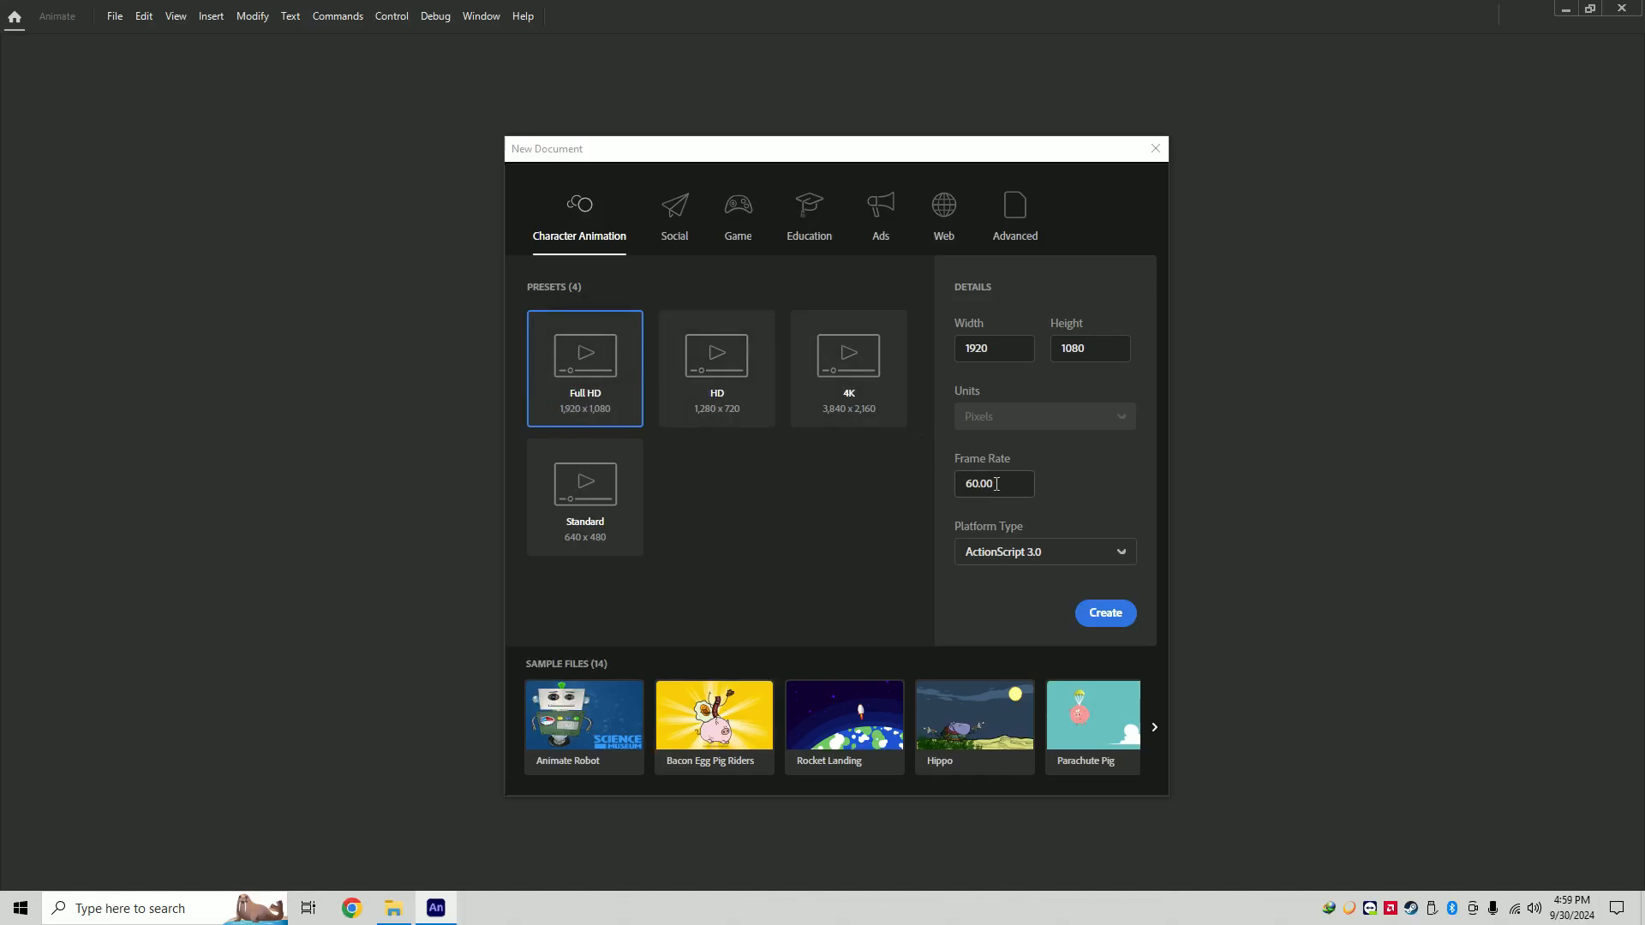
- Create a Full HD 1920 x 1080 ActionScript 3.0 document with a frame rate of 24
{"action": "left_click_drag", "start_coordinate": [996, 484], "coordinate": [940, 489]}
{"action": "type", "text": "24"}
{"action": "left_click", "coordinate": [997, 619]}
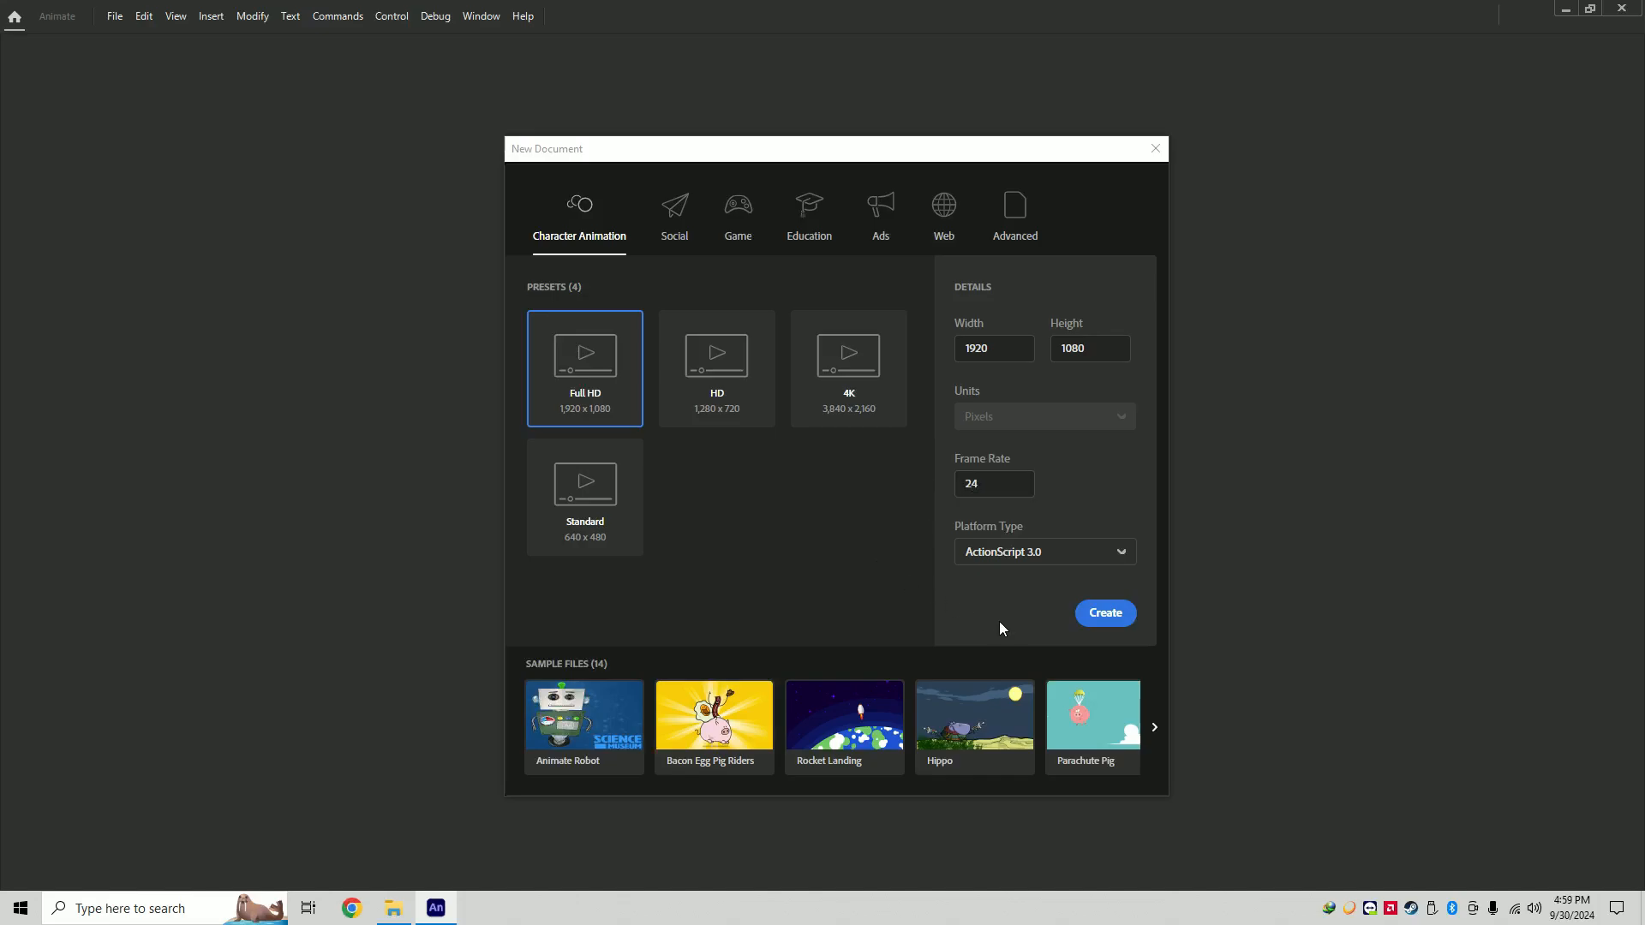
{"action": "left_click", "coordinate": [1105, 614]}
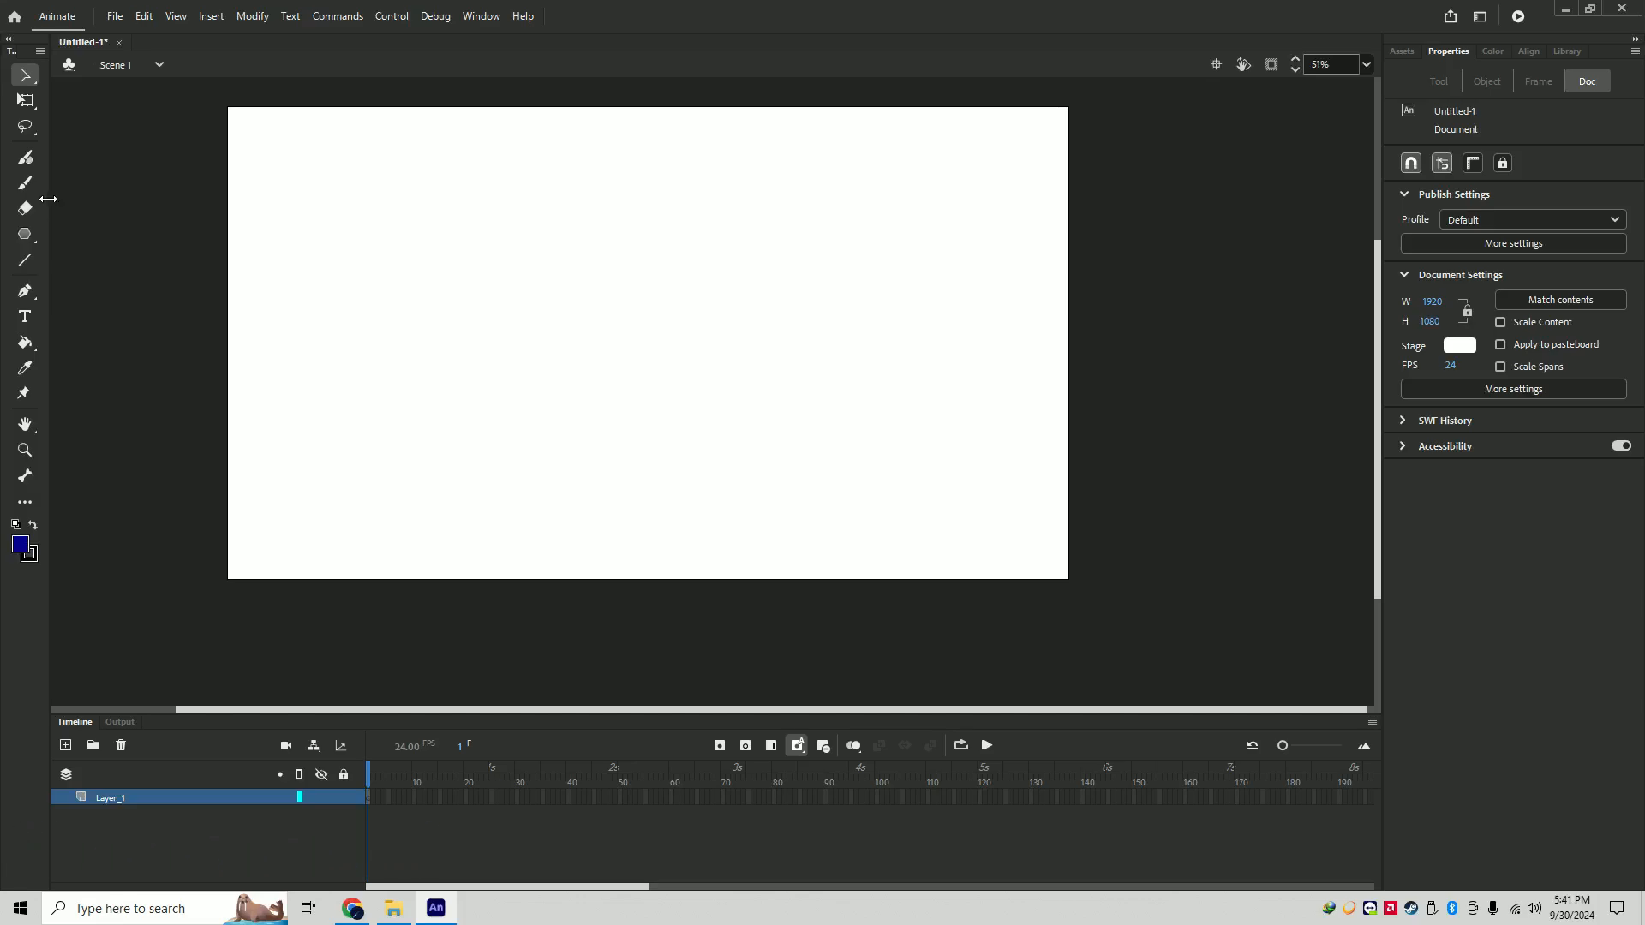
- Widen the toolbox to two columns and paint a rough blue ring in the stage's upper-left area with the Classic Brush
{"action": "left_click_drag", "start_coordinate": [48, 199], "coordinate": [91, 201]}
{"action": "left_click", "coordinate": [61, 131]}
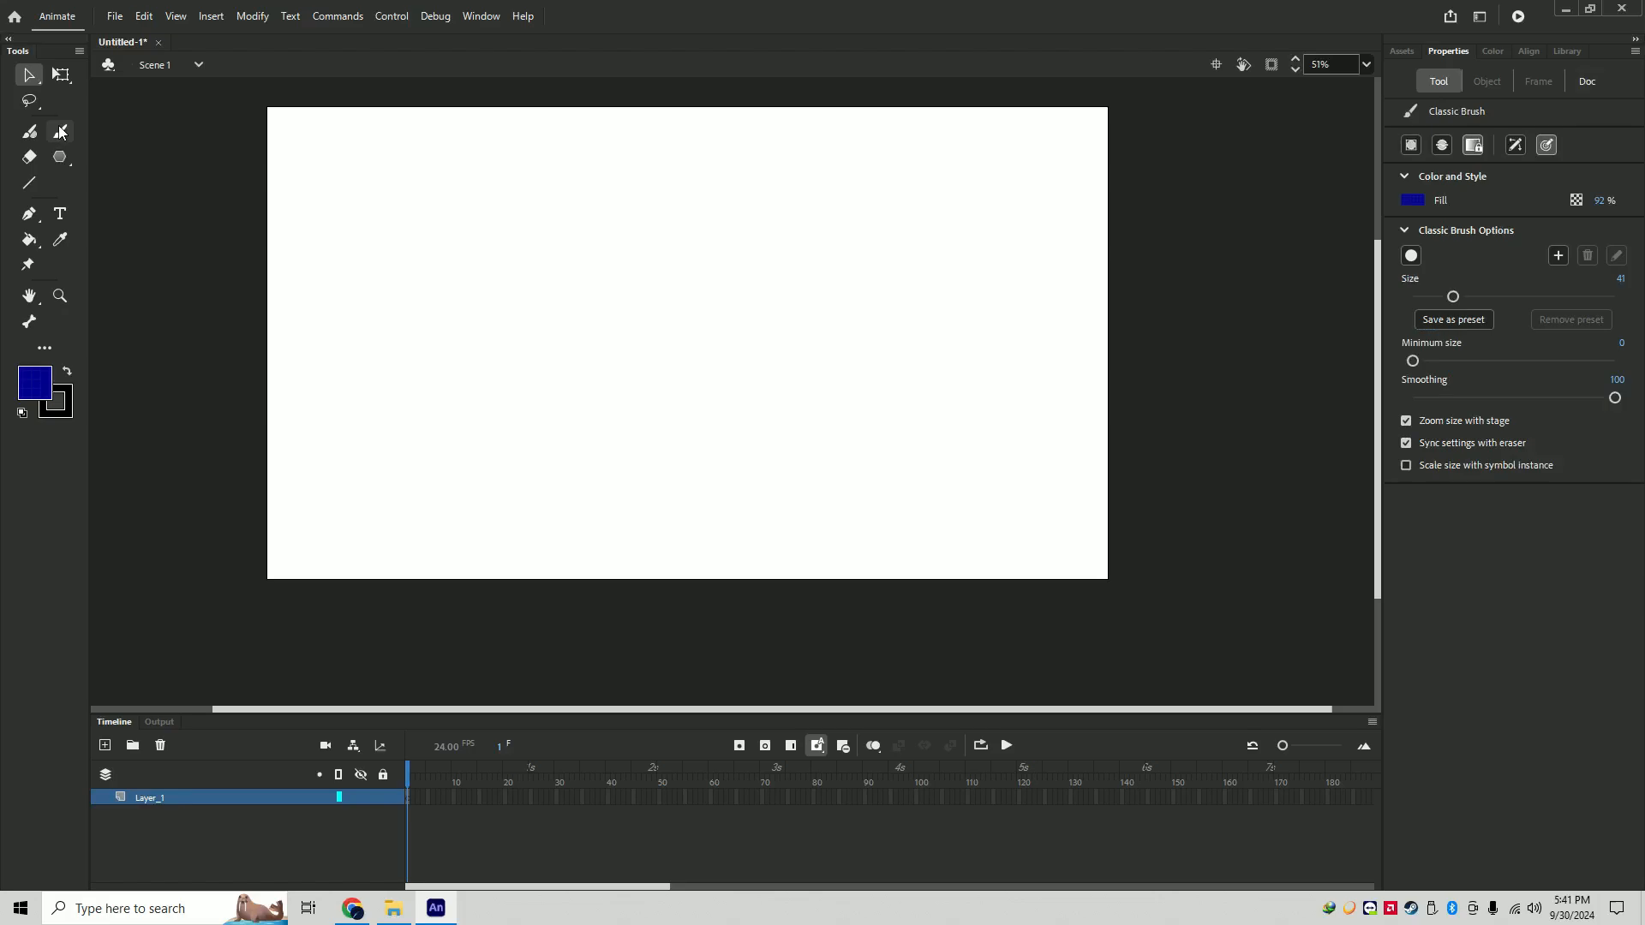
{"action": "mouse_move", "coordinate": [366, 163]}
{"action": "left_mouse_down"}
{"action": "mouse_move", "coordinate": [314, 186]}
{"action": "mouse_move", "coordinate": [325, 254]}
{"action": "mouse_move", "coordinate": [407, 250]}
{"action": "mouse_move", "coordinate": [416, 188]}
{"action": "mouse_move", "coordinate": [365, 165]}
{"action": "left_mouse_up"}
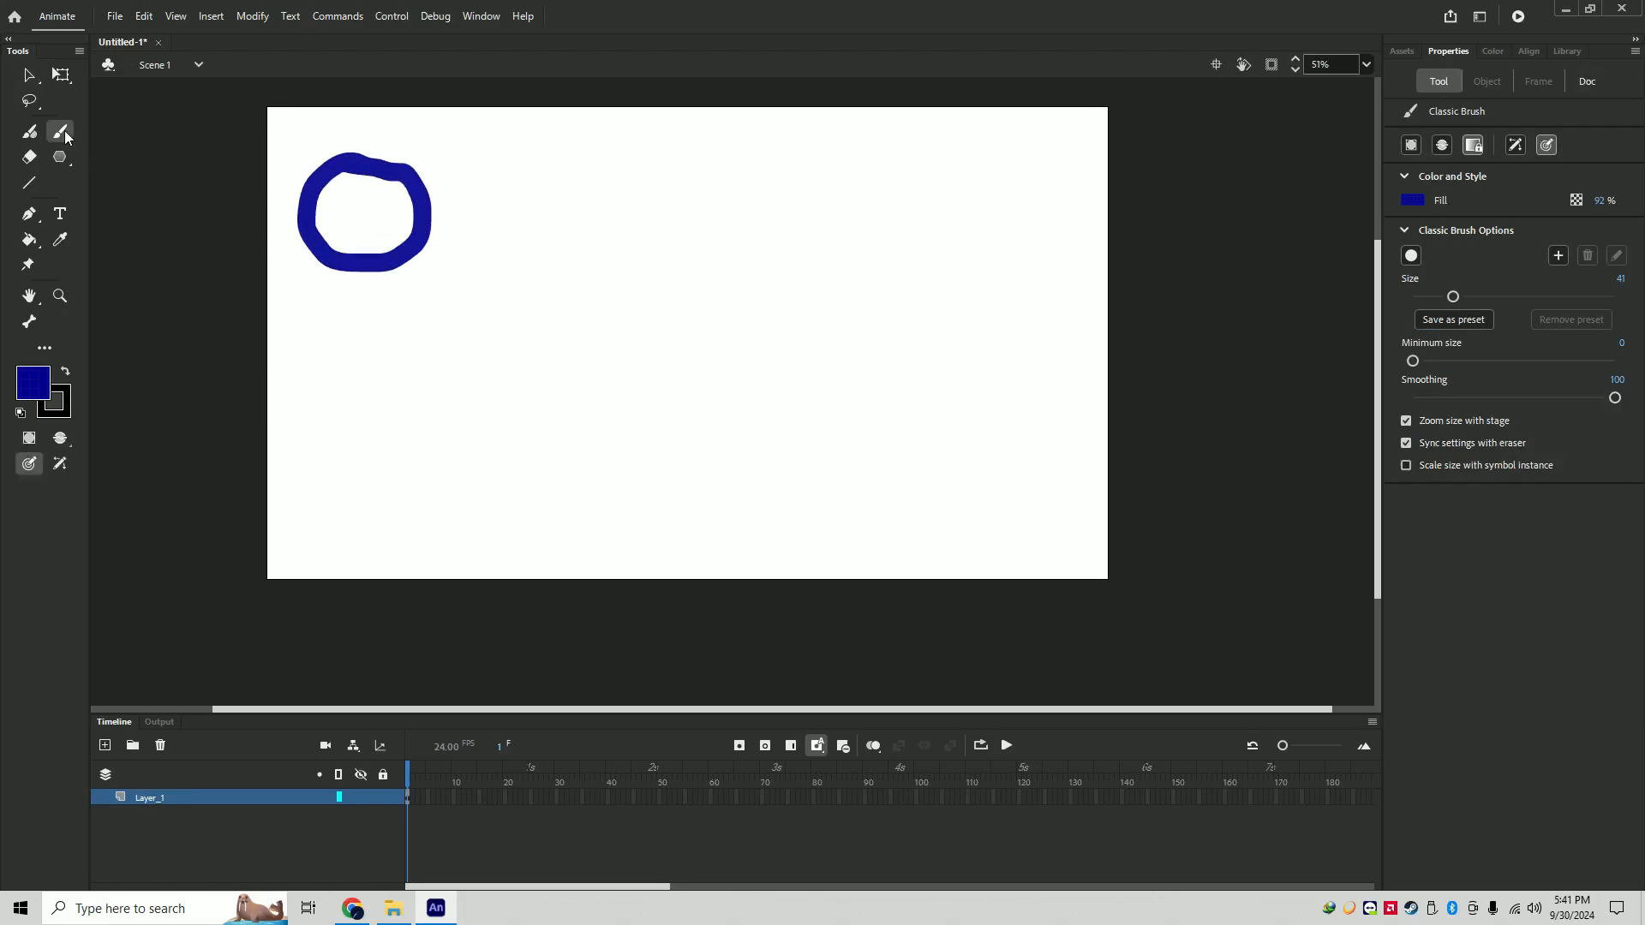
- Select the whole blue ring with the Selection Tool and move it slightly right and down on the stage
{"action": "key", "text": "v"}
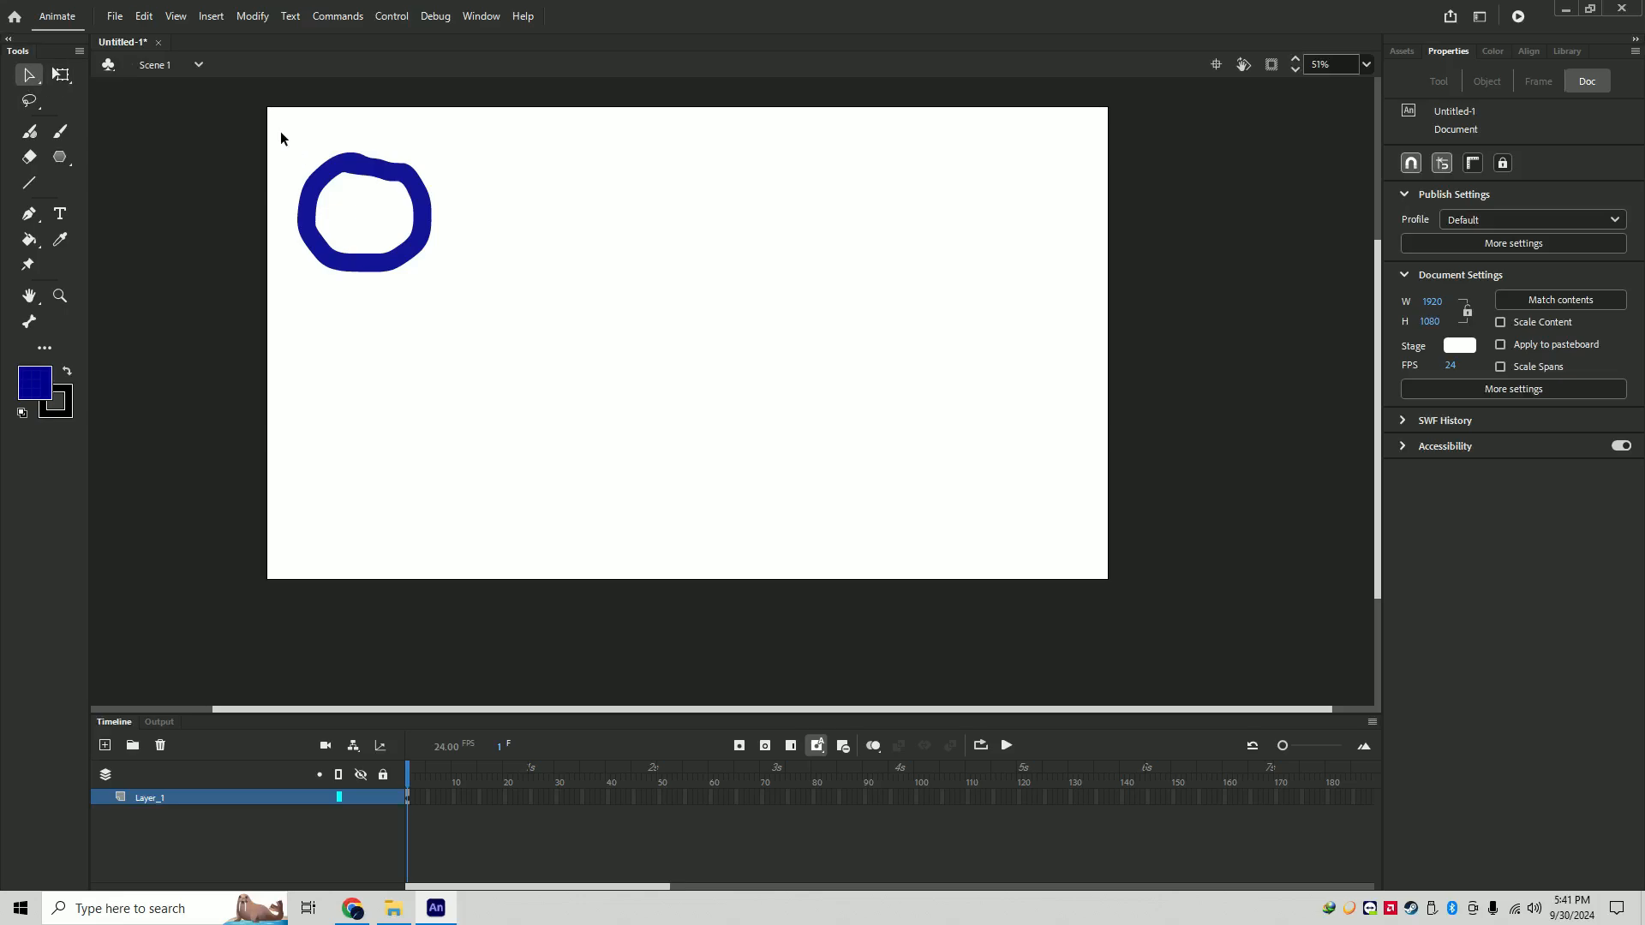
{"action": "left_click_drag", "start_coordinate": [281, 133], "coordinate": [491, 310]}
{"action": "left_click_drag", "start_coordinate": [401, 178], "coordinate": [458, 181]}
{"action": "left_click", "coordinate": [582, 251]}
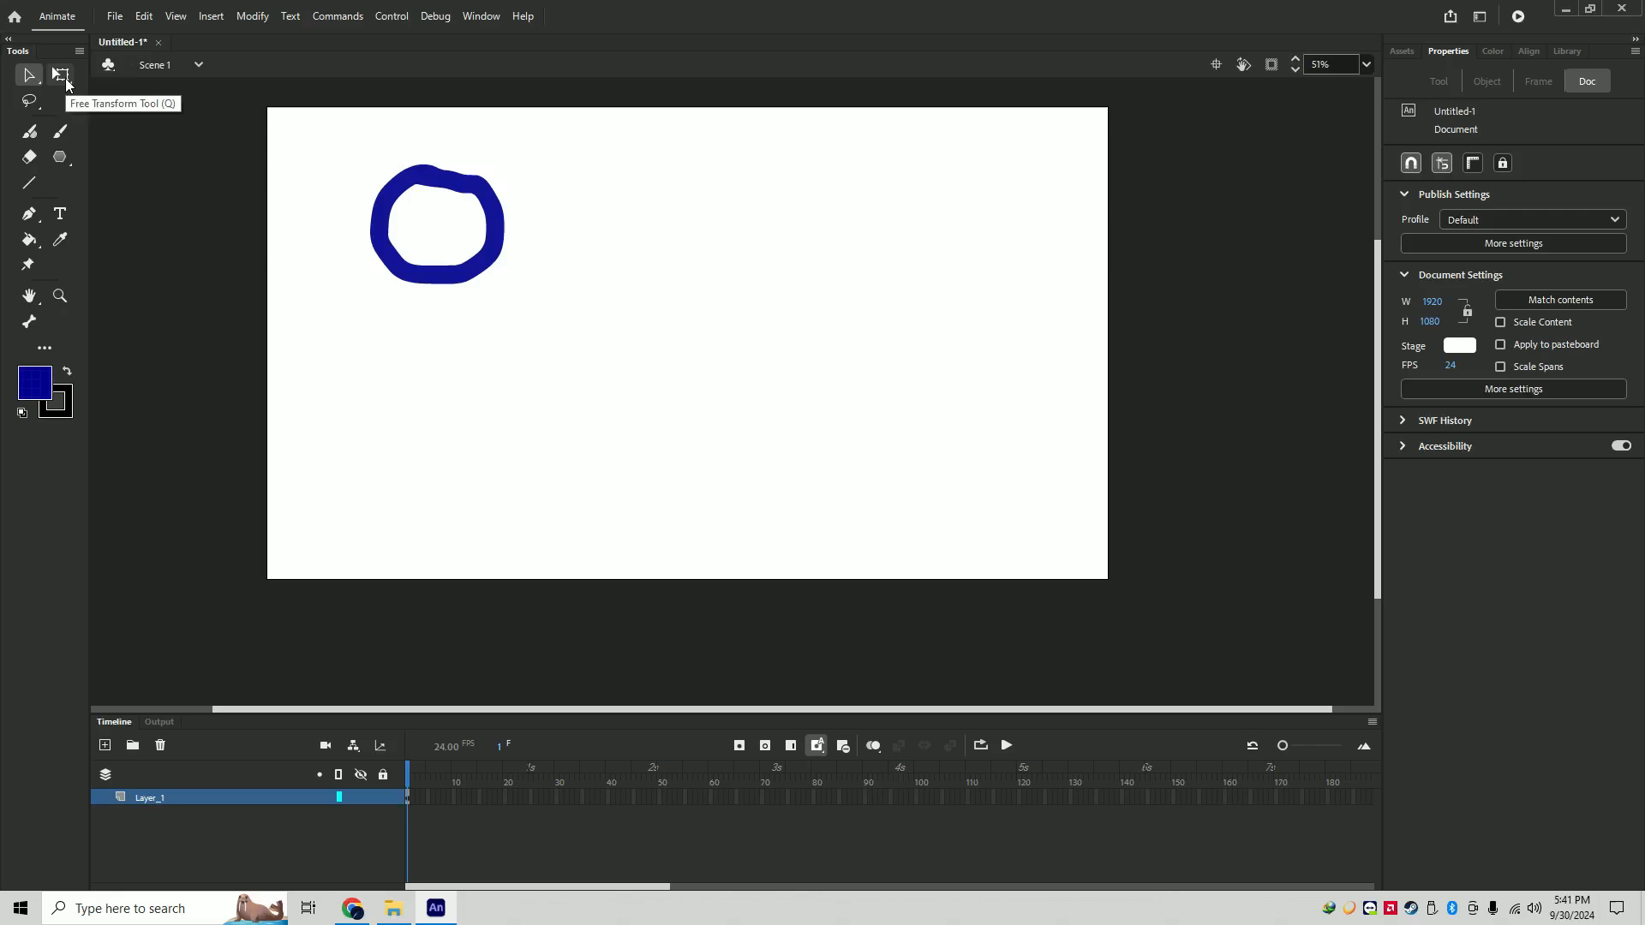
- Rotate the ring about a quarter turn counterclockwise and stretch it into a tall oval with Free Transform
{"action": "left_click", "coordinate": [61, 75]}
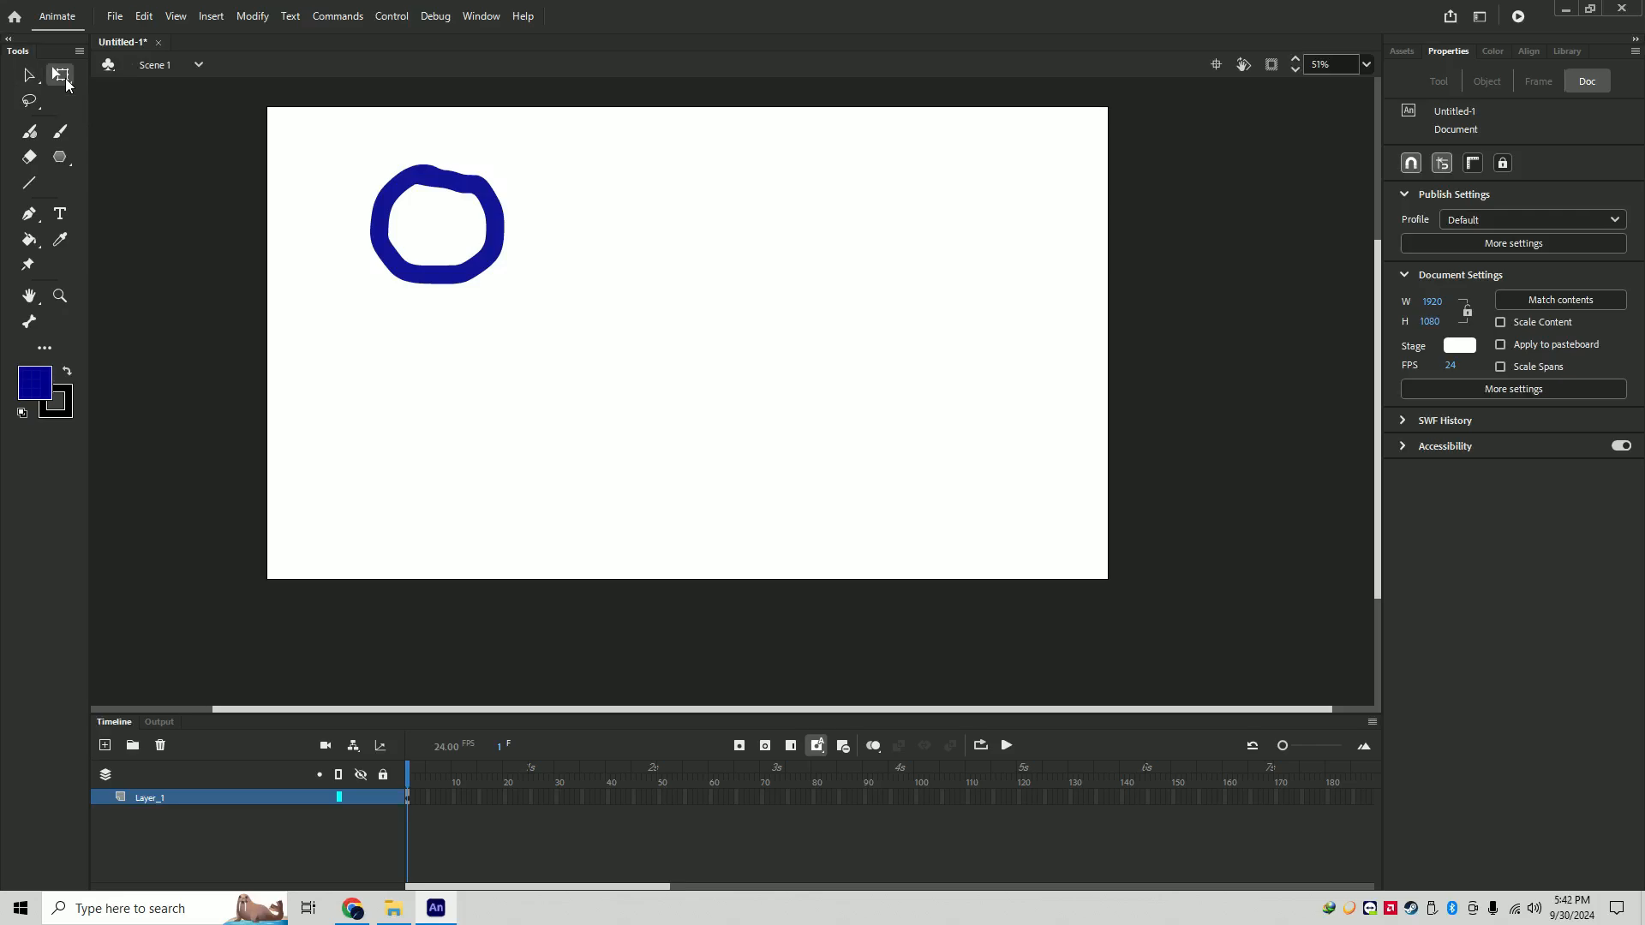
{"action": "left_click_drag", "start_coordinate": [321, 122], "coordinate": [573, 323]}
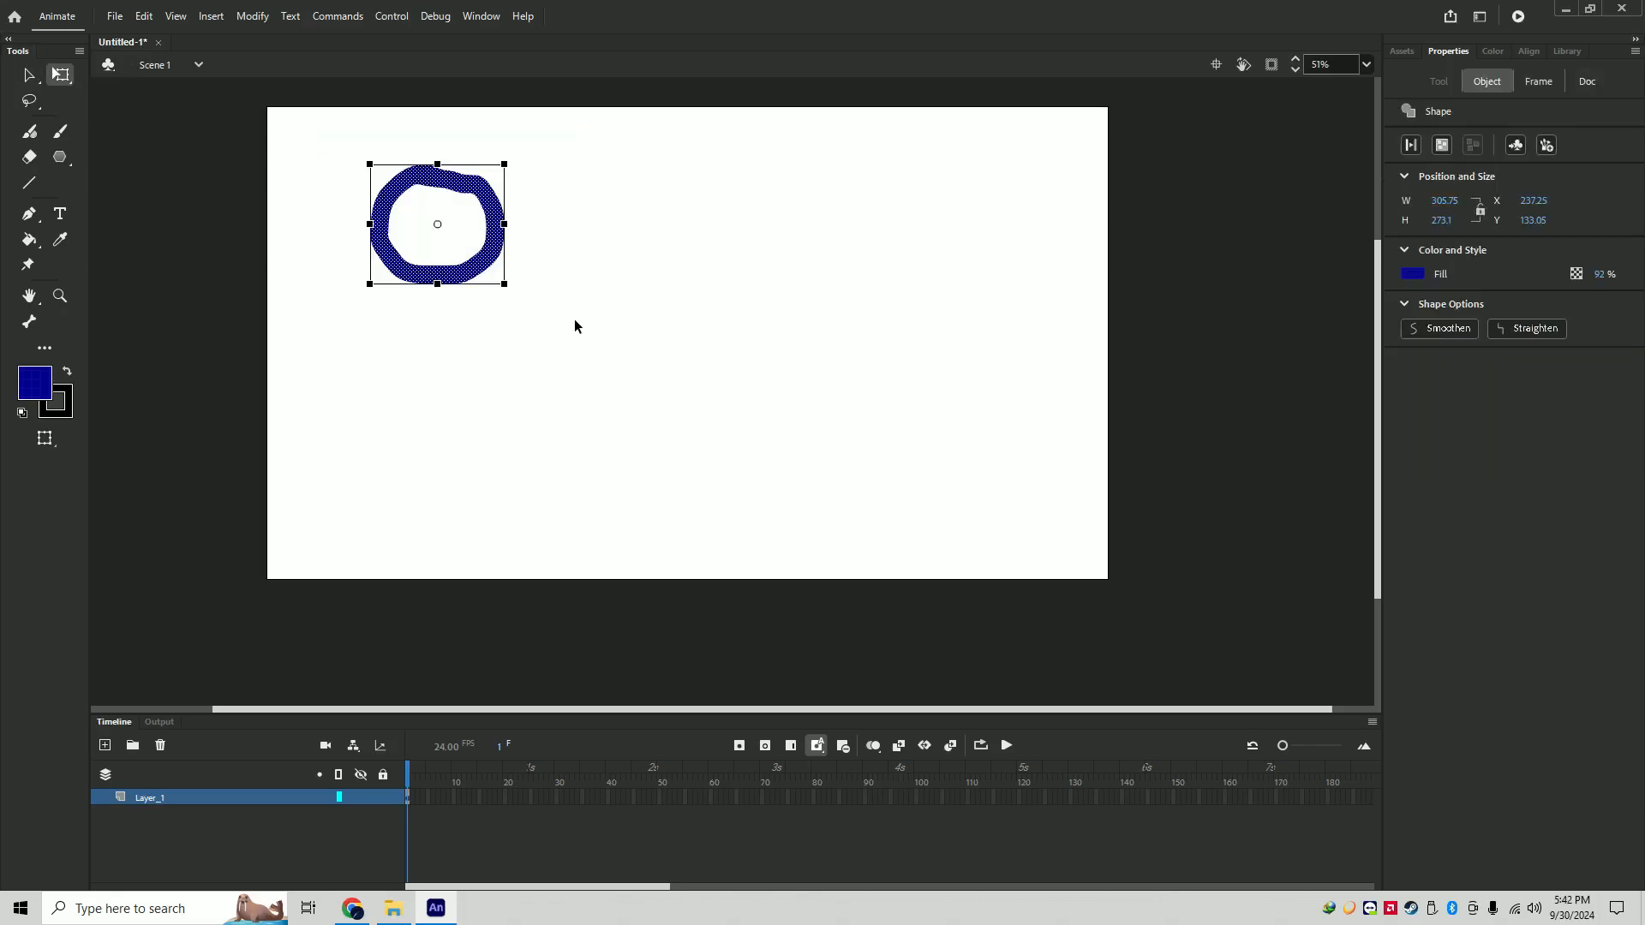
{"action": "left_click_drag", "start_coordinate": [502, 162], "coordinate": [390, 139]}
{"action": "left_click", "coordinate": [580, 184]}
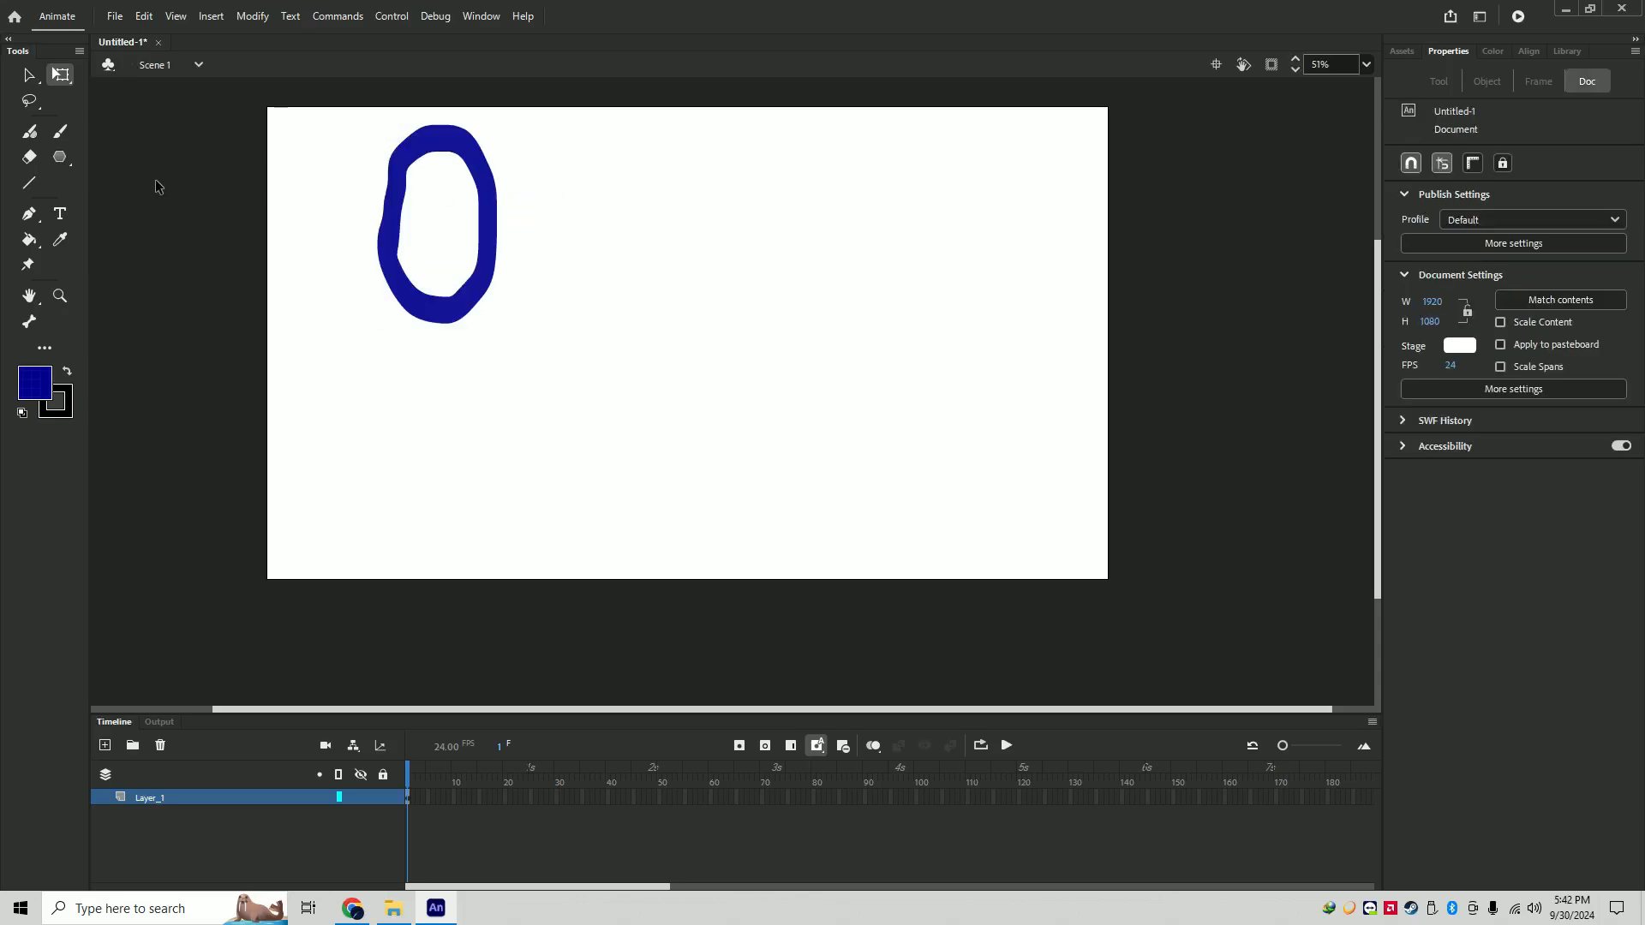
- Lasso the oval's upper part and move it to the right, and erase the upper ends of the remaining U shape
{"action": "left_click", "coordinate": [26, 106]}
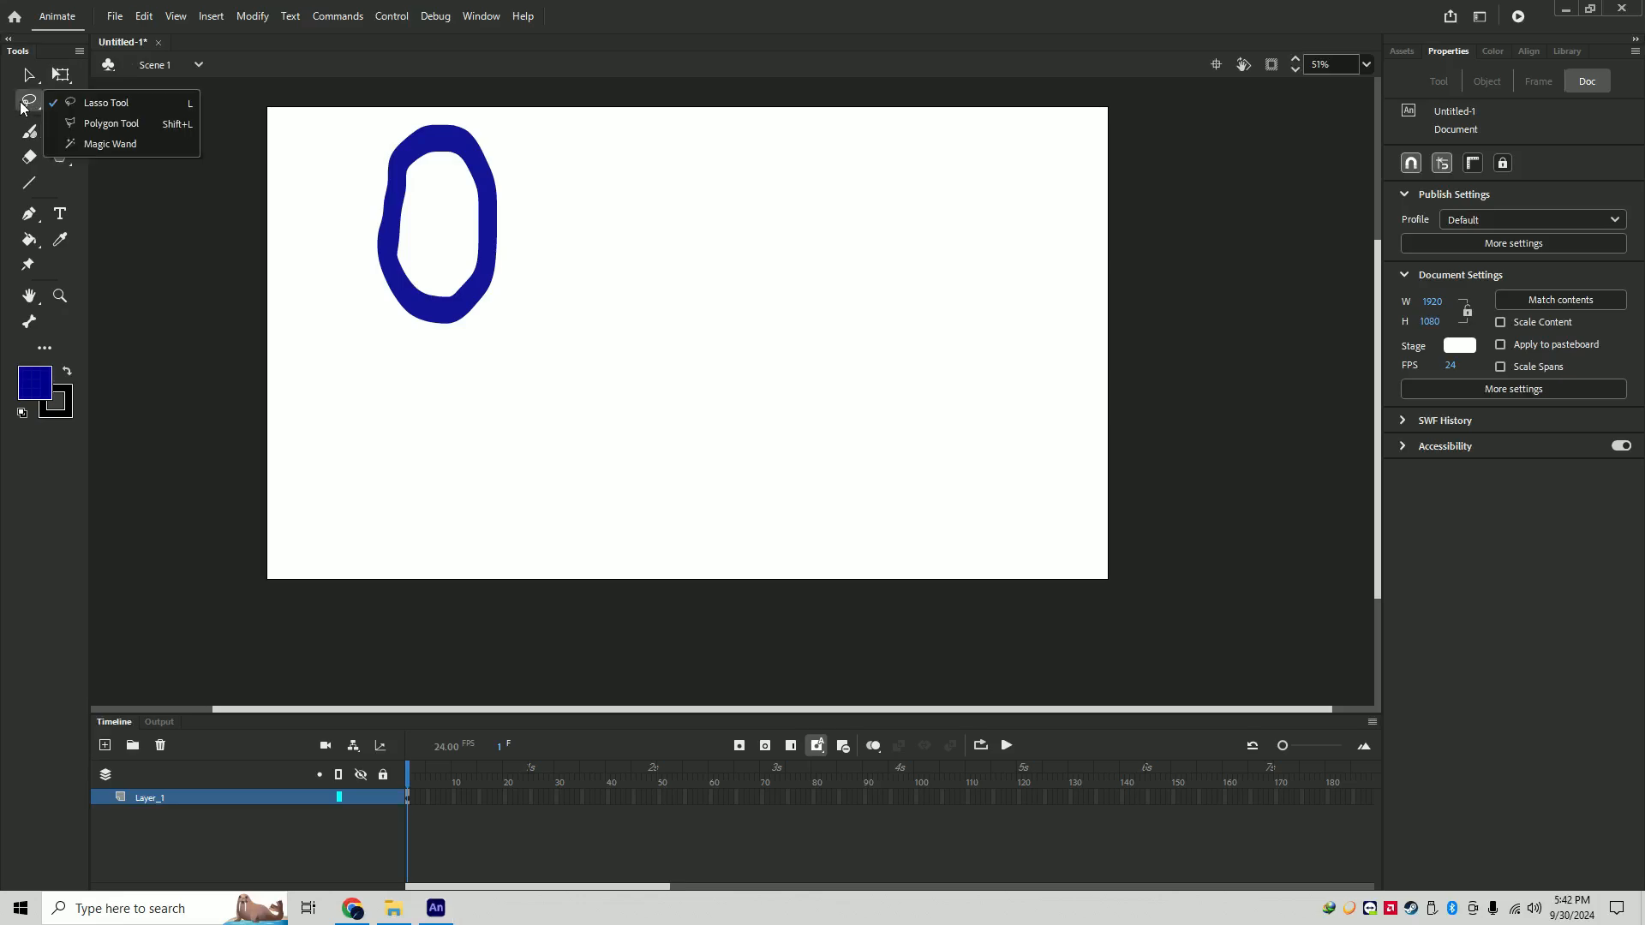
{"action": "left_click", "coordinate": [27, 105]}
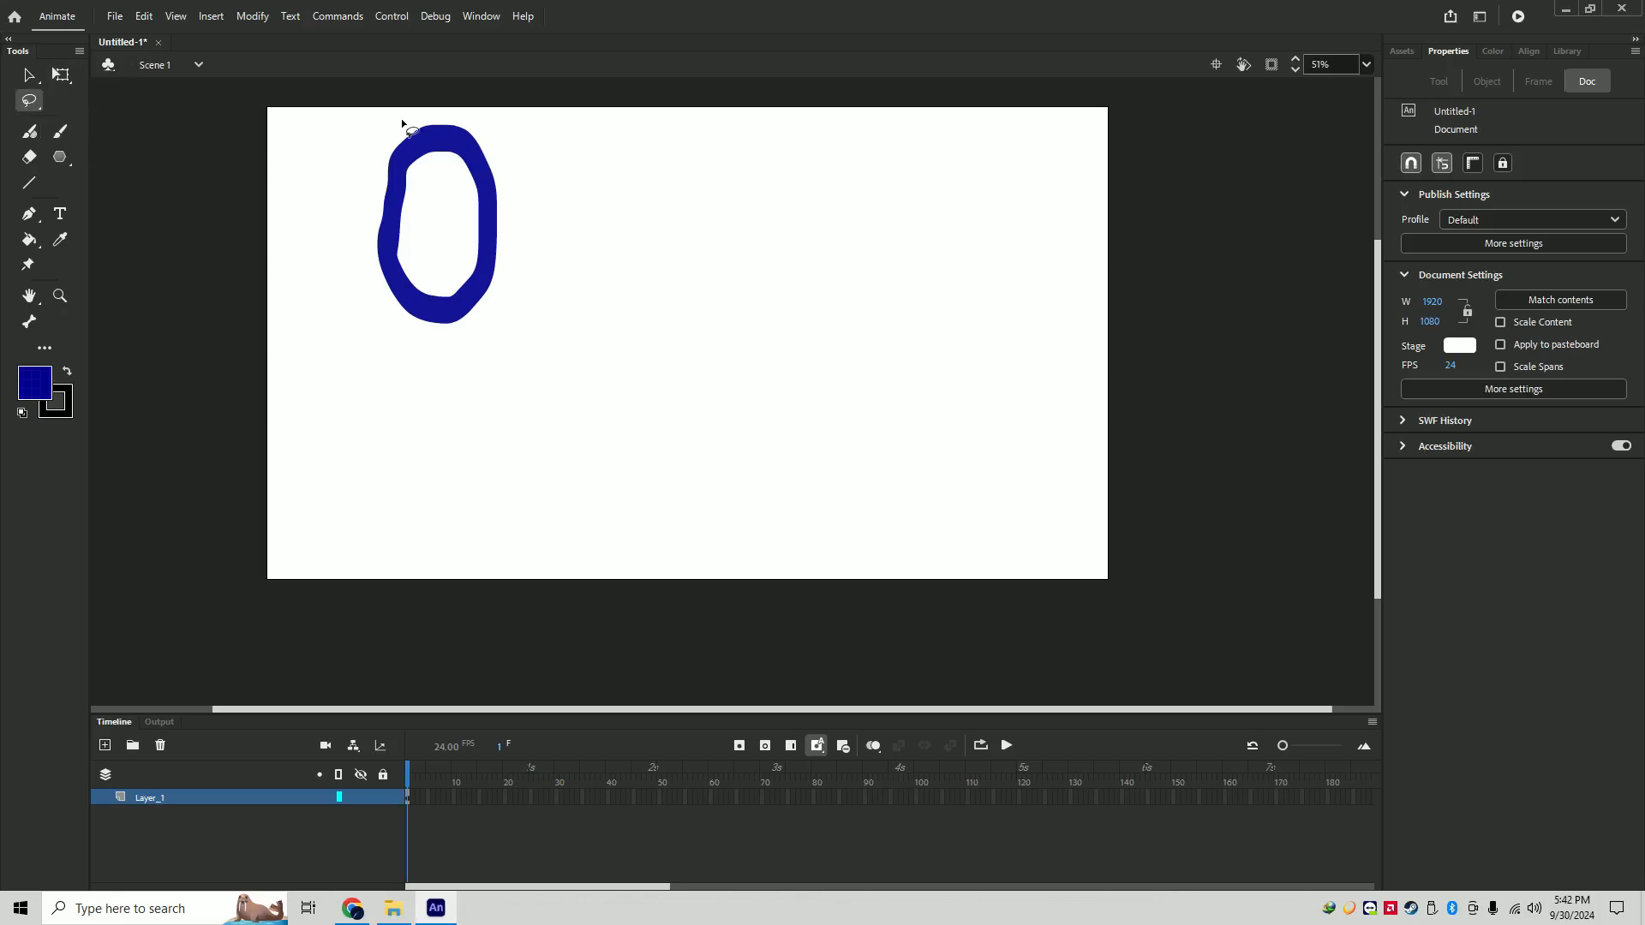
{"action": "mouse_move", "coordinate": [401, 120]}
{"action": "left_mouse_down"}
{"action": "mouse_move", "coordinate": [355, 135]}
{"action": "mouse_move", "coordinate": [364, 183]}
{"action": "mouse_move", "coordinate": [491, 200]}
{"action": "mouse_move", "coordinate": [536, 155]}
{"action": "mouse_move", "coordinate": [480, 119]}
{"action": "mouse_move", "coordinate": [403, 112]}
{"action": "mouse_move", "coordinate": [393, 121]}
{"action": "mouse_move", "coordinate": [430, 149]}
{"action": "mouse_move", "coordinate": [651, 149]}
{"action": "left_mouse_up"}
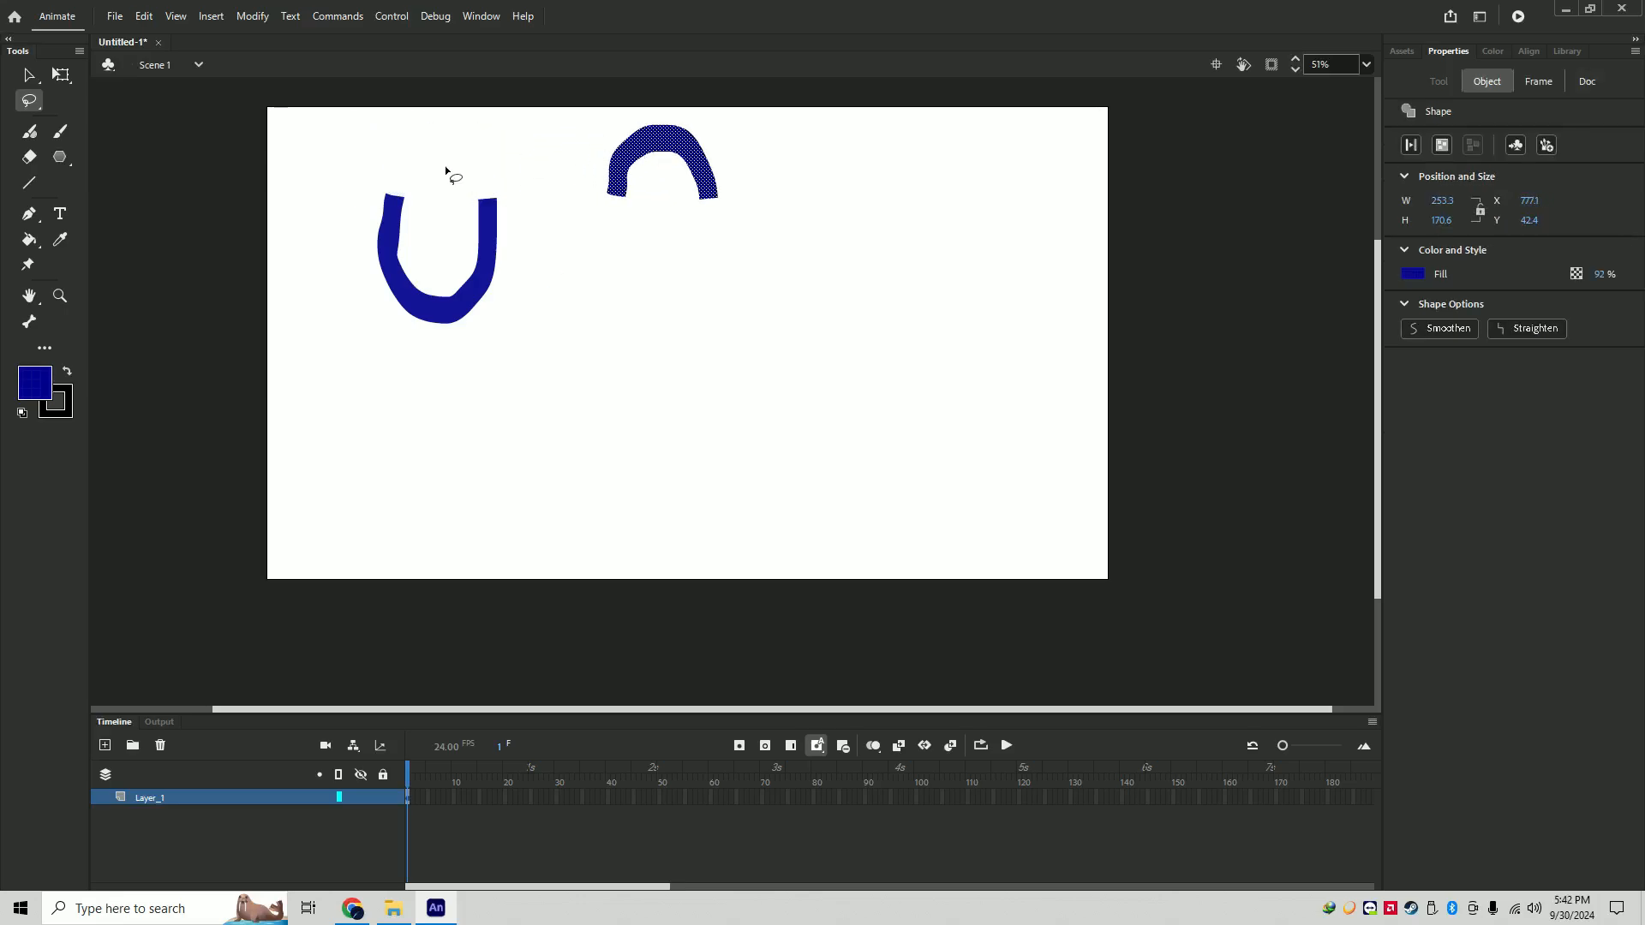
{"action": "left_click", "coordinate": [27, 160]}
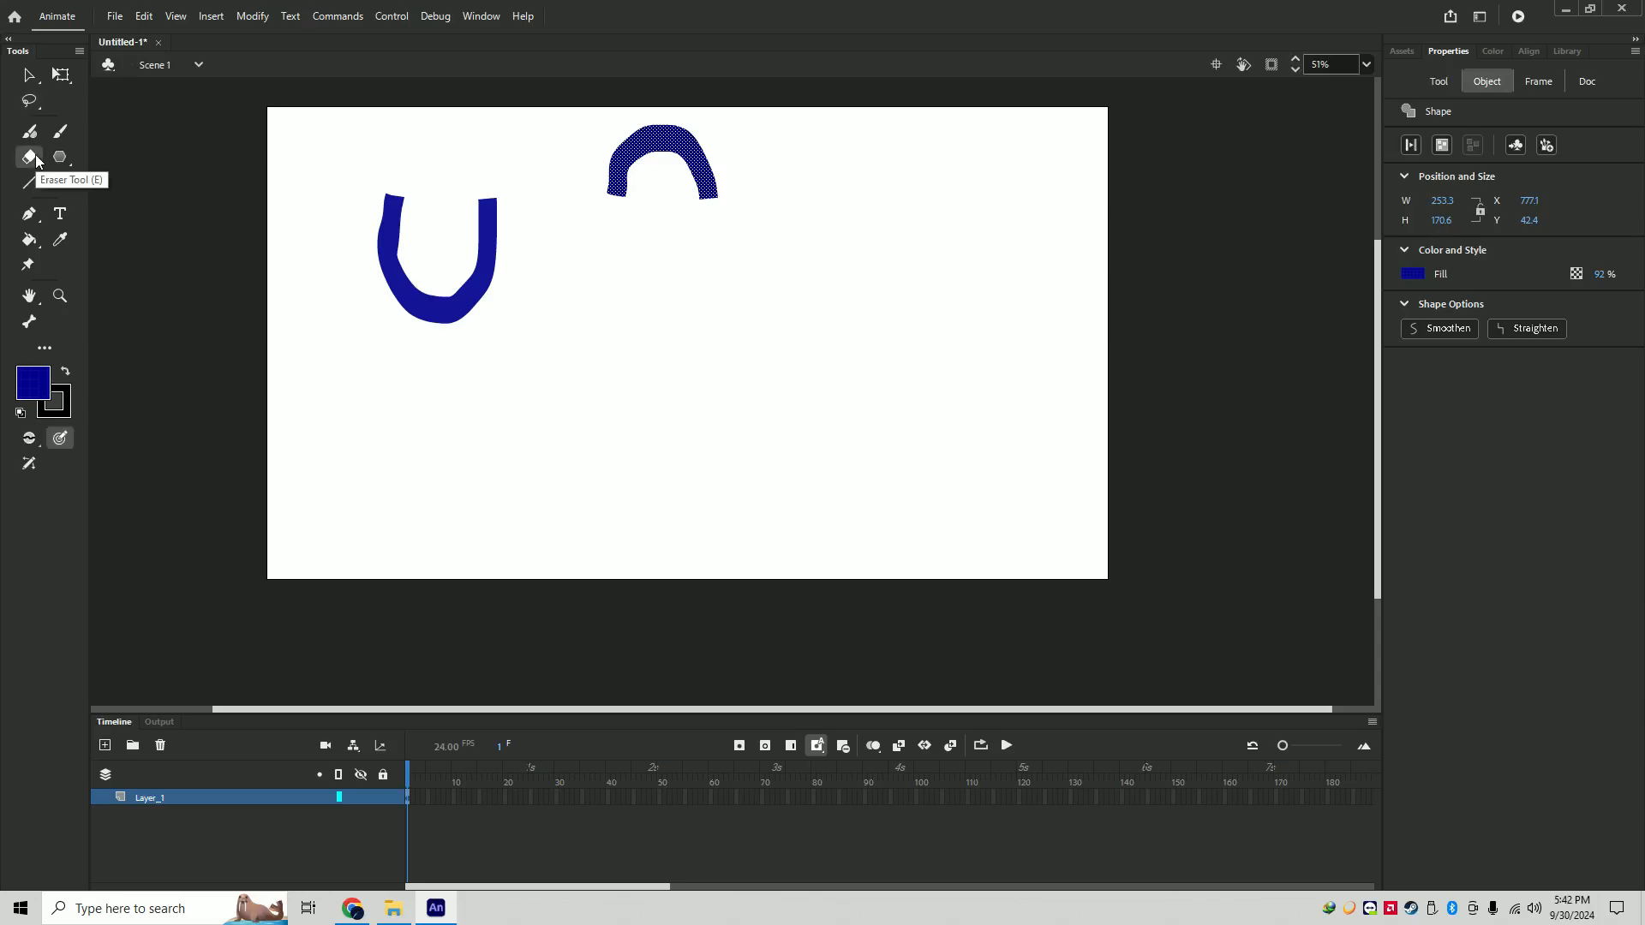
{"action": "mouse_move", "coordinate": [399, 192]}
{"action": "left_mouse_down"}
{"action": "mouse_move", "coordinate": [385, 209]}
{"action": "mouse_move", "coordinate": [496, 203]}
{"action": "mouse_move", "coordinate": [477, 242]}
{"action": "mouse_move", "coordinate": [503, 231]}
{"action": "mouse_move", "coordinate": [503, 248]}
{"action": "left_mouse_up"}
- Add a static text reading "TExt" on the stage below the U-shaped piece
{"action": "left_click", "coordinate": [61, 215]}
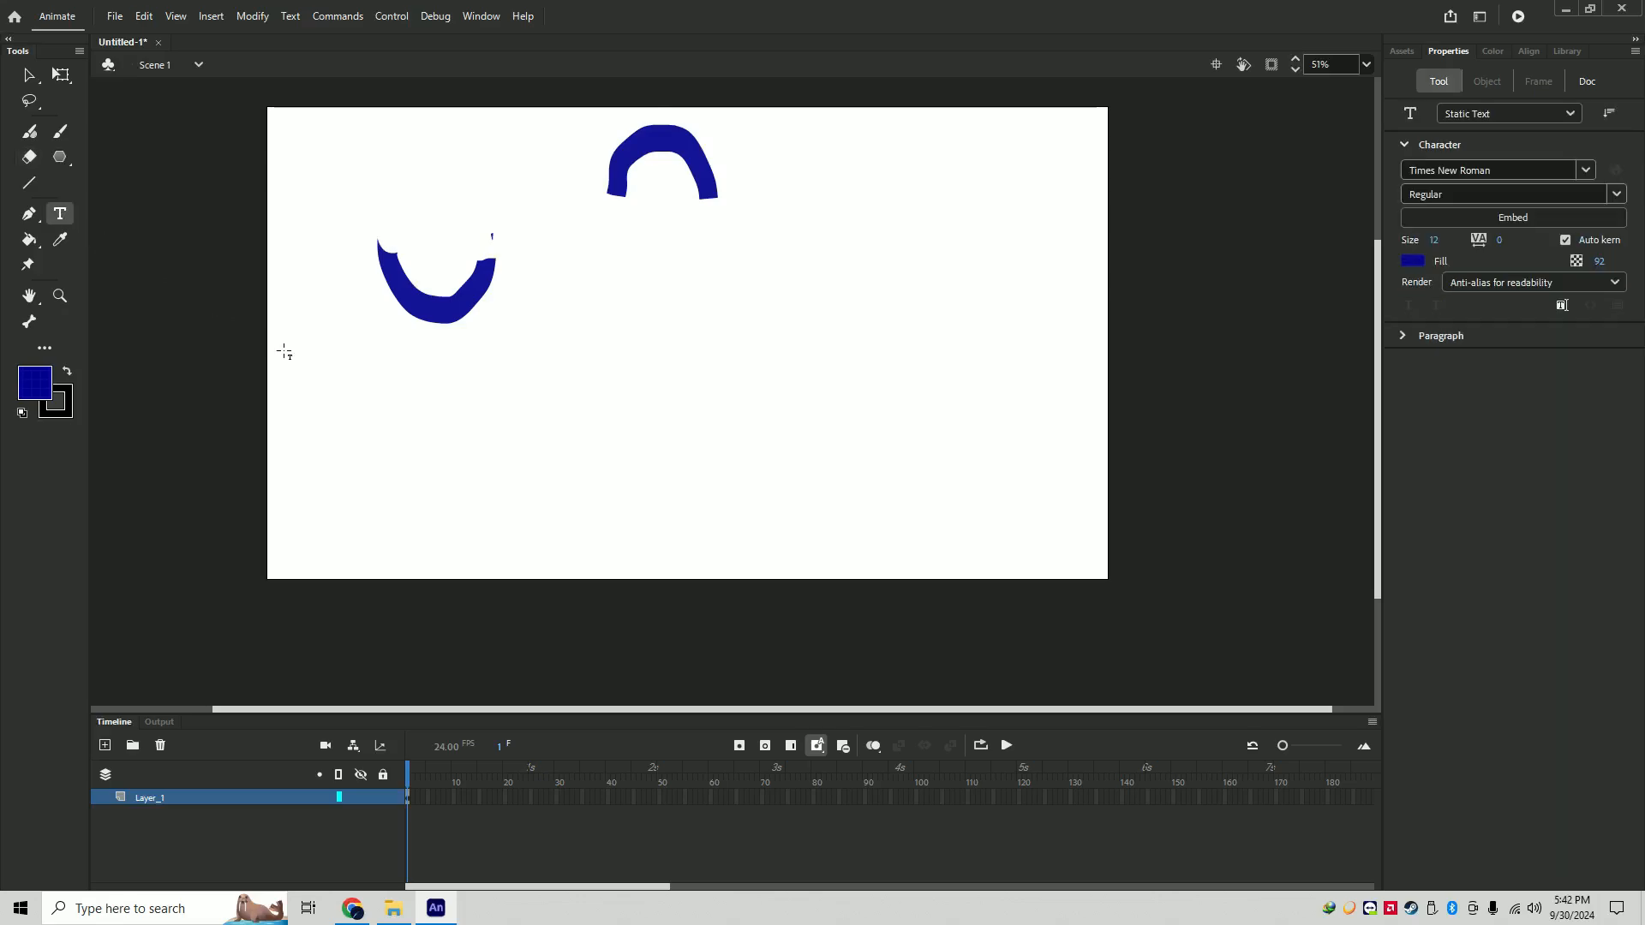
{"action": "left_click", "coordinate": [327, 388]}
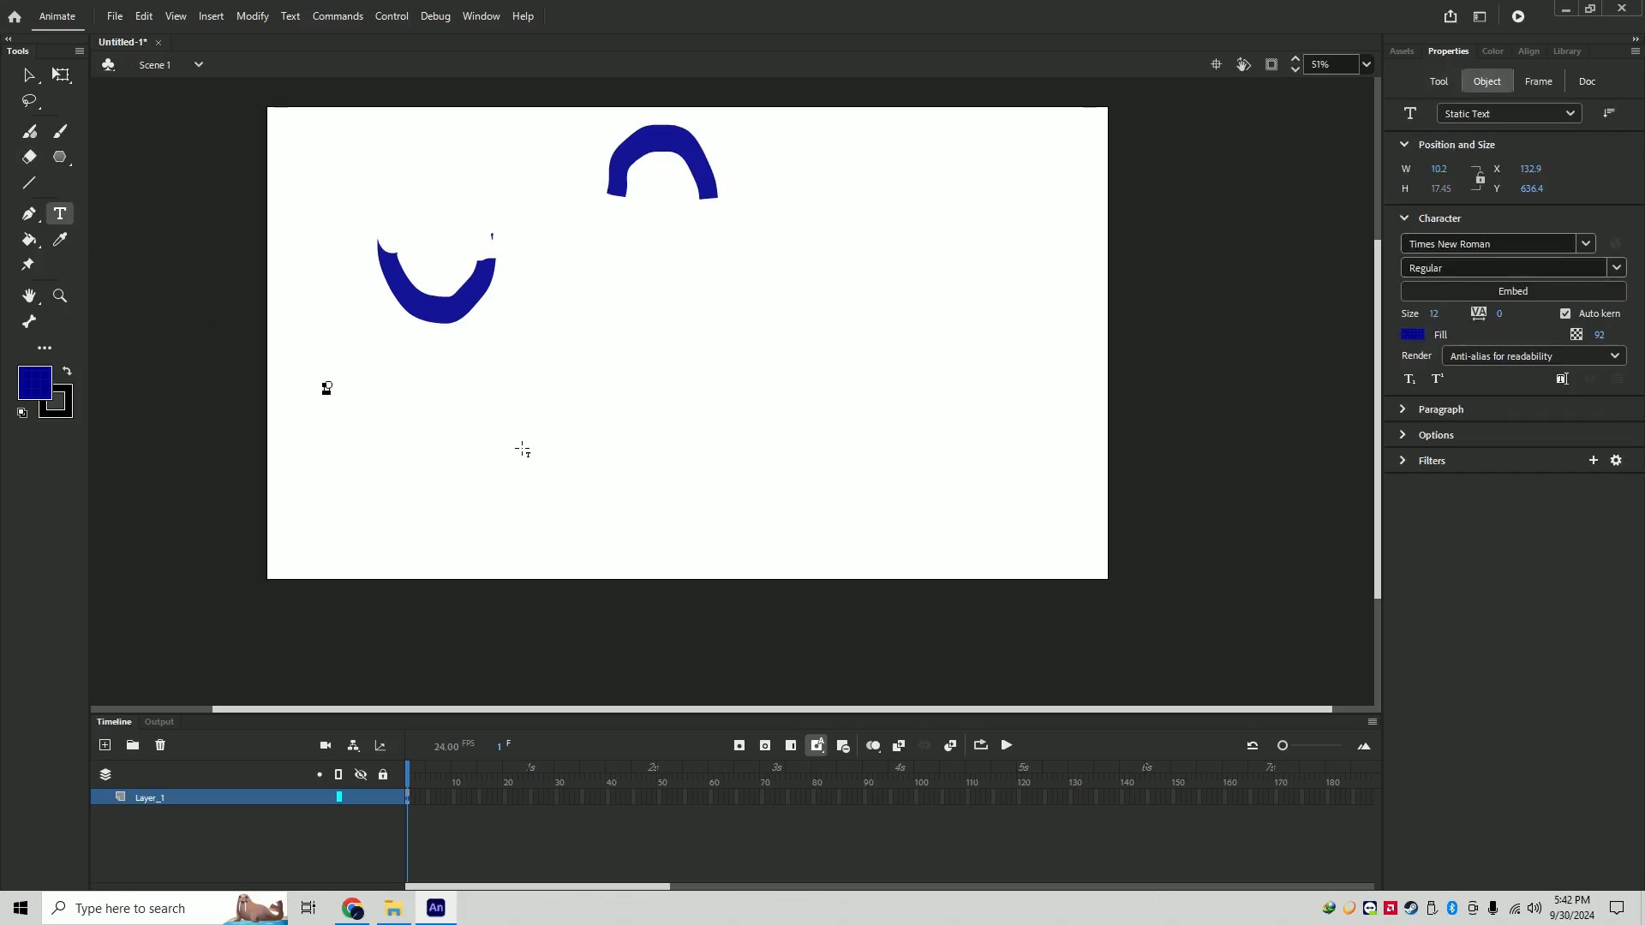
{"action": "type", "text": "Text"}
{"action": "scroll", "coordinate": [514, 441], "scroll_direction": "up", "scroll_amount": 3}
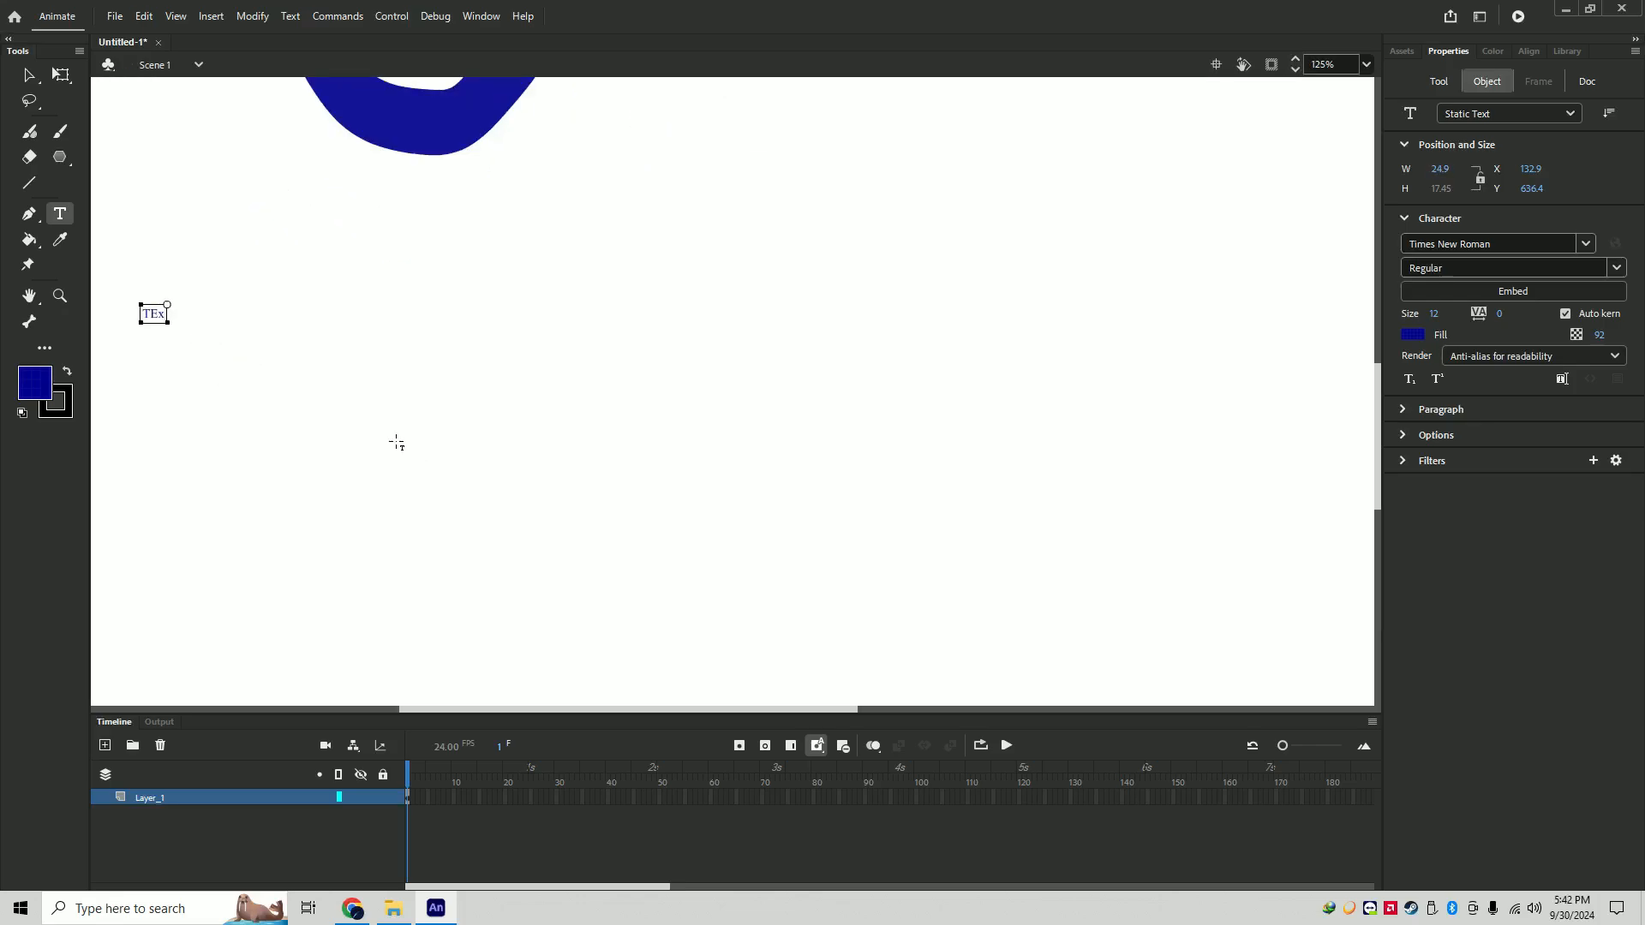
{"action": "type", "text": "t"}
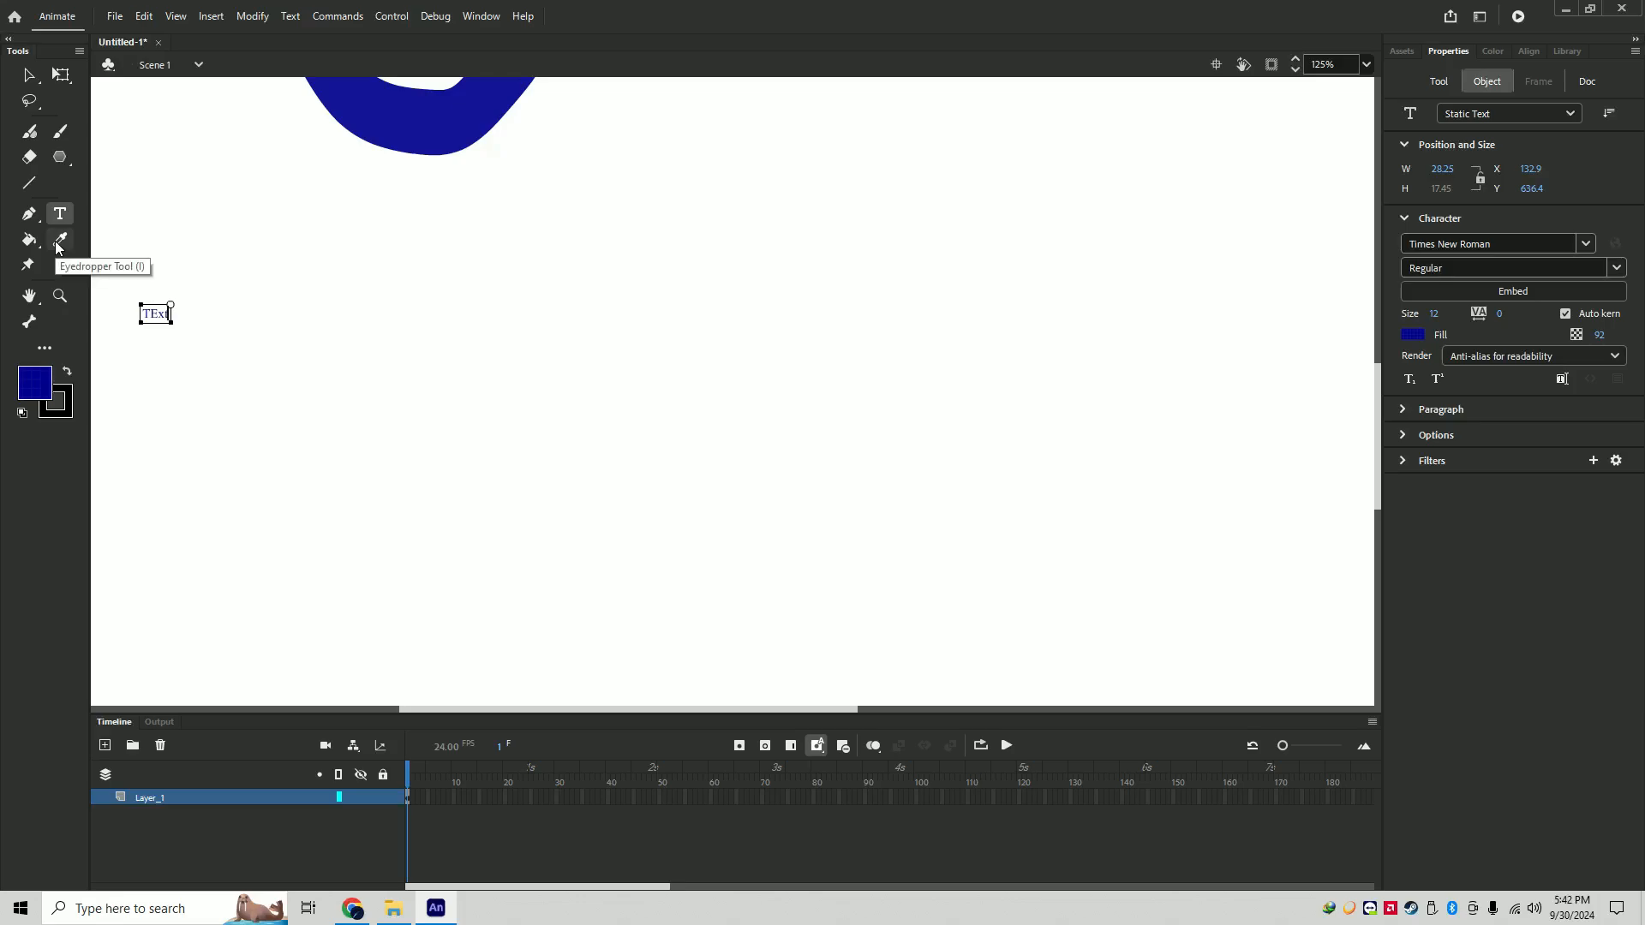
- Sample the blue fill of the curved shape with the Eyedropper
{"action": "left_click", "coordinate": [58, 245]}
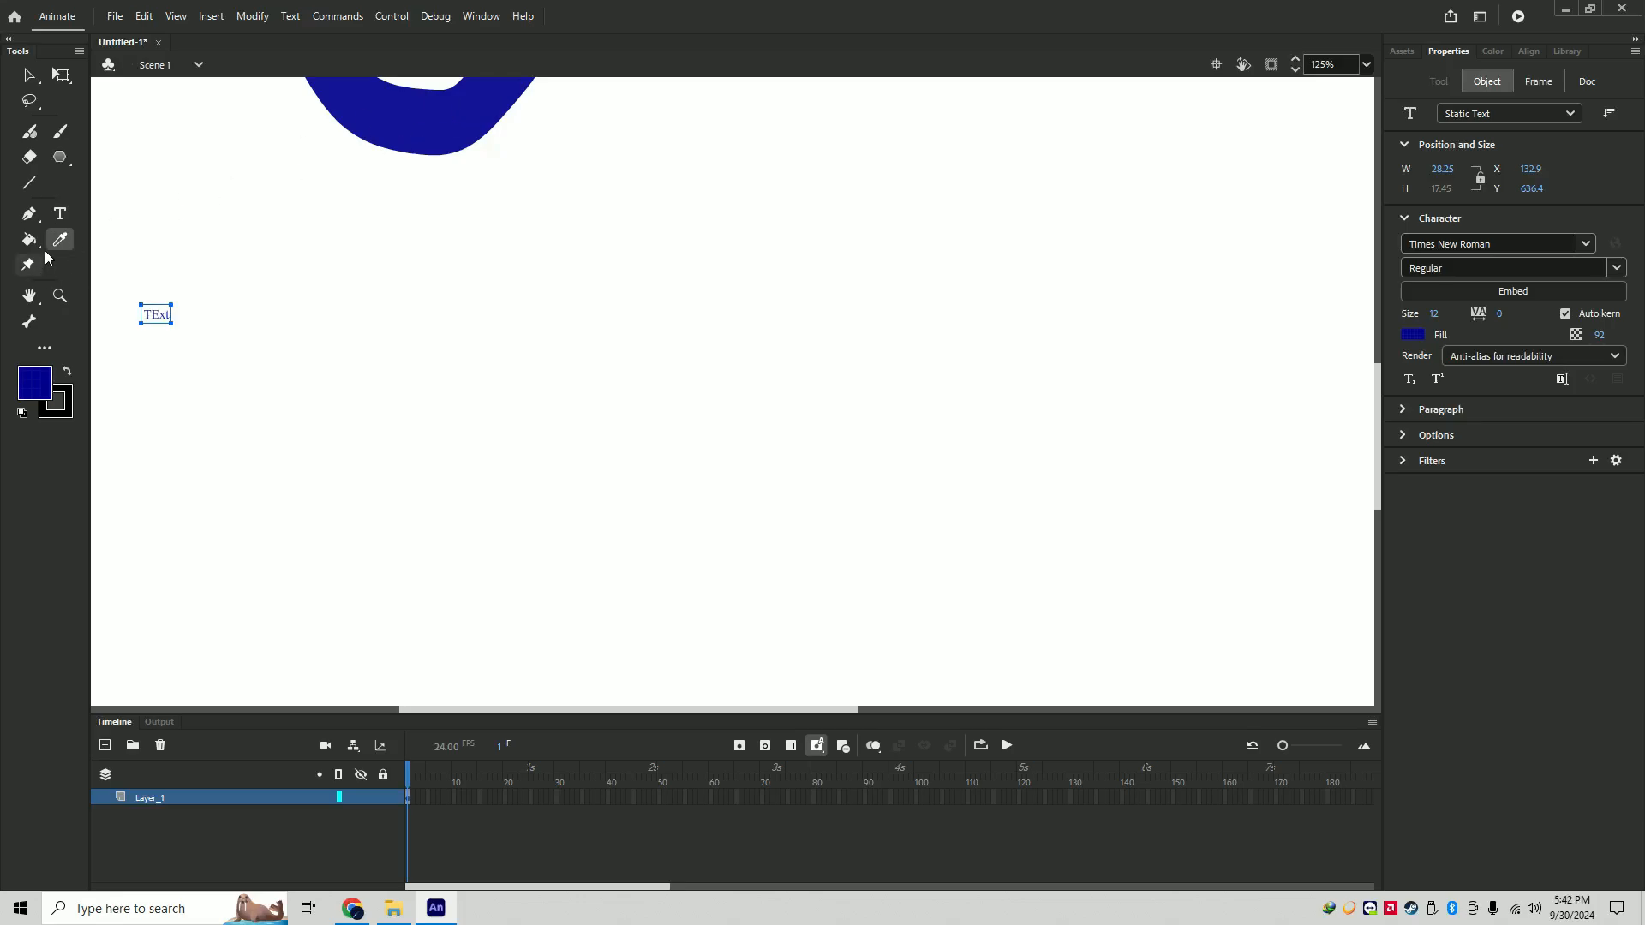
{"action": "left_click", "coordinate": [455, 103]}
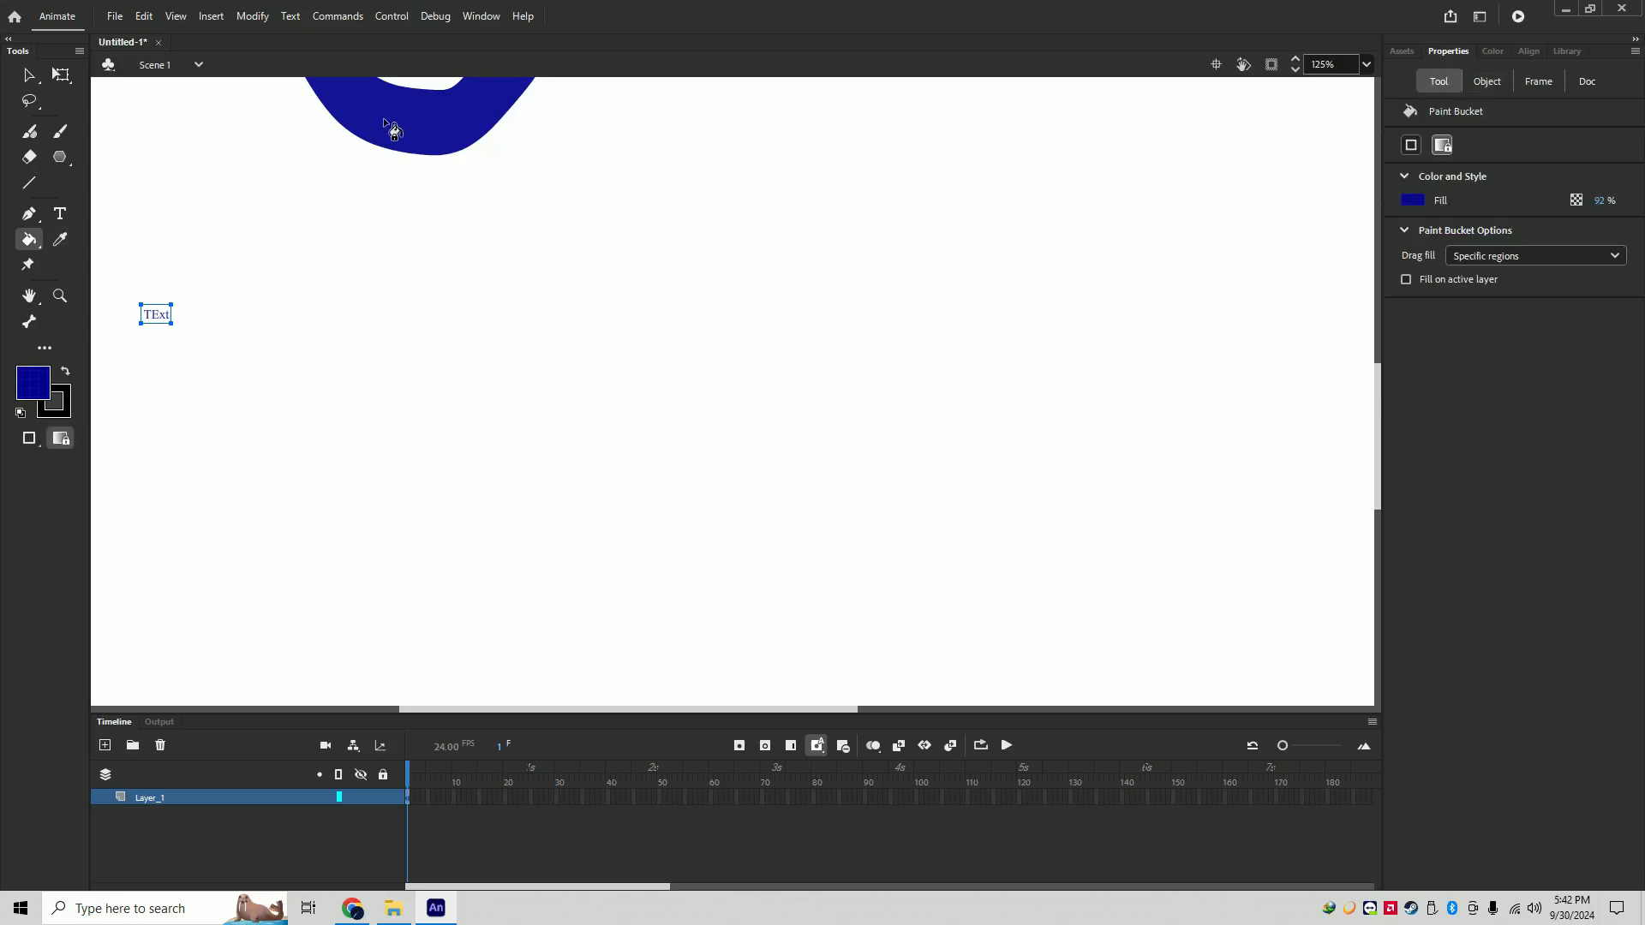
- Draw a blue rectangle with a black outline near the stage's left edge using the Rectangle Tool
{"action": "left_click", "coordinate": [60, 296]}
{"action": "left_click", "coordinate": [318, 174]}
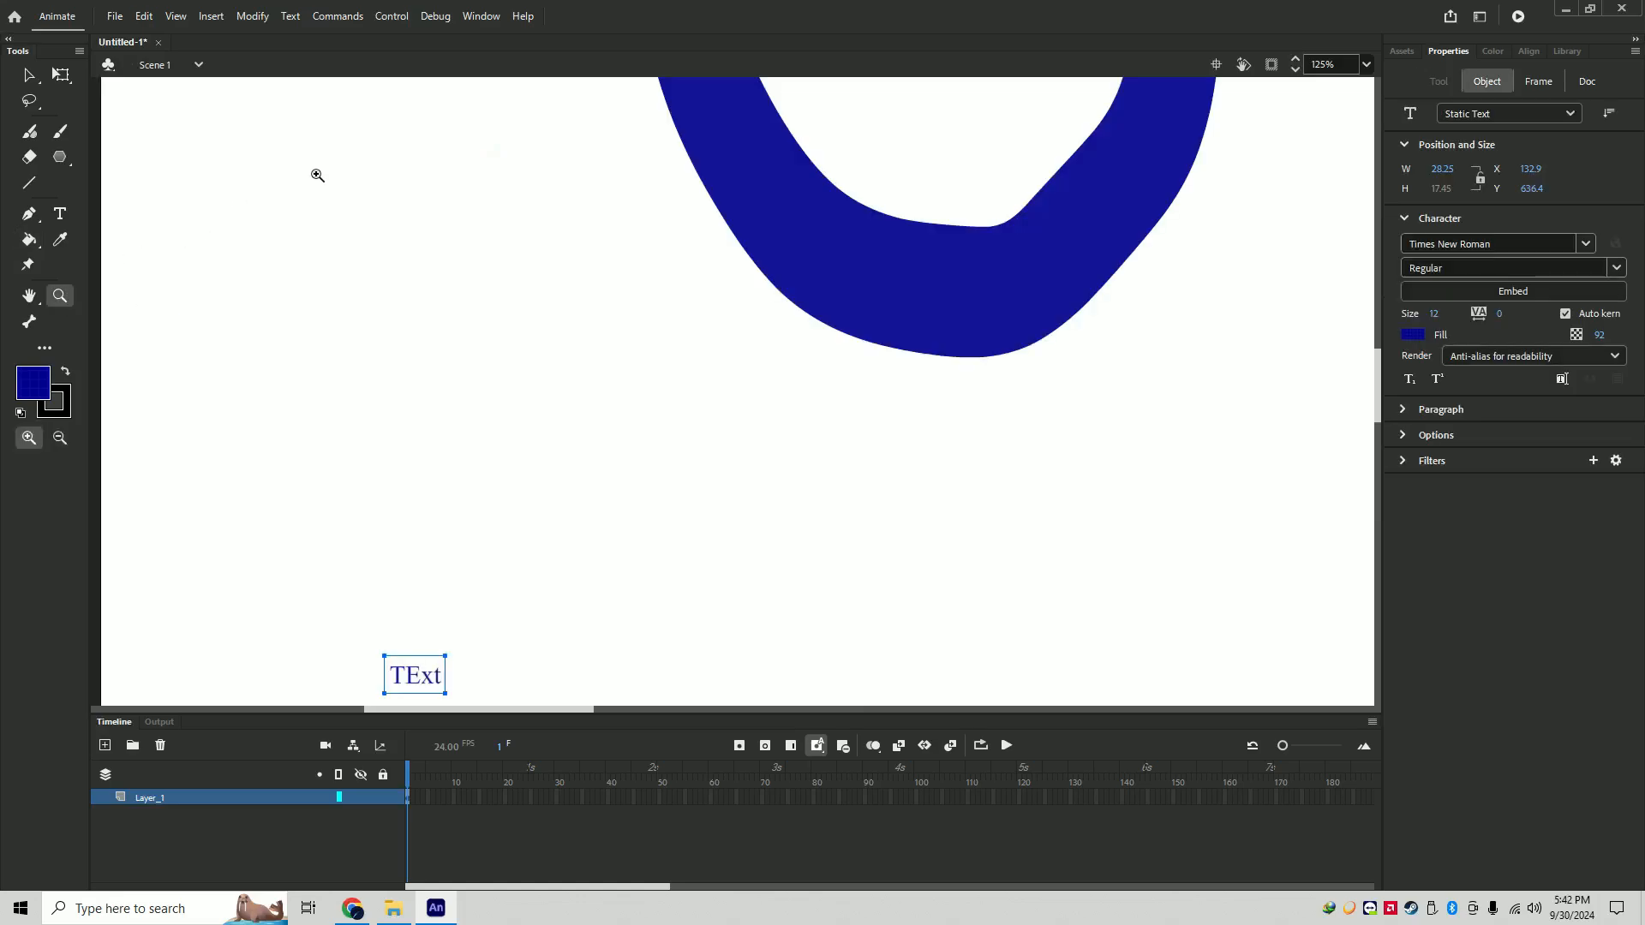
{"action": "left_click", "coordinate": [342, 177]}
{"action": "left_click", "coordinate": [62, 158]}
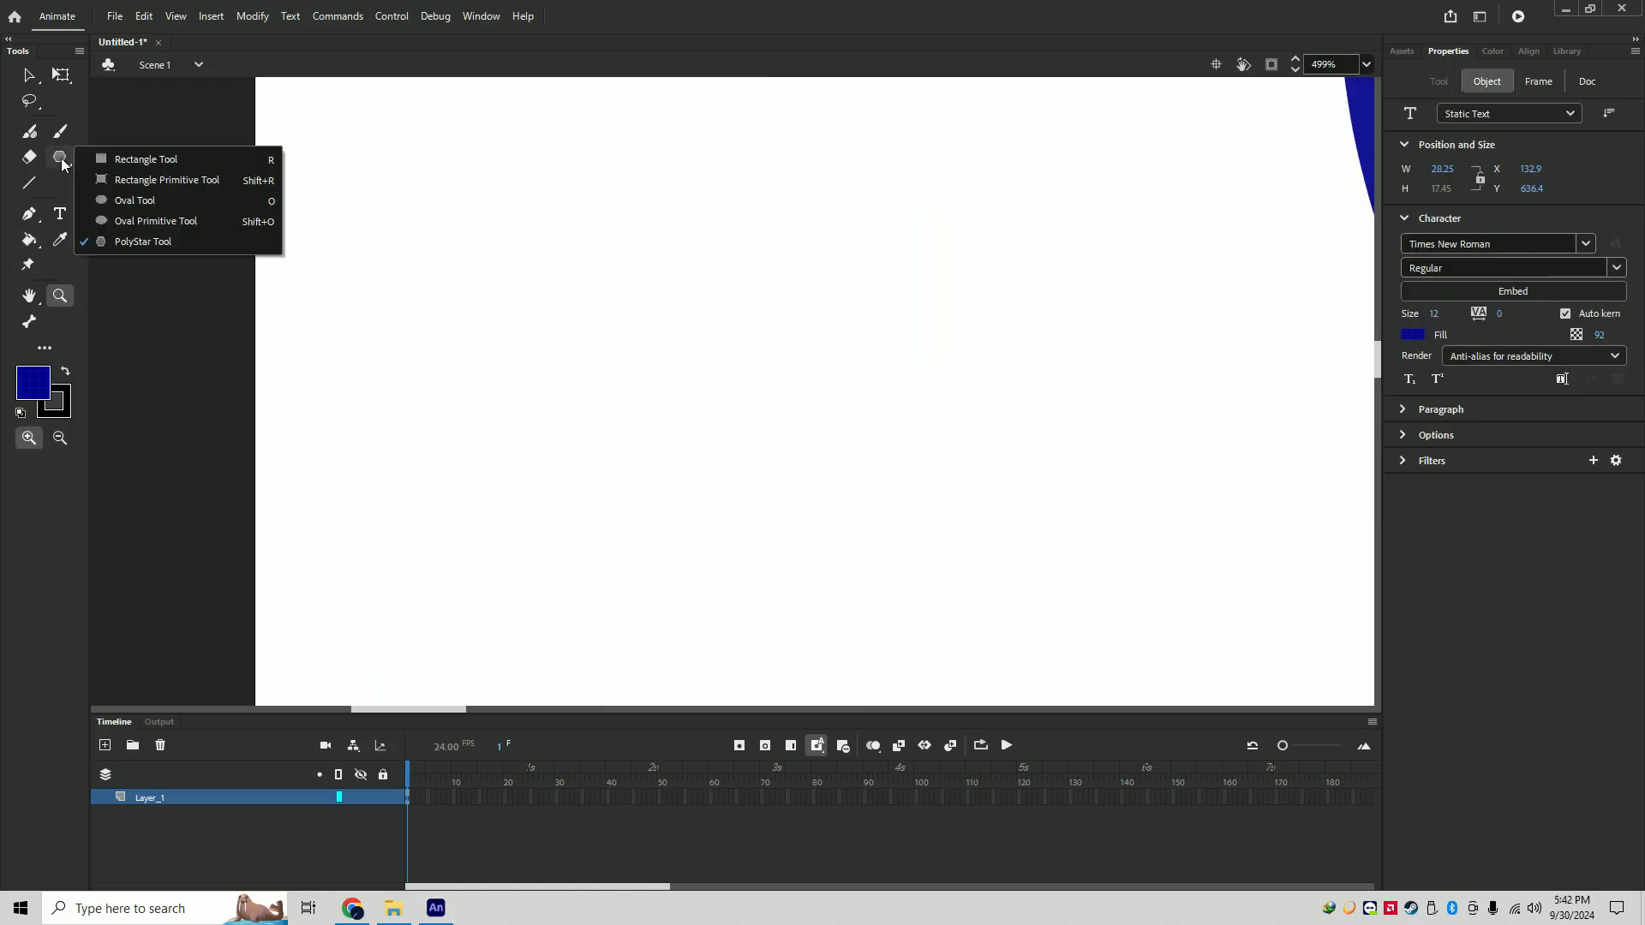
{"action": "left_click", "coordinate": [169, 159]}
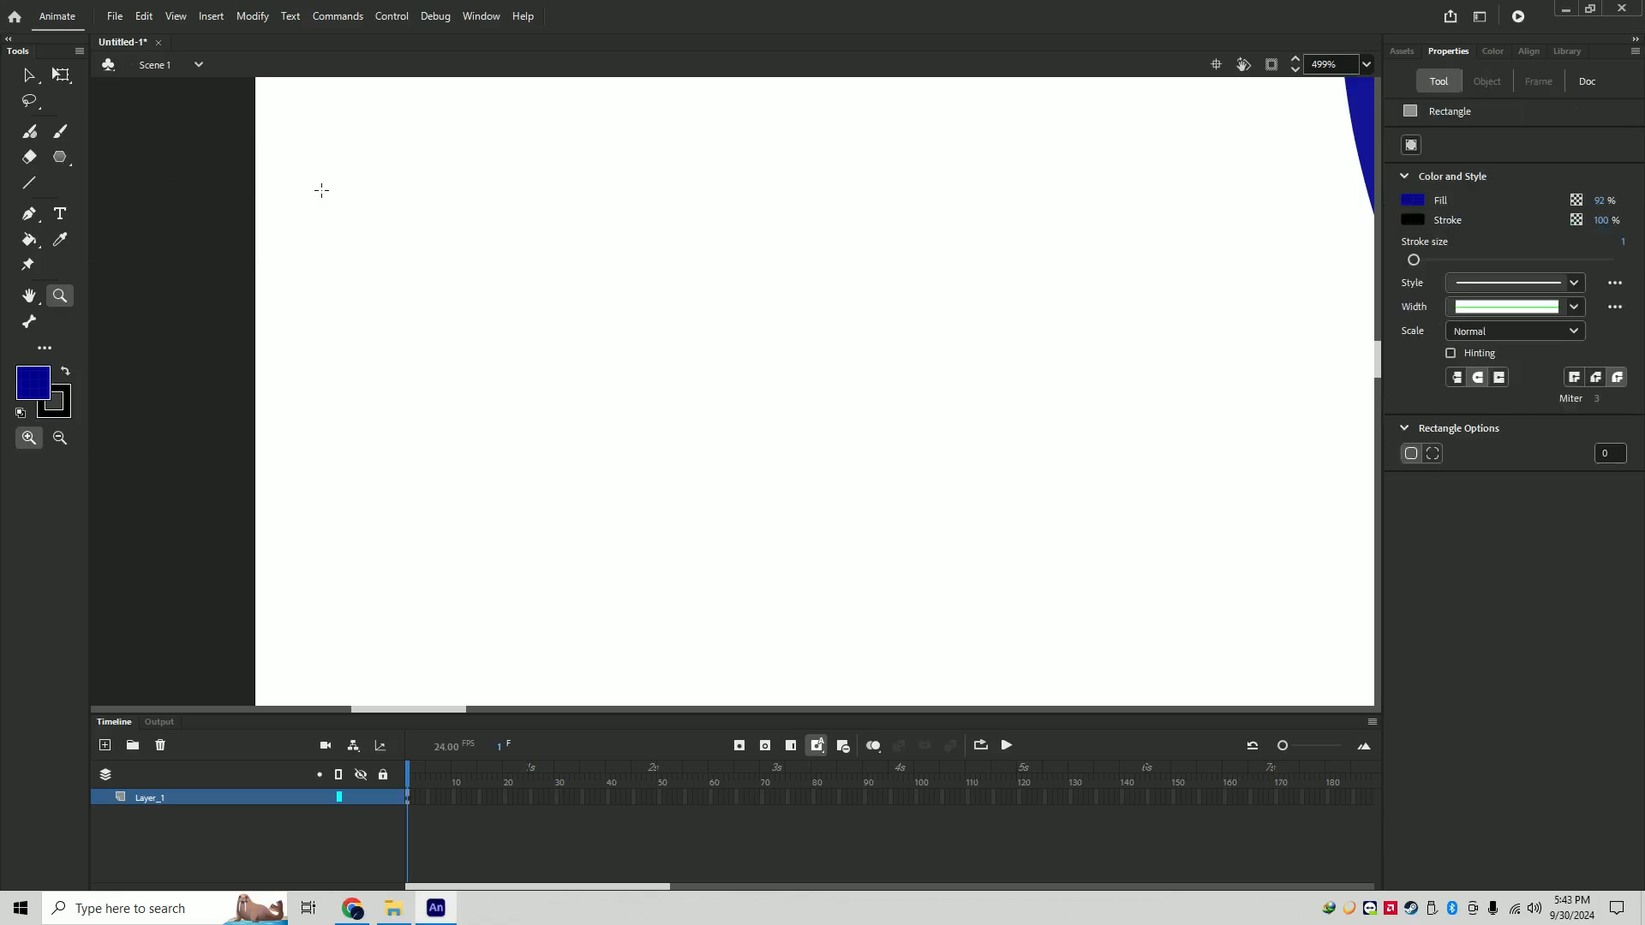
{"action": "left_click_drag", "start_coordinate": [320, 188], "coordinate": [566, 380]}
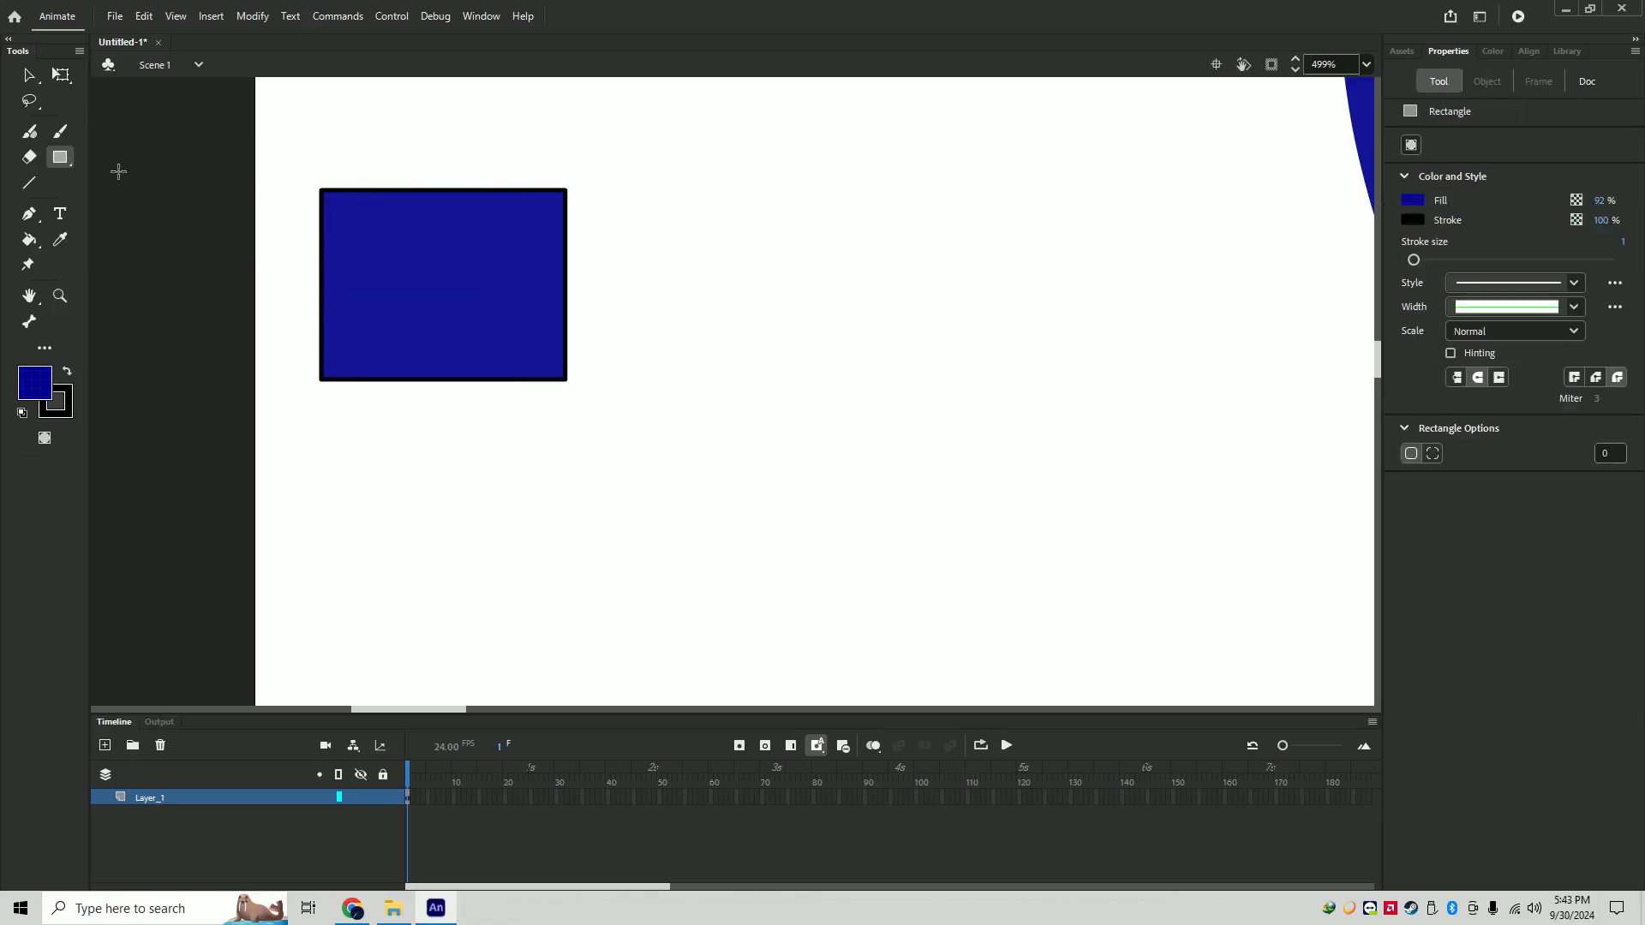
- Draw an oval to the right of the rectangle with the Oval Tool
{"action": "left_click", "coordinate": [60, 158]}
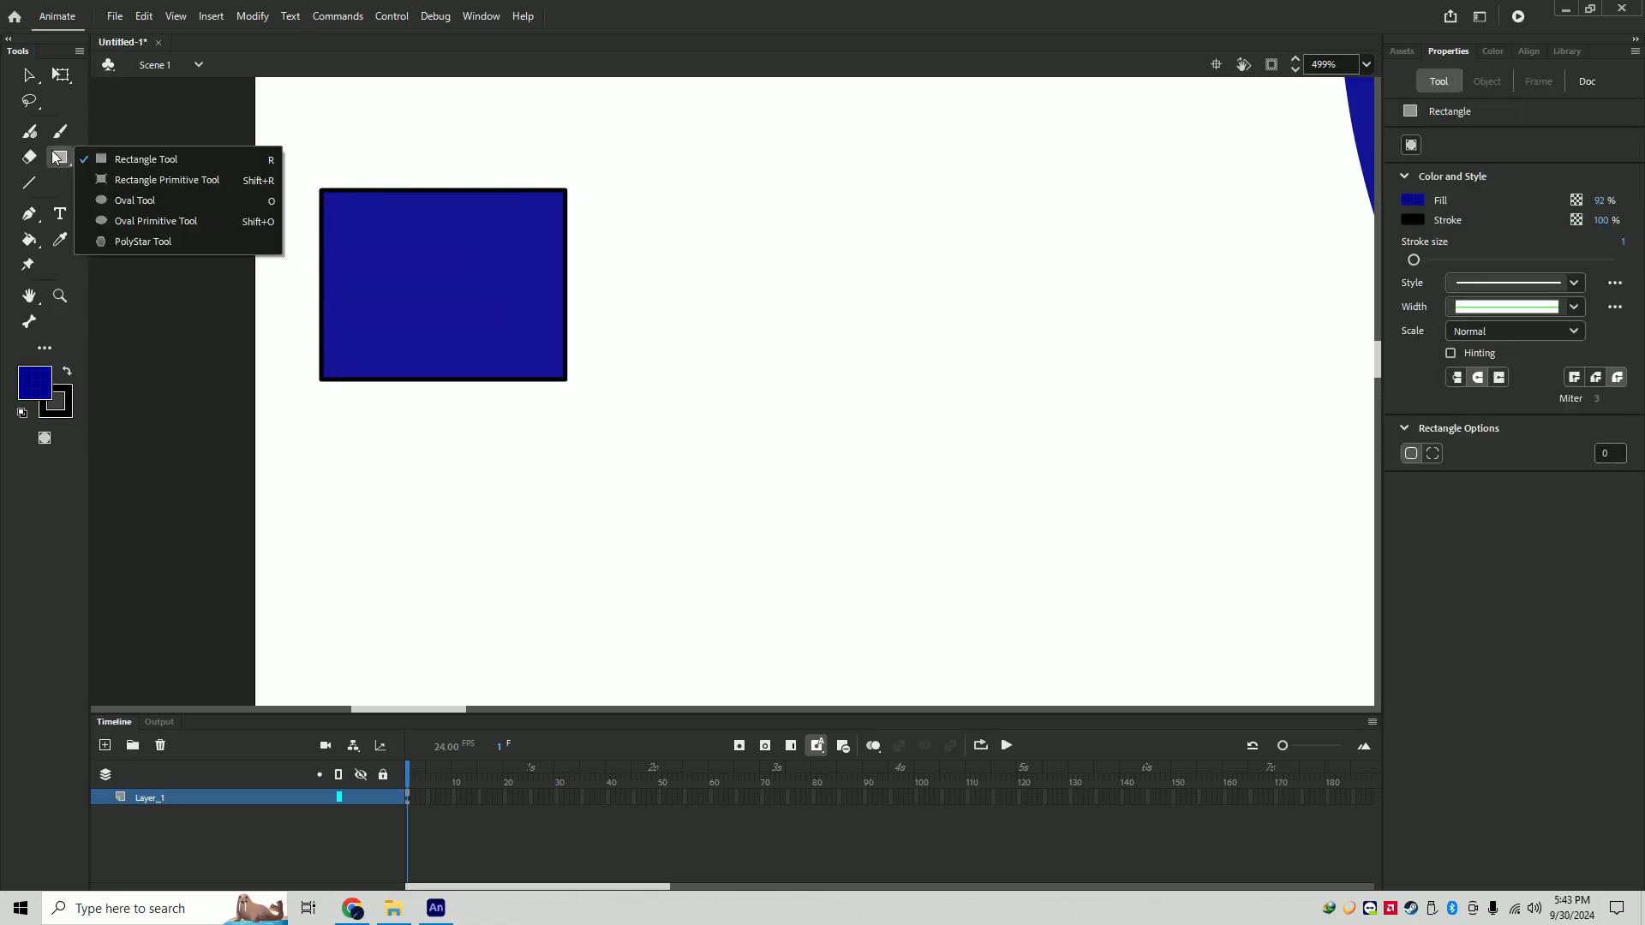
{"action": "left_click", "coordinate": [119, 202]}
{"action": "mouse_move", "coordinate": [662, 163]}
{"action": "left_mouse_down"}
{"action": "mouse_move", "coordinate": [804, 282]}
{"action": "mouse_move", "coordinate": [883, 384]}
{"action": "left_mouse_up"}
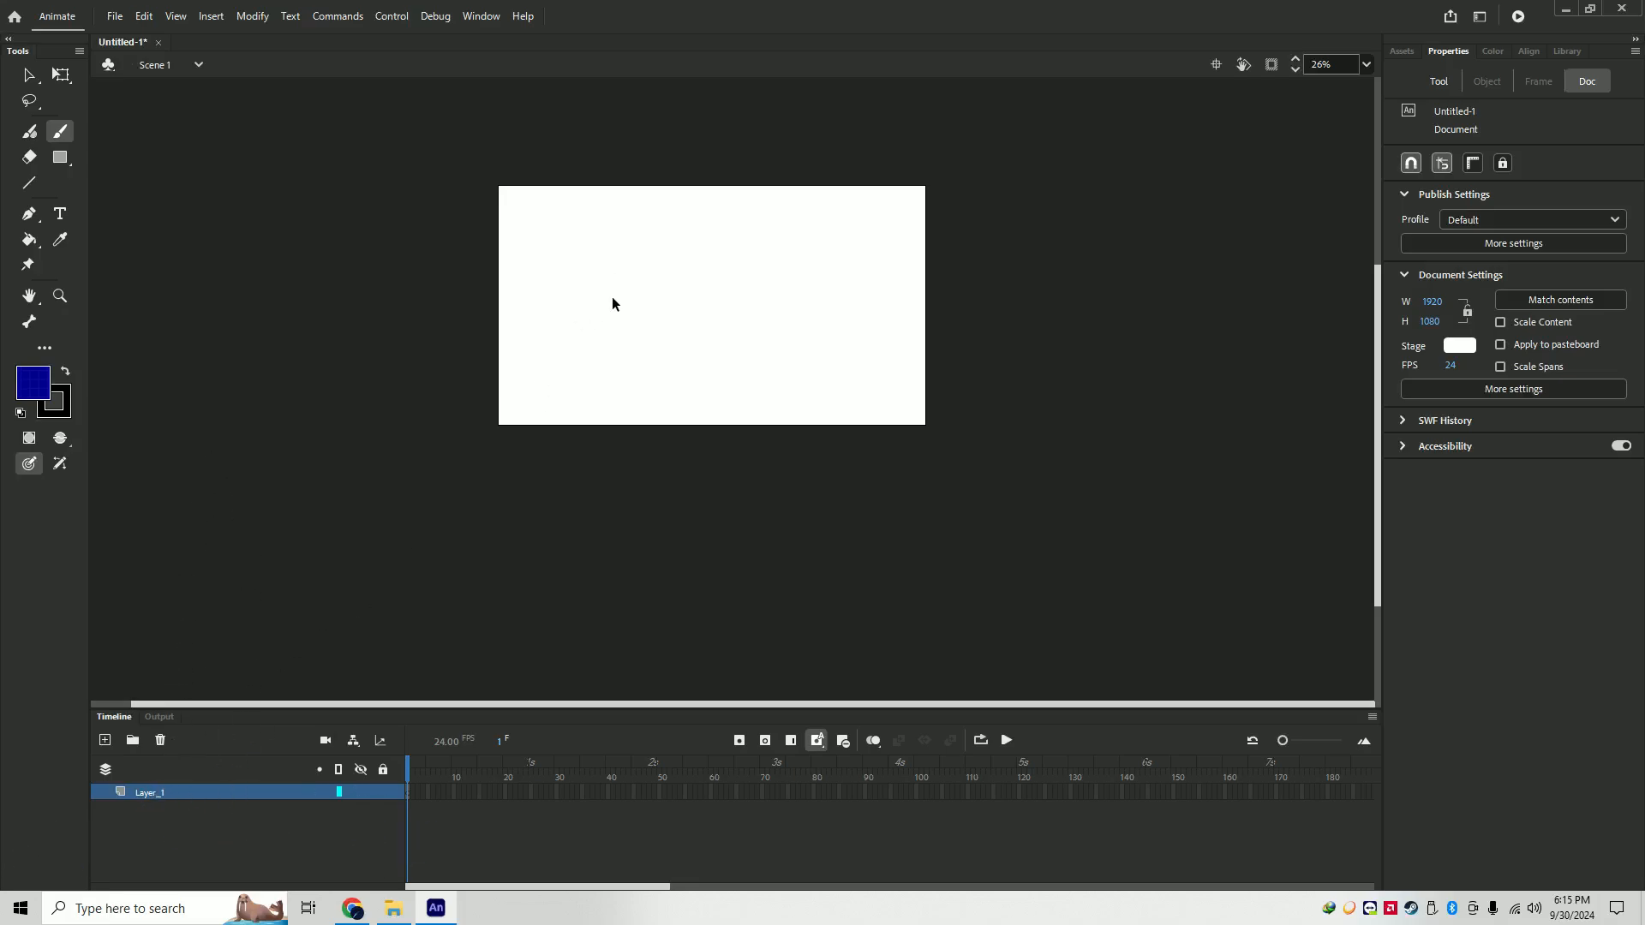
- Paint a blue stickman with head, eyes, body, arms and legs on the left part of the stage with the Classic Brush
{"action": "scroll", "coordinate": [614, 297], "scroll_direction": "up", "scroll_amount": 2}
{"action": "mouse_move", "coordinate": [526, 185]}
{"action": "left_mouse_down"}
{"action": "mouse_move", "coordinate": [502, 234]}
{"action": "mouse_move", "coordinate": [603, 214]}
{"action": "mouse_move", "coordinate": [515, 196]}
{"action": "mouse_move", "coordinate": [562, 221]}
{"action": "mouse_move", "coordinate": [508, 325]}
{"action": "left_mouse_up"}
{"action": "left_click", "coordinate": [559, 221]}
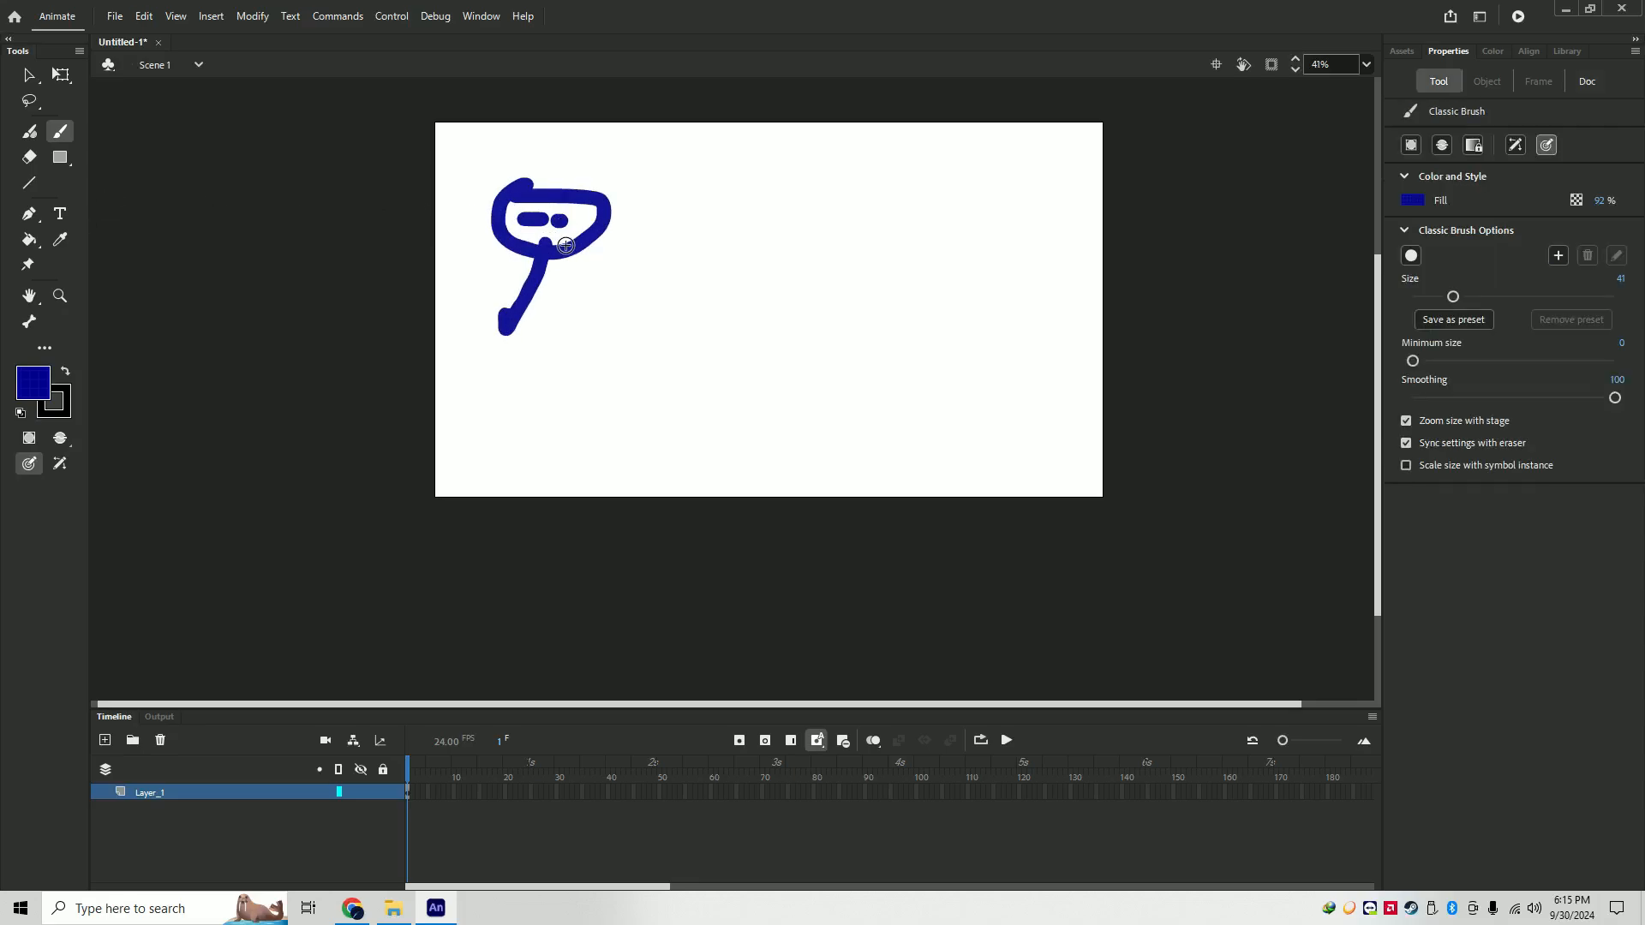
{"action": "mouse_move", "coordinate": [551, 249]}
{"action": "left_mouse_down"}
{"action": "mouse_move", "coordinate": [597, 306]}
{"action": "mouse_move", "coordinate": [549, 276]}
{"action": "mouse_move", "coordinate": [544, 357]}
{"action": "mouse_move", "coordinate": [507, 396]}
{"action": "mouse_move", "coordinate": [612, 411]}
{"action": "left_mouse_up"}
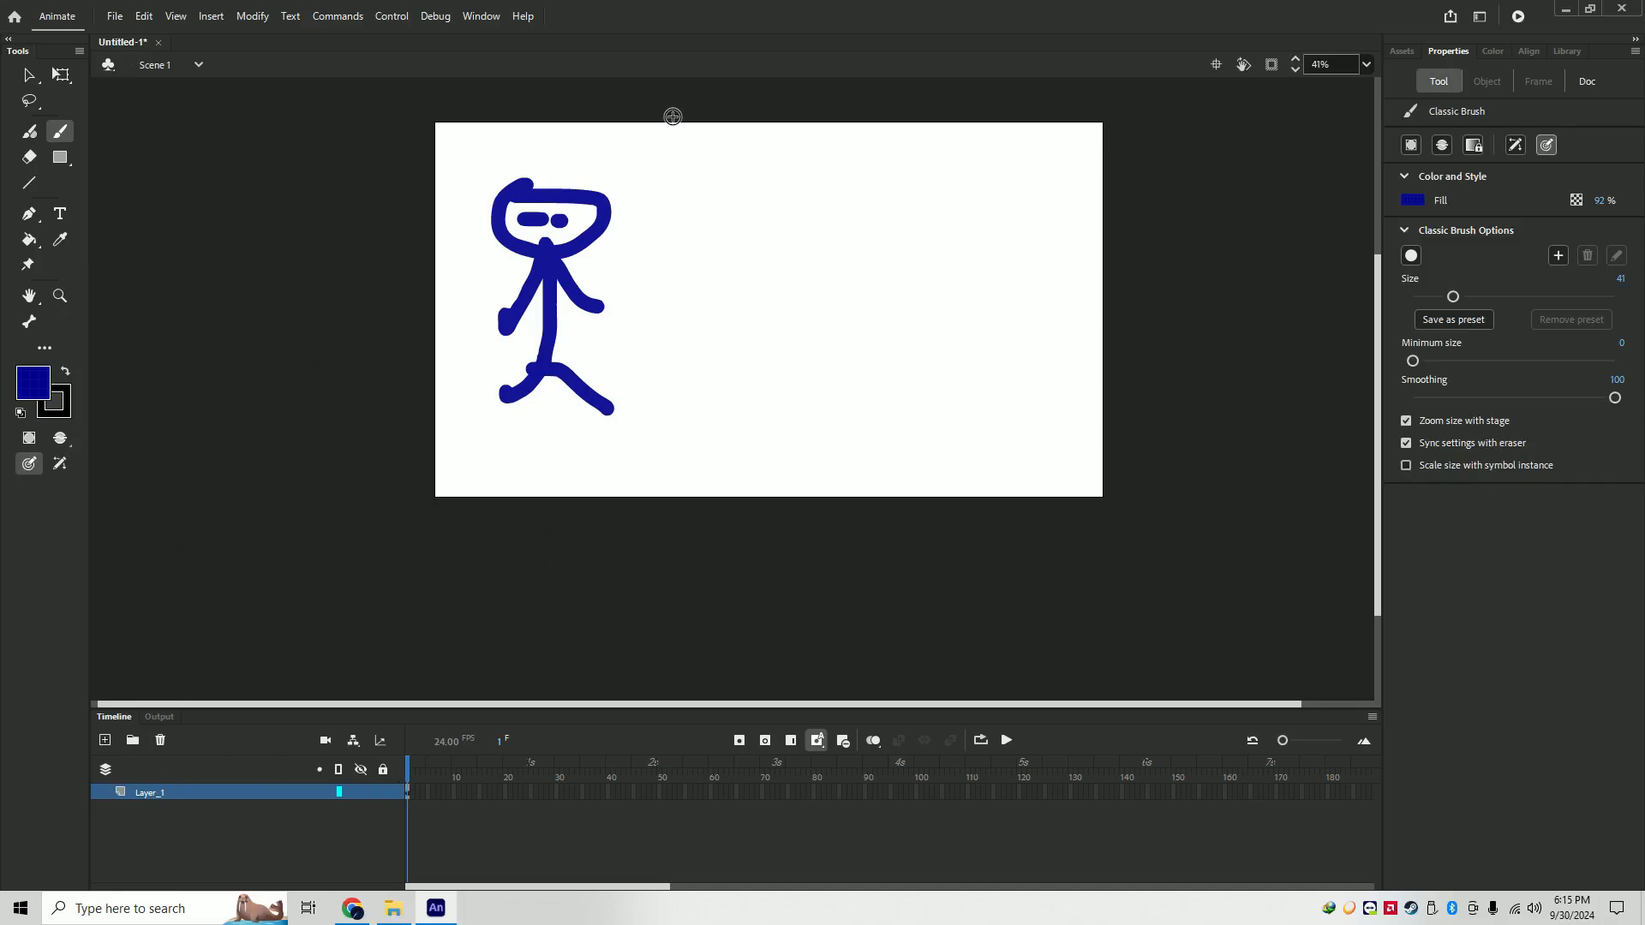
- Add a new layer above Layer_1 and name it Background
{"action": "left_click", "coordinate": [196, 847]}
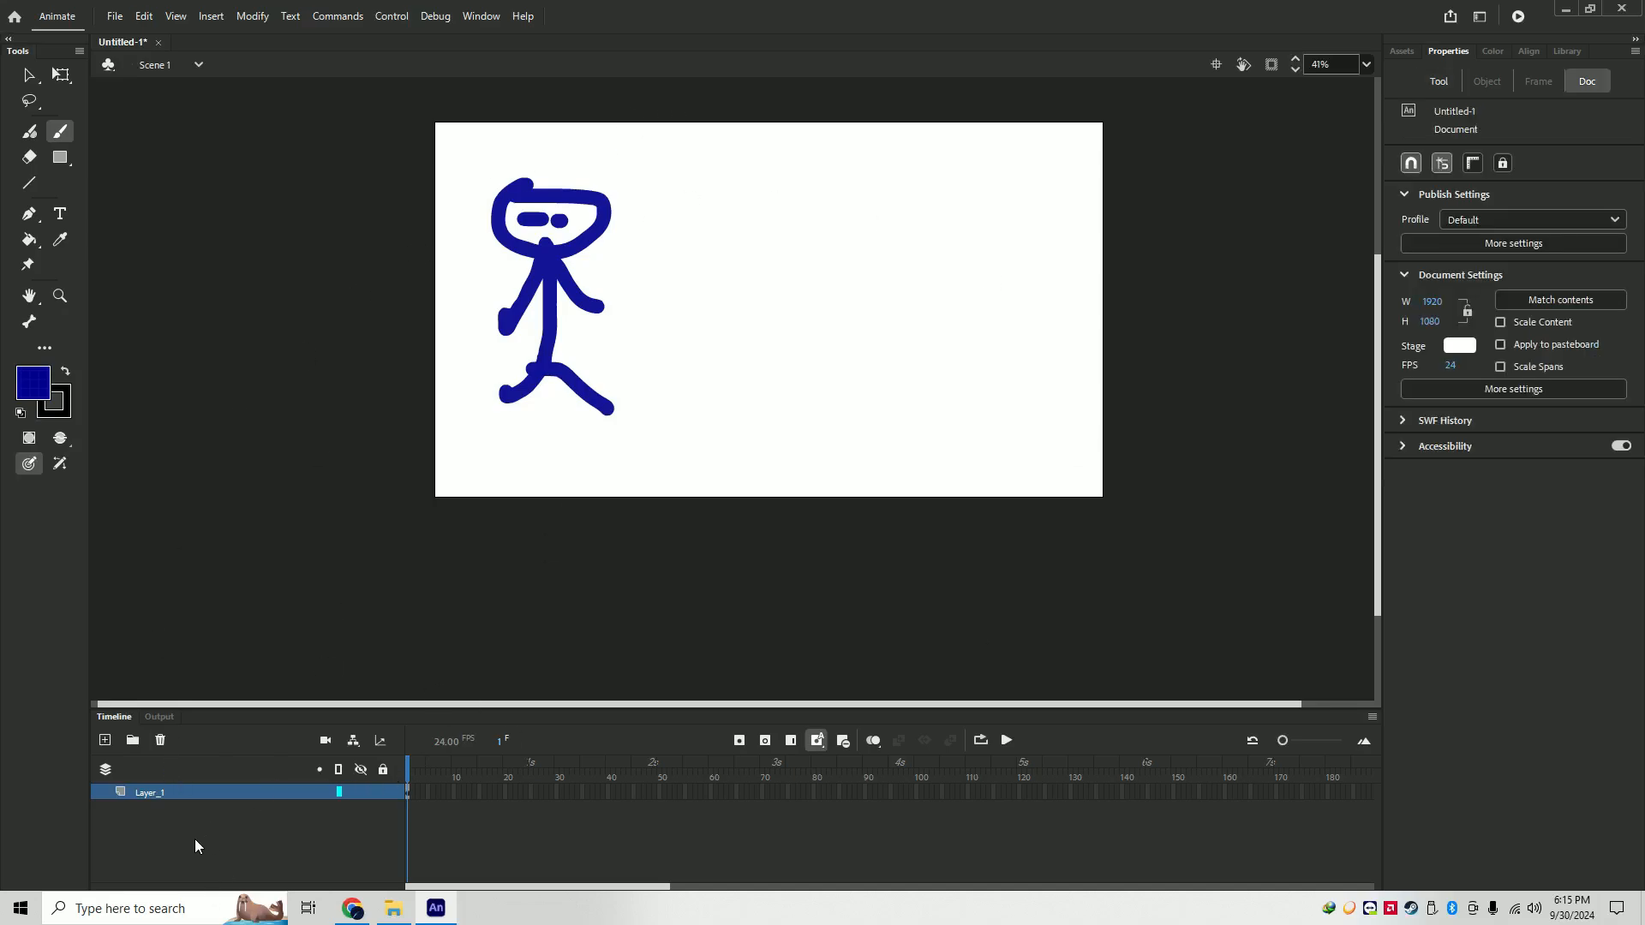
{"action": "left_click", "coordinate": [105, 740]}
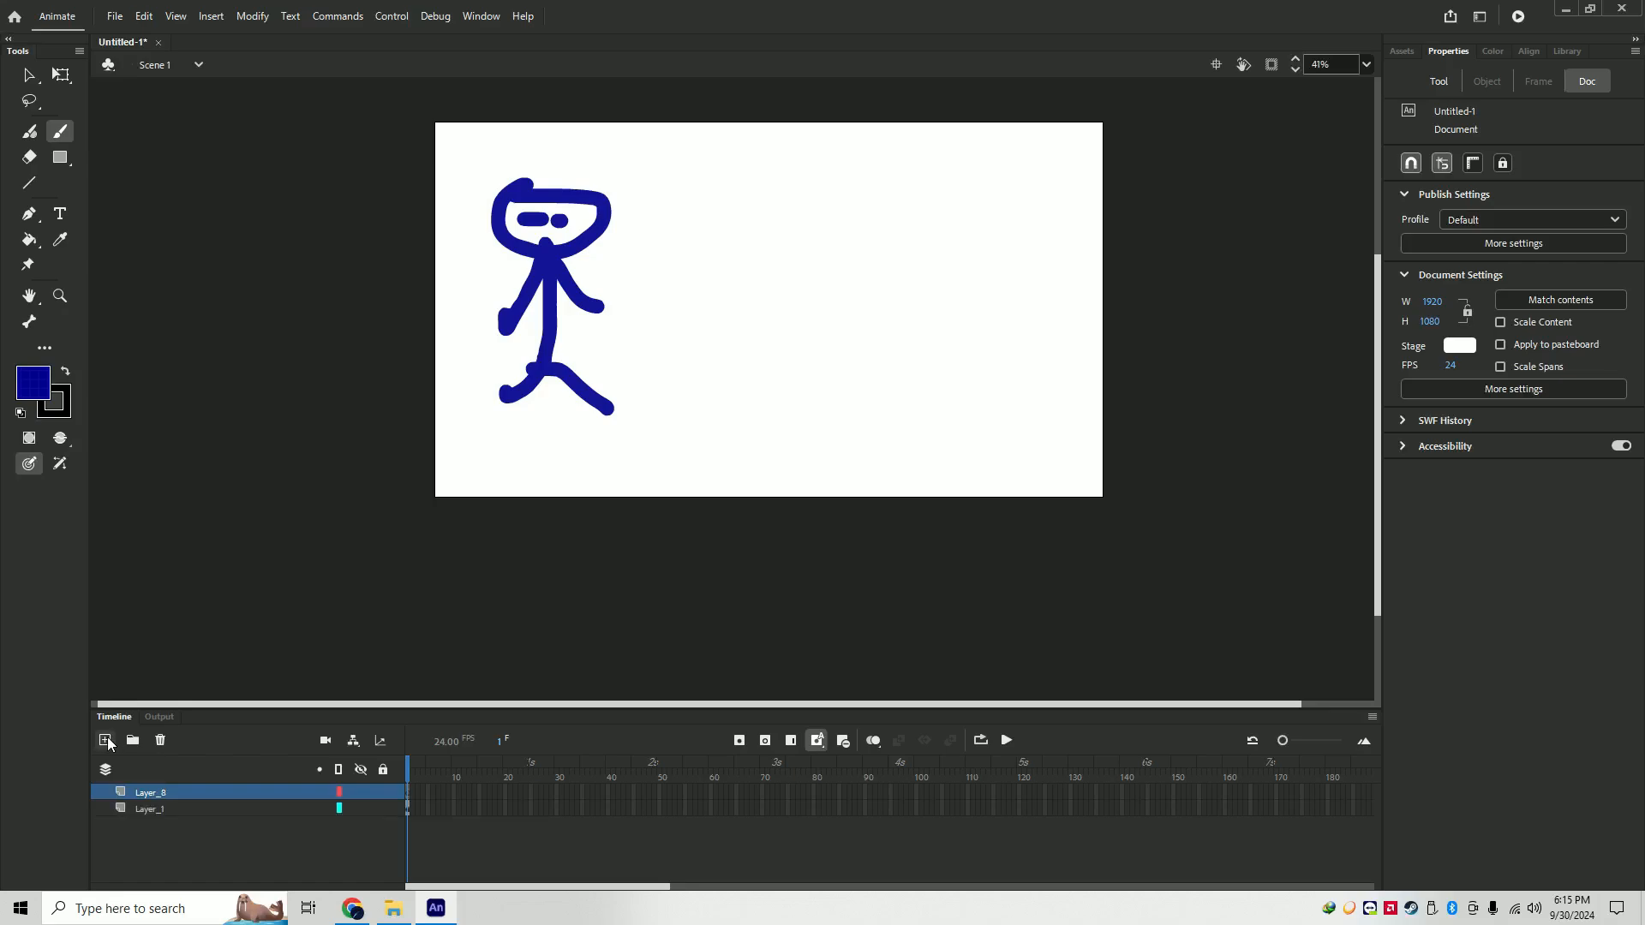
{"action": "double_click", "coordinate": [157, 793]}
{"action": "type", "text": "Background"}
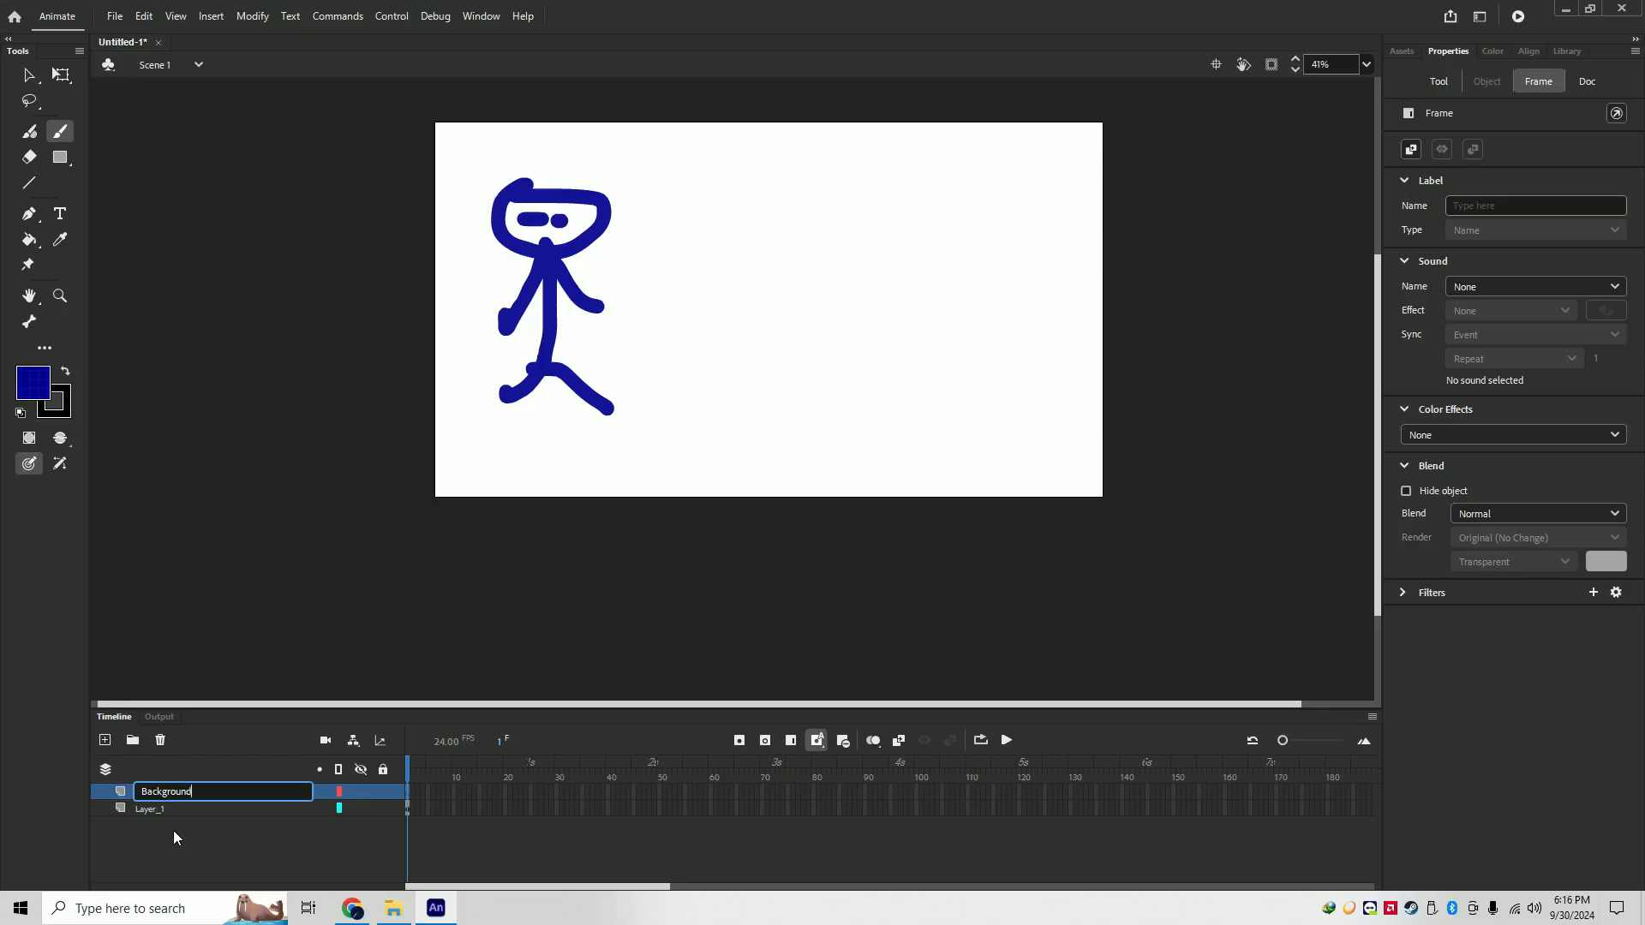
{"action": "left_click", "coordinate": [178, 851]}
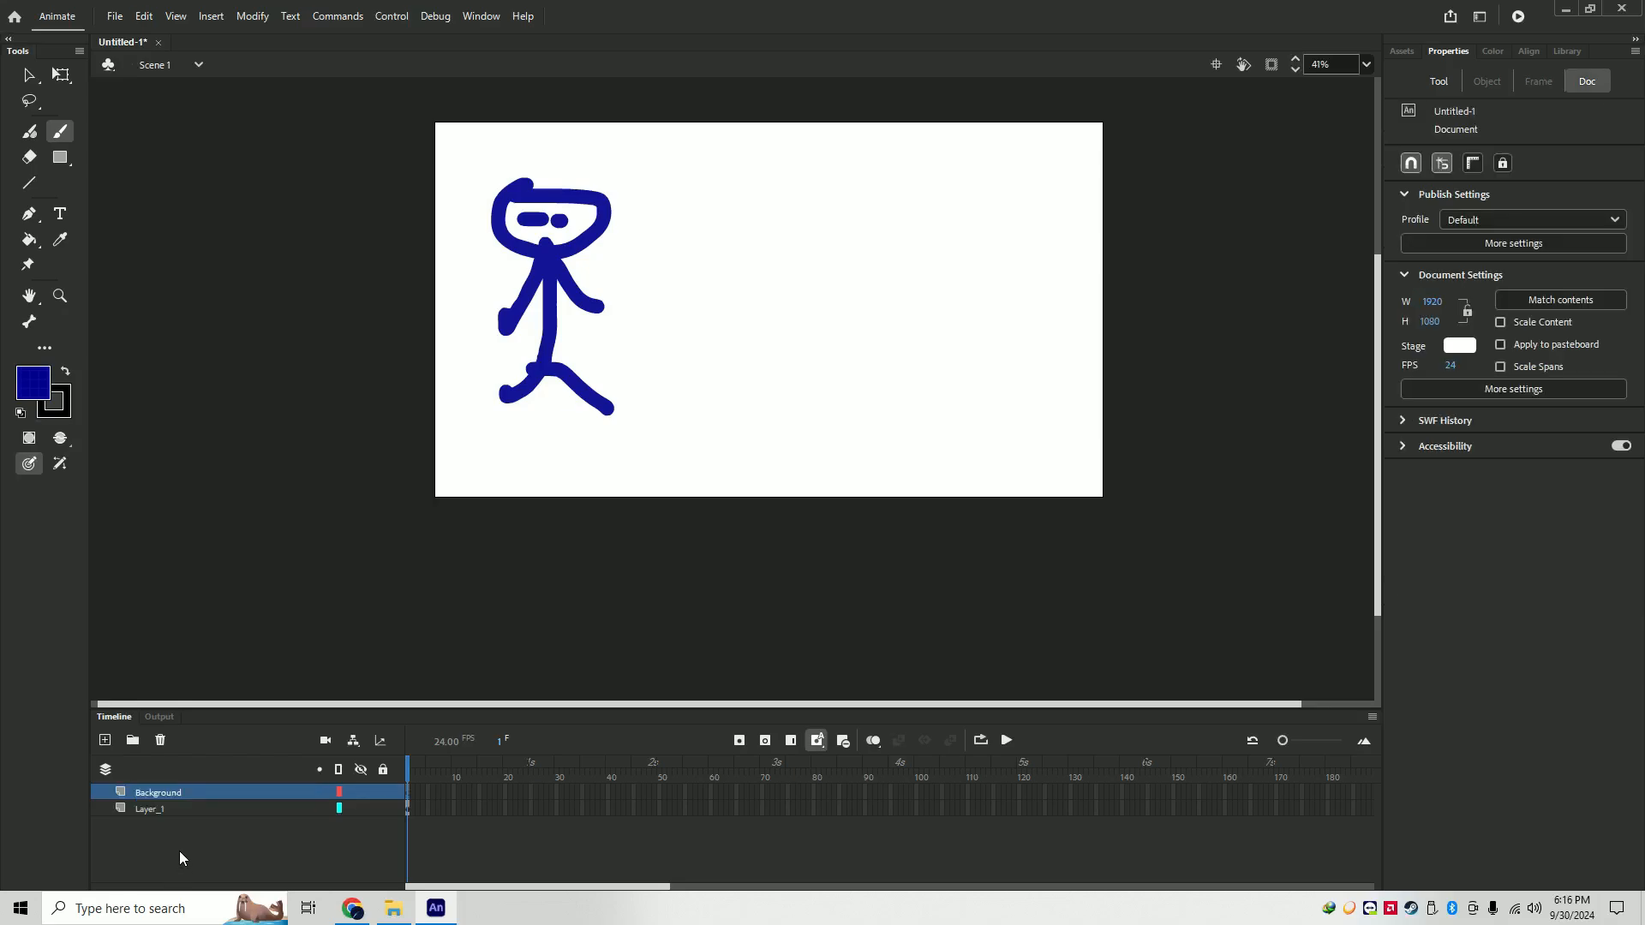
- Rename Layer_1, which holds the figure drawing, as Stickman
{"action": "left_click", "coordinate": [168, 810]}
{"action": "double_click", "coordinate": [168, 809]}
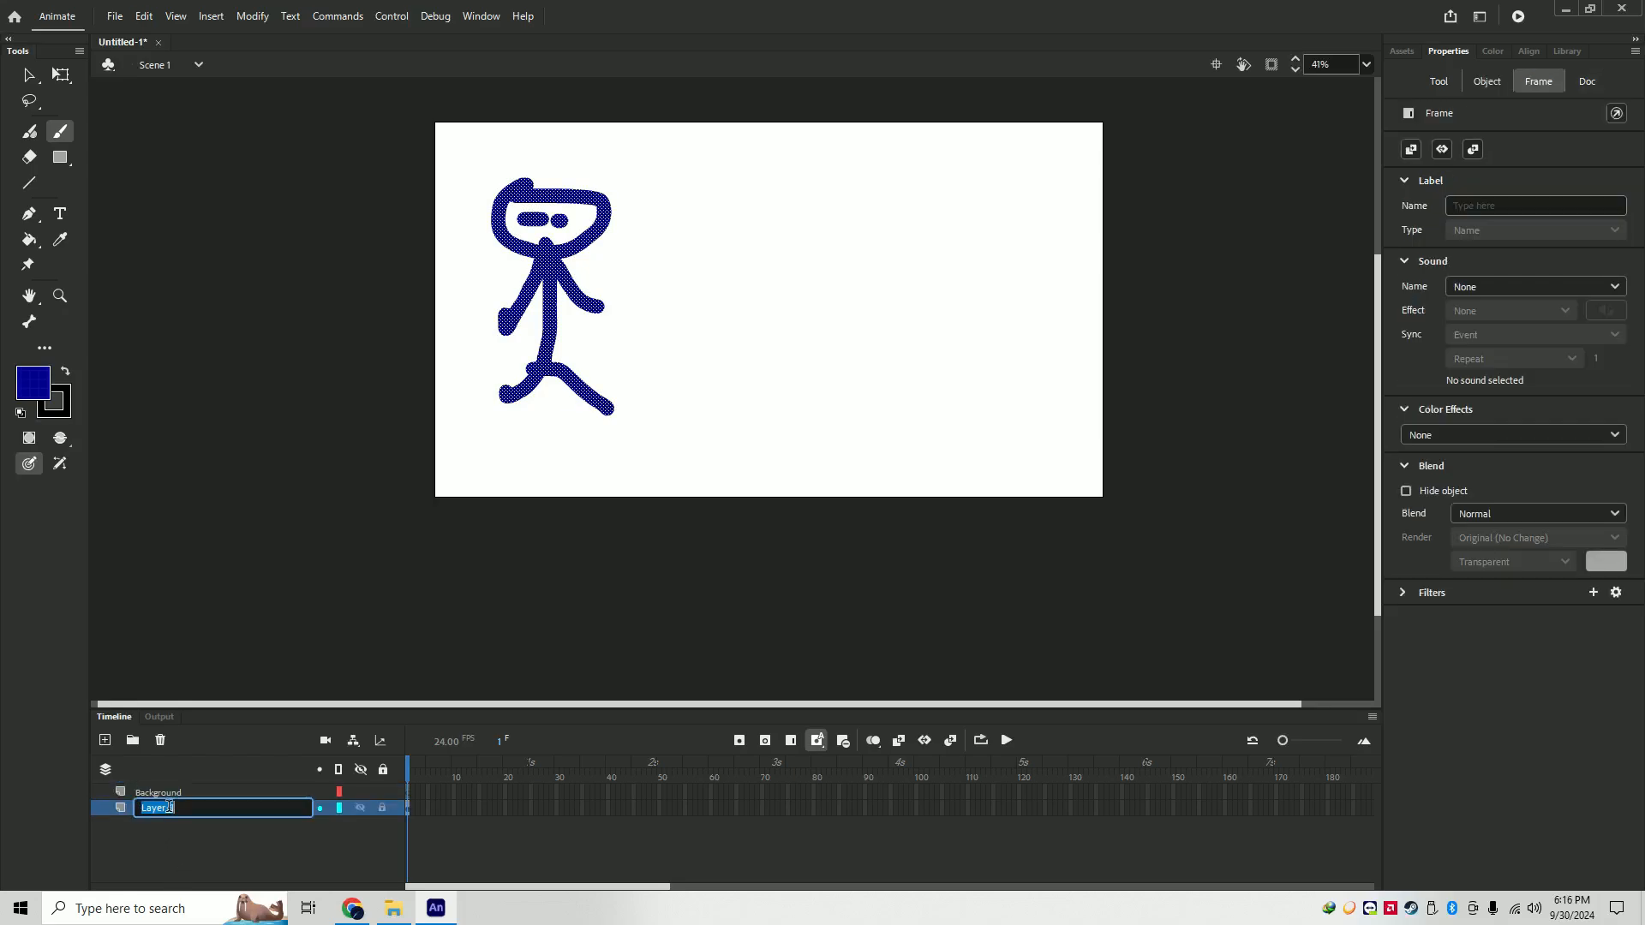
{"action": "type", "text": "Stickman"}
{"action": "key", "text": "Return"}
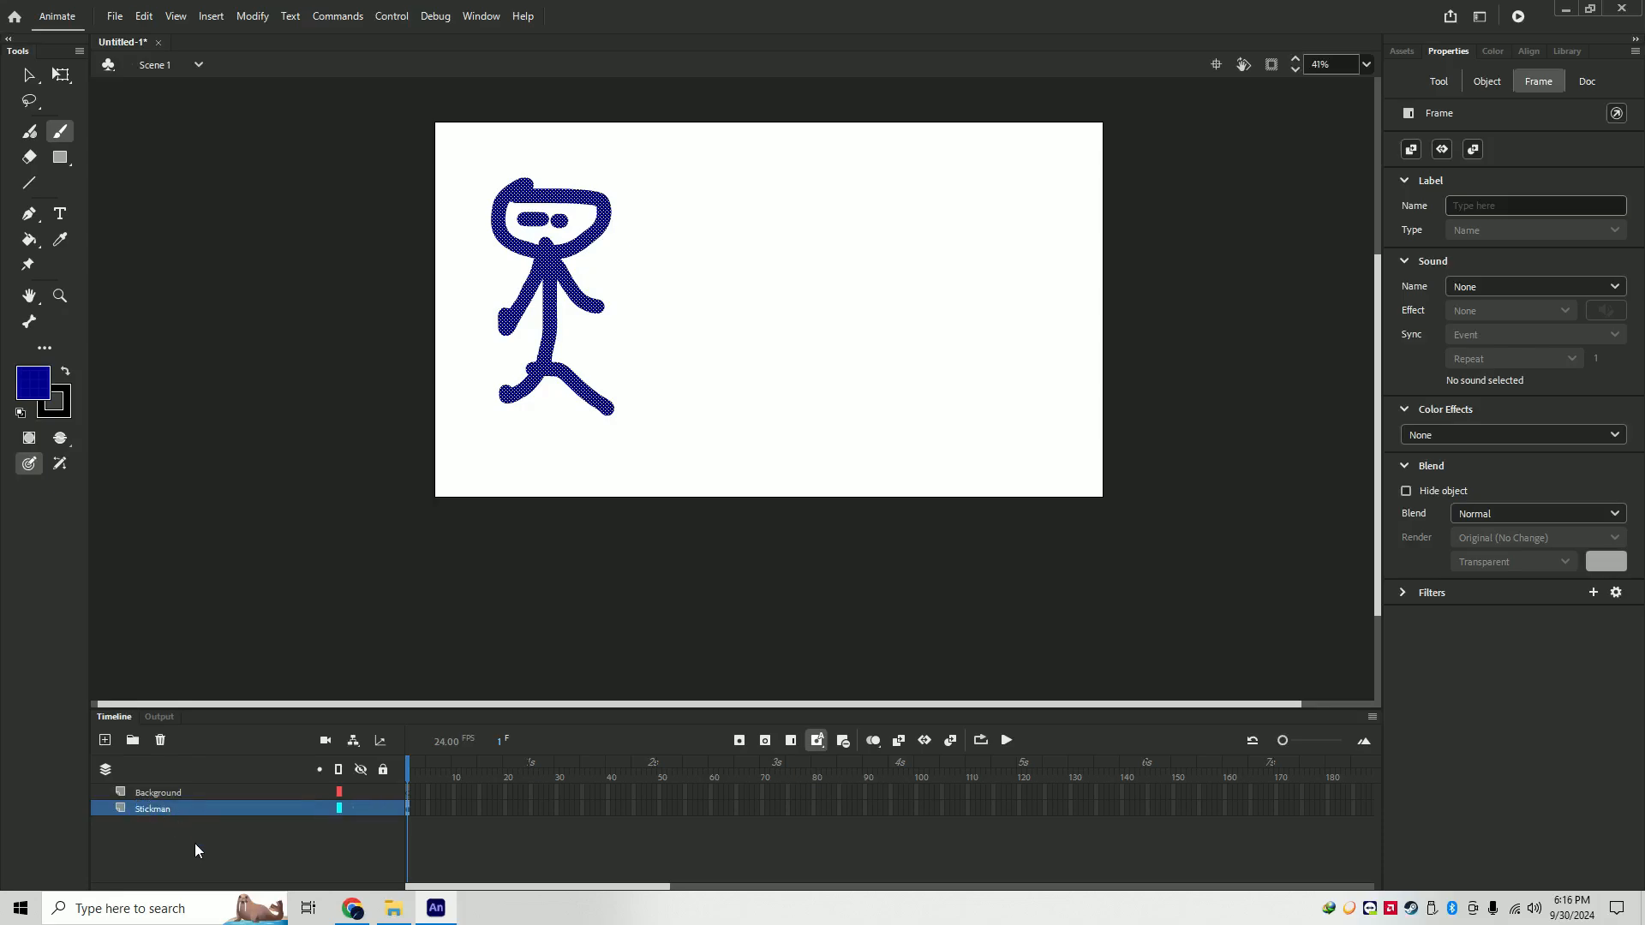
- Hide the Stickman layer and show it again
{"action": "left_click", "coordinate": [361, 808]}
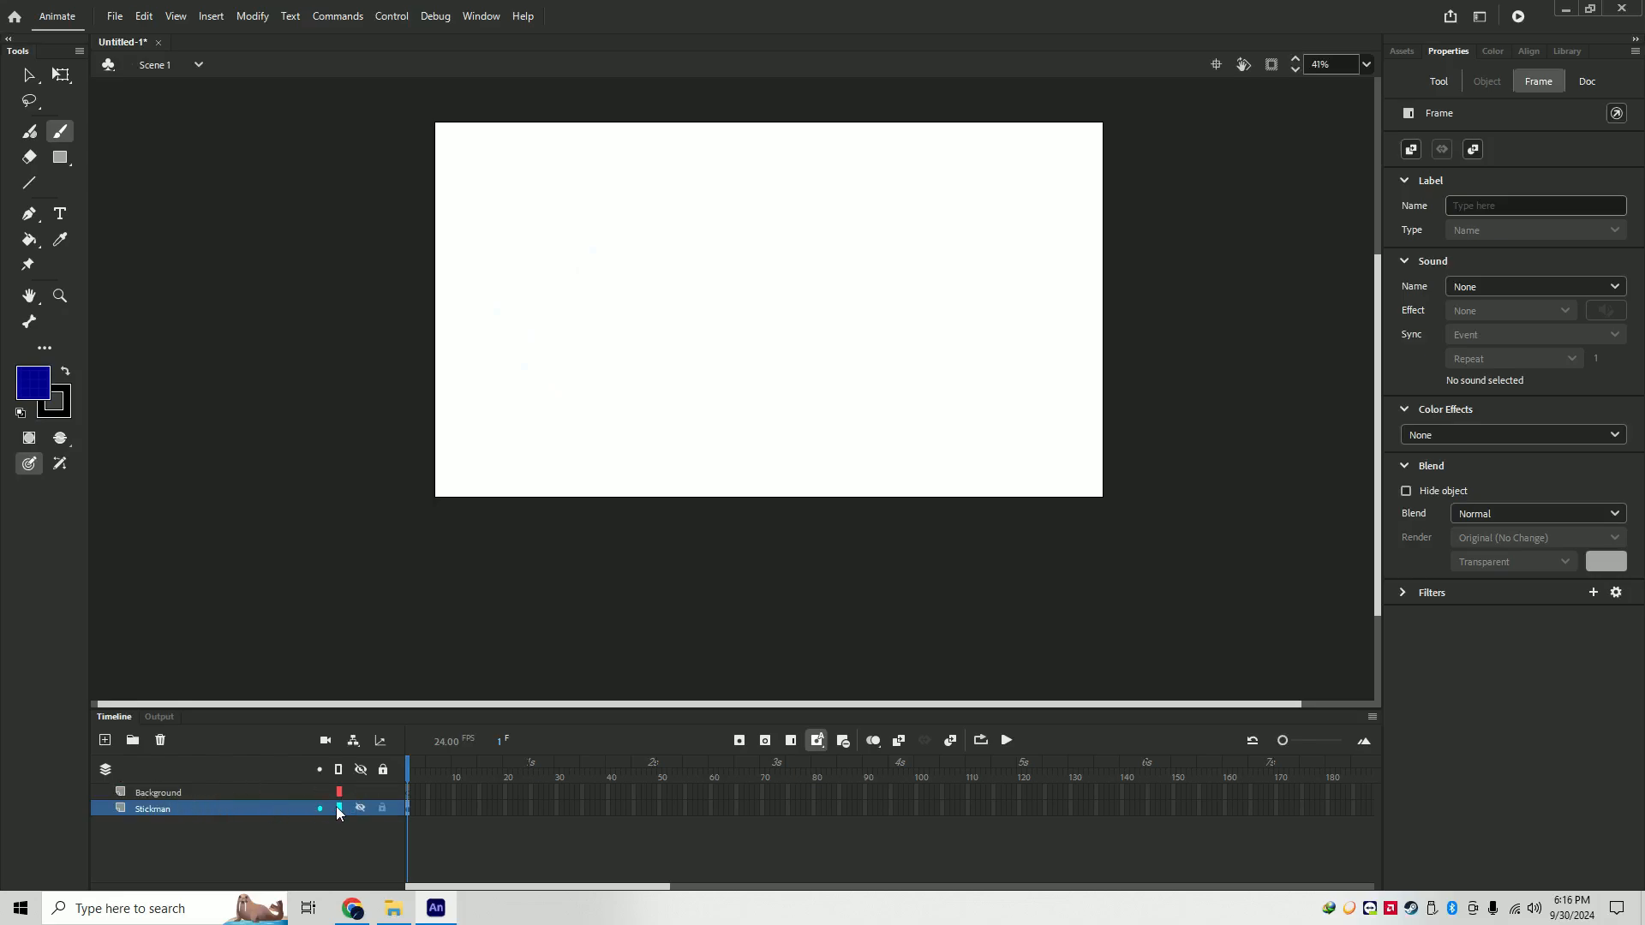
{"action": "left_click", "coordinate": [360, 810]}
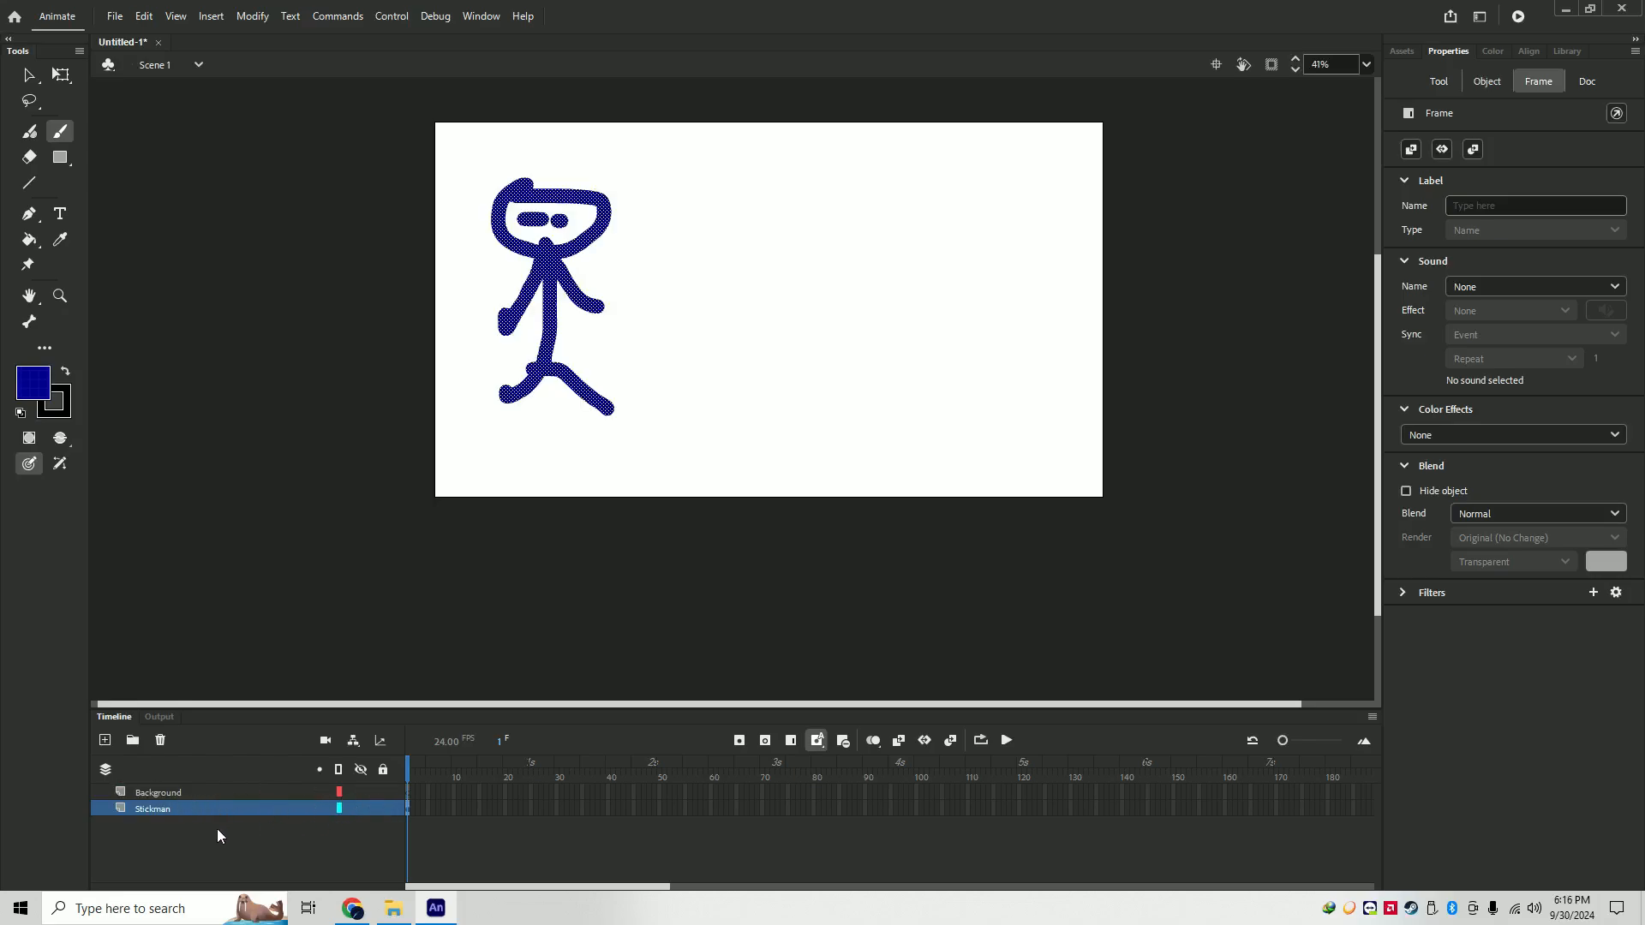
- Import the street picture Background.jfif from the file folder onto the stage in the Background layer
{"action": "left_click", "coordinate": [171, 794]}
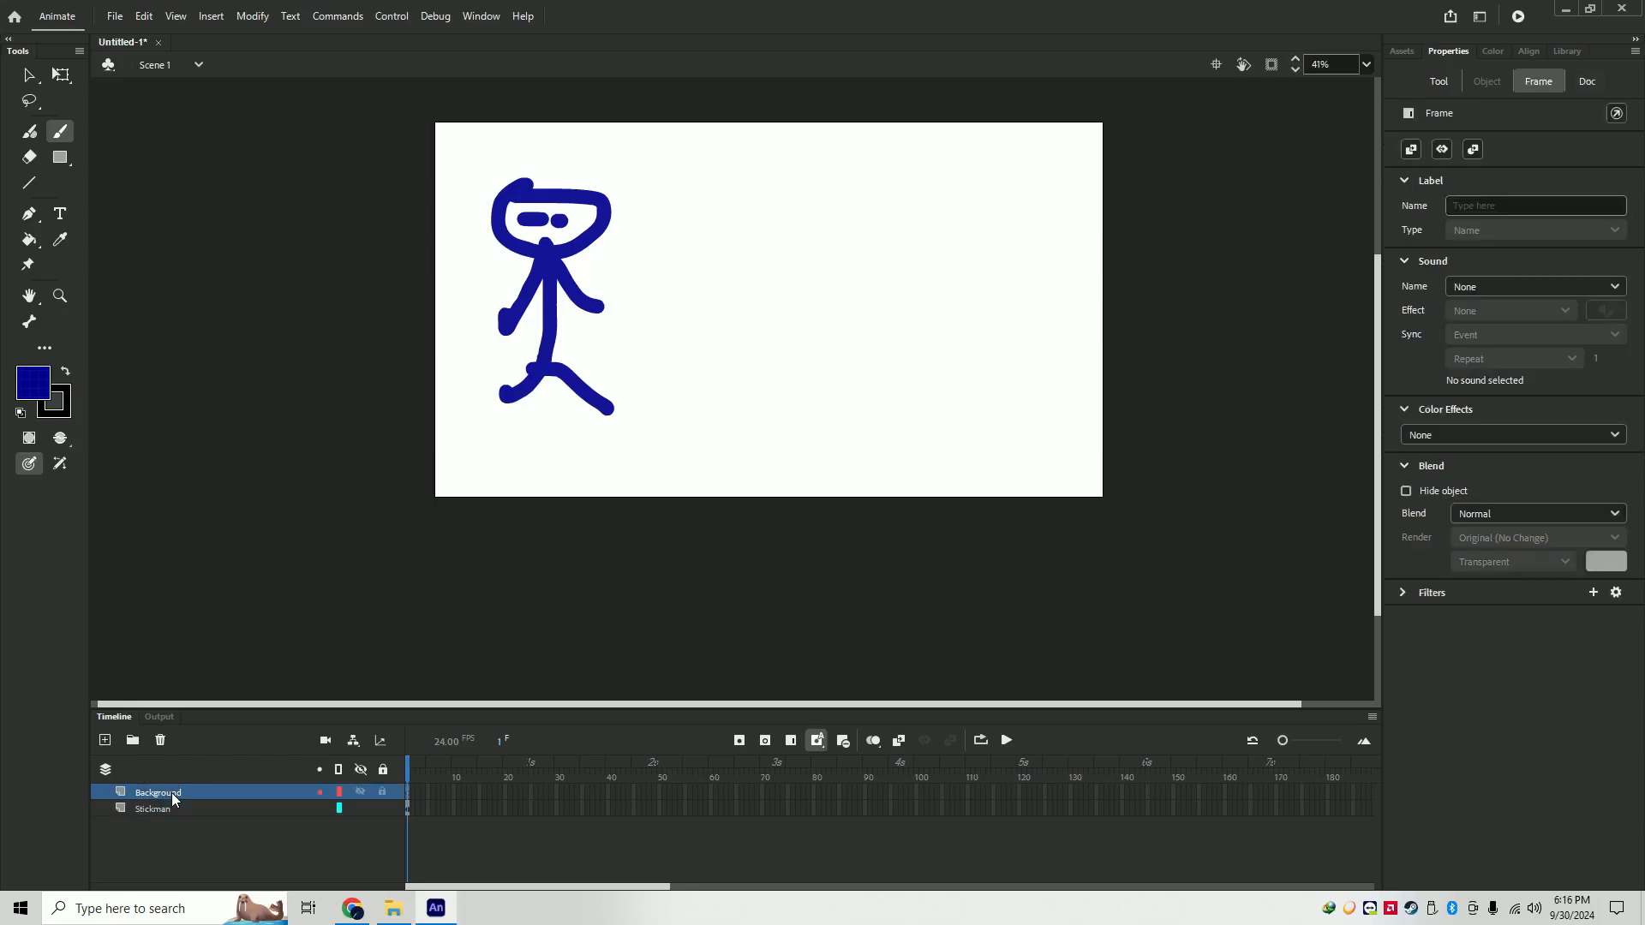
{"action": "left_click", "coordinate": [435, 907]}
{"action": "left_click_drag", "start_coordinate": [437, 501], "coordinate": [658, 231]}
{"action": "scroll", "coordinate": [731, 279], "scroll_direction": "down", "scroll_amount": 1}
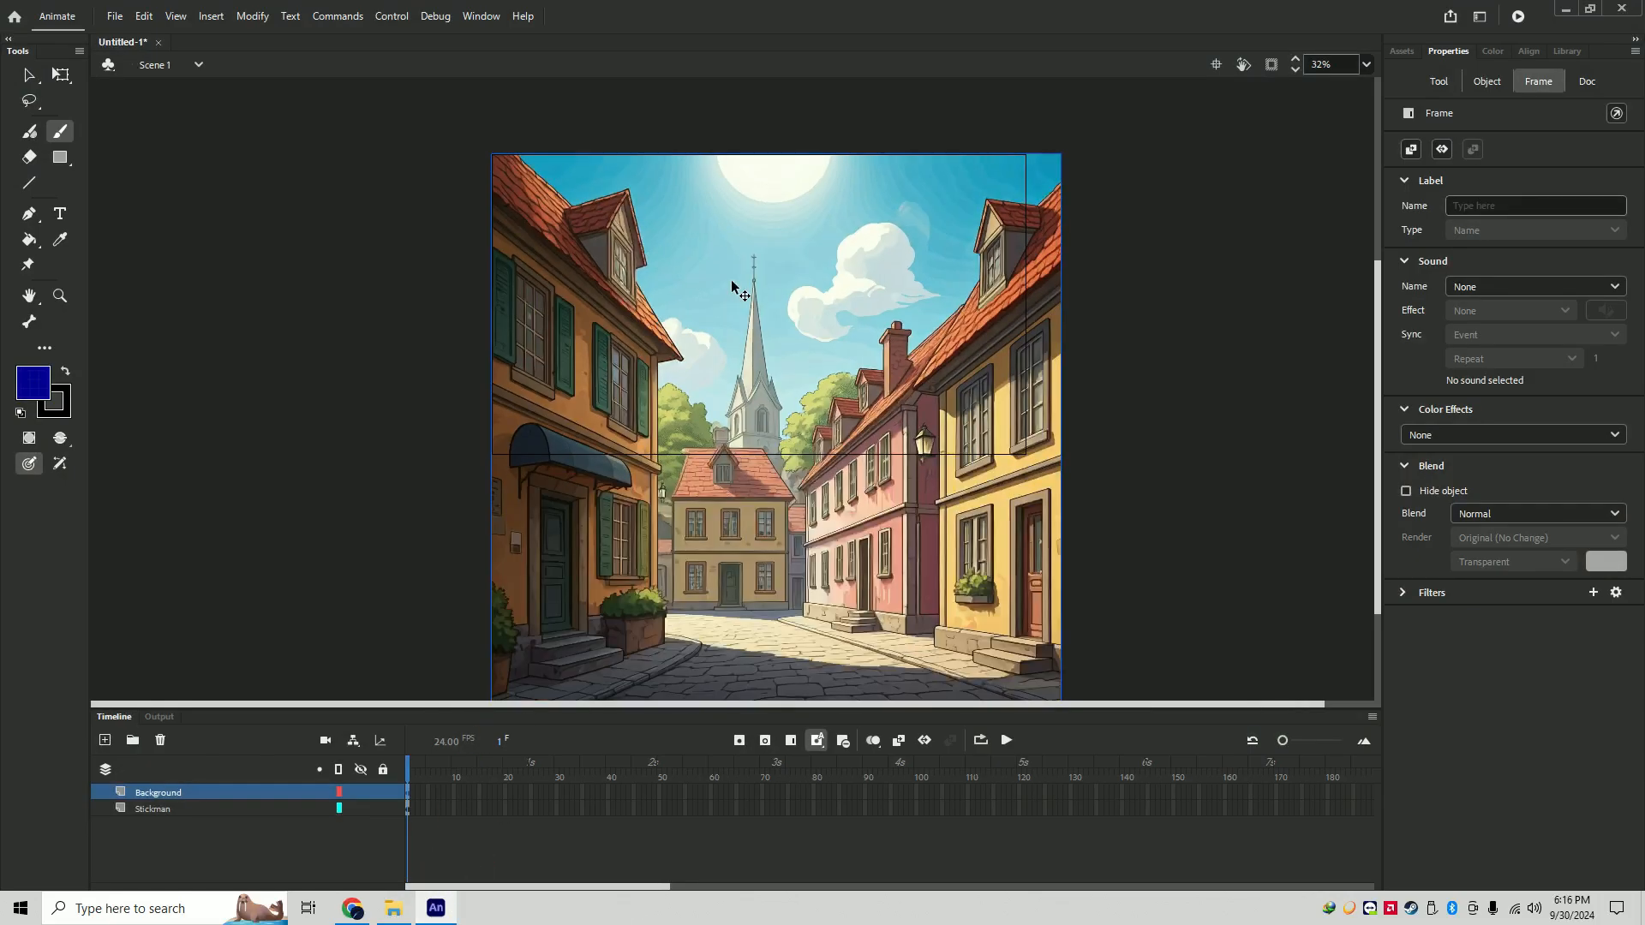
- Move the Background layer below the Stickman layer so the stickman is drawn in front of the picture
{"action": "left_click", "coordinate": [161, 810]}
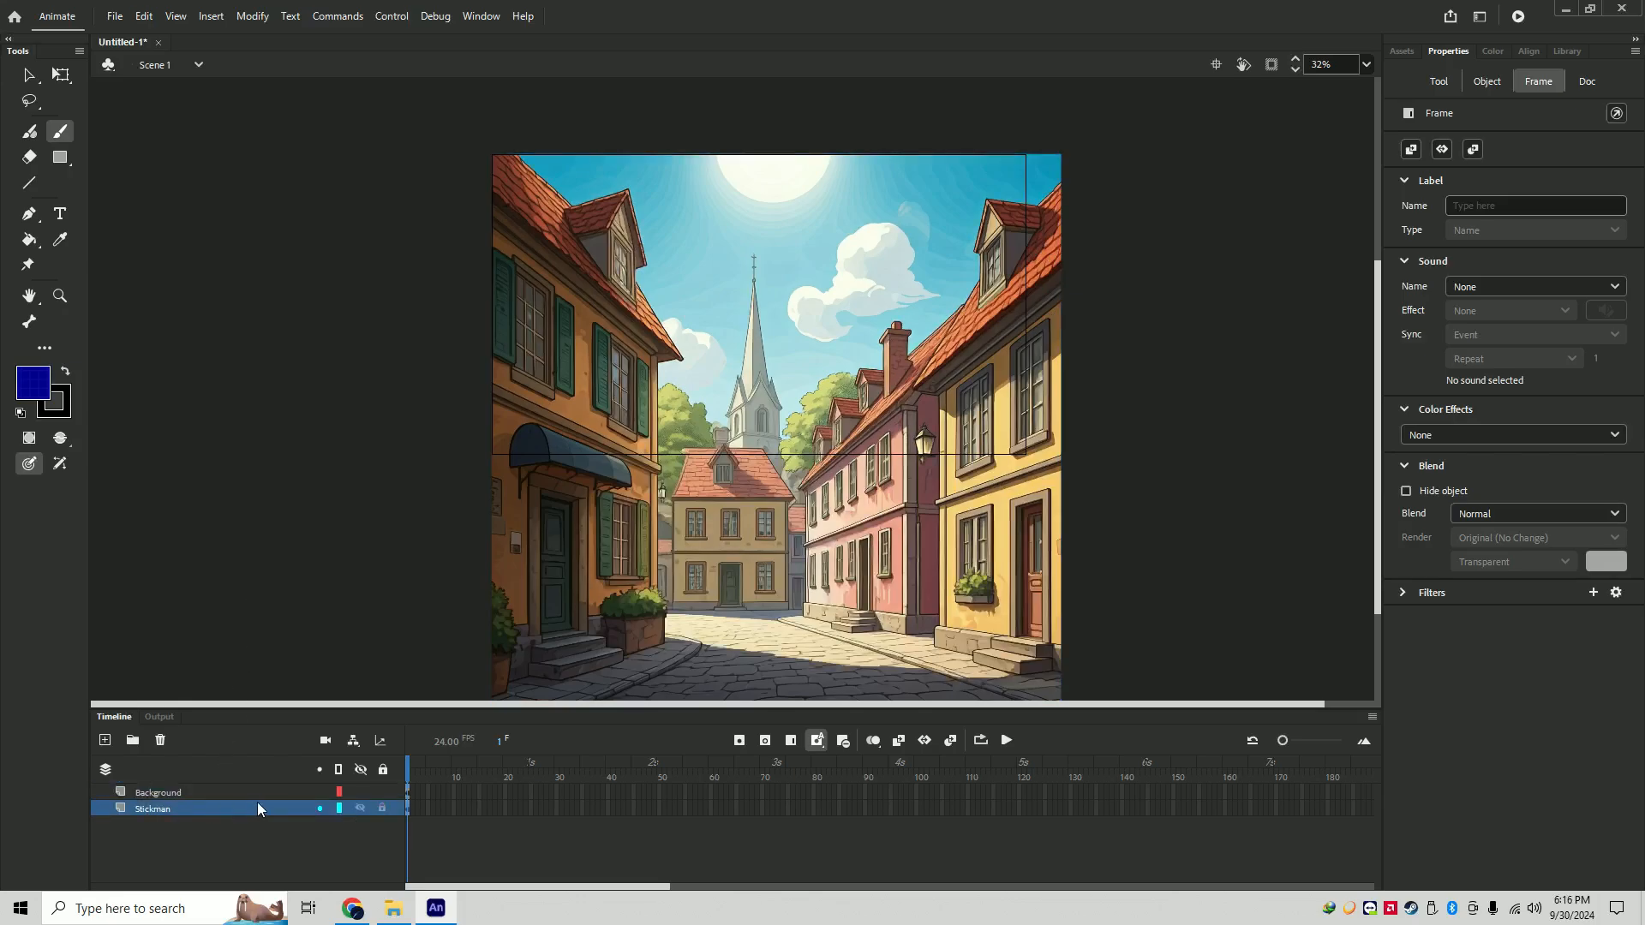
{"action": "left_click", "coordinate": [154, 793]}
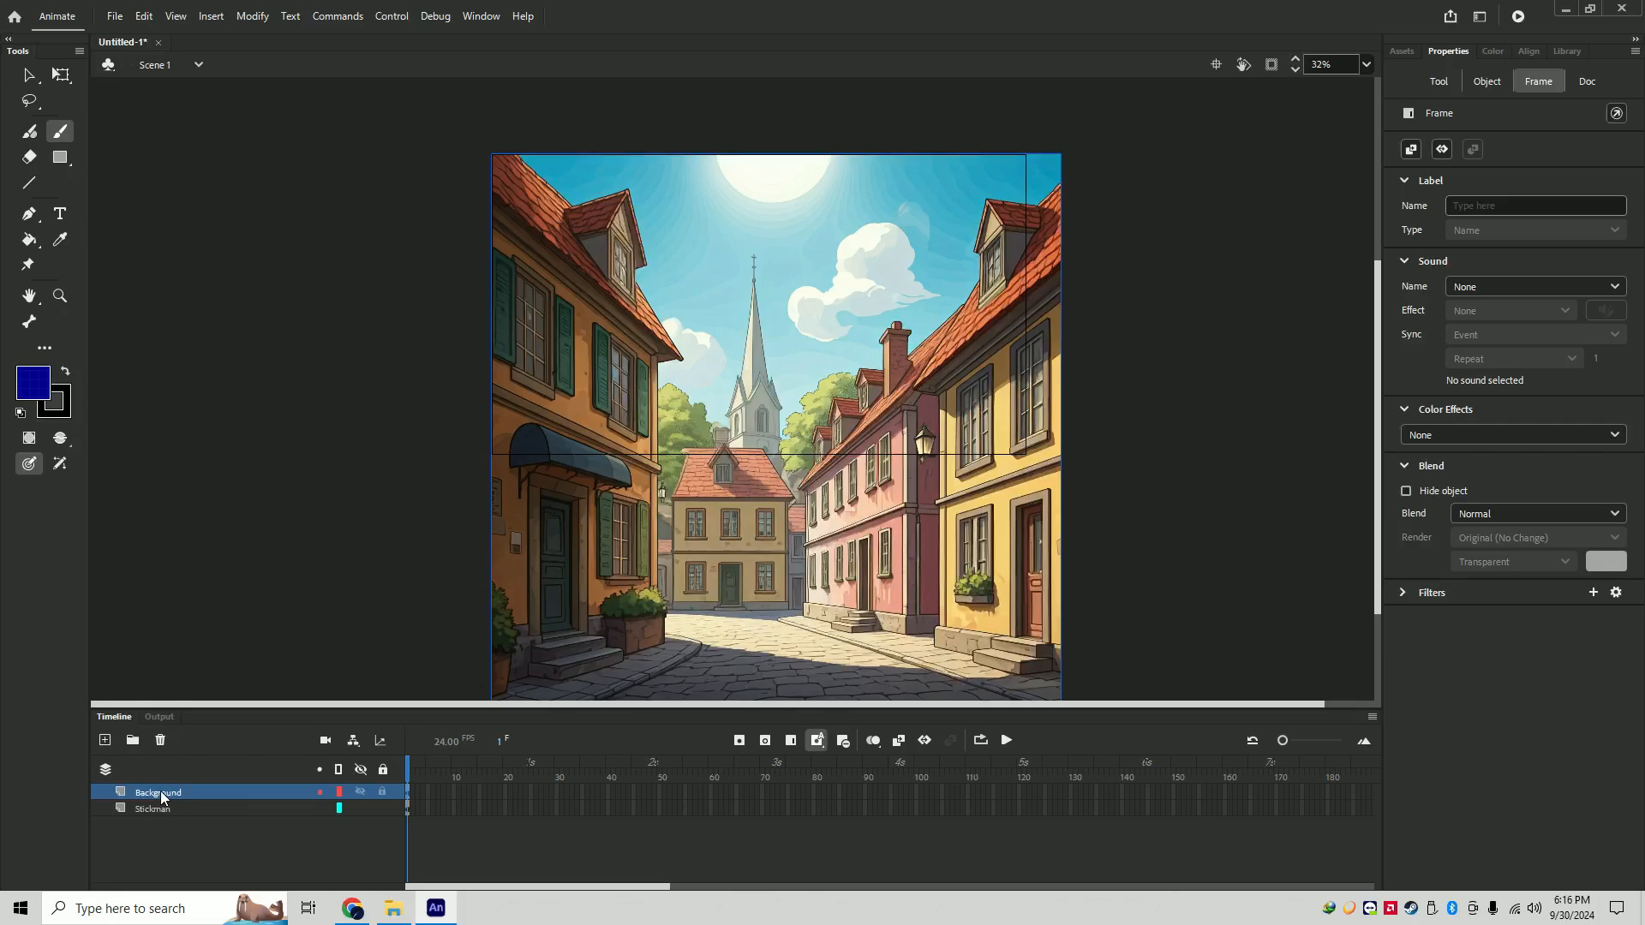
{"action": "left_click_drag", "start_coordinate": [161, 797], "coordinate": [163, 818]}
{"action": "left_click_drag", "start_coordinate": [163, 816], "coordinate": [162, 817]}
{"action": "scroll", "coordinate": [634, 274], "scroll_direction": "up", "scroll_amount": 2}
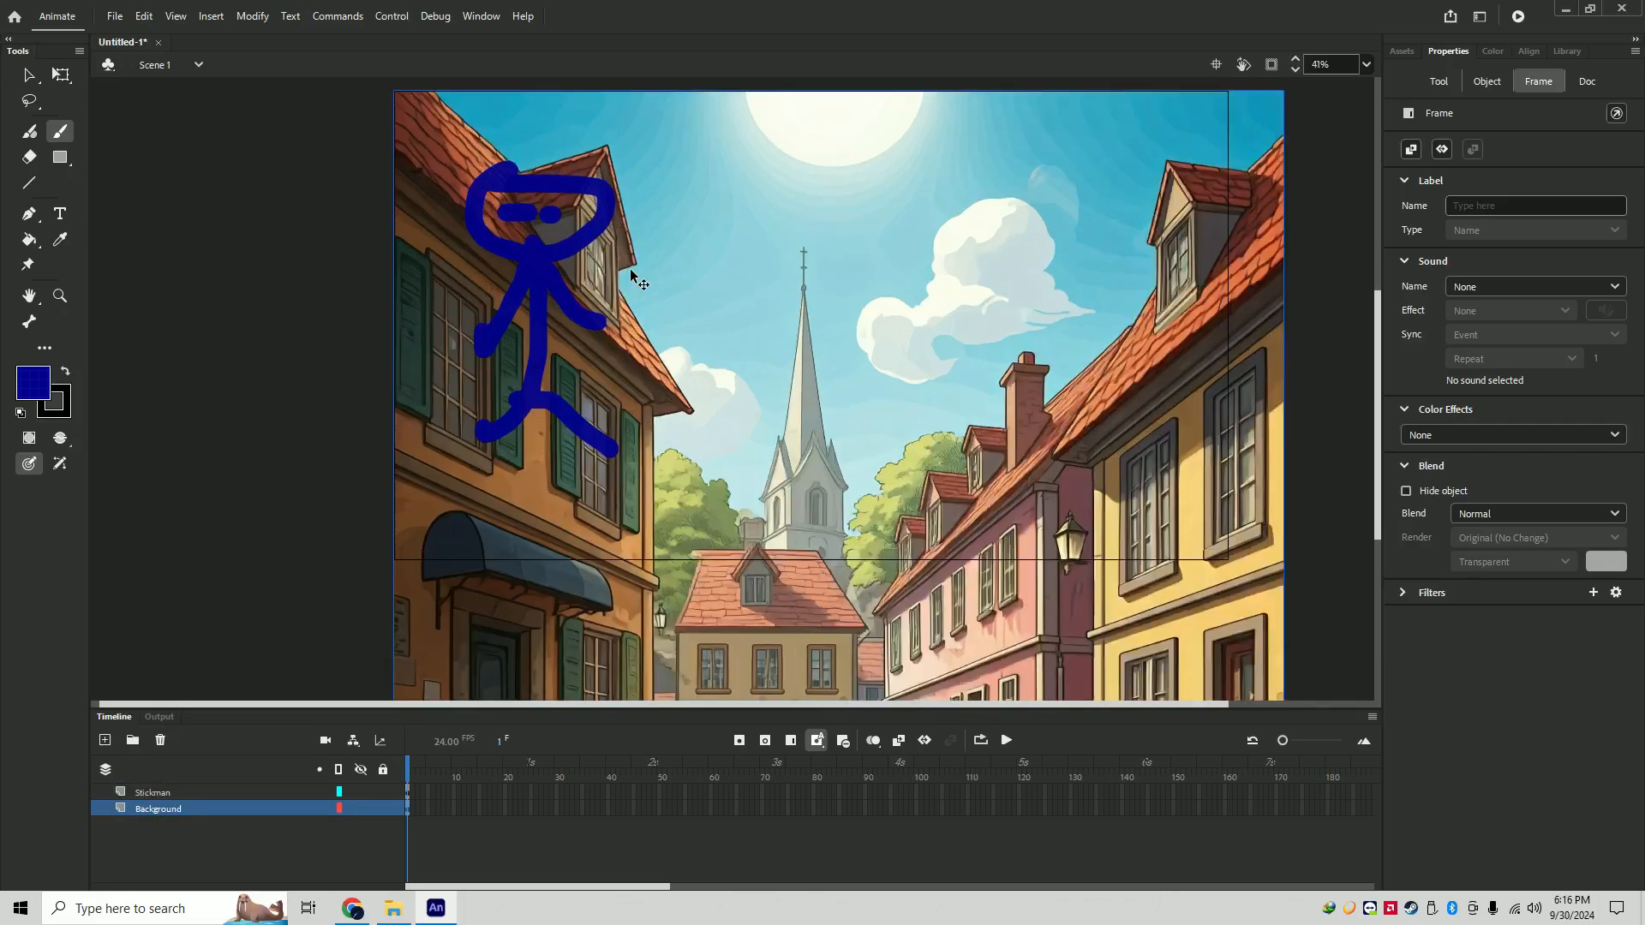
{"action": "scroll", "coordinate": [587, 268], "scroll_direction": "down", "scroll_amount": 1}
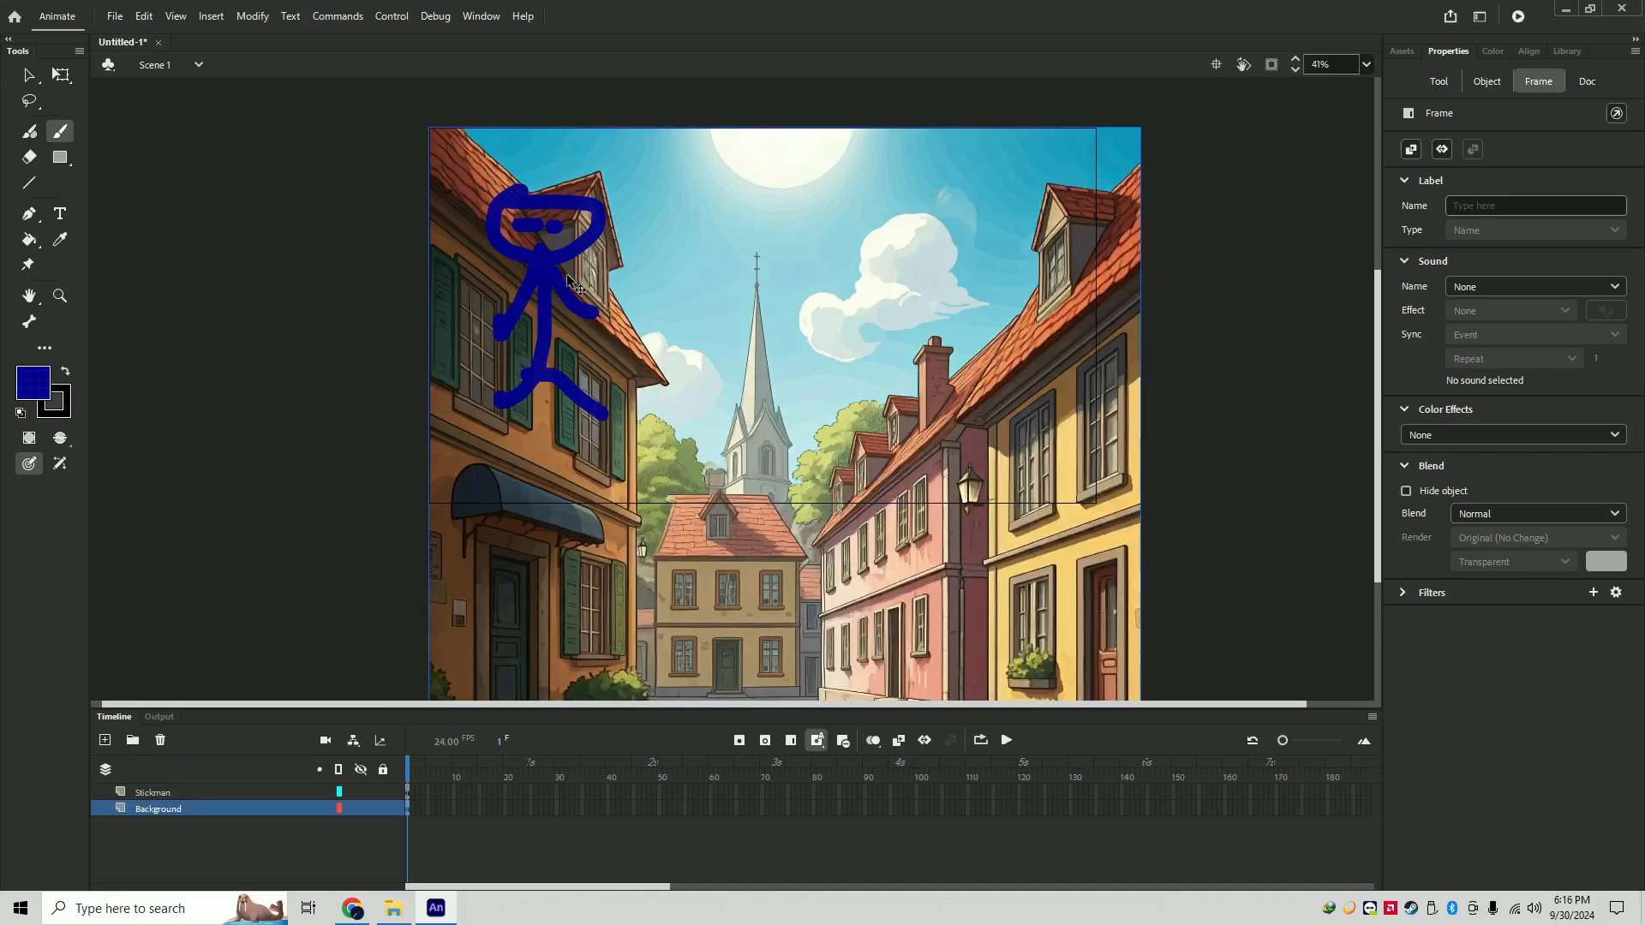
{"action": "scroll", "coordinate": [552, 274], "scroll_direction": "down", "scroll_amount": 1}
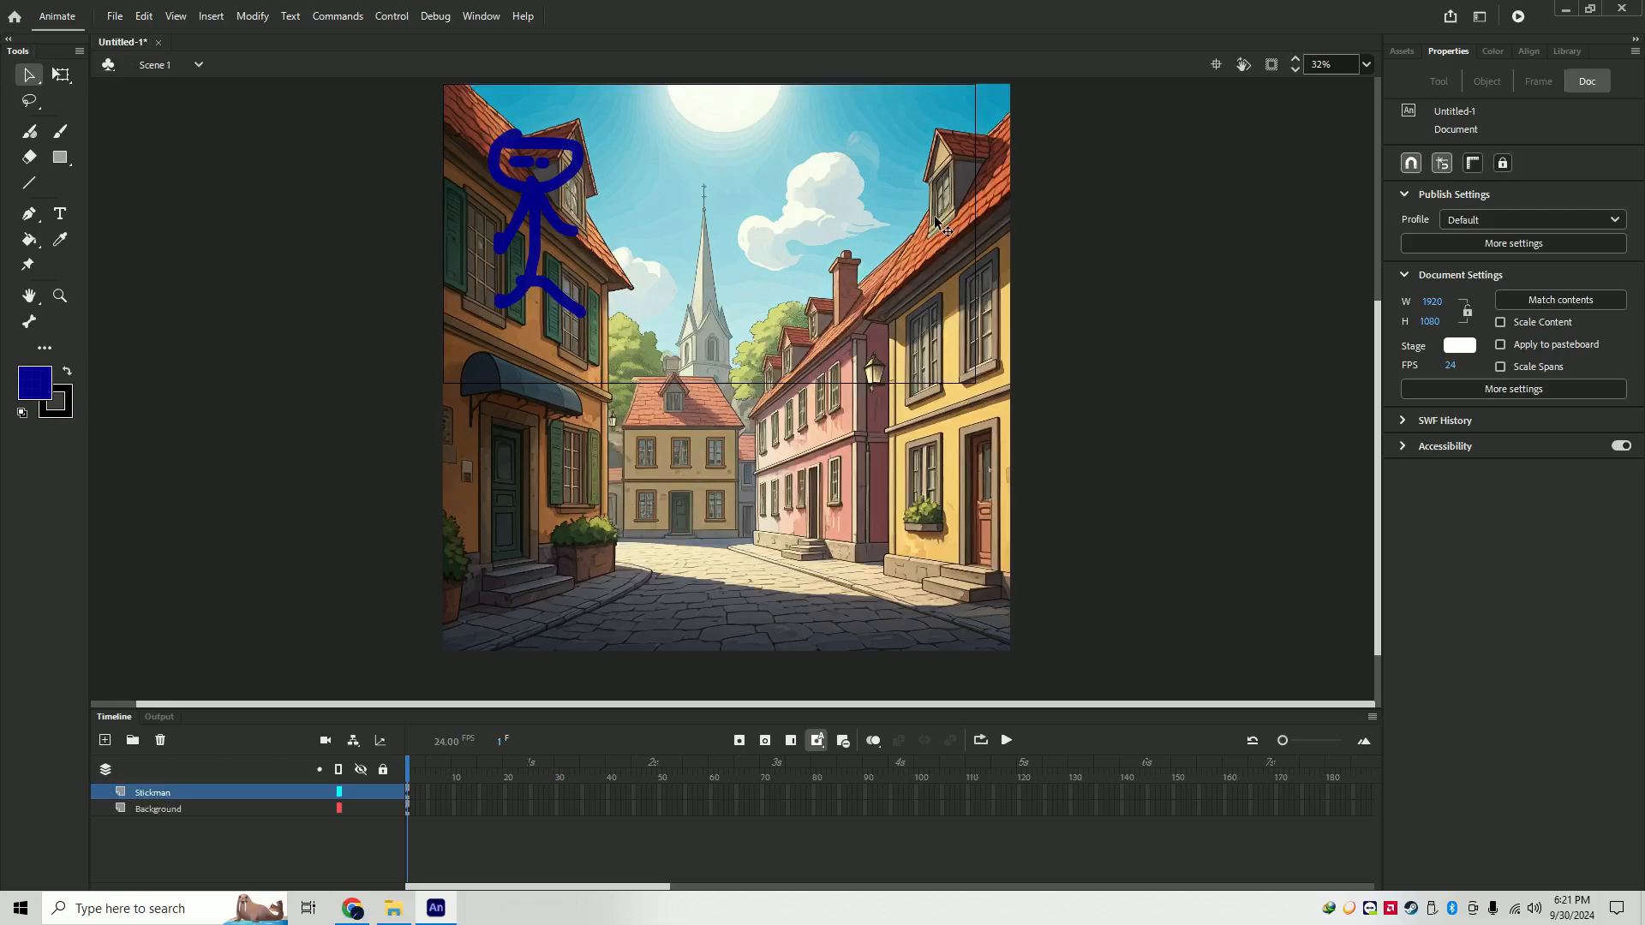
- Unlink the background picture's width and height, and resize it to 1920 by 1080
{"action": "left_click", "coordinate": [997, 221]}
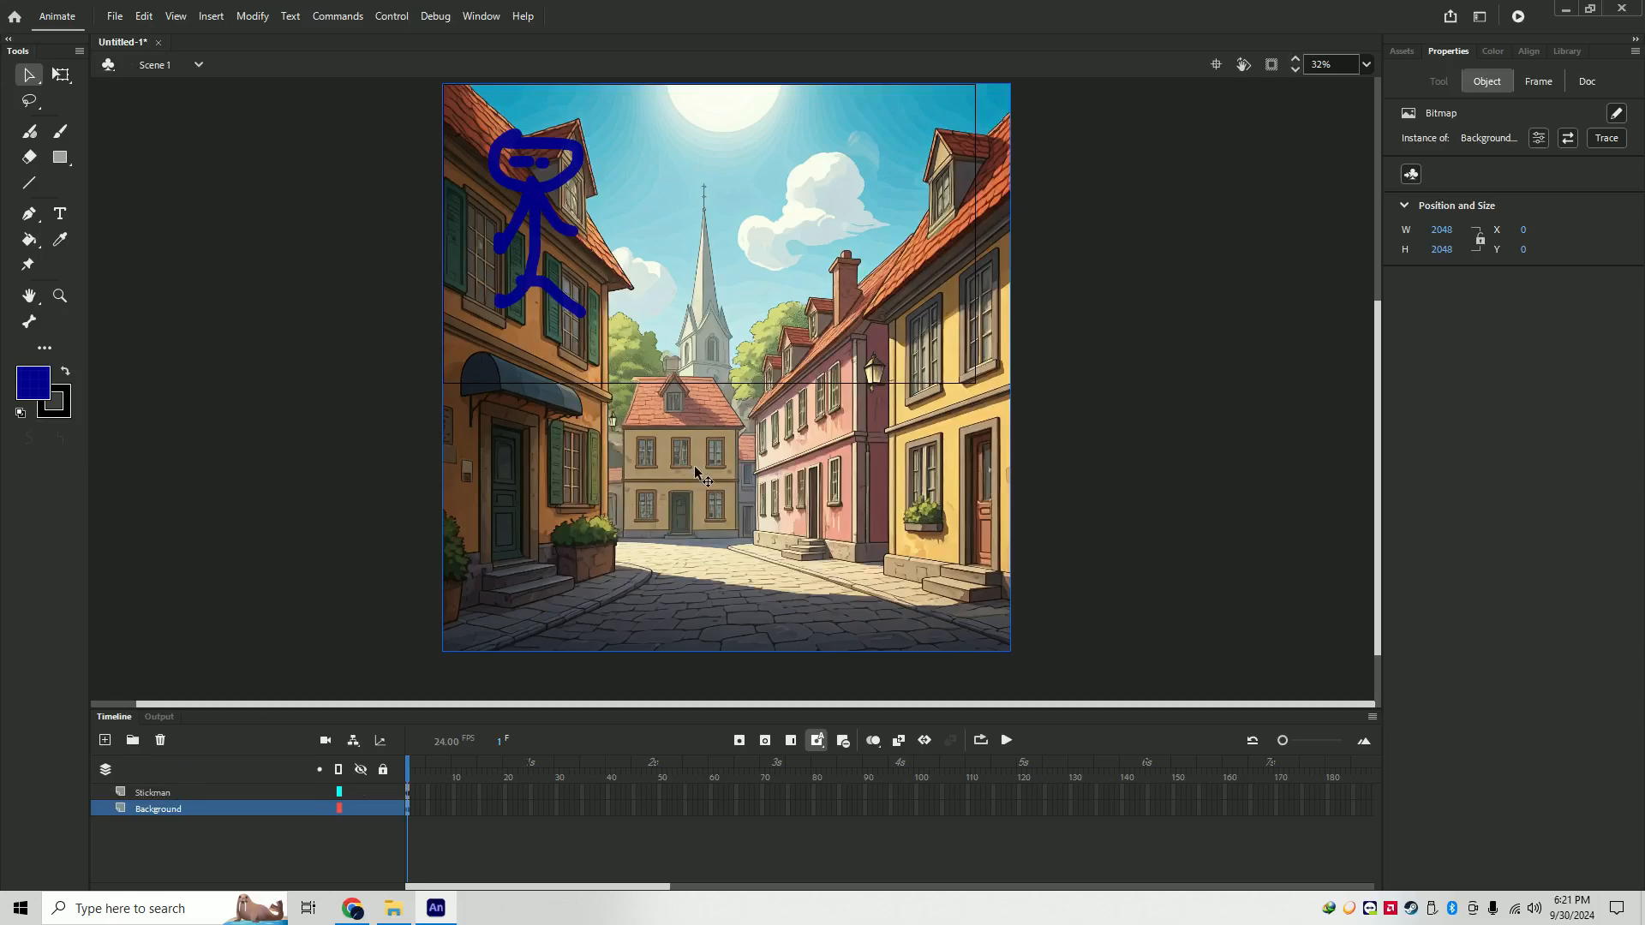
{"action": "left_click", "coordinate": [165, 816]}
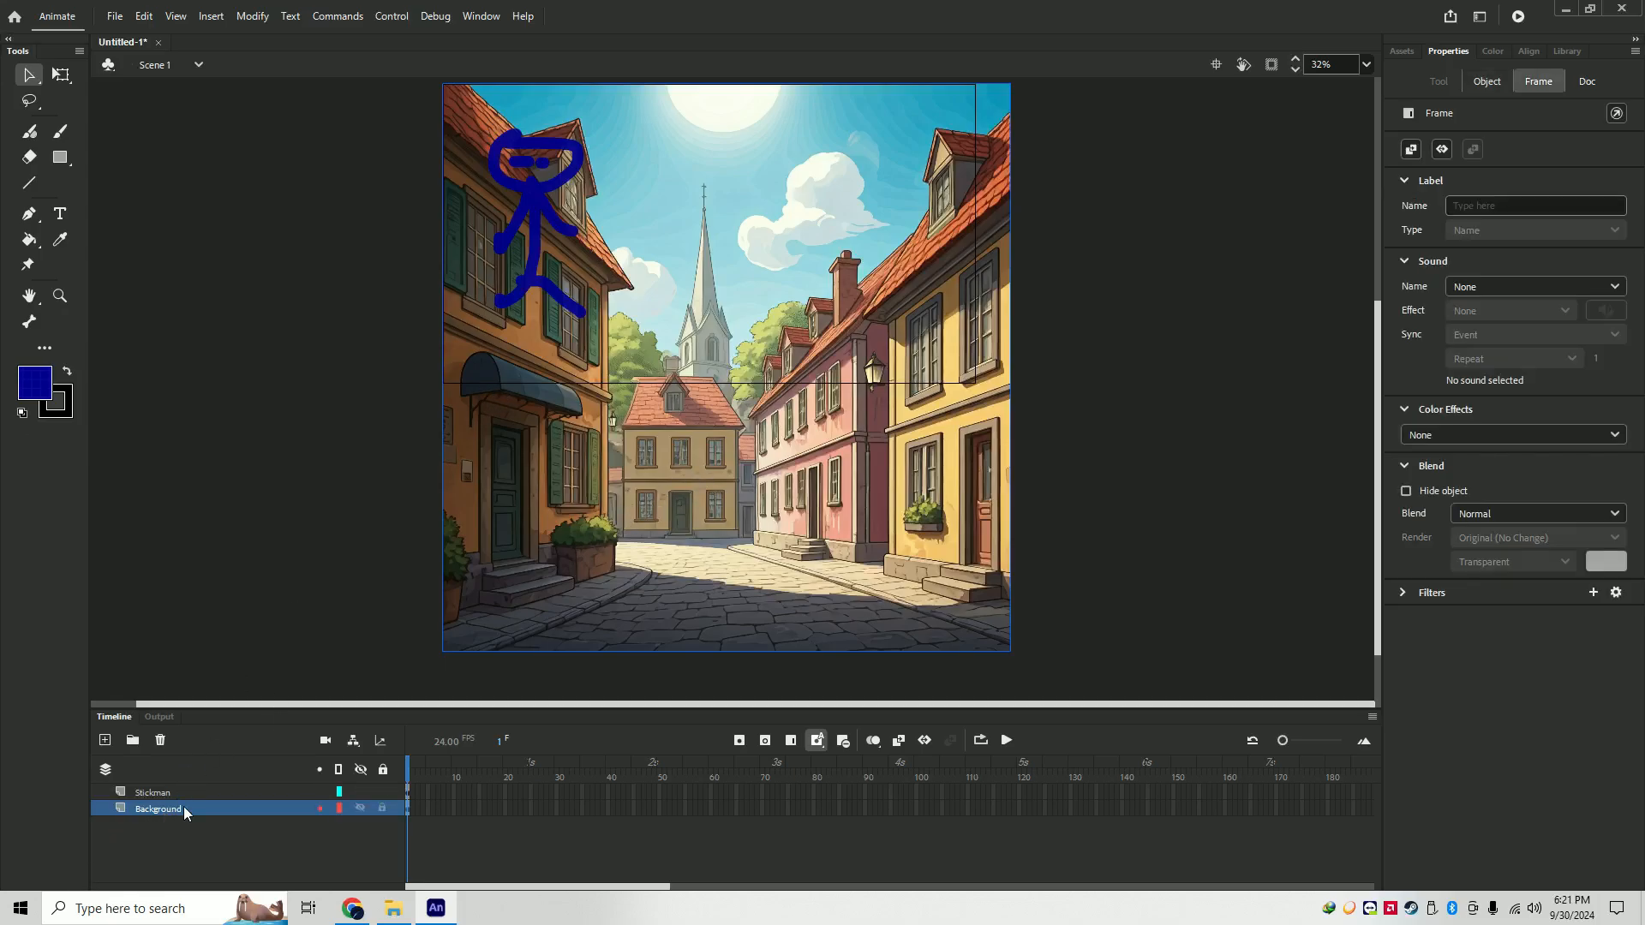
{"action": "left_click", "coordinate": [581, 532]}
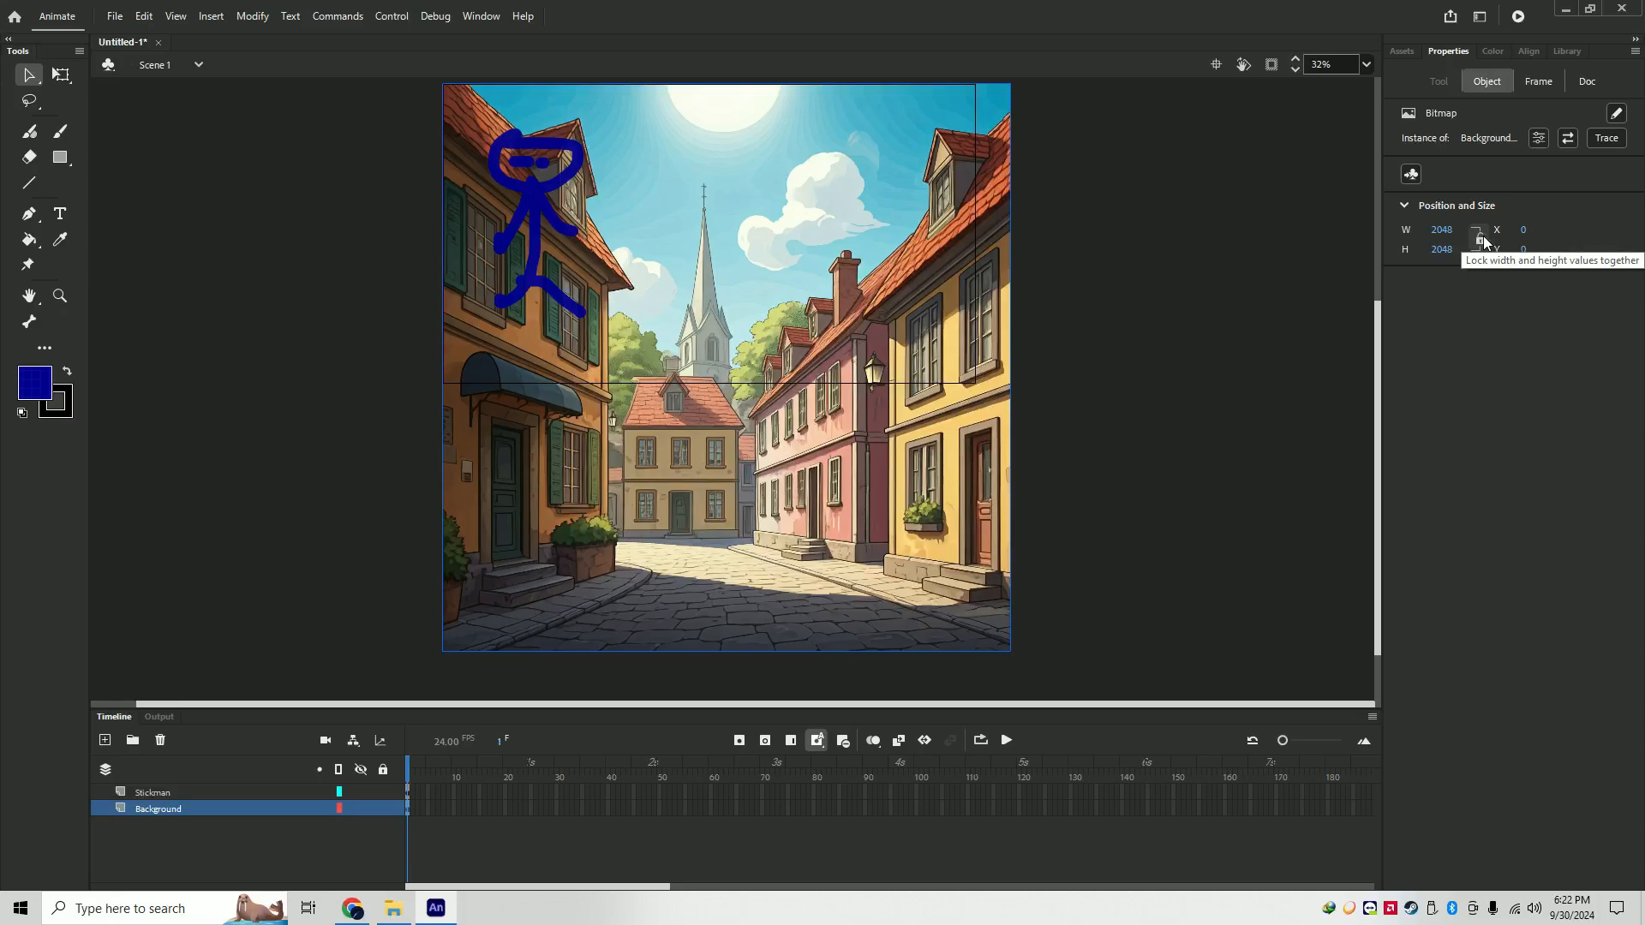
{"action": "left_click", "coordinate": [1480, 242]}
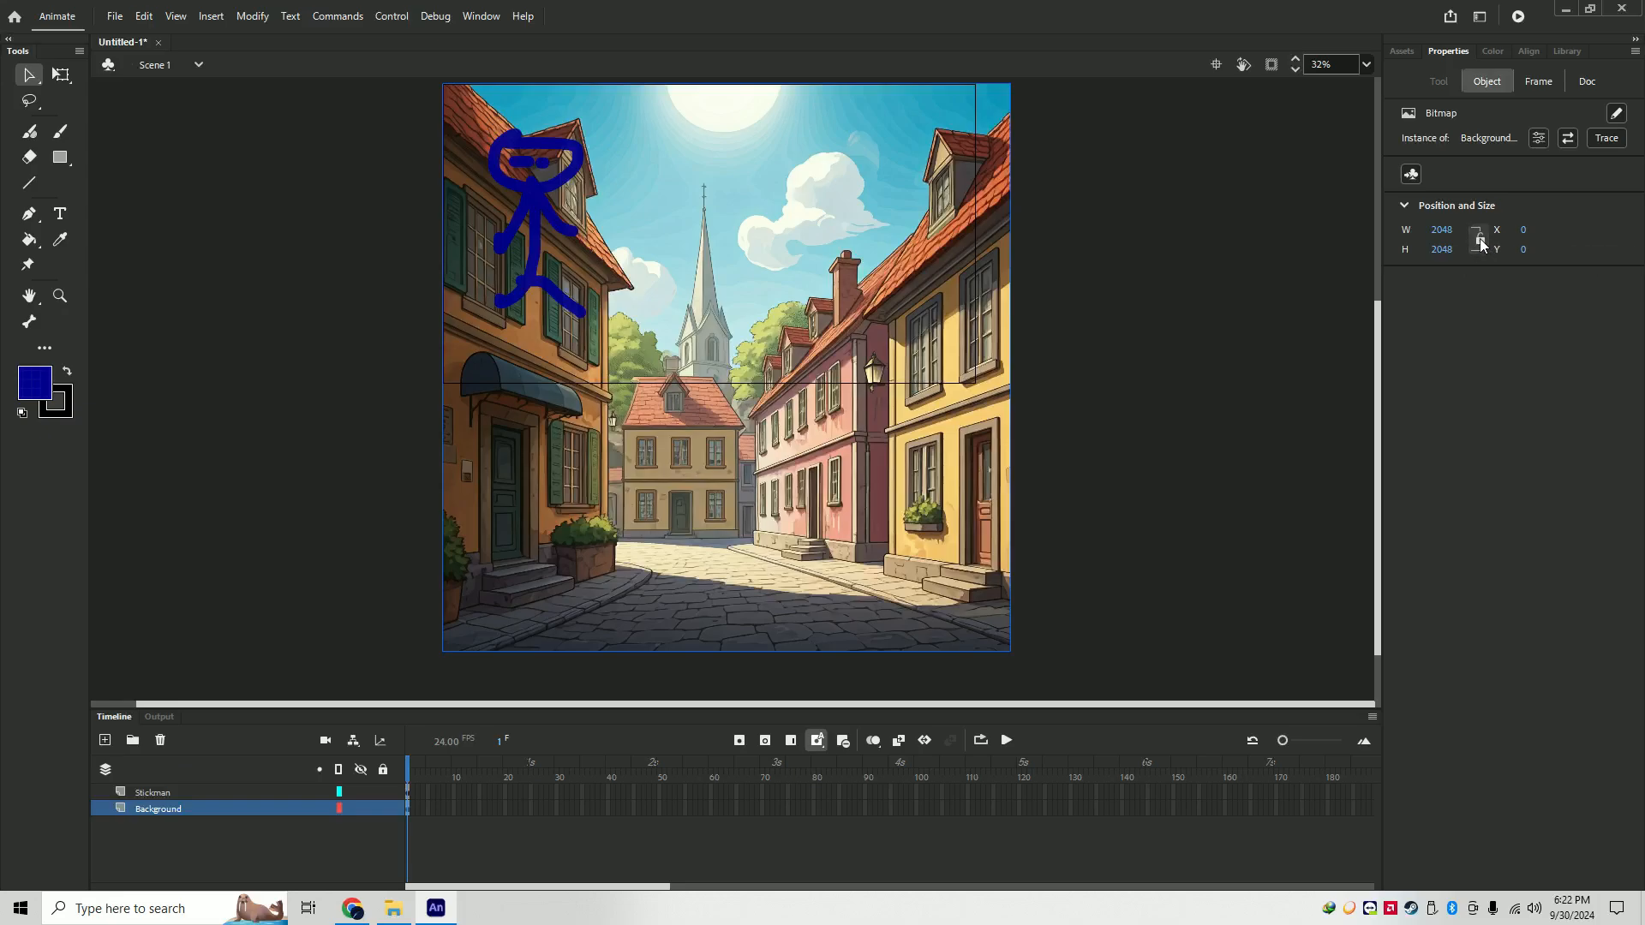
{"action": "left_click", "coordinate": [1440, 229]}
{"action": "type", "text": "19"}
{"action": "key", "text": "Tab"}
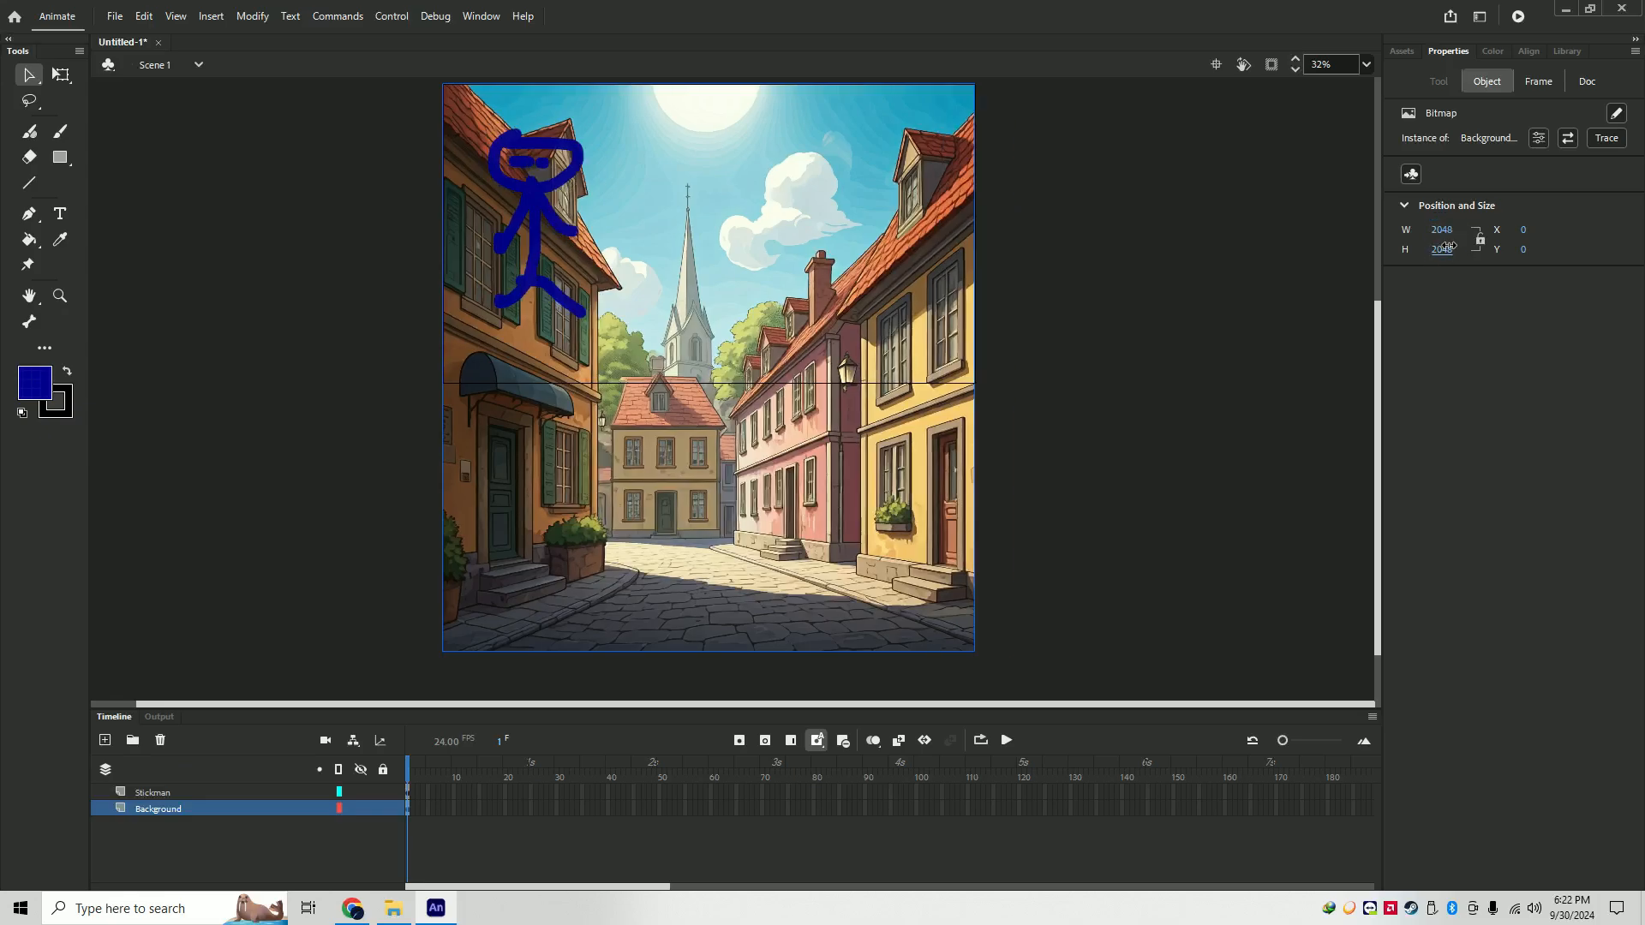
{"action": "type", "text": "1080"}
{"action": "key", "text": "Return"}
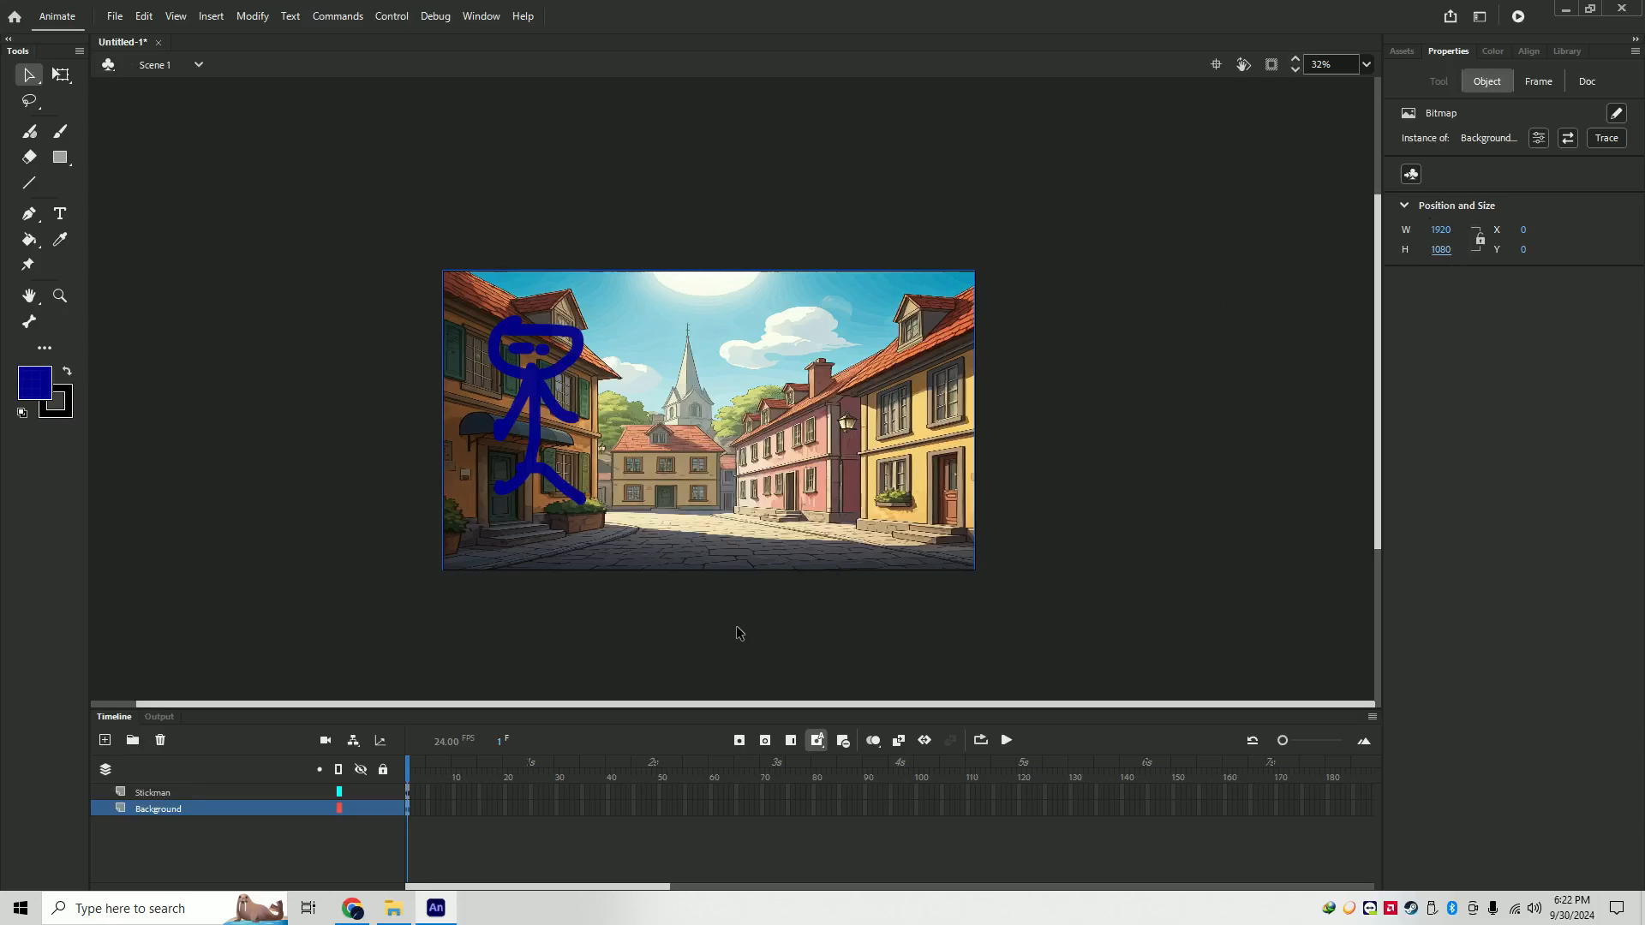
{"action": "left_click", "coordinate": [366, 419]}
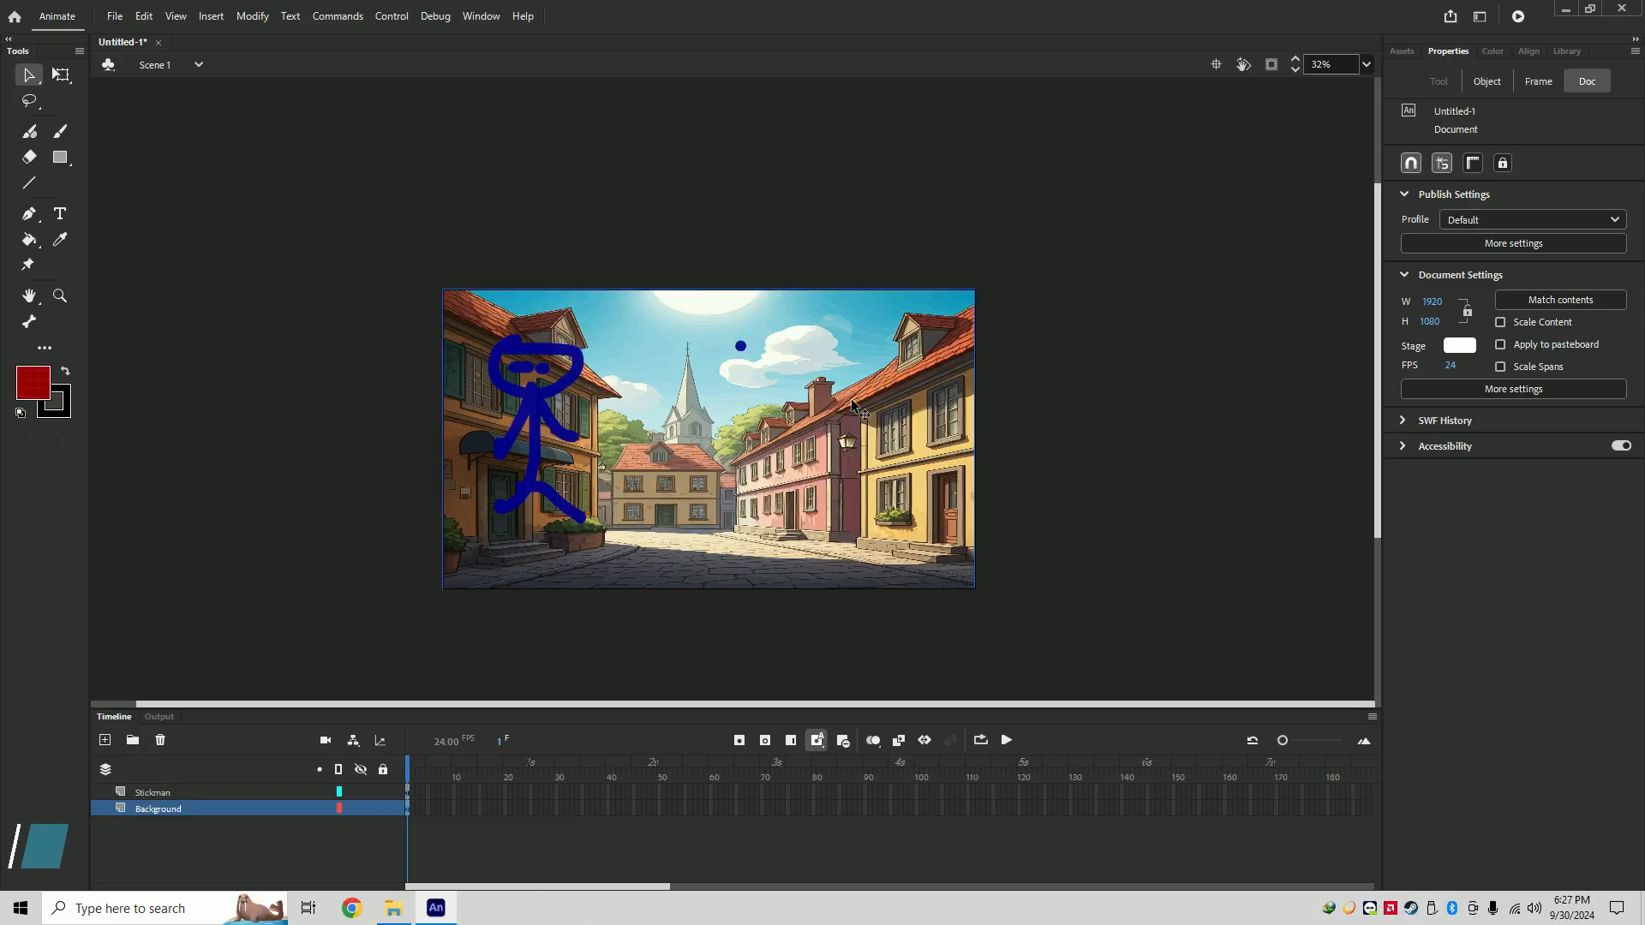
- Delete the background picture from the stage and place Background.jfif there again from the document's library
{"action": "left_click", "coordinate": [851, 401]}
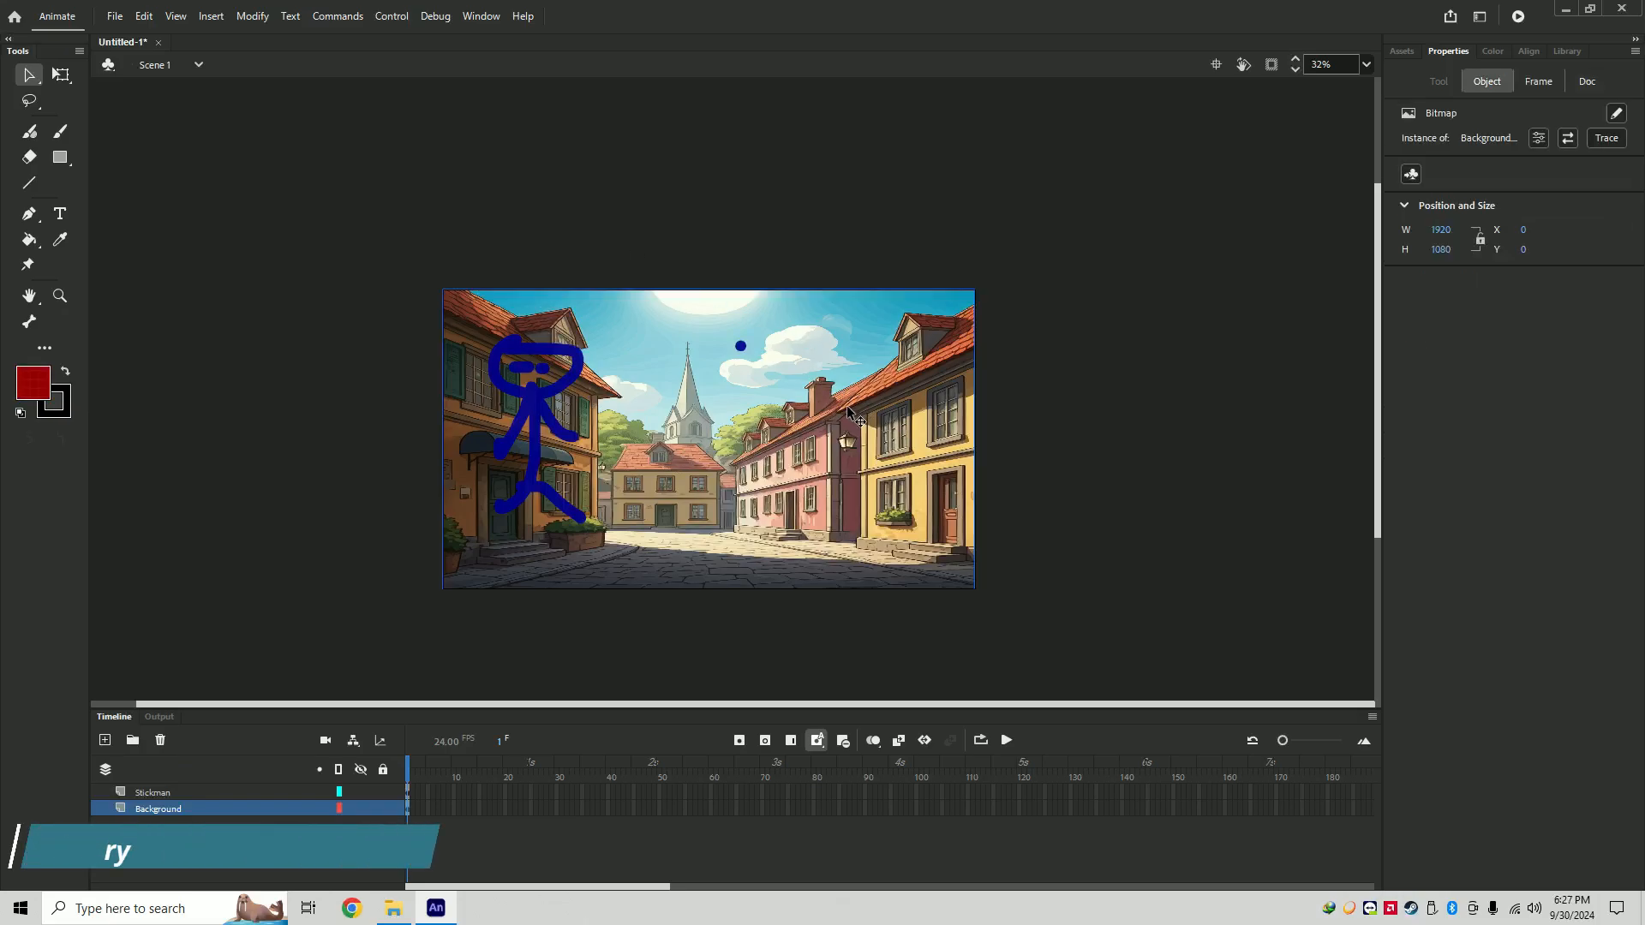
{"action": "key", "text": "Delete"}
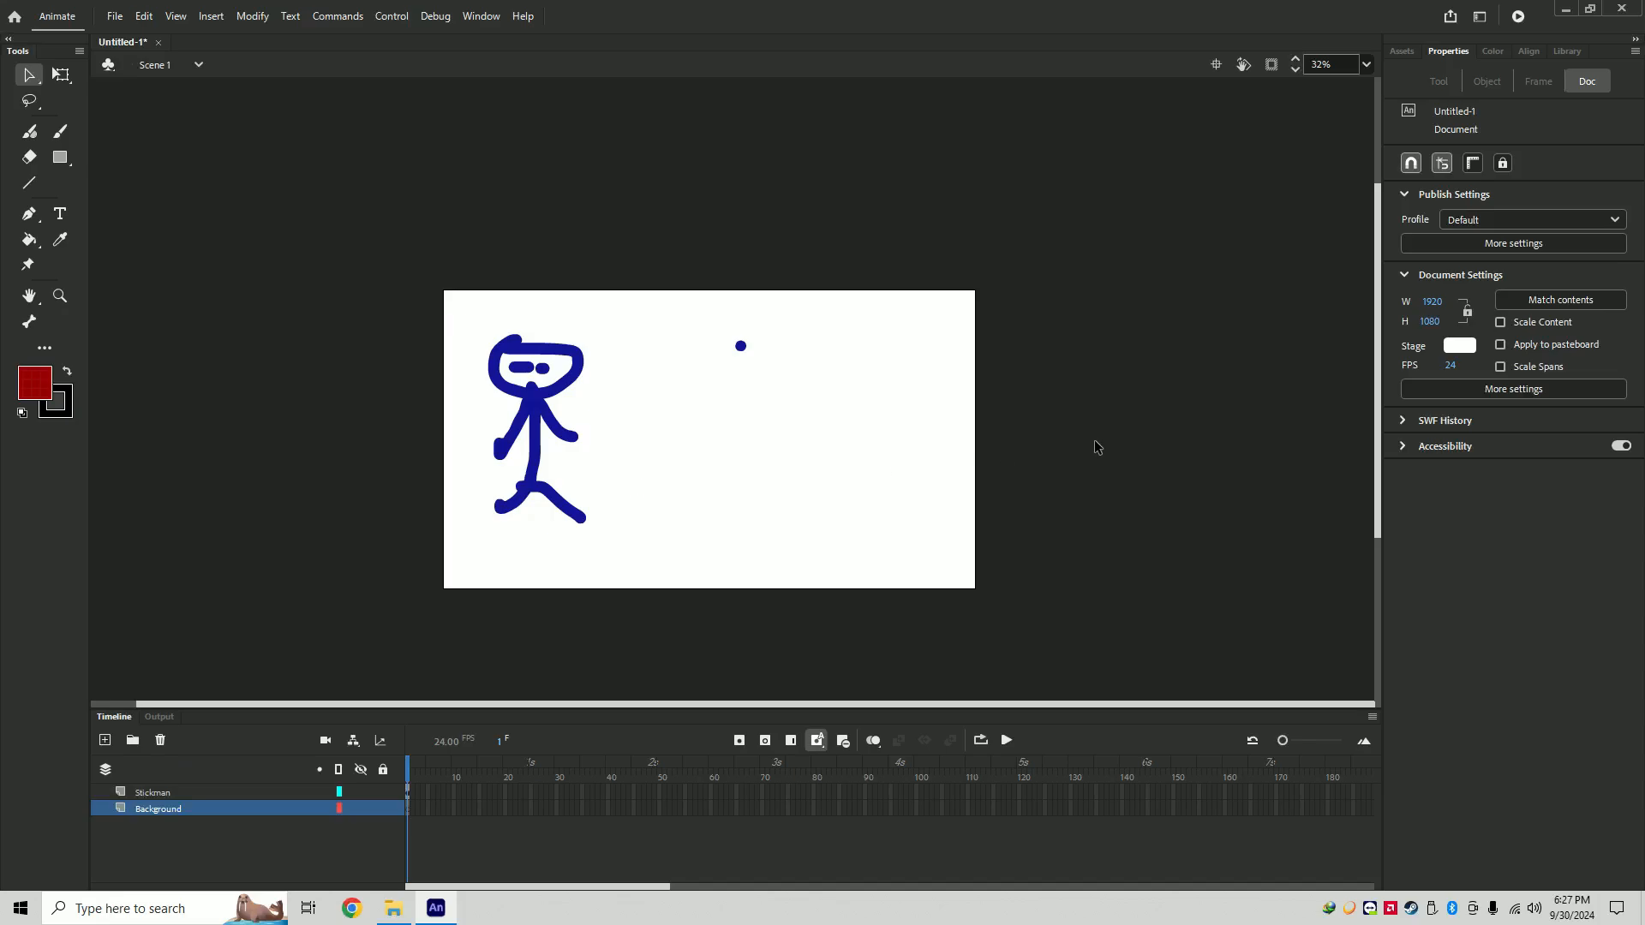
{"action": "left_click", "coordinate": [1568, 51]}
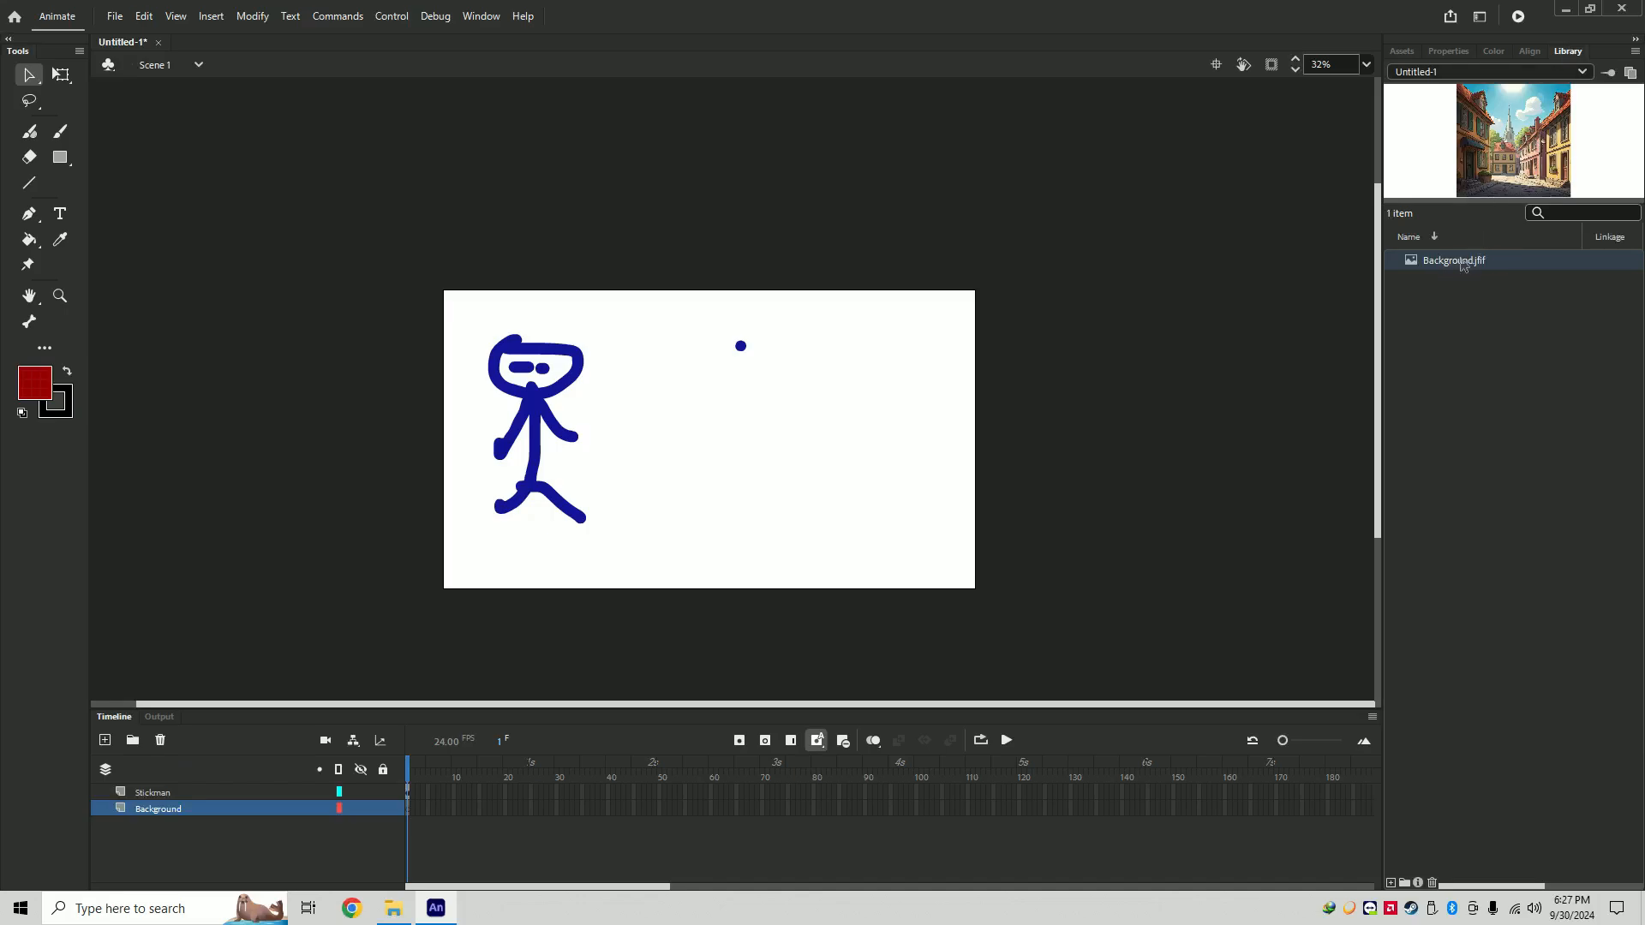
{"action": "left_click_drag", "start_coordinate": [1463, 264], "coordinate": [657, 382]}
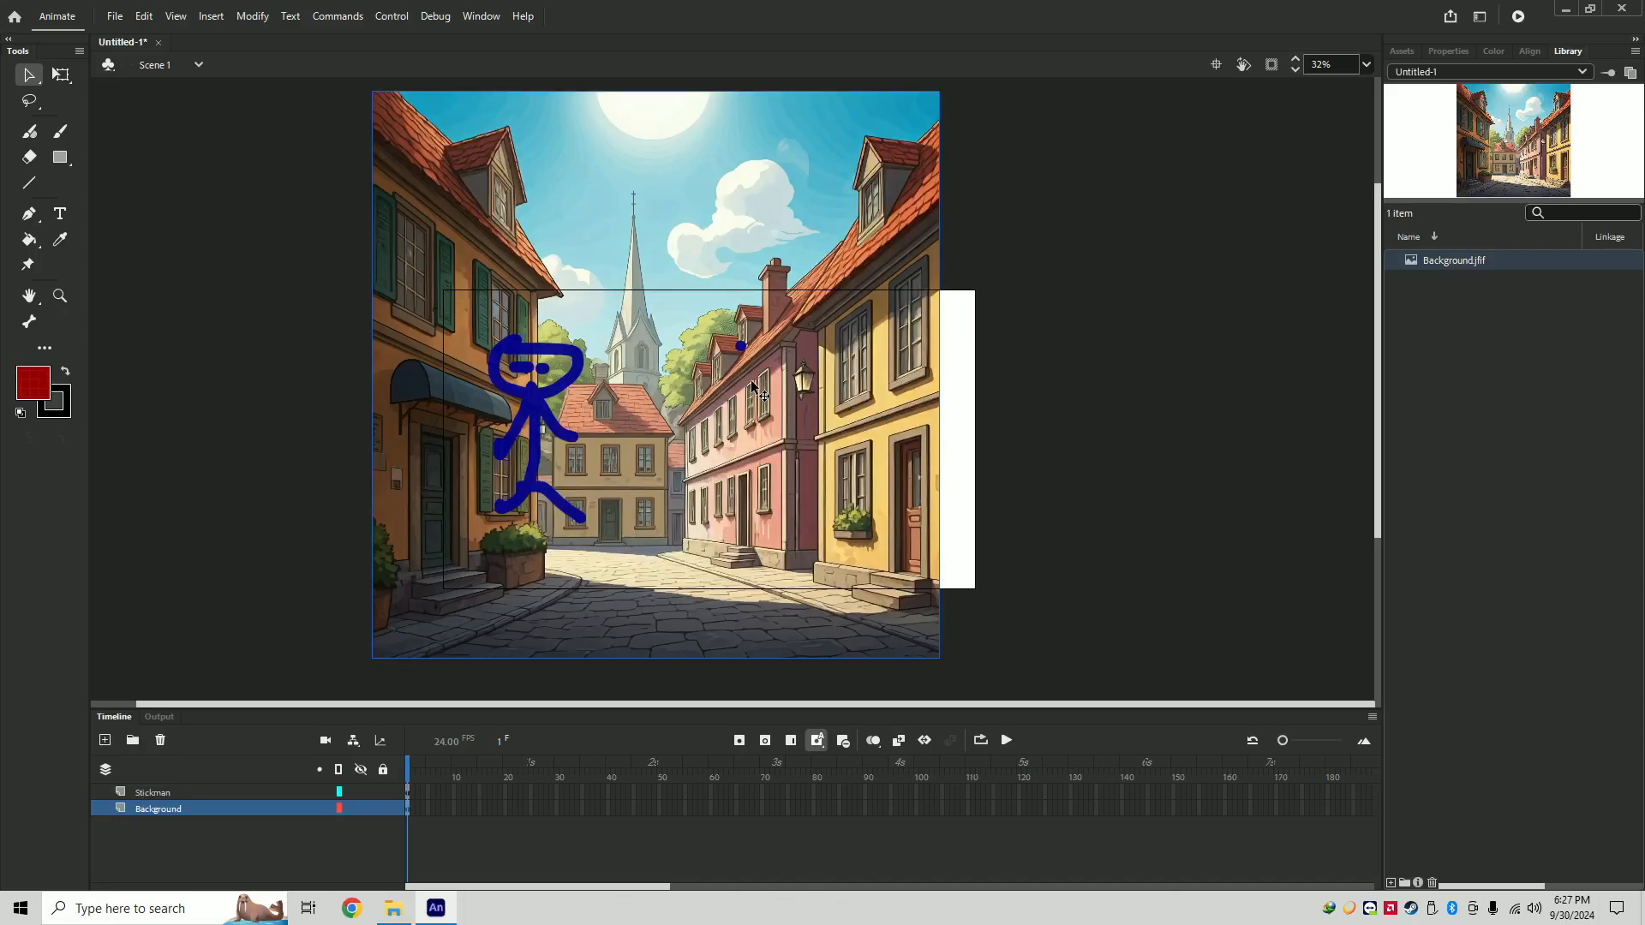
- Resize the newly placed background picture to 1920 by 1080 and move it to X 0, Y 0 to cover the stage
{"action": "left_click", "coordinate": [1451, 54]}
{"action": "left_click", "coordinate": [1444, 229]}
{"action": "type", "text": "1"}
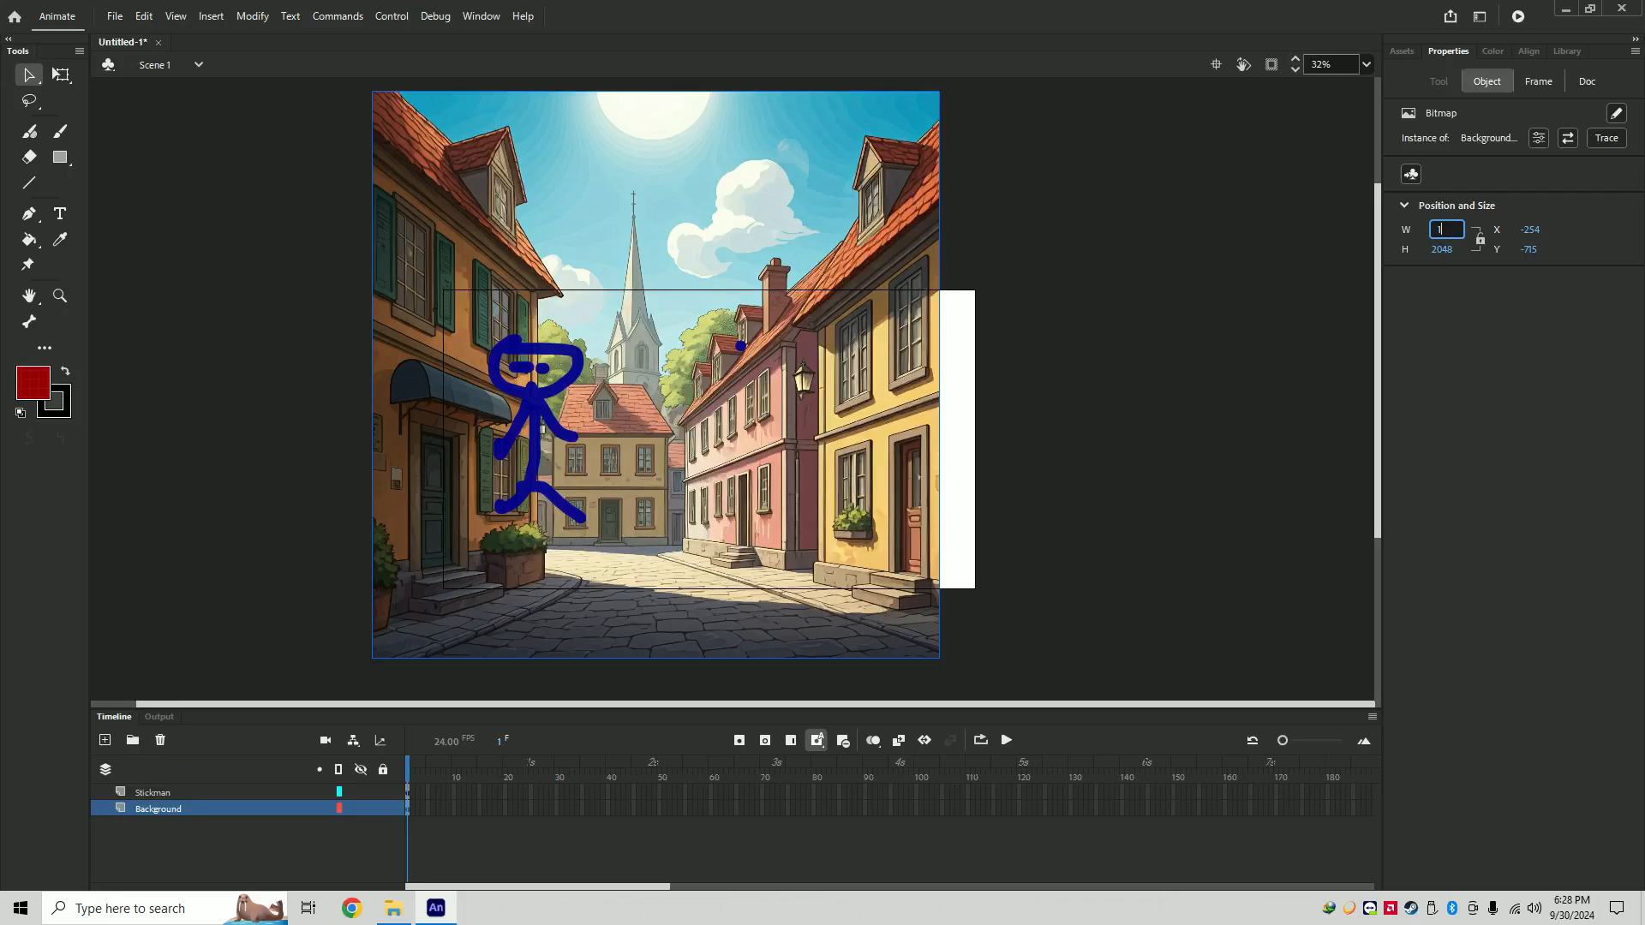
{"action": "type", "text": "920"}
{"action": "key", "text": "Tab"}
{"action": "type", "text": "1"}
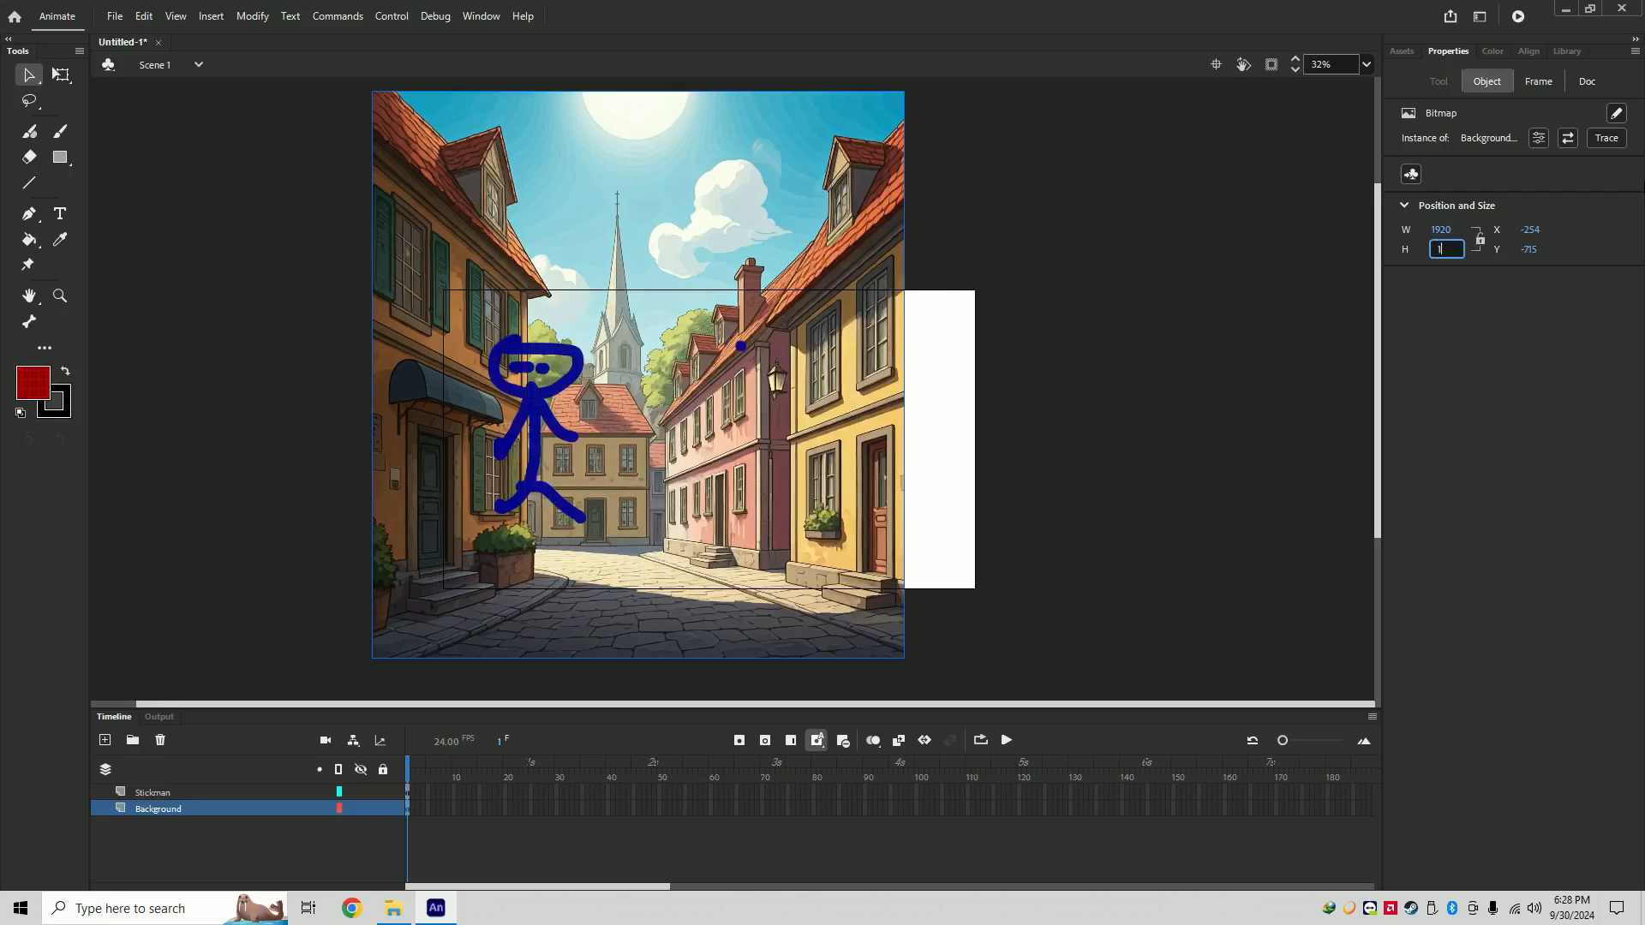
{"action": "type", "text": "080"}
{"action": "key", "text": "Return"}
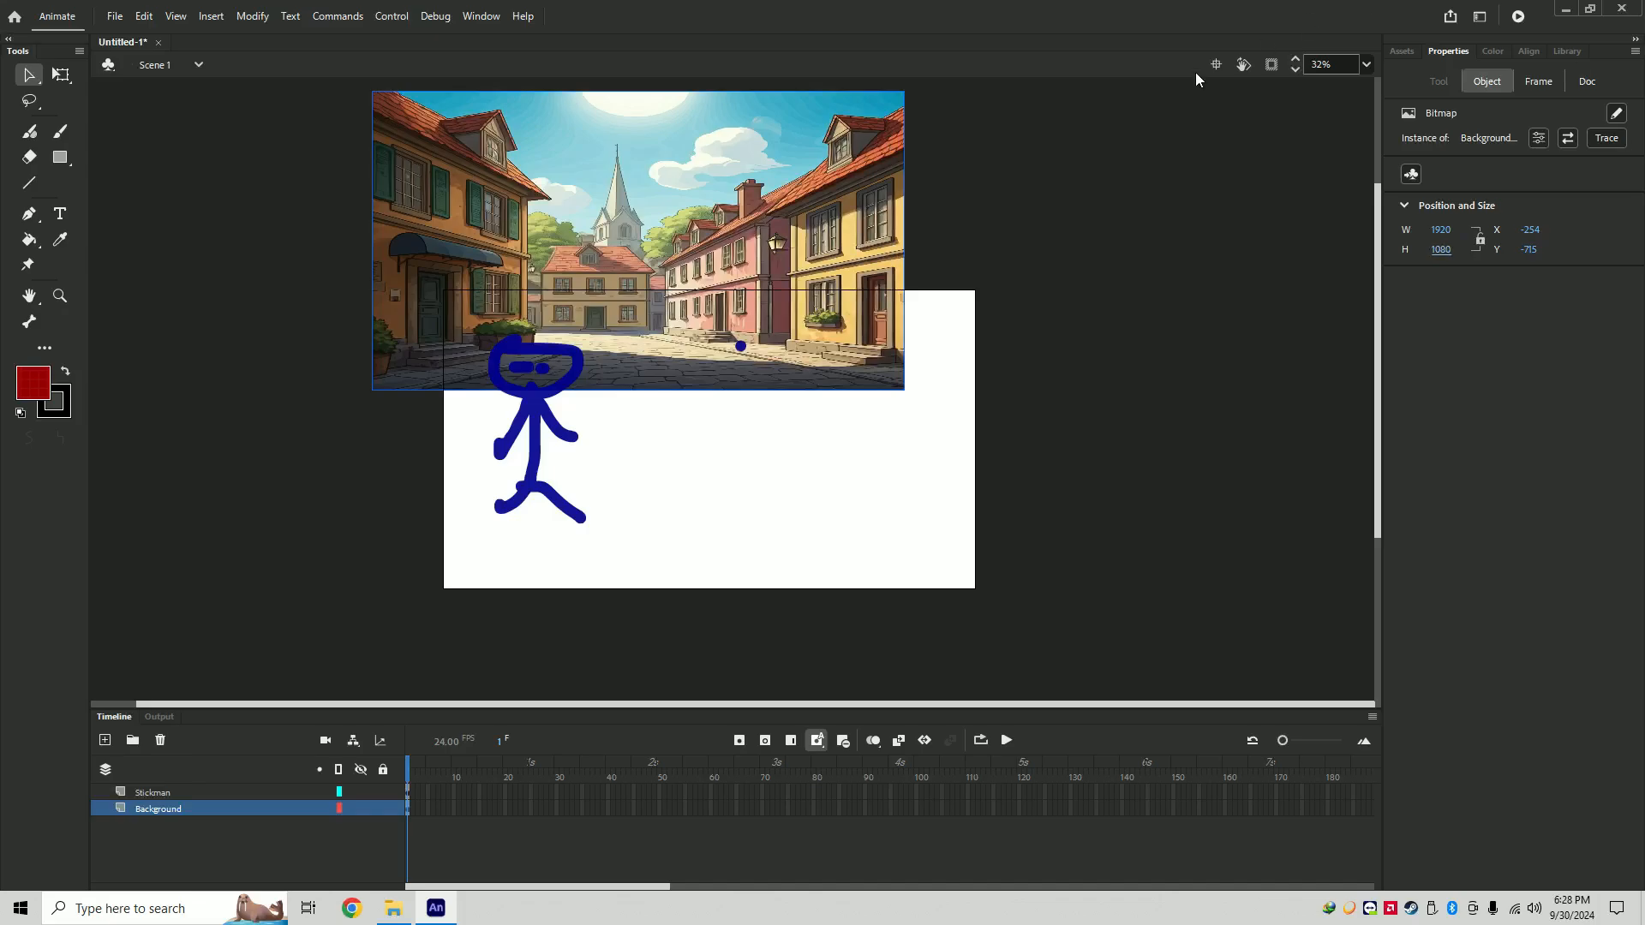
{"action": "left_click_drag", "start_coordinate": [693, 236], "coordinate": [748, 401]}
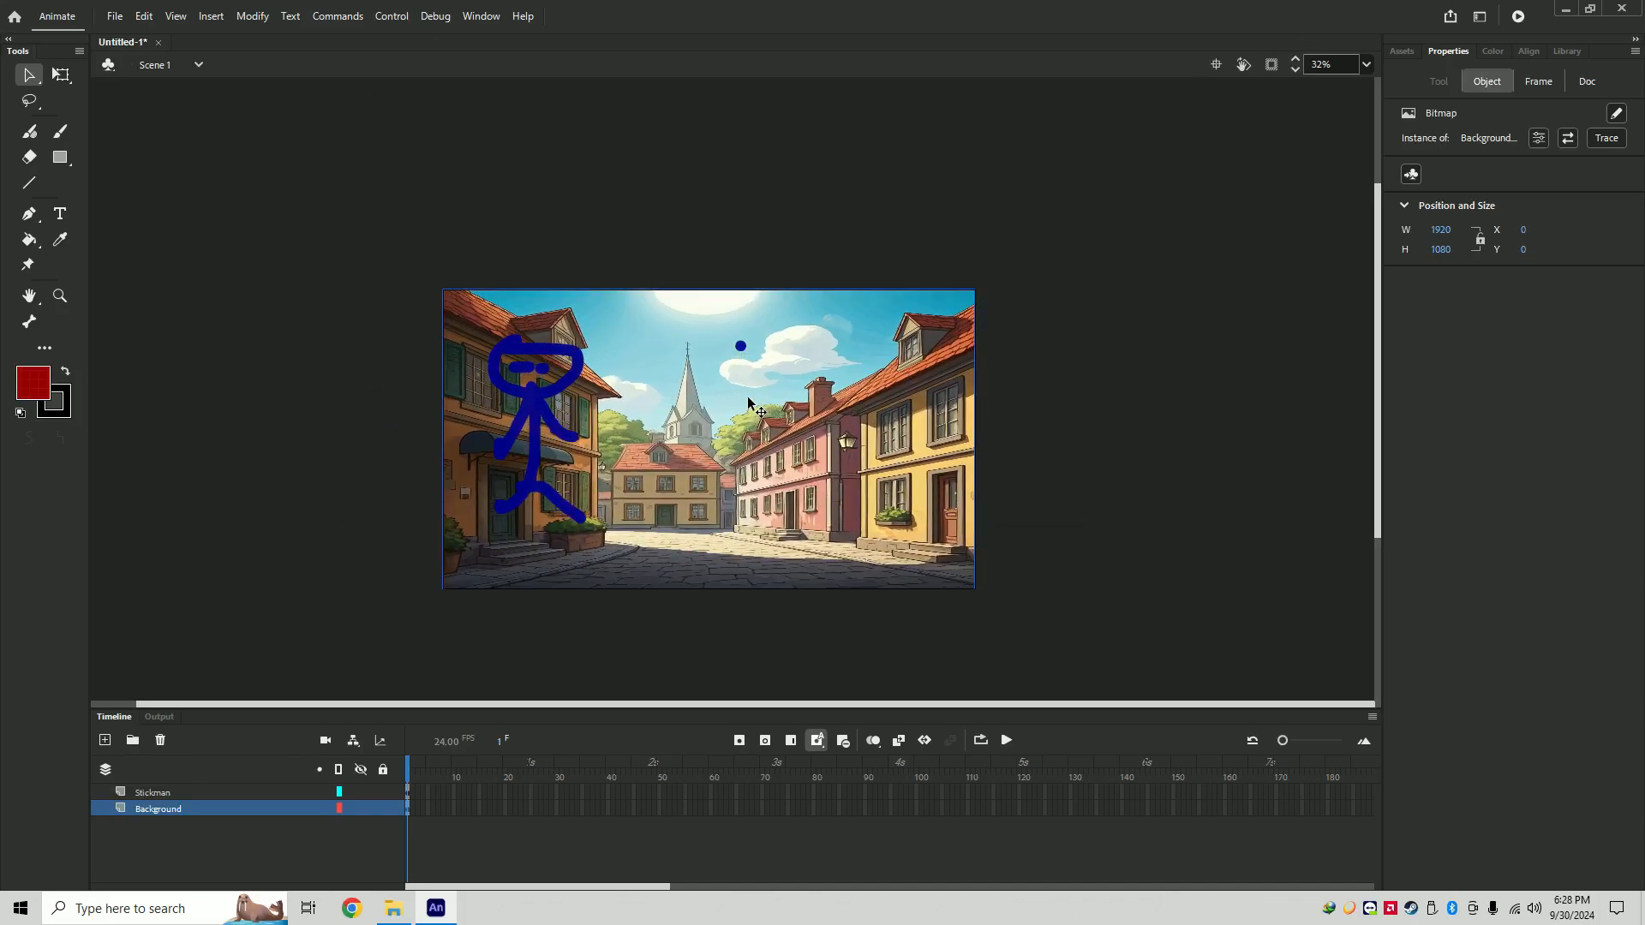
{"action": "left_click", "coordinate": [1098, 302]}
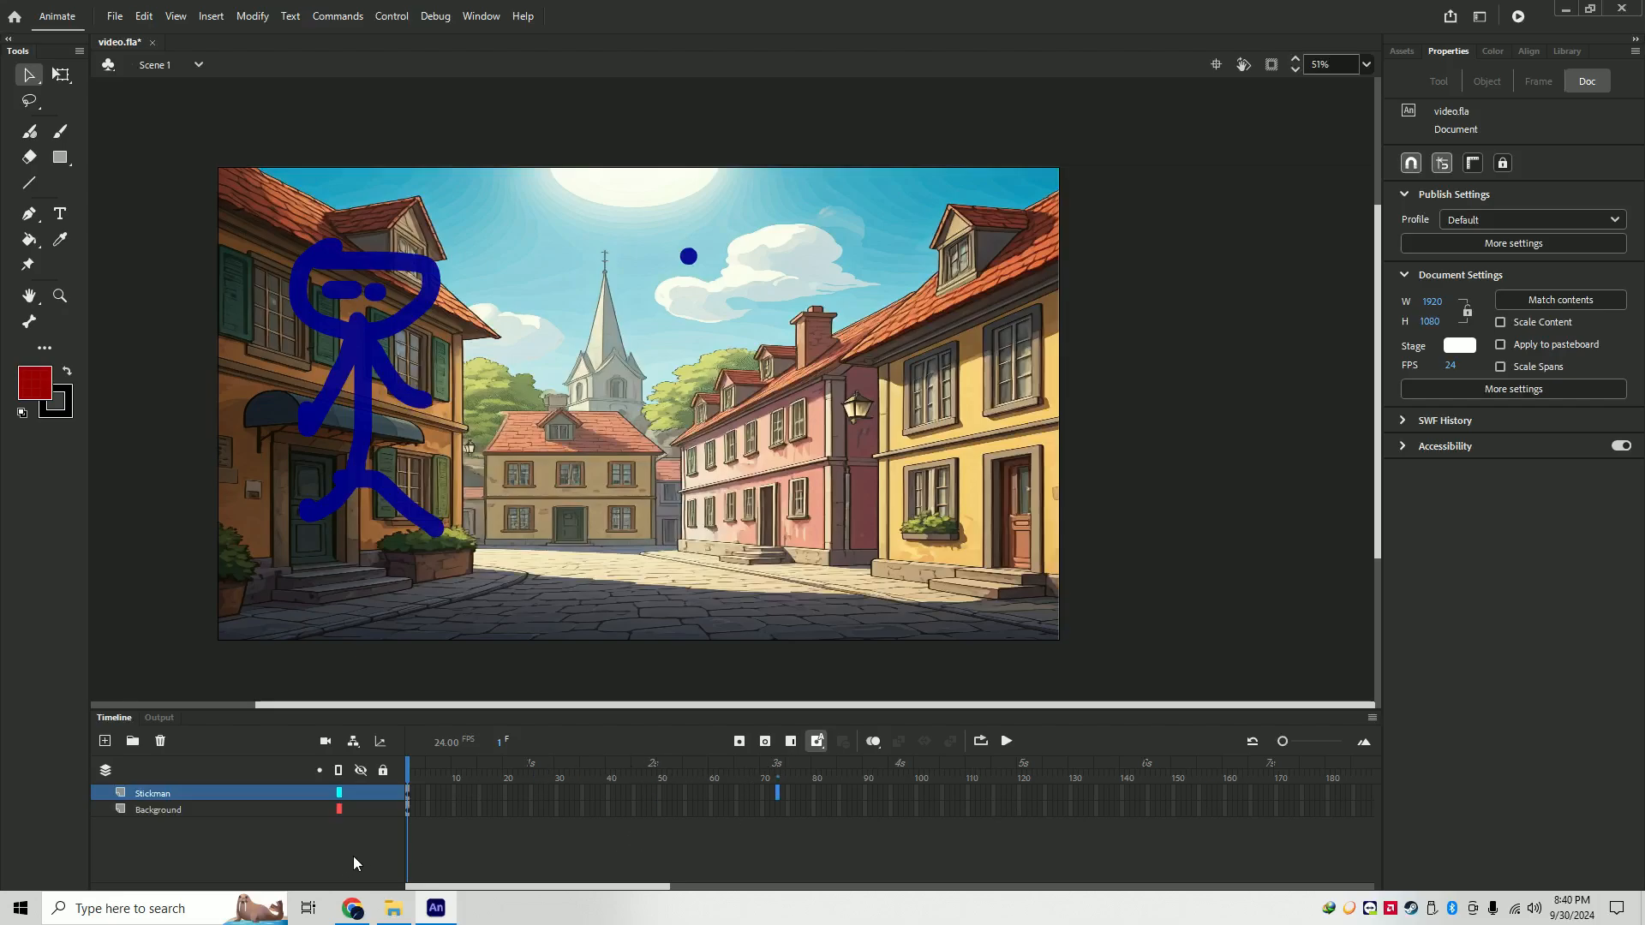
- Extend the Stickman layer with frames up to frame 73 and play the timeline from the start
{"action": "right_click", "coordinate": [775, 792]}
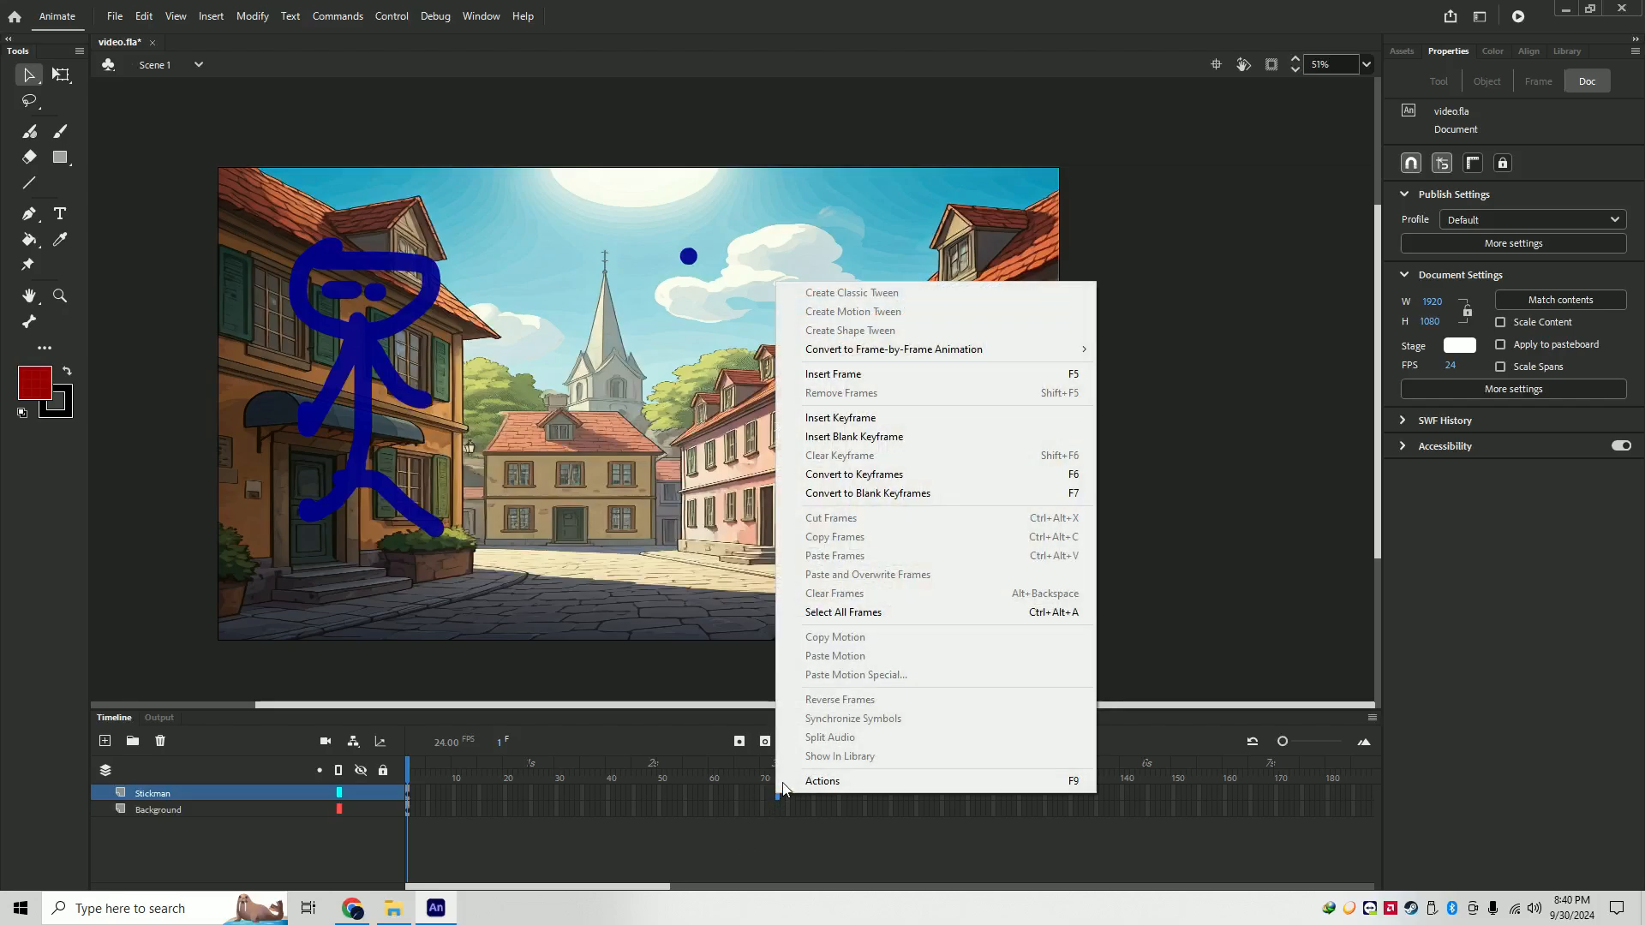
{"action": "left_click", "coordinate": [859, 380]}
{"action": "left_click_drag", "start_coordinate": [778, 771], "coordinate": [358, 777]}
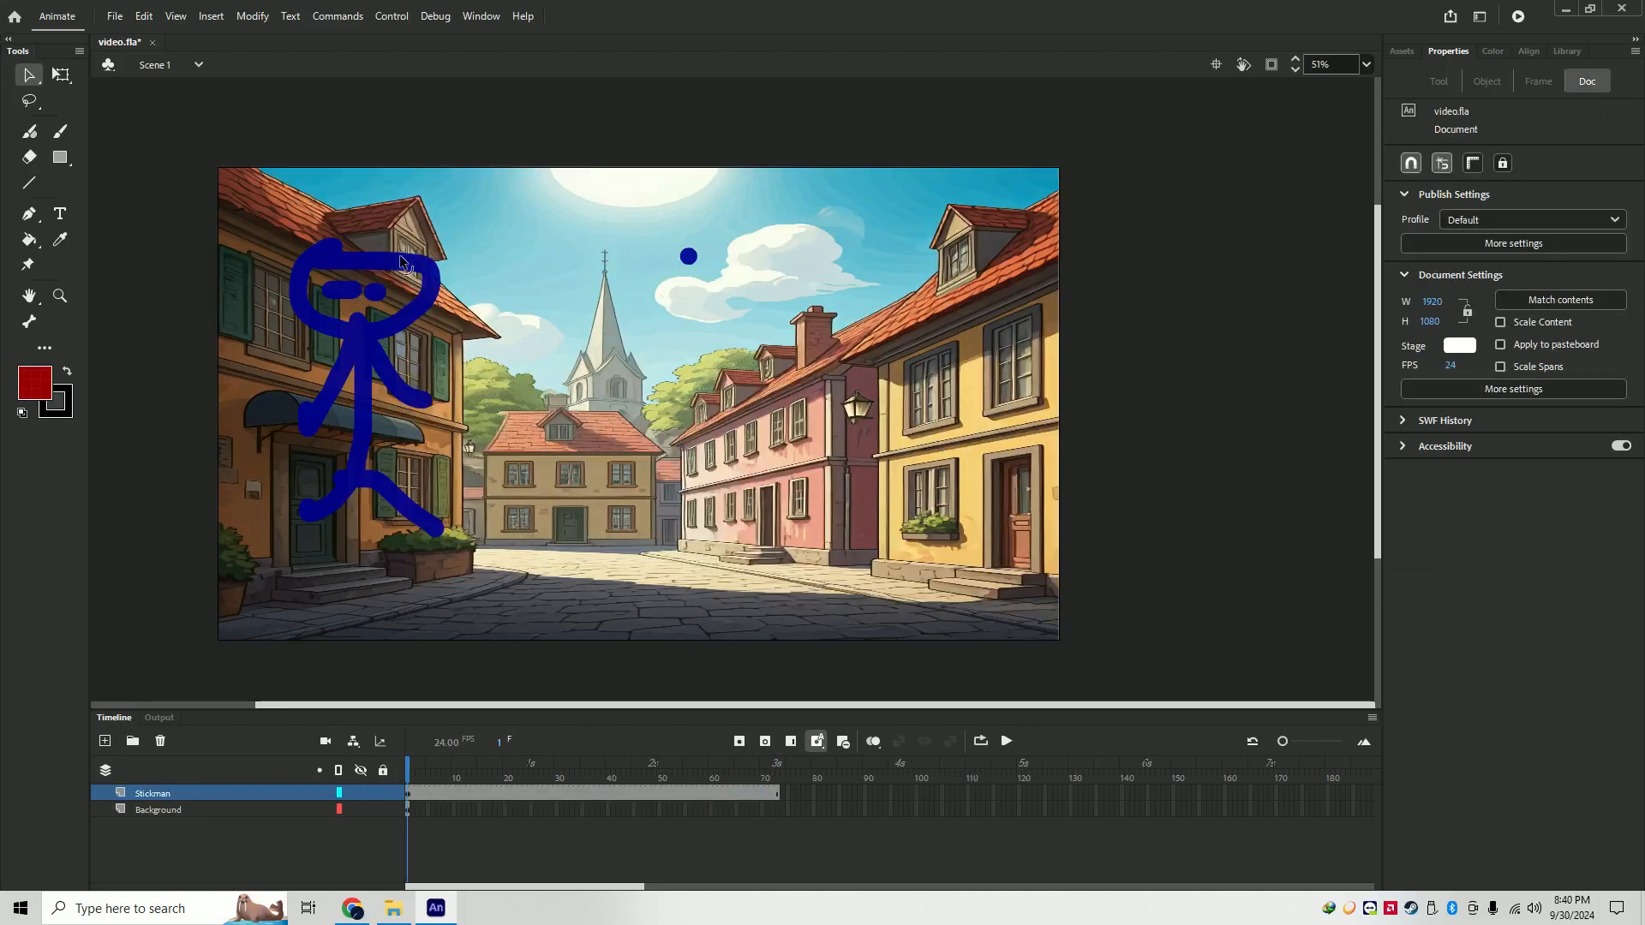
{"action": "left_click", "coordinate": [1006, 741]}
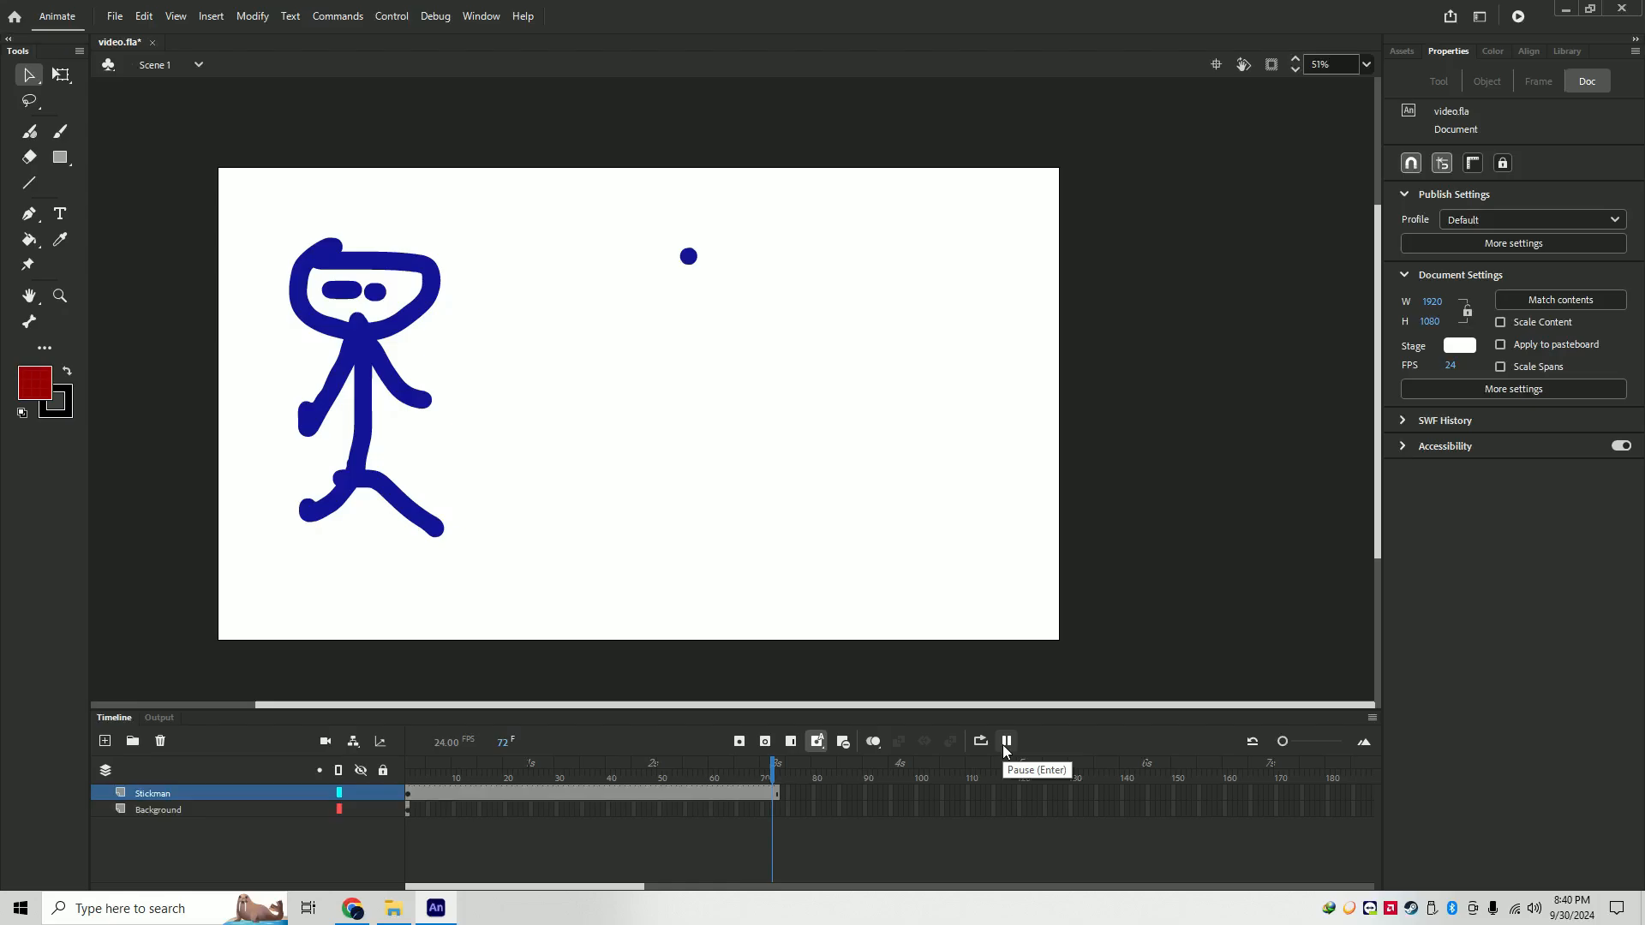
- Extend the Background layer with frames up to frame 73 and play the timeline from the start
{"action": "right_click", "coordinate": [777, 811]}
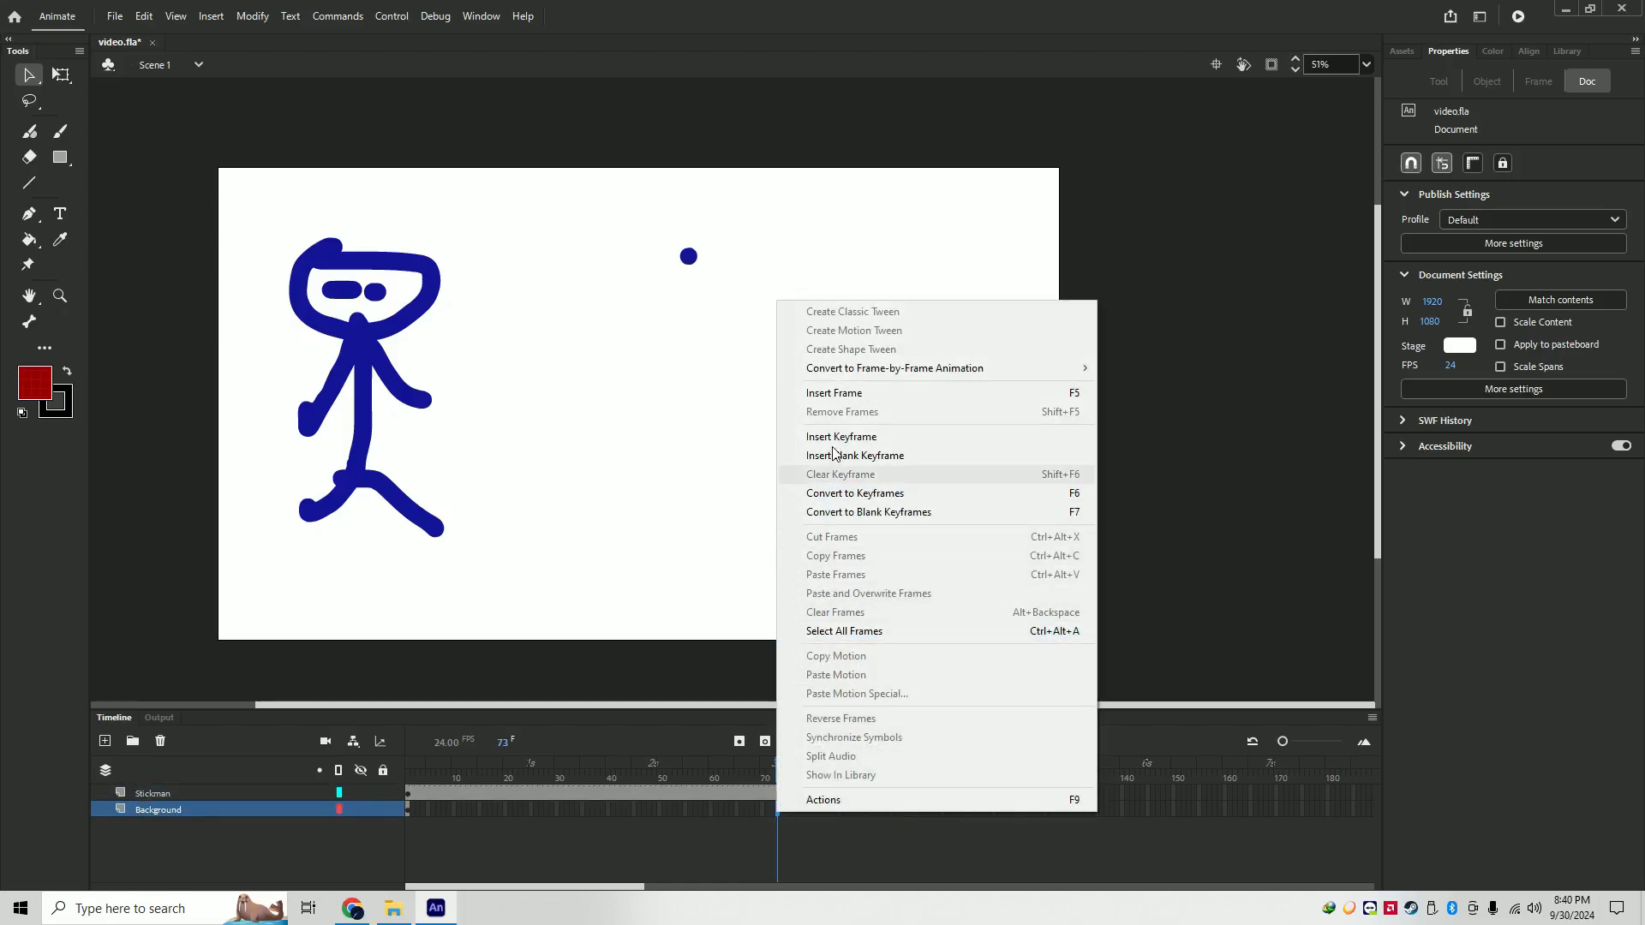
{"action": "left_click", "coordinate": [851, 396]}
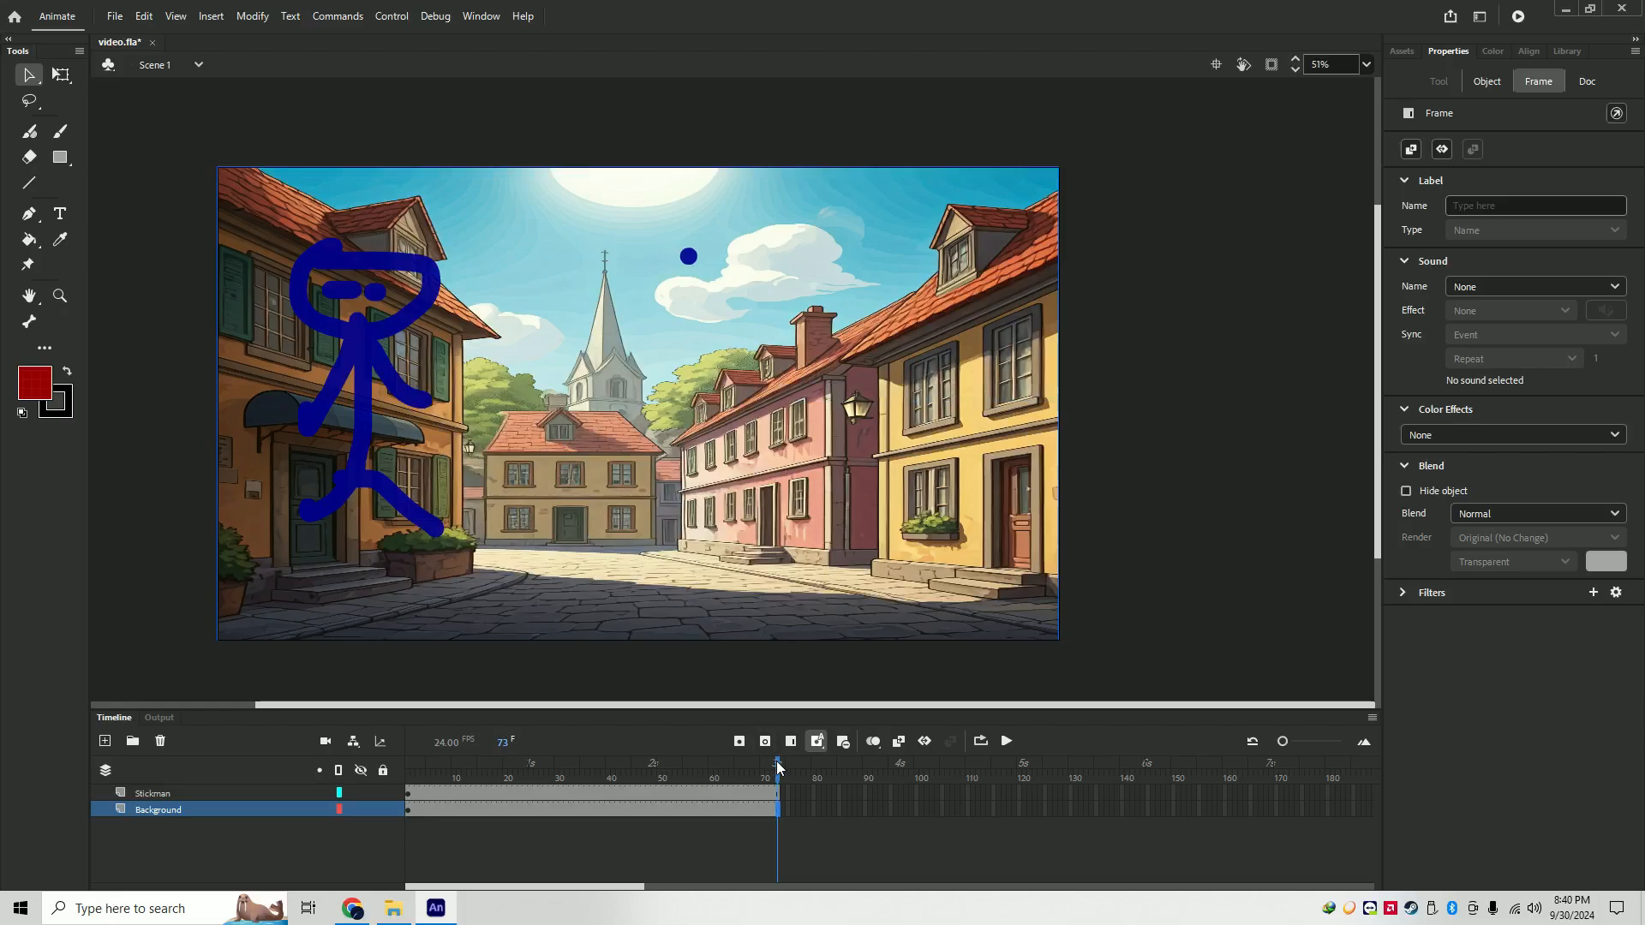
{"action": "left_click_drag", "start_coordinate": [778, 765], "coordinate": [385, 763]}
{"action": "left_click", "coordinate": [1008, 742]}
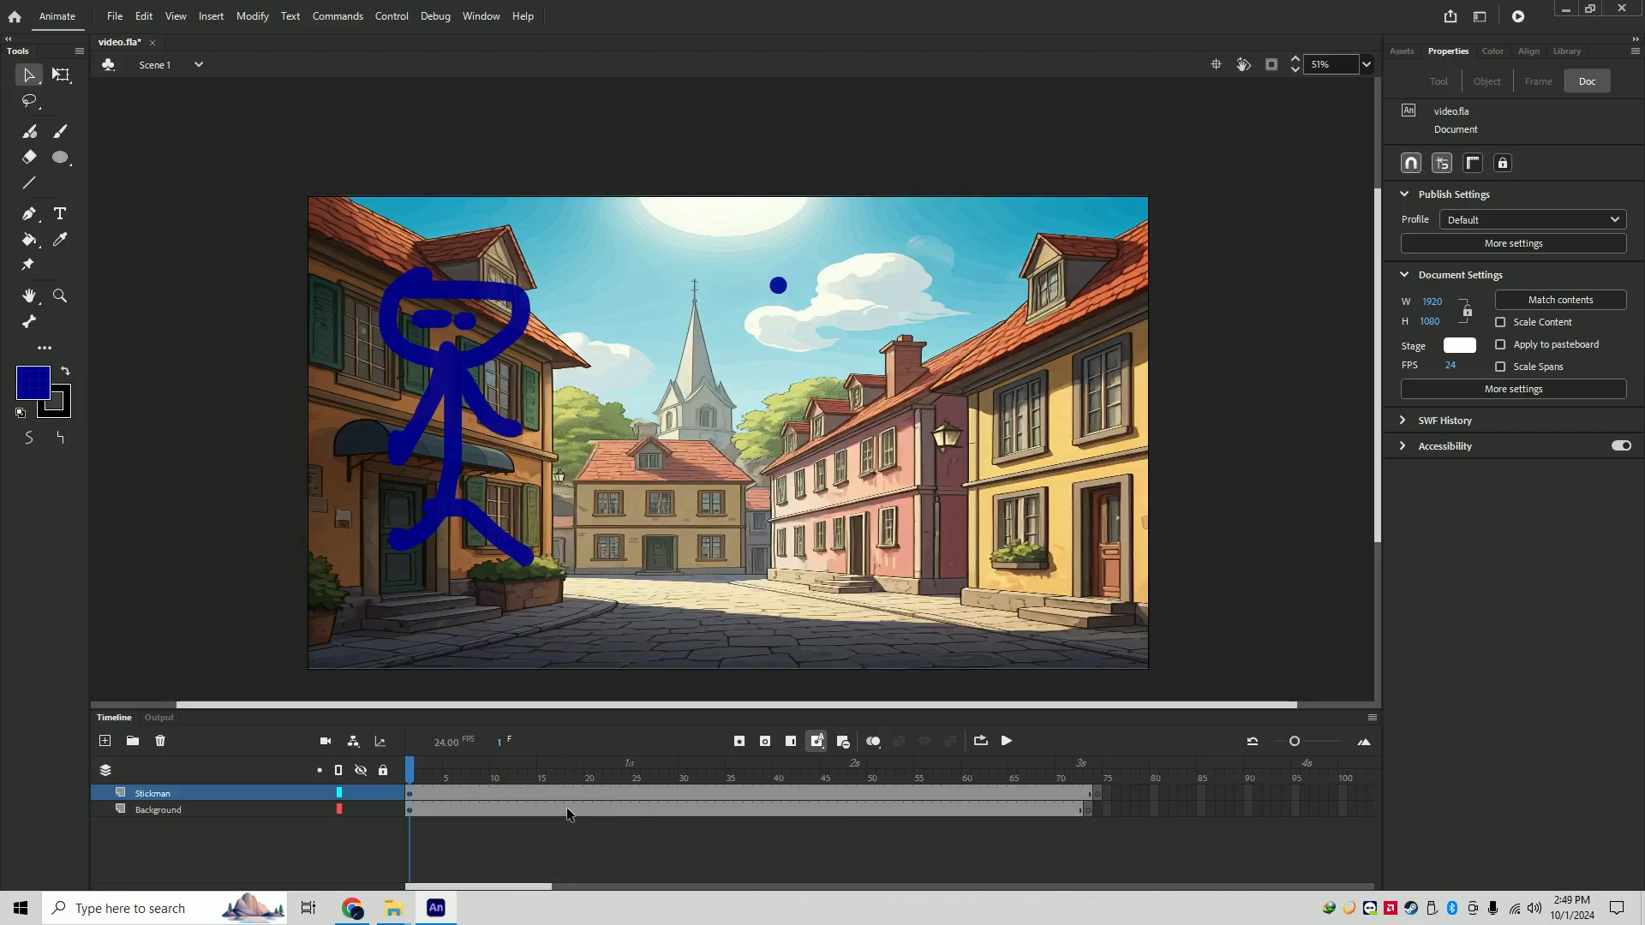
- Insert a keyframe at frame 12 of the Stickman layer and shift the stickman a short distance to the right
{"action": "right_click", "coordinate": [514, 794]}
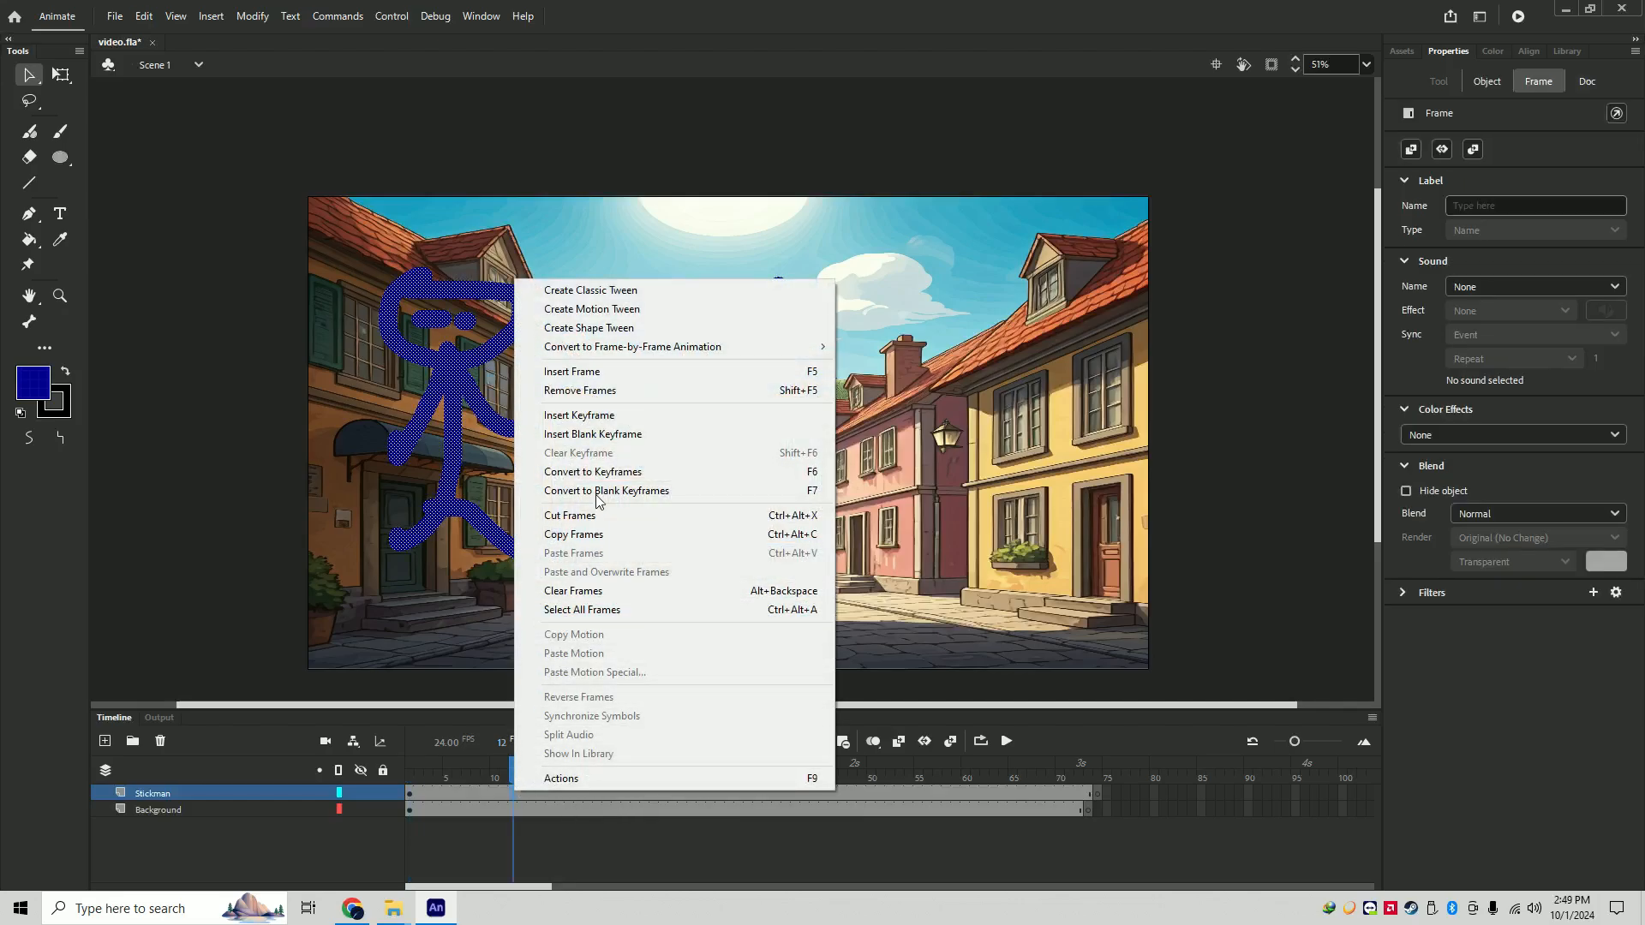
{"action": "left_click", "coordinate": [596, 435]}
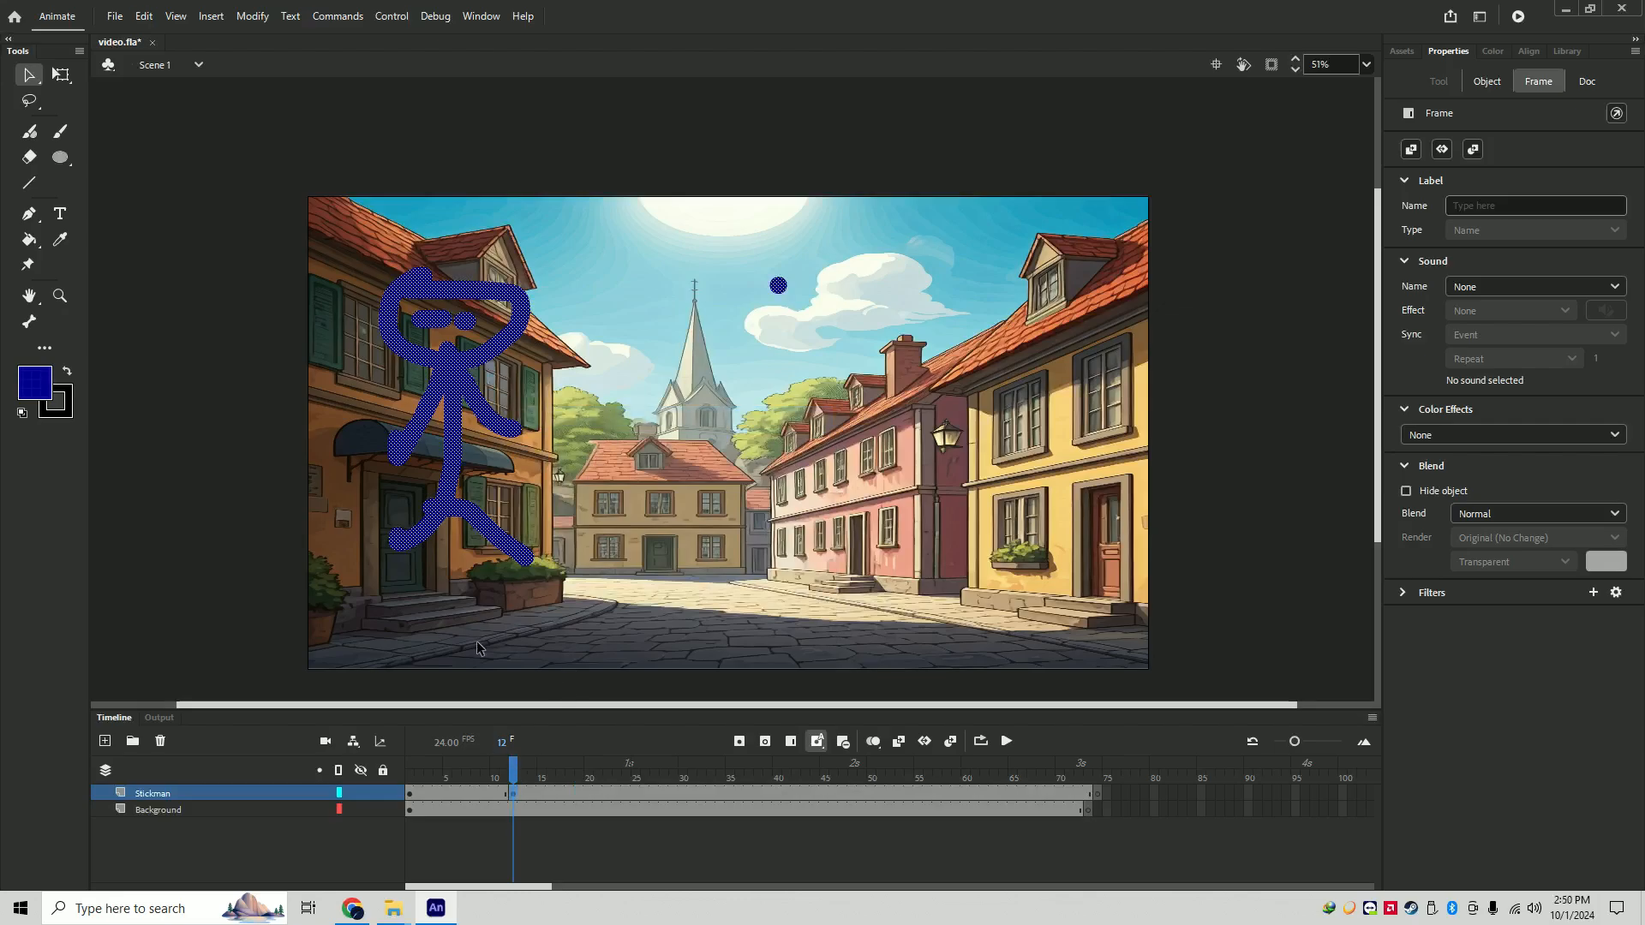
{"action": "left_click_drag", "start_coordinate": [462, 411], "coordinate": [564, 409]}
- Insert a keyframe at frame 24 of the Stickman layer
{"action": "left_click_drag", "start_coordinate": [514, 775], "coordinate": [635, 778]}
{"action": "right_click", "coordinate": [629, 793]}
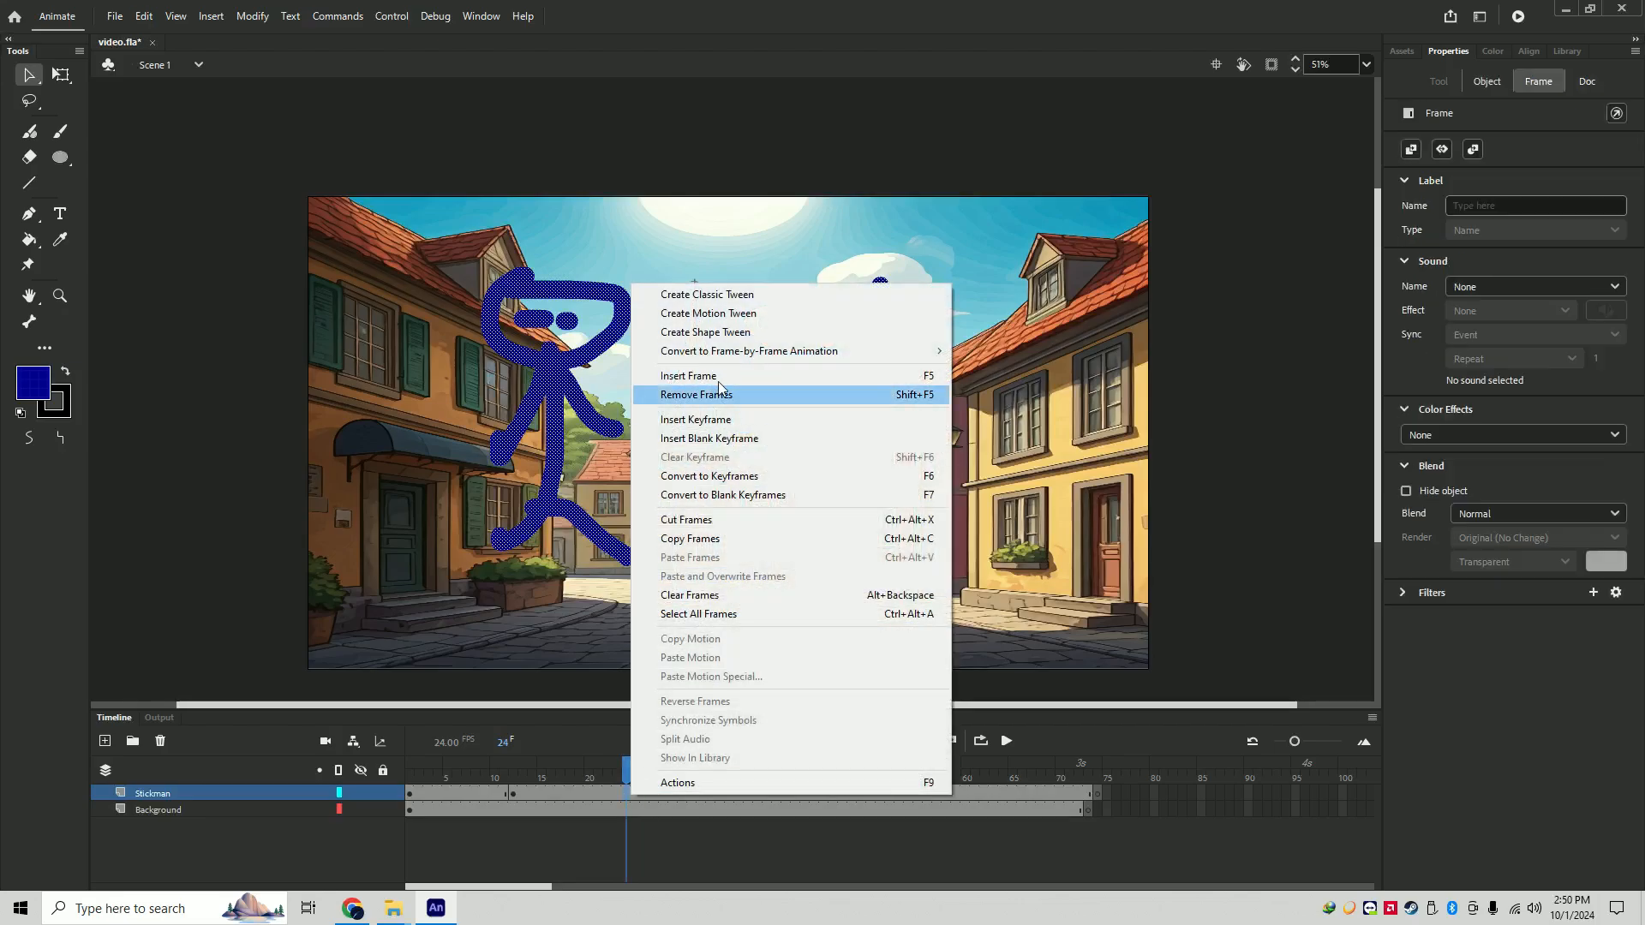
{"action": "left_click", "coordinate": [714, 420]}
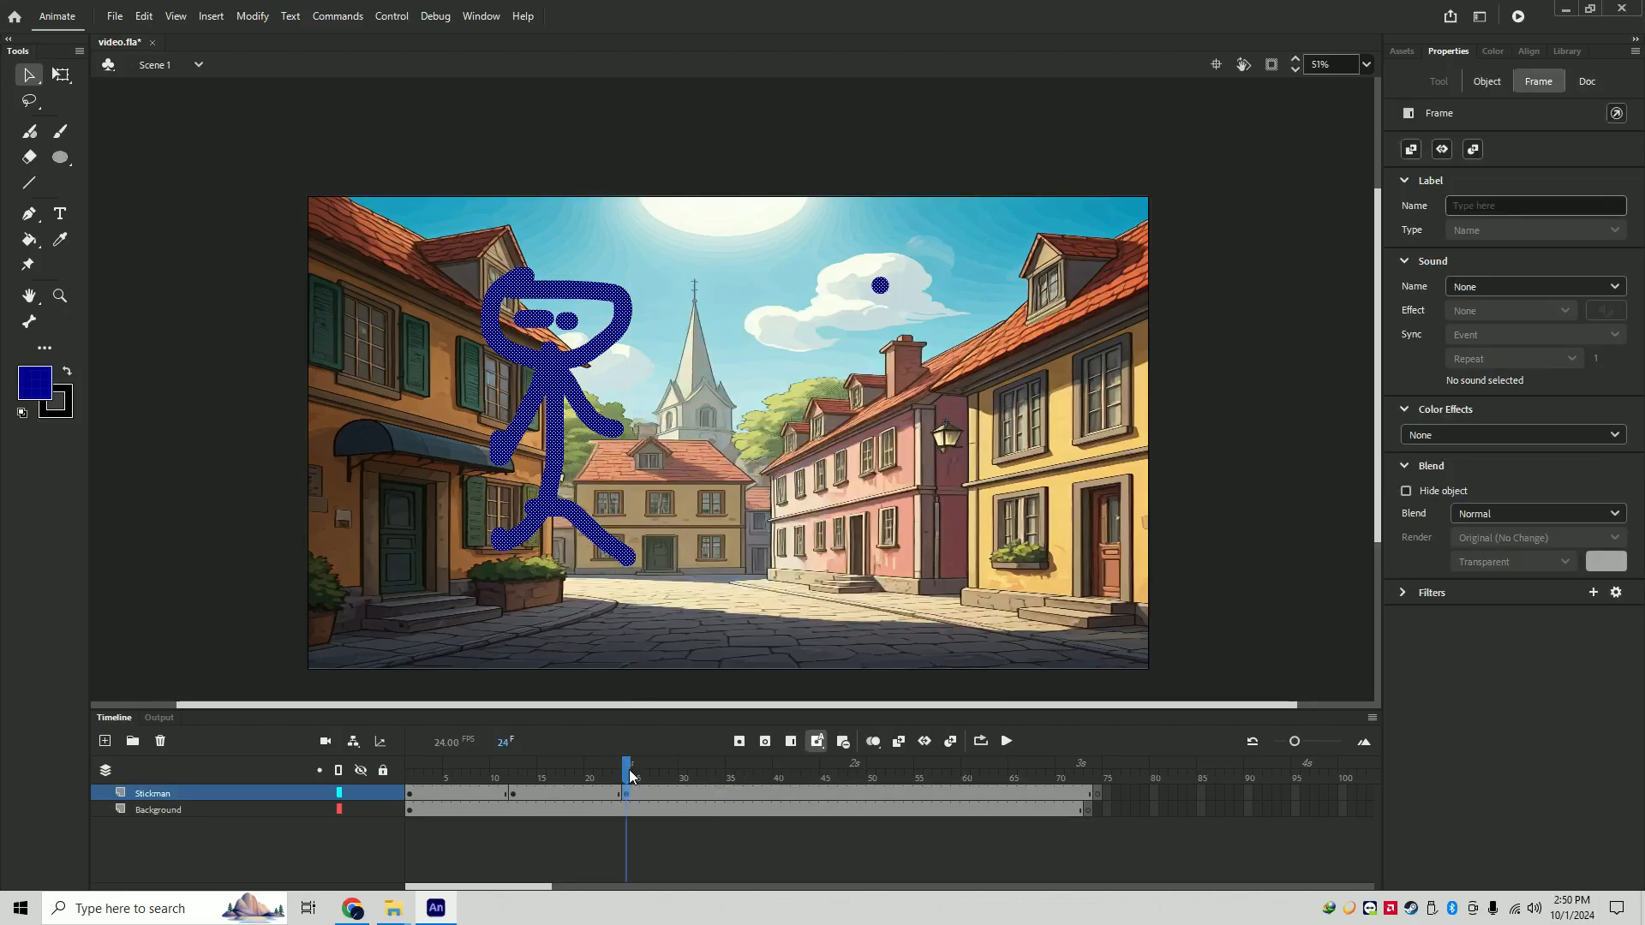
- Insert a keyframe at frame 36 of the Stickman layer and undo the accidental move of the background picture
{"action": "left_click_drag", "start_coordinate": [633, 776], "coordinate": [740, 777]}
{"action": "right_click", "coordinate": [740, 795]}
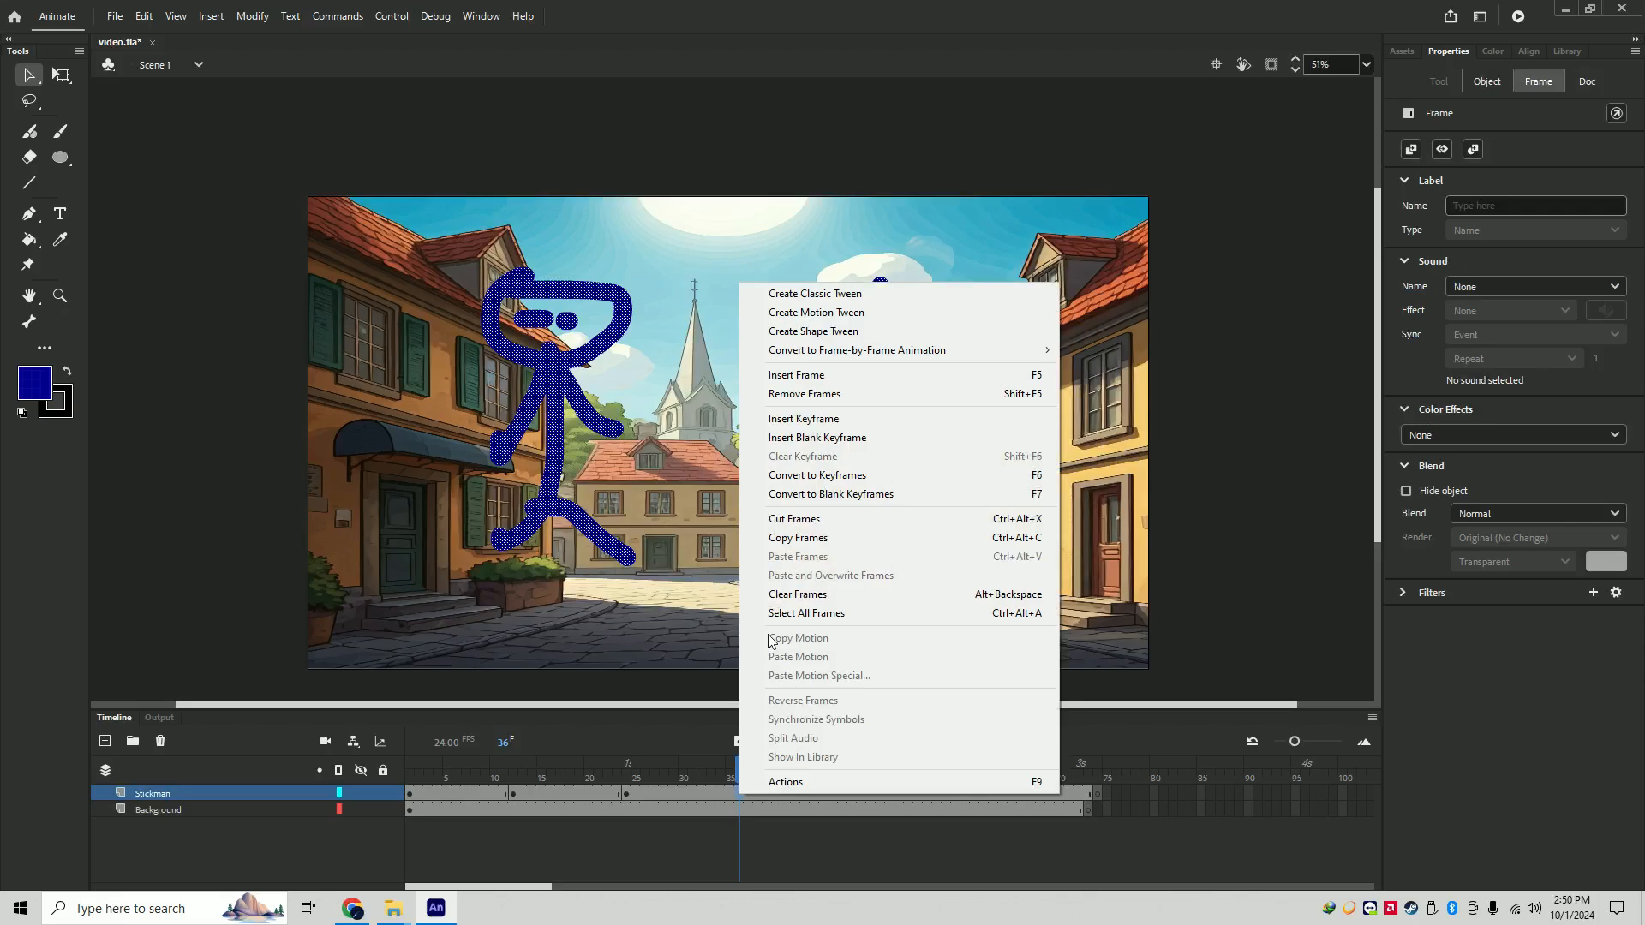
{"action": "left_click", "coordinate": [793, 420]}
{"action": "left_click_drag", "start_coordinate": [569, 421], "coordinate": [630, 421]}
{"action": "key", "text": "ctrl+z"}
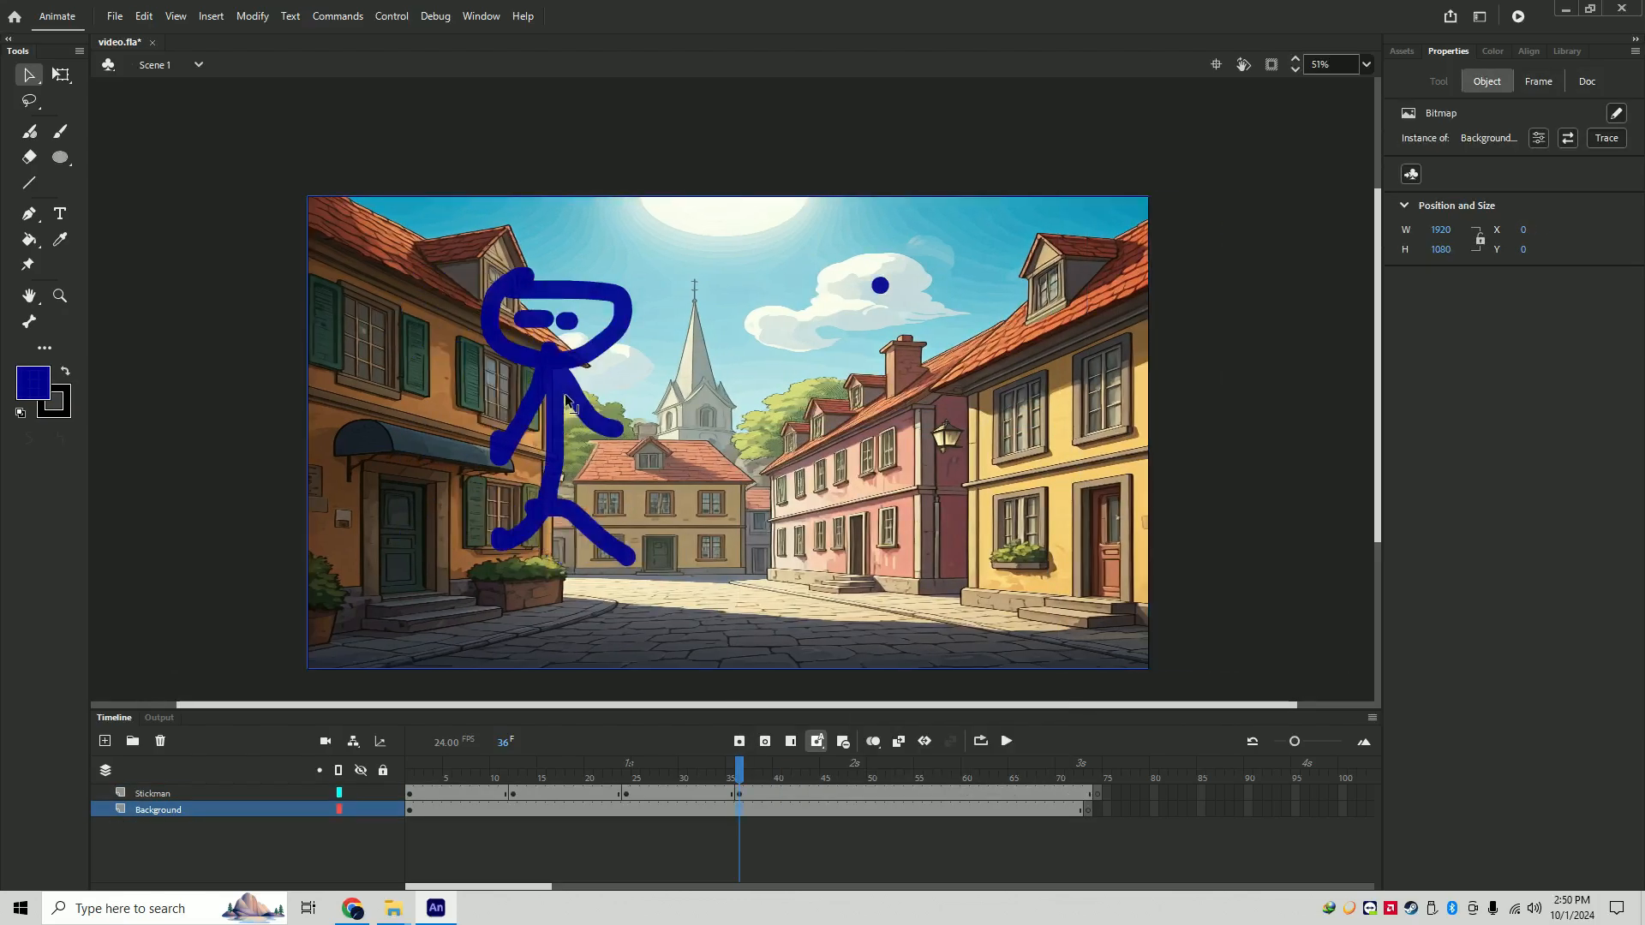
- Select the stickman's body and eyes at frame 36 and move them right to about X 608, leaving the dot in place
{"action": "left_click", "coordinate": [556, 378]}
{"action": "left_click", "coordinate": [543, 324]}
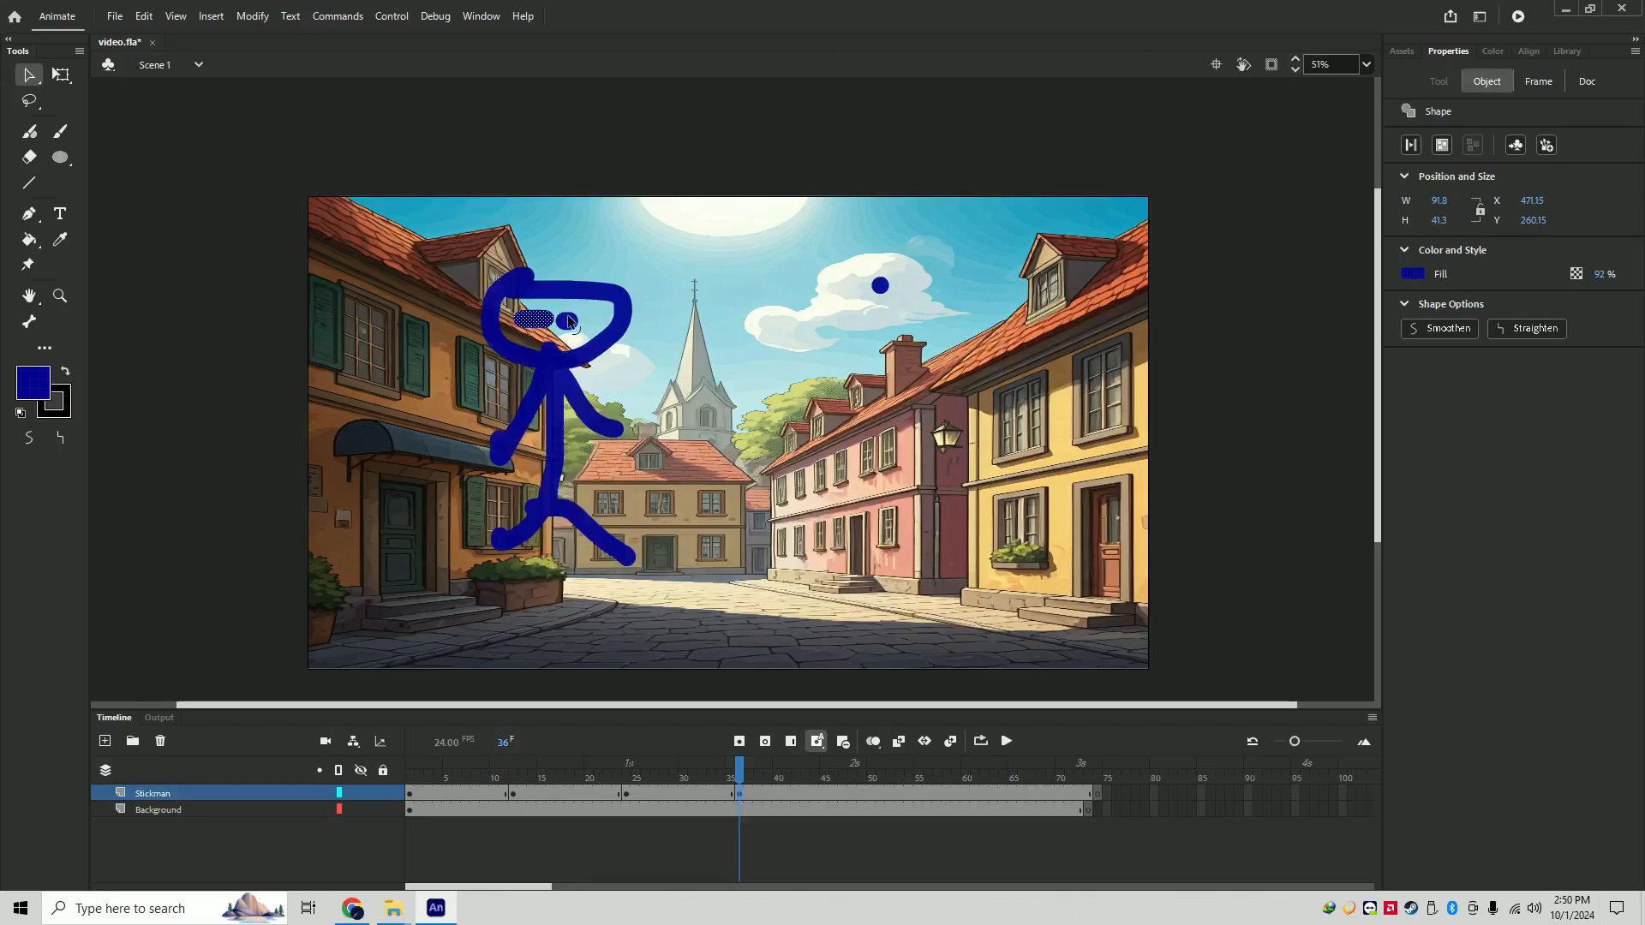
{"action": "left_click", "coordinate": [567, 320]}
{"action": "left_click", "coordinate": [575, 295], "text": "shift"}
{"action": "left_click", "coordinate": [541, 320], "text": "shift"}
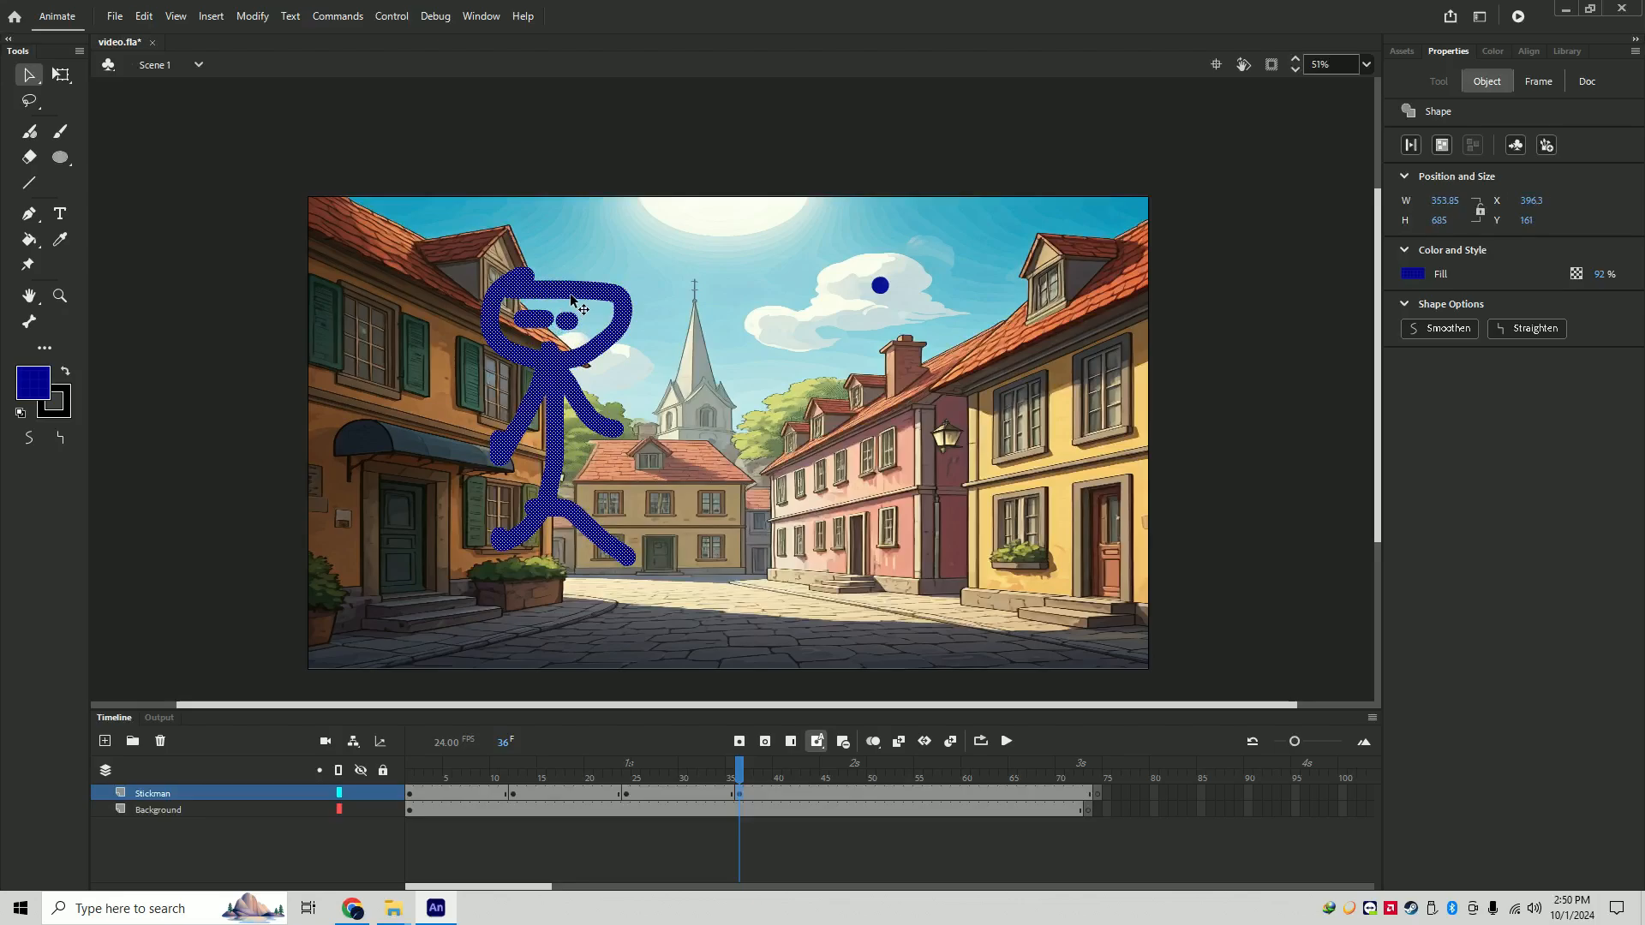
{"action": "left_click_drag", "start_coordinate": [579, 300], "coordinate": [671, 300]}
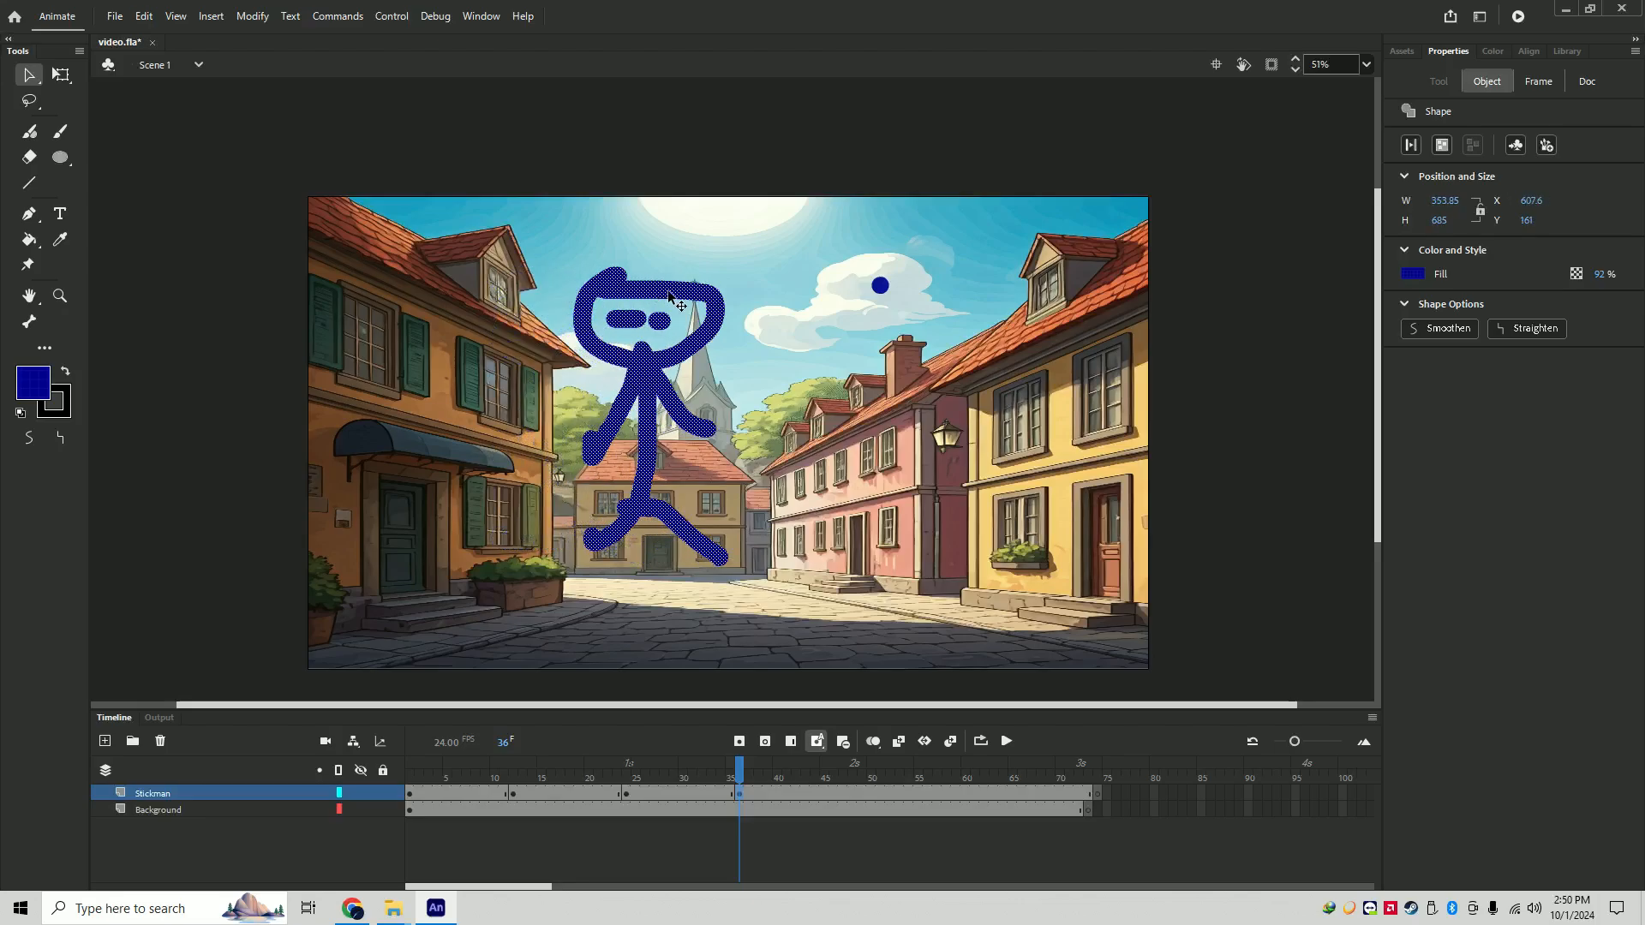
{"action": "left_click", "coordinate": [810, 850]}
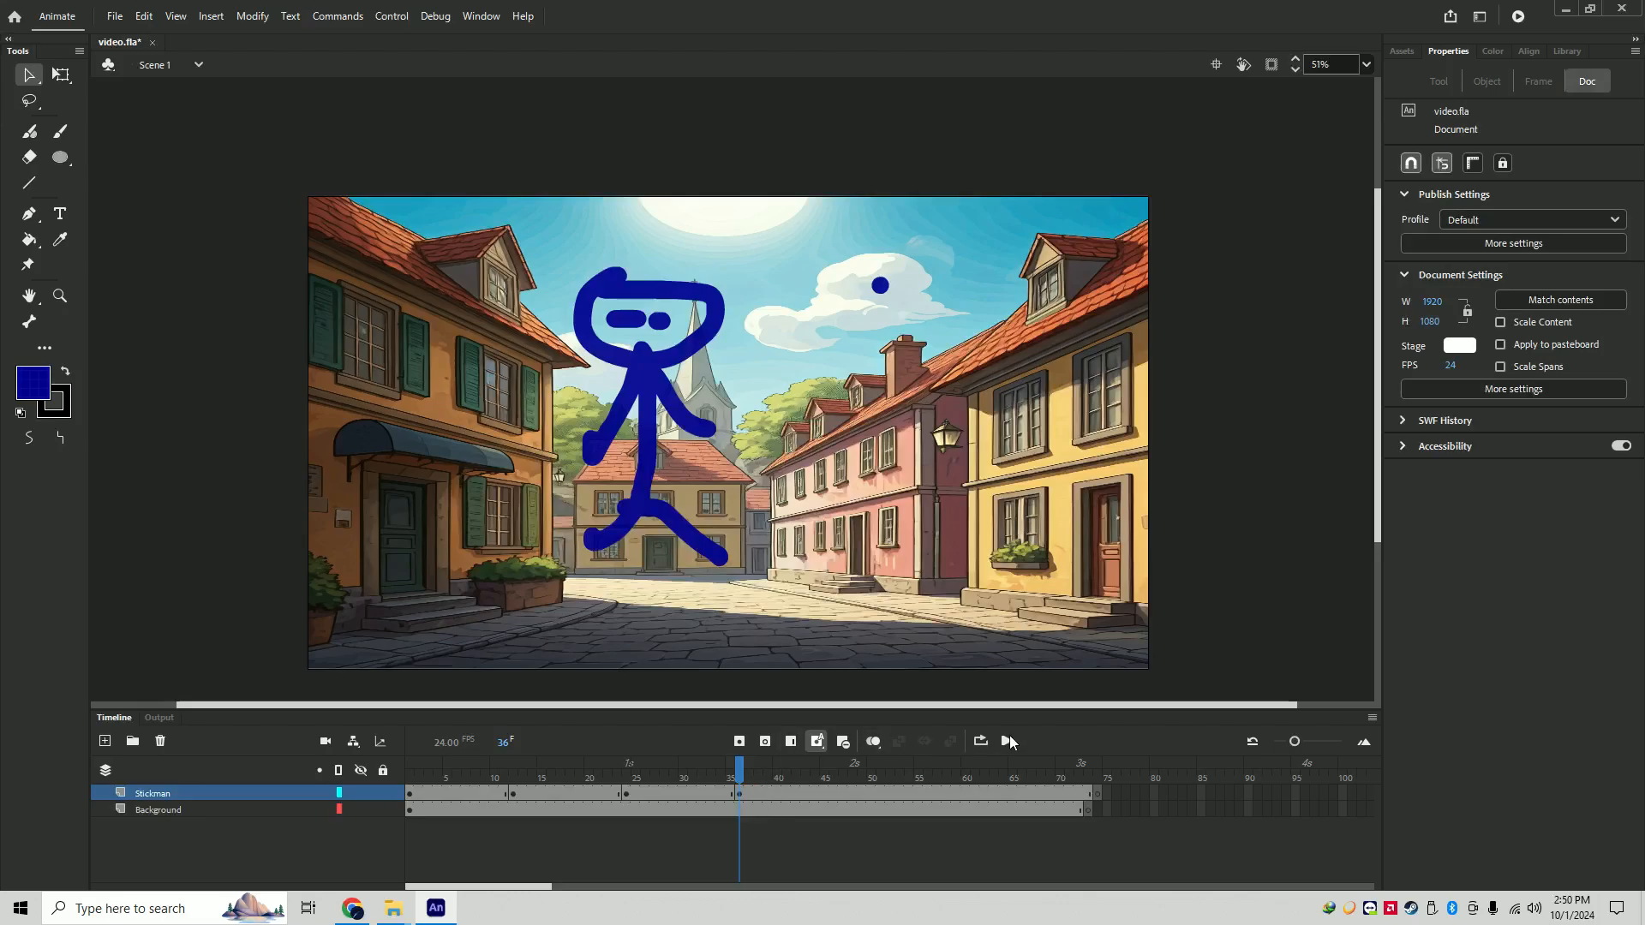
- Play the stickman animation from frame 1 to check its movement
{"action": "left_click_drag", "start_coordinate": [739, 767], "coordinate": [326, 744]}
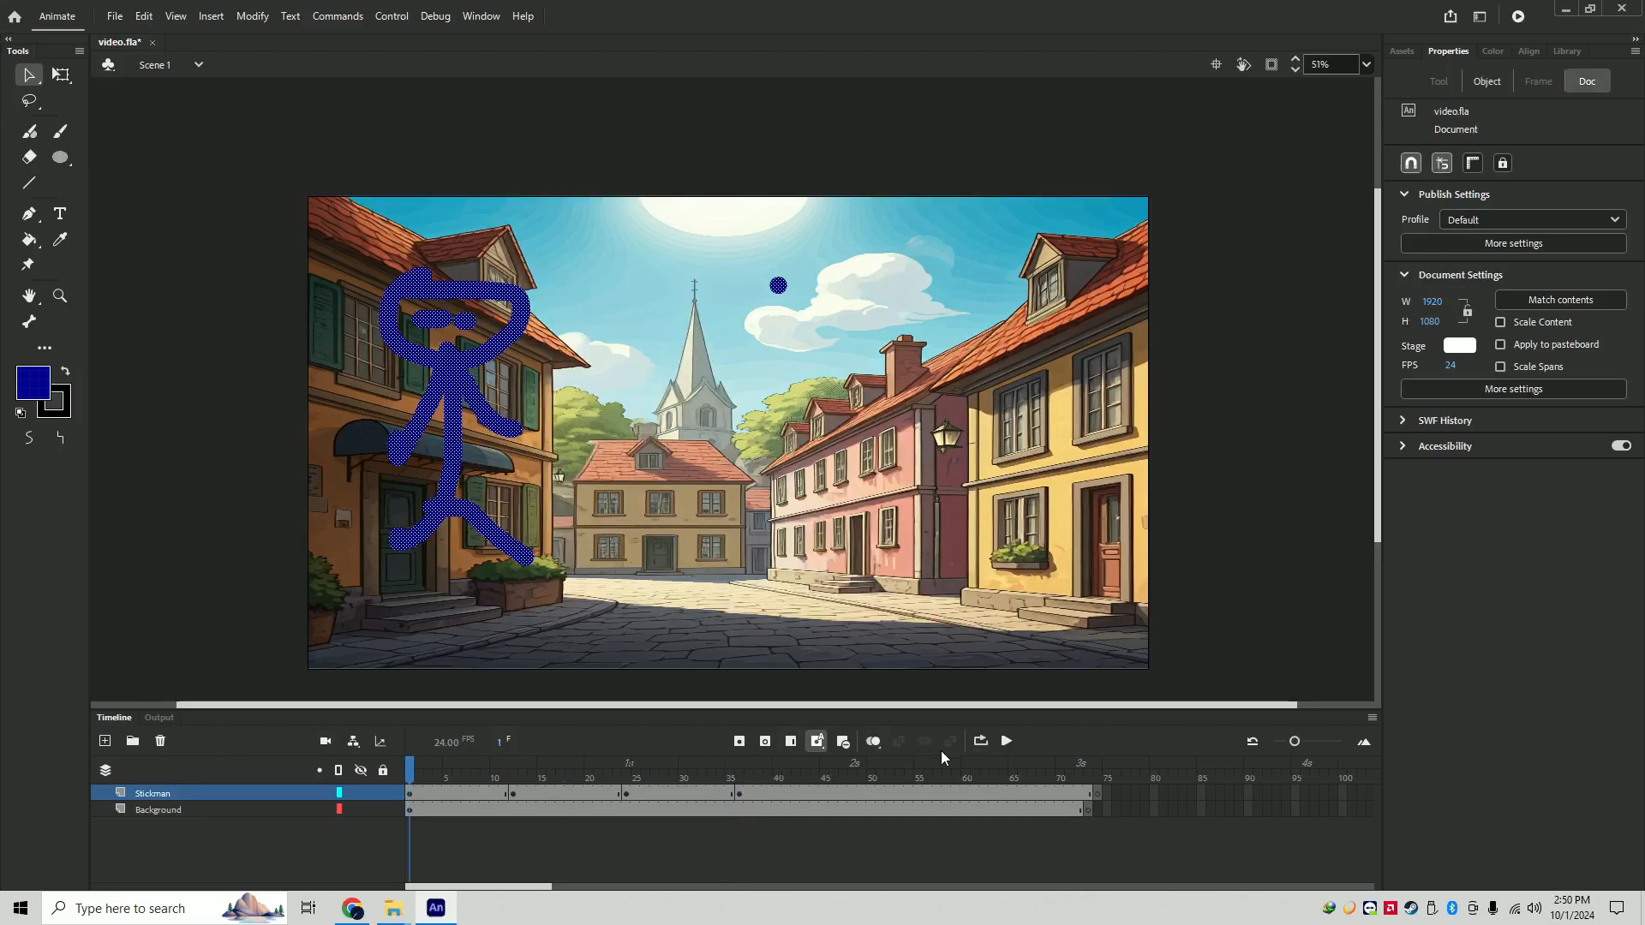
{"action": "left_click", "coordinate": [1010, 744]}
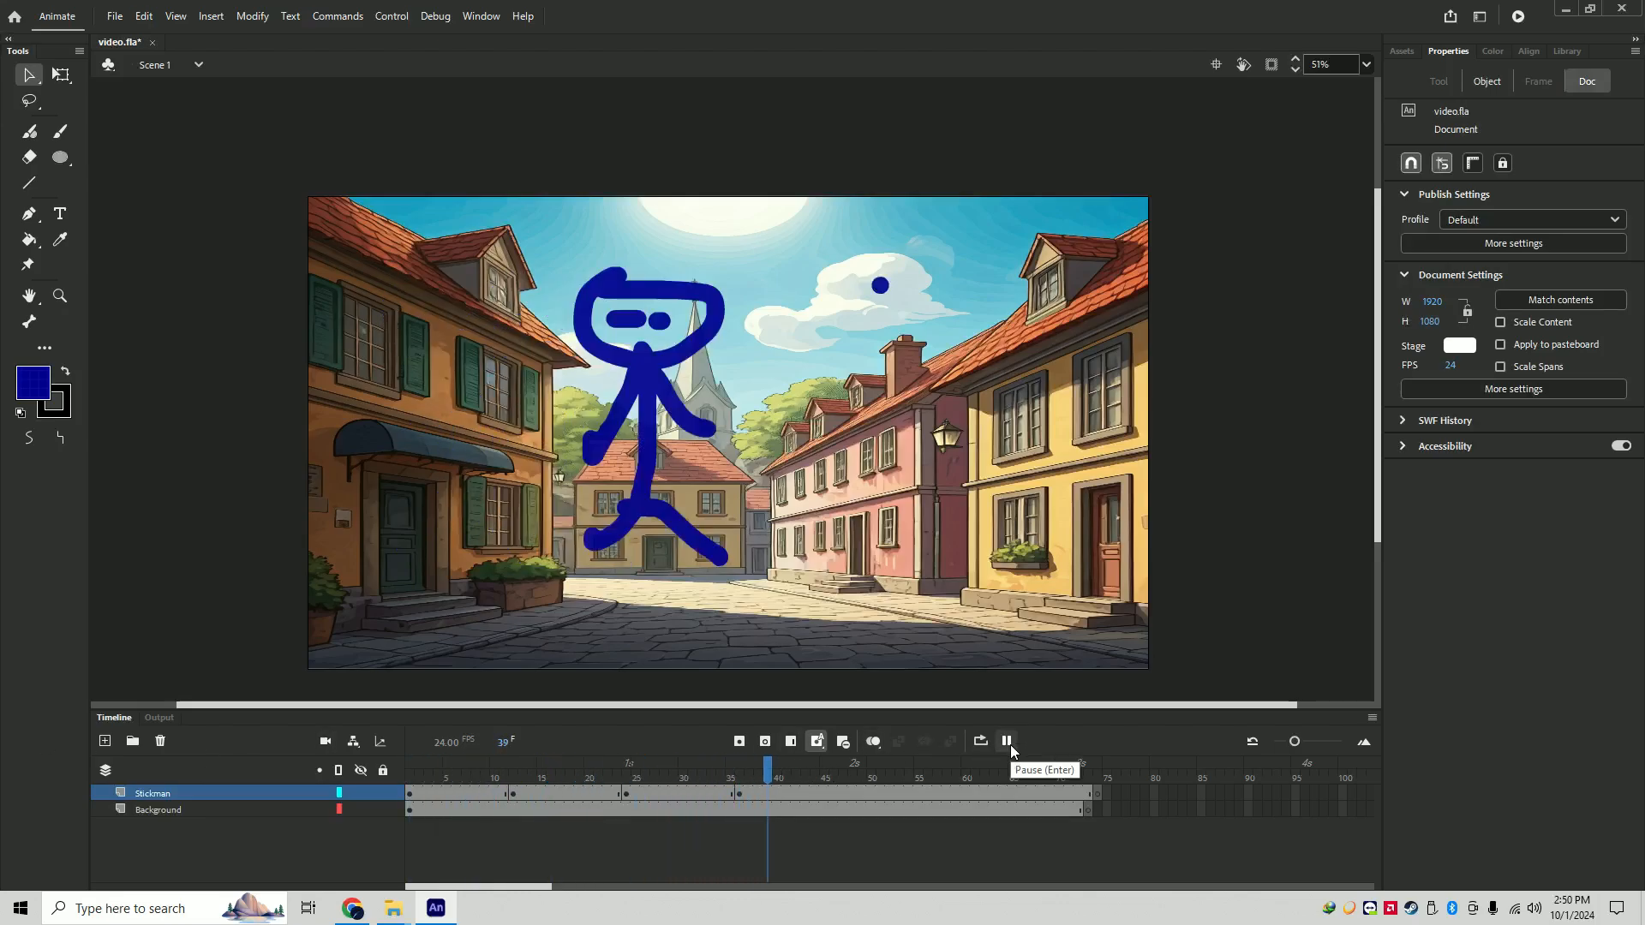
{"action": "left_click", "coordinate": [1008, 742]}
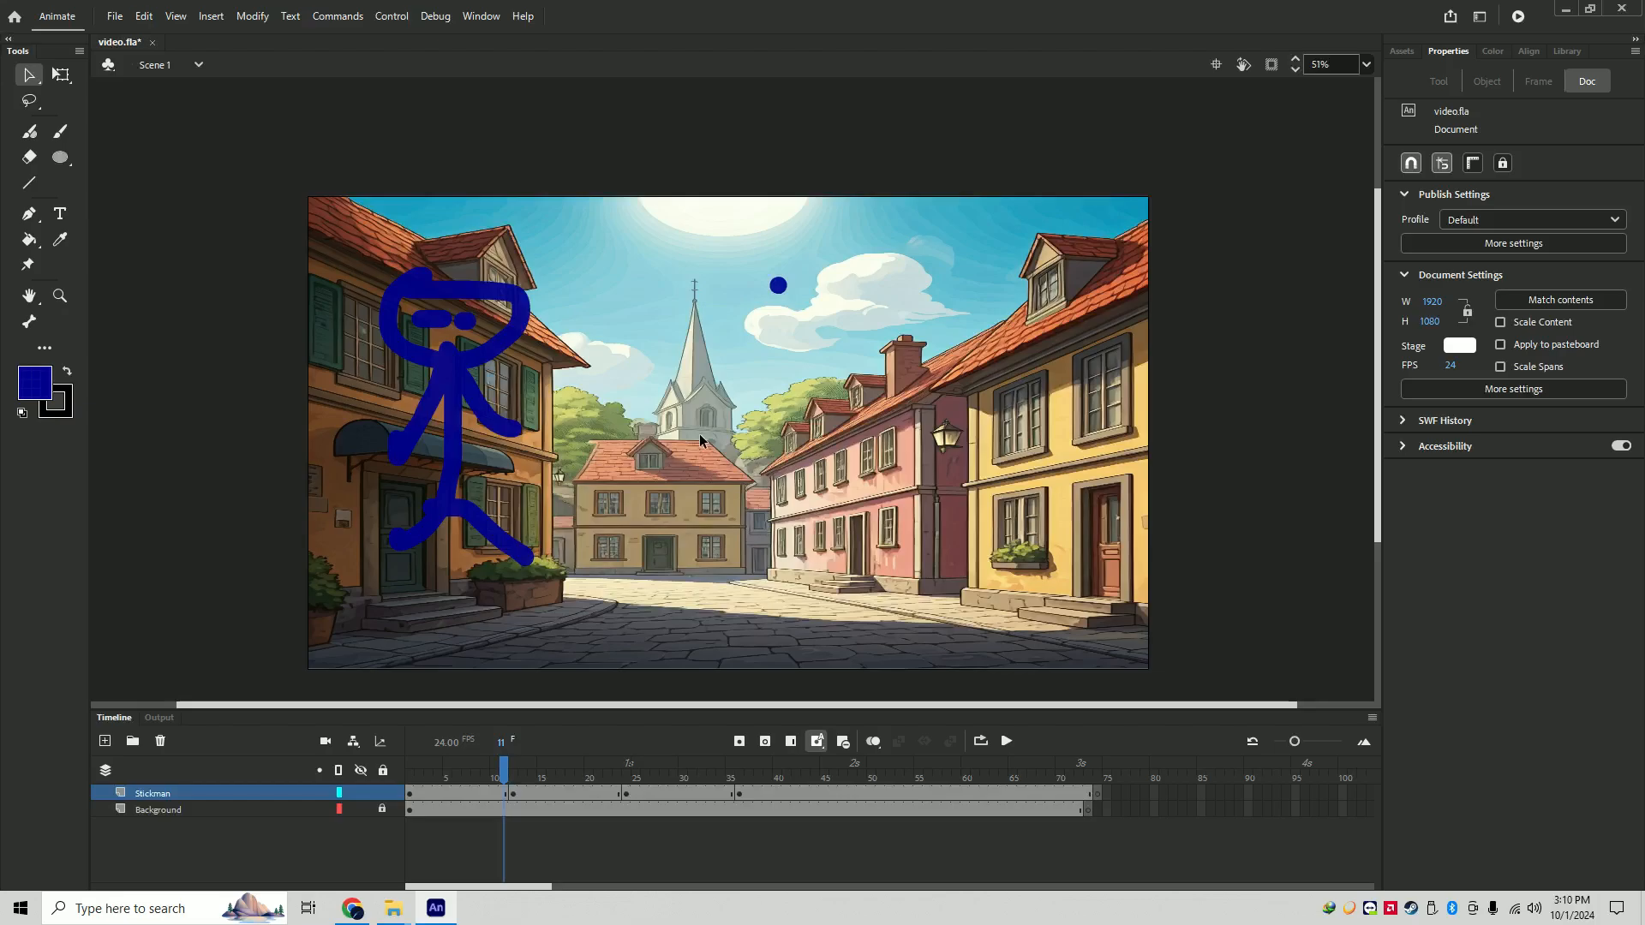
- With onion skinning turned on, insert a keyframe at frame 13 of the Stickman layer and shift the drawing slightly right
{"action": "left_click", "coordinate": [873, 742]}
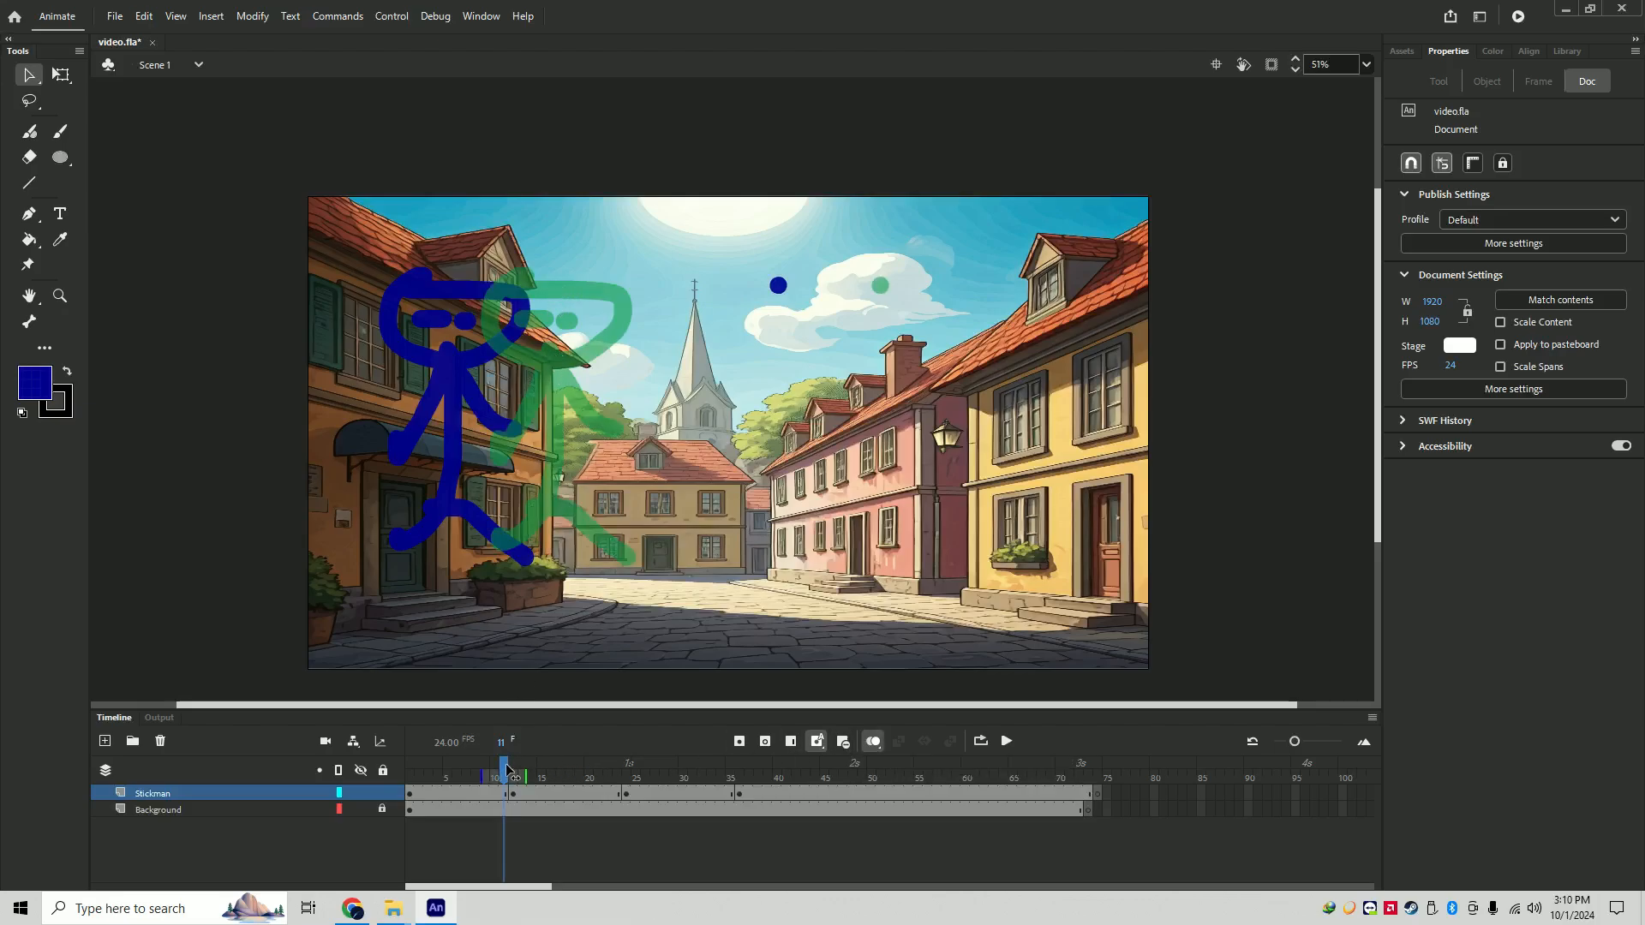
{"action": "left_click_drag", "start_coordinate": [506, 771], "coordinate": [522, 782]}
{"action": "right_click", "coordinate": [523, 797]}
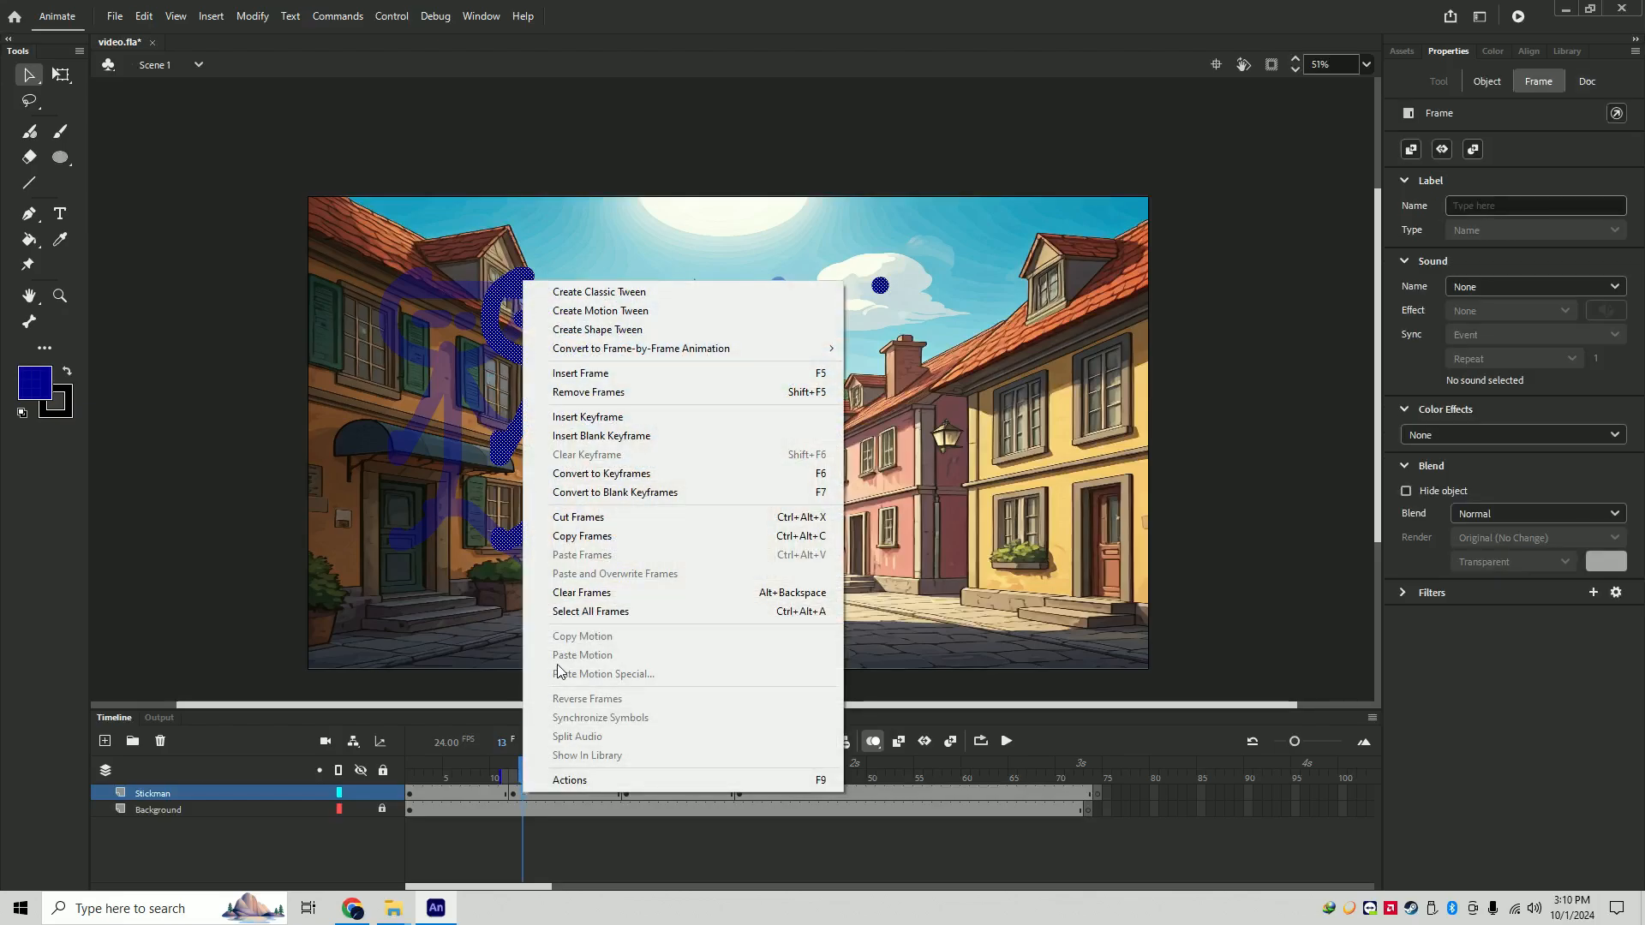
{"action": "left_click", "coordinate": [581, 422]}
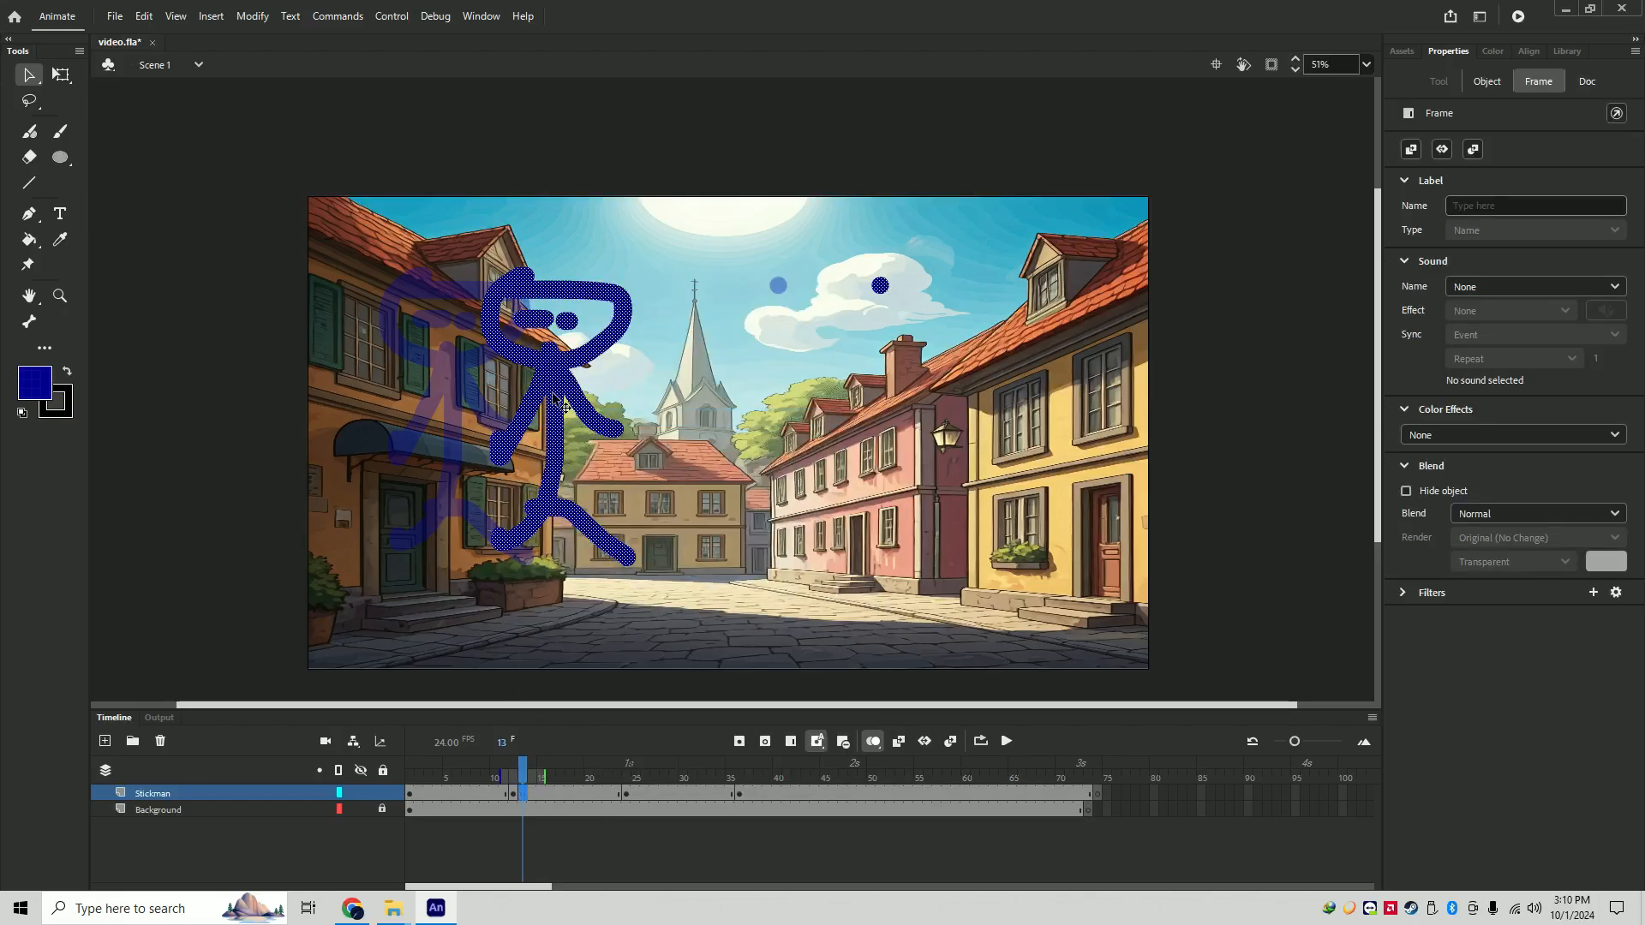
{"action": "left_click_drag", "start_coordinate": [553, 394], "coordinate": [601, 399]}
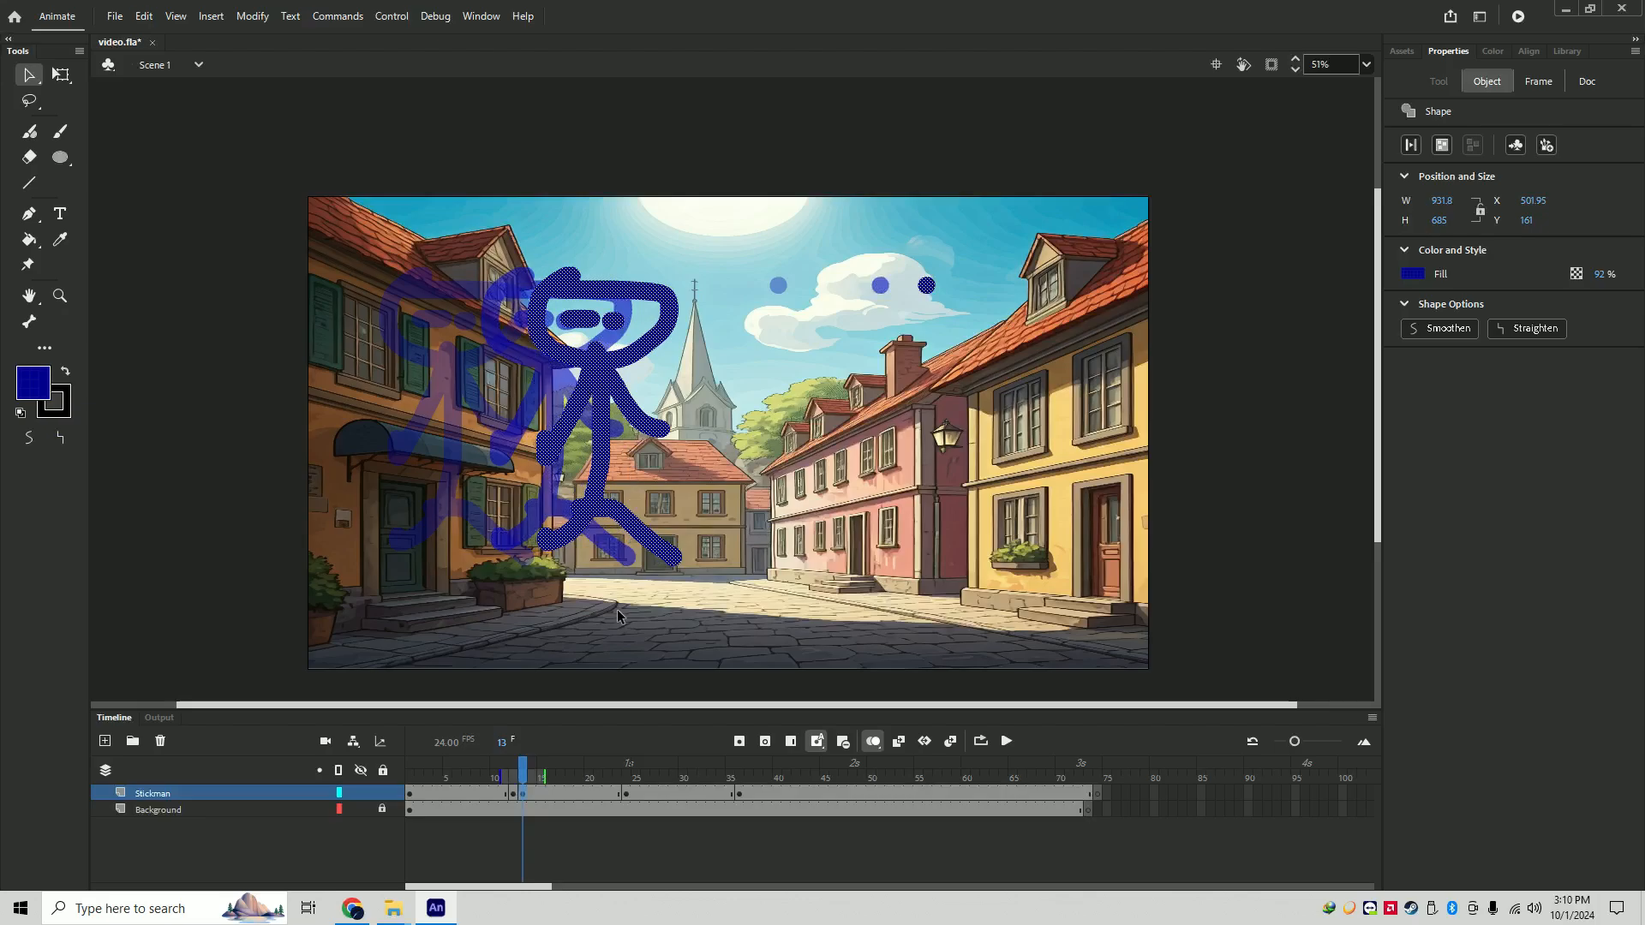
- Insert a keyframe at frame 14 of the Stickman layer and shift the drawing right to about X 590
{"action": "left_click_drag", "start_coordinate": [520, 770], "coordinate": [533, 779]}
{"action": "right_click", "coordinate": [533, 795]}
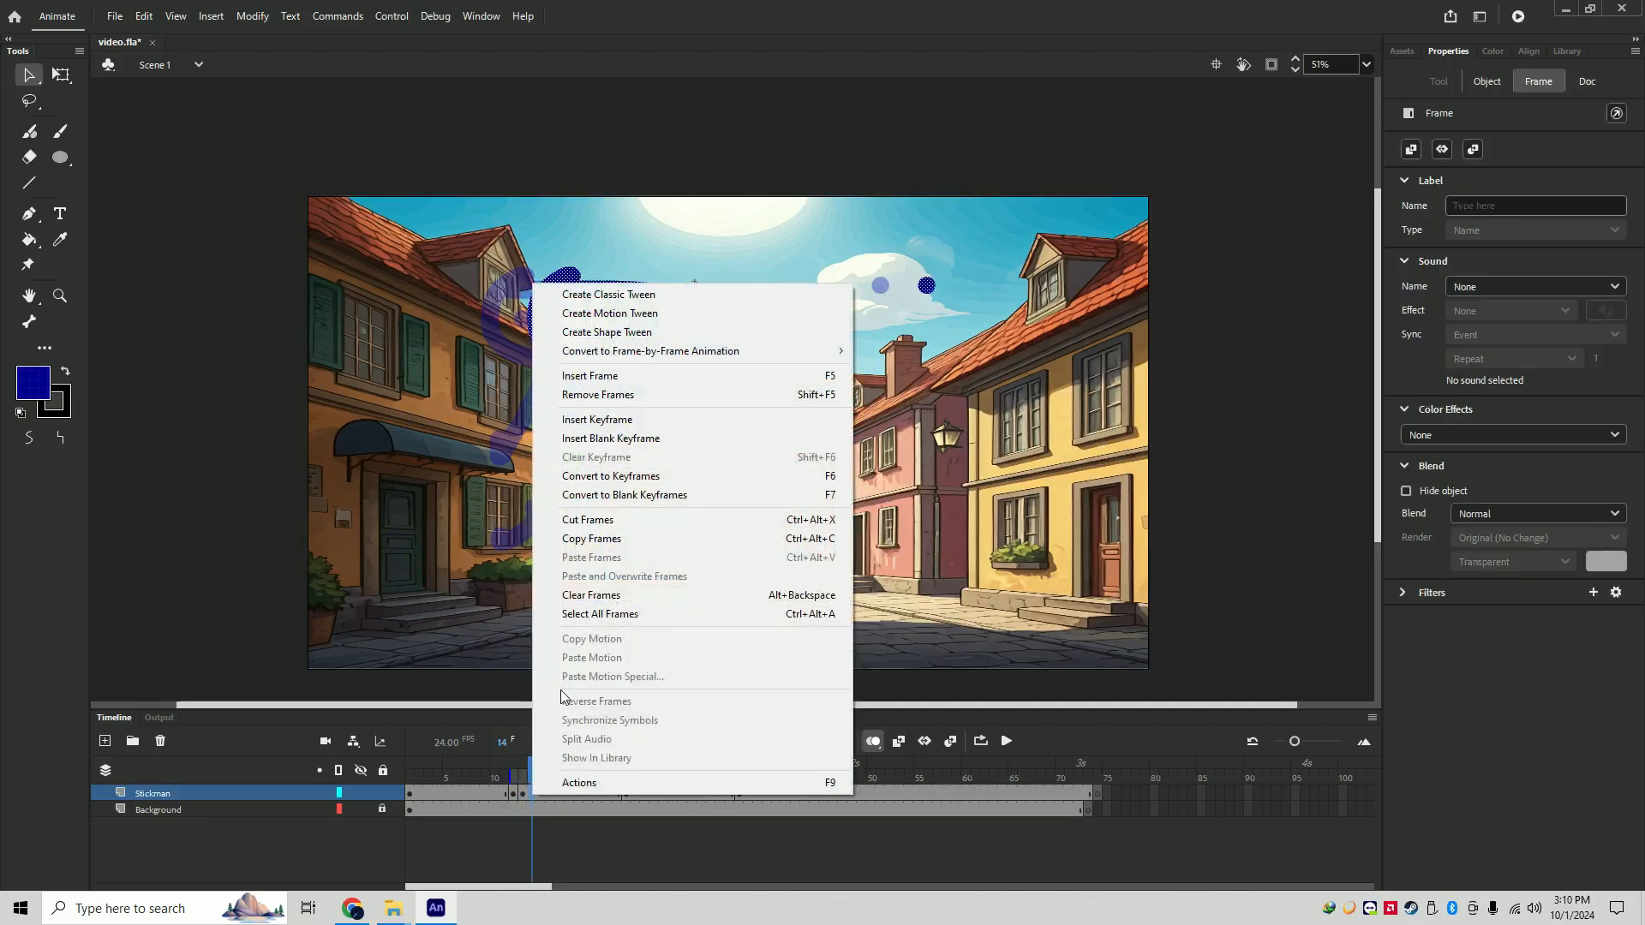
{"action": "left_click", "coordinate": [597, 420]}
{"action": "left_click_drag", "start_coordinate": [600, 421], "coordinate": [645, 422]}
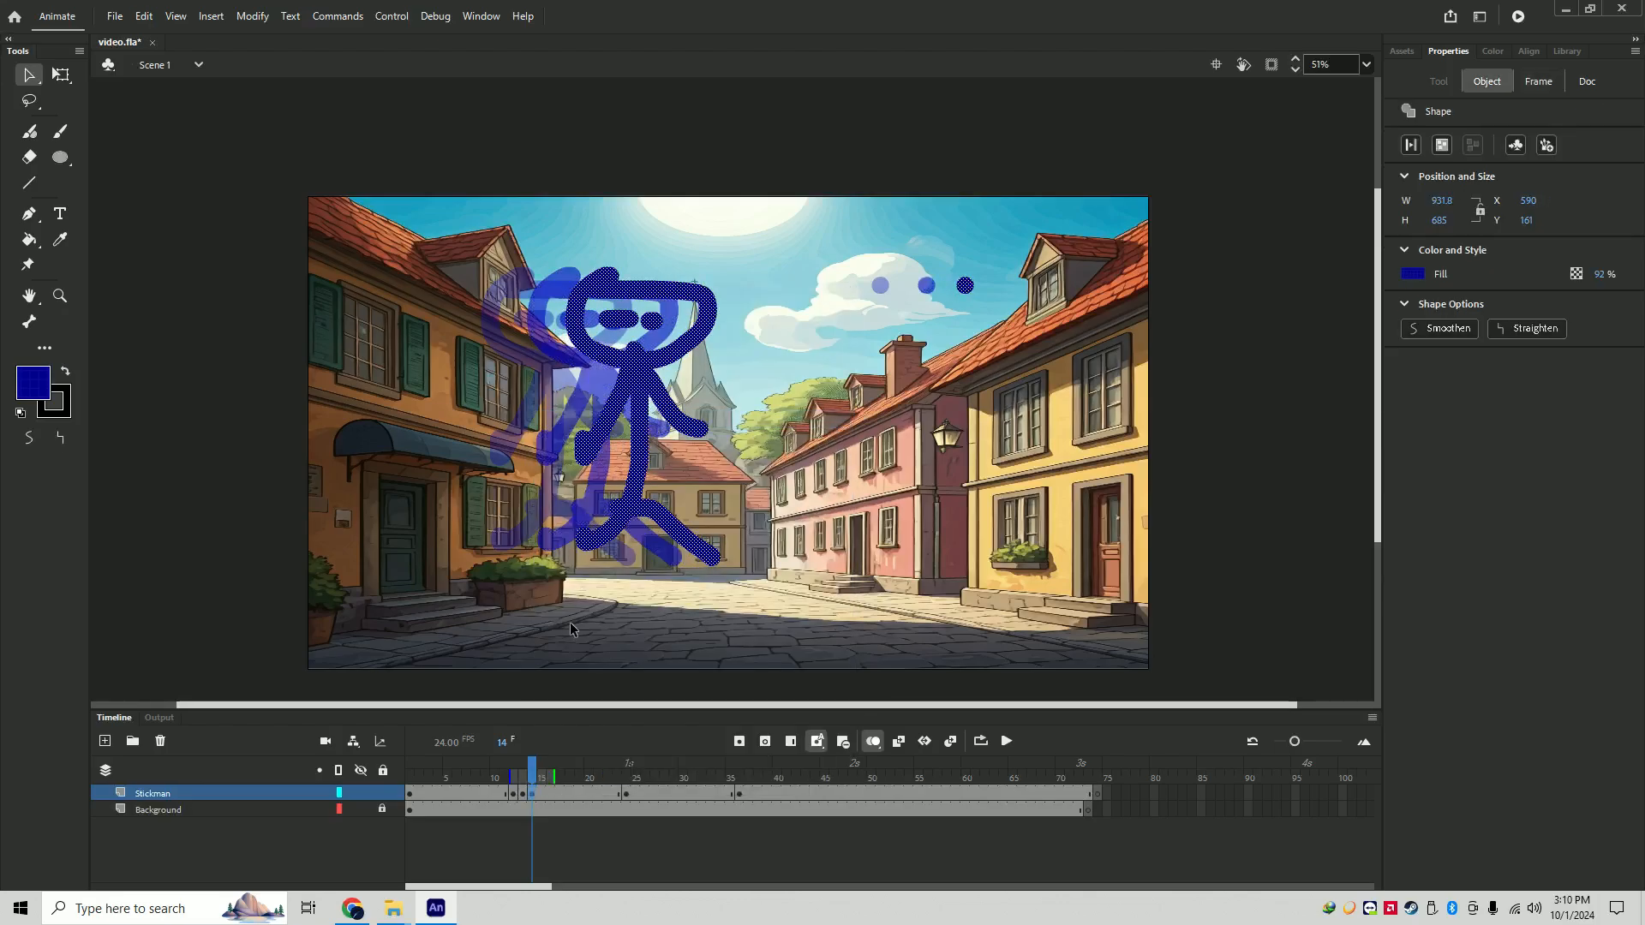
{"action": "left_click", "coordinate": [532, 773]}
{"action": "left_click_drag", "start_coordinate": [530, 765], "coordinate": [522, 768]}
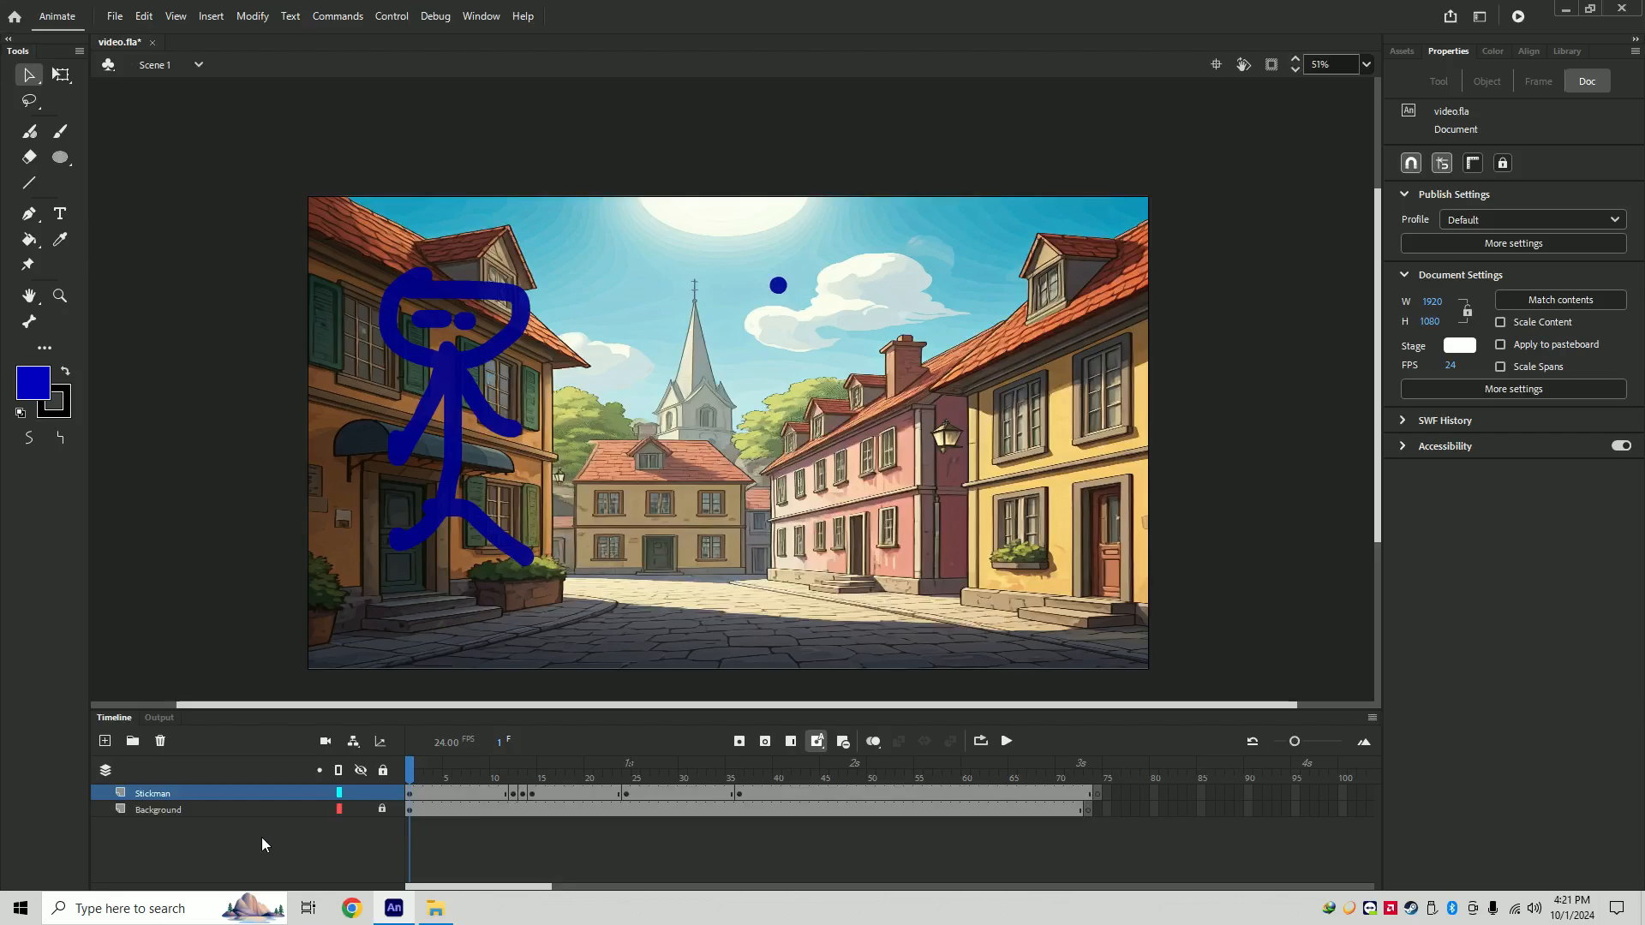
- Delete the Stickman and Background layers to clear the stage
{"action": "right_click", "coordinate": [149, 790]}
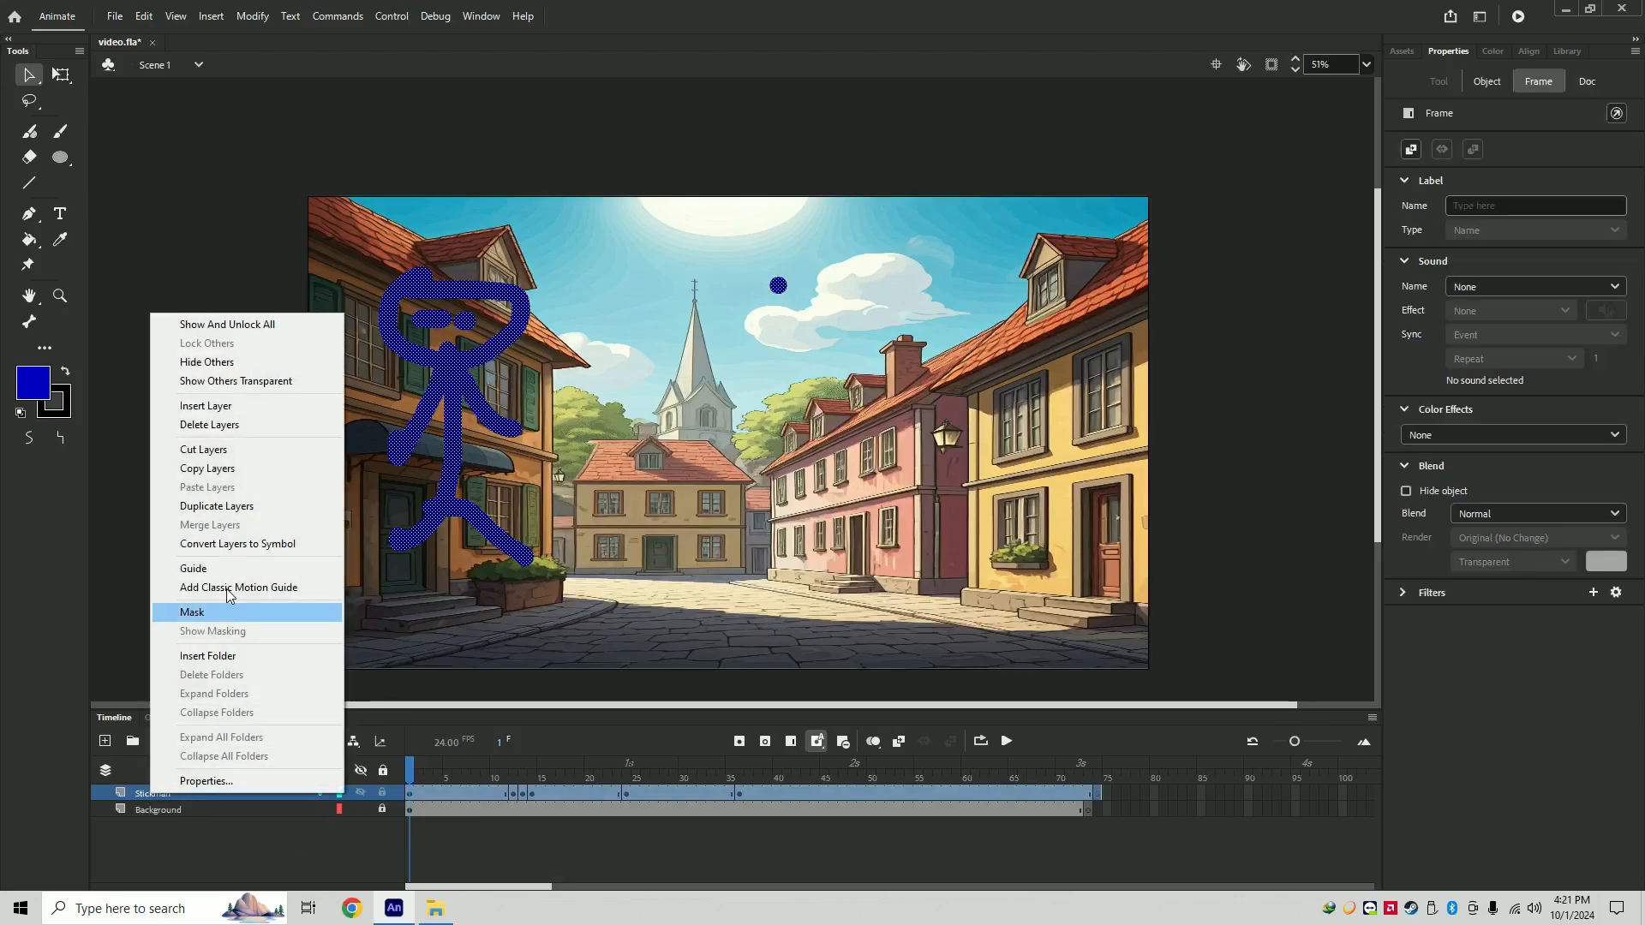
{"action": "left_click", "coordinate": [206, 426]}
{"action": "right_click", "coordinate": [175, 792]}
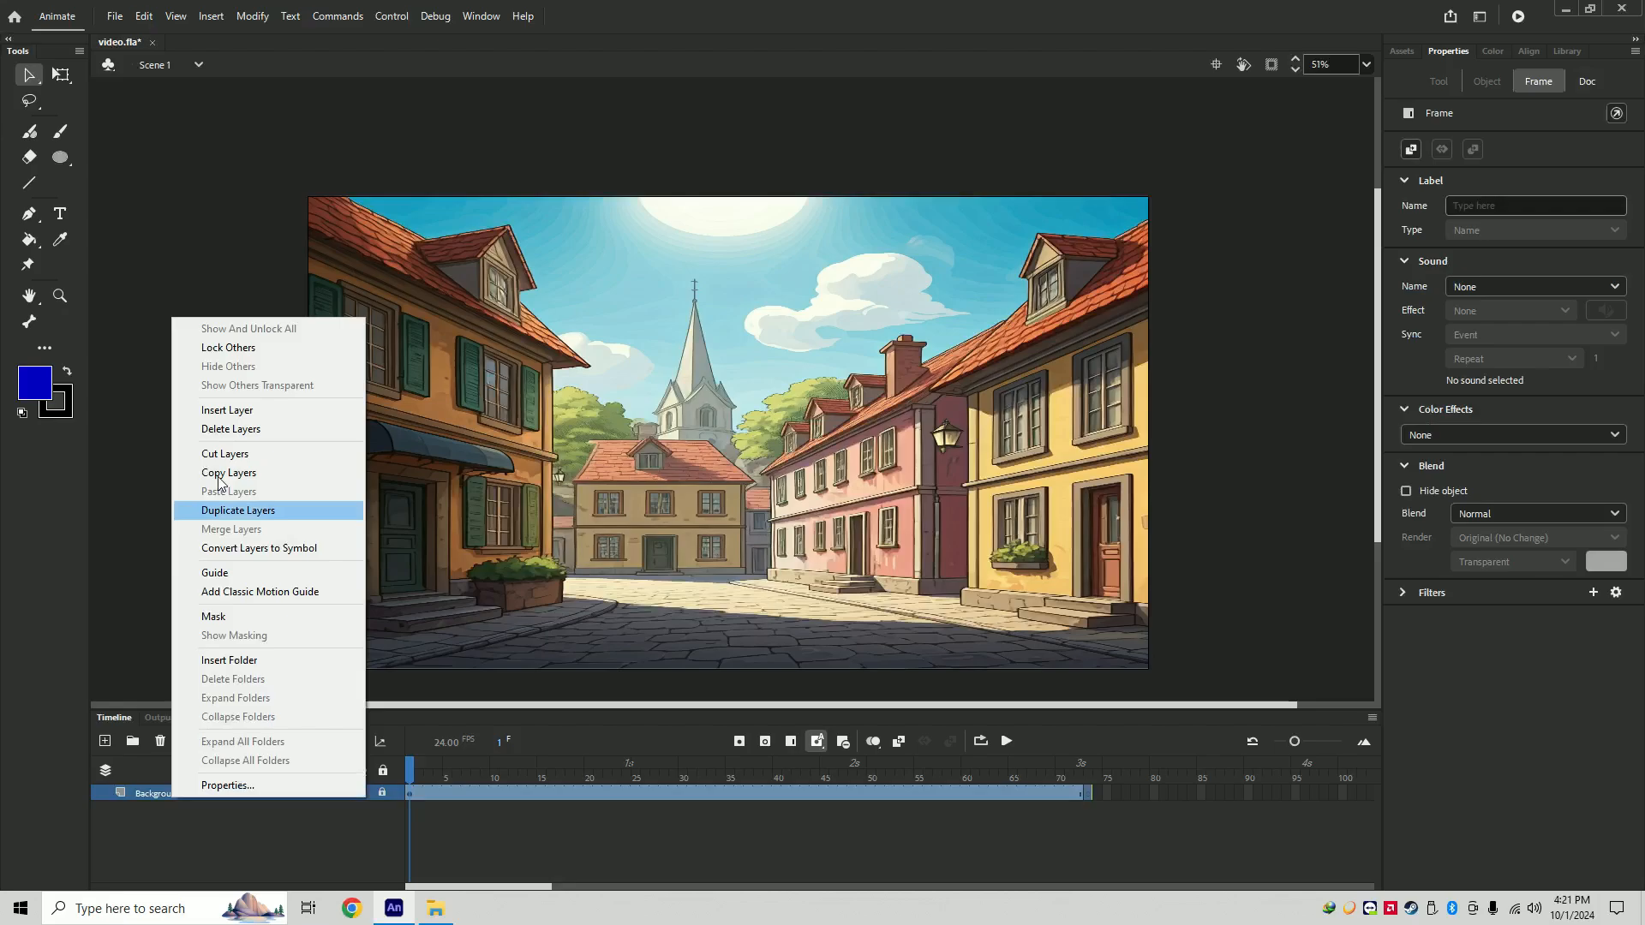
{"action": "left_click", "coordinate": [222, 431]}
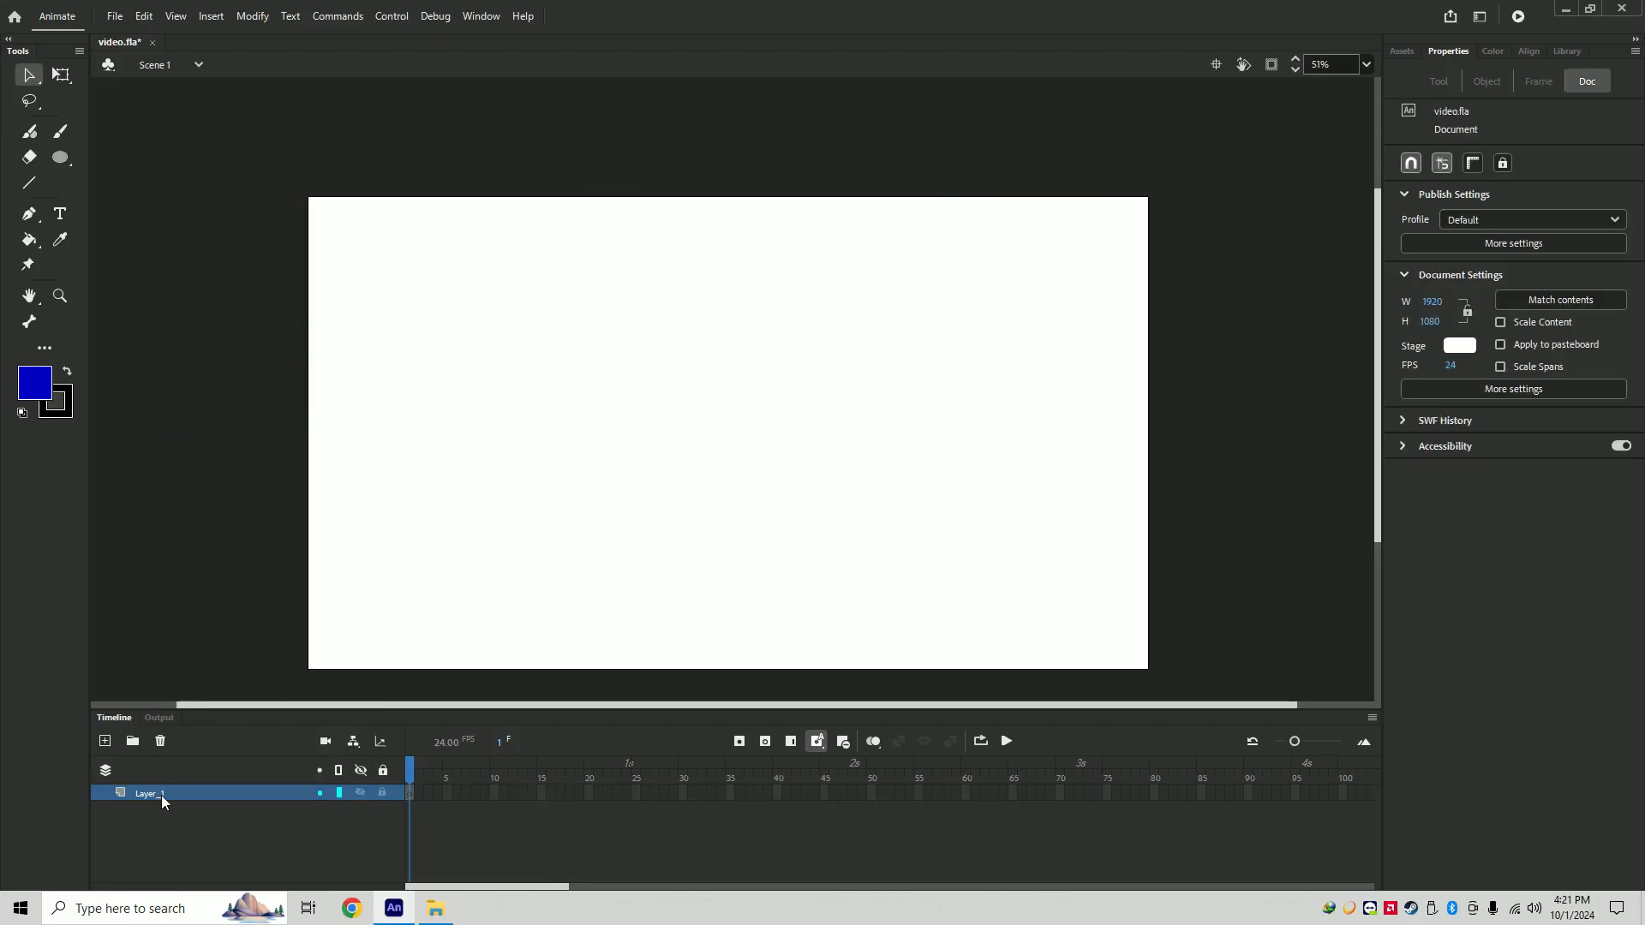
- Rename the remaining layer as Ball
{"action": "double_click", "coordinate": [161, 793]}
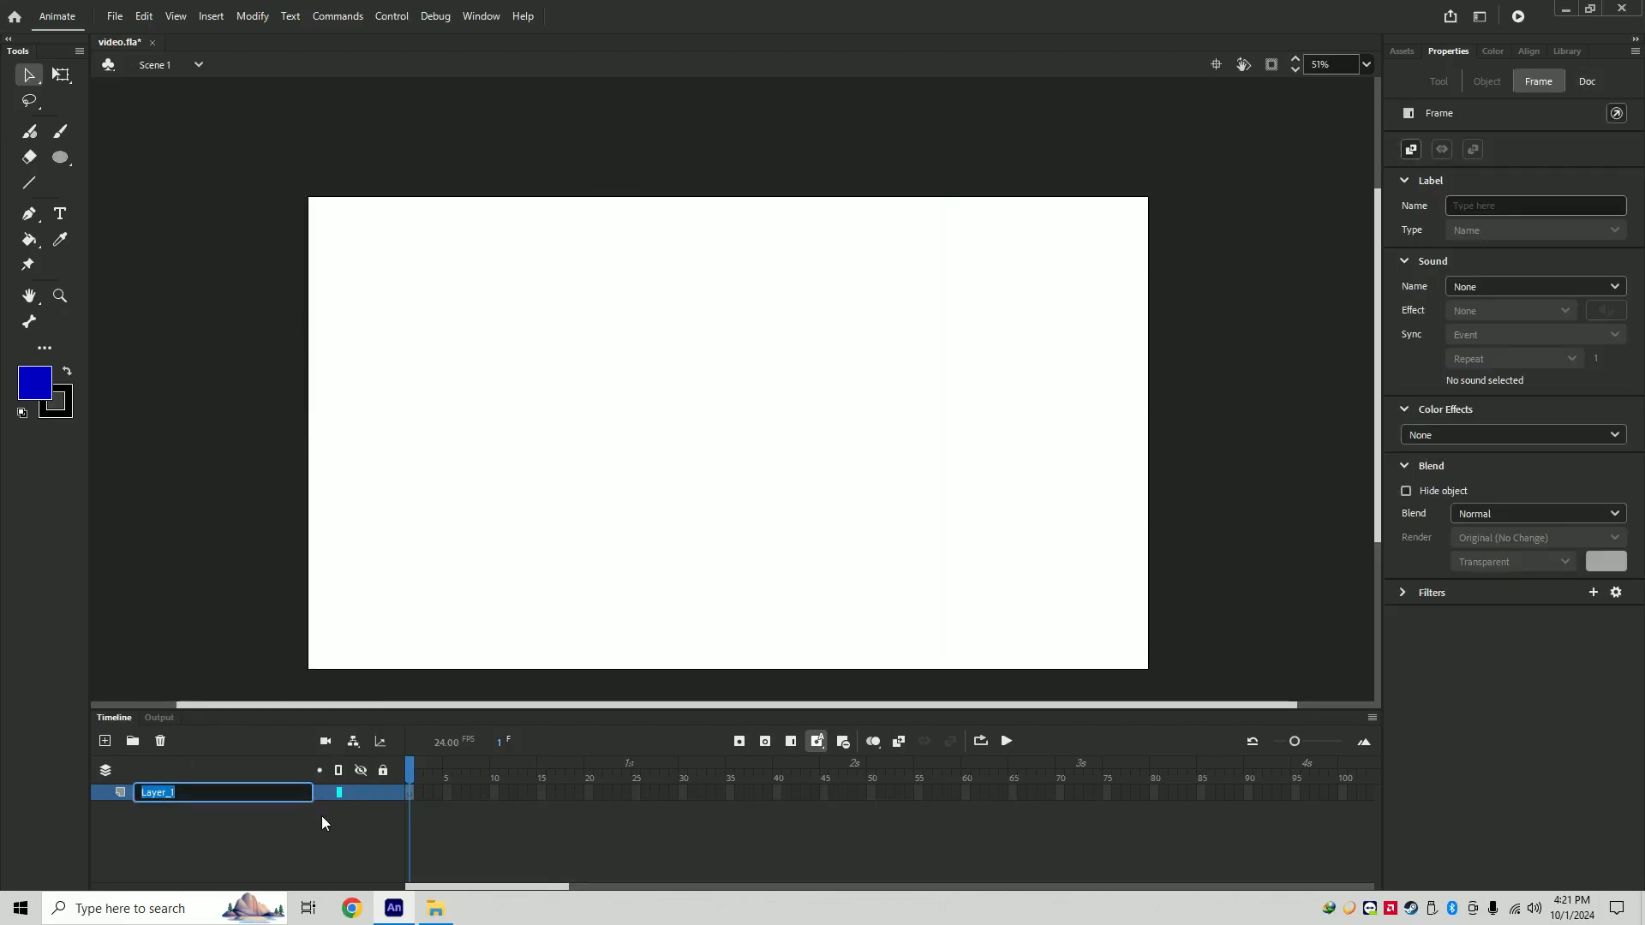
{"action": "type", "text": "Ball"}
{"action": "key", "text": "Return"}
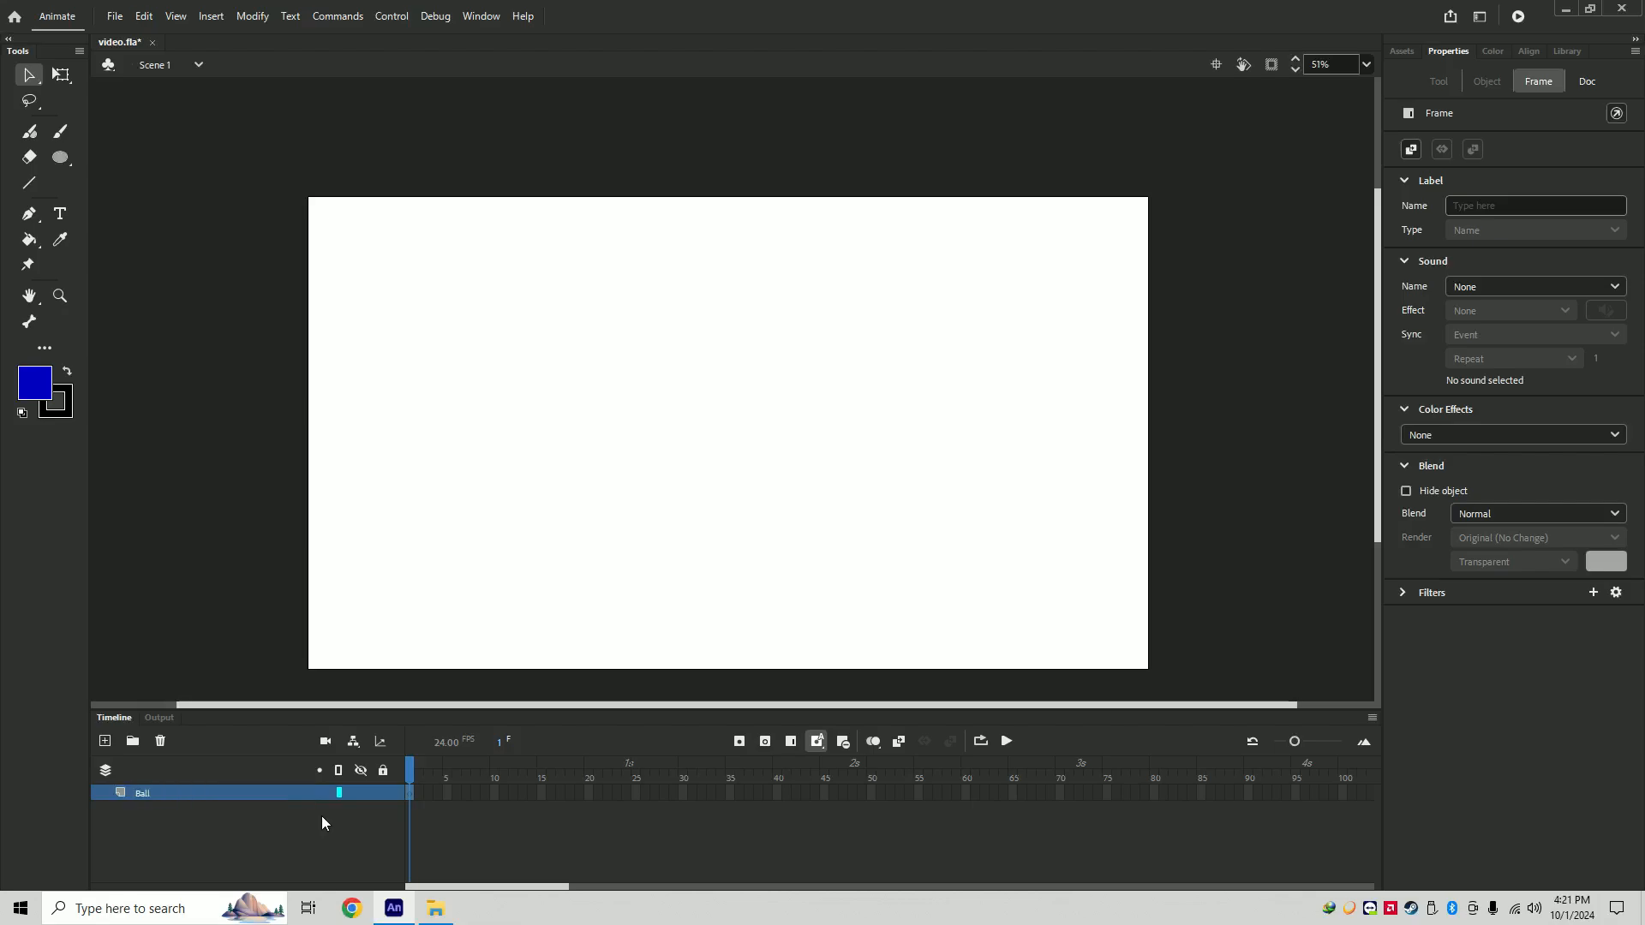
- Add a new layer named Background and place it below the Ball layer
{"action": "left_click", "coordinate": [104, 740]}
{"action": "double_click", "coordinate": [157, 792]}
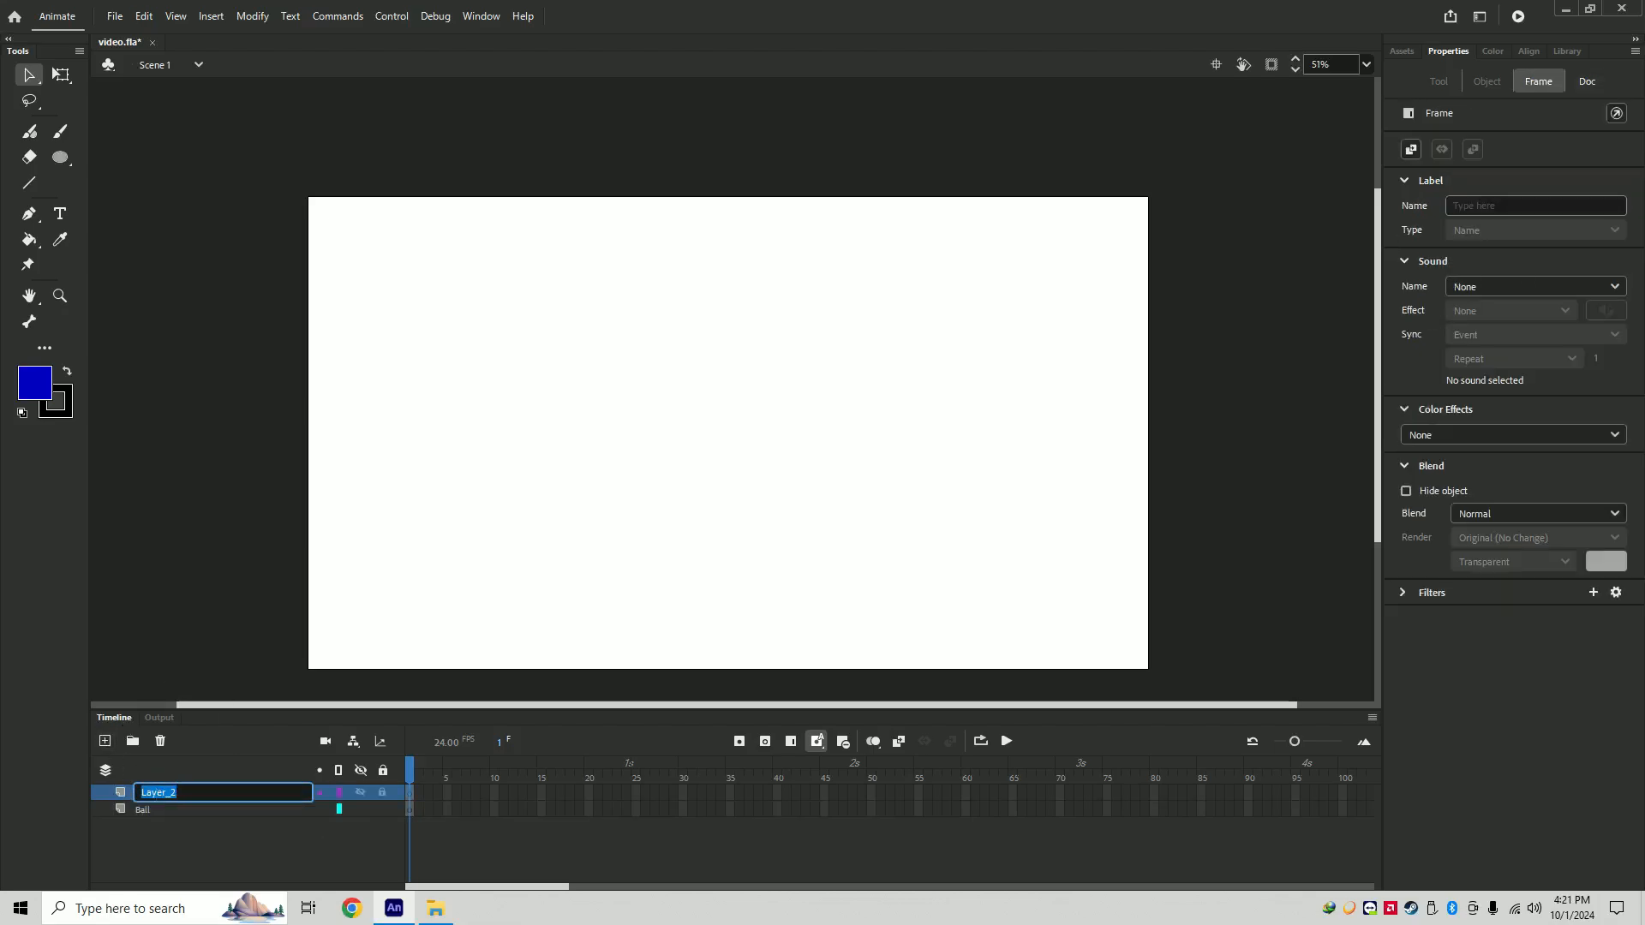
{"action": "type", "text": "Background"}
{"action": "key", "text": "Return"}
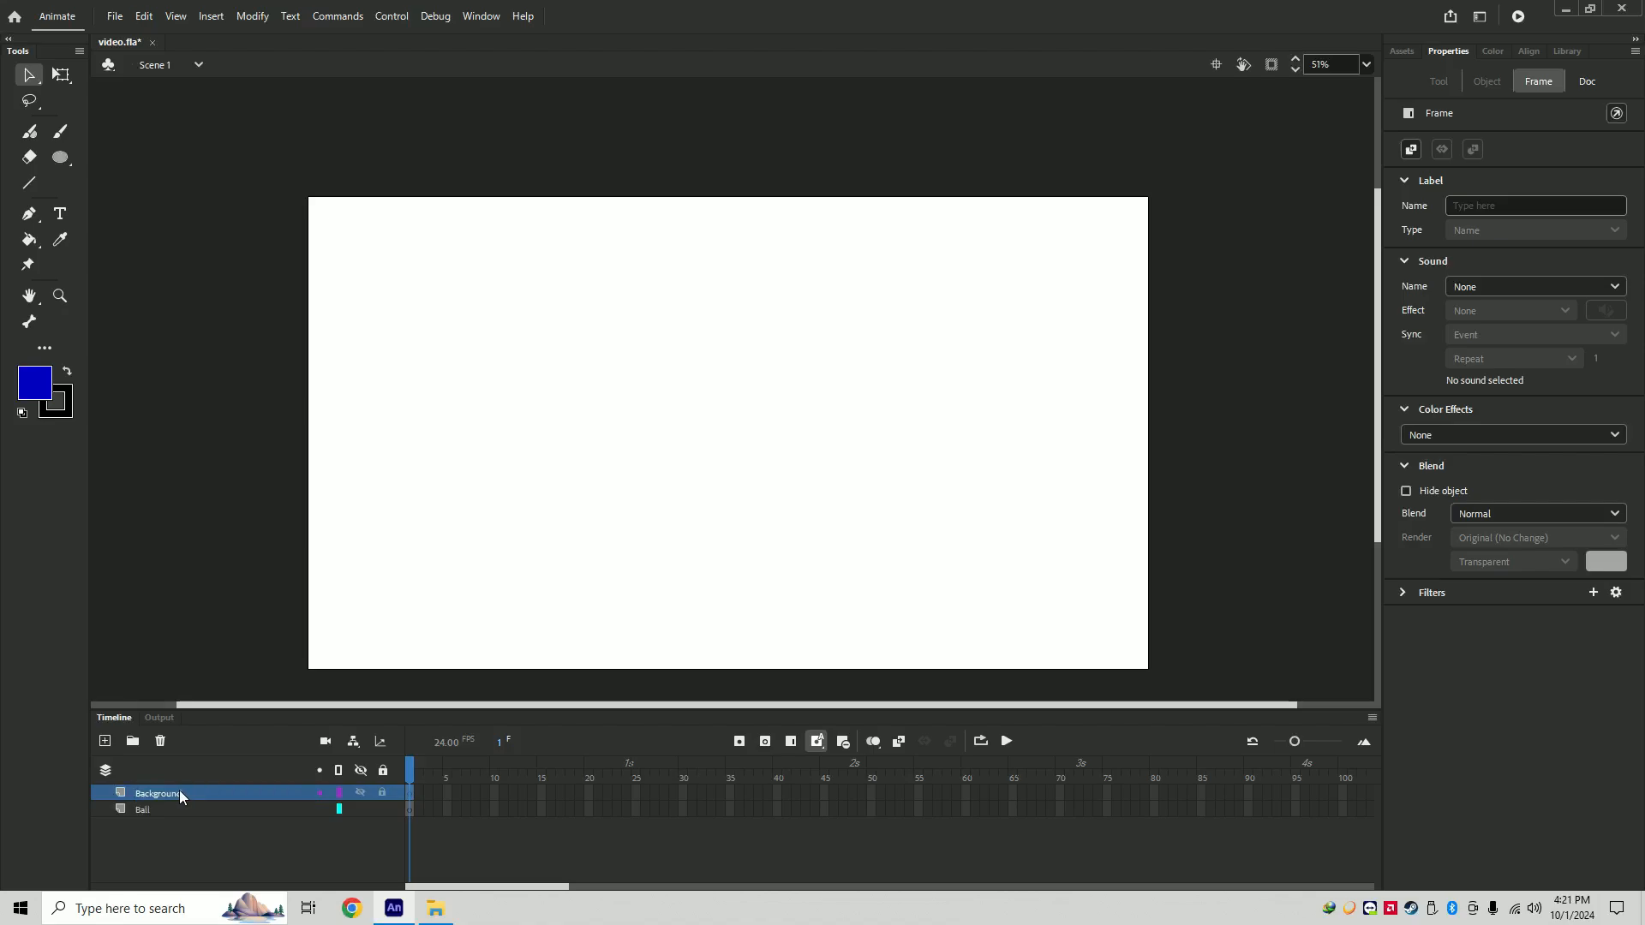
{"action": "left_click_drag", "start_coordinate": [178, 791], "coordinate": [180, 814]}
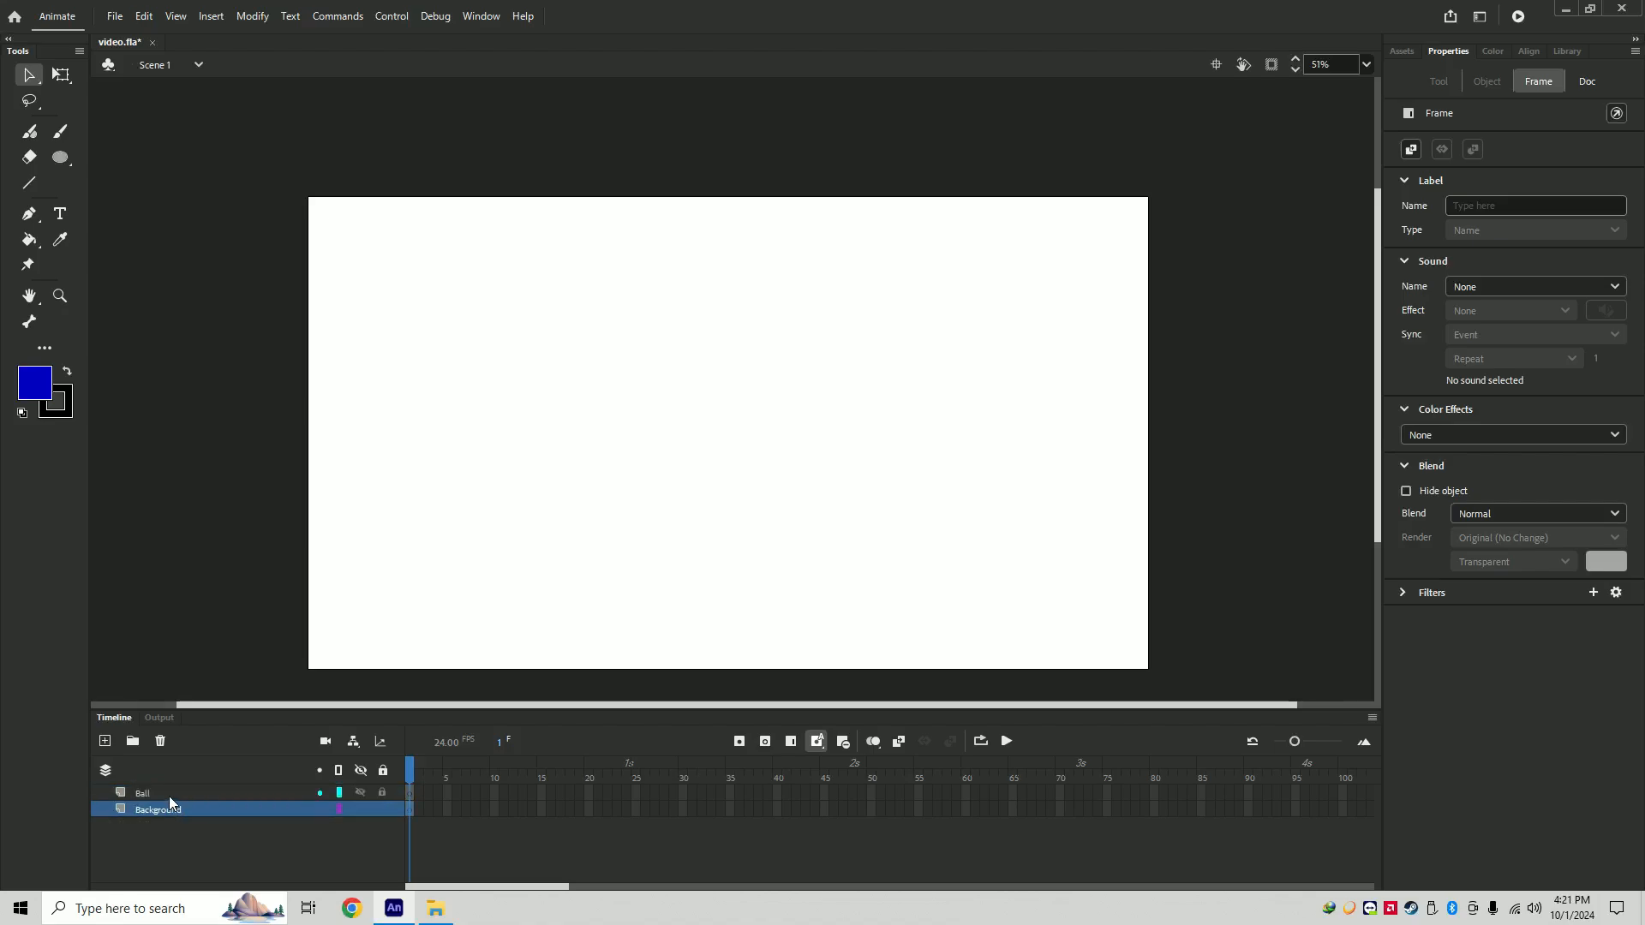
- Draw a blue circle about 129 px wide with a black stroke on the Ball layer in the stage's upper-left corner
{"action": "left_click", "coordinate": [168, 795]}
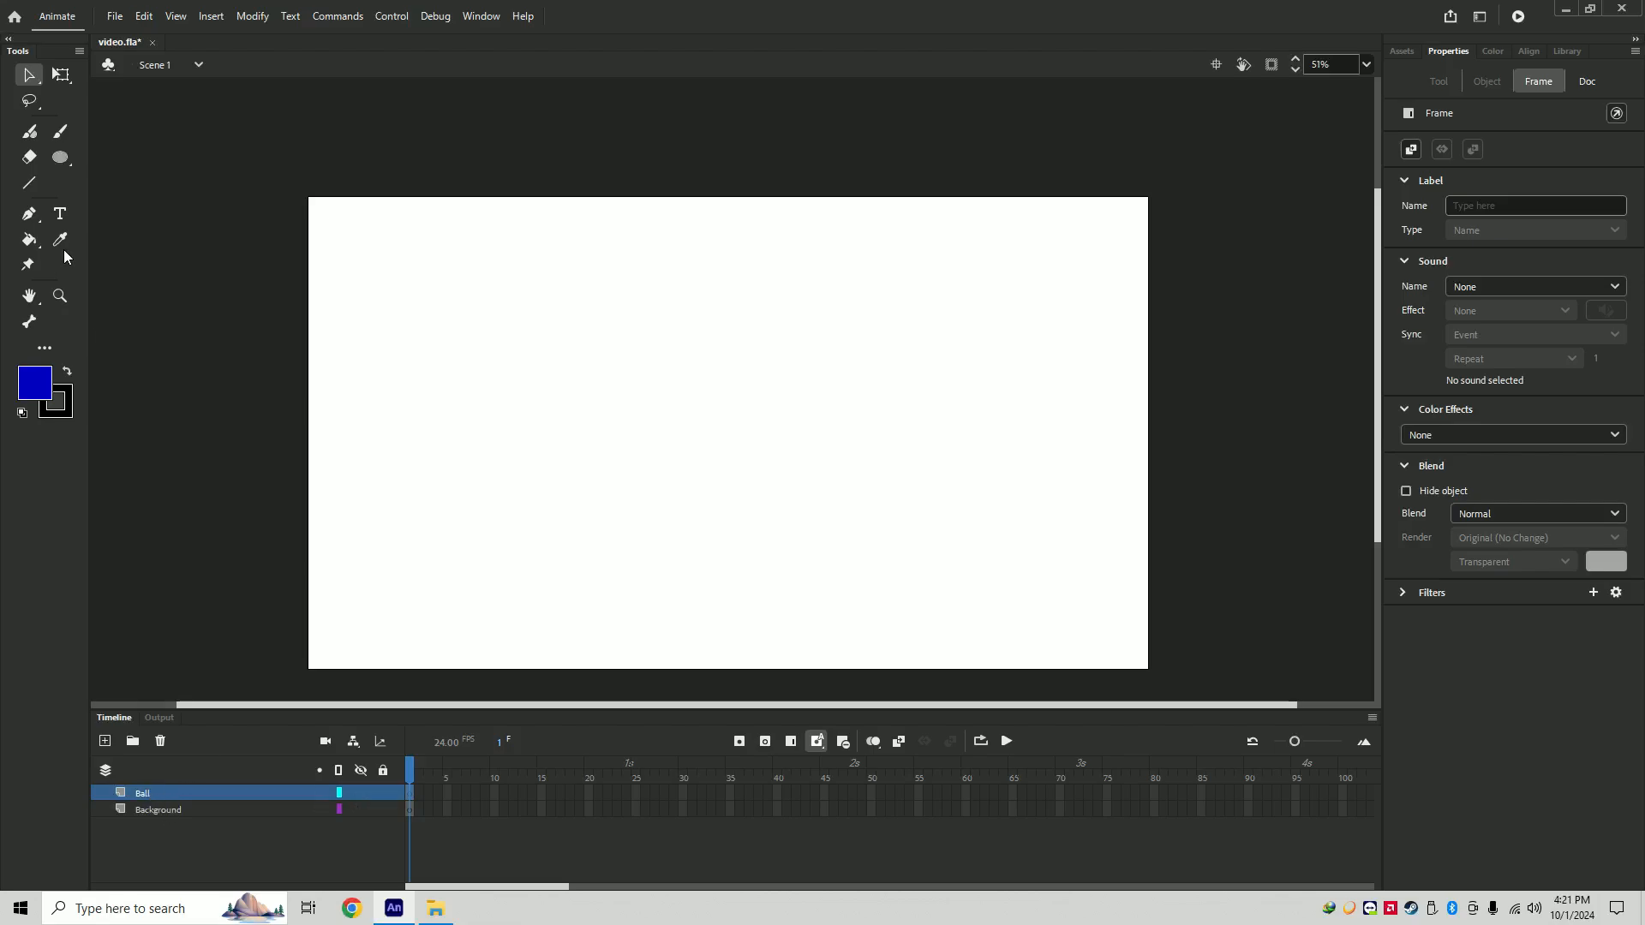
{"action": "right_click", "coordinate": [60, 159]}
{"action": "left_click", "coordinate": [58, 158]}
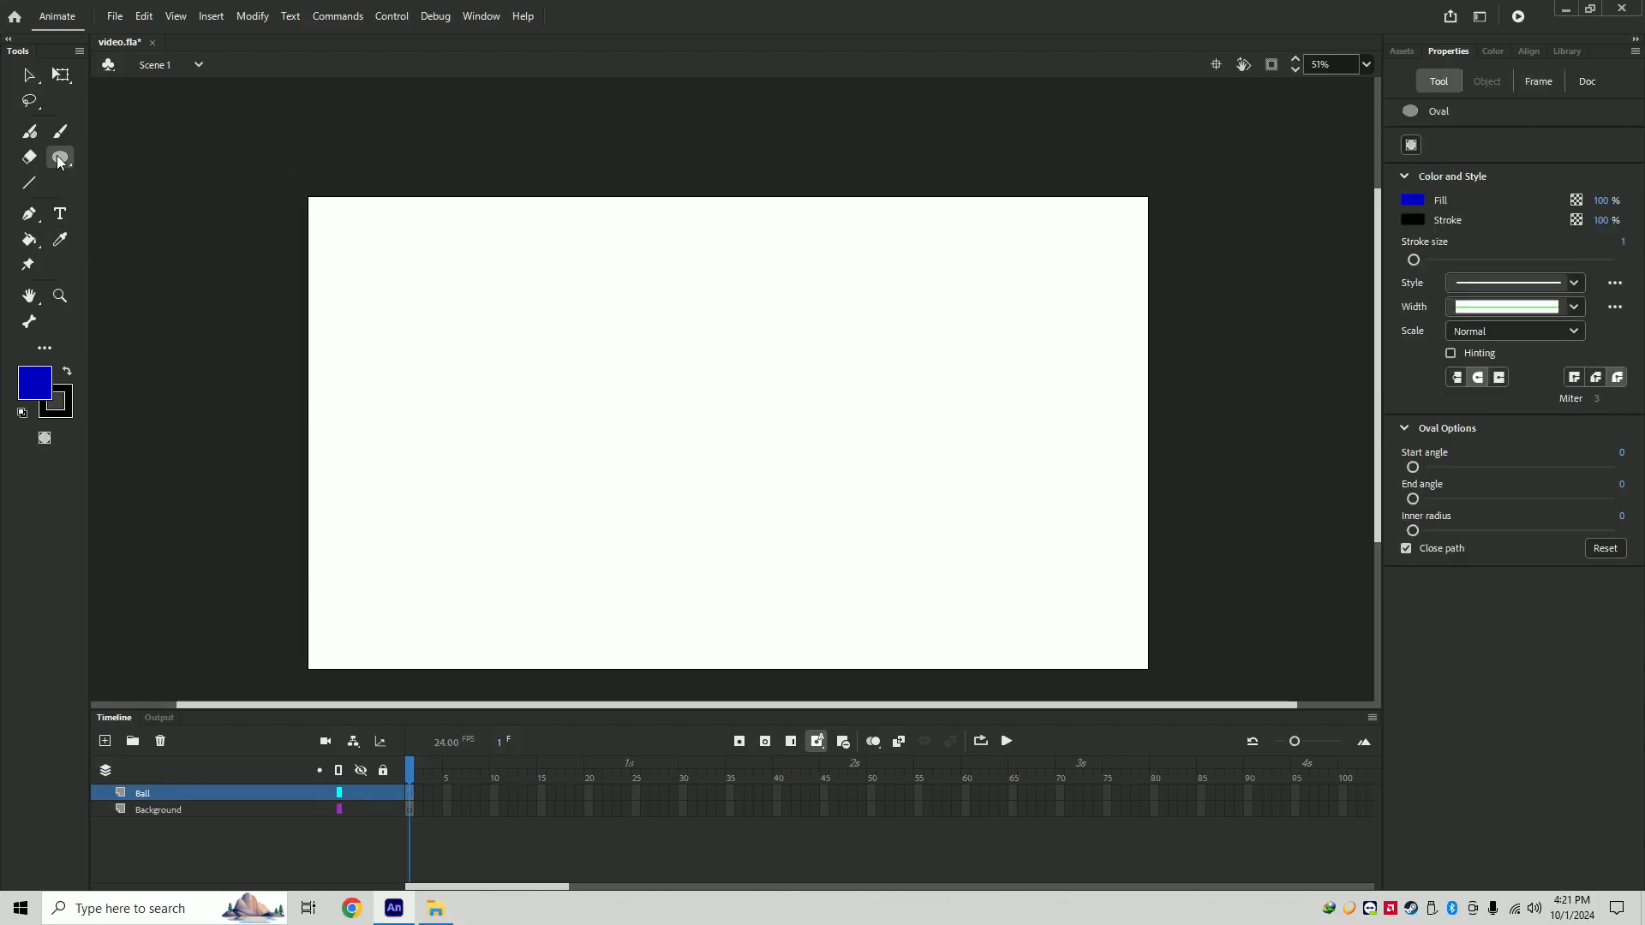
{"action": "right_click", "coordinate": [59, 158]}
{"action": "left_click", "coordinate": [109, 203]}
{"action": "left_click_drag", "start_coordinate": [322, 203], "coordinate": [379, 261]}
{"action": "left_click", "coordinate": [29, 76]}
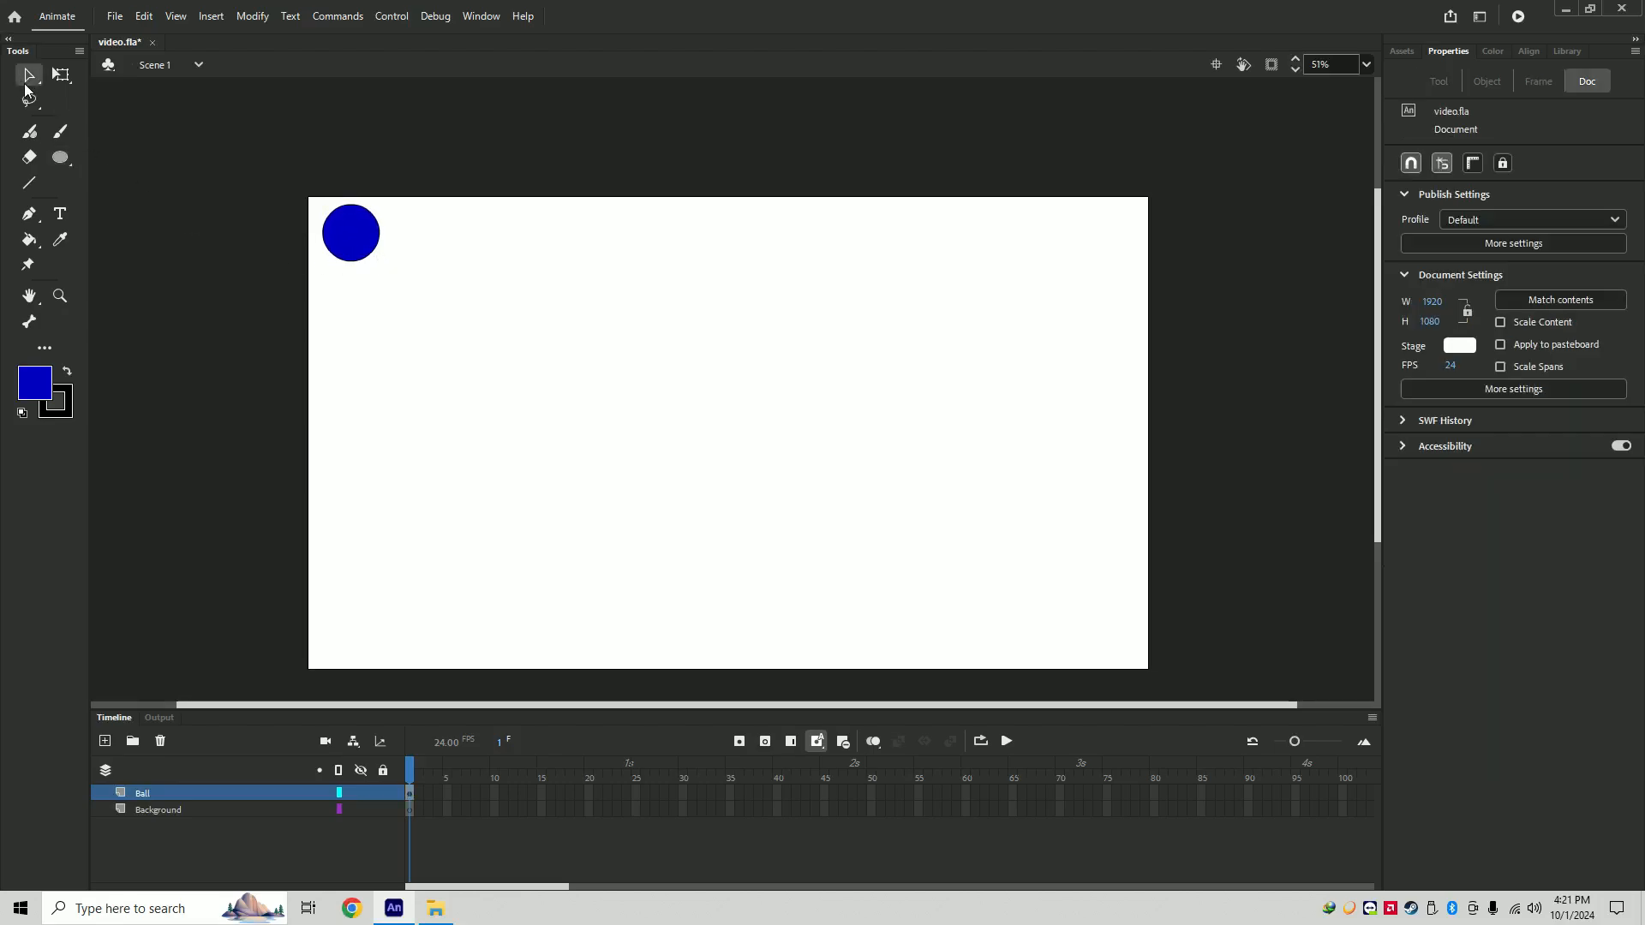
- Insert a keyframe at frame 2 of the Ball layer and move the ball slightly down to about Y 59
{"action": "right_click", "coordinate": [418, 795]}
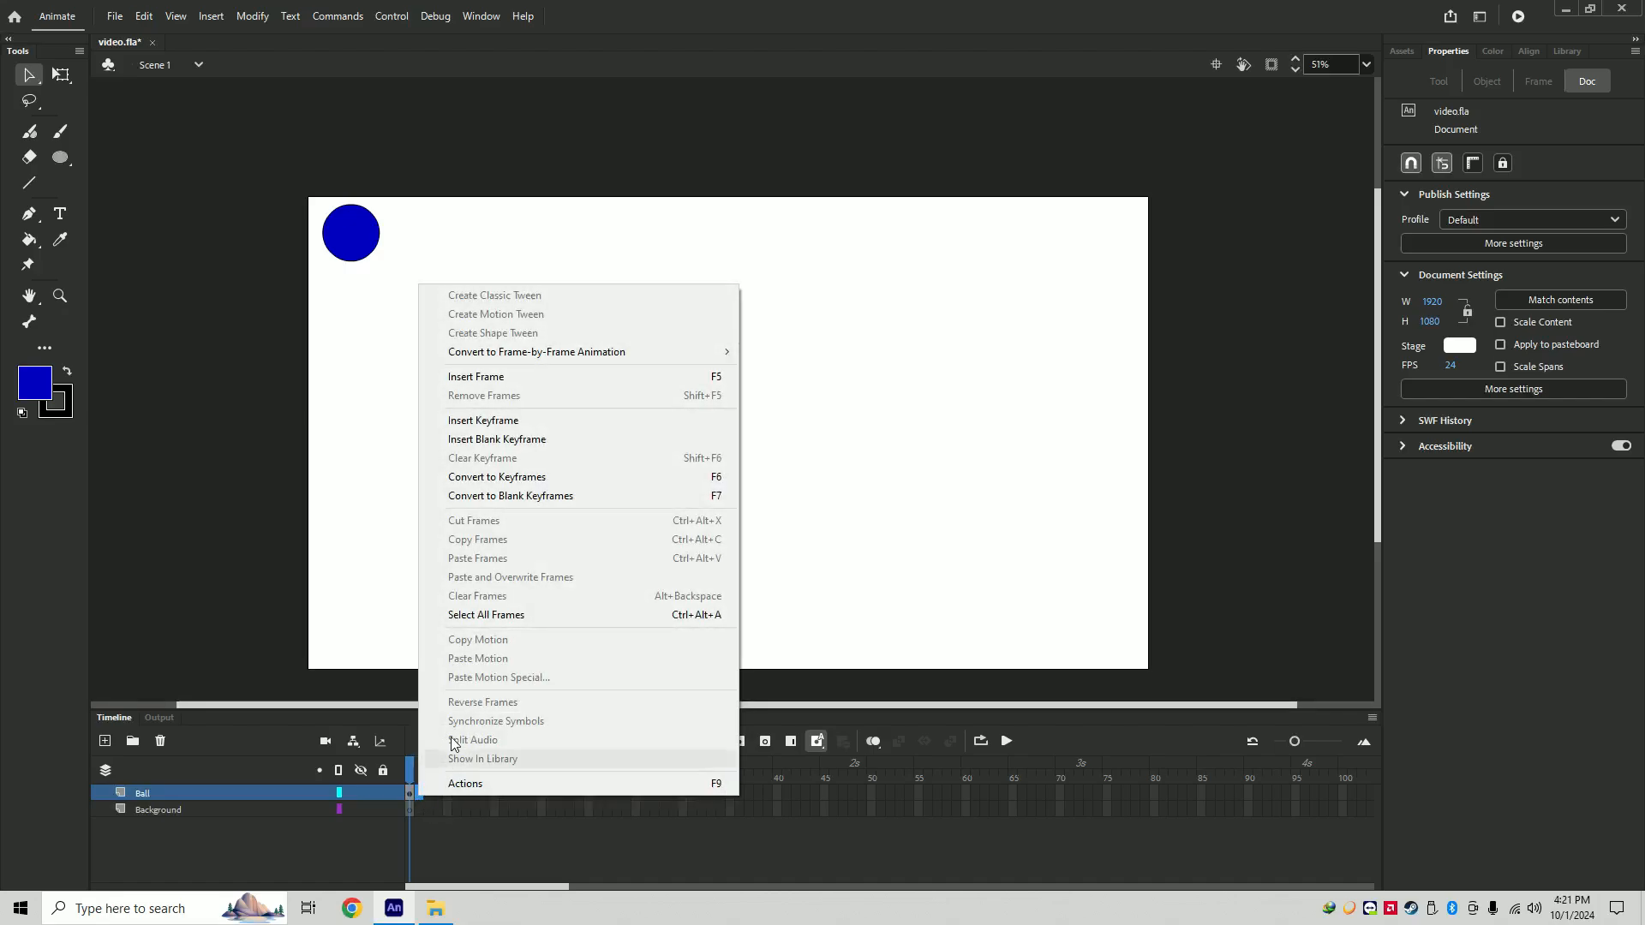
{"action": "left_click", "coordinate": [490, 421]}
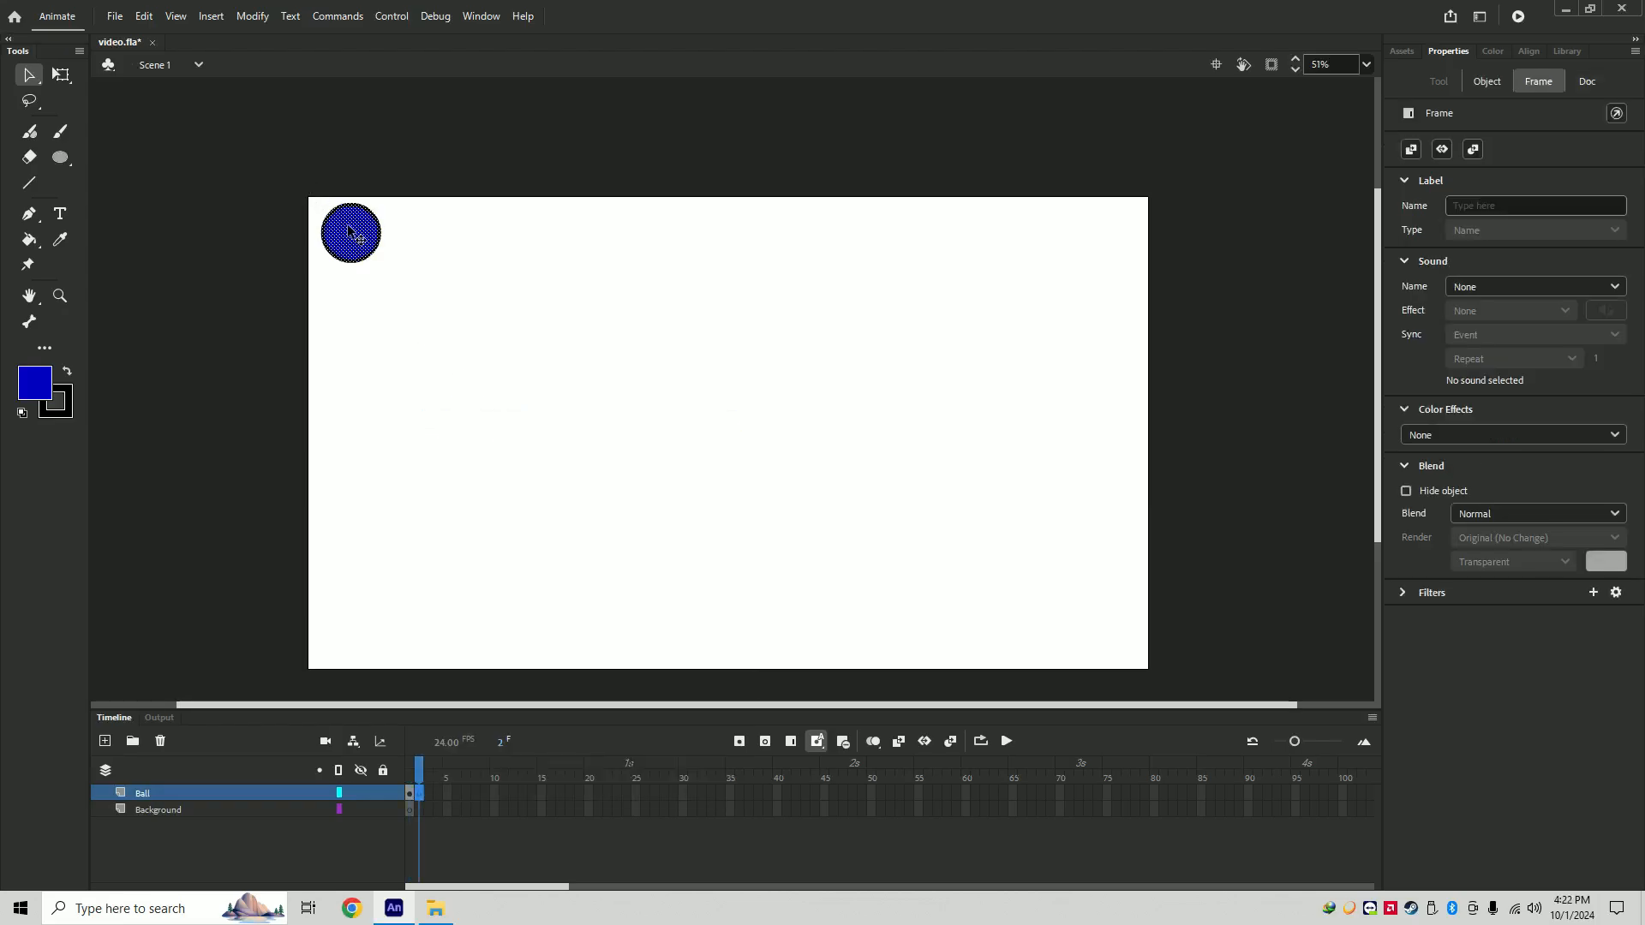
{"action": "left_click_drag", "start_coordinate": [354, 233], "coordinate": [354, 250]}
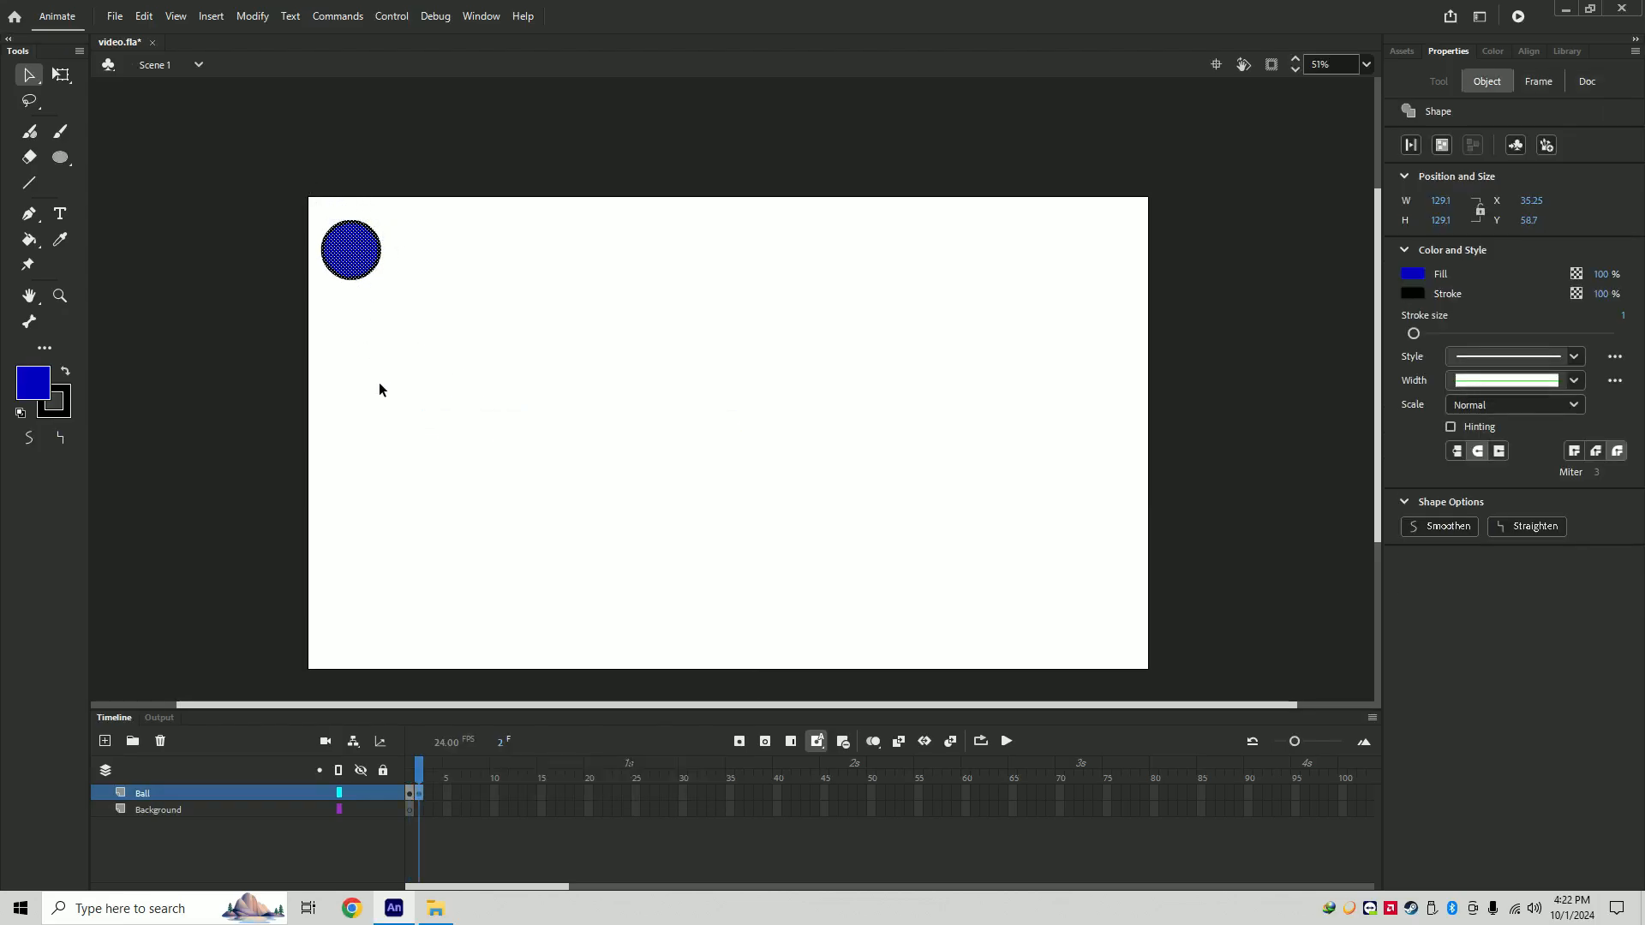
- Insert a keyframe at frame 3 of the Ball layer and move the ball a little further down
{"action": "right_click", "coordinate": [429, 793]}
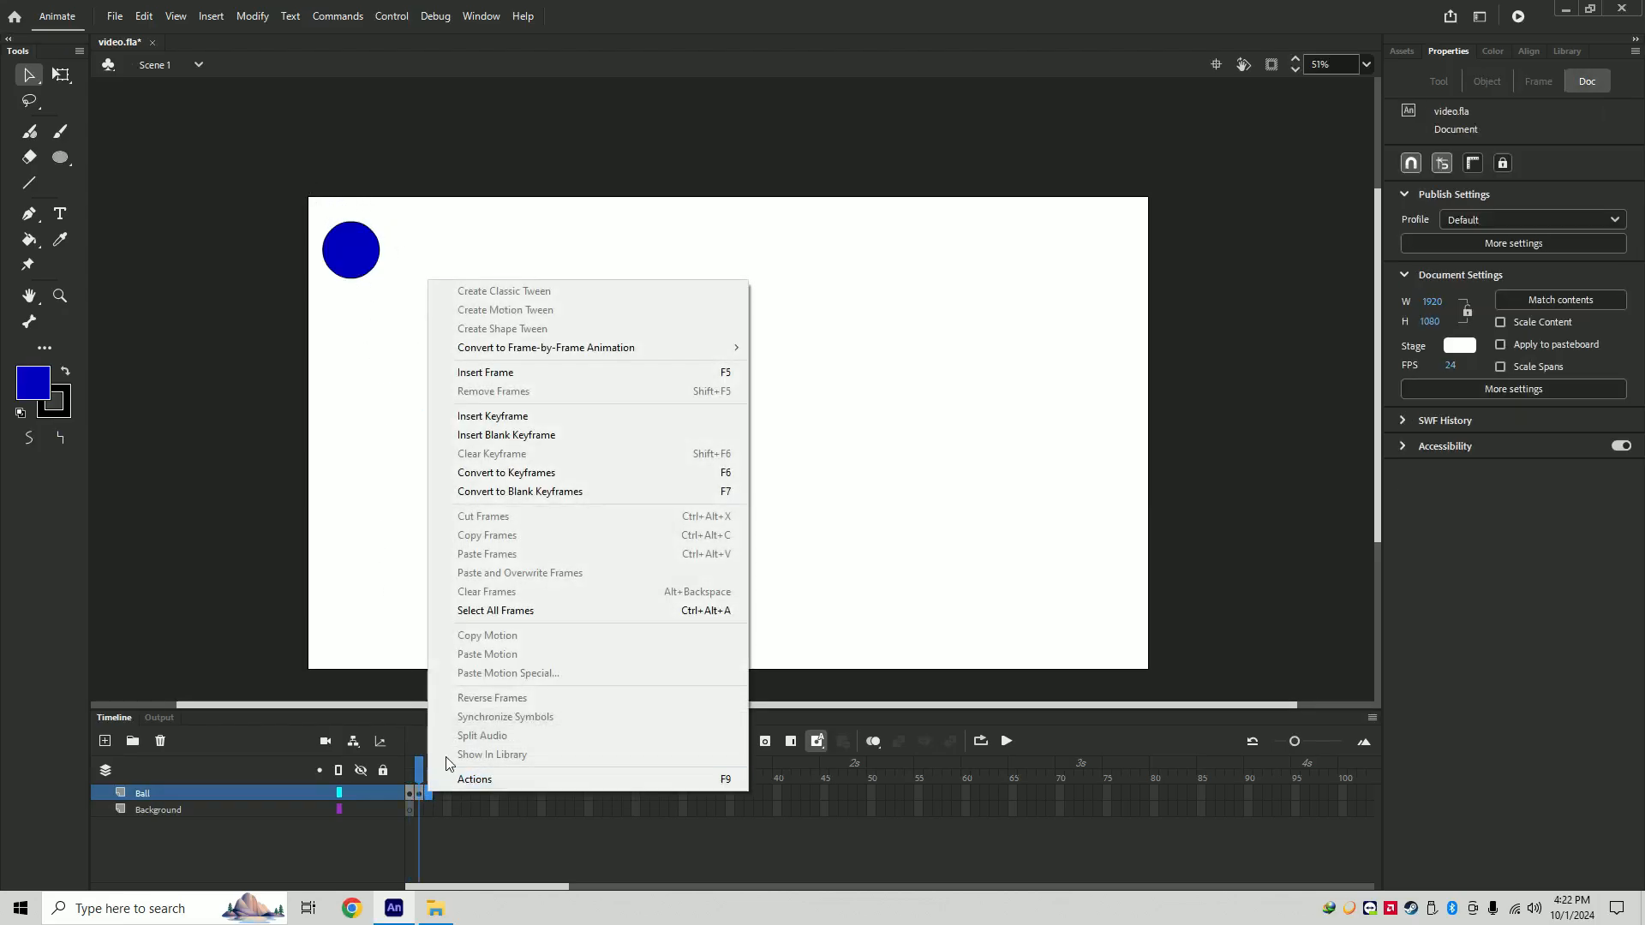
{"action": "left_click", "coordinate": [491, 417]}
{"action": "left_click", "coordinate": [356, 276]}
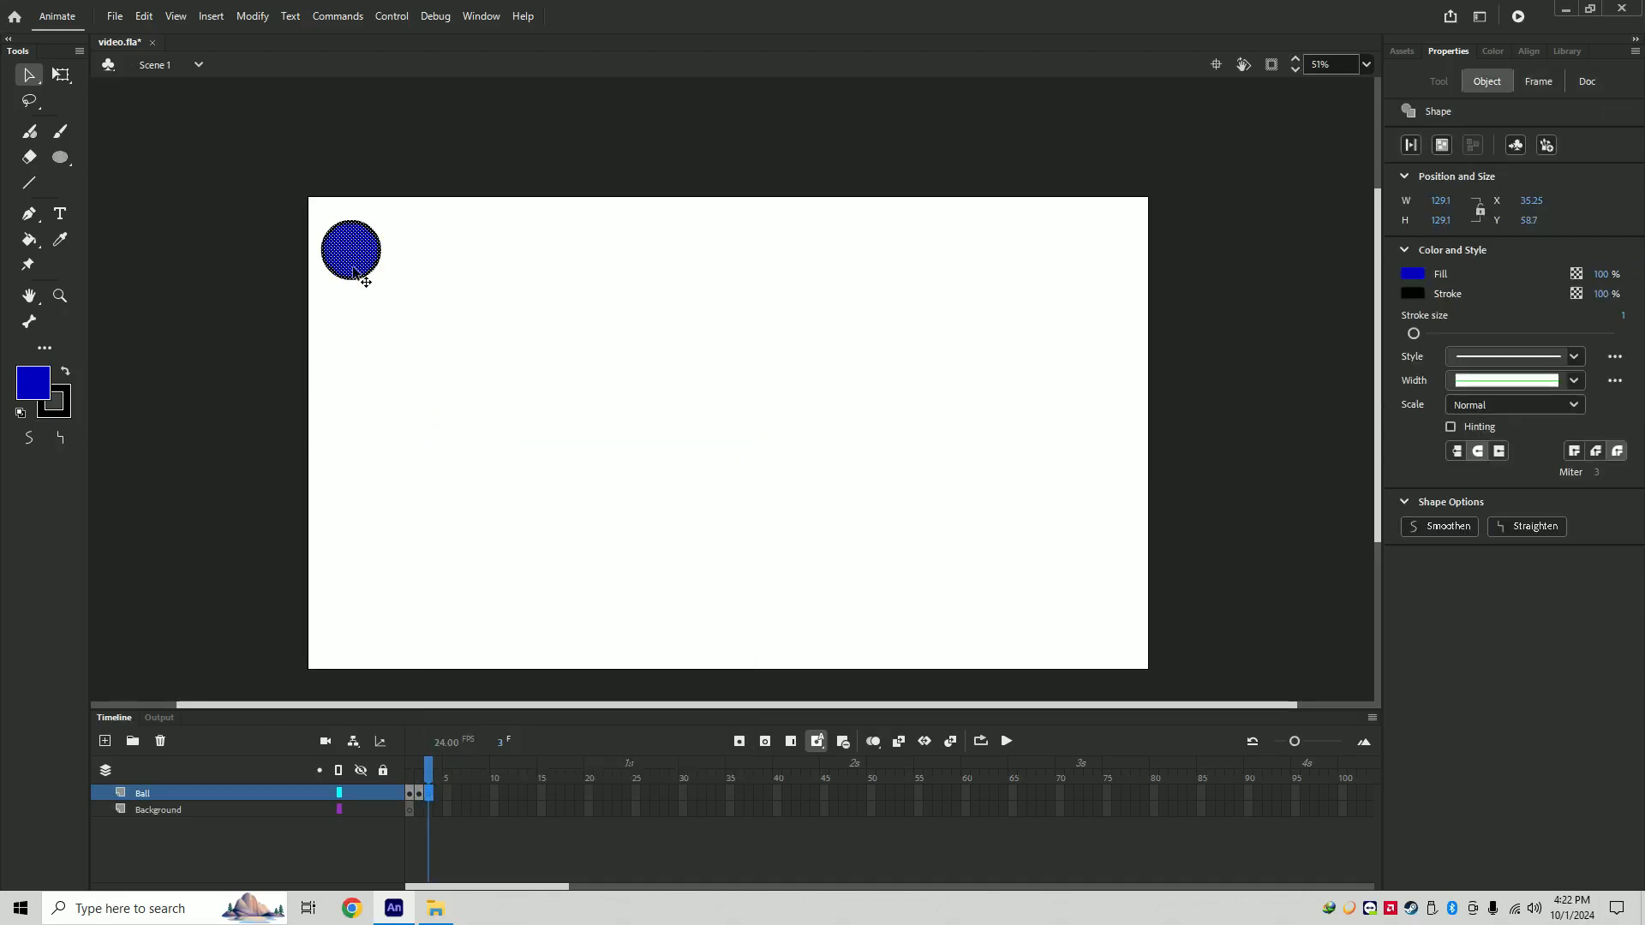
{"action": "left_click_drag", "start_coordinate": [356, 276], "coordinate": [359, 289]}
- Play the three-frame ball animation from frame 1 and return the playhead to the start
{"action": "left_click", "coordinate": [411, 764]}
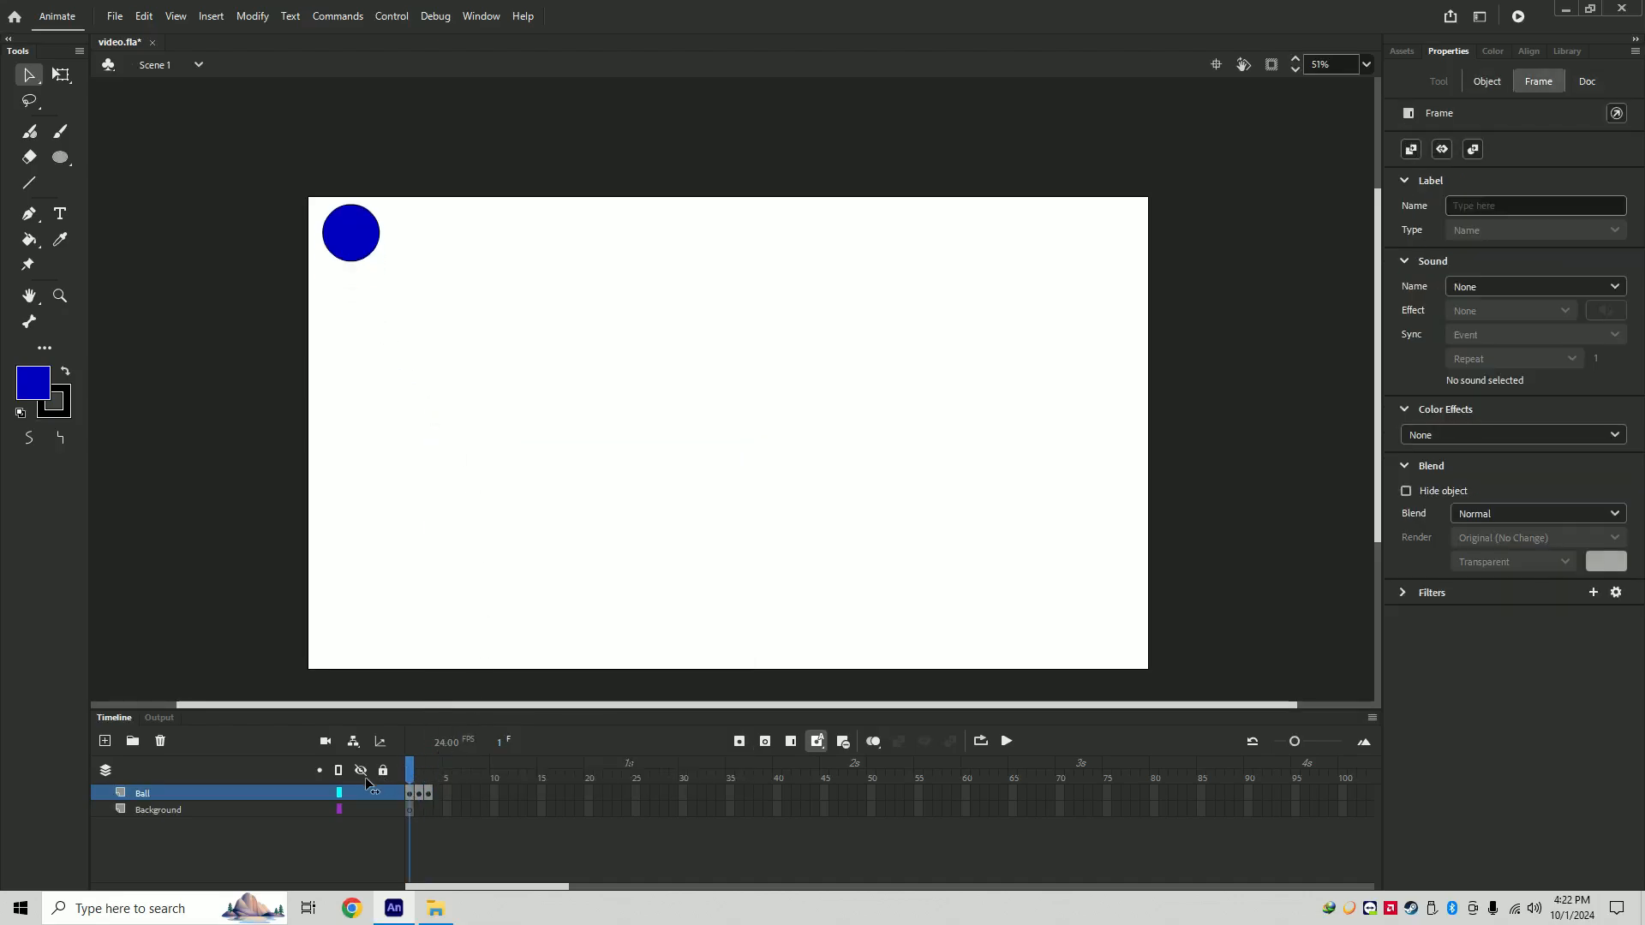
{"action": "left_click", "coordinate": [1008, 747]}
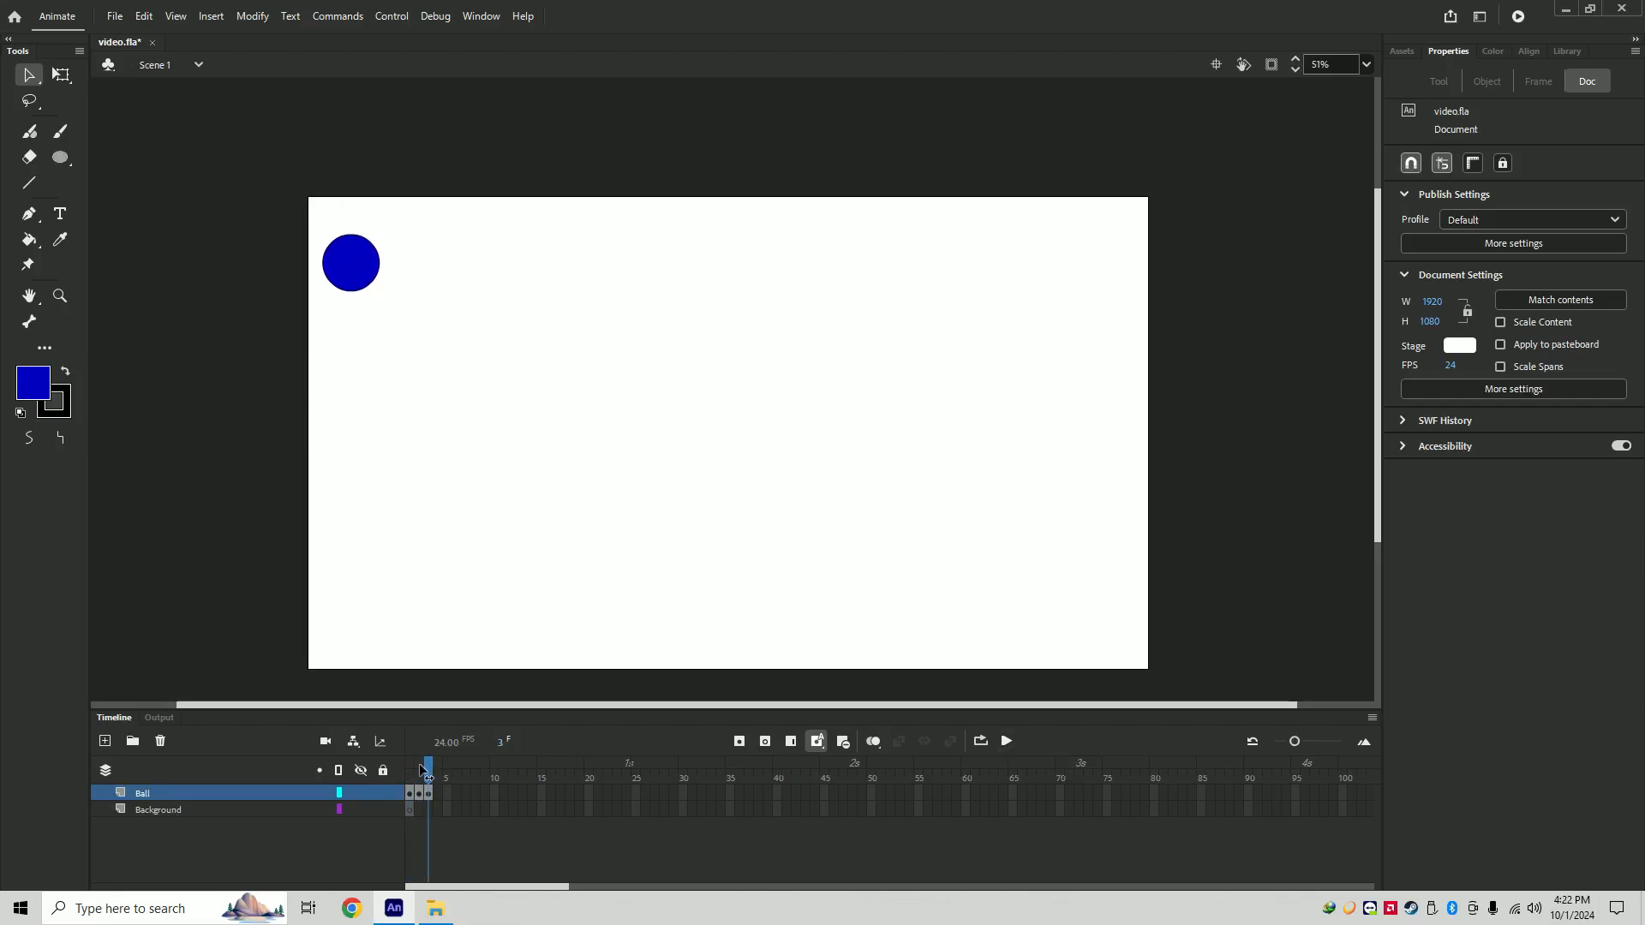
{"action": "left_click_drag", "start_coordinate": [424, 770], "coordinate": [383, 777]}
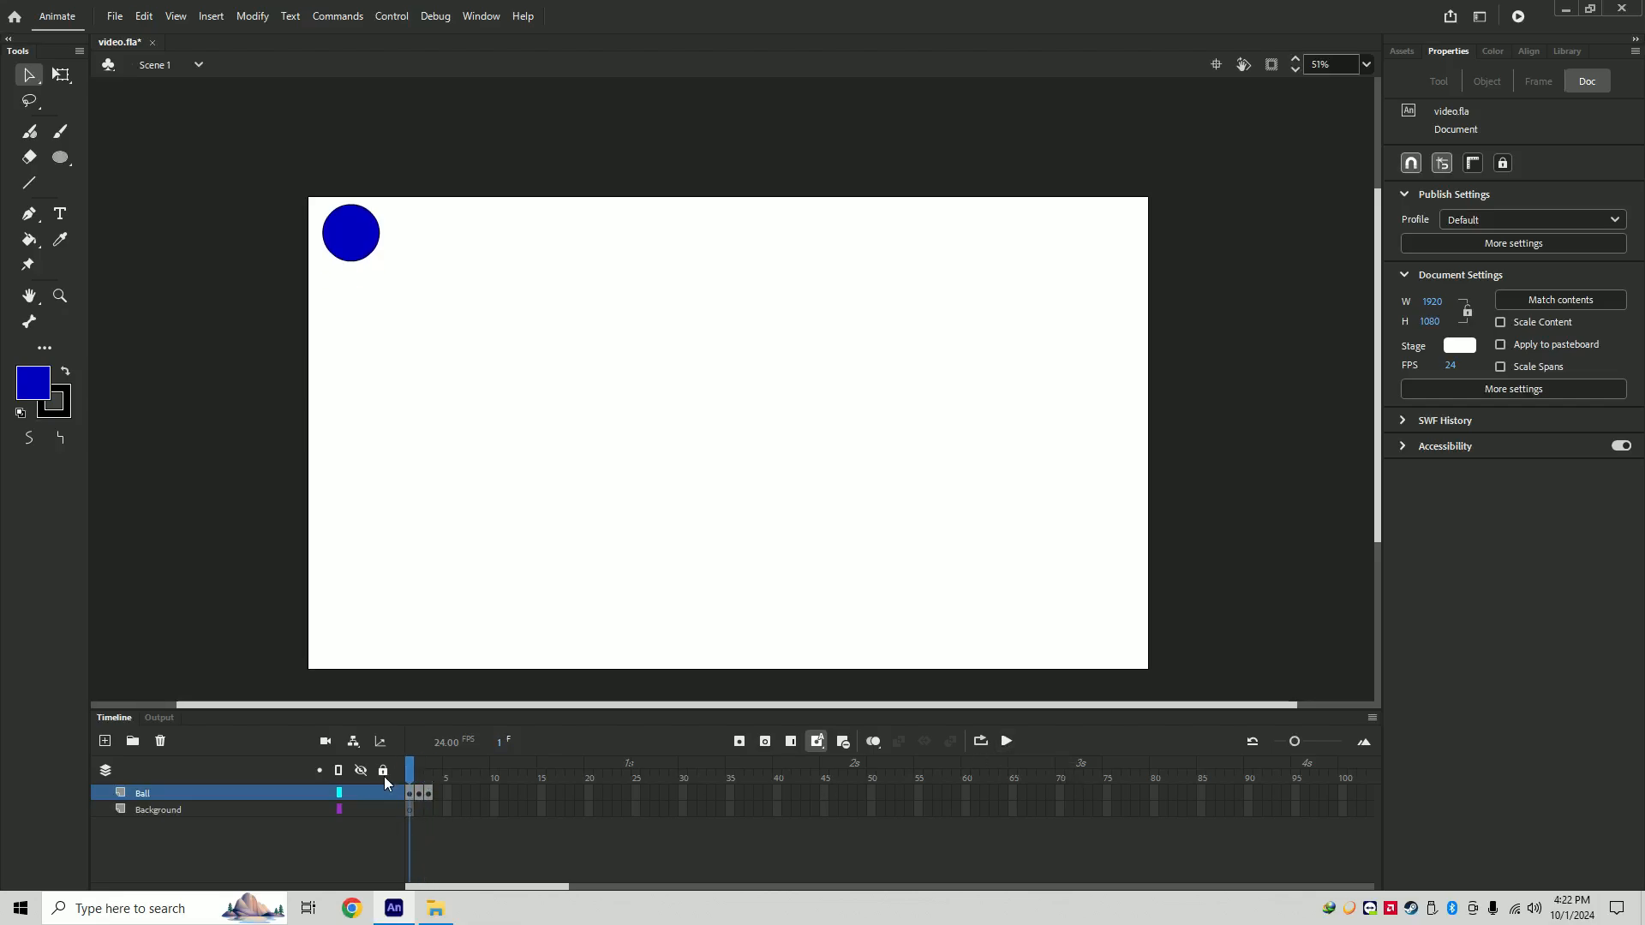
- Insert a keyframe at frame 47 of the Ball layer and move the ball across the stage to about X 1430, Y 129
{"action": "right_click", "coordinate": [846, 793]}
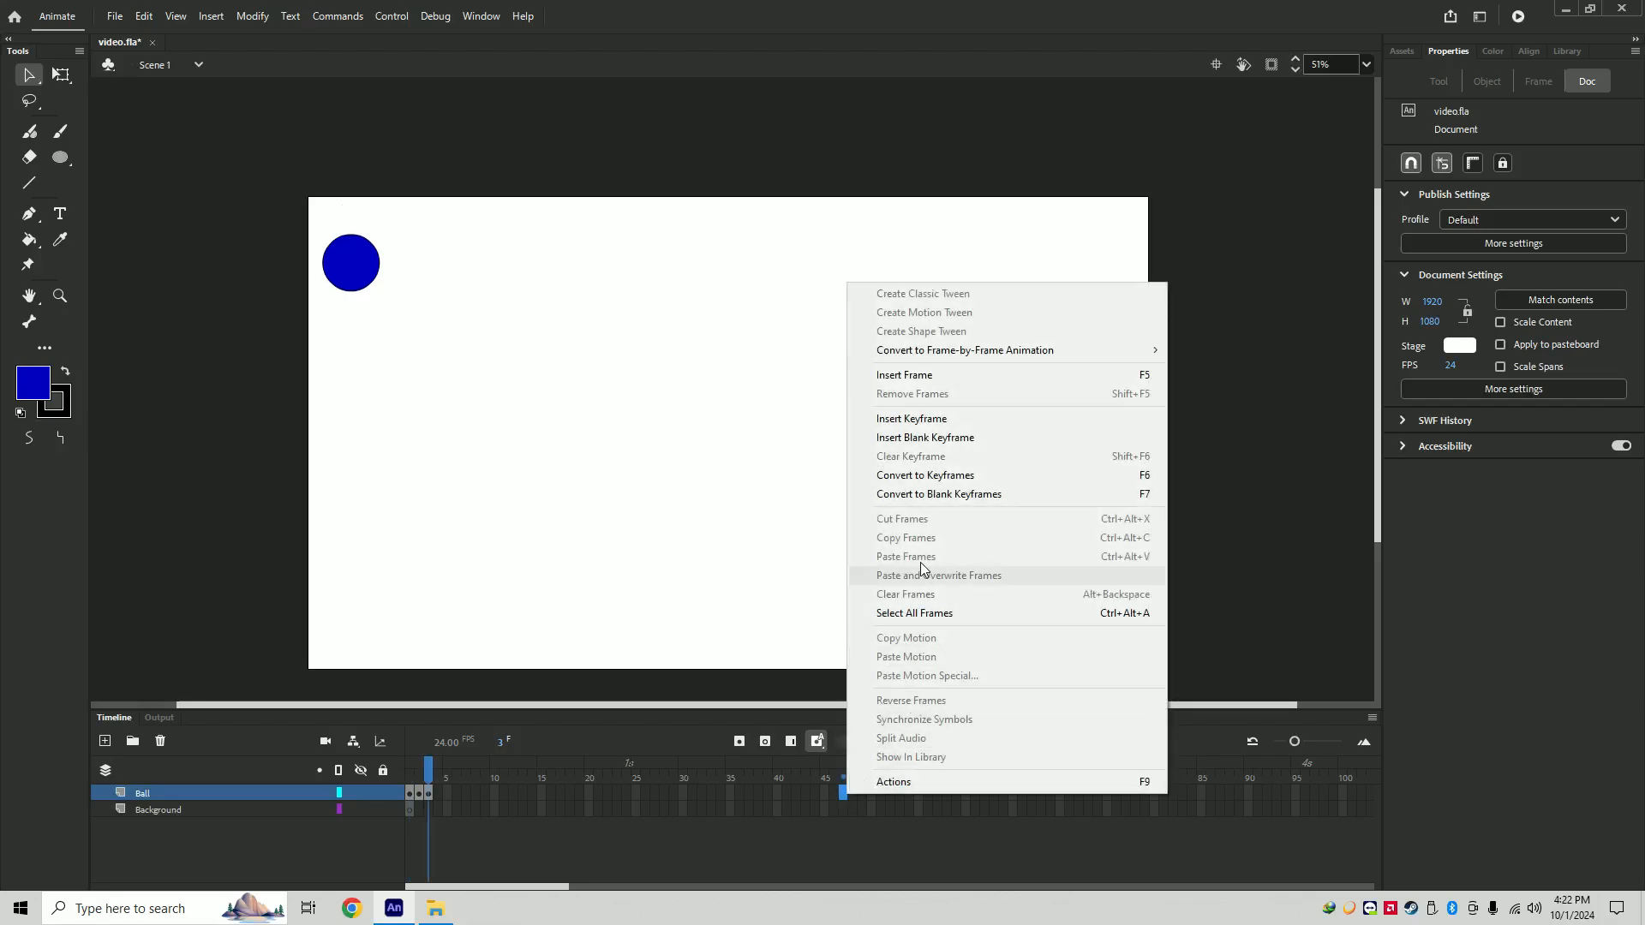
{"action": "left_click", "coordinate": [912, 418]}
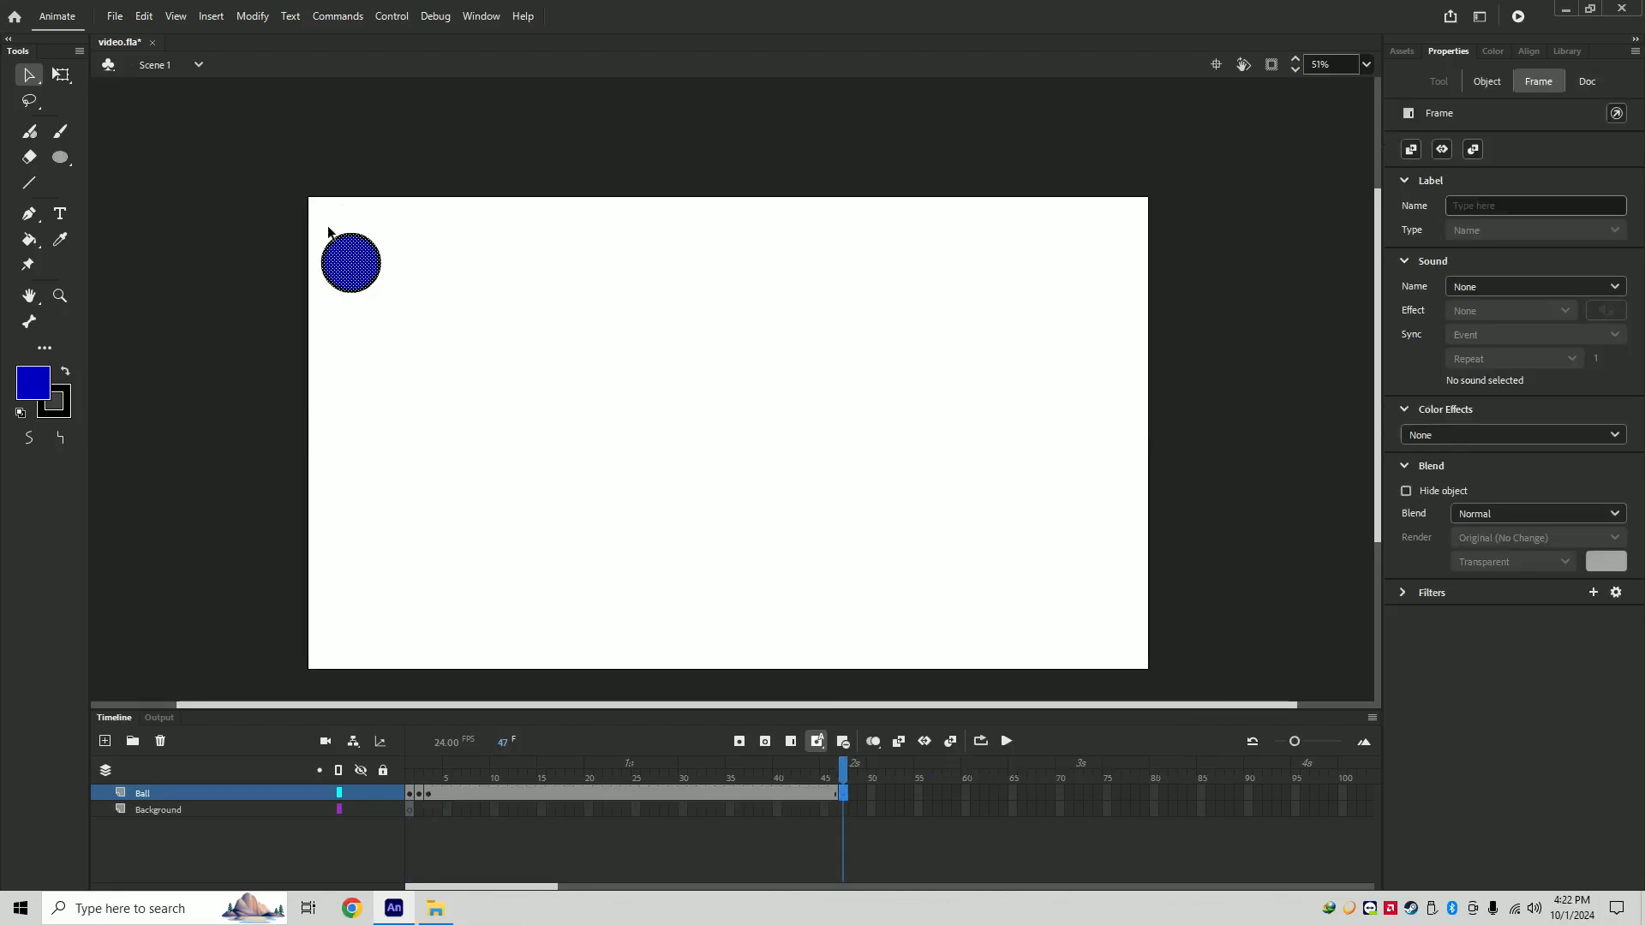
{"action": "left_click_drag", "start_coordinate": [350, 261], "coordinate": [961, 278]}
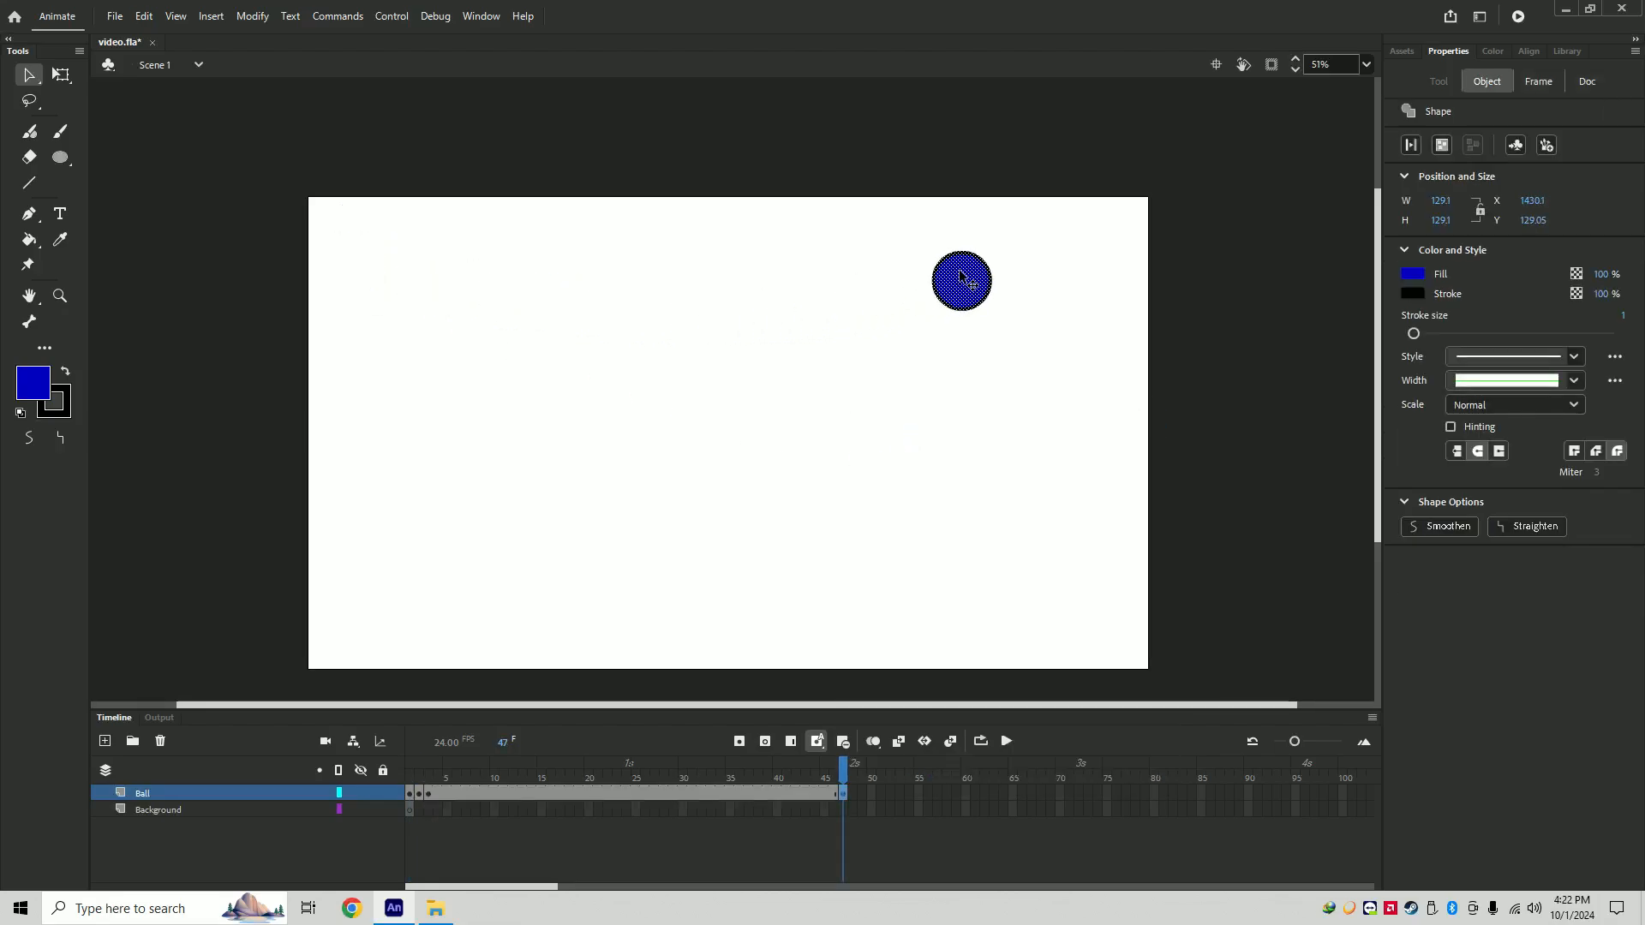
- Create a shape tween between the ball's keyframes at frames 3 and 47 and play the animation from frame 1
{"action": "right_click", "coordinate": [677, 795]}
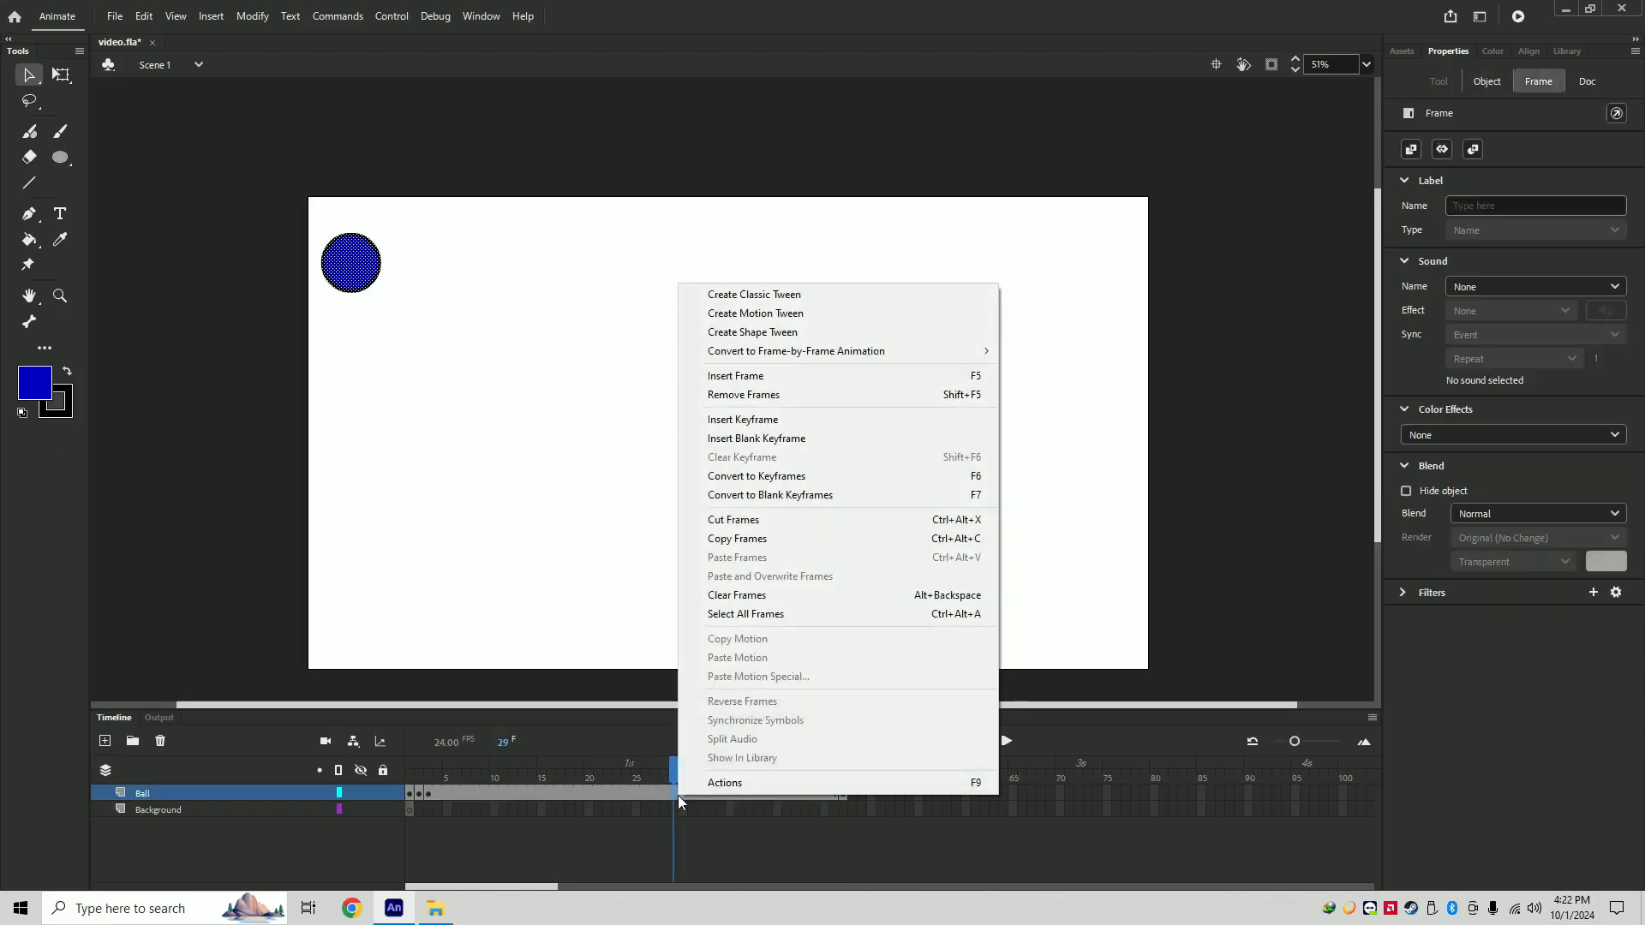
{"action": "right_click", "coordinate": [567, 794]}
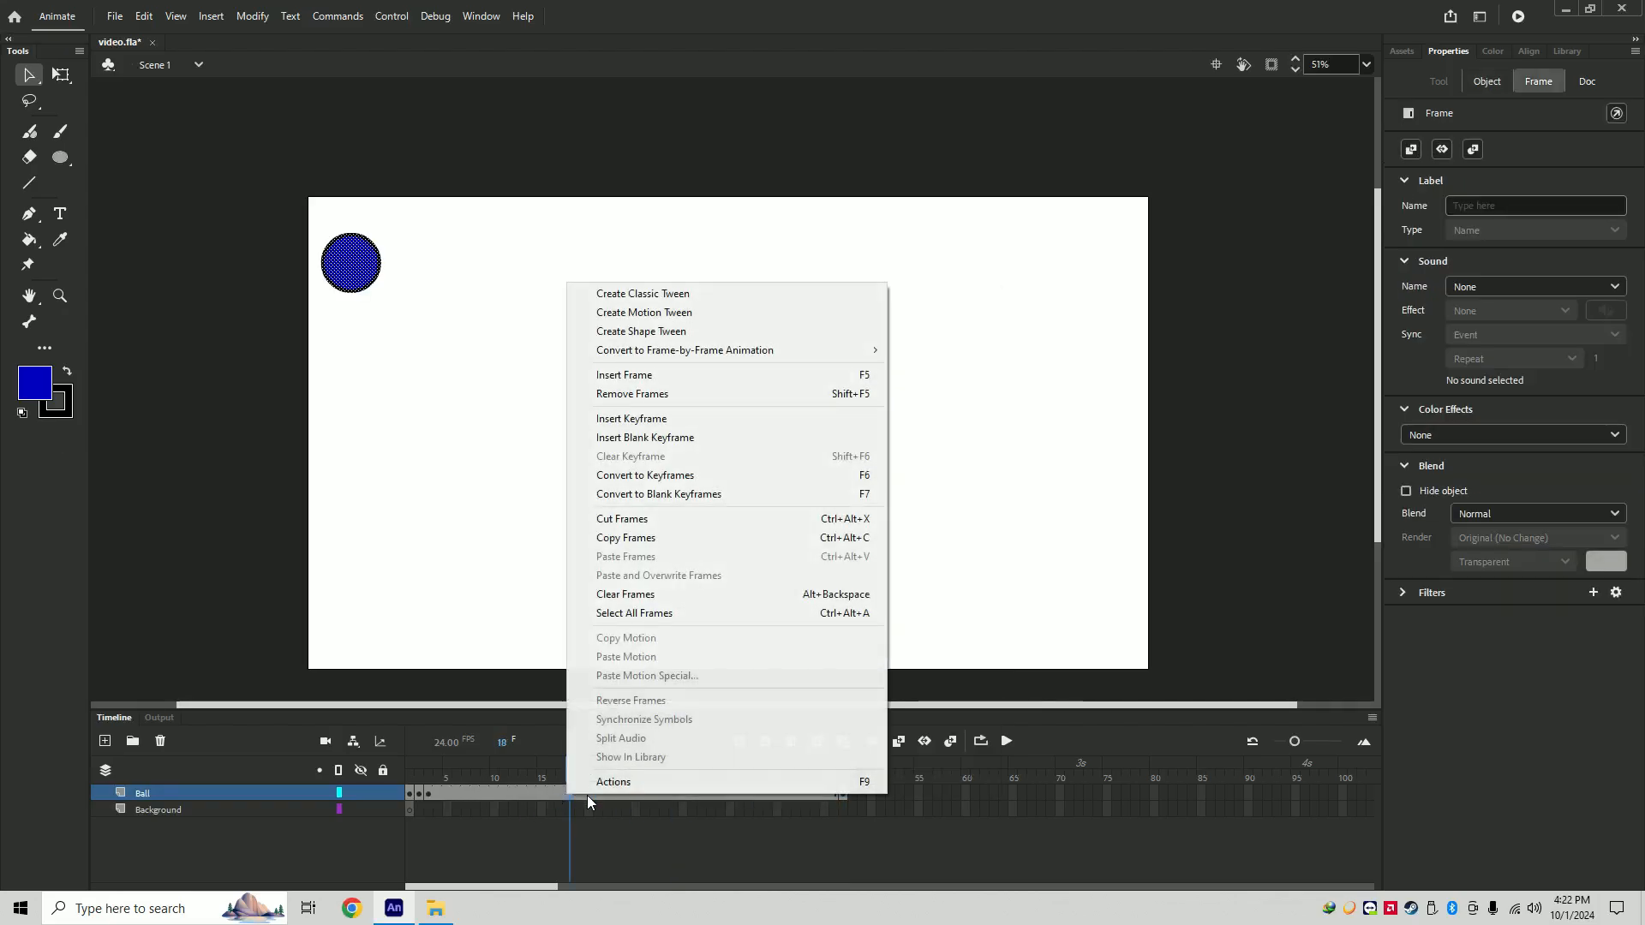
{"action": "left_click", "coordinate": [526, 794]}
{"action": "right_click", "coordinate": [618, 788]}
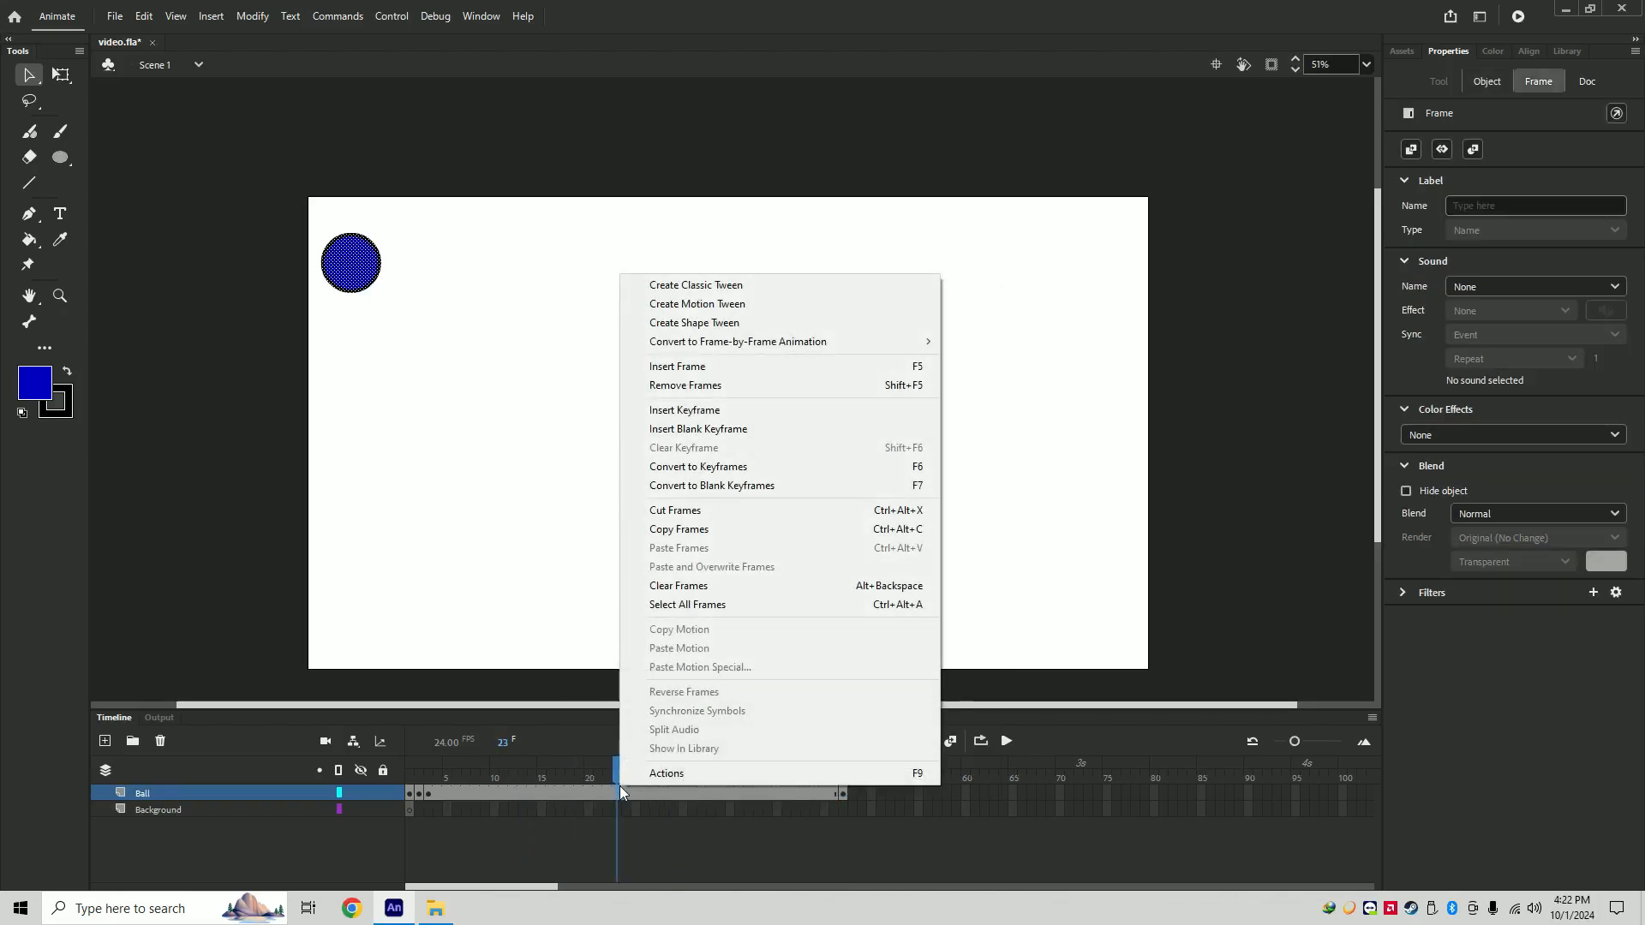
{"action": "left_click", "coordinate": [761, 322]}
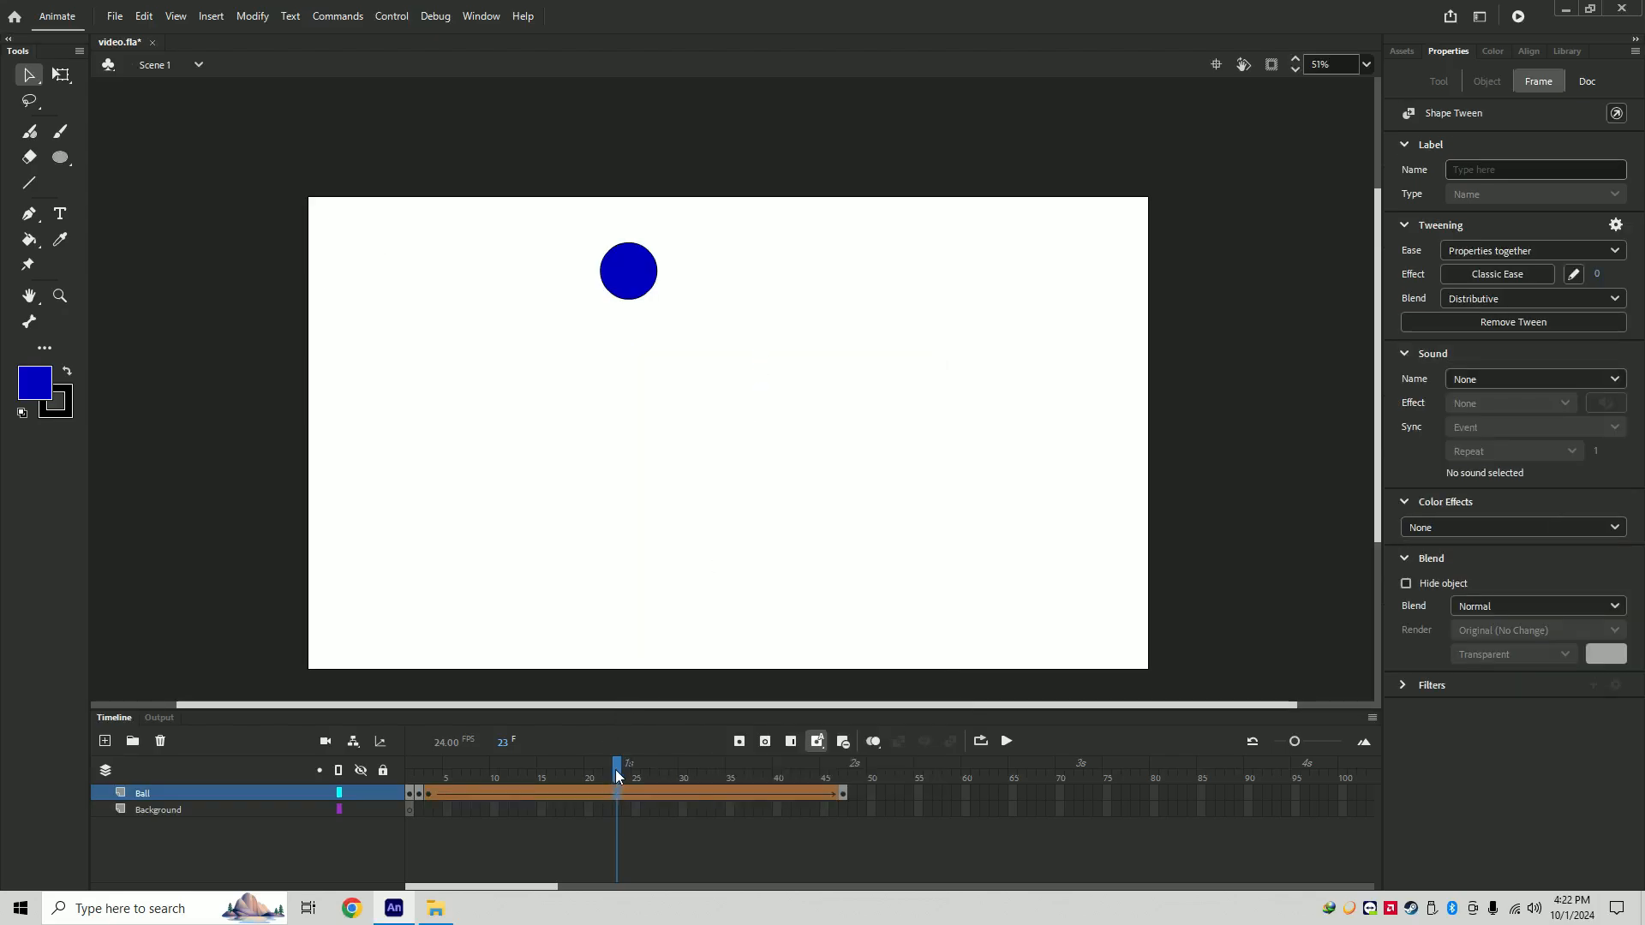
{"action": "left_click_drag", "start_coordinate": [617, 773], "coordinate": [409, 771]}
{"action": "left_click", "coordinate": [1009, 742]}
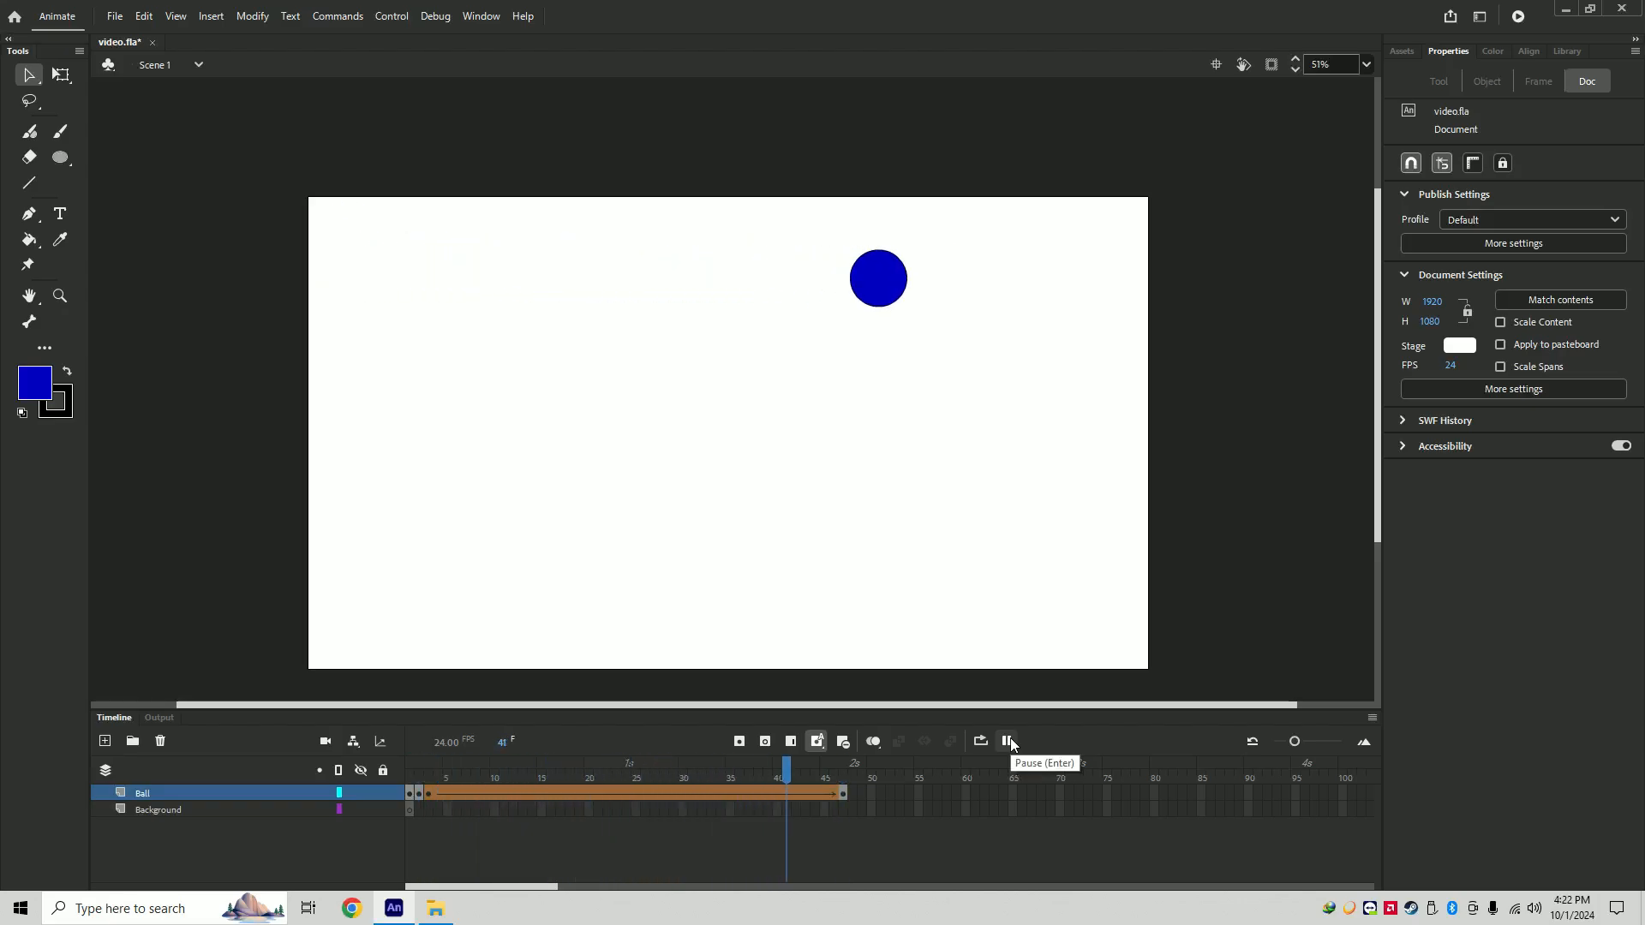
- Remove the ball's shape tween and delete the Ball and Background layers
{"action": "right_click", "coordinate": [688, 797]}
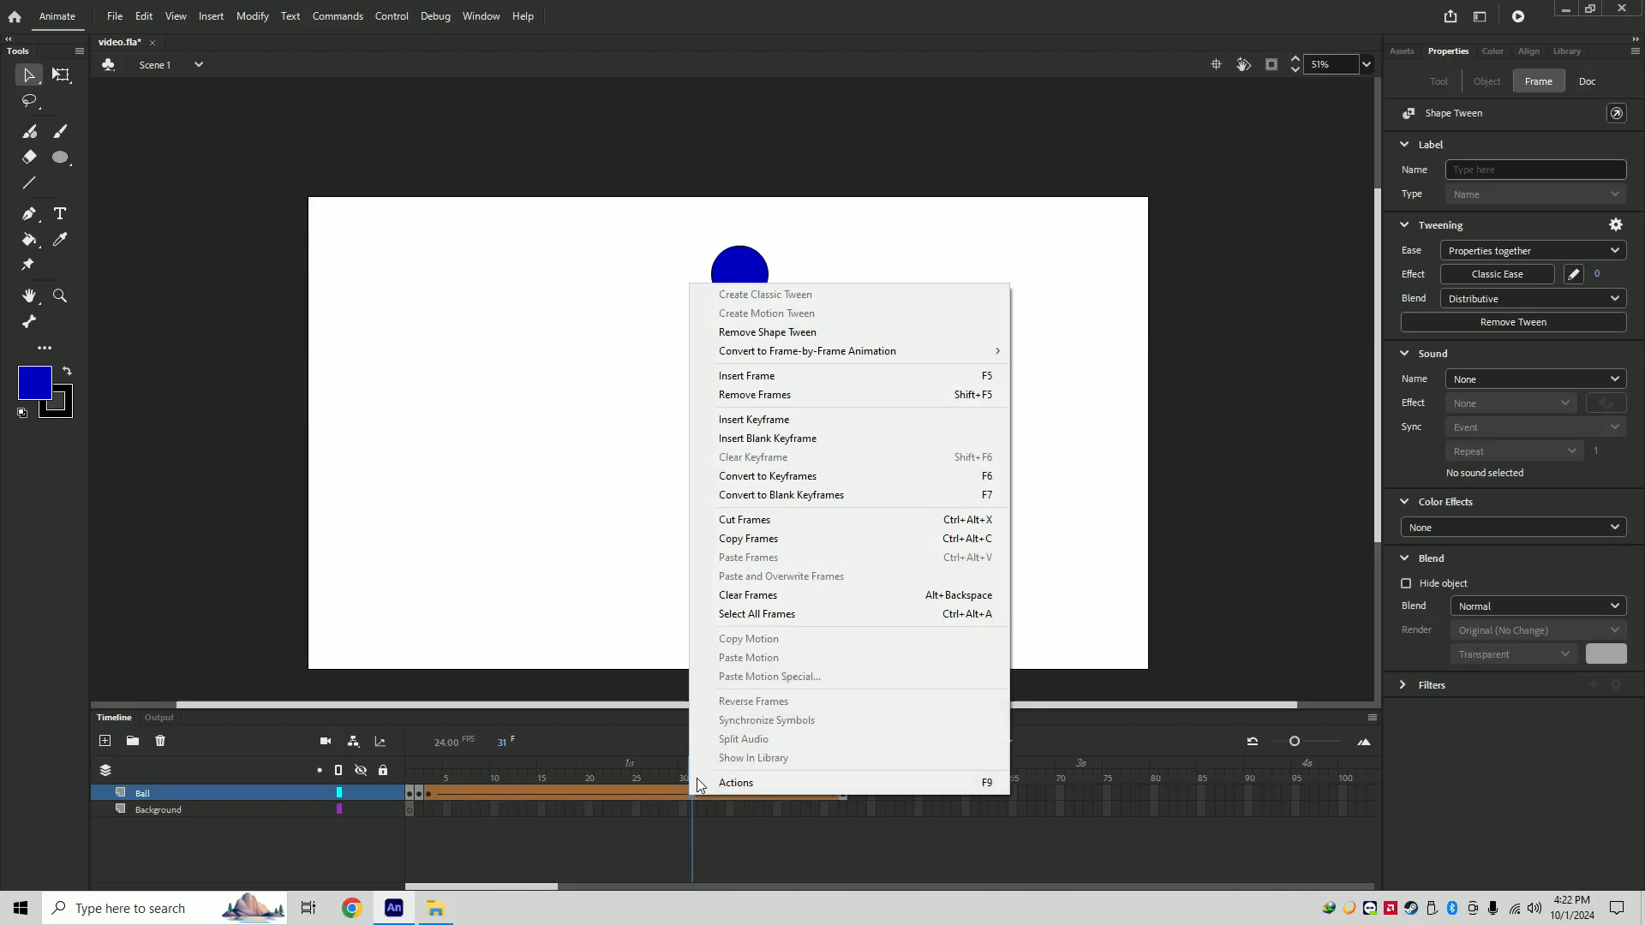
{"action": "left_click", "coordinate": [813, 337]}
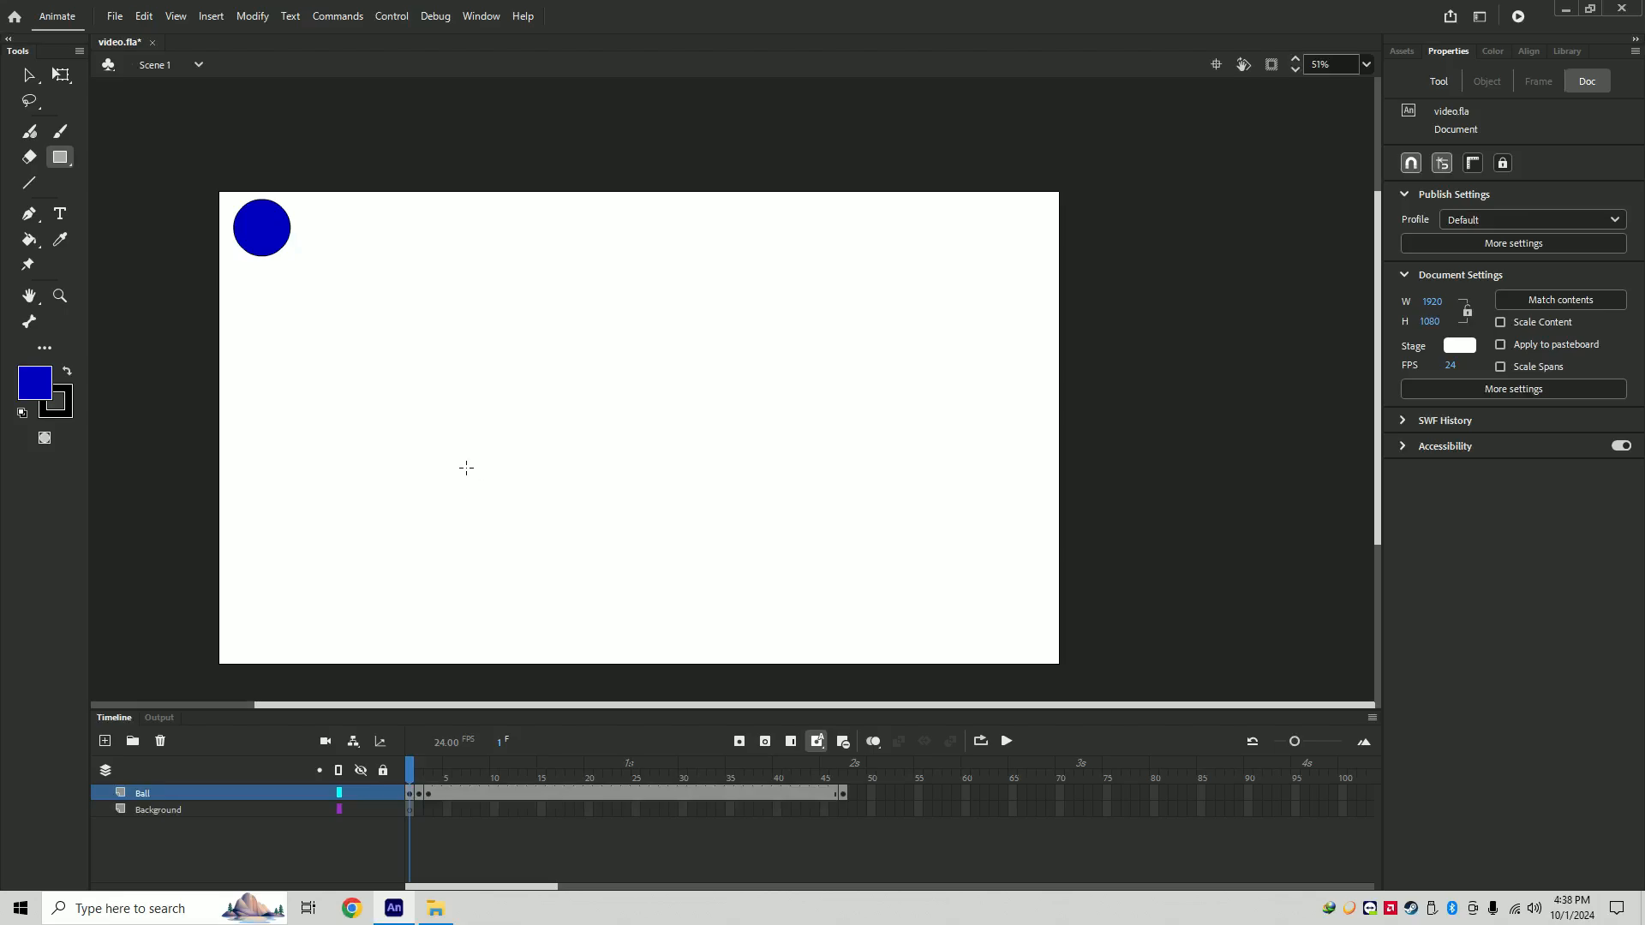
{"action": "right_click", "coordinate": [163, 790]}
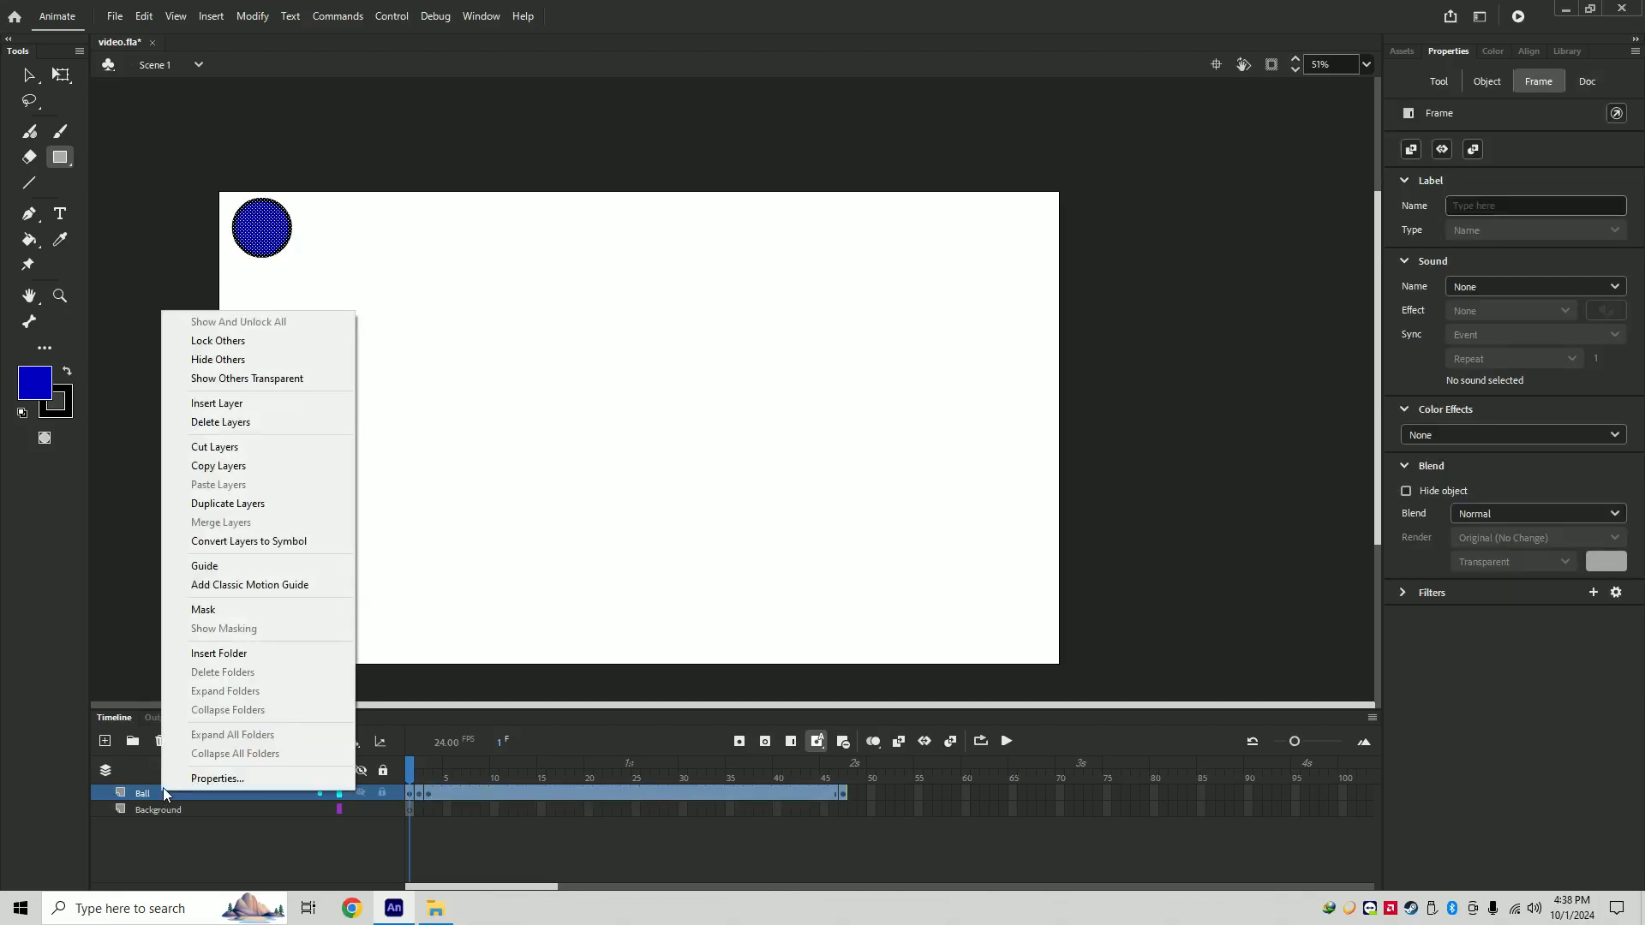
{"action": "left_click", "coordinate": [224, 422]}
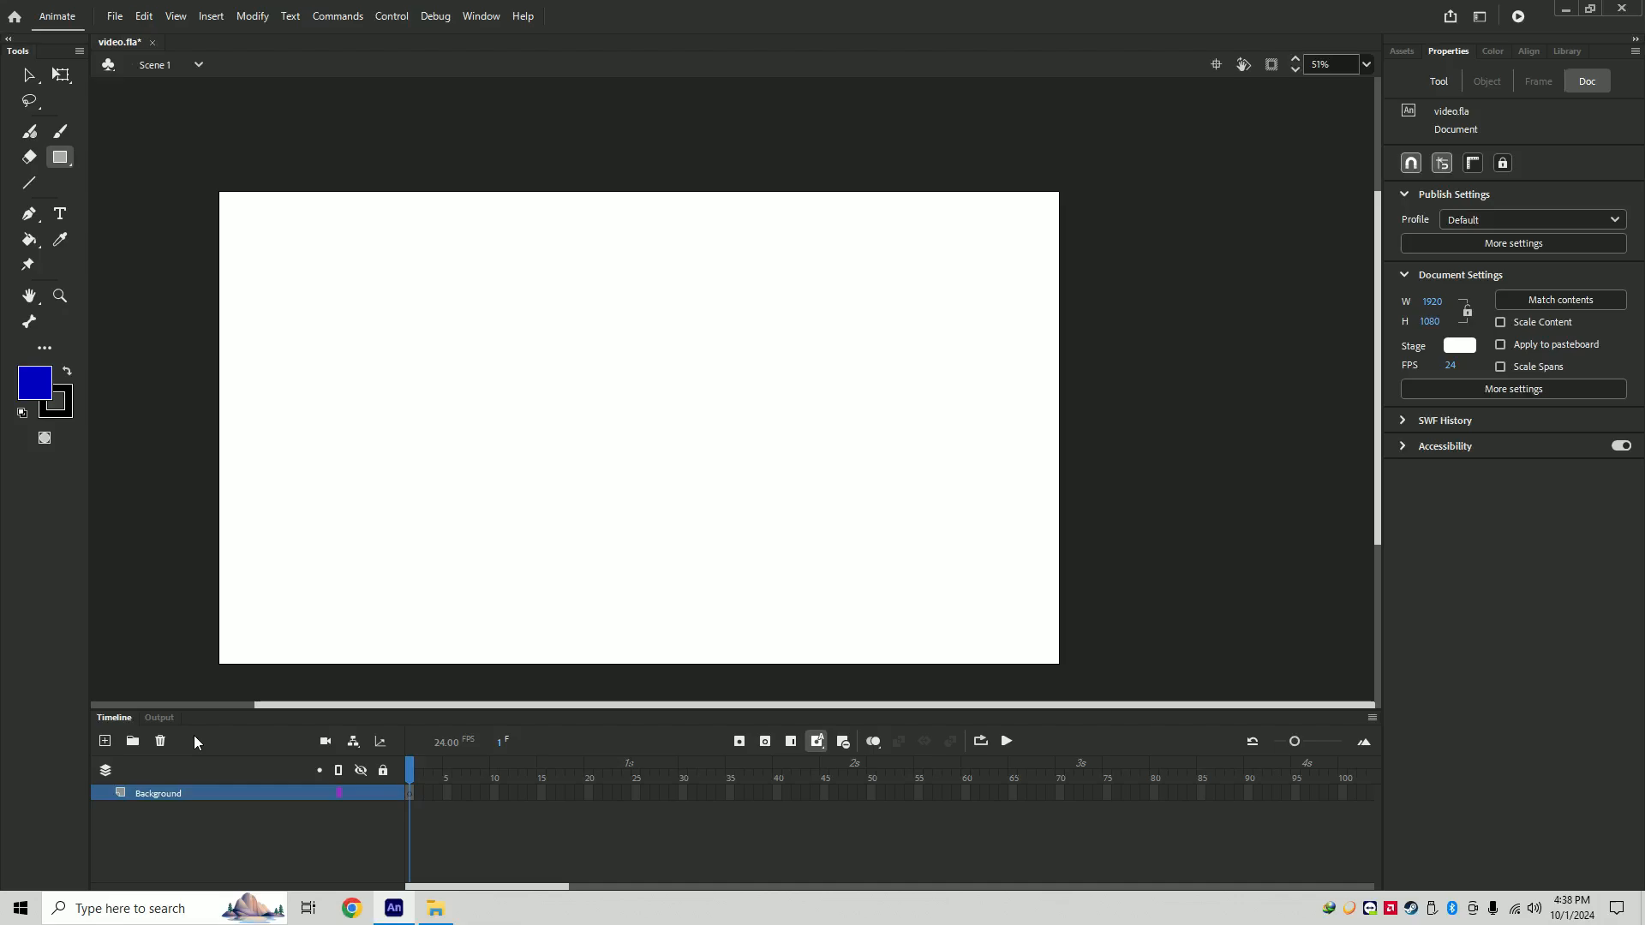
{"action": "right_click", "coordinate": [161, 790]}
{"action": "left_click", "coordinate": [245, 420]}
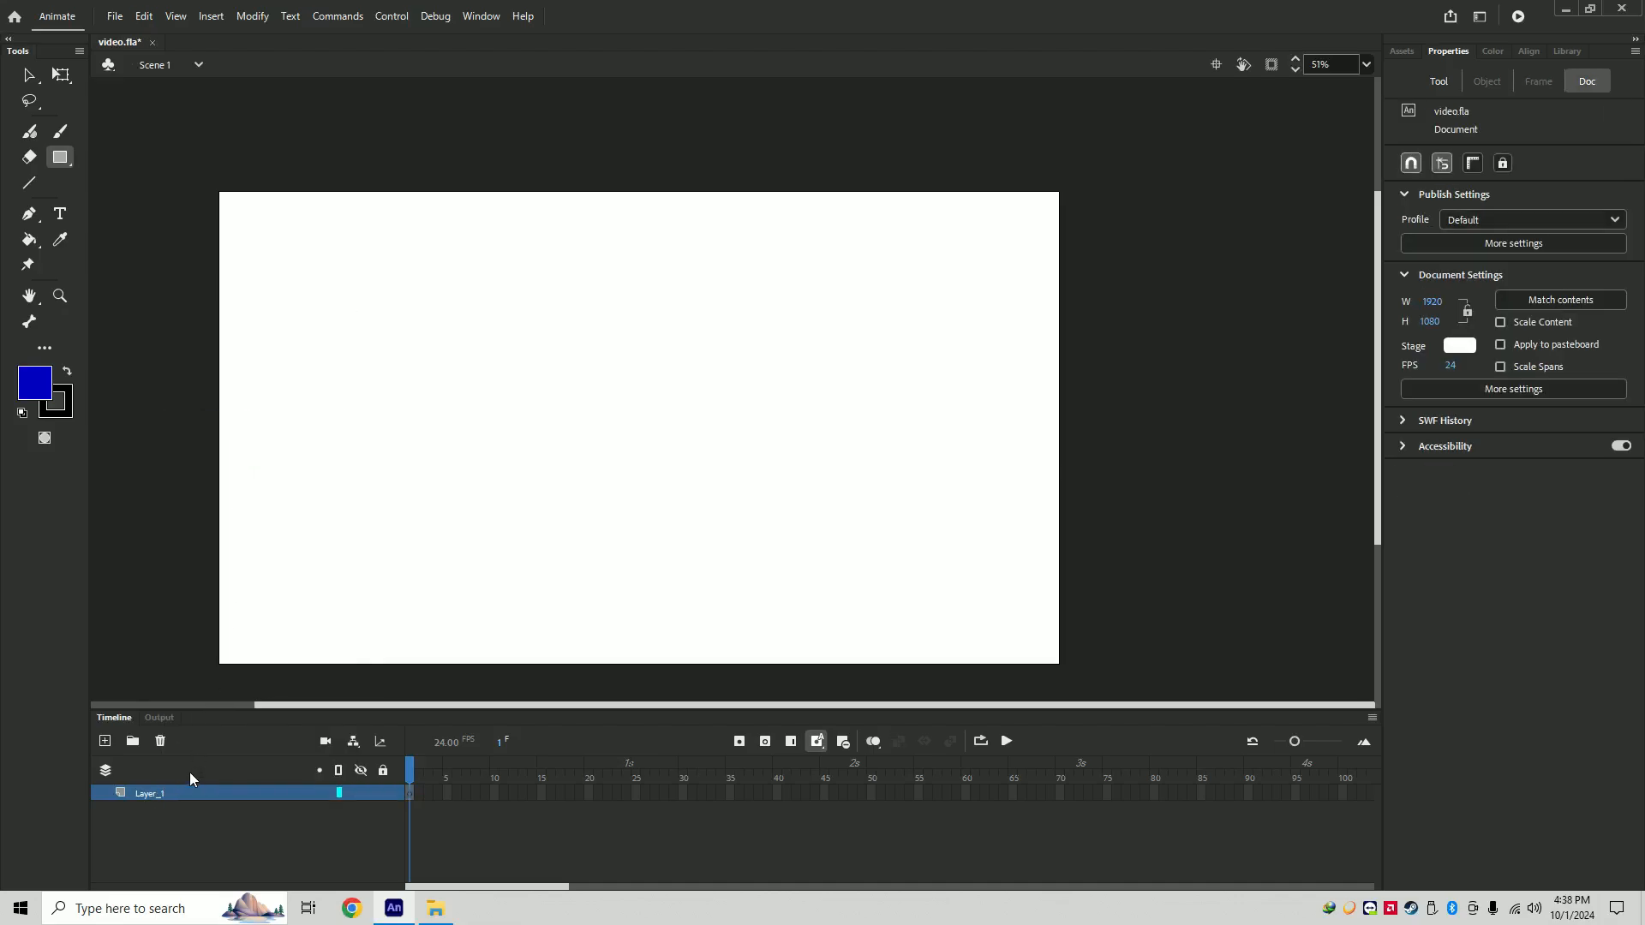
- Rename the layer Rectangle and draw a blue rectangle about 237 by 182 px in the stage's upper-left corner
{"action": "double_click", "coordinate": [165, 791]}
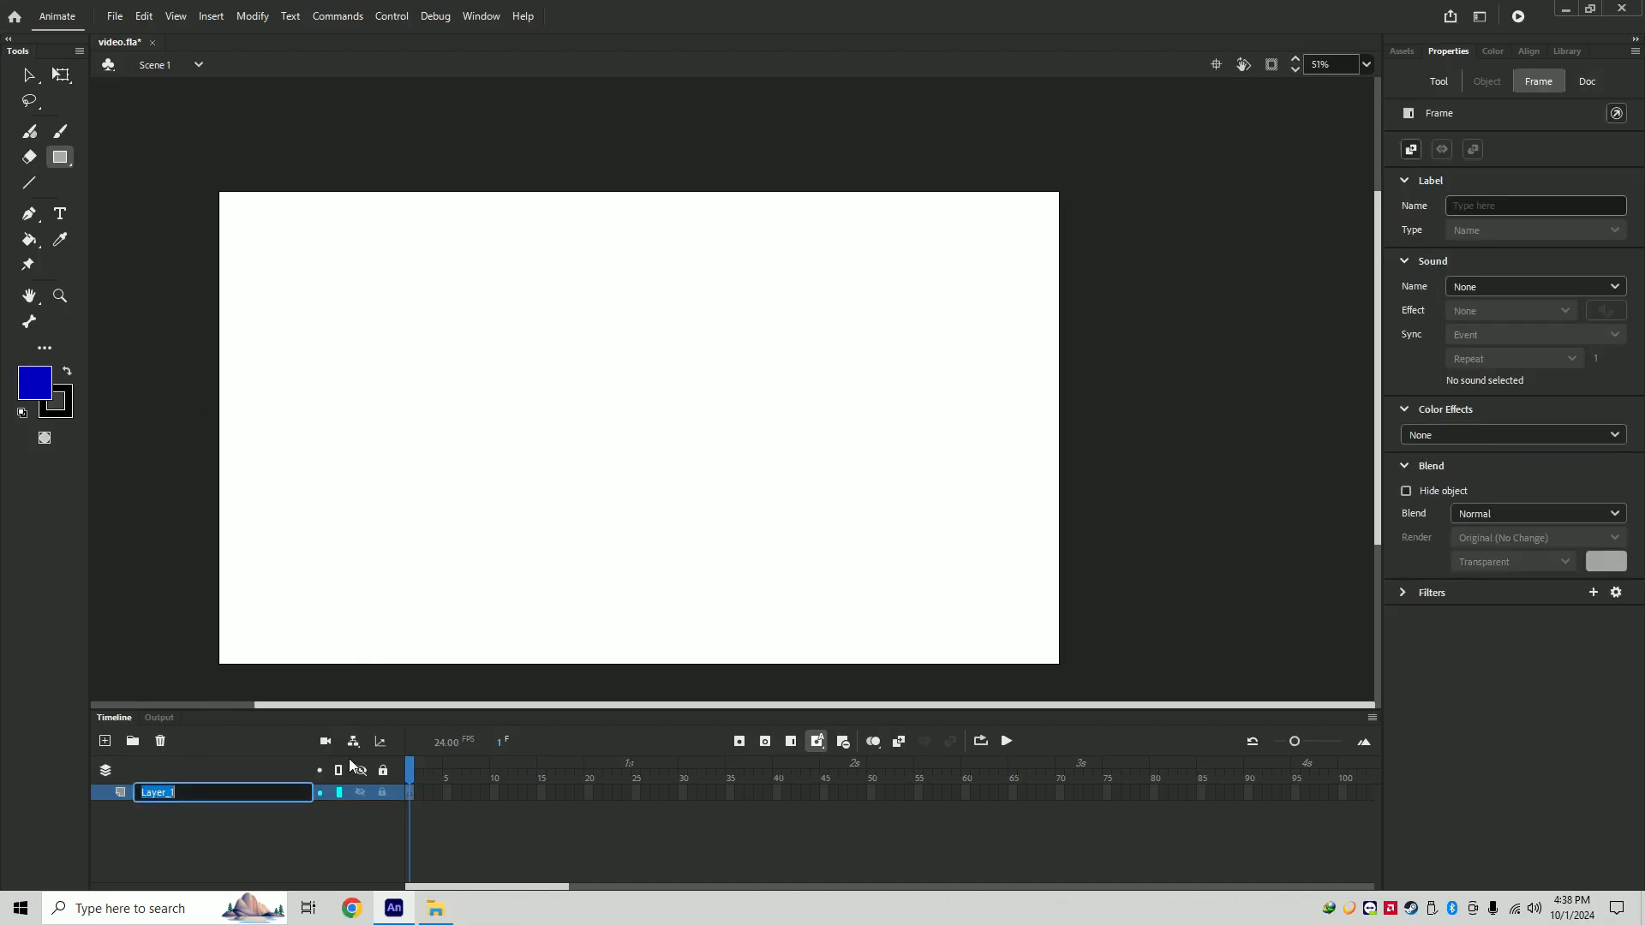
{"action": "type", "text": "Rectangle"}
{"action": "key", "text": "Return"}
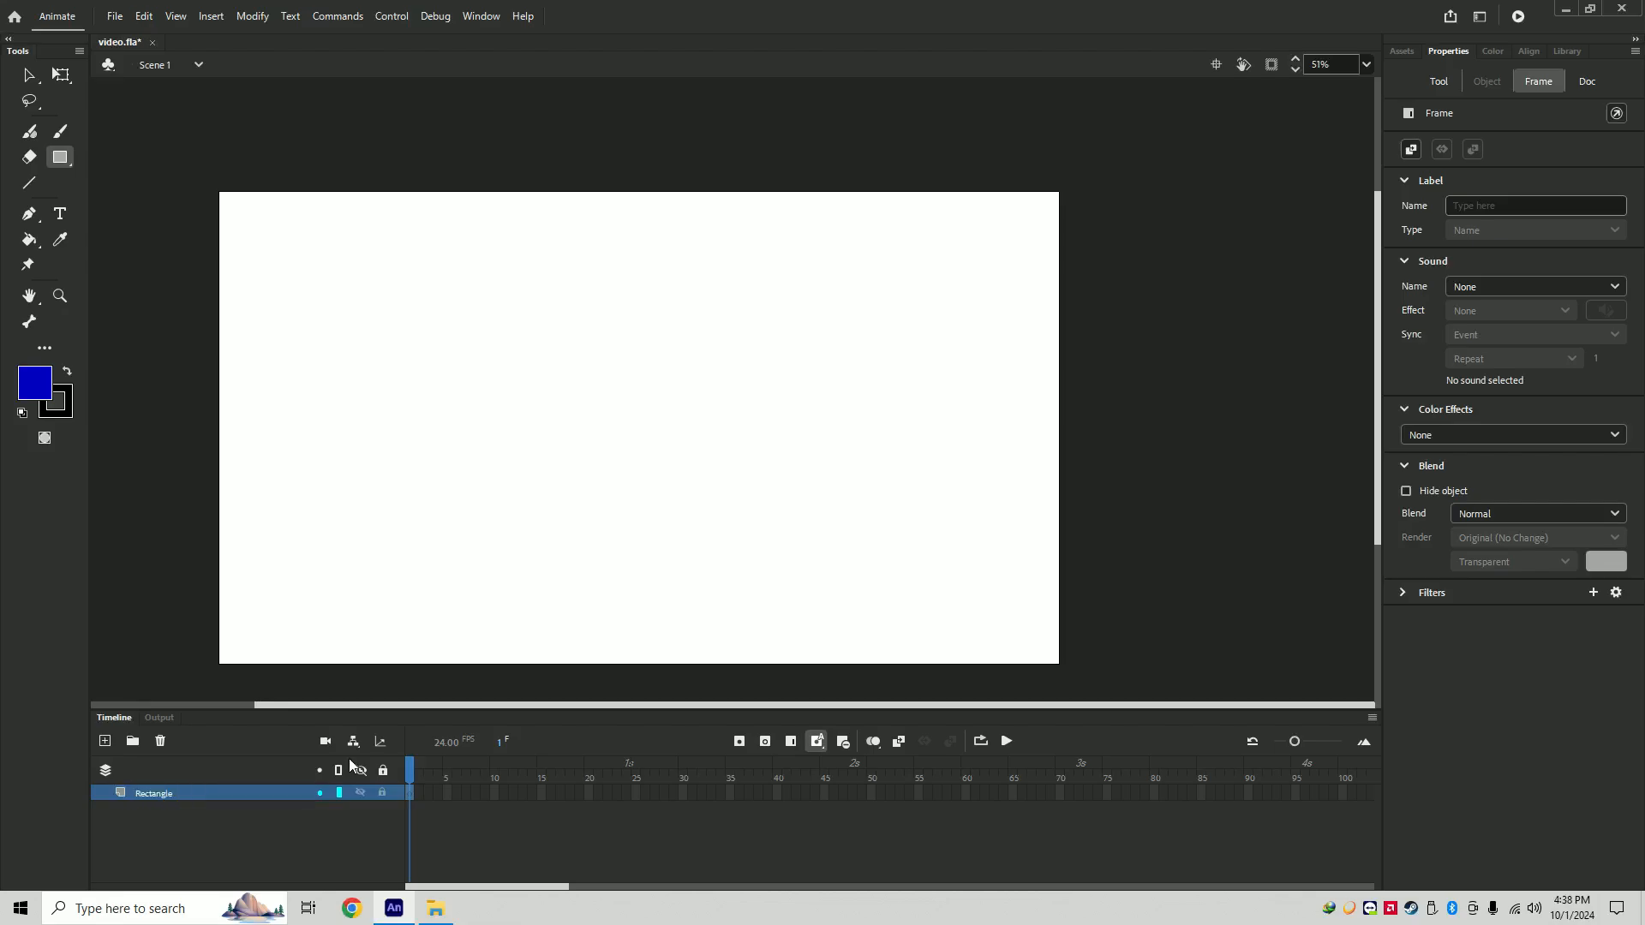
{"action": "left_click", "coordinate": [66, 158]}
{"action": "left_click", "coordinate": [128, 159]}
{"action": "left_click_drag", "start_coordinate": [235, 207], "coordinate": [339, 287]}
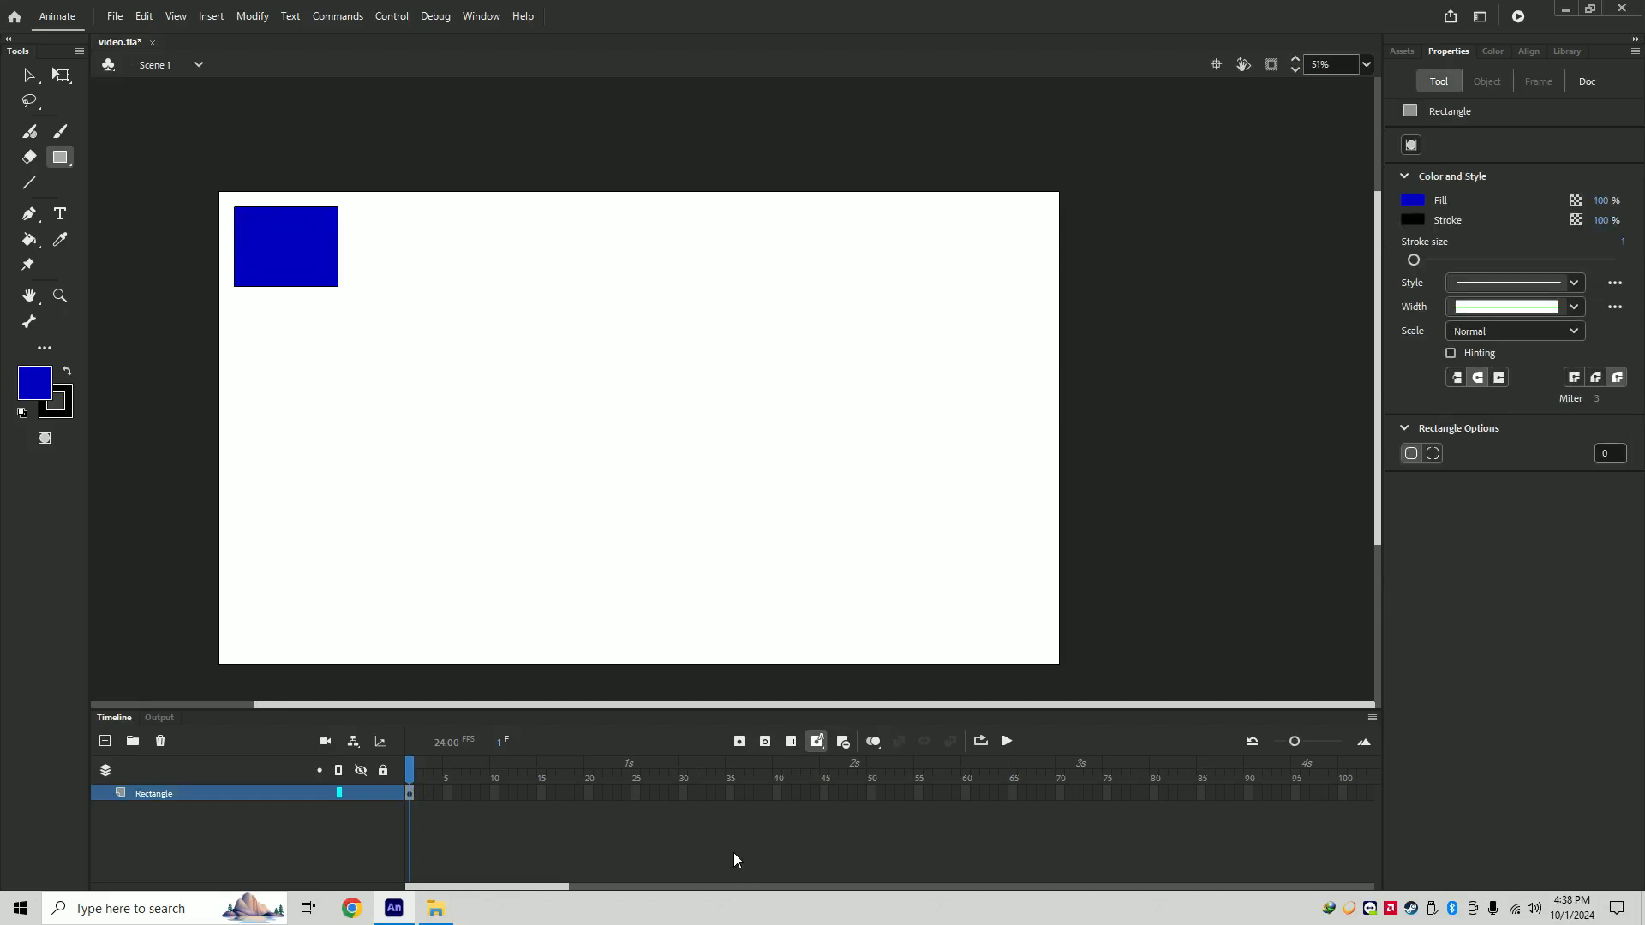
- Insert a keyframe at frame 24 of the Rectangle layer and move the rectangle horizontally to about X 575
{"action": "right_click", "coordinate": [630, 796]}
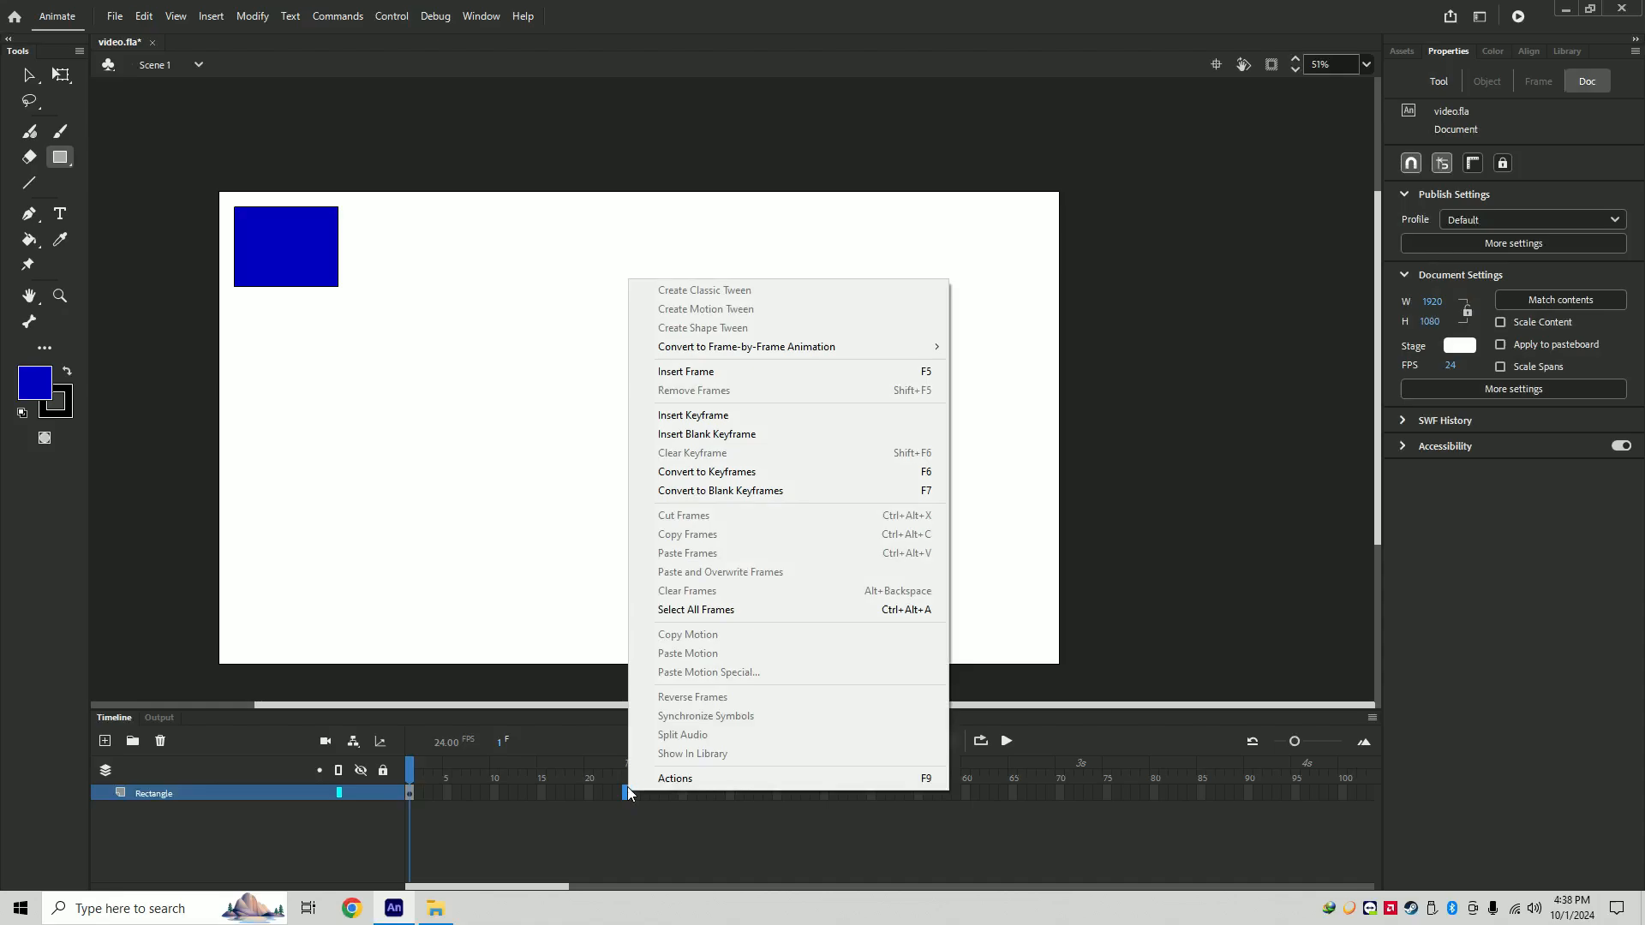
{"action": "left_click", "coordinate": [682, 416]}
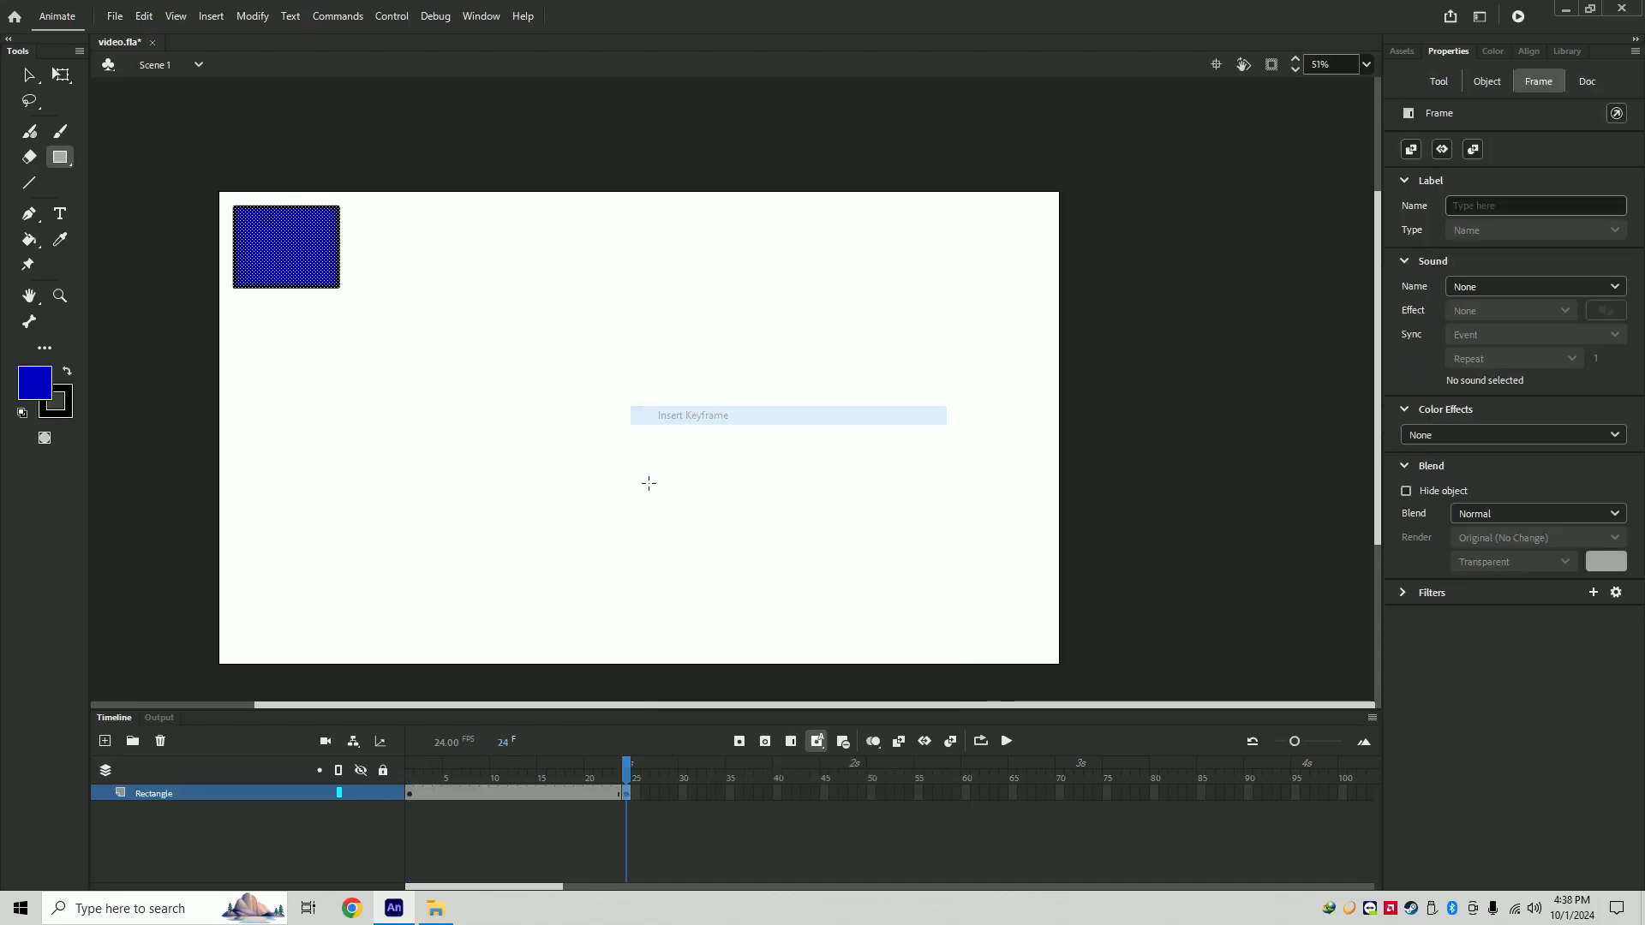
{"action": "left_click", "coordinate": [25, 77]}
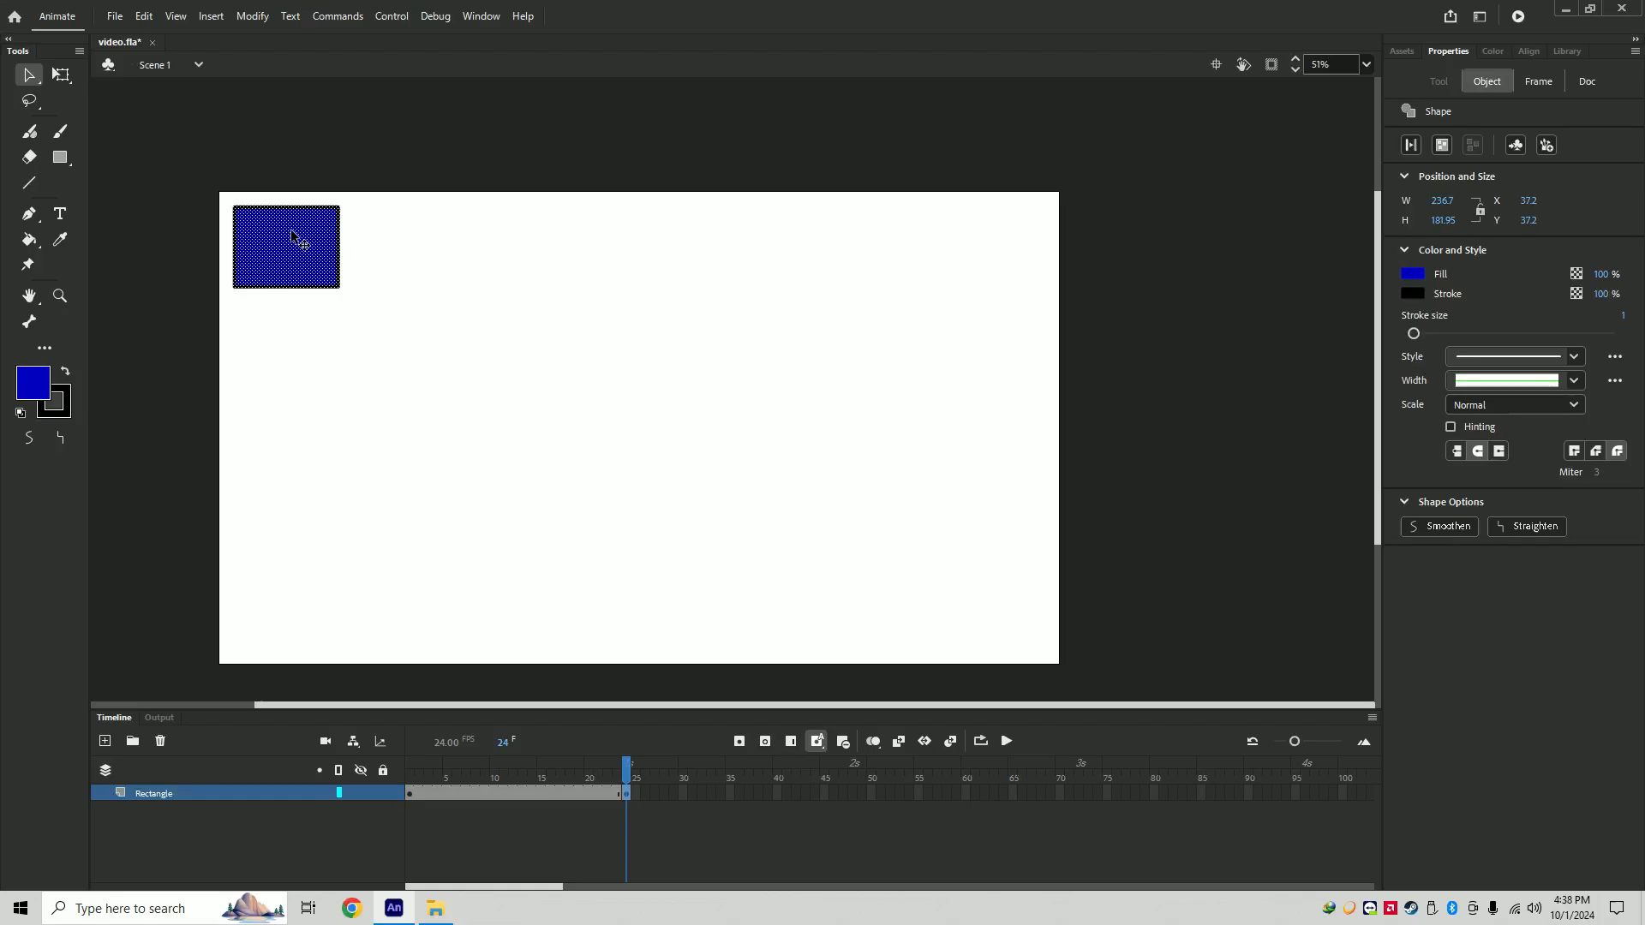
{"action": "left_click_drag", "start_coordinate": [304, 243], "coordinate": [540, 243]}
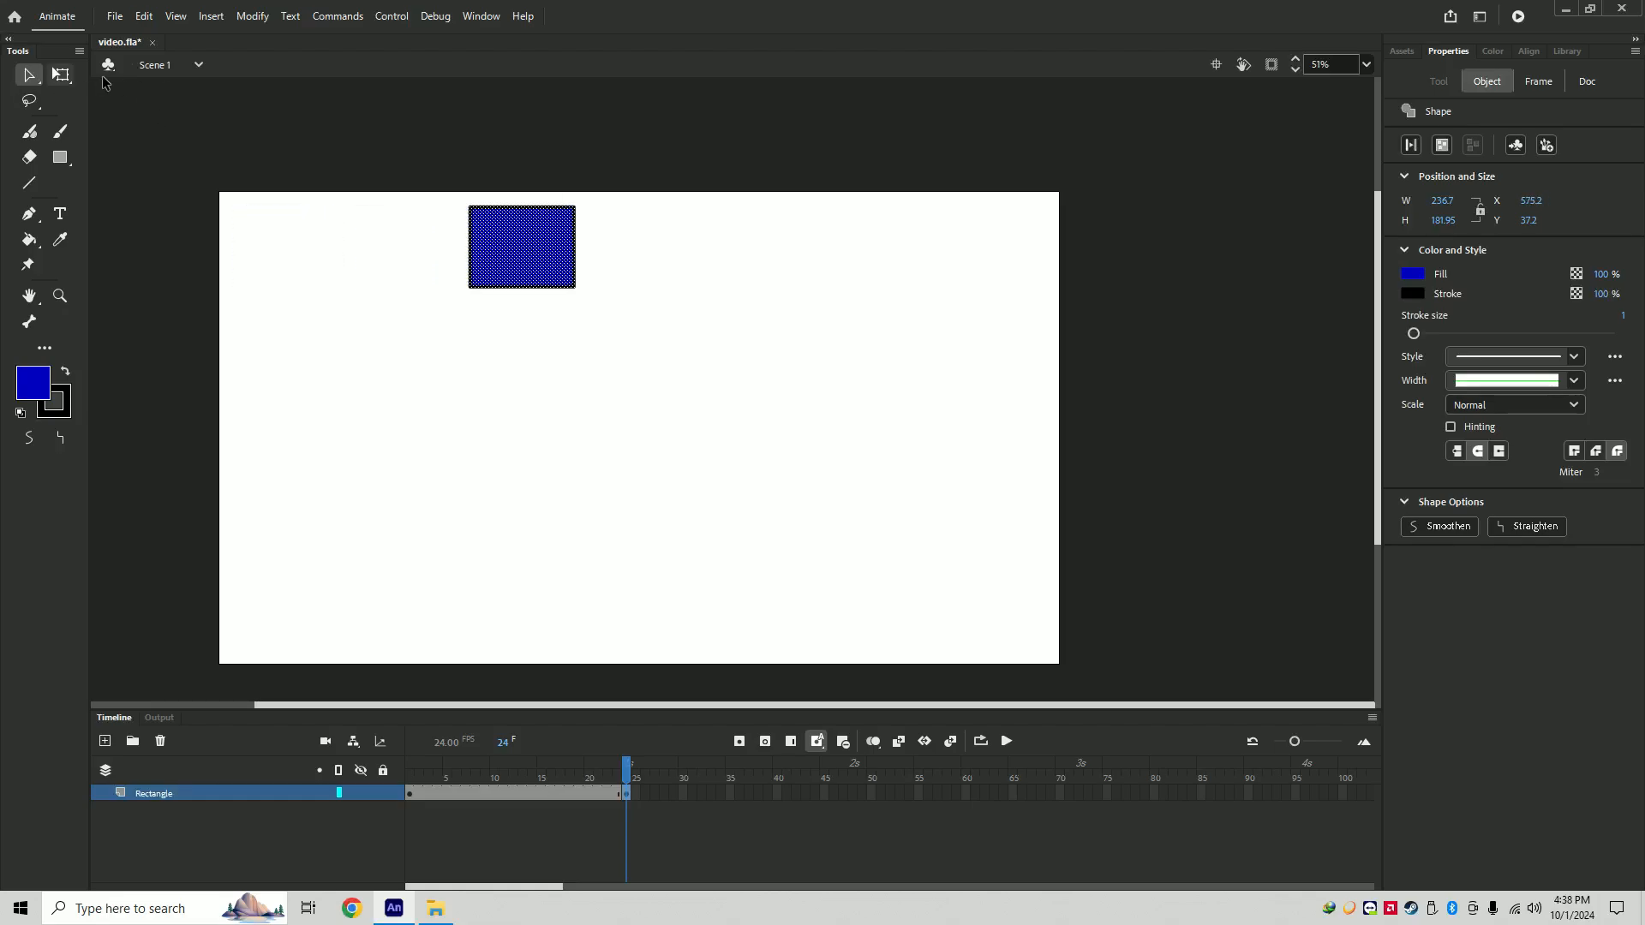
- Rotate the frame 24 rectangle about 30 degrees clockwise with Free Transform and shift it slightly right to about X 567
{"action": "left_click", "coordinate": [63, 76]}
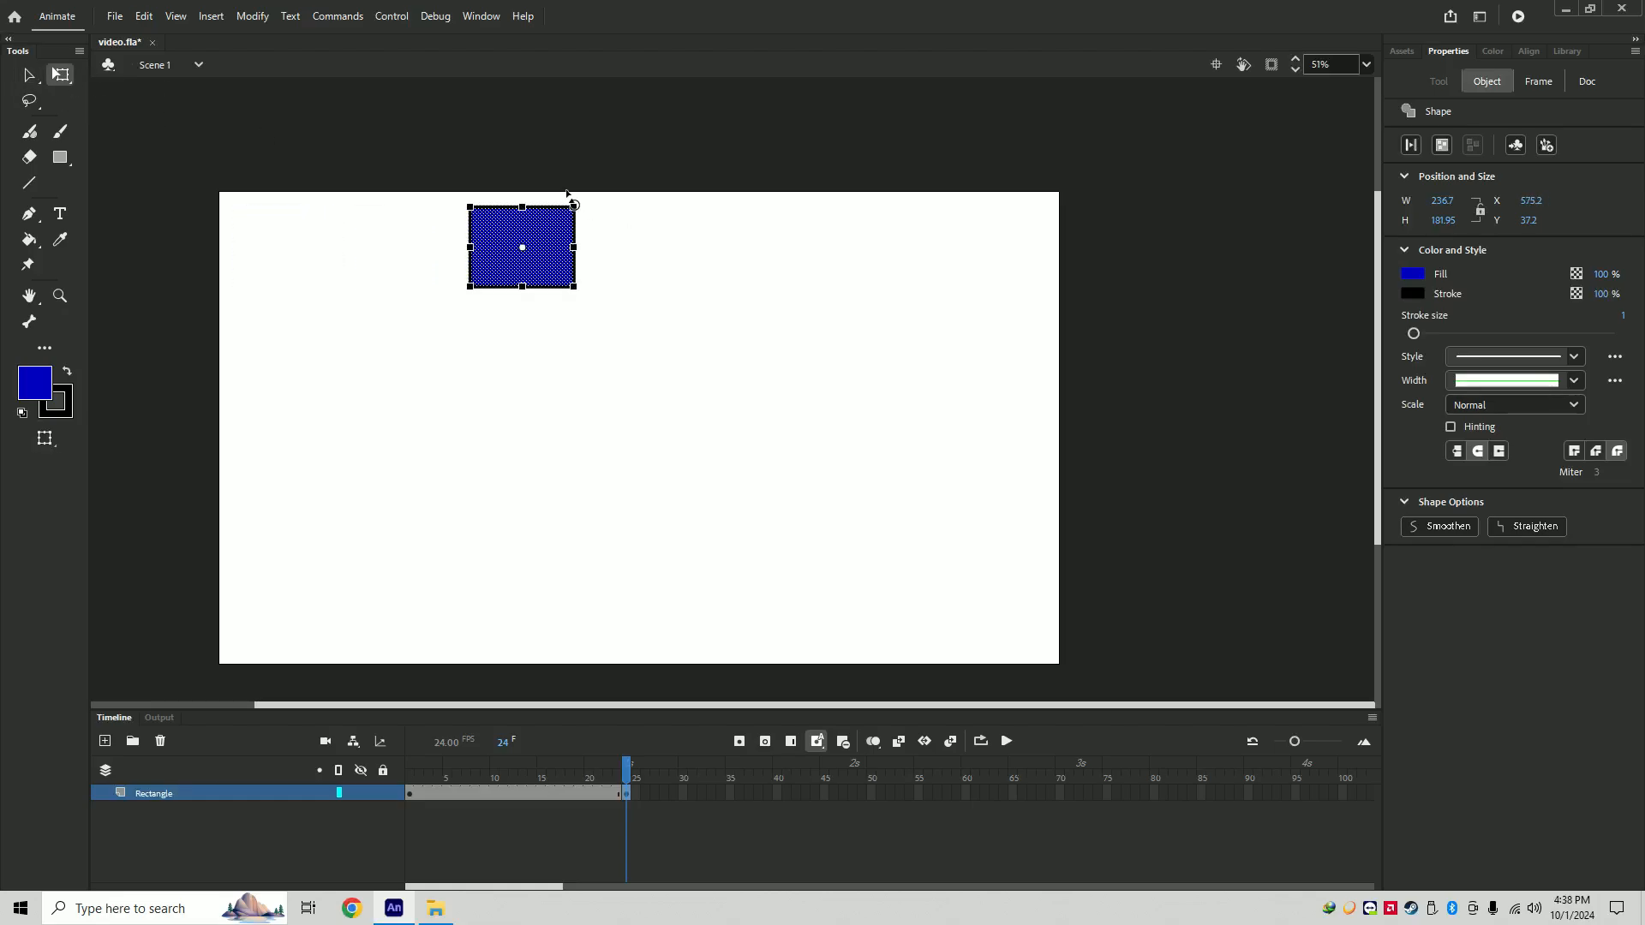
{"action": "left_click_drag", "start_coordinate": [581, 208], "coordinate": [557, 244]}
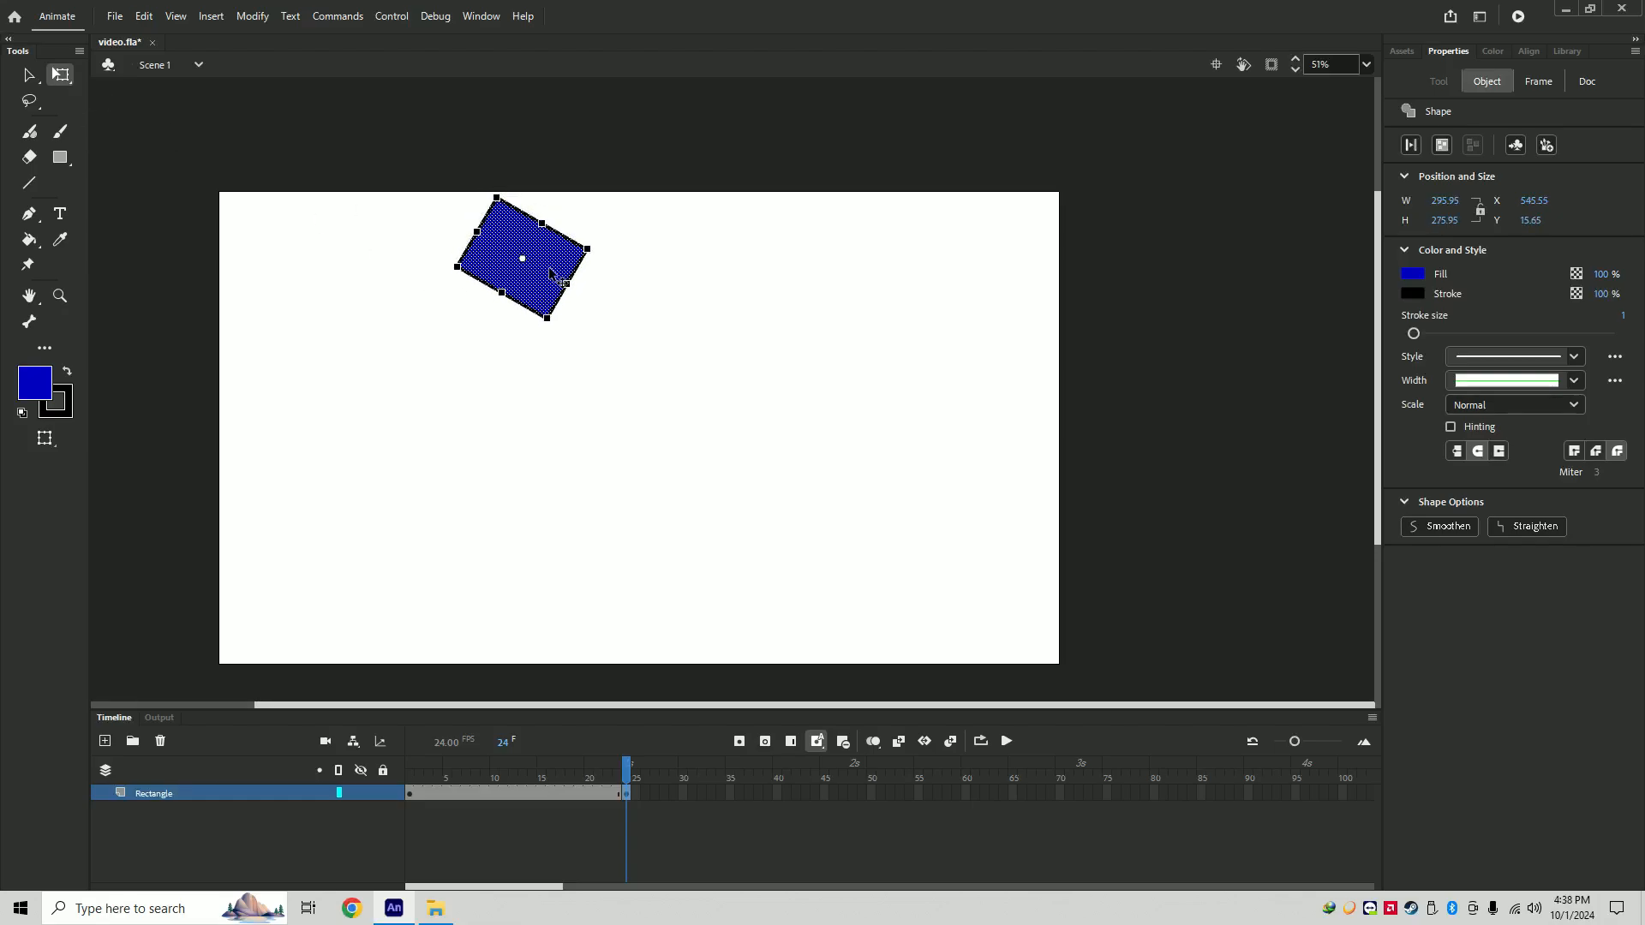
{"action": "left_click_drag", "start_coordinate": [558, 275], "coordinate": [569, 276]}
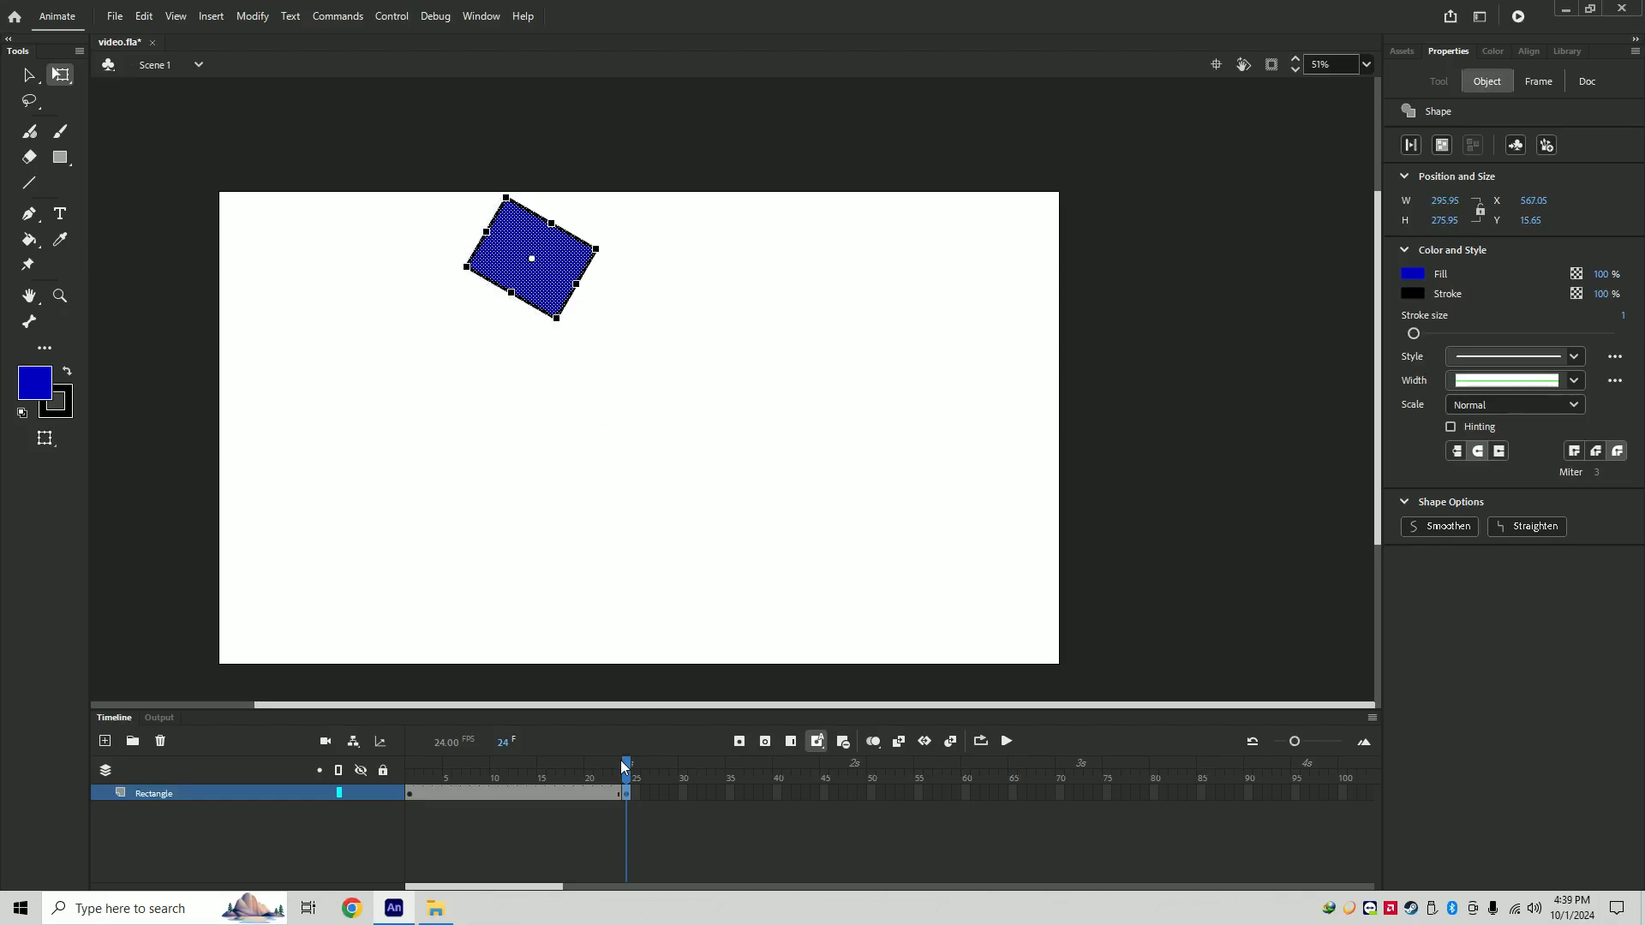
- Create a shape tween between the rectangle's keyframes at frames 1 and 24
{"action": "left_click_drag", "start_coordinate": [625, 767], "coordinate": [415, 761]}
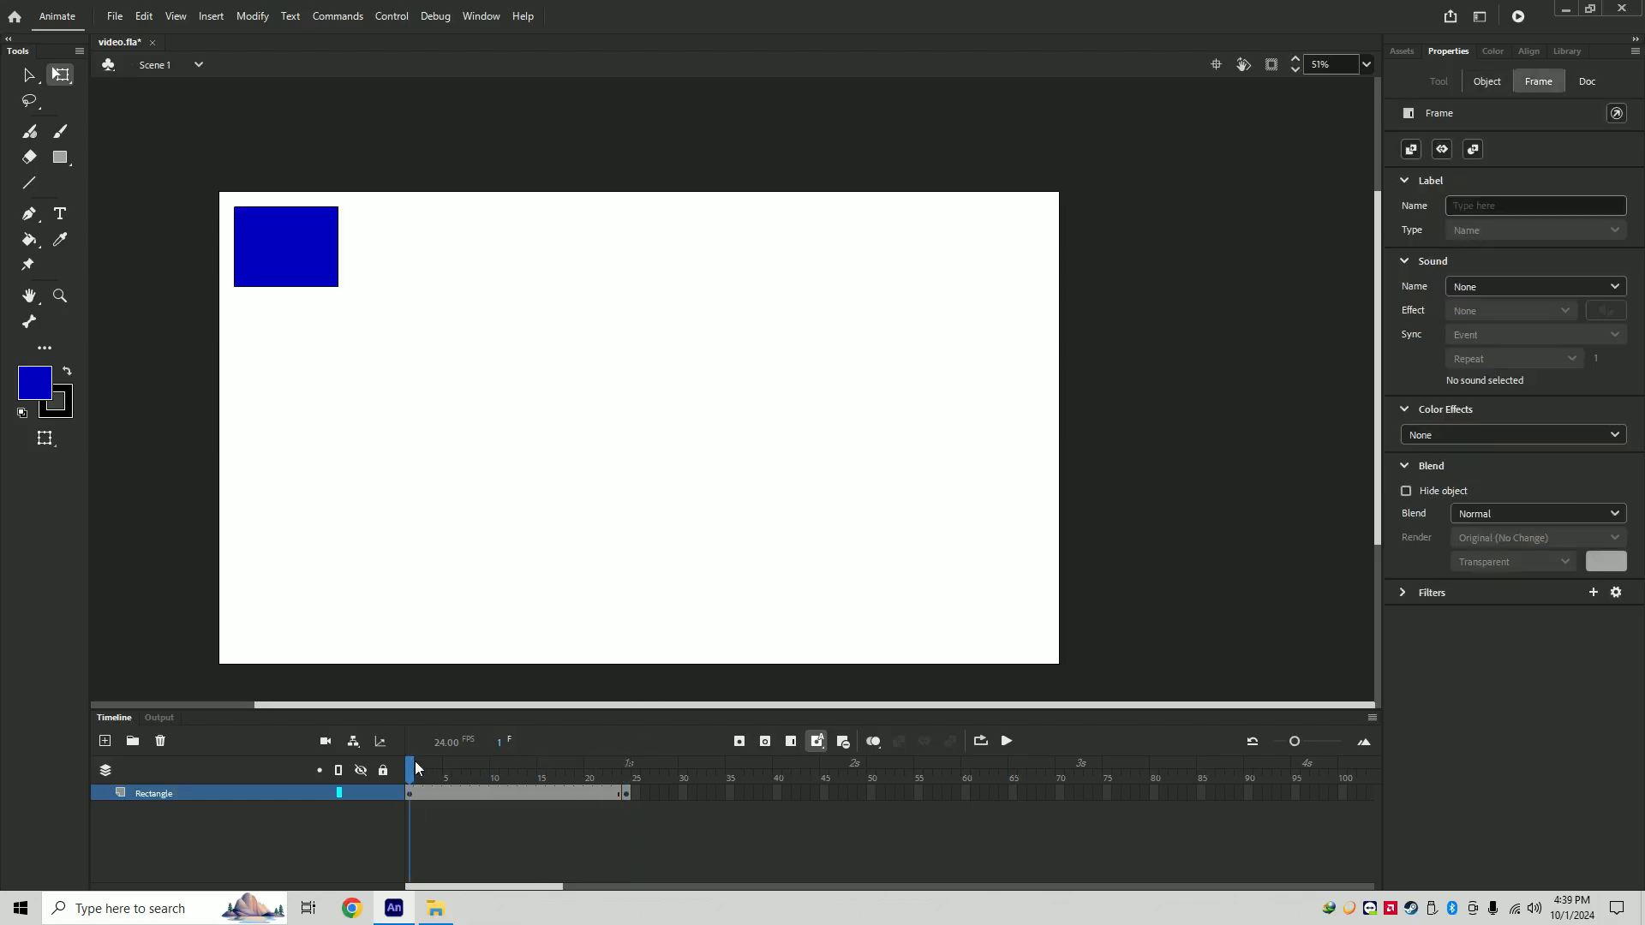
{"action": "right_click", "coordinate": [497, 790]}
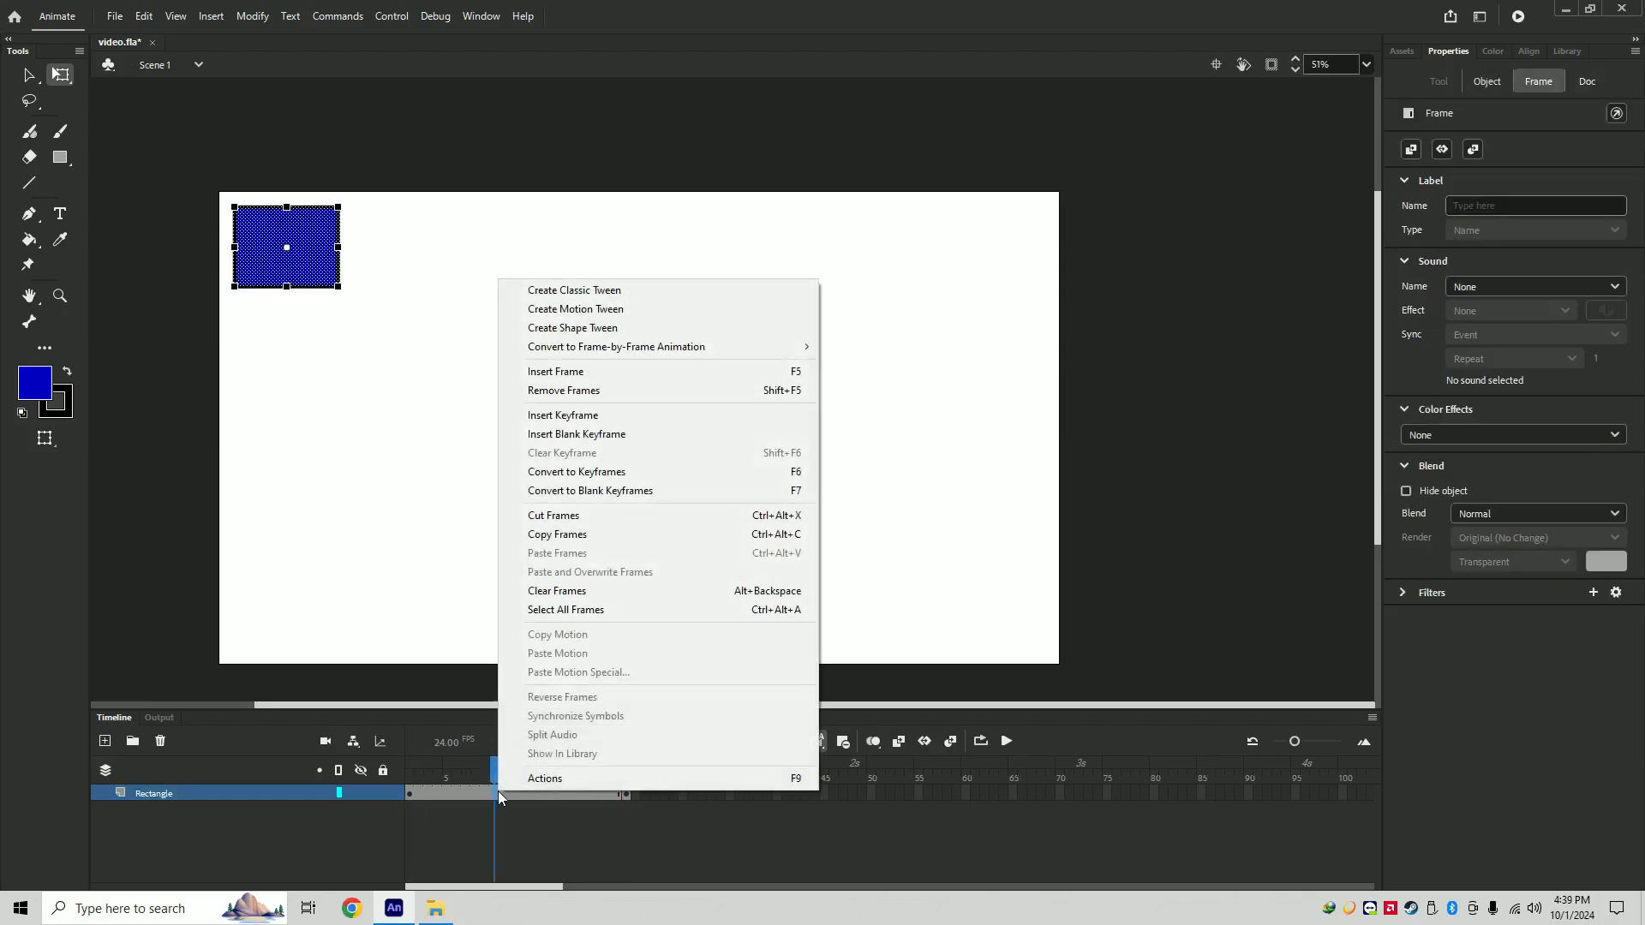
{"action": "left_click", "coordinate": [560, 328]}
- Play the rectangle's shape tween from frame 1 several times to examine how the shape rotates and moves
{"action": "left_click_drag", "start_coordinate": [498, 759], "coordinate": [411, 762]}
{"action": "left_click", "coordinate": [1009, 742]}
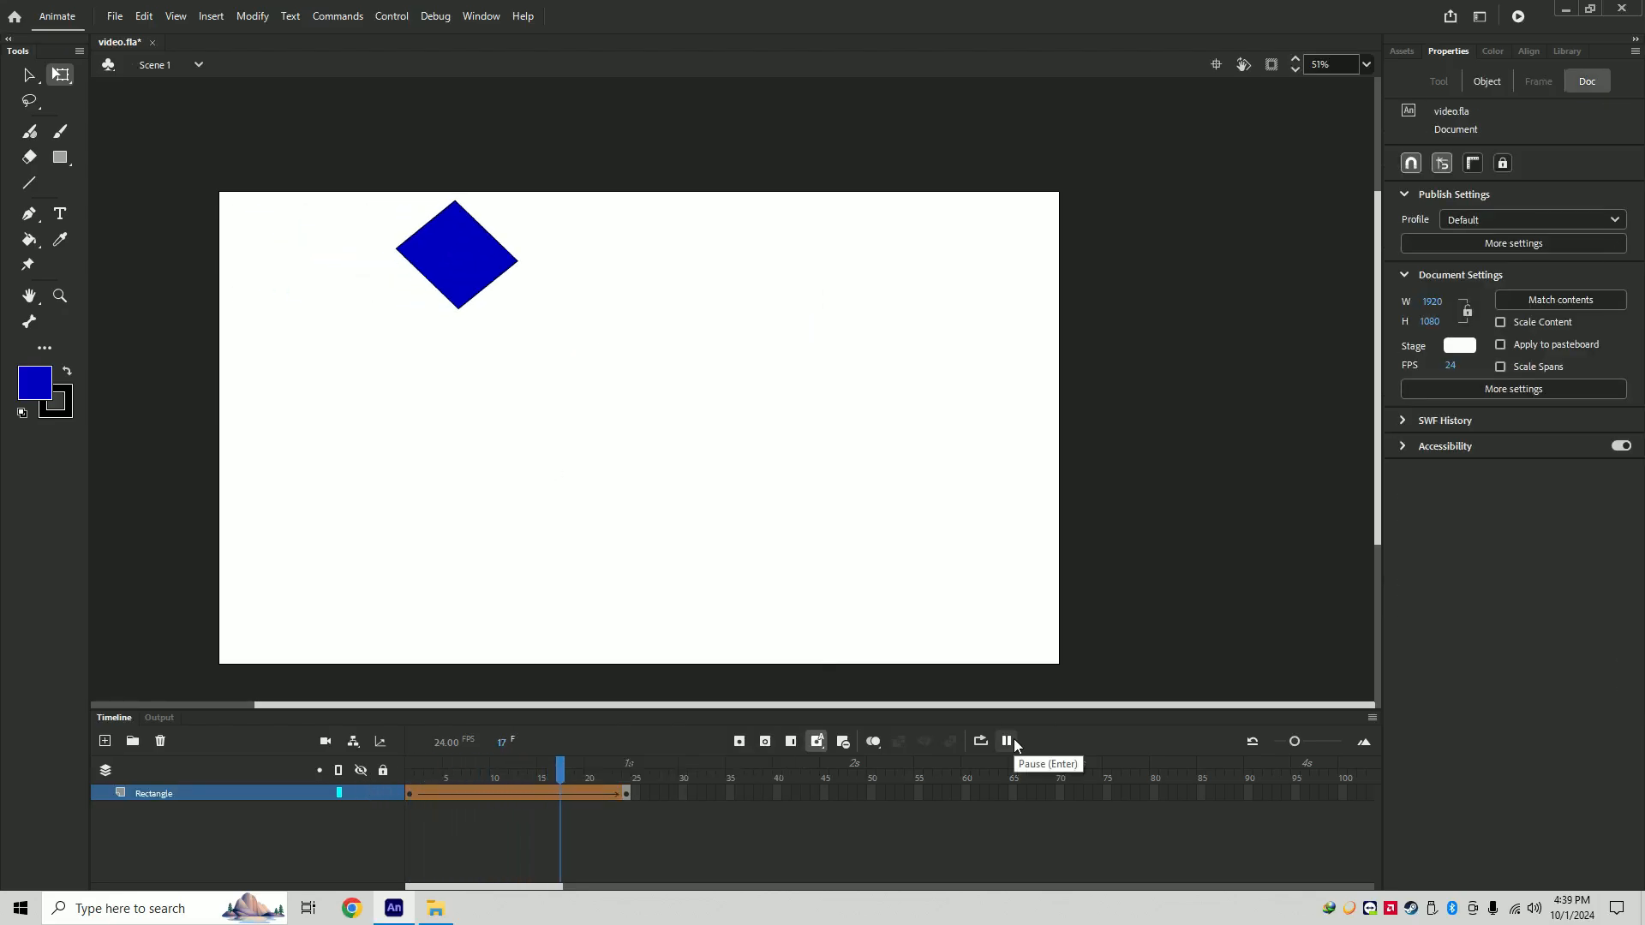
{"action": "left_click", "coordinate": [1010, 742]}
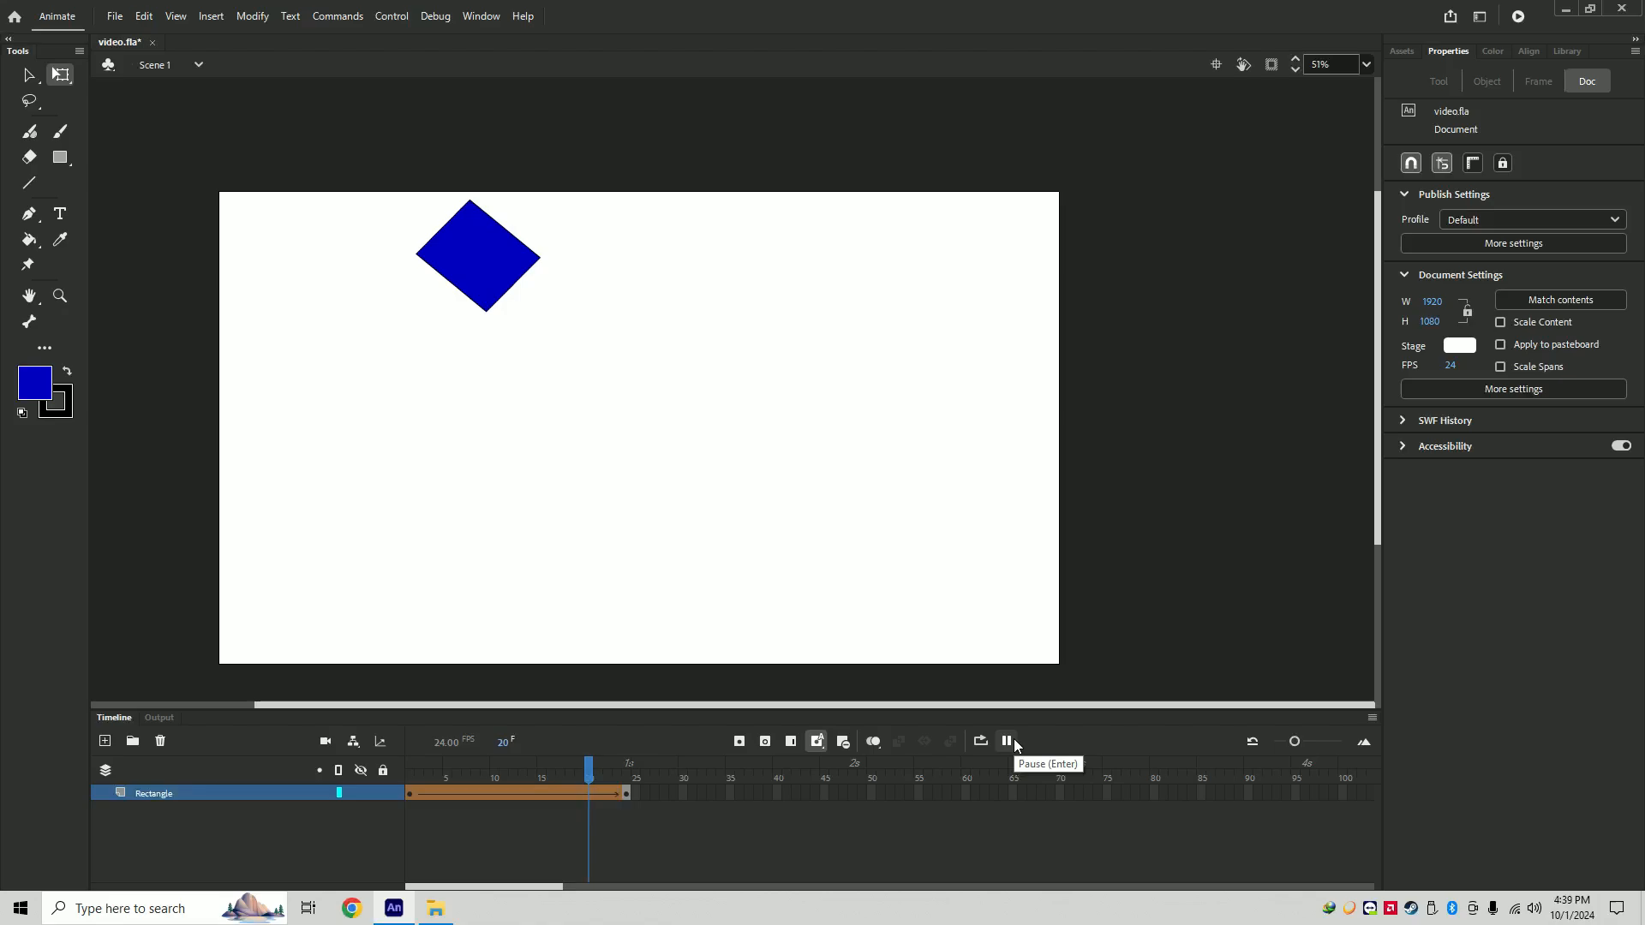
{"action": "left_click", "coordinate": [1009, 742]}
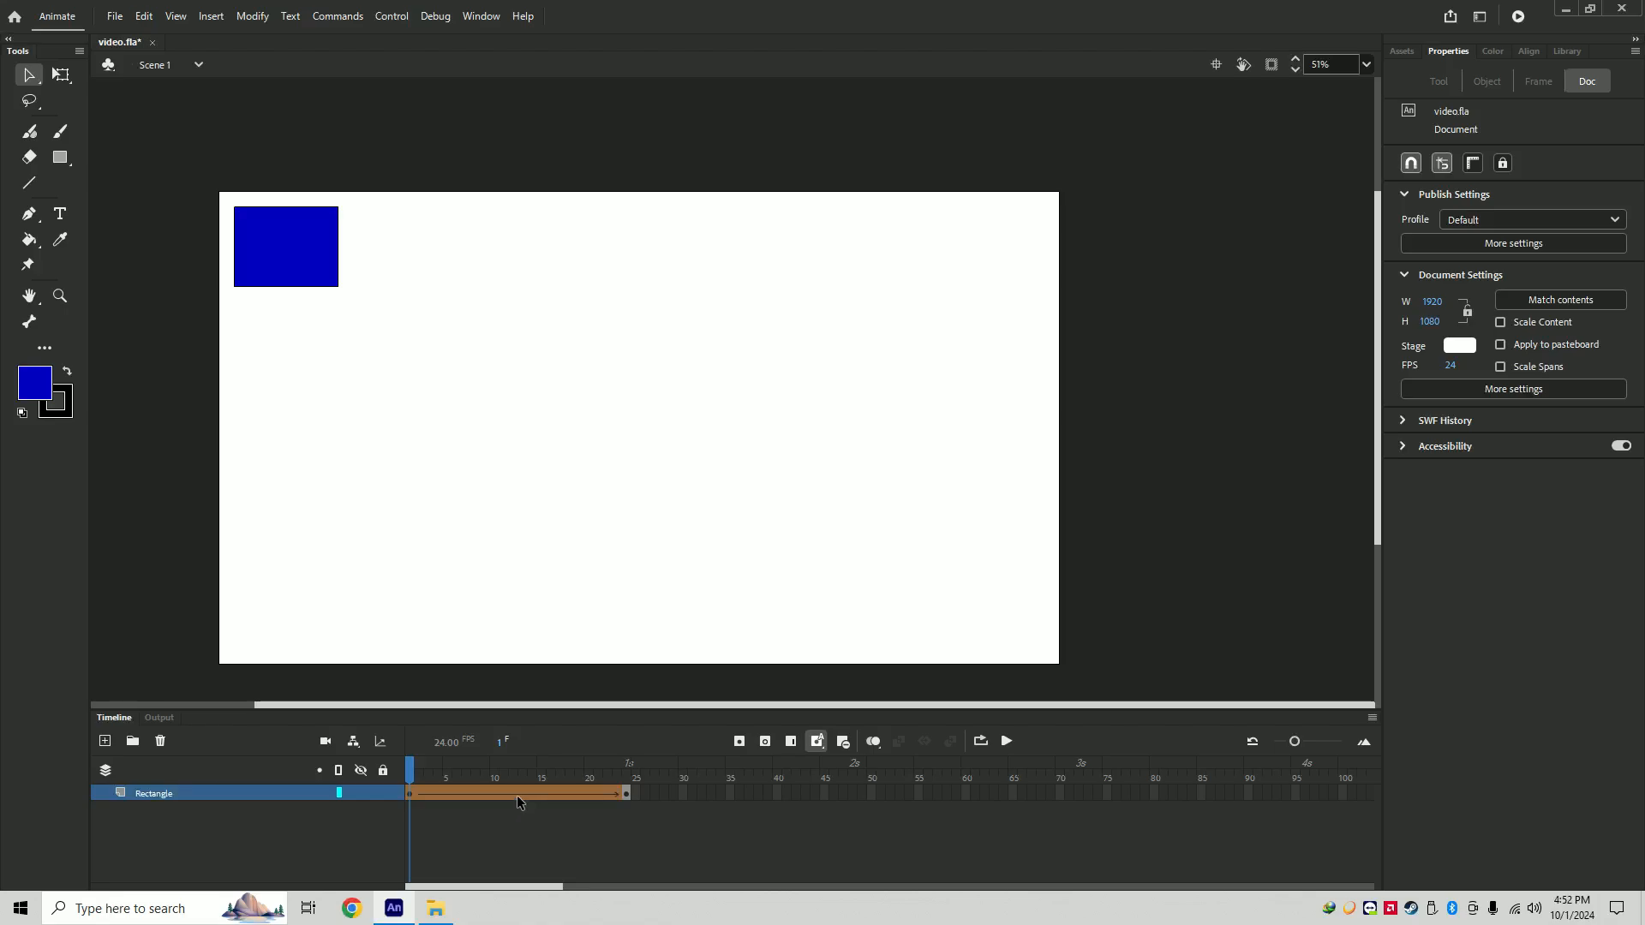
- Add a shape hint at frame 1 and place it on the rectangle's upper-left corner
{"action": "left_click", "coordinate": [255, 19]}
{"action": "mouse_move", "coordinate": [298, 188]}
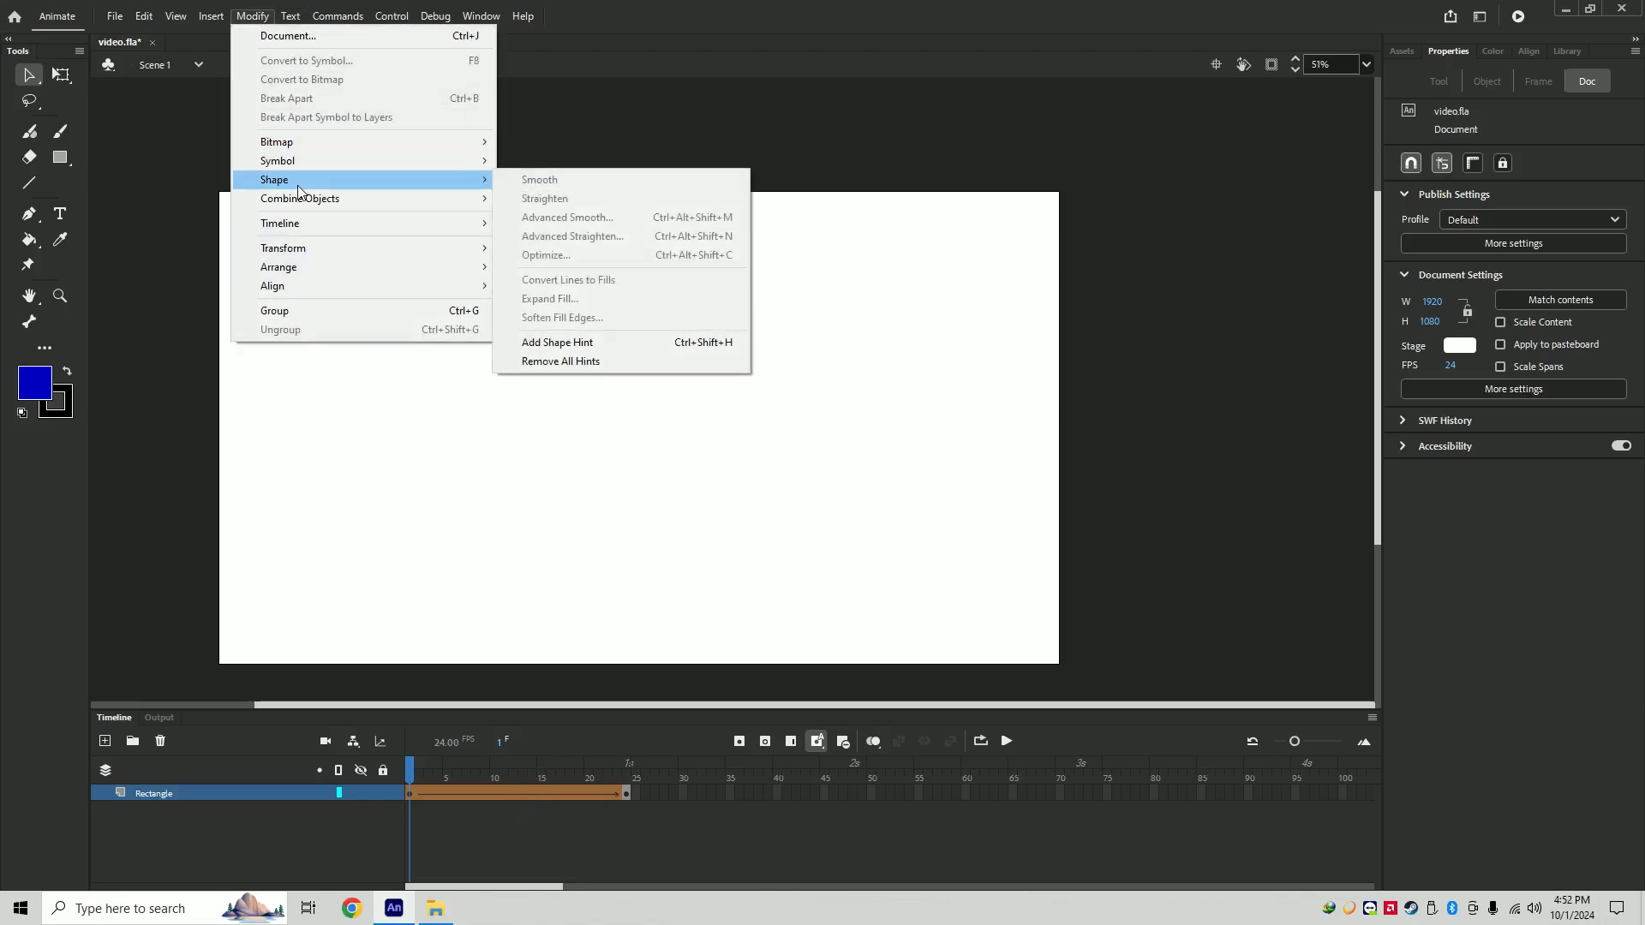
{"action": "left_click", "coordinate": [557, 341]}
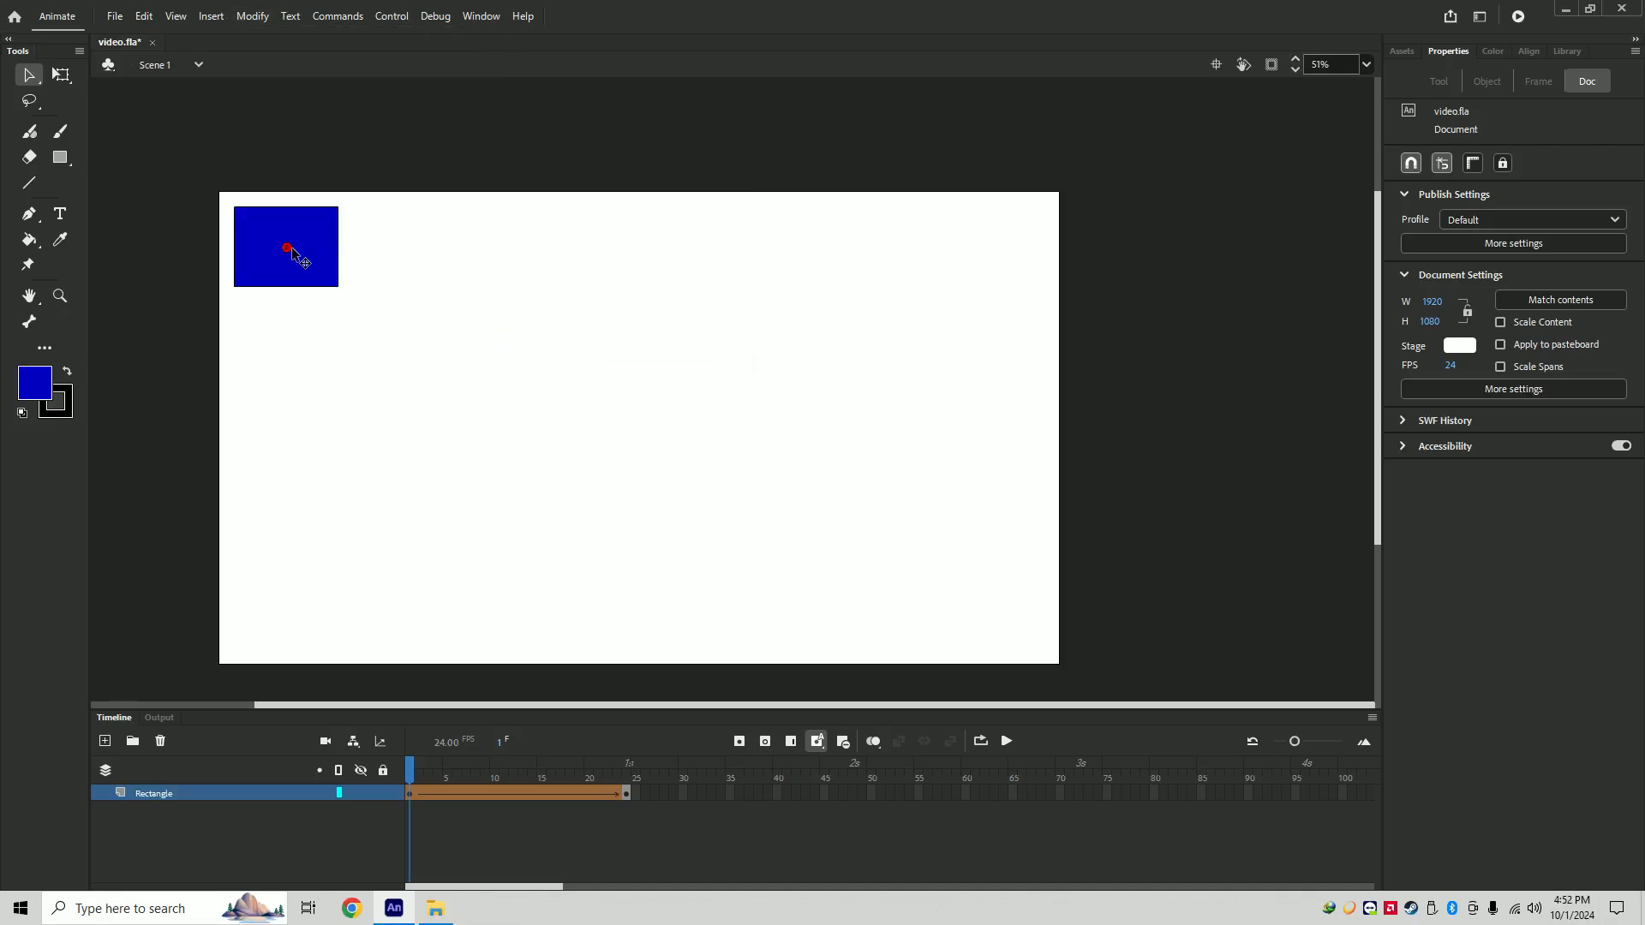
{"action": "left_click_drag", "start_coordinate": [292, 248], "coordinate": [241, 217]}
- Add a second shape hint at frame 1 and place it on the rectangle's lower-right corner
{"action": "left_click", "coordinate": [256, 19]}
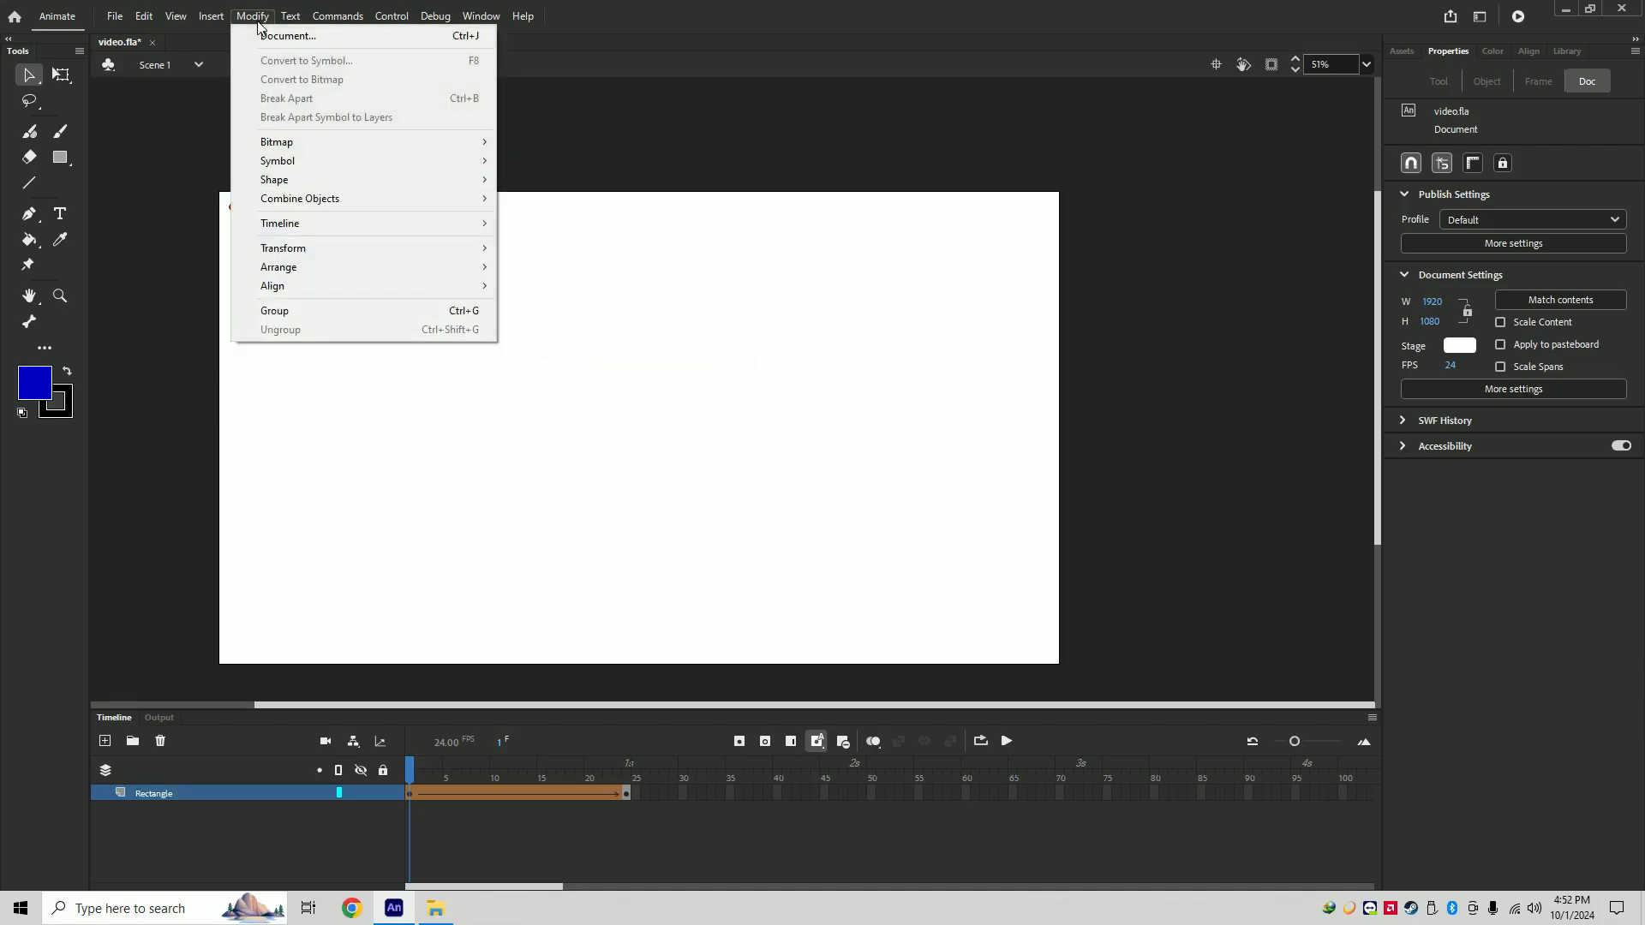
{"action": "mouse_move", "coordinate": [293, 146]}
{"action": "mouse_move", "coordinate": [292, 180]}
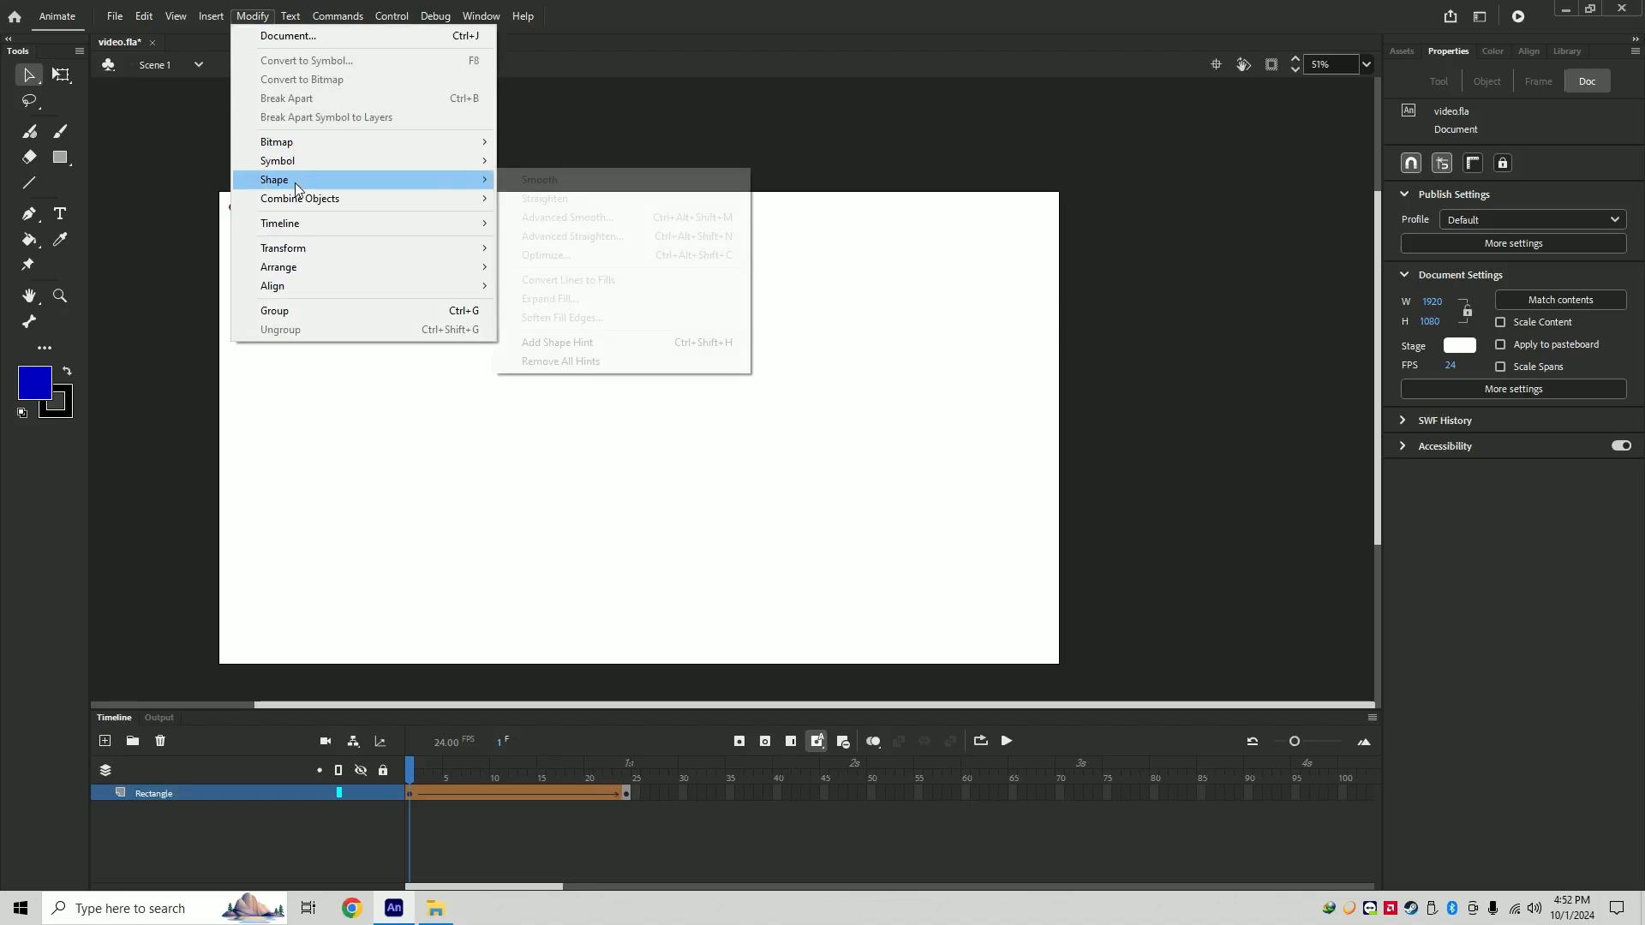
{"action": "left_click", "coordinate": [609, 341]}
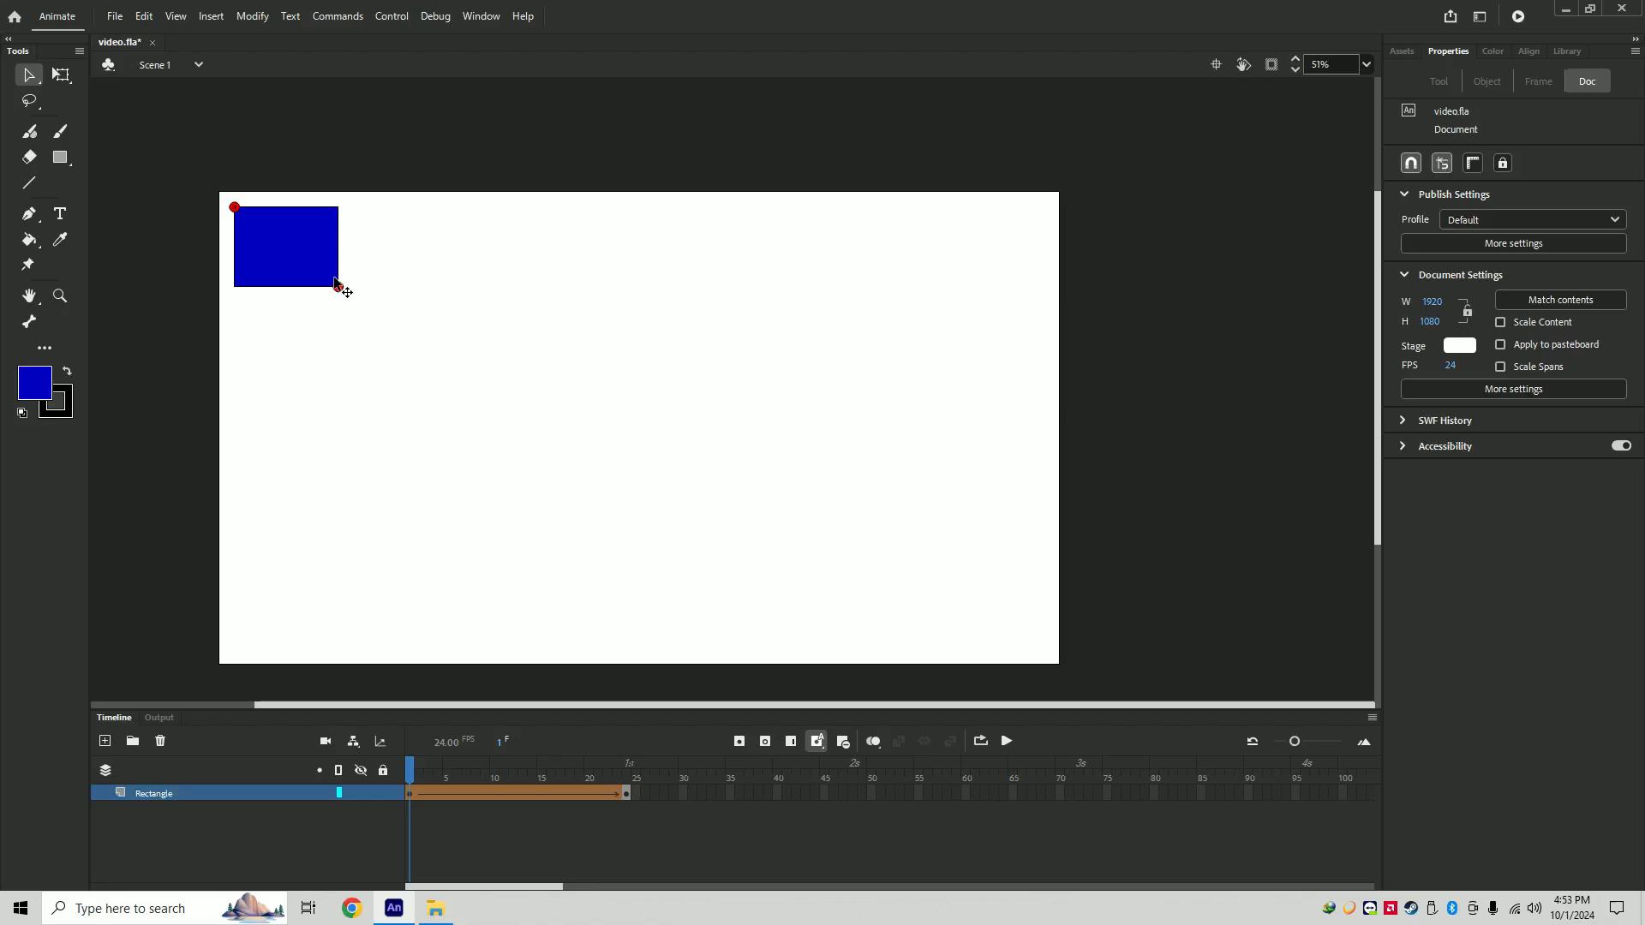
- At frame 24, place the first shape hint on the rotated rectangle's top corner and the second on its bottom corner
{"action": "left_click", "coordinate": [625, 794]}
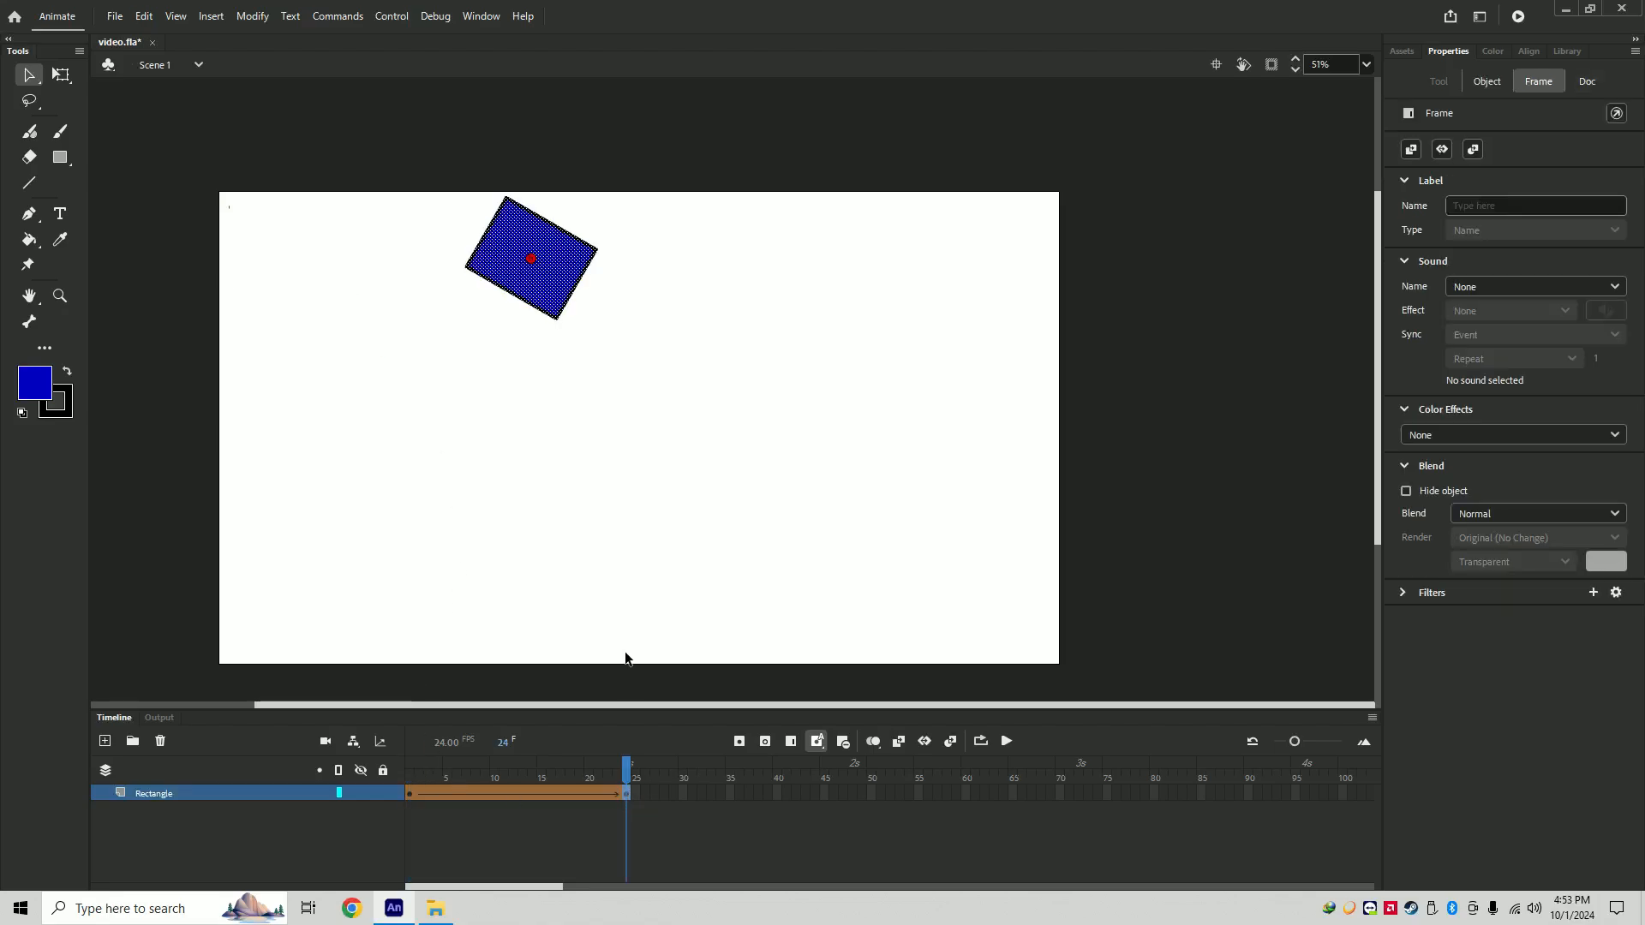
{"action": "left_click_drag", "start_coordinate": [531, 259], "coordinate": [513, 203]}
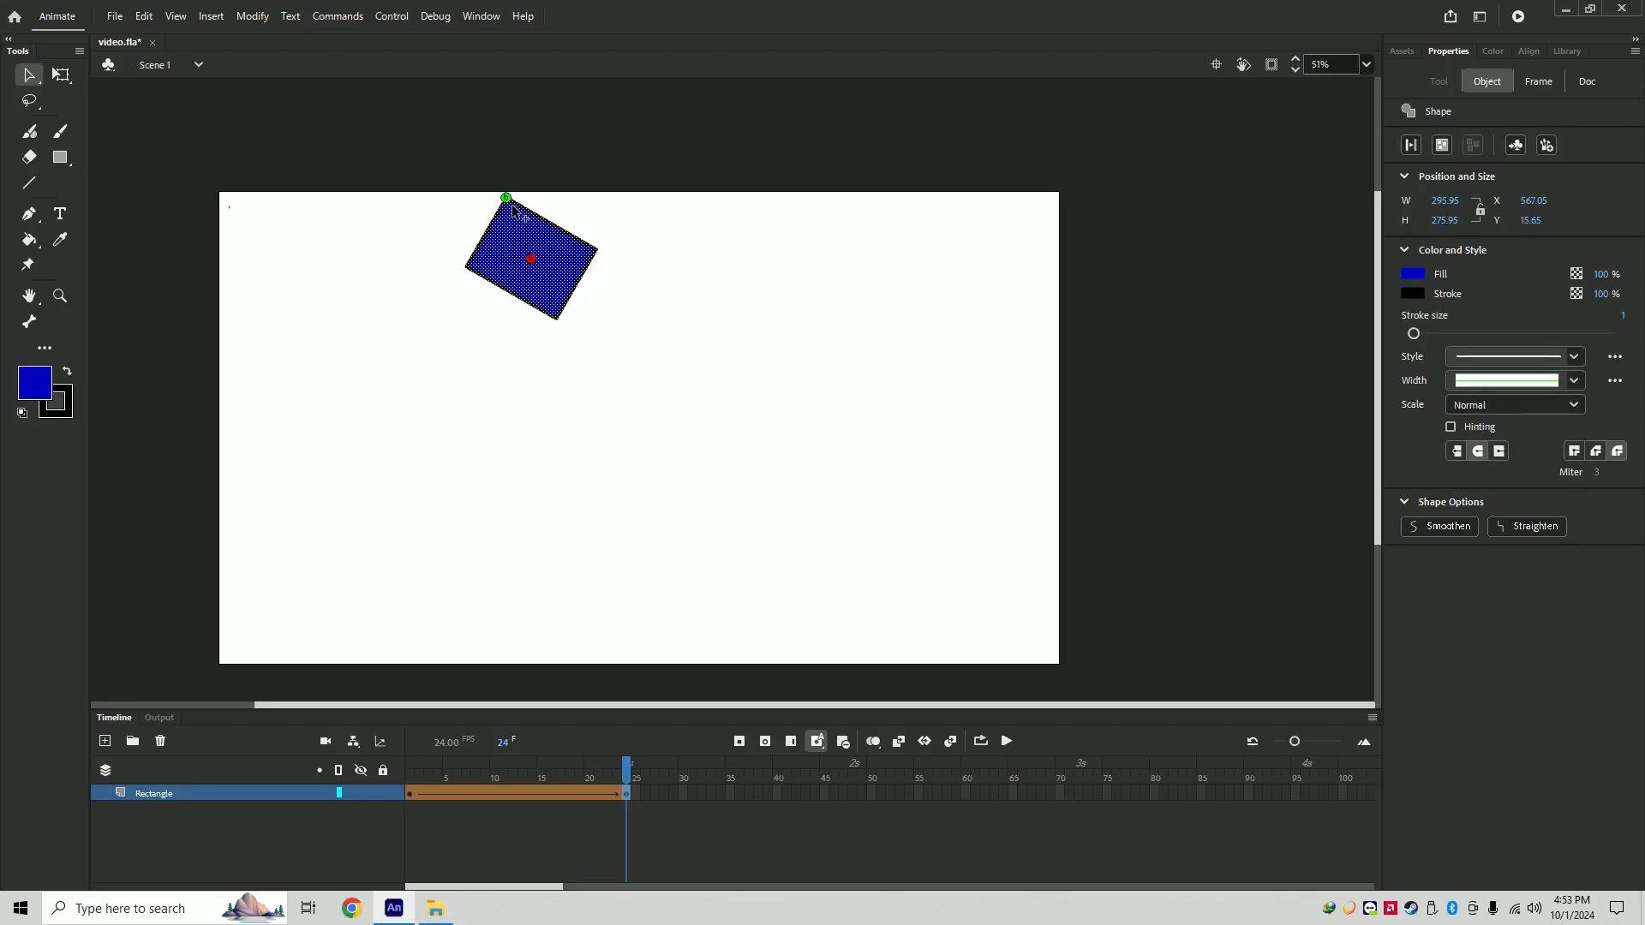
{"action": "left_click_drag", "start_coordinate": [532, 259], "coordinate": [559, 319]}
- Play the hinted shape tween from frame 1 to examine how the rectangle rotates and moves
{"action": "left_click_drag", "start_coordinate": [627, 769], "coordinate": [409, 760]}
{"action": "left_click", "coordinate": [1008, 745]}
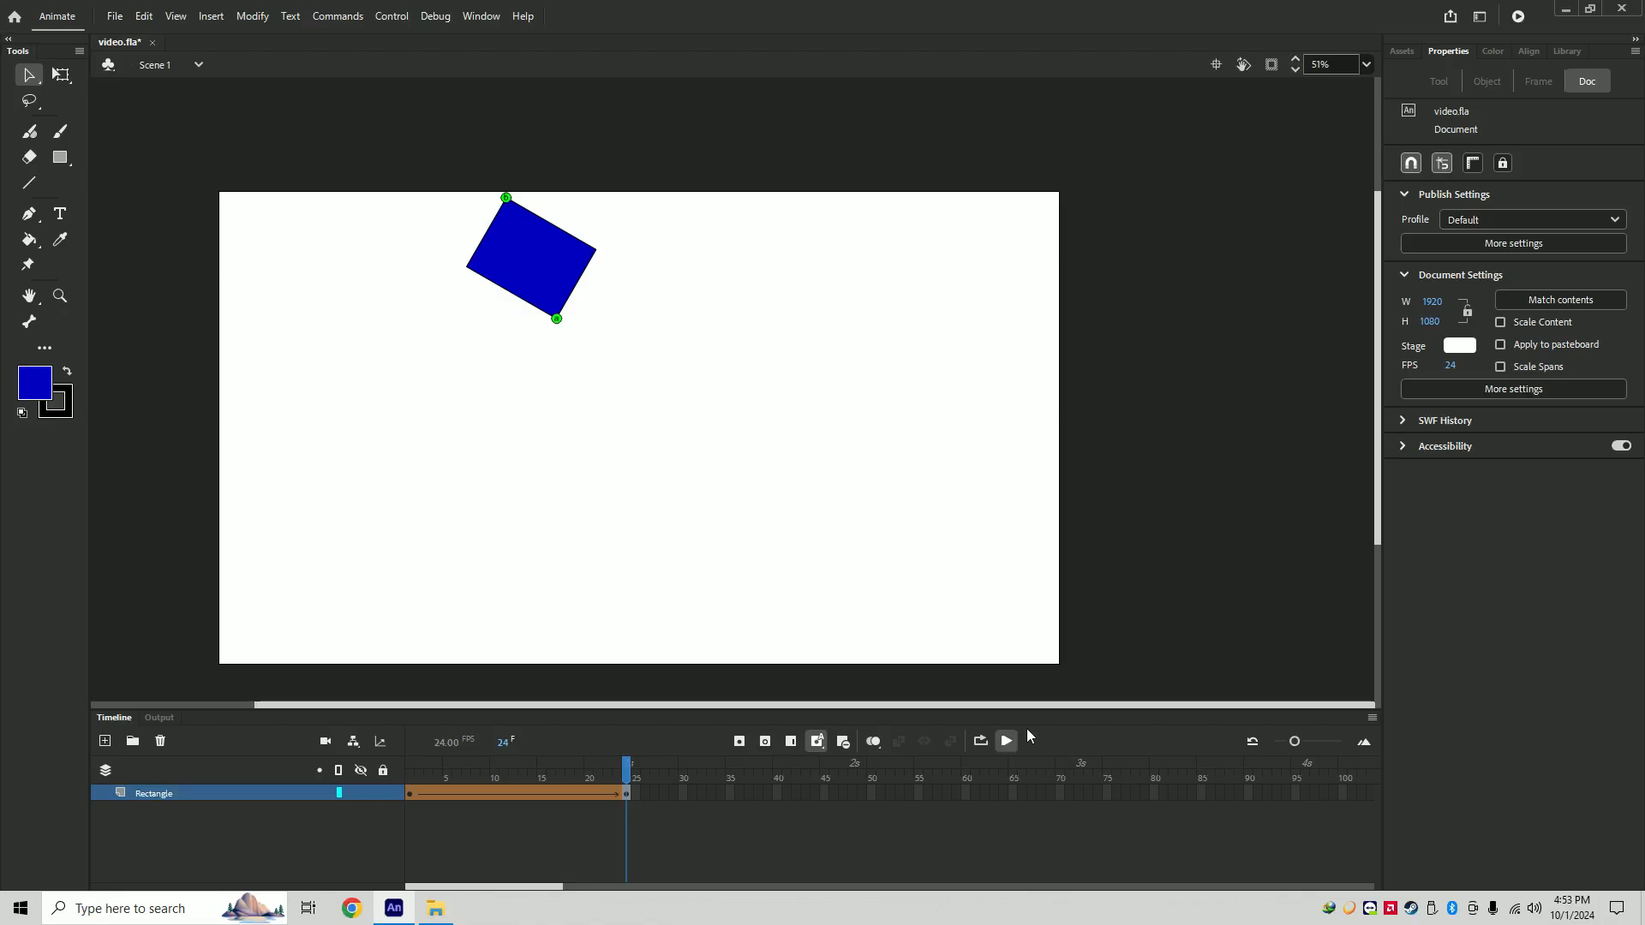
{"action": "left_click", "coordinate": [1008, 742]}
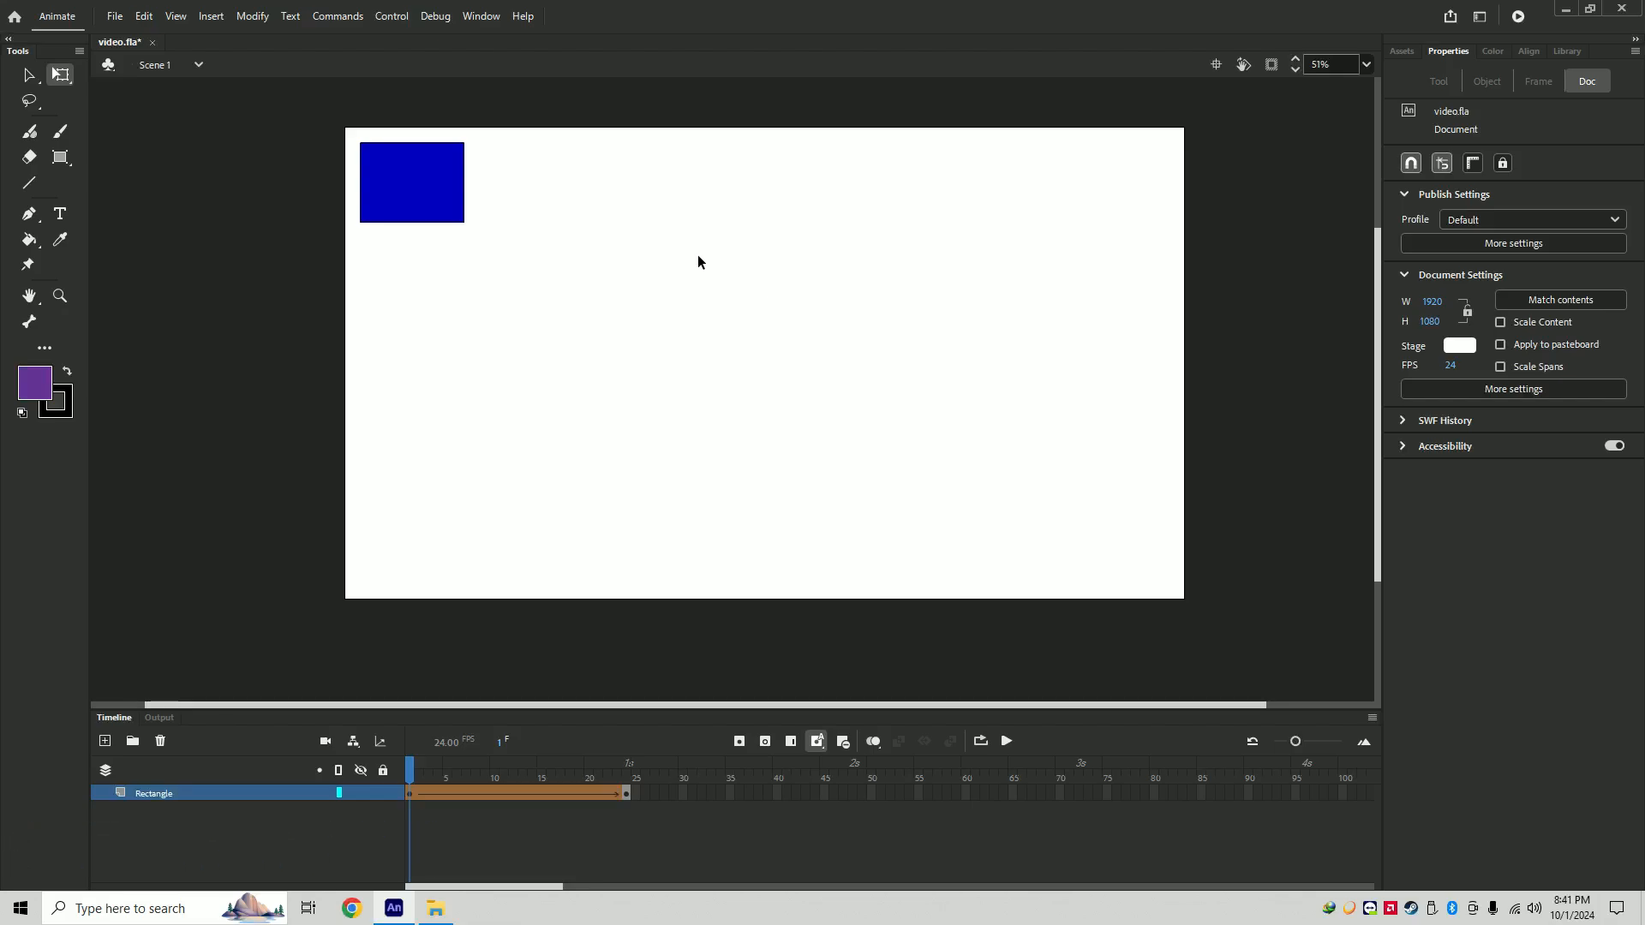
- Remove the Rectangle layer's shape tween and its frame 24, and play the remaining frames from frame 1
{"action": "right_click", "coordinate": [492, 789]}
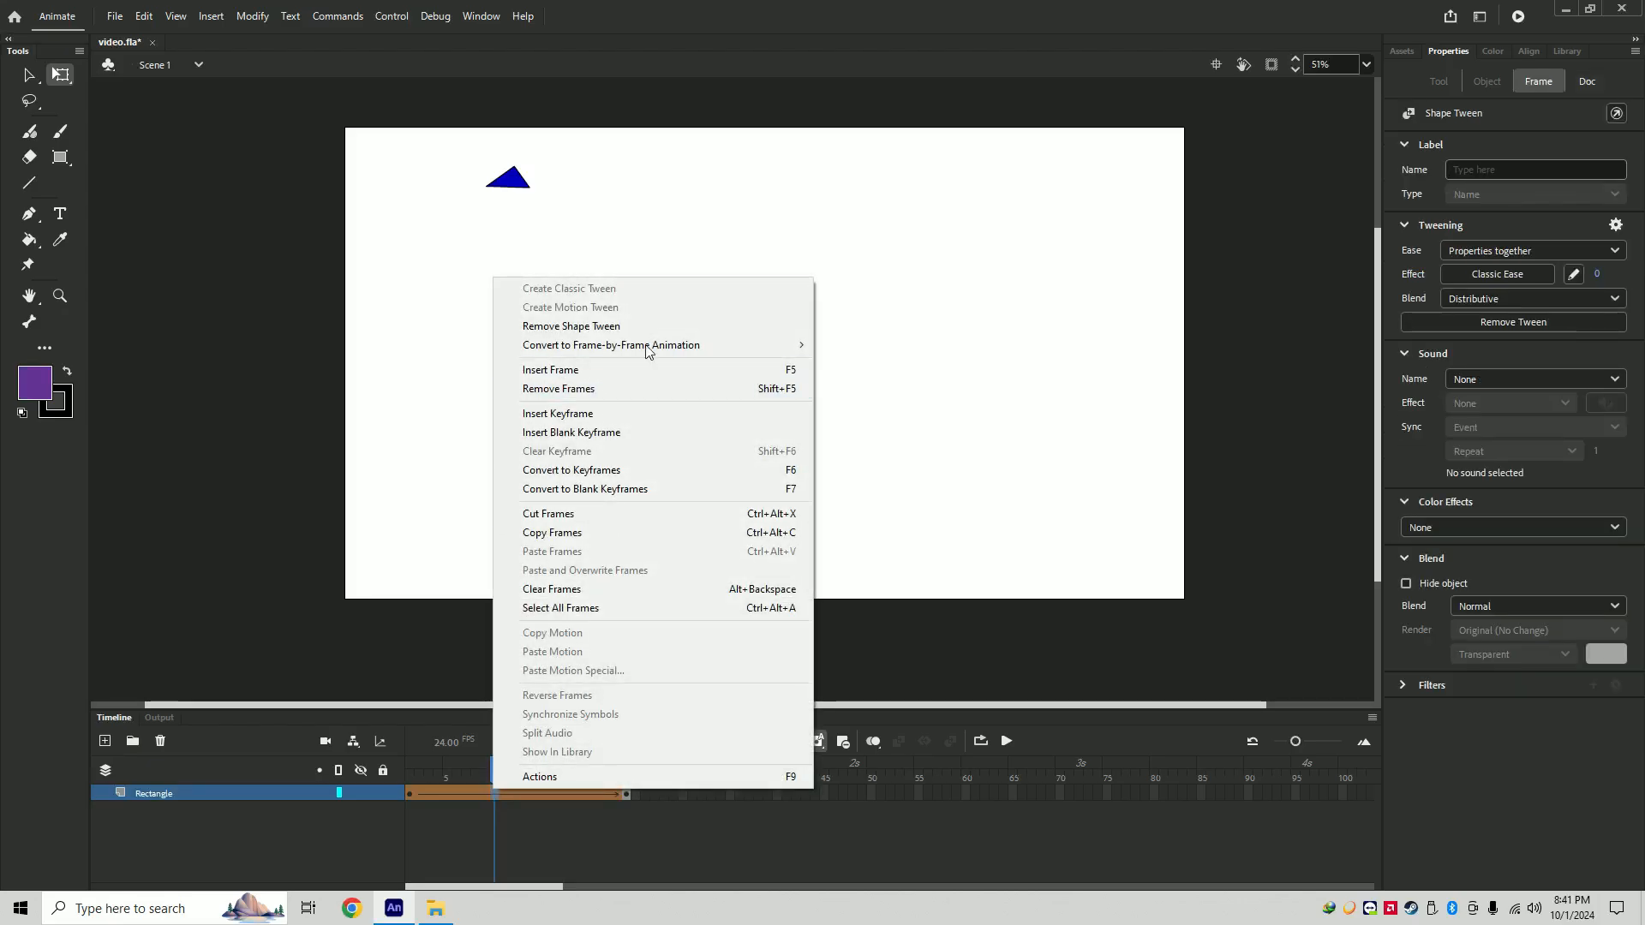
{"action": "left_click", "coordinate": [641, 330]}
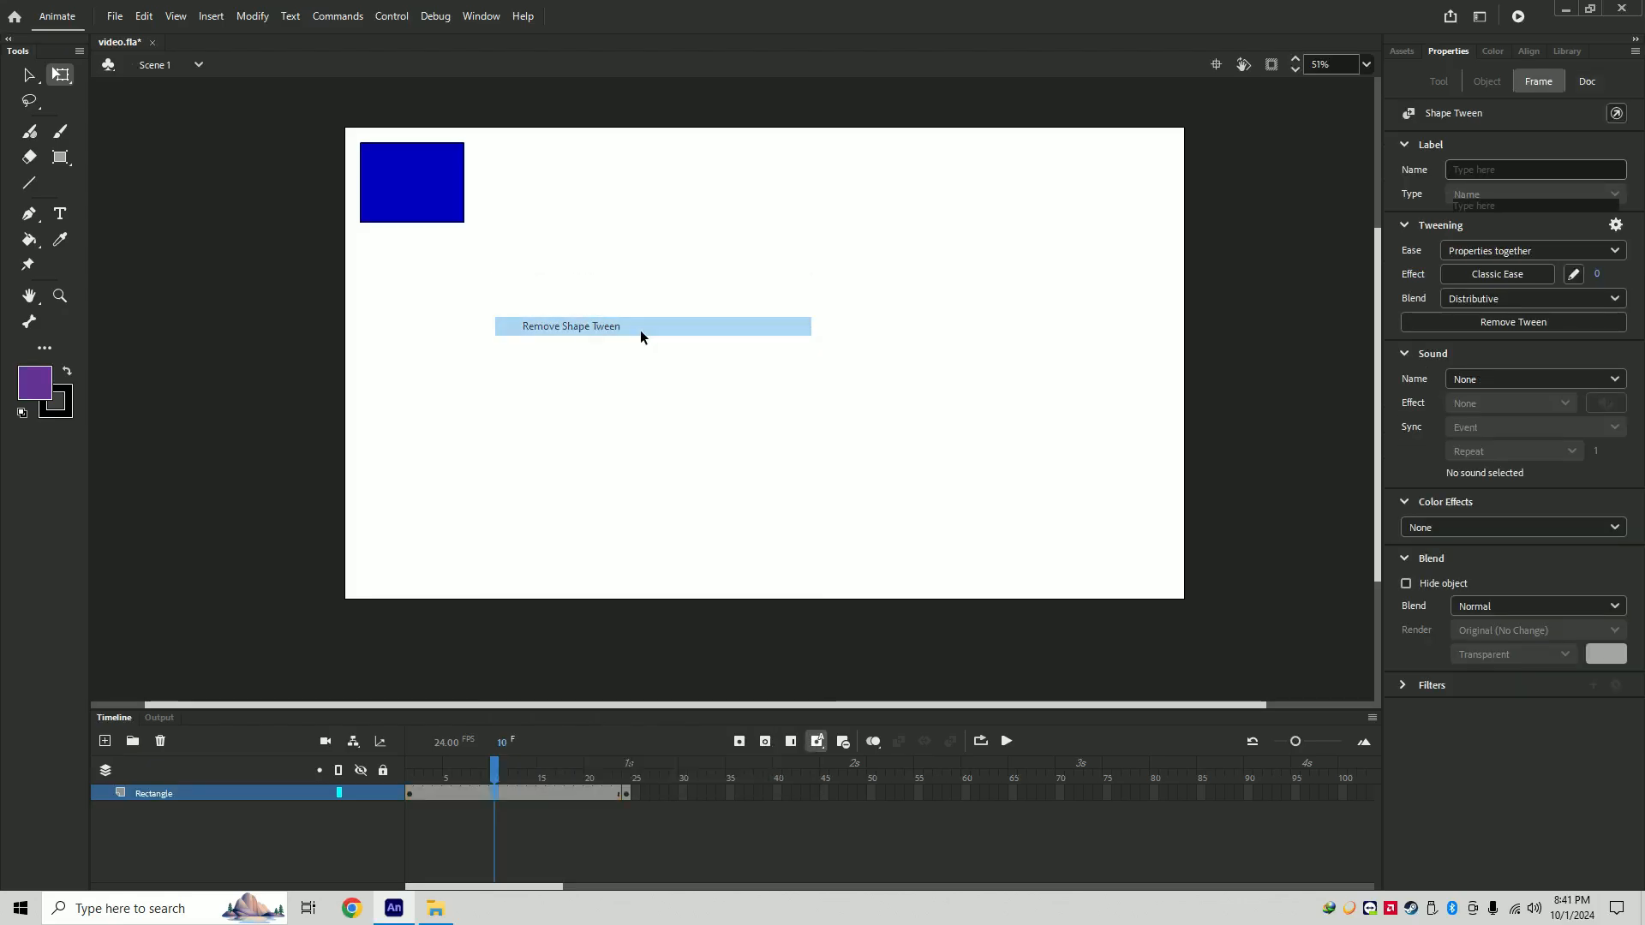
{"action": "right_click", "coordinate": [626, 798]}
{"action": "left_click", "coordinate": [716, 394]}
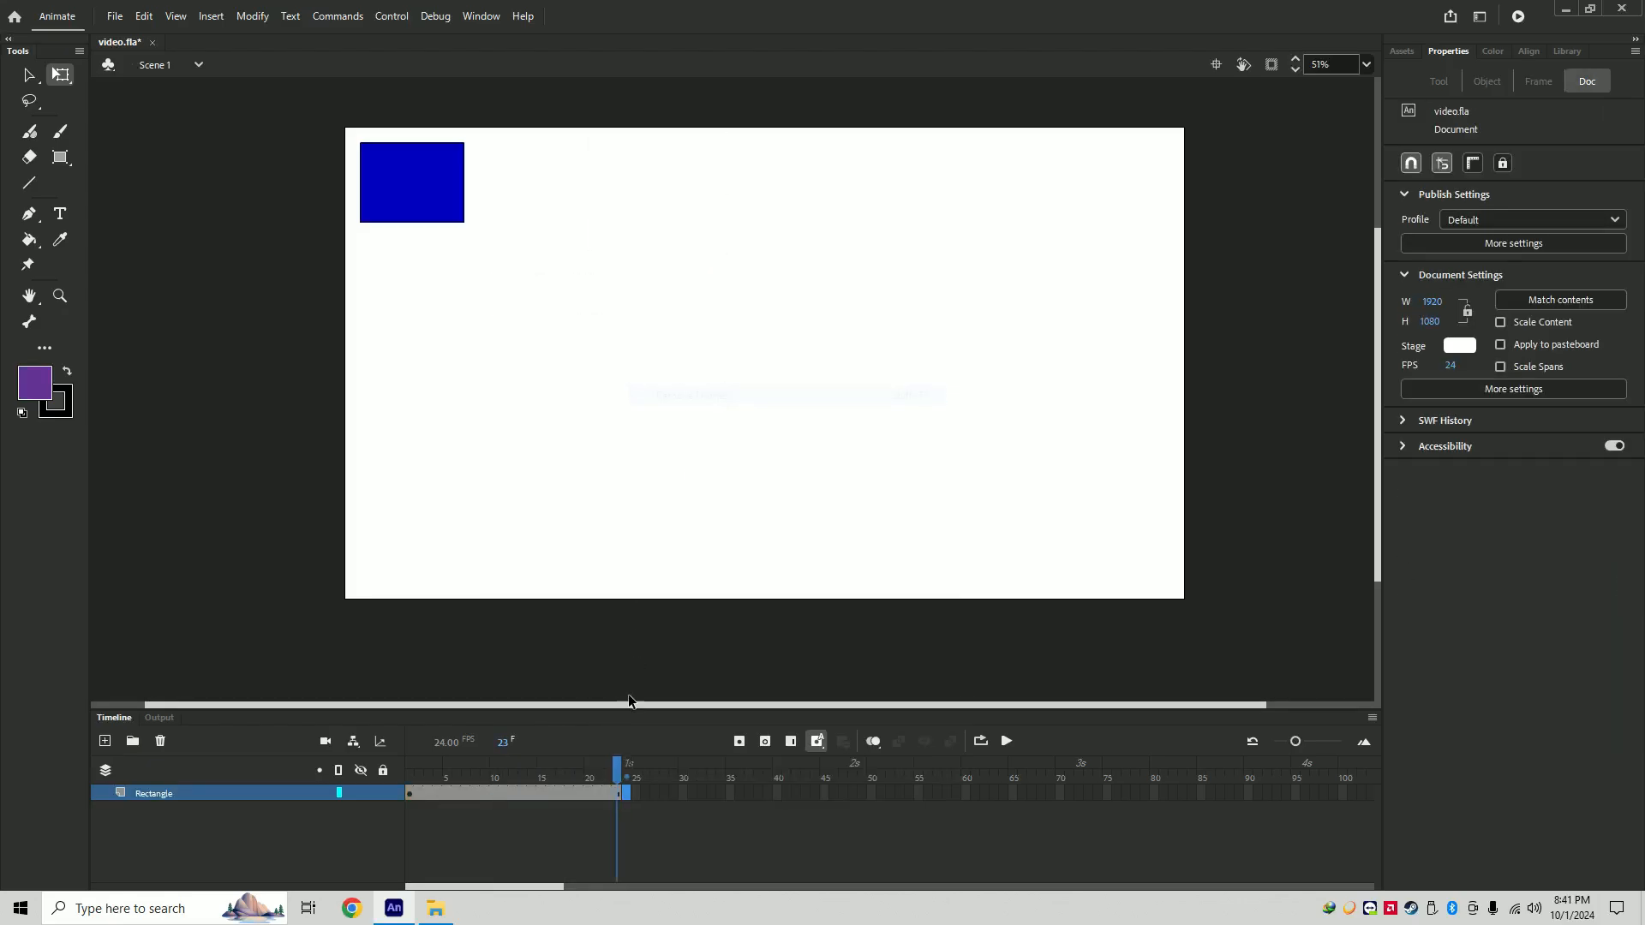
{"action": "left_click_drag", "start_coordinate": [618, 773], "coordinate": [353, 783]}
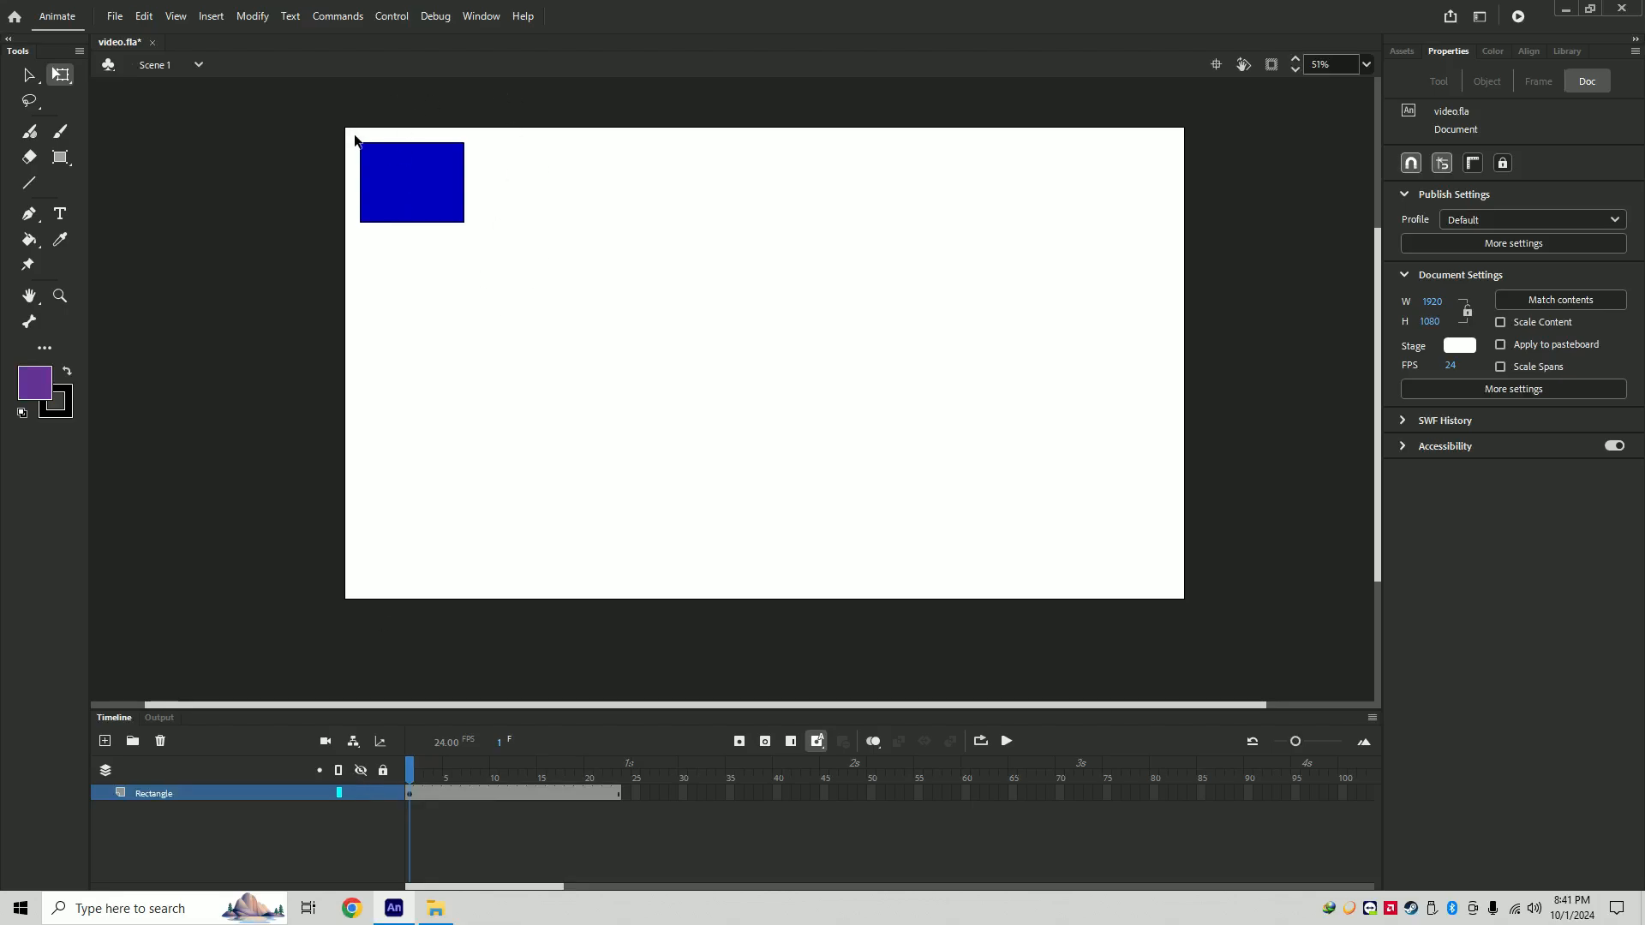
{"action": "left_click", "coordinate": [1007, 742]}
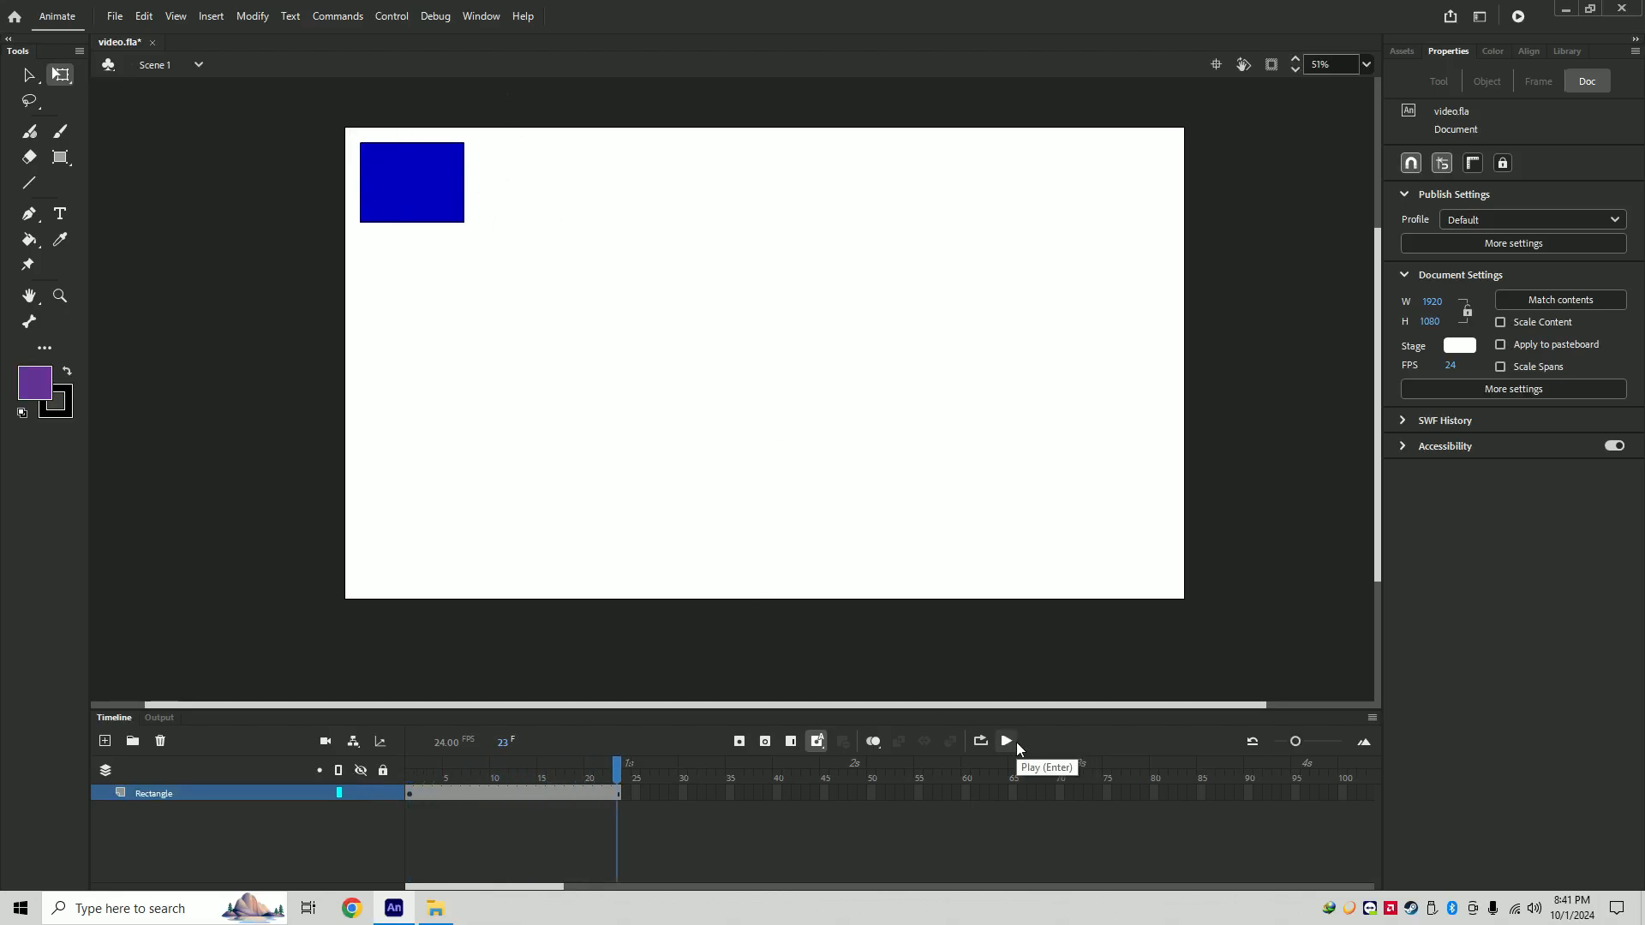
- Insert a keyframe at frame 24 and add the static text "YUDEGI" below and beside the blue rectangle
{"action": "right_click", "coordinate": [624, 798]}
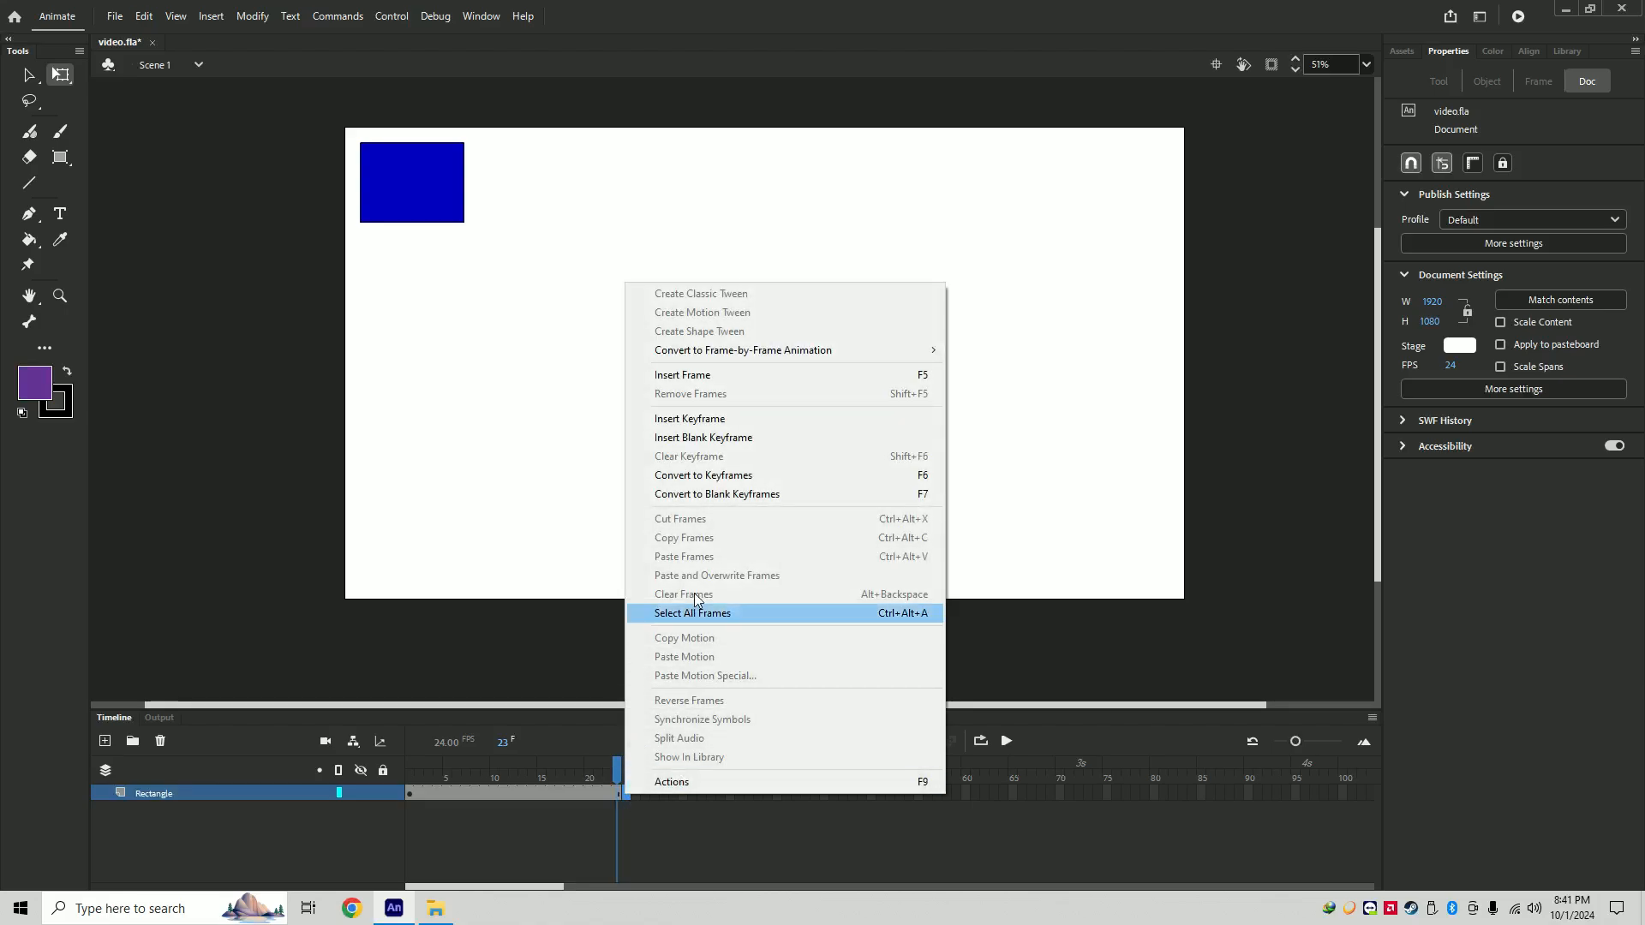
{"action": "left_click", "coordinate": [696, 422]}
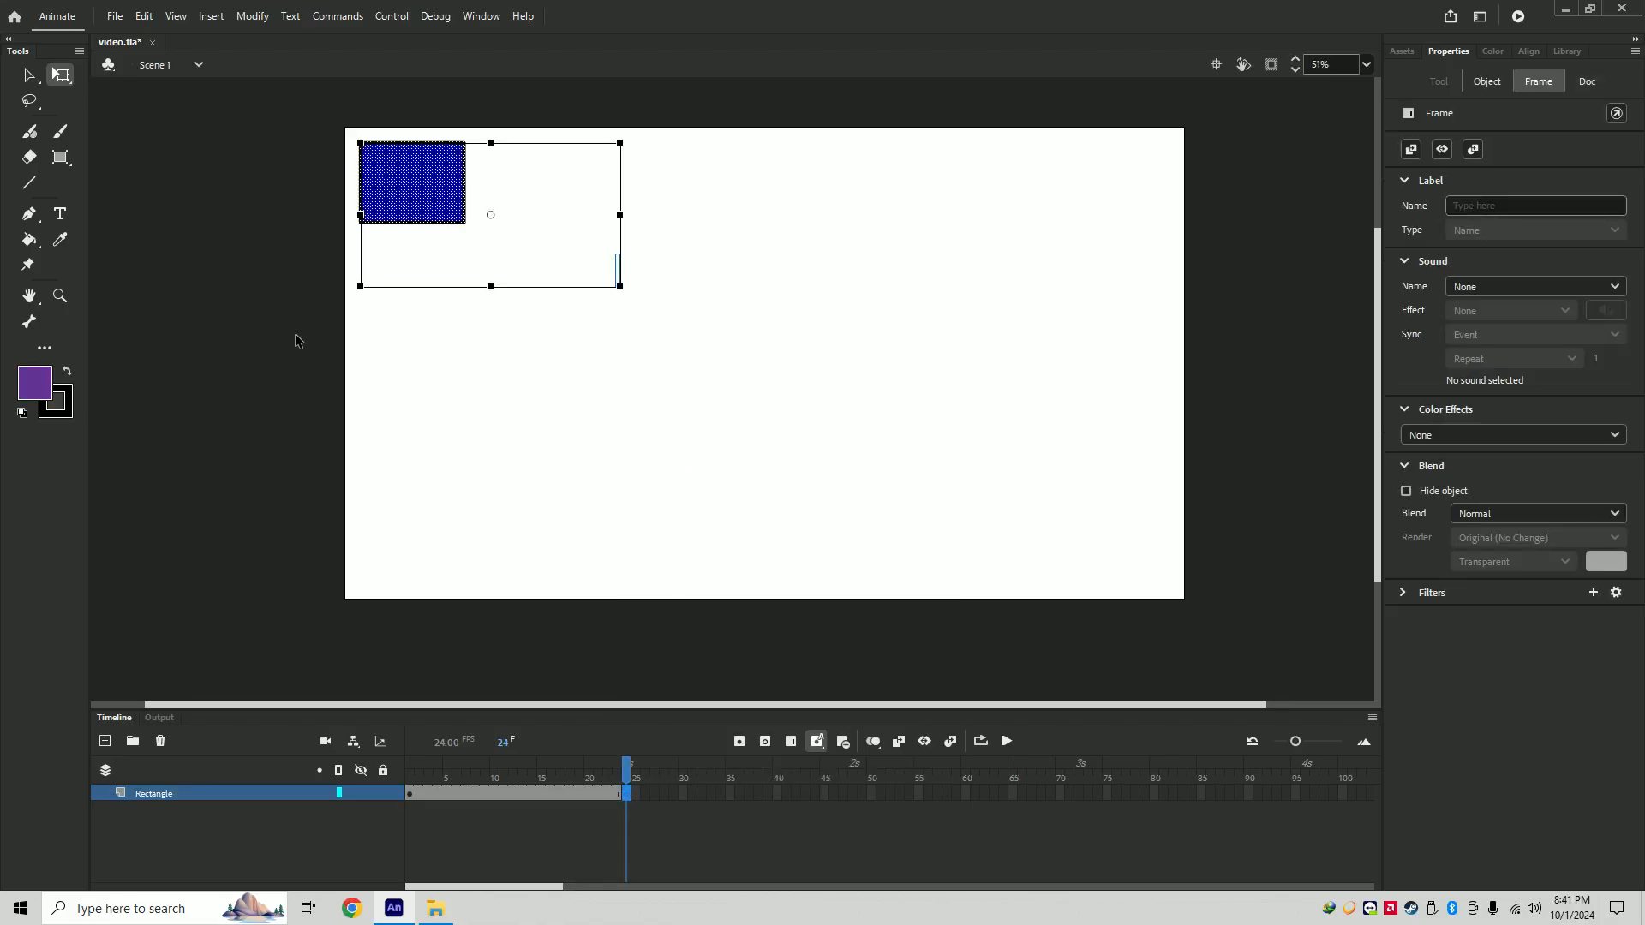
{"action": "left_click", "coordinate": [60, 213]}
{"action": "left_click", "coordinate": [664, 288]}
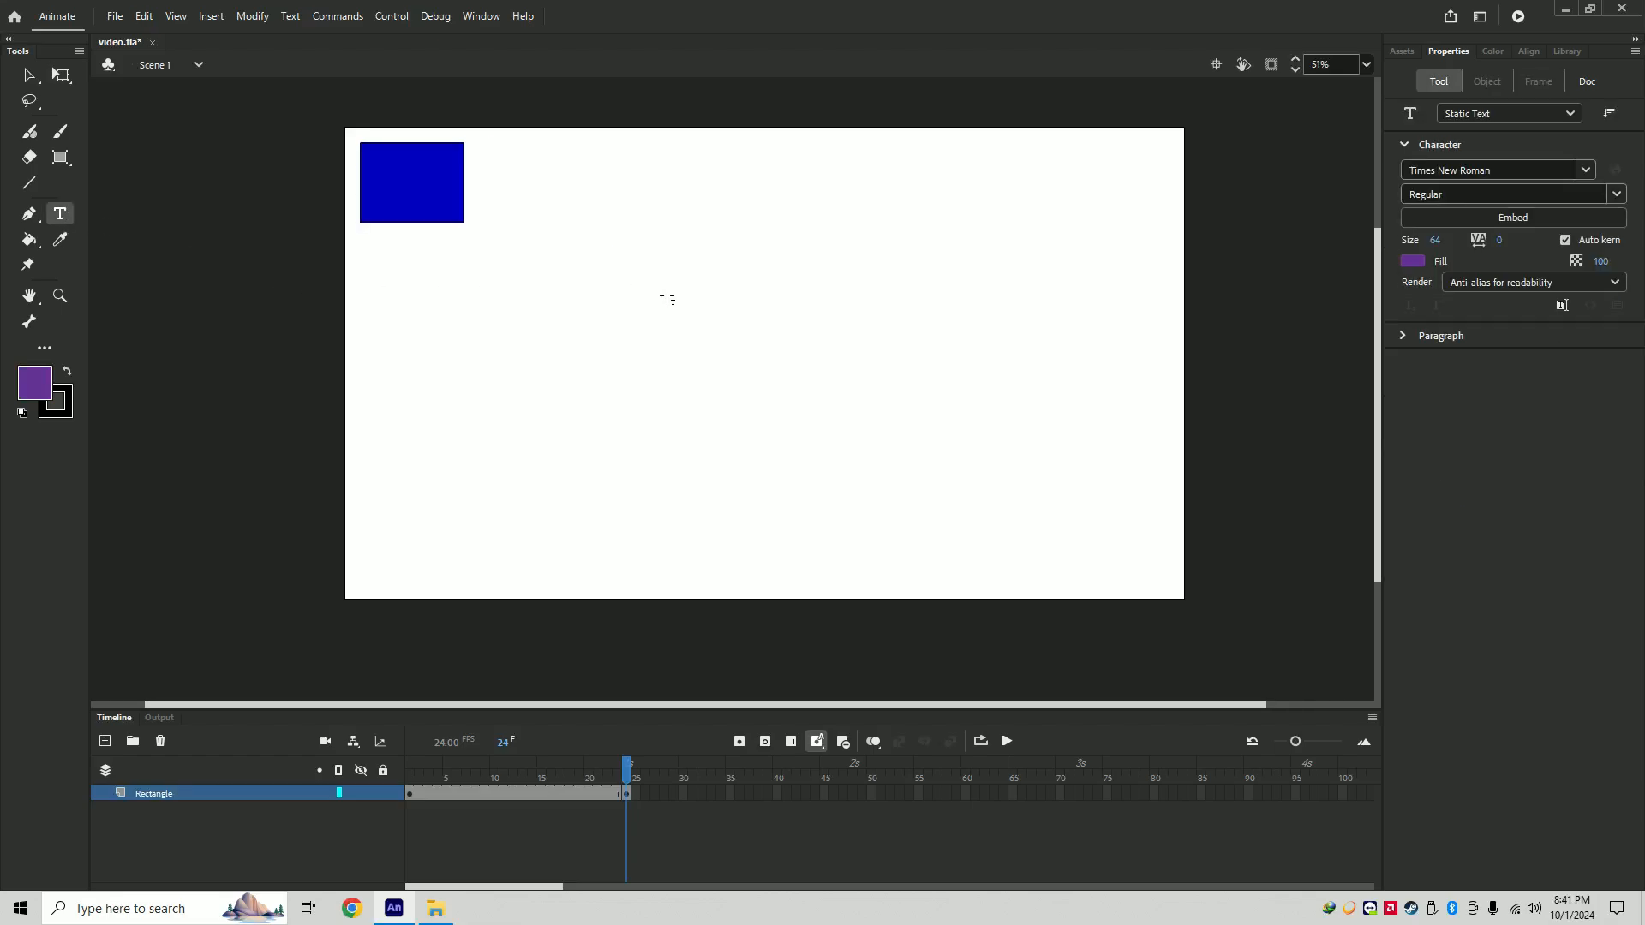
{"action": "type", "text": "YUDEGI"}
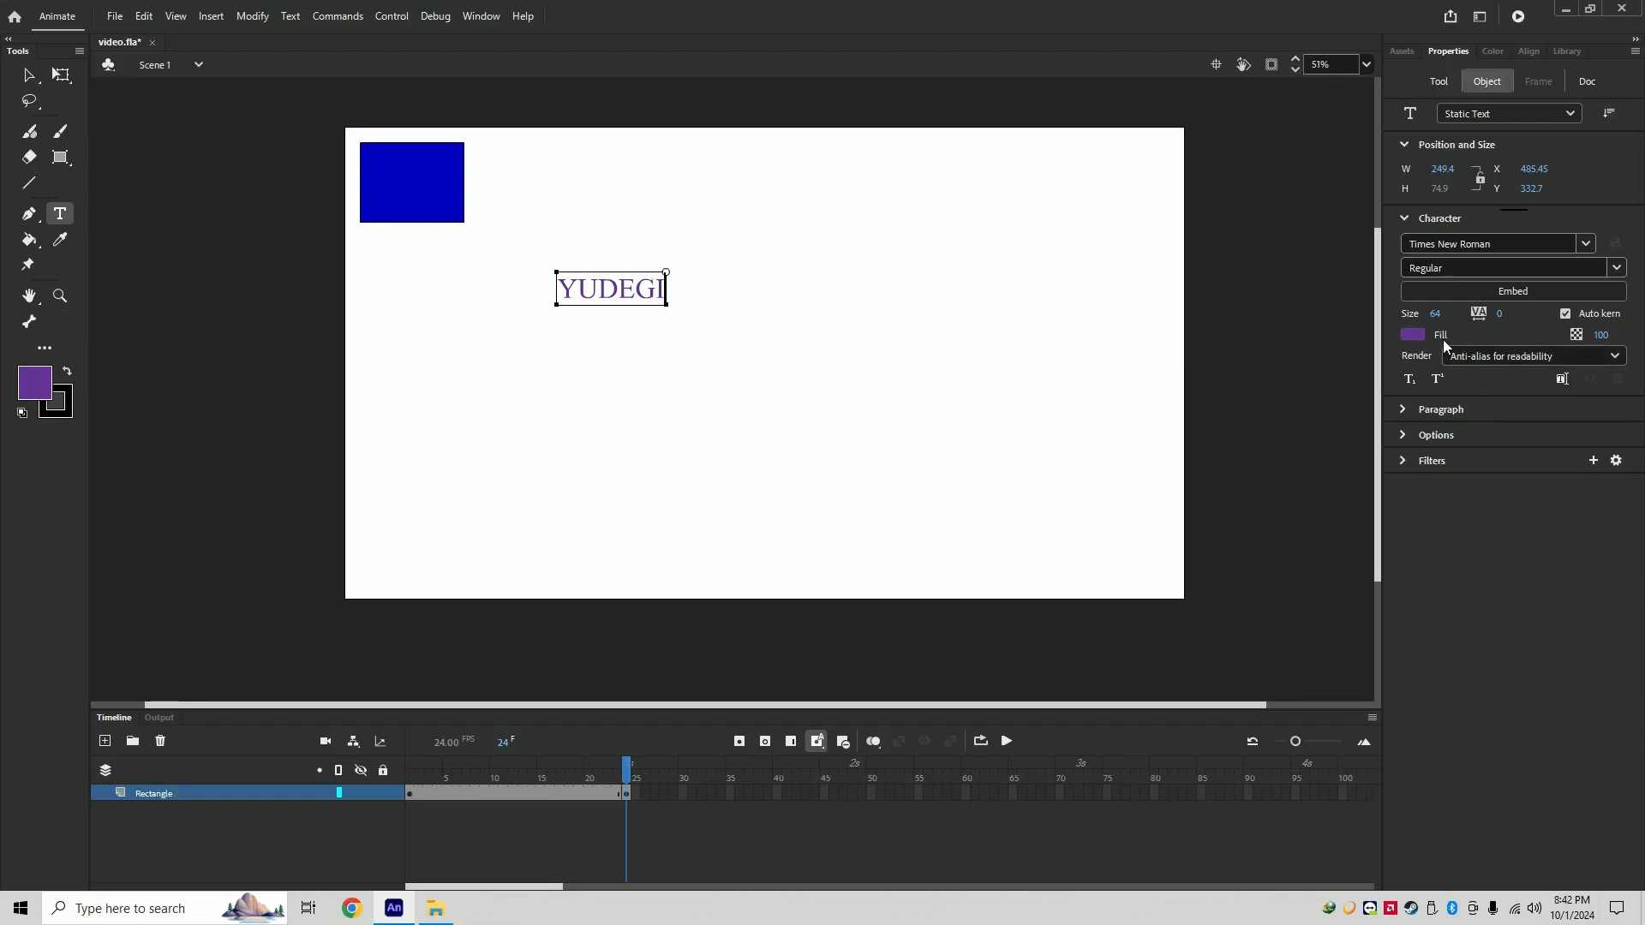
- Break the YUDEGI text apart twice, first into separate letters and again into editable shapes
{"action": "left_click", "coordinate": [29, 75]}
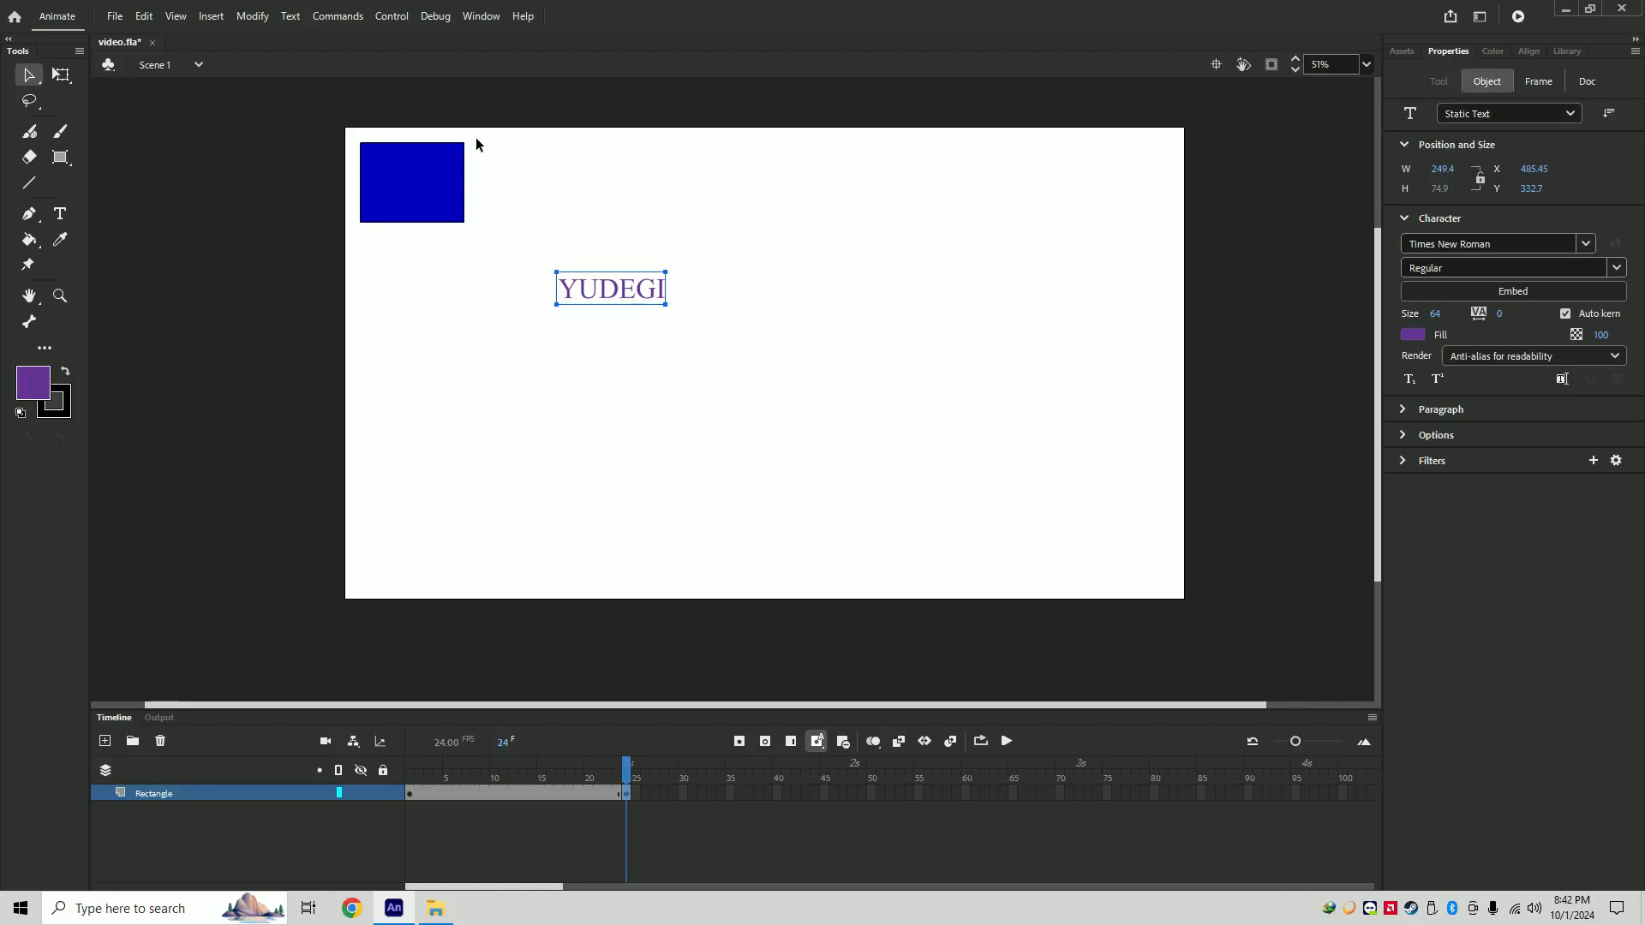
{"action": "left_click", "coordinate": [444, 177]}
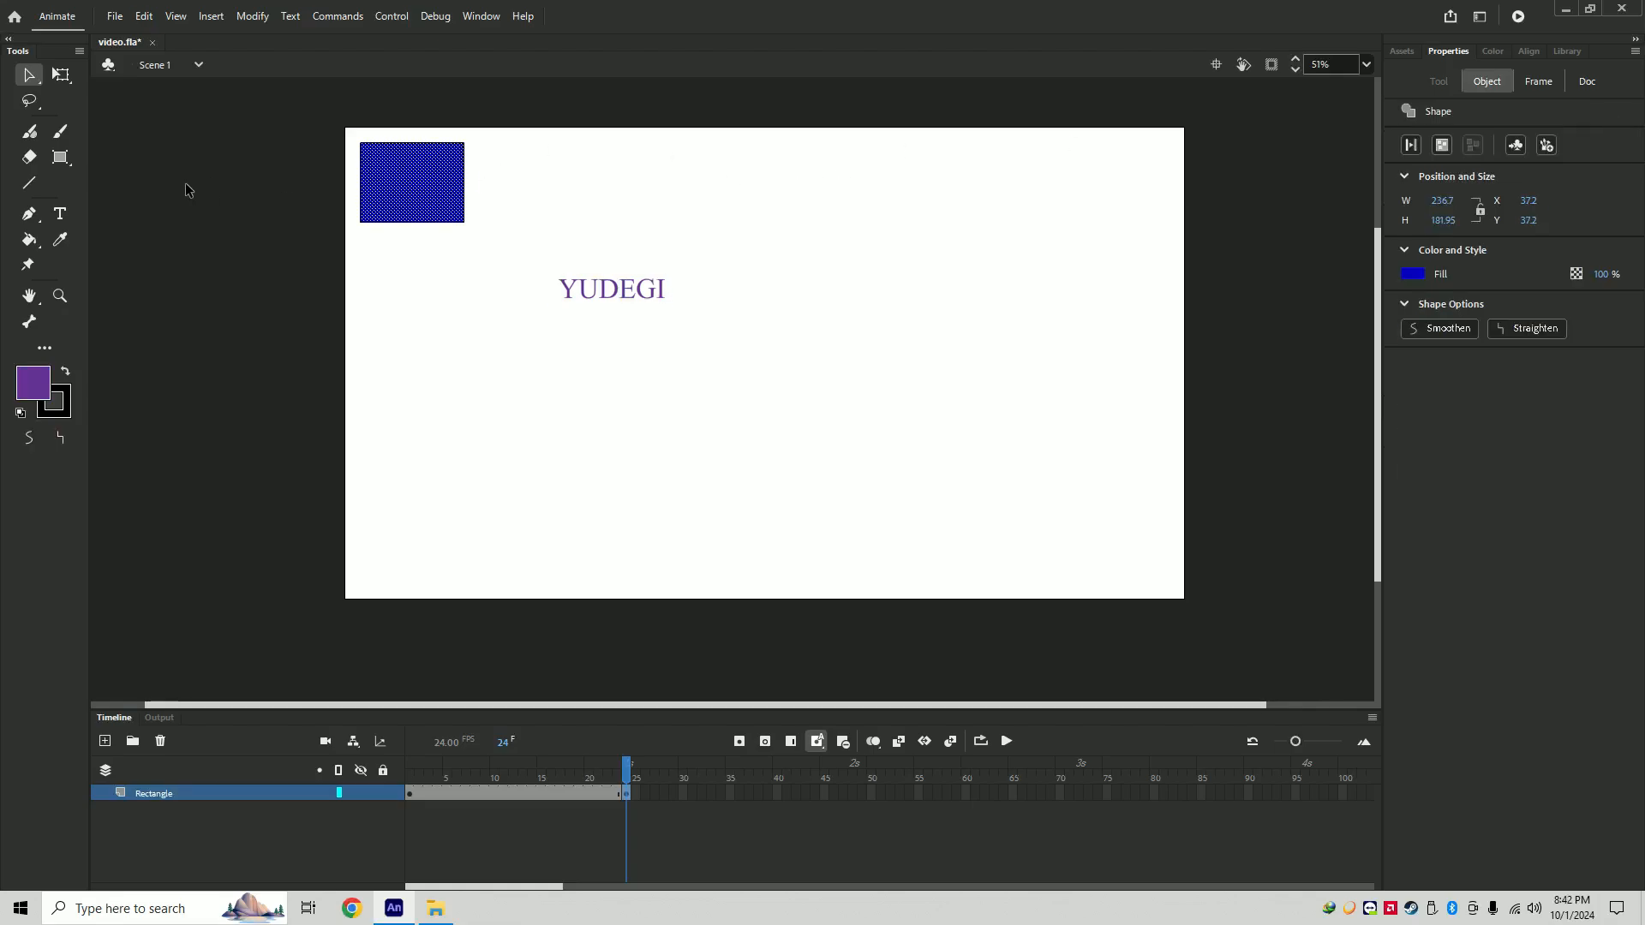
{"action": "left_click", "coordinate": [656, 288]}
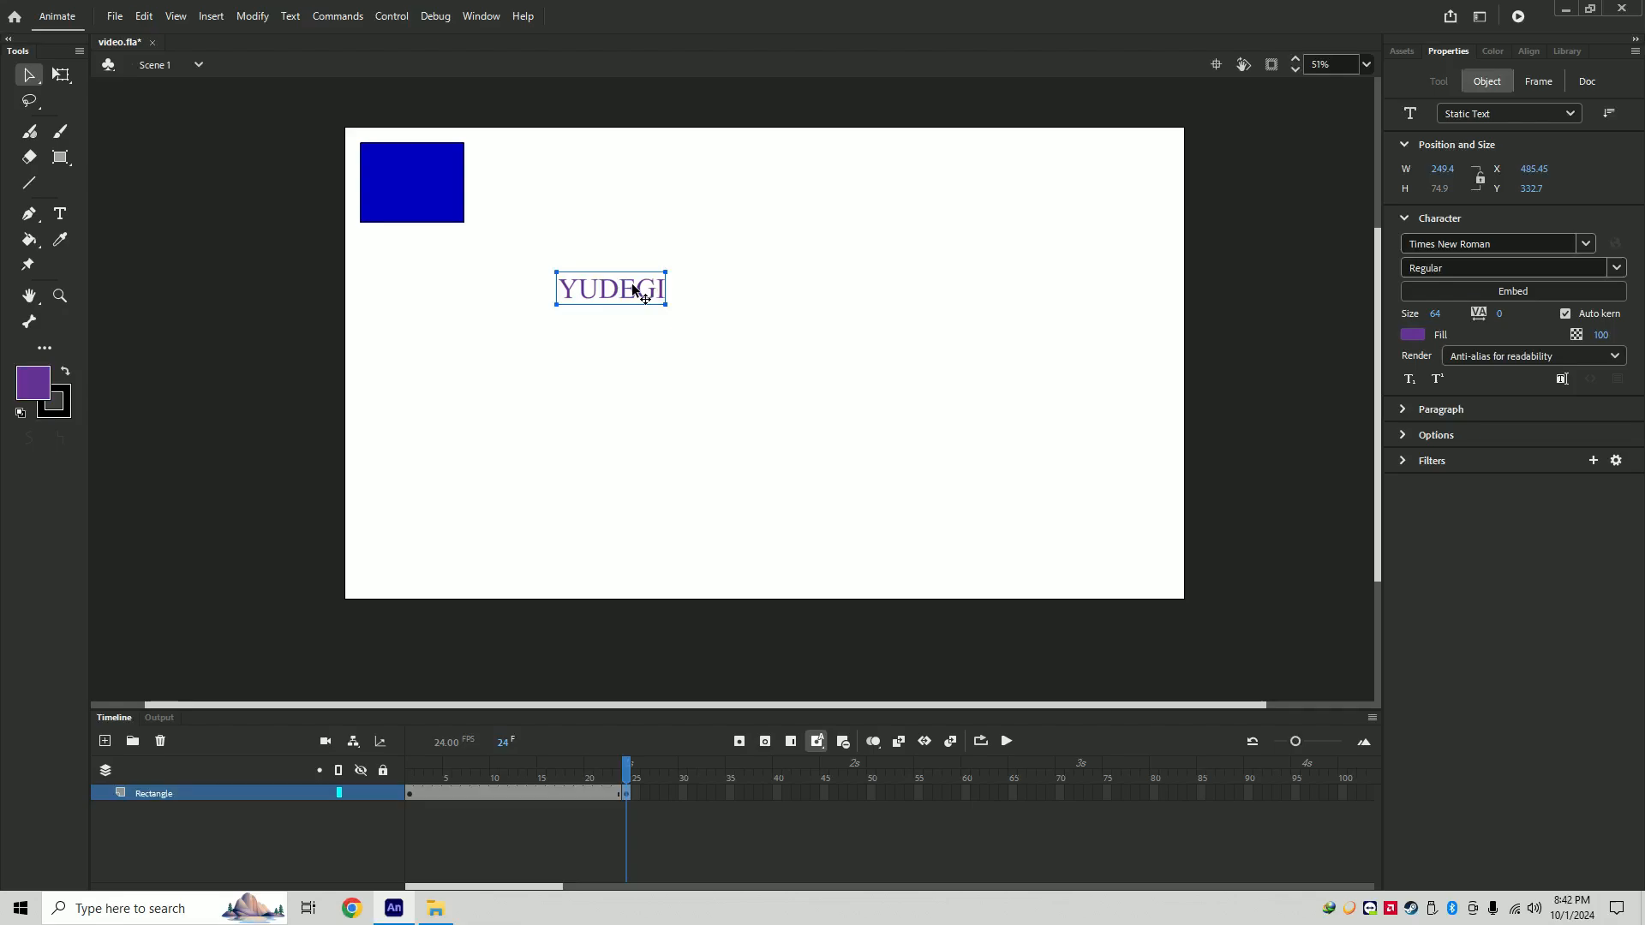
{"action": "right_click", "coordinate": [633, 284]}
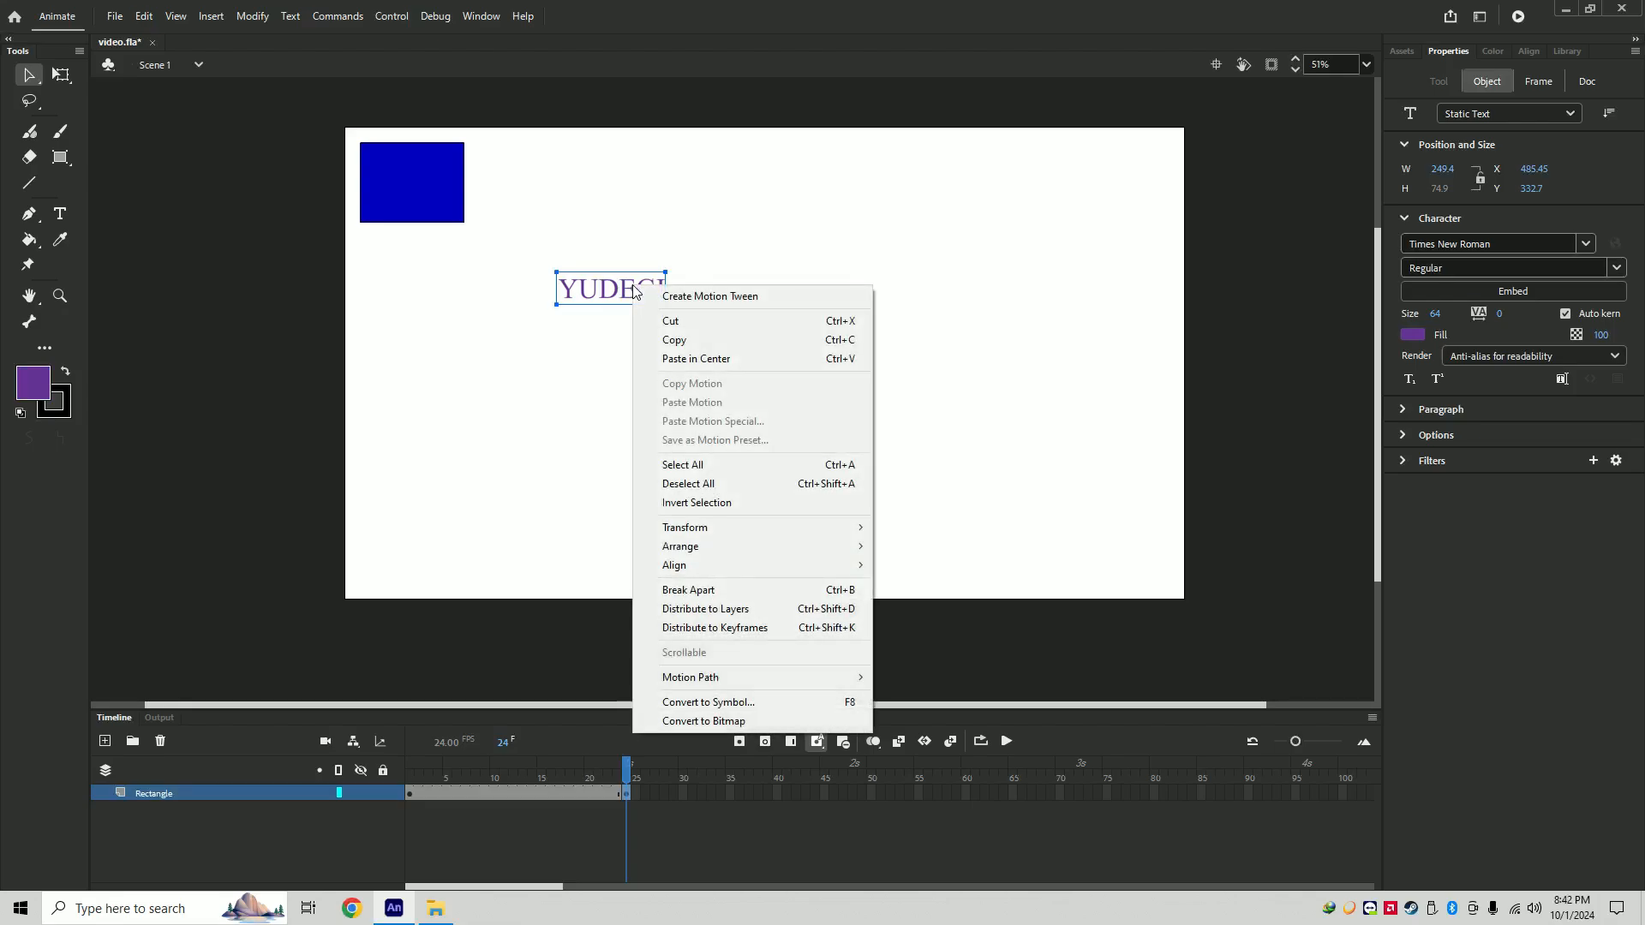
{"action": "left_click", "coordinate": [688, 589]}
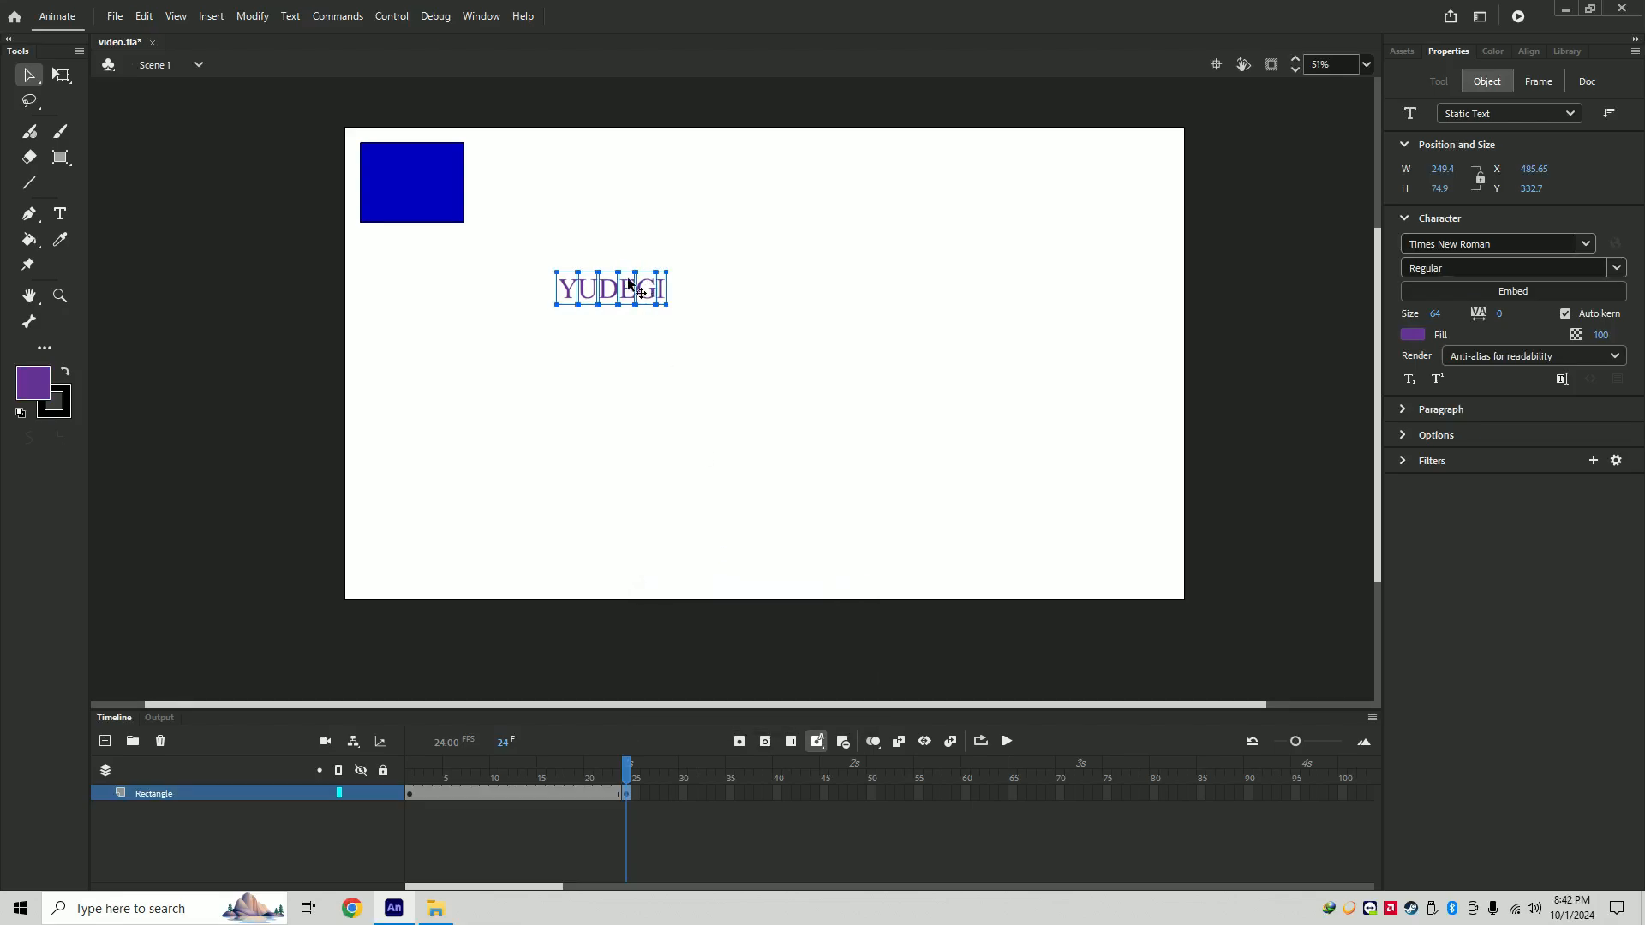
{"action": "right_click", "coordinate": [629, 281]}
{"action": "left_click", "coordinate": [688, 586]}
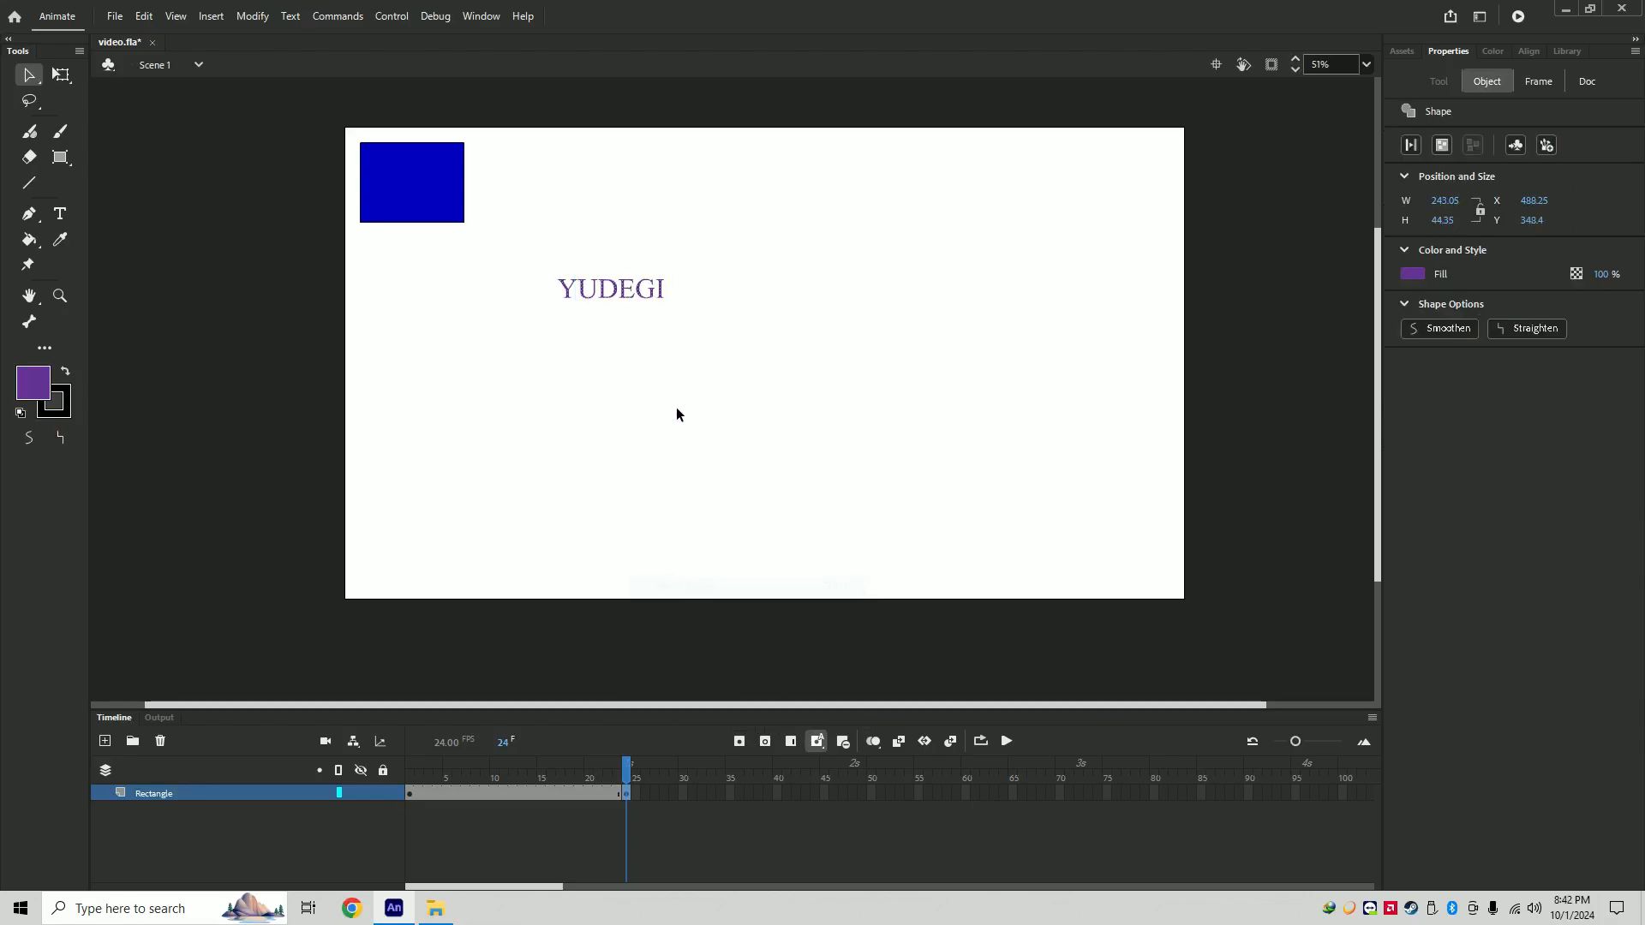
{"action": "left_click", "coordinate": [676, 407]}
{"action": "left_click", "coordinate": [627, 288]}
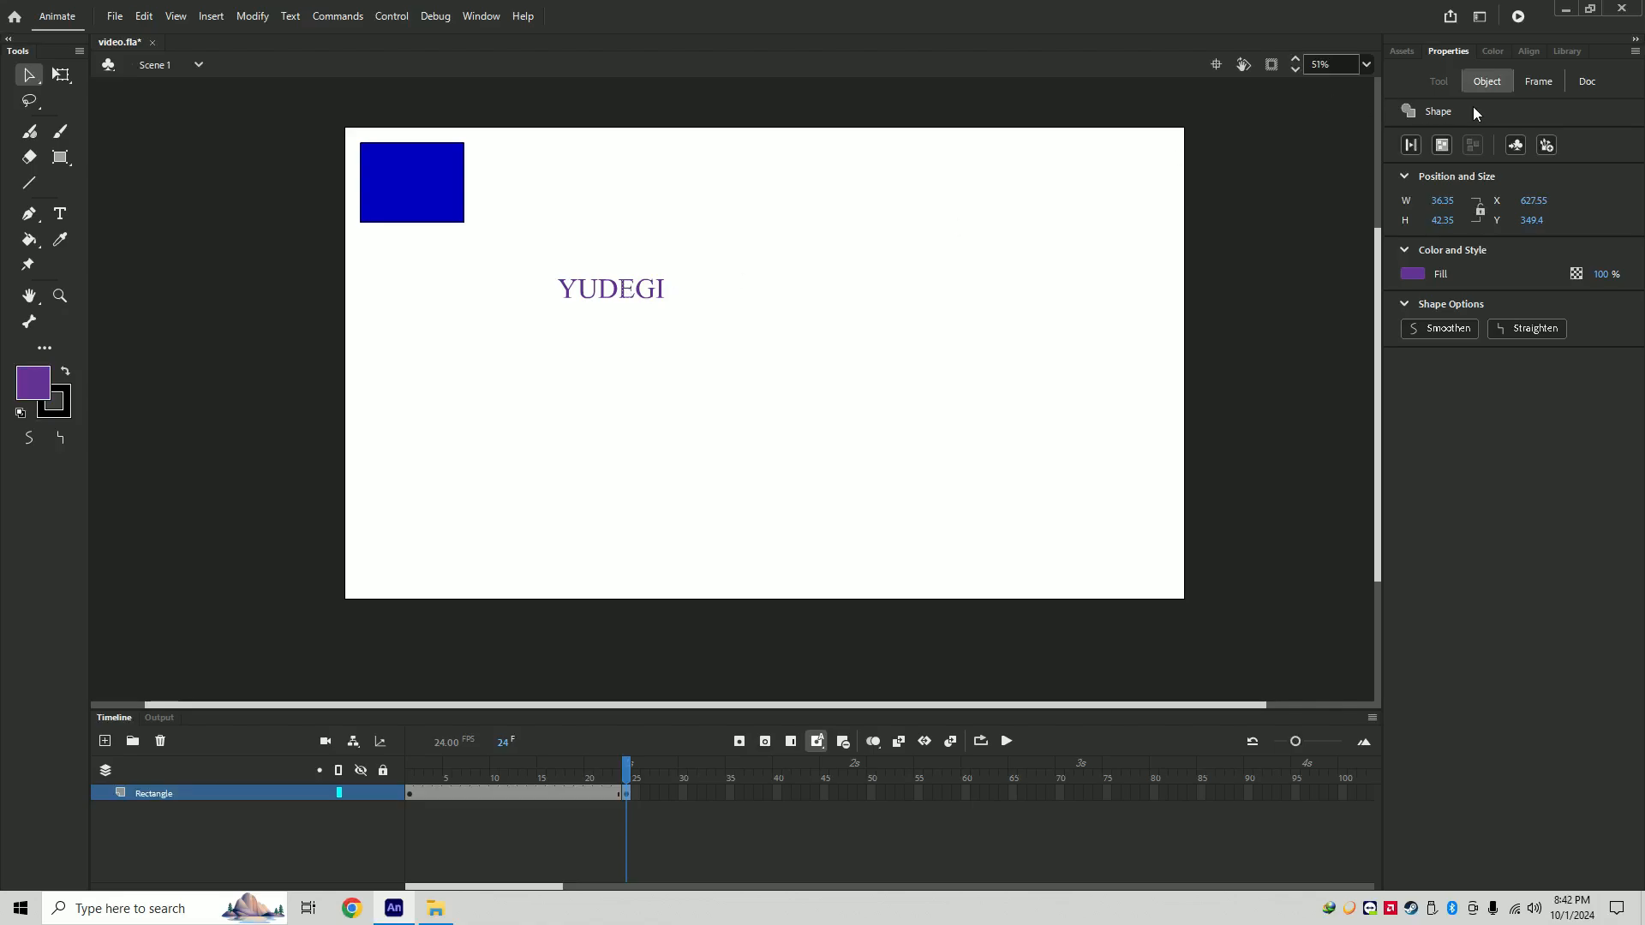
- Create a shape tween between the keyframes at frames 1 and 24 and play the morph into the YUDEGI lettering
{"action": "left_click_drag", "start_coordinate": [625, 773], "coordinate": [337, 768]}
{"action": "left_click", "coordinate": [1005, 741]}
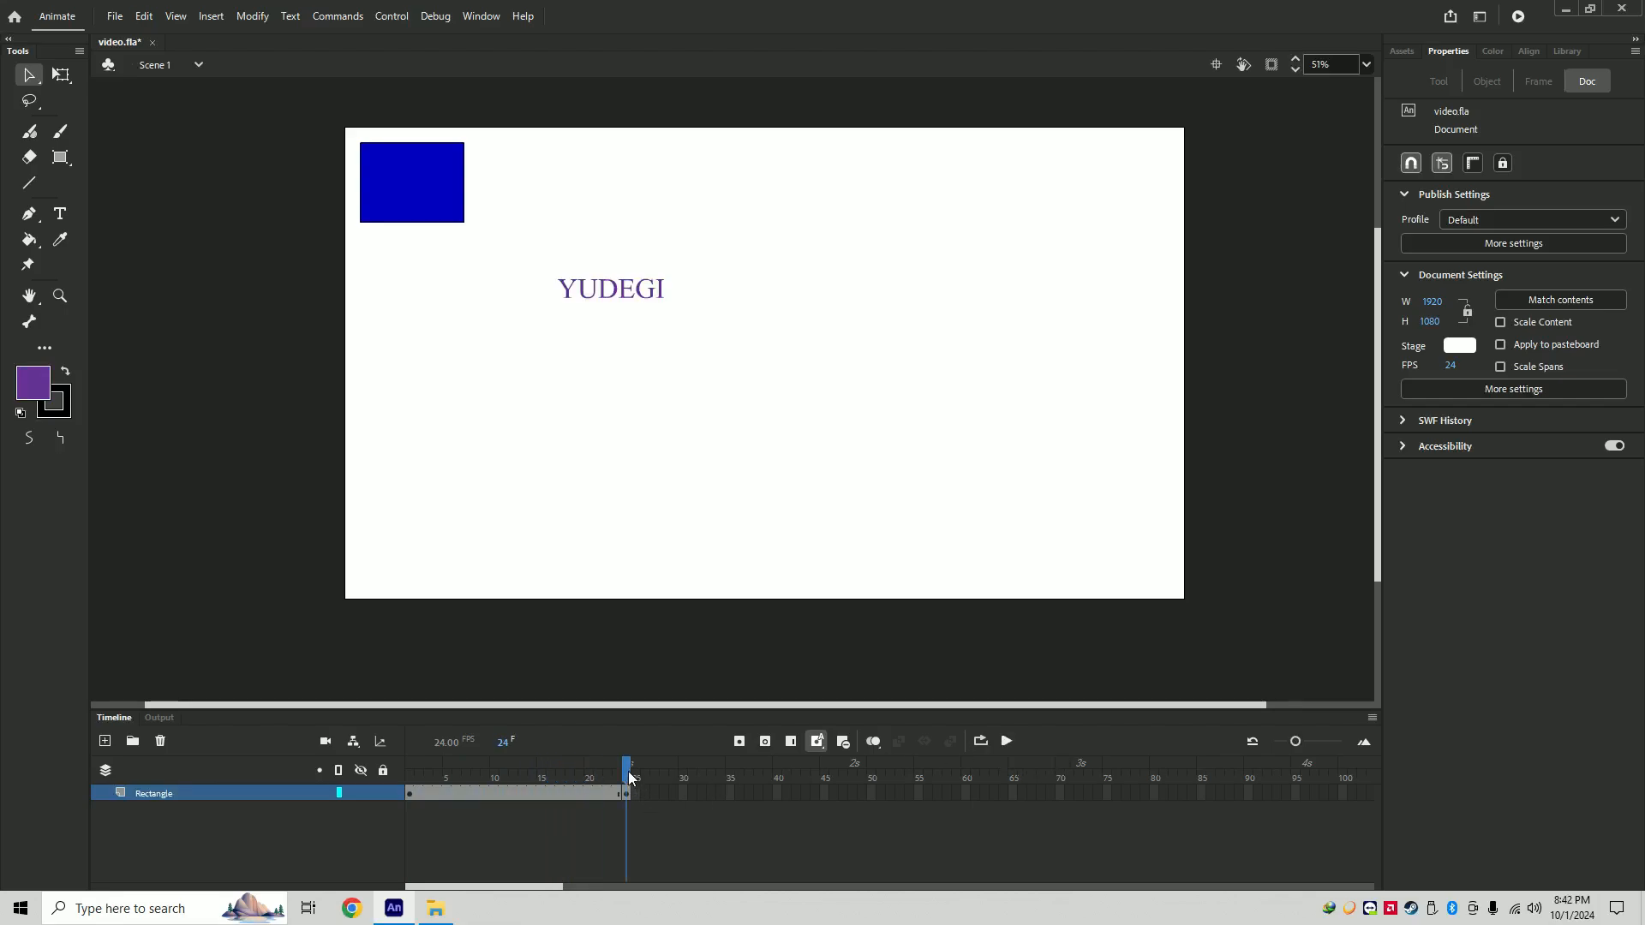
{"action": "left_click_drag", "start_coordinate": [629, 771], "coordinate": [366, 774]}
{"action": "left_click", "coordinate": [476, 793]}
{"action": "right_click", "coordinate": [476, 793]}
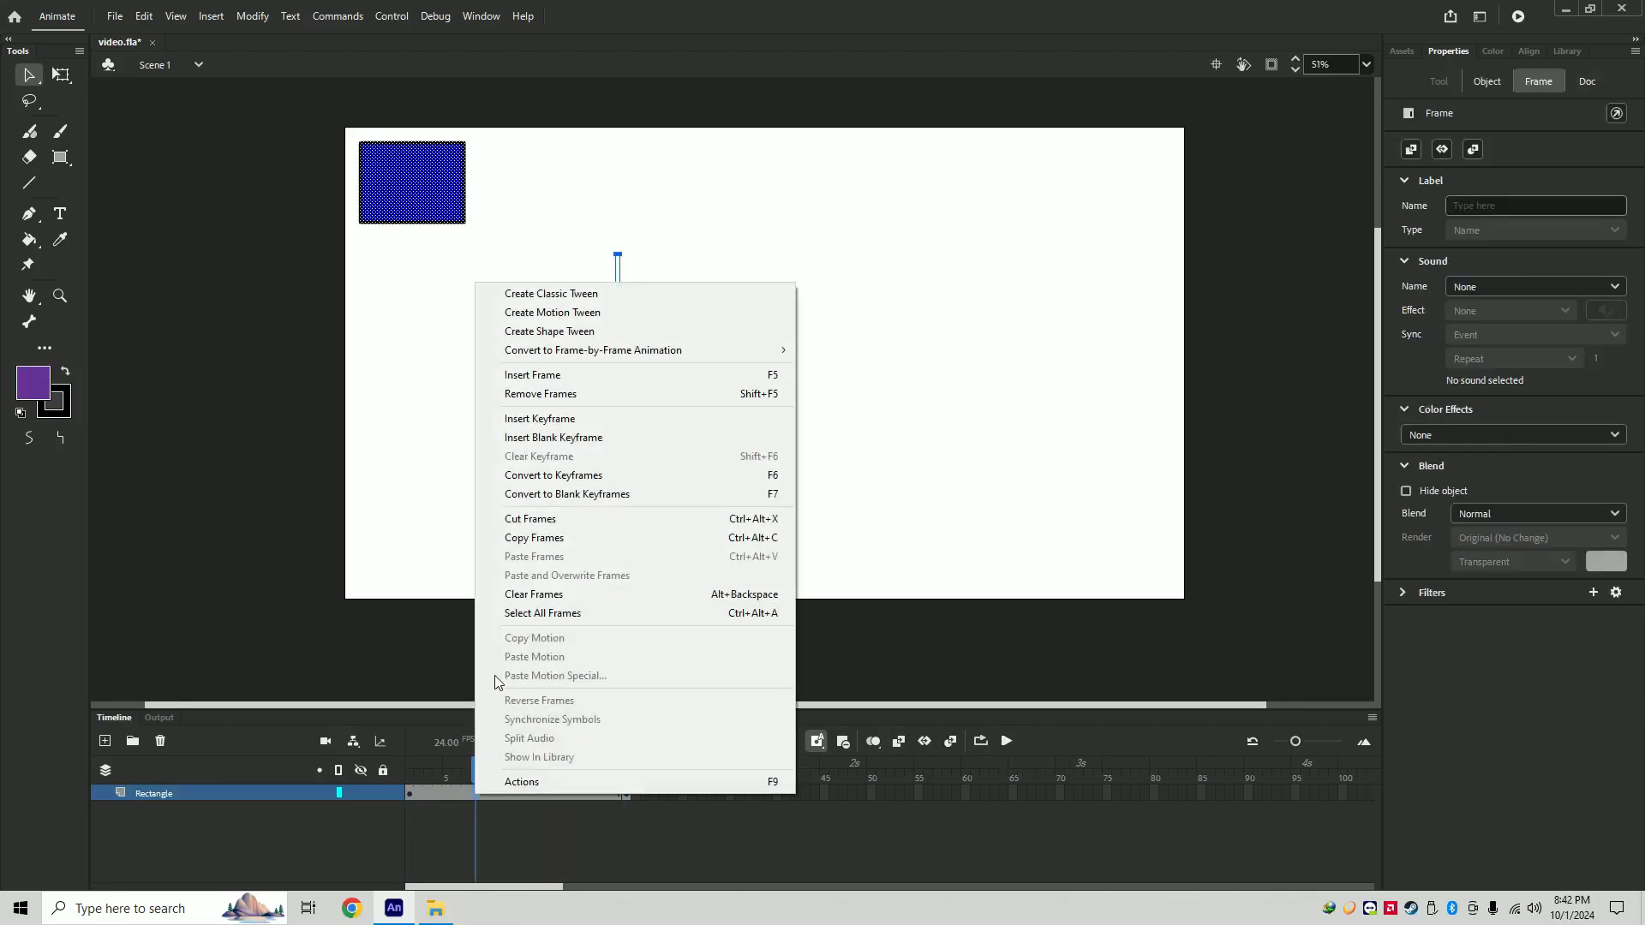
{"action": "left_click", "coordinate": [567, 332]}
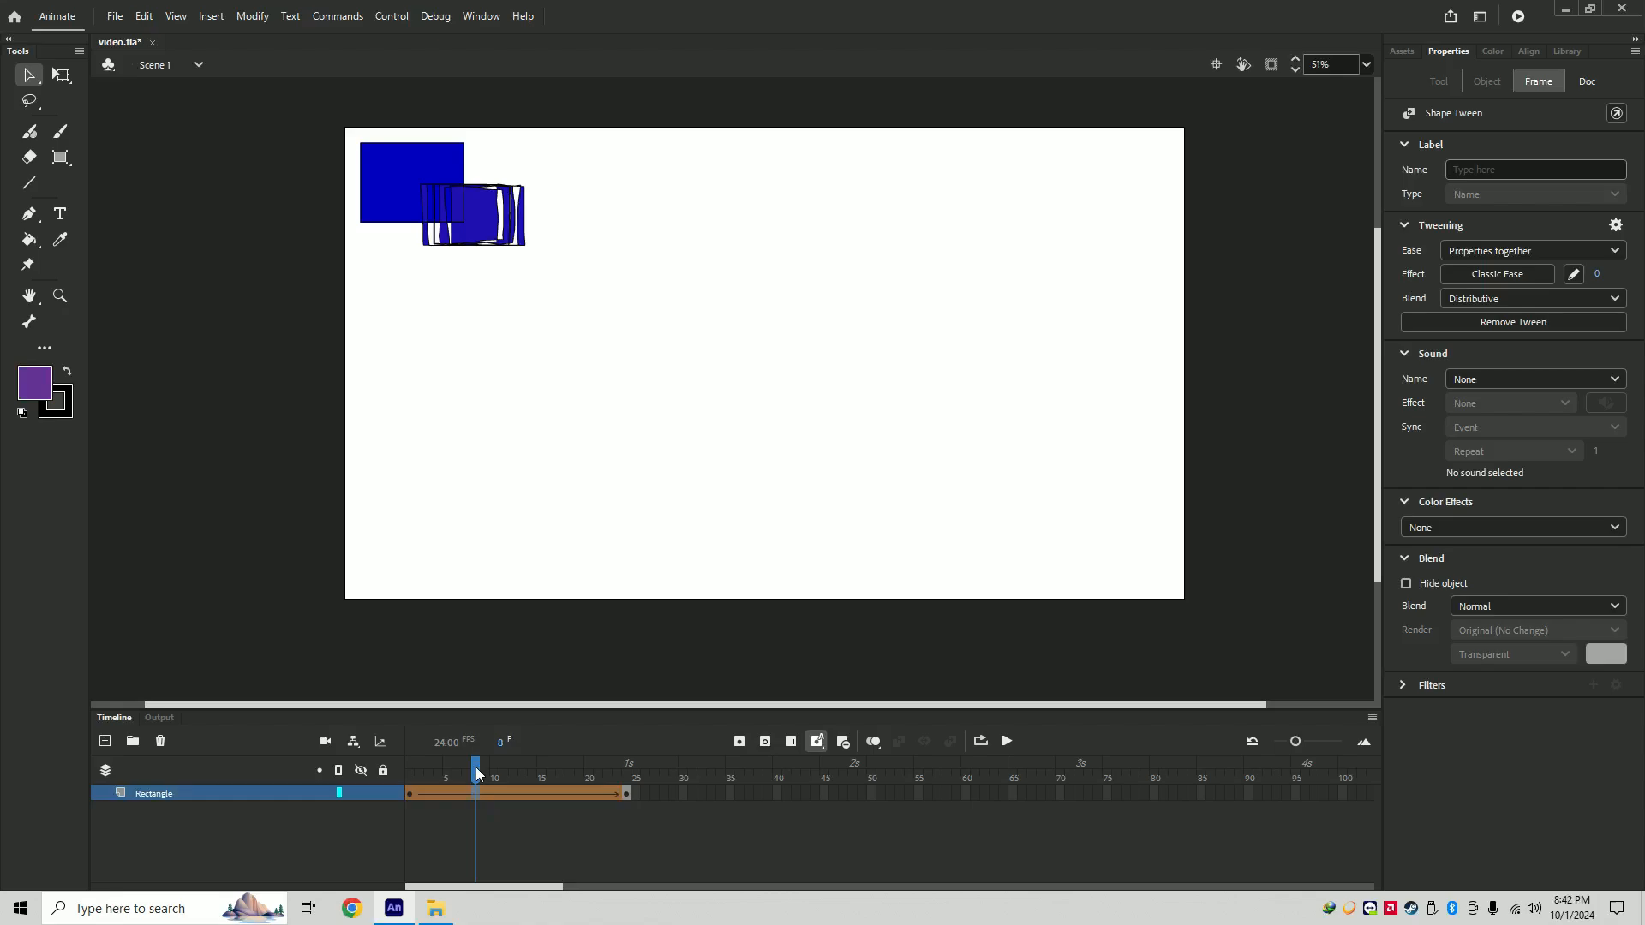
{"action": "left_click", "coordinate": [1007, 742]}
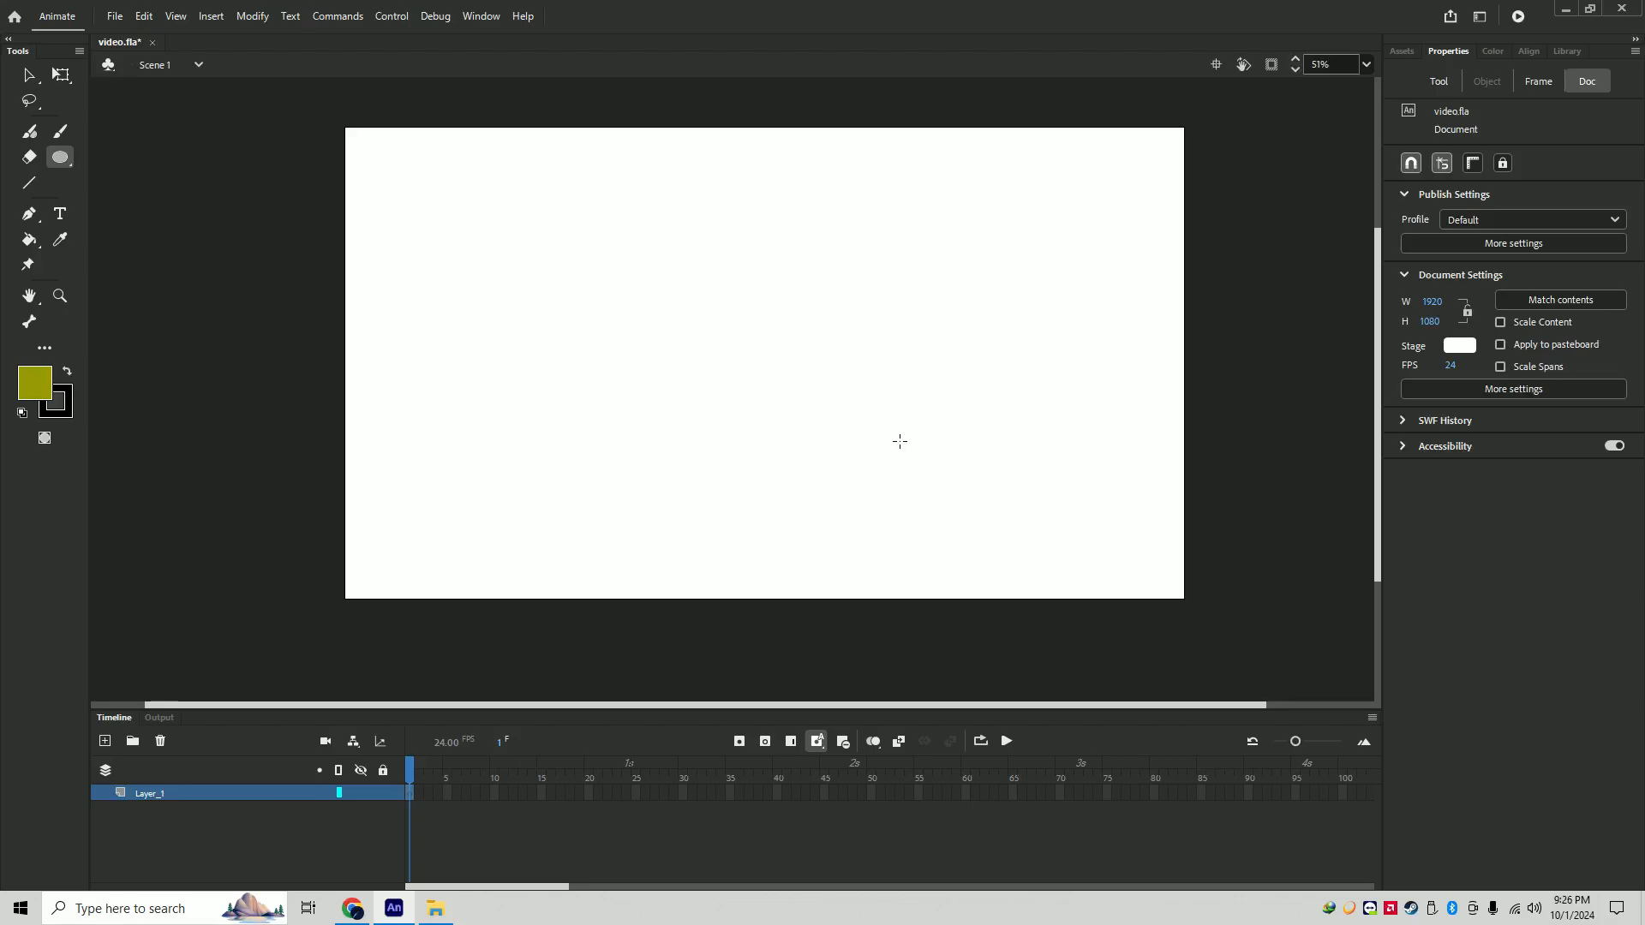
- Draw an olive circle about 165 px in diameter with the Oval tool in the stage's upper-left corner
{"action": "left_click", "coordinate": [61, 158]}
{"action": "left_click", "coordinate": [164, 156]}
{"action": "left_click_drag", "start_coordinate": [366, 146], "coordinate": [439, 220]}
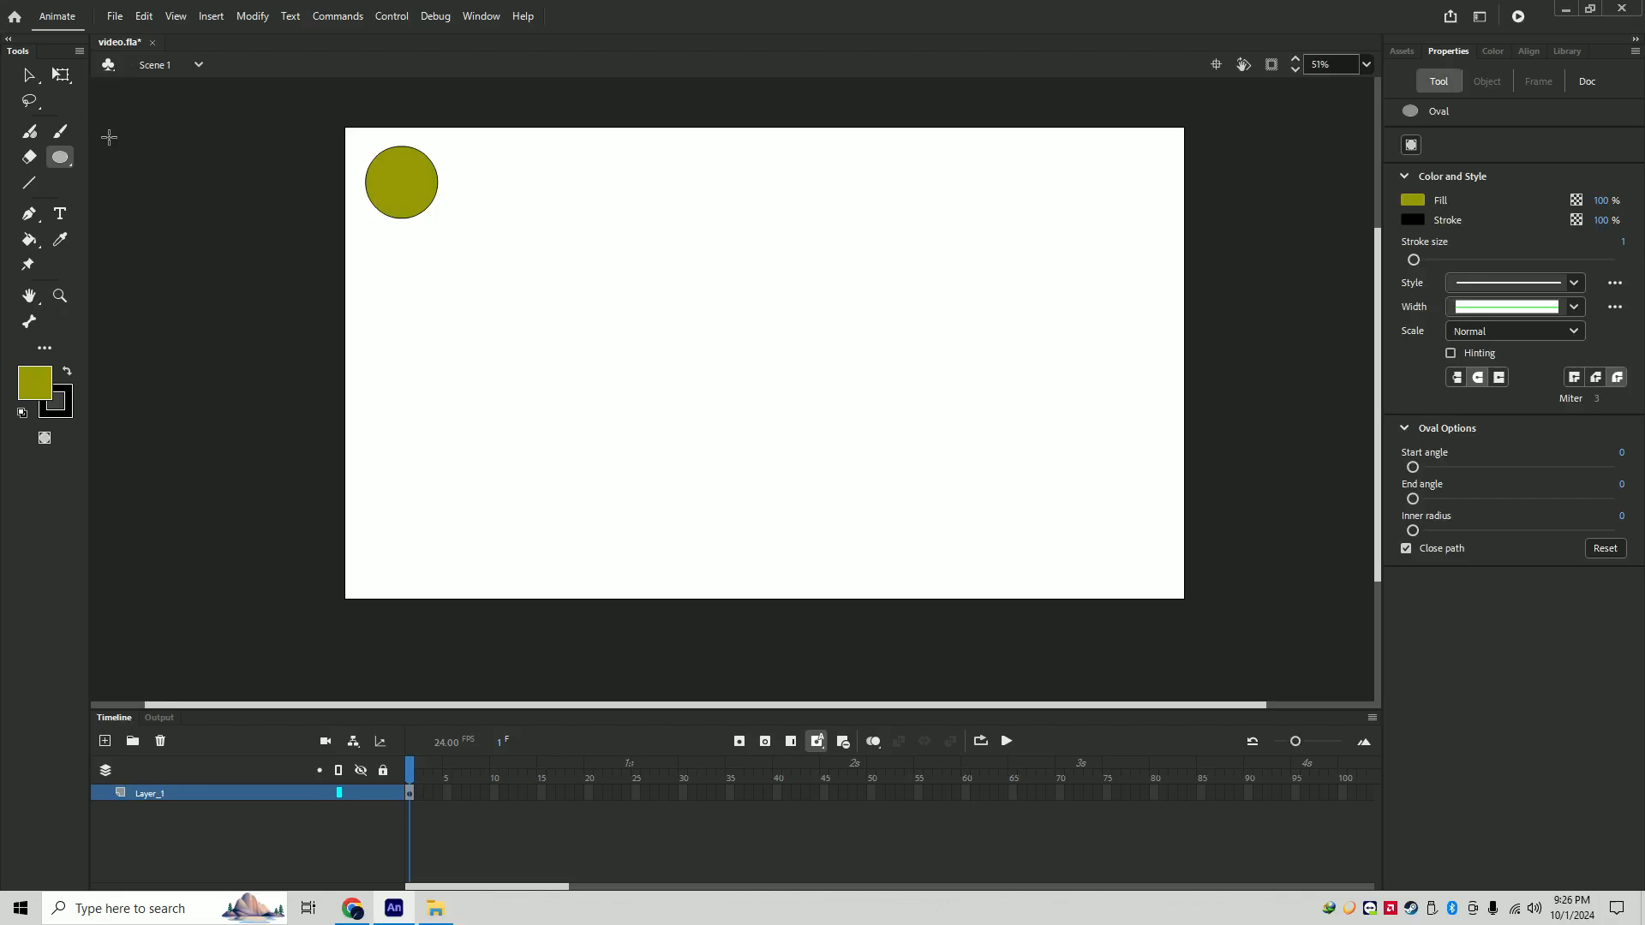
- Convert the circle's fill to a Movie Clip symbol named Symbol 3
{"action": "left_click", "coordinate": [28, 75]}
{"action": "left_click", "coordinate": [415, 208]}
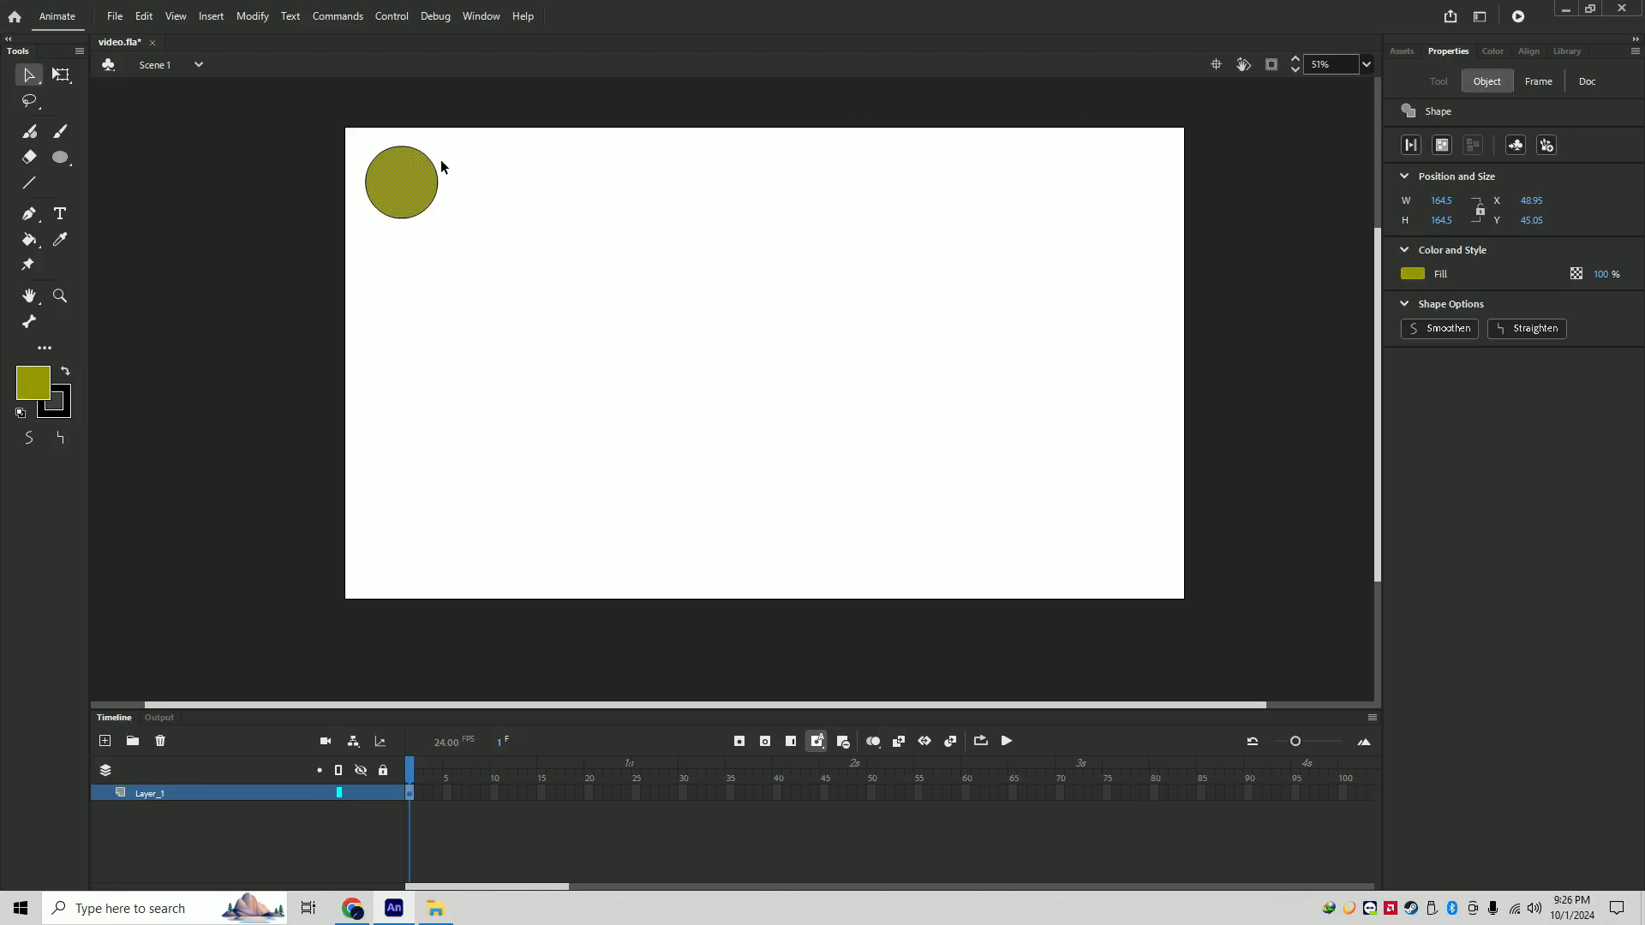
{"action": "right_click", "coordinate": [406, 177]}
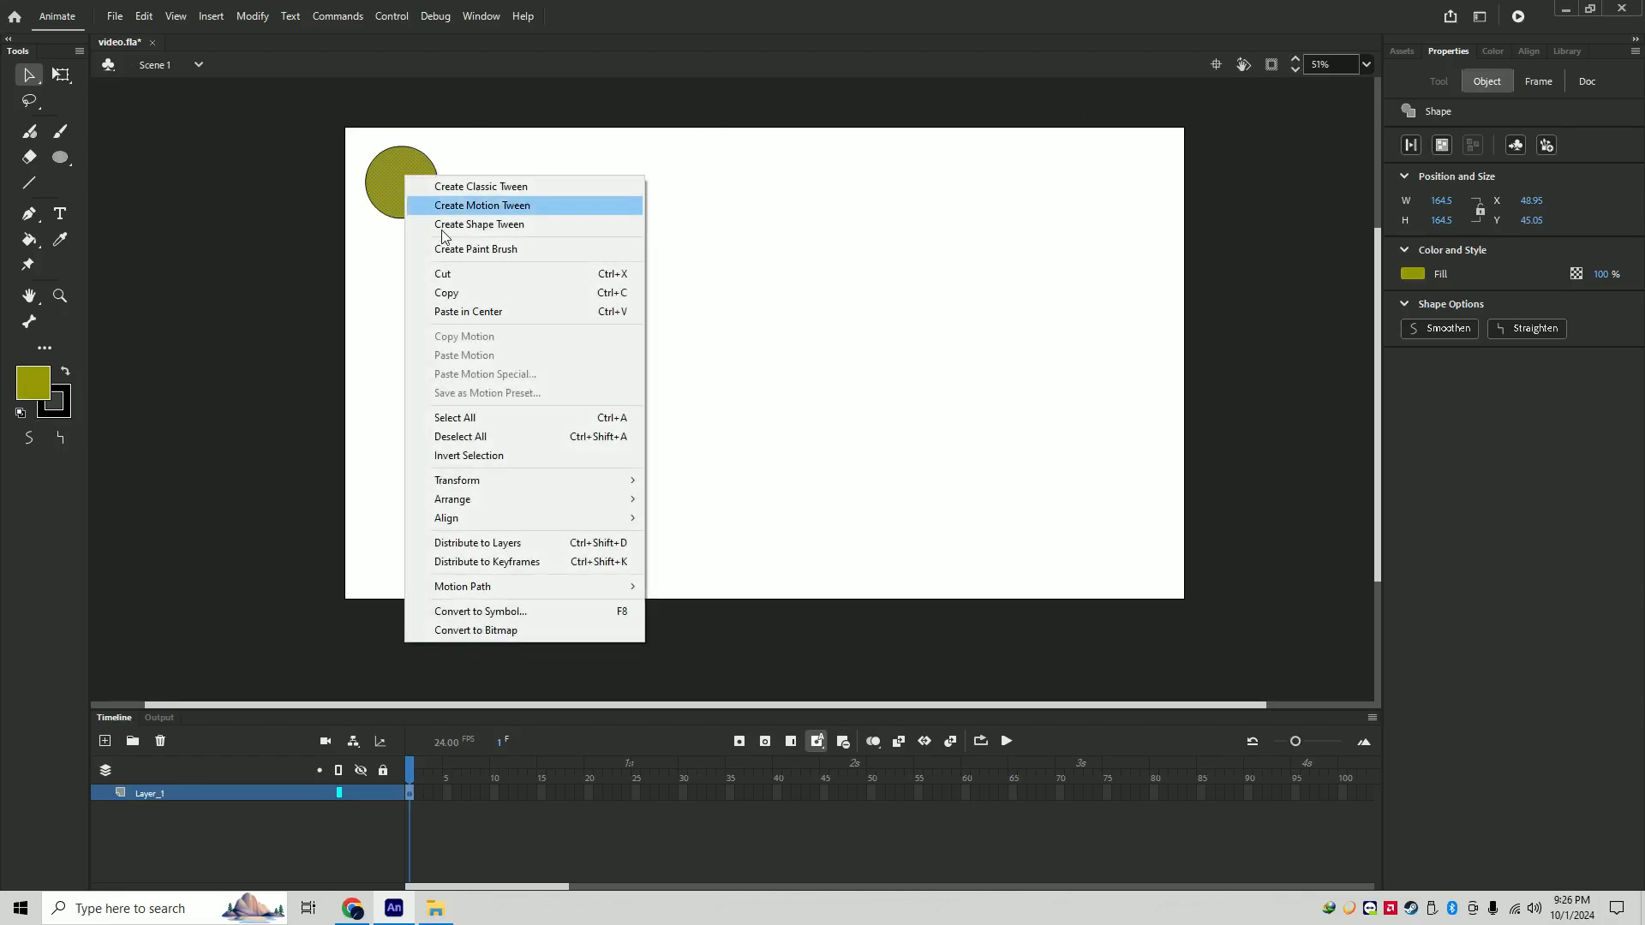
{"action": "left_click", "coordinate": [541, 614]}
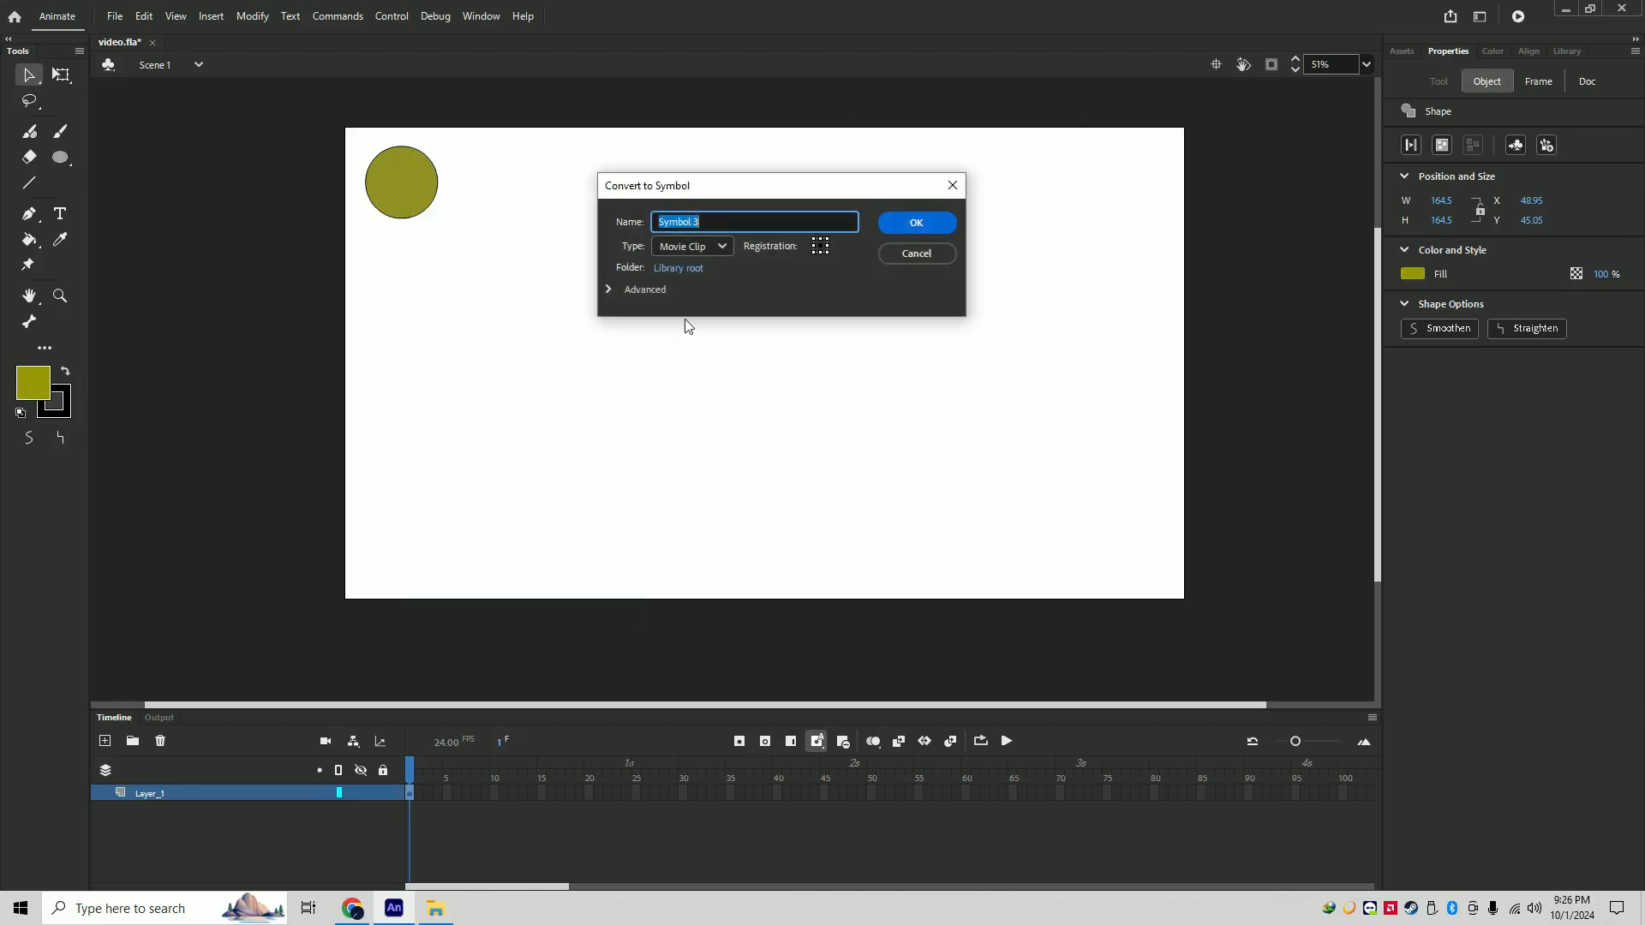
{"action": "left_click", "coordinate": [697, 251]}
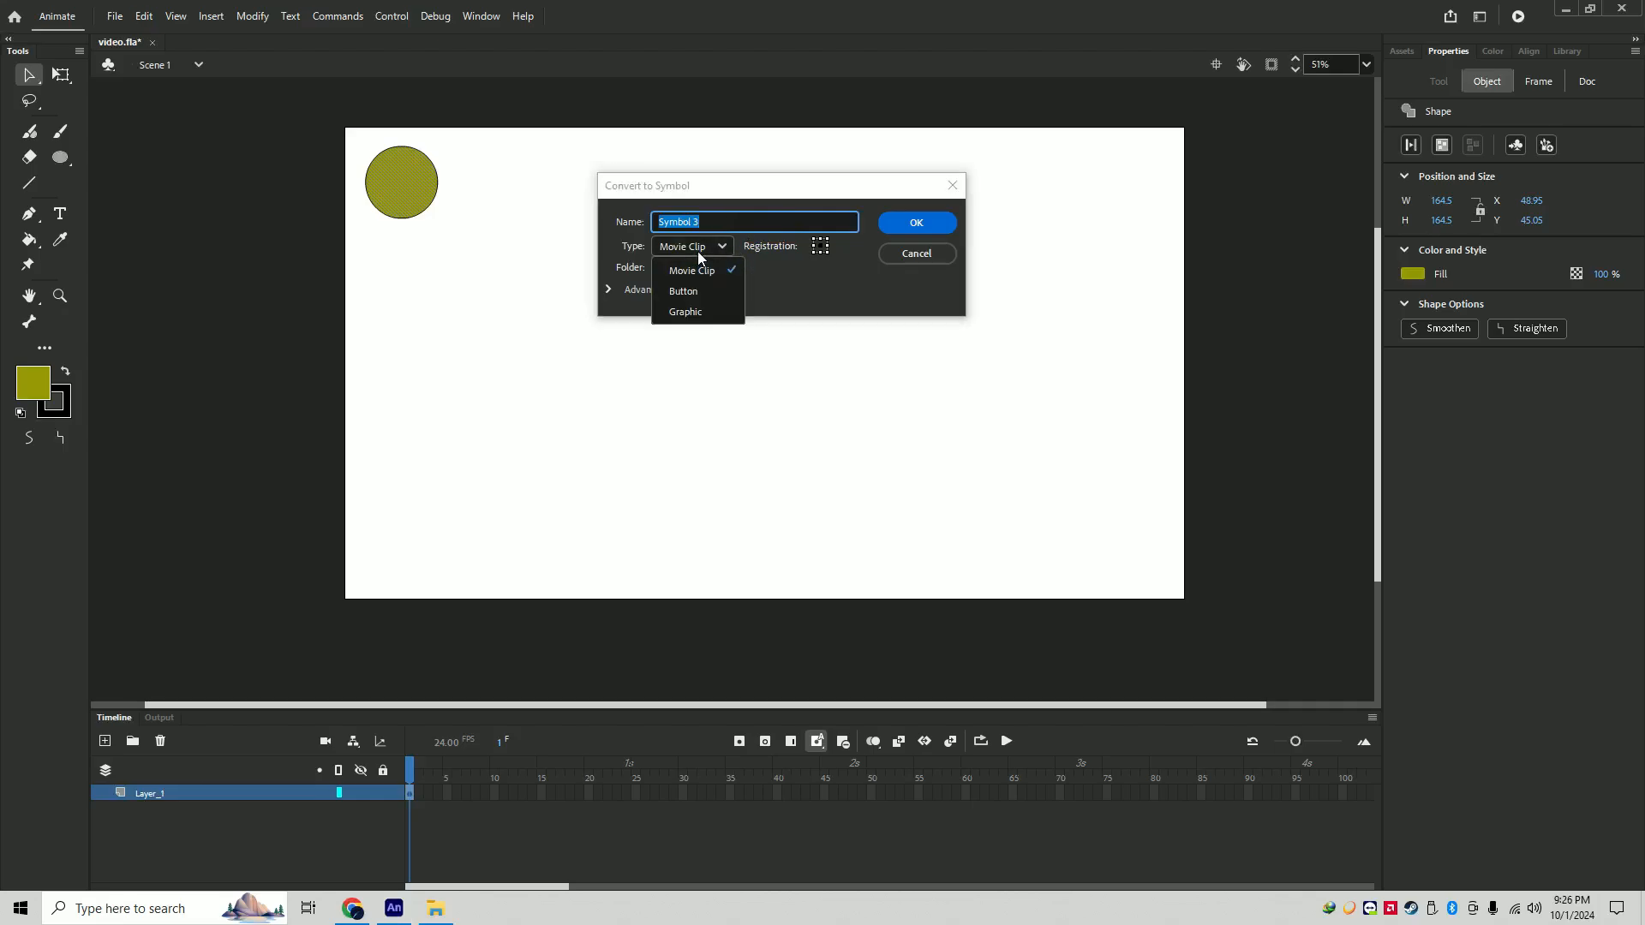
{"action": "left_click", "coordinate": [665, 259]}
{"action": "left_click", "coordinate": [916, 225]}
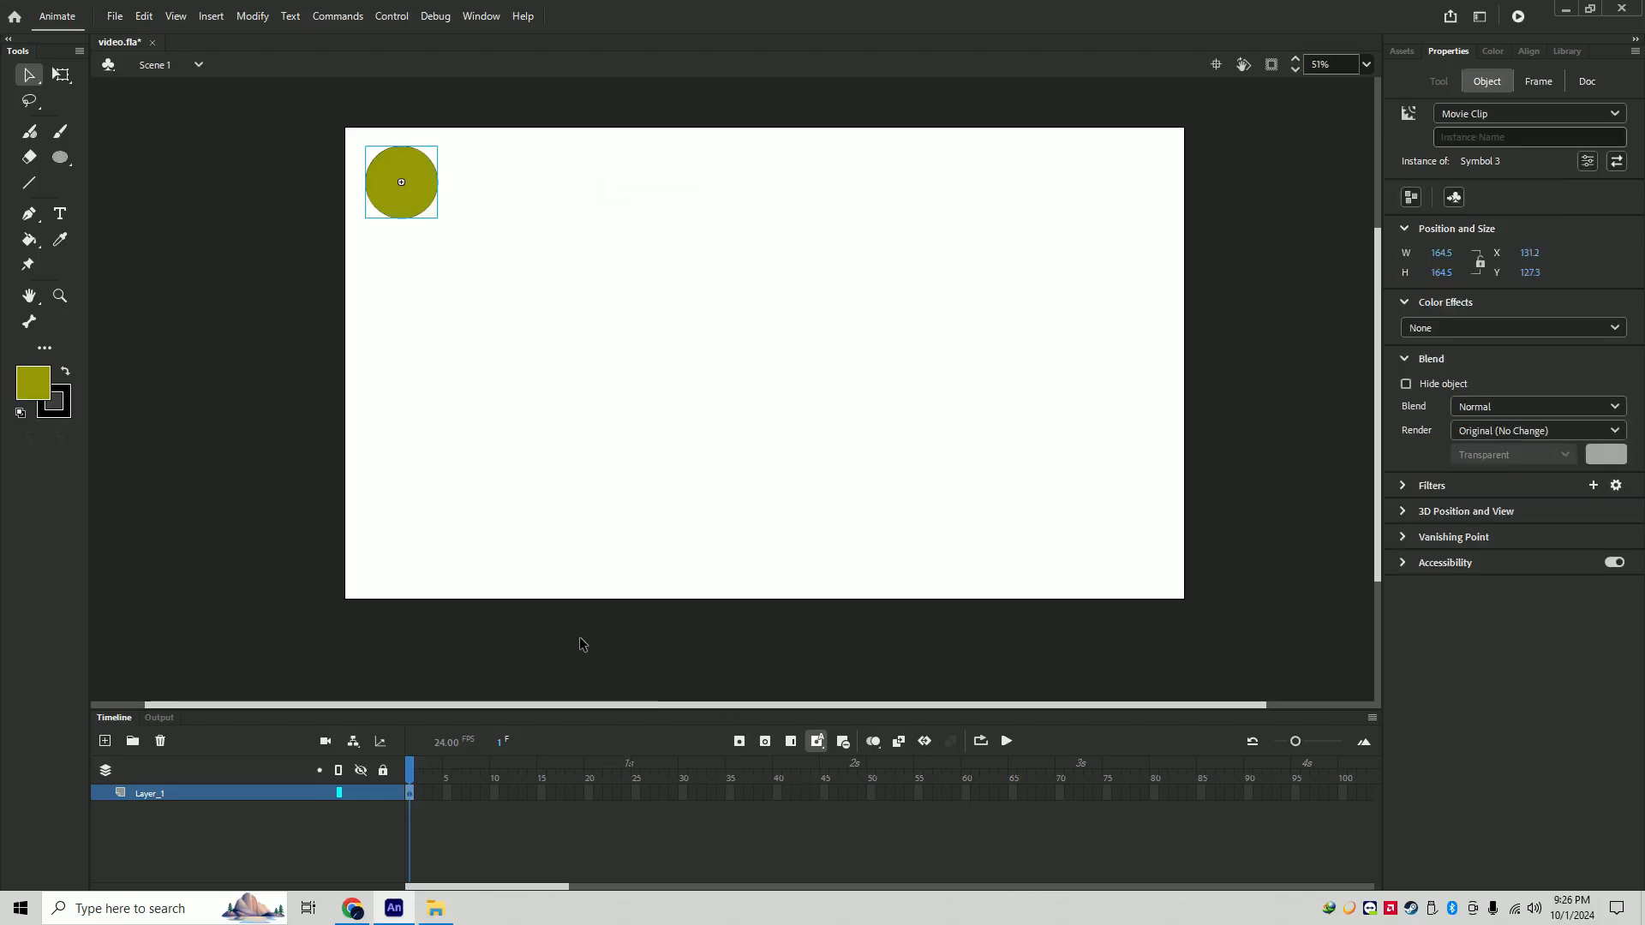
- Insert a keyframe at frame 45, move the circle there across the stage to about X 1284, Y 72, and return to frame 1
{"action": "right_click", "coordinate": [826, 793]}
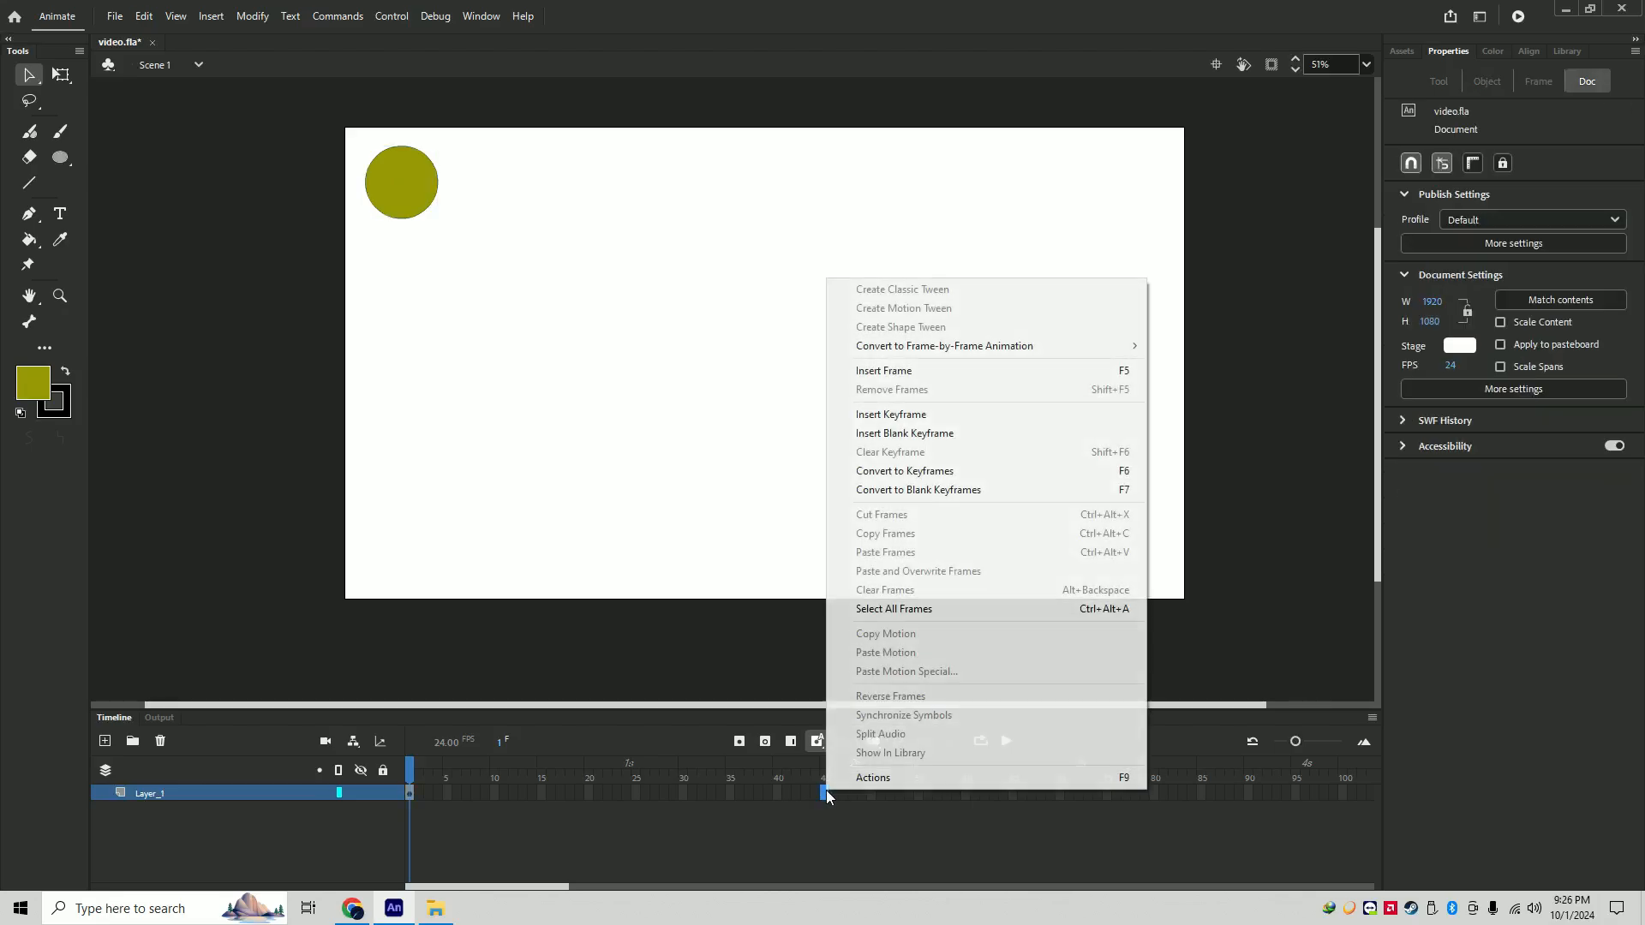
{"action": "left_click", "coordinate": [915, 415]}
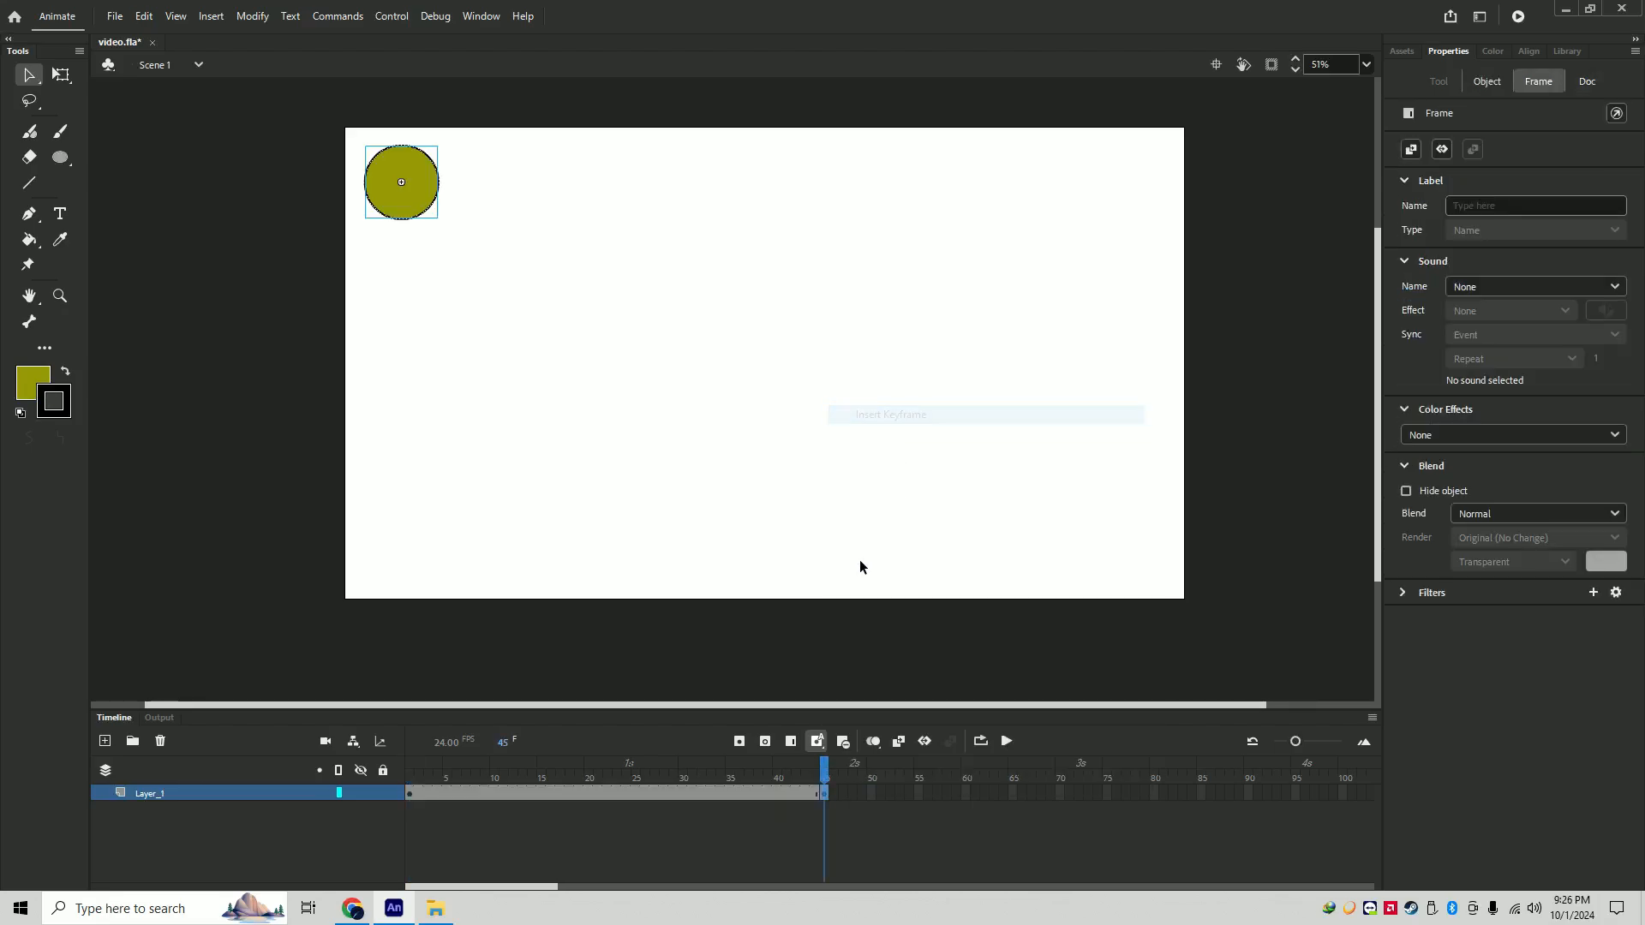
{"action": "mouse_move", "coordinate": [826, 769]}
{"action": "left_mouse_down"}
{"action": "mouse_move", "coordinate": [669, 769]}
{"action": "mouse_move", "coordinate": [816, 773]}
{"action": "left_mouse_up"}
{"action": "left_click", "coordinate": [825, 795]}
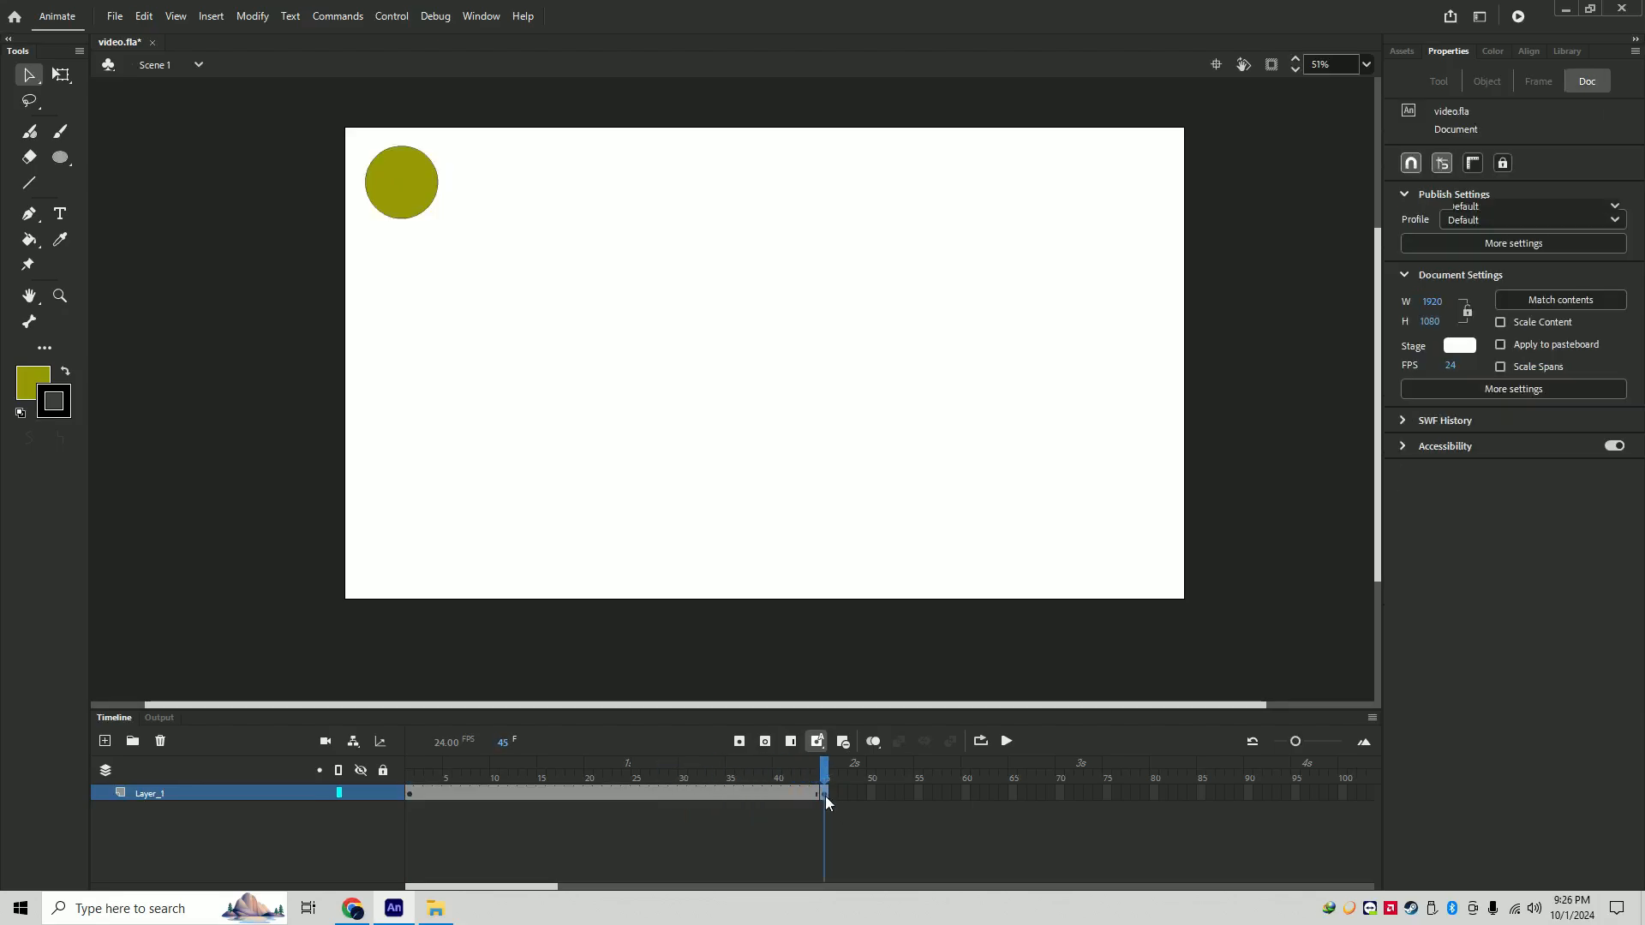
{"action": "left_click_drag", "start_coordinate": [413, 178], "coordinate": [962, 183]}
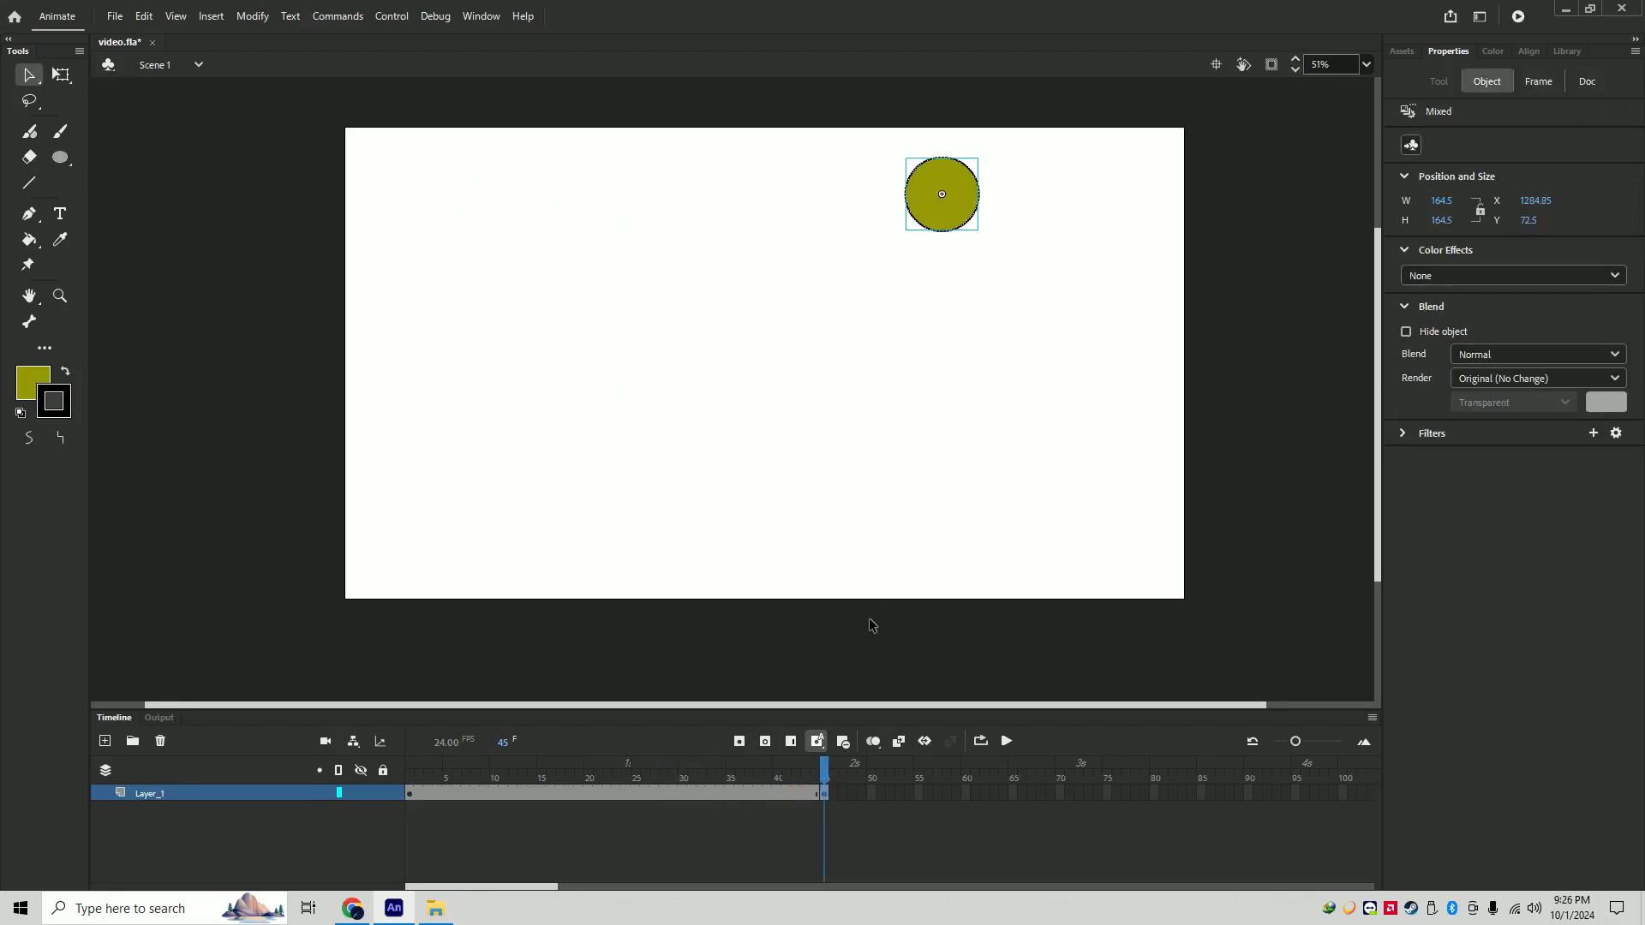
{"action": "left_click_drag", "start_coordinate": [826, 768], "coordinate": [306, 769]}
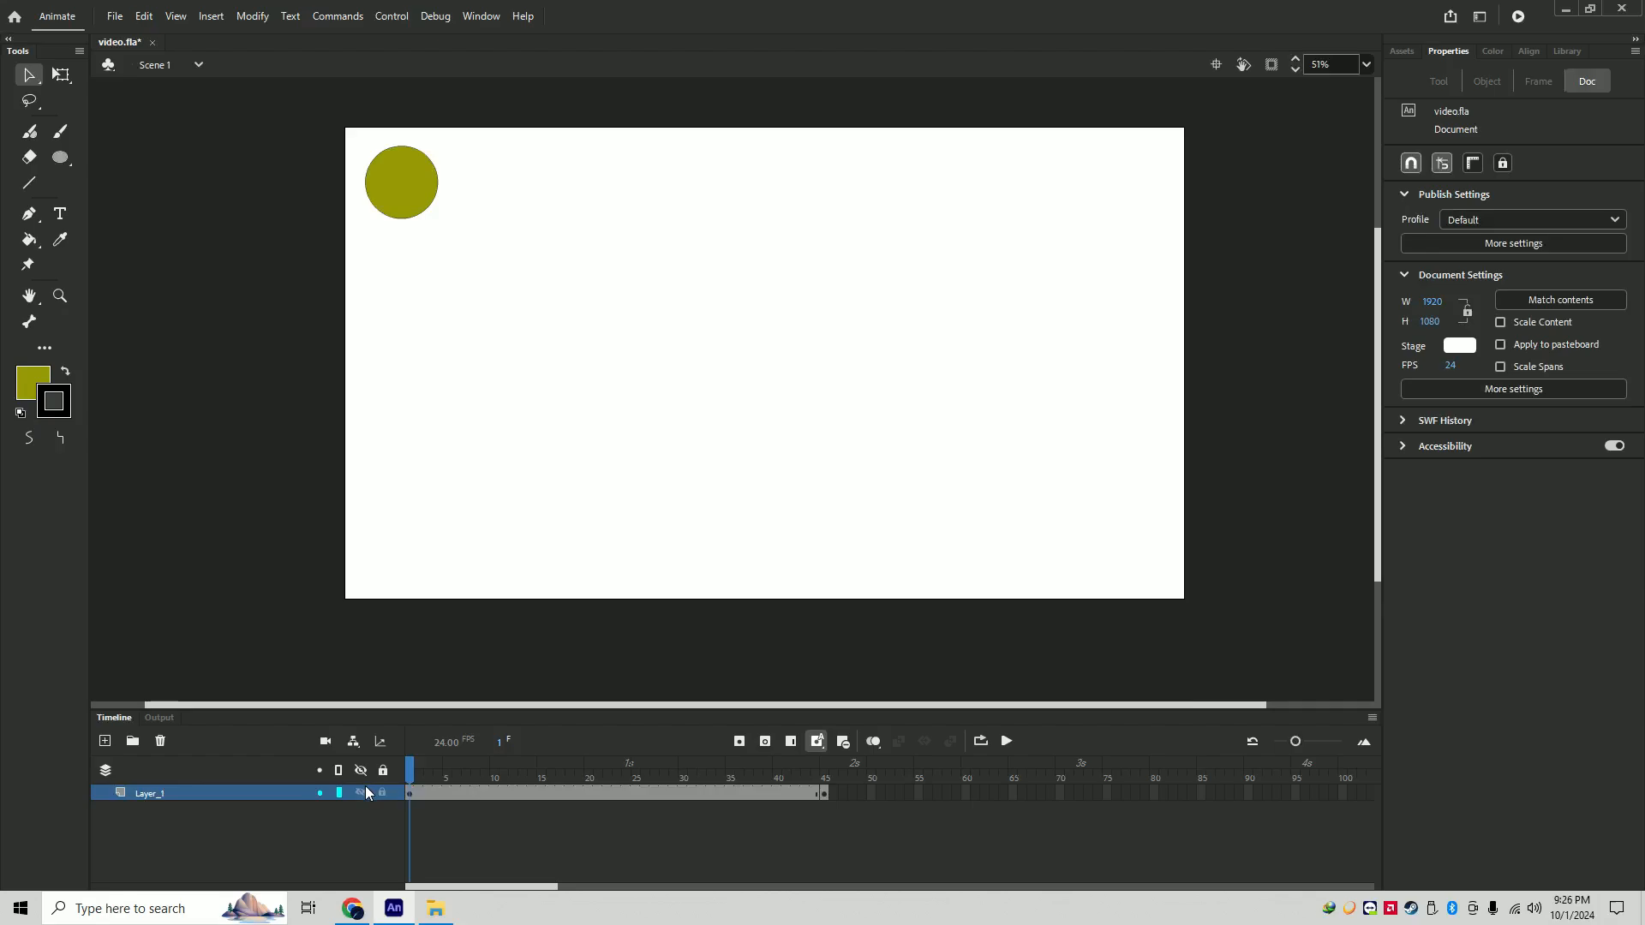
- Create a classic tween between the keyframes at frames 1 and 45, play it back and return to frame 1
{"action": "left_click", "coordinate": [409, 795]}
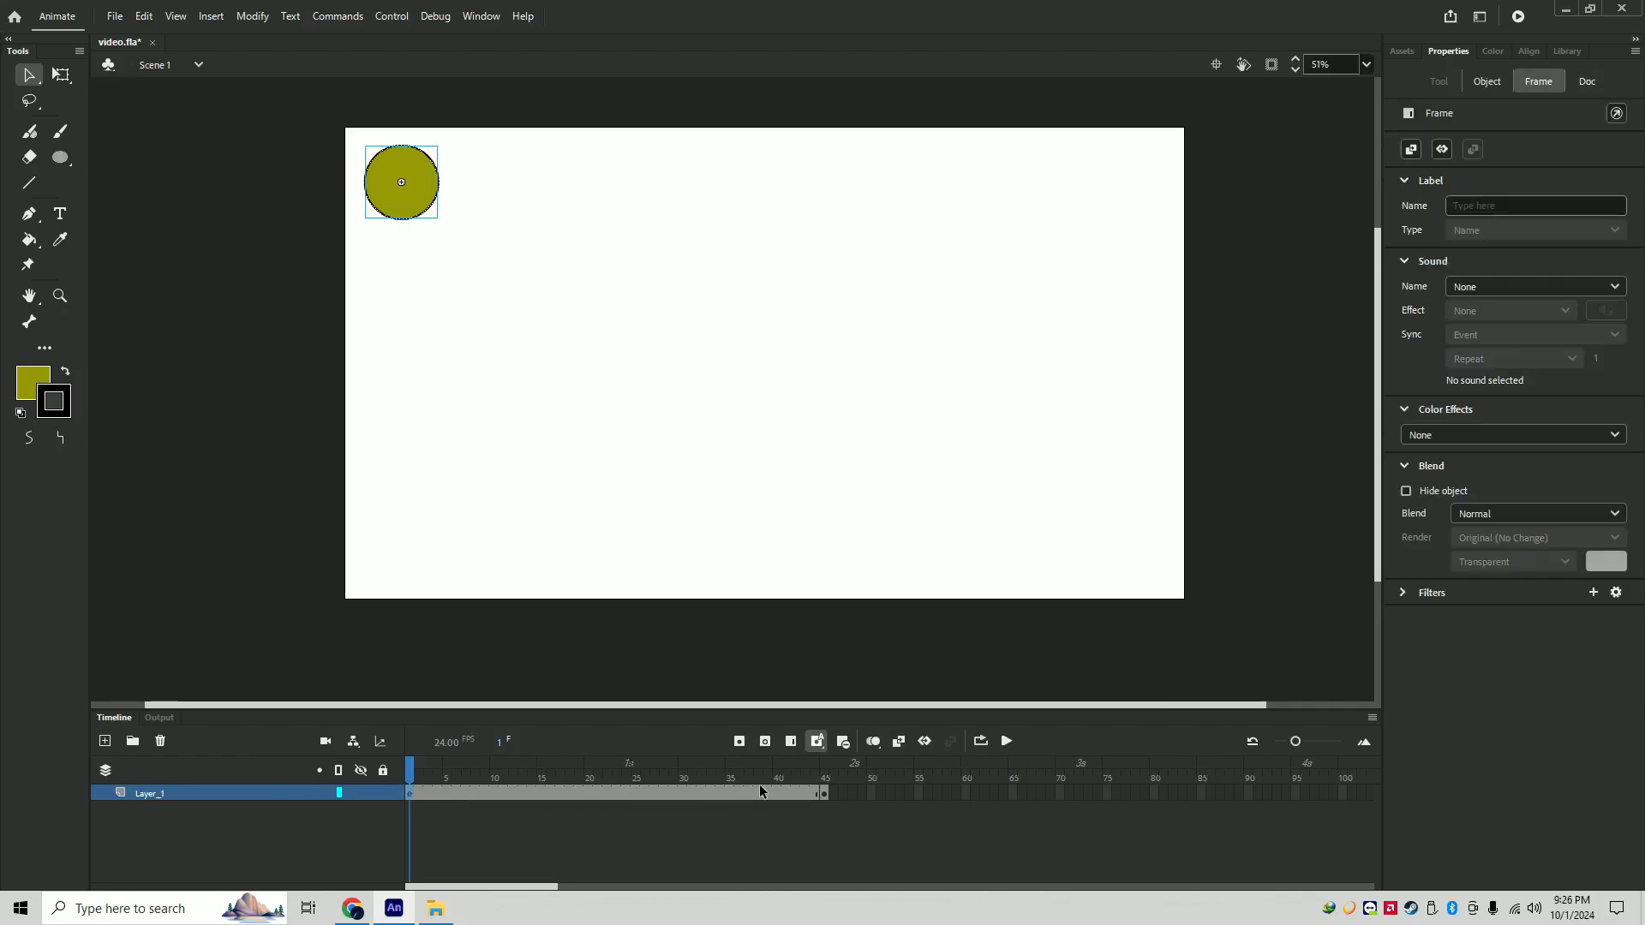
{"action": "left_click", "coordinate": [824, 795]}
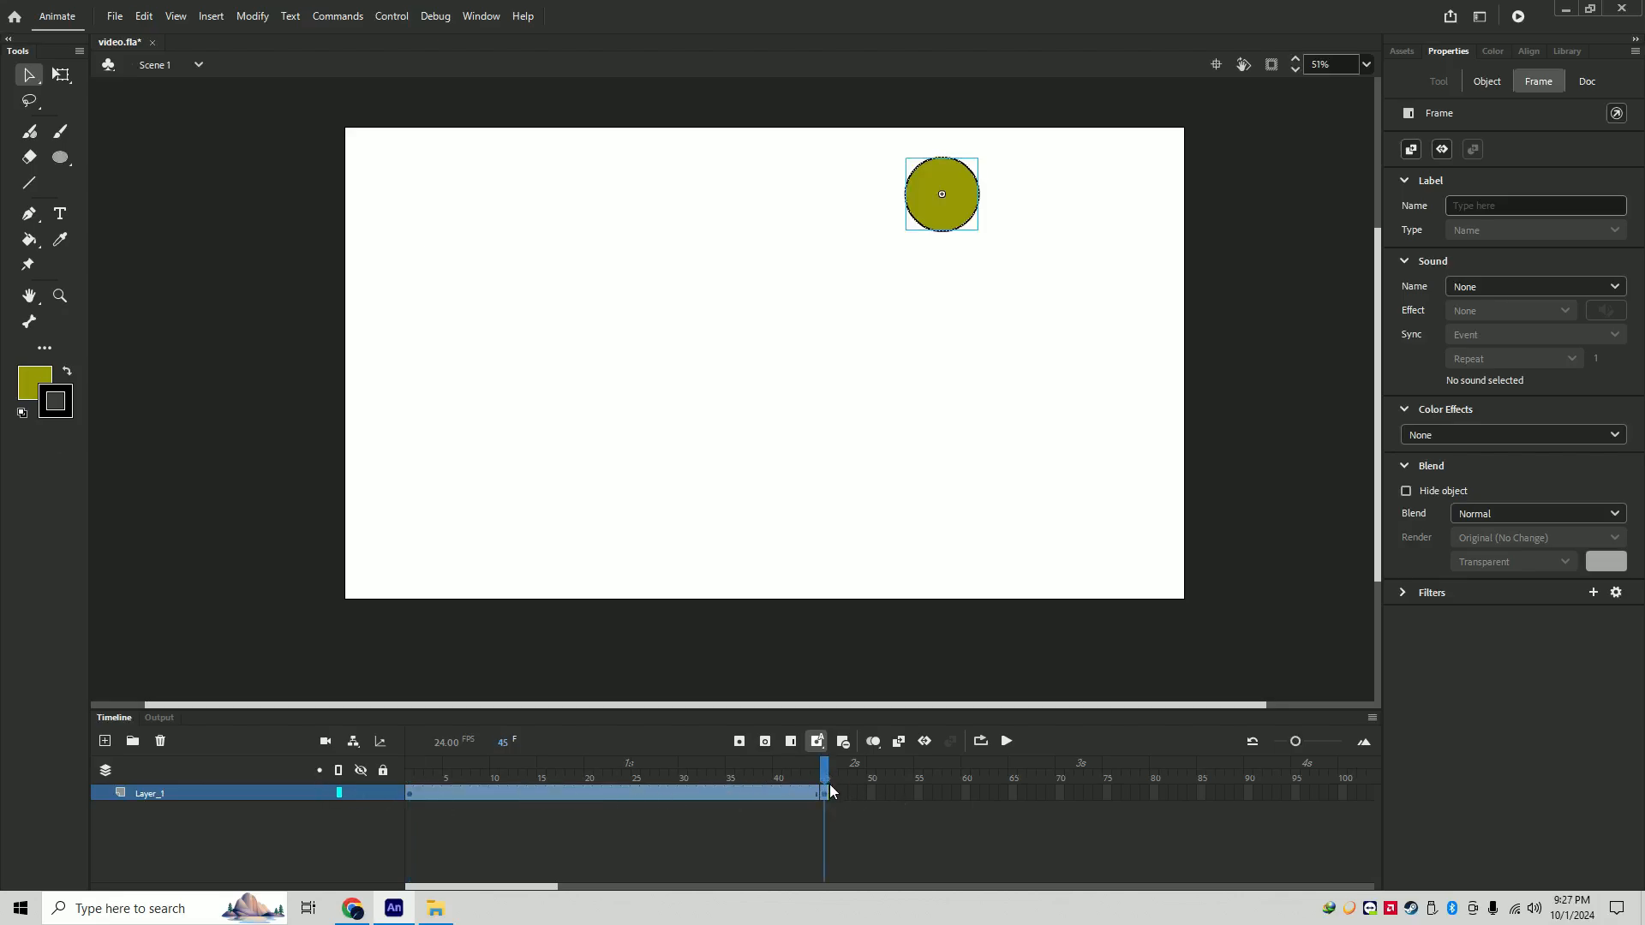
{"action": "right_click", "coordinate": [681, 798]}
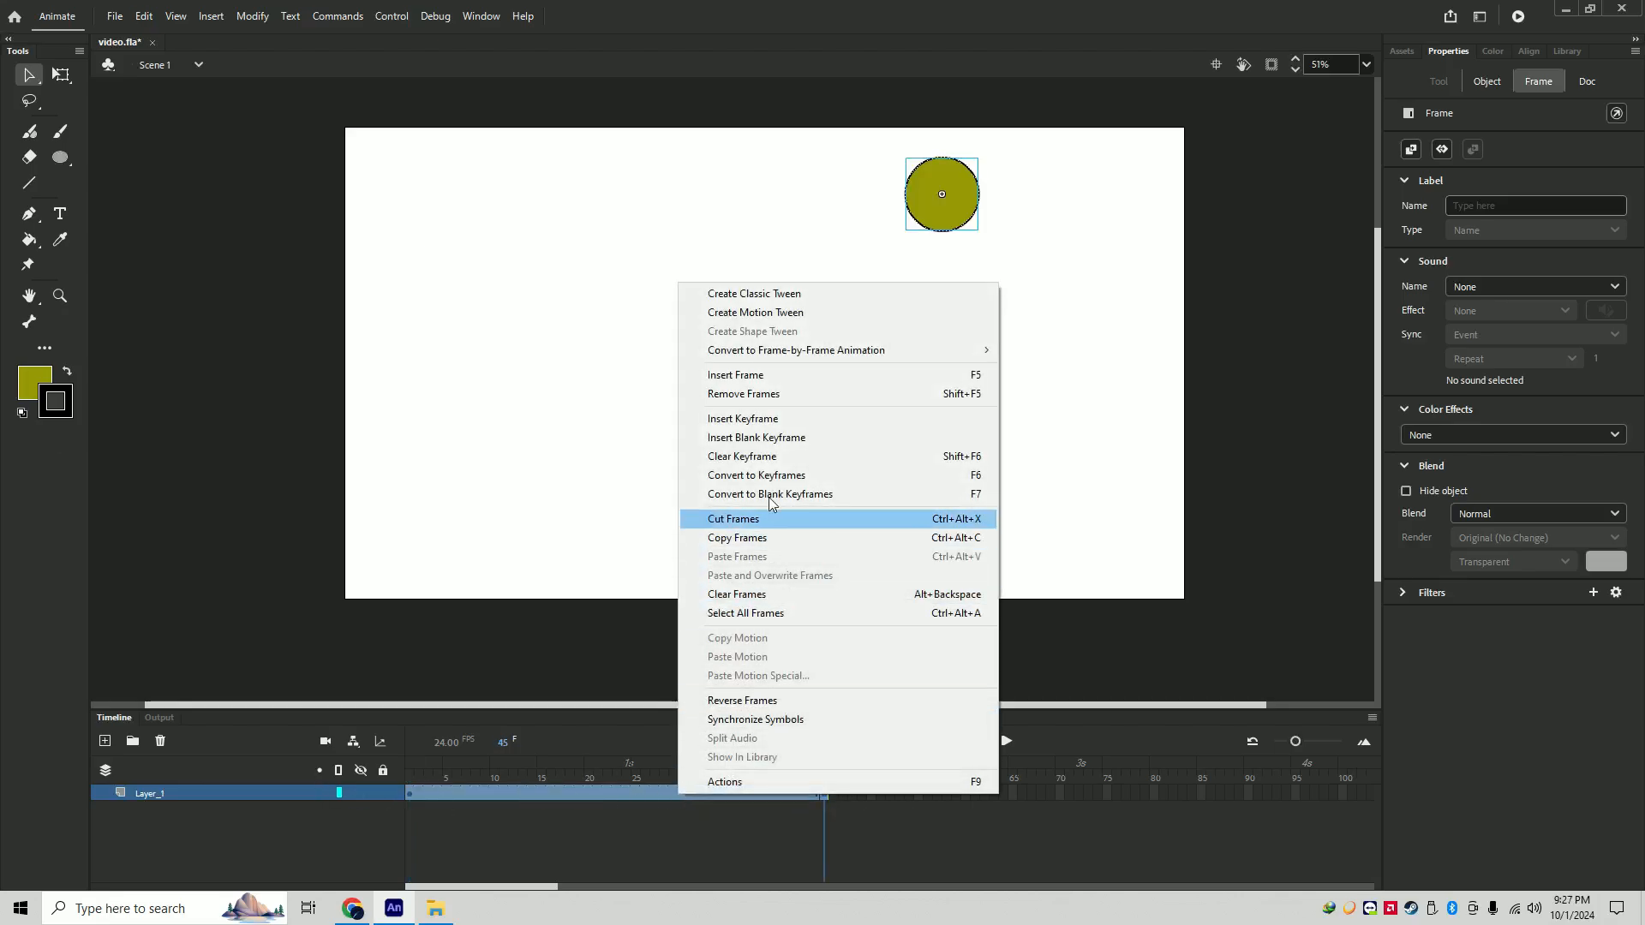
{"action": "left_click", "coordinate": [806, 302]}
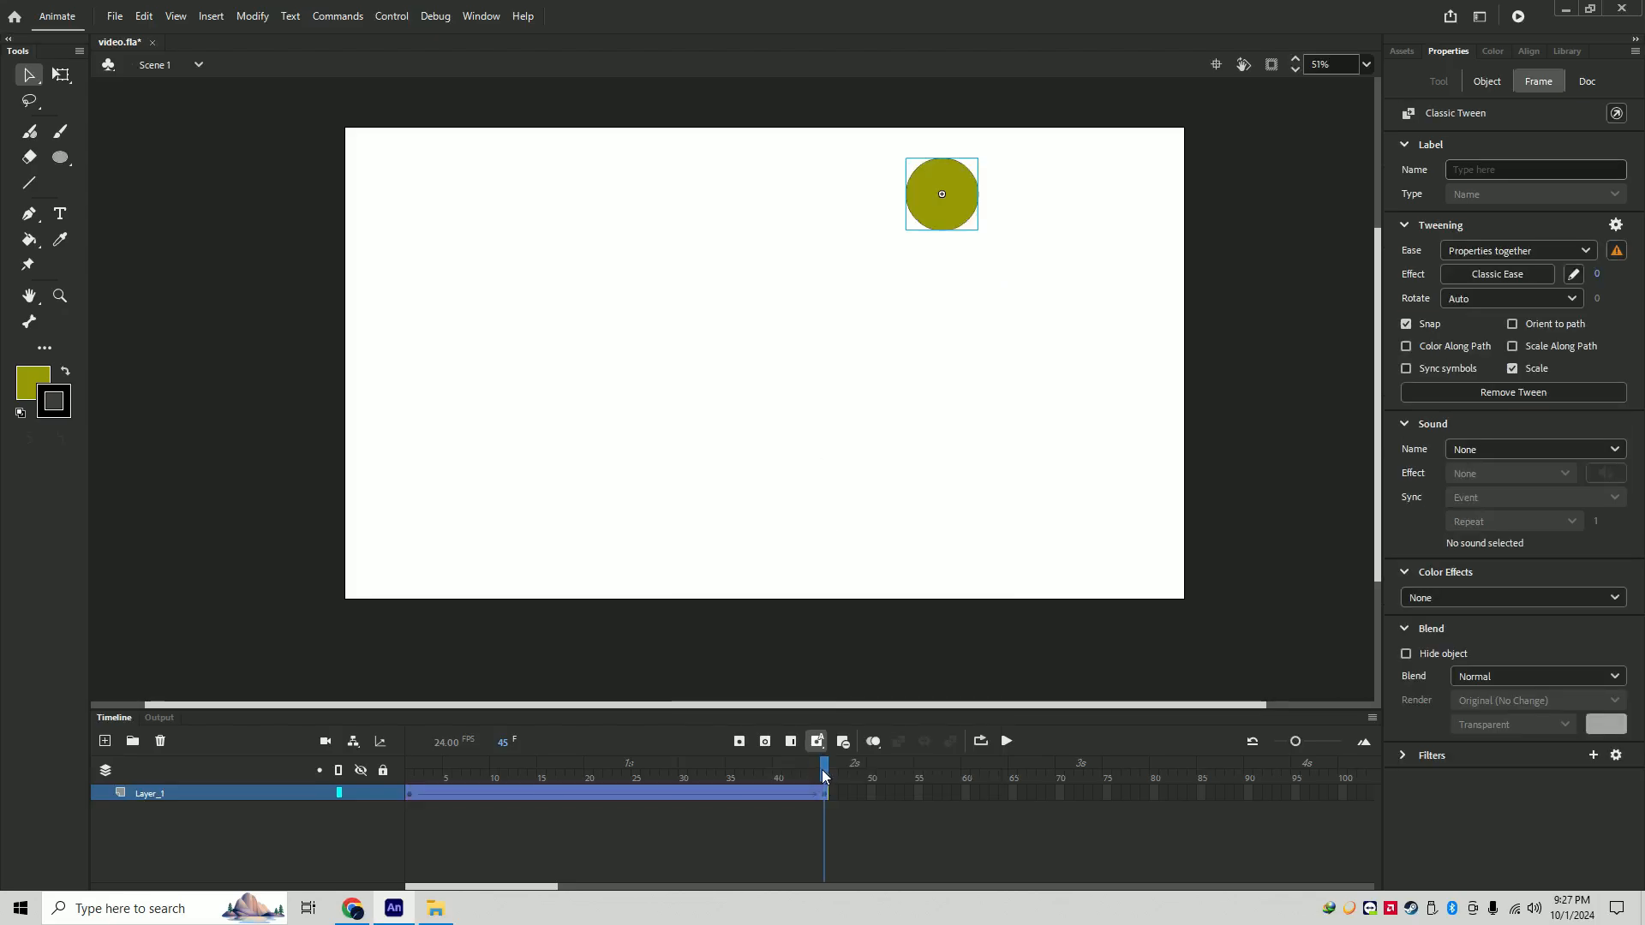
{"action": "left_click_drag", "start_coordinate": [823, 770], "coordinate": [276, 758]}
{"action": "left_click", "coordinate": [1008, 741]}
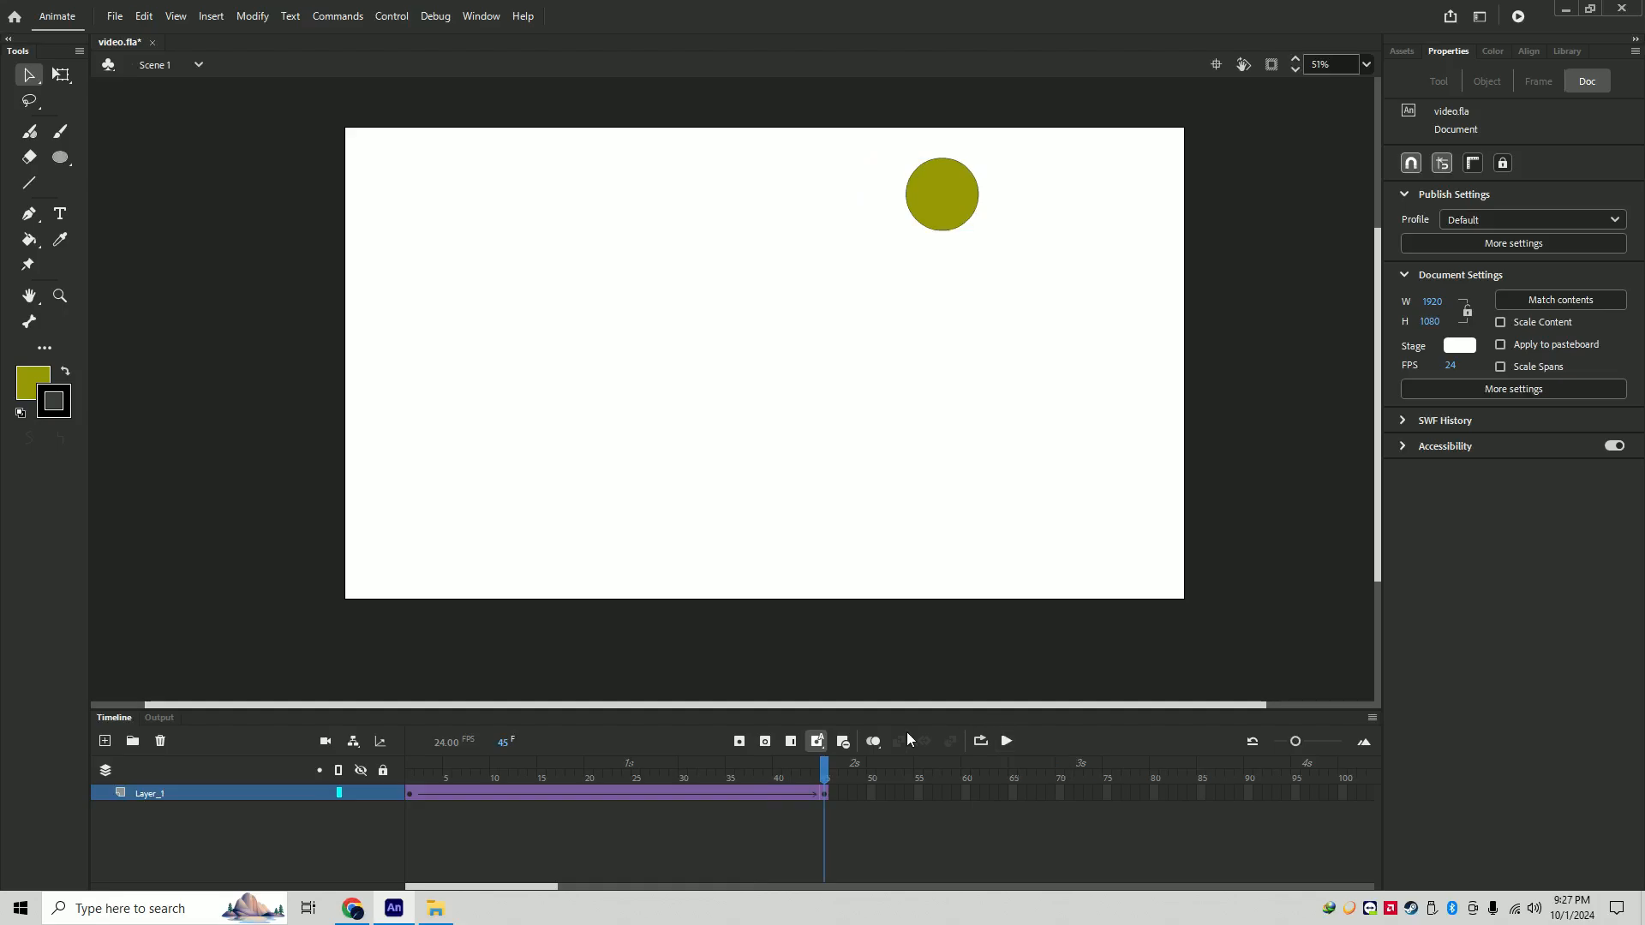
{"action": "left_click_drag", "start_coordinate": [825, 772], "coordinate": [377, 748]}
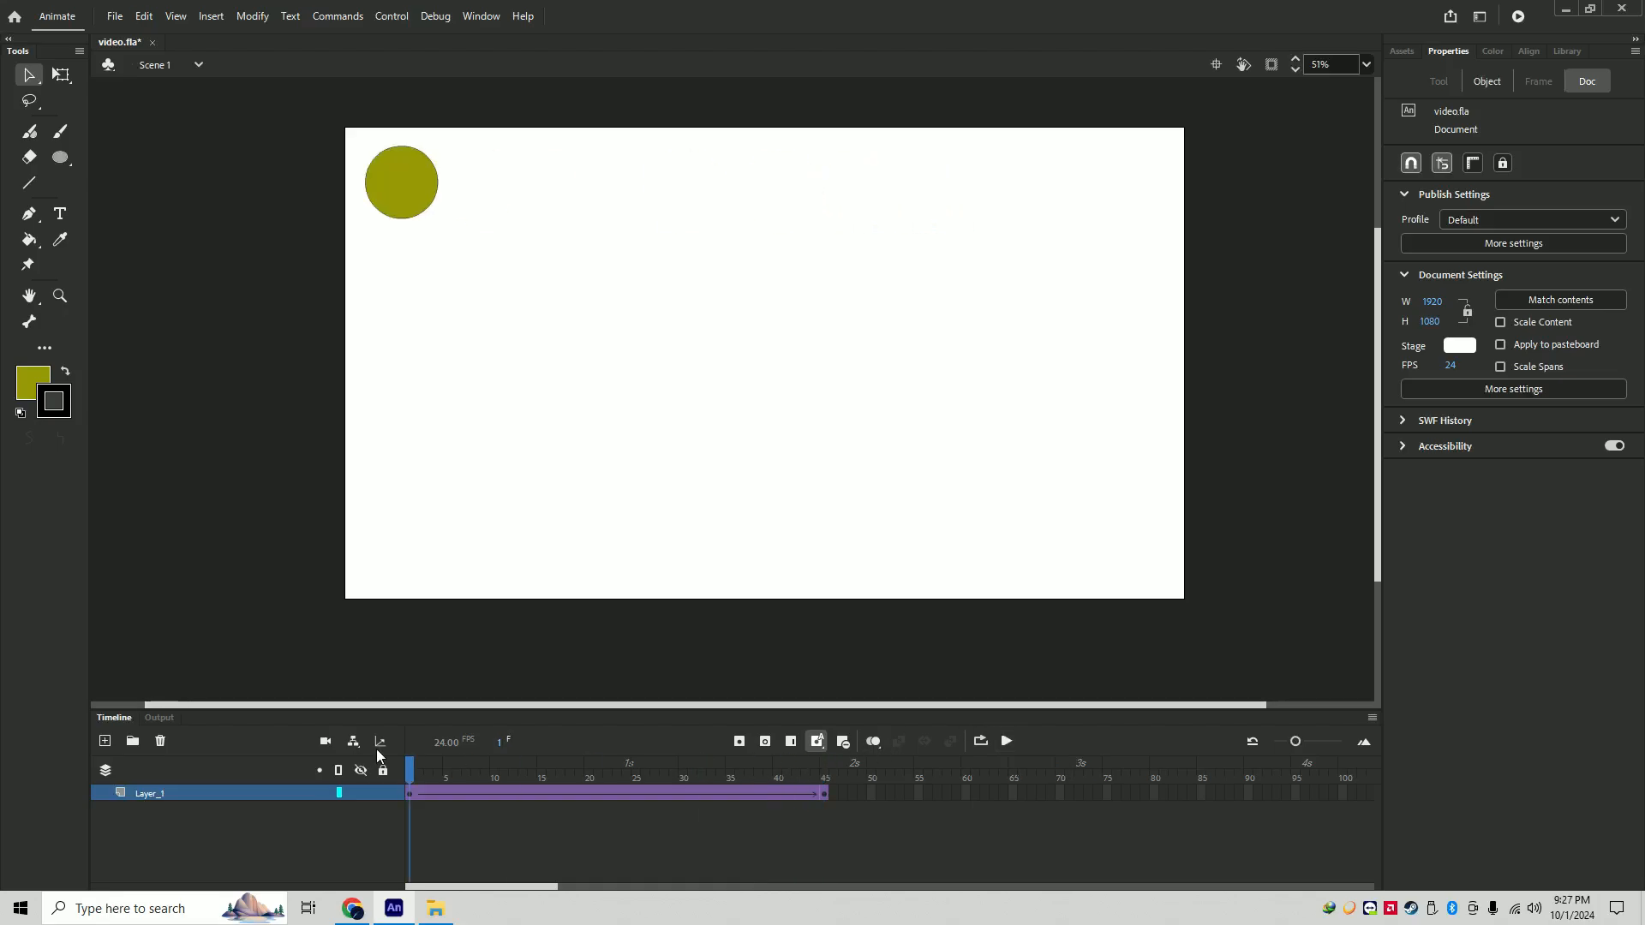
- Look through the Library and Assets, and open the circle's symbol on the stage for editing
{"action": "left_click", "coordinate": [1580, 49]}
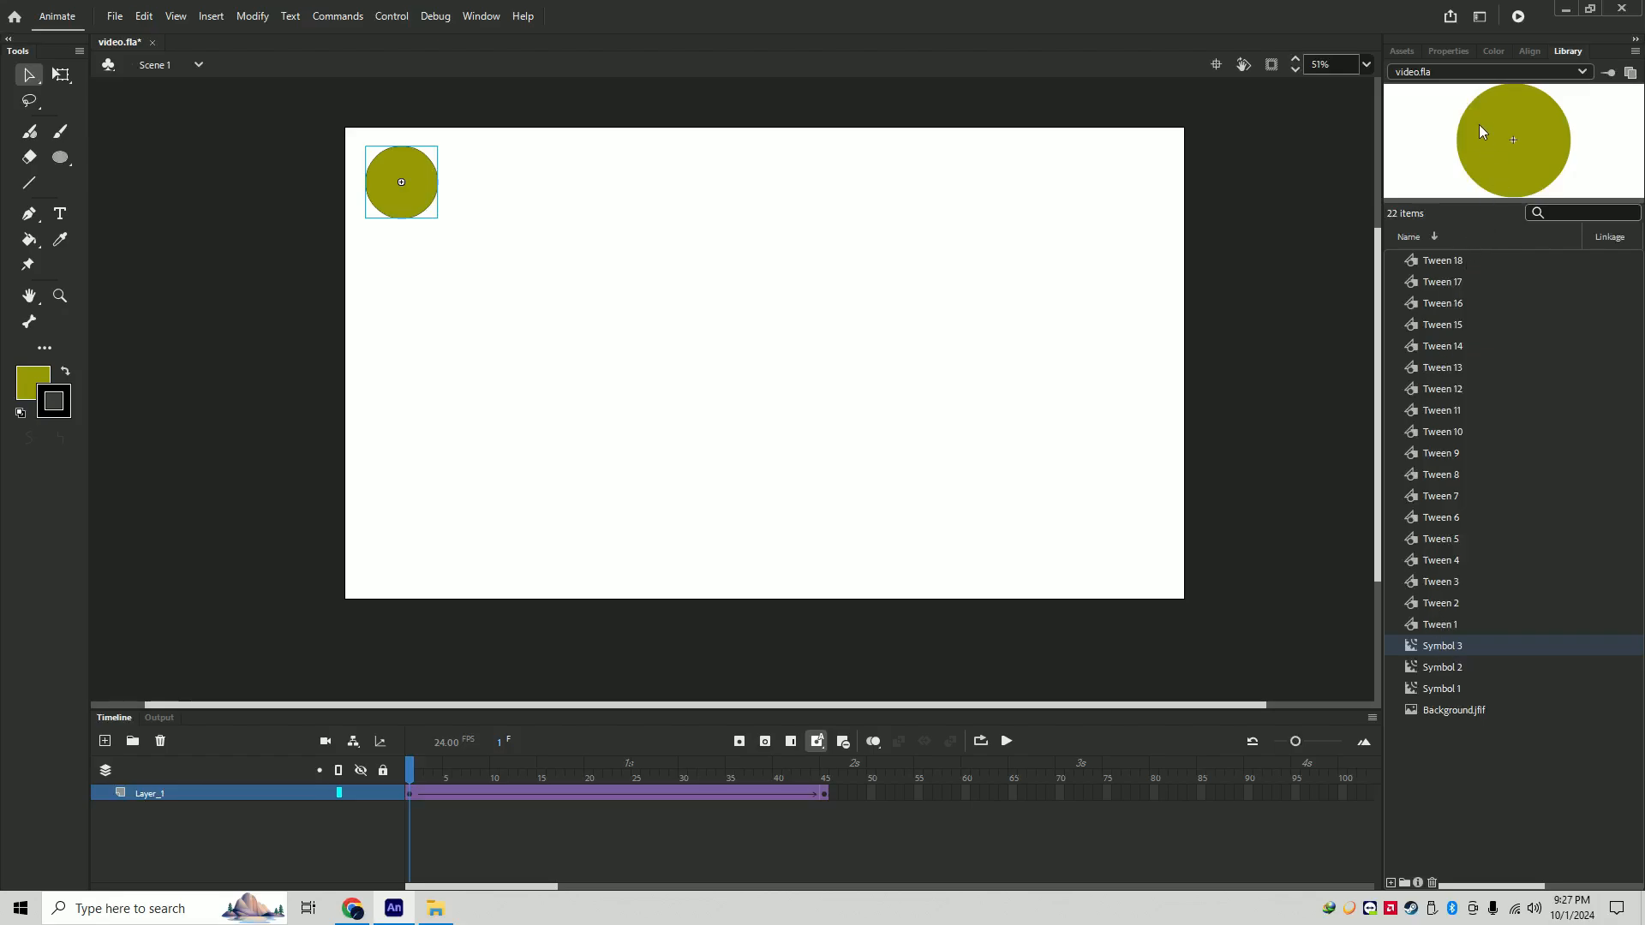
{"action": "left_click", "coordinate": [1403, 51]}
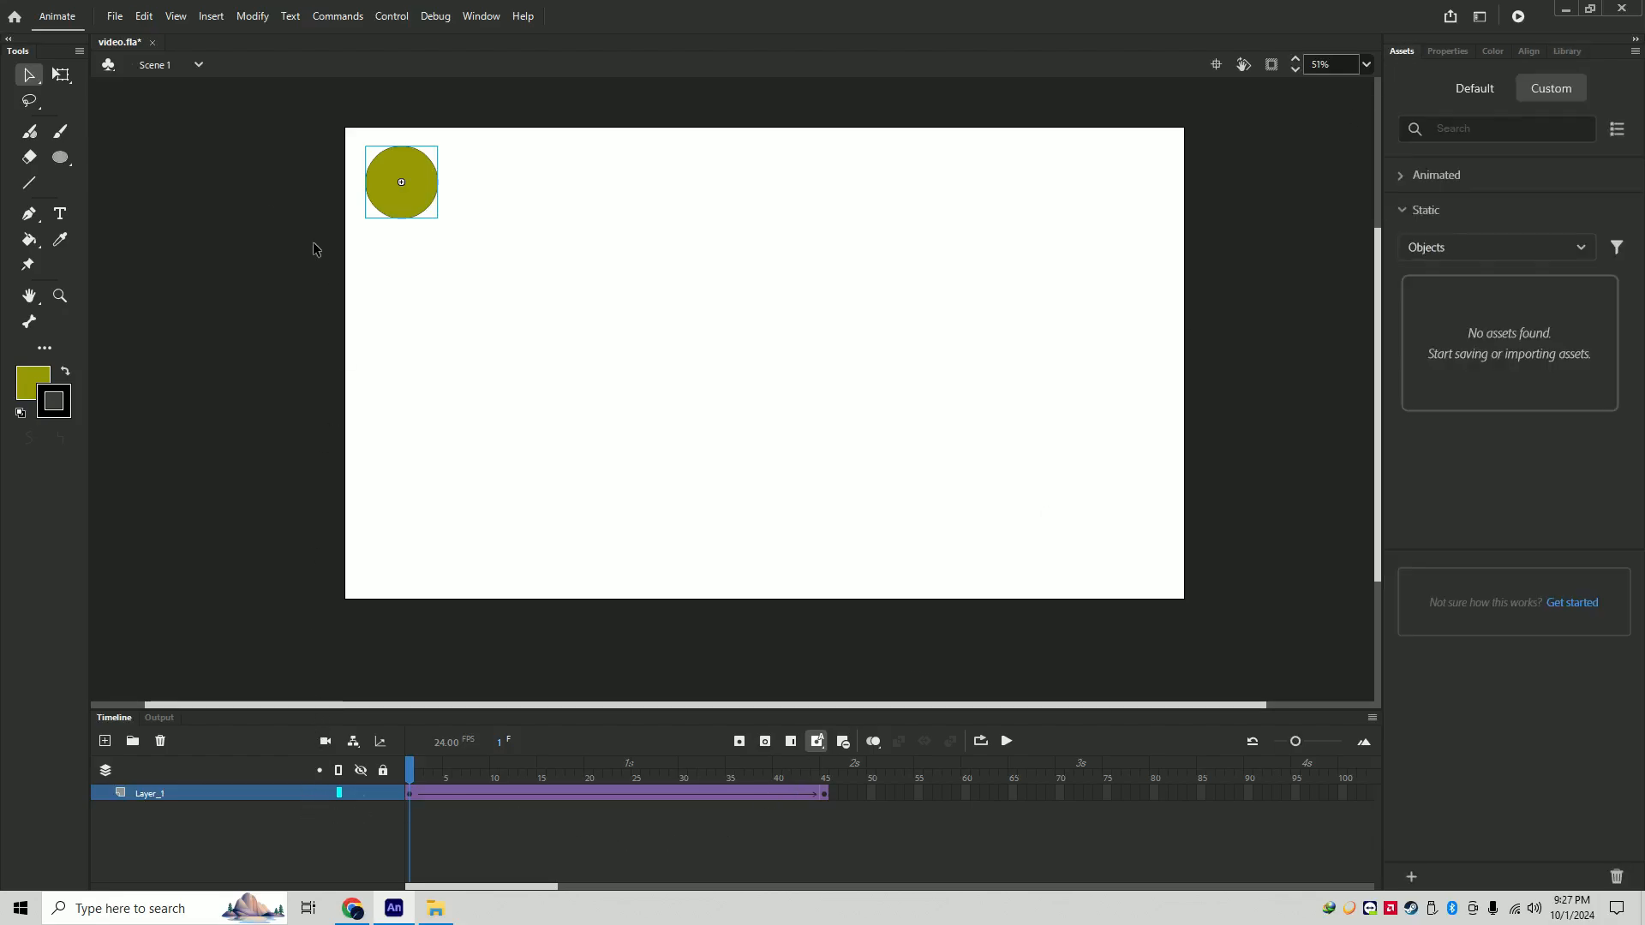
{"action": "double_click", "coordinate": [429, 177]}
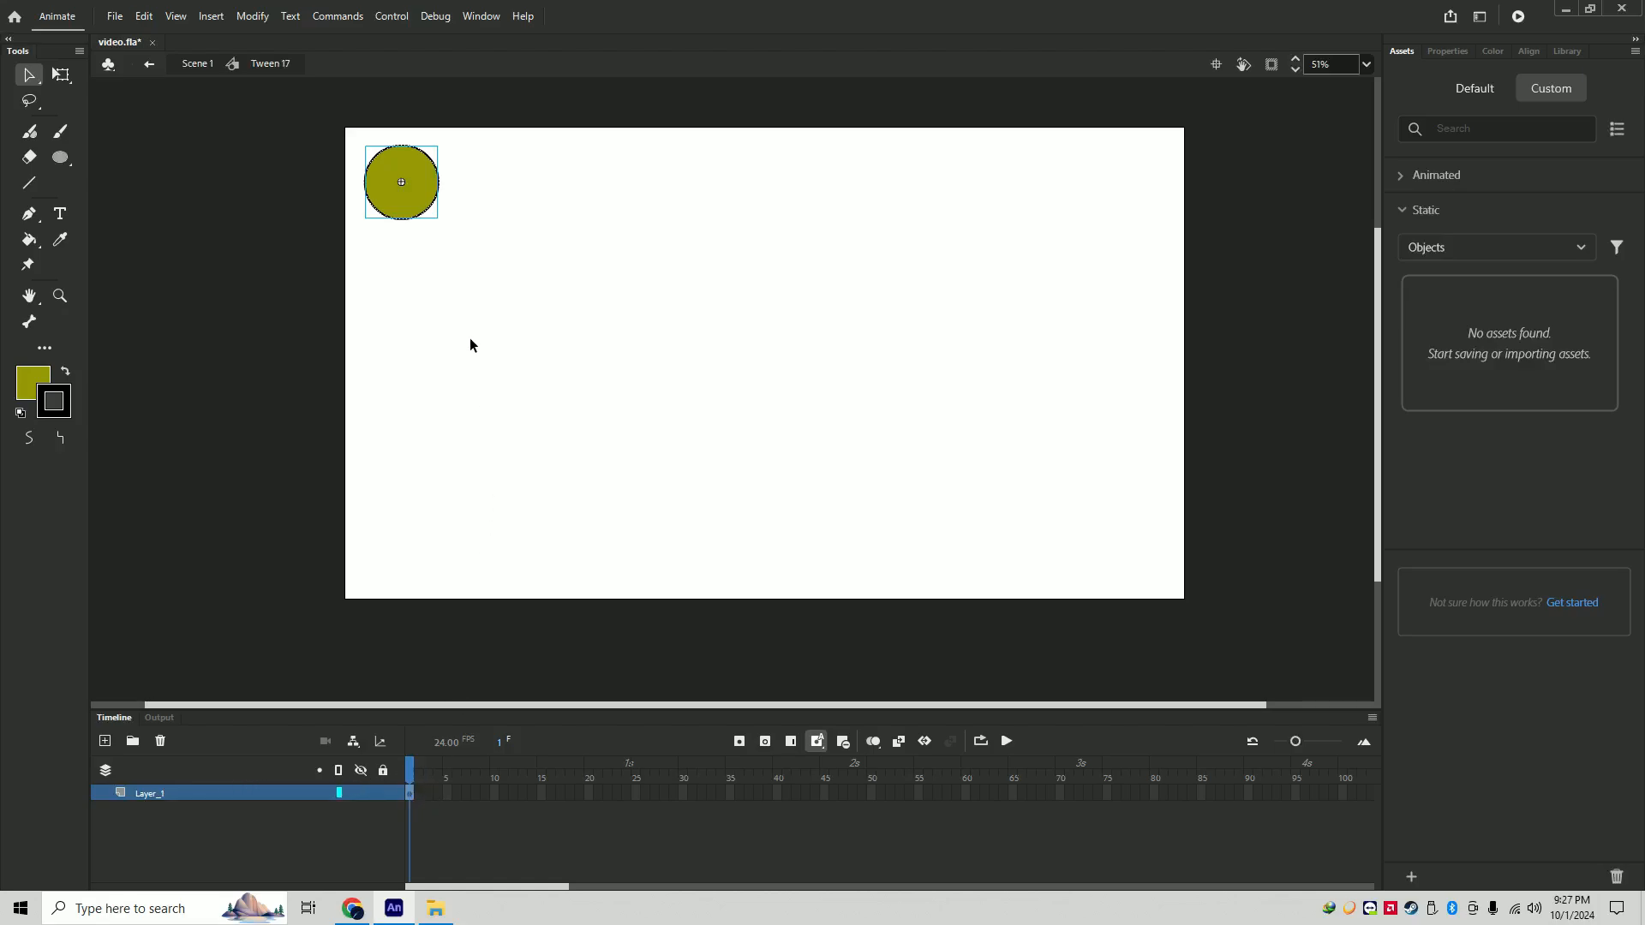
- Insert a keyframe at frame 2 in the symbol and draw five small circles with the Oval tool around the large circle's lower-right side
{"action": "left_click", "coordinate": [60, 157]}
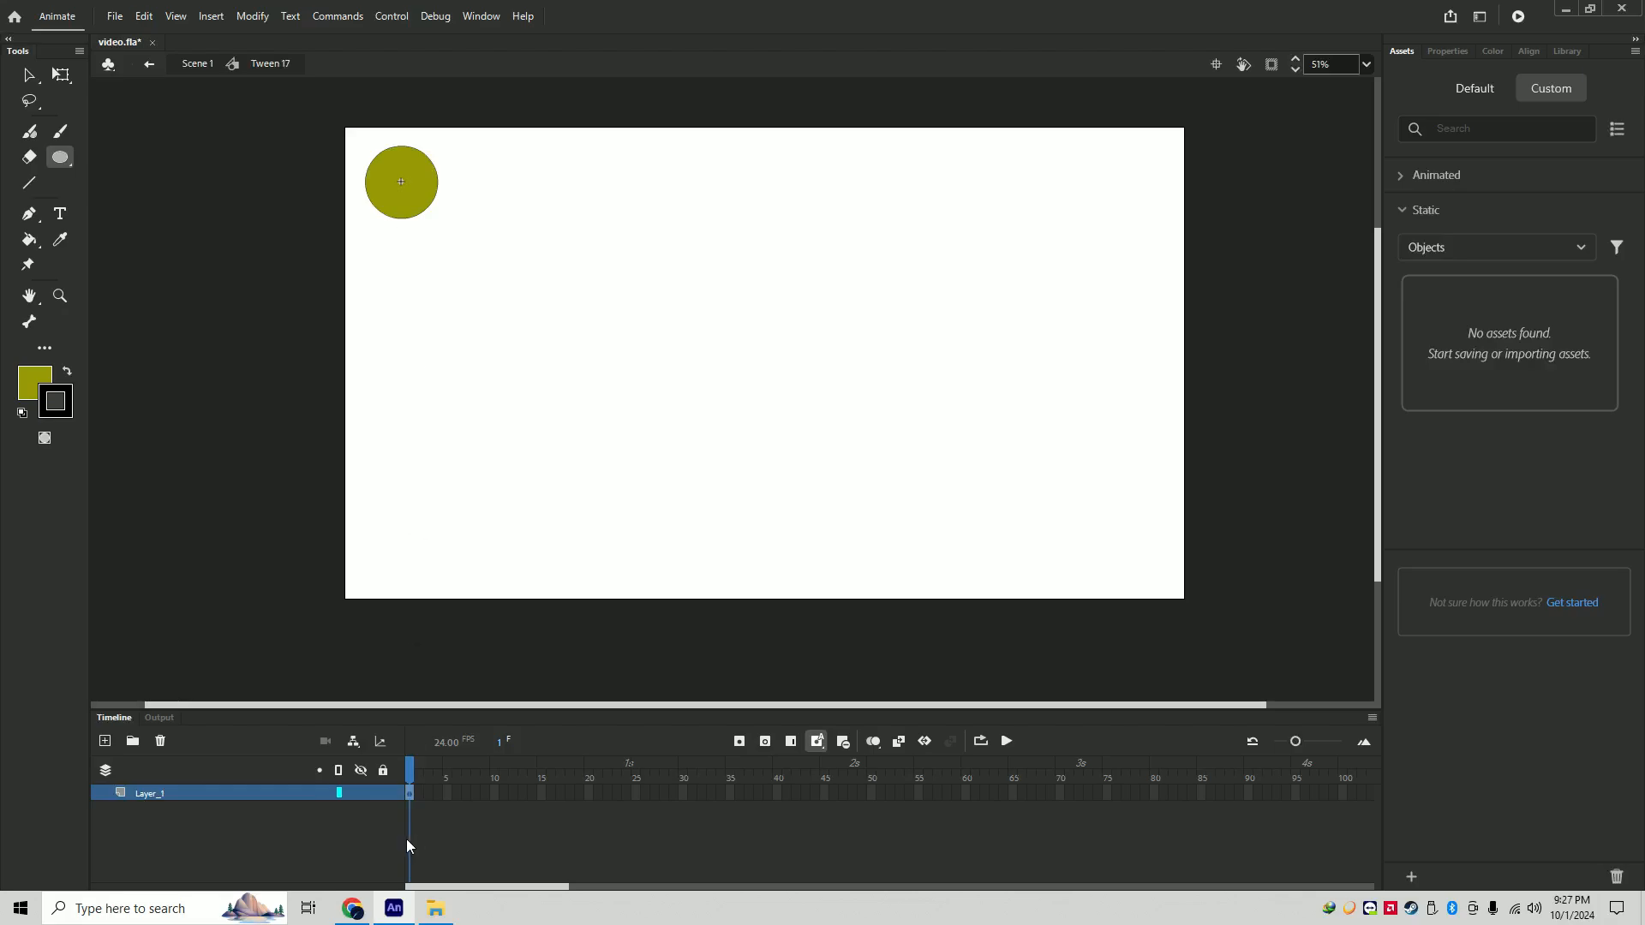
{"action": "right_click", "coordinate": [419, 796]}
{"action": "left_click", "coordinate": [485, 422]}
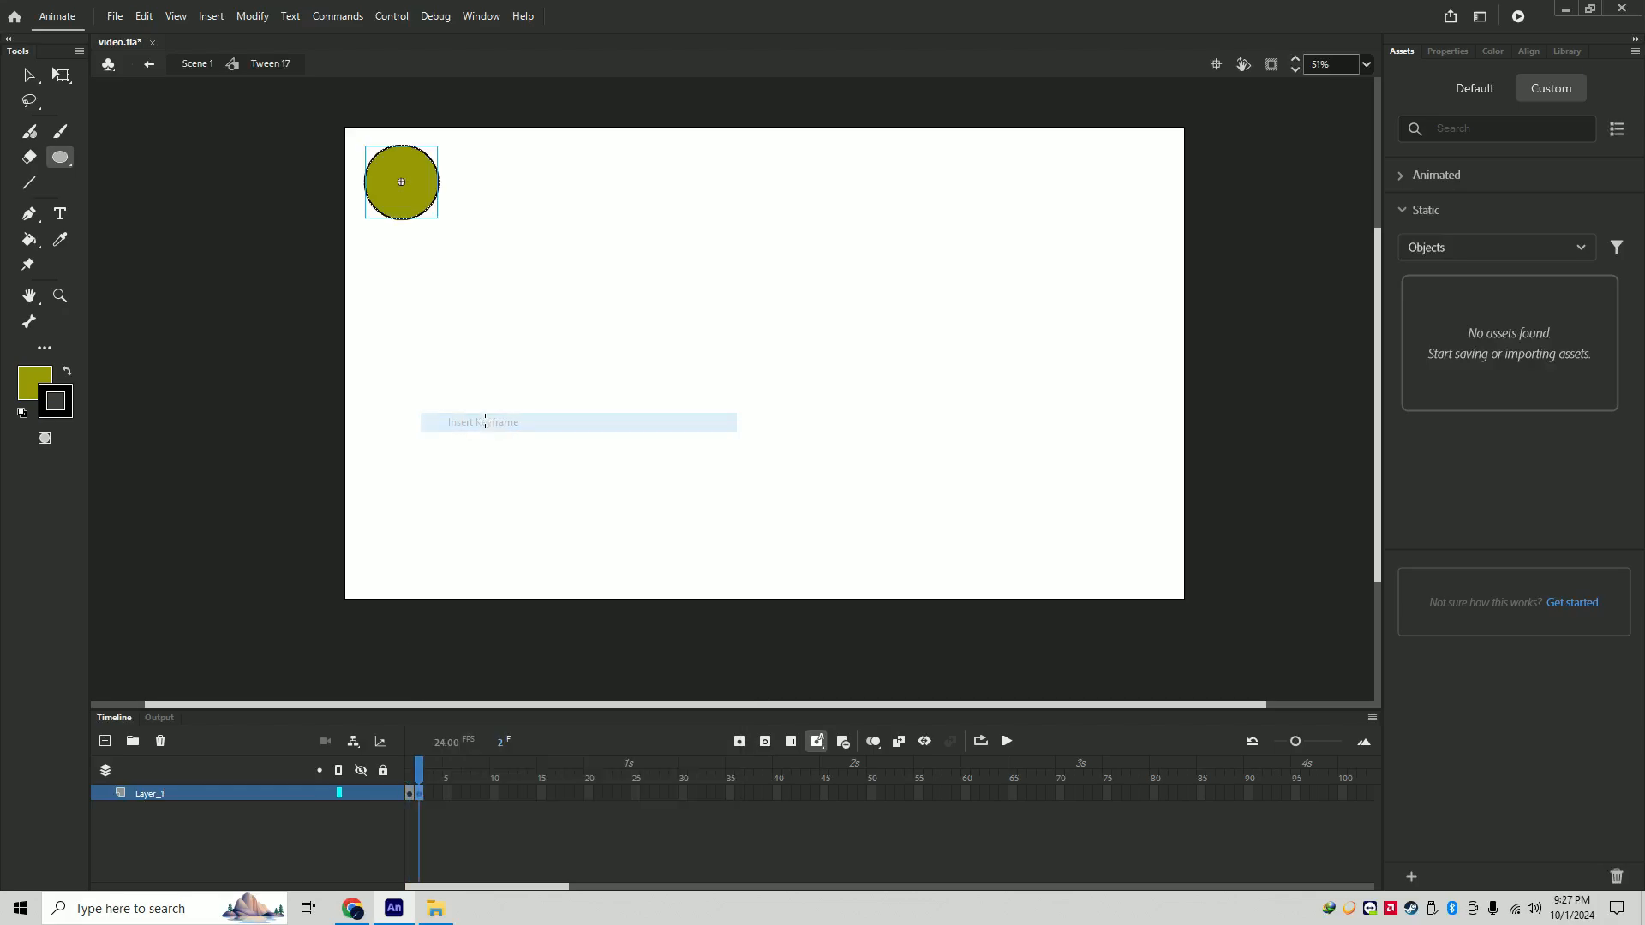
{"action": "right_click", "coordinate": [399, 245]}
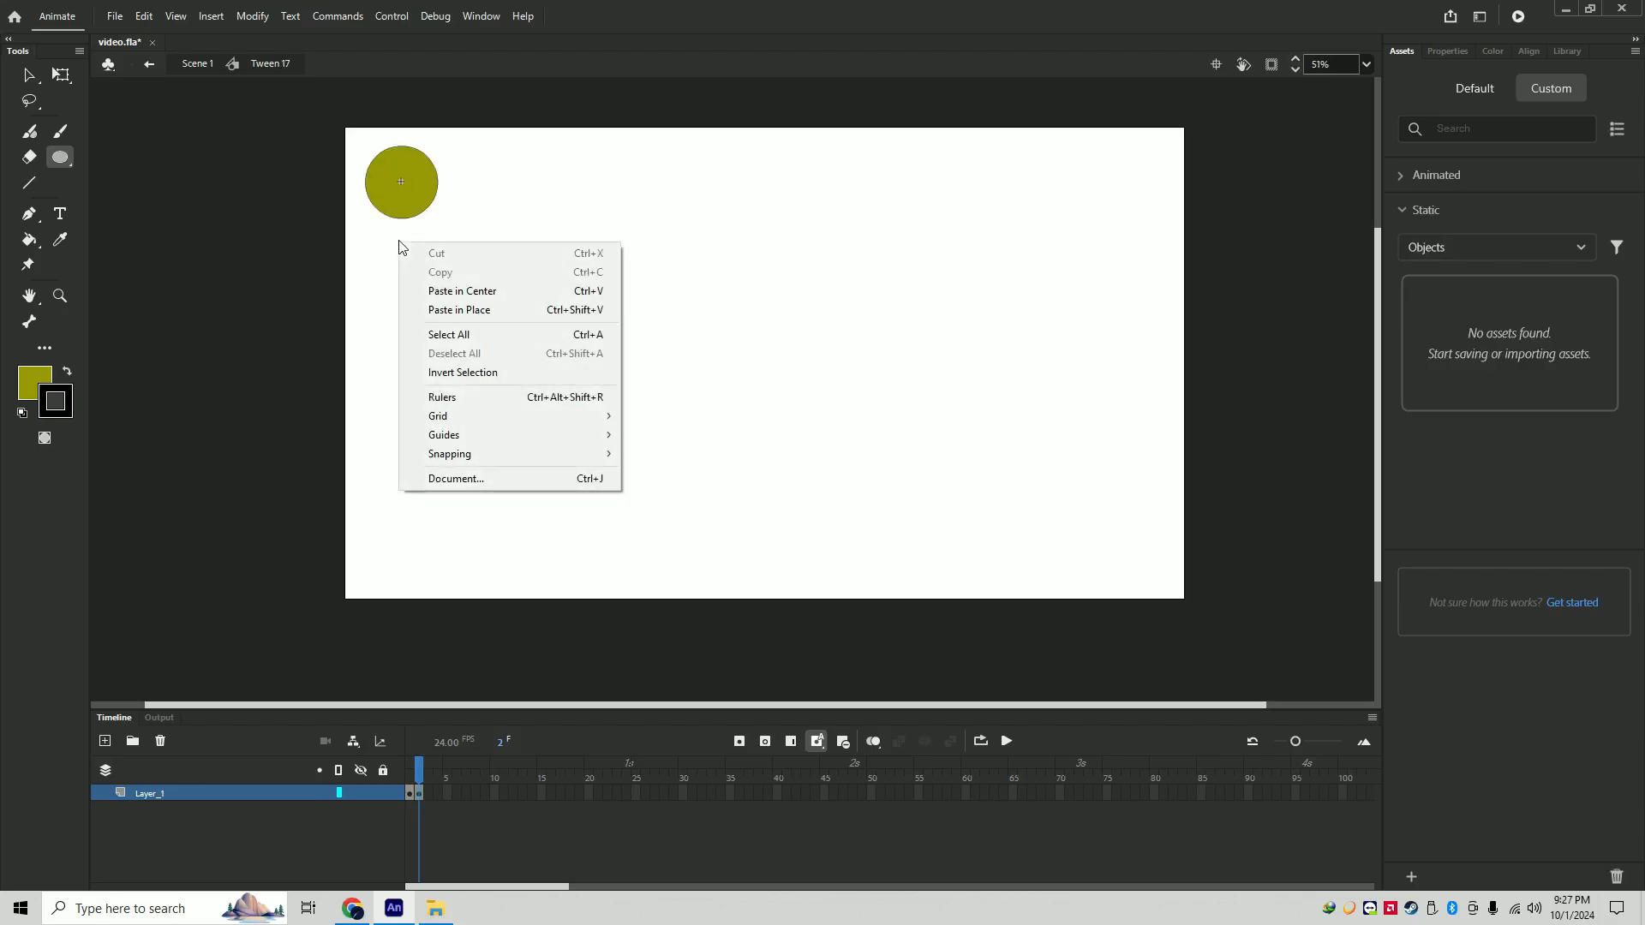
{"action": "left_click", "coordinate": [78, 159]}
{"action": "left_click_drag", "start_coordinate": [379, 240], "coordinate": [428, 225]}
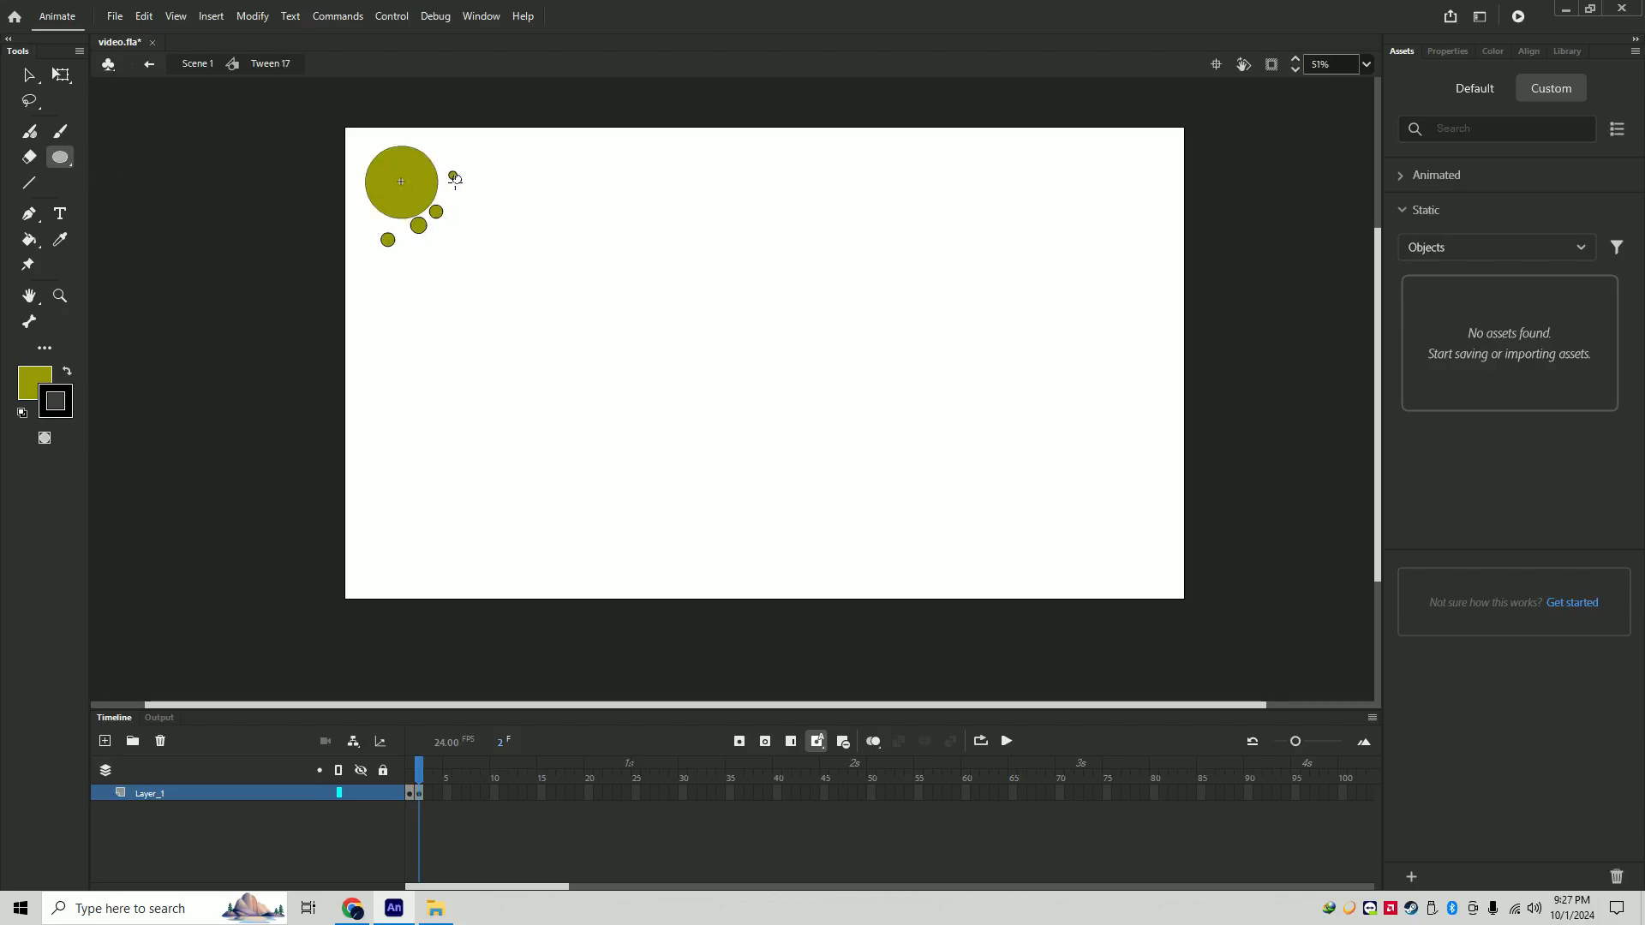
- Insert a keyframe at frame 3 and draw four more small ovals along the large circle's upper edge
{"action": "right_click", "coordinate": [431, 793]}
{"action": "left_click", "coordinate": [540, 415]}
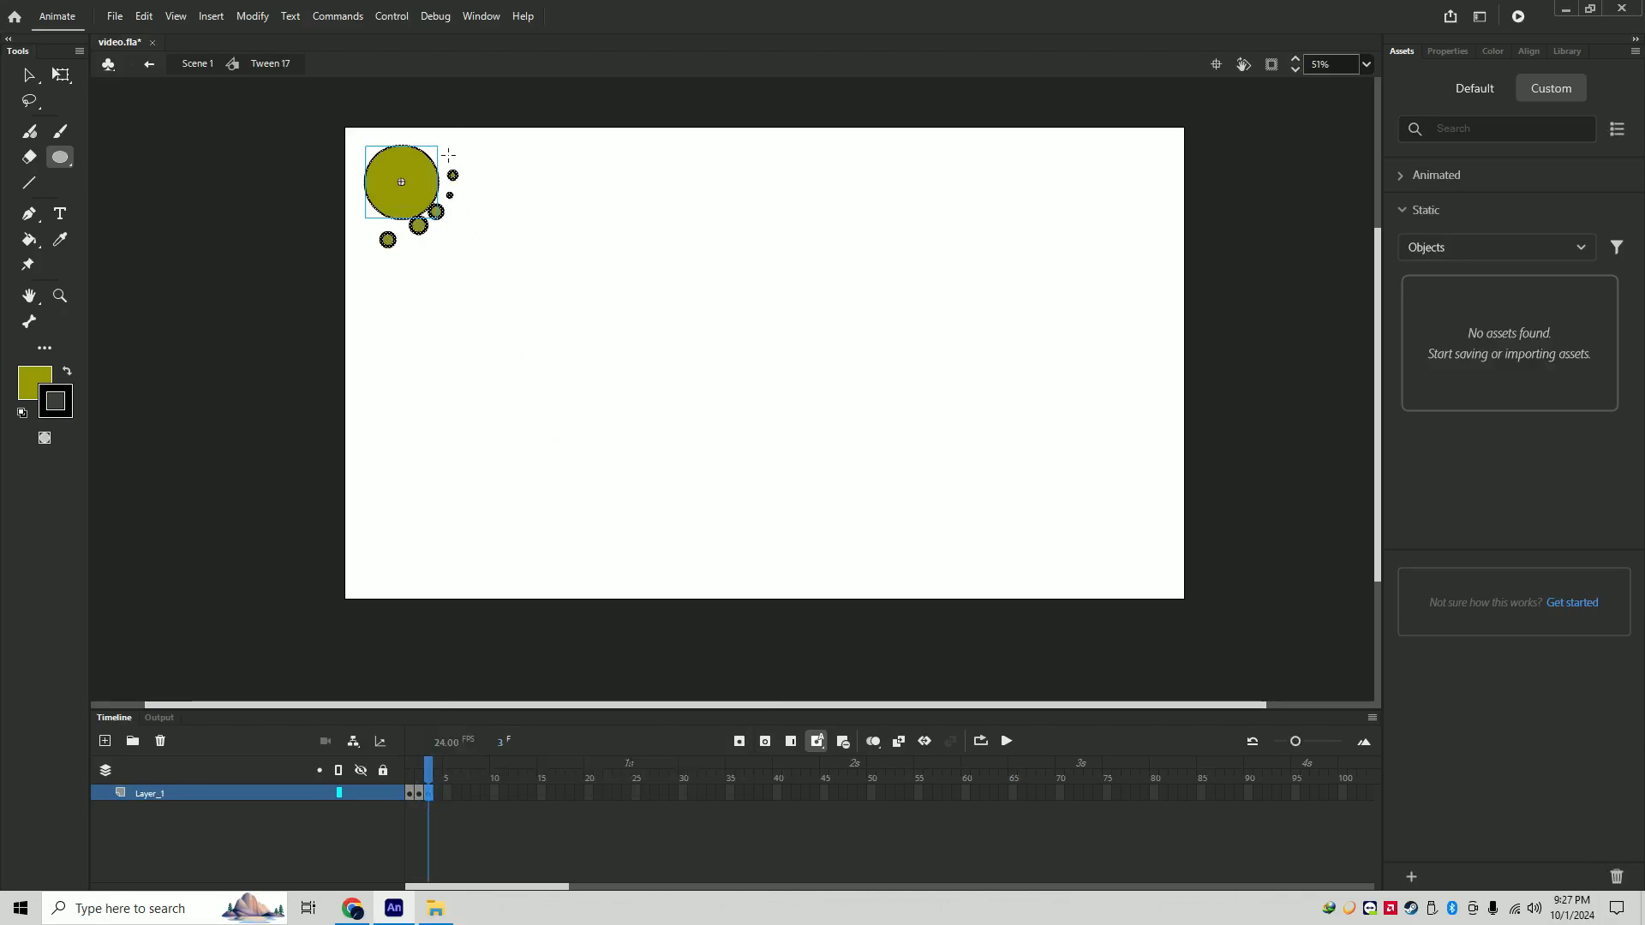
{"action": "left_click_drag", "start_coordinate": [447, 143], "coordinate": [401, 138]}
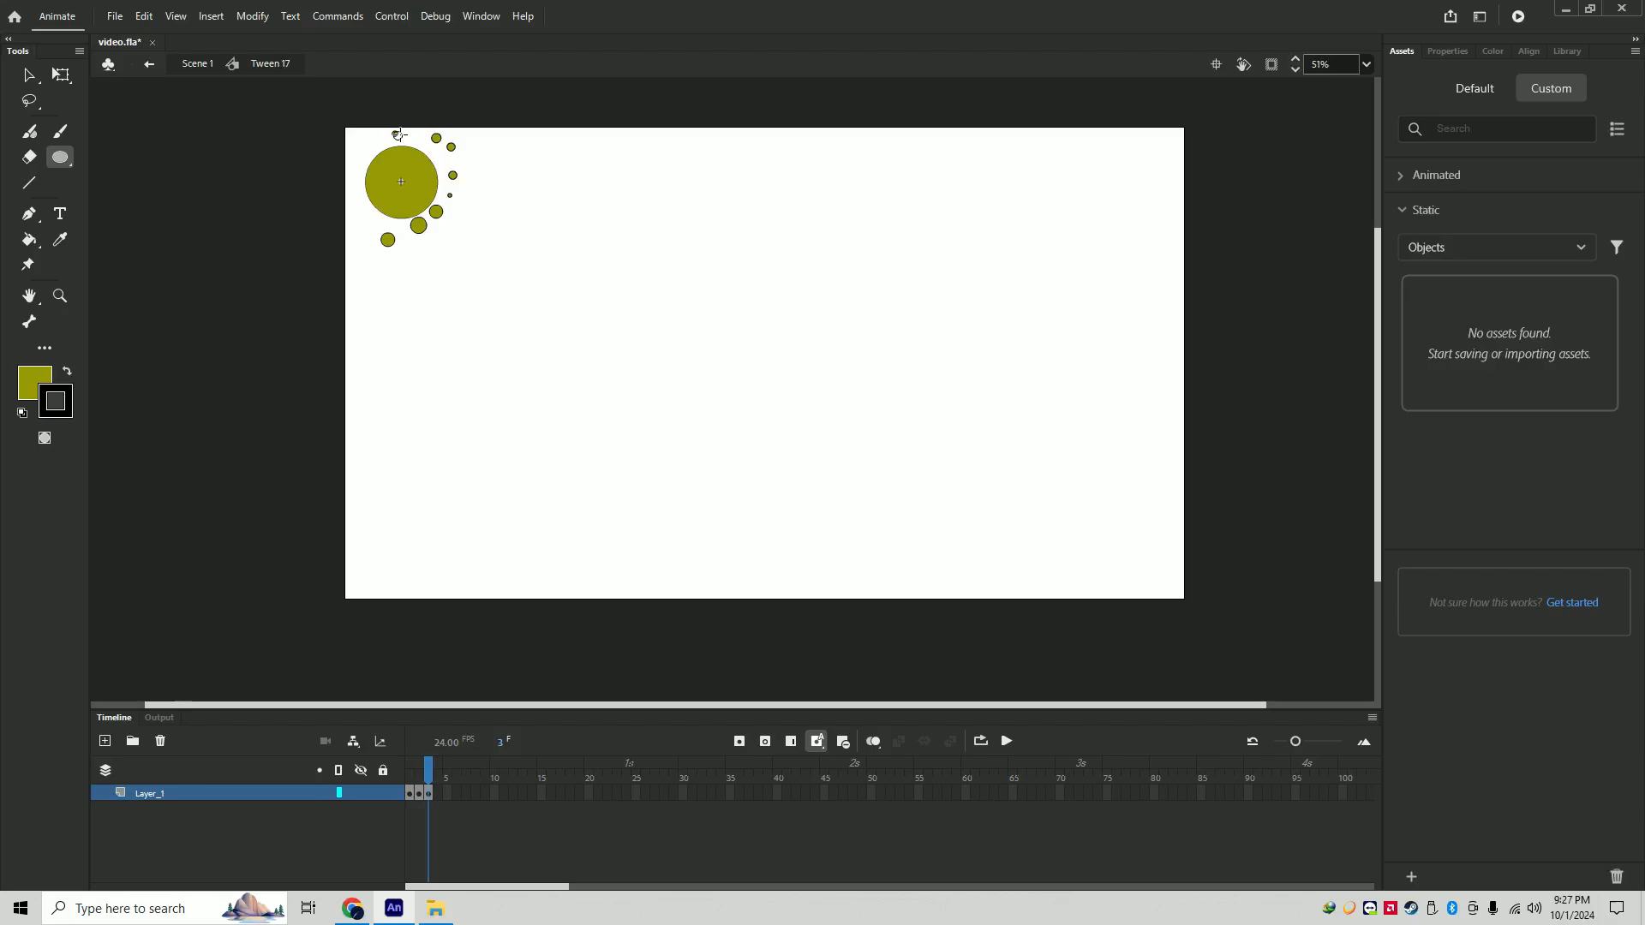
- Insert a keyframe at frame 4 and draw a small circle and a narrow upright oval beside the large circle's left edge
{"action": "right_click", "coordinate": [437, 794]}
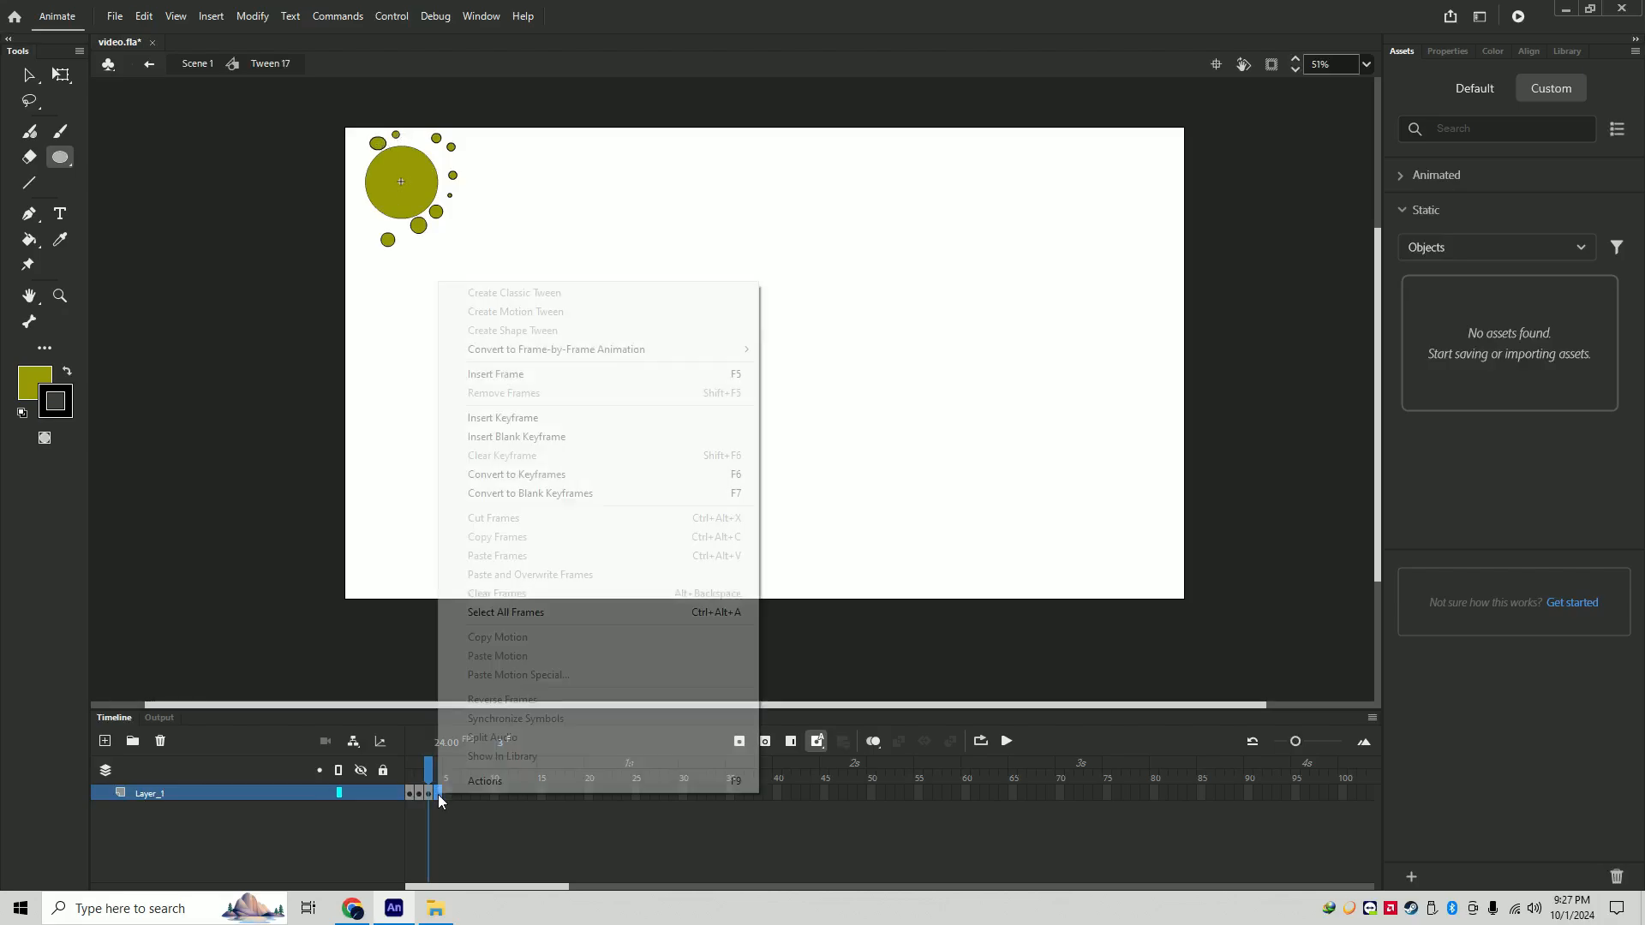
{"action": "left_click", "coordinate": [514, 417]}
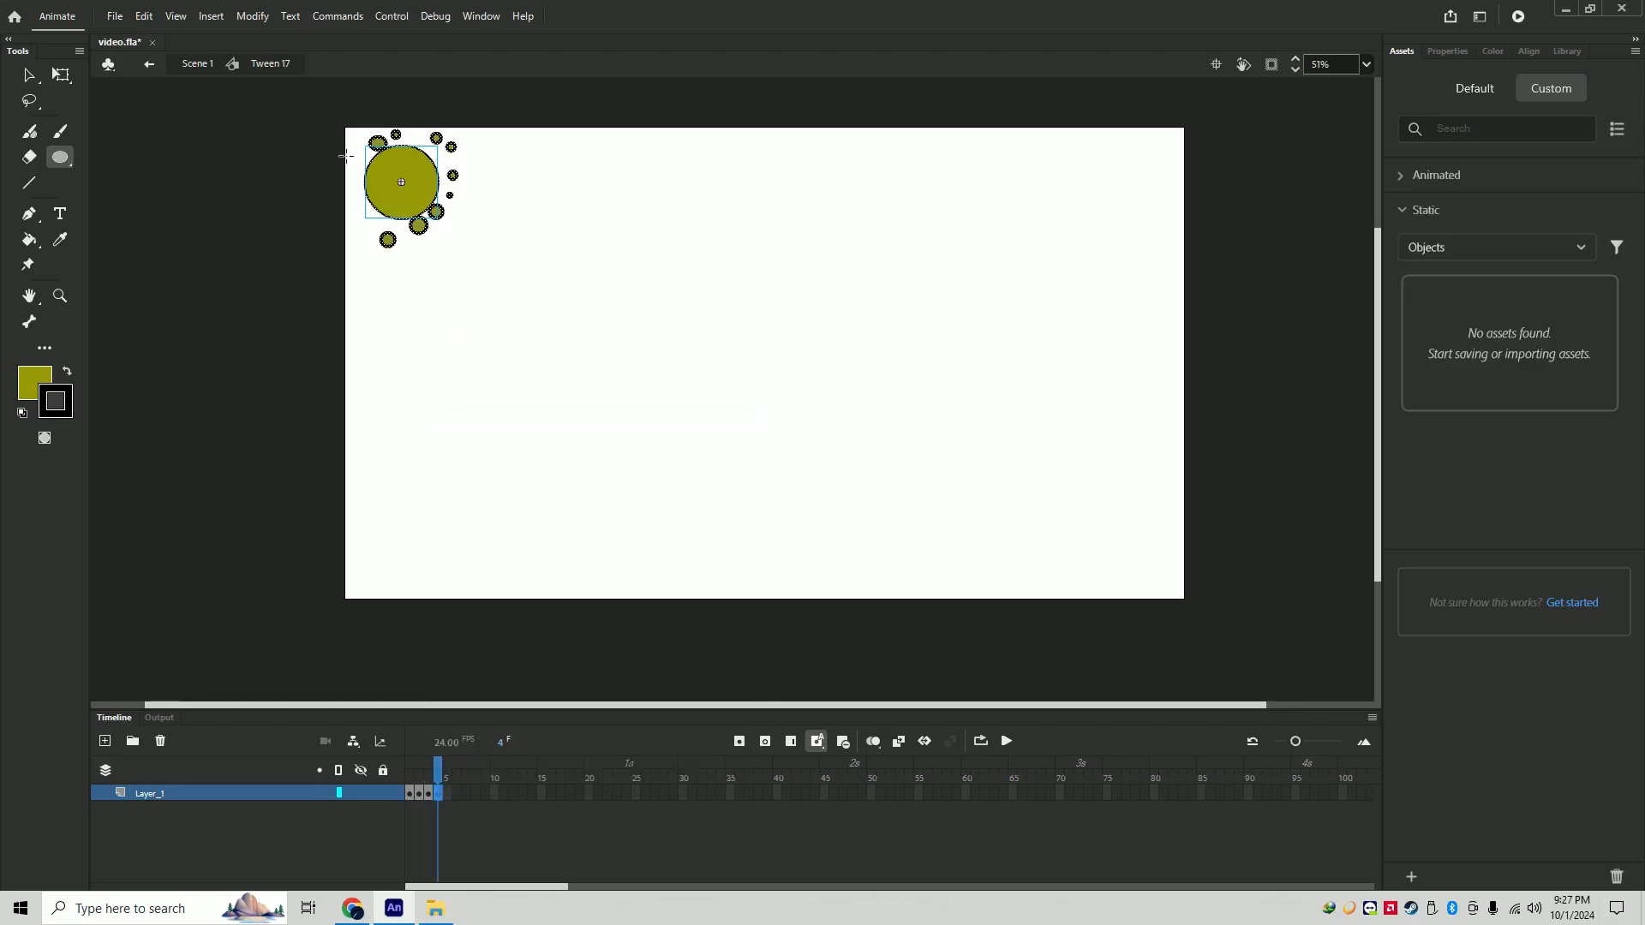
{"action": "left_click_drag", "start_coordinate": [350, 155], "coordinate": [358, 162]}
{"action": "left_click_drag", "start_coordinate": [354, 178], "coordinate": [359, 199]}
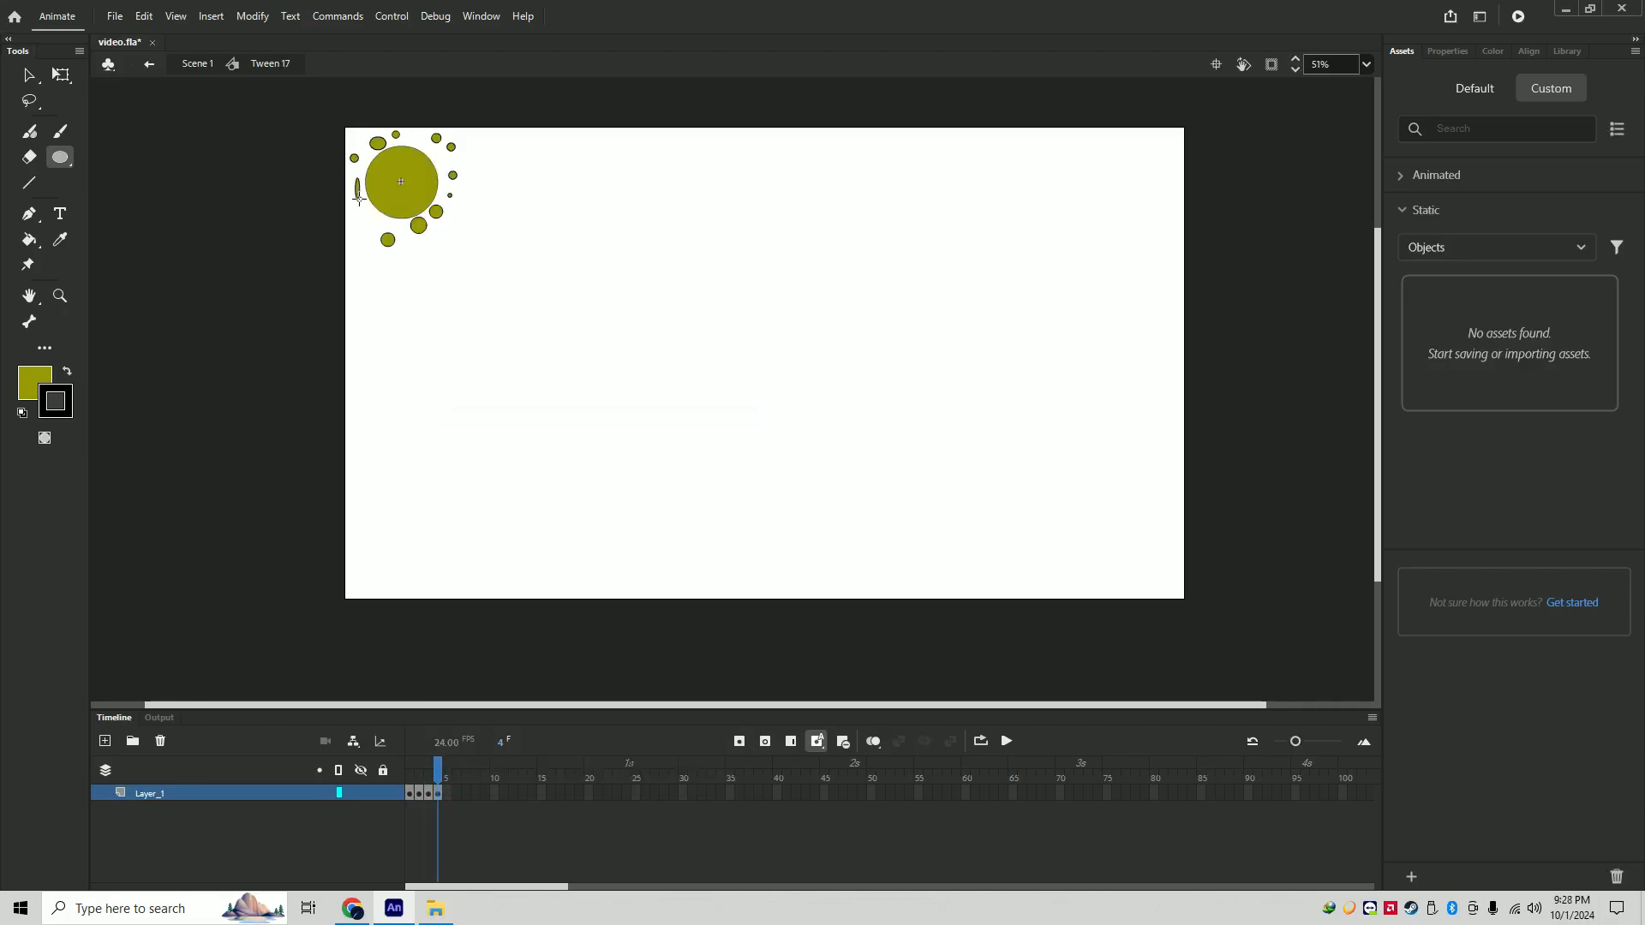
- Insert a keyframe at frame 5 and draw one small circle below the large circle's lower-left side
{"action": "right_click", "coordinate": [447, 793]}
{"action": "left_click", "coordinate": [514, 413]}
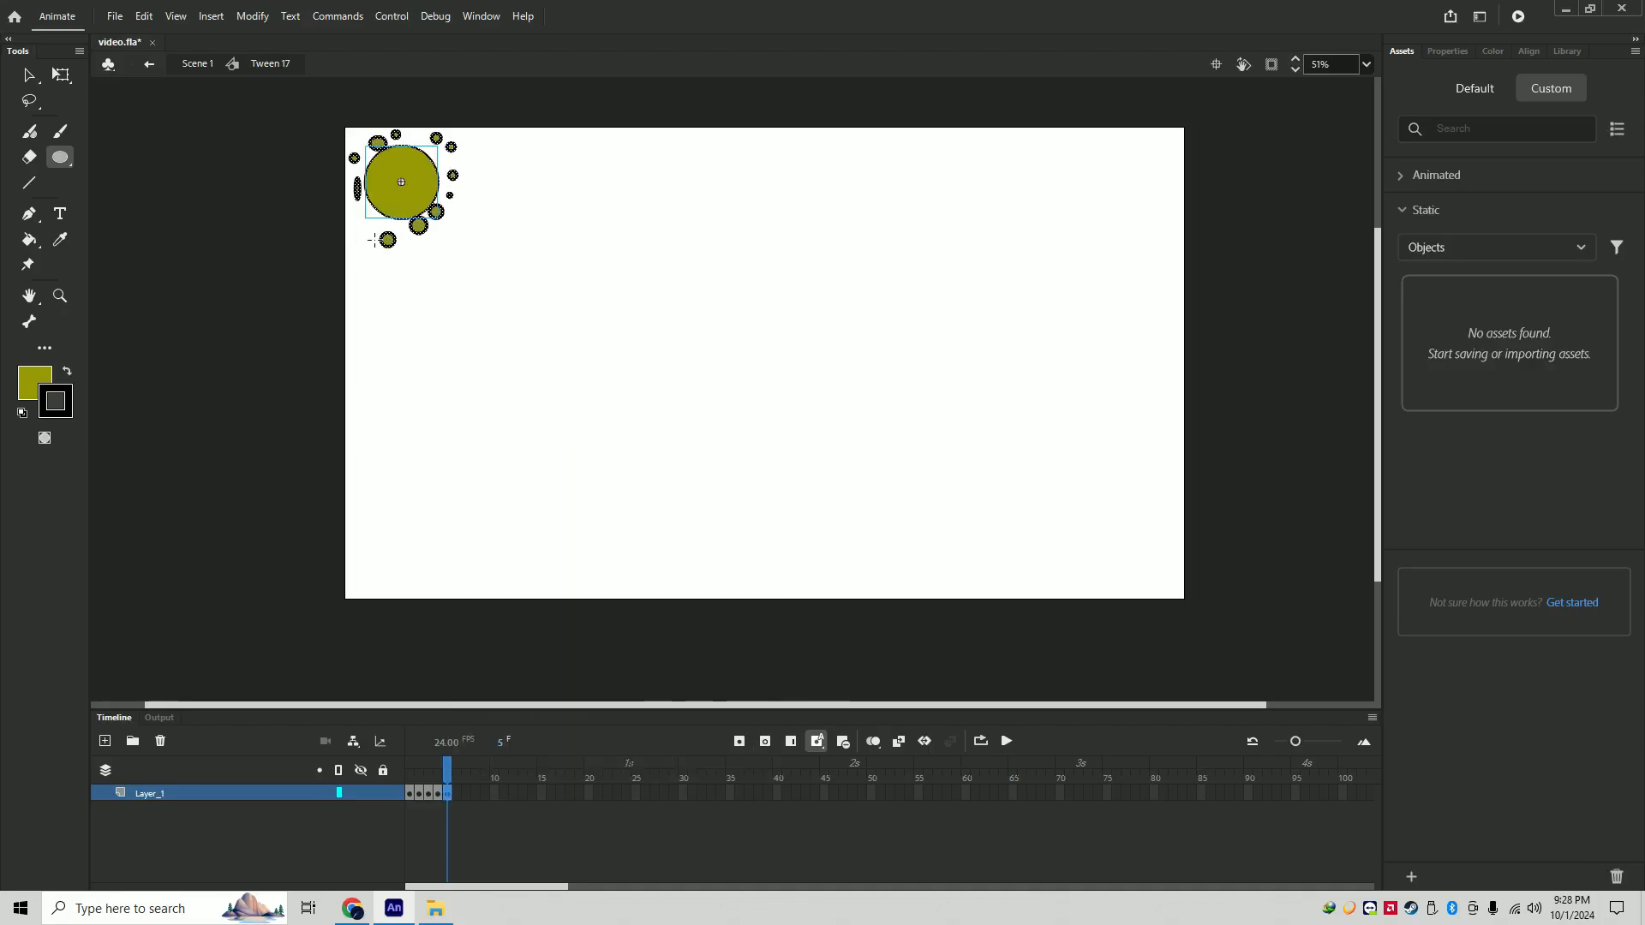
{"action": "left_click_drag", "start_coordinate": [363, 230], "coordinate": [378, 244]}
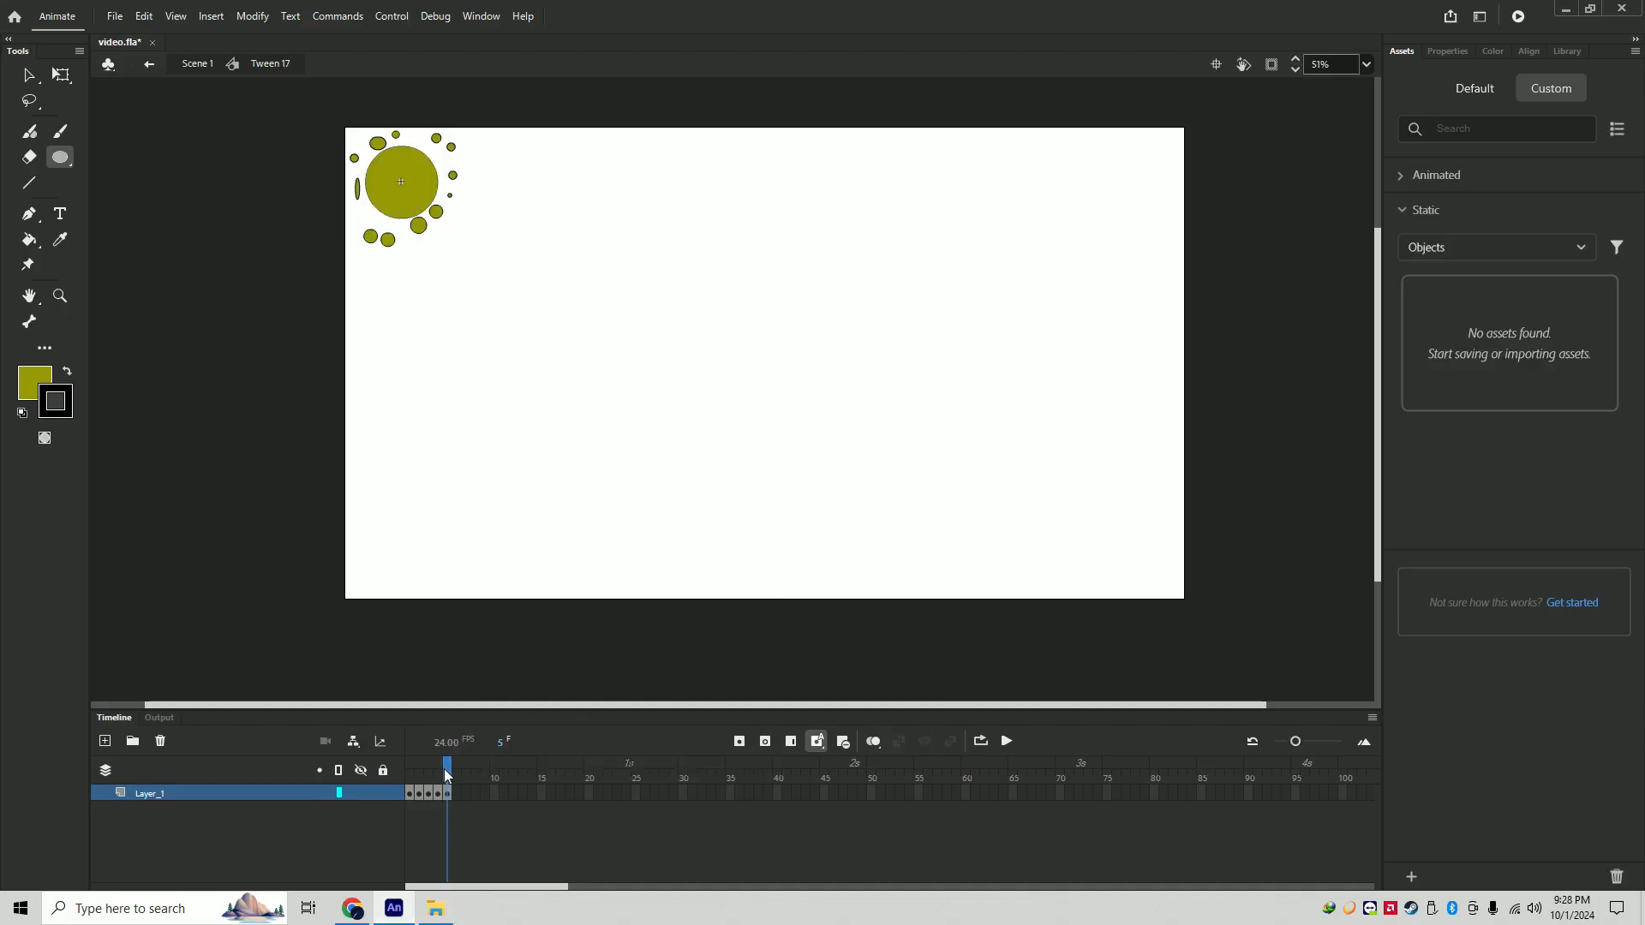
- Play the symbol's frames from frame 1, return to Scene 1 and play the circle's tween from the start
{"action": "left_click_drag", "start_coordinate": [445, 775], "coordinate": [408, 776]}
{"action": "left_click", "coordinate": [1007, 741]}
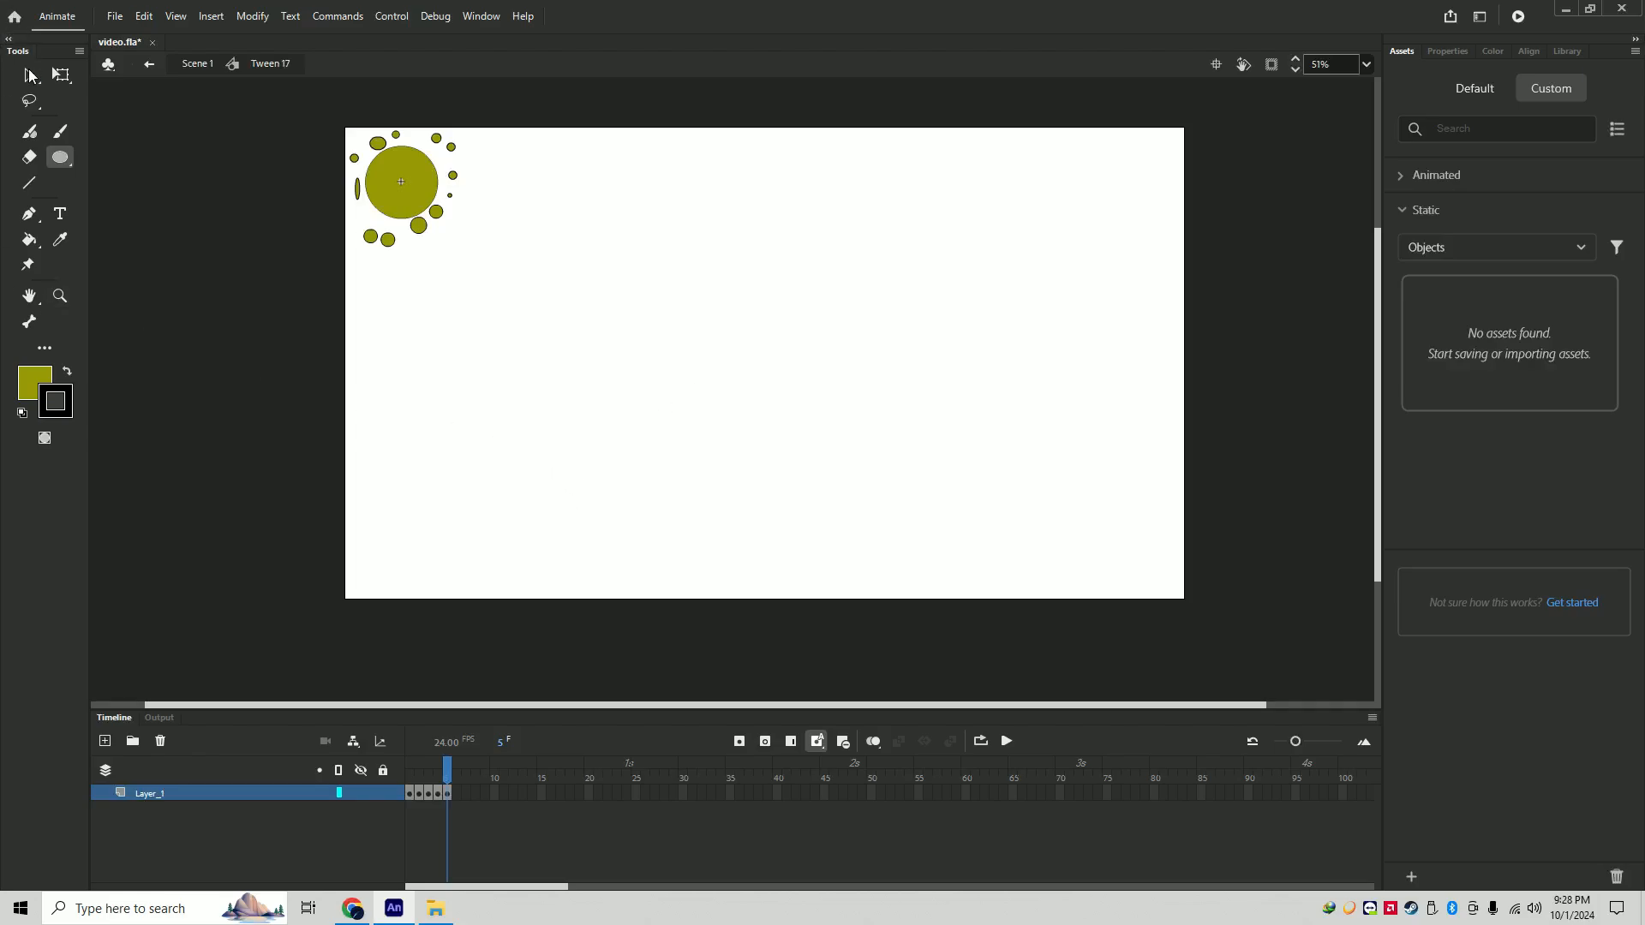
{"action": "key", "text": "v"}
{"action": "double_click", "coordinate": [677, 453]}
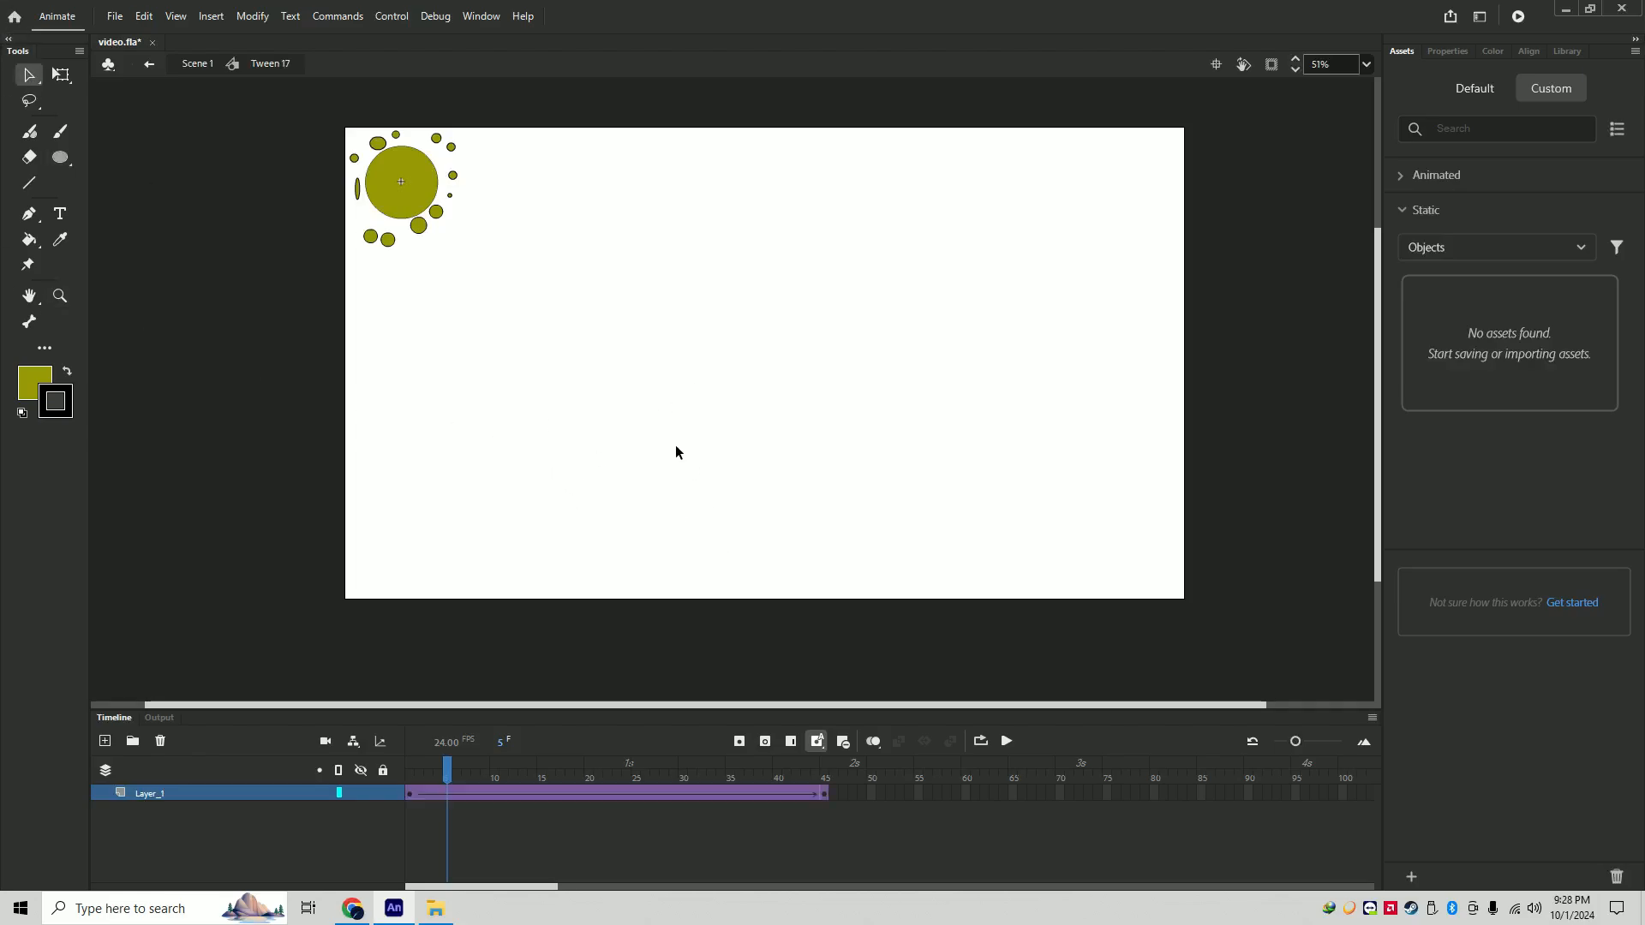
{"action": "left_click_drag", "start_coordinate": [462, 776], "coordinate": [384, 775]}
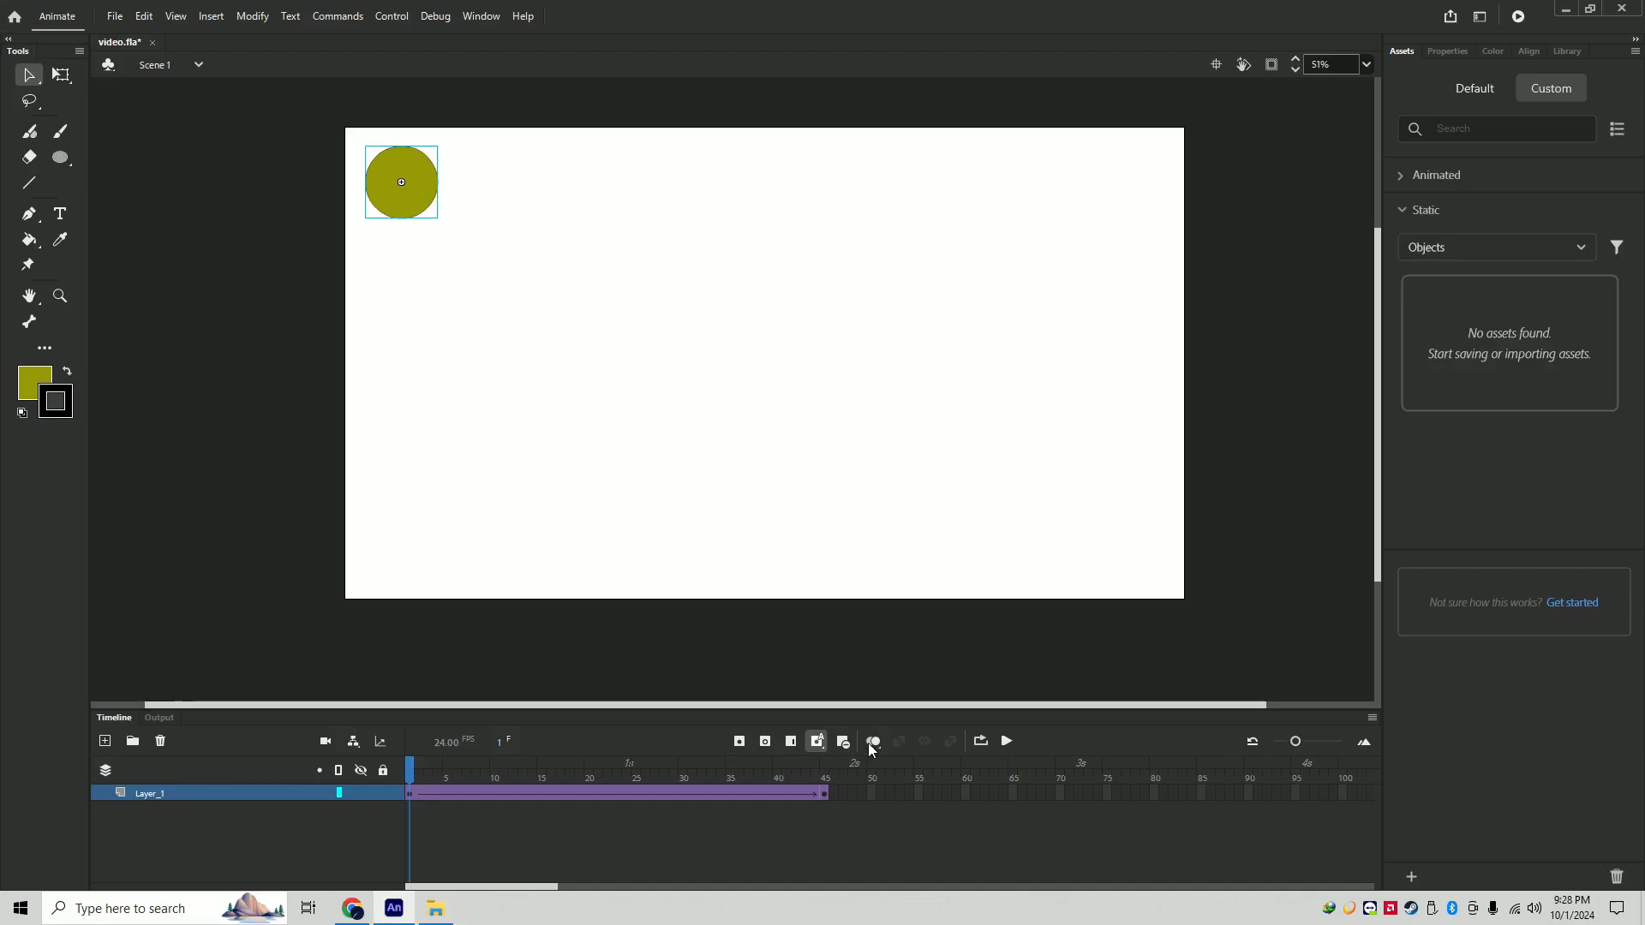
{"action": "left_click", "coordinate": [1007, 742]}
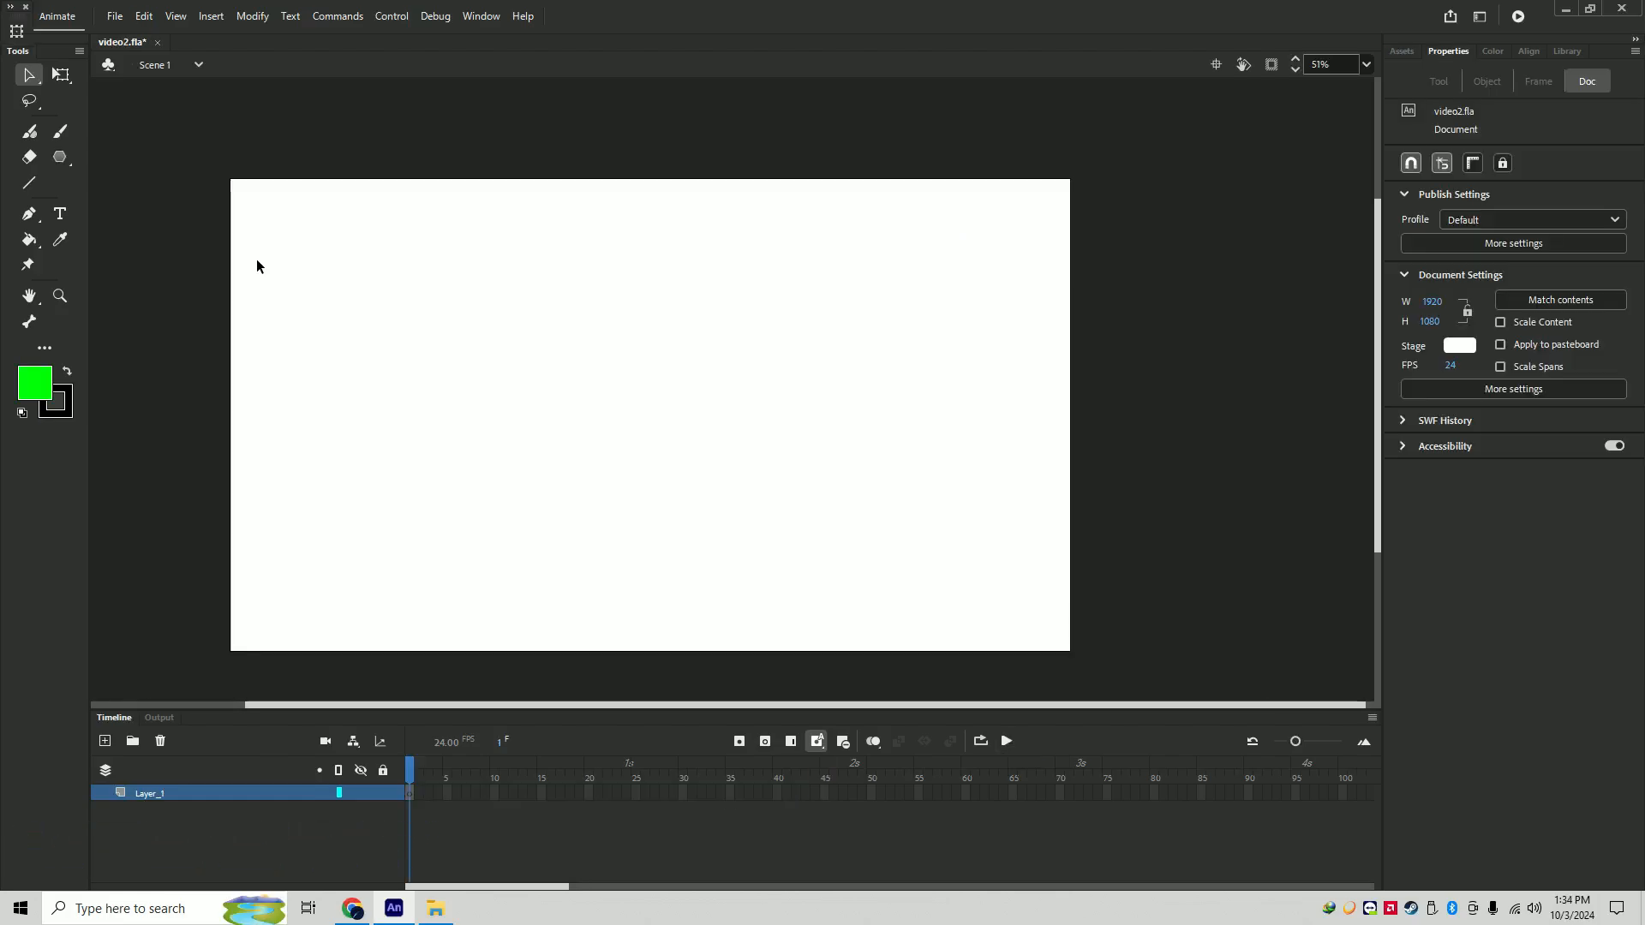
- In video2.fla, draw a green triangle about 282 by 325 px with the PolyStar tool and move it to about X 57, Y 27
{"action": "left_click", "coordinate": [60, 161]}
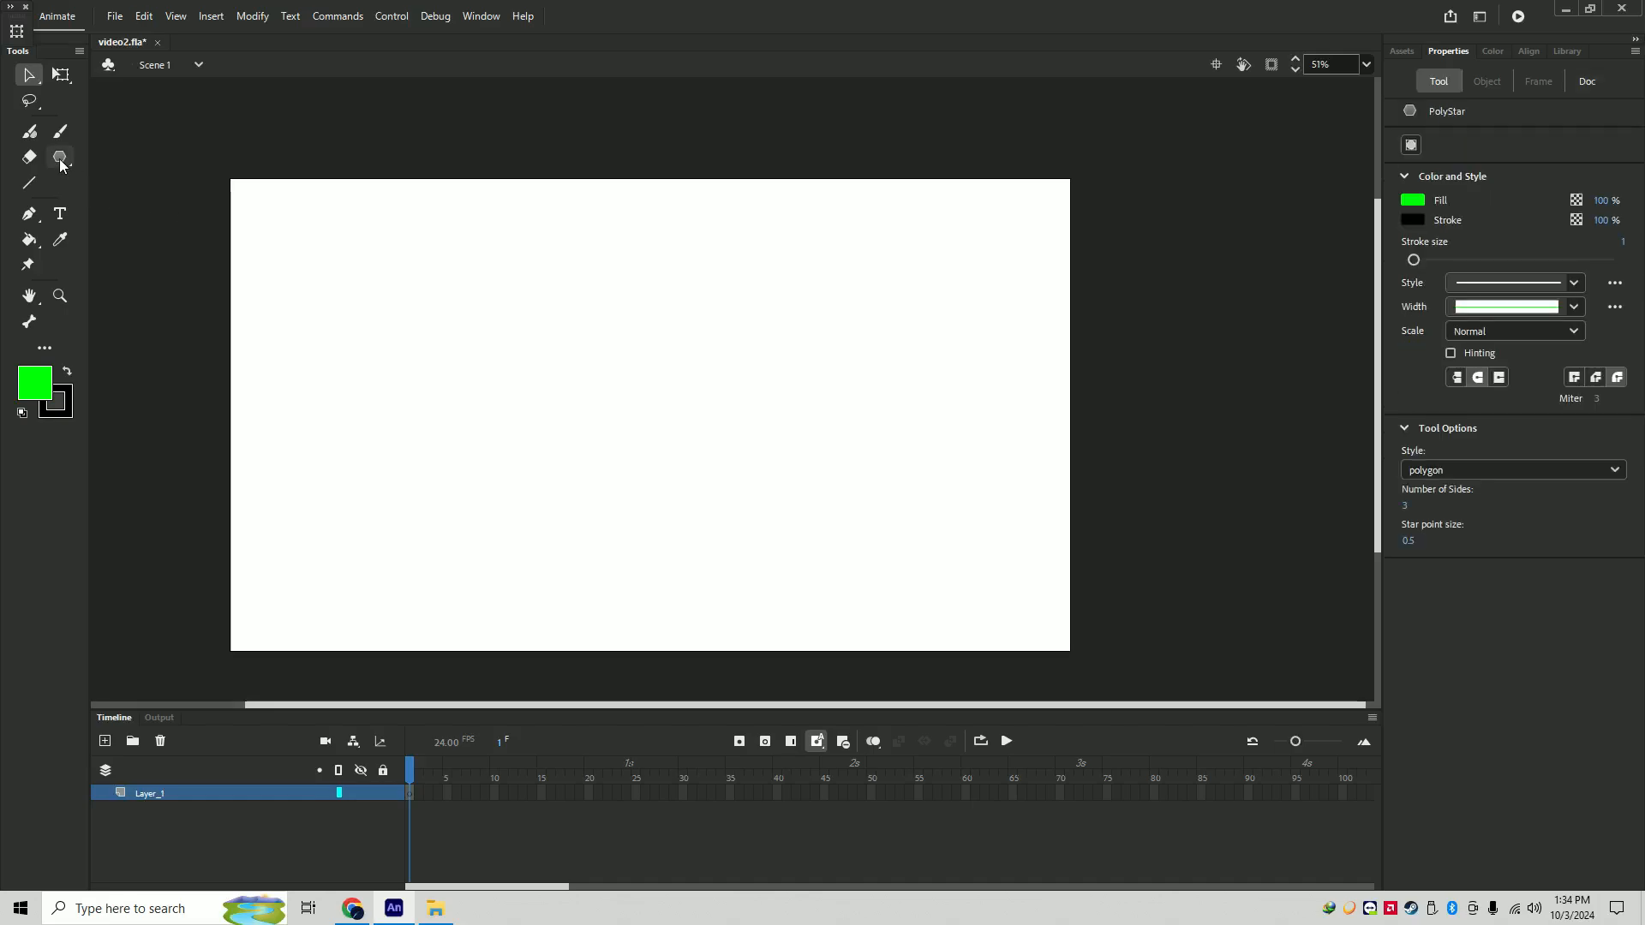
{"action": "left_click", "coordinate": [126, 243]}
{"action": "mouse_move", "coordinate": [253, 204]}
{"action": "left_mouse_down"}
{"action": "mouse_move", "coordinate": [279, 231]}
{"action": "mouse_move", "coordinate": [335, 206]}
{"action": "left_mouse_up"}
{"action": "left_click_drag", "start_coordinate": [162, 95], "coordinate": [346, 292]}
{"action": "left_click", "coordinate": [31, 77]}
{"action": "key", "text": "ctrl+z"}
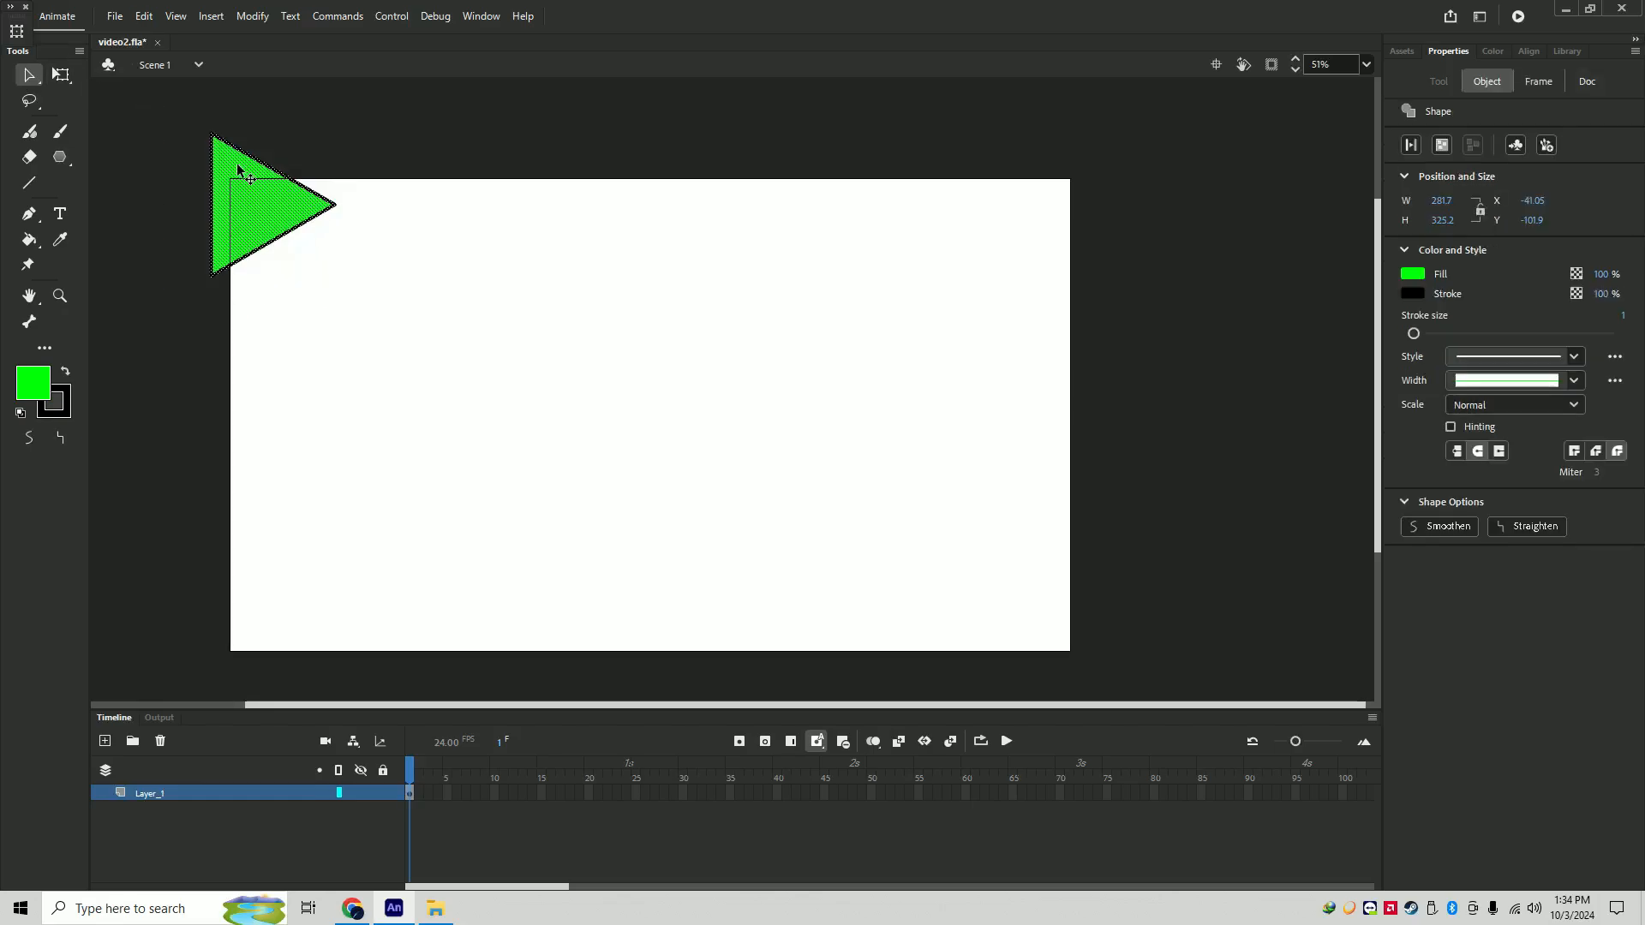
{"action": "left_click_drag", "start_coordinate": [240, 171], "coordinate": [282, 228]}
{"action": "left_click", "coordinate": [233, 626]}
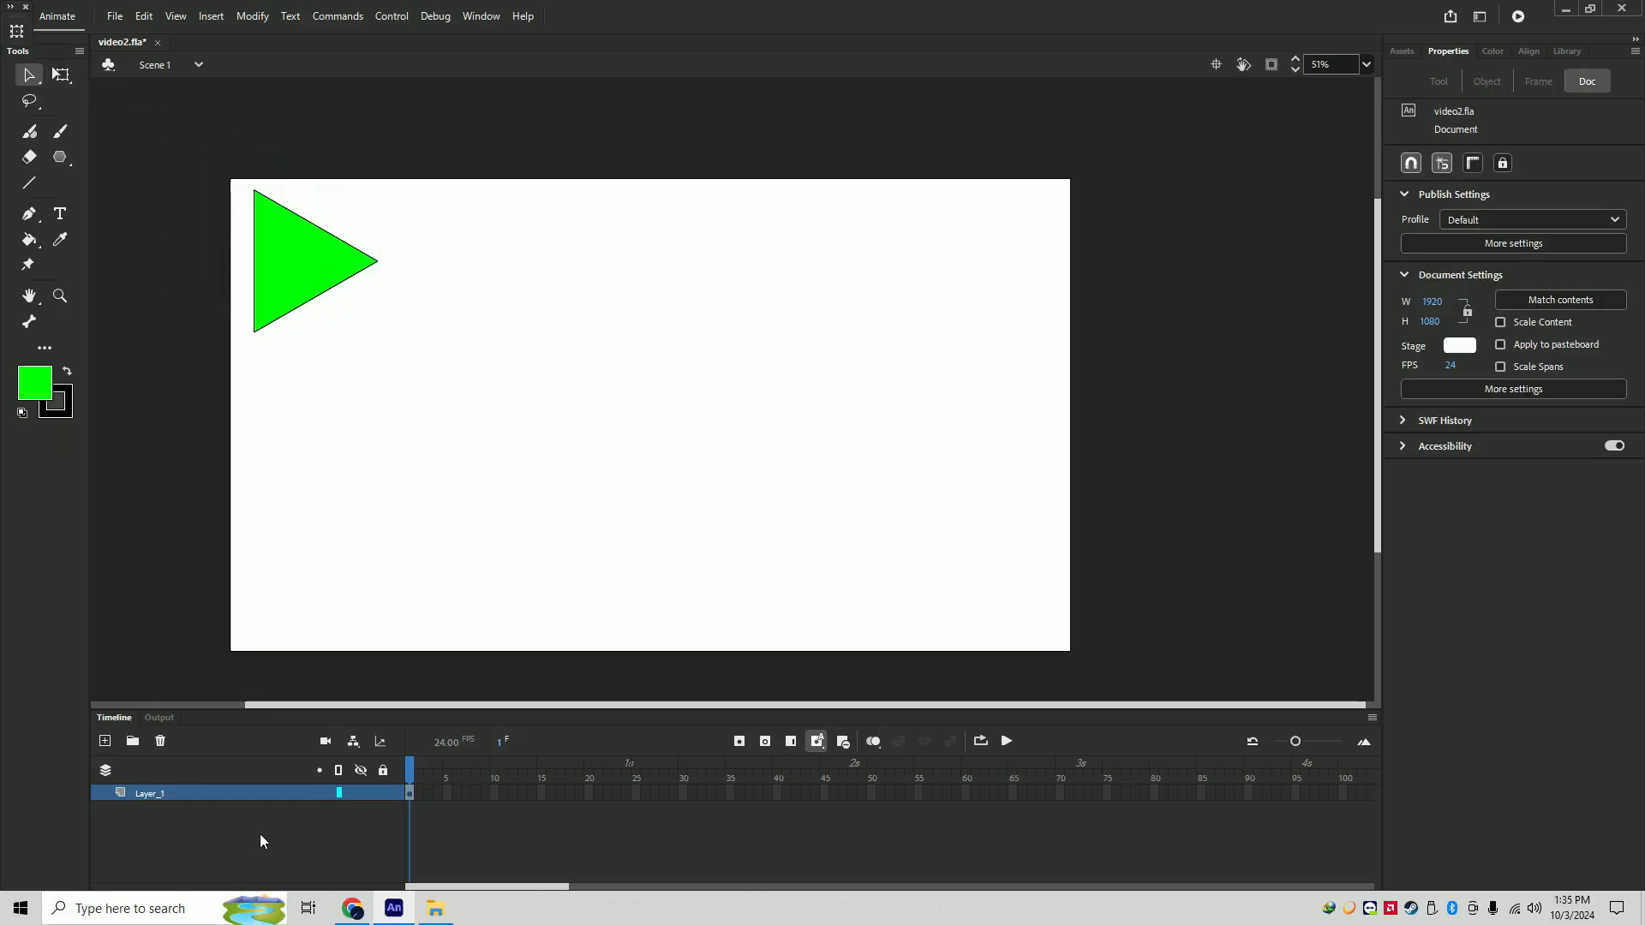
- Convert the triangle's fill to a Movie Clip symbol named Symbol 2
{"action": "right_click", "coordinate": [306, 233]}
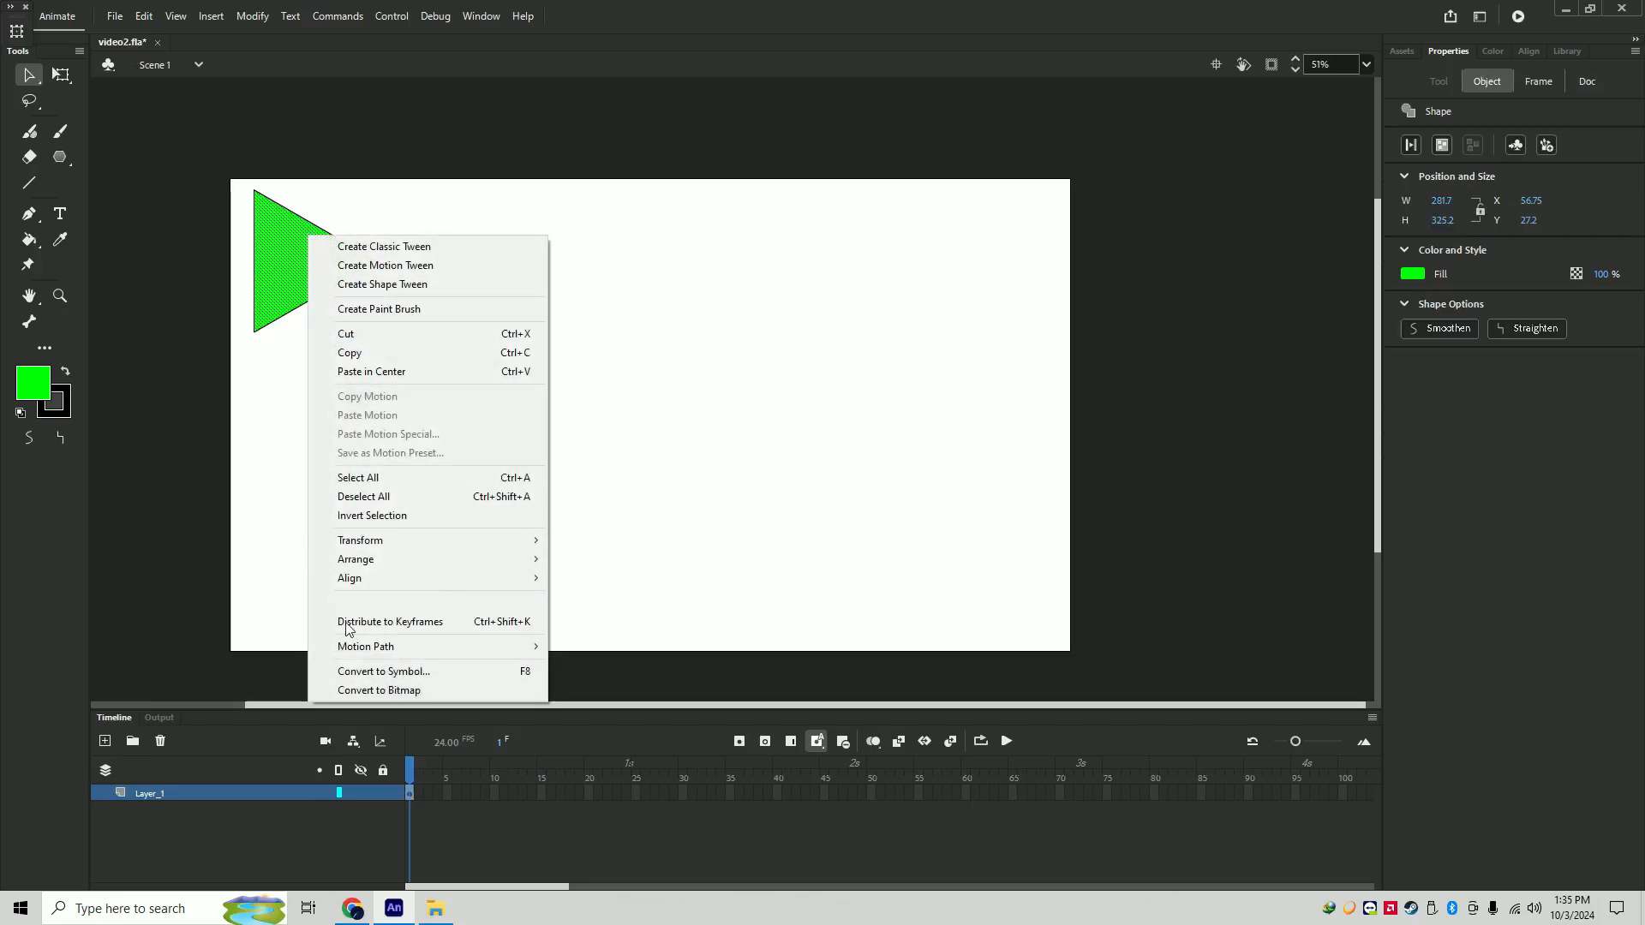
{"action": "left_click", "coordinate": [372, 664]}
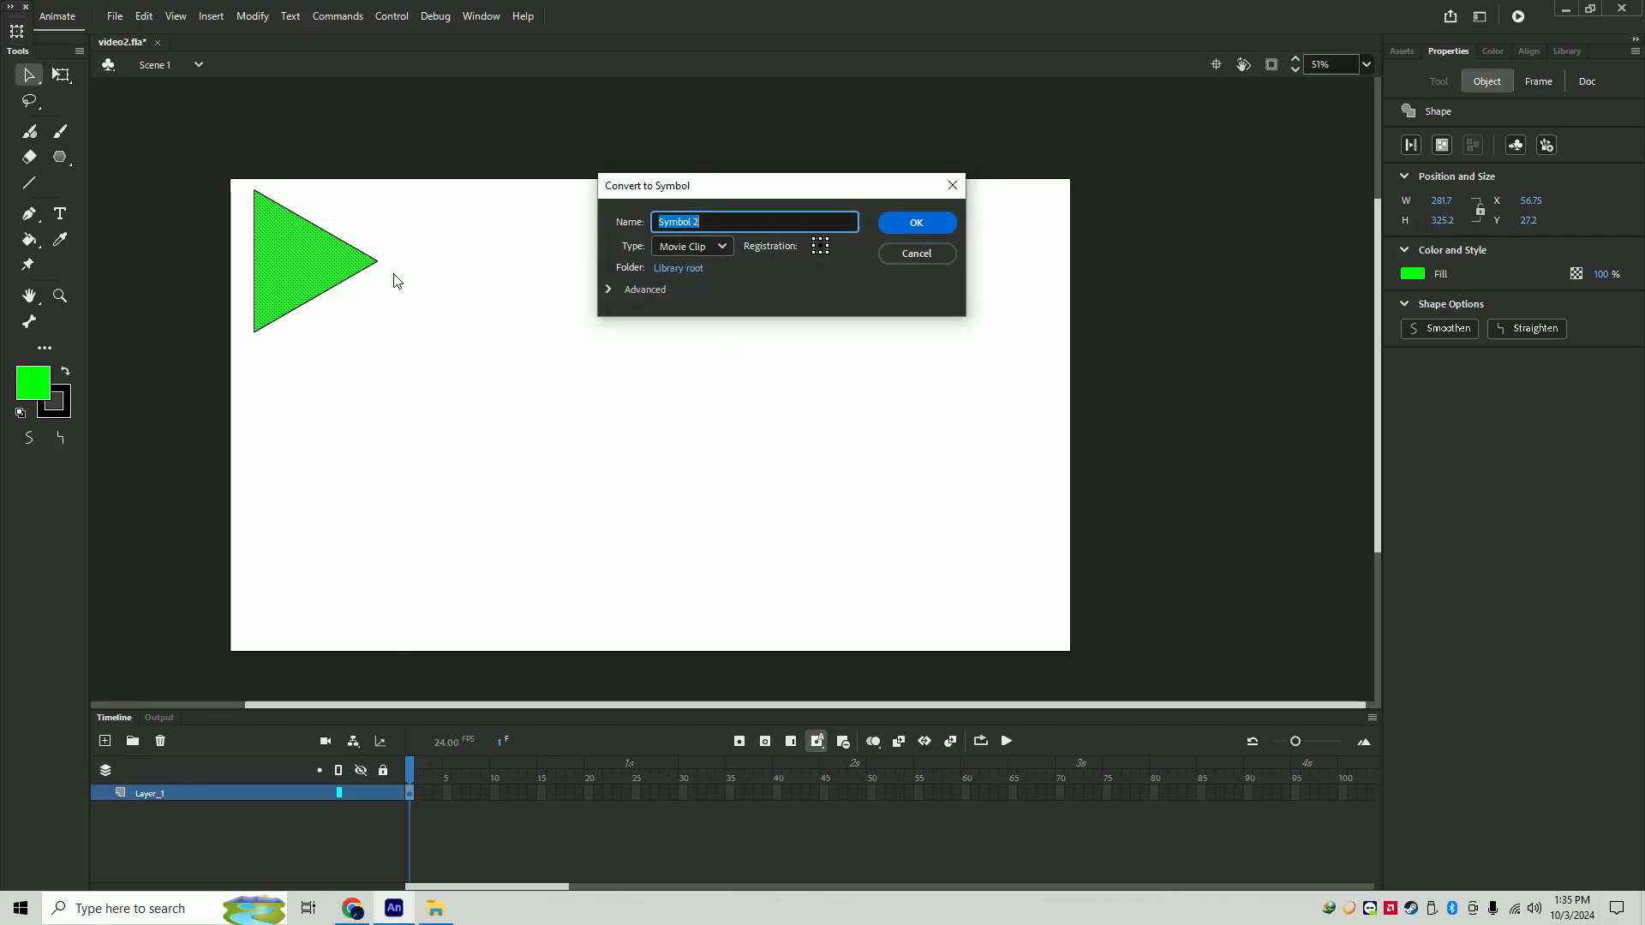
{"action": "left_click", "coordinate": [917, 223]}
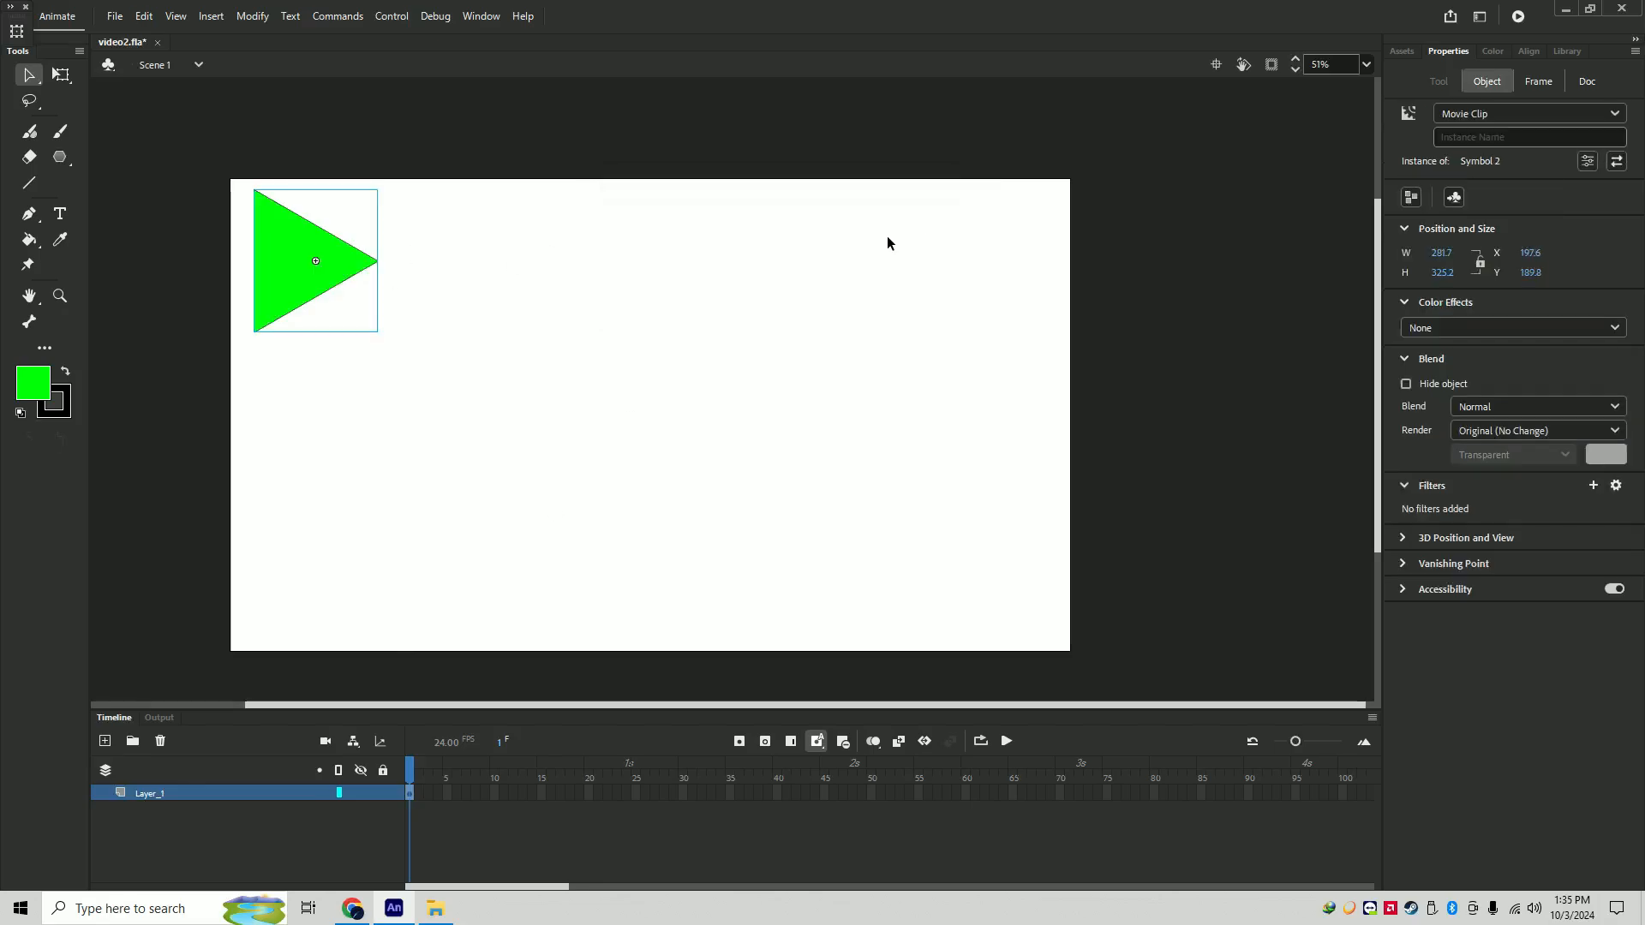
{"action": "left_click", "coordinate": [549, 860]}
- Rename Layer_1 as triangle and add a classic motion guide to it
{"action": "double_click", "coordinate": [156, 794]}
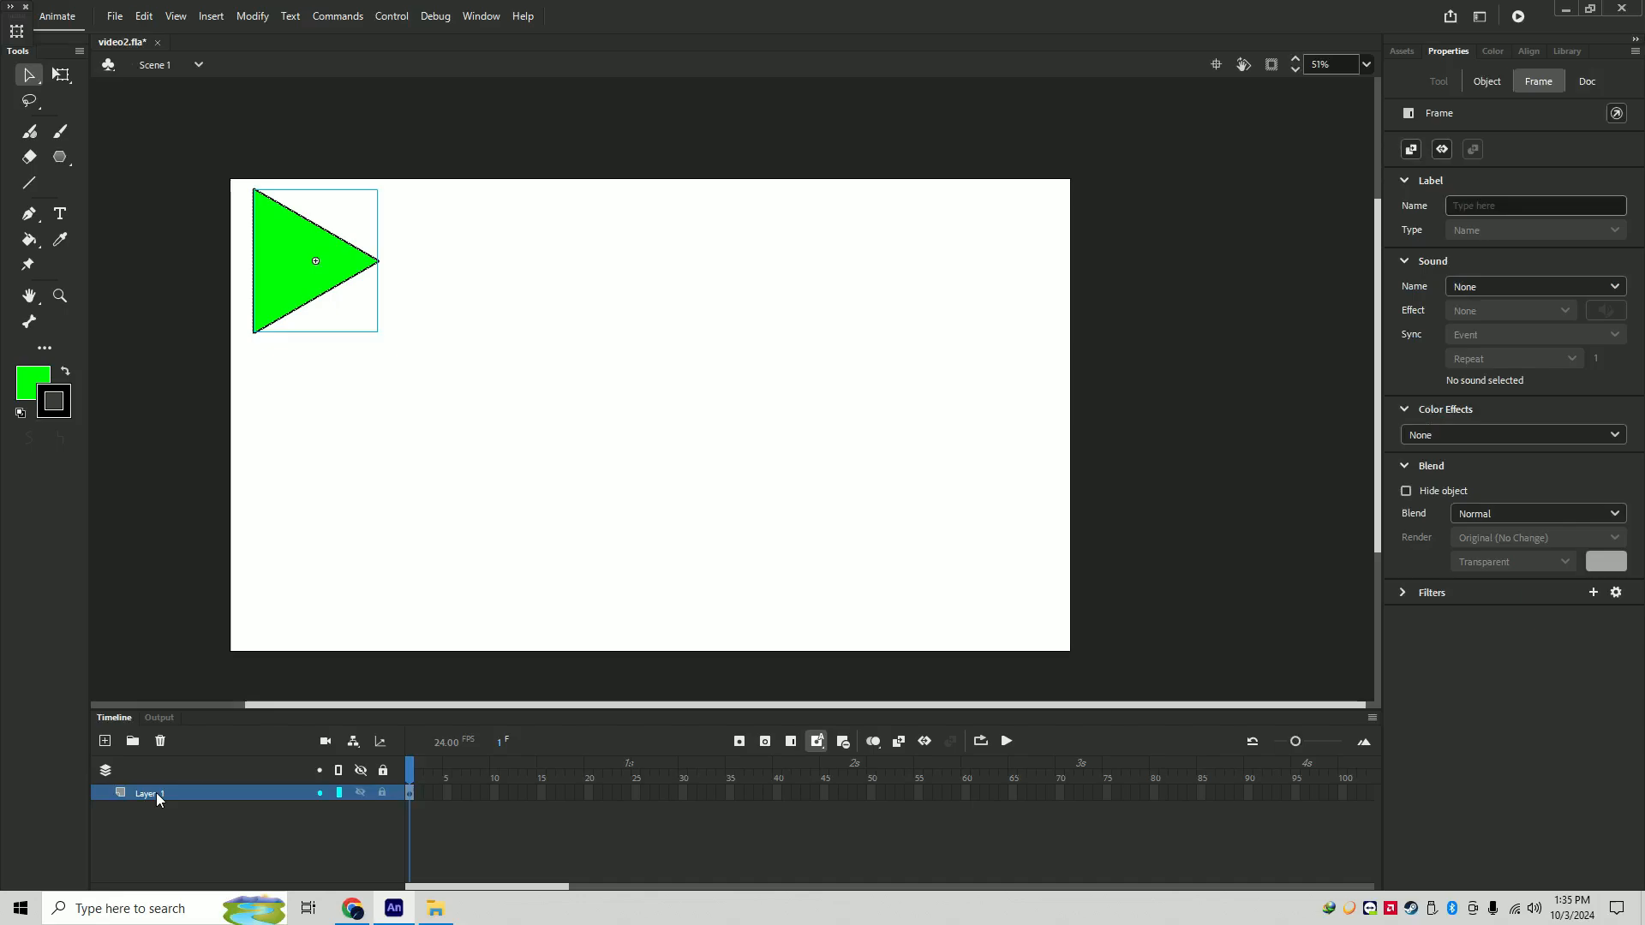
{"action": "type", "text": "trian"}
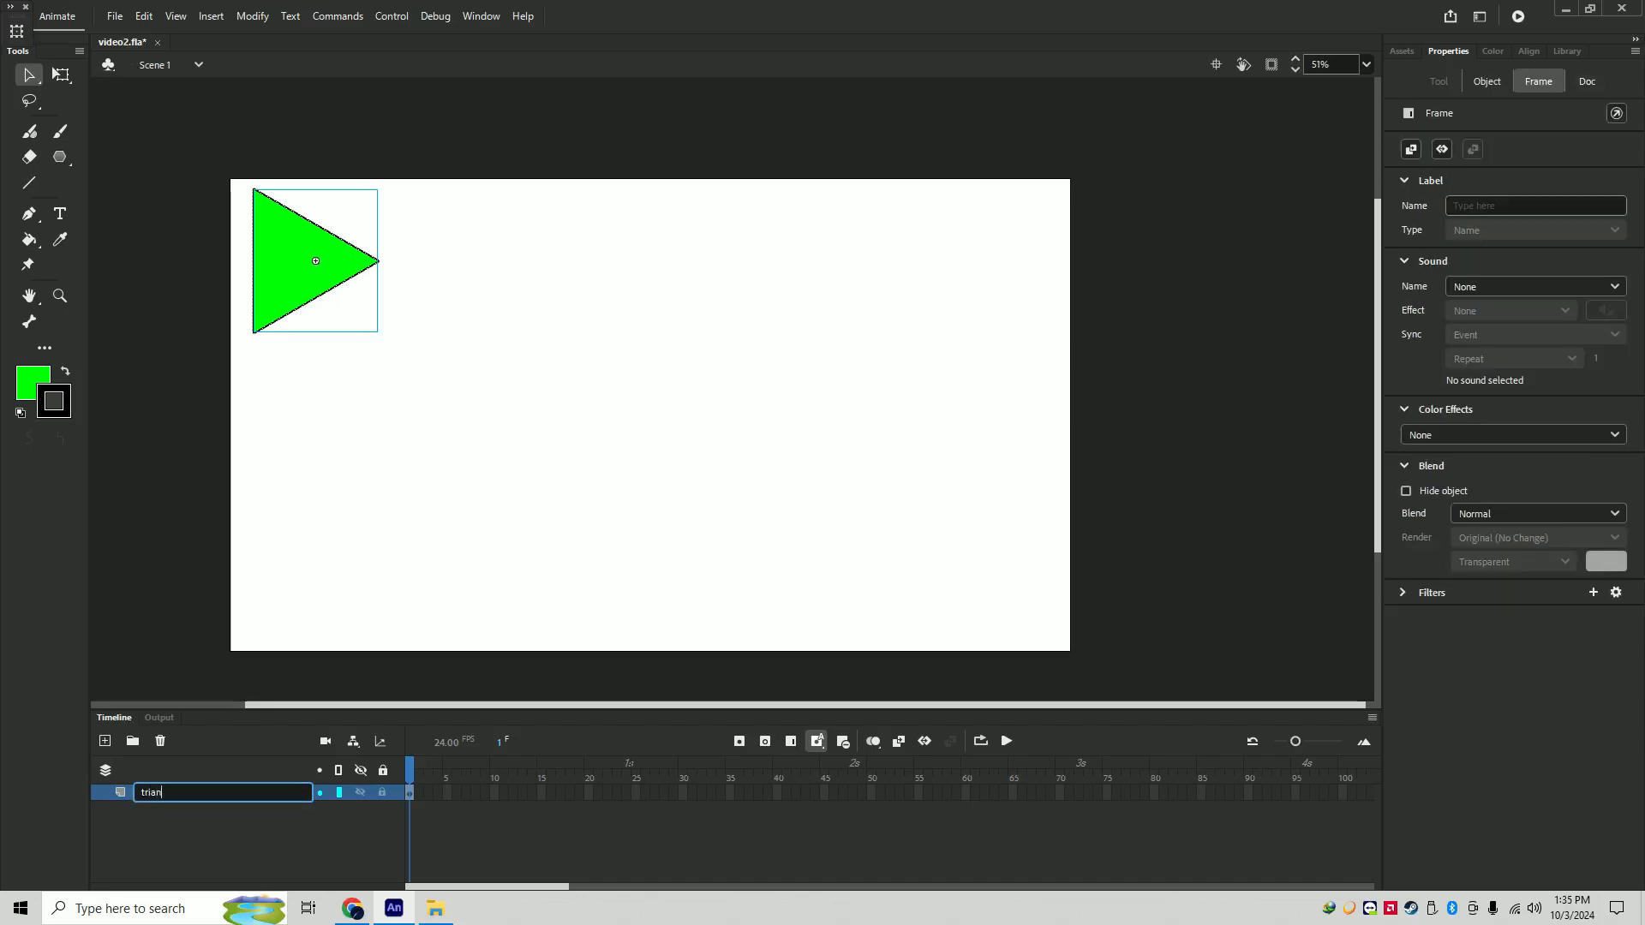
{"action": "type", "text": "gle"}
{"action": "left_click", "coordinate": [204, 861]}
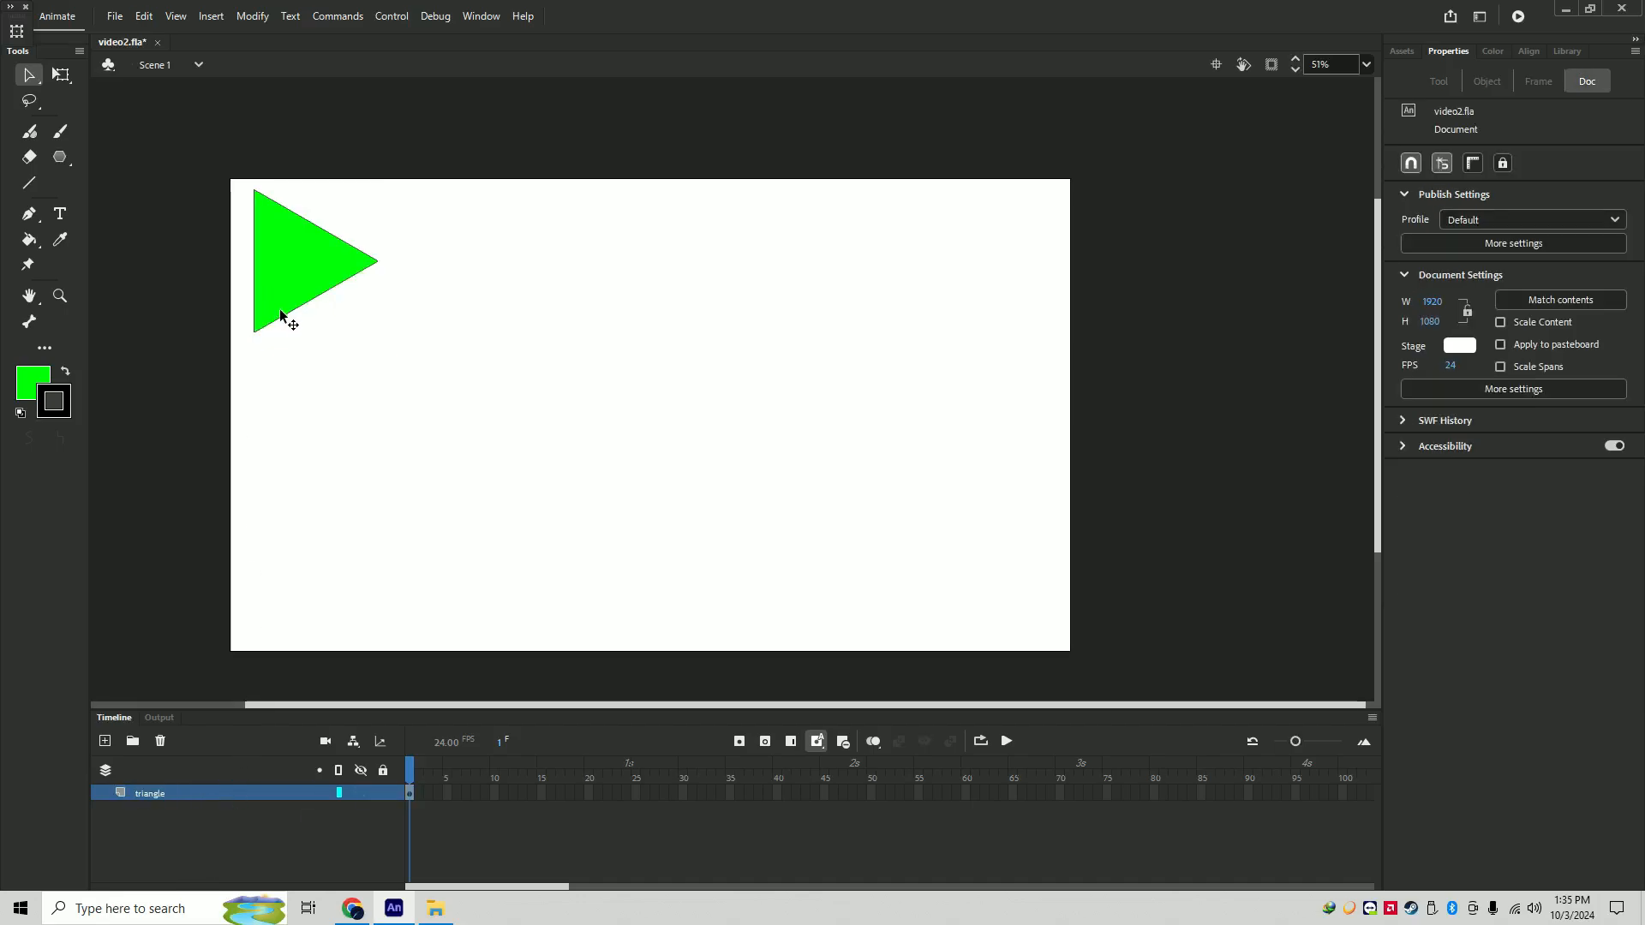
{"action": "right_click", "coordinate": [153, 790]}
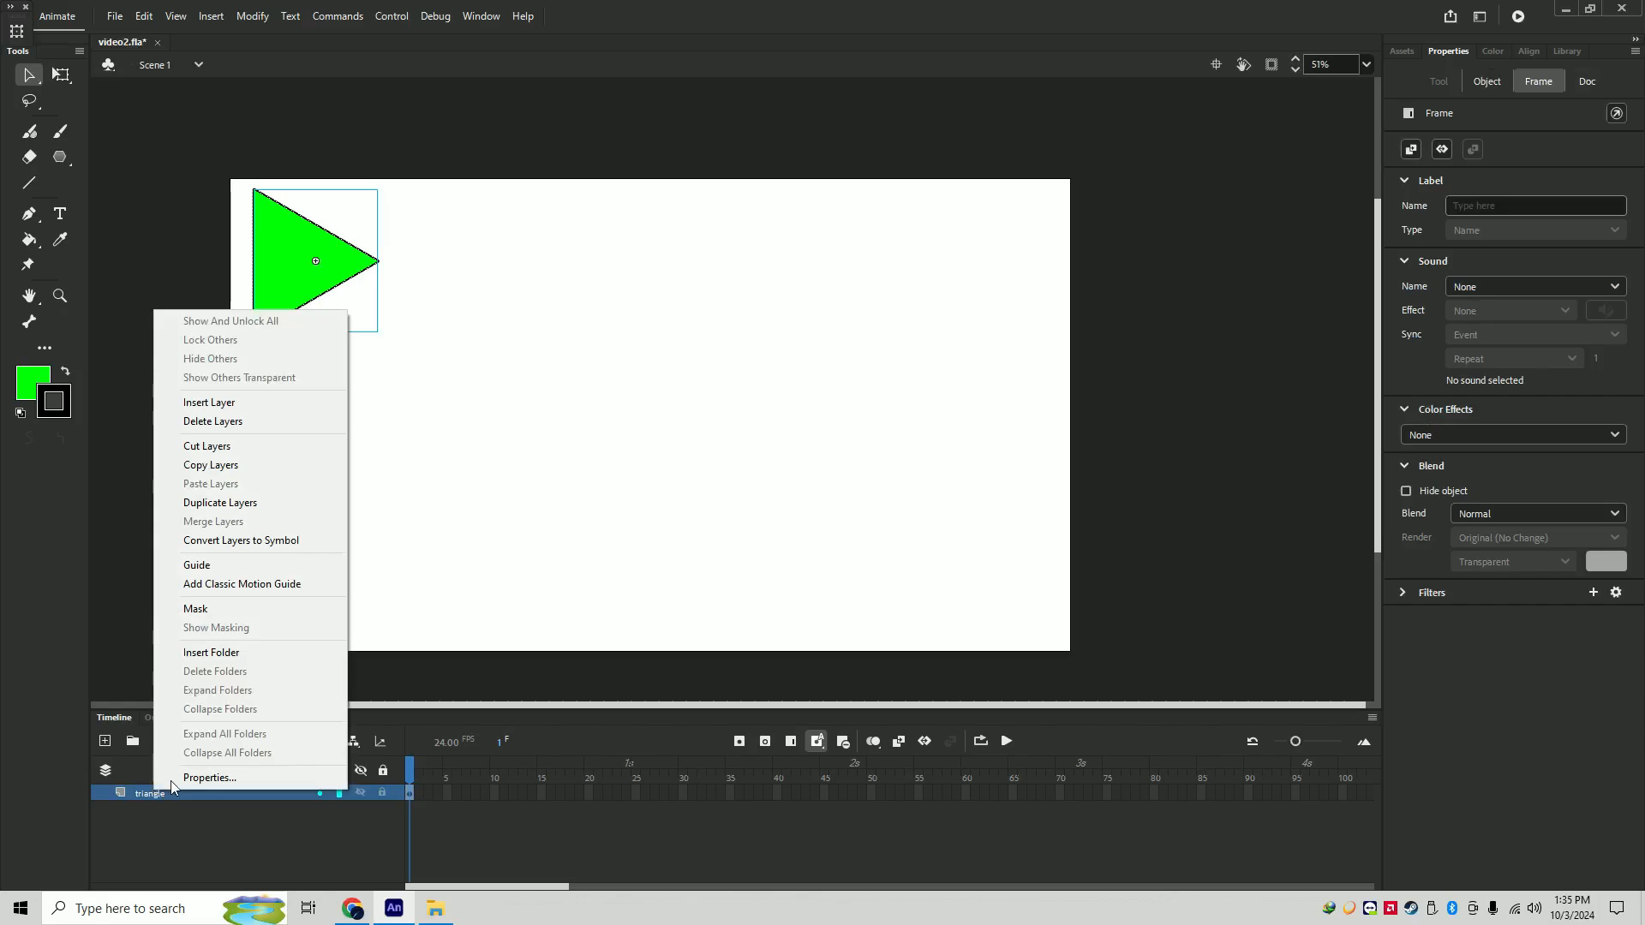
{"action": "left_click", "coordinate": [253, 584]}
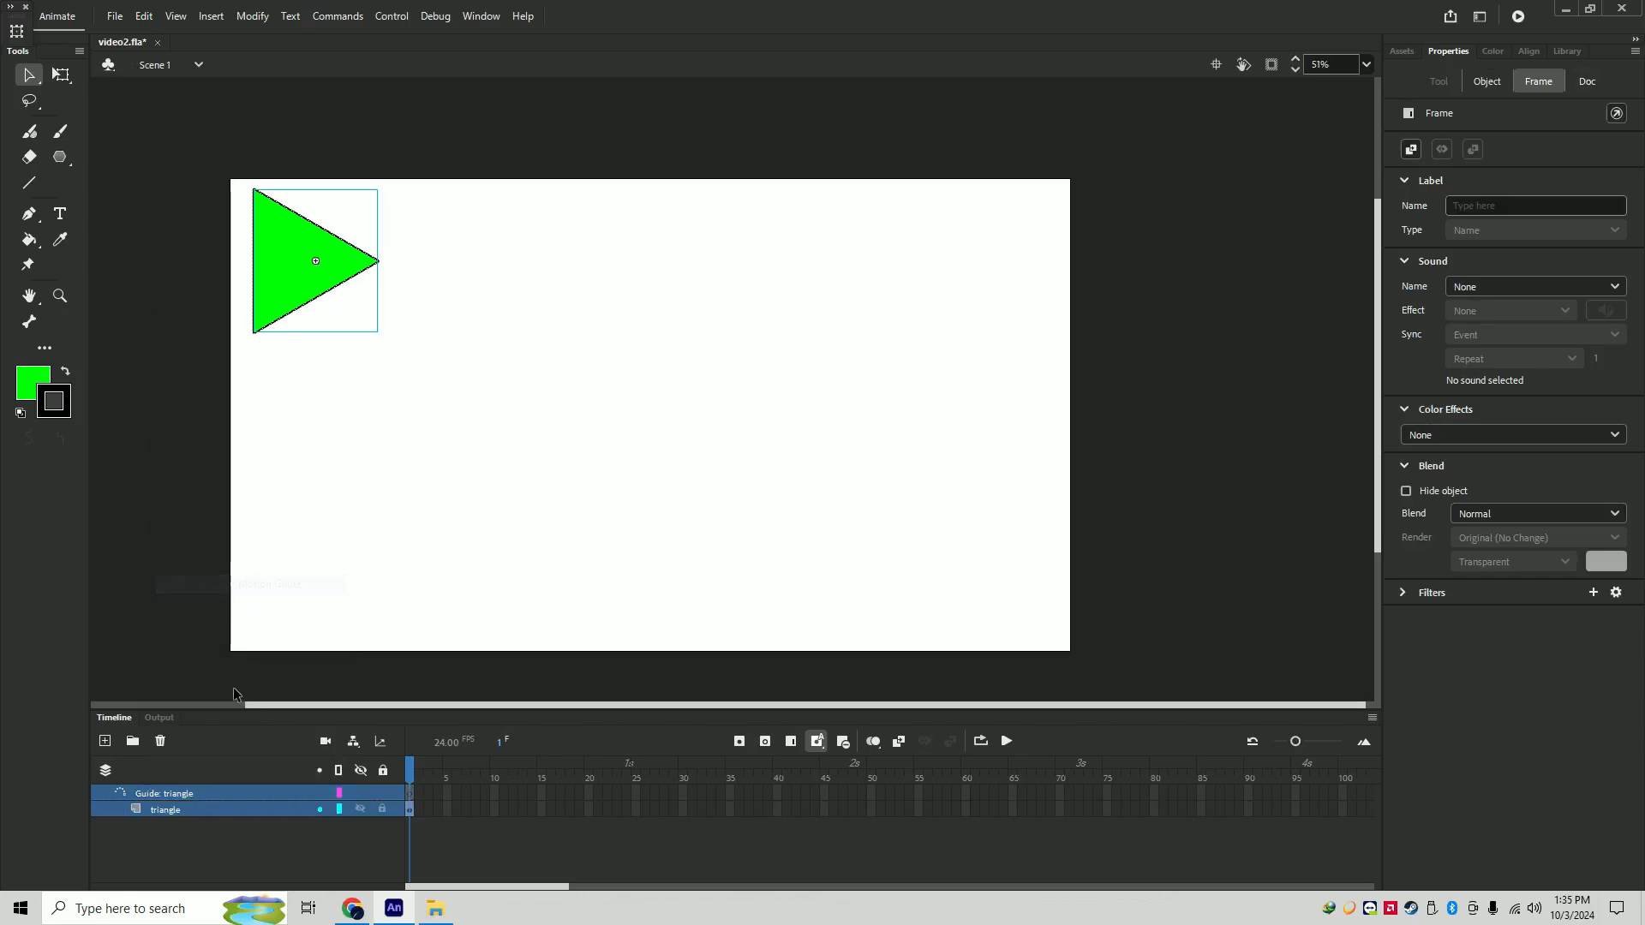
- Extend the triangle layer's frames to frame 72 and insert a keyframe there
{"action": "left_click", "coordinate": [192, 794]}
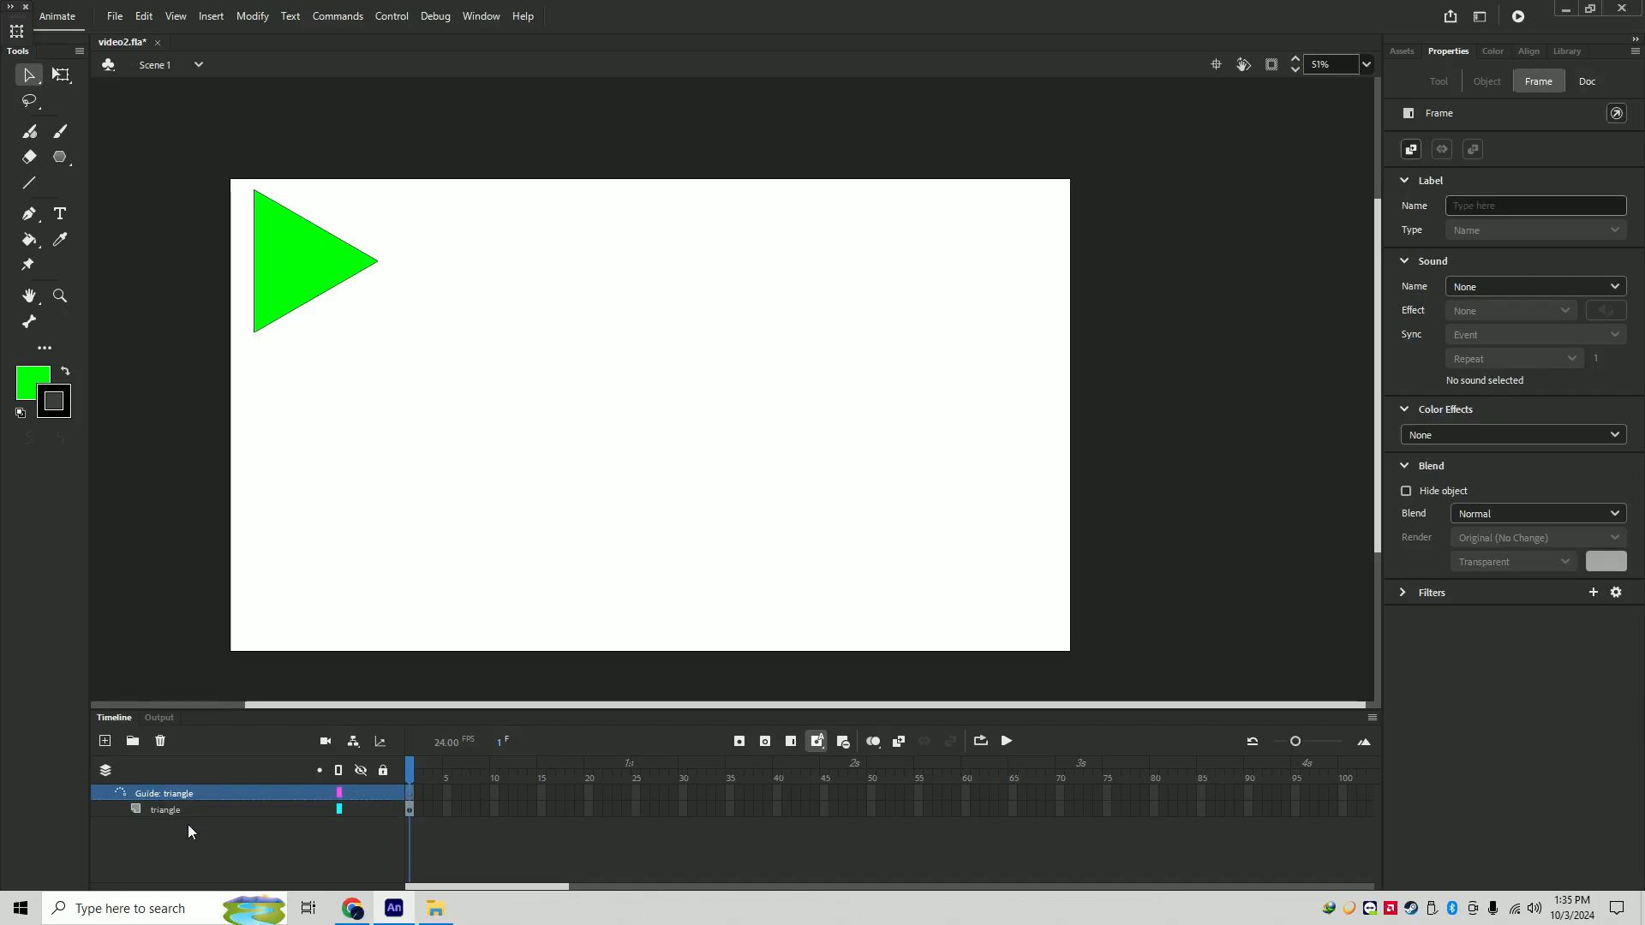
{"action": "left_click", "coordinate": [187, 810]}
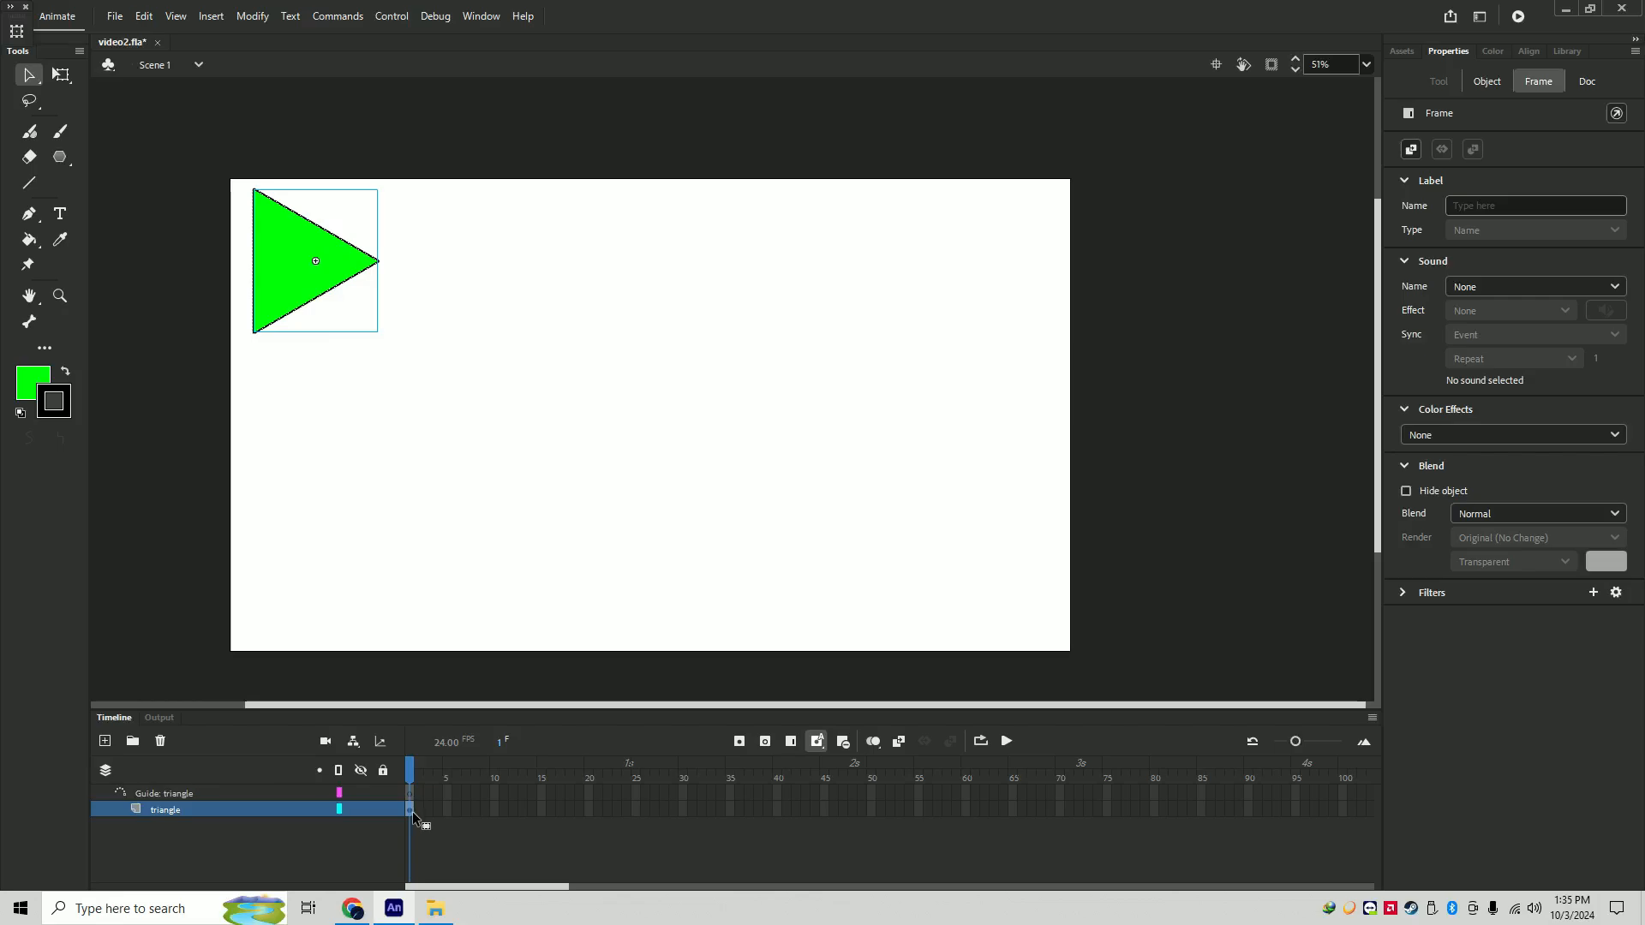
{"action": "key", "text": "F5"}
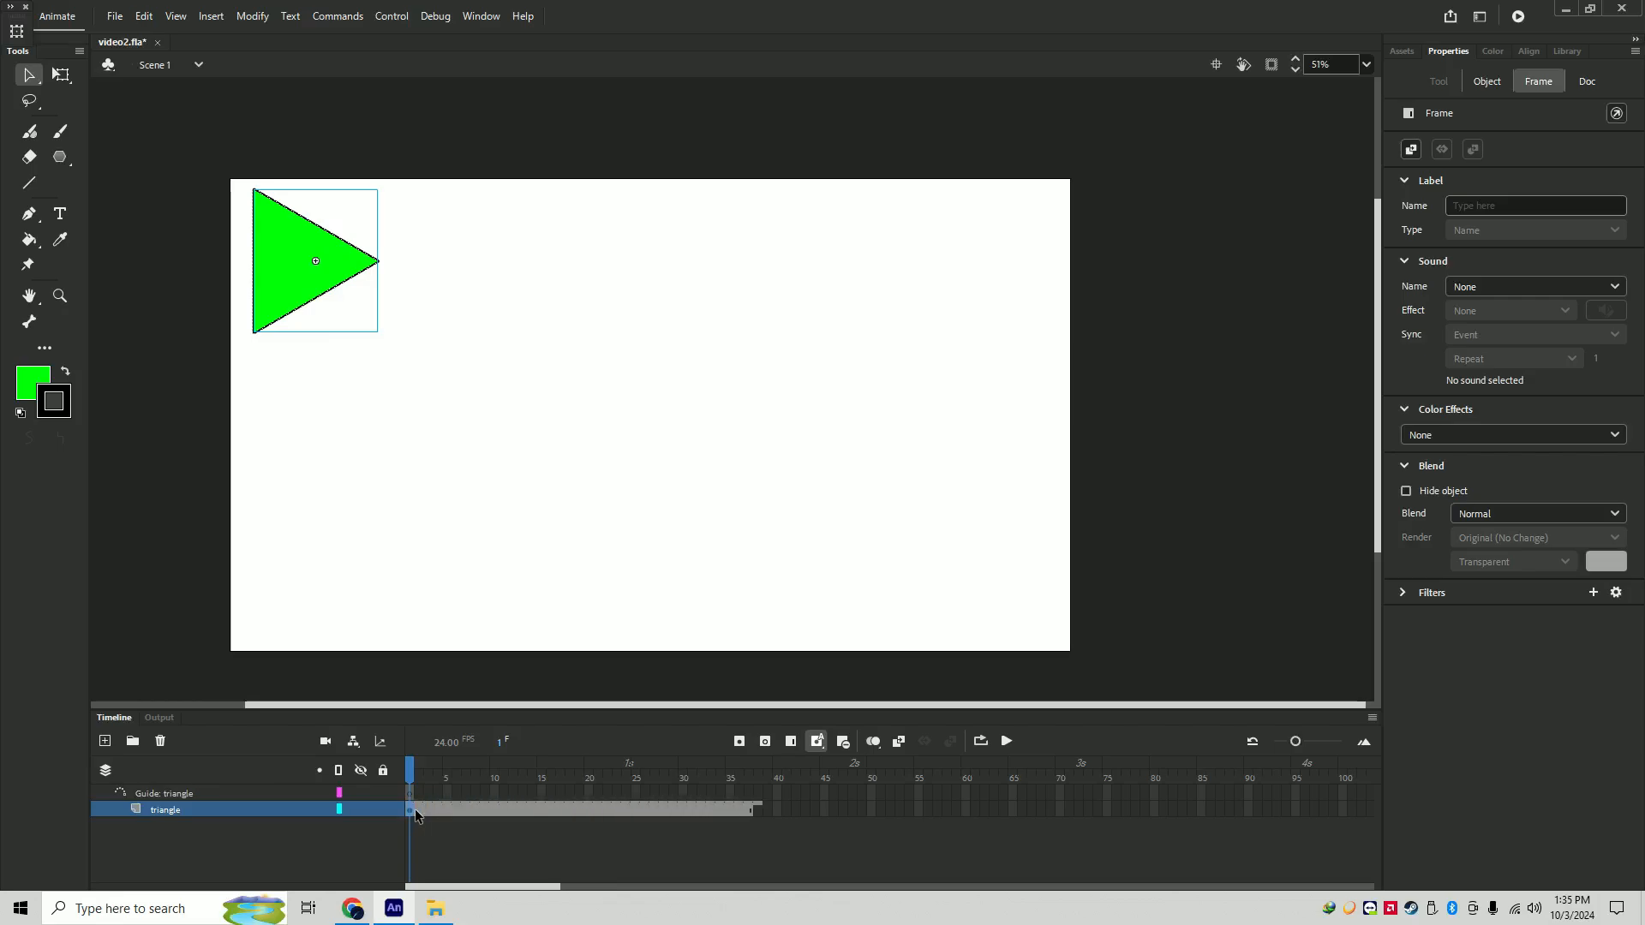
{"action": "key", "text": "F5"}
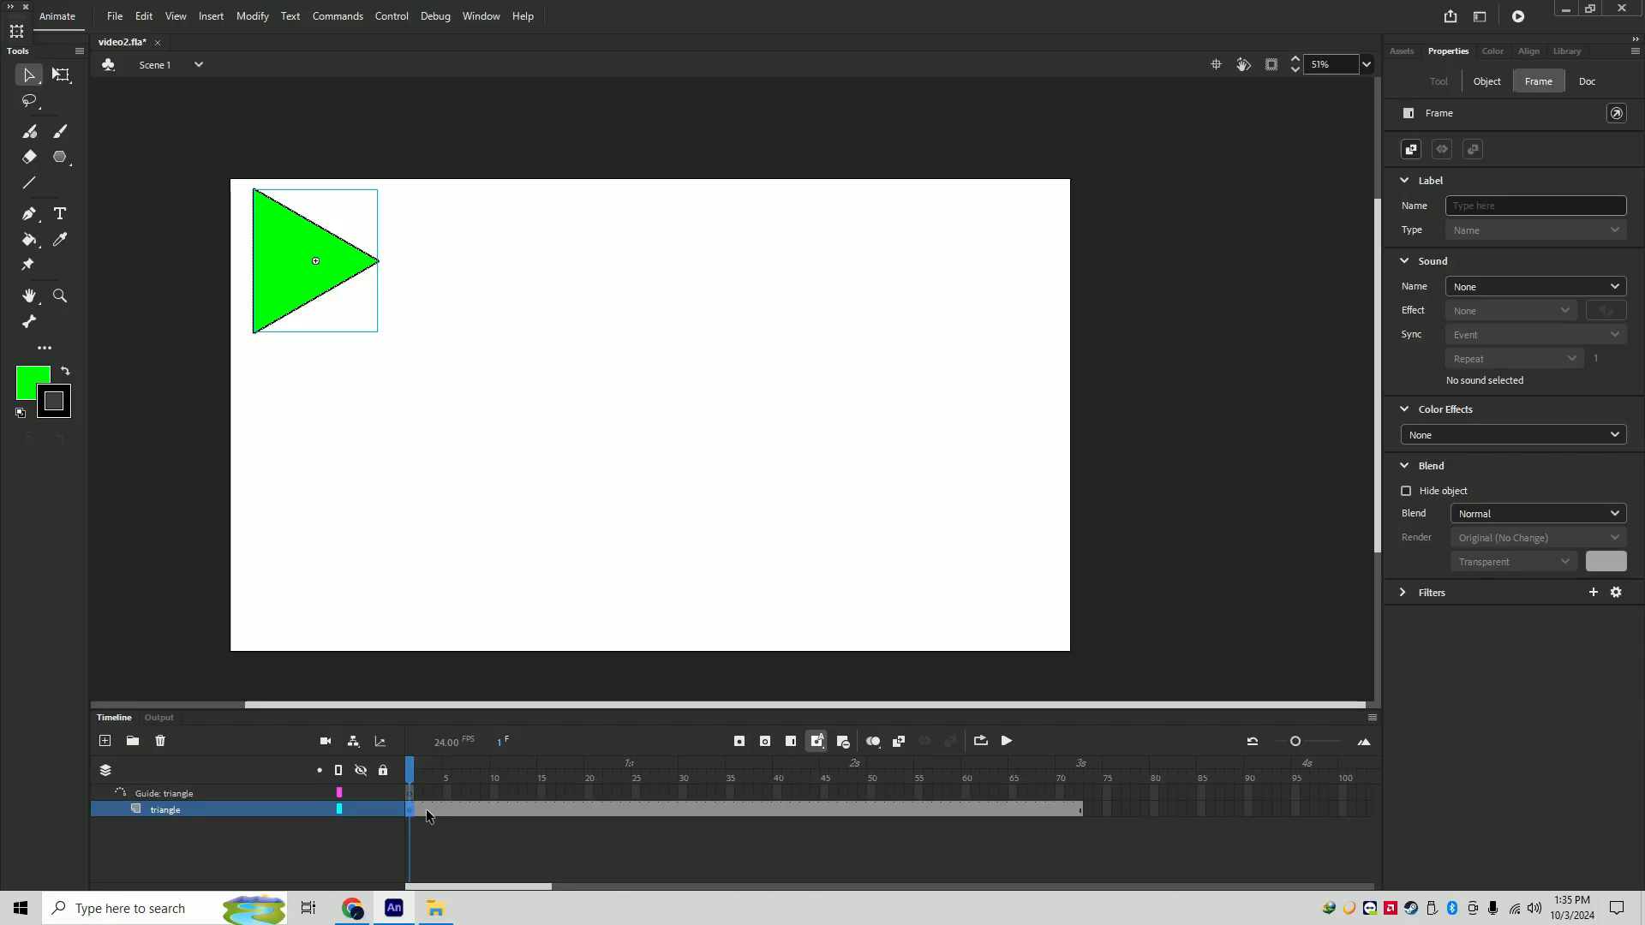
{"action": "left_click", "coordinate": [939, 857]}
{"action": "right_click", "coordinate": [1081, 808]}
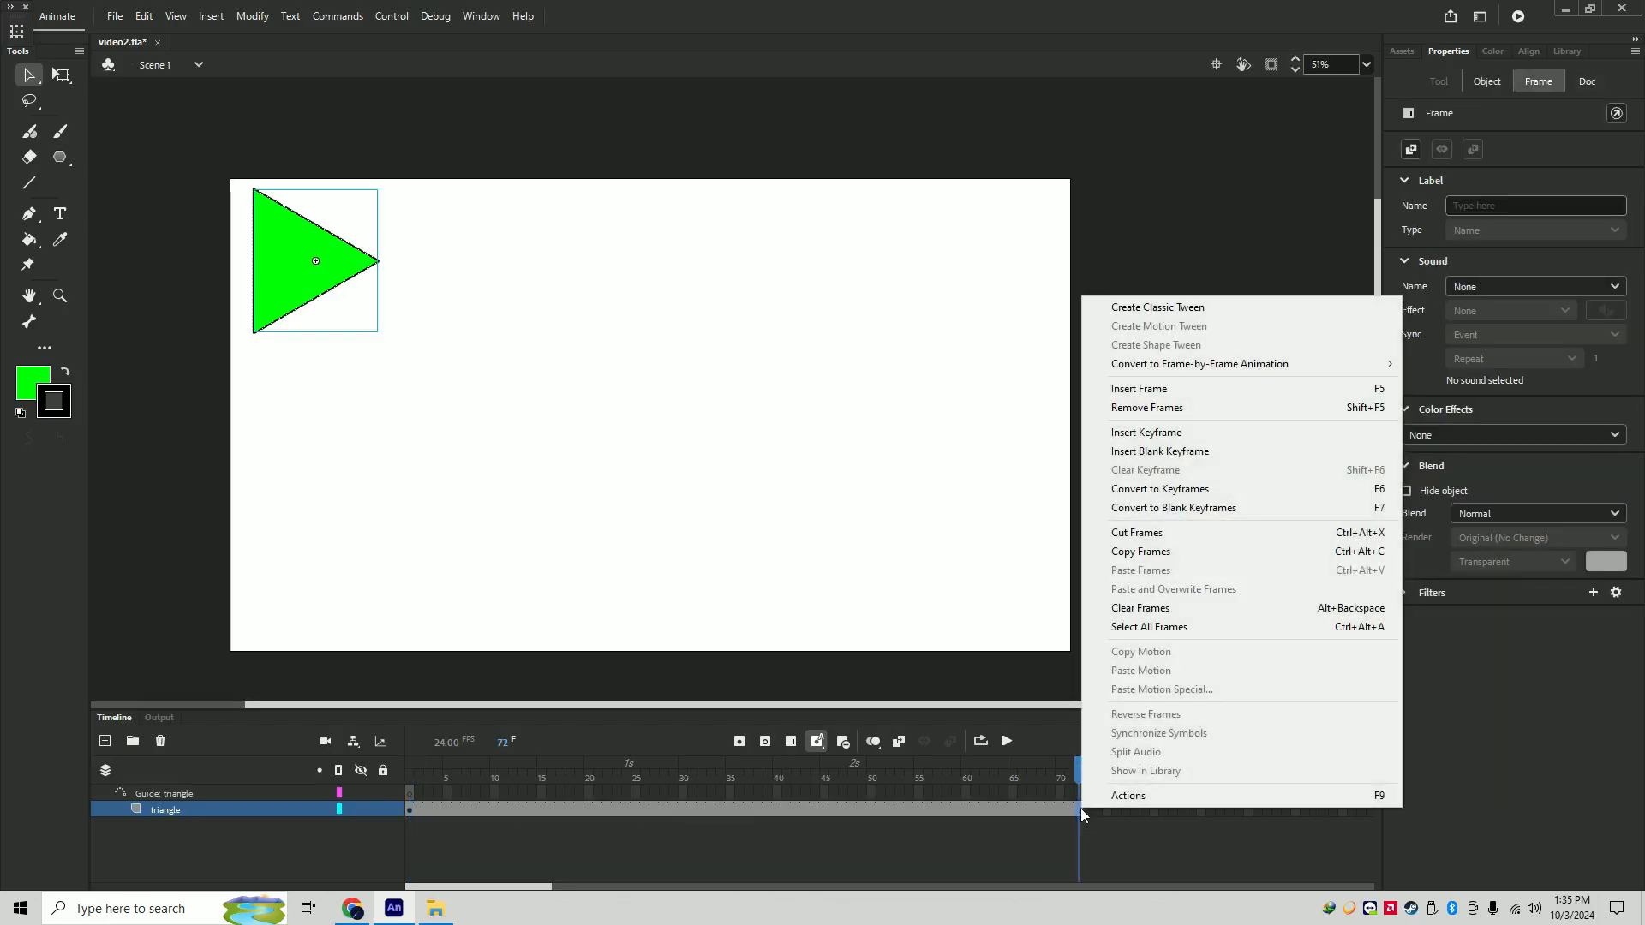
{"action": "left_click", "coordinate": [1163, 439]}
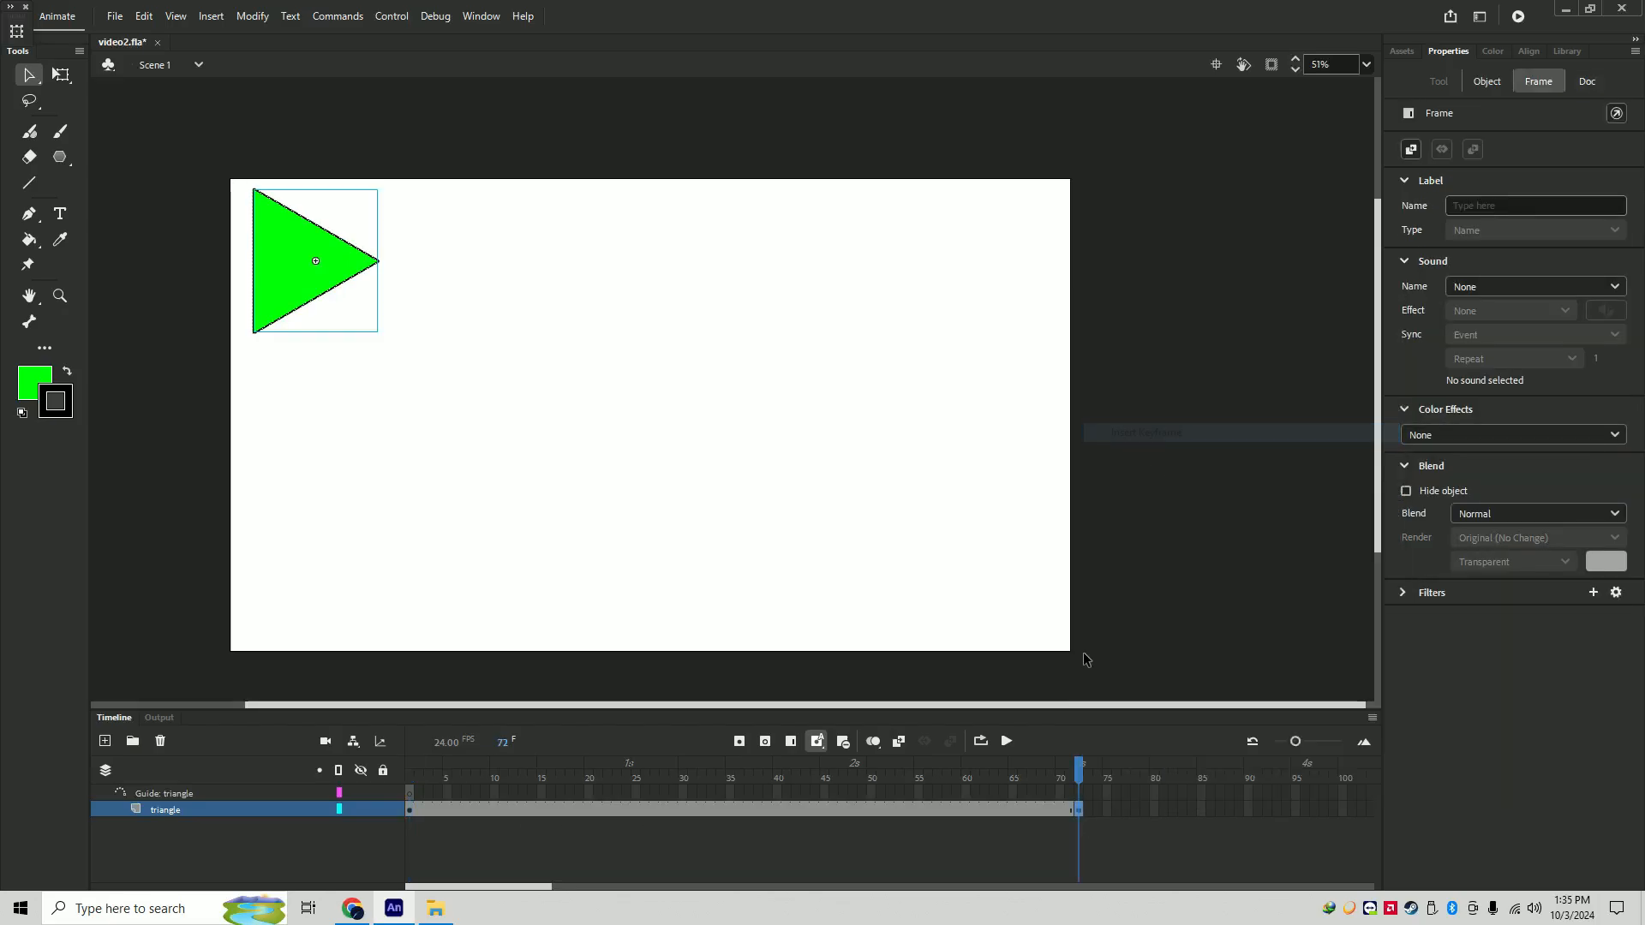
{"action": "left_click", "coordinate": [980, 852]}
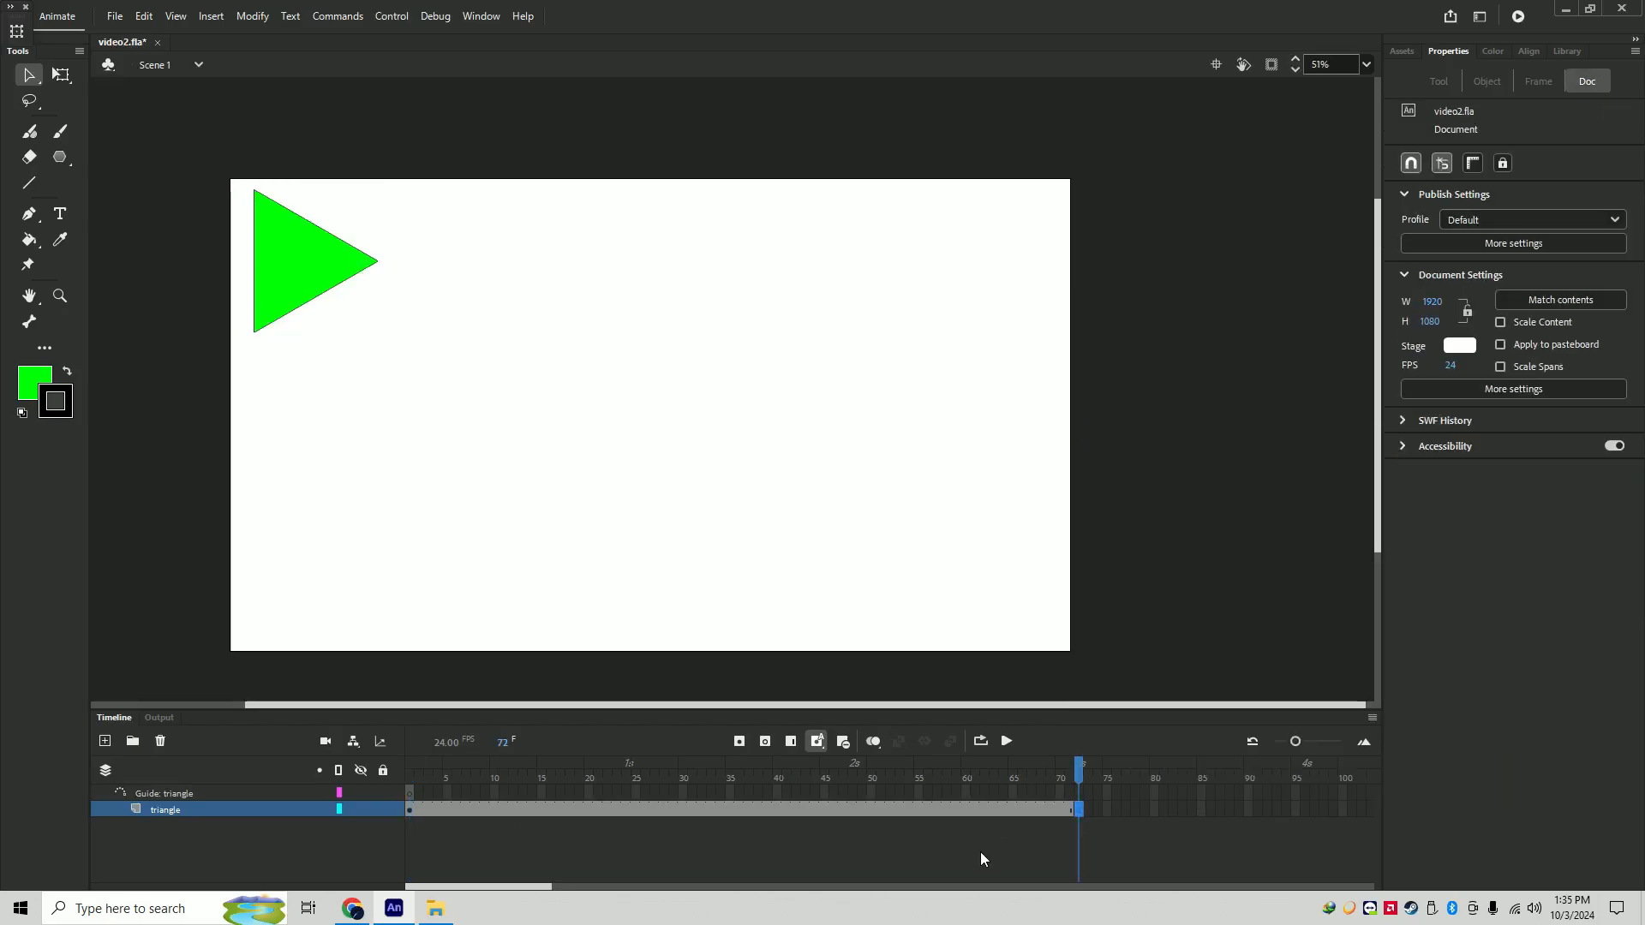
- Extend the Guide: triangle layer's frames to frame 72
{"action": "left_click", "coordinate": [409, 793]}
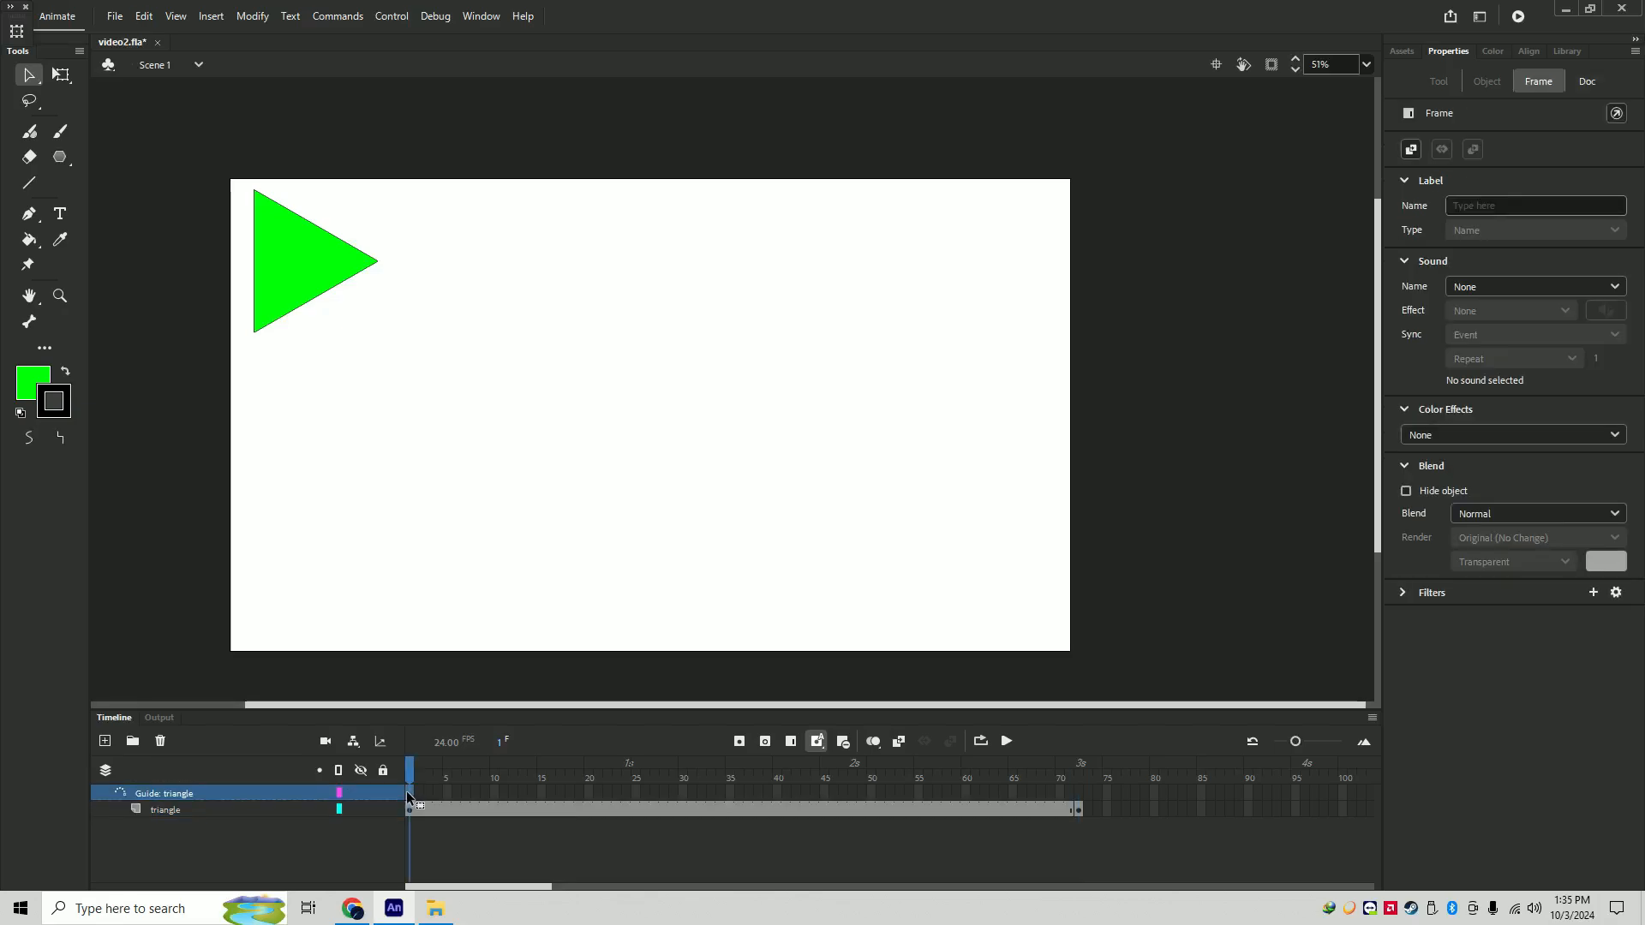
{"action": "key", "text": "F5"}
{"action": "key", "text": "F5"}
{"action": "key", "text": "F5"}
{"action": "key", "text": "F5"}
{"action": "key", "text": "F5"}
{"action": "key", "text": "F5"}
{"action": "key", "text": "F5"}
{"action": "key", "text": "F5"}
{"action": "key", "text": "F5"}
{"action": "key", "text": "F5"}
{"action": "key", "text": "F5"}
{"action": "key", "text": "F5"}
{"action": "key", "text": "F5"}
{"action": "key", "text": "F5"}
{"action": "key", "text": "F5"}
{"action": "key", "text": "F5"}
{"action": "key", "text": "F5"}
{"action": "key", "text": "F5"}
{"action": "key", "text": "F5"}
{"action": "key", "text": "F5"}
{"action": "key", "text": "F5"}
{"action": "key", "text": "F5"}
{"action": "key", "text": "F5"}
{"action": "key", "text": "F5"}
{"action": "key", "text": "F5"}
{"action": "key", "text": "F5"}
{"action": "key", "text": "F5"}
{"action": "key", "text": "F5"}
{"action": "key", "text": "F5"}
{"action": "key", "text": "F5"}
{"action": "key", "text": "F5"}
{"action": "key", "text": "F5"}
{"action": "key", "text": "F5"}
{"action": "key", "text": "F5"}
{"action": "key", "text": "F5"}
{"action": "key", "text": "F5"}
{"action": "key", "text": "F5"}
{"action": "key", "text": "F5"}
{"action": "key", "text": "F5"}
{"action": "key", "text": "F5"}
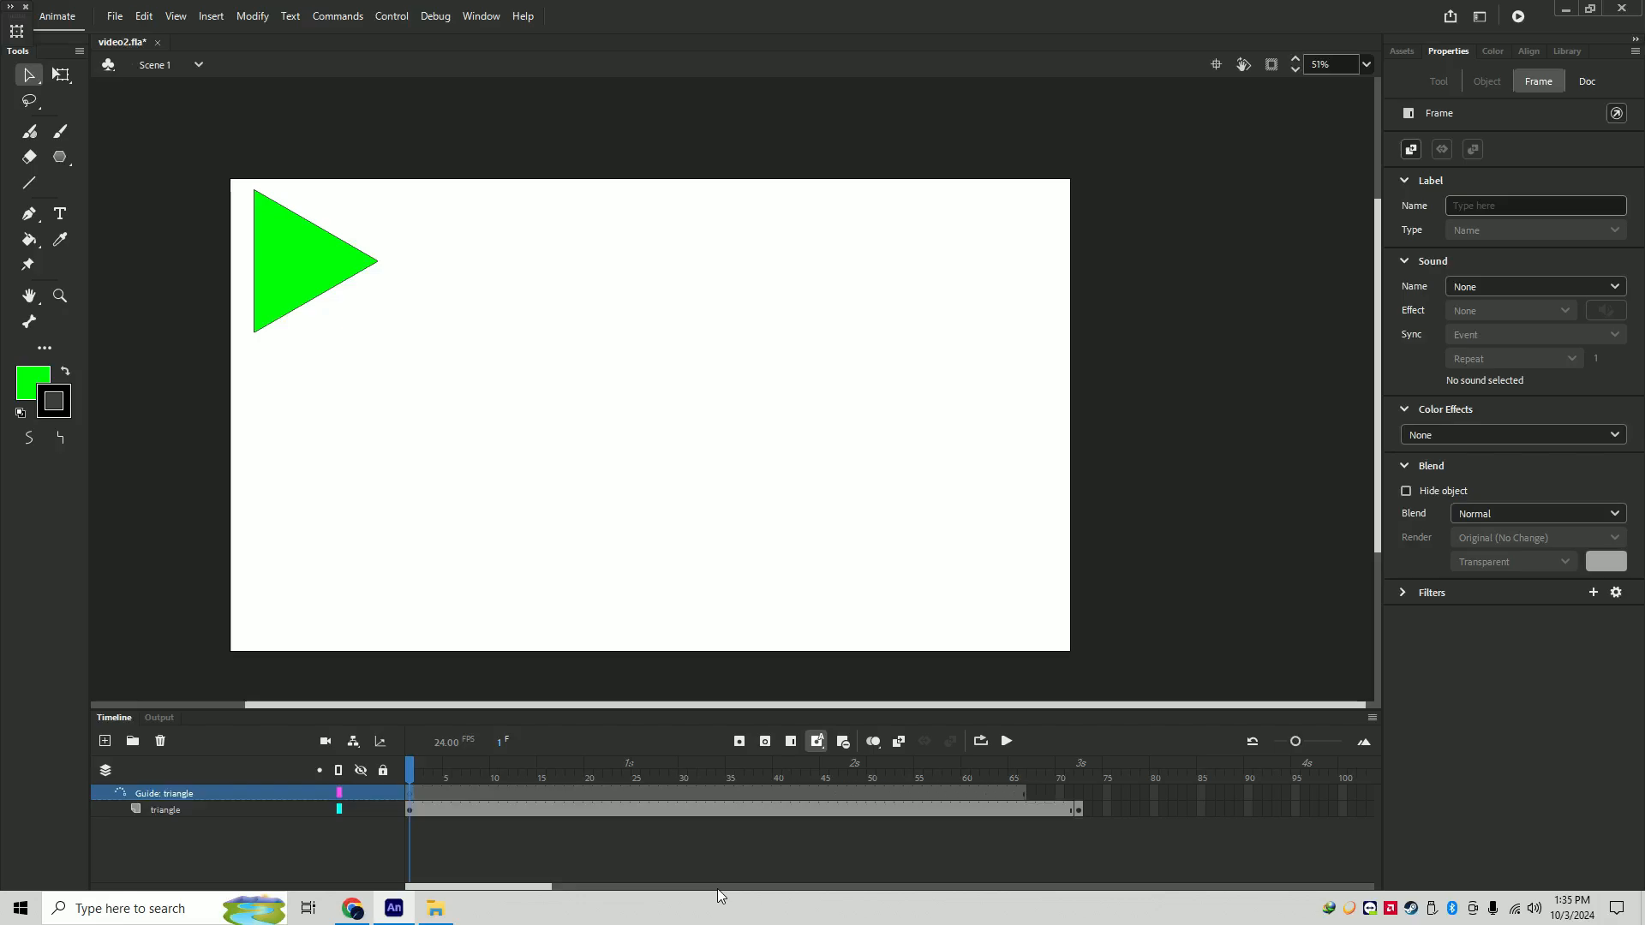
{"action": "left_click", "coordinate": [218, 793]}
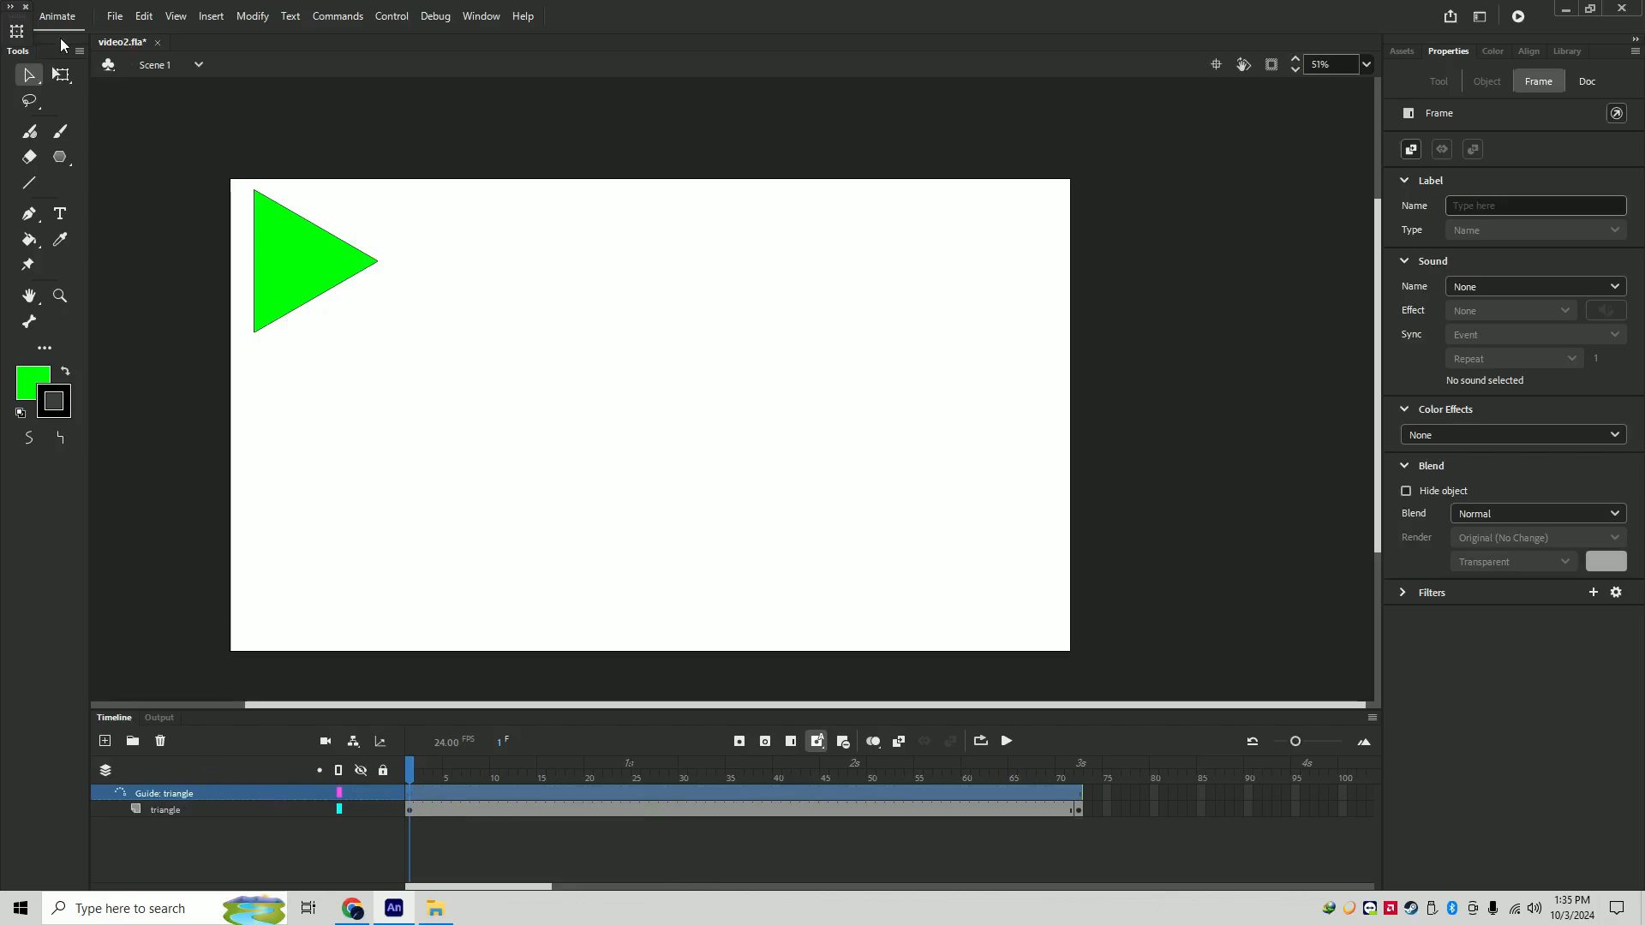
- On the guide layer, draw a horizontal line from below the triangle across the stage and bend its middle down into a deep U-shaped curve
{"action": "left_click", "coordinate": [30, 183]}
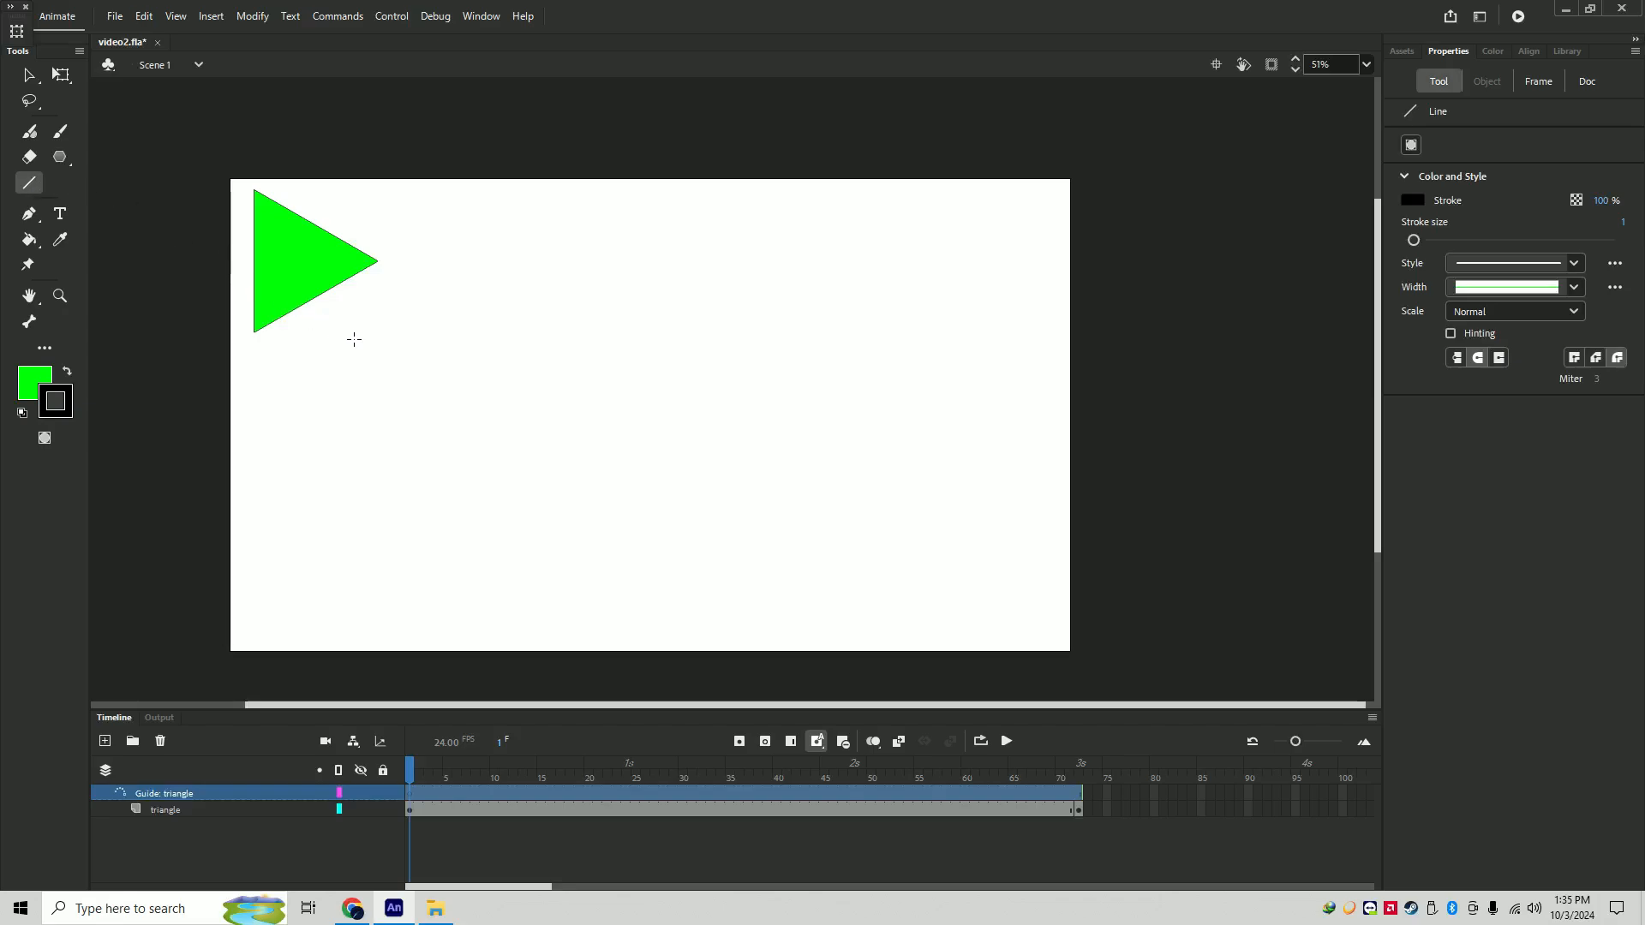
{"action": "left_click_drag", "start_coordinate": [316, 331], "coordinate": [905, 332]}
{"action": "key", "text": "v"}
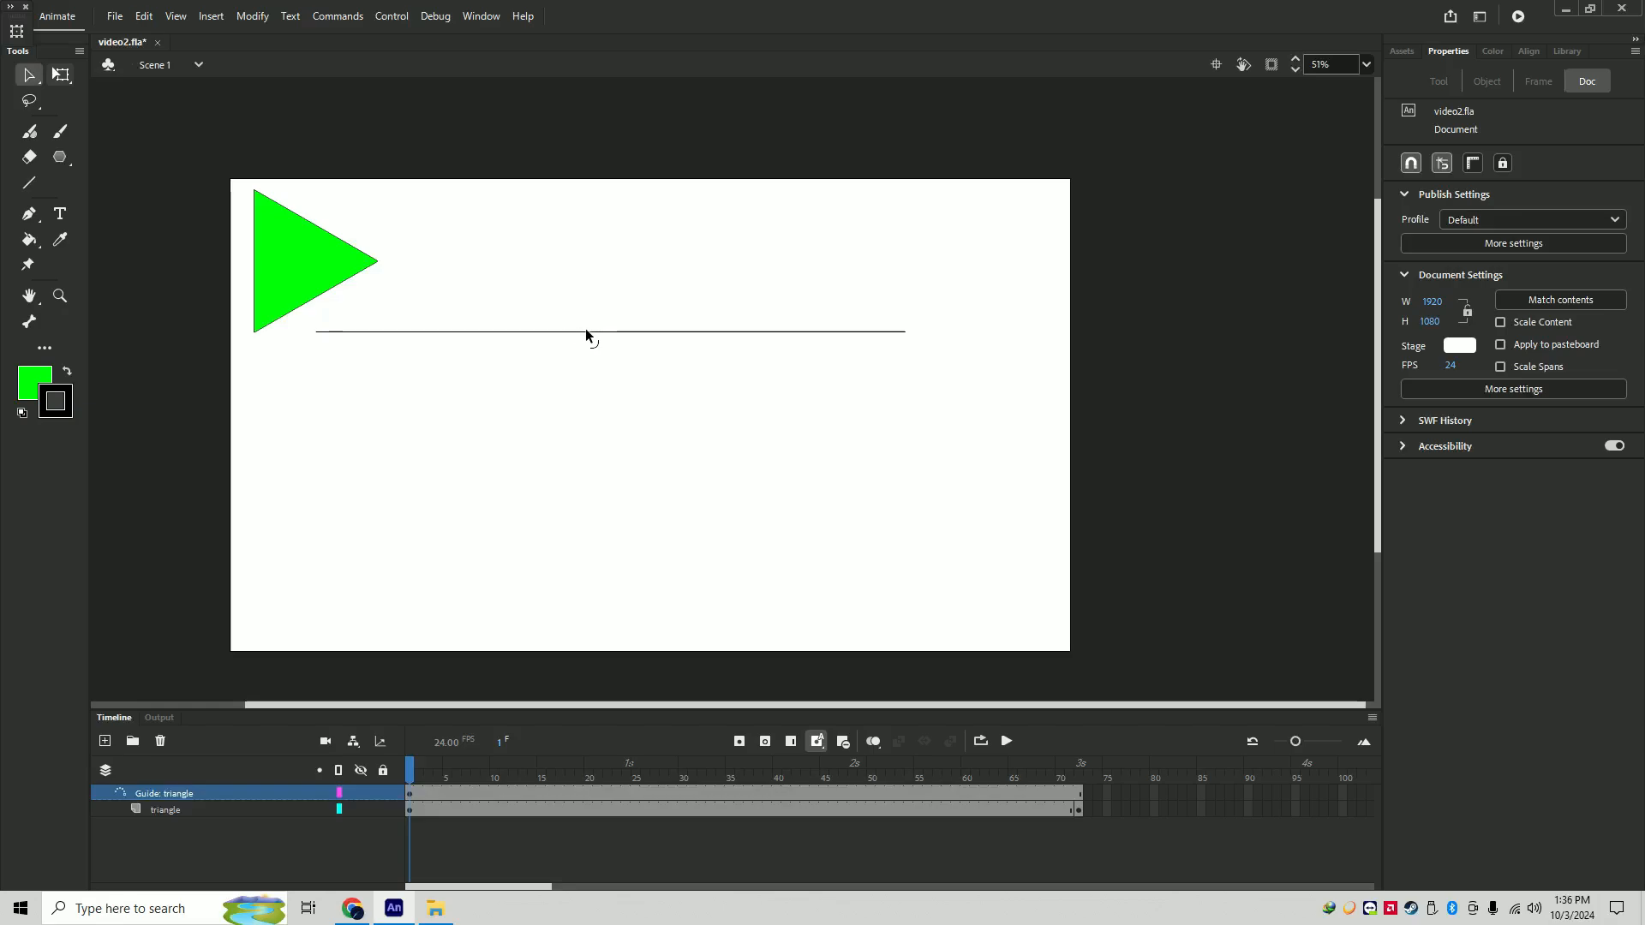
{"action": "left_click_drag", "start_coordinate": [586, 333], "coordinate": [598, 581]}
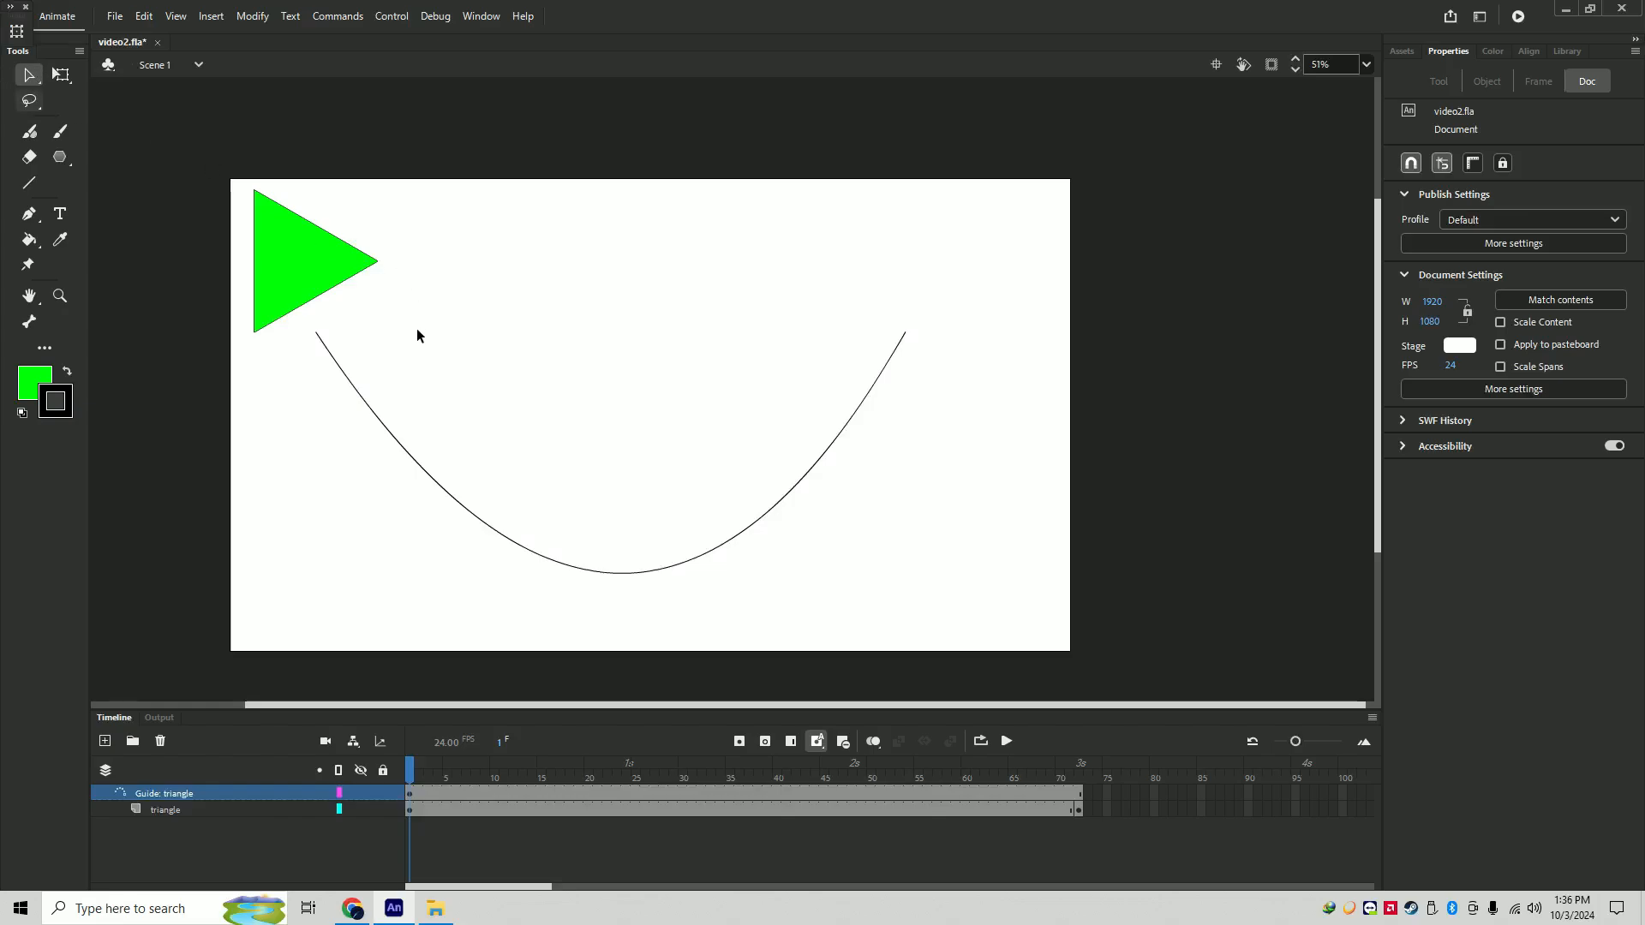
- Snap the whole triangle's centre to the curve's left end at frame 1 and to its right end at frame 72
{"action": "left_click_drag", "start_coordinate": [418, 334], "coordinate": [157, 175]}
{"action": "left_click_drag", "start_coordinate": [334, 263], "coordinate": [338, 328]}
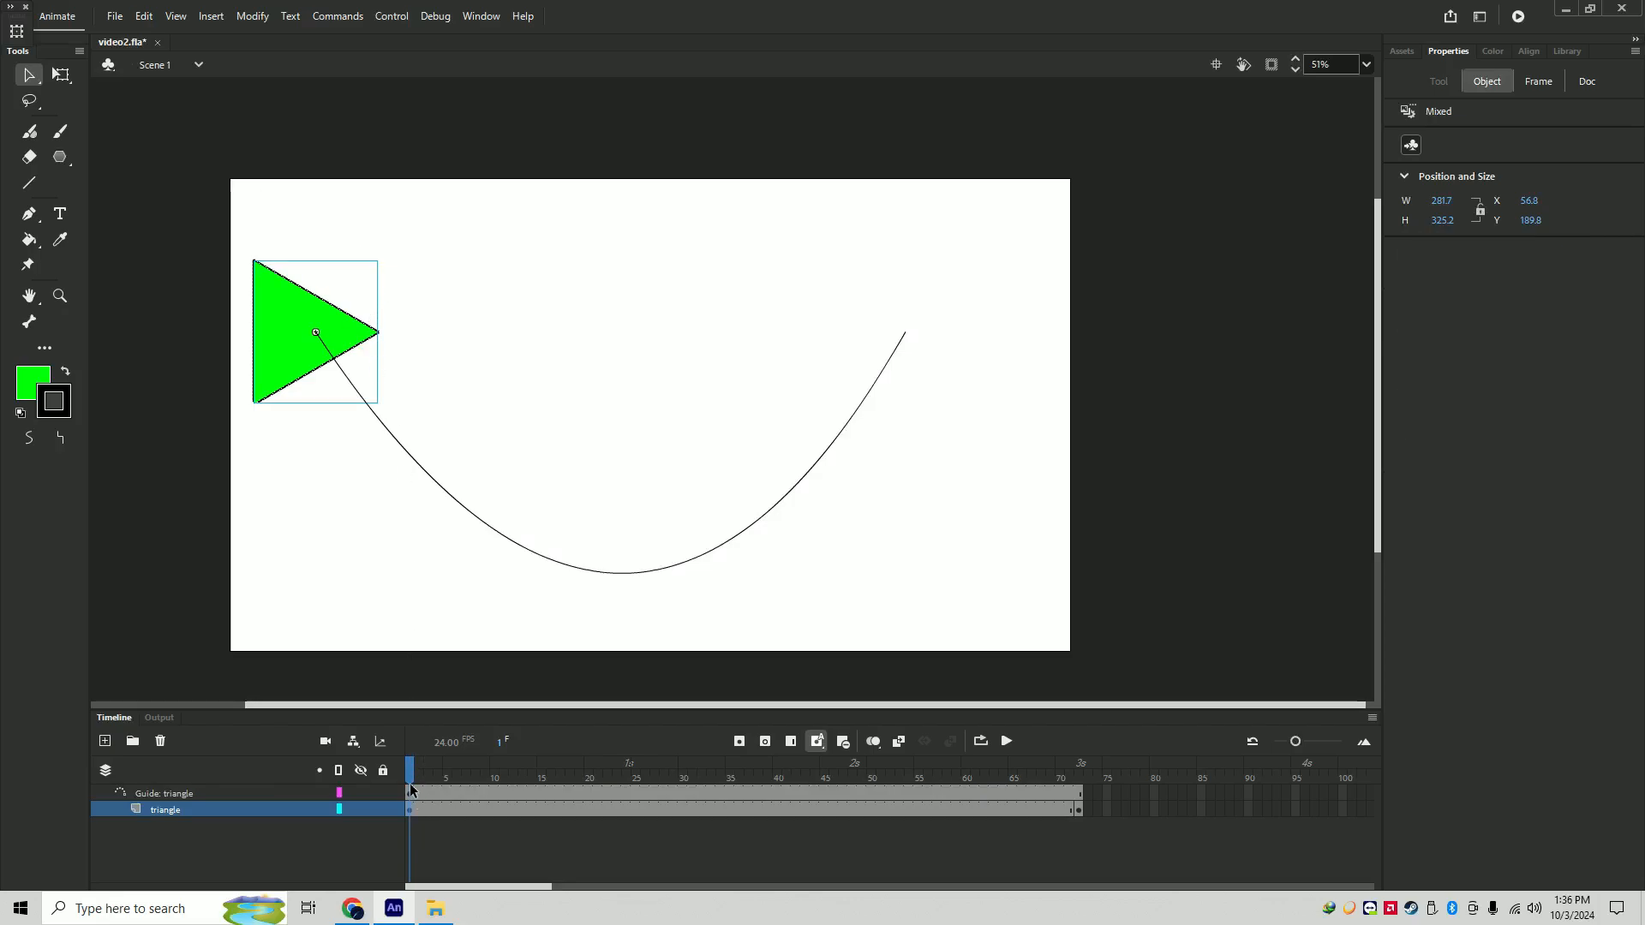
{"action": "left_click_drag", "start_coordinate": [412, 767], "coordinate": [1081, 750]}
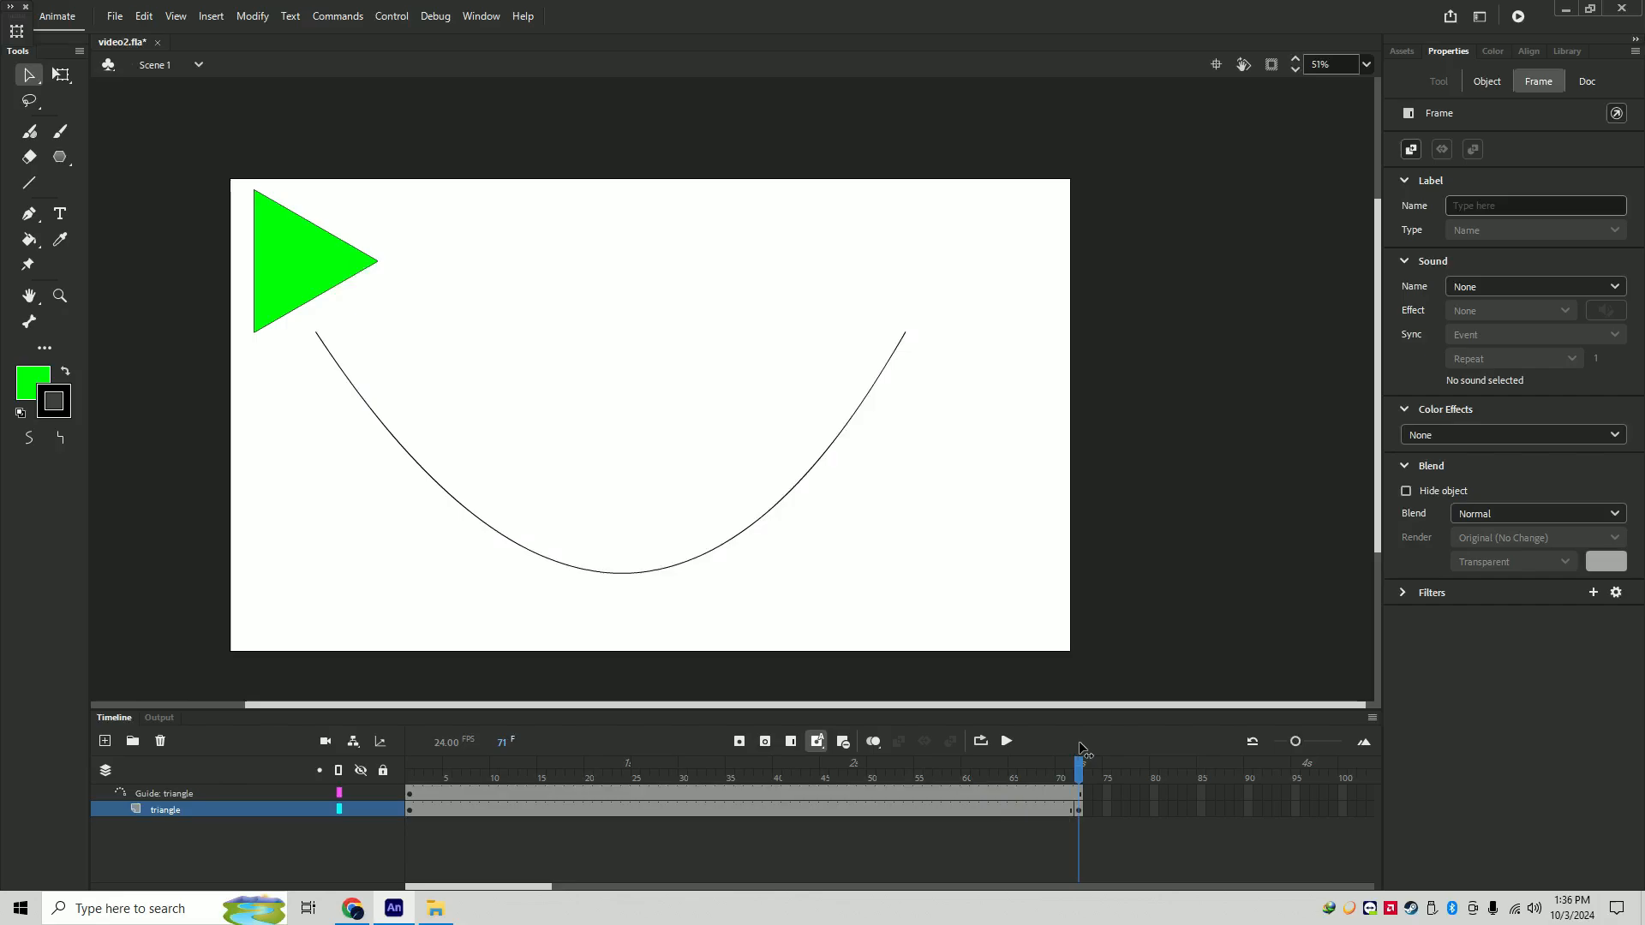
{"action": "left_click", "coordinate": [494, 321]}
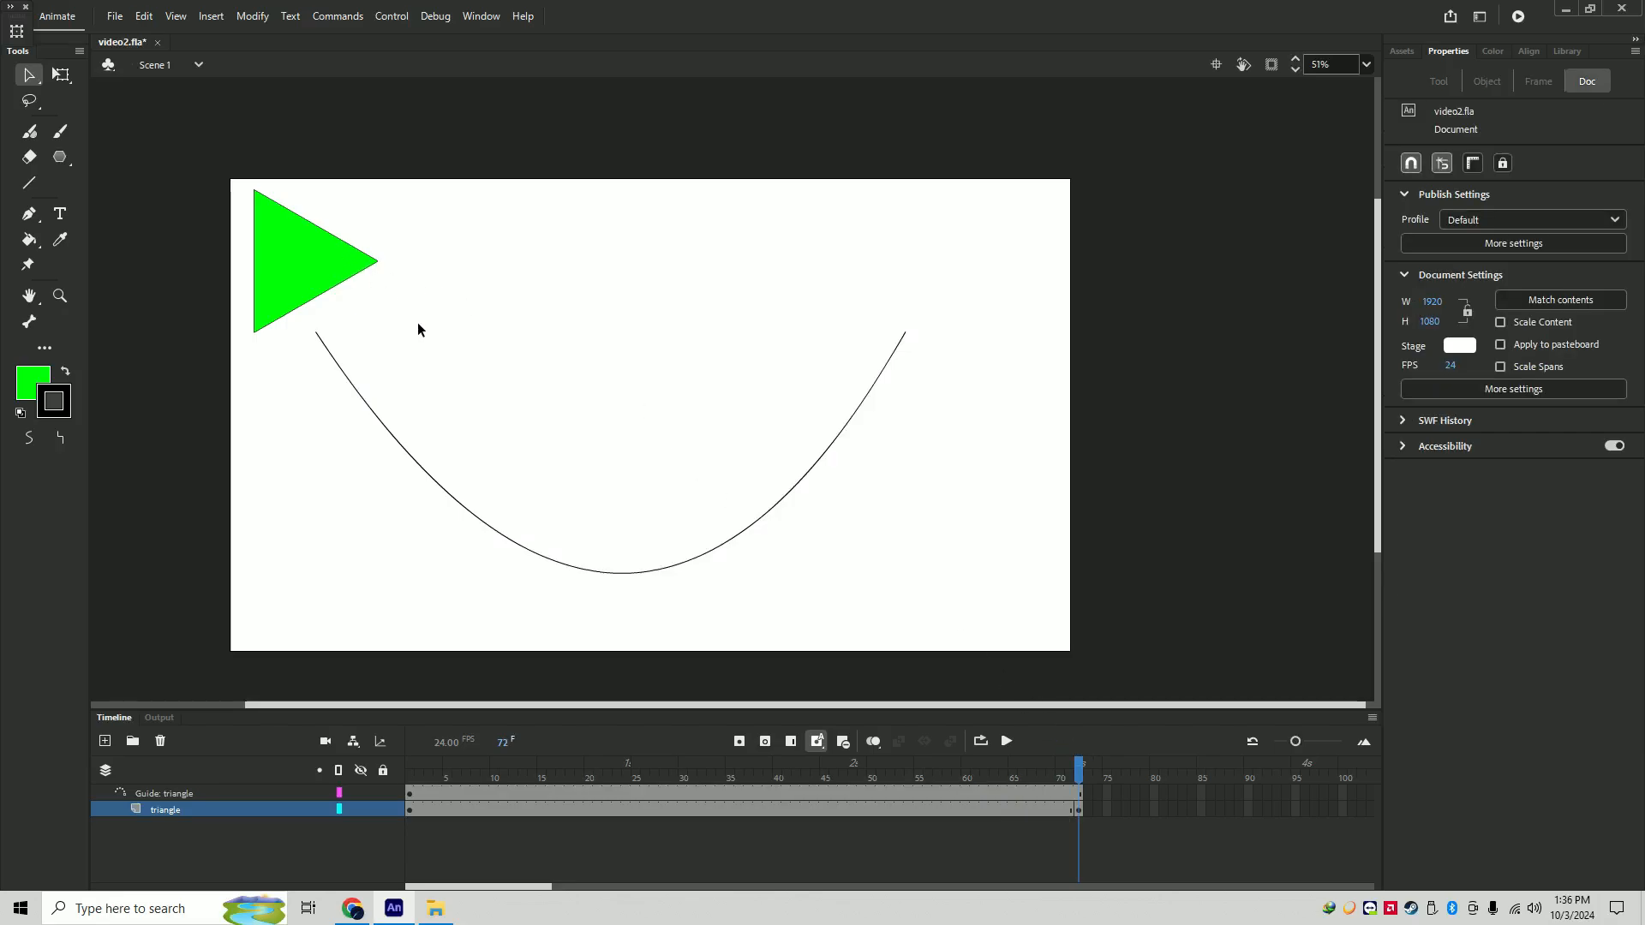
{"action": "left_click_drag", "start_coordinate": [423, 336], "coordinate": [9, 155]}
{"action": "left_click_drag", "start_coordinate": [301, 265], "coordinate": [880, 316]}
{"action": "left_click", "coordinate": [903, 448]}
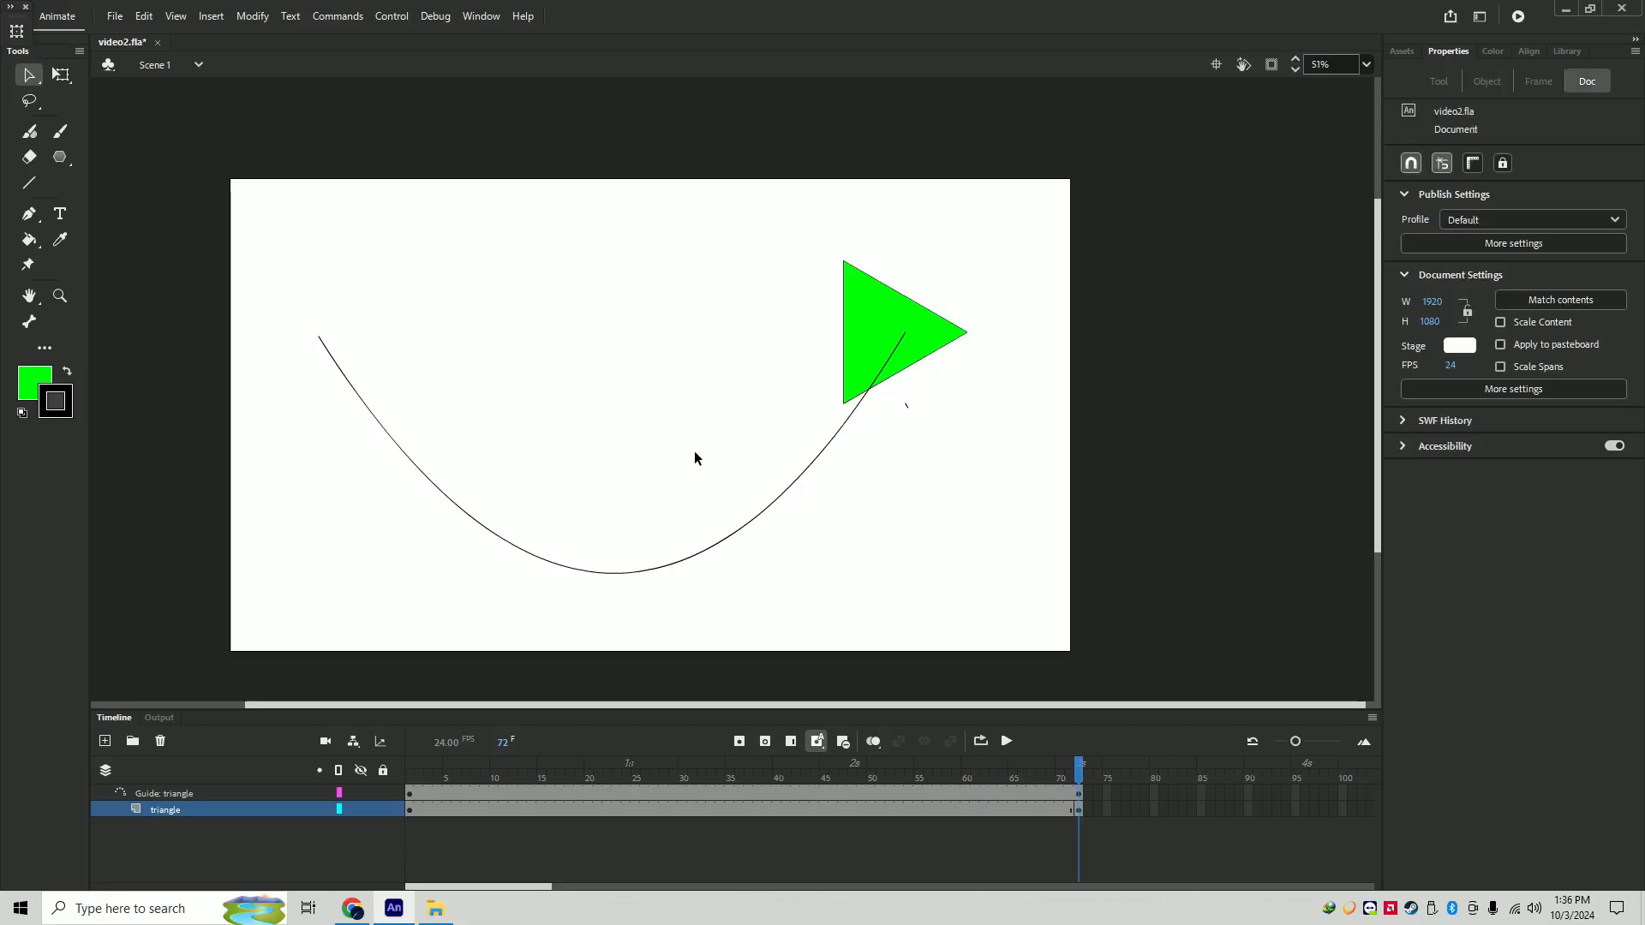
- Create a classic tween on the triangle layer between frames 1 and 72, accepting conversion of its content to a symbol
{"action": "left_click", "coordinate": [985, 795]}
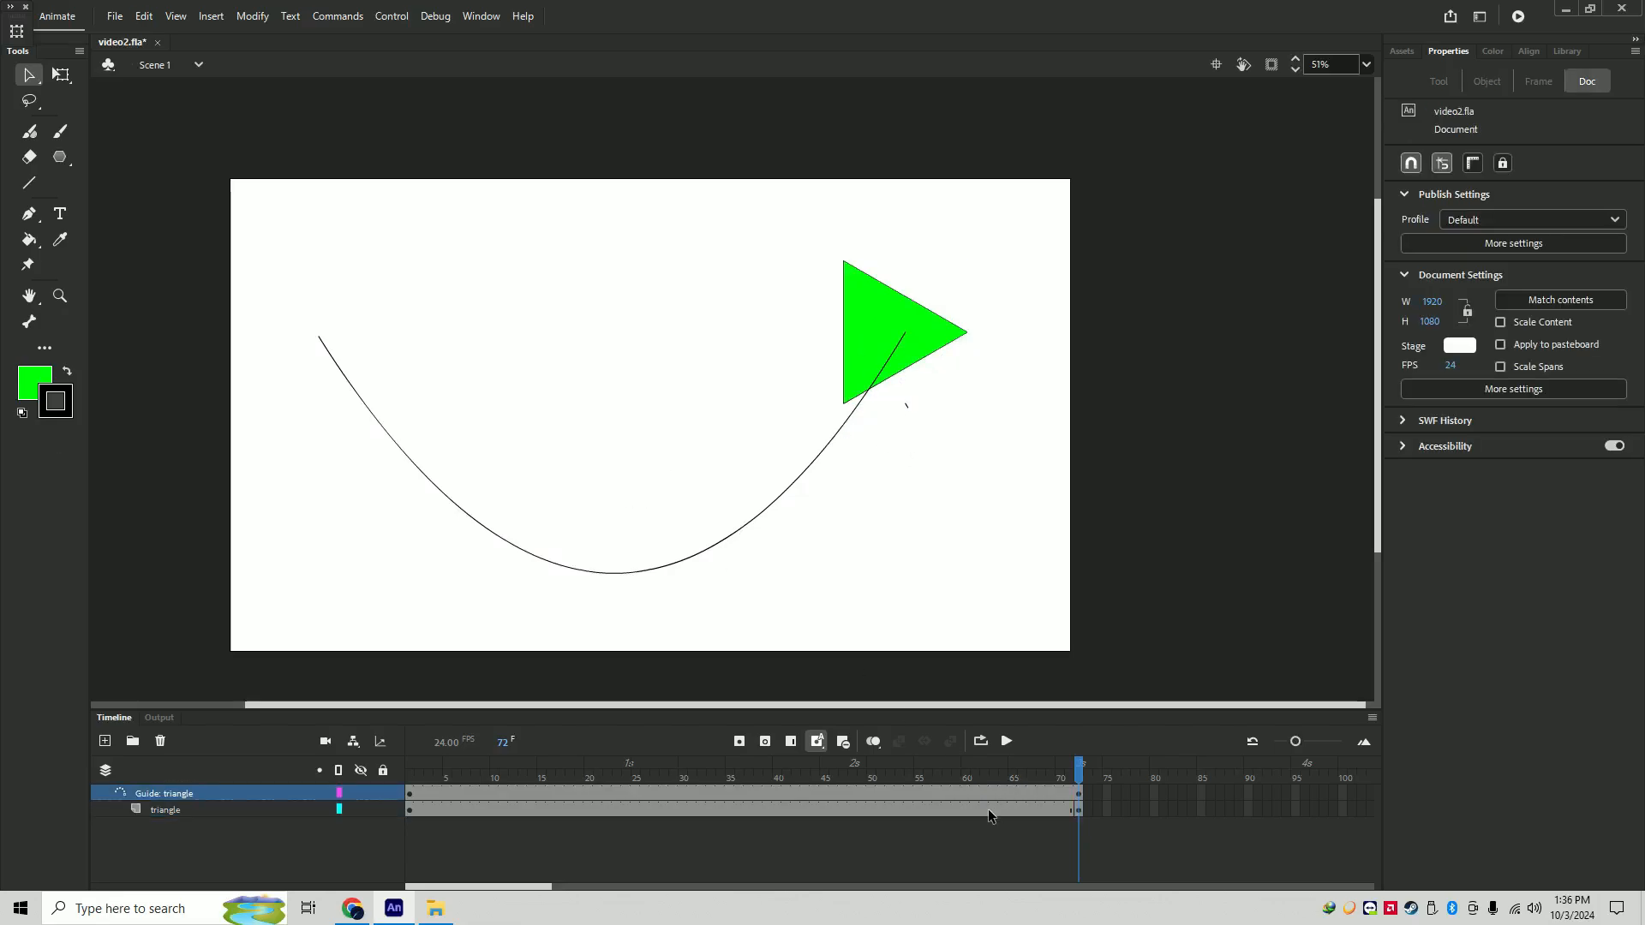
{"action": "right_click", "coordinate": [757, 809]}
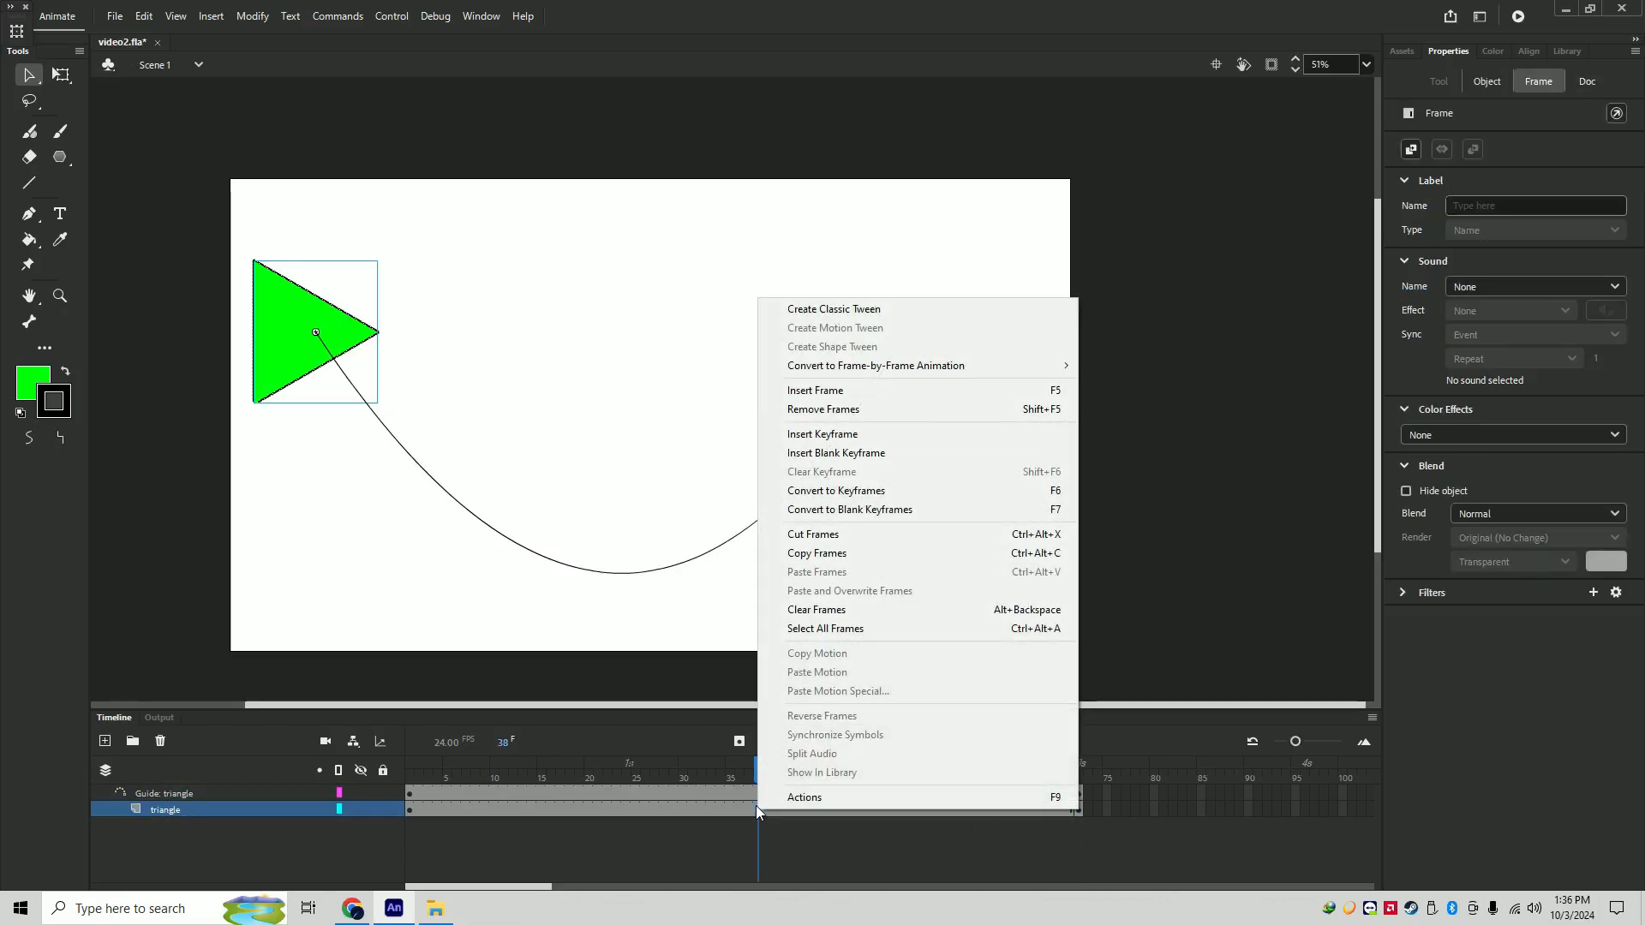
{"action": "left_click", "coordinate": [805, 309]}
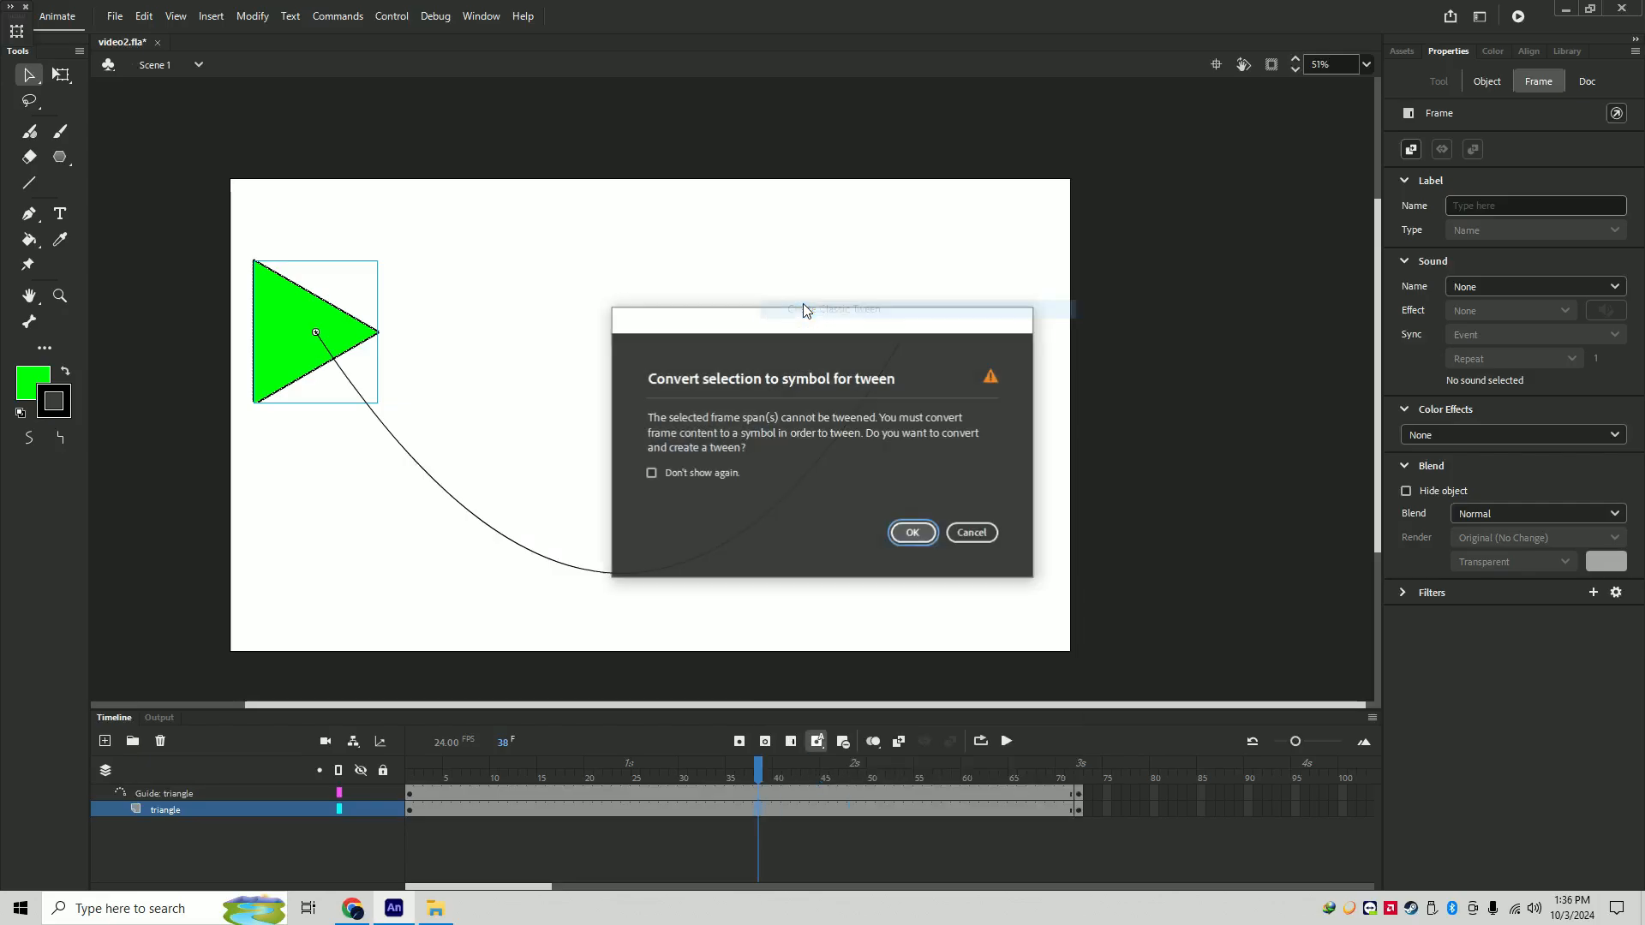
{"action": "left_click", "coordinate": [911, 533]}
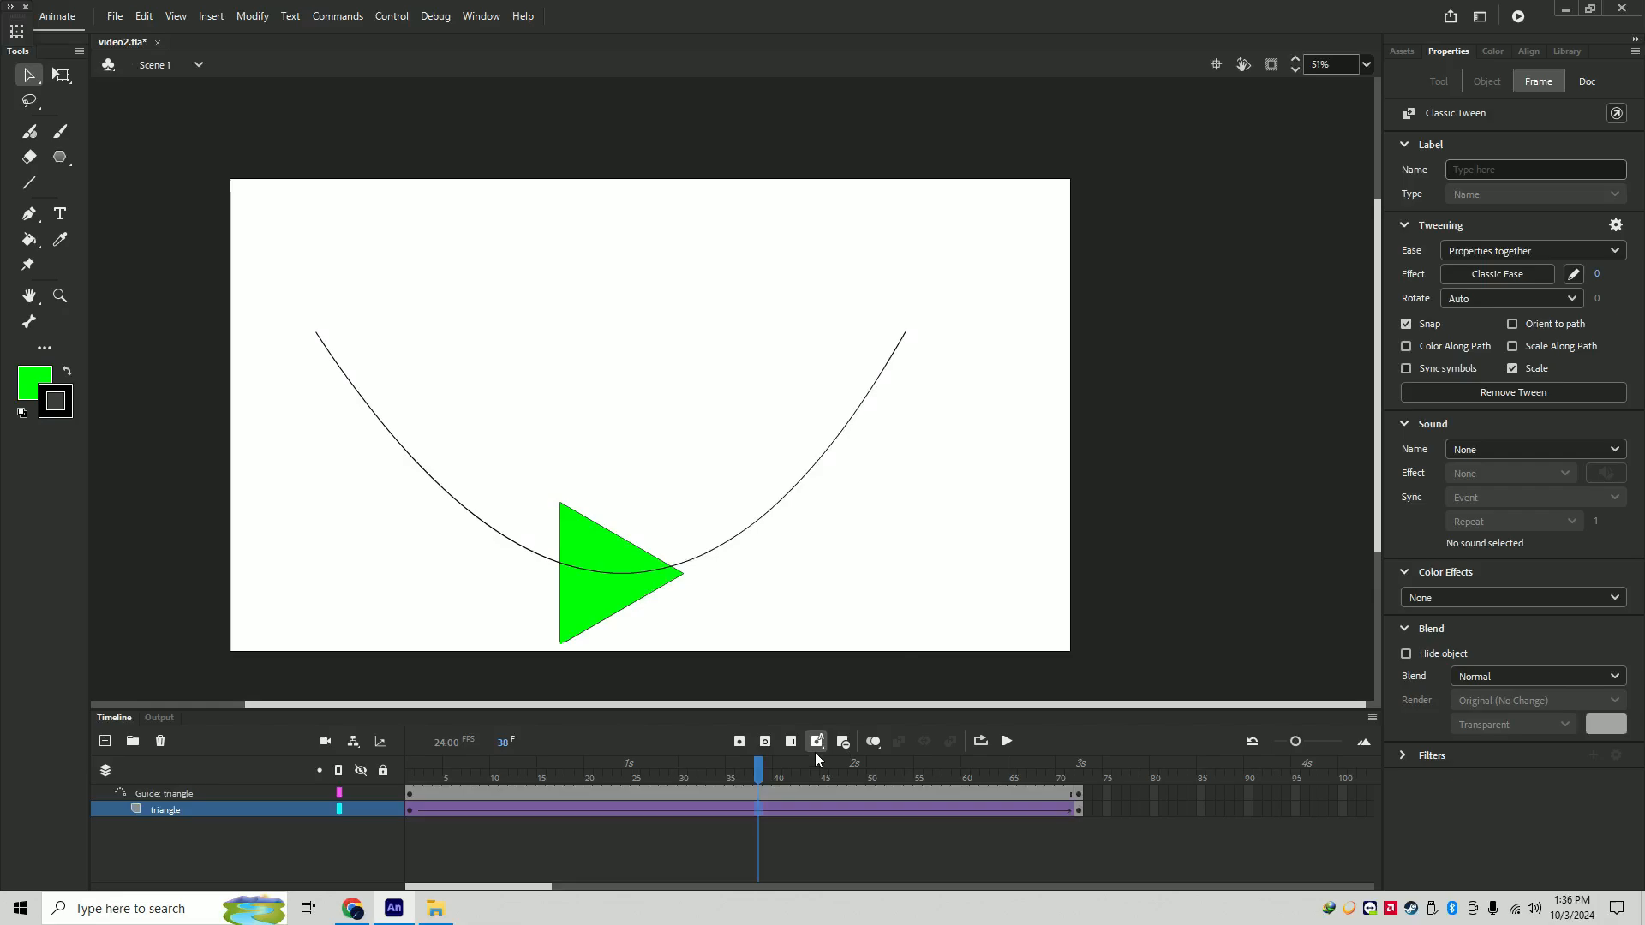
- Return to frame 1 and play the triangle's movement along the guide curve
{"action": "left_click_drag", "start_coordinate": [753, 769], "coordinate": [410, 769]}
{"action": "left_click", "coordinate": [1006, 741]}
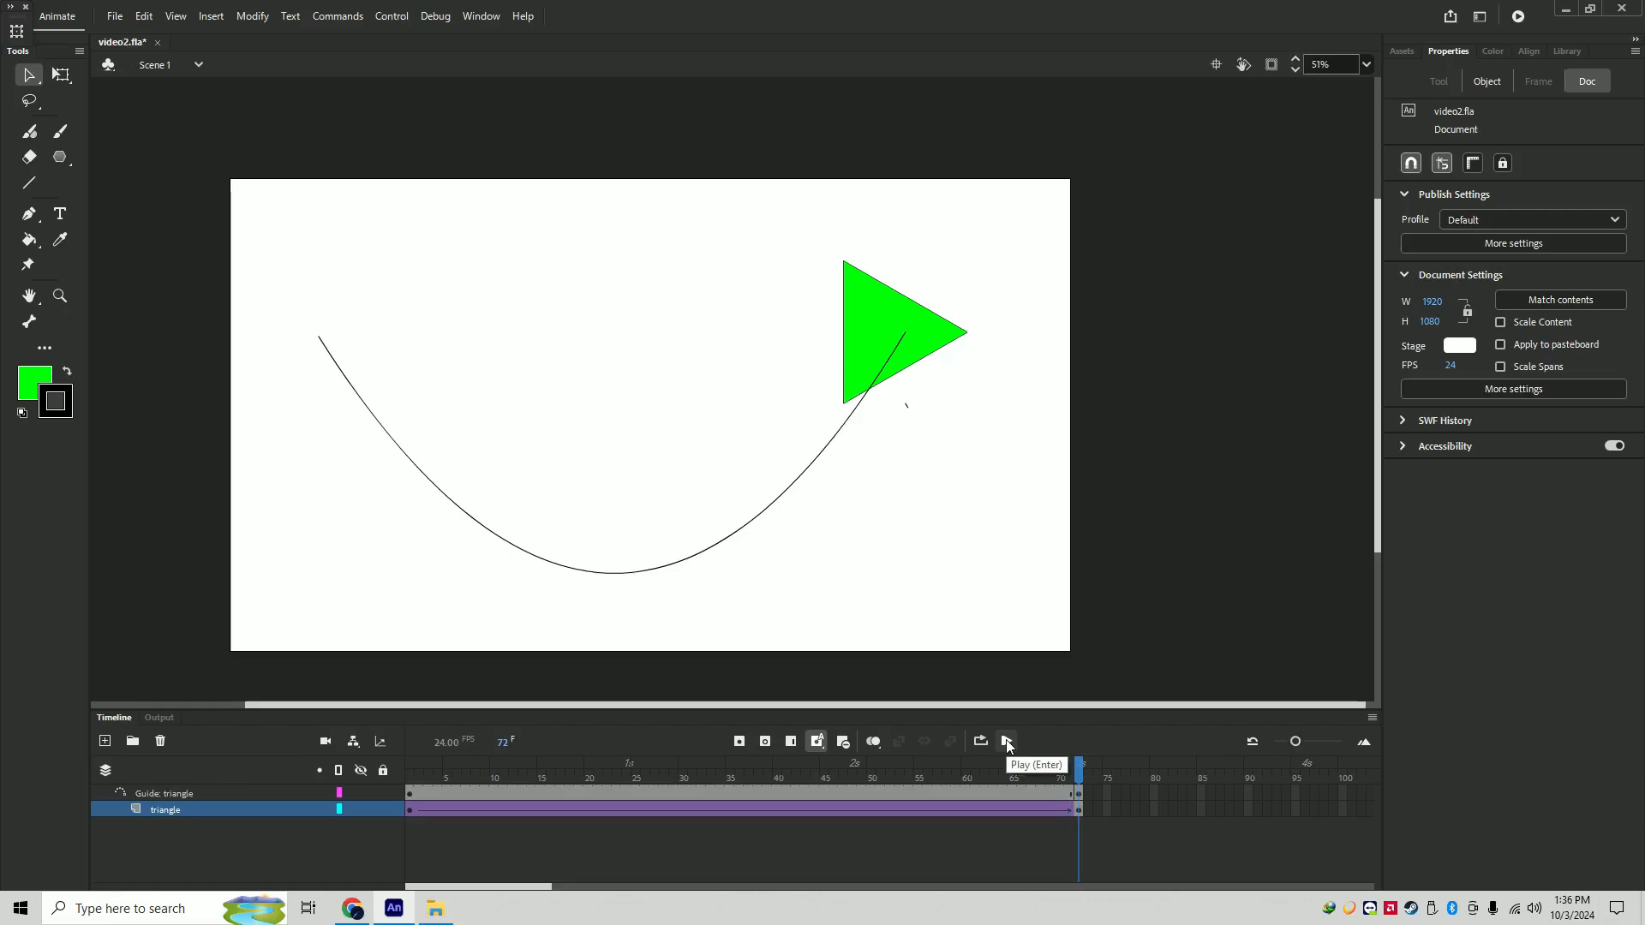
{"action": "left_click", "coordinate": [1007, 742]}
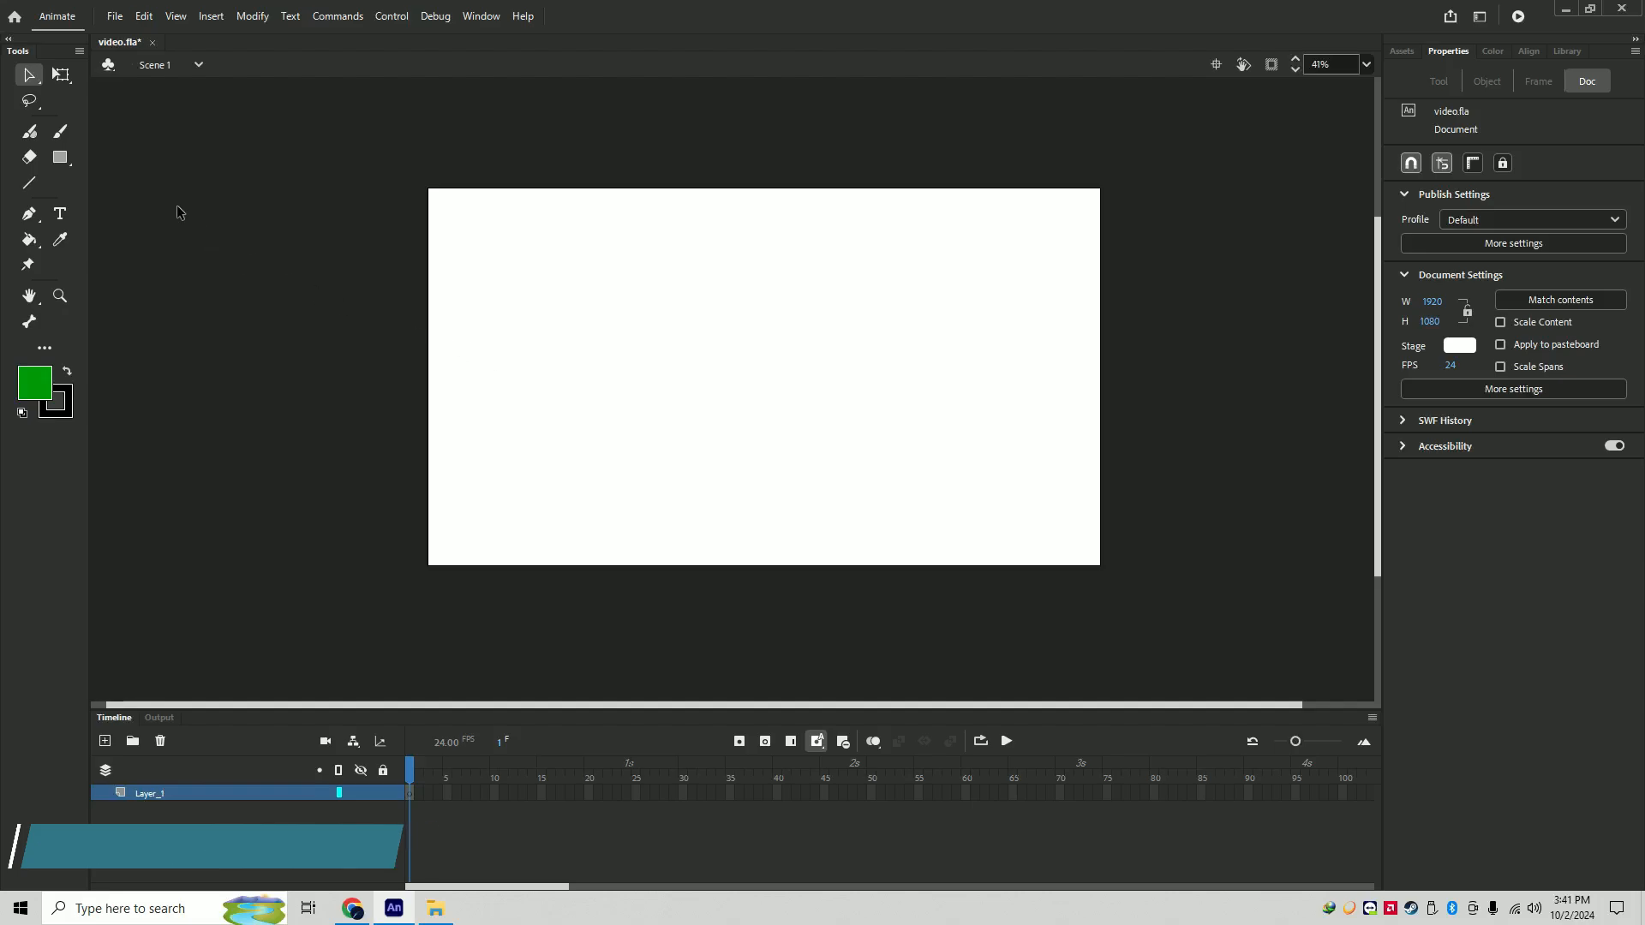
- In video.fla, draw a green square about 315 by 315 px near the stage's upper-left corner with the Rectangle tool
{"action": "left_click", "coordinate": [62, 161]}
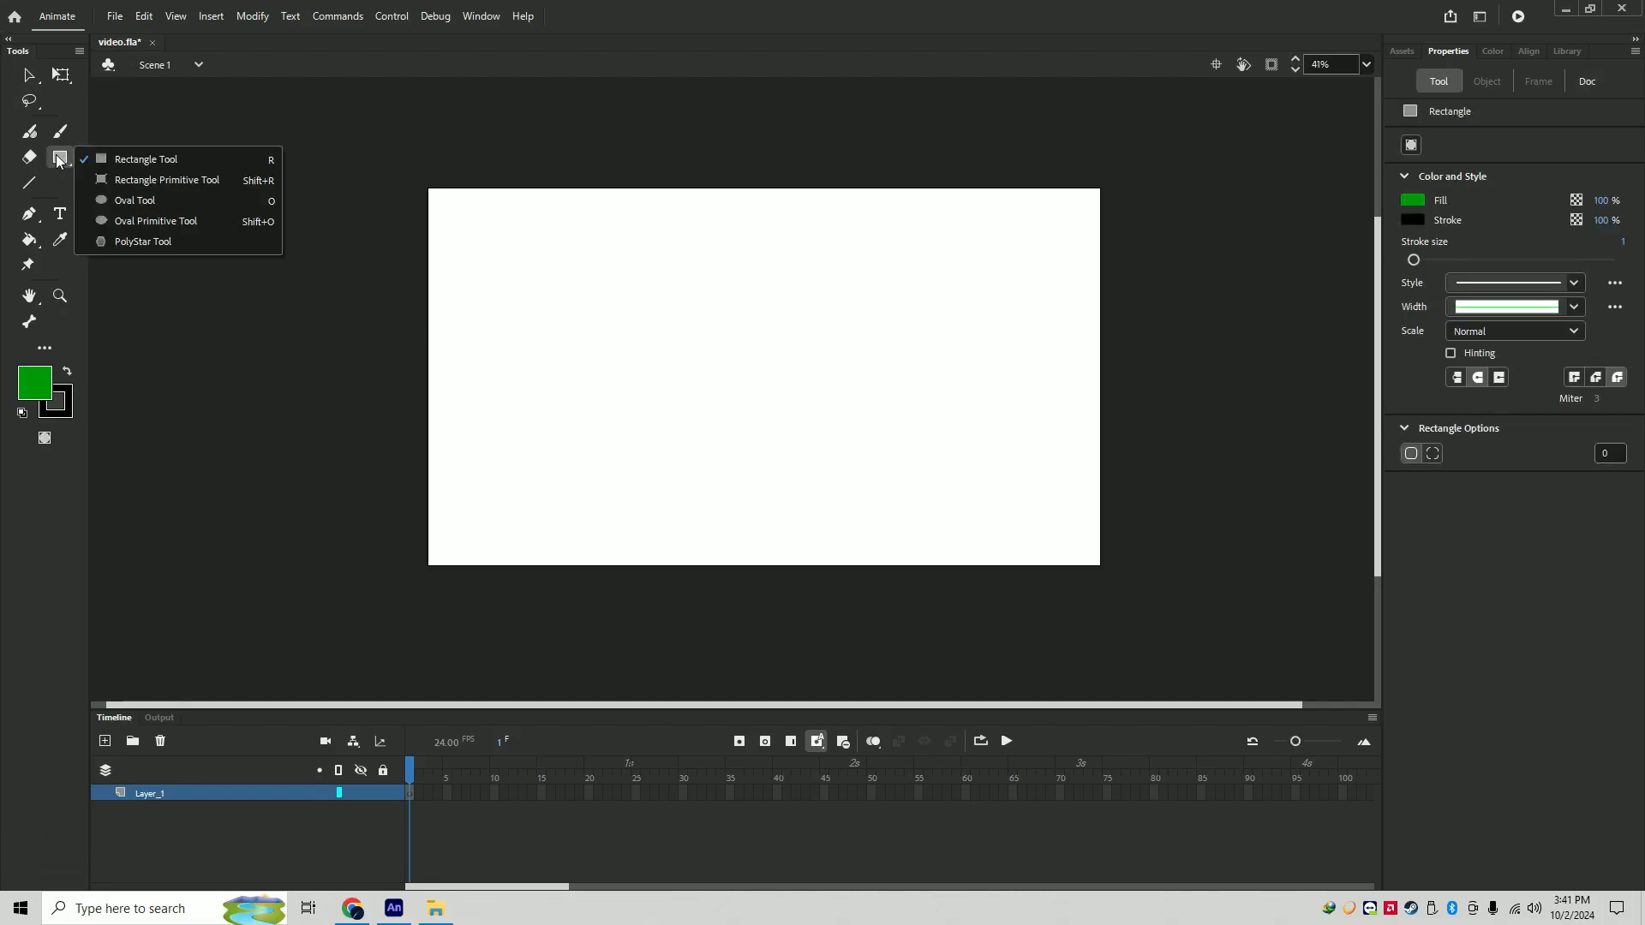
{"action": "left_click", "coordinate": [59, 161]}
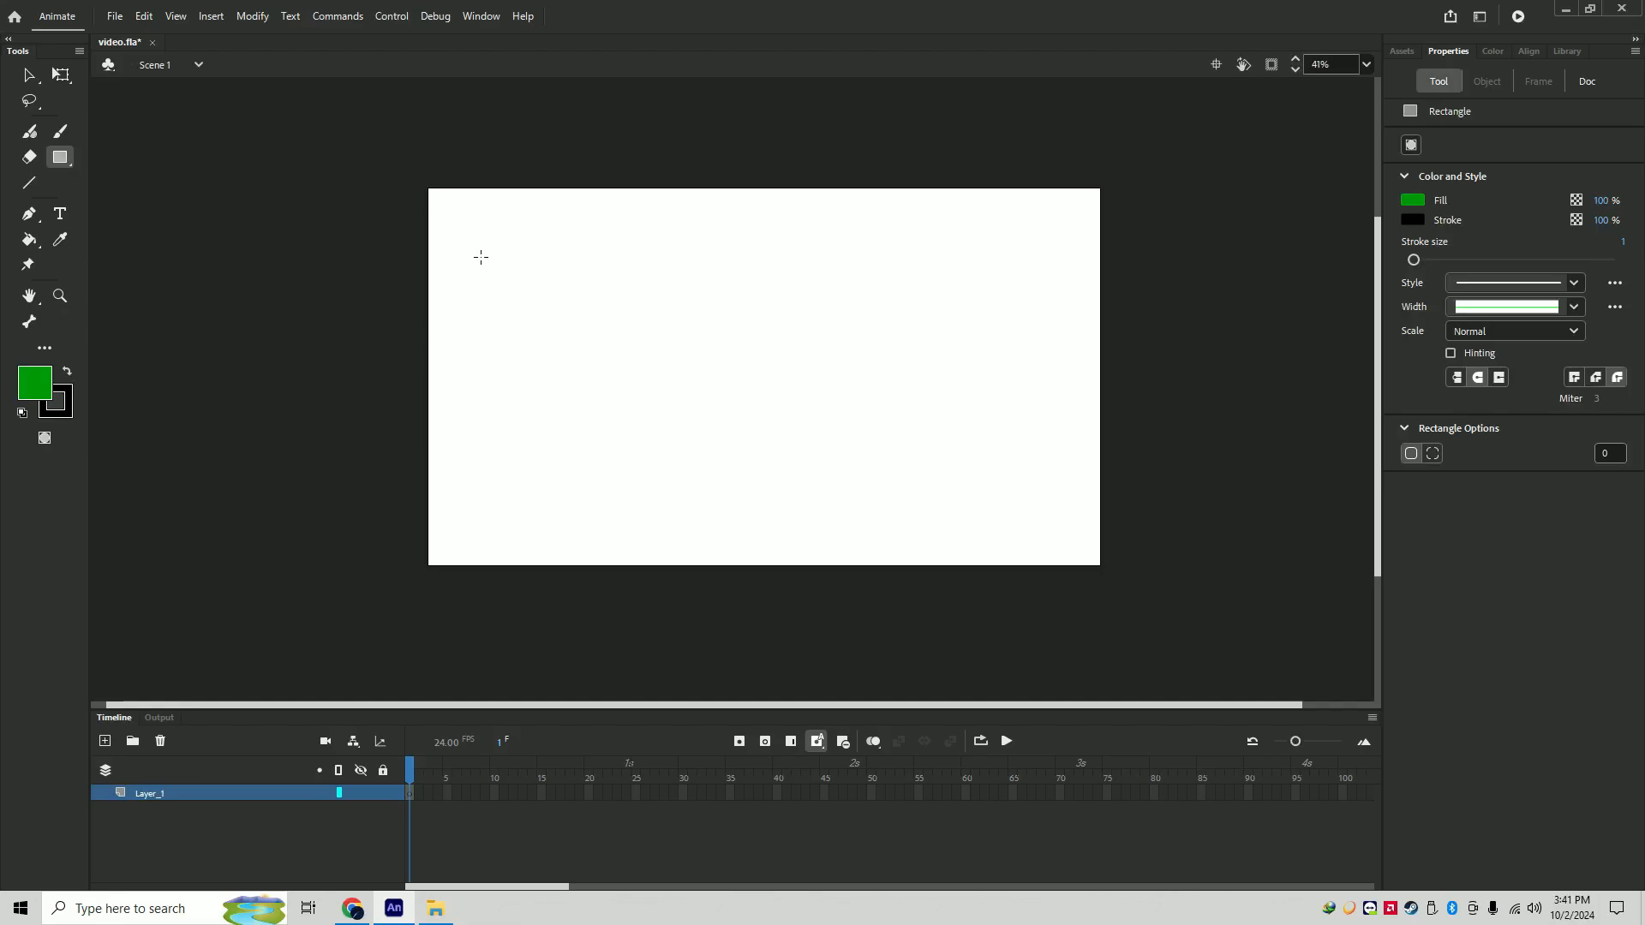
{"action": "mouse_move", "coordinate": [448, 217]}
{"action": "left_mouse_down"}
{"action": "mouse_move", "coordinate": [556, 294]}
{"action": "mouse_move", "coordinate": [558, 326]}
{"action": "left_mouse_up"}
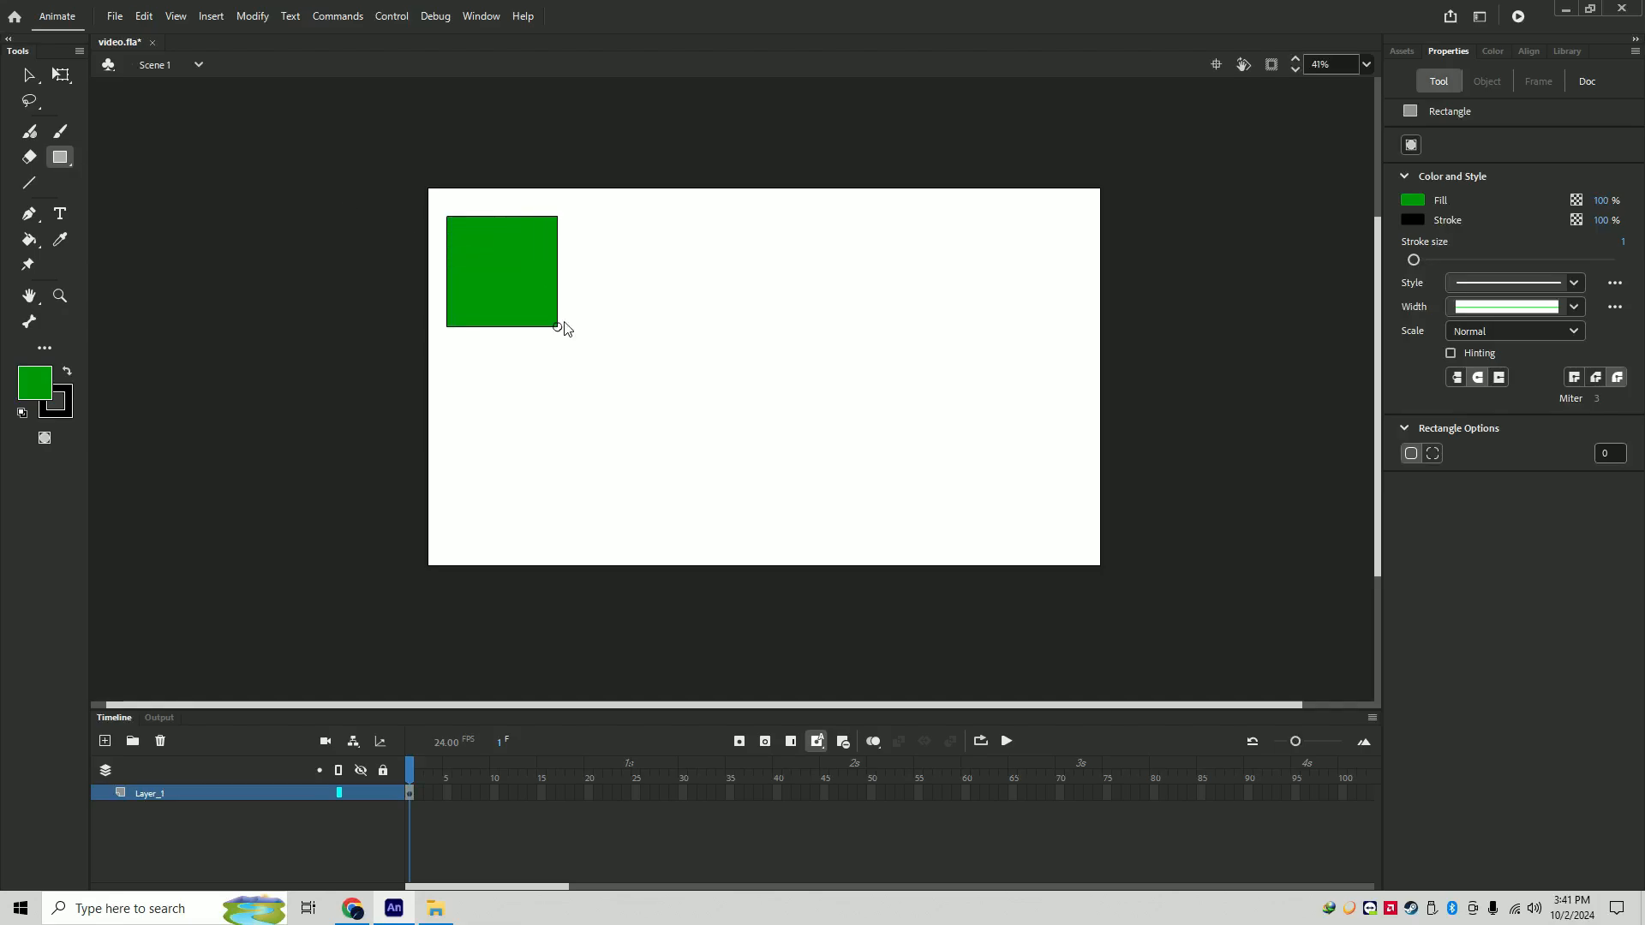
- Convert the green square's fill to a Movie Clip symbol
{"action": "left_click", "coordinate": [28, 75]}
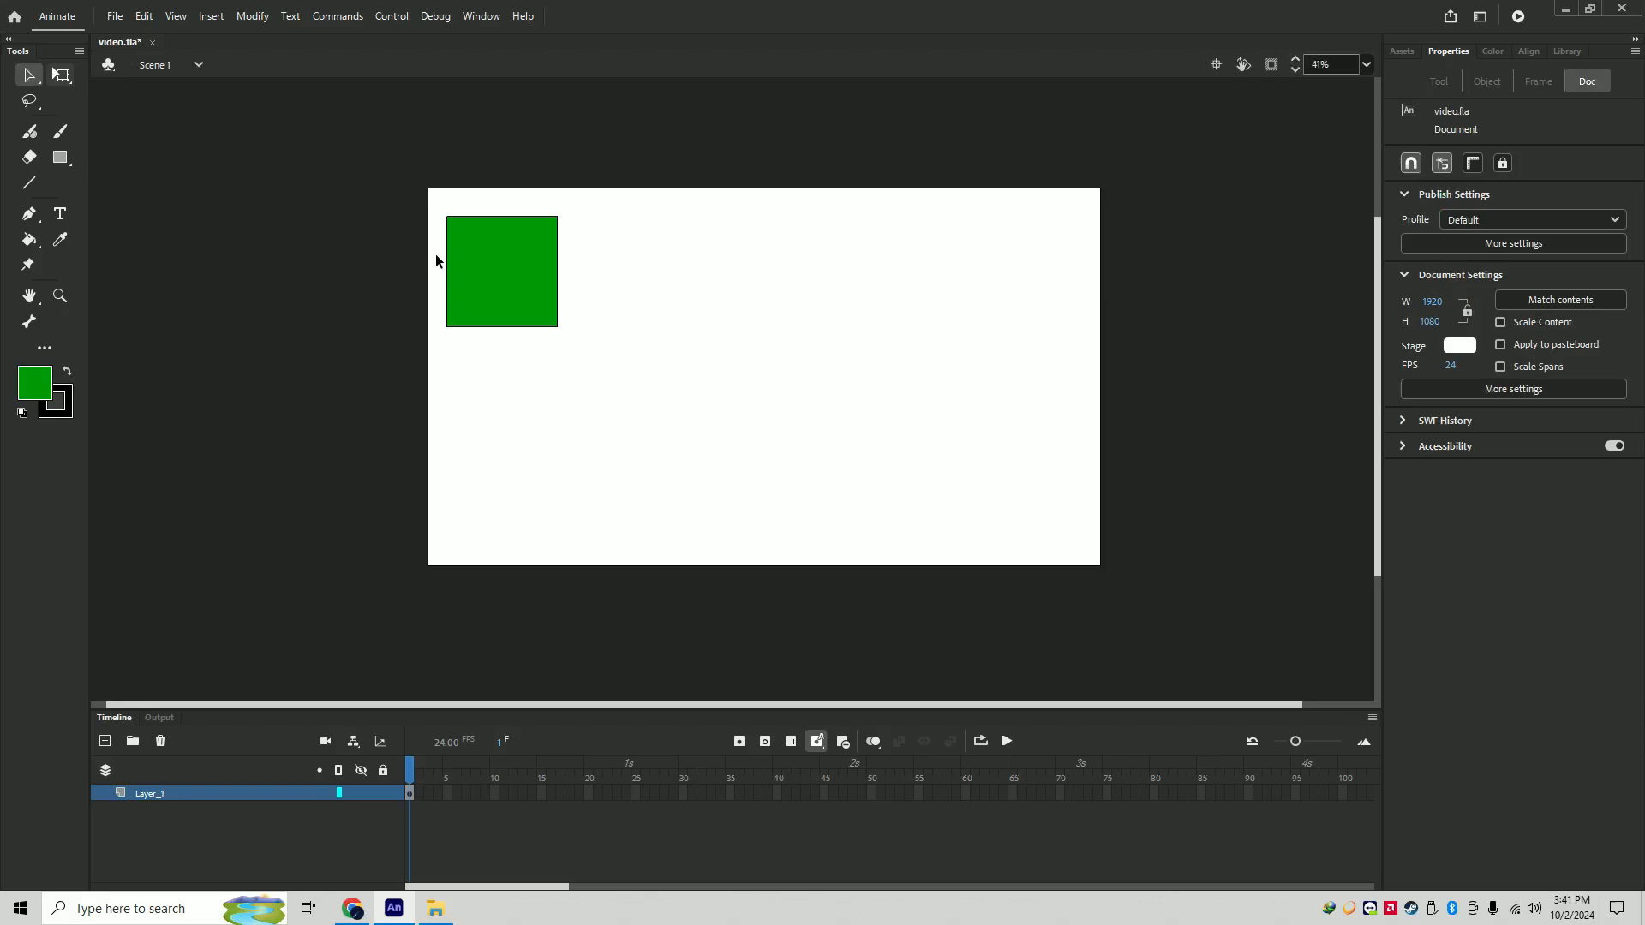
{"action": "right_click", "coordinate": [484, 285]}
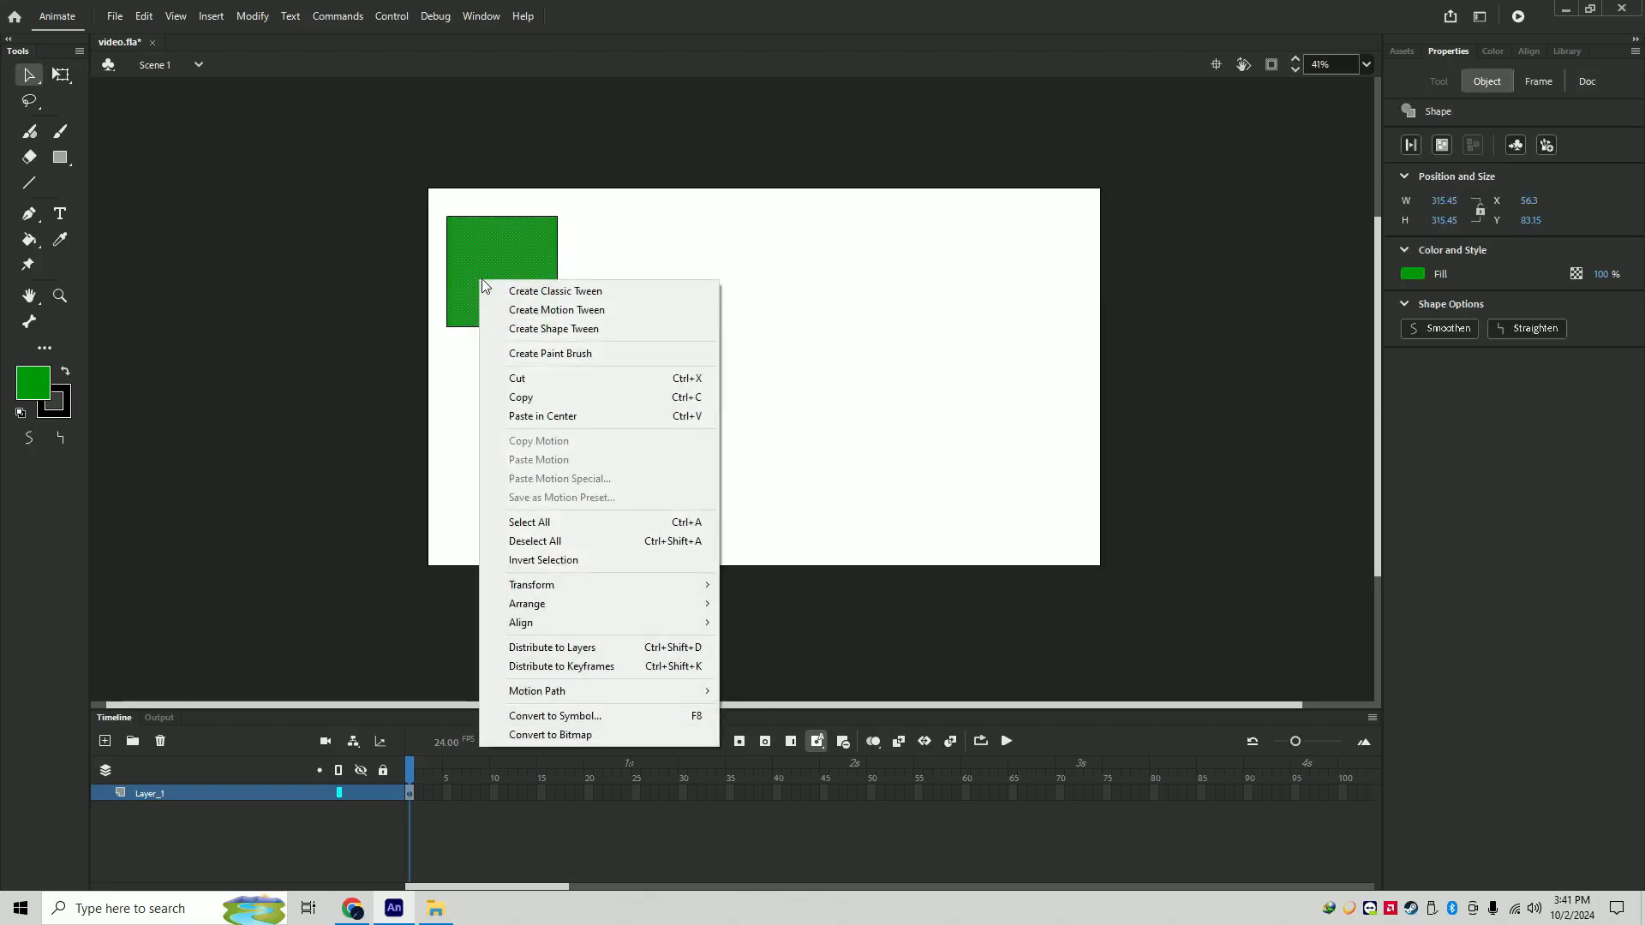
{"action": "left_click", "coordinate": [610, 716]}
{"action": "left_click", "coordinate": [911, 222]}
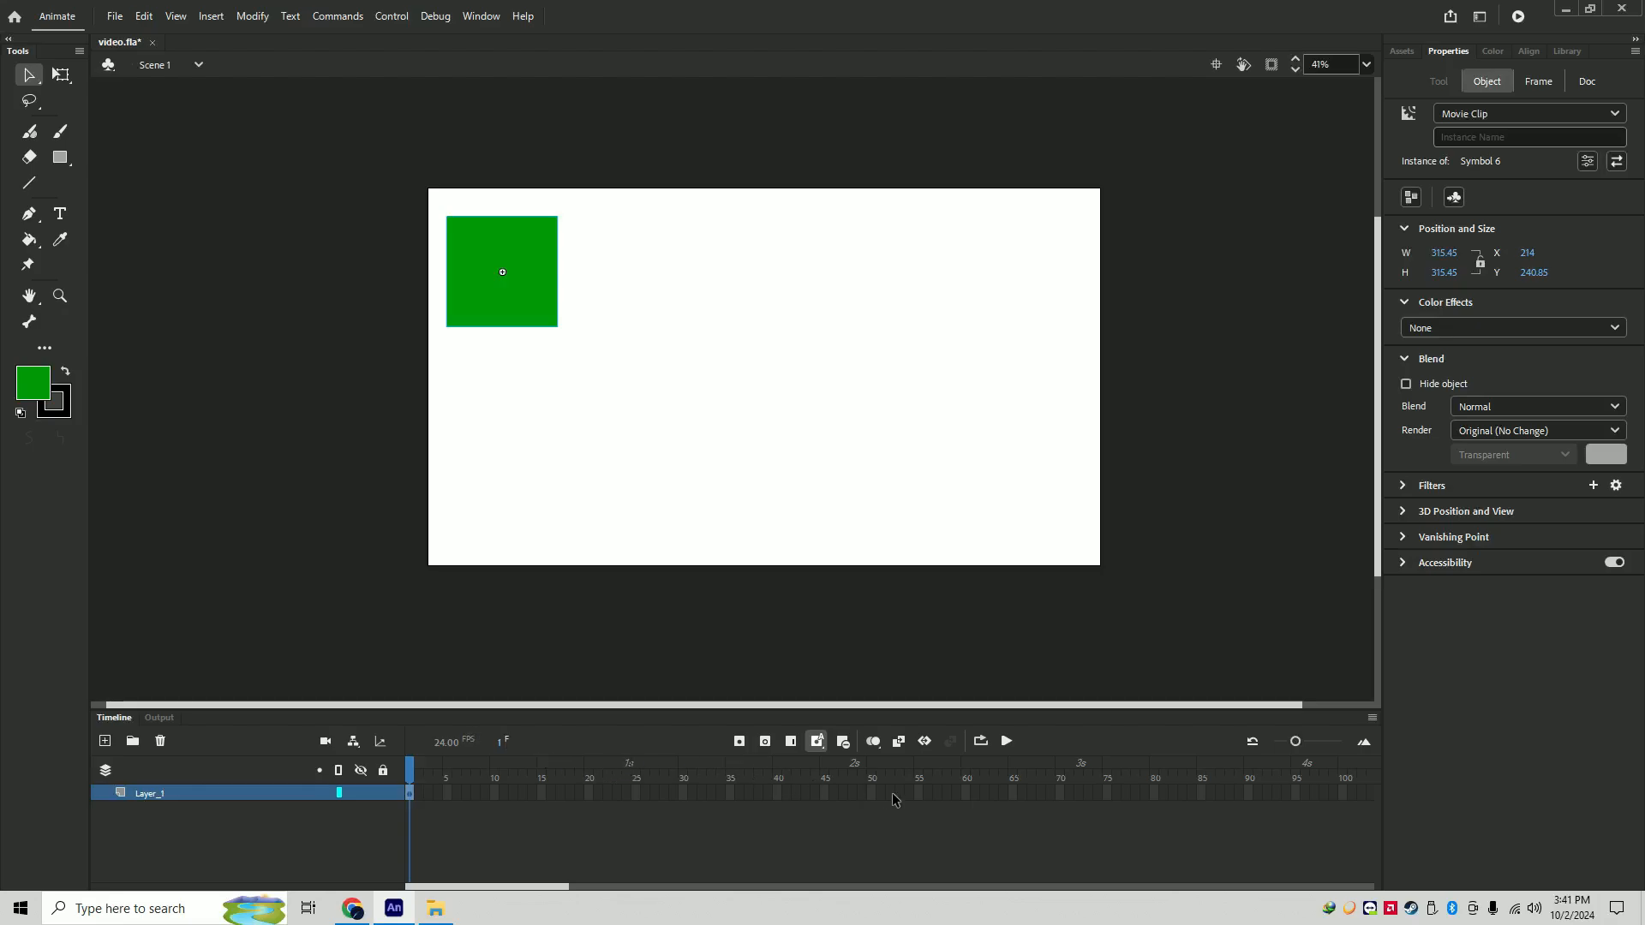
- Insert a keyframe at frame 72 on Layer_1 and create a motion tween across the span, accepting conversion to a symbol
{"action": "right_click", "coordinate": [1082, 793]}
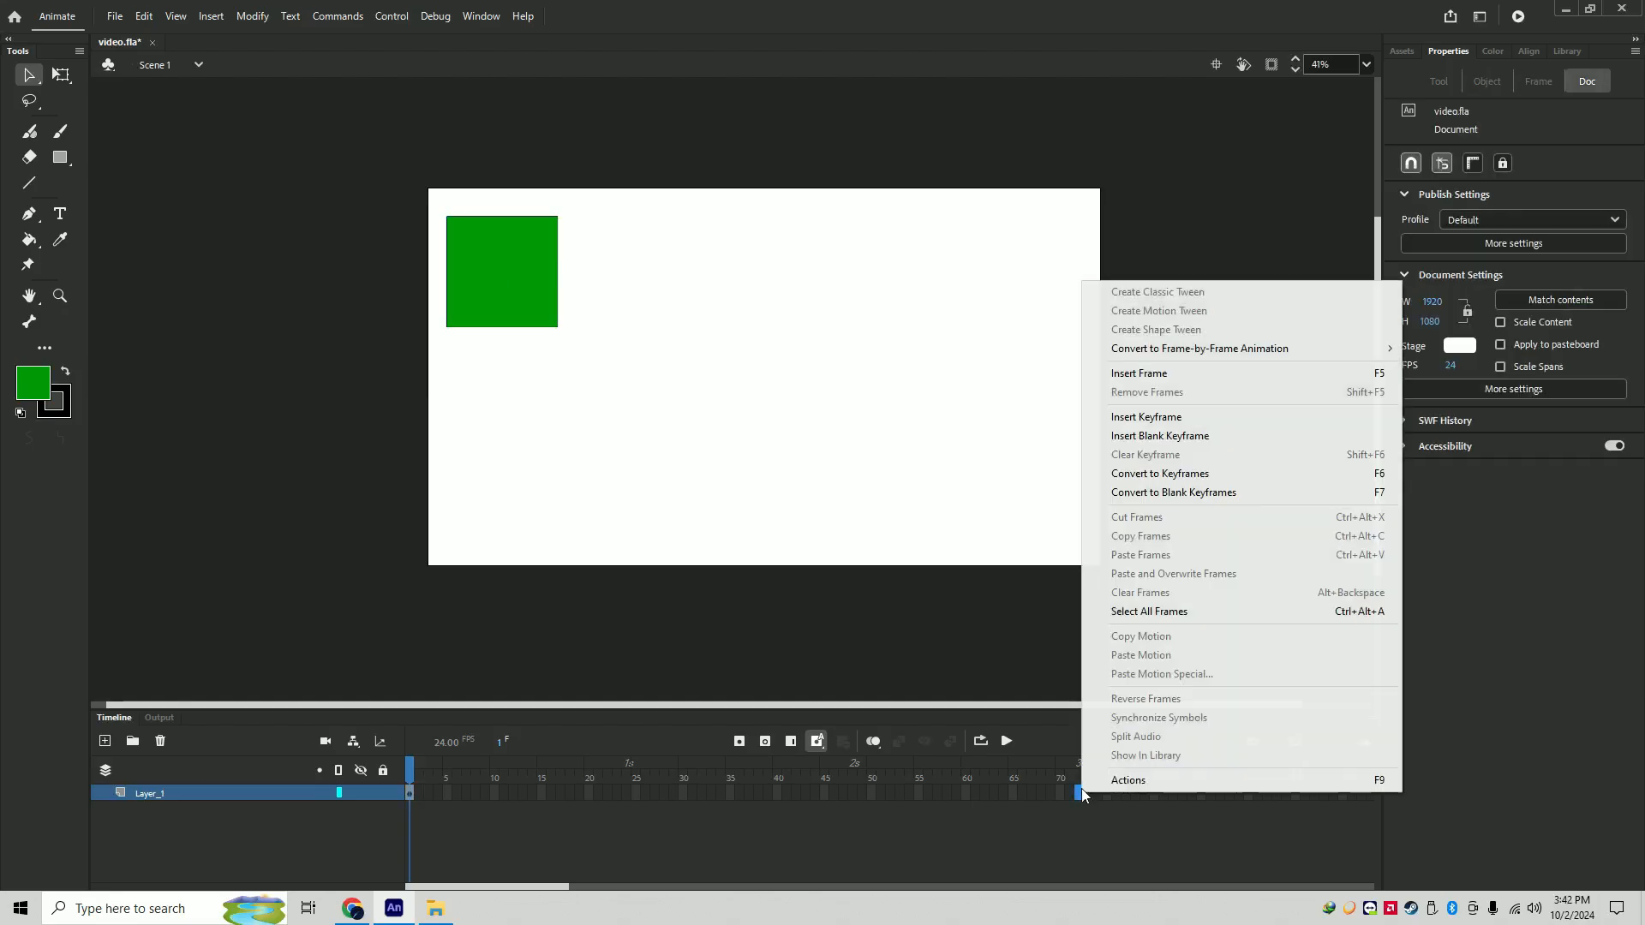
{"action": "left_click", "coordinate": [1145, 418]}
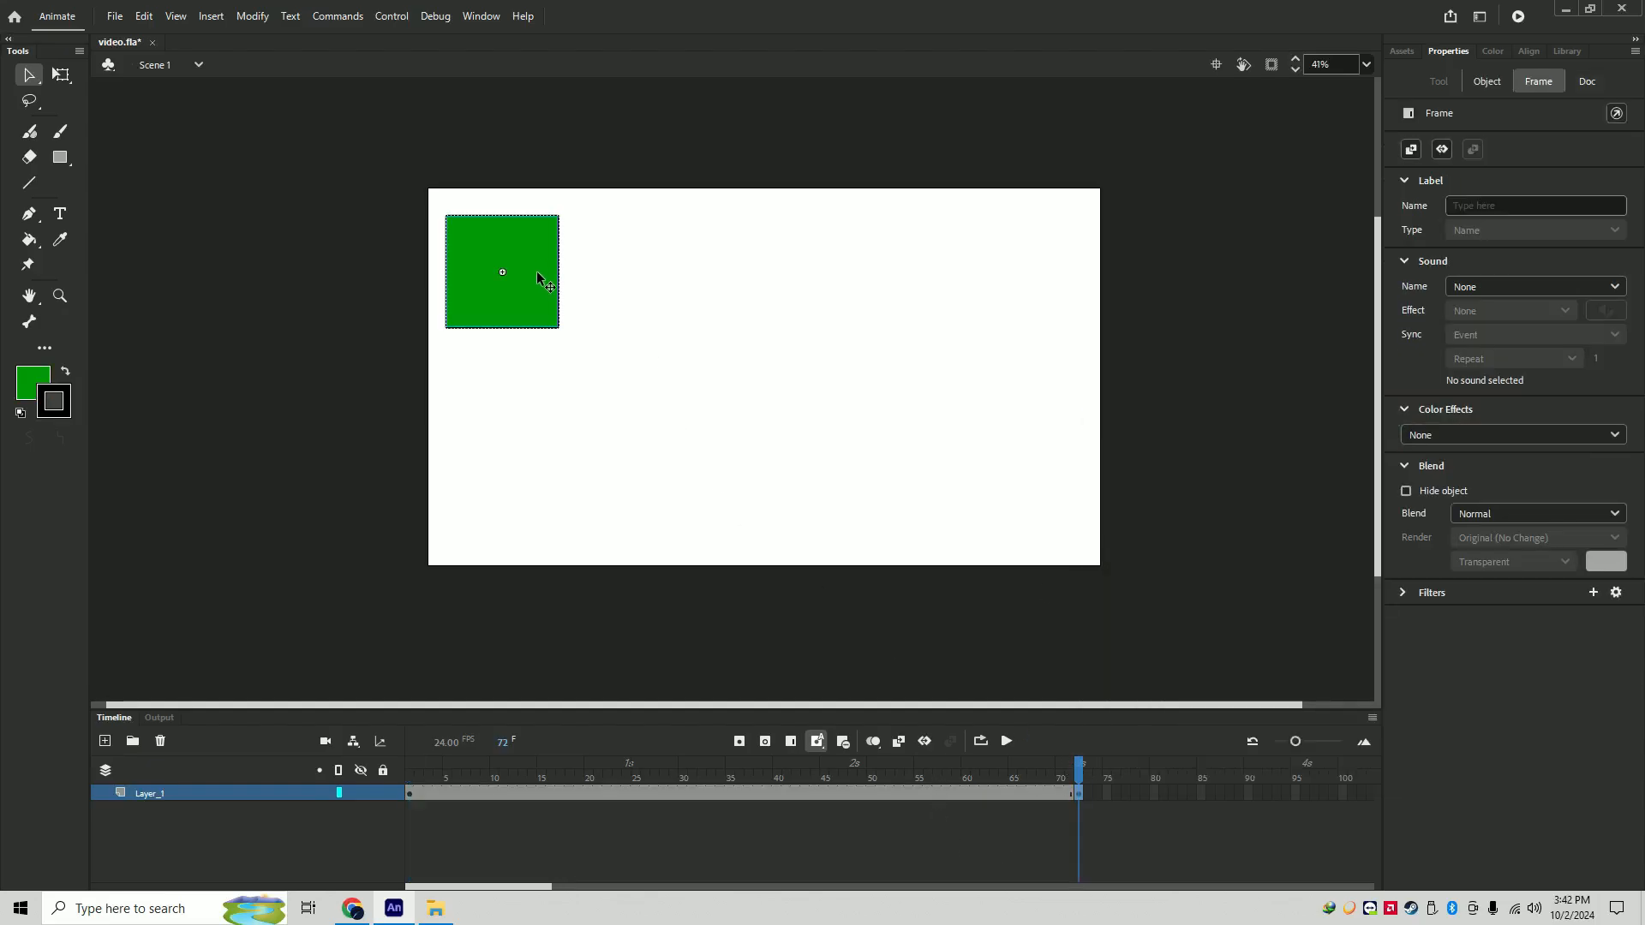
{"action": "right_click", "coordinate": [855, 788]}
{"action": "left_click", "coordinate": [976, 309]}
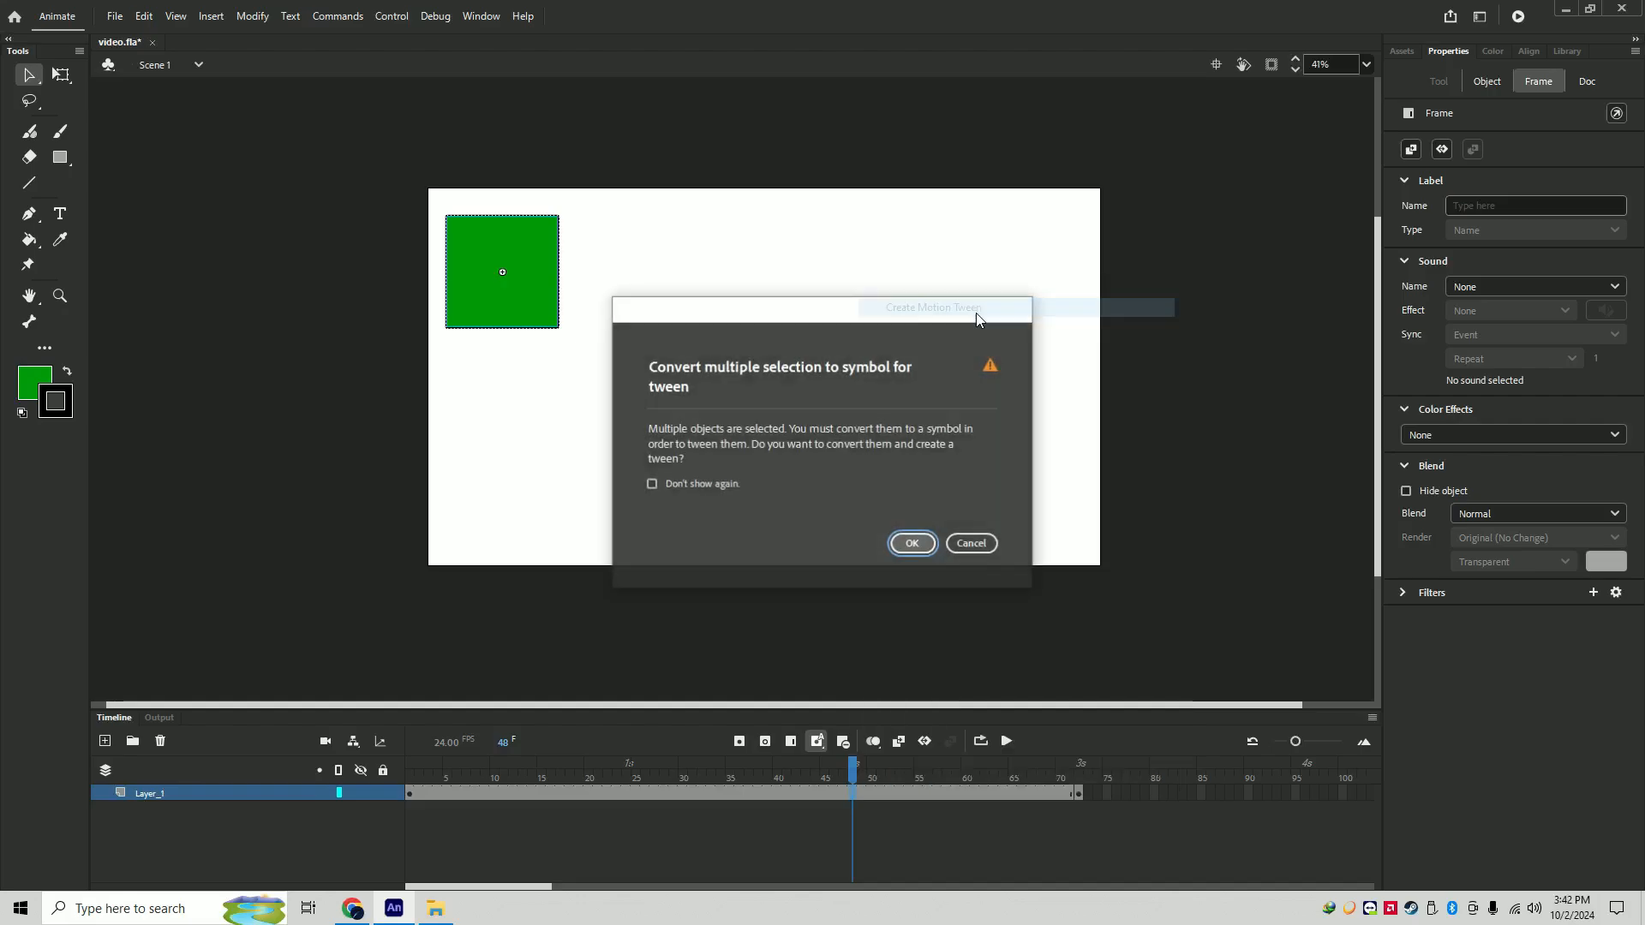
{"action": "left_click", "coordinate": [913, 543]}
- Play the square's motion tween from frame 1 and return the playhead to frame 1
{"action": "left_click_drag", "start_coordinate": [854, 768], "coordinate": [315, 782]}
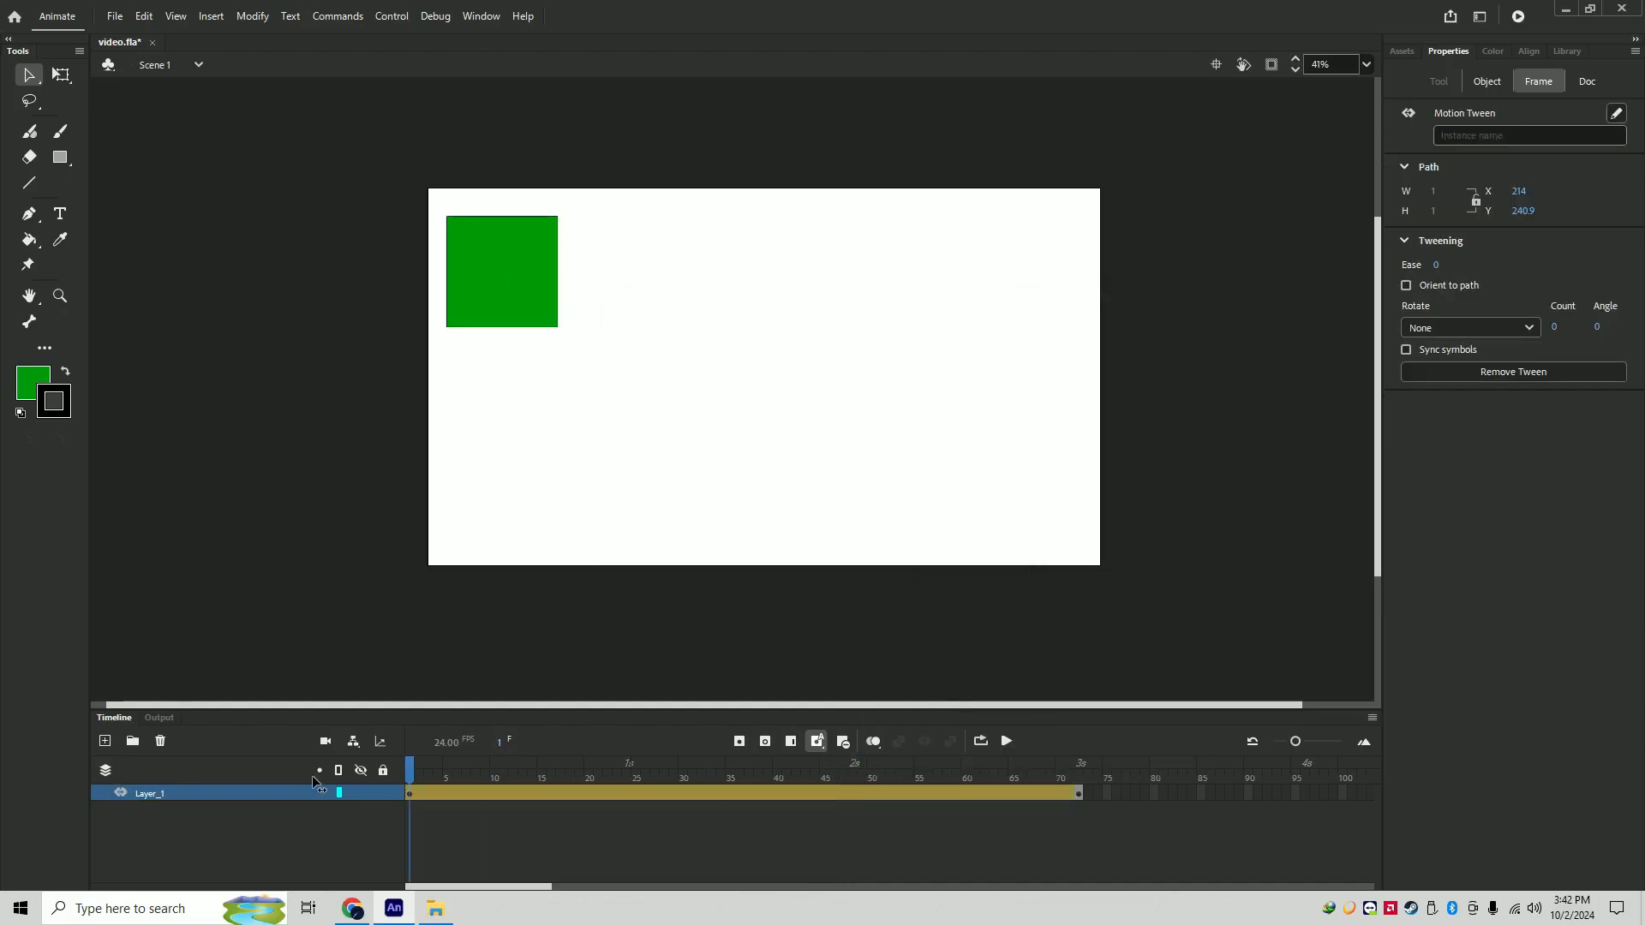
{"action": "left_click", "coordinate": [1008, 743]}
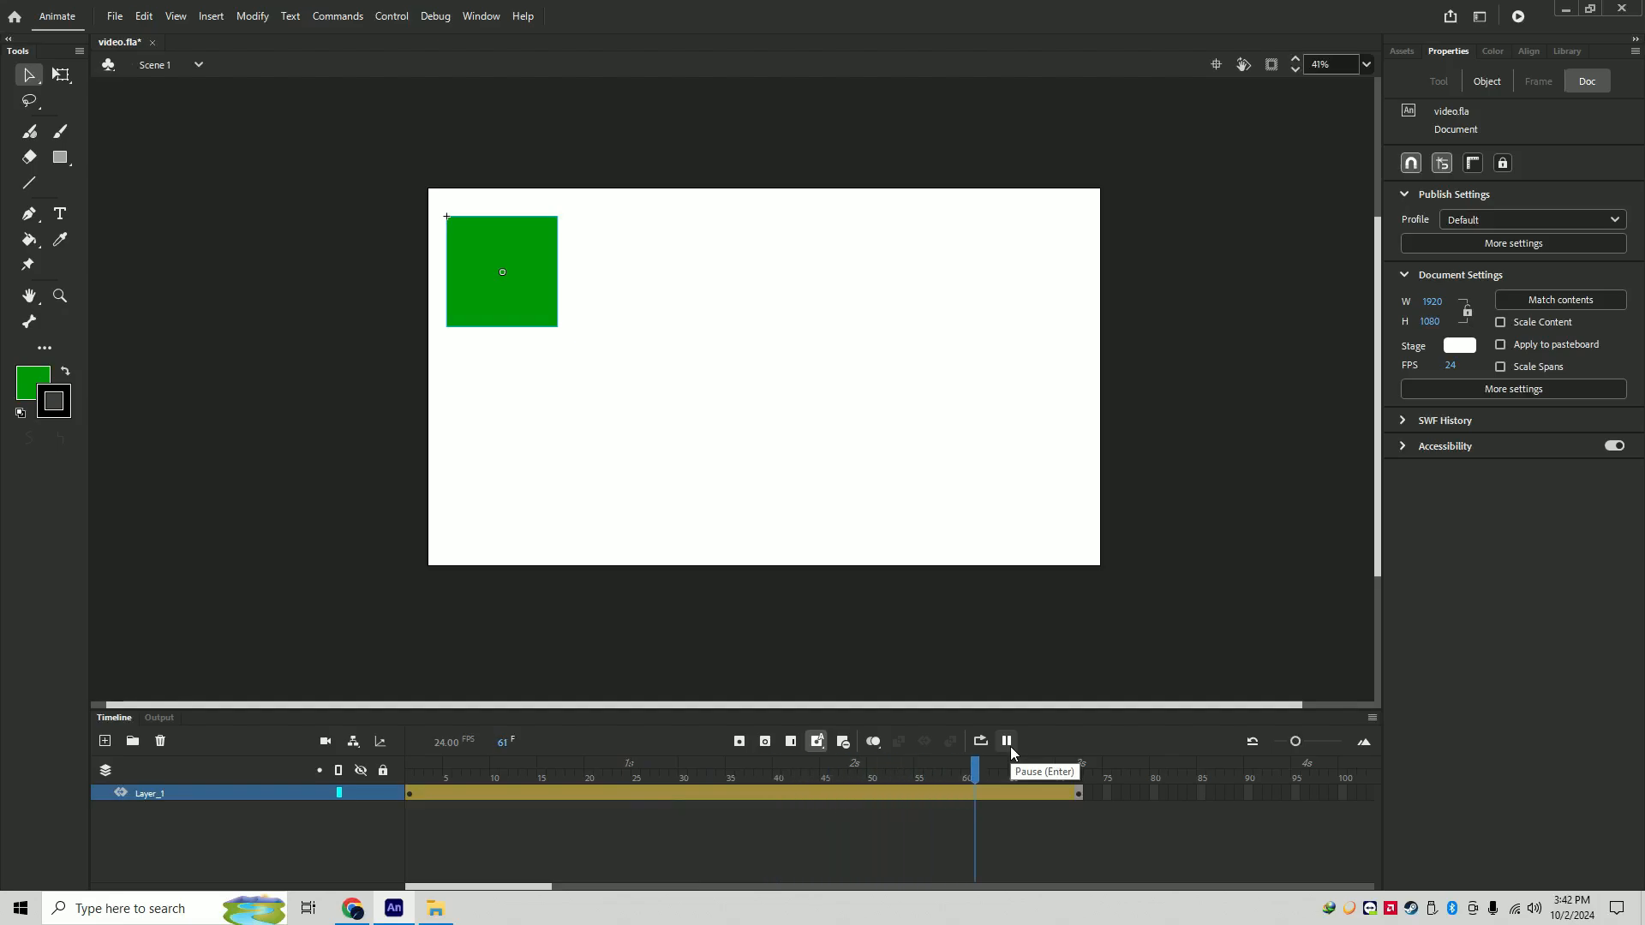
{"action": "left_click_drag", "start_coordinate": [1081, 773], "coordinate": [395, 732]}
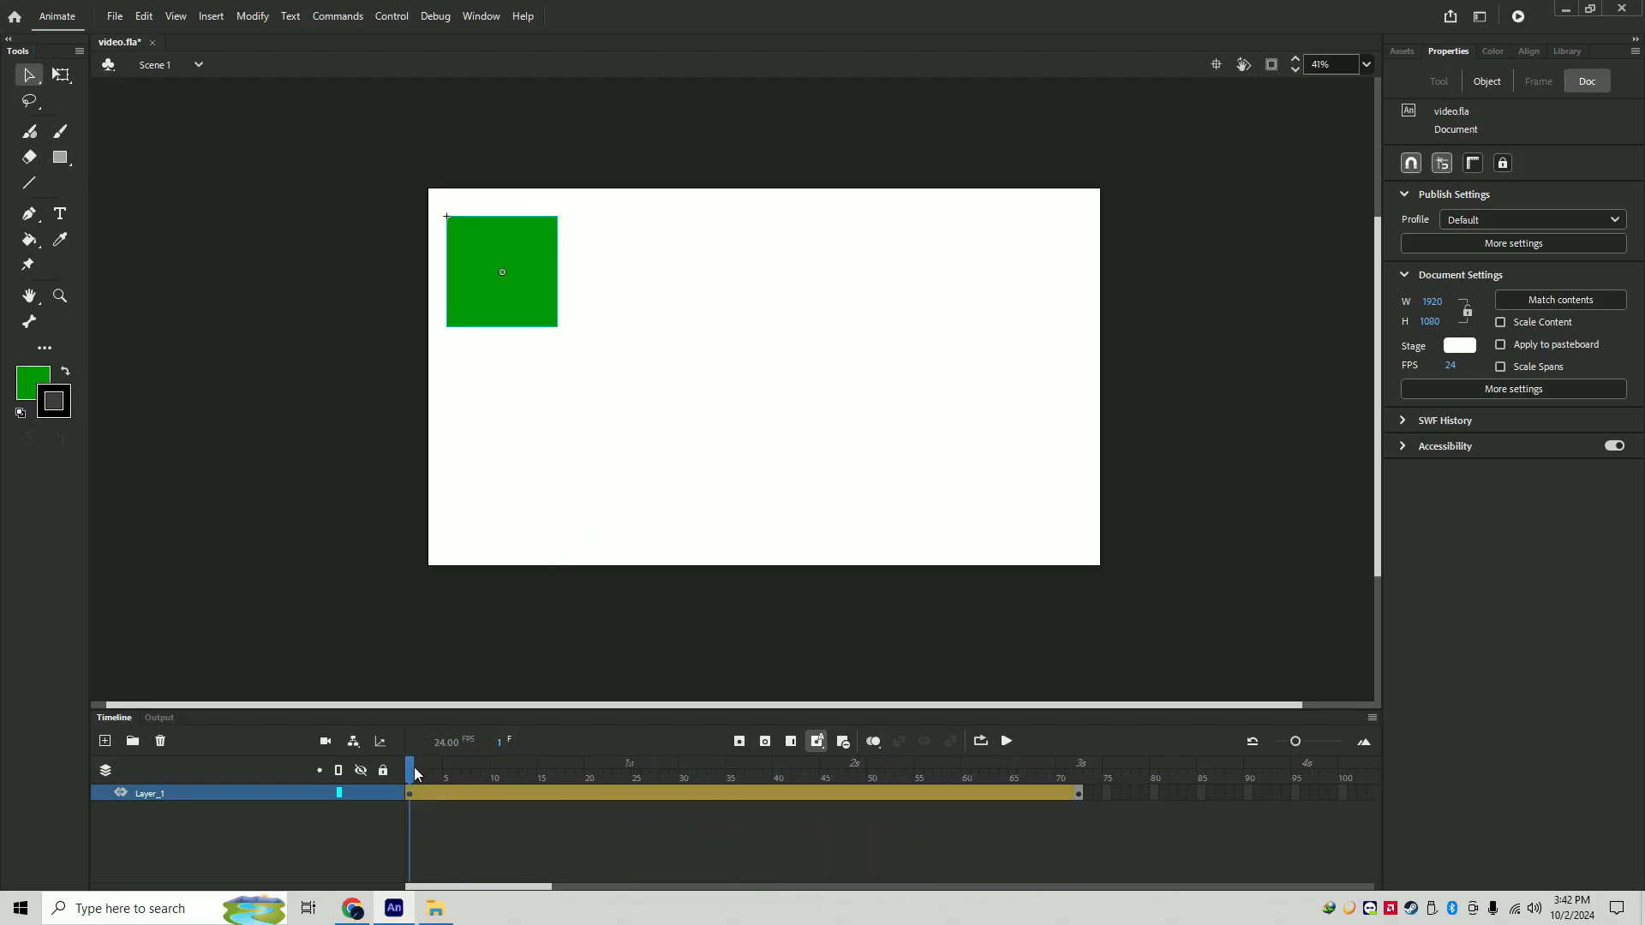
- In the motion tween, move the green square to about X 174, Y 188 at frame 13 and X 264, Y 110 at frame 24
{"action": "left_click_drag", "start_coordinate": [410, 771], "coordinate": [524, 784]}
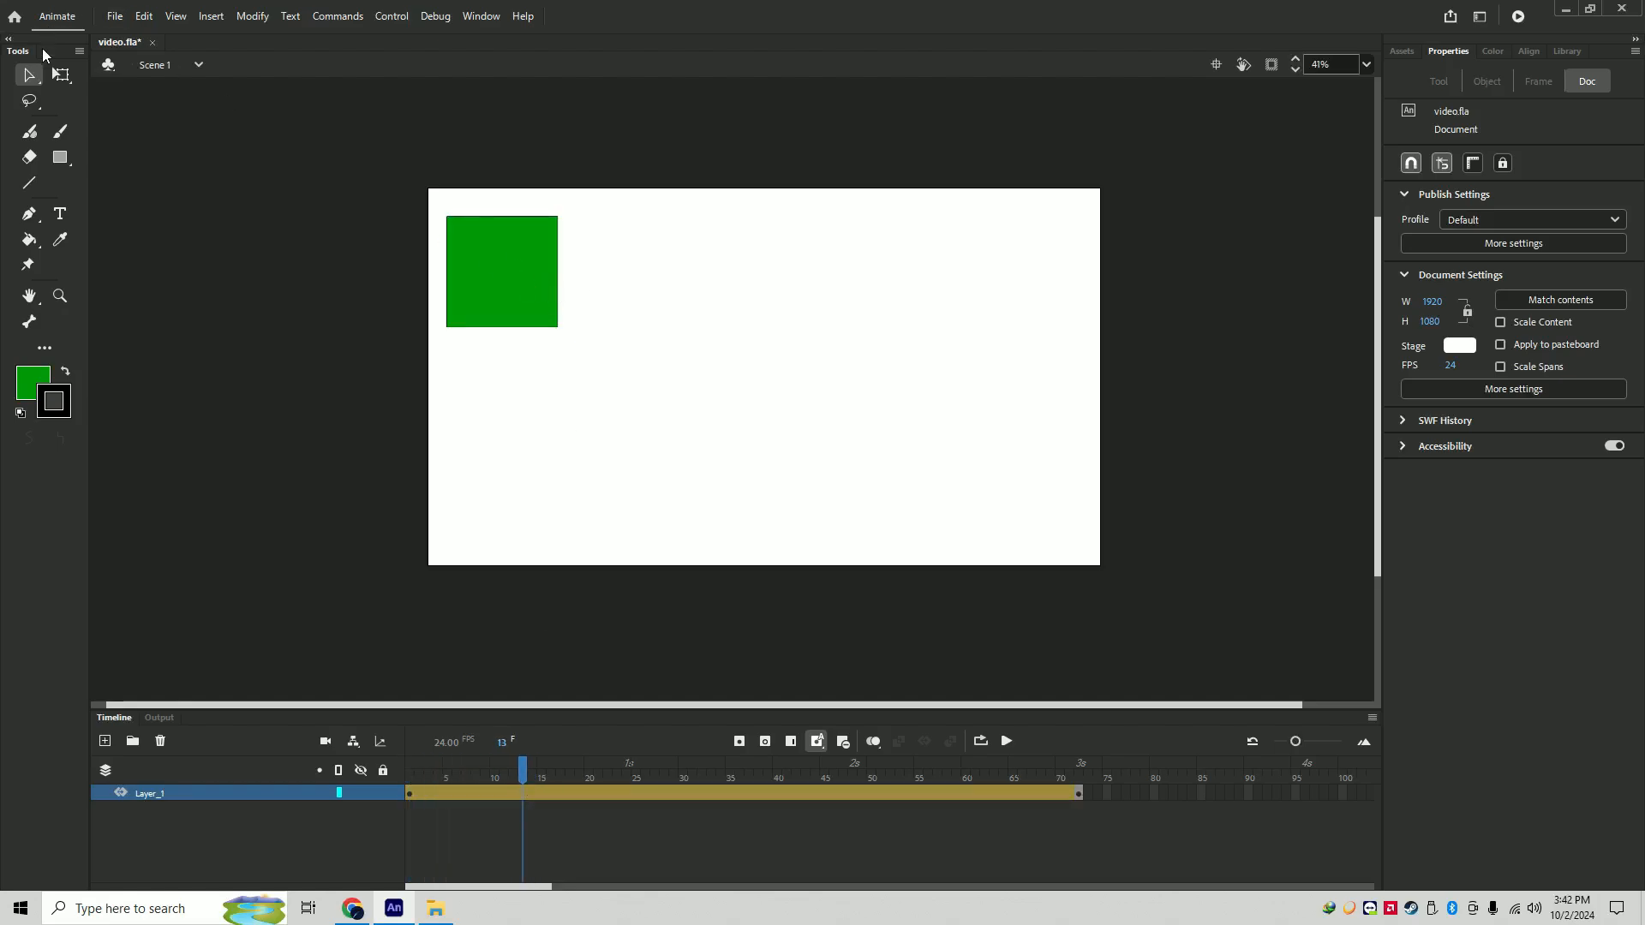
{"action": "left_click_drag", "start_coordinate": [435, 199], "coordinate": [614, 381]}
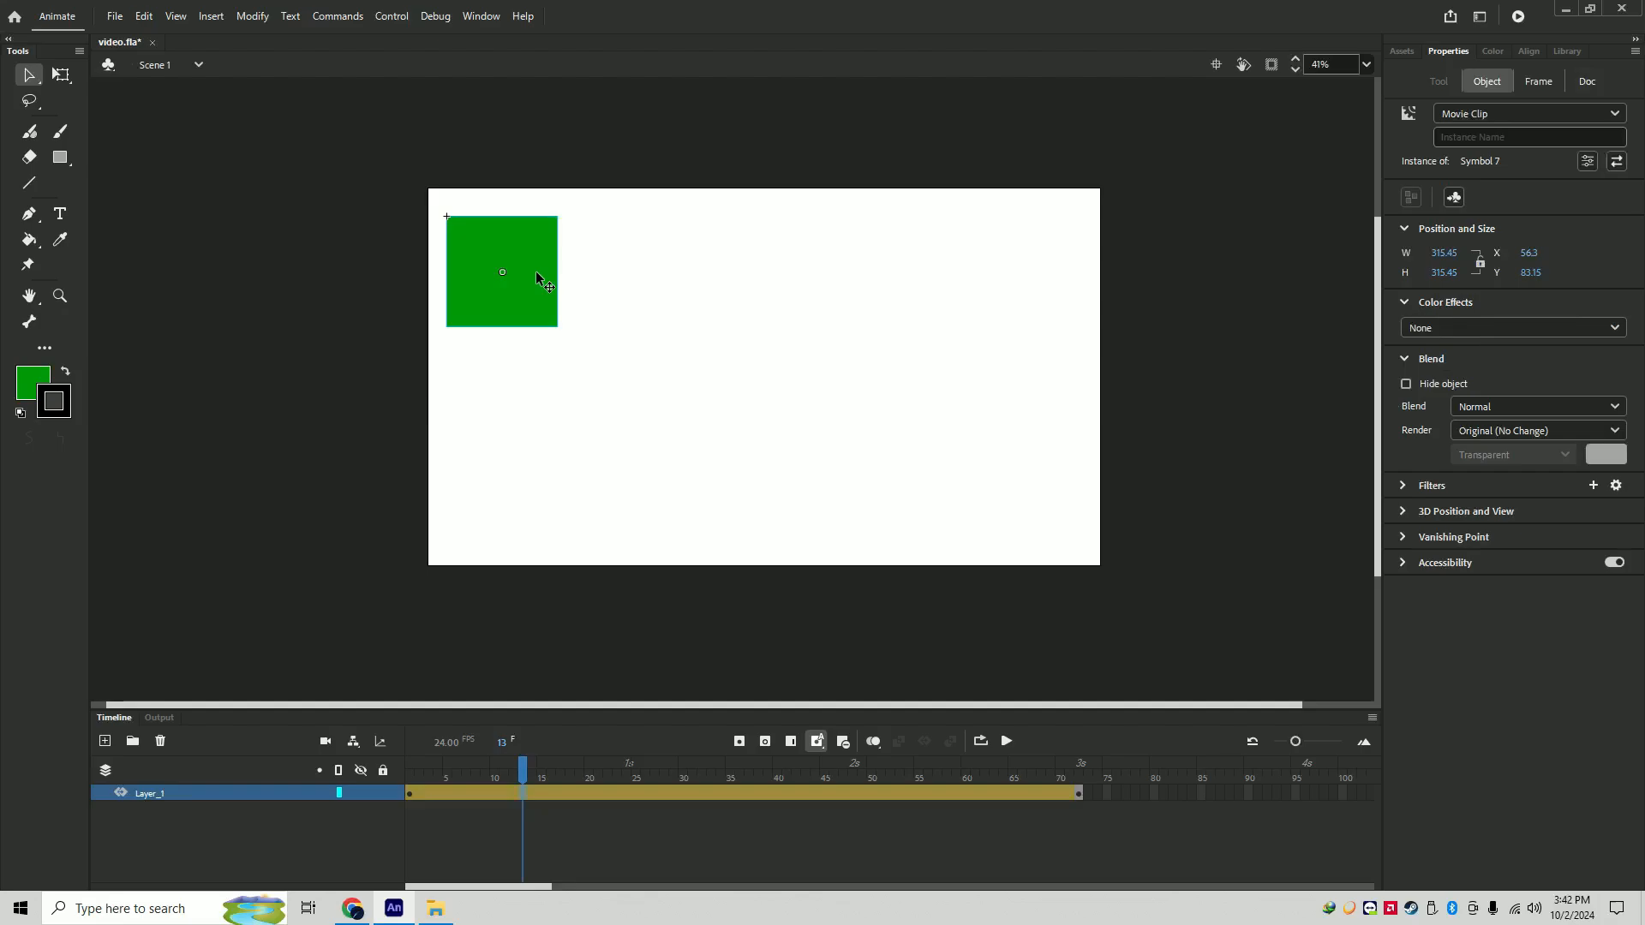
{"action": "left_click_drag", "start_coordinate": [537, 272], "coordinate": [577, 309]}
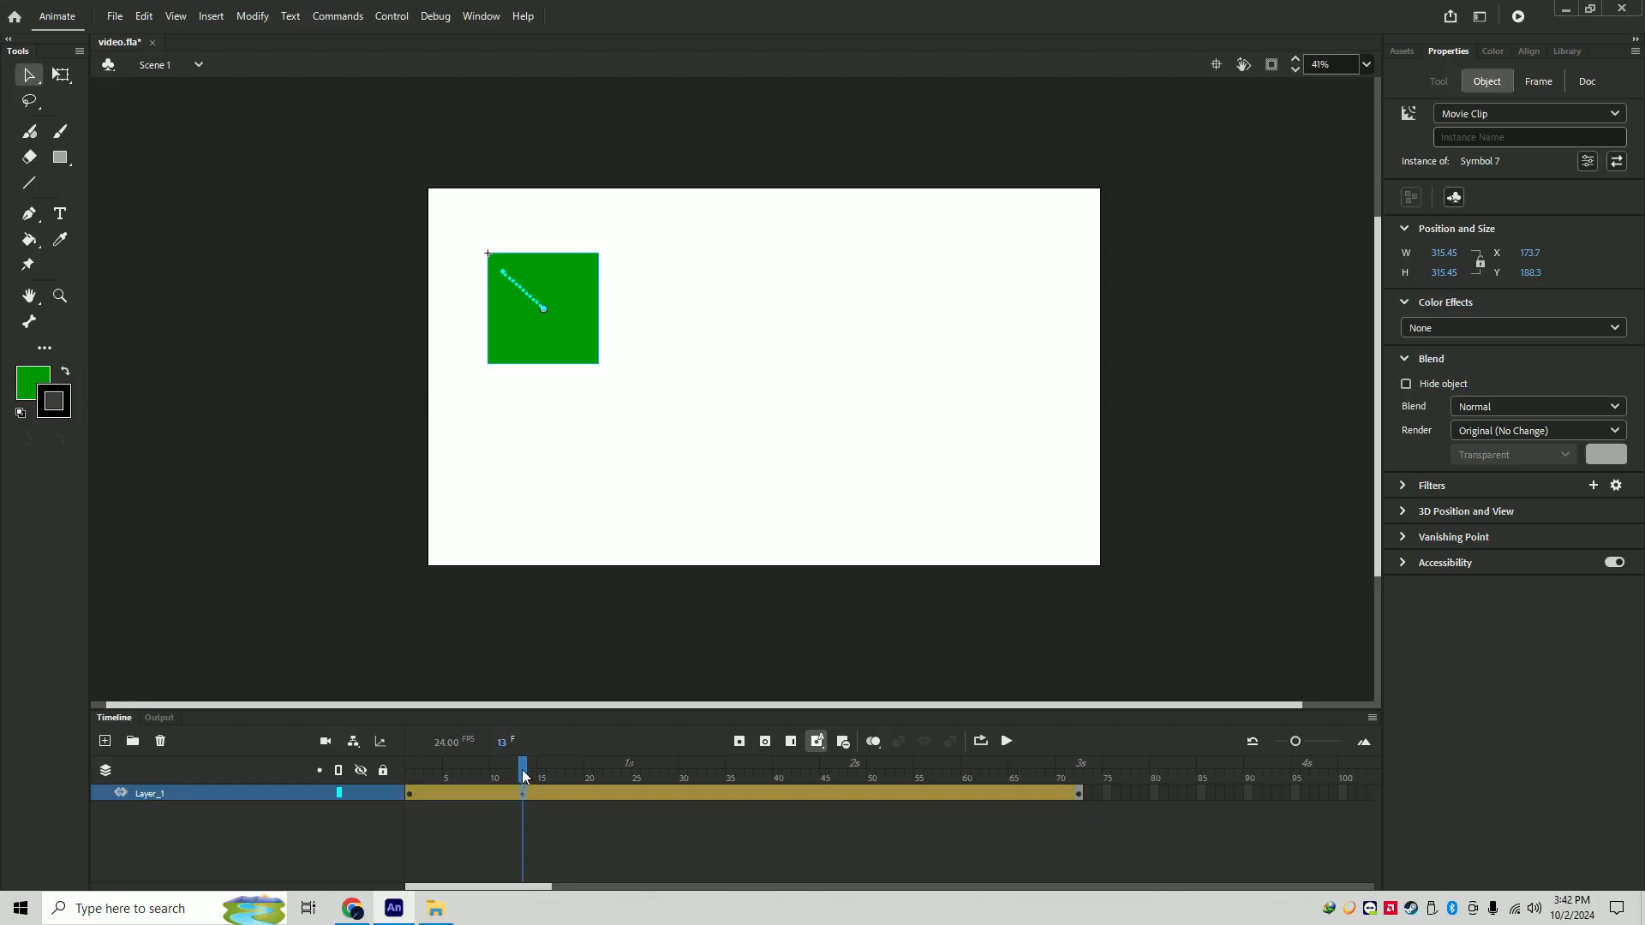
{"action": "left_click_drag", "start_coordinate": [521, 769], "coordinate": [627, 768]}
{"action": "left_click", "coordinate": [579, 305]}
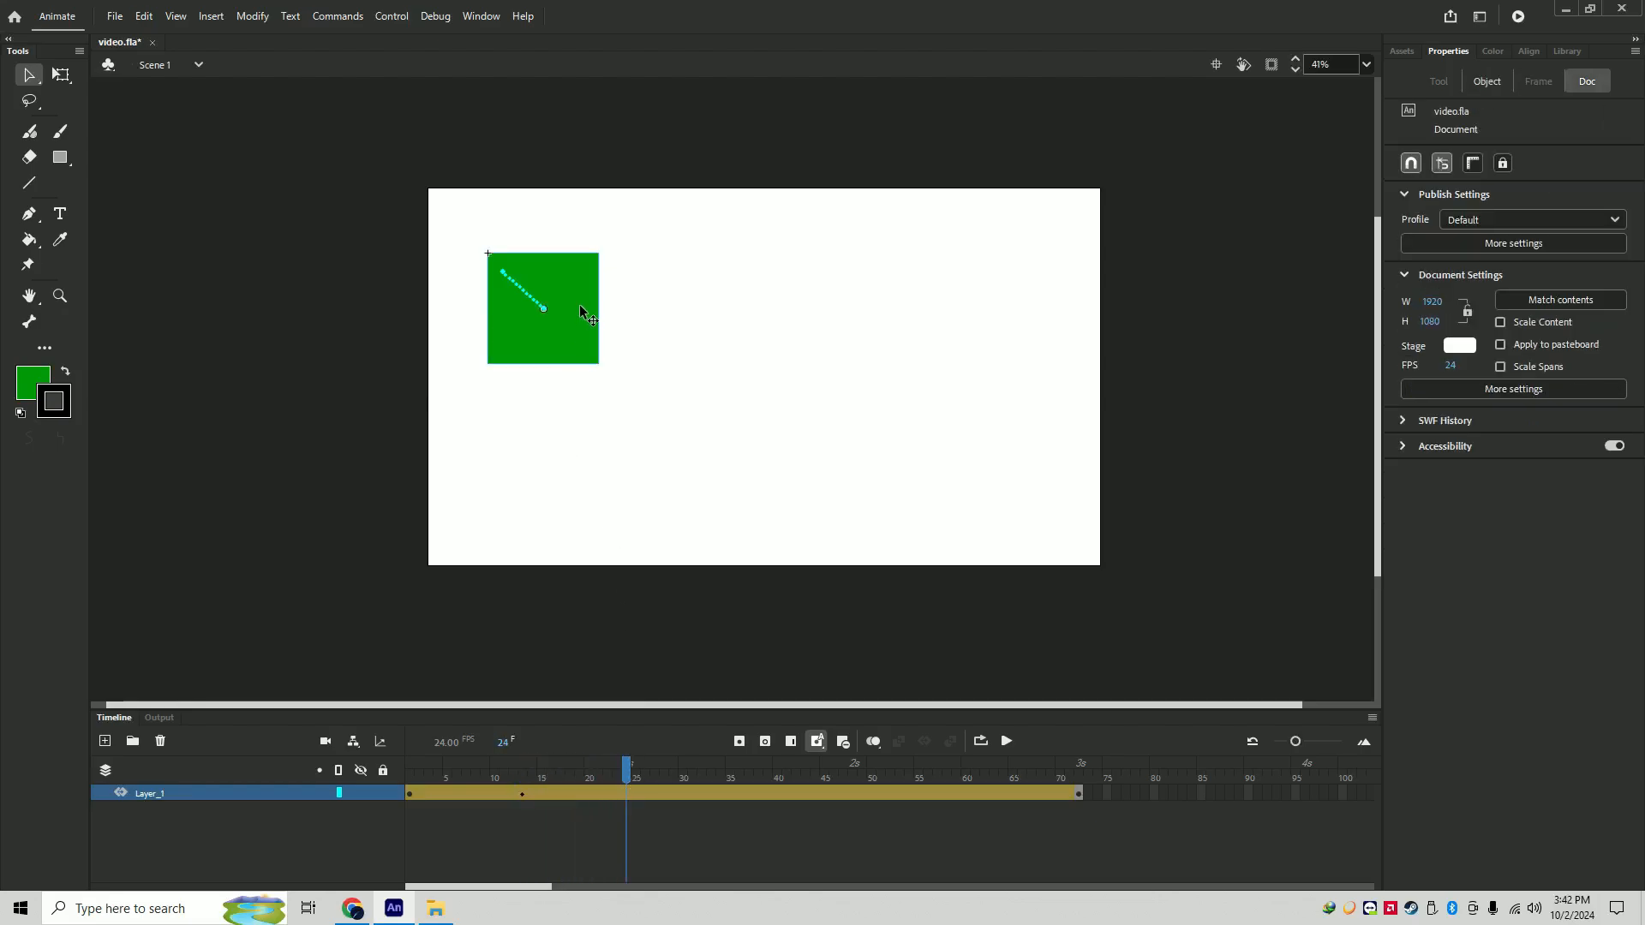
{"action": "left_click_drag", "start_coordinate": [579, 305], "coordinate": [604, 282]}
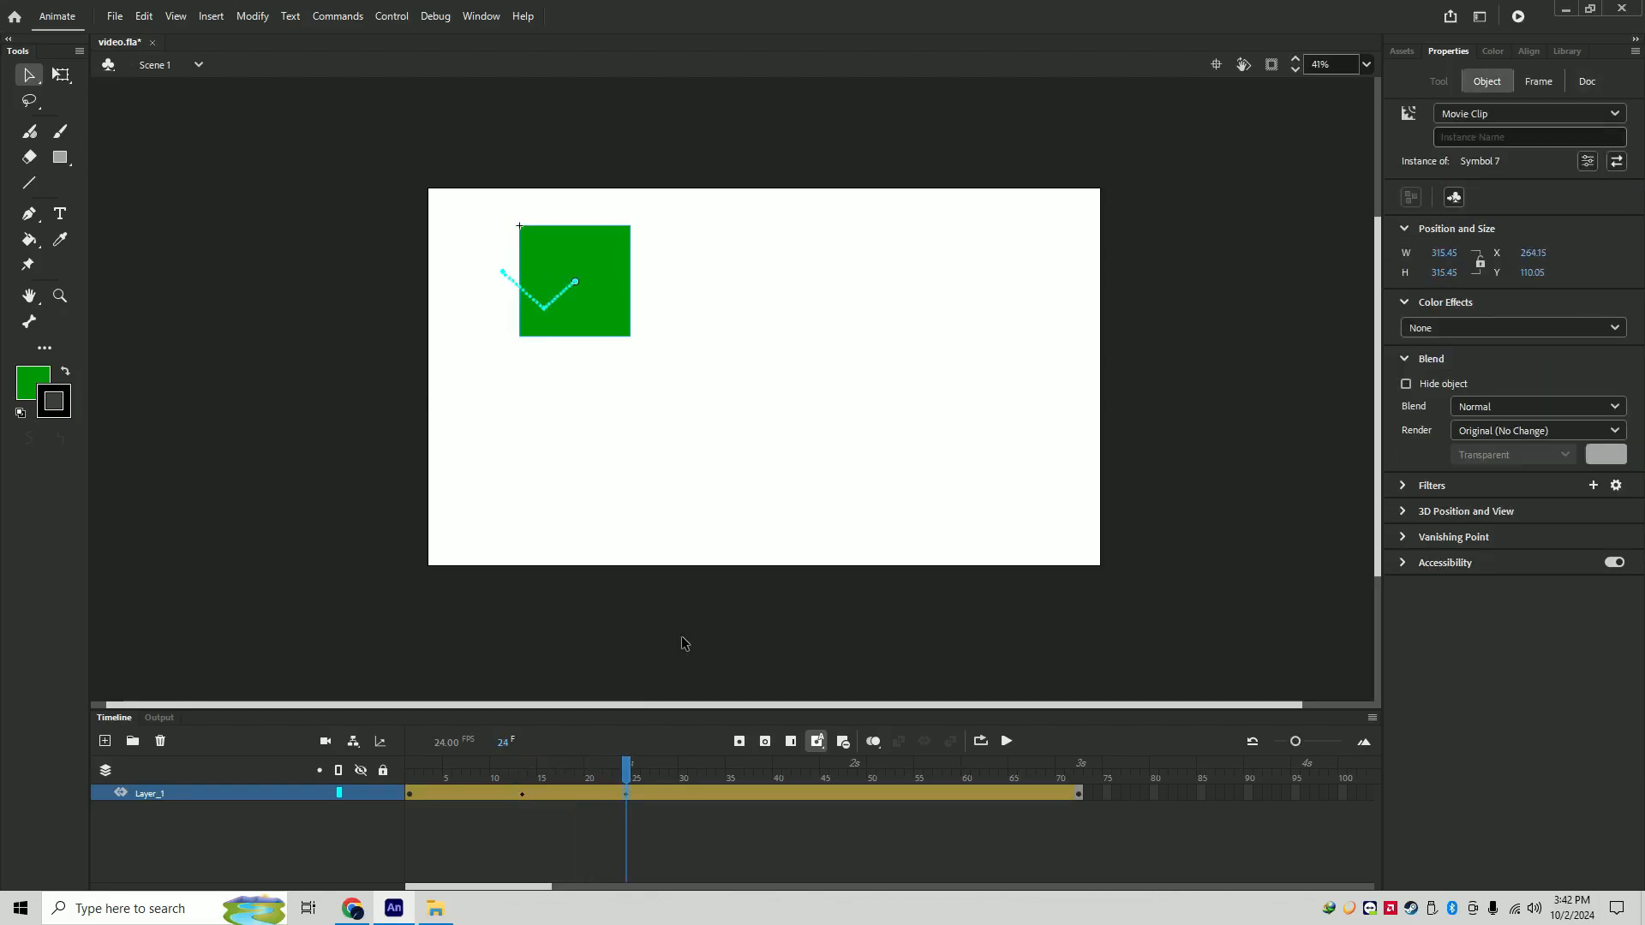
- Move the square diagonally down and right at frame 31, and up to about X 440, Y 88 at frame 39
{"action": "left_click_drag", "start_coordinate": [628, 770], "coordinate": [691, 764]}
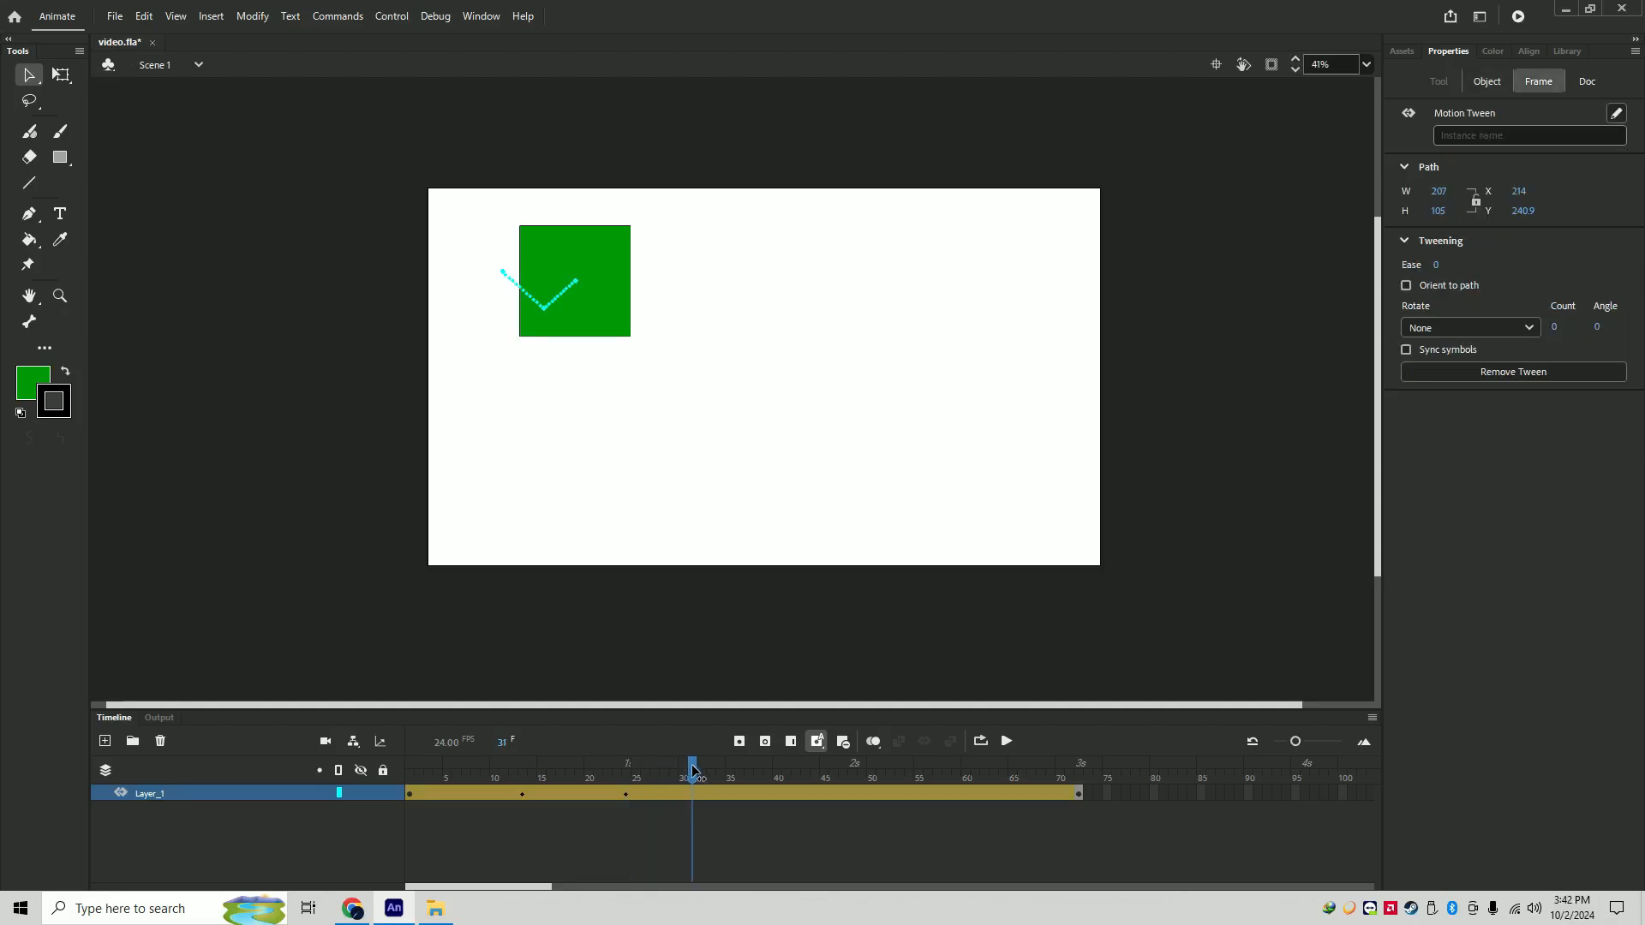
{"action": "left_click_drag", "start_coordinate": [597, 293], "coordinate": [620, 317]}
{"action": "left_click_drag", "start_coordinate": [710, 775], "coordinate": [767, 770]}
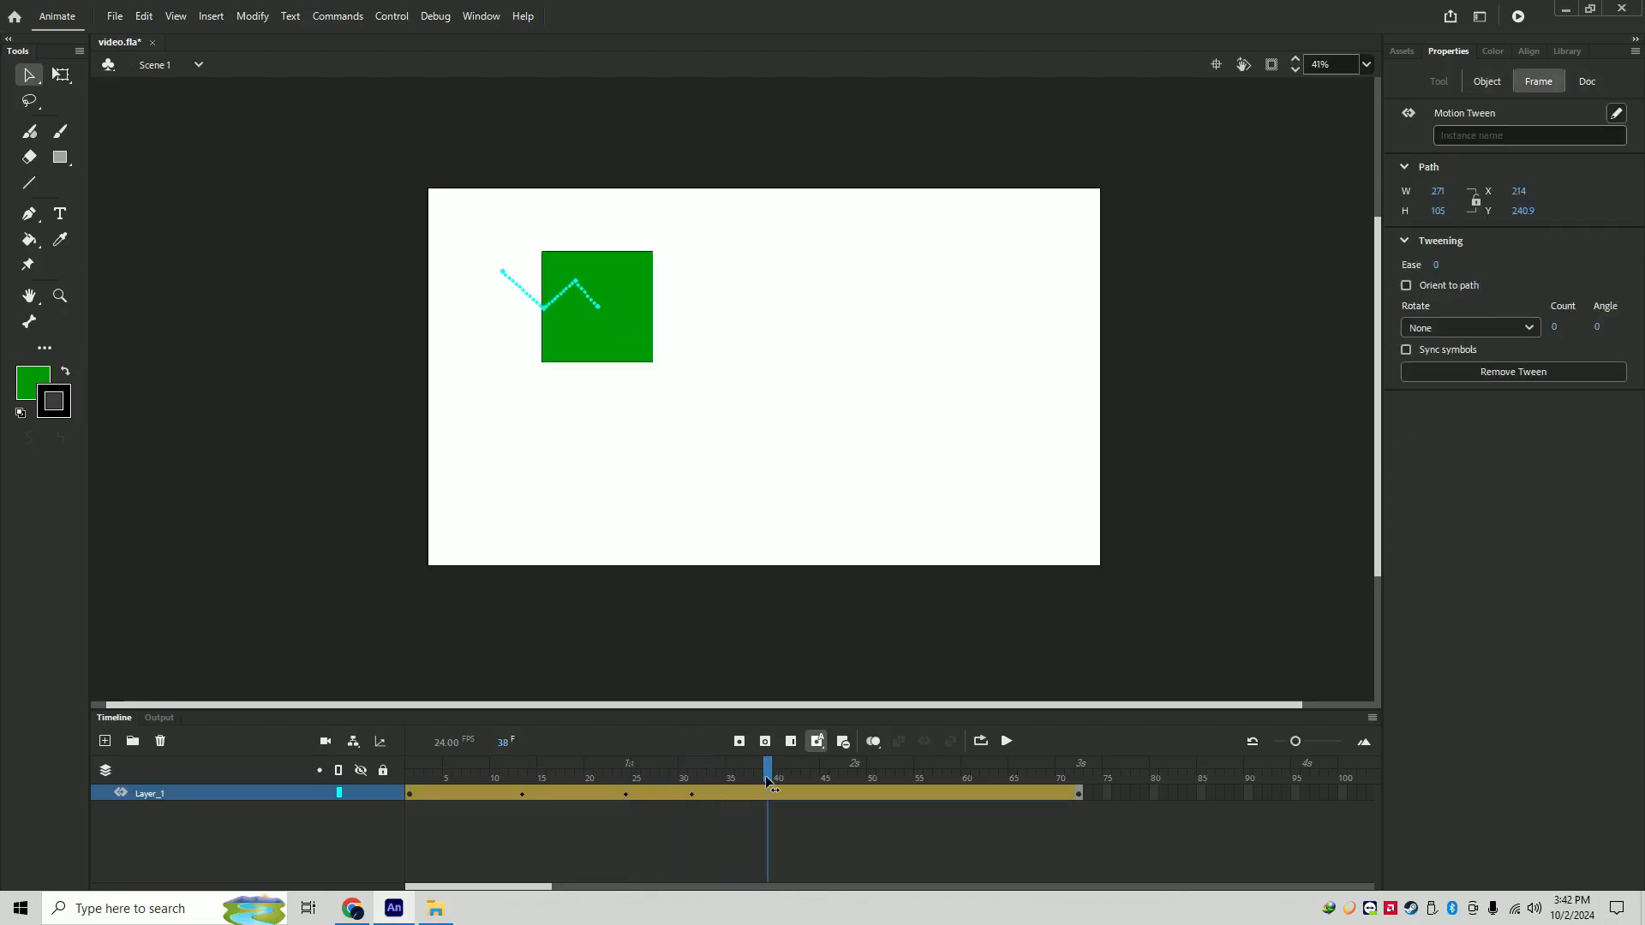
{"action": "left_click_drag", "start_coordinate": [634, 345], "coordinate": [674, 295]}
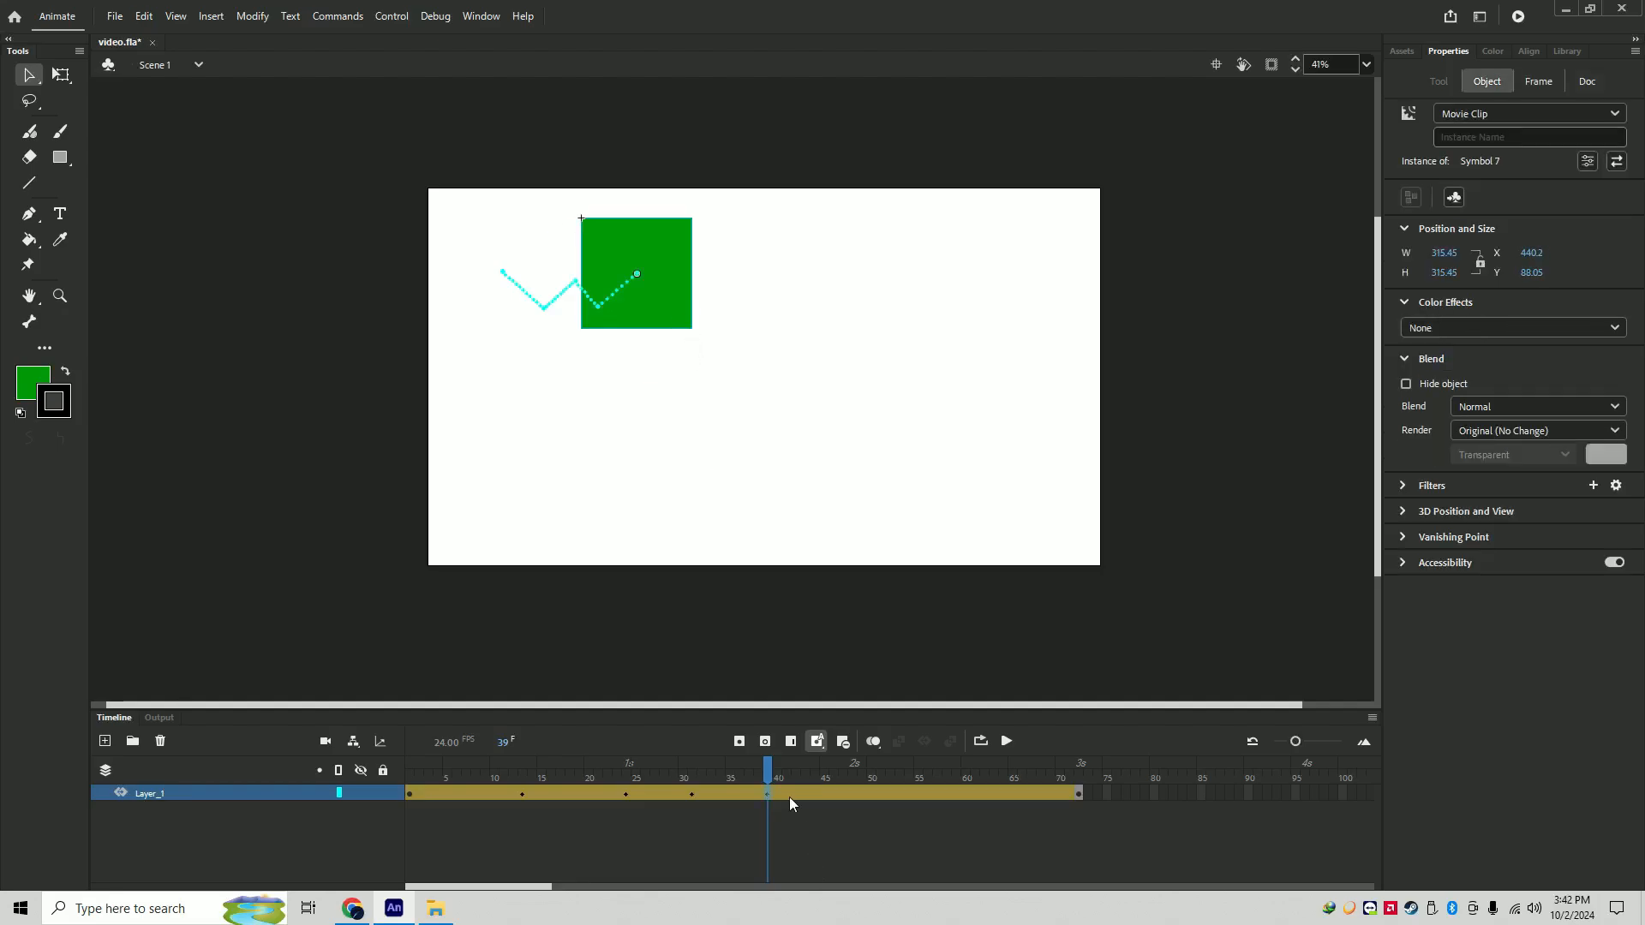
- Move the square down toward the stage center at frame 44, and up to about X 890, Y 220 at frame 51
{"action": "left_click_drag", "start_coordinate": [771, 768], "coordinate": [814, 768]}
{"action": "left_click_drag", "start_coordinate": [668, 296], "coordinate": [778, 428]}
{"action": "left_click", "coordinate": [814, 790]}
{"action": "left_click_drag", "start_coordinate": [814, 788], "coordinate": [883, 784]}
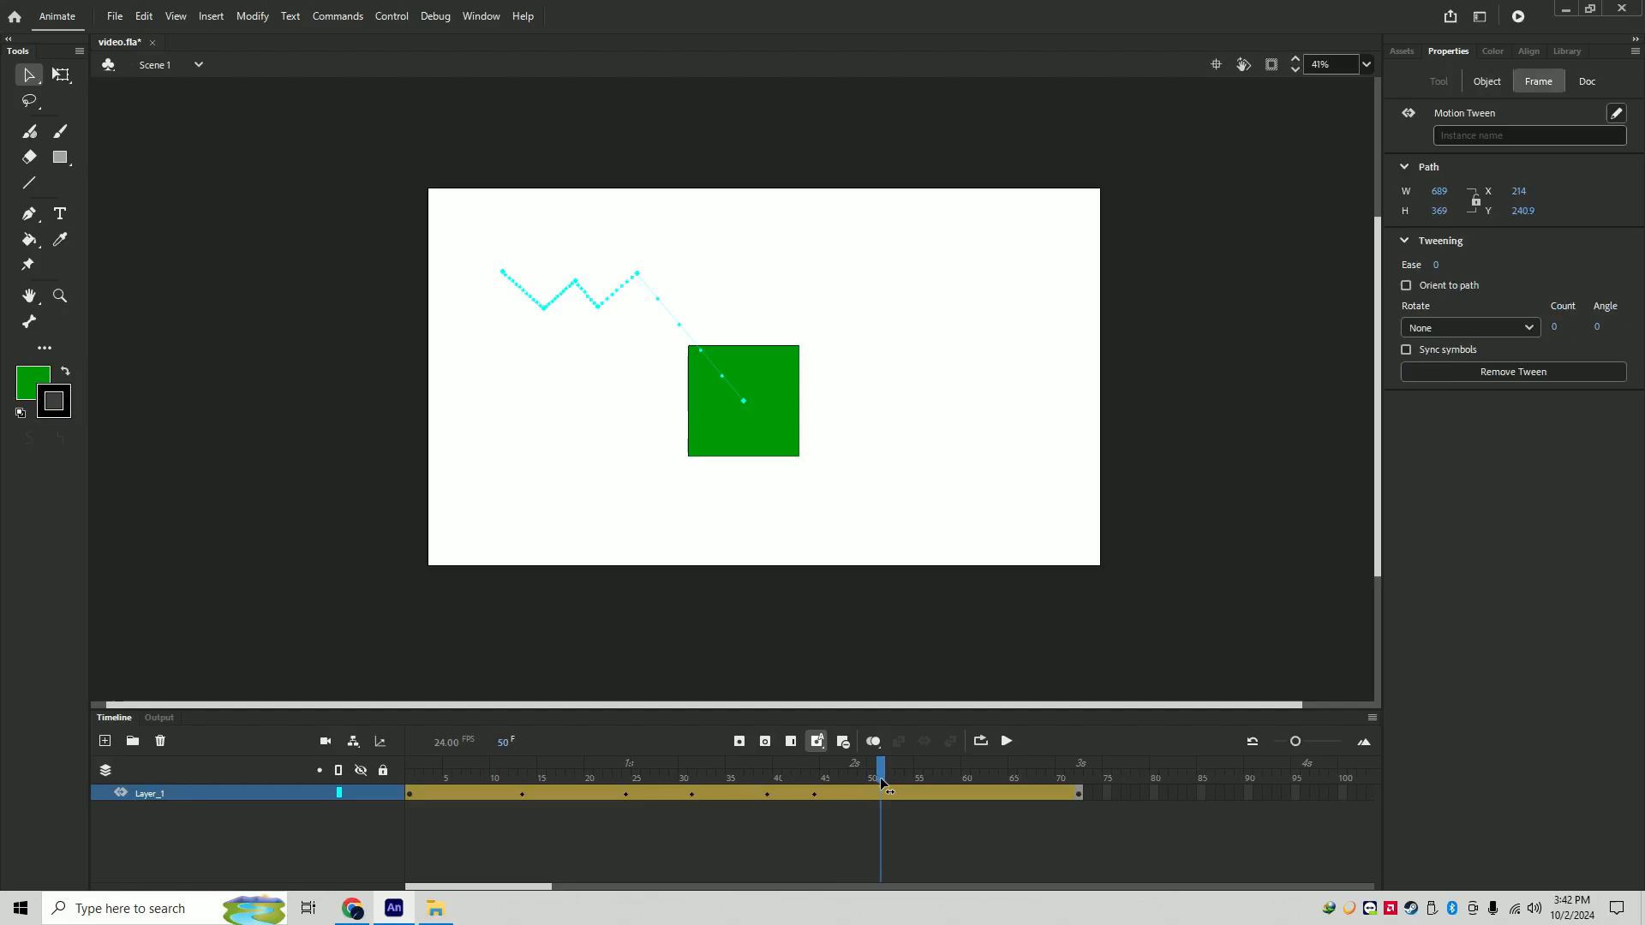
{"action": "left_click_drag", "start_coordinate": [770, 433], "coordinate": [821, 357]}
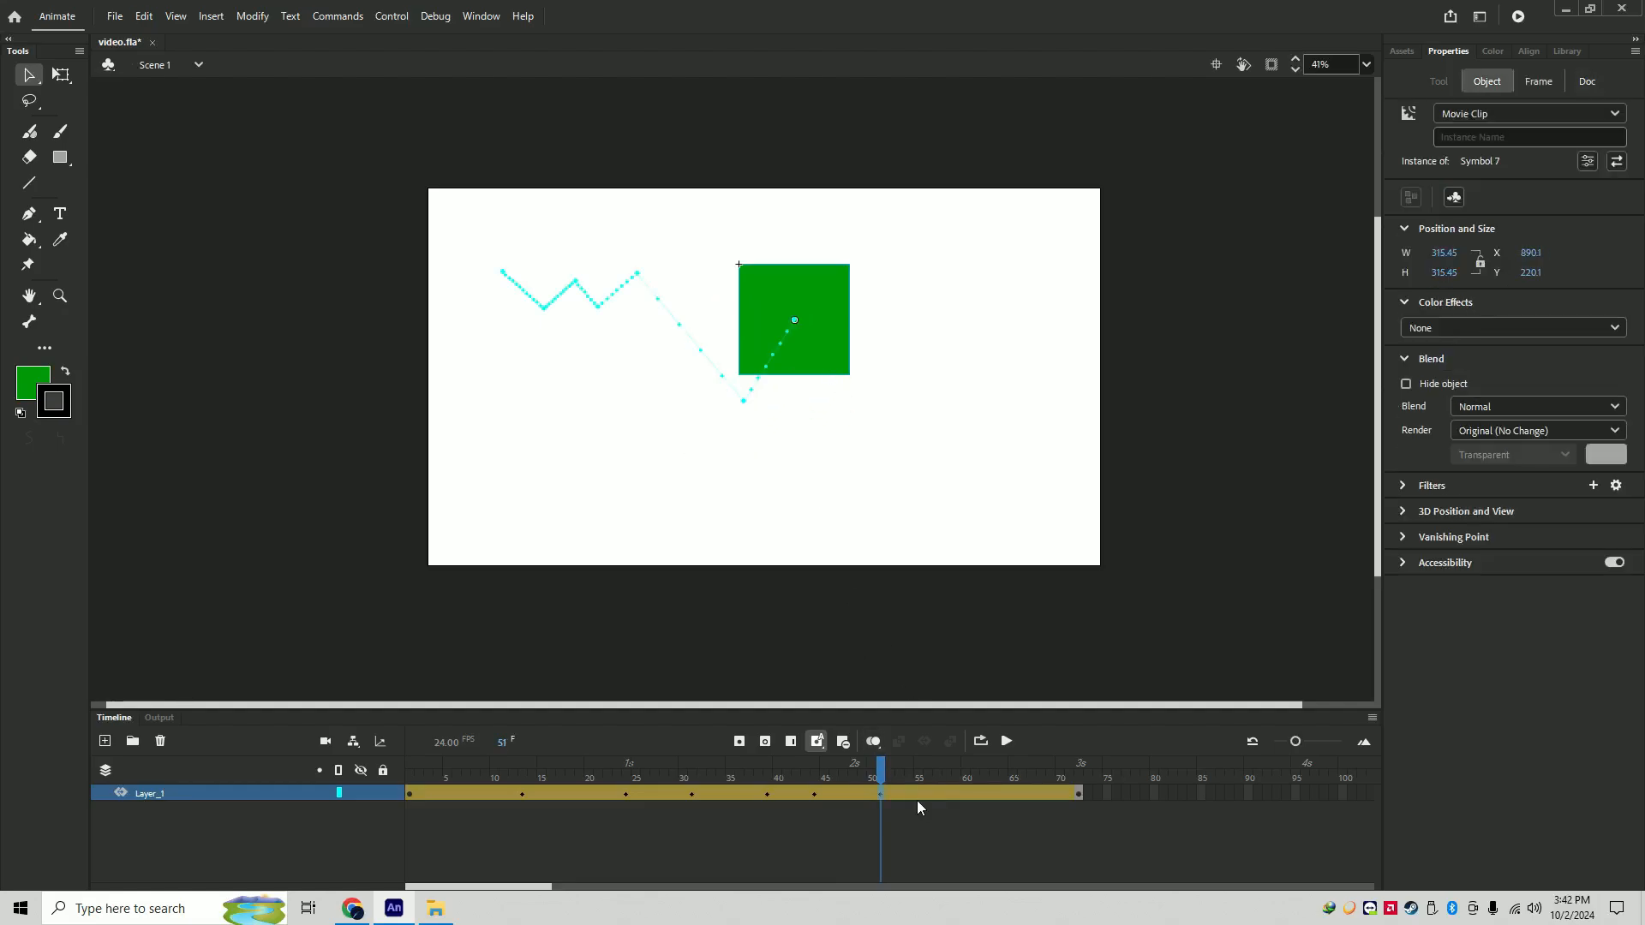
- Move the square down and right at frame 56 and to about X 1670, Y -95 at frame 66, and play the tween
{"action": "left_click_drag", "start_coordinate": [883, 774], "coordinate": [927, 775]}
{"action": "left_click_drag", "start_coordinate": [835, 365], "coordinate": [874, 460]}
{"action": "left_click_drag", "start_coordinate": [928, 770], "coordinate": [1022, 769]}
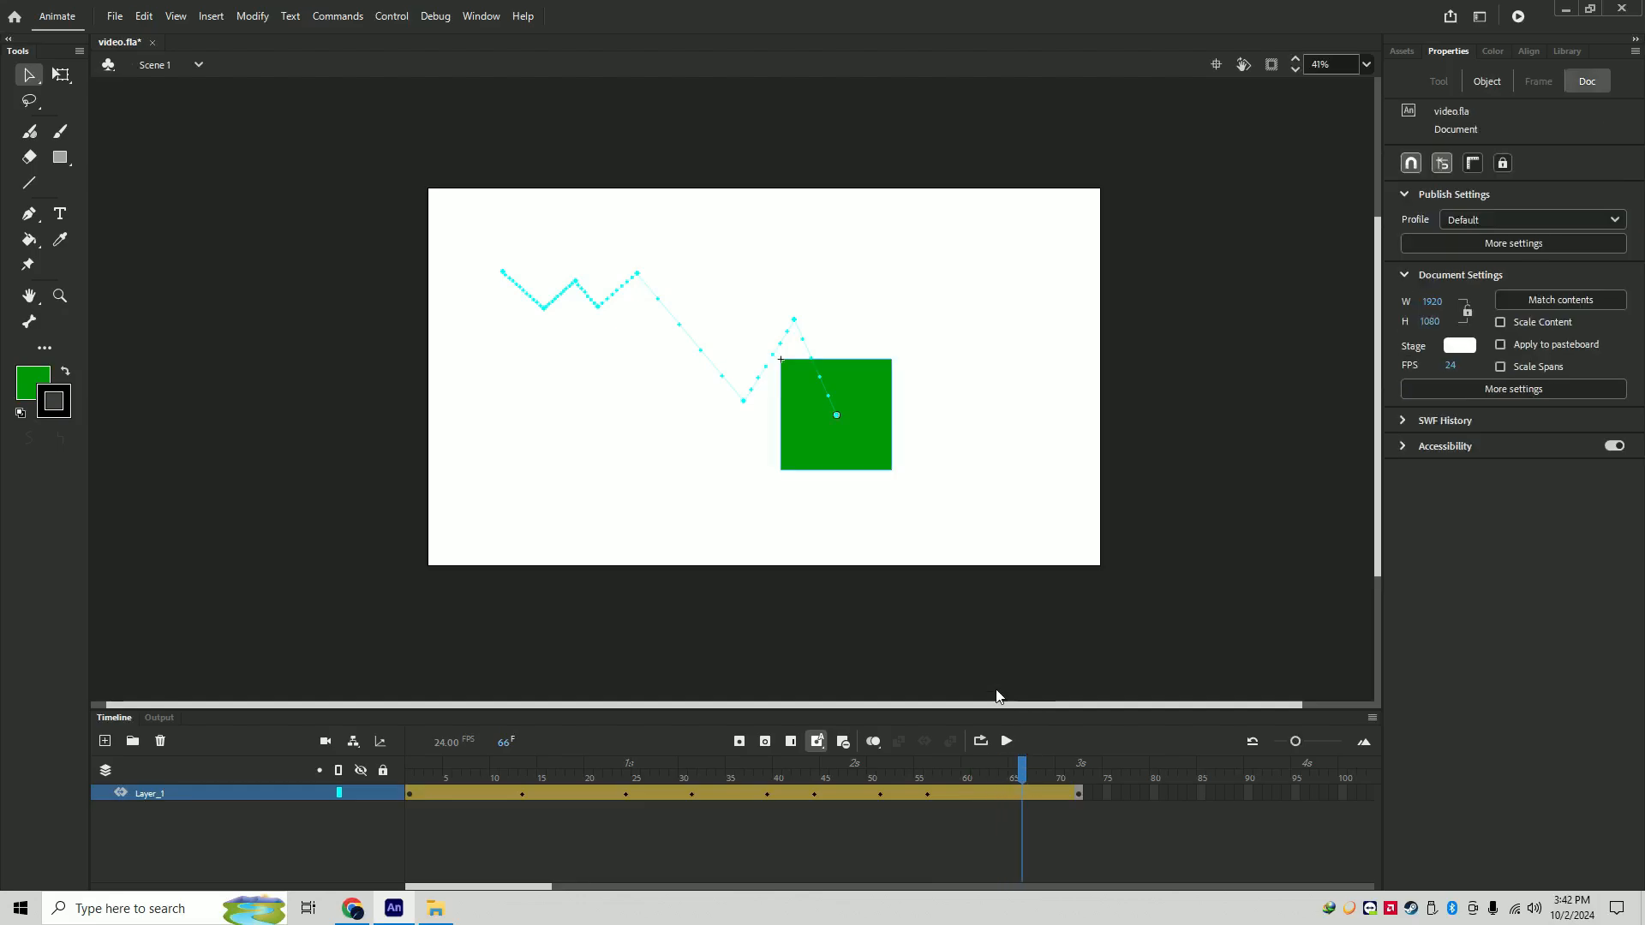
{"action": "left_click_drag", "start_coordinate": [883, 456], "coordinate": [1113, 250]}
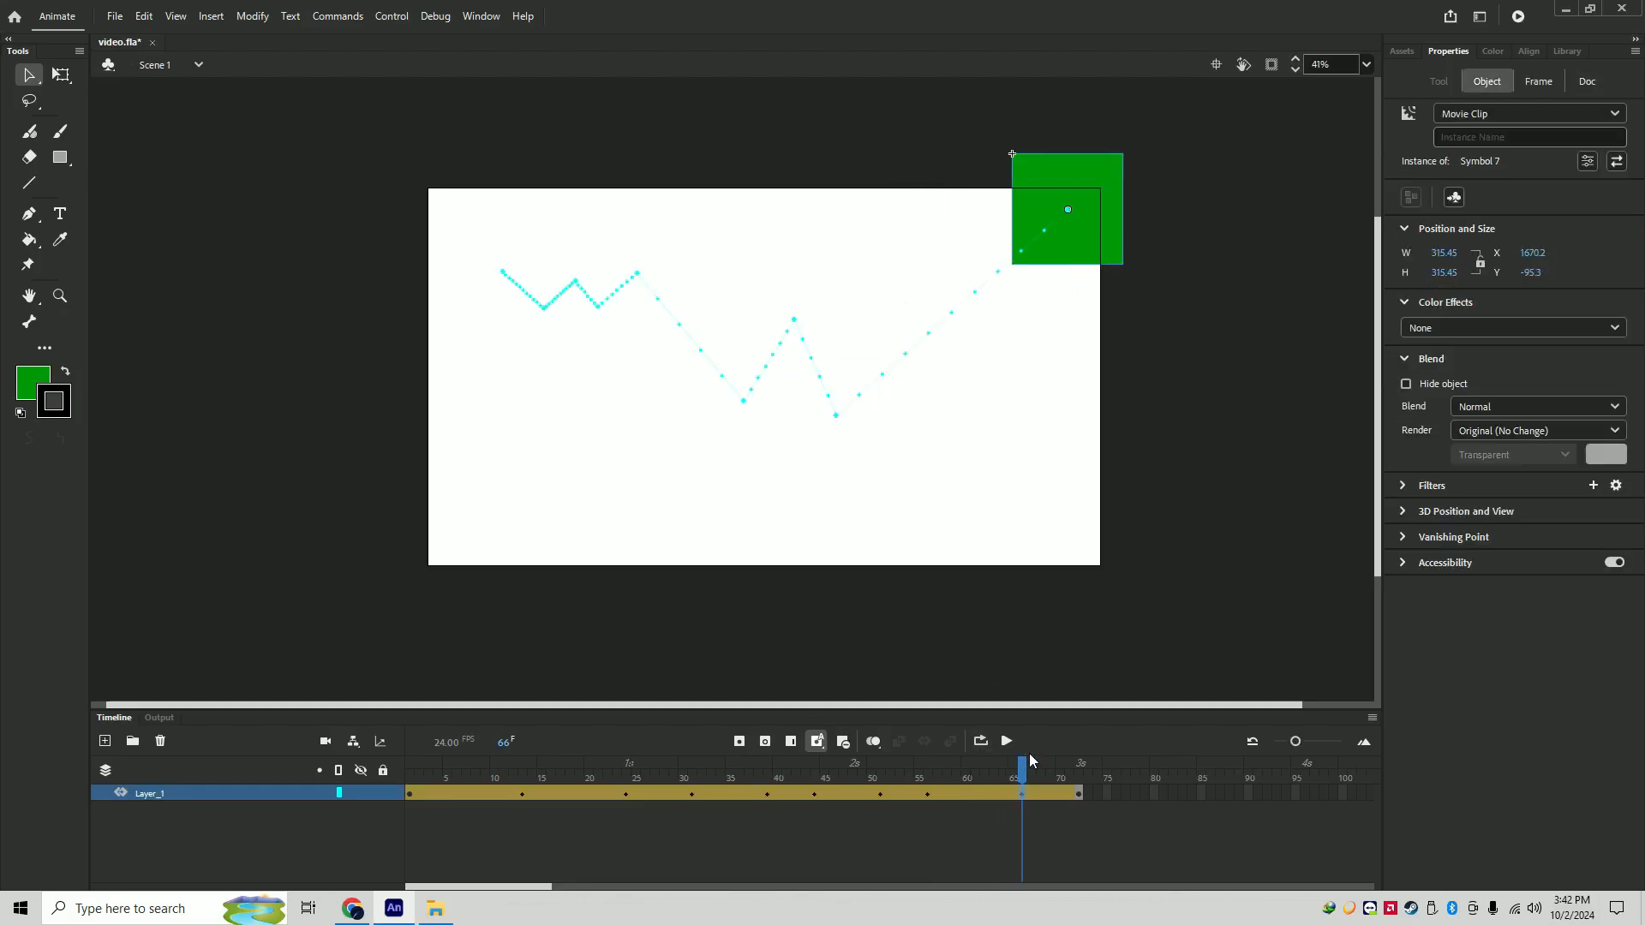
{"action": "left_click", "coordinate": [1008, 742]}
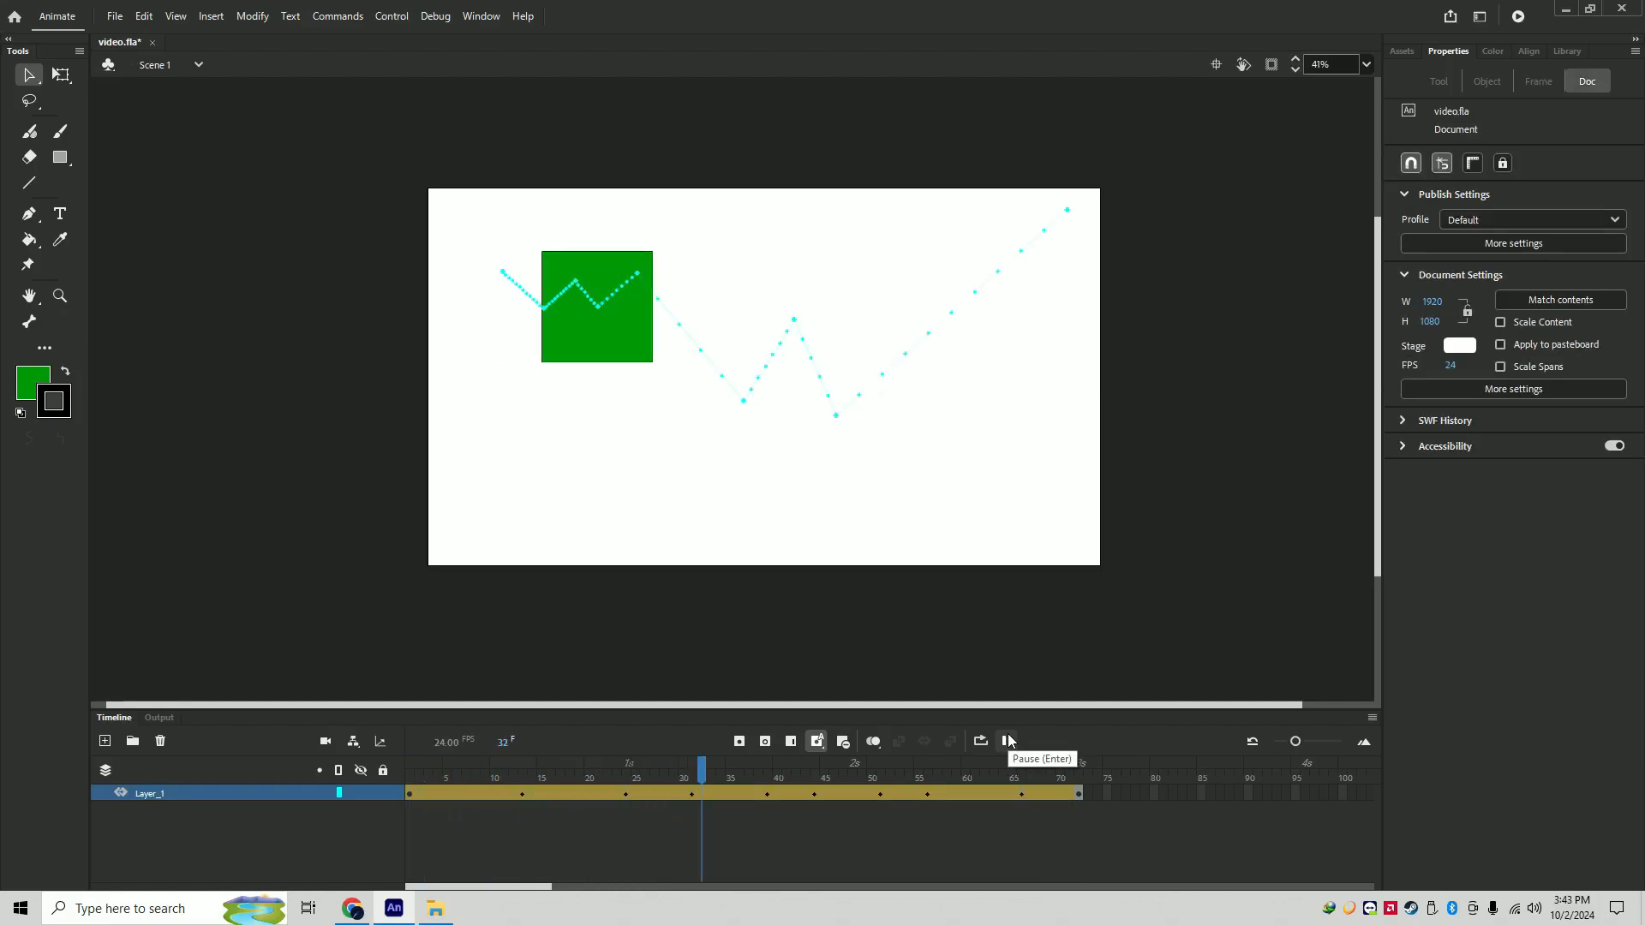
{"action": "left_click", "coordinate": [1009, 741]}
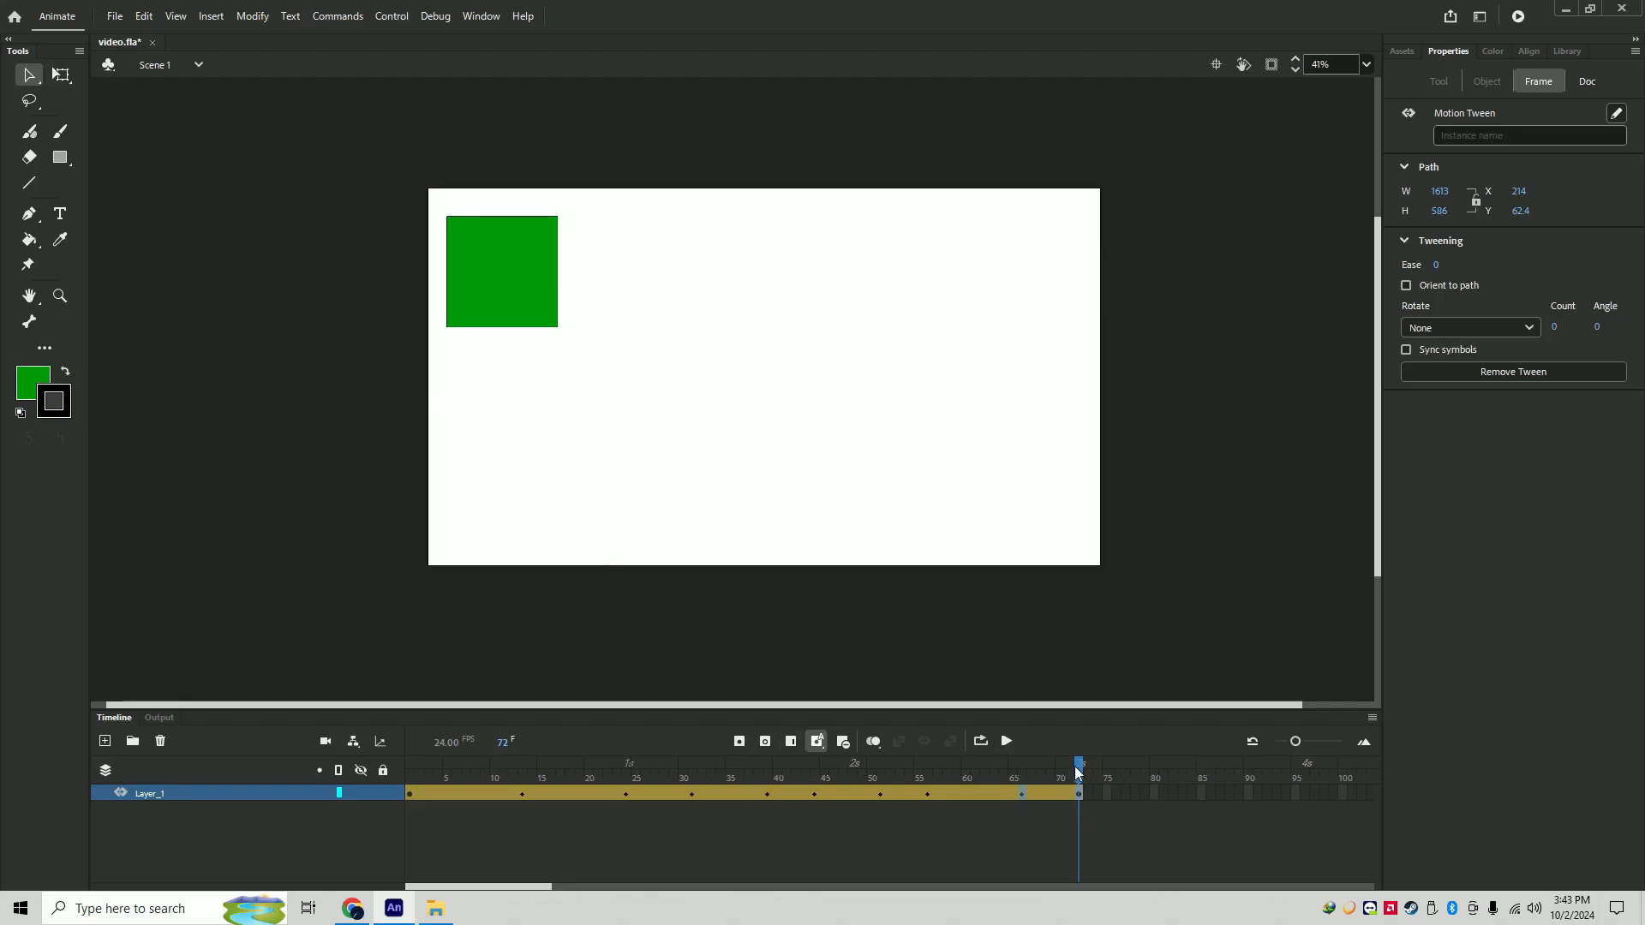
- Bend three middle segments of the square's motion path into curves and play the tween from the start
{"action": "left_click_drag", "start_coordinate": [1078, 771], "coordinate": [645, 771]}
{"action": "left_click", "coordinate": [655, 452]}
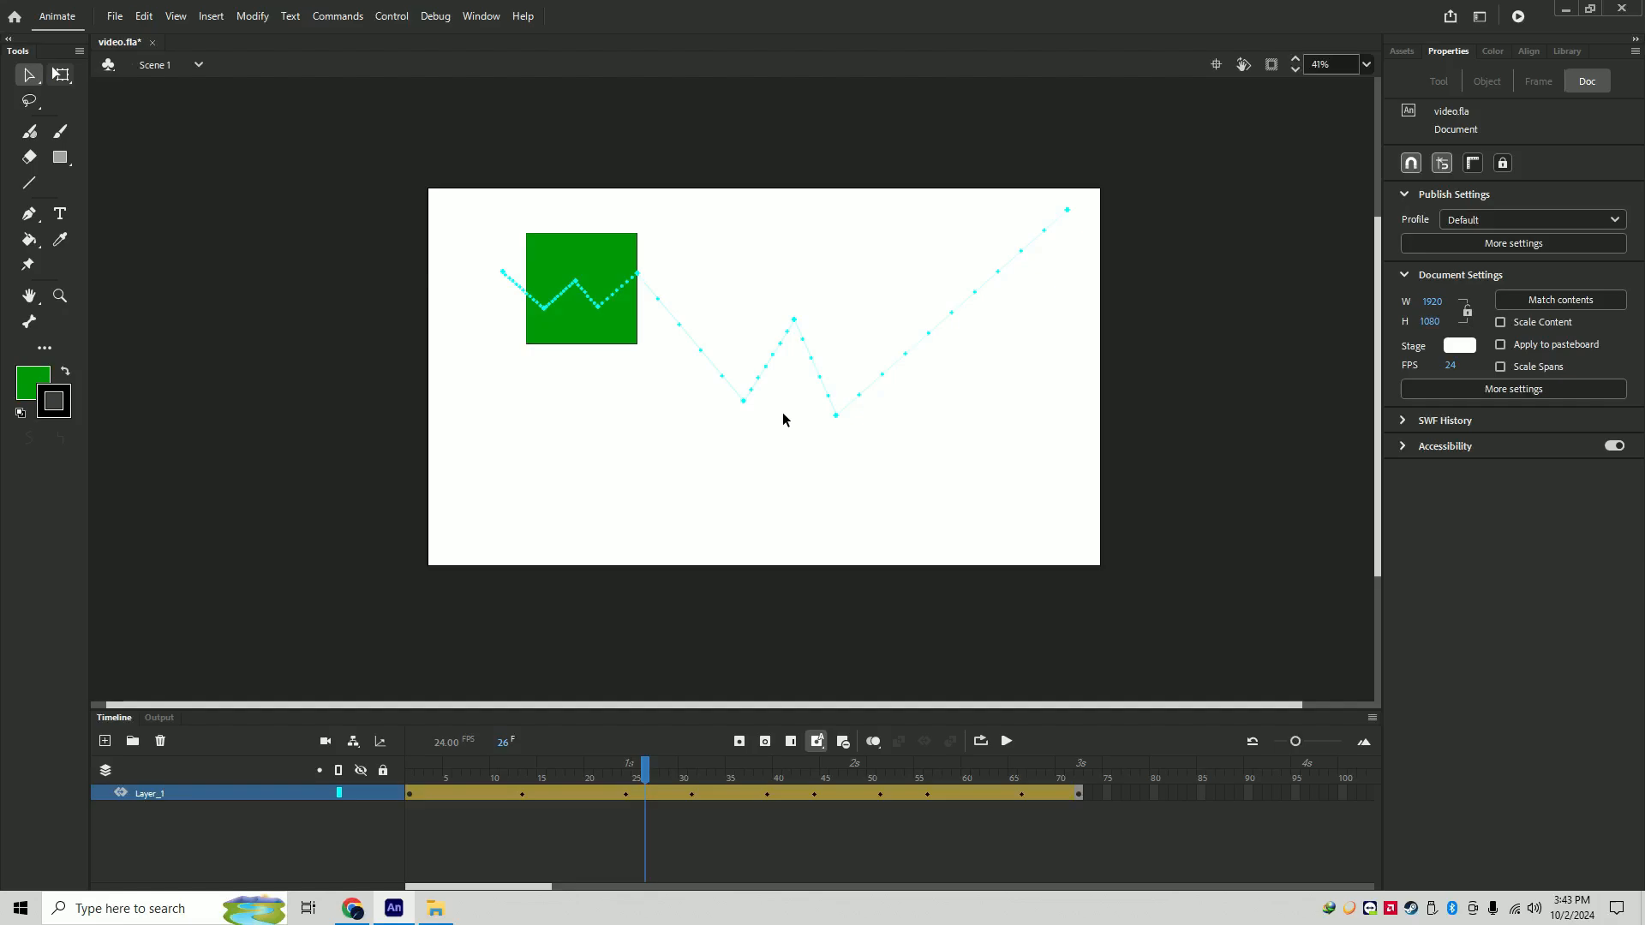
{"action": "left_click_drag", "start_coordinate": [716, 374], "coordinate": [682, 399]}
{"action": "left_click_drag", "start_coordinate": [775, 360], "coordinate": [737, 306]}
{"action": "left_click_drag", "start_coordinate": [818, 382], "coordinate": [868, 322]}
{"action": "left_click_drag", "start_coordinate": [646, 768], "coordinate": [418, 781]}
{"action": "left_click", "coordinate": [1006, 741]}
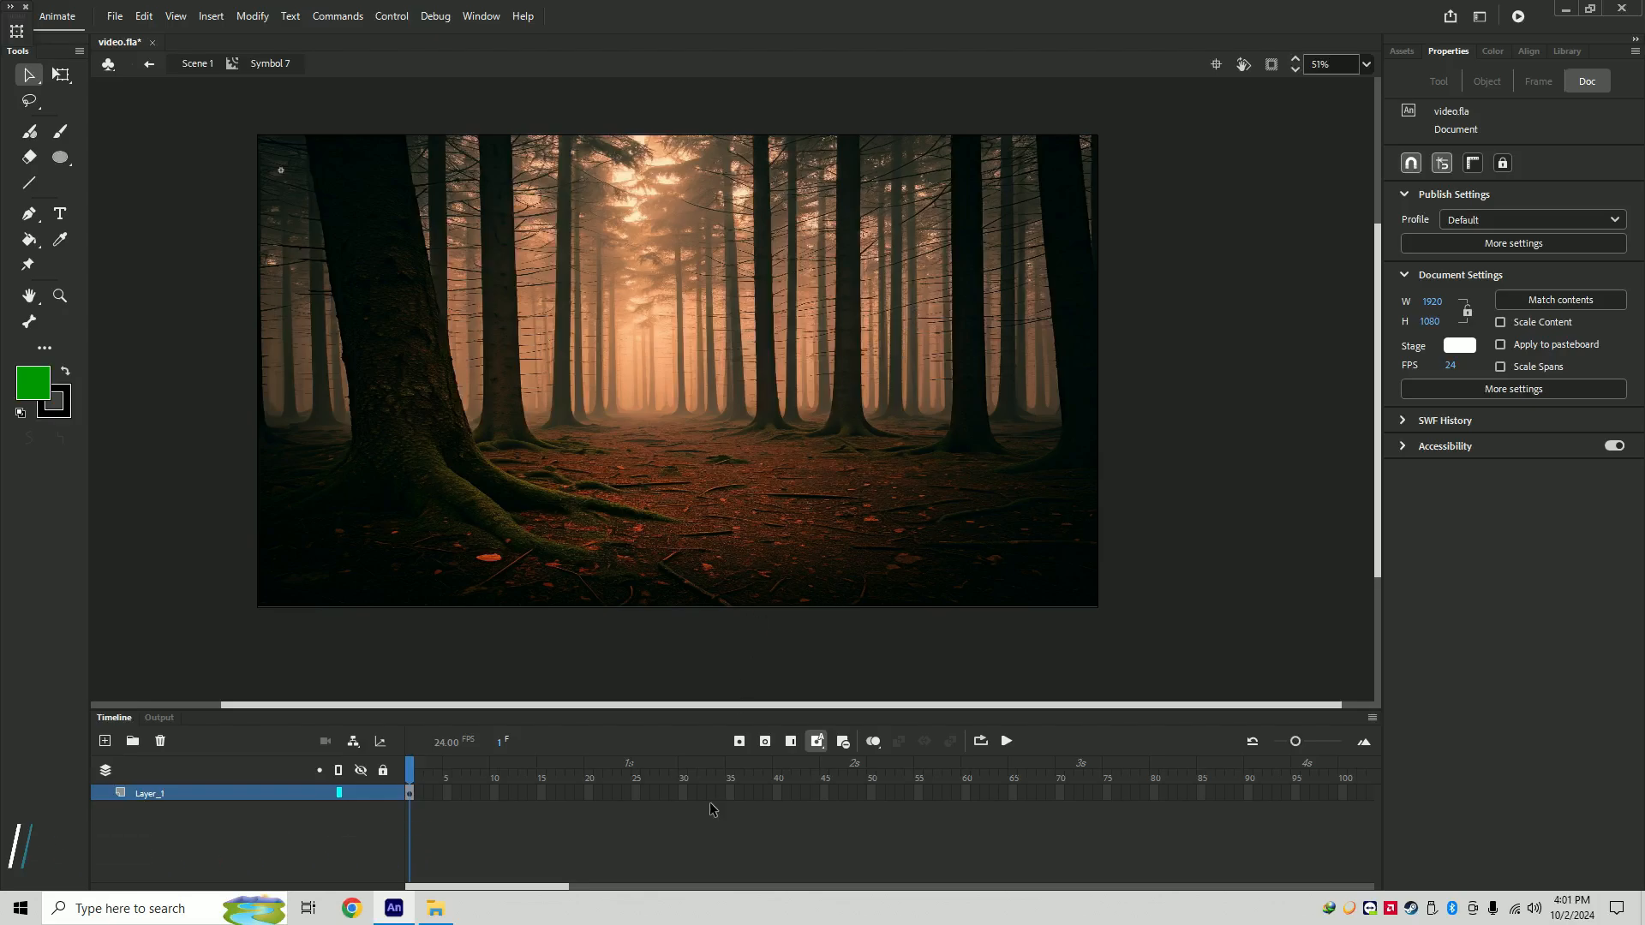
- Inside Symbol 7, extend the forest image's frames on Layer_1 to frame 97
{"action": "left_click", "coordinate": [409, 795]}
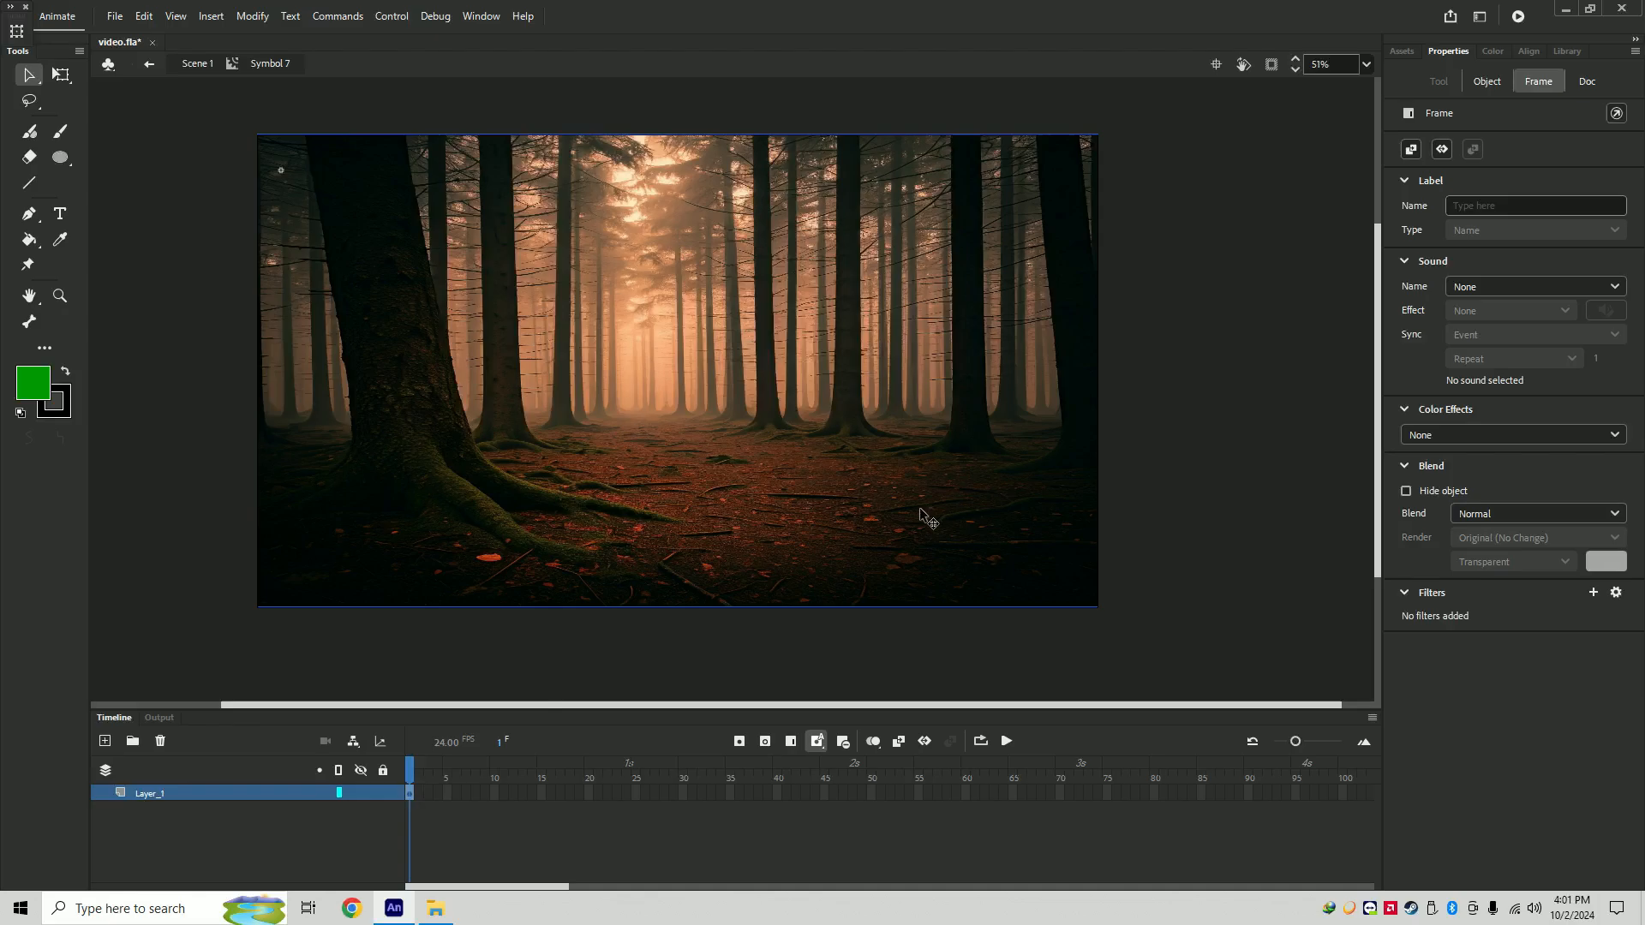
{"action": "key", "text": "F5"}
{"action": "key", "text": "F5"}
{"action": "key", "text": "F5"}
{"action": "key", "text": "F5"}
{"action": "key", "text": "F5"}
{"action": "key", "text": "F5"}
{"action": "key", "text": "F5"}
{"action": "key", "text": "F5"}
{"action": "key", "text": "F5"}
{"action": "key", "text": "F5"}
{"action": "key", "text": "F5"}
{"action": "key", "text": "F5"}
{"action": "key", "text": "F5"}
{"action": "key", "text": "F5"}
{"action": "key", "text": "F5"}
{"action": "key", "text": "F5"}
{"action": "key", "text": "F5"}
{"action": "key", "text": "F5"}
{"action": "key", "text": "F5"}
{"action": "key", "text": "F5"}
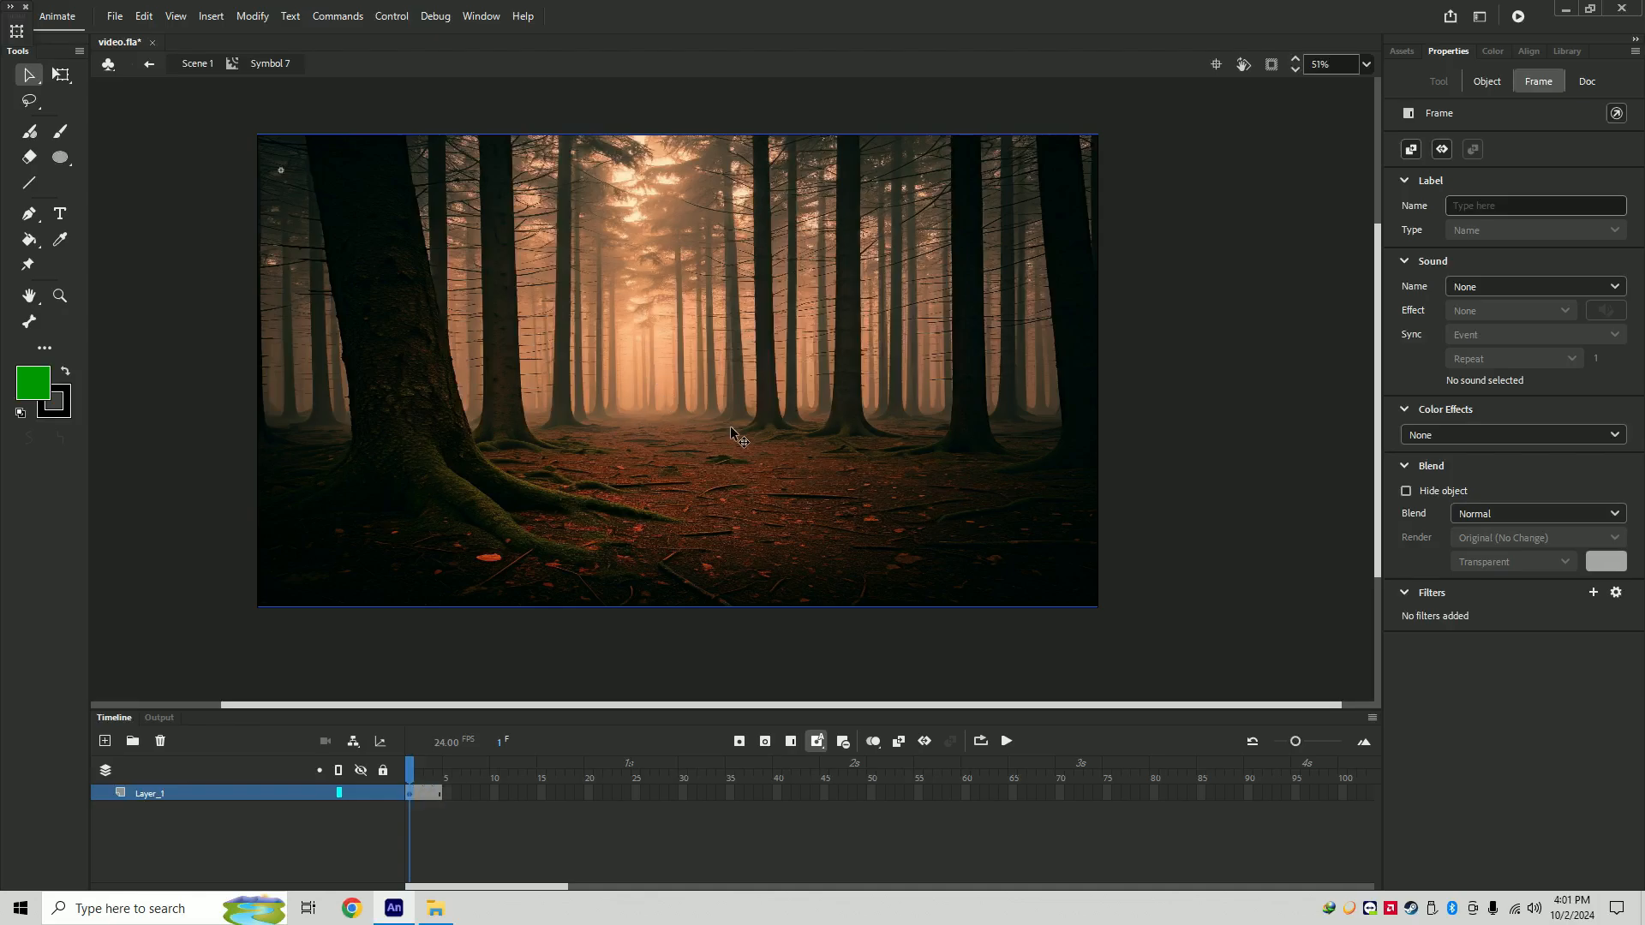
{"action": "key", "text": "F5"}
{"action": "key", "text": "F5"}
{"action": "key", "text": "F5"}
{"action": "key", "text": "F5"}
{"action": "key", "text": "F5"}
{"action": "key", "text": "F5"}
{"action": "key", "text": "F5"}
{"action": "key", "text": "F5"}
{"action": "key", "text": "F5"}
{"action": "key", "text": "F5"}
{"action": "key", "text": "F5"}
{"action": "key", "text": "F5"}
{"action": "key", "text": "F5"}
{"action": "key", "text": "F5"}
{"action": "key", "text": "F5"}
{"action": "key", "text": "F5"}
{"action": "key", "text": "F5"}
{"action": "key", "text": "F5"}
{"action": "key", "text": "F5"}
{"action": "key", "text": "F5"}
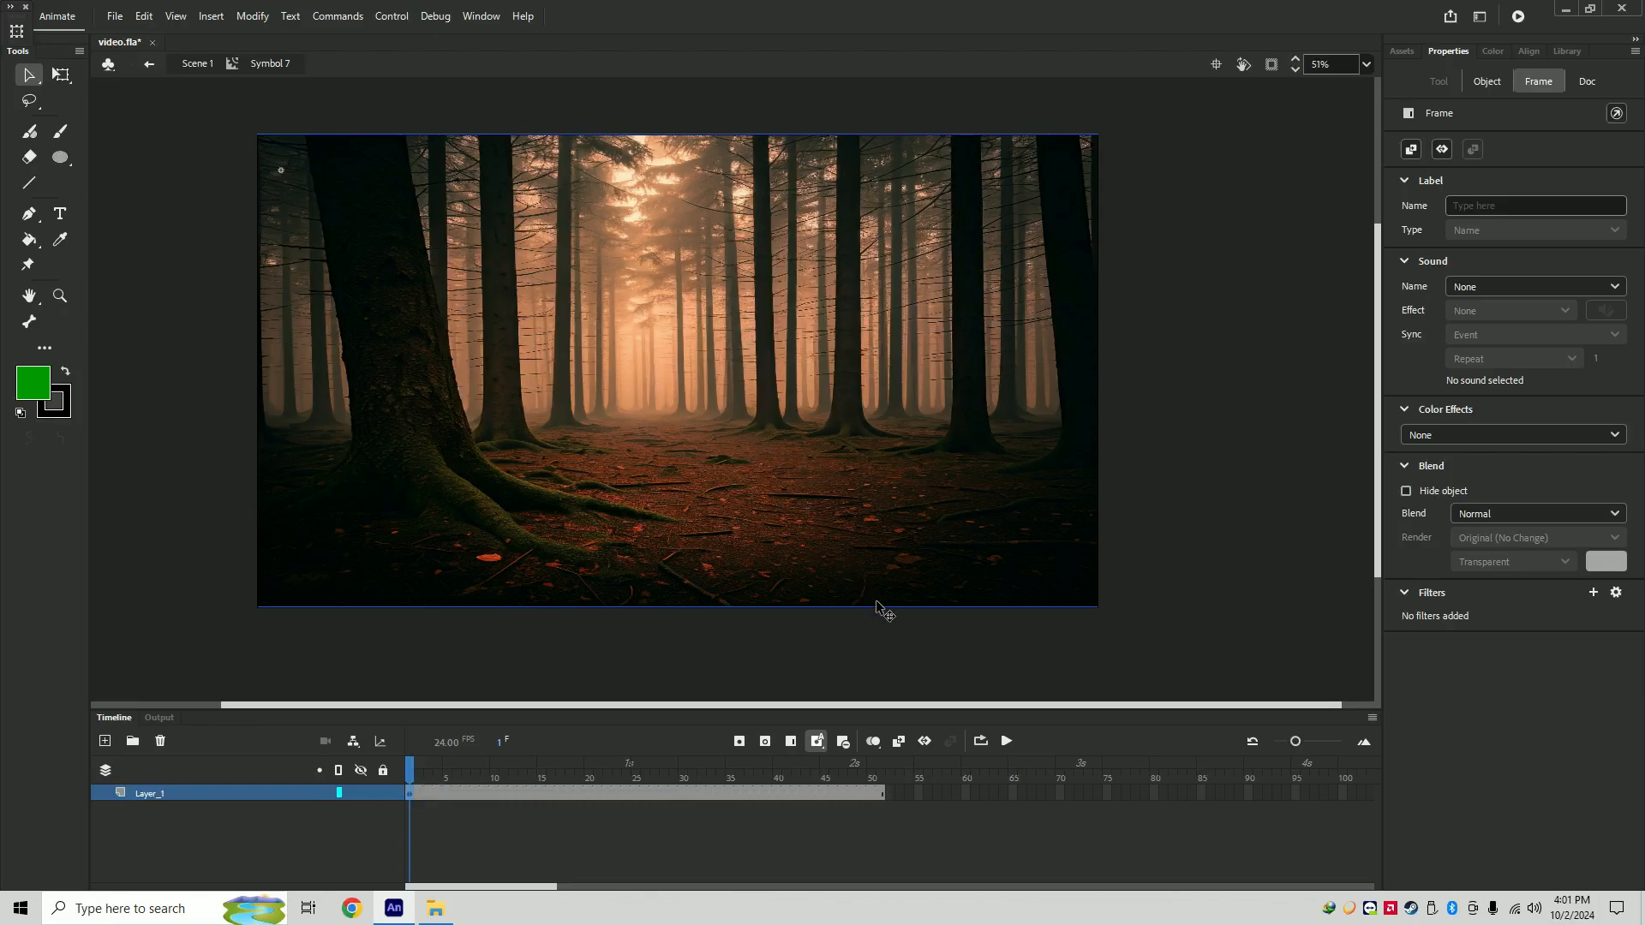
{"action": "key", "text": "F5"}
{"action": "key", "text": "F5"}
{"action": "key", "text": "F5"}
{"action": "key", "text": "F5"}
{"action": "key", "text": "F5"}
{"action": "key", "text": "F5"}
{"action": "key", "text": "F5"}
{"action": "key", "text": "F5"}
{"action": "key", "text": "F5"}
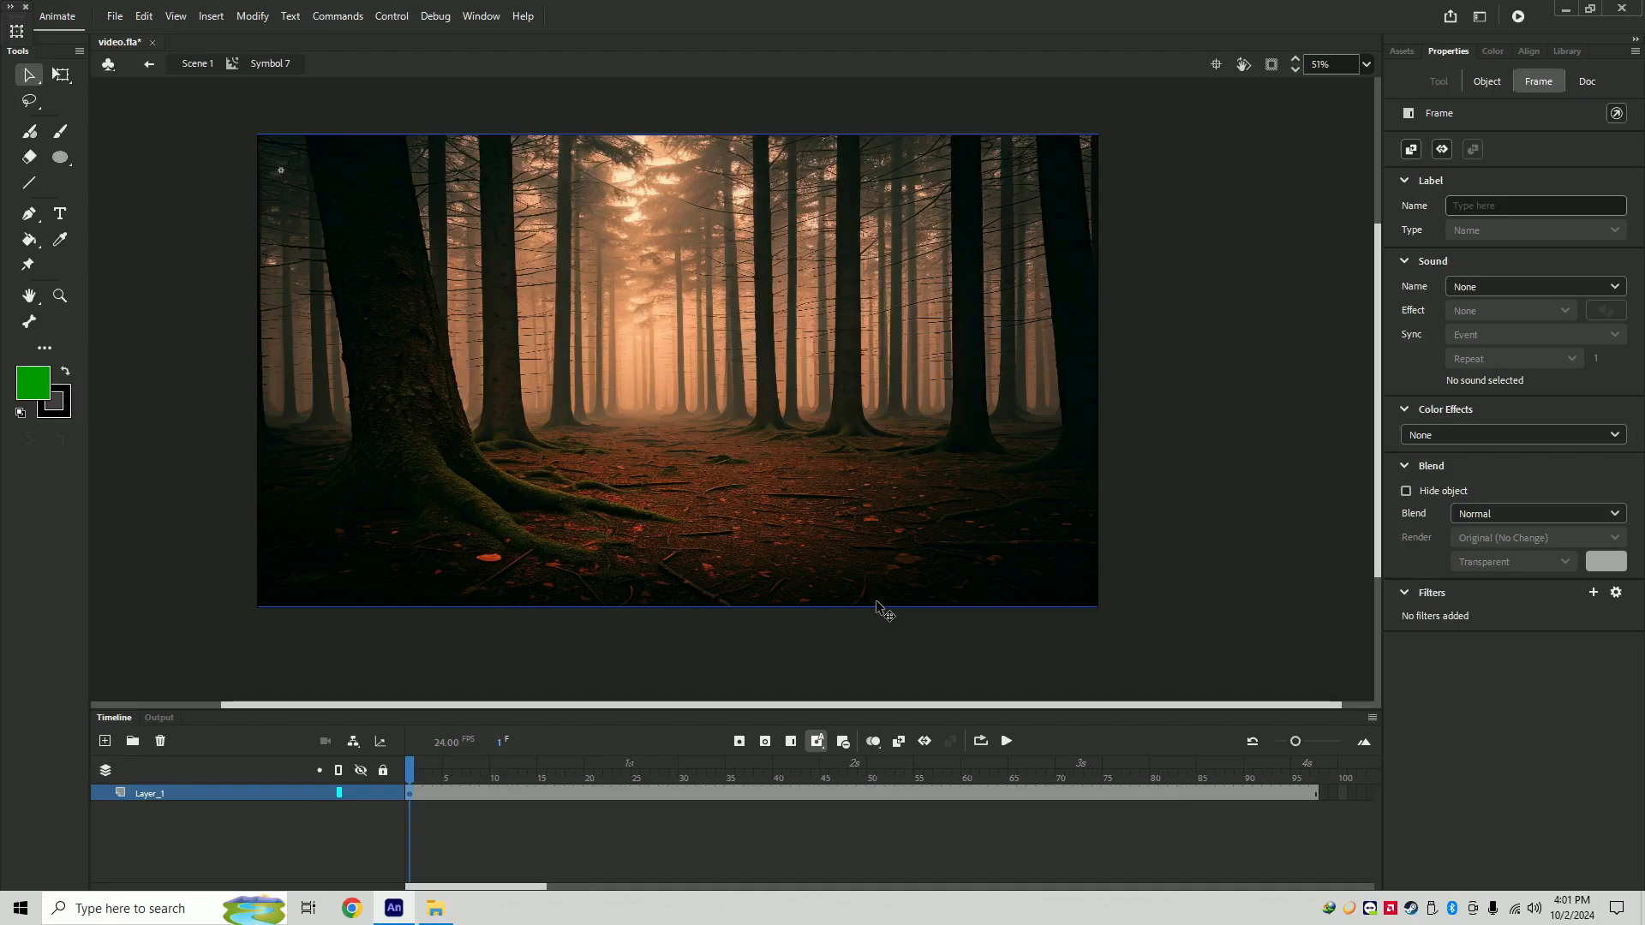
- Add a layer named Circle above the forest image layer and lock Layer_1
{"action": "left_click", "coordinate": [149, 388]}
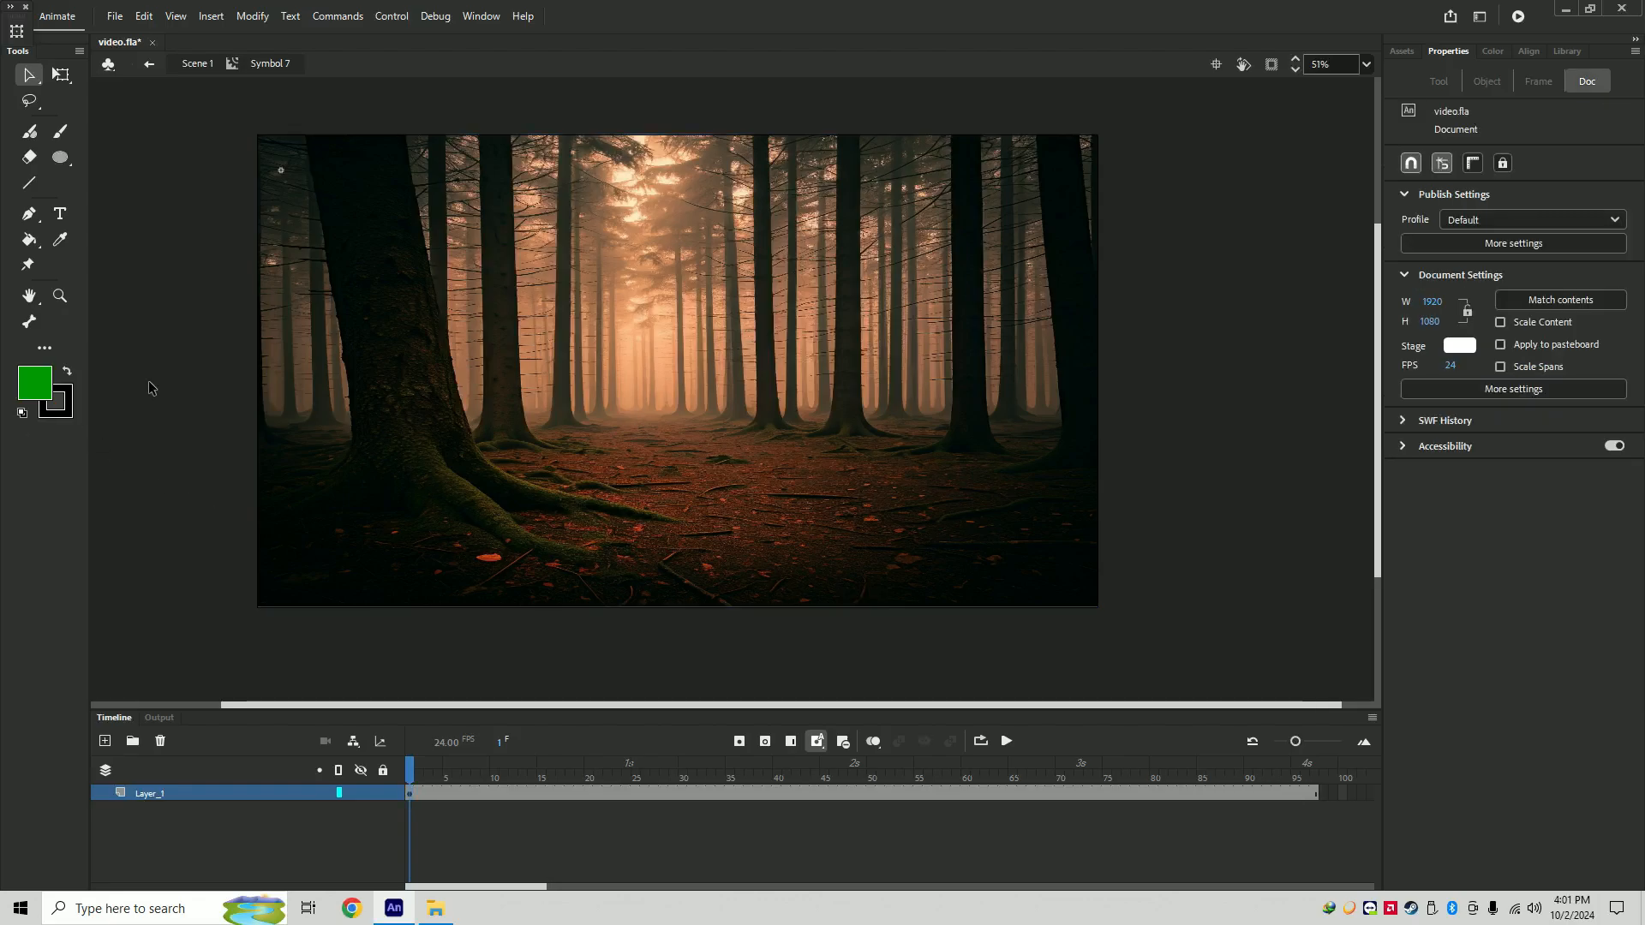
{"action": "left_click", "coordinate": [109, 742]}
{"action": "left_click", "coordinate": [145, 792]}
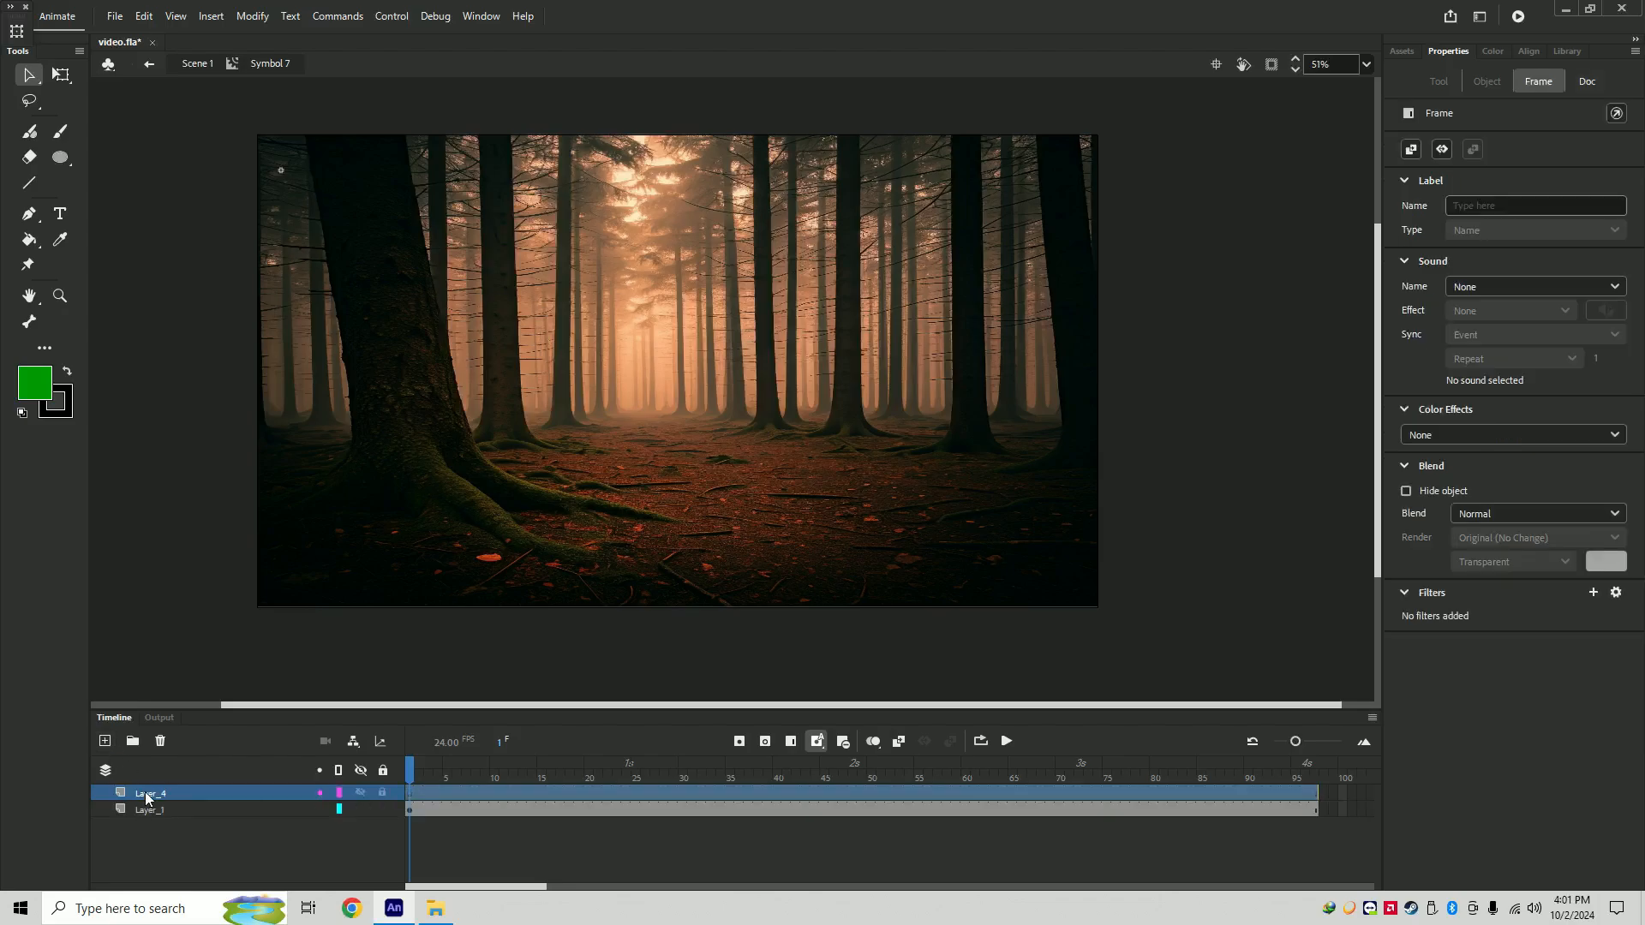
{"action": "double_click", "coordinate": [145, 792]}
{"action": "type", "text": "cle"}
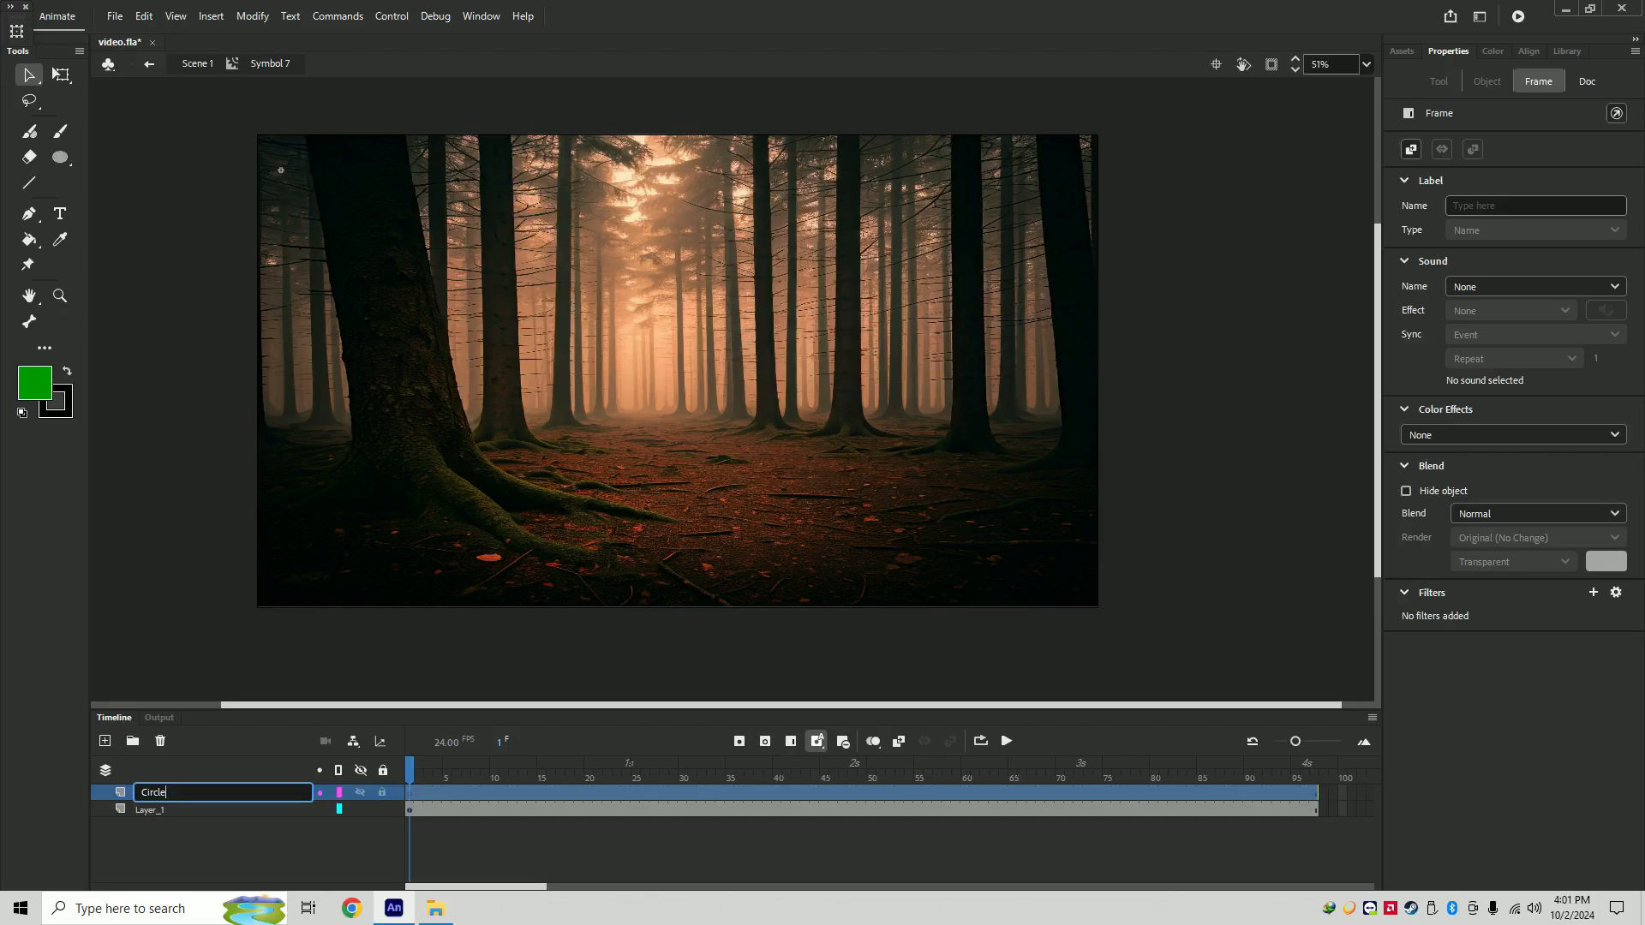
{"action": "type", "text": "ircle"}
{"action": "key", "text": "Return"}
{"action": "left_click", "coordinate": [276, 830]}
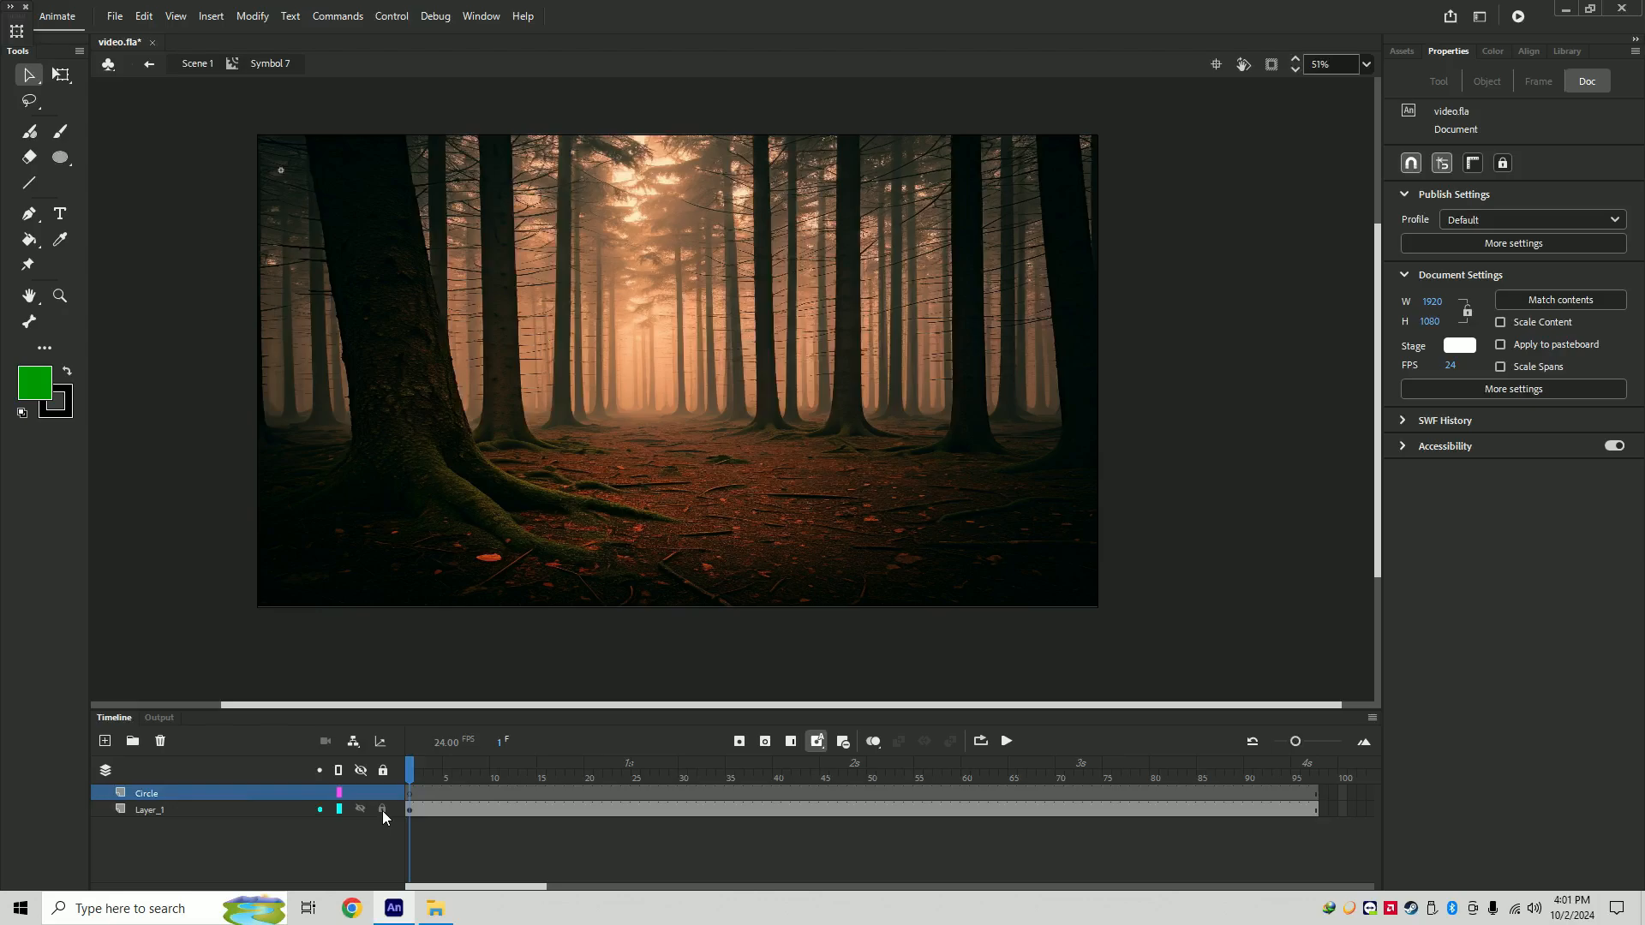
- Draw two green circles side by side near the forest image's upper-left corner with the Oval tool, together about 456 by 260 px
{"action": "left_click", "coordinate": [61, 157]}
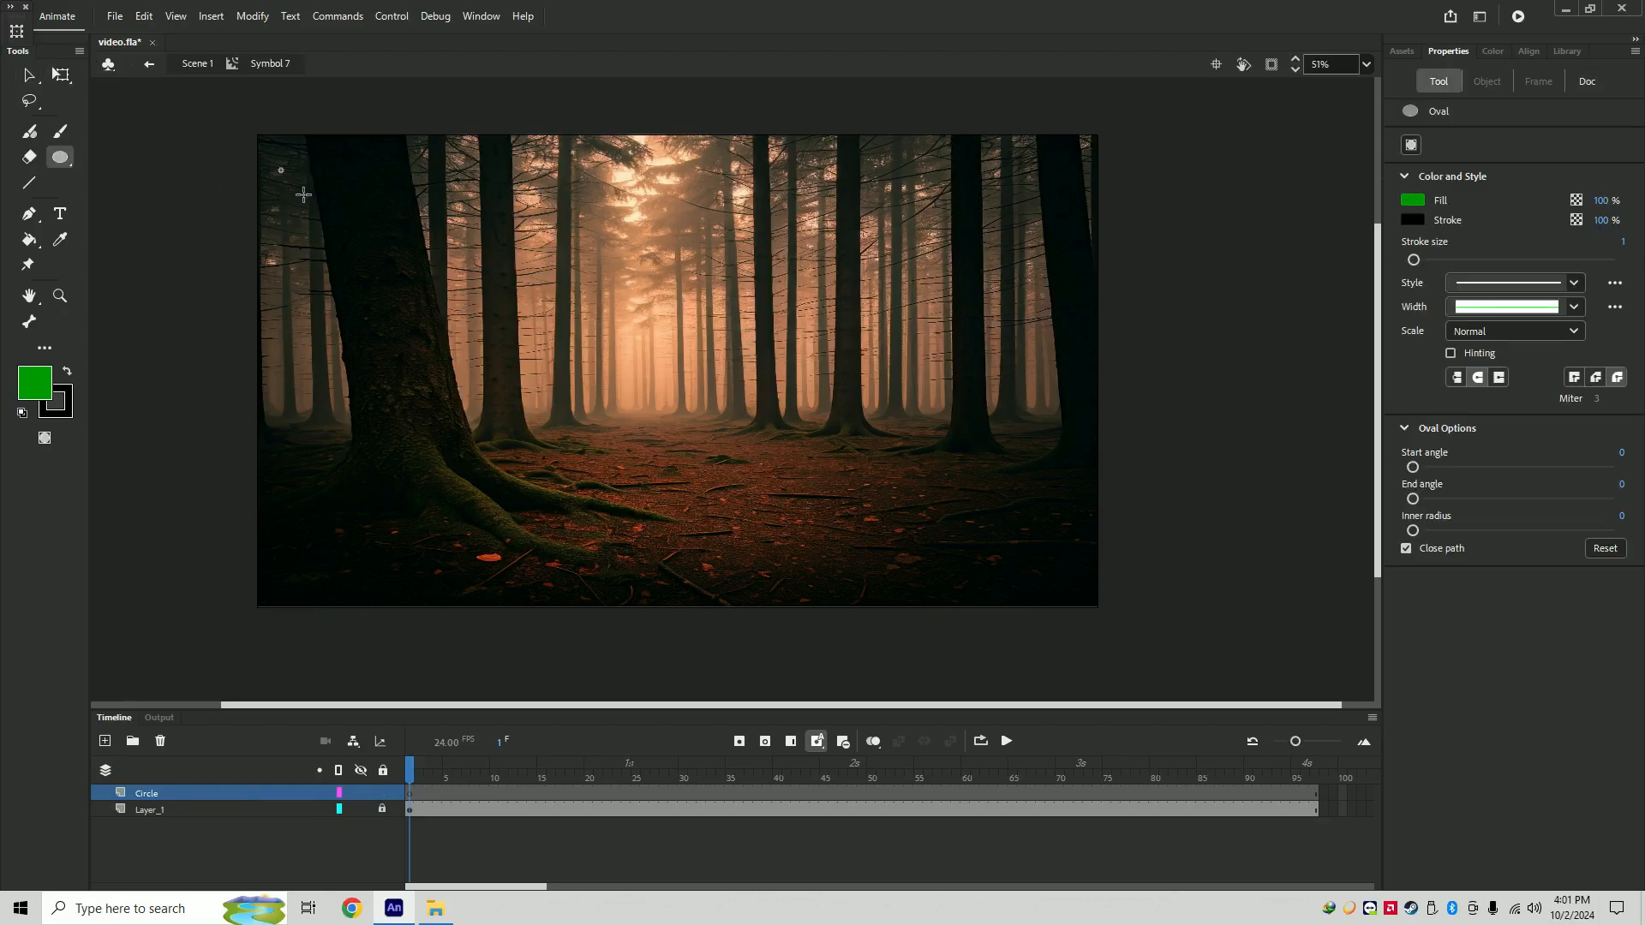
{"action": "left_click_drag", "start_coordinate": [302, 196], "coordinate": [391, 285]}
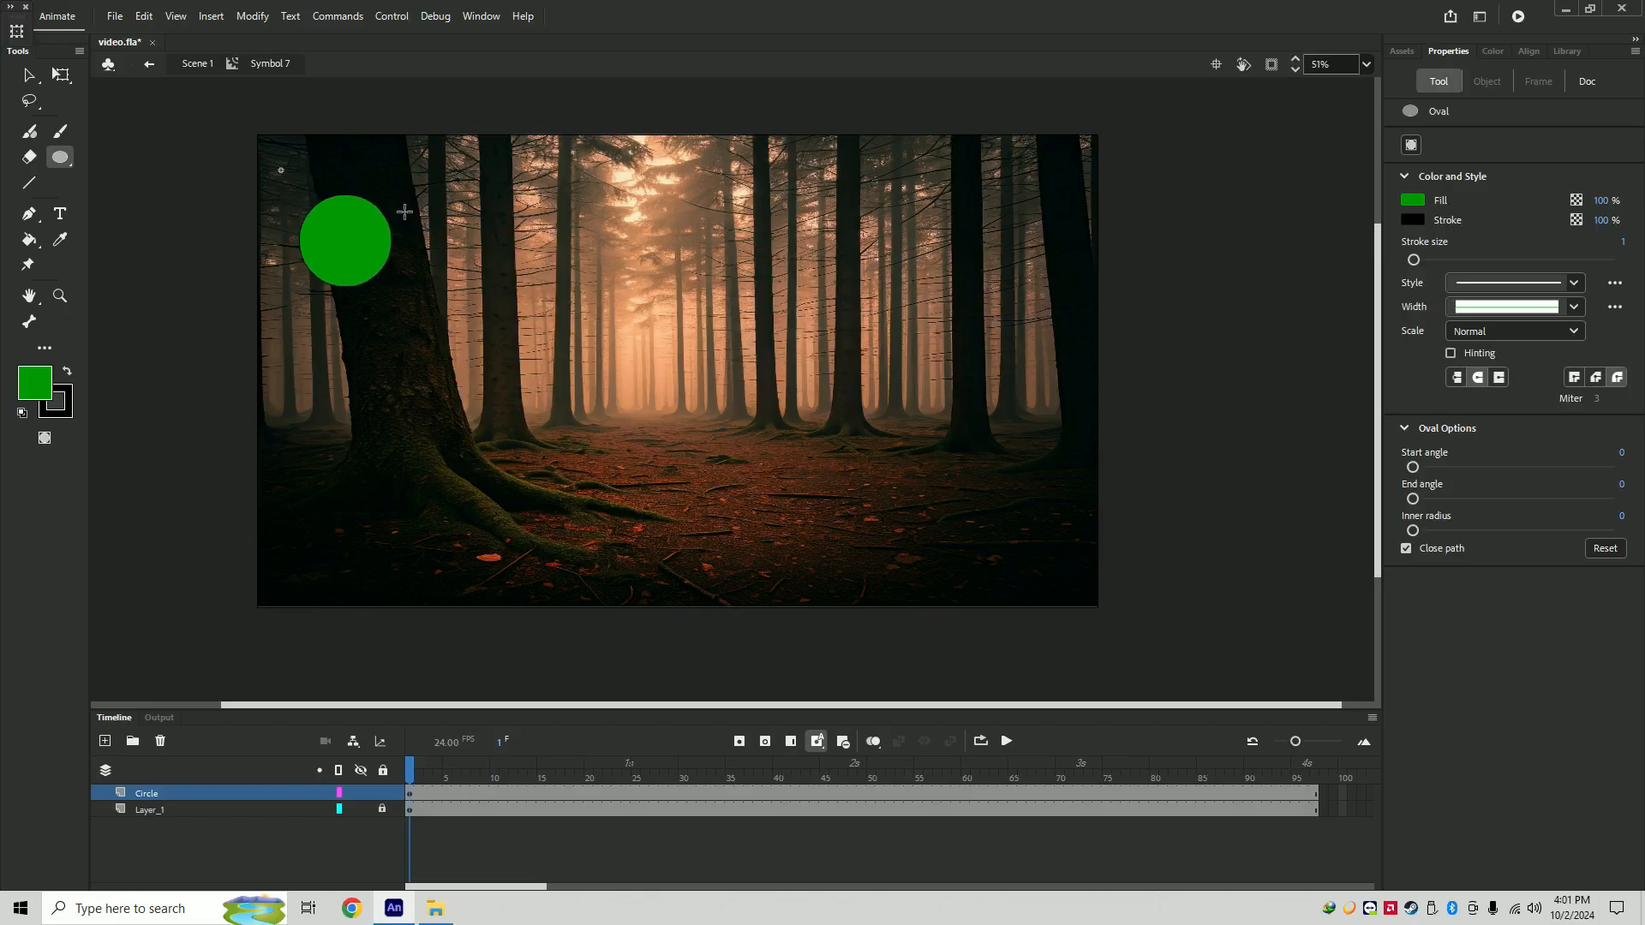
{"action": "left_click_drag", "start_coordinate": [394, 203], "coordinate": [470, 309]}
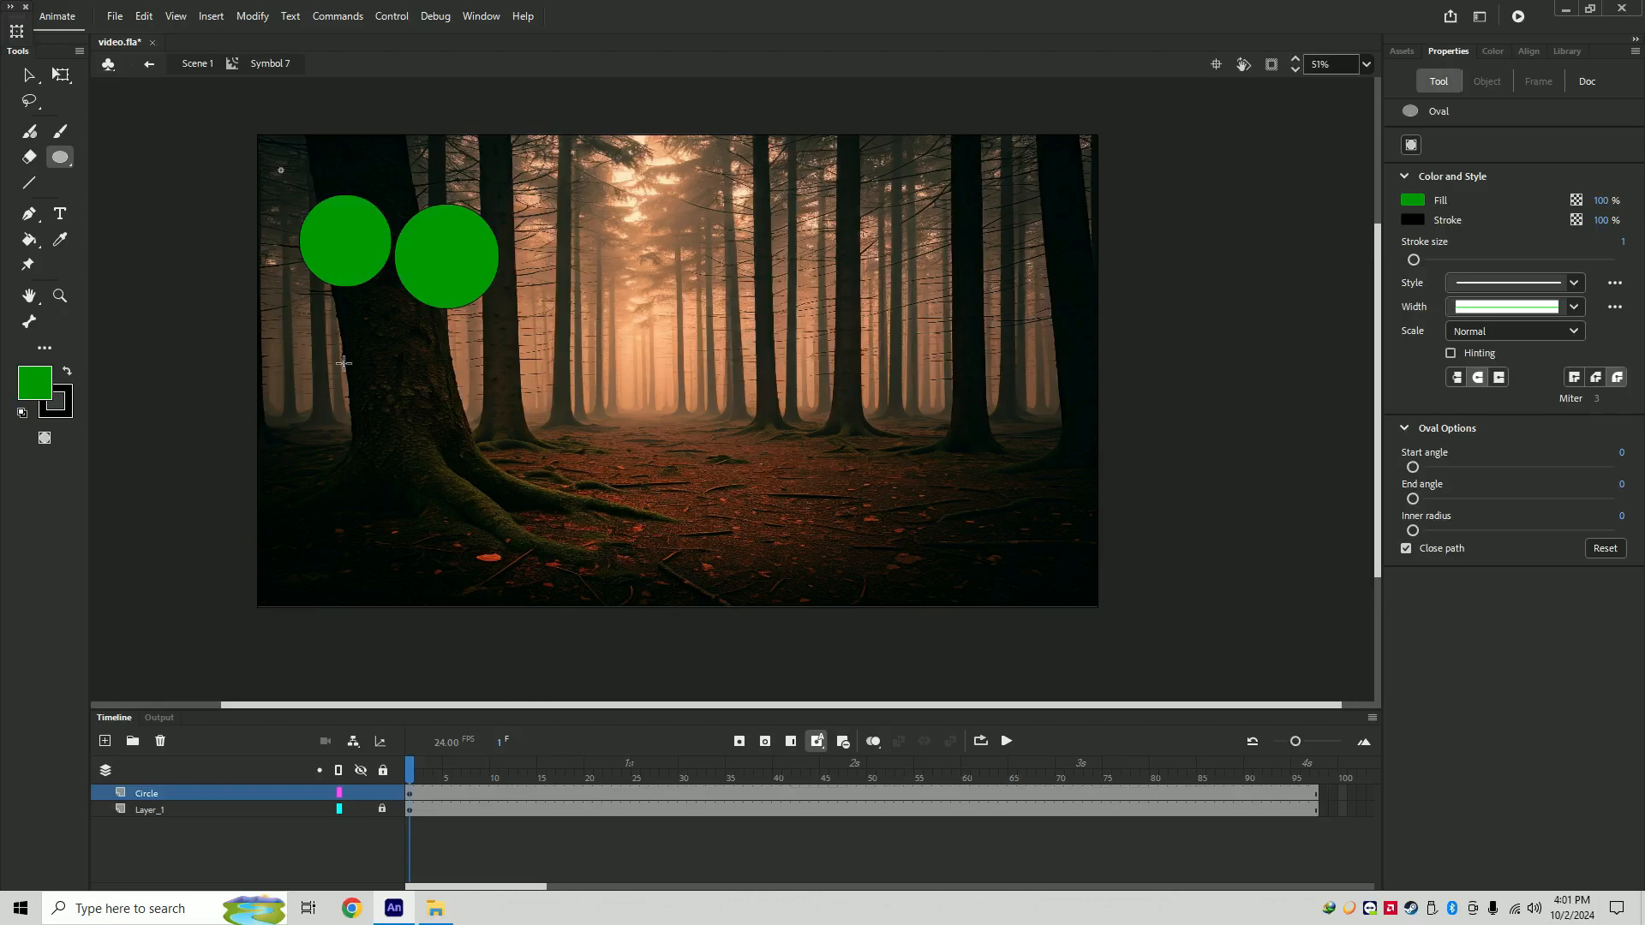
- Insert a keyframe at frame 24 on the Circle layer and move both circles to about X 276, Y 231
{"action": "left_click", "coordinate": [30, 81]}
{"action": "right_click", "coordinate": [626, 794]}
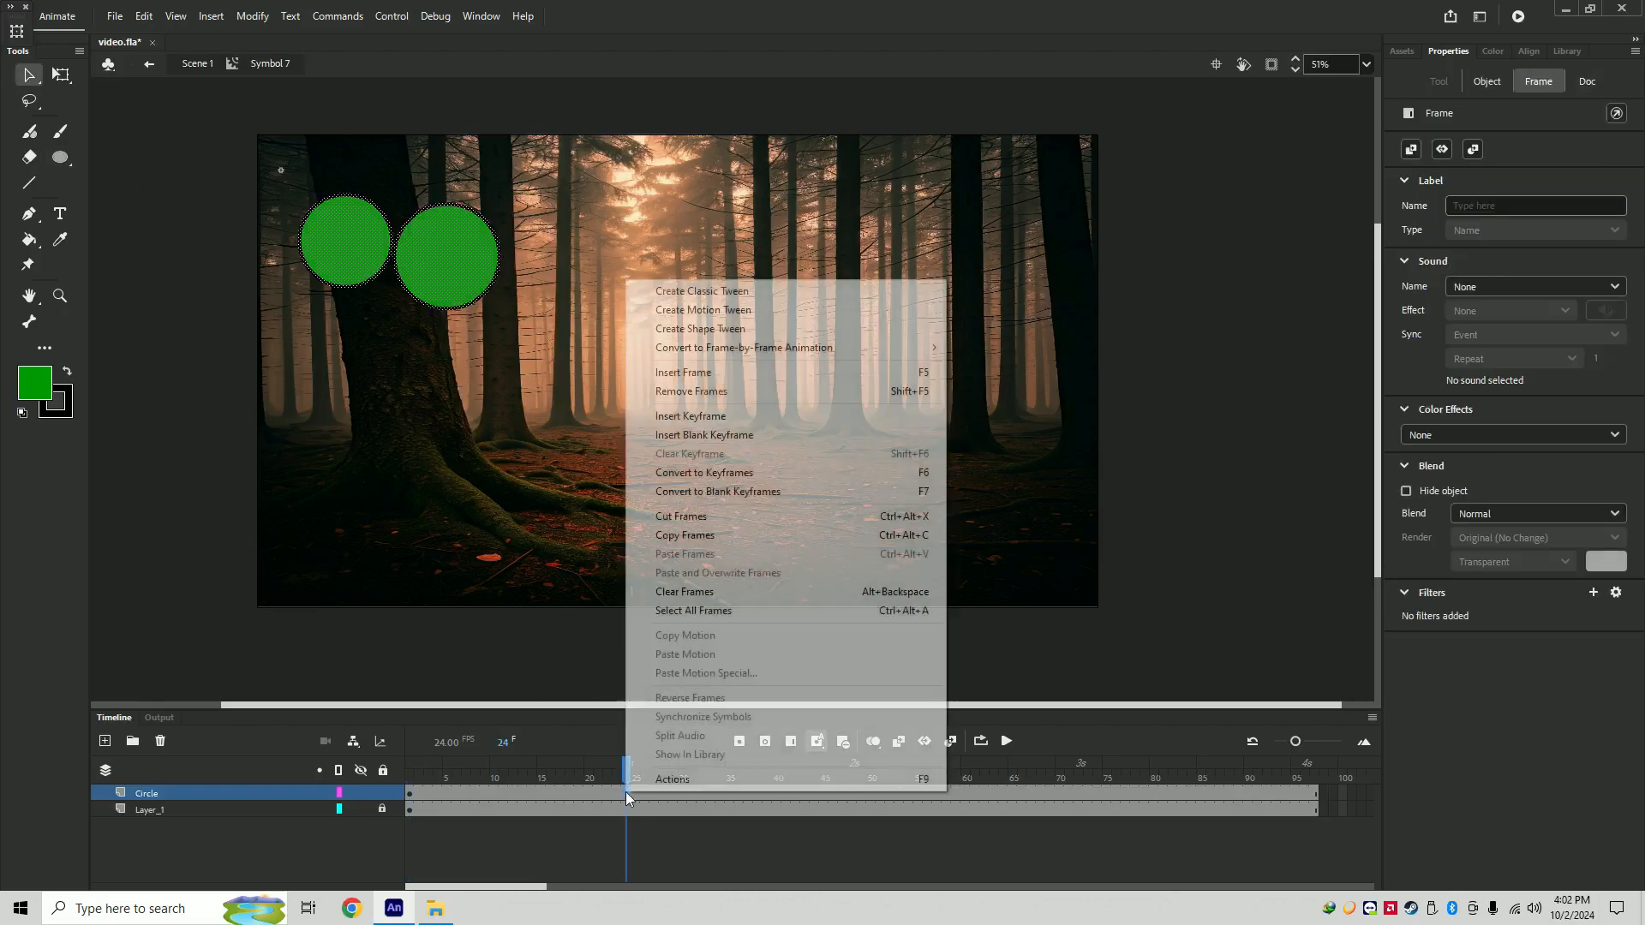
{"action": "left_click", "coordinate": [726, 420]}
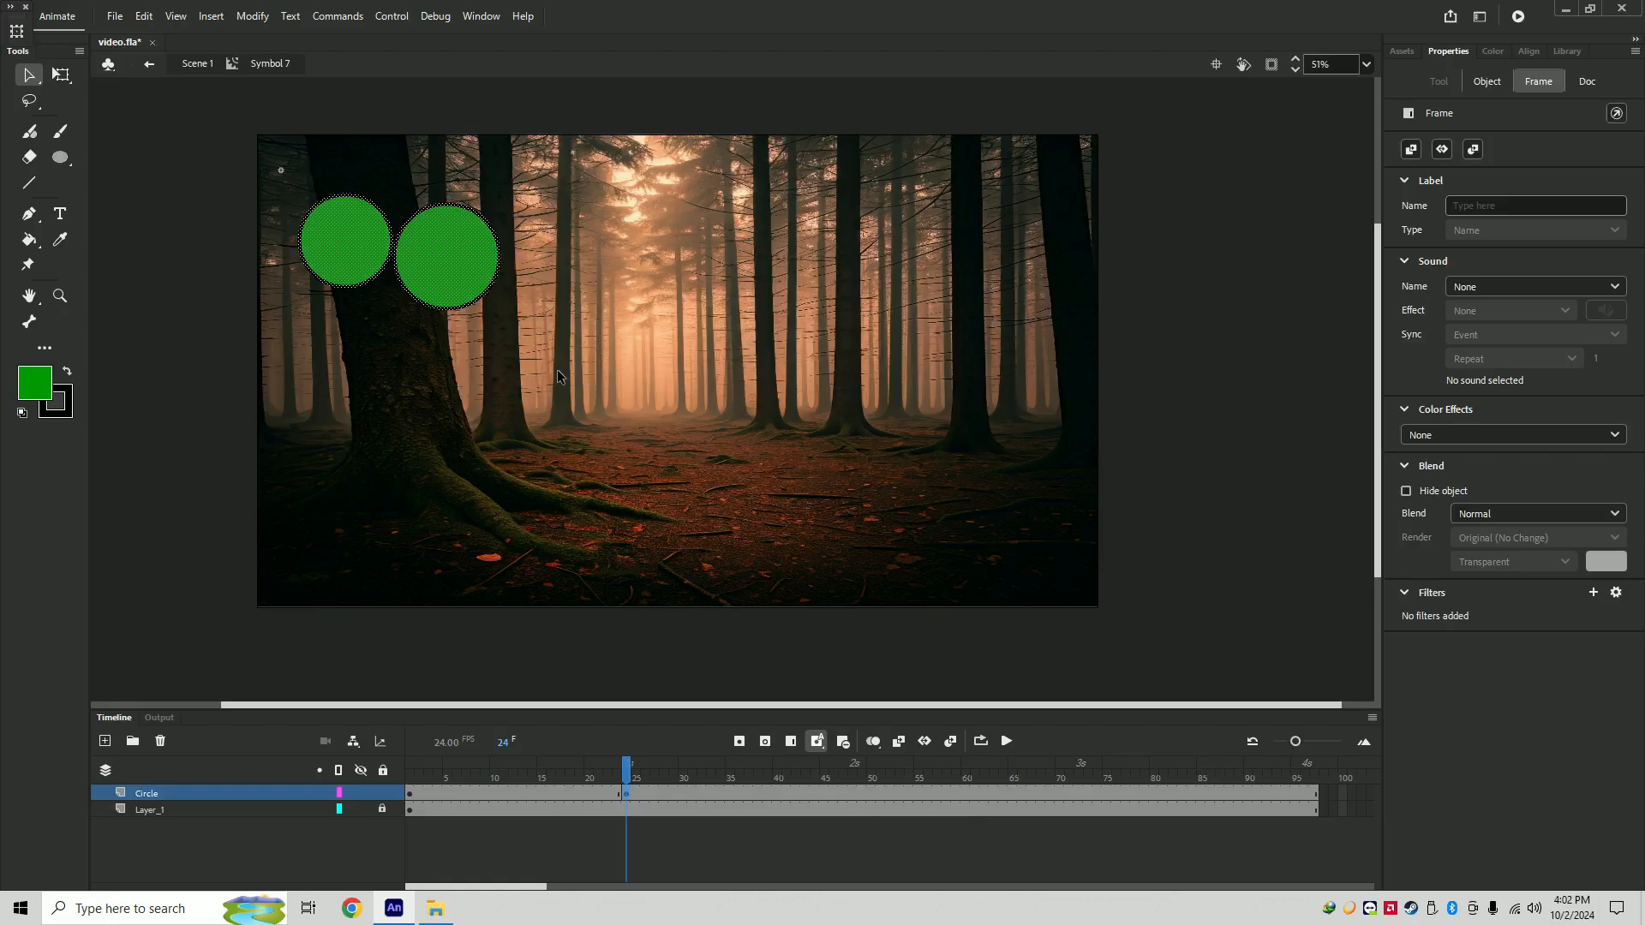
{"action": "left_click_drag", "start_coordinate": [447, 260], "coordinate": [551, 337]}
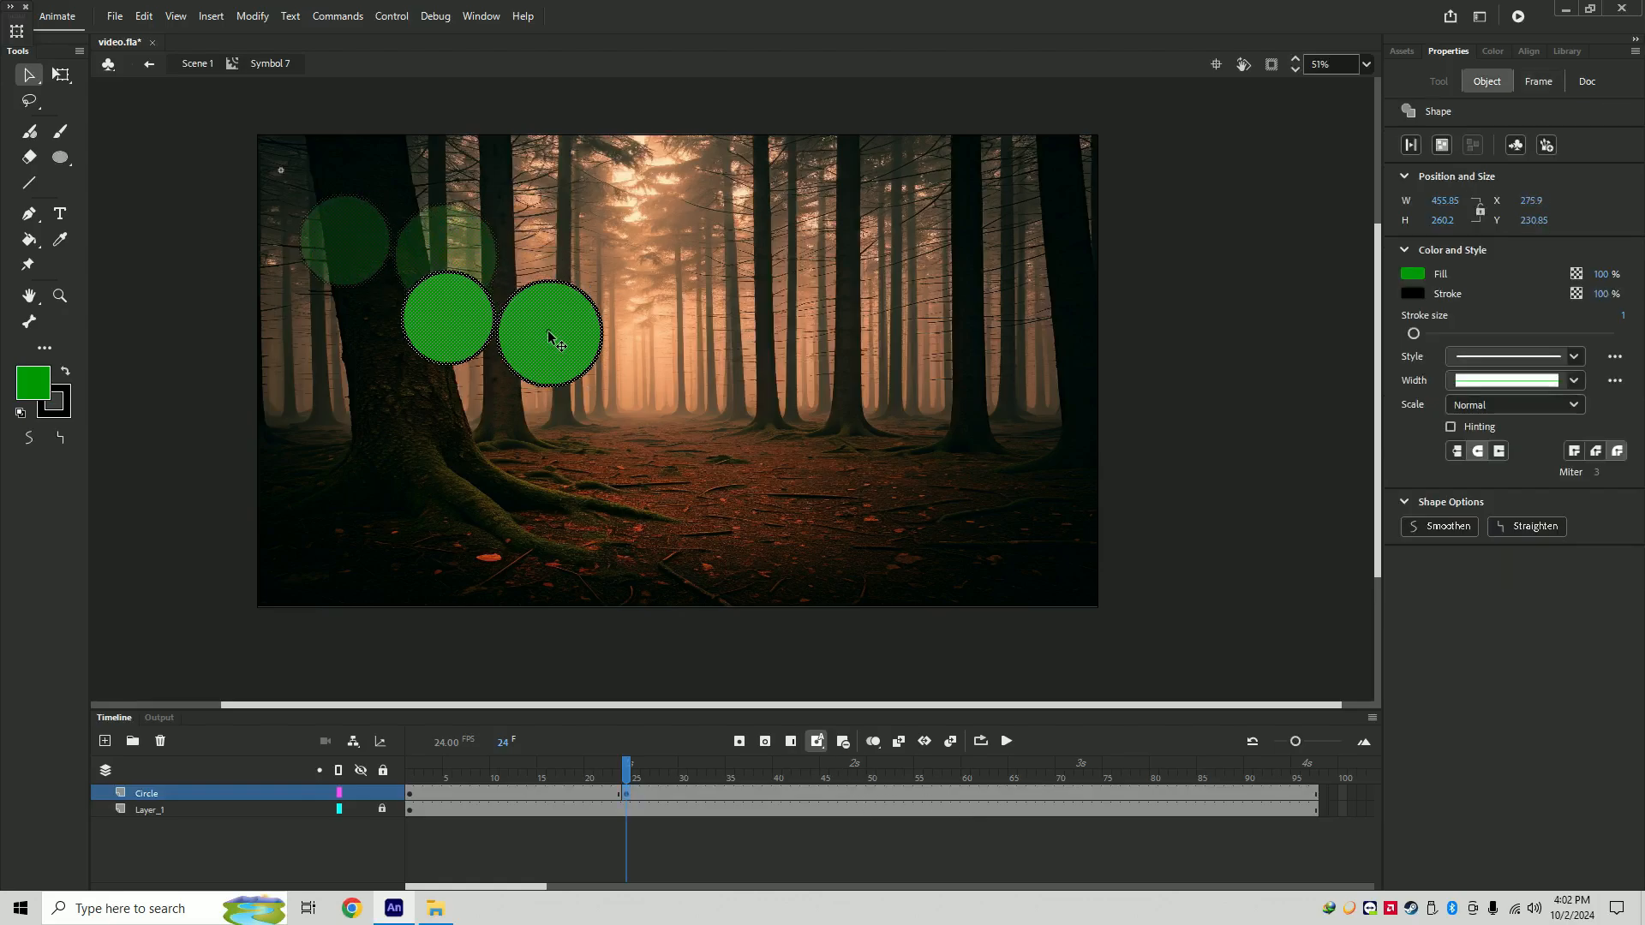
- Insert keyframes at frames 48 and 72 on the Circle layer and move both circles to about X 722, Y 293 at frame 72
{"action": "right_click", "coordinate": [858, 795]}
{"action": "left_click", "coordinate": [942, 420]}
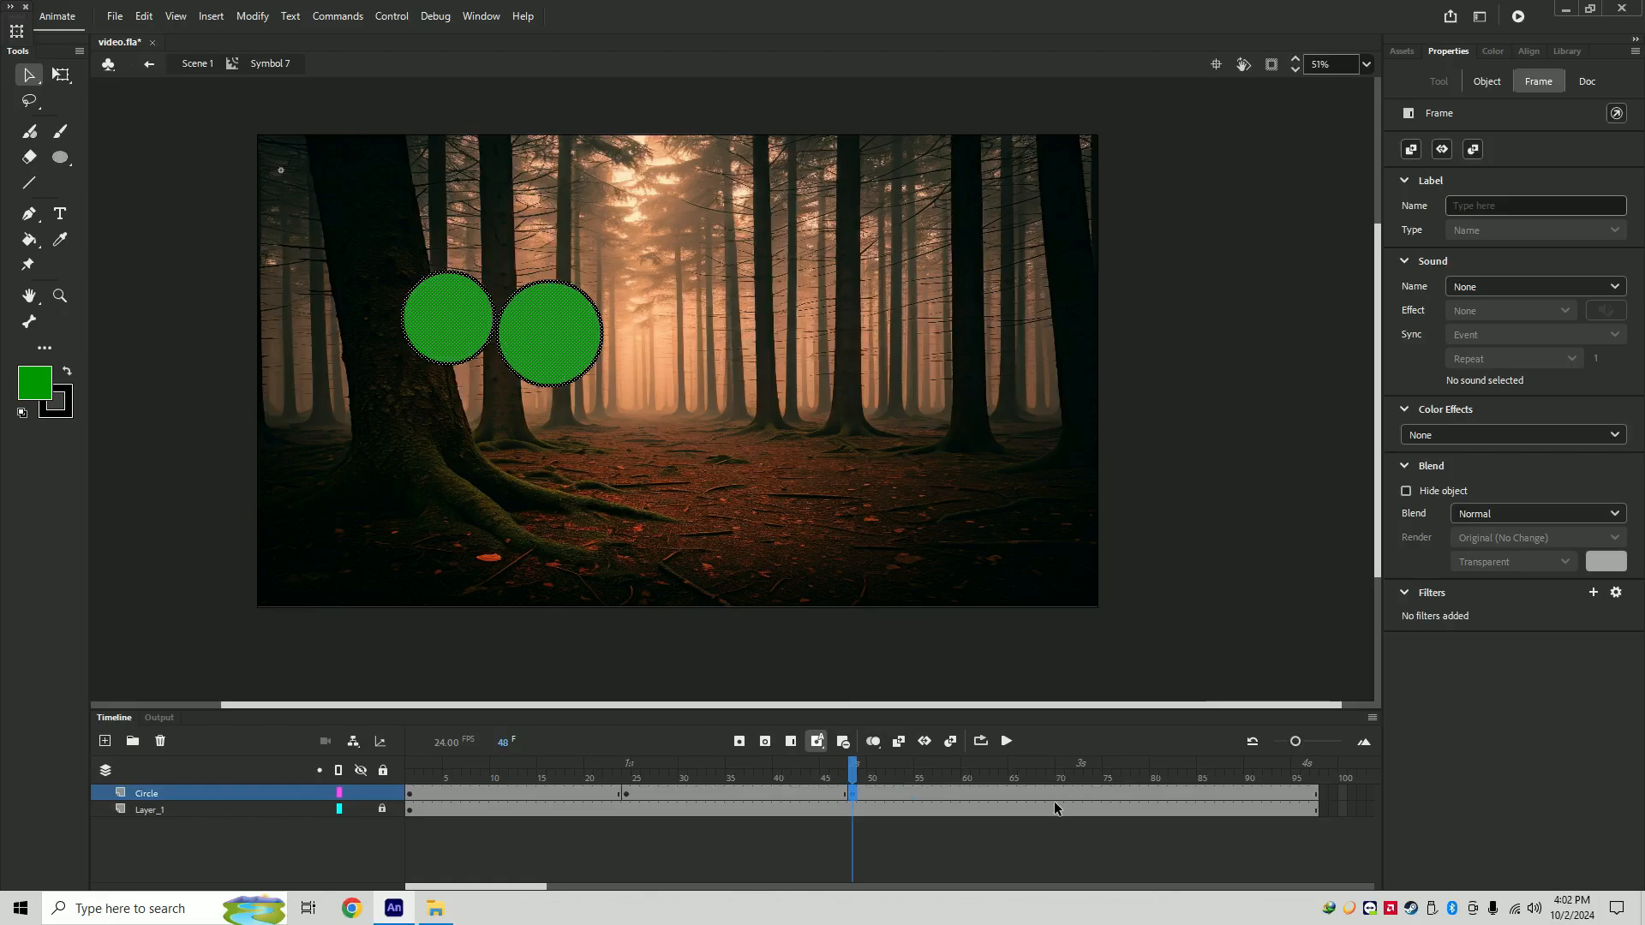
{"action": "right_click", "coordinate": [1078, 795]}
{"action": "left_click", "coordinate": [1149, 418]}
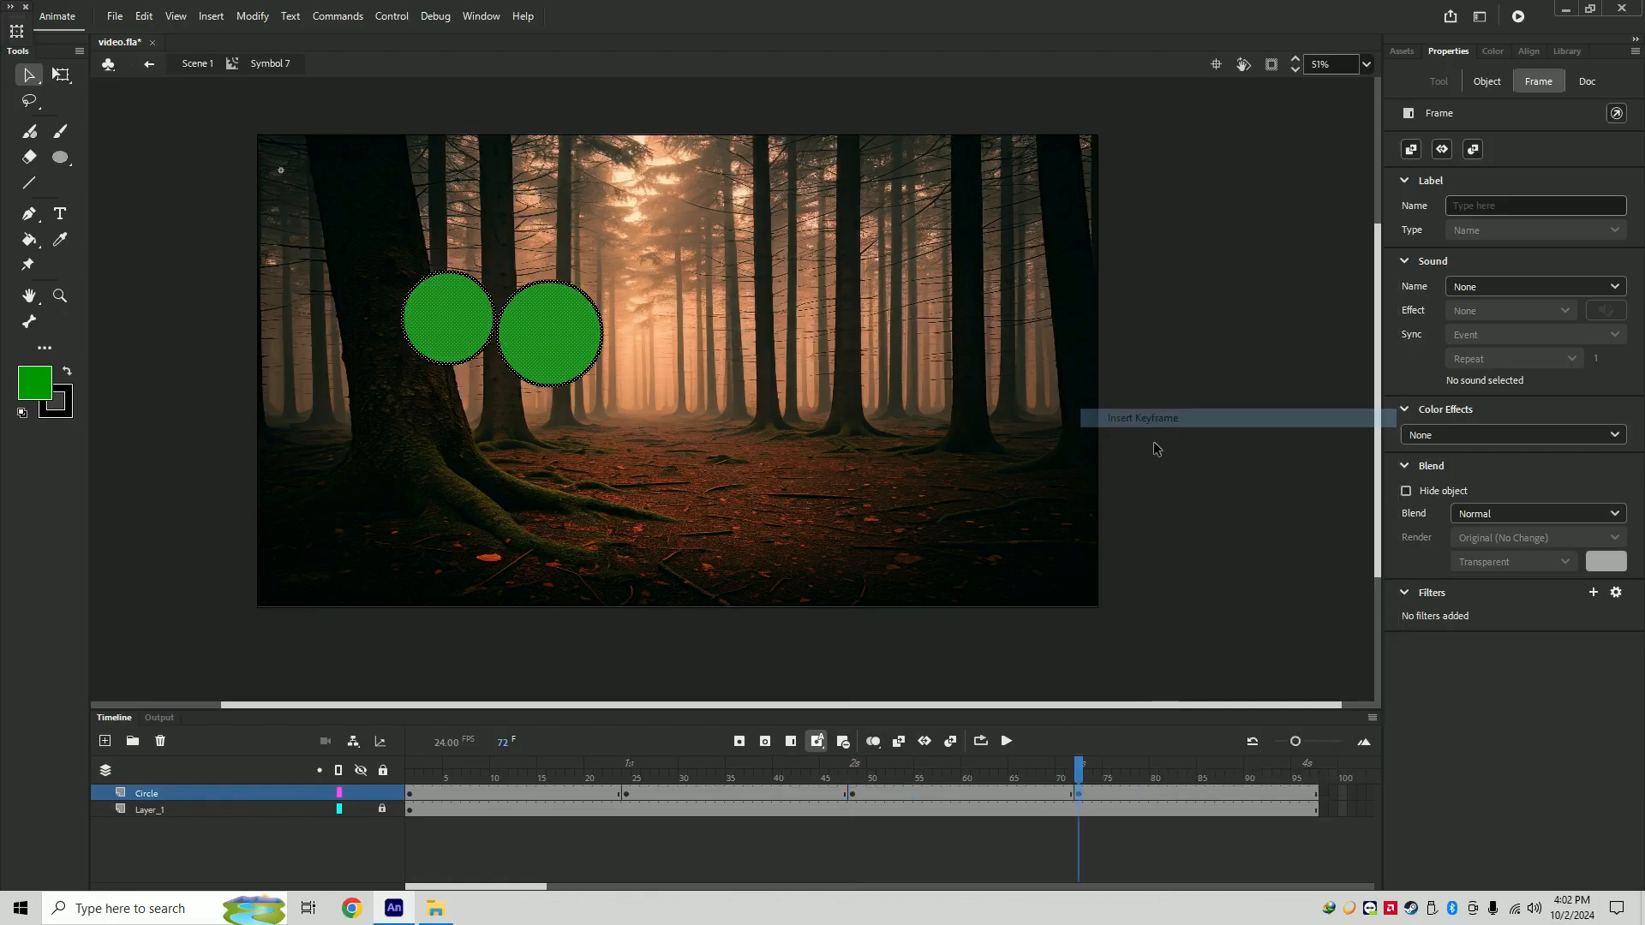
{"action": "left_click_drag", "start_coordinate": [572, 360], "coordinate": [768, 387]}
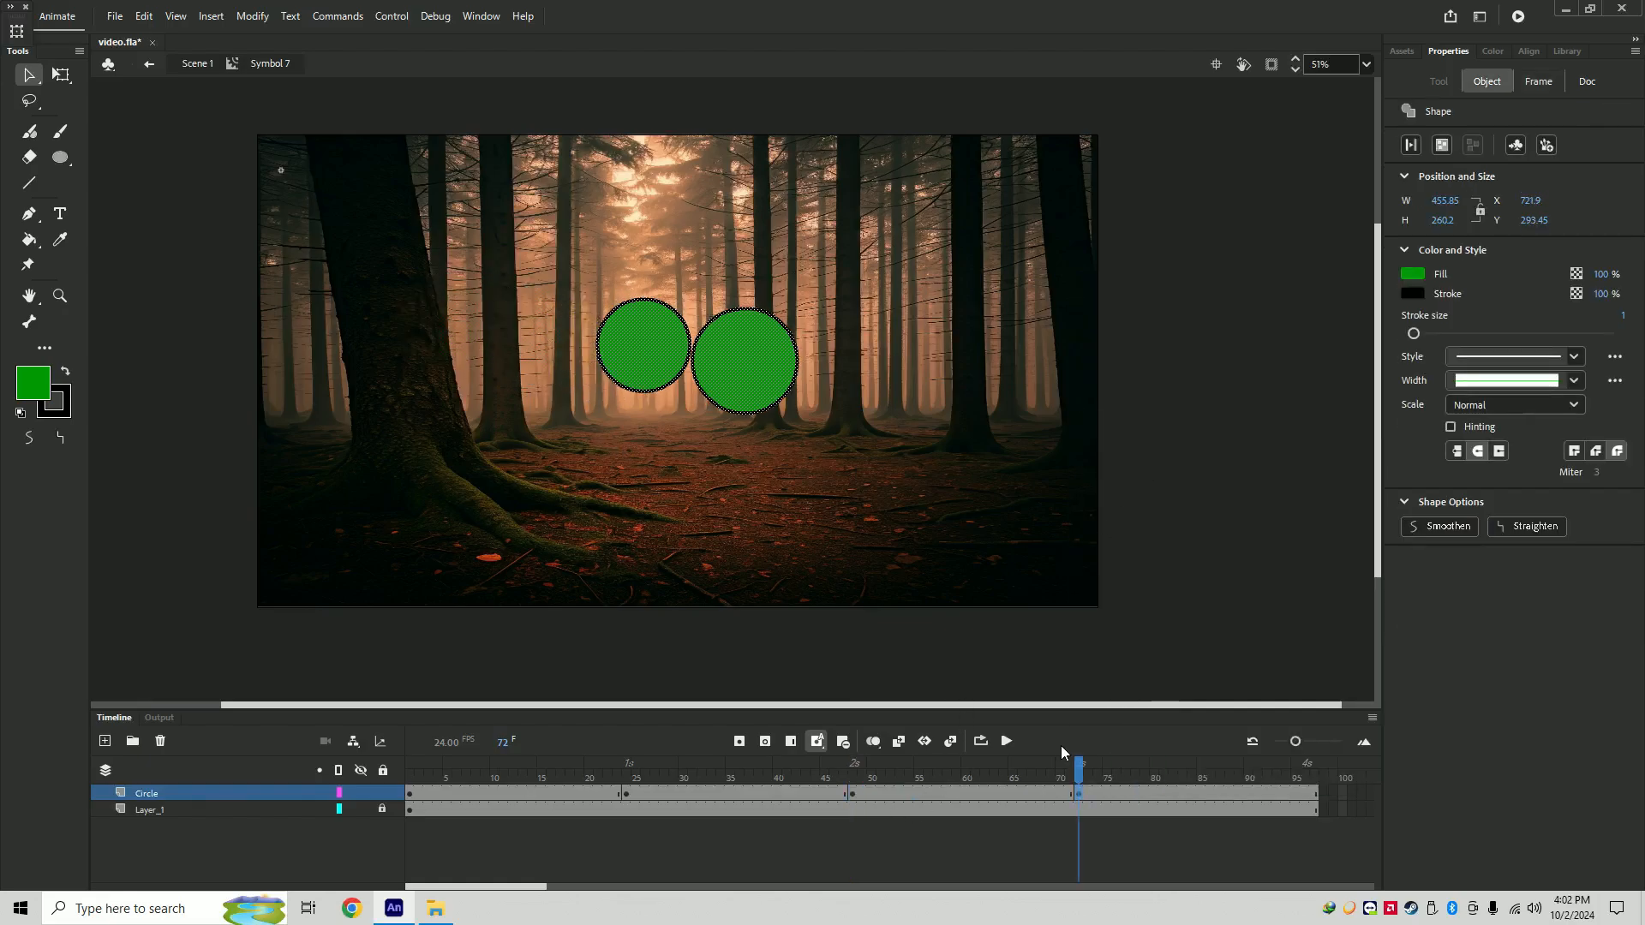
- At frame 48, select both circles and move them to about X 421, Y 591
{"action": "left_click_drag", "start_coordinate": [1076, 768], "coordinate": [855, 773]}
{"action": "left_click", "coordinate": [740, 558]}
{"action": "key", "text": "ctrl+a"}
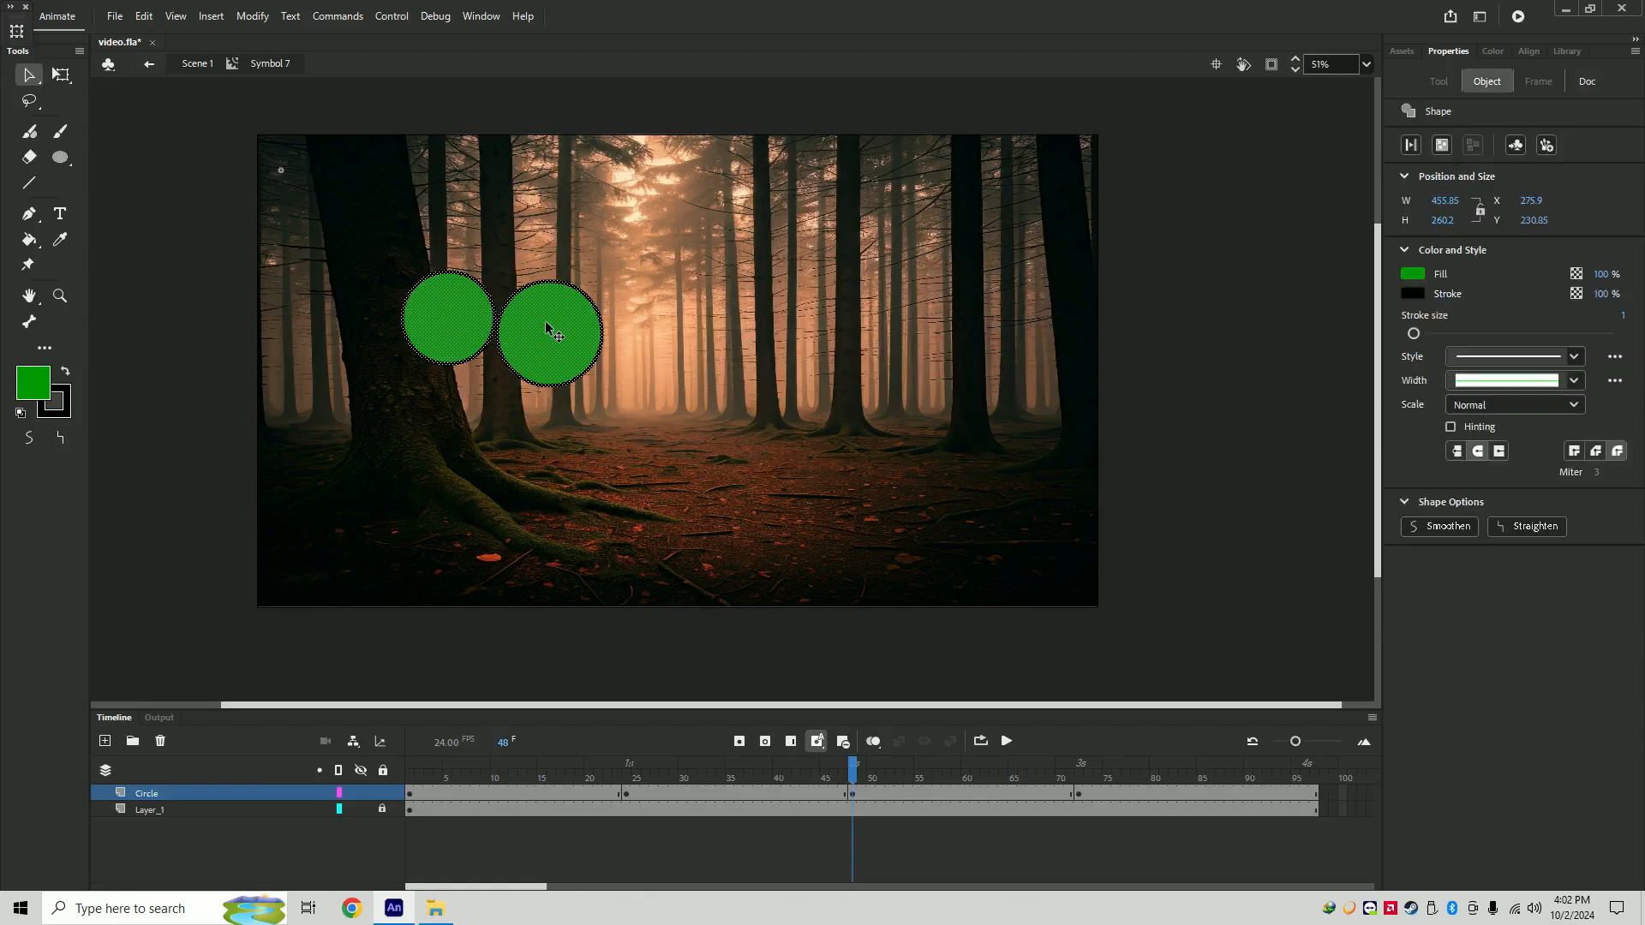
{"action": "left_click_drag", "start_coordinate": [545, 328], "coordinate": [610, 486]}
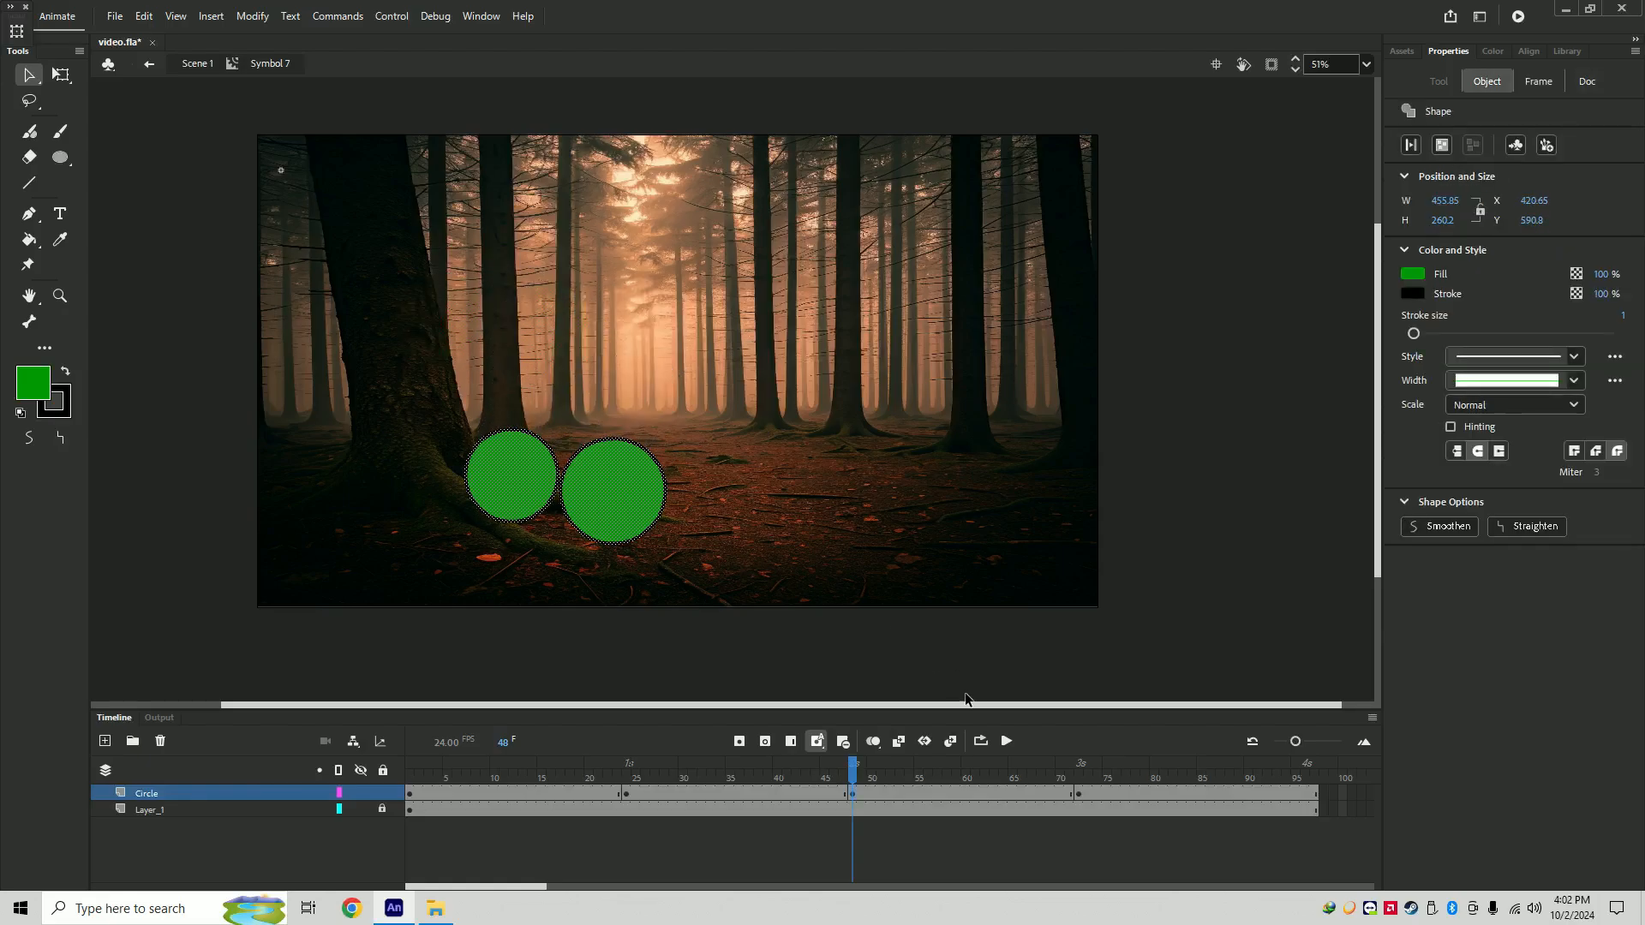
- Insert a keyframe at frame 86 on the Circle layer and move both circles to about X 1236, Y -25
{"action": "right_click", "coordinate": [1213, 799]}
{"action": "left_click", "coordinate": [1268, 429]}
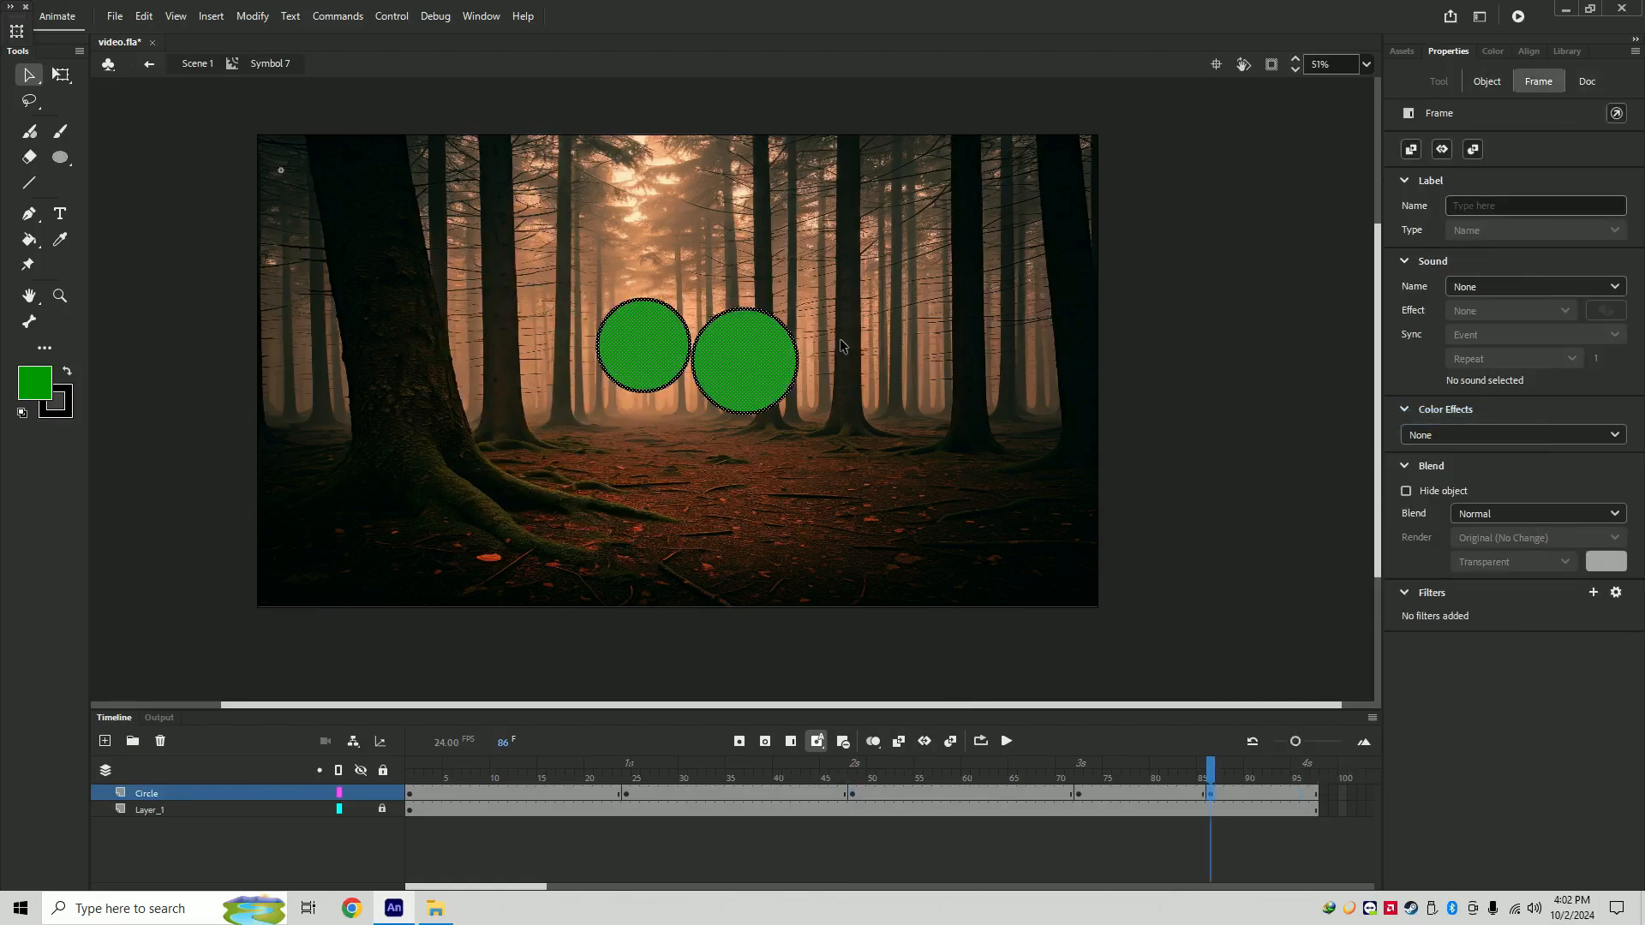
{"action": "left_click_drag", "start_coordinate": [754, 370], "coordinate": [978, 231]}
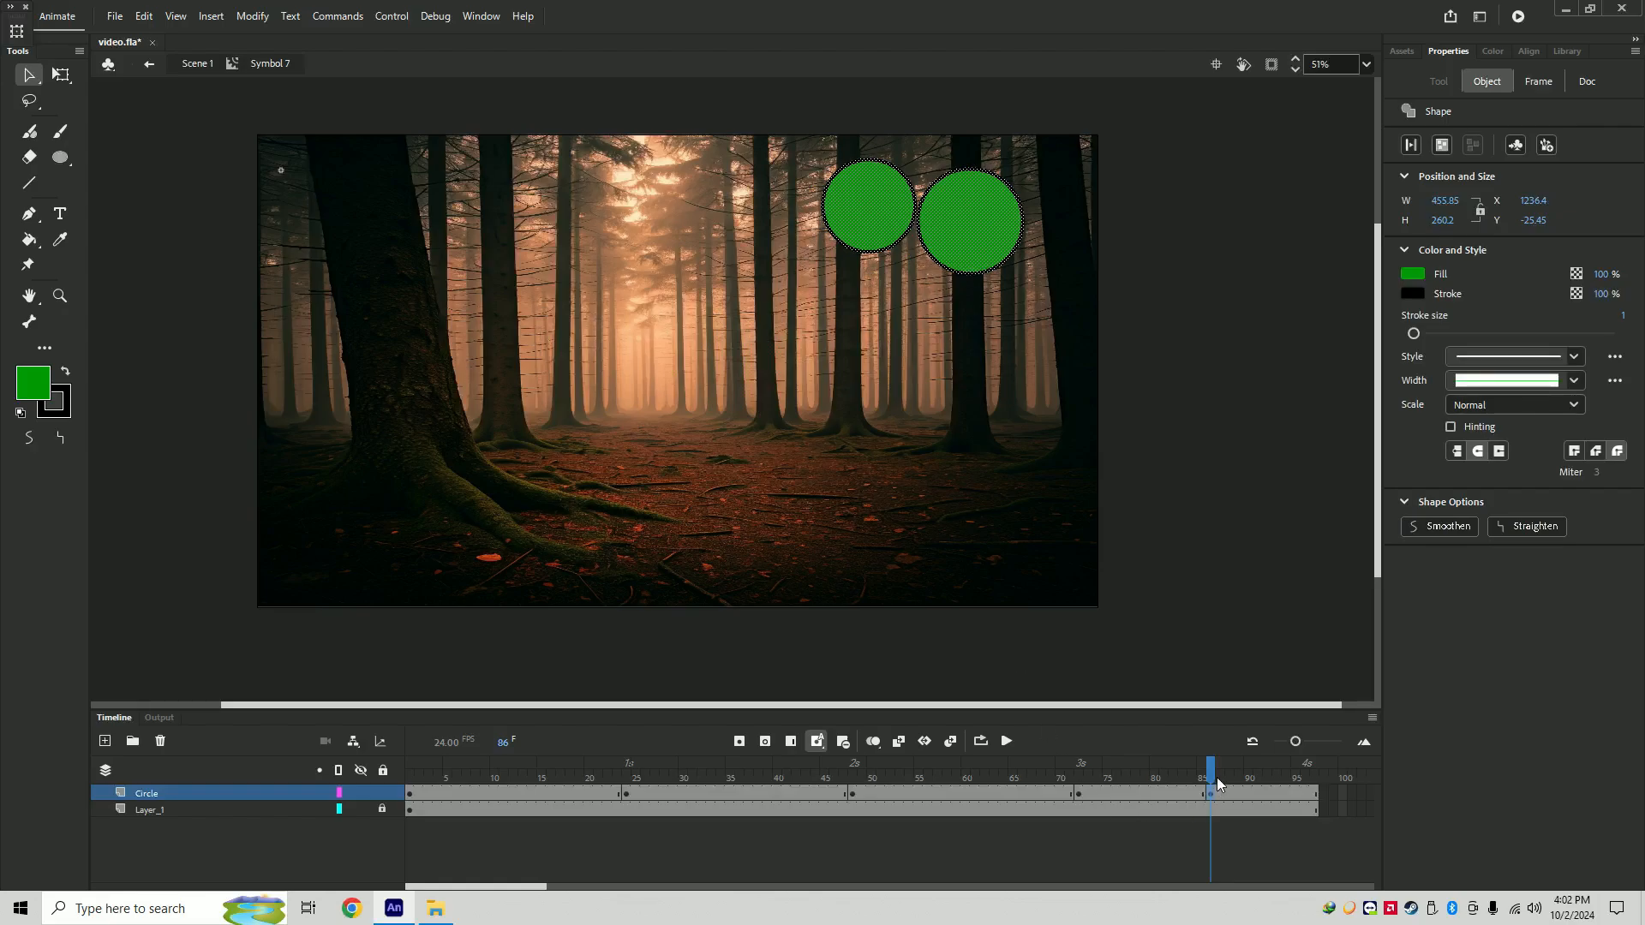
- At frame 97, move both circles to about X 1209, Y 160 and keep both selected
{"action": "left_click_drag", "start_coordinate": [1212, 774], "coordinate": [1318, 775]}
{"action": "left_click_drag", "start_coordinate": [979, 242], "coordinate": [880, 310]}
{"action": "left_click", "coordinate": [902, 233], "text": "shift"}
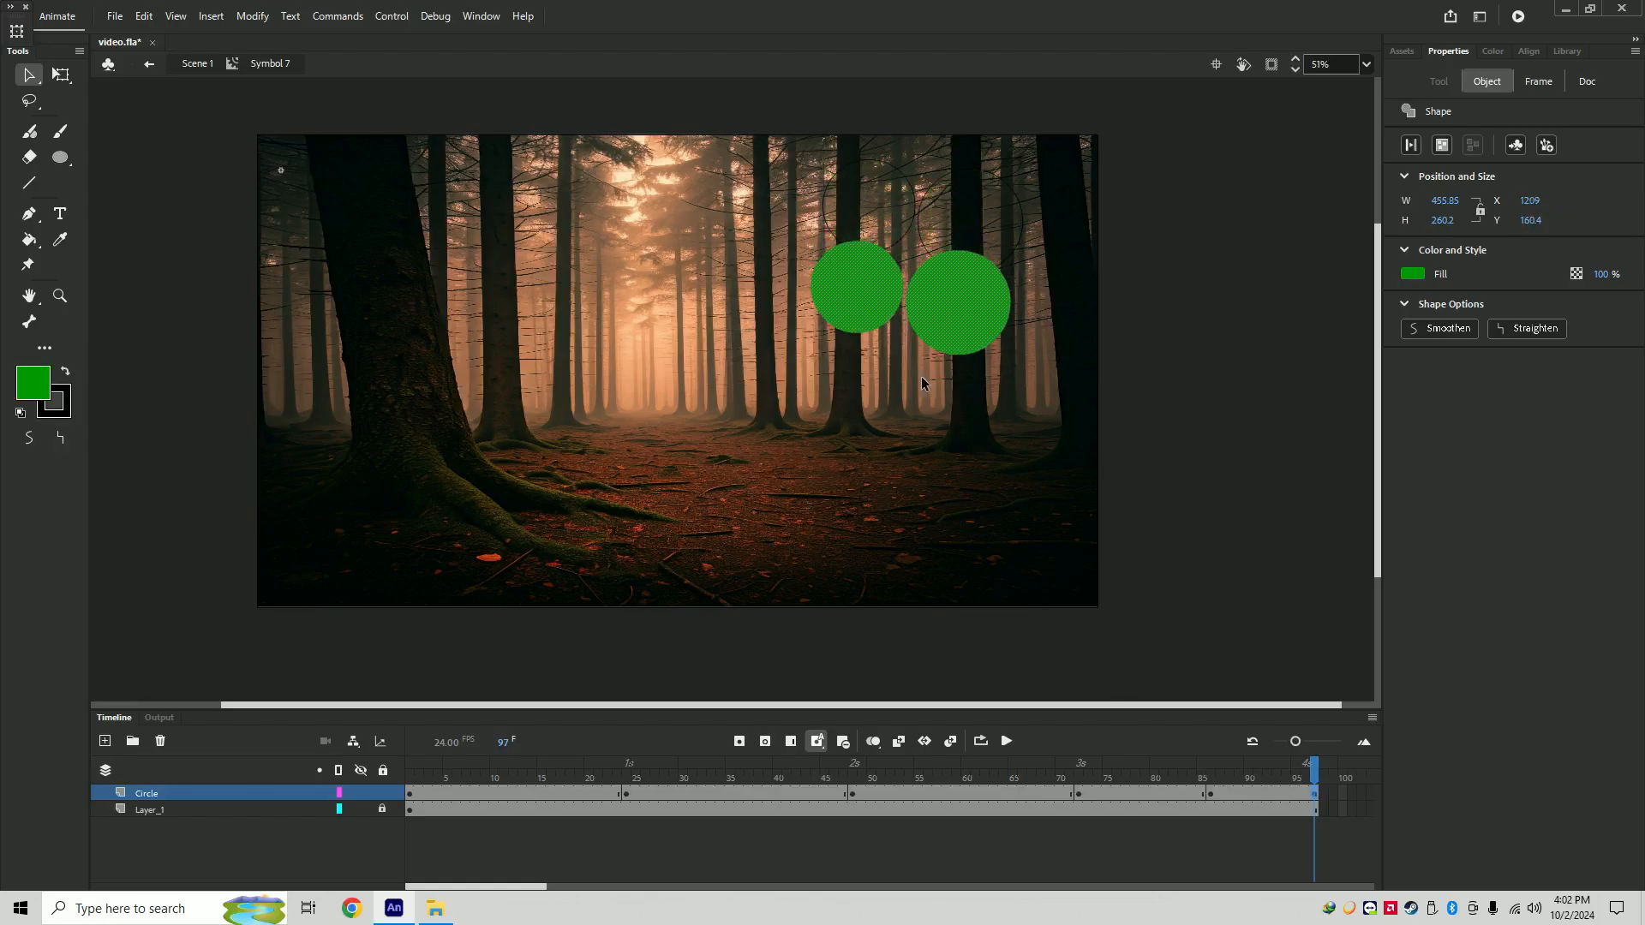
- Create shape tweens between all the Circle layer's keyframes, from frame 1 through frame 97
{"action": "left_click", "coordinate": [447, 793]}
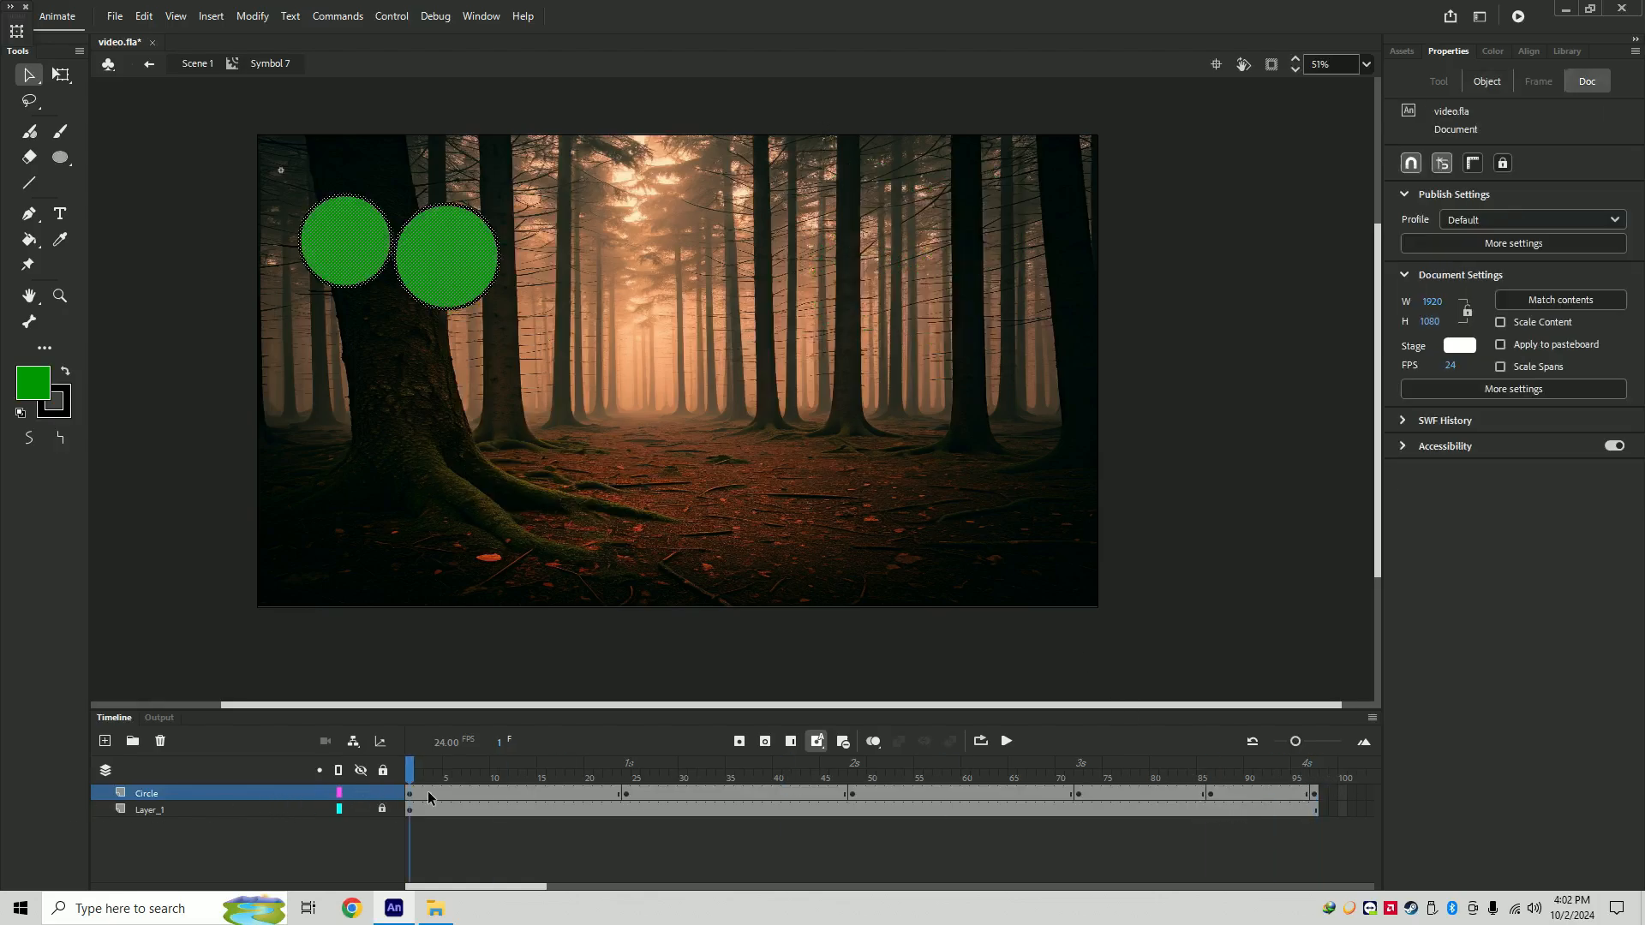
{"action": "right_click", "coordinate": [470, 788]}
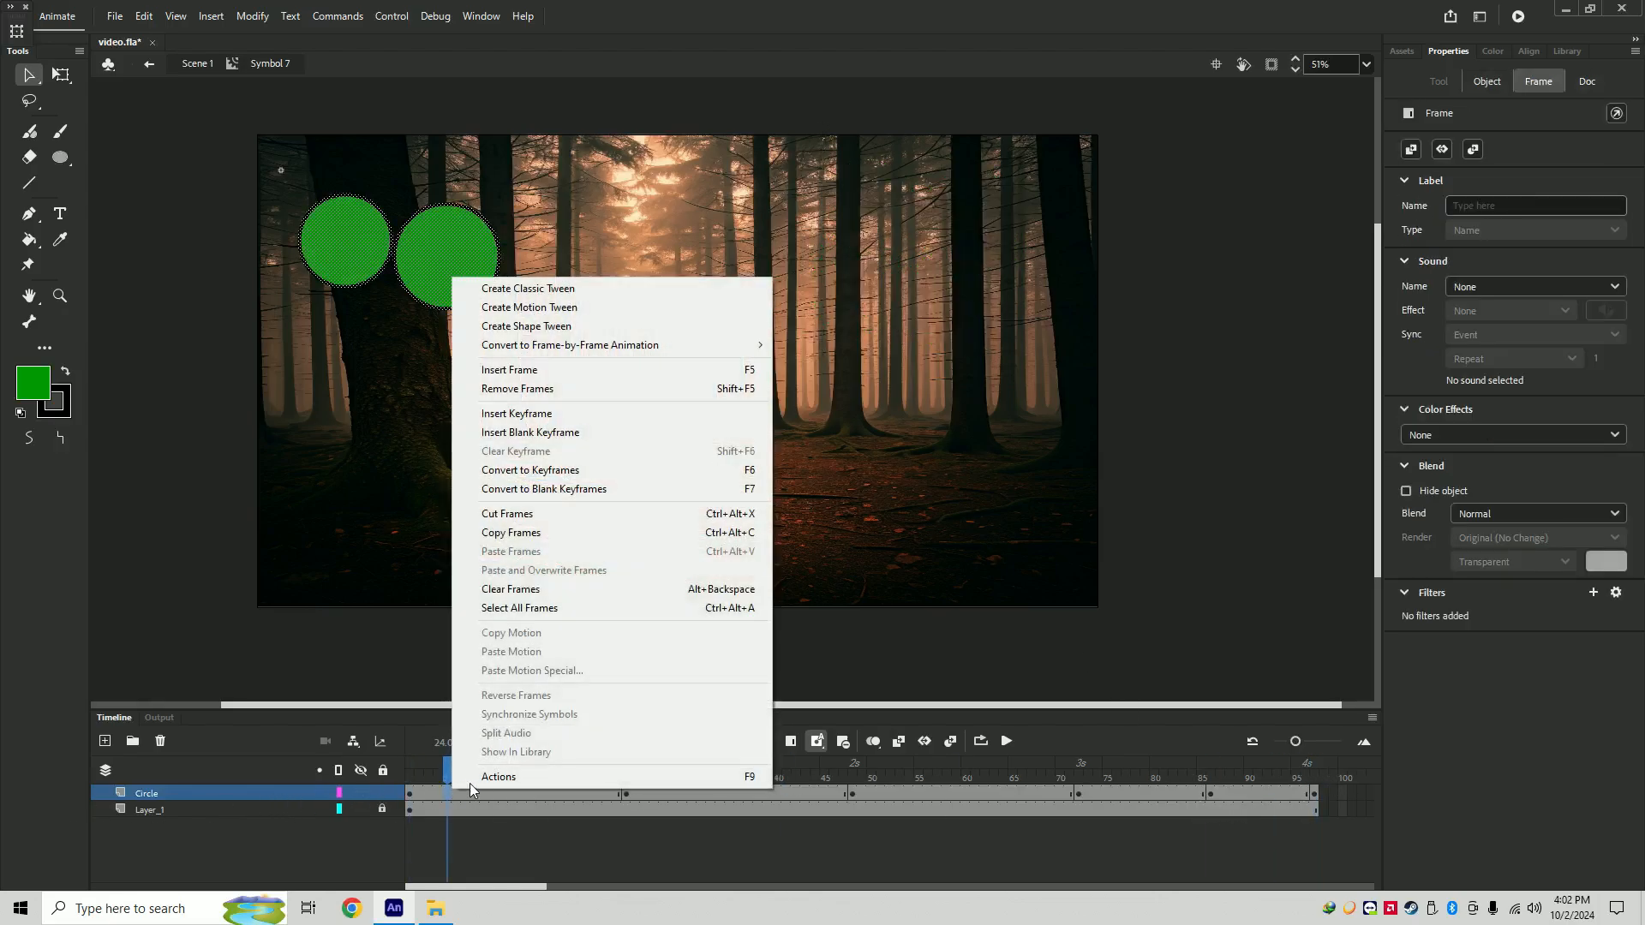
{"action": "left_click", "coordinate": [588, 326]}
{"action": "right_click", "coordinate": [700, 794]}
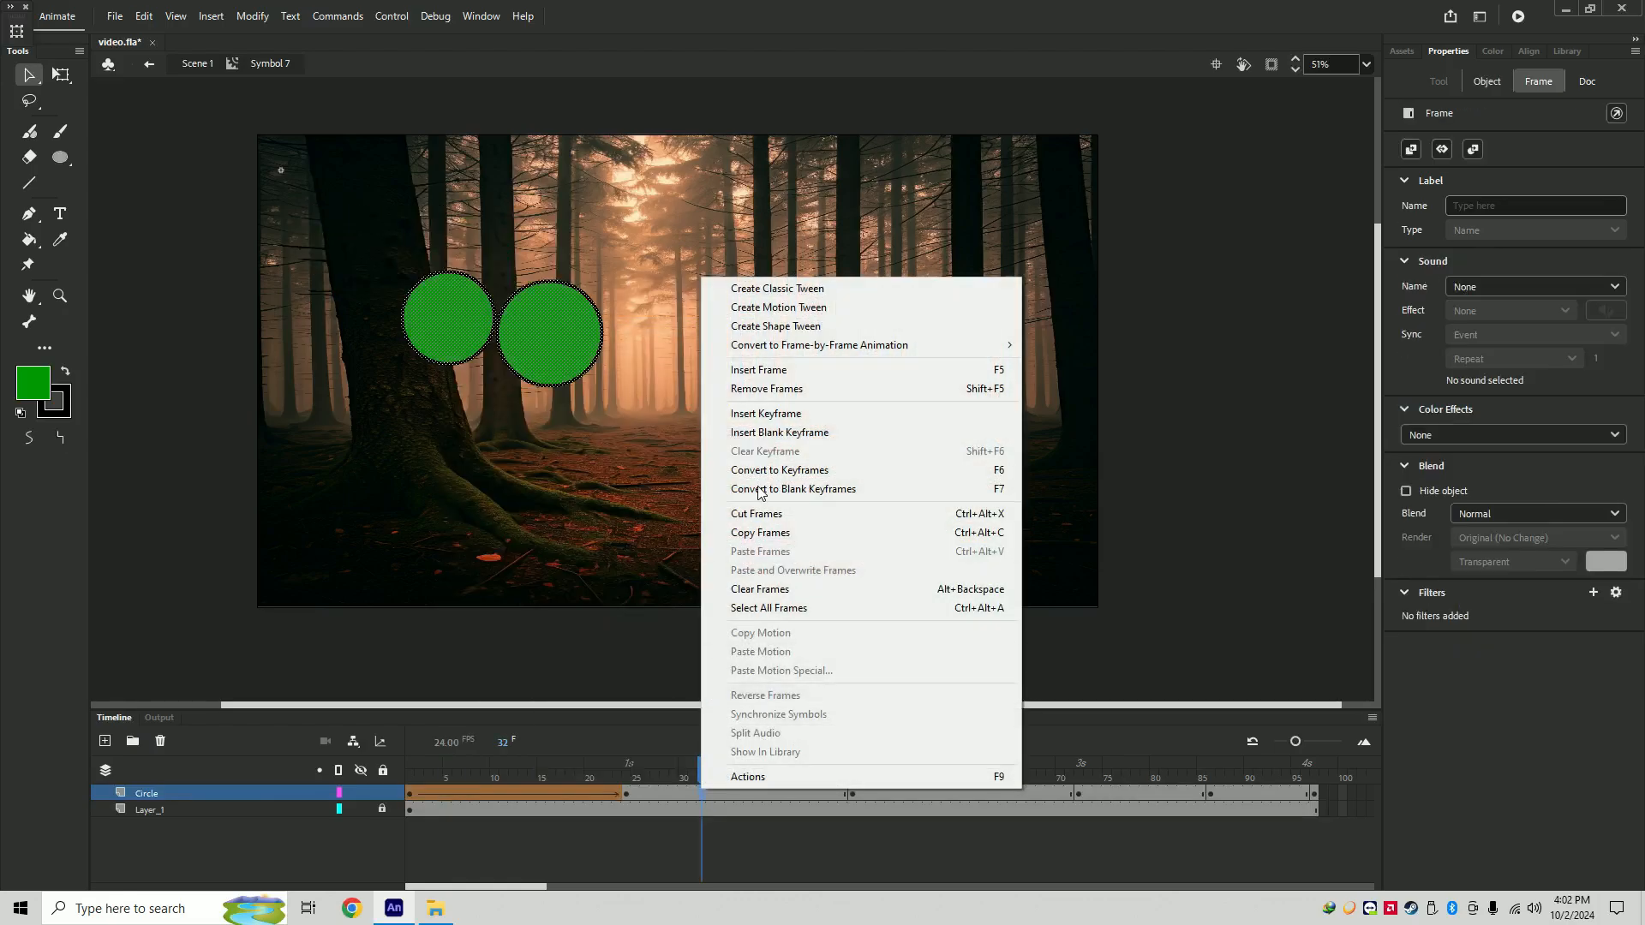
{"action": "left_click", "coordinate": [772, 325]}
{"action": "right_click", "coordinate": [932, 793]}
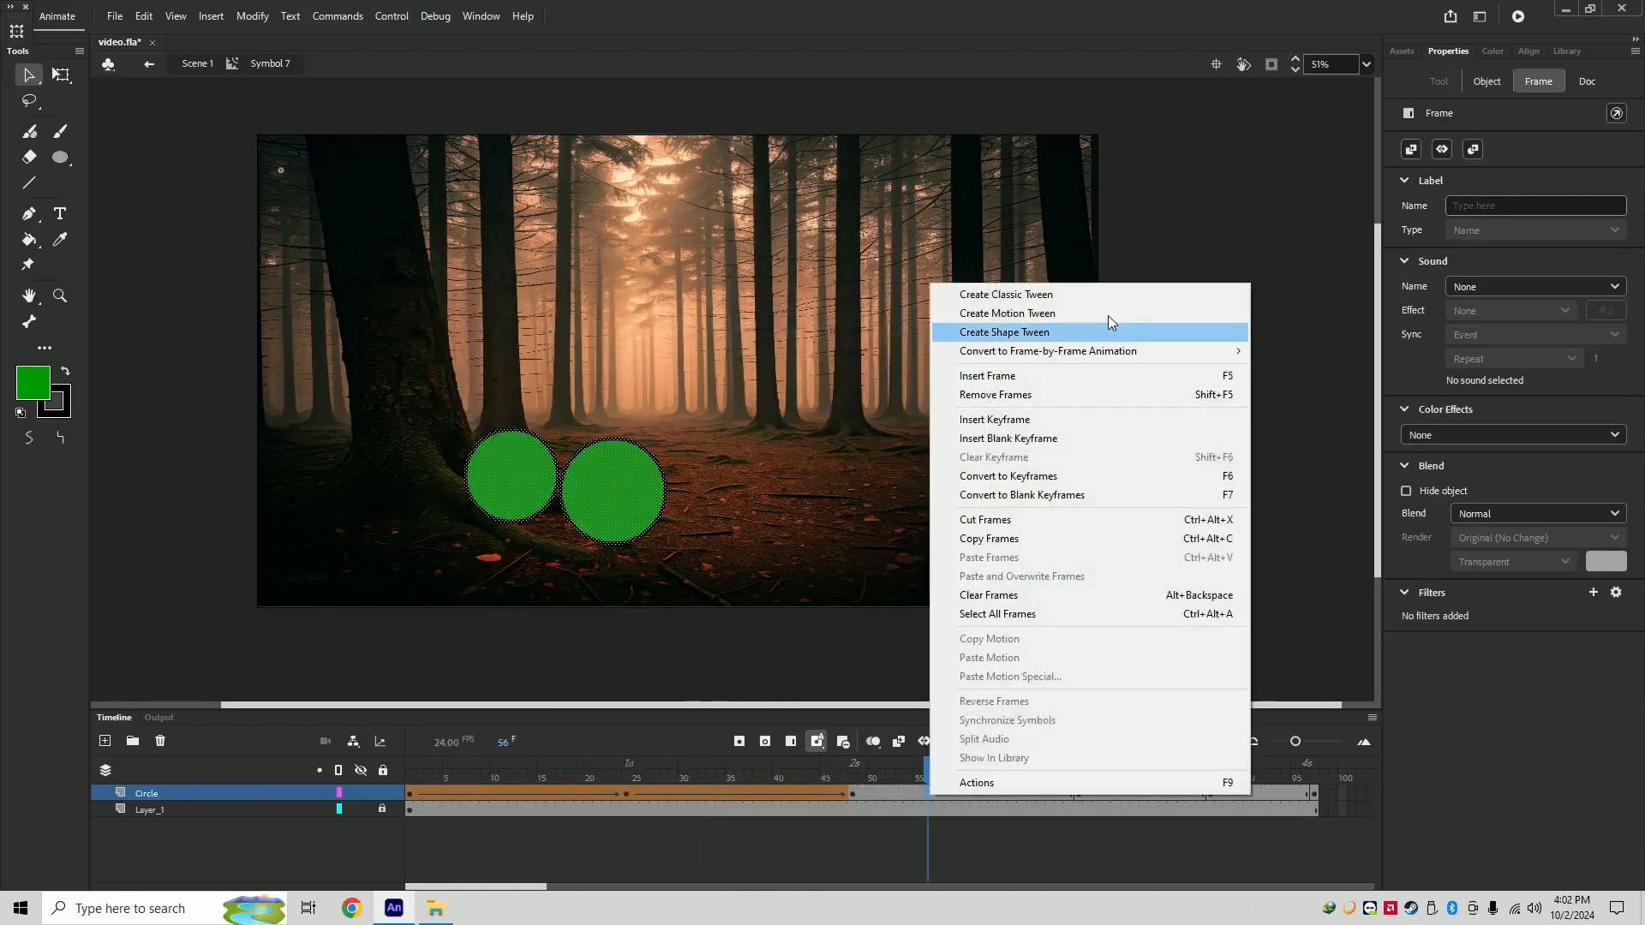
{"action": "left_click", "coordinate": [1089, 336]}
{"action": "right_click", "coordinate": [1136, 793]}
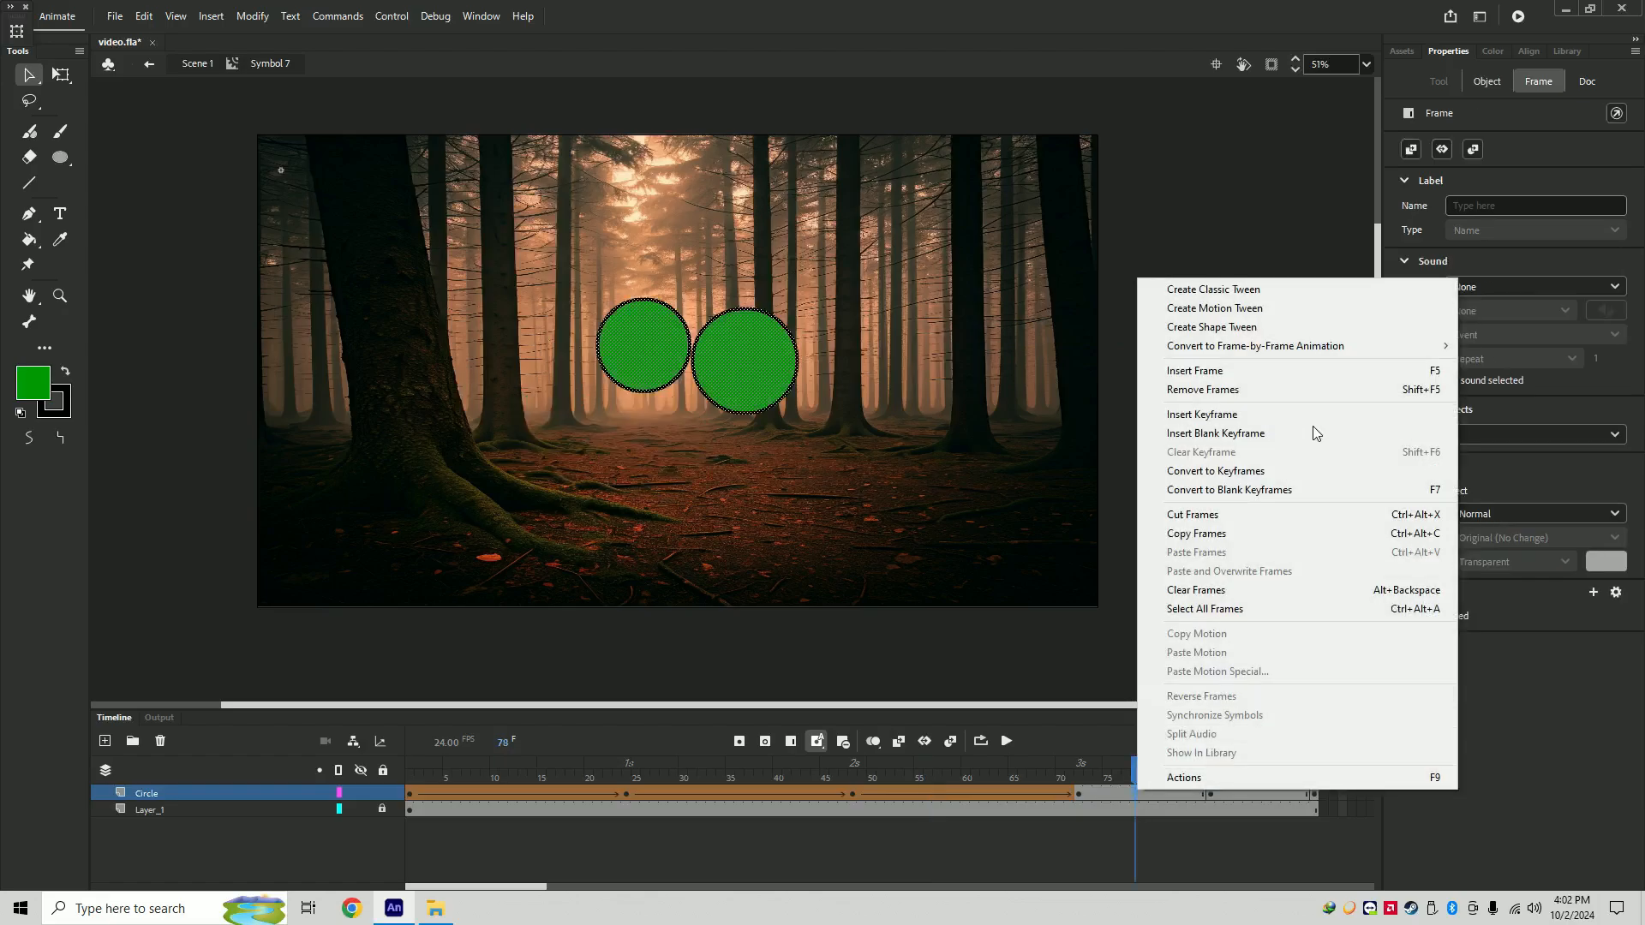
{"action": "left_click", "coordinate": [1271, 329]}
{"action": "right_click", "coordinate": [1240, 793]}
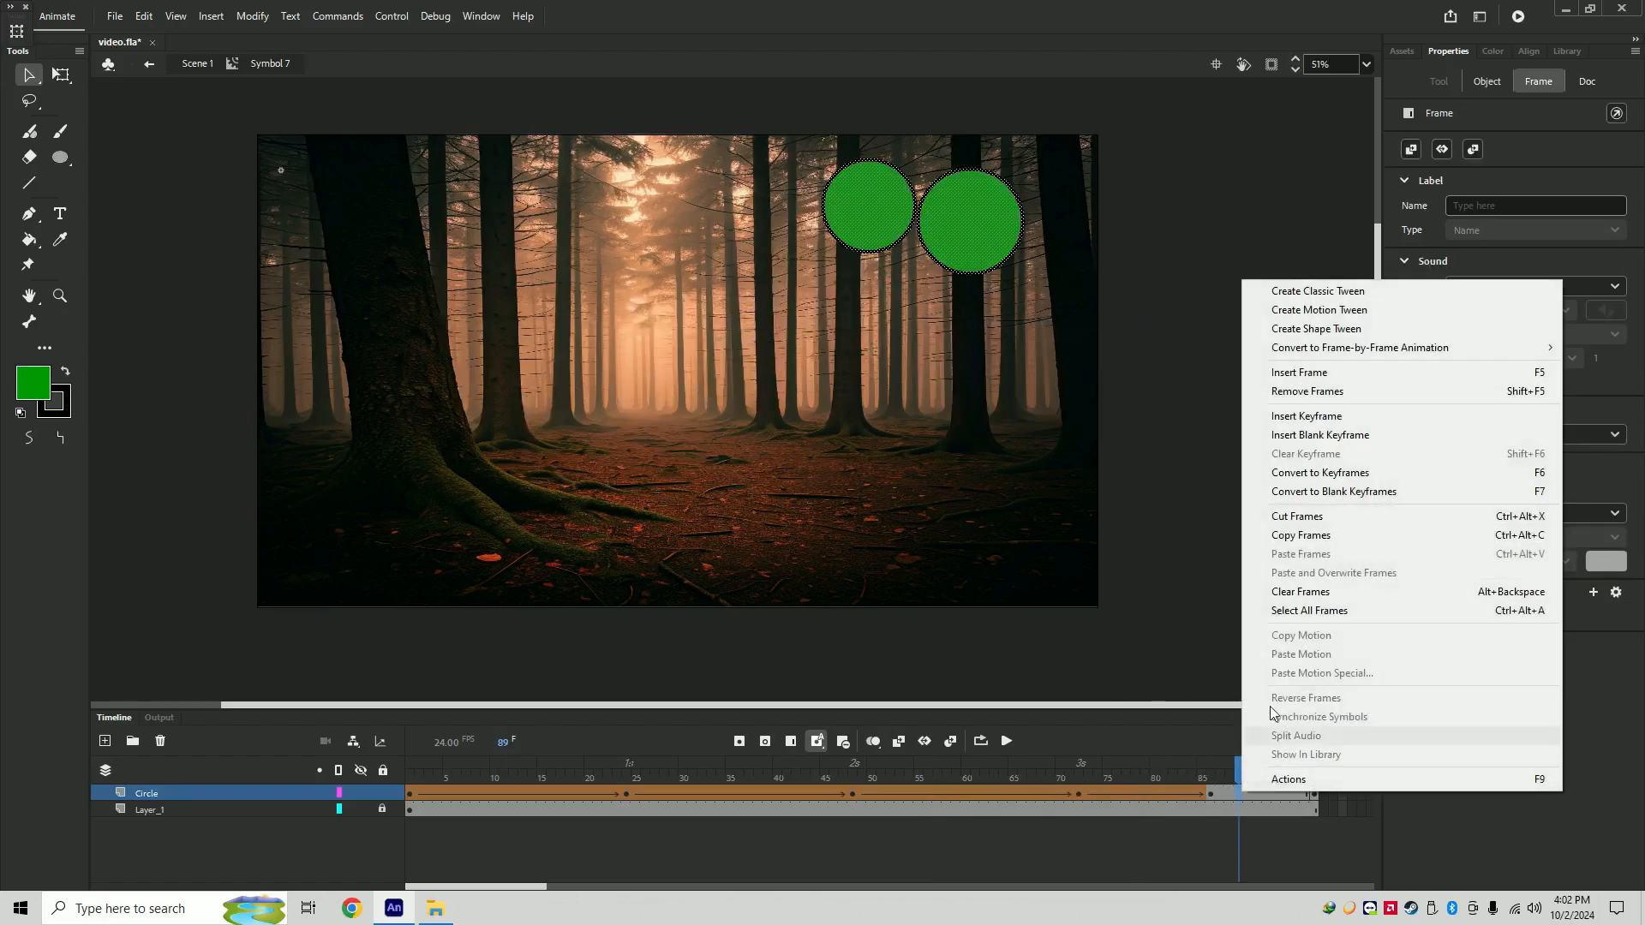
{"action": "left_click", "coordinate": [1316, 329]}
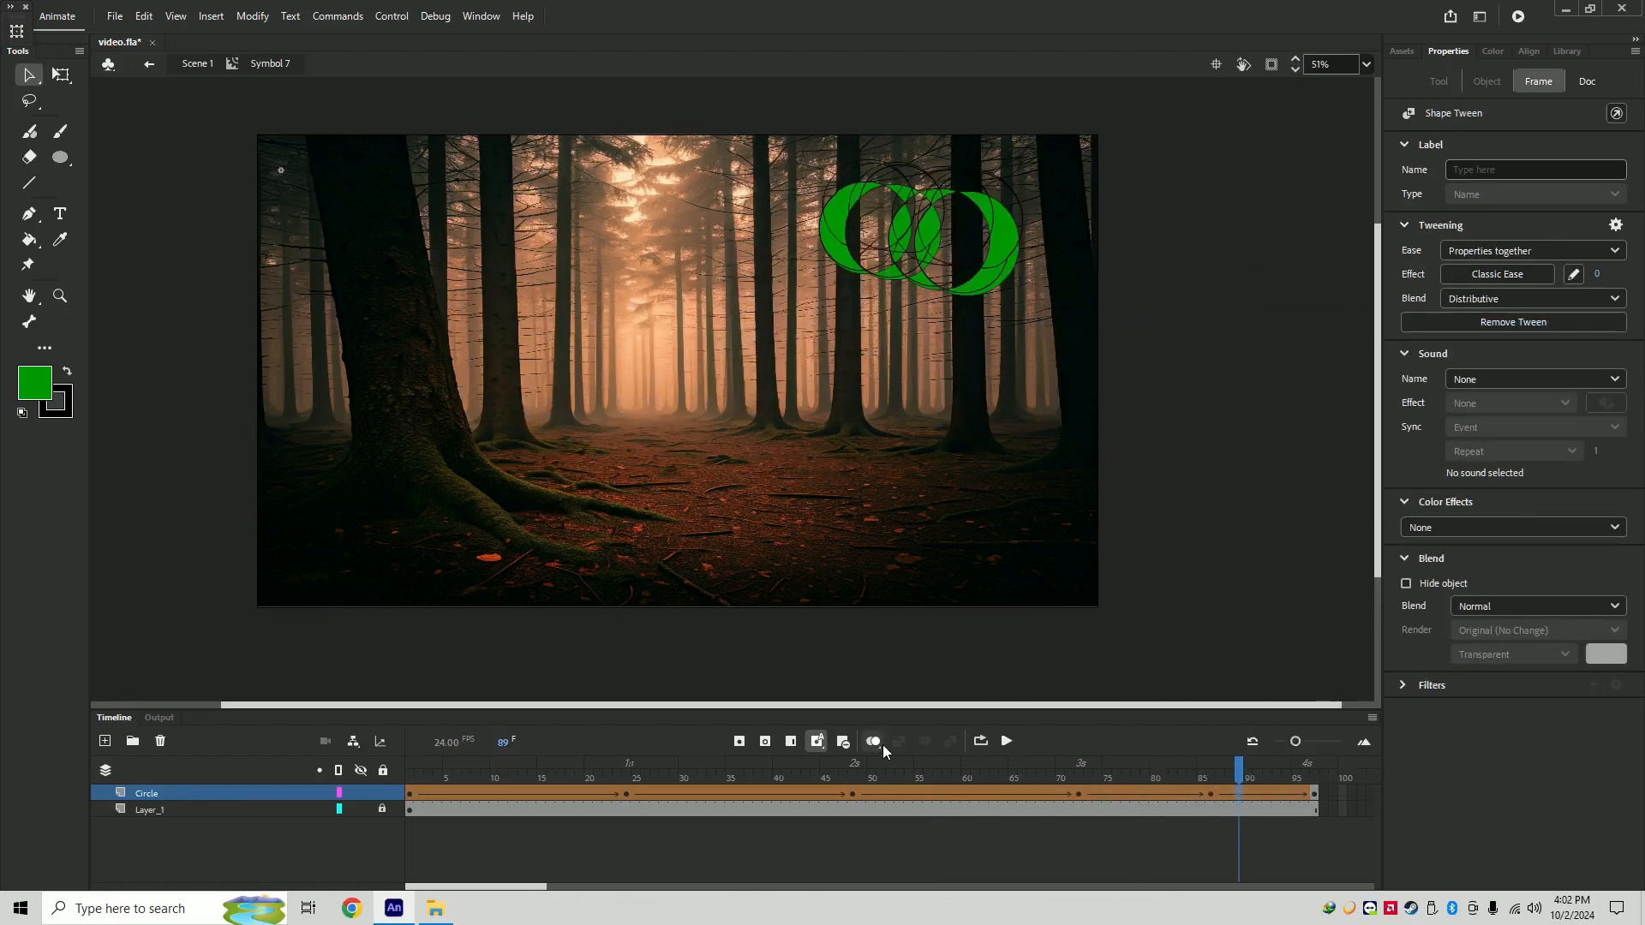
- Play the circle animation from the first frame, stop it and return to frame 1
{"action": "key", "text": "Home"}
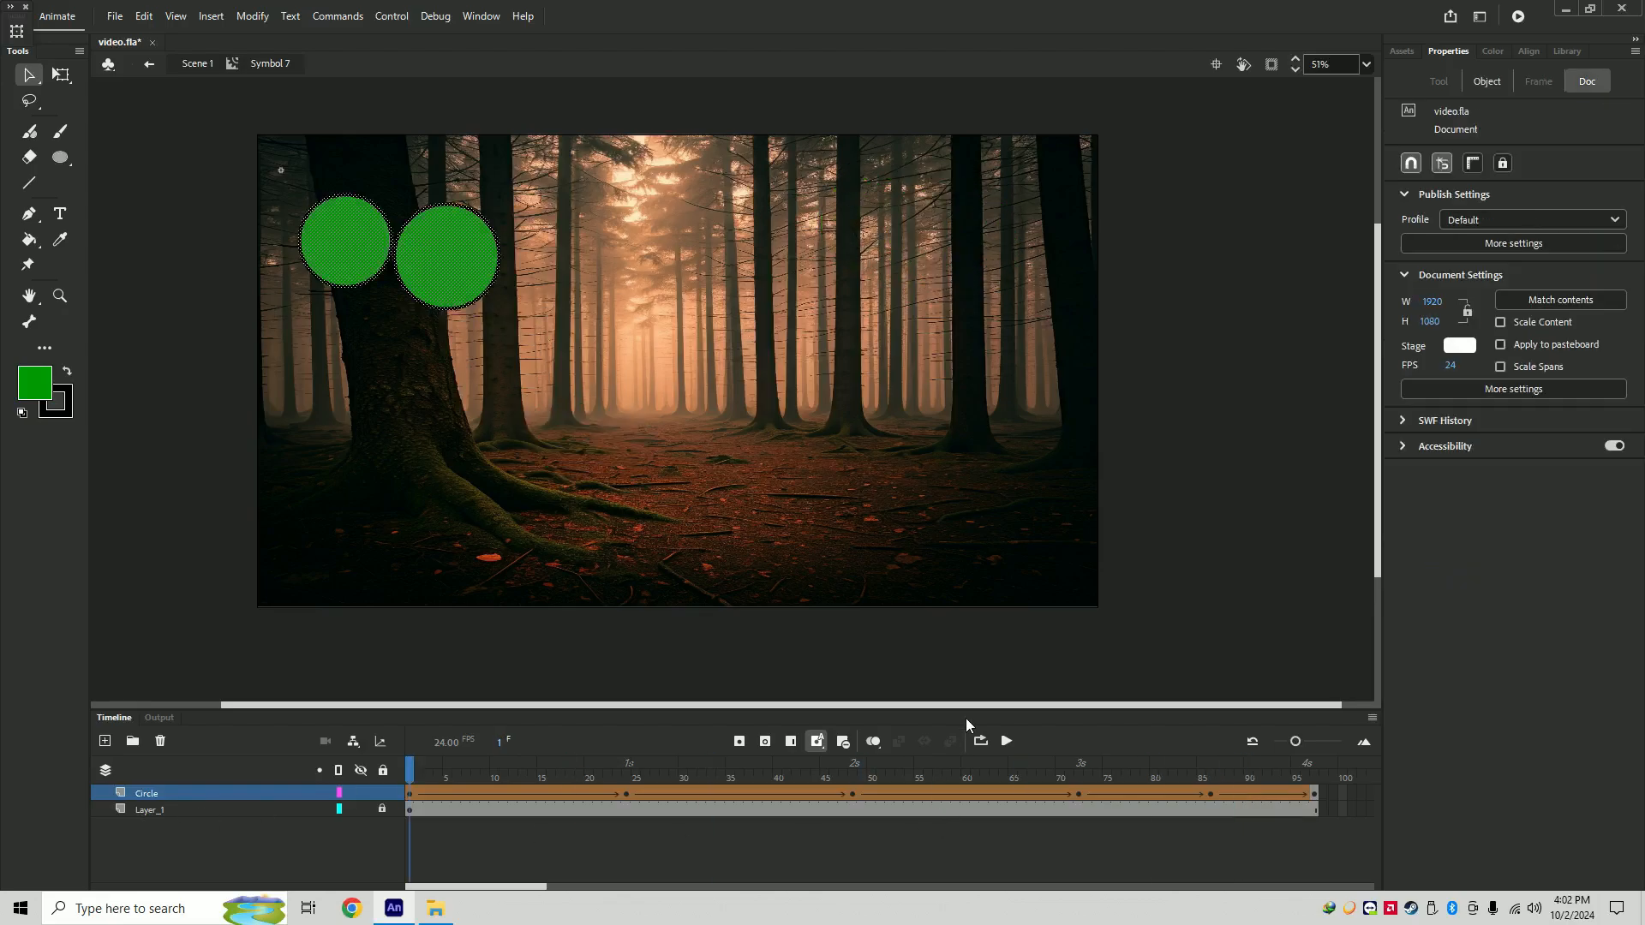
{"action": "left_click", "coordinate": [1007, 742]}
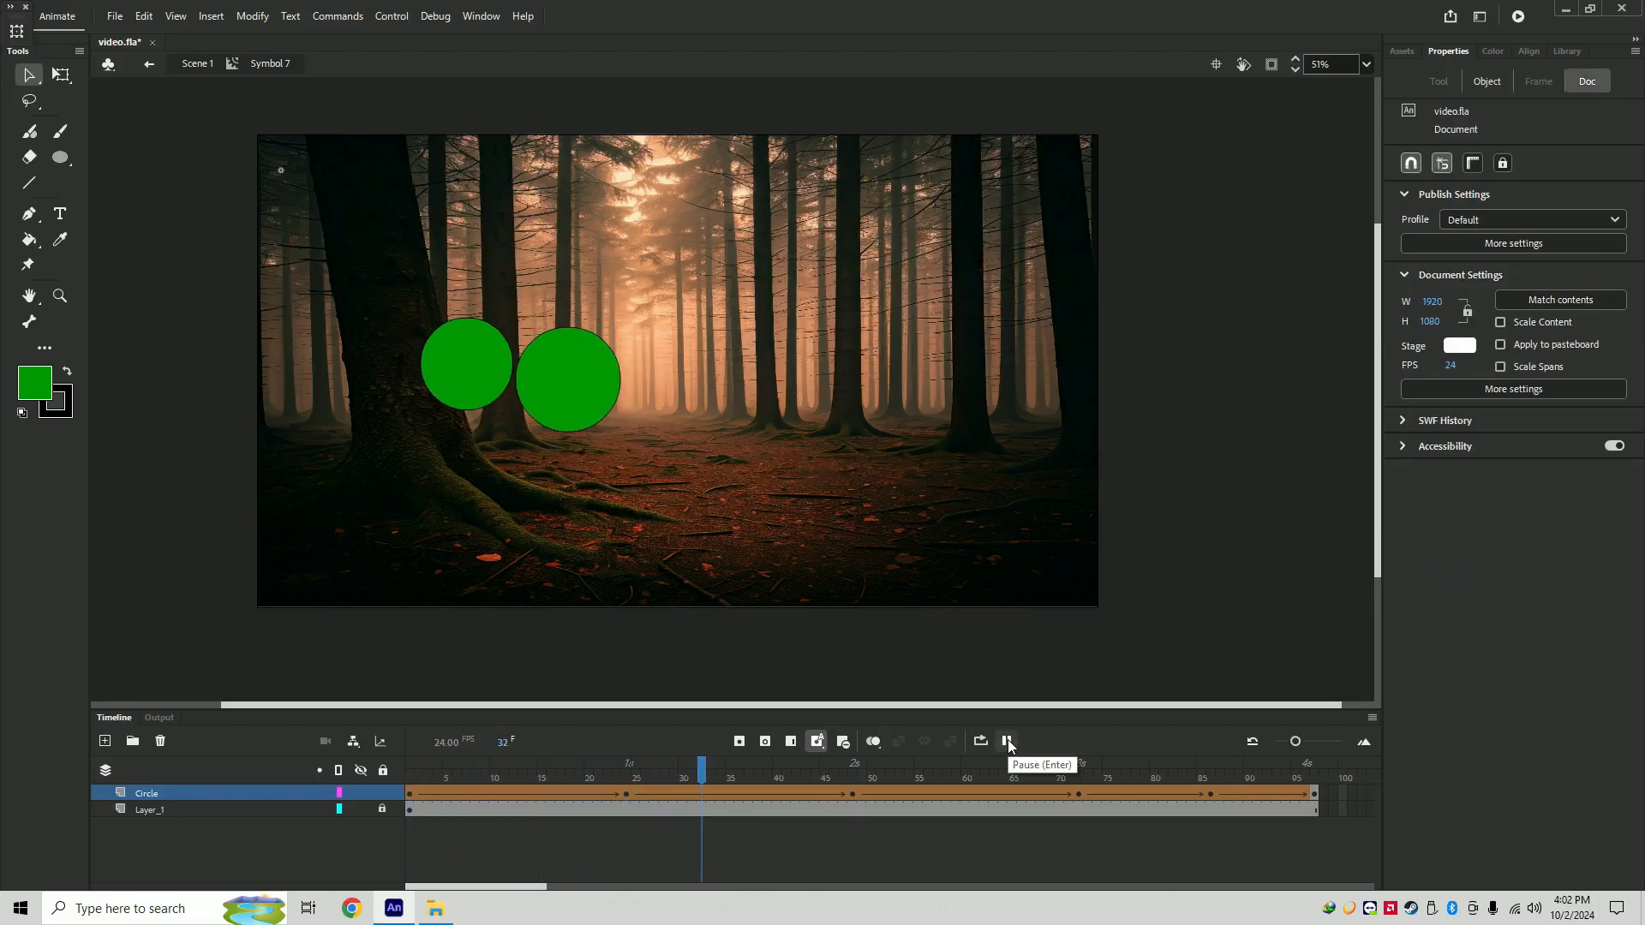
{"action": "left_click", "coordinate": [1007, 742]}
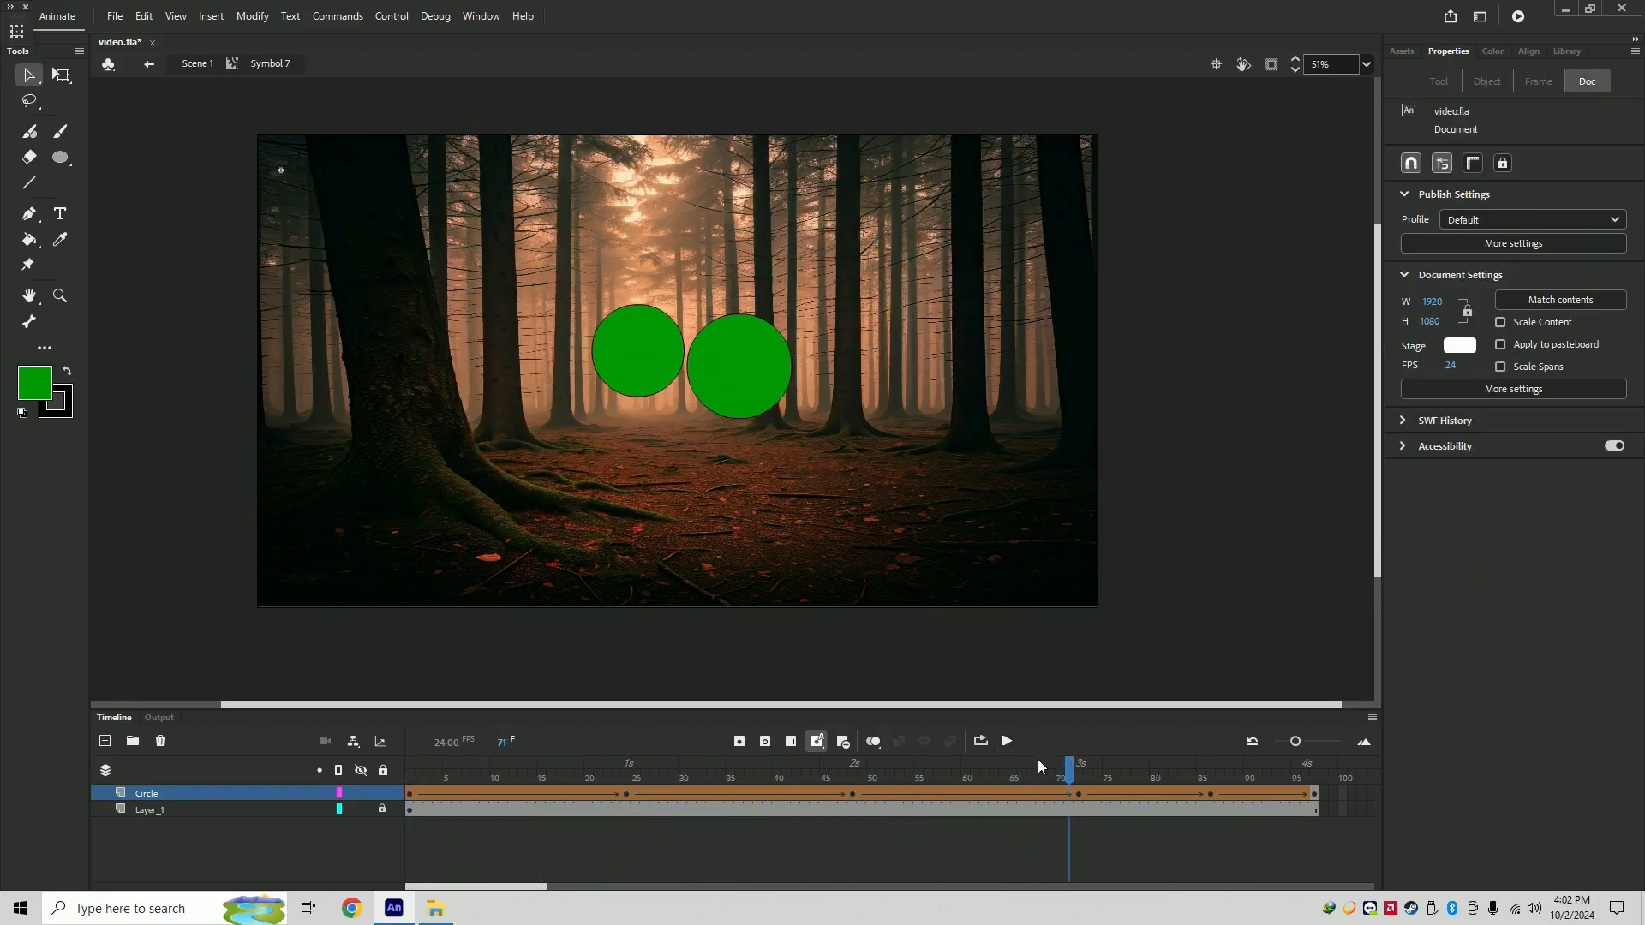
{"action": "left_click_drag", "start_coordinate": [1068, 768], "coordinate": [72, 832]}
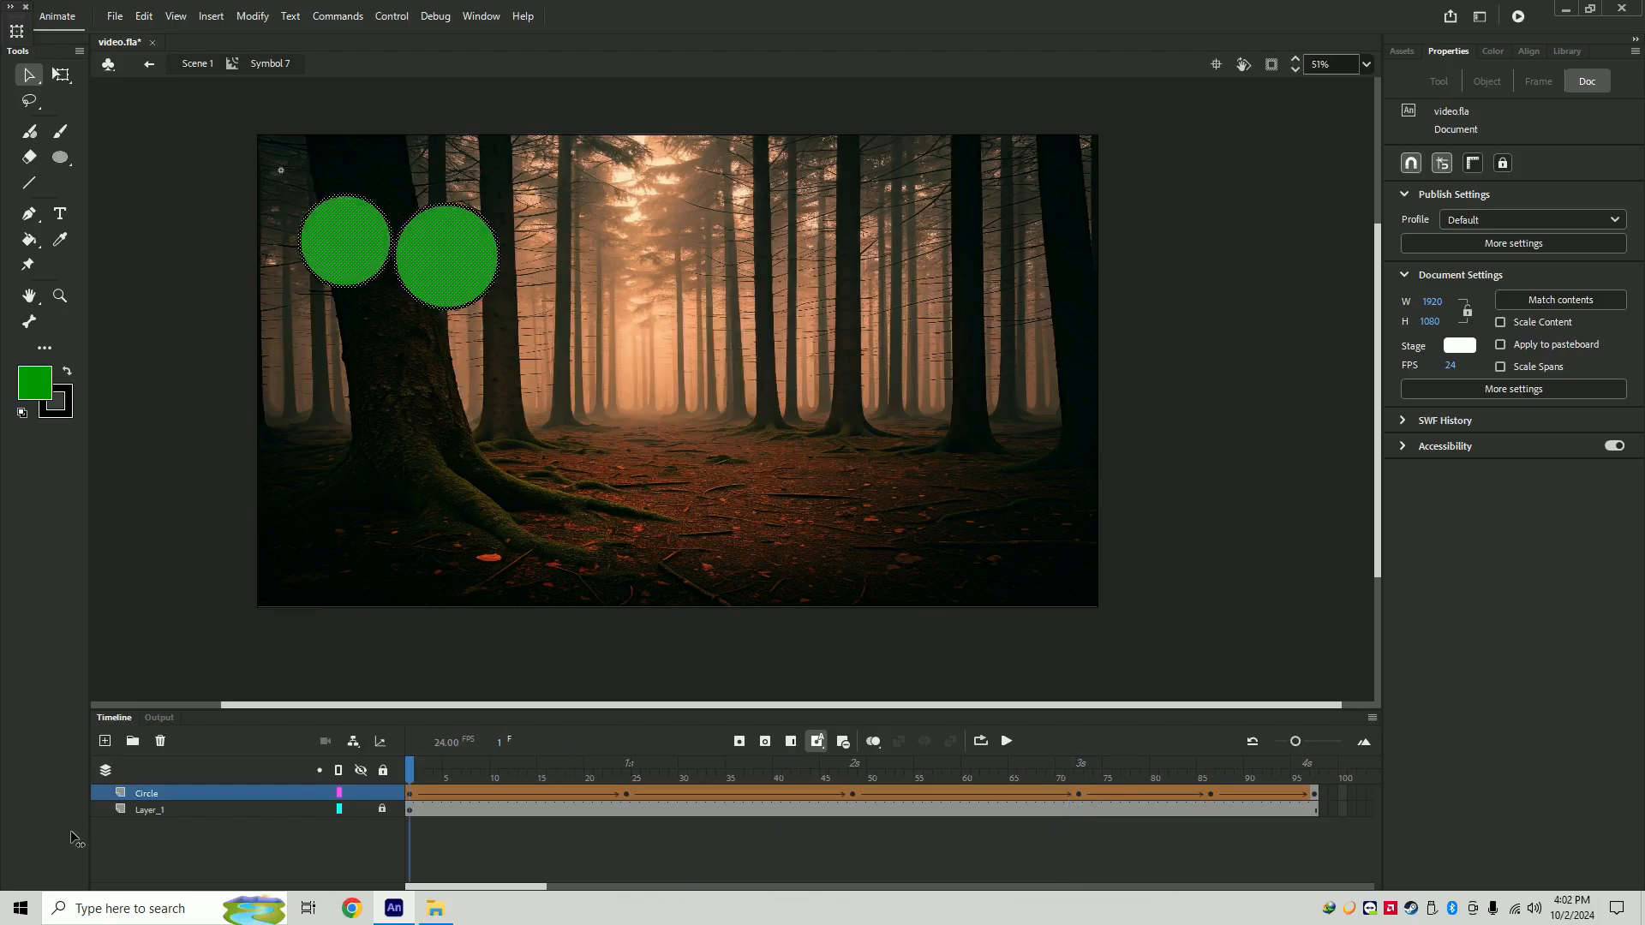
- Turn the Circle layer into a mask over the forest layer and play the masked animation
{"action": "right_click", "coordinate": [149, 792]}
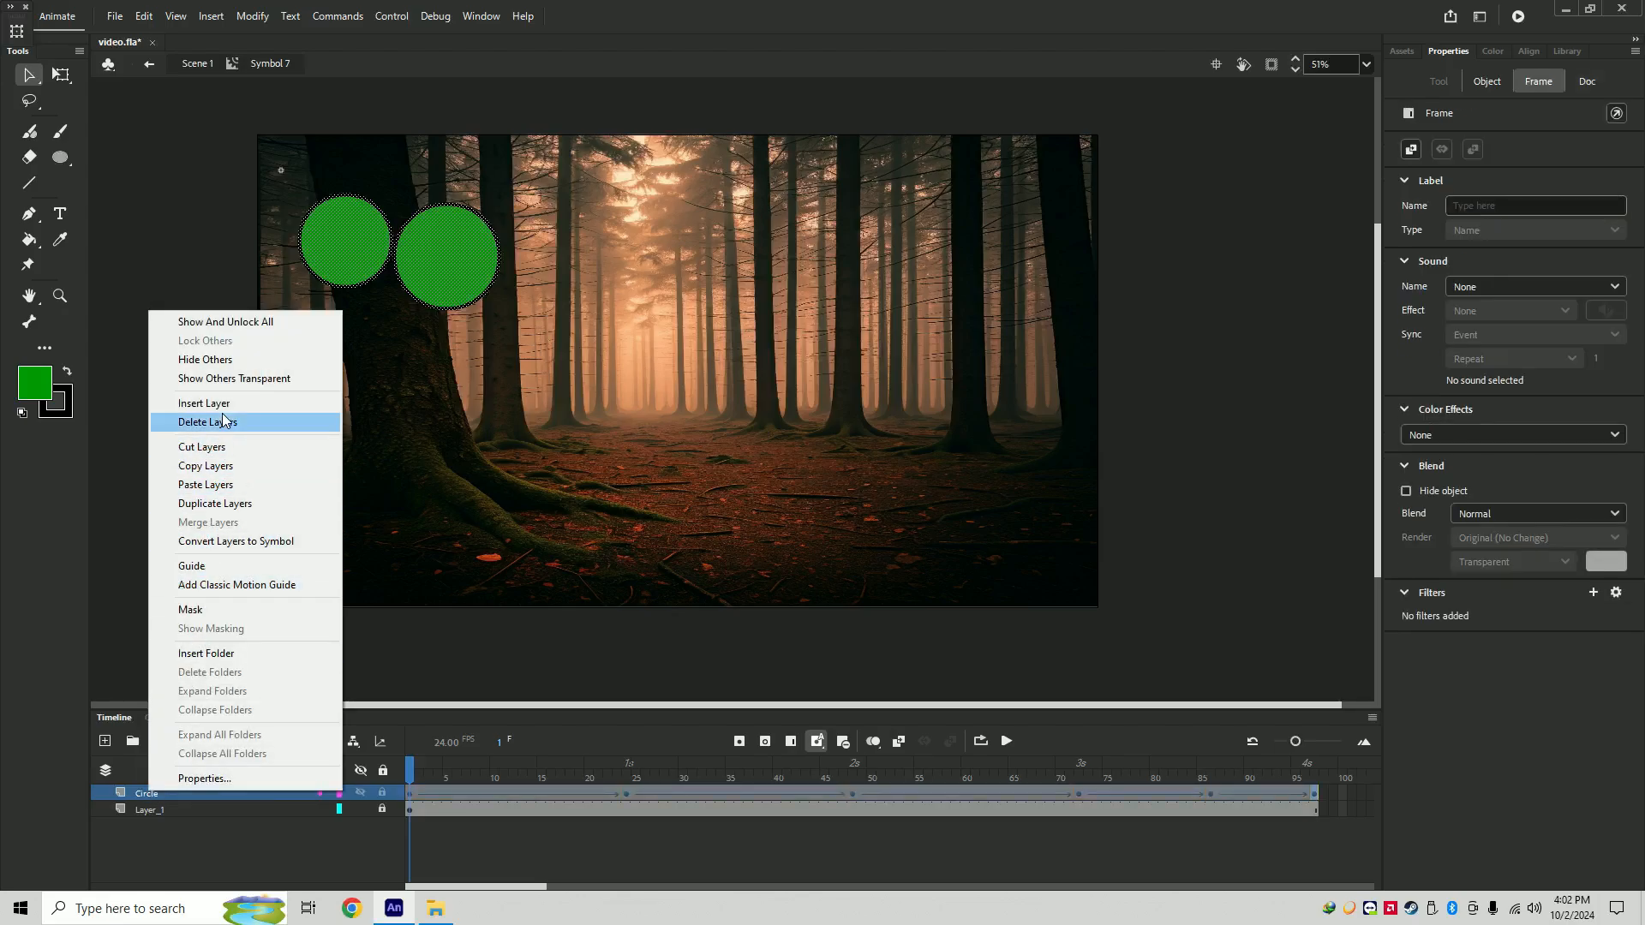
{"action": "left_click", "coordinate": [239, 609]}
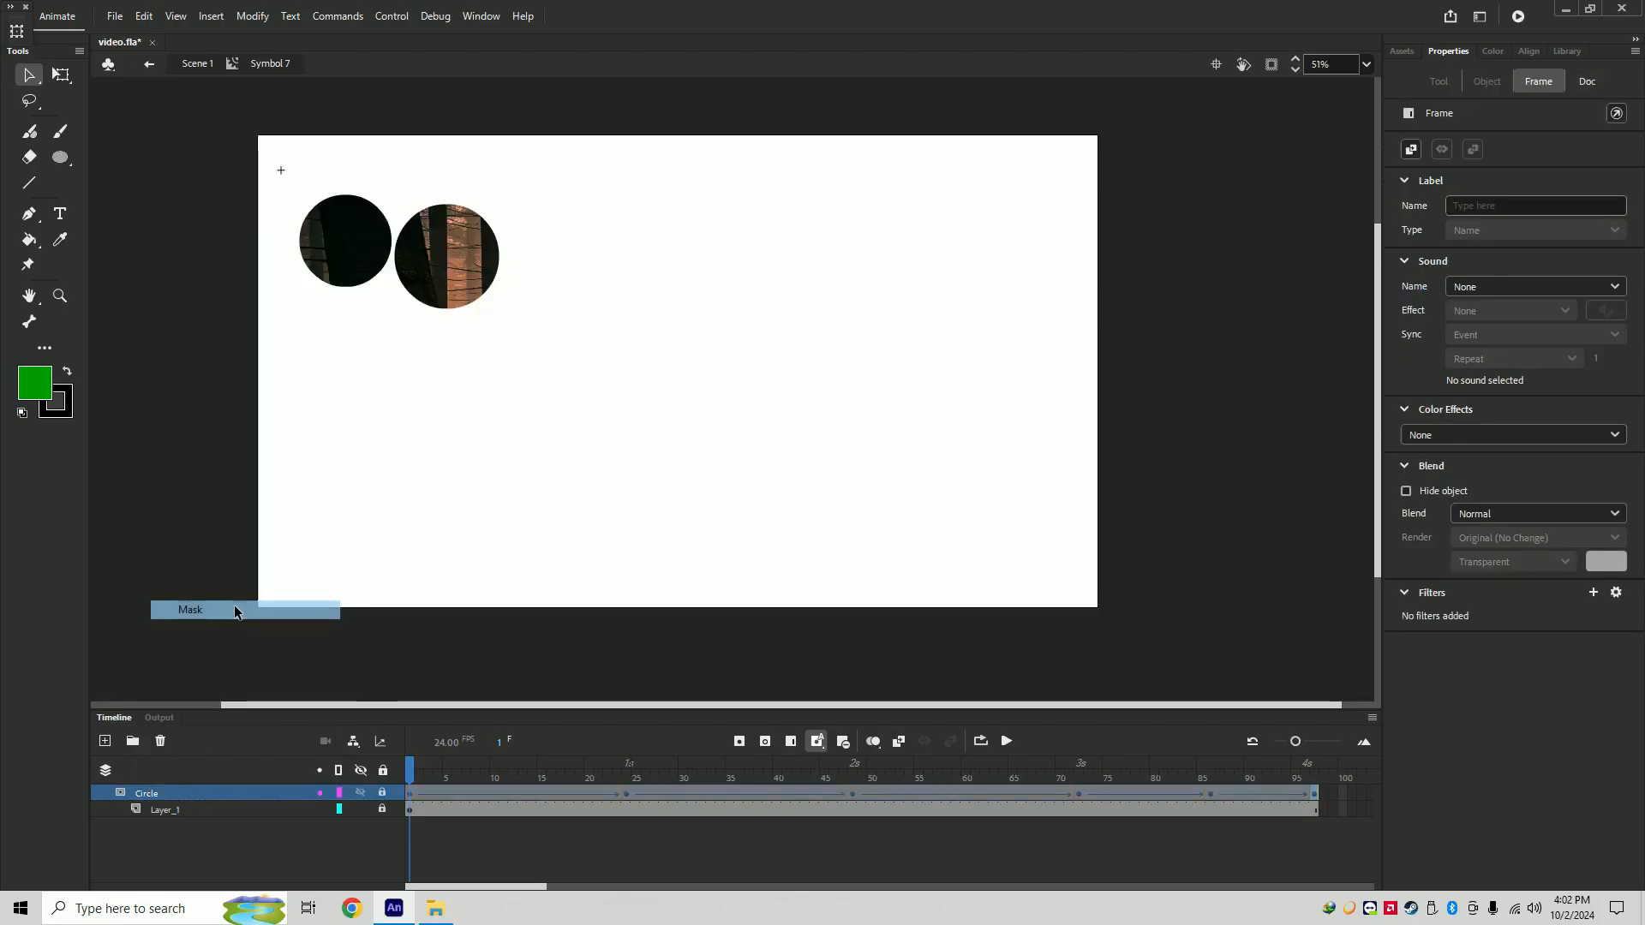
{"action": "left_click", "coordinate": [1007, 741]}
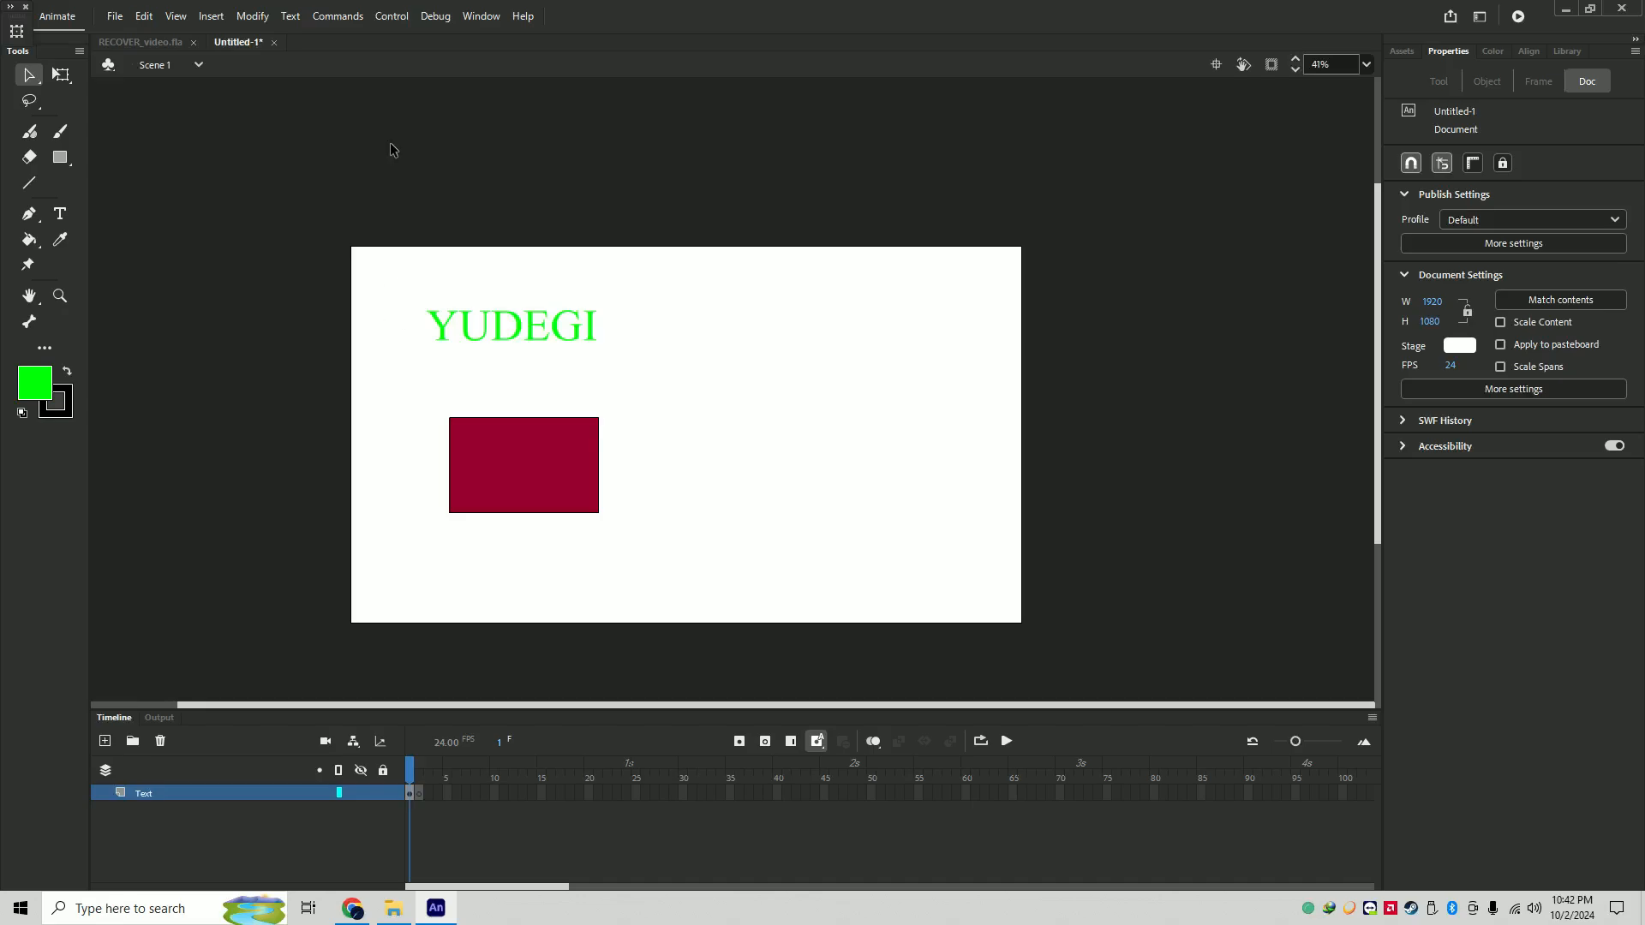
- Convert the dark red rectangle below the text into a movie clip symbol named Symbol 1
{"action": "left_click", "coordinate": [542, 330]}
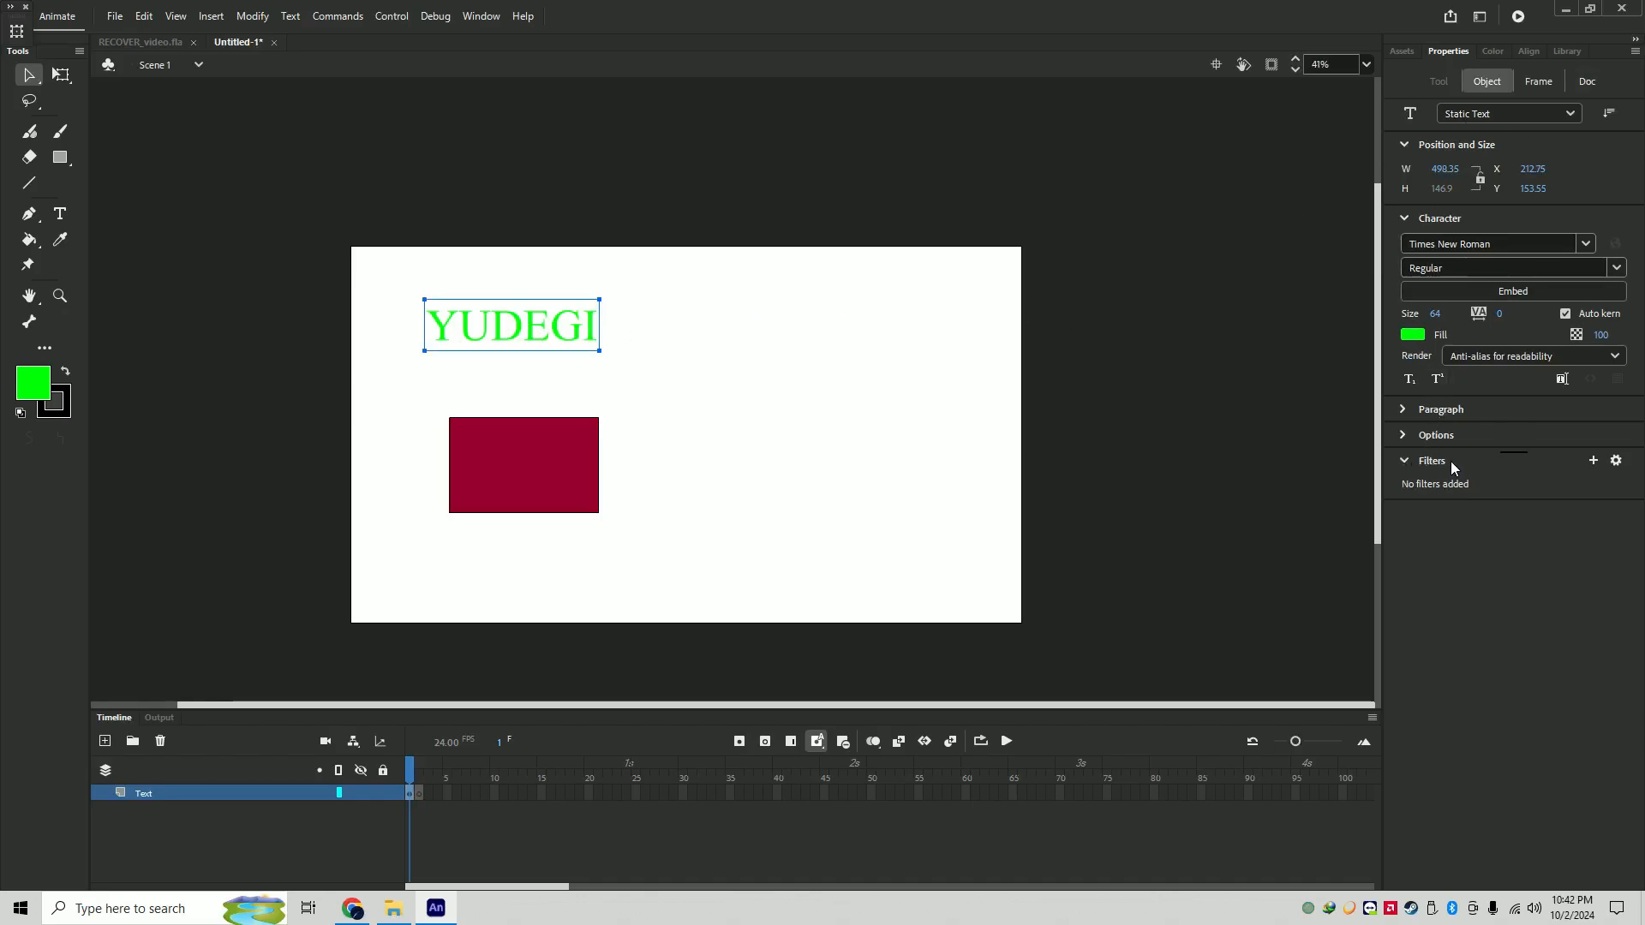
{"action": "left_click", "coordinate": [553, 482]}
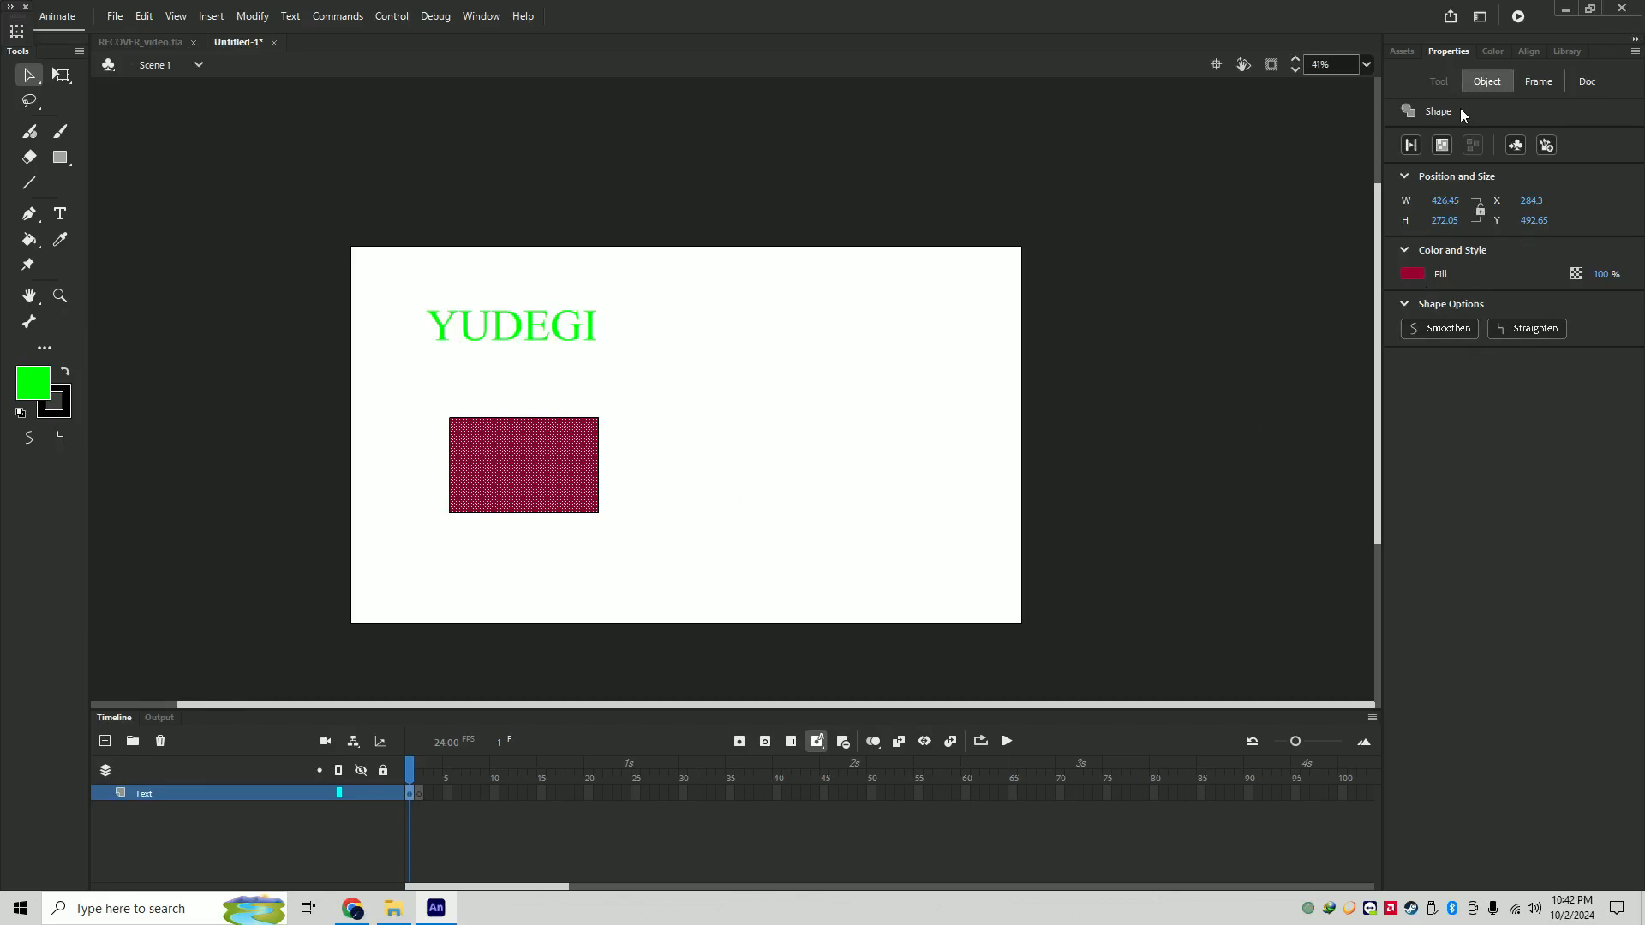
{"action": "right_click", "coordinate": [536, 450]}
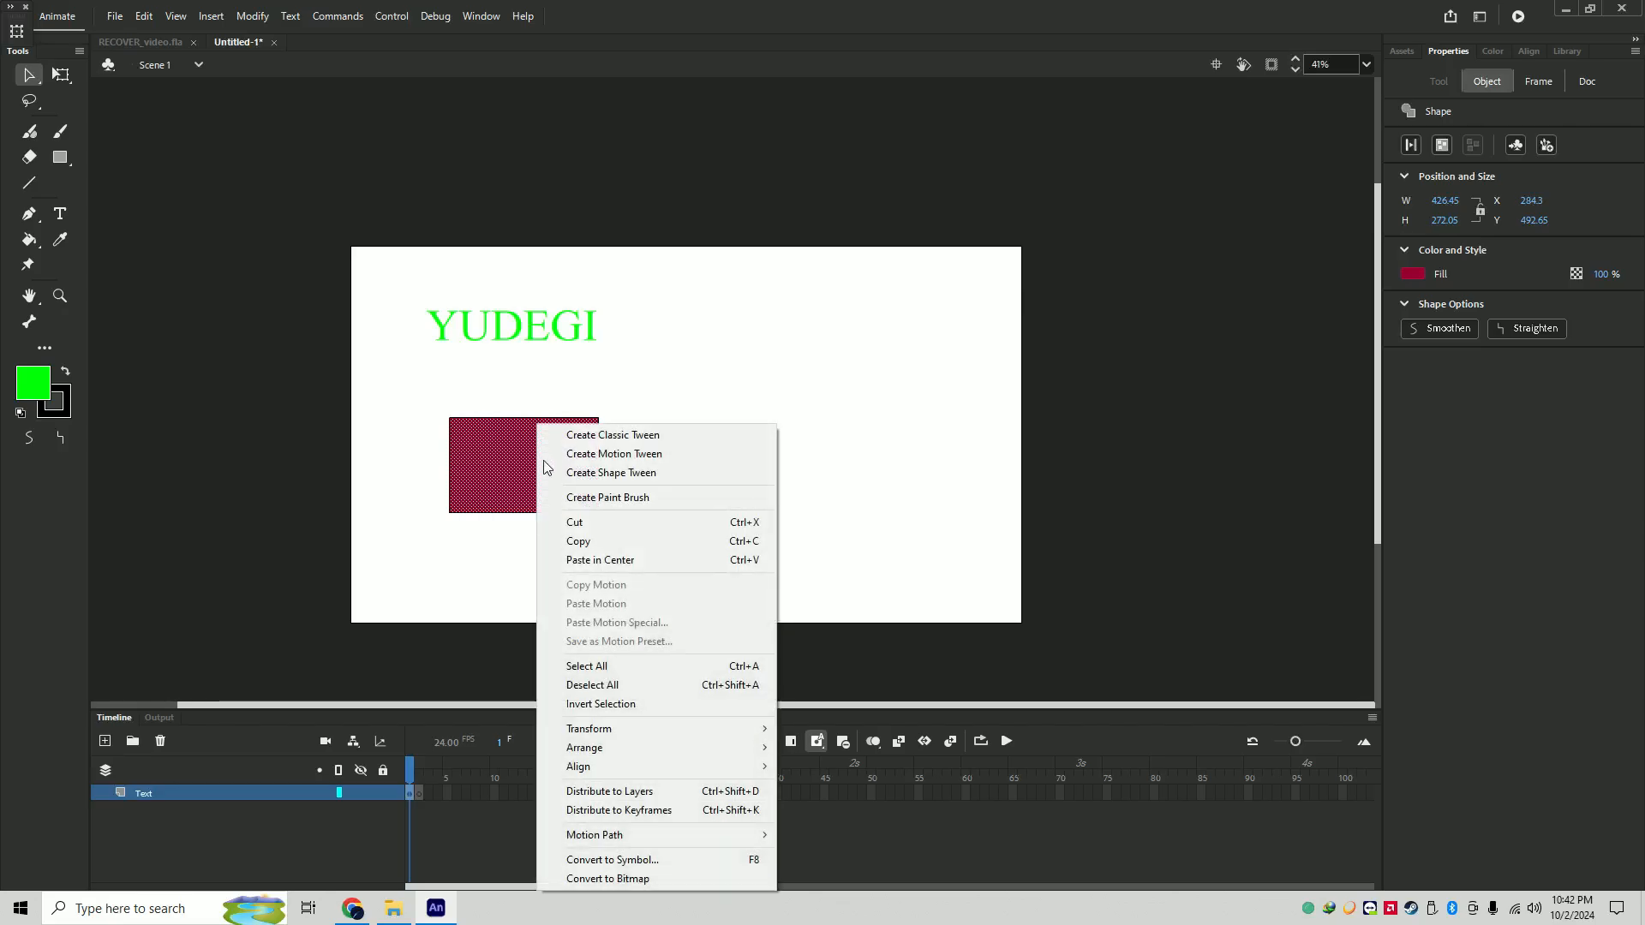
{"action": "left_click", "coordinate": [600, 861]}
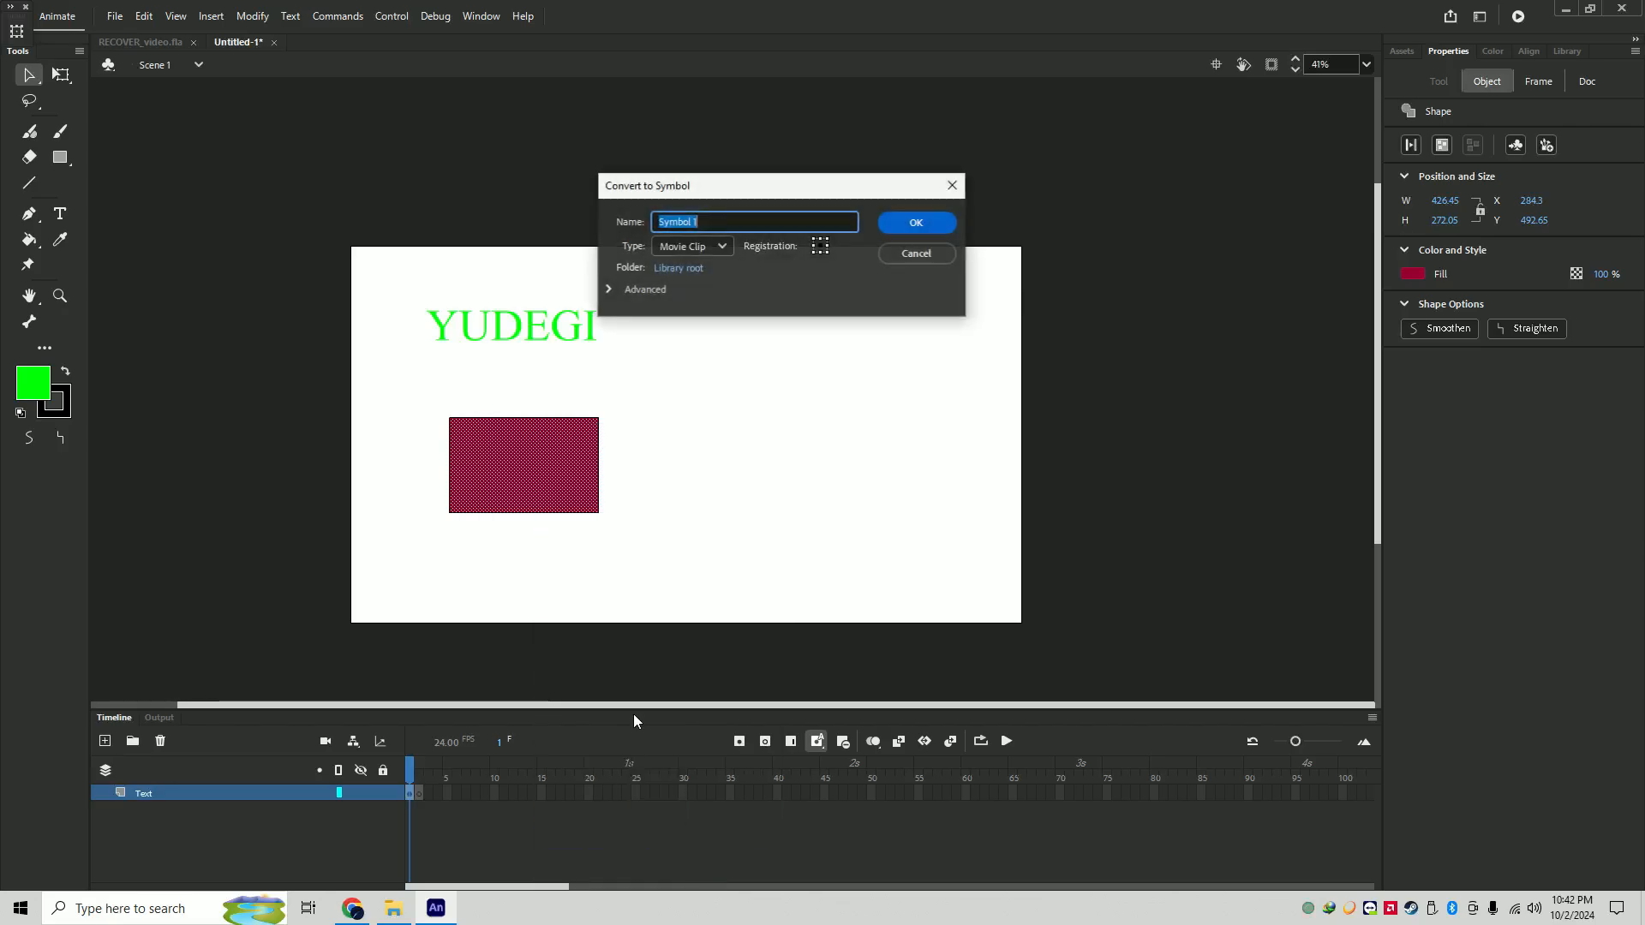
{"action": "left_click", "coordinate": [902, 221]}
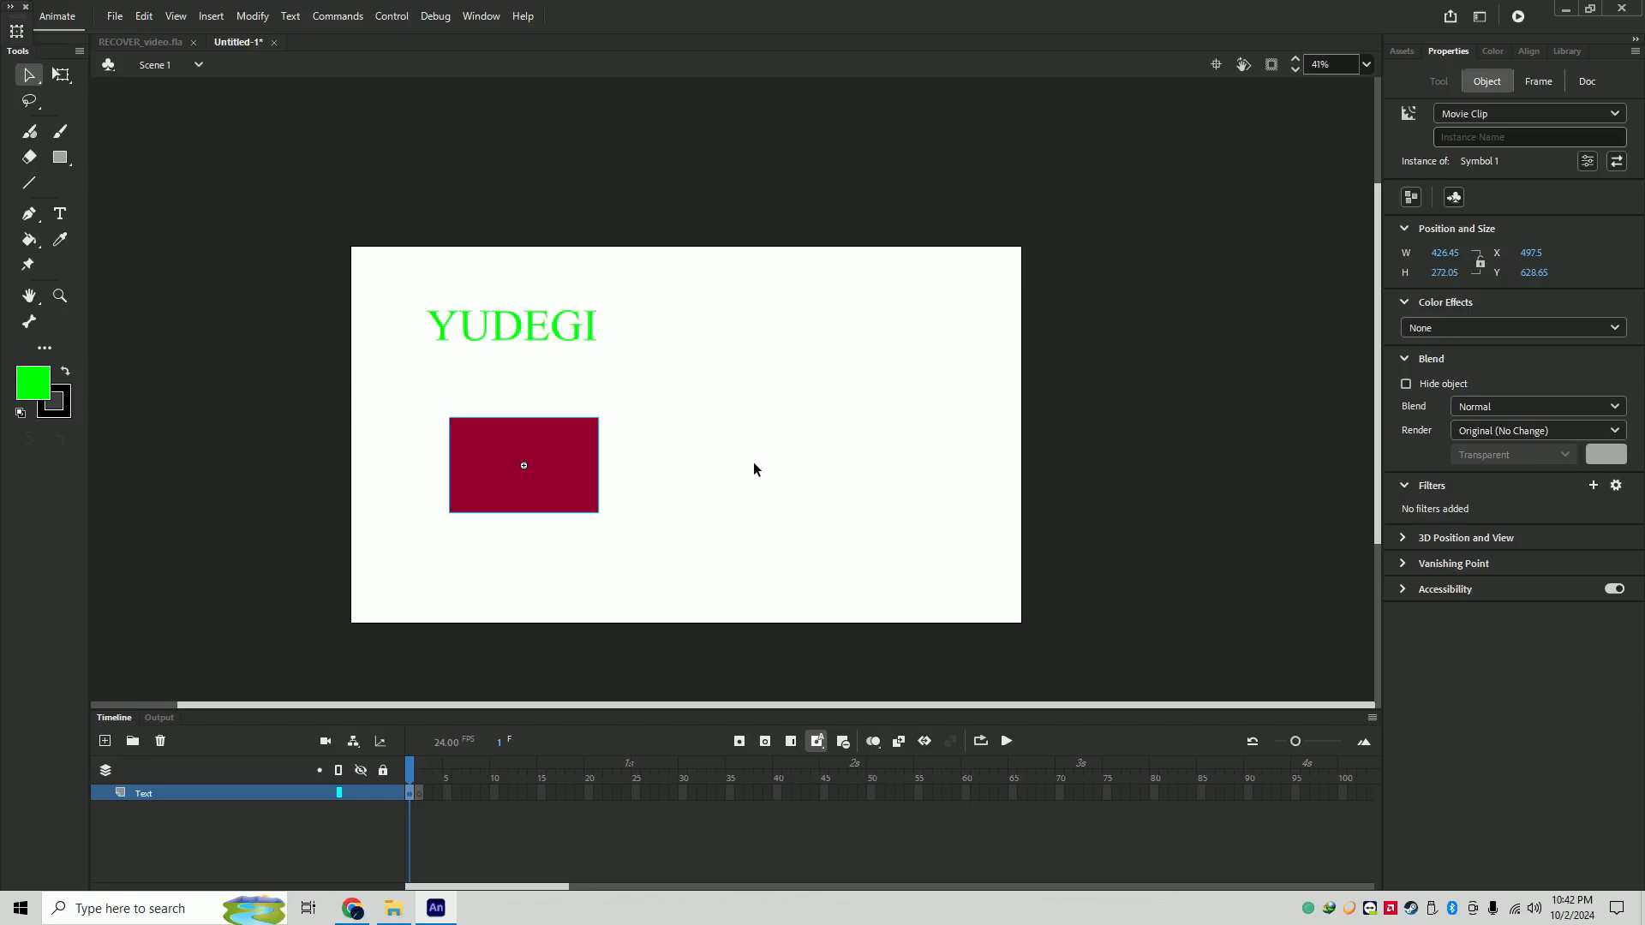
- Try a Drop Shadow filter with increased blur on the rectangle symbol, and delete the filter
{"action": "scroll", "coordinate": [501, 518], "scroll_direction": "up", "scroll_amount": 2, "text": "ctrl"}
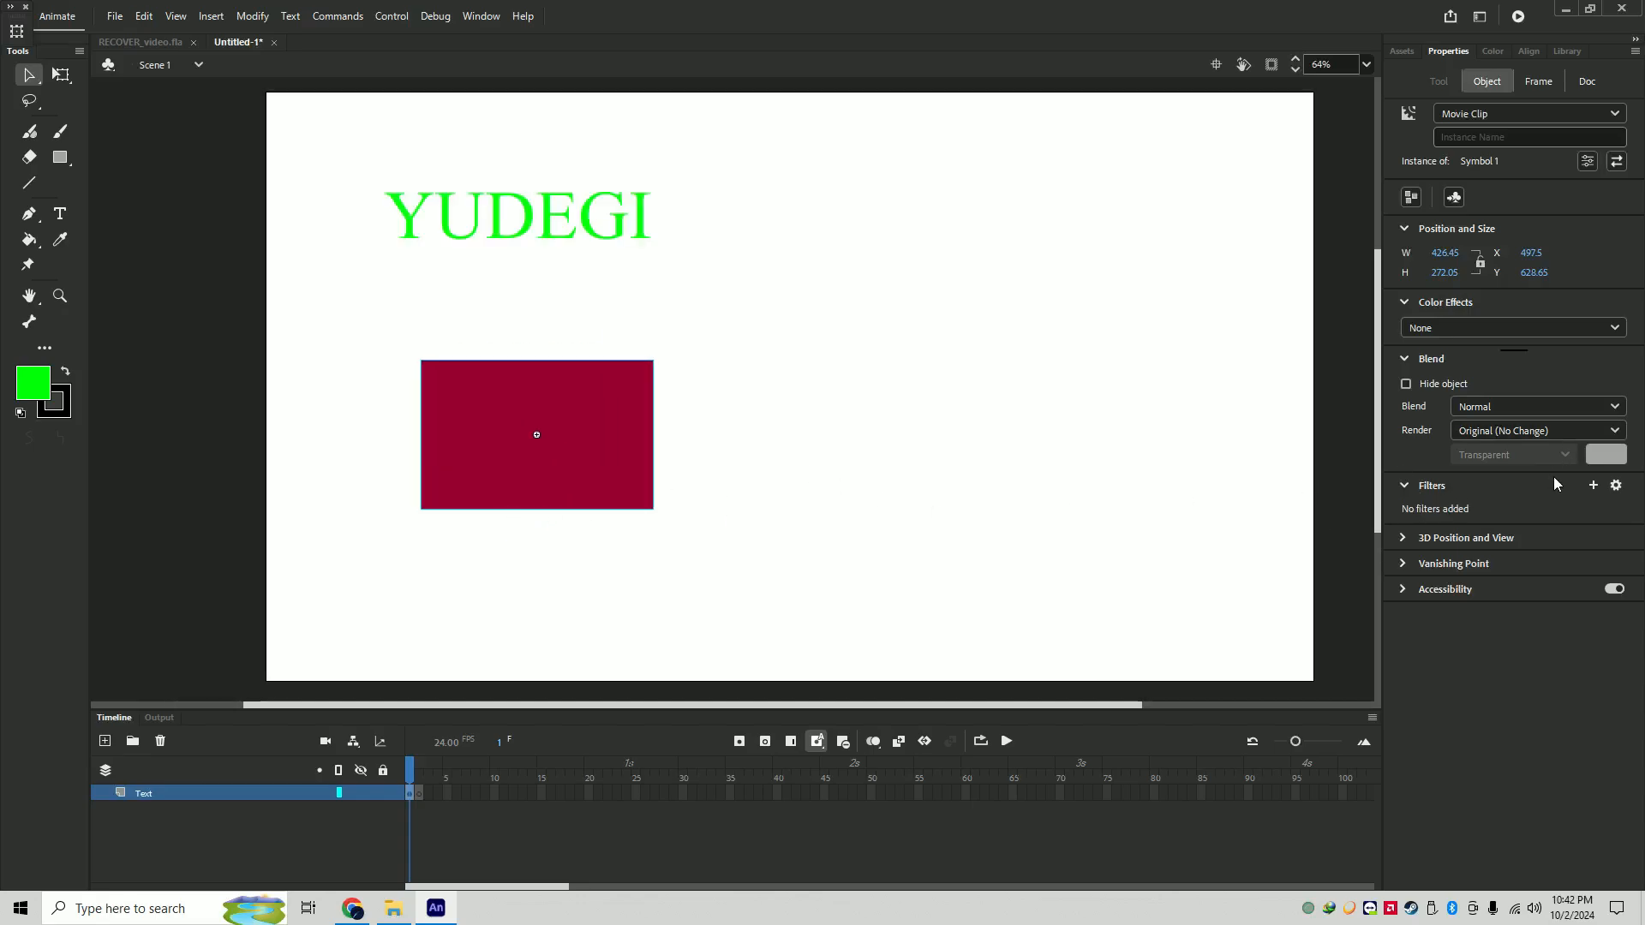
{"action": "left_click", "coordinate": [1594, 485]}
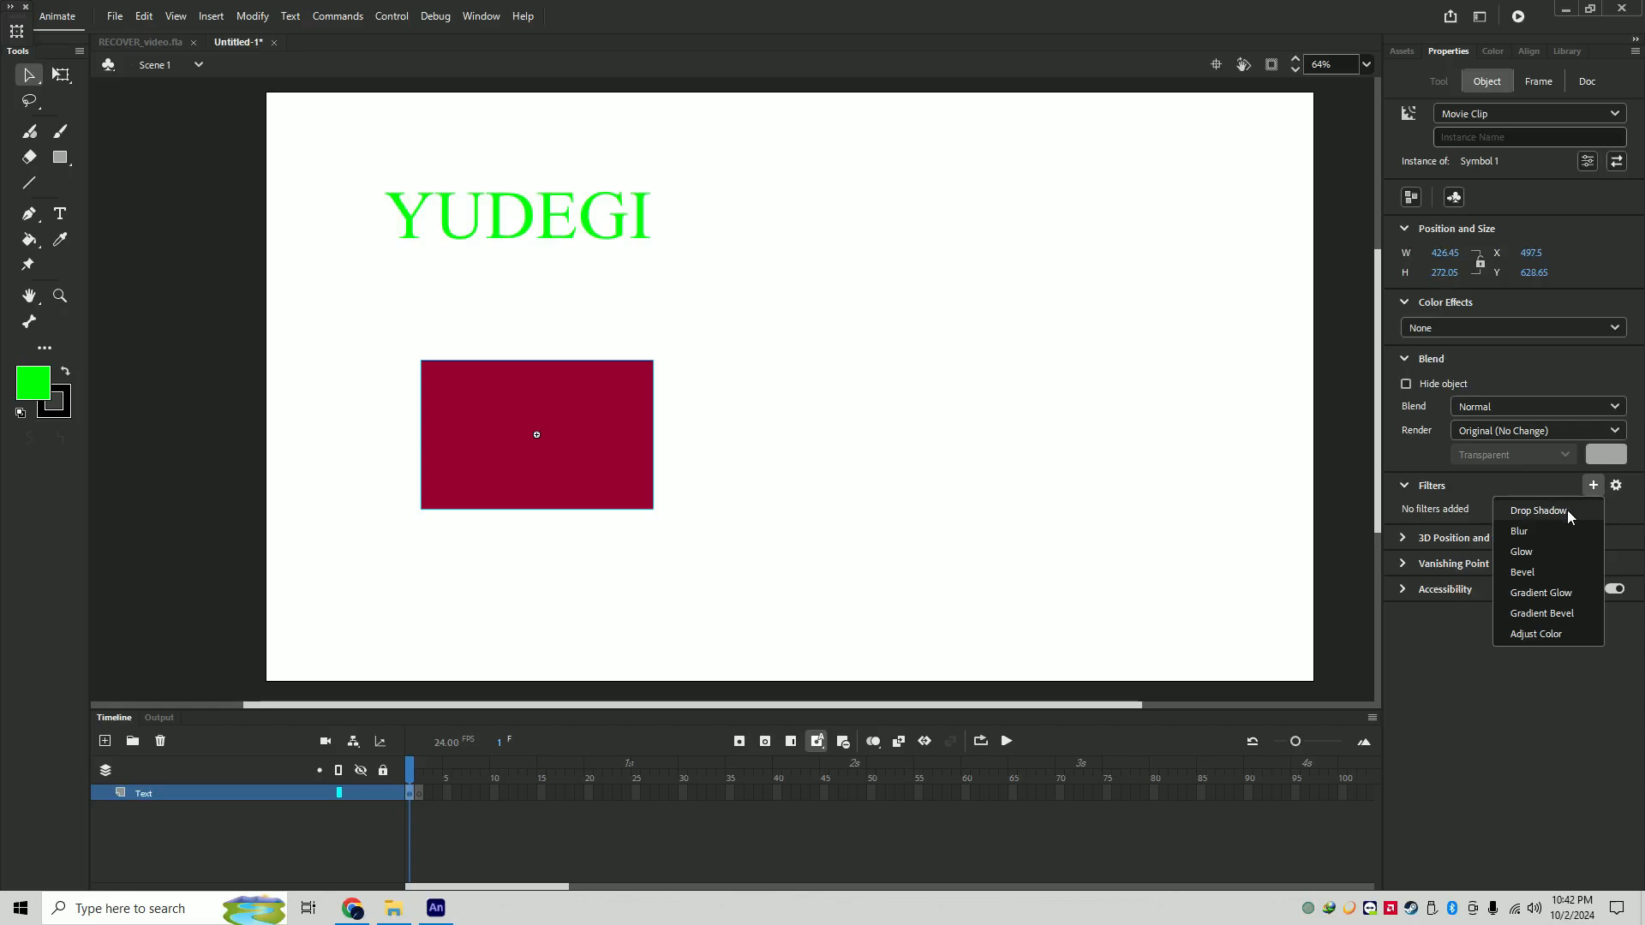
{"action": "left_click", "coordinate": [1566, 510]}
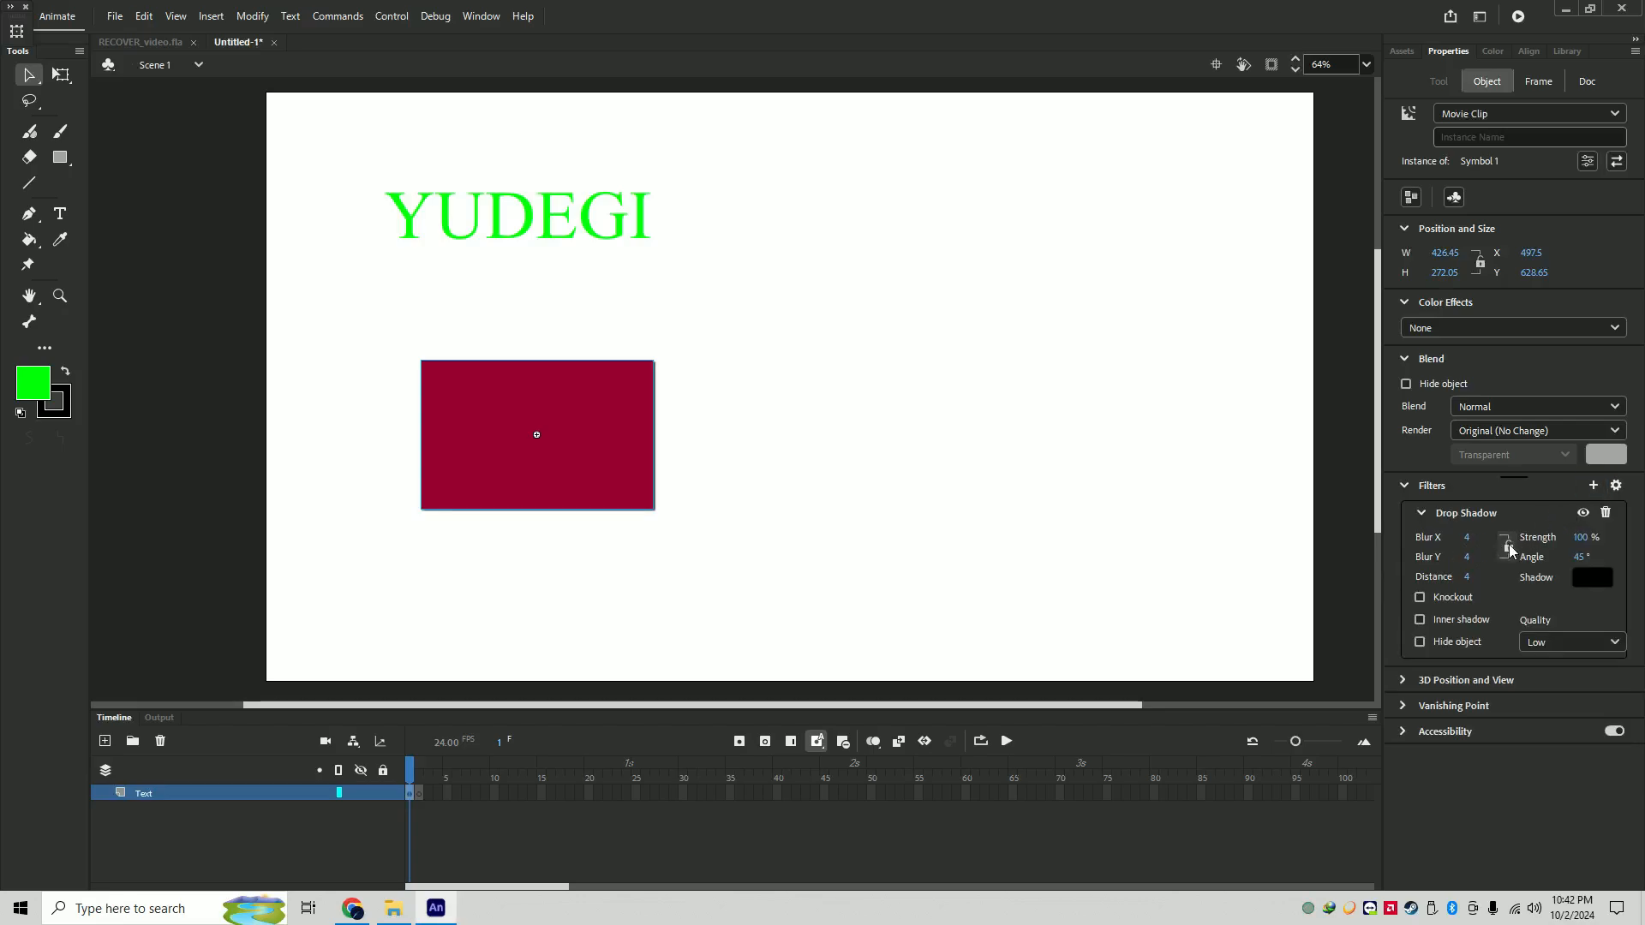
{"action": "left_click_drag", "start_coordinate": [1472, 537], "coordinate": [1508, 541]}
{"action": "left_click", "coordinate": [1605, 512]}
- Try a green Glow filter with a blur of 57 on the rectangle symbol, and delete the filter
{"action": "left_click", "coordinate": [1593, 485]}
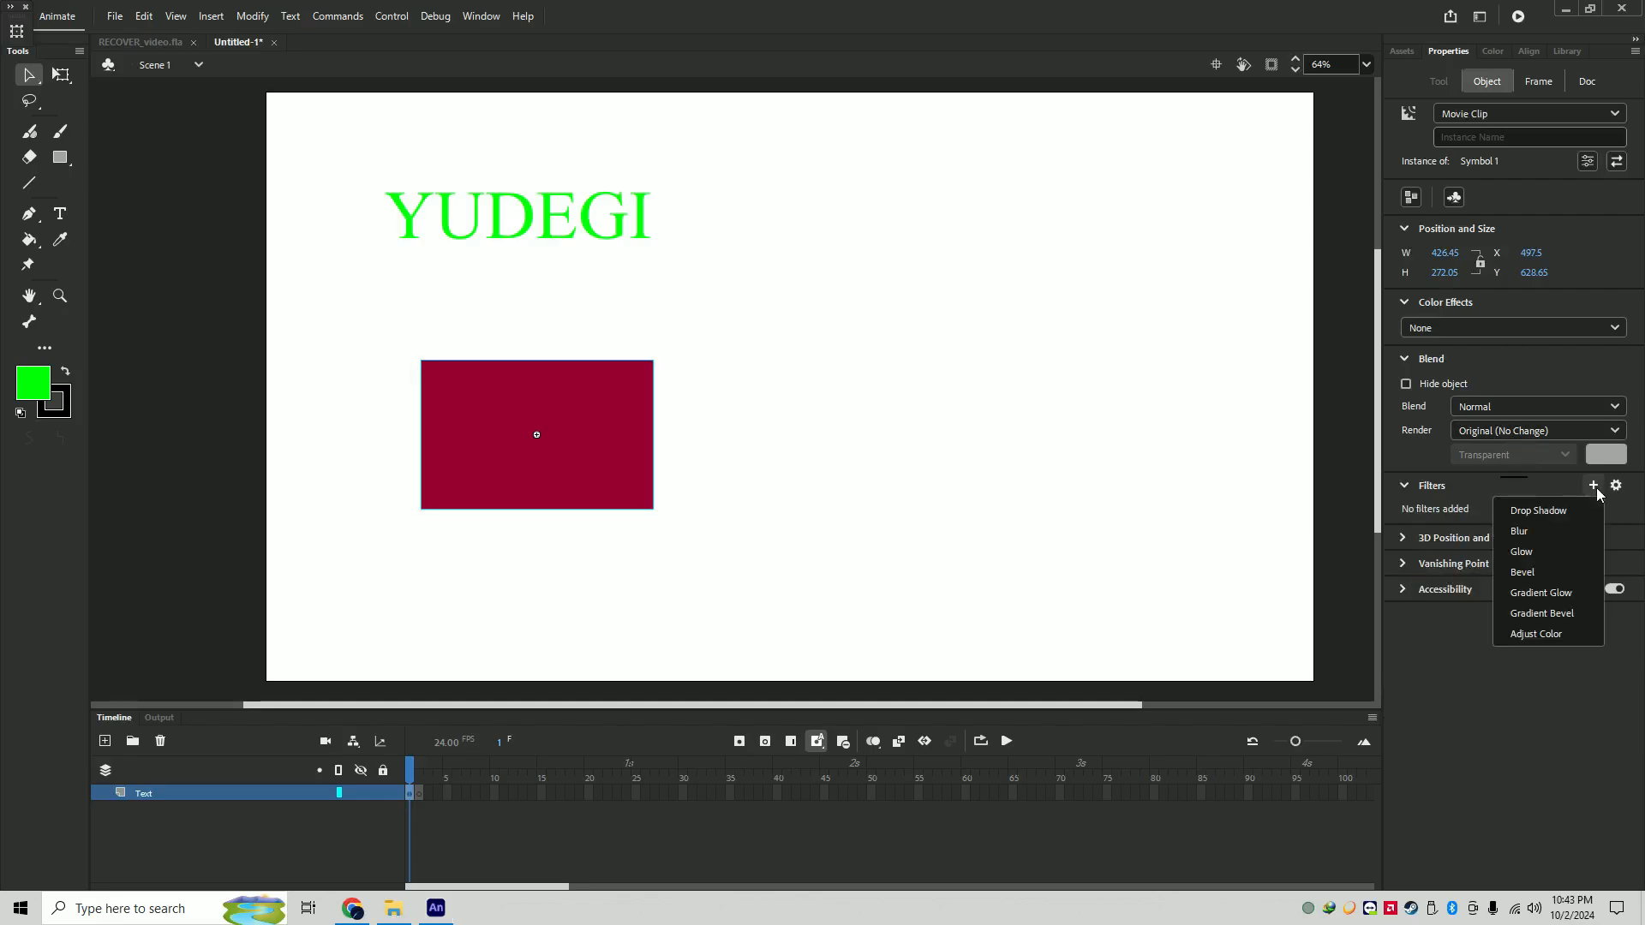
{"action": "left_click", "coordinate": [1570, 549]}
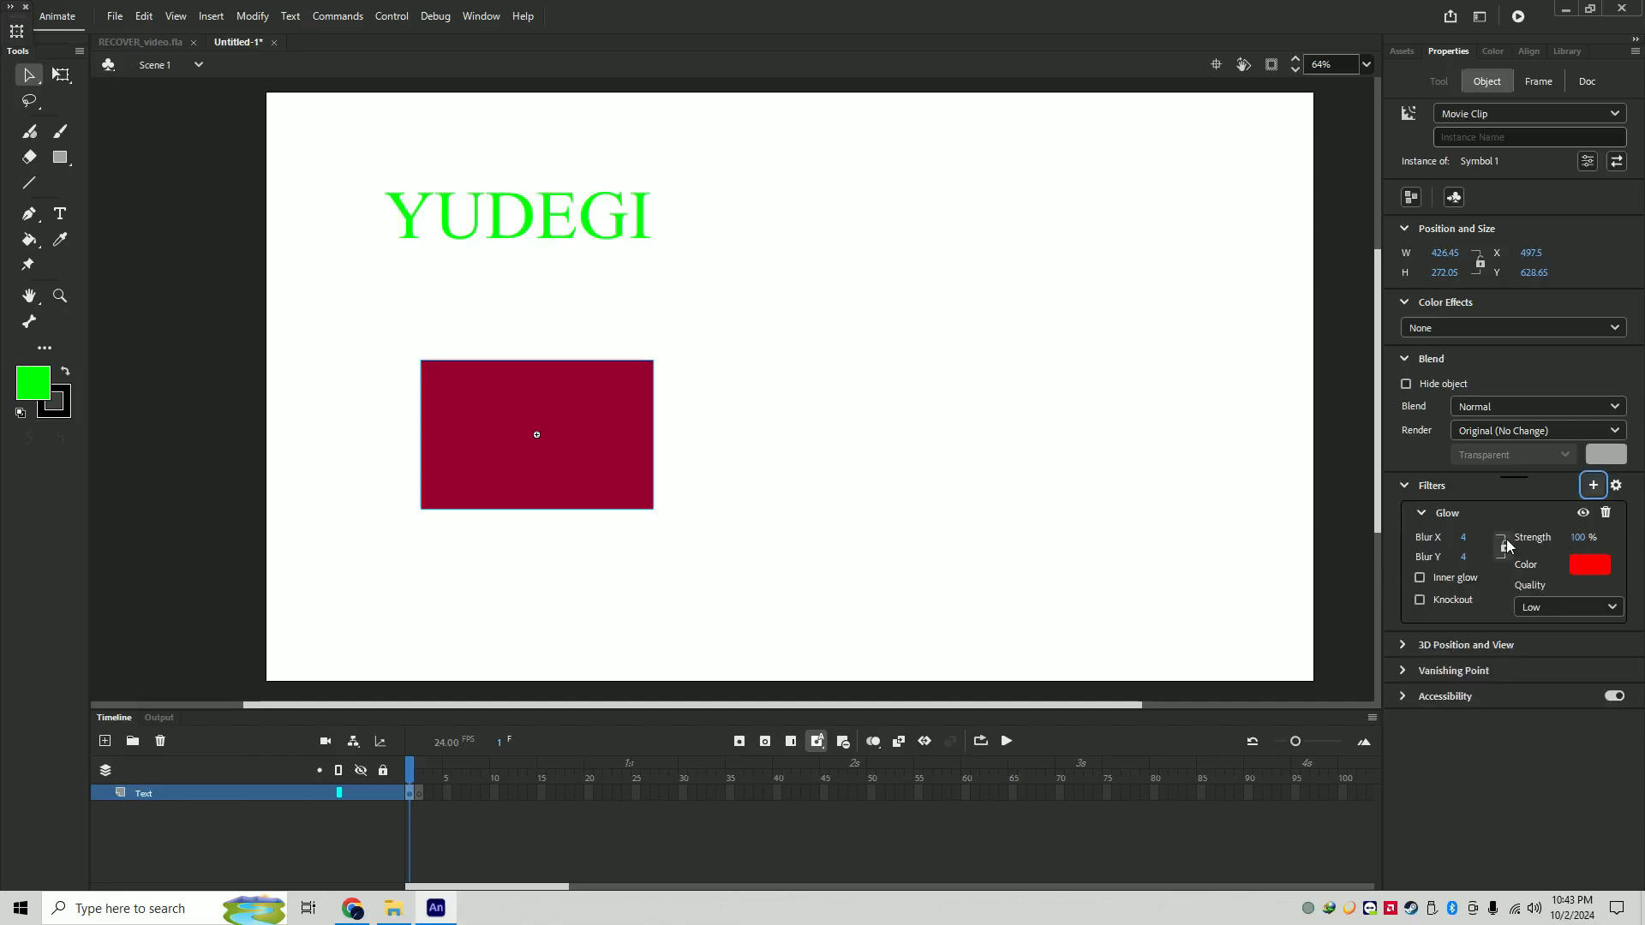
{"action": "left_click", "coordinate": [1587, 569]}
{"action": "left_click", "coordinate": [1411, 605]}
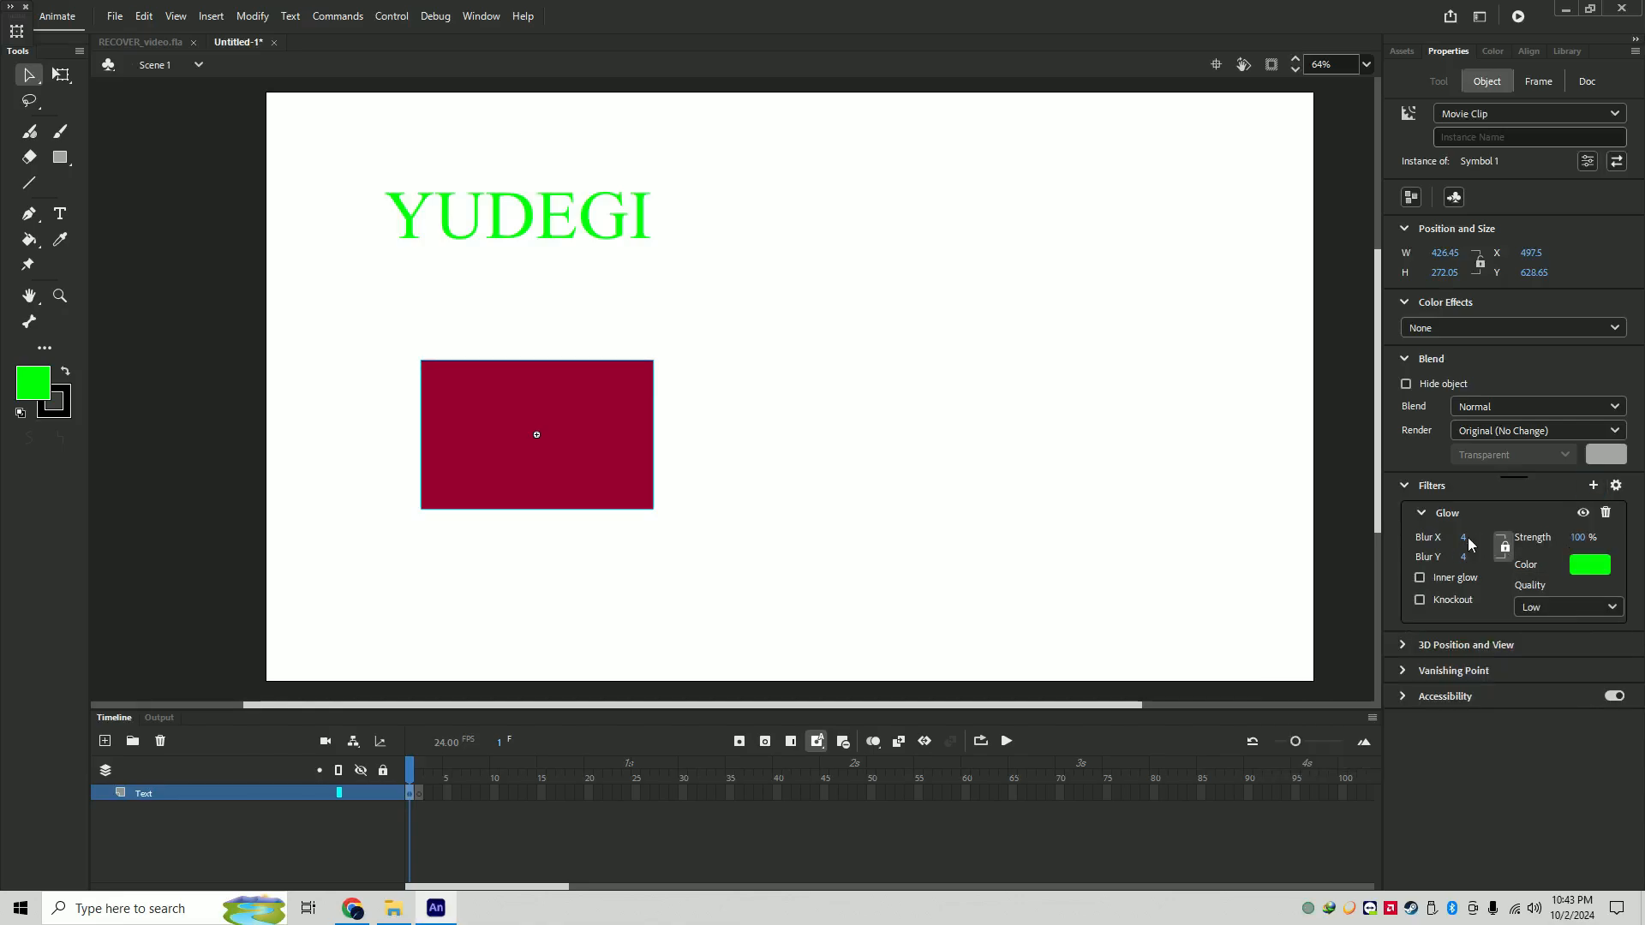
{"action": "left_click_drag", "start_coordinate": [1464, 538], "coordinate": [1506, 538]}
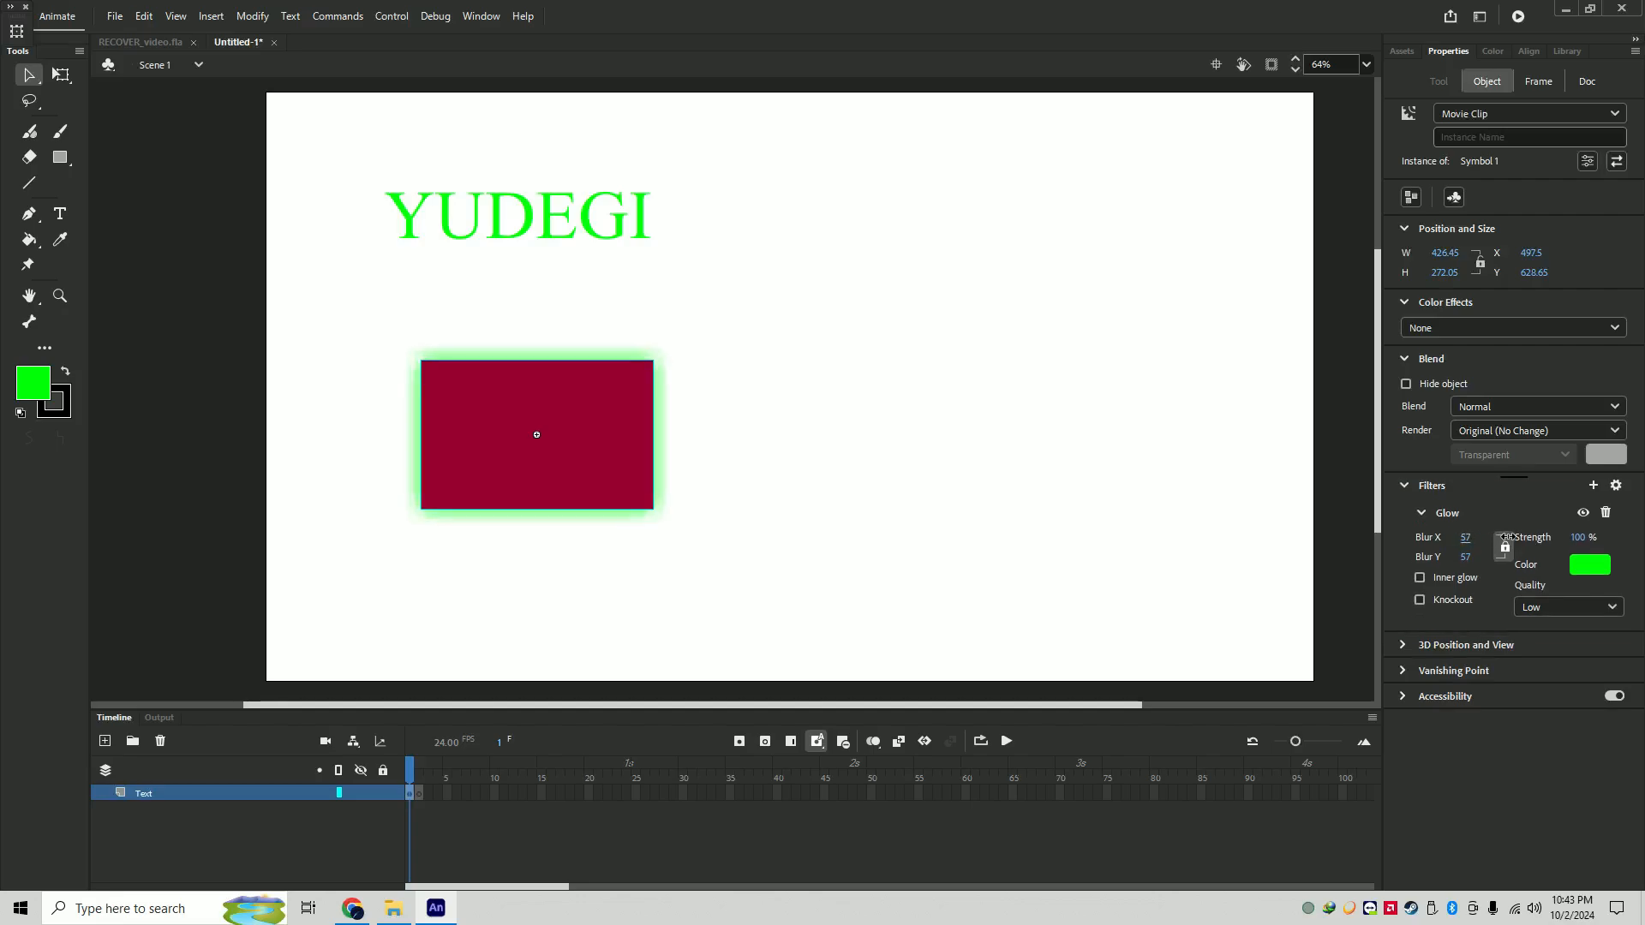
{"action": "left_click", "coordinate": [1606, 512]}
- Try a Bevel filter with Blur X 33 and Blur Y 35 on the rectangle symbol, and delete the filter
{"action": "left_click", "coordinate": [1593, 485]}
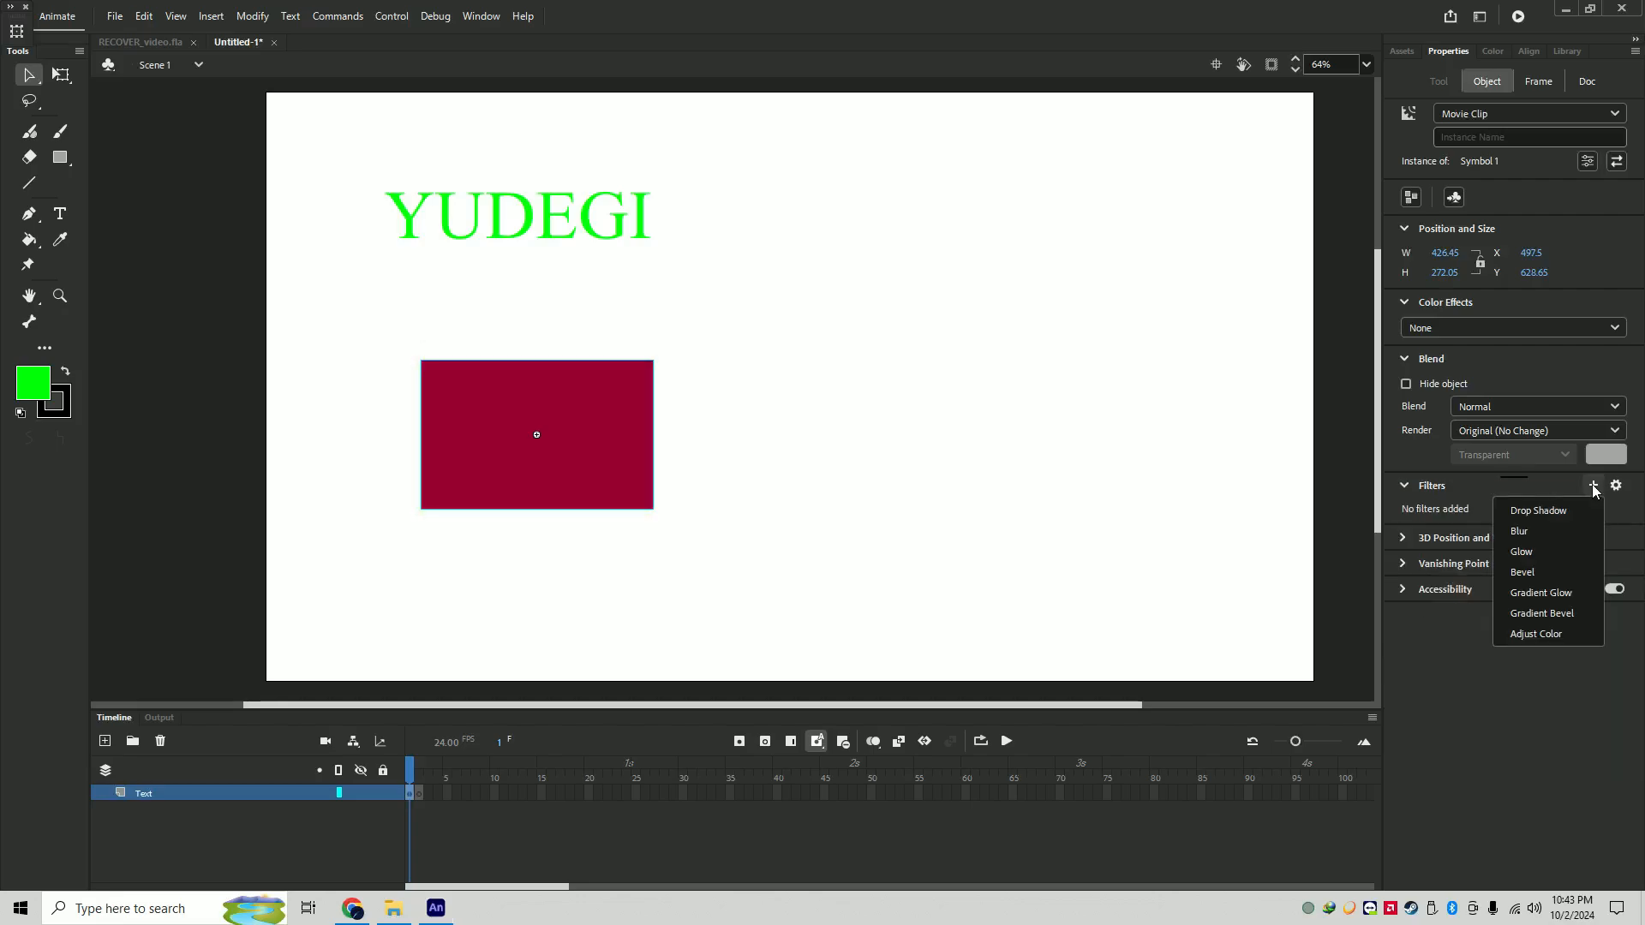
{"action": "left_click", "coordinate": [1570, 573]}
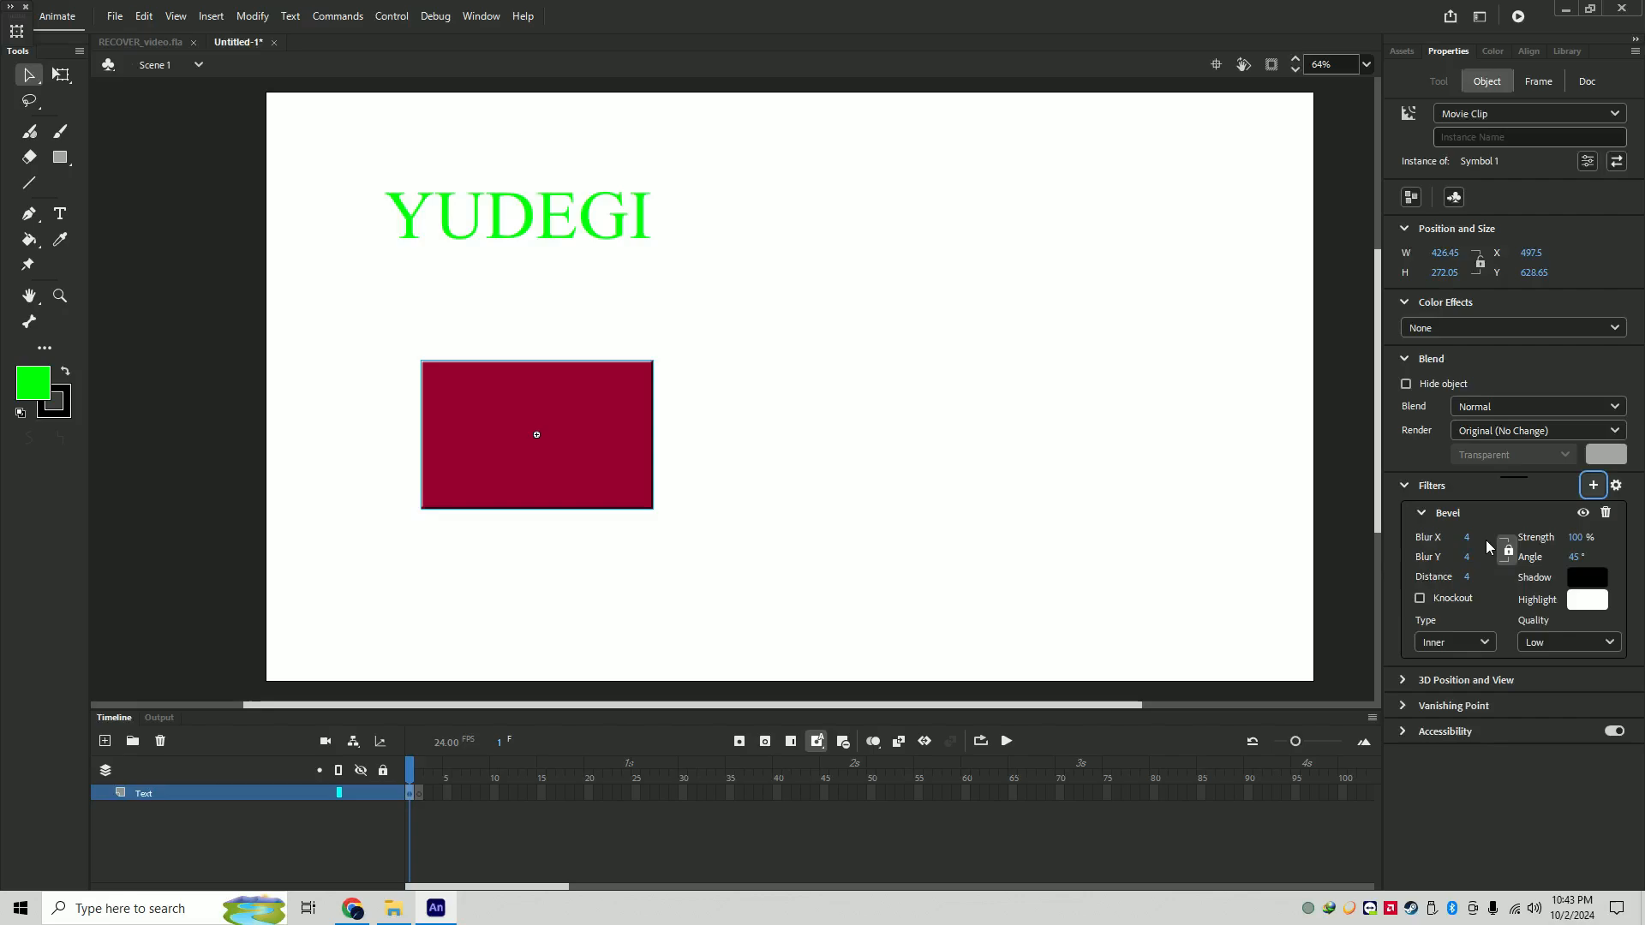
{"action": "left_click_drag", "start_coordinate": [1467, 537], "coordinate": [1509, 562]}
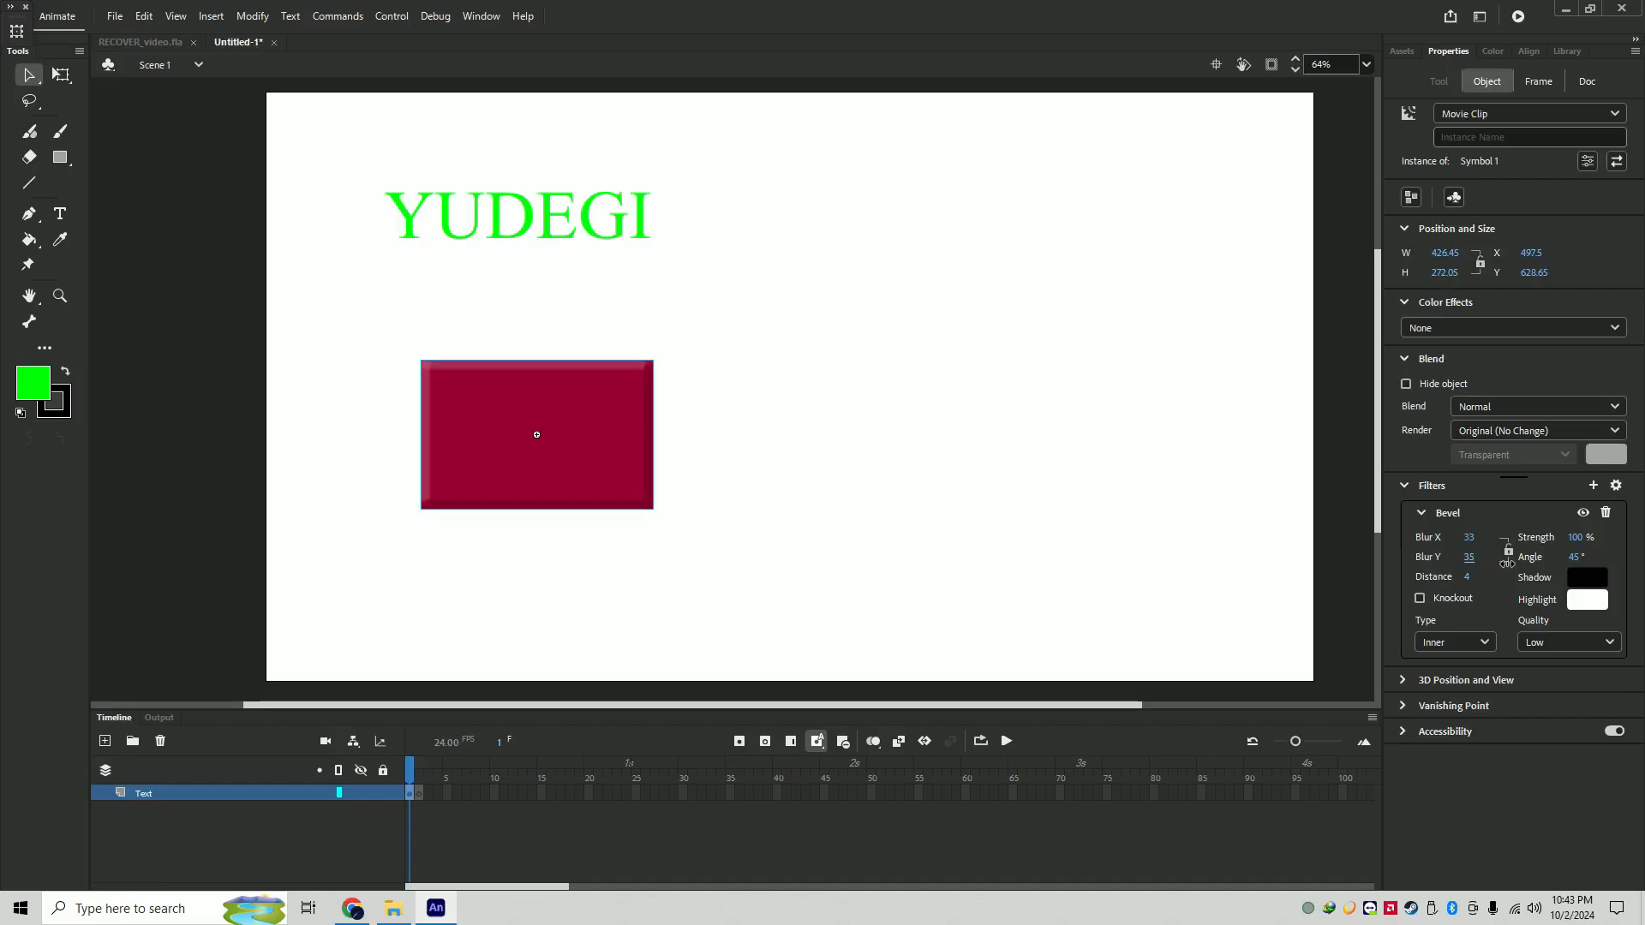
{"action": "left_click", "coordinate": [1606, 512]}
{"action": "left_click", "coordinate": [1594, 485]}
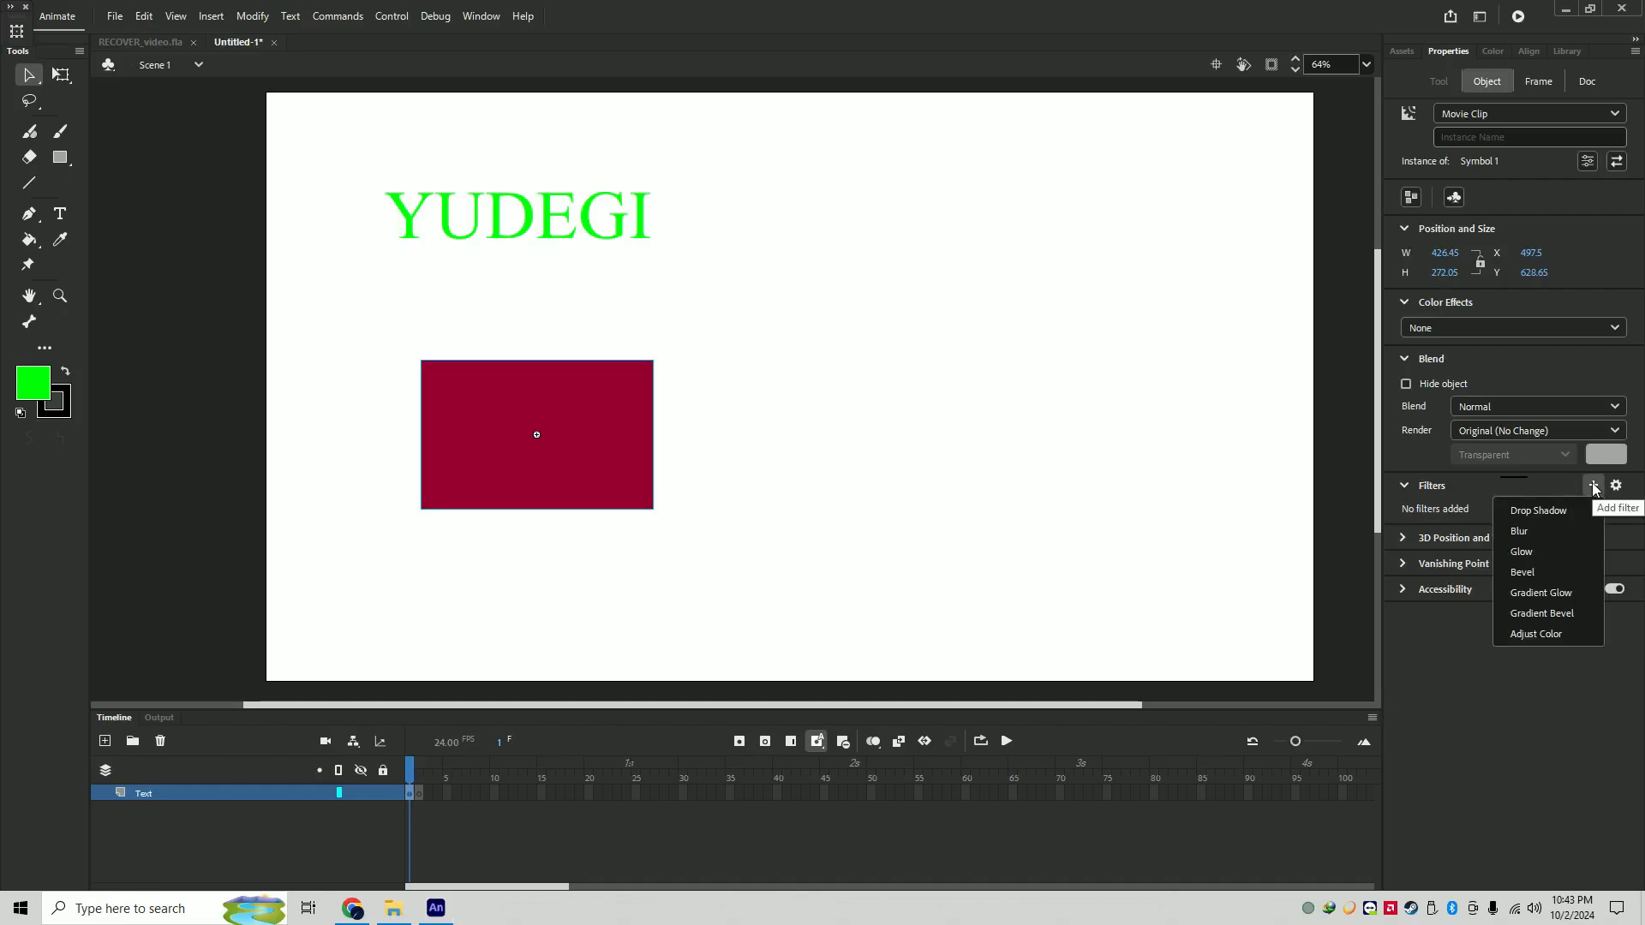
{"action": "left_click", "coordinate": [1395, 452]}
- Add a Blur filter to the green YUDEGI text
{"action": "left_click", "coordinate": [486, 197]}
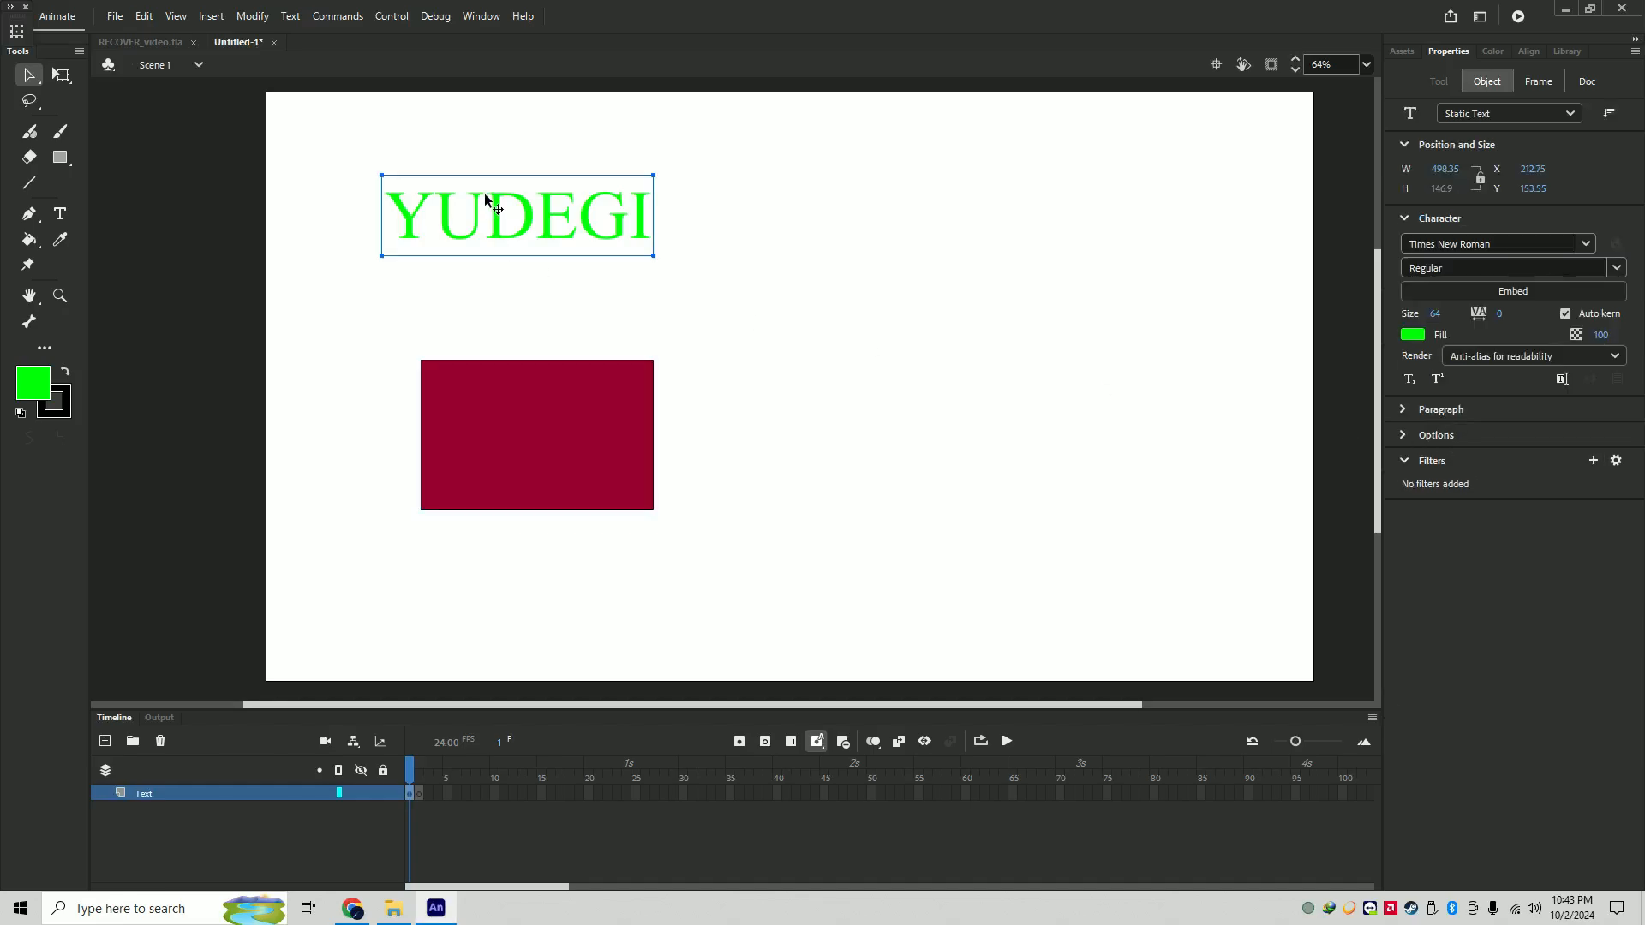
{"action": "left_click", "coordinate": [1587, 460]}
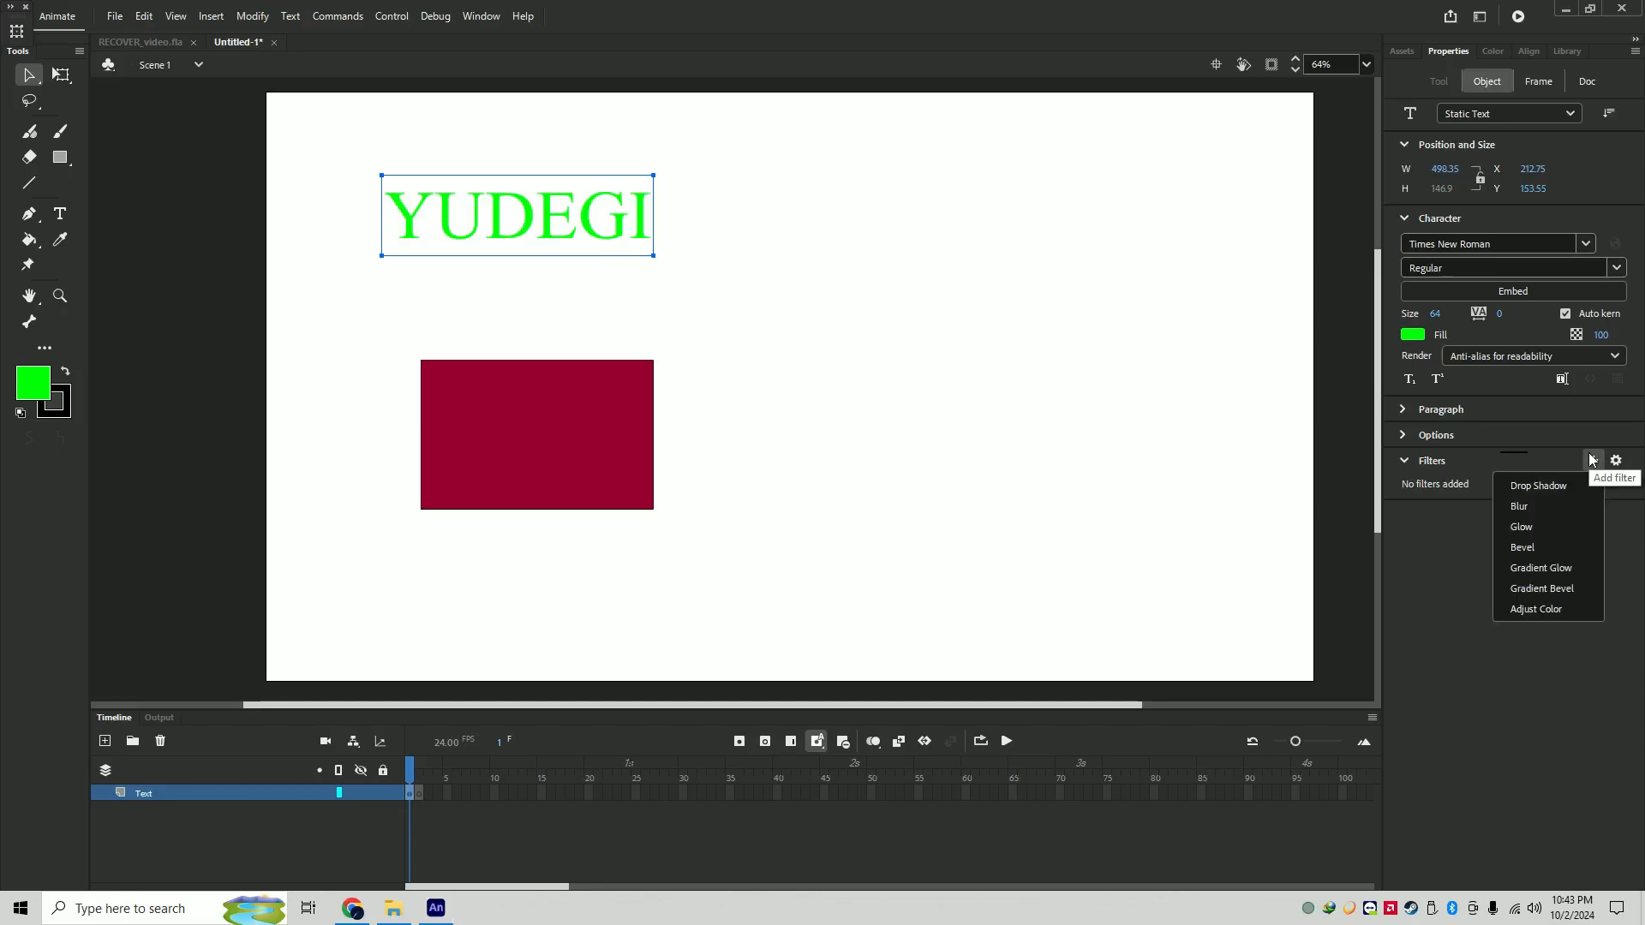
{"action": "left_click", "coordinate": [1564, 506]}
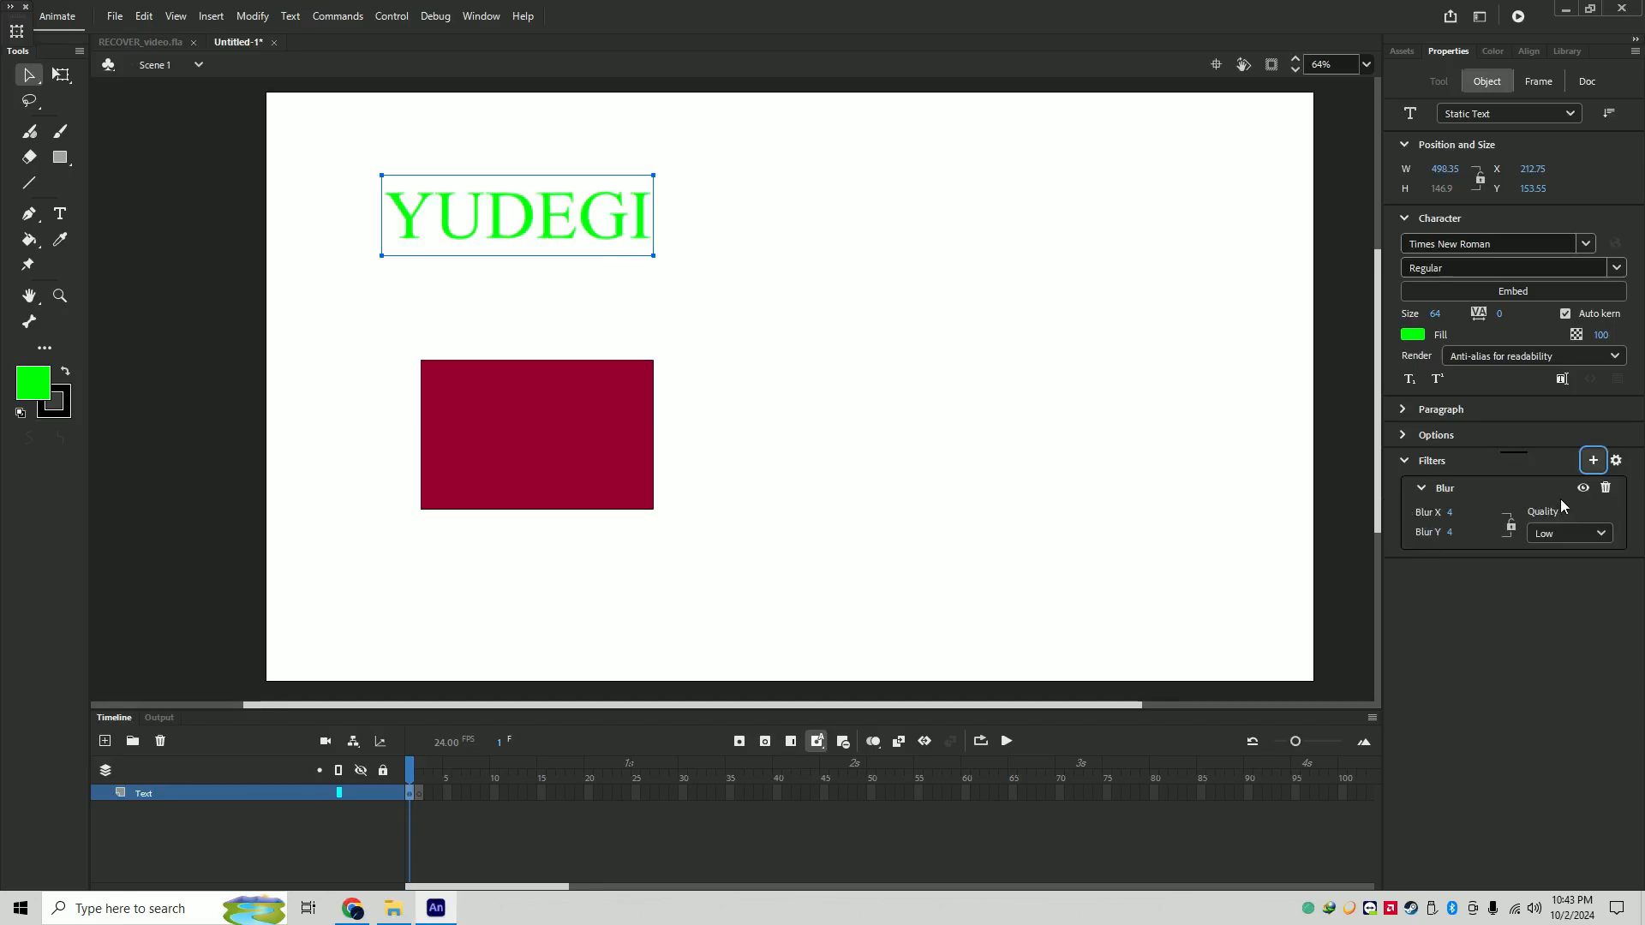
- Set the YUDEGI text's Blur filter to 27 on both linked axes, and unlink the axes to adjust Blur X separately
{"action": "left_click", "coordinate": [1515, 527]}
{"action": "left_click_drag", "start_coordinate": [1450, 512], "coordinate": [1473, 513]}
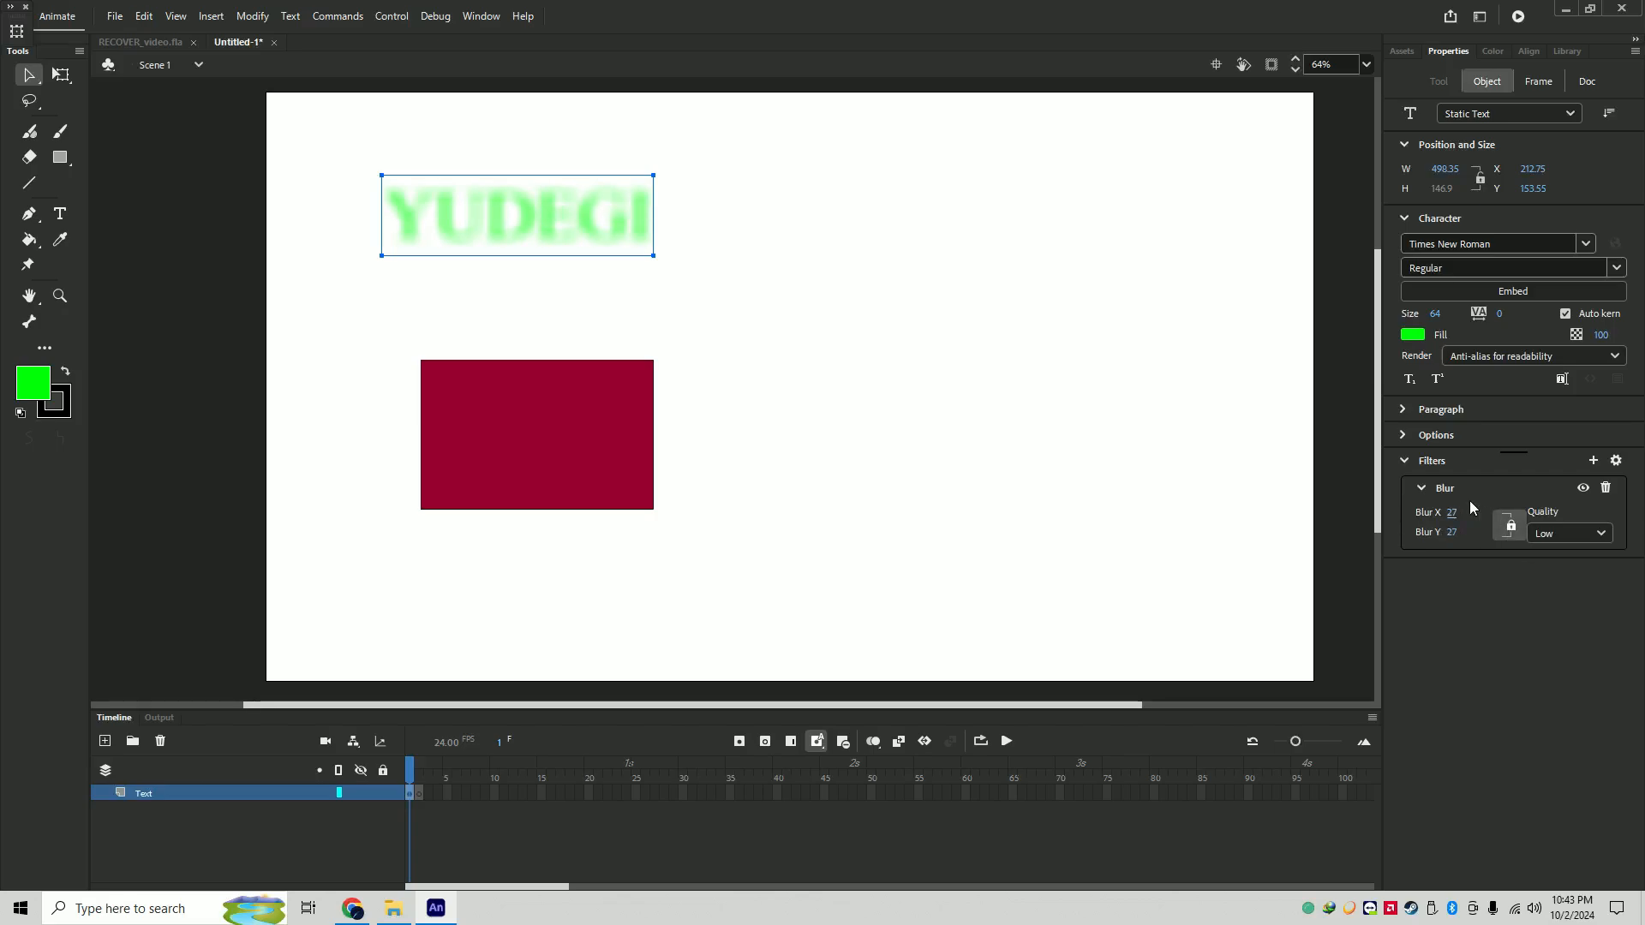
{"action": "left_click", "coordinate": [1513, 526]}
{"action": "left_click_drag", "start_coordinate": [1449, 512], "coordinate": [1459, 532]}
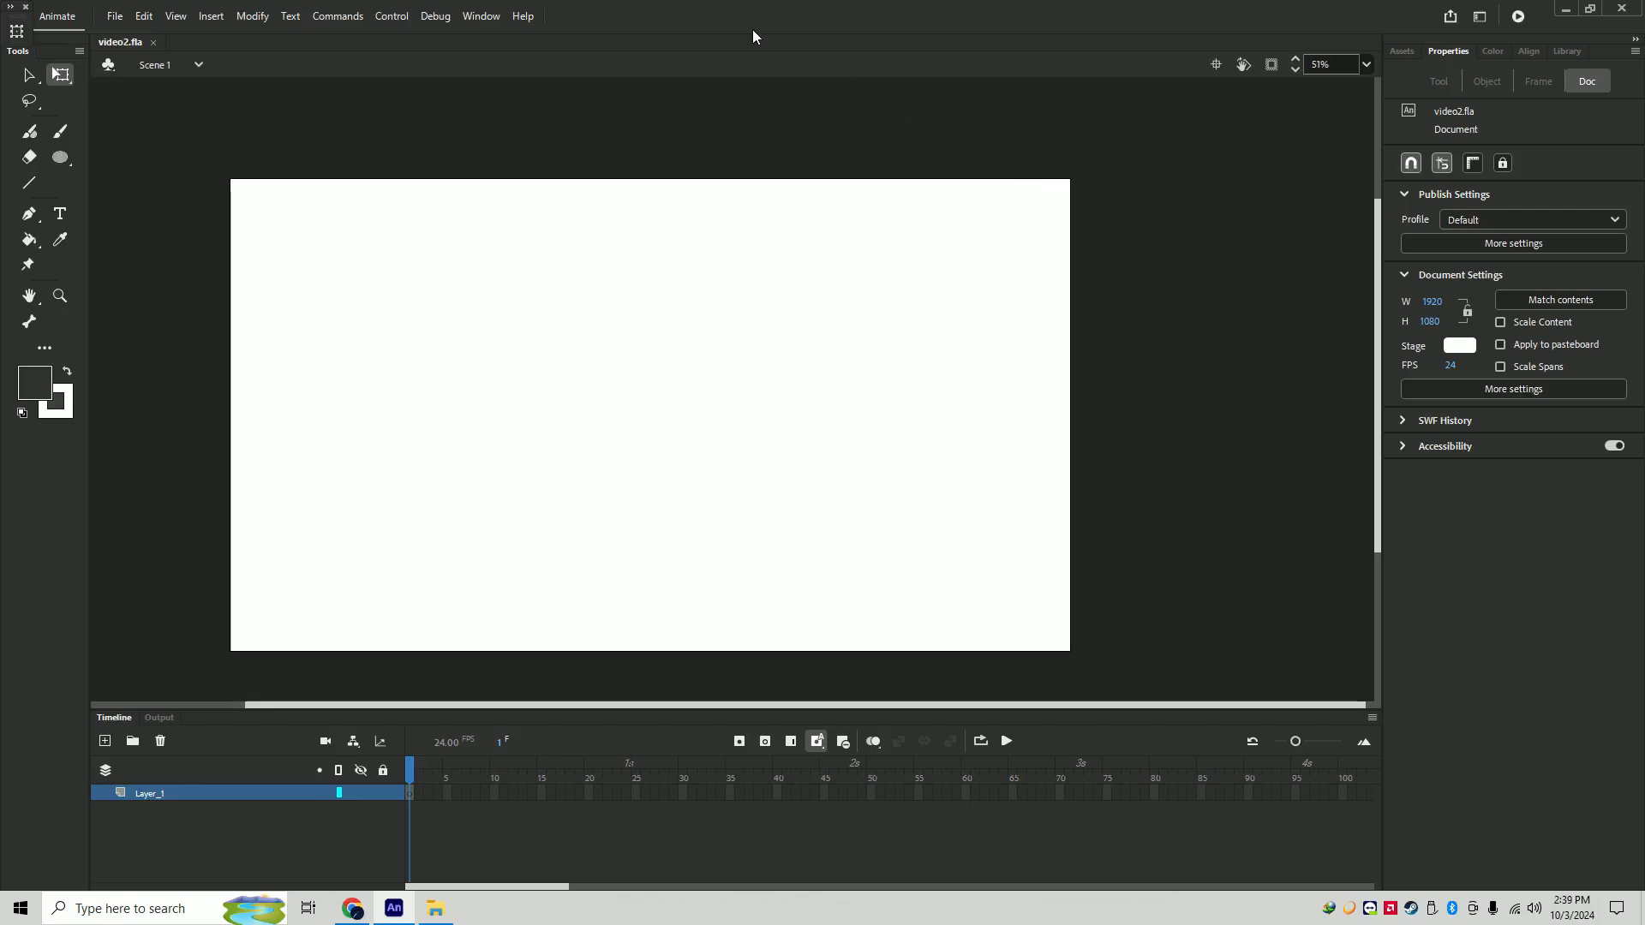
- Draw a dark blue rectangle about 522 by 270 px in the stage's upper-left area using the Rectangle tool
{"action": "left_click", "coordinate": [60, 160]}
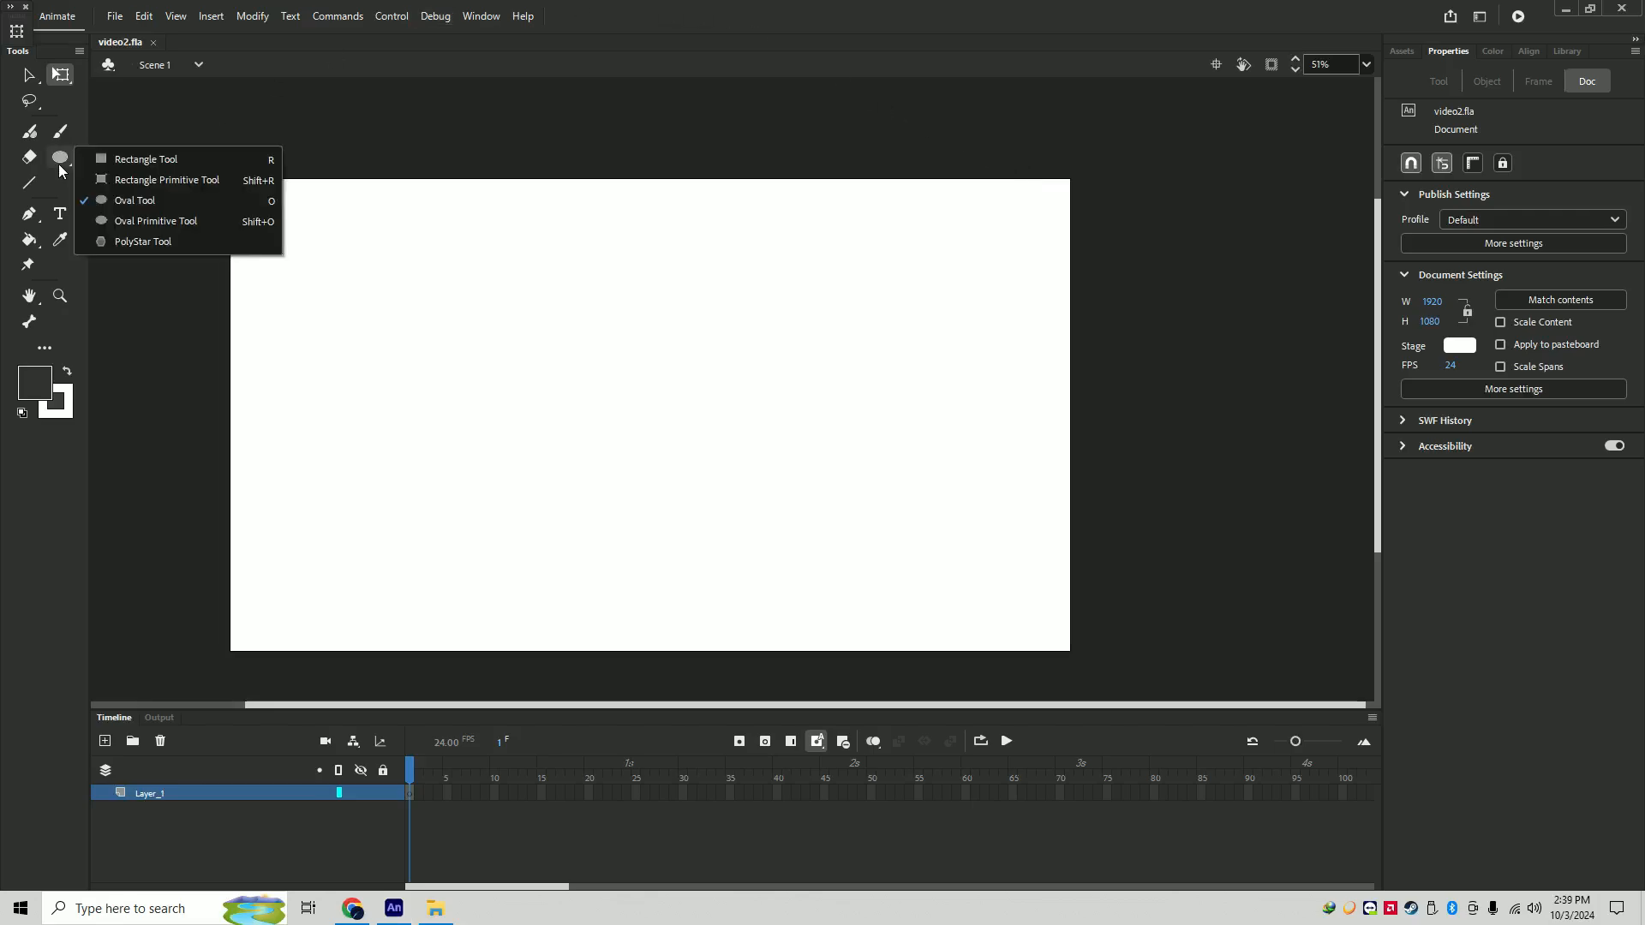
{"action": "left_click", "coordinate": [123, 159]}
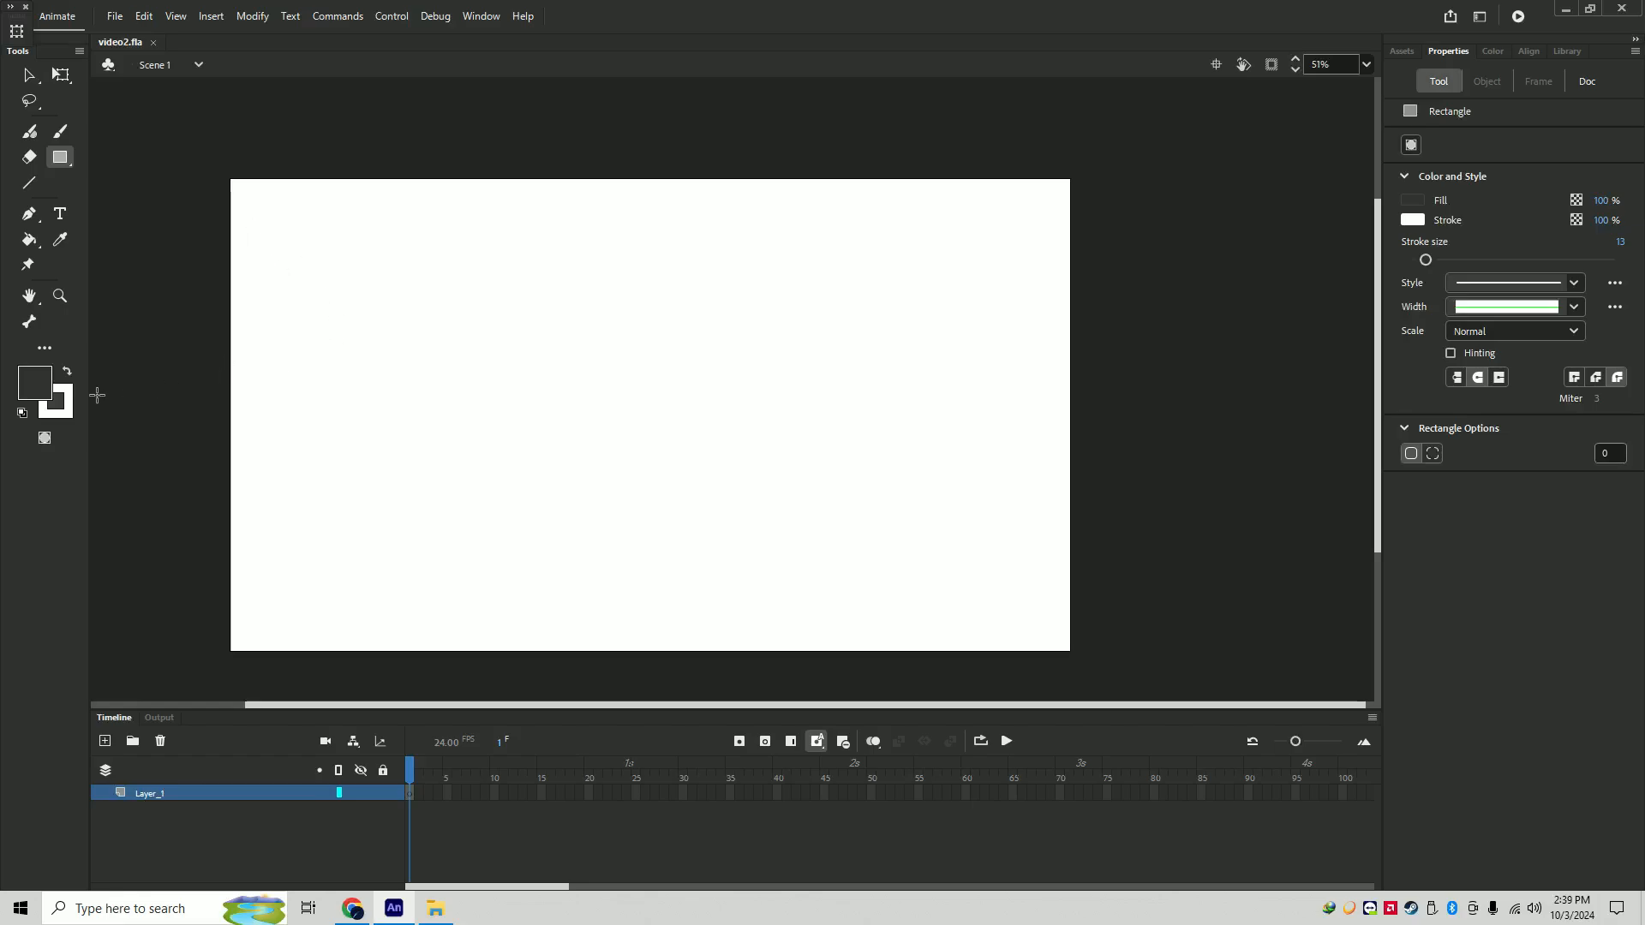
{"action": "left_click", "coordinate": [41, 385]}
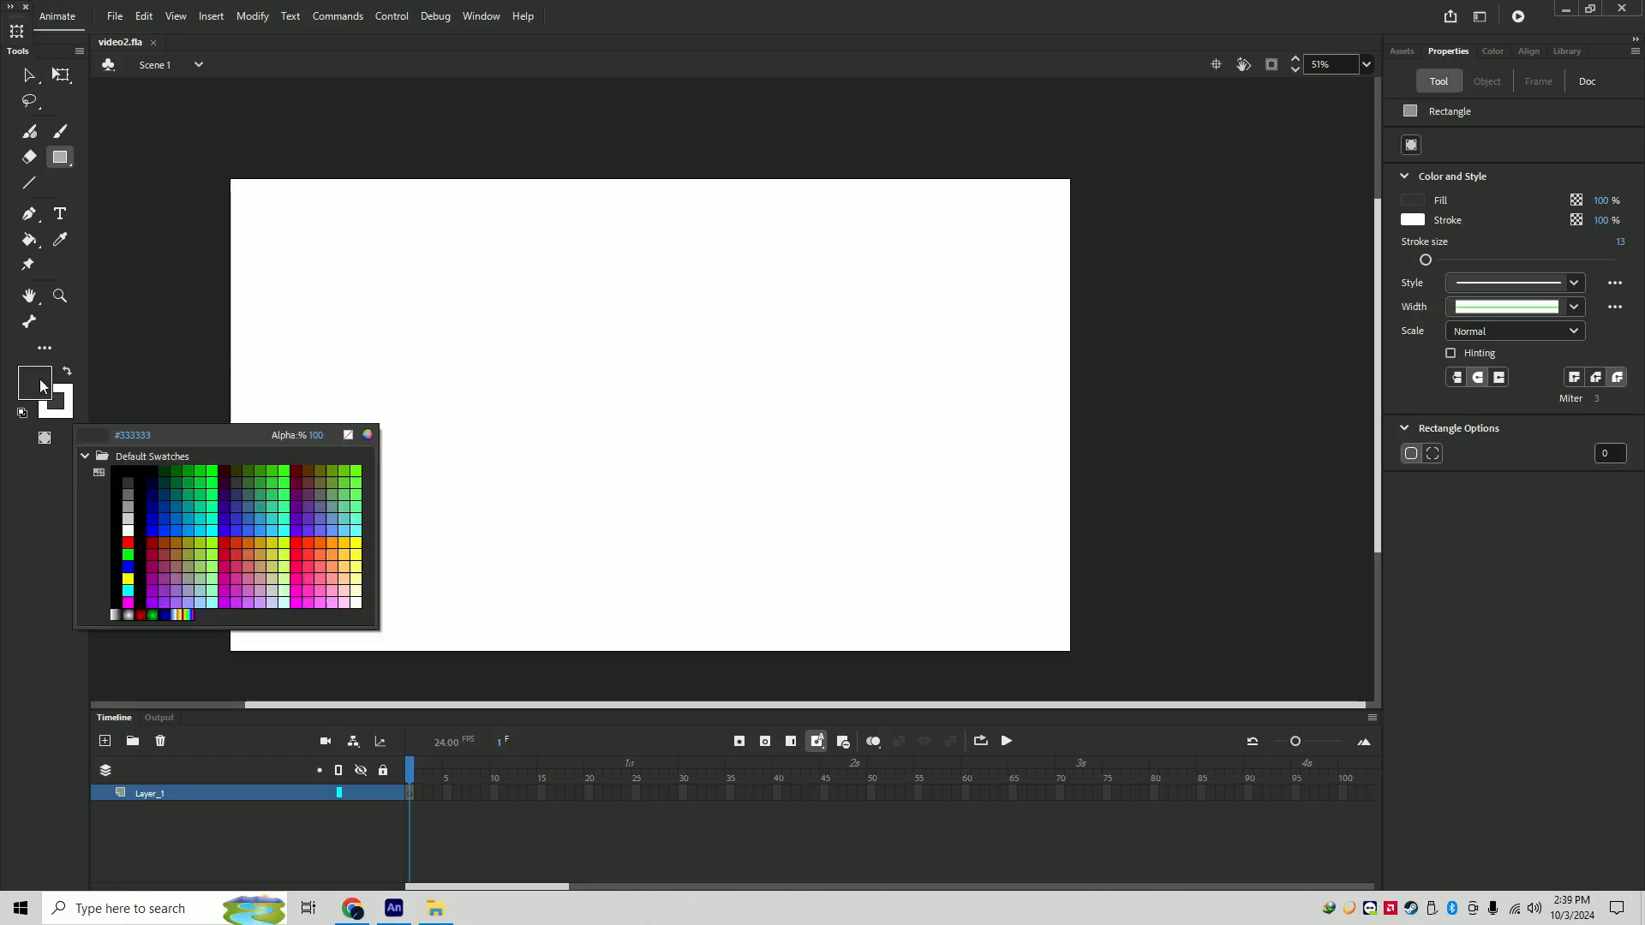
{"action": "left_click", "coordinate": [152, 506]}
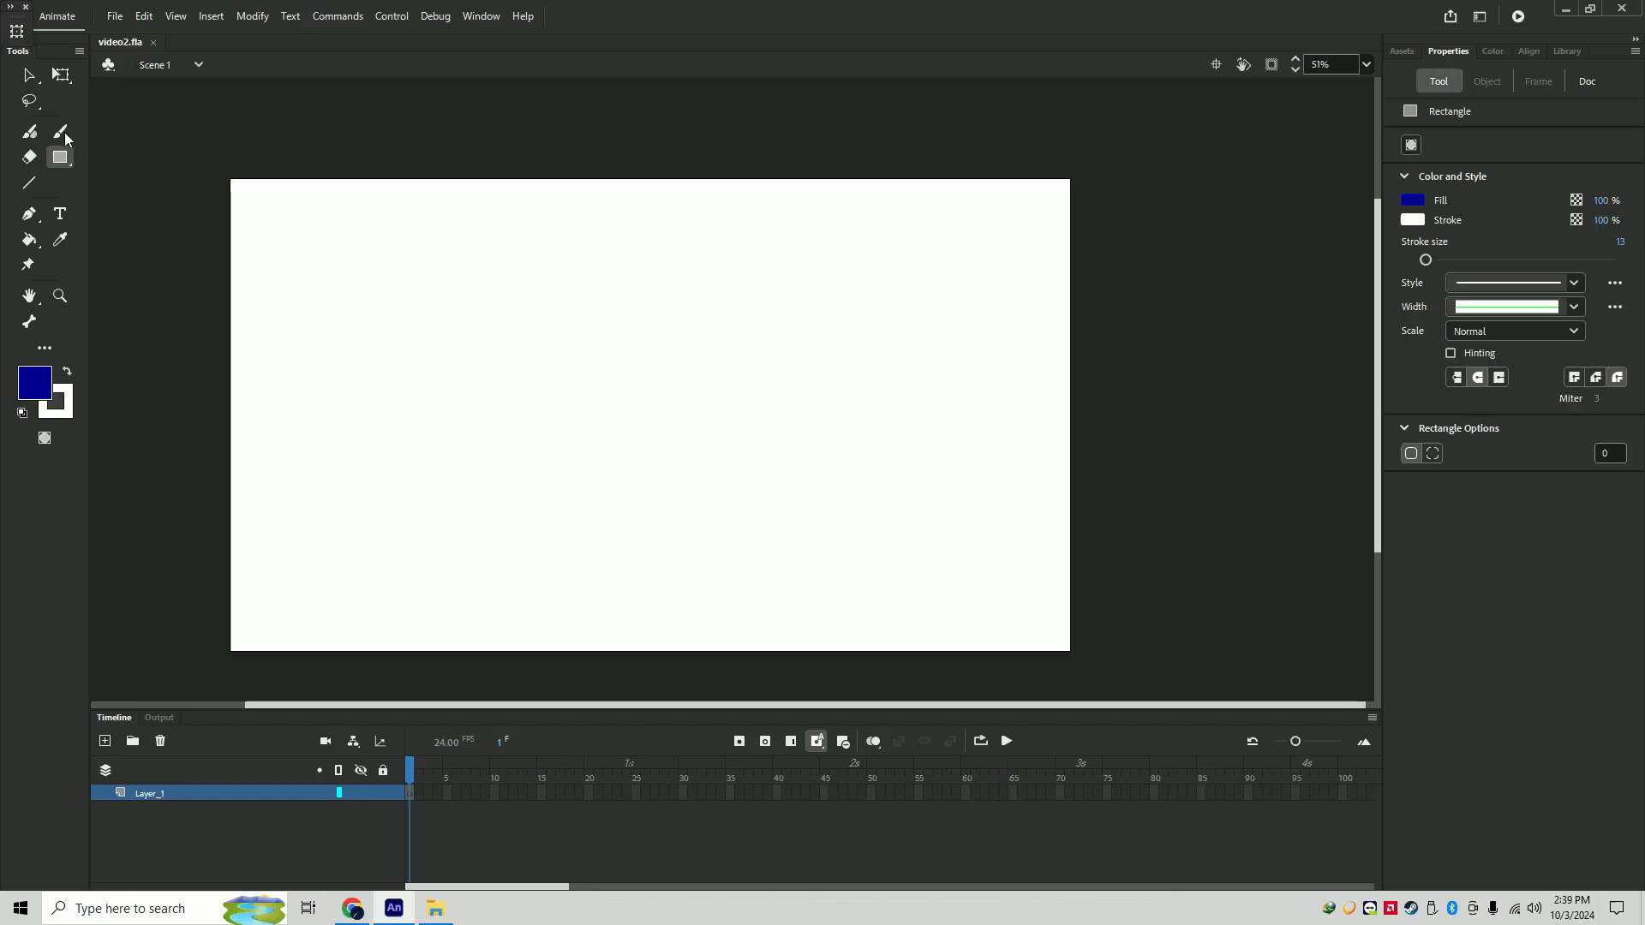
{"action": "left_click_drag", "start_coordinate": [261, 242], "coordinate": [488, 358]}
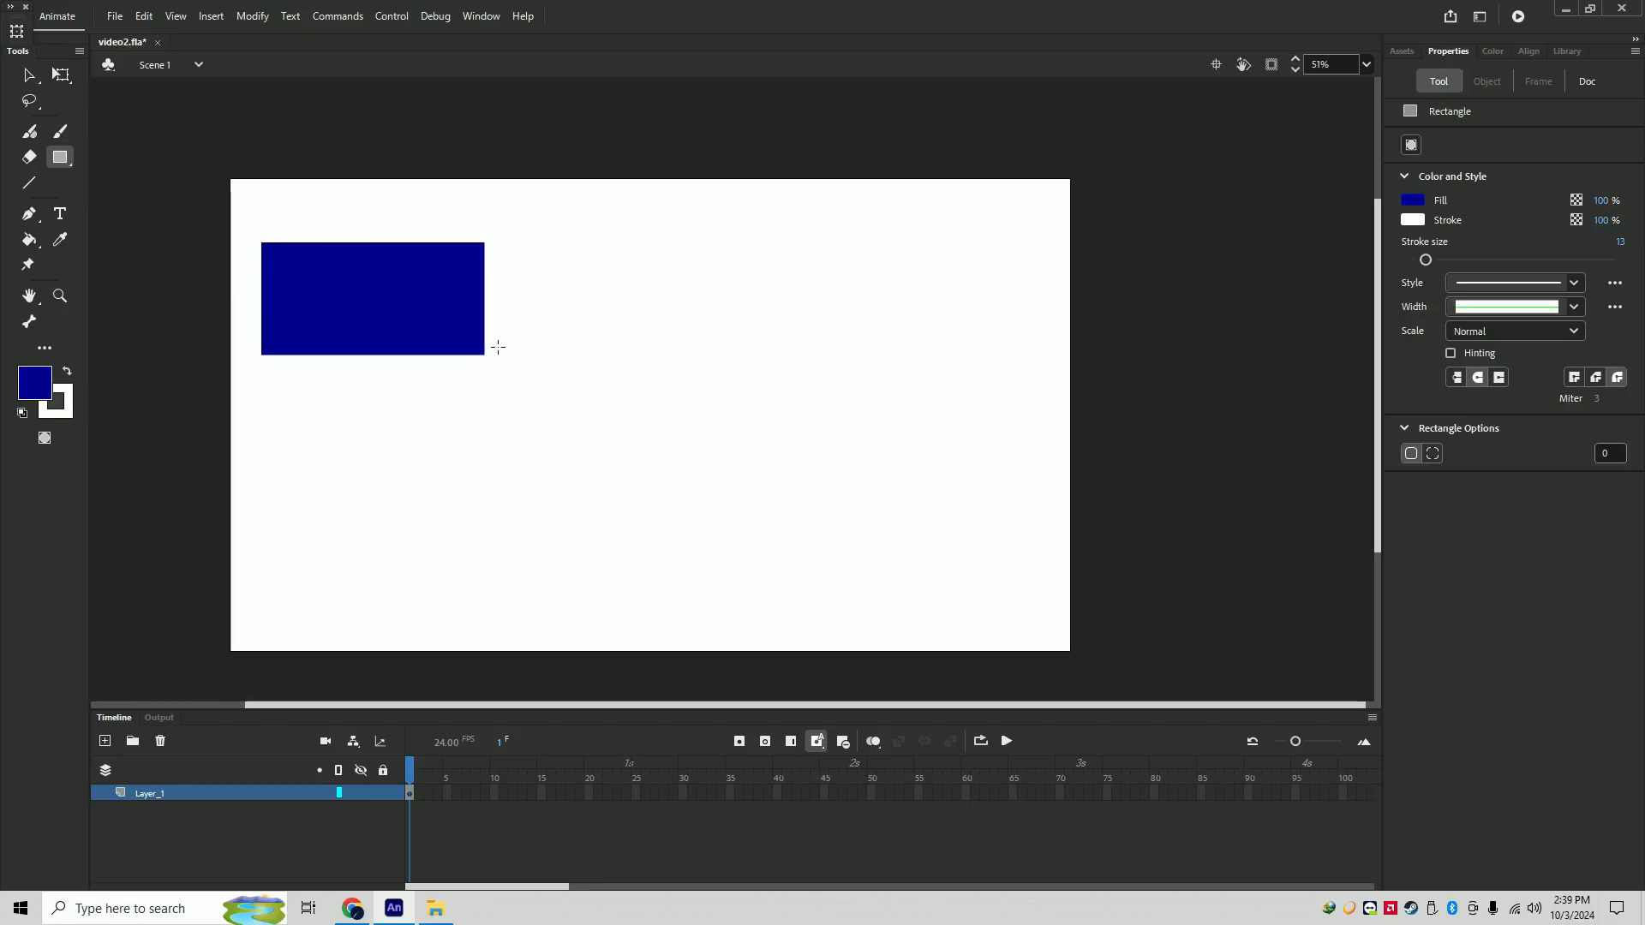
- Rename the layer holding the blue rectangle as Body
{"action": "double_click", "coordinate": [162, 795]}
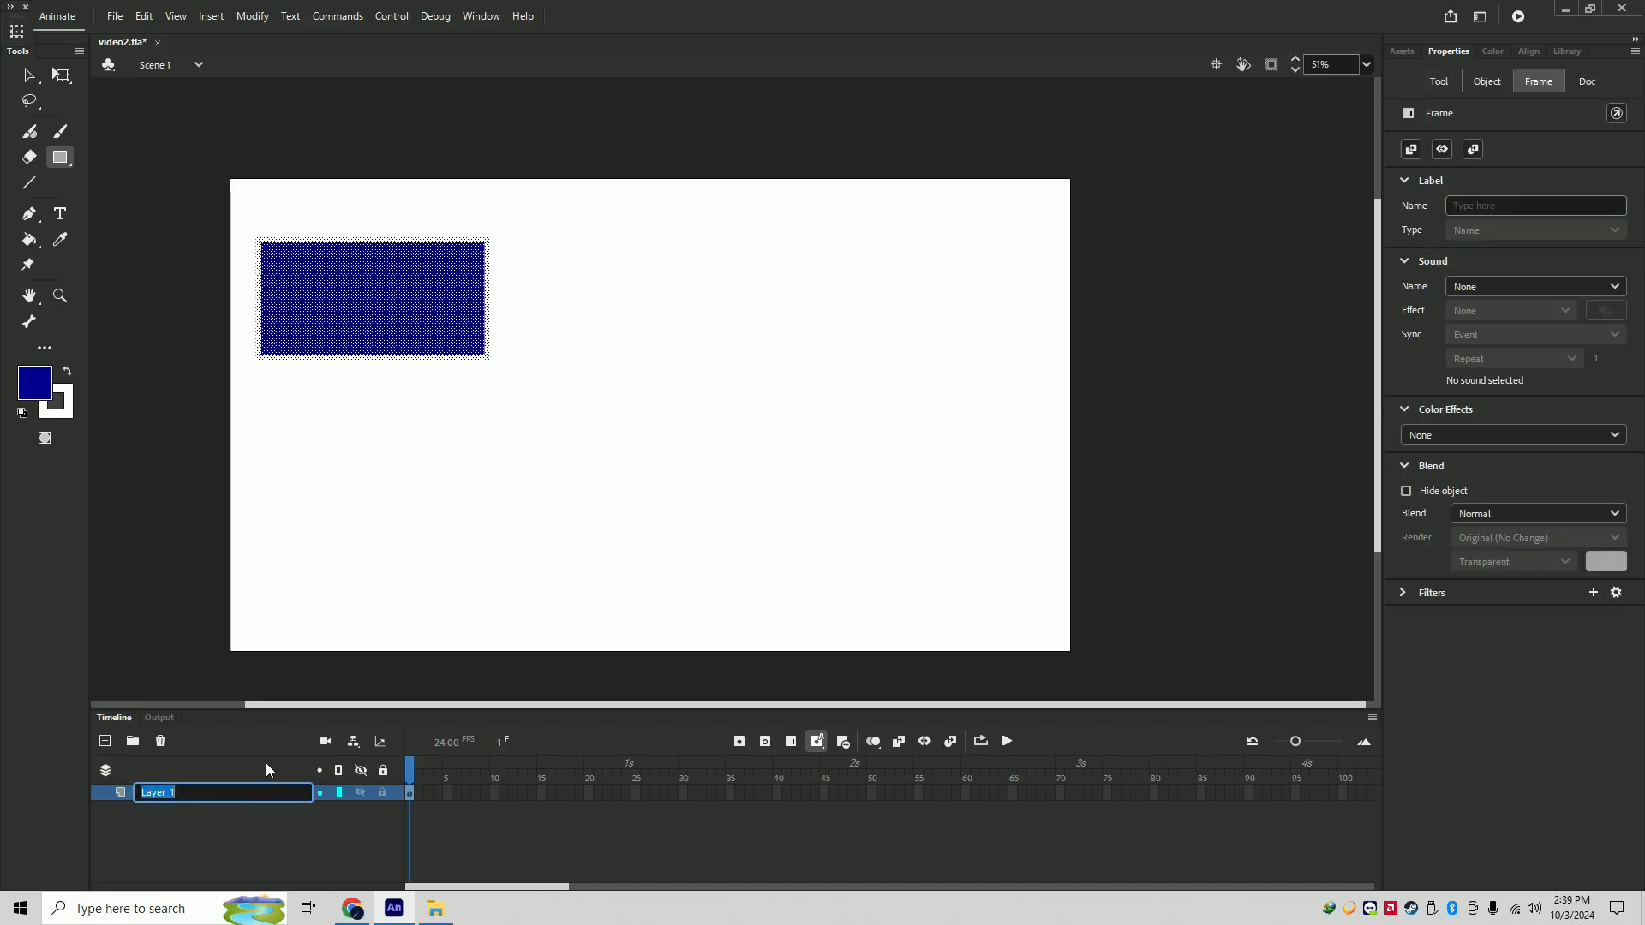
{"action": "type", "text": "Body"}
{"action": "key", "text": "Return"}
- Convert the blue rectangle to a movie clip symbol, keeping the default name
{"action": "left_click", "coordinate": [28, 74]}
{"action": "right_click", "coordinate": [349, 289]}
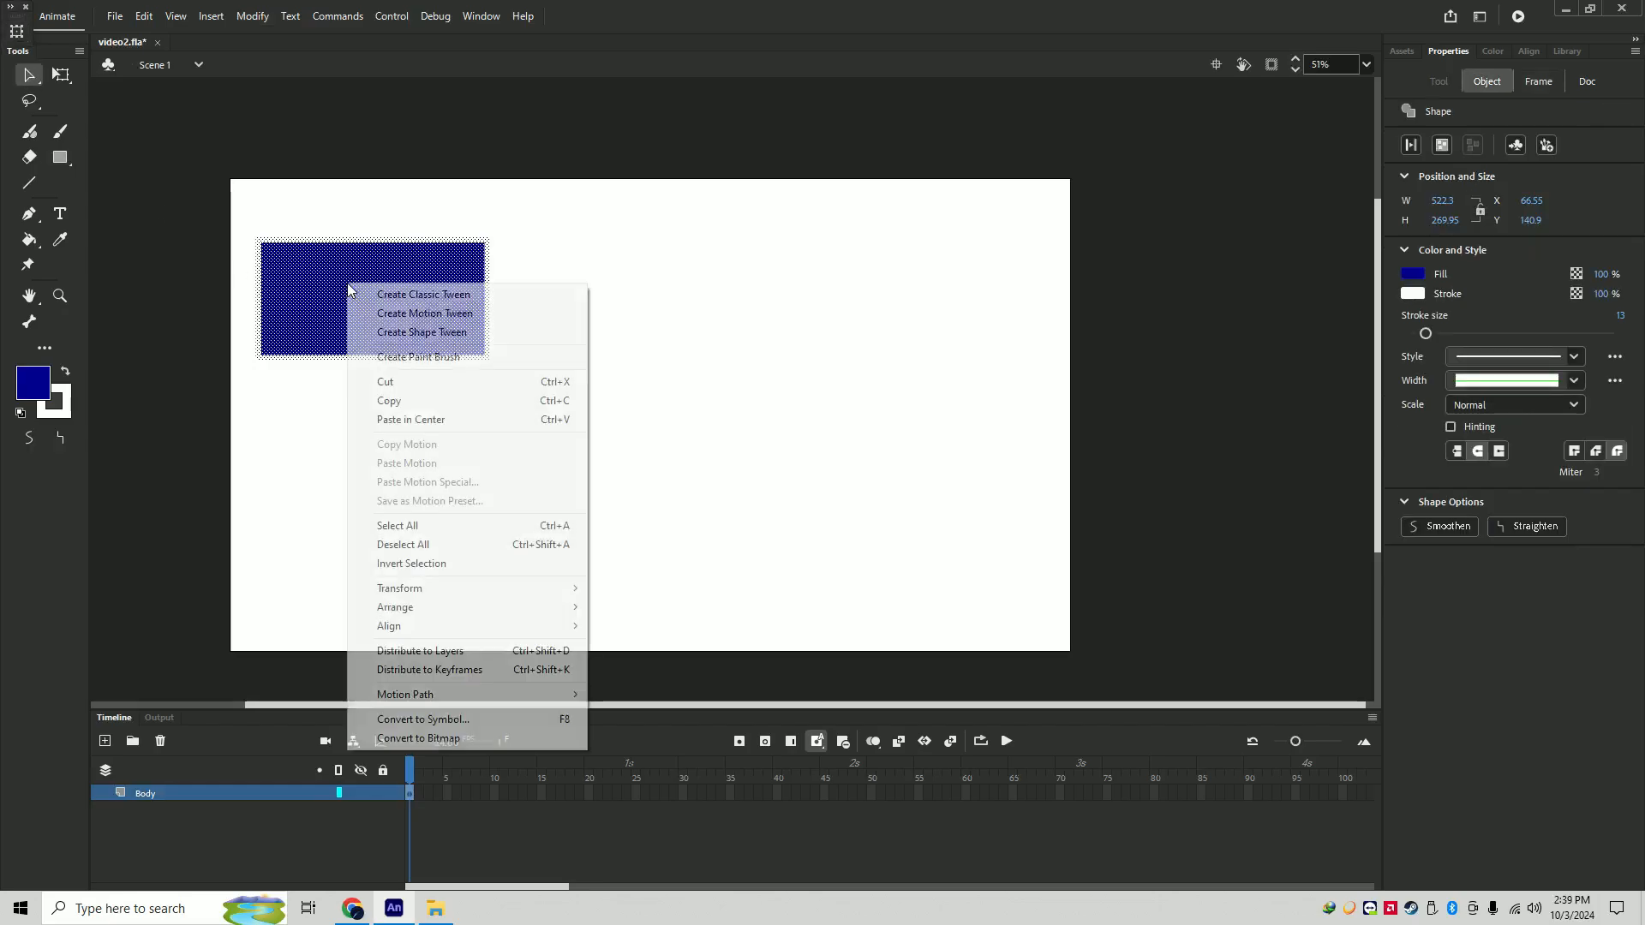
{"action": "left_click", "coordinate": [446, 719]}
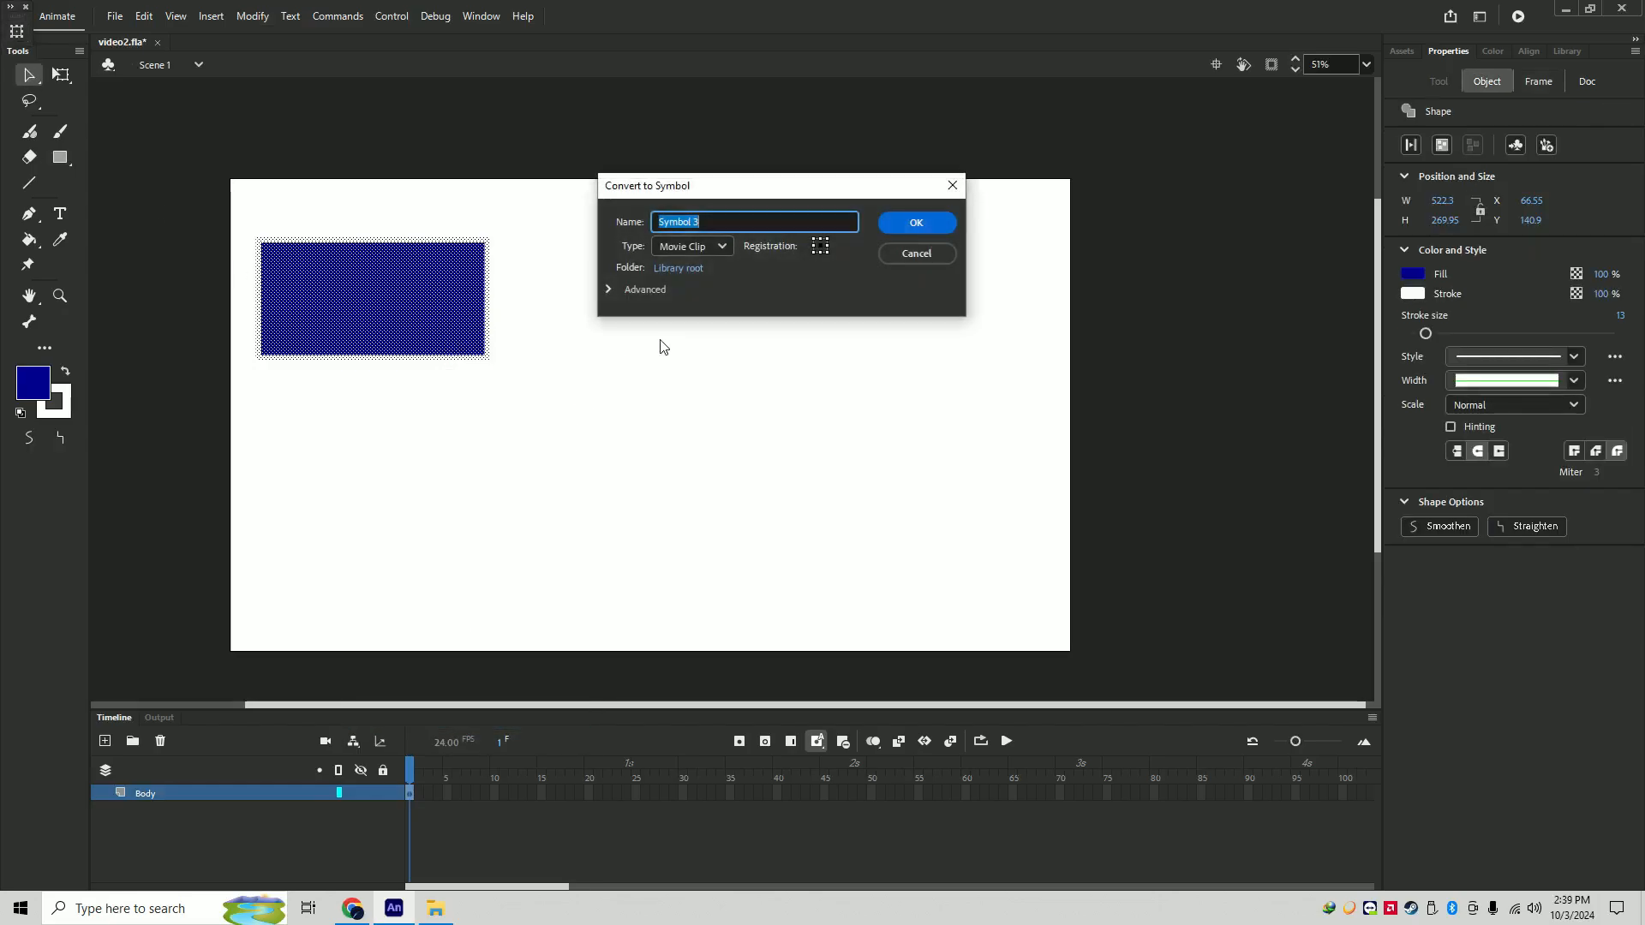
{"action": "left_click", "coordinate": [889, 231]}
{"action": "left_click", "coordinate": [714, 457]}
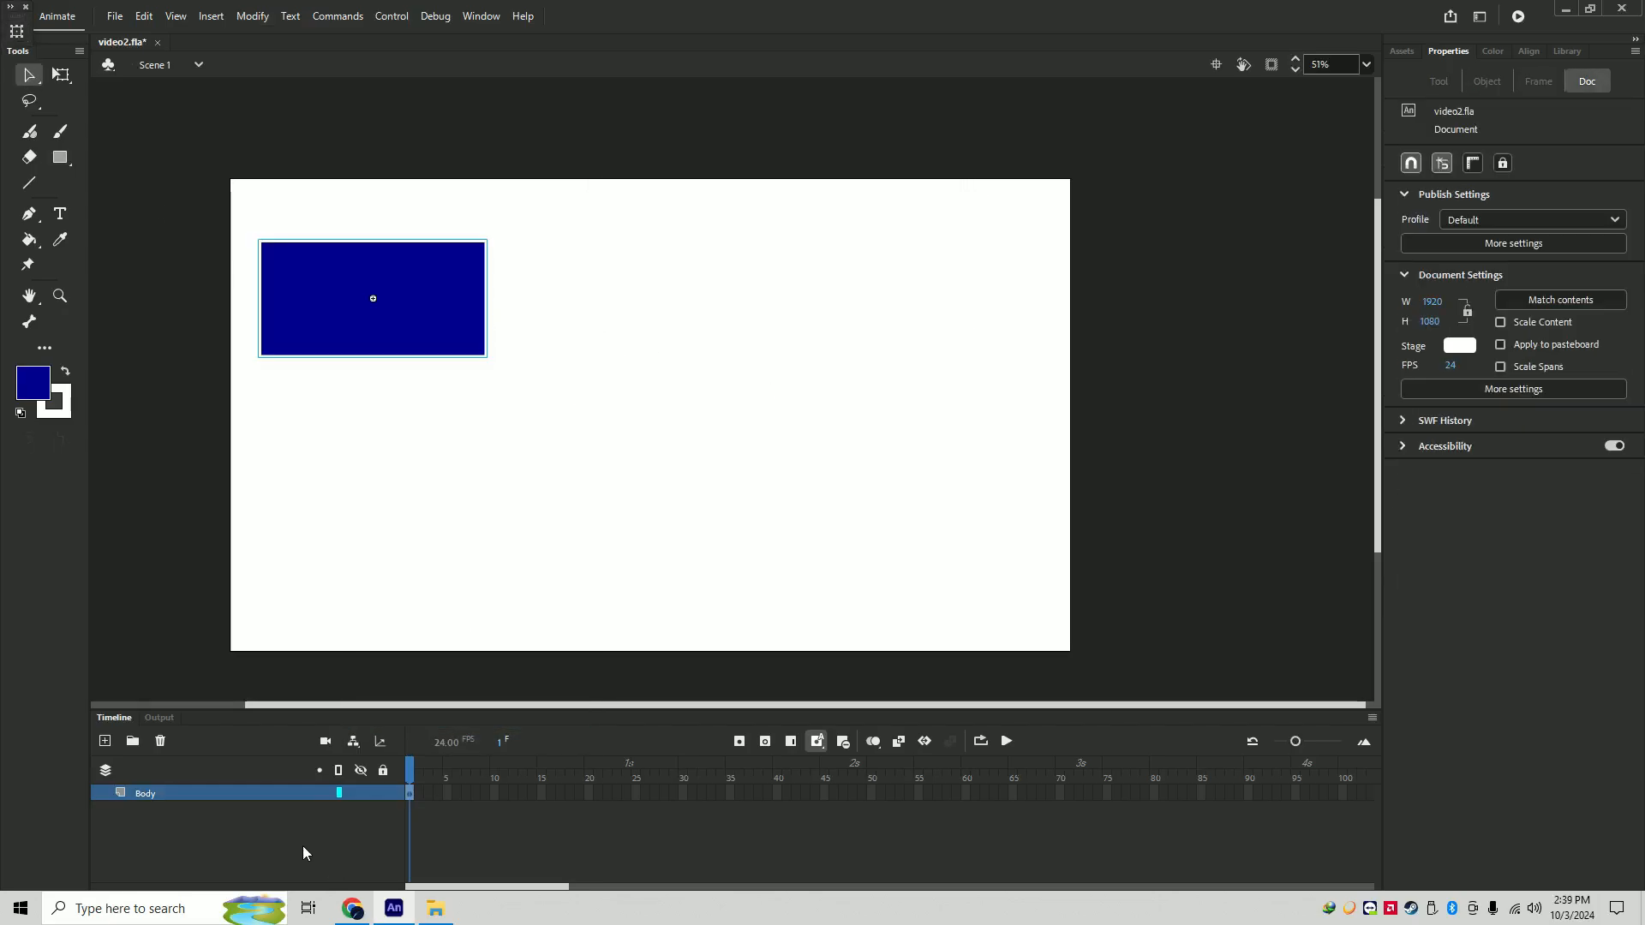
- Add a new layer named RearWheel and place it beneath the Body layer
{"action": "left_click", "coordinate": [105, 740]}
{"action": "double_click", "coordinate": [161, 794]}
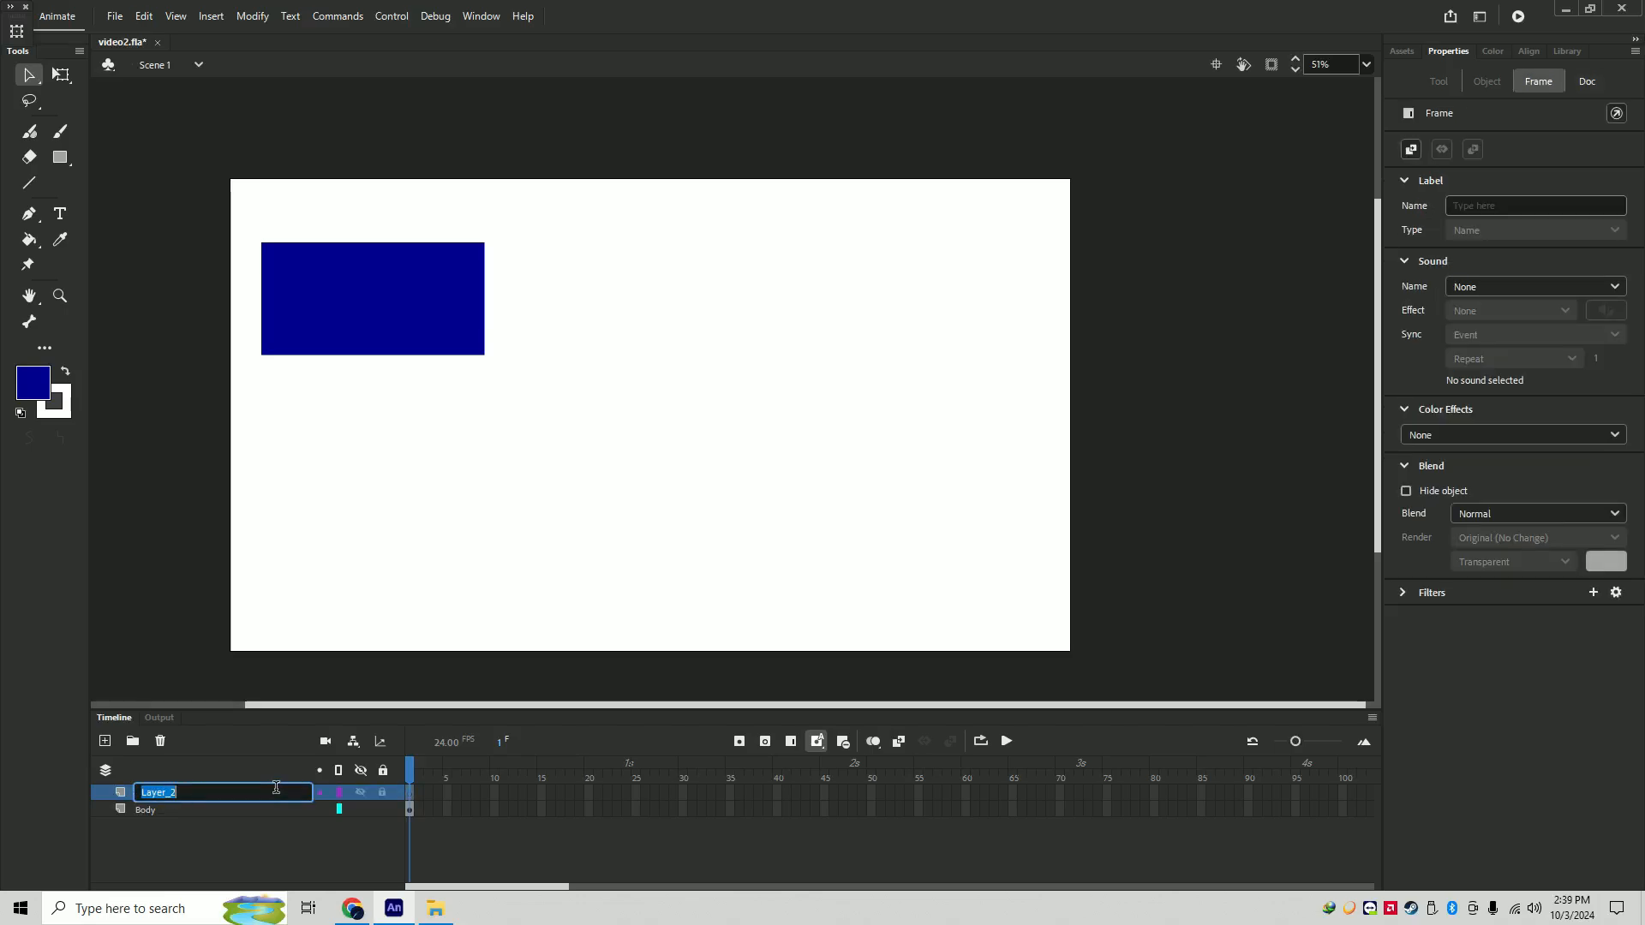
{"action": "type", "text": "W"}
{"action": "key", "text": "BackSpace"}
{"action": "key", "text": "Return"}
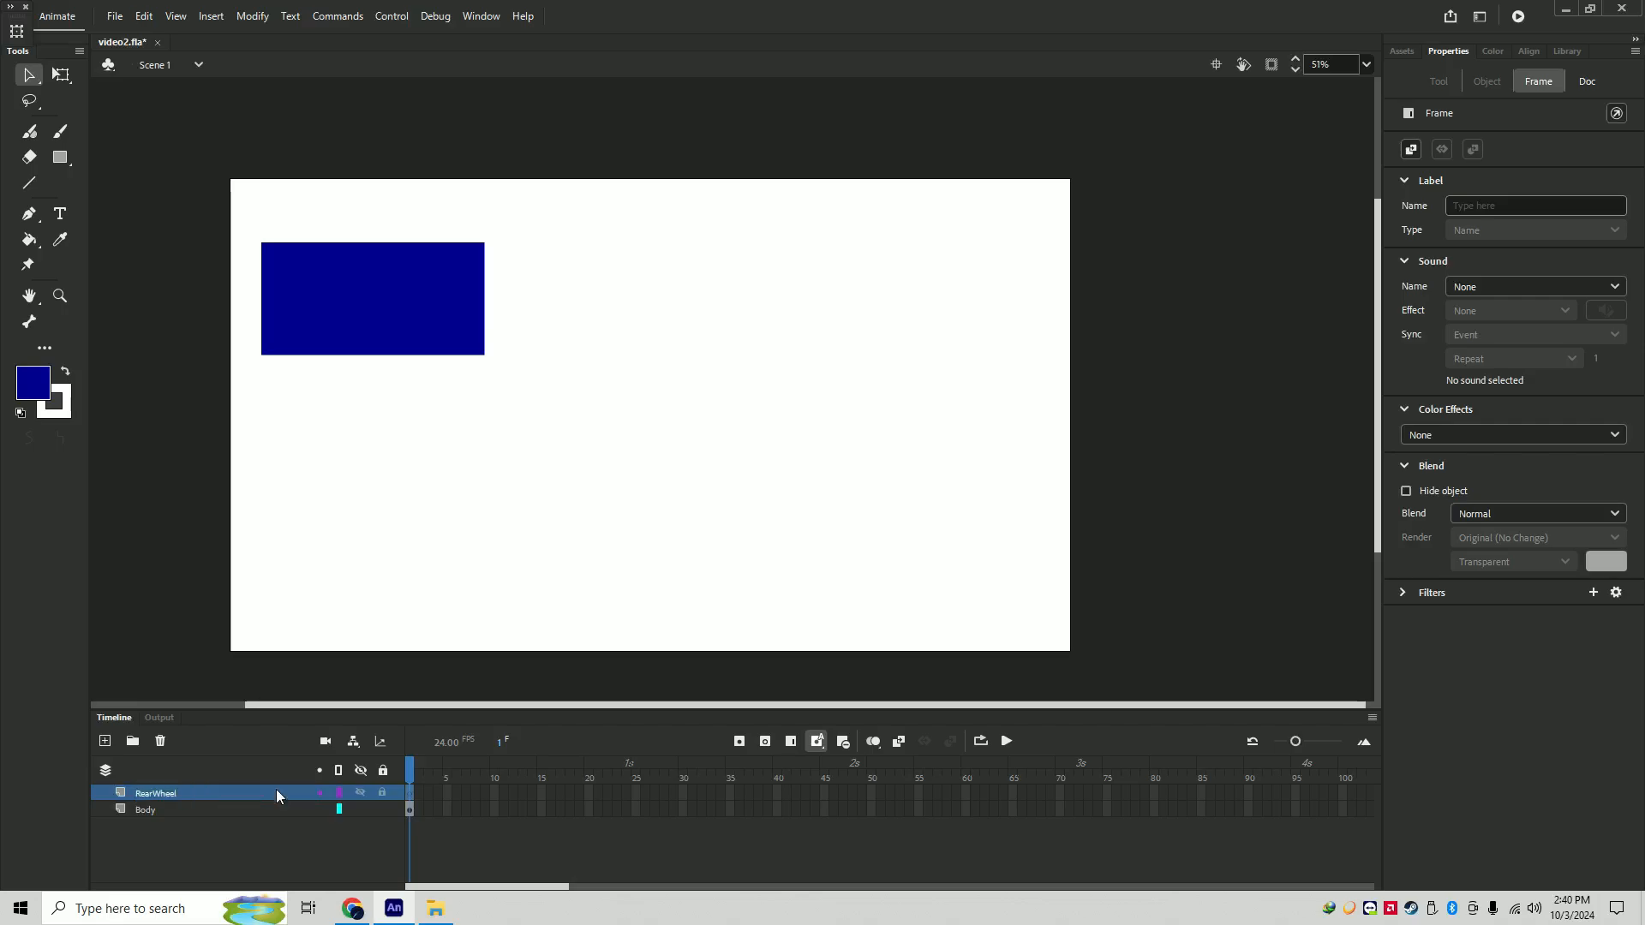
{"action": "left_click_drag", "start_coordinate": [278, 796], "coordinate": [240, 814]}
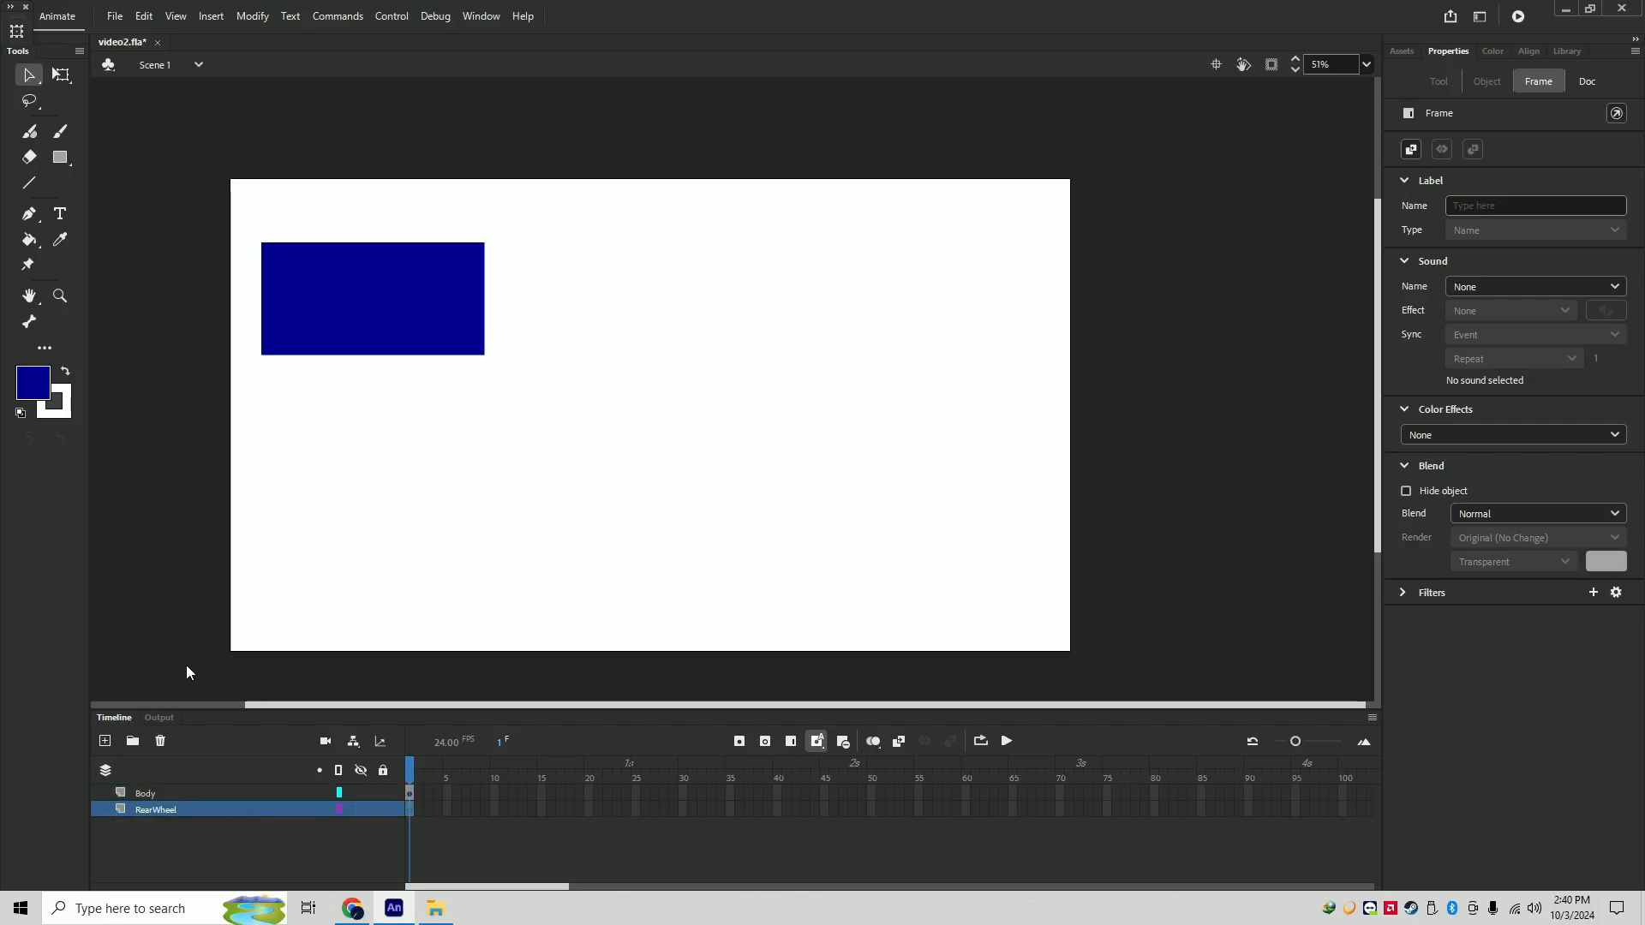
- Draw a black-filled circle about 129 px across on the RearWheel layer, just below the rectangle's left end
{"action": "left_click", "coordinate": [60, 157]}
{"action": "left_click", "coordinate": [110, 194]}
{"action": "left_click", "coordinate": [30, 390]}
{"action": "left_click", "coordinate": [155, 471]}
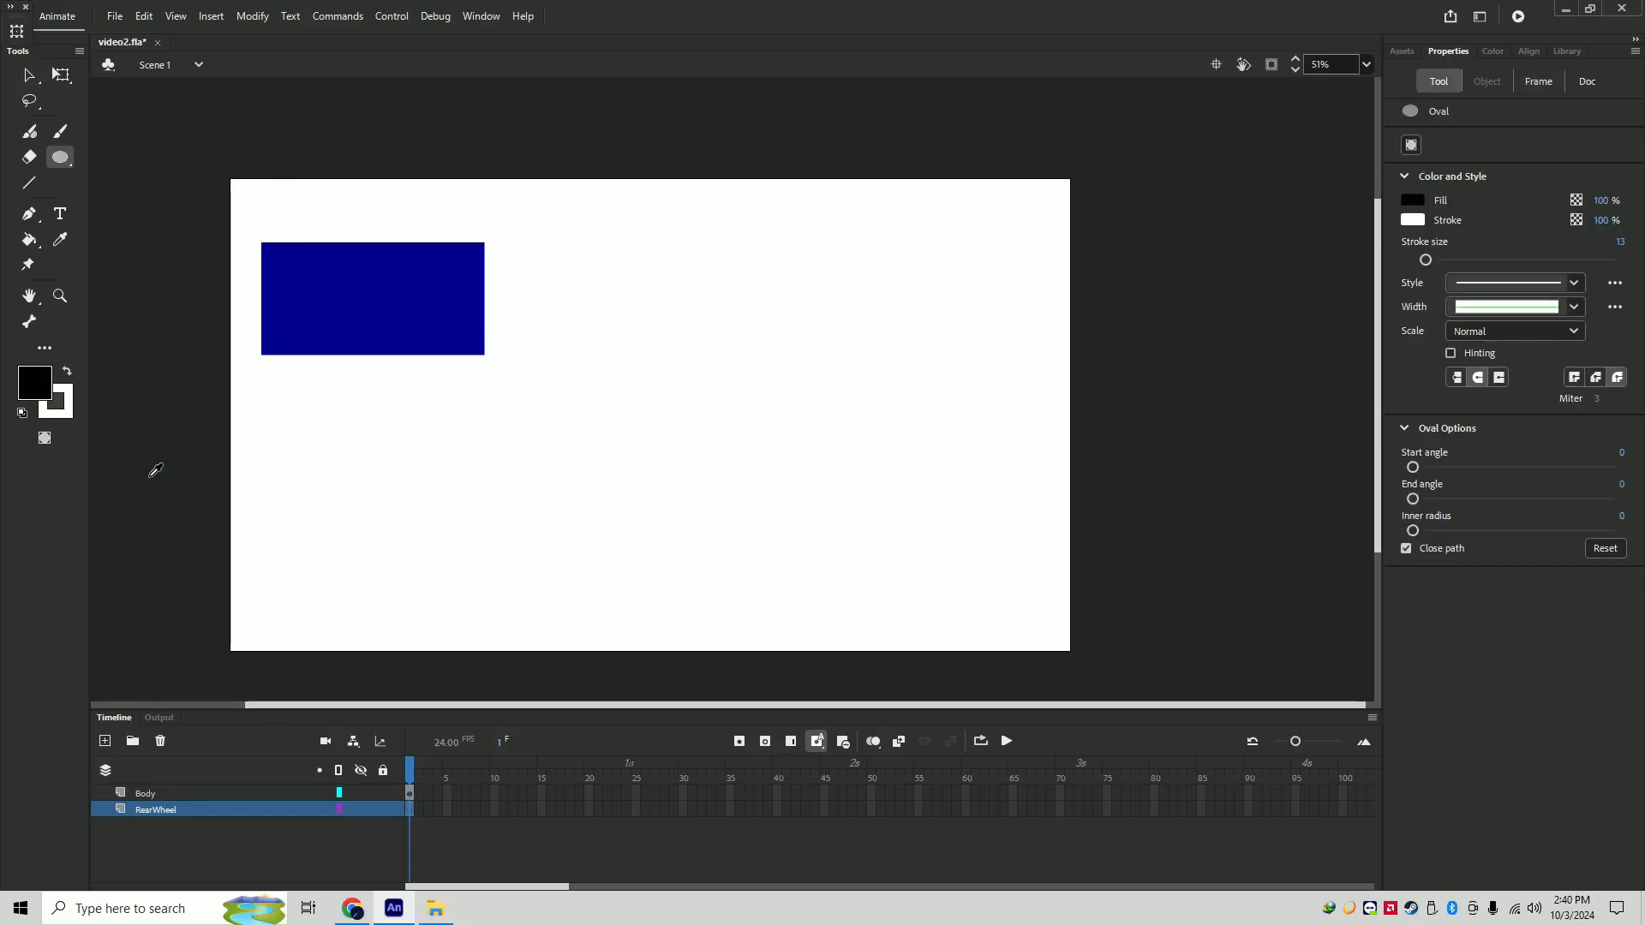
{"action": "left_click_drag", "start_coordinate": [263, 359], "coordinate": [315, 398]}
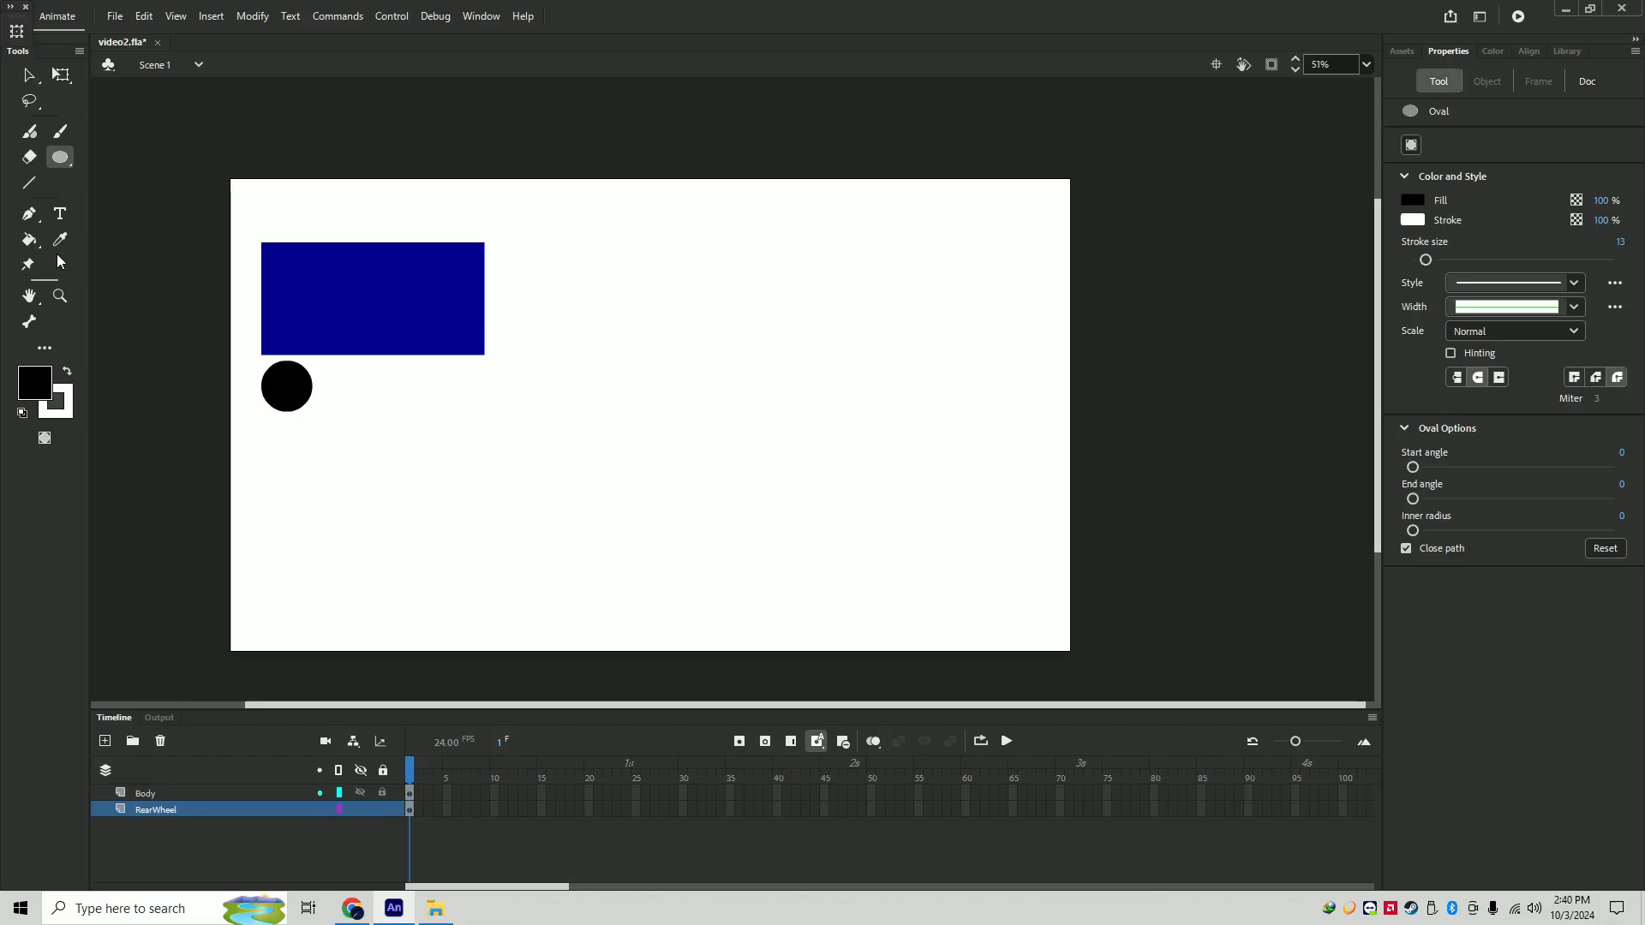
- Draw a horizontal and a vertical white line crossing over the rear wheel's black circle
{"action": "left_click", "coordinate": [30, 183]}
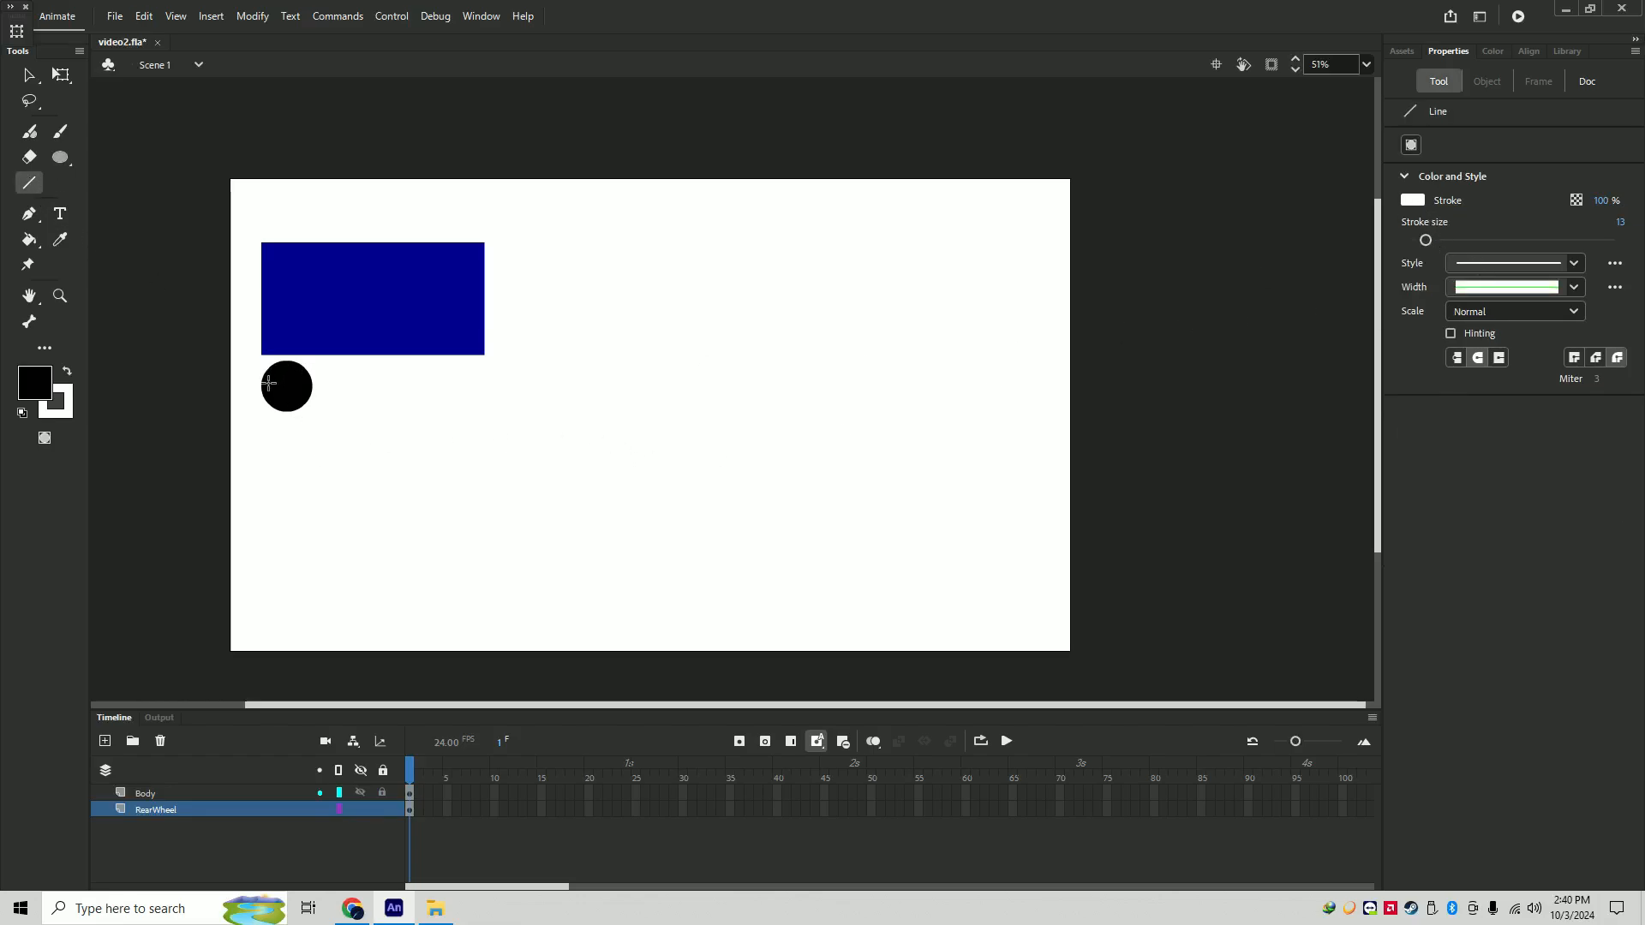
{"action": "mouse_move", "coordinate": [267, 383]}
{"action": "left_mouse_down"}
{"action": "mouse_move", "coordinate": [311, 383]}
{"action": "mouse_move", "coordinate": [288, 382]}
{"action": "mouse_move", "coordinate": [288, 412]}
{"action": "left_mouse_up"}
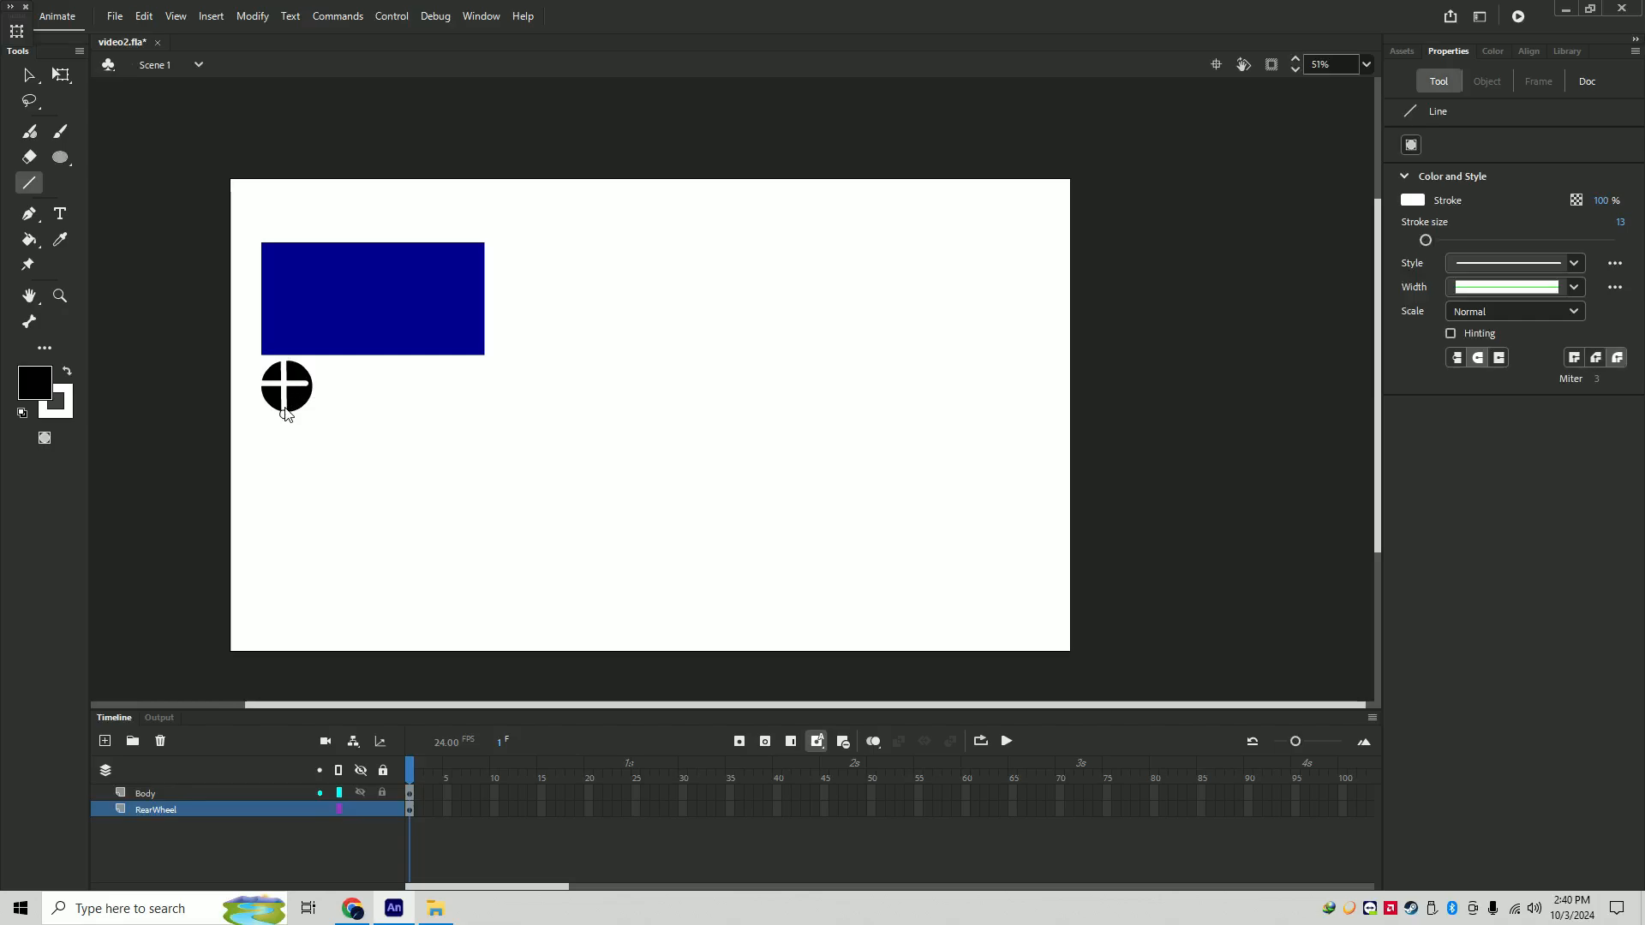
{"action": "left_click", "coordinate": [180, 837]}
- Add a new layer named Frontwheel between the Body and RearWheel layers
{"action": "left_click", "coordinate": [105, 741]}
{"action": "double_click", "coordinate": [149, 810]}
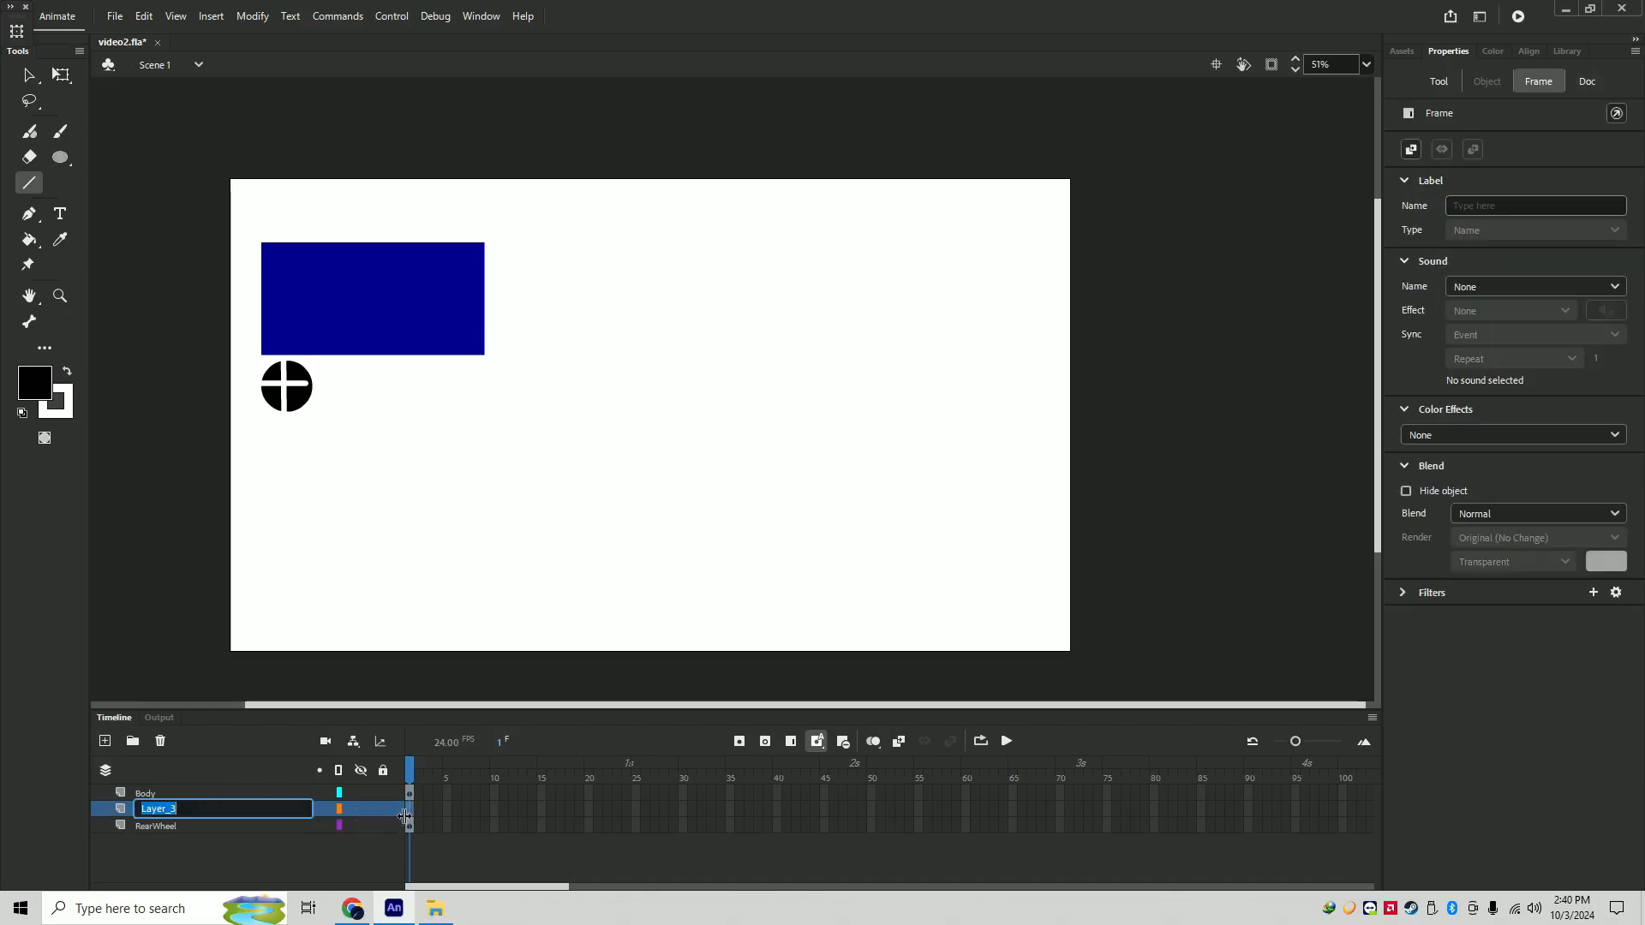
{"action": "type", "text": "Frontwheel"}
{"action": "key", "text": "Return"}
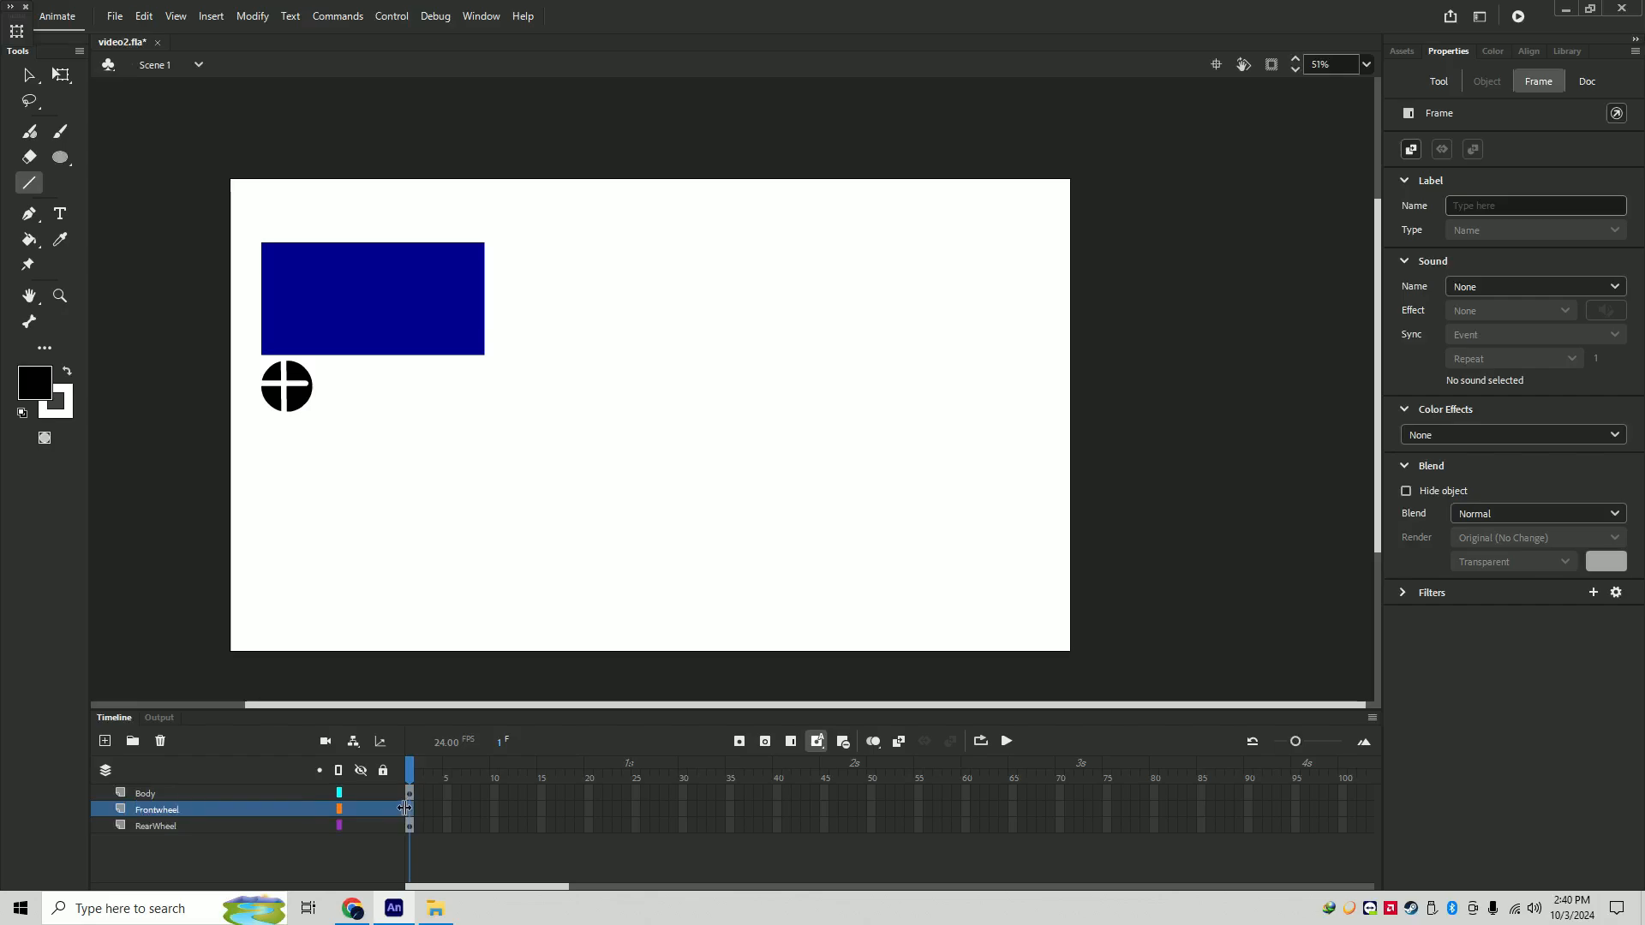
- Draw a black circle about 137 px across on the Frontwheel layer, just below the rectangle's right end
{"action": "left_click", "coordinate": [273, 827]}
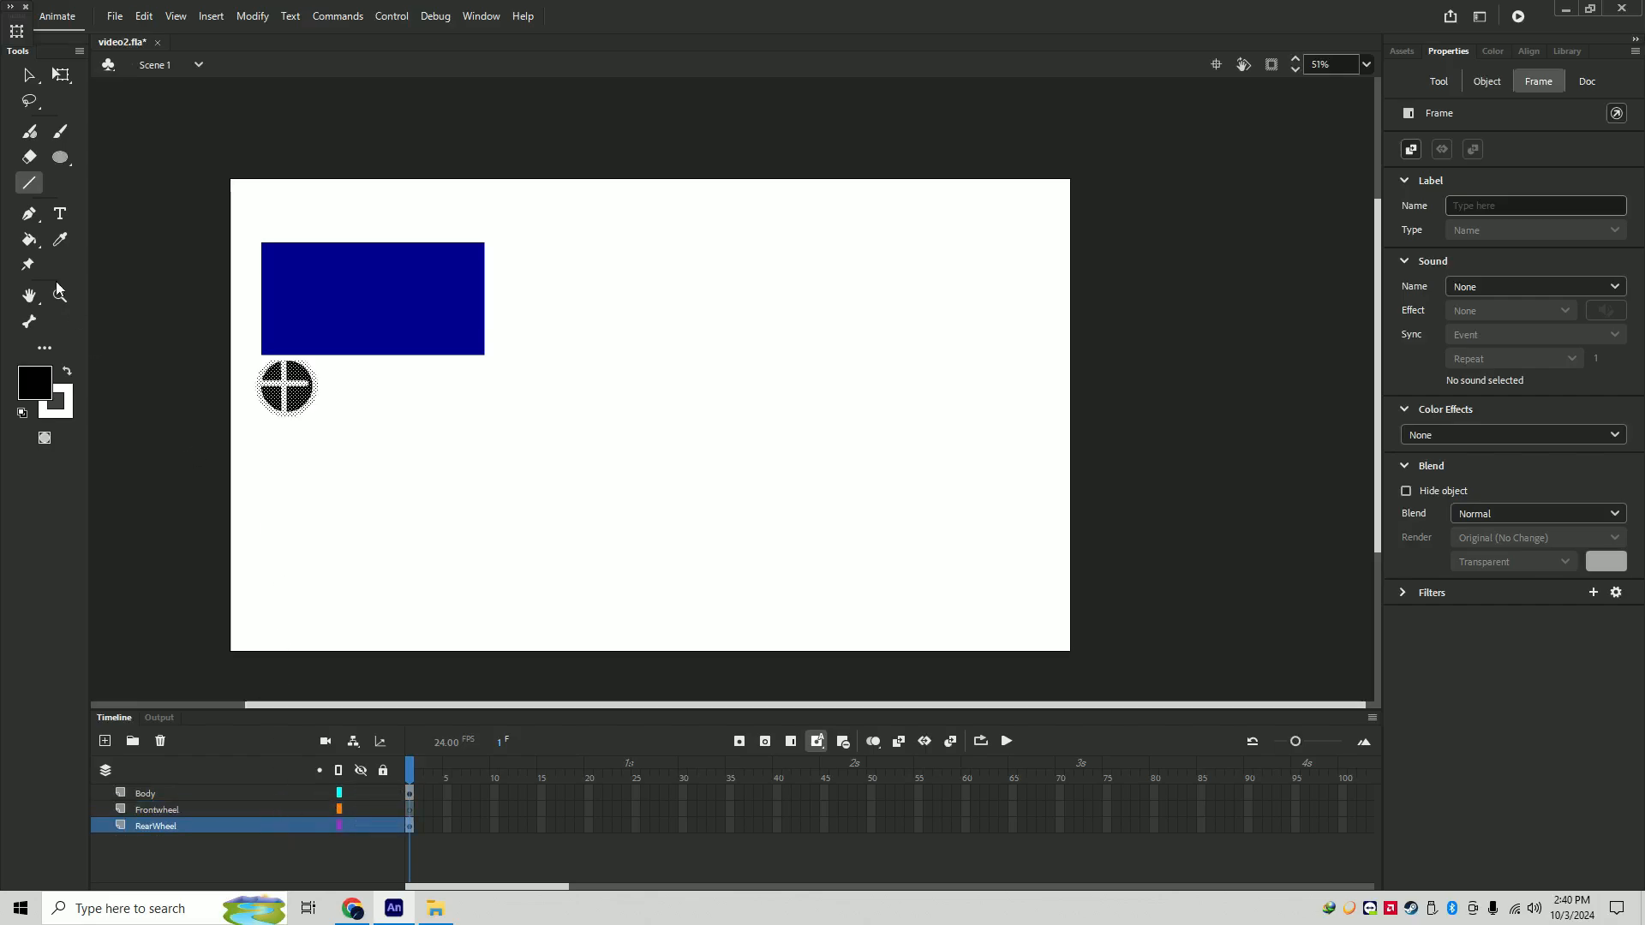
{"action": "left_click", "coordinate": [60, 162]}
{"action": "left_click", "coordinate": [169, 810]}
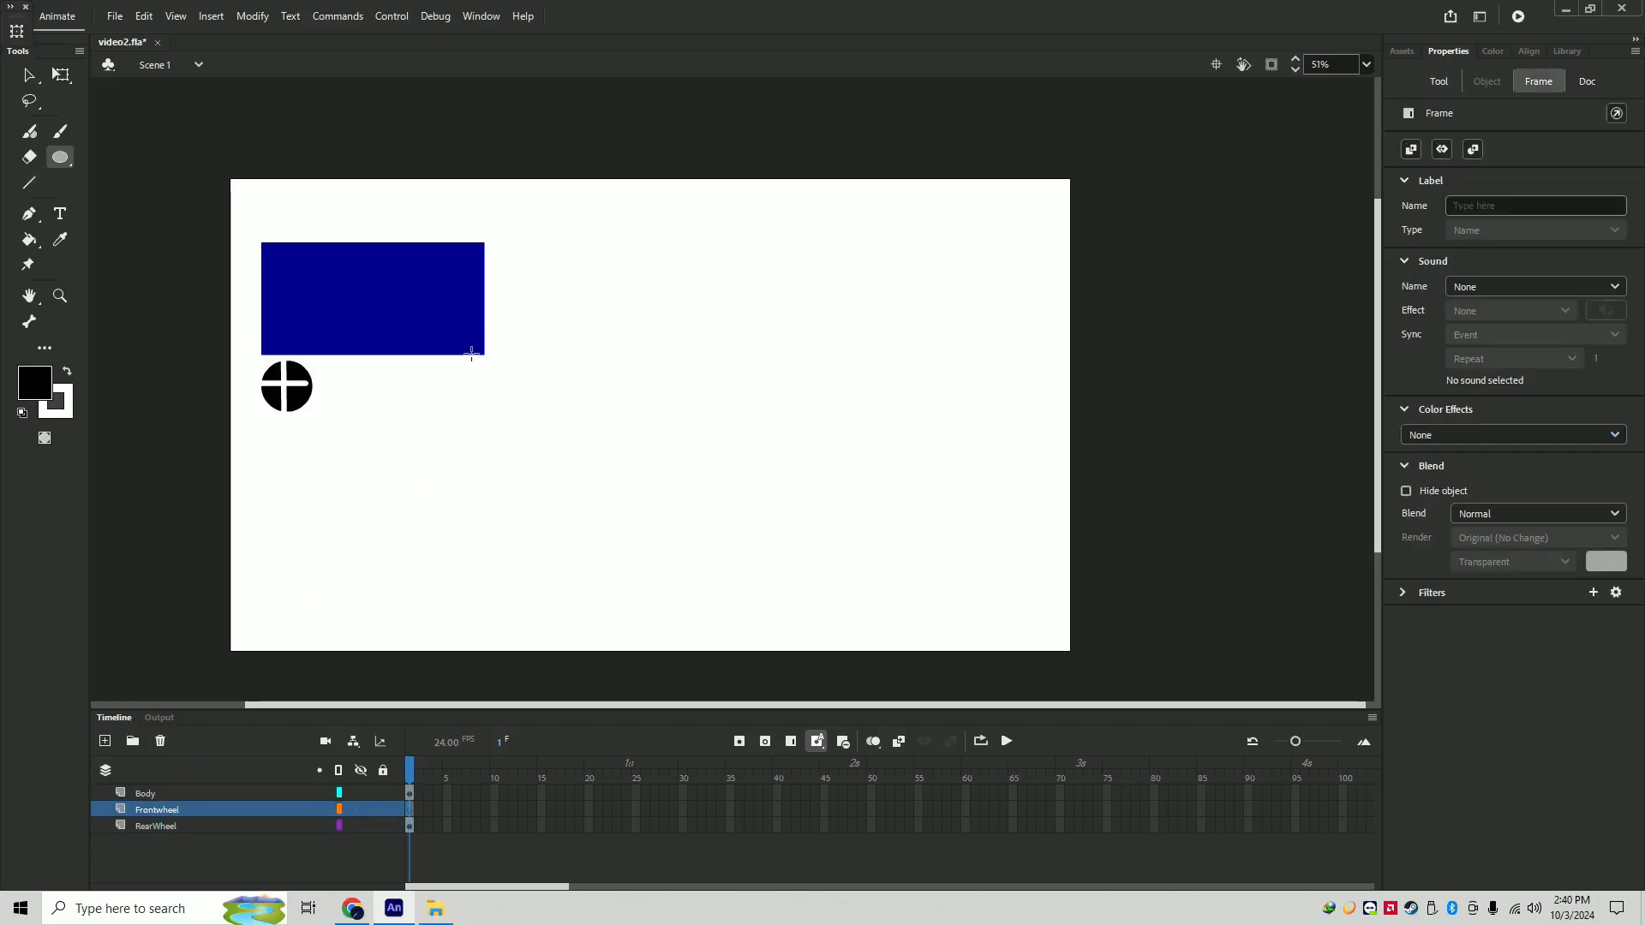
{"action": "left_click_drag", "start_coordinate": [423, 366], "coordinate": [482, 410]}
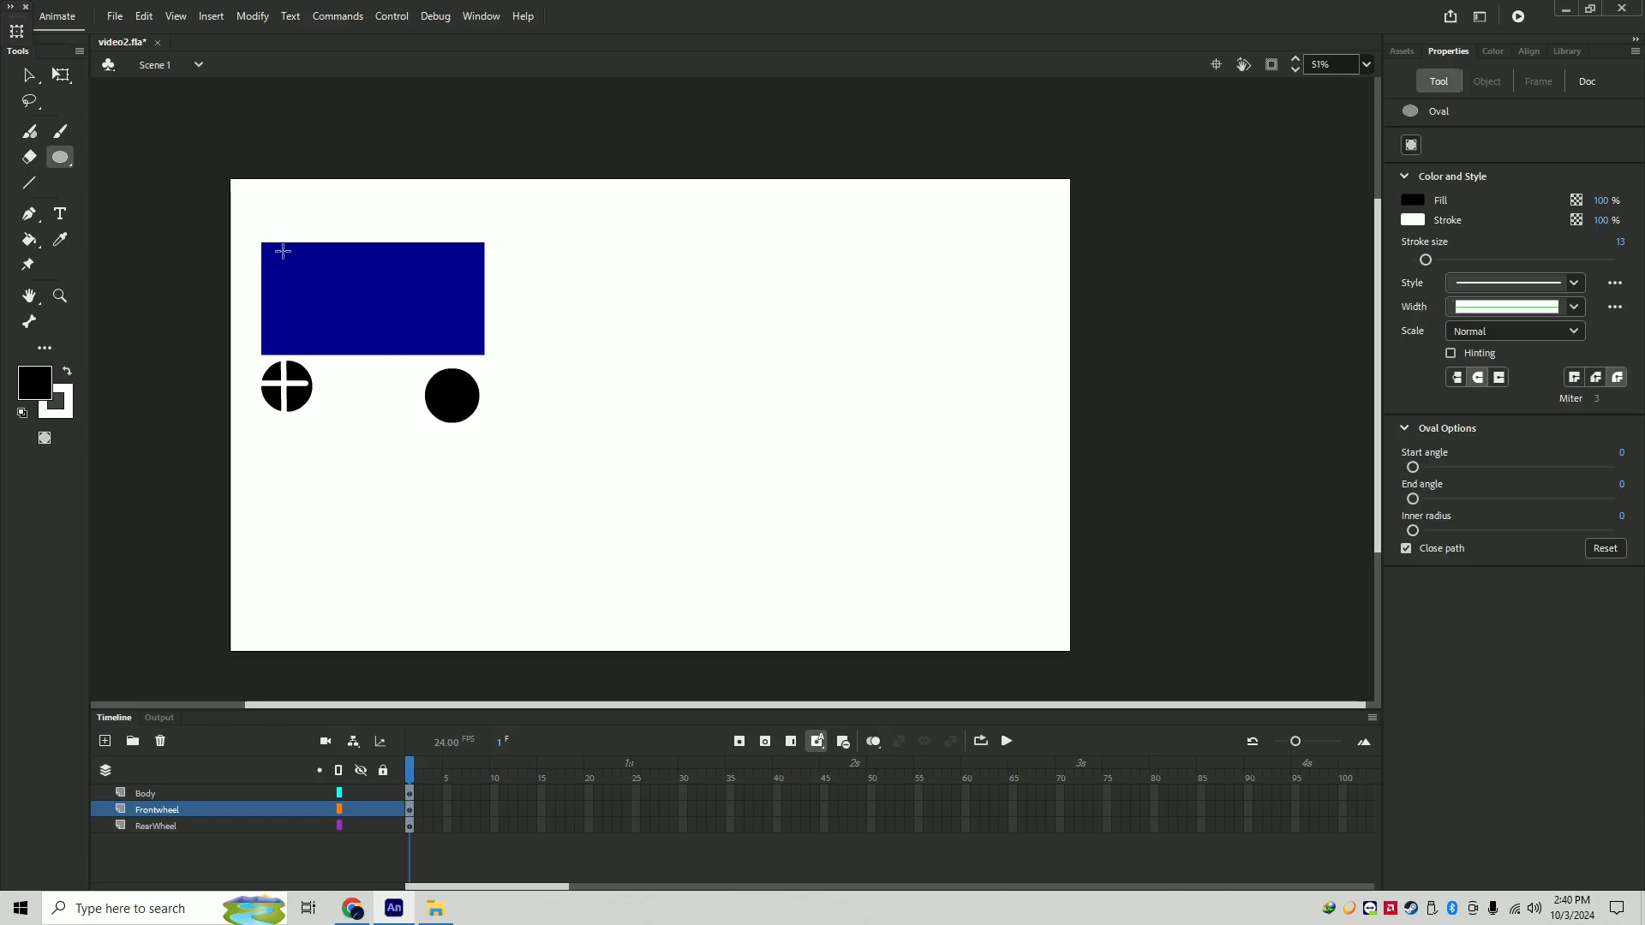
- Try to move the front wheel's circle slightly upward, and undo the moves
{"action": "left_click", "coordinate": [28, 75]}
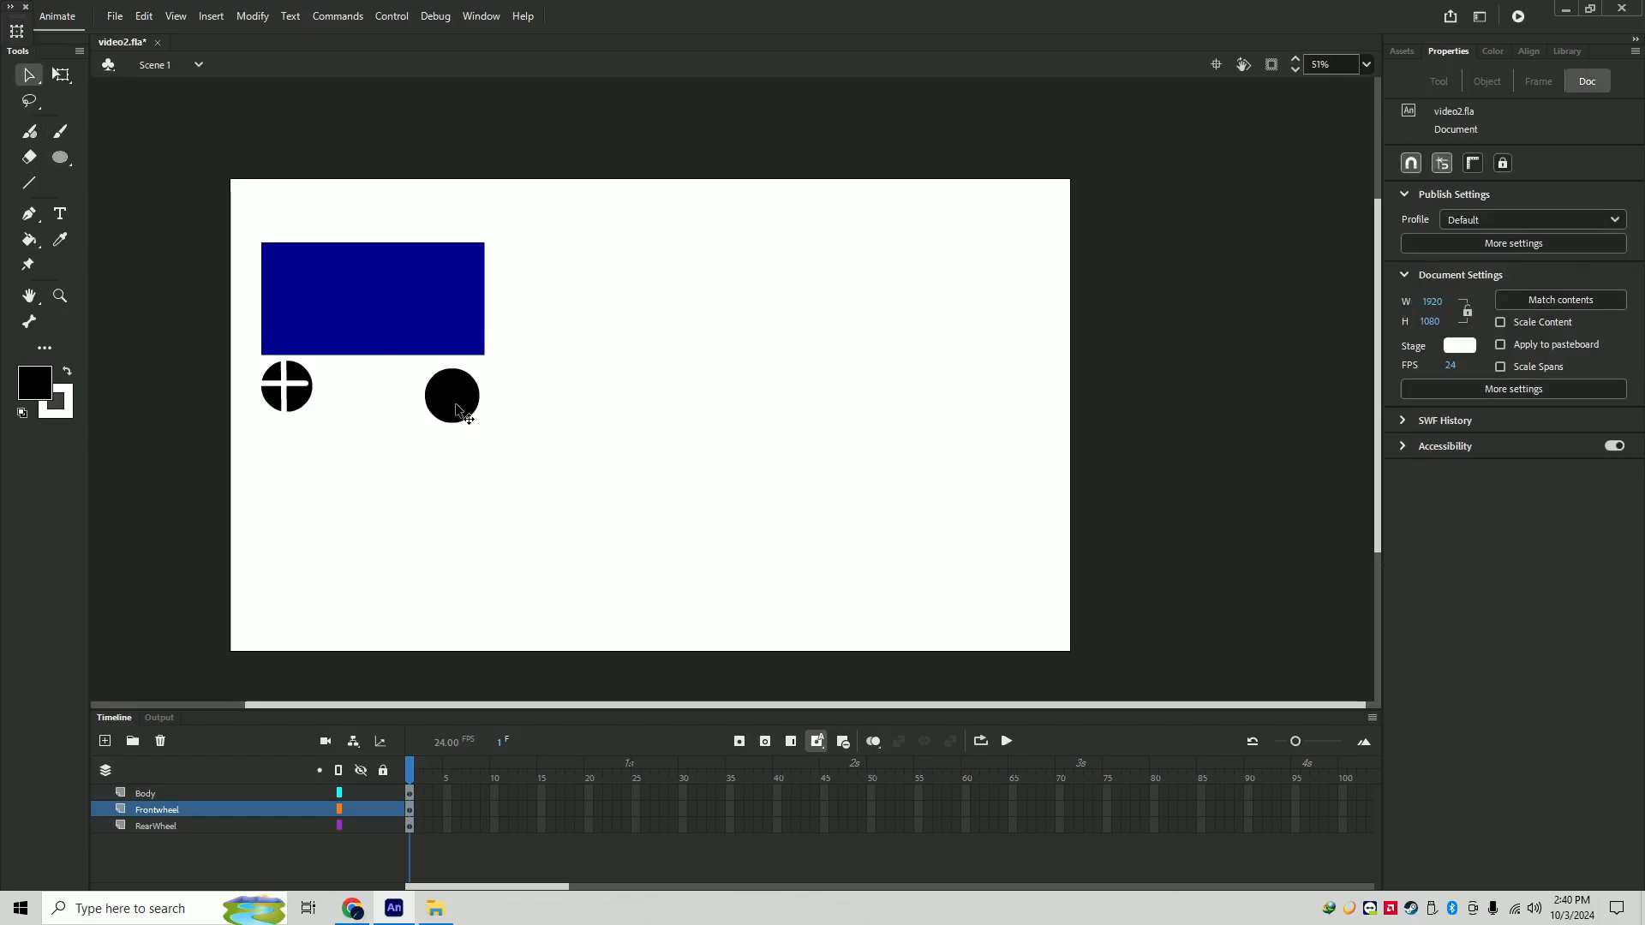
{"action": "left_click_drag", "start_coordinate": [456, 411], "coordinate": [457, 404]}
{"action": "left_click", "coordinate": [484, 424]}
{"action": "key", "text": "ctrl+z"}
{"action": "left_click", "coordinate": [501, 430]}
{"action": "key", "text": "ctrl+z"}
{"action": "left_click", "coordinate": [490, 416]}
- Draw a horizontal and a vertical white line crossing over the front wheel's black circle
{"action": "left_click", "coordinate": [30, 183]}
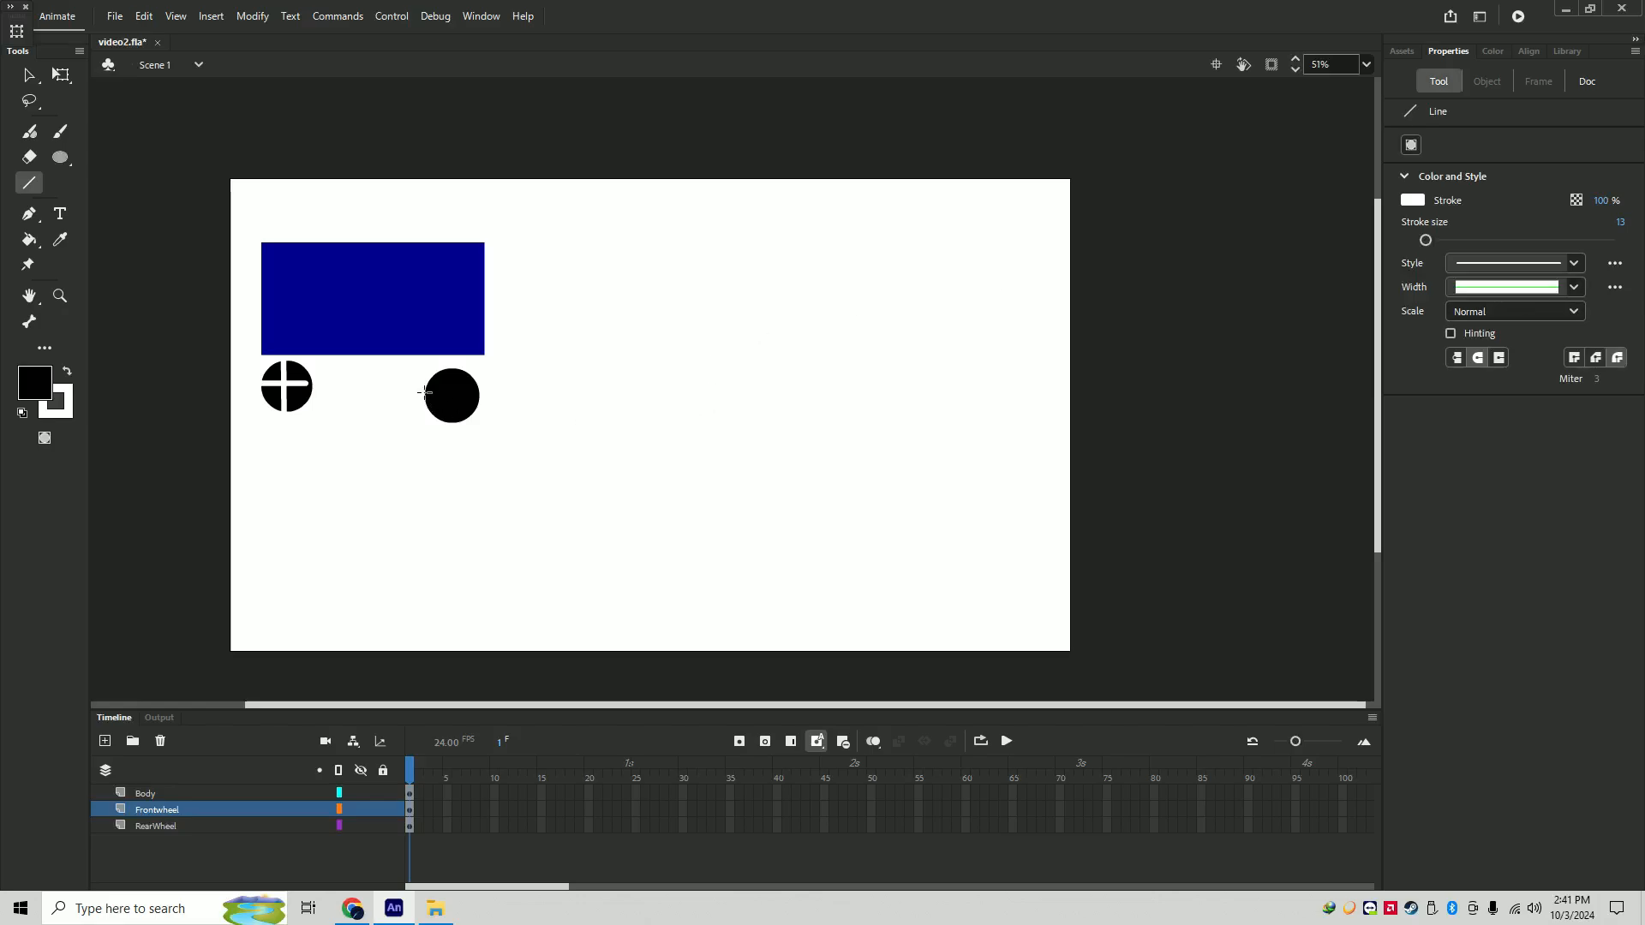
{"action": "mouse_move", "coordinate": [425, 393]}
{"action": "left_mouse_down"}
{"action": "mouse_move", "coordinate": [485, 395]}
{"action": "mouse_move", "coordinate": [450, 420]}
{"action": "left_mouse_up"}
{"action": "left_click", "coordinate": [25, 77]}
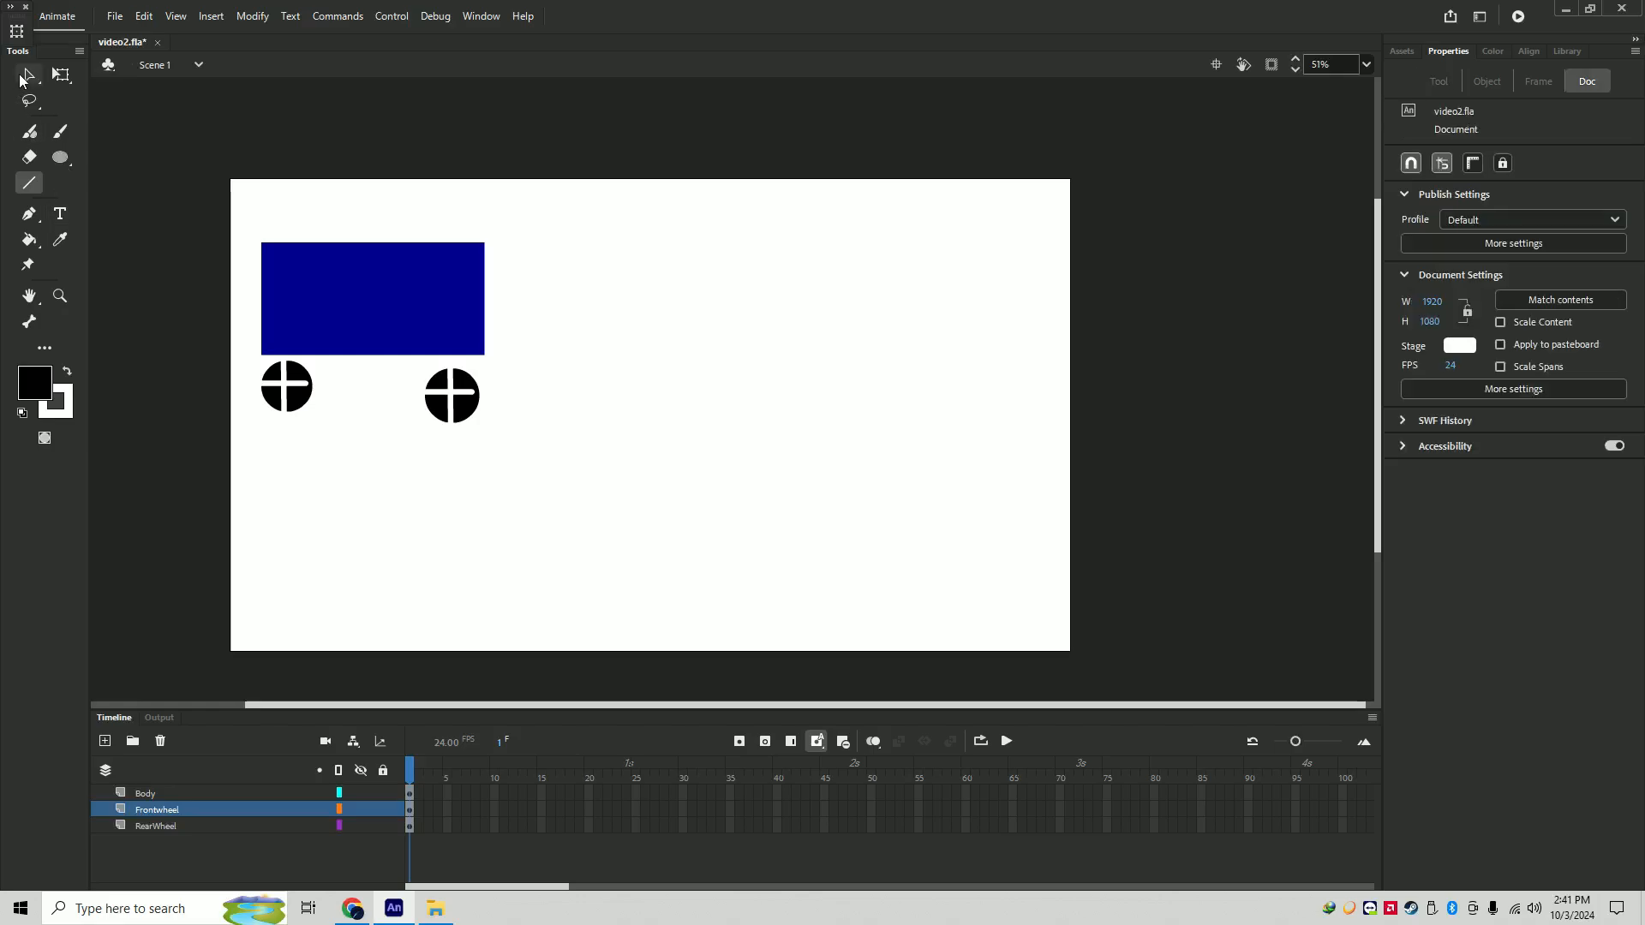
- Select all artwork on the Frontwheel layer and convert it to a movie clip symbol with the default name
{"action": "right_click", "coordinate": [439, 404]}
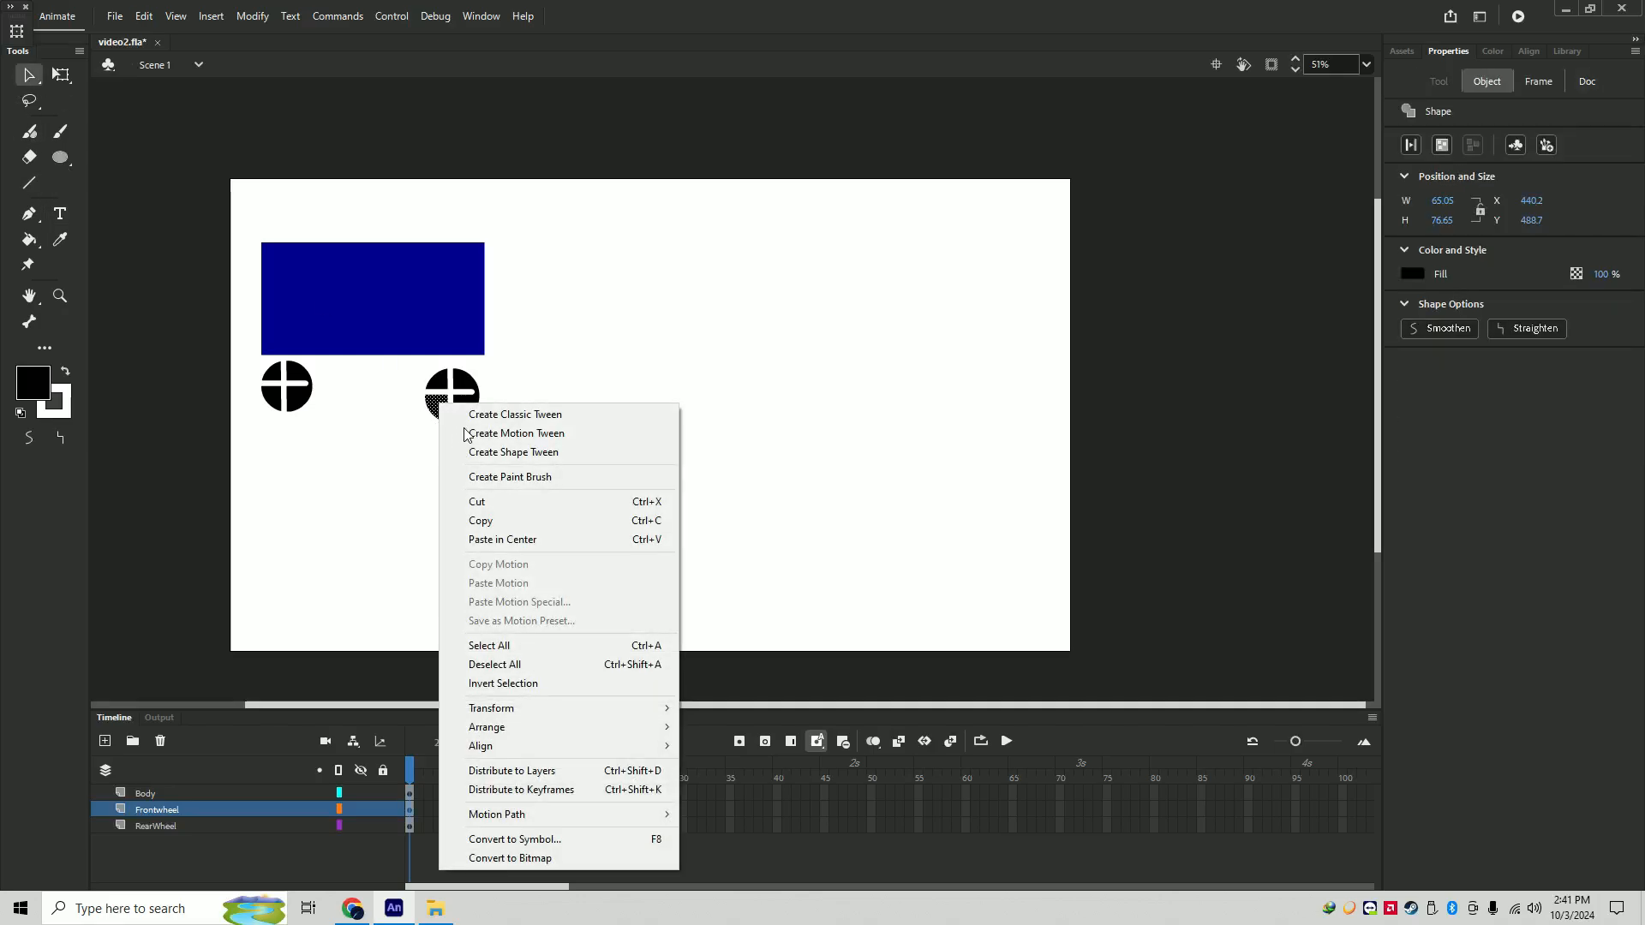
{"action": "left_click", "coordinate": [165, 809]}
{"action": "right_click", "coordinate": [443, 404]}
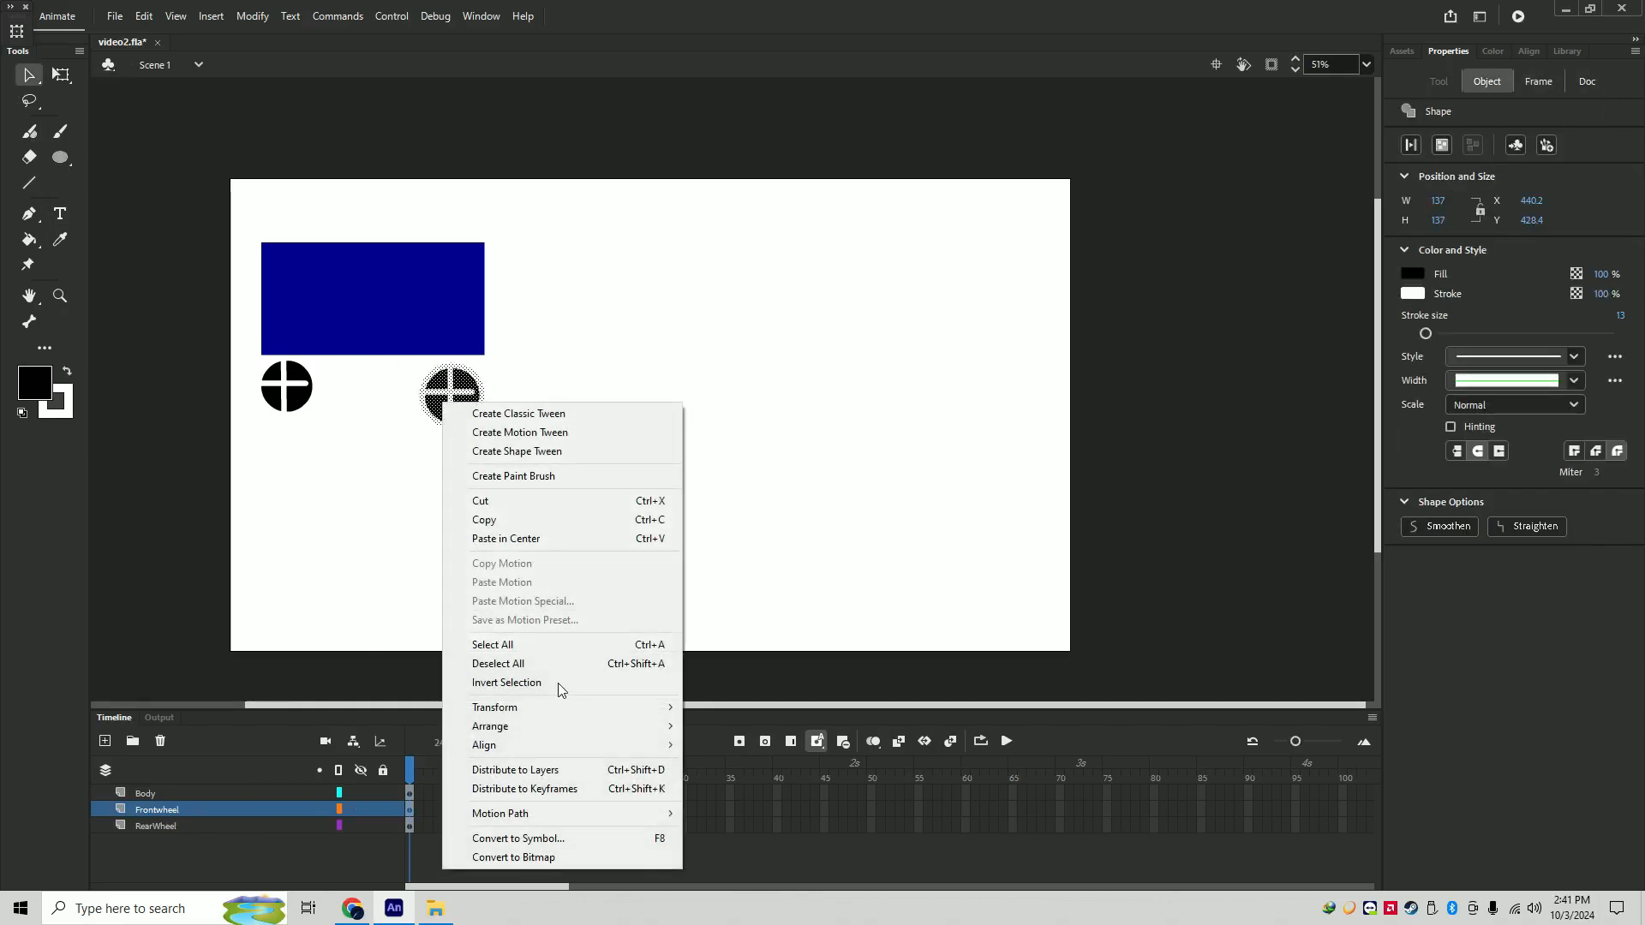
{"action": "left_click", "coordinate": [555, 840]}
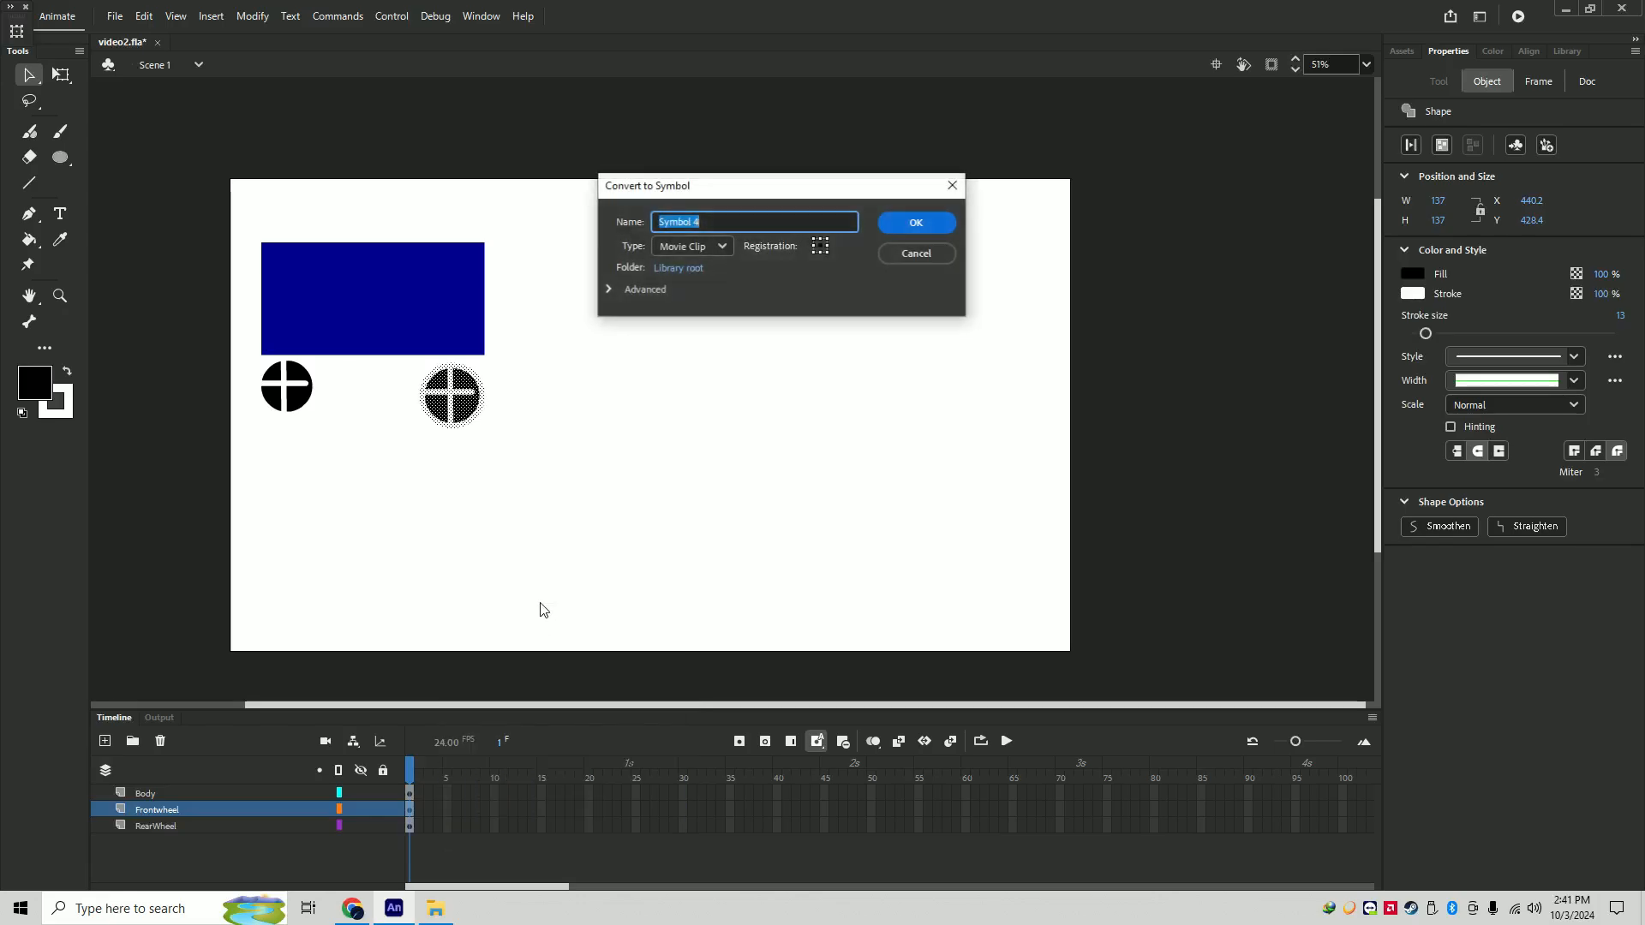
{"action": "key", "text": "Return"}
- Select all artwork on the RearWheel layer and convert it to a movie clip symbol with the default name
{"action": "left_click", "coordinate": [176, 825]}
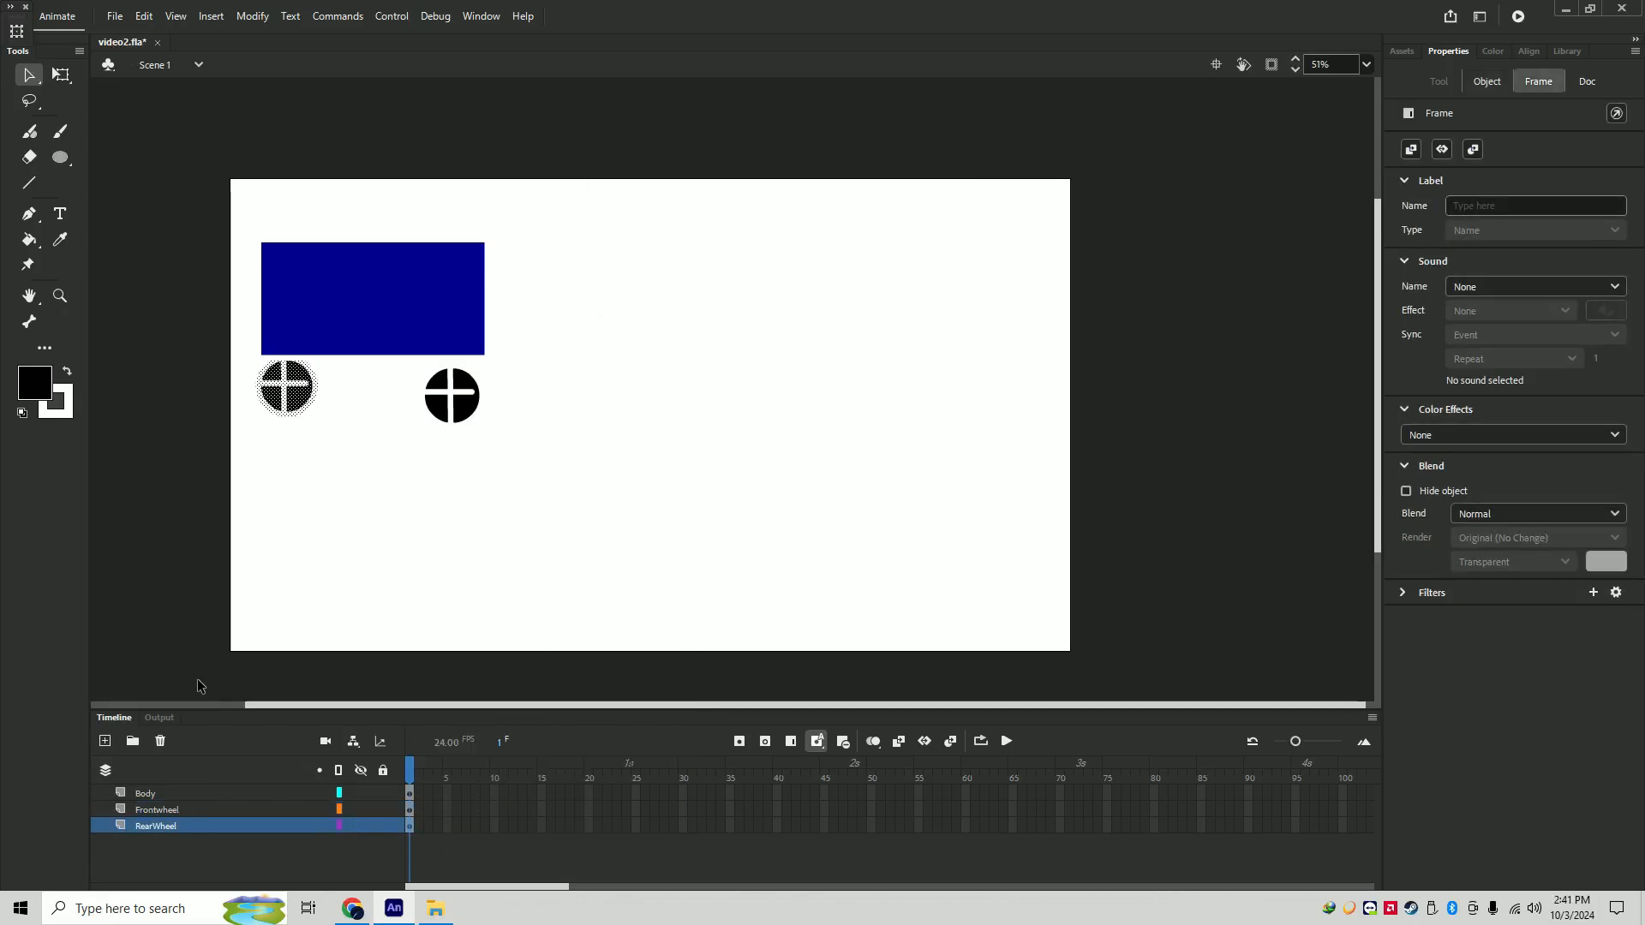
{"action": "right_click", "coordinate": [302, 386]}
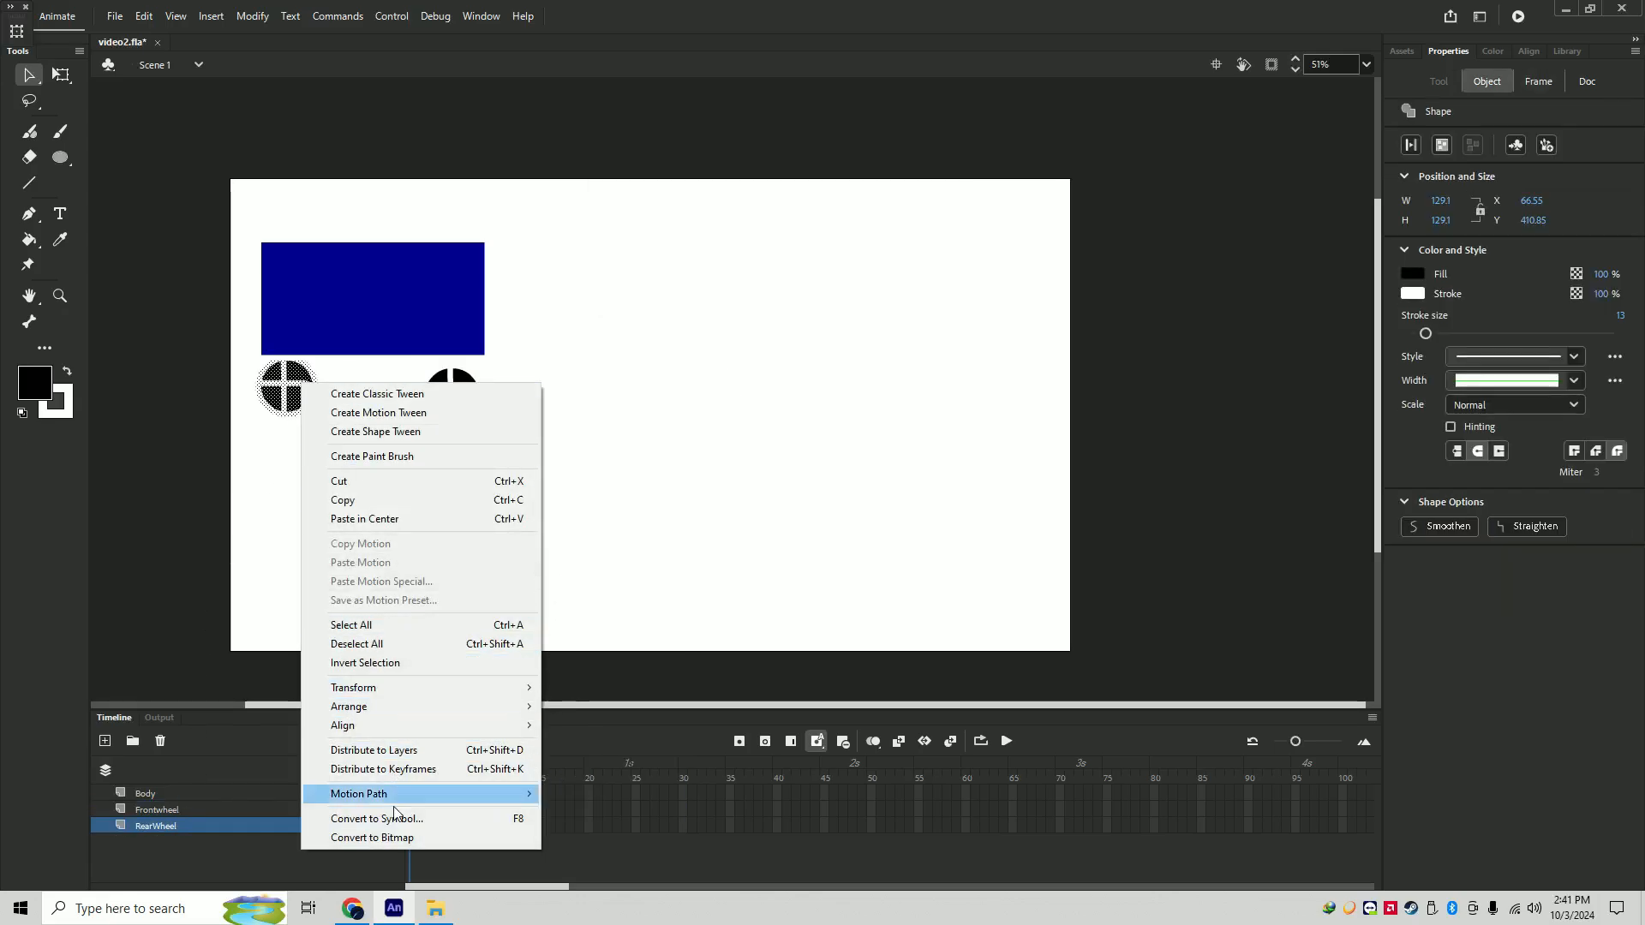
{"action": "mouse_move", "coordinate": [393, 800]}
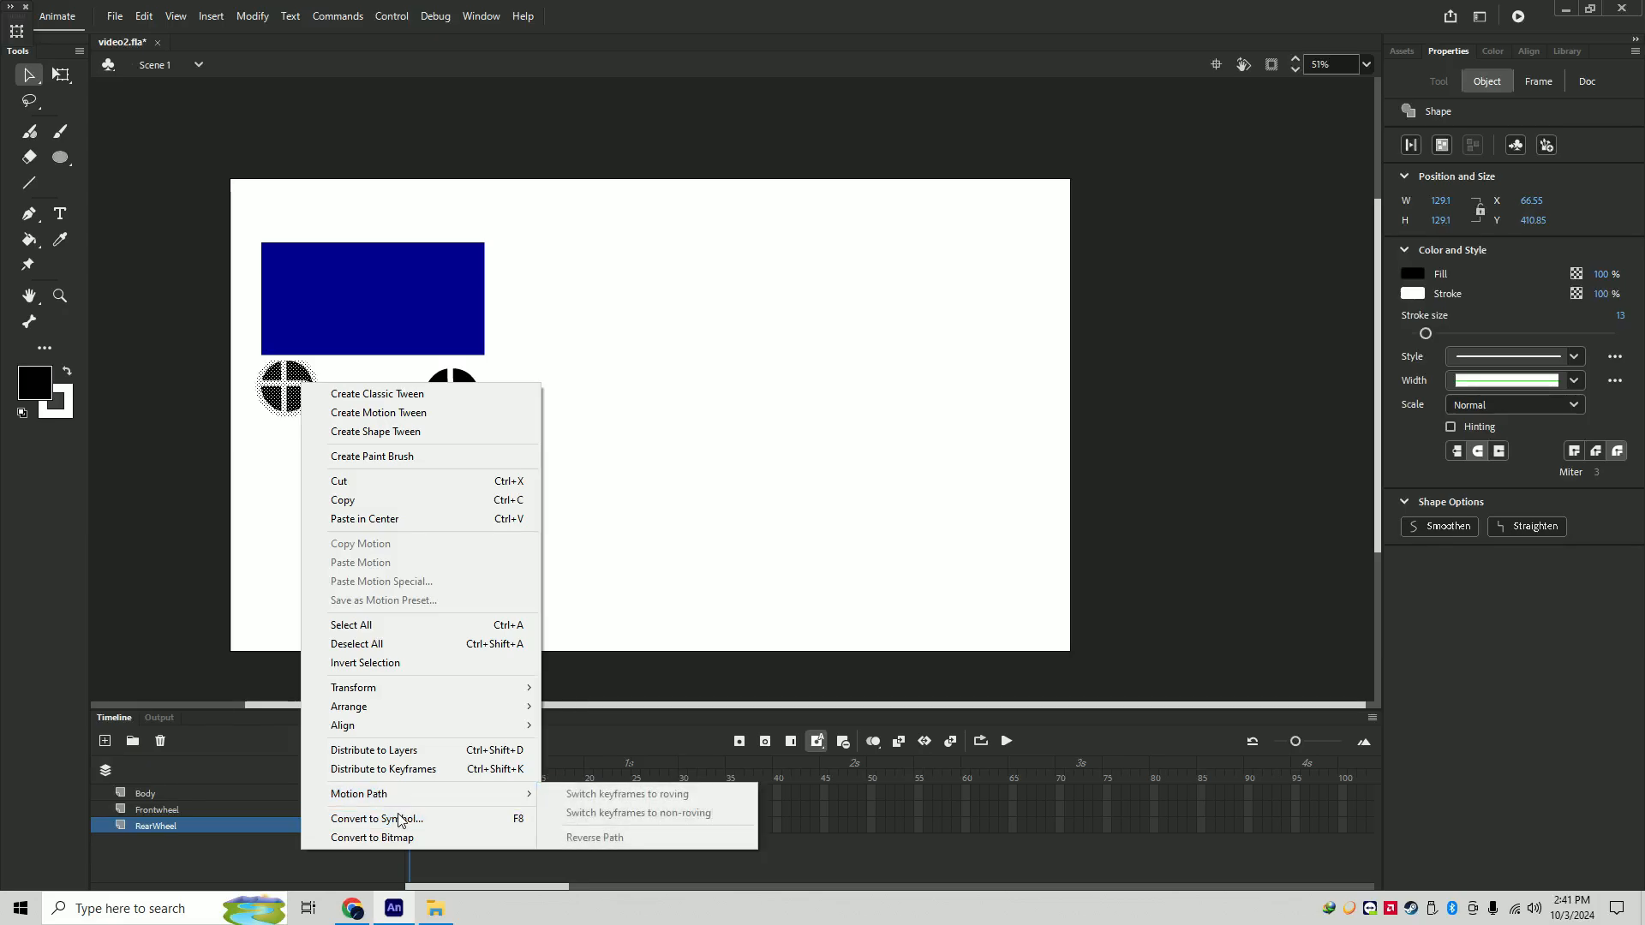
{"action": "left_click", "coordinate": [398, 816]}
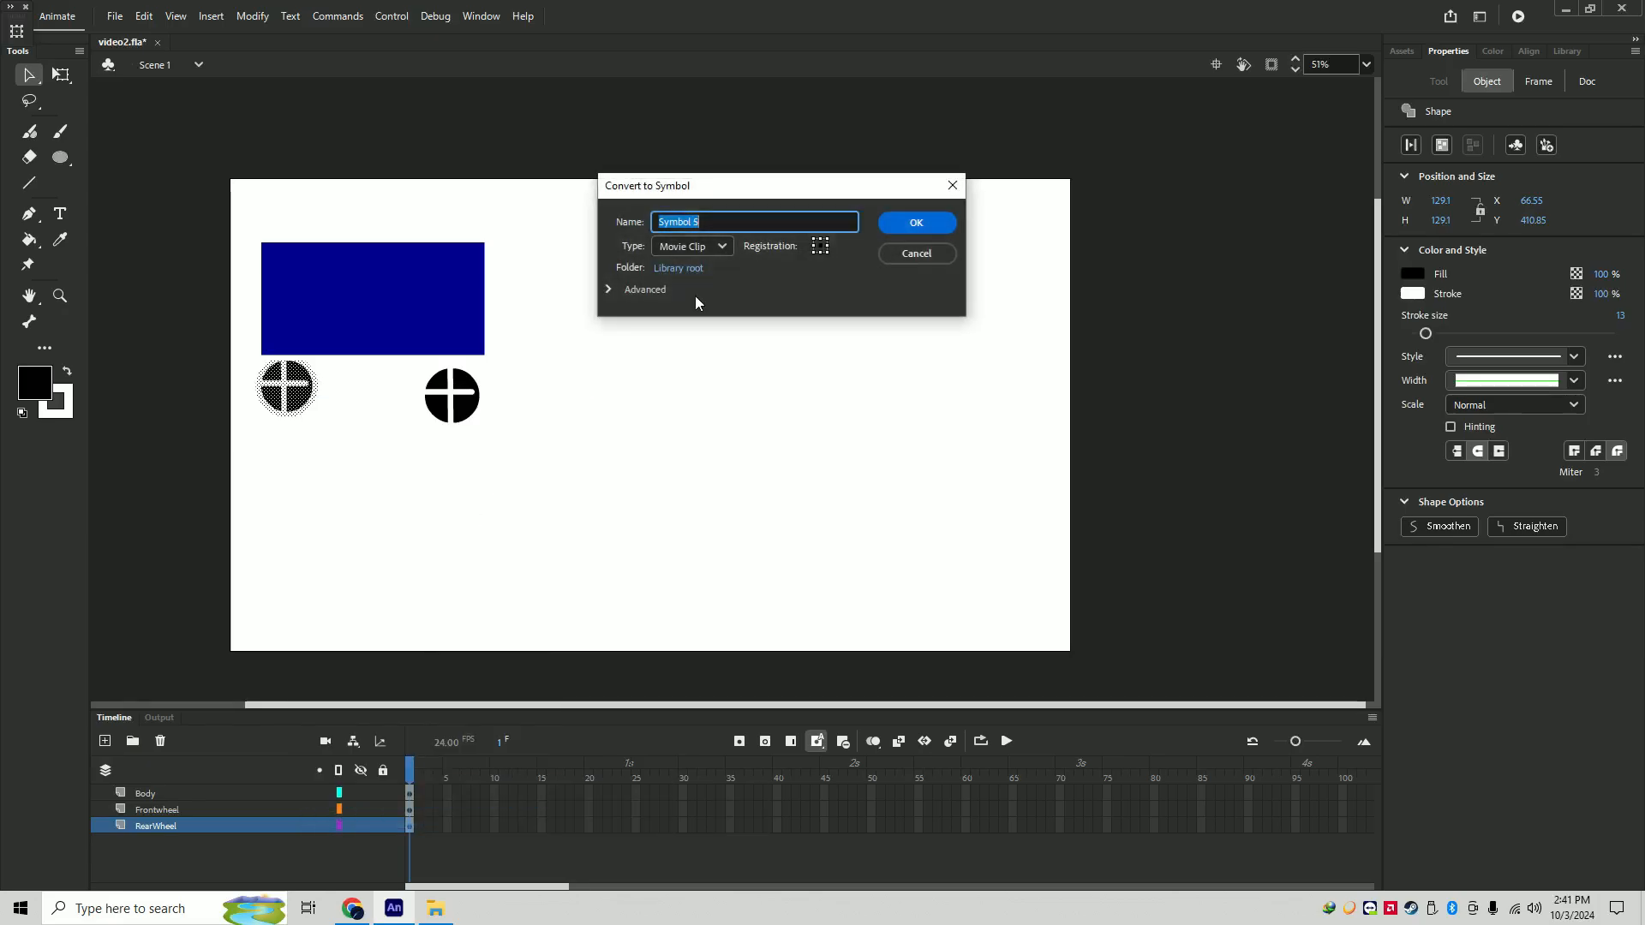
{"action": "left_click", "coordinate": [910, 225]}
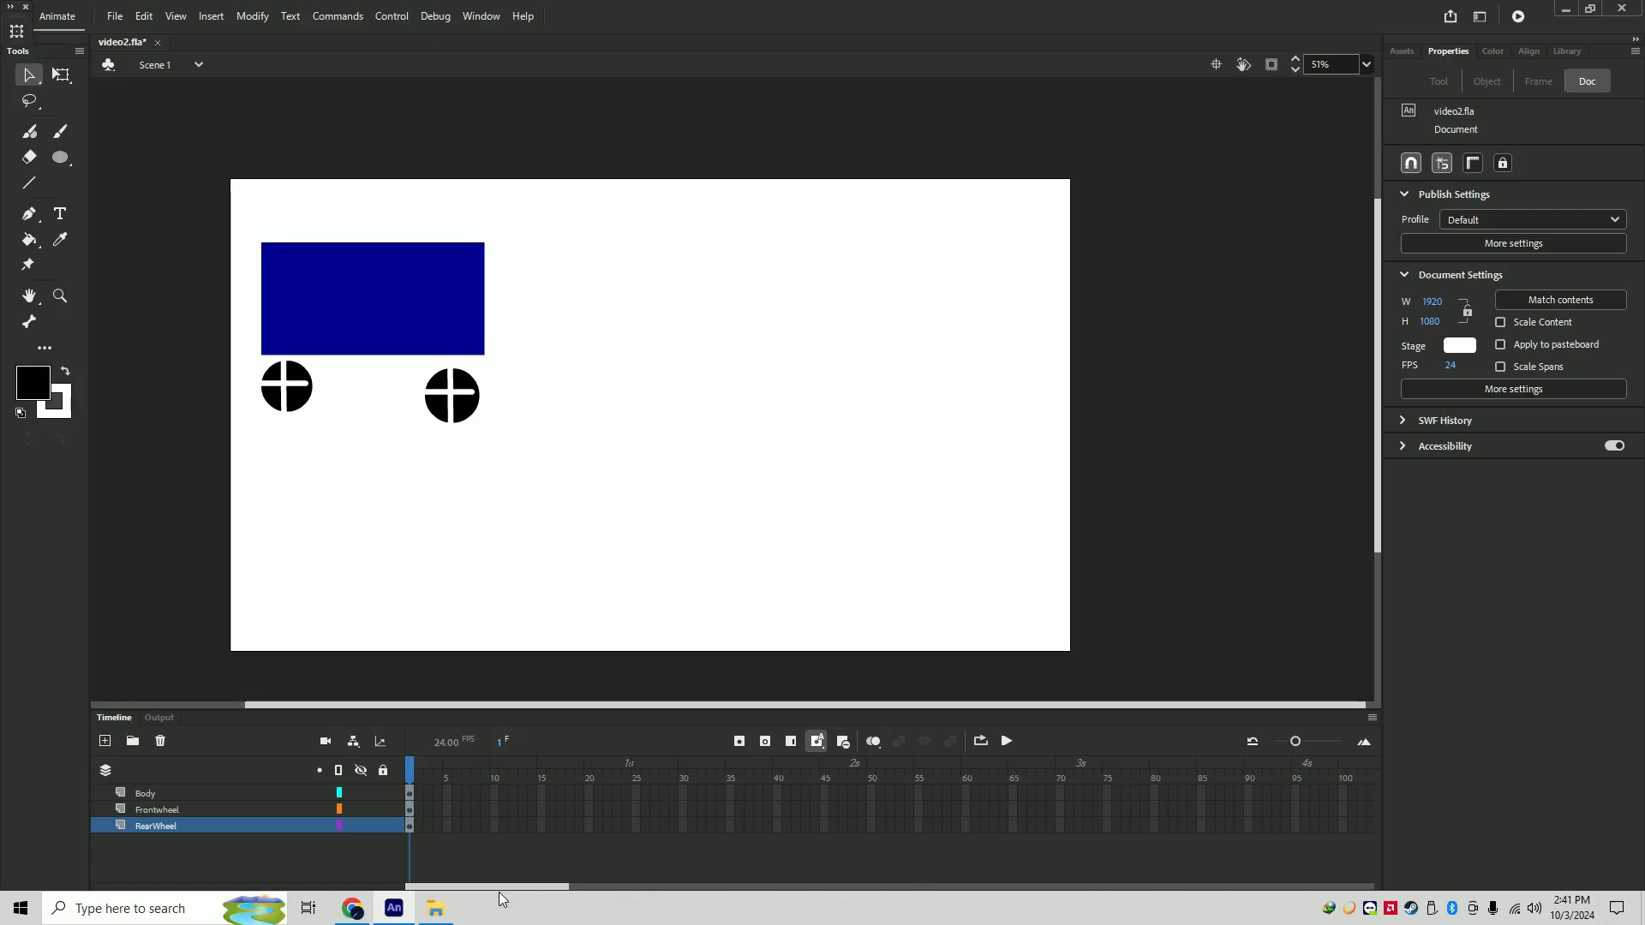
- Insert keyframes at frame 96 on the Body, Frontwheel and RearWheel layers
{"action": "left_click_drag", "start_coordinate": [506, 888], "coordinate": [542, 888]}
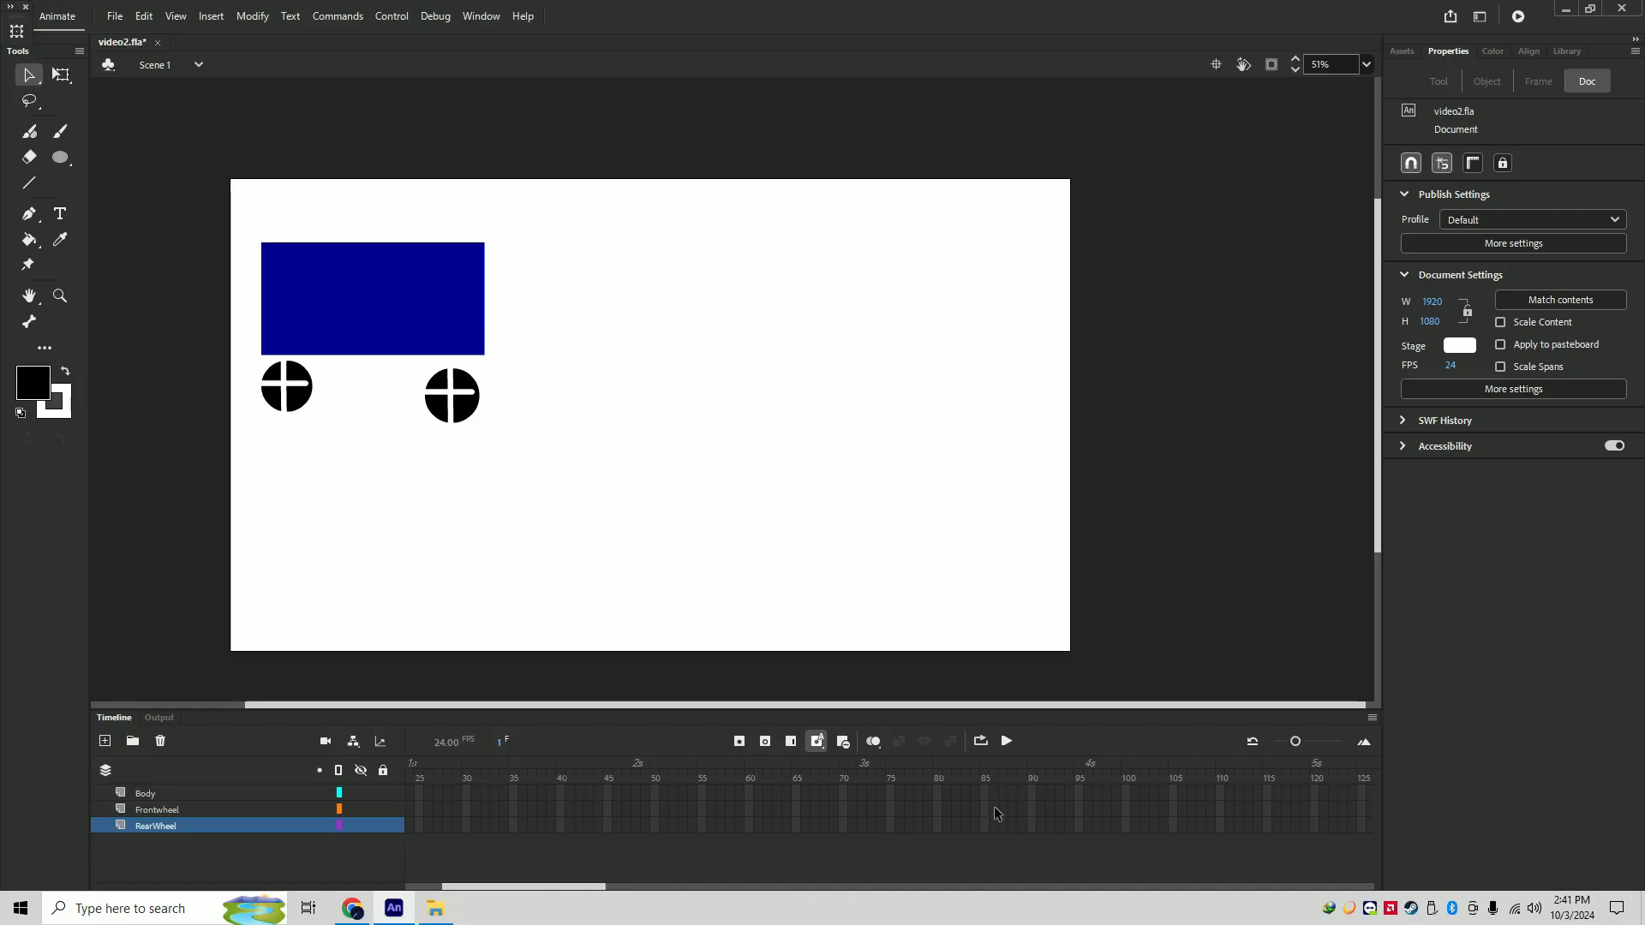
{"action": "left_click", "coordinate": [1088, 793]}
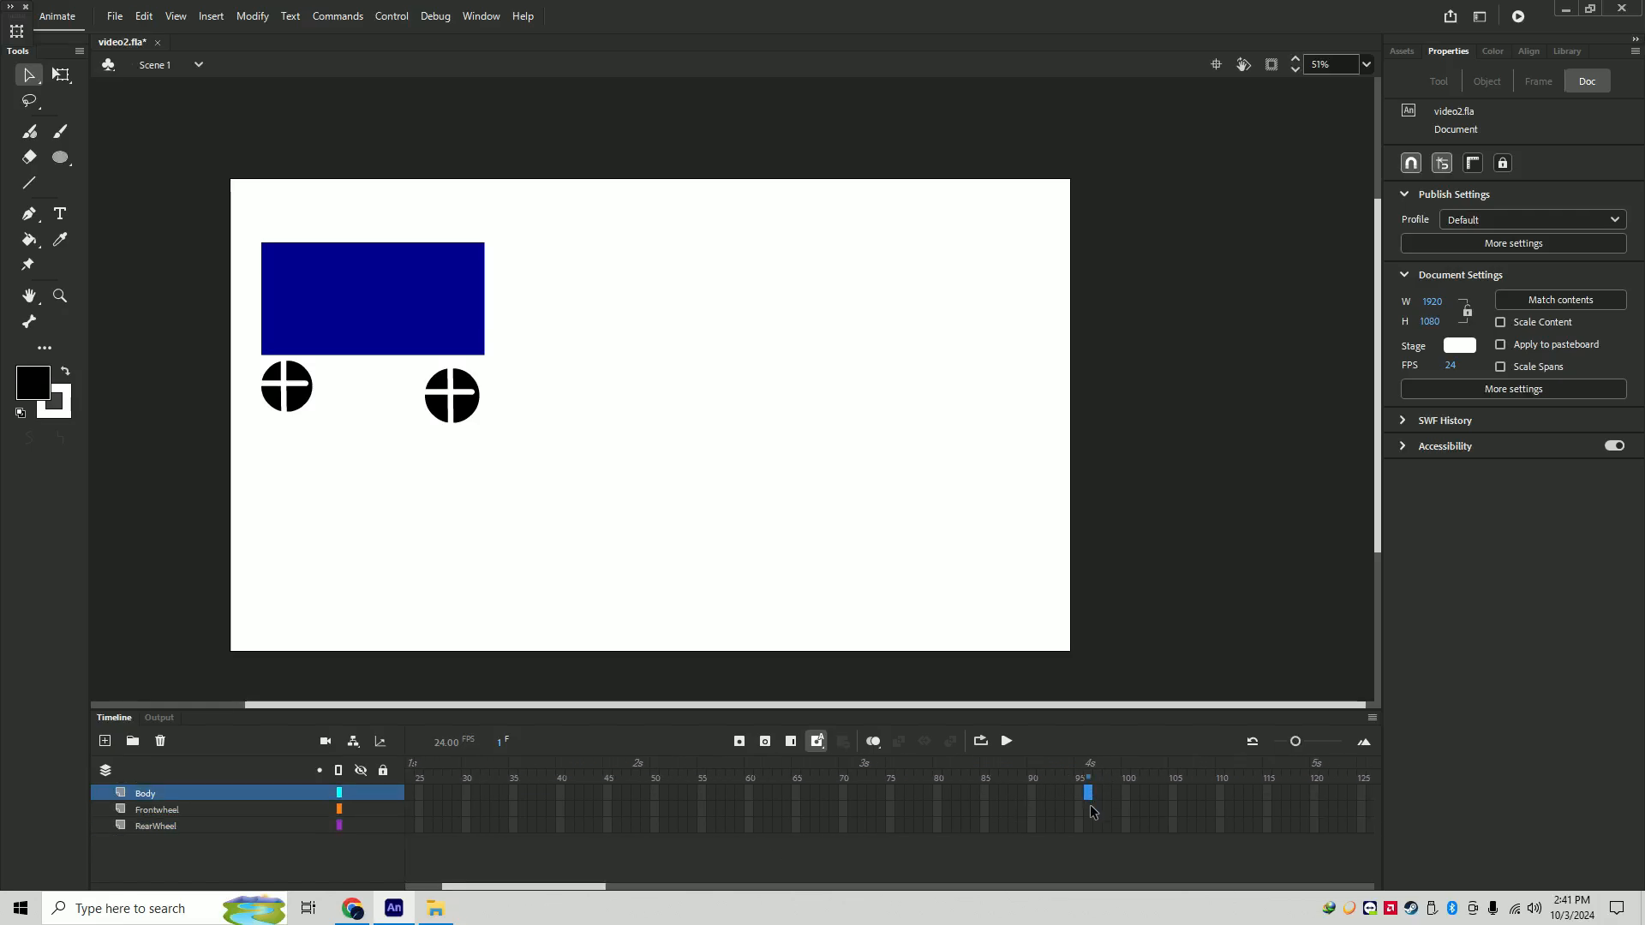
{"action": "left_click_drag", "start_coordinate": [1091, 806], "coordinate": [1089, 826]}
{"action": "right_click", "coordinate": [1091, 786]}
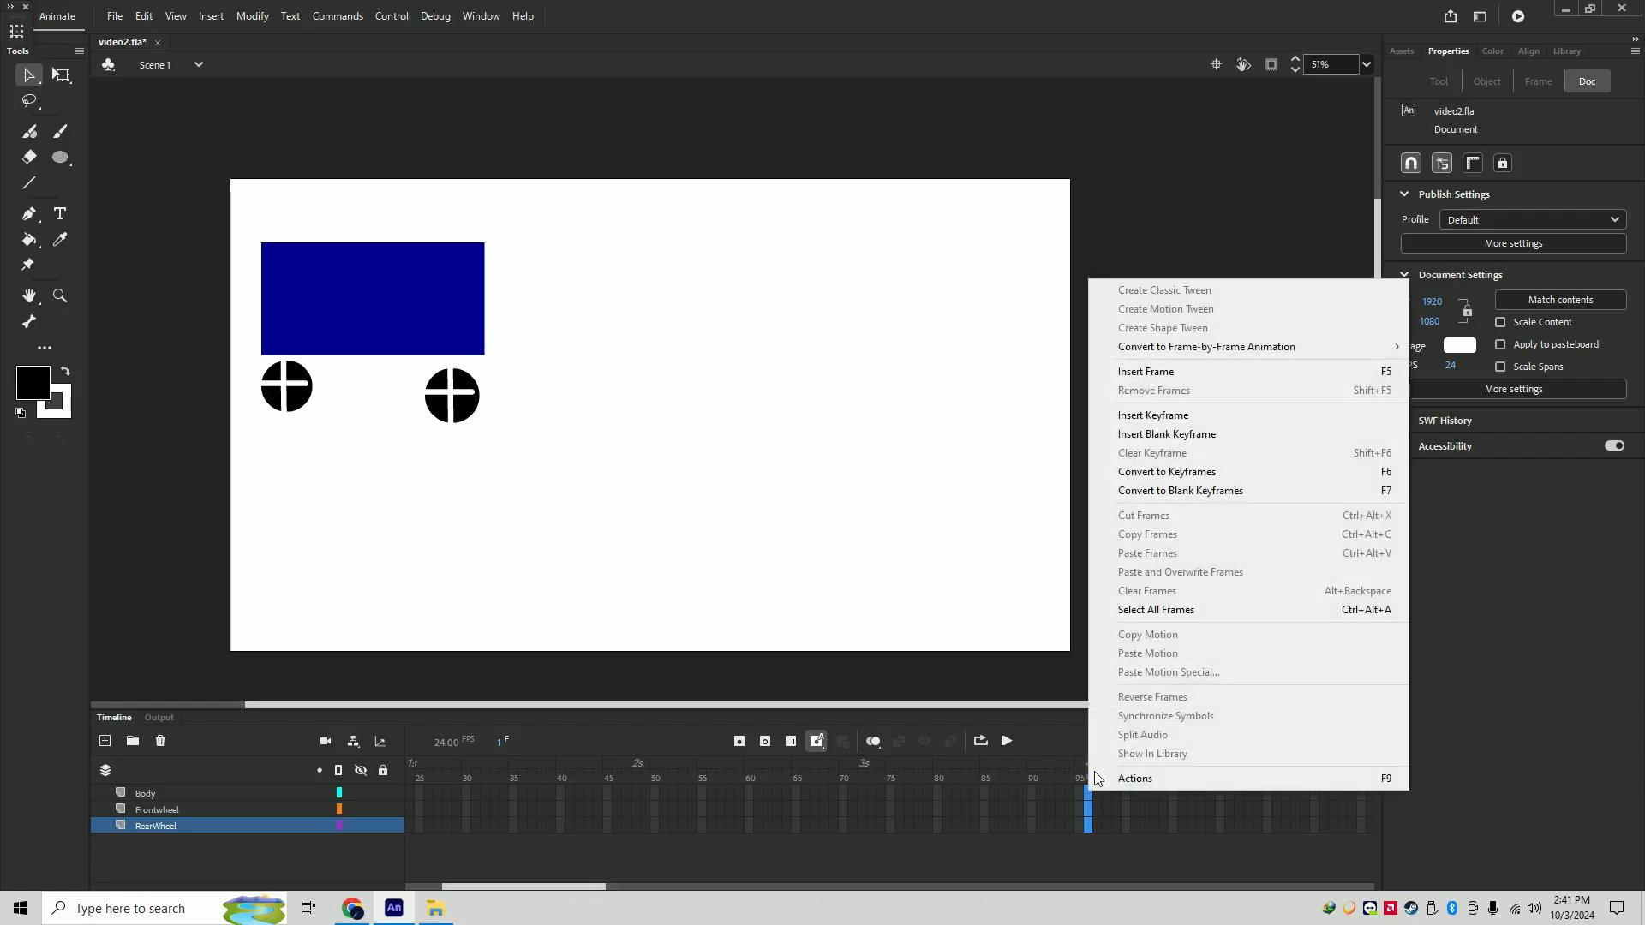
{"action": "left_click", "coordinate": [1177, 416]}
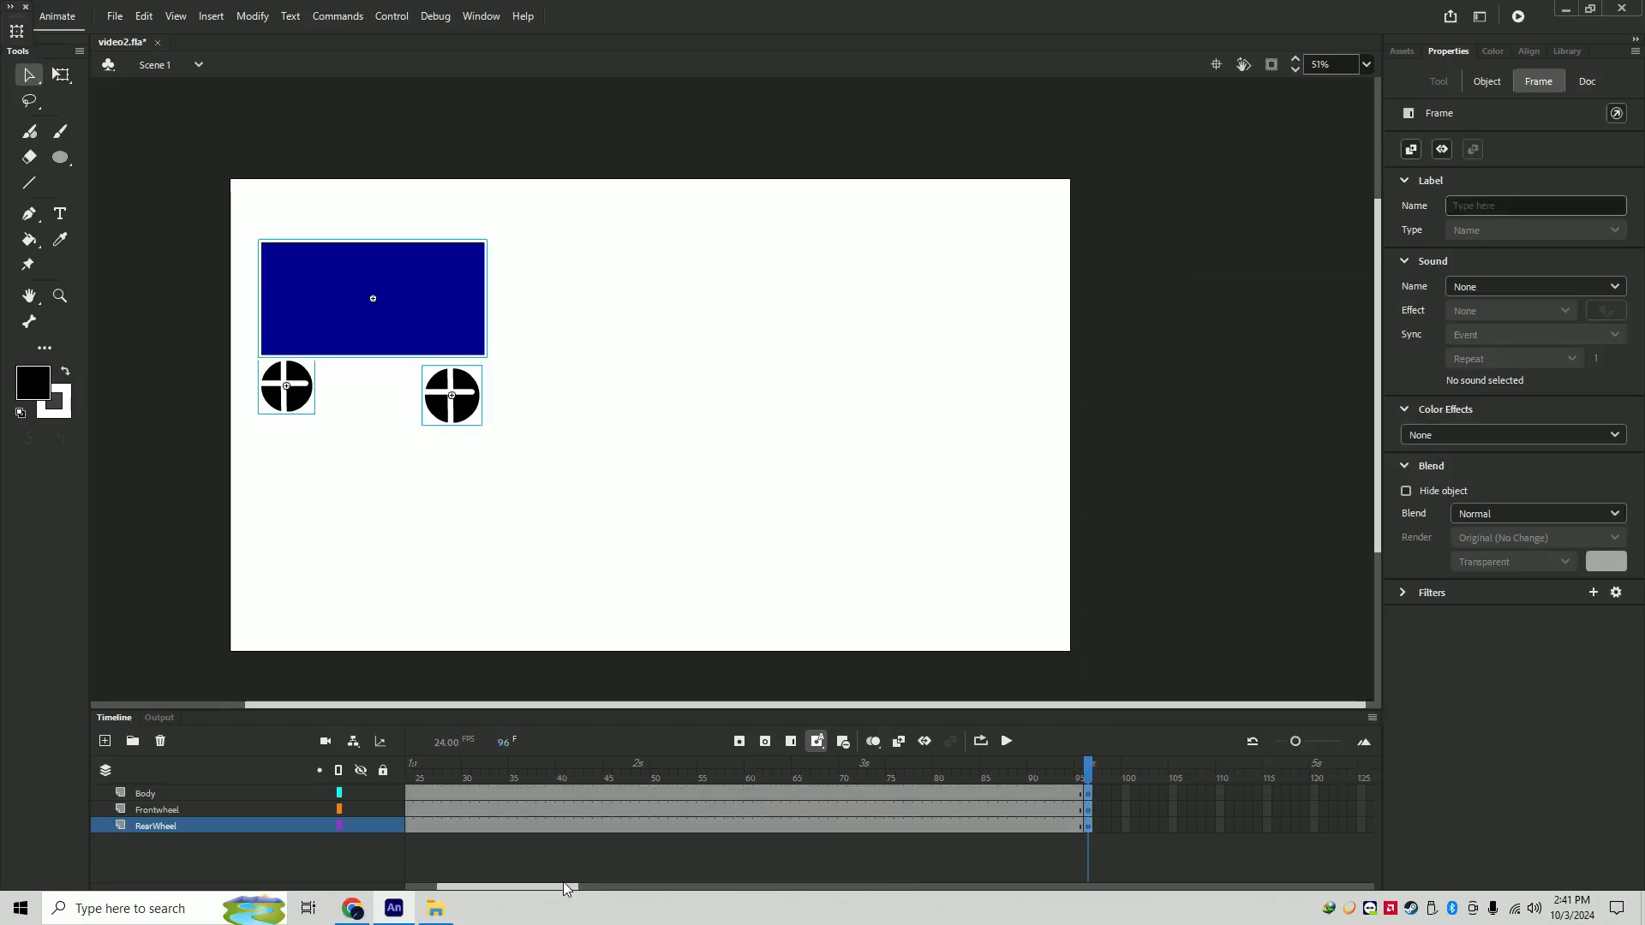
- On frame 96, move the body and both wheels together horizontally to the right side of the stage
{"action": "left_click_drag", "start_coordinate": [564, 887], "coordinate": [482, 892]}
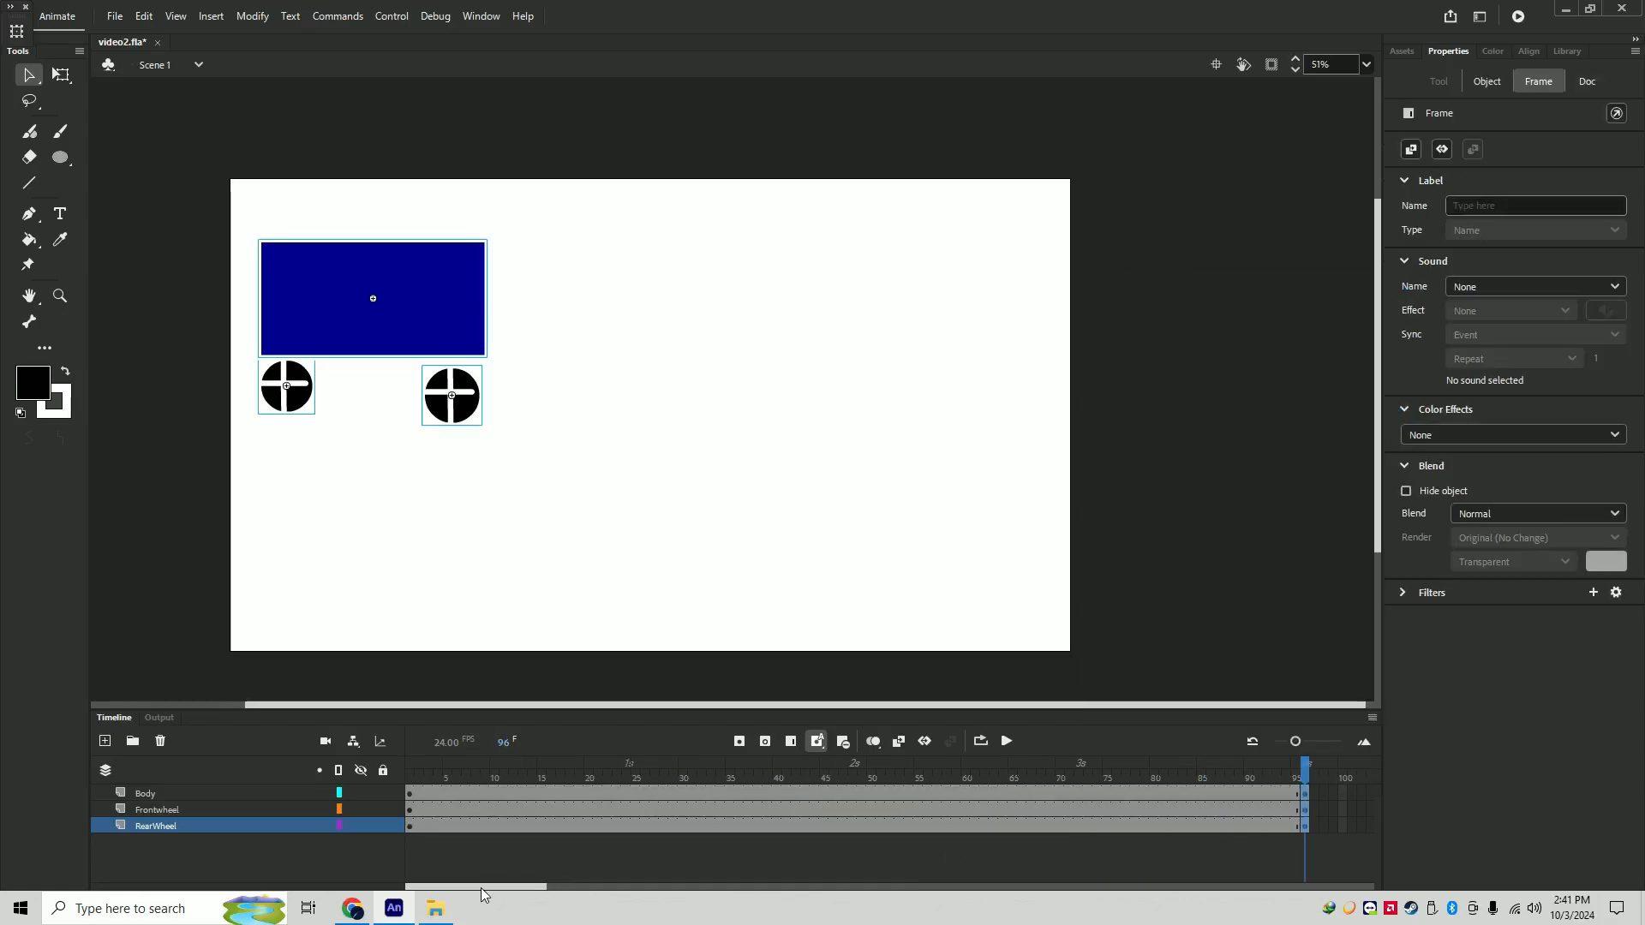
{"action": "left_click", "coordinate": [629, 505]}
{"action": "left_click_drag", "start_coordinate": [597, 497], "coordinate": [147, 177]}
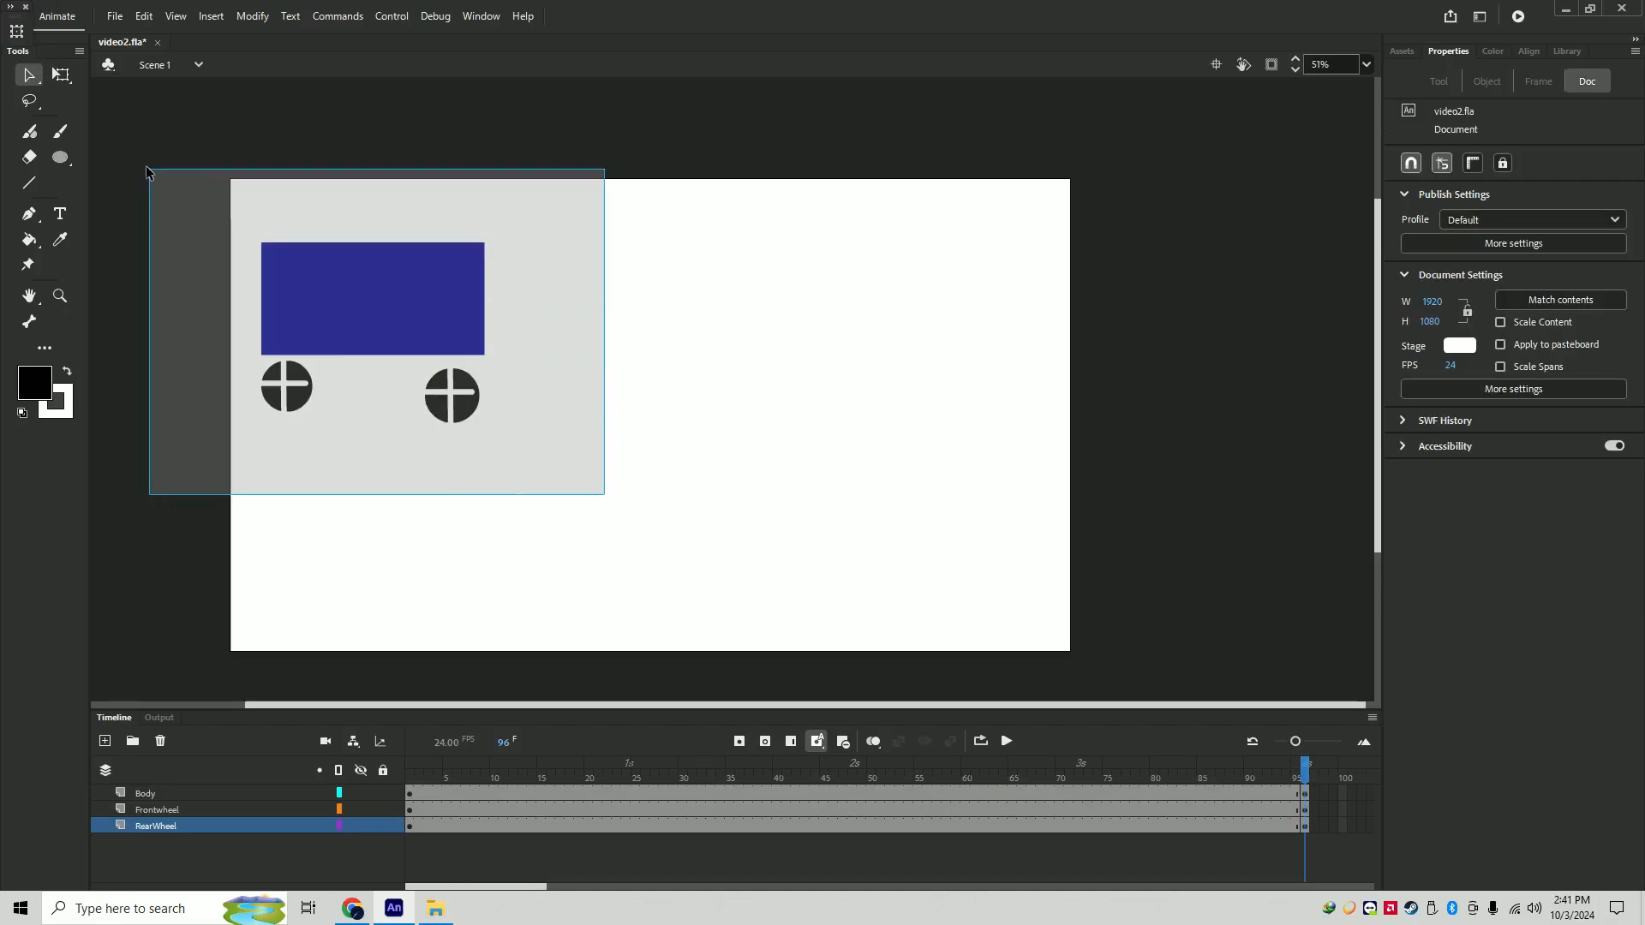
{"action": "left_click_drag", "start_coordinate": [356, 286], "coordinate": [831, 283]}
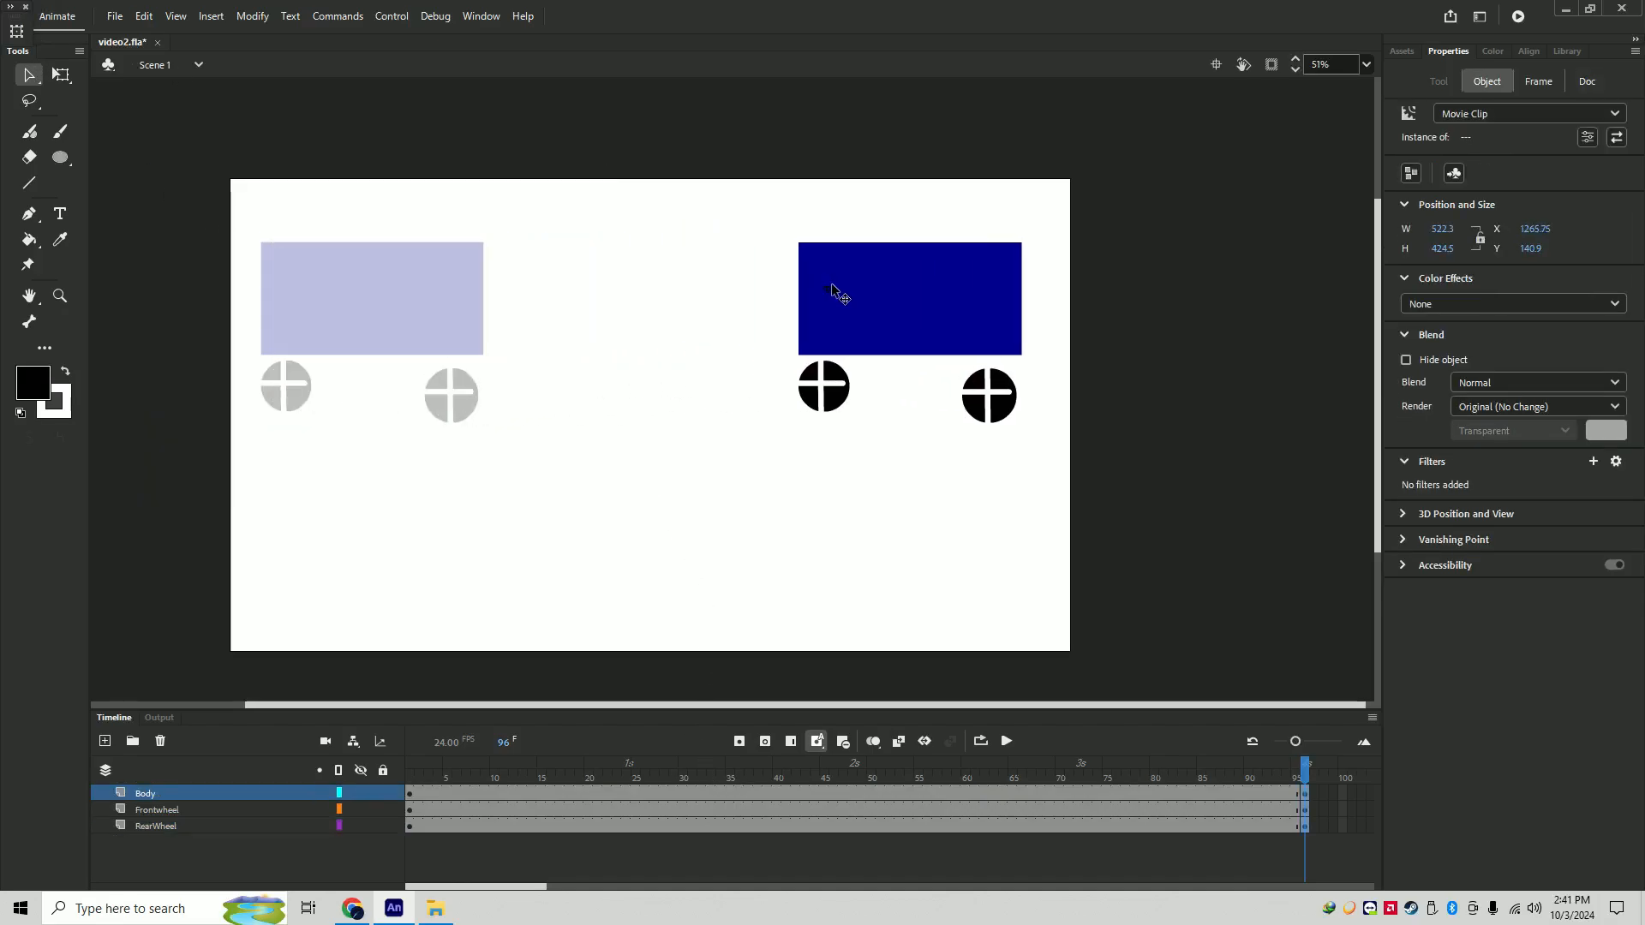
{"action": "left_click", "coordinate": [687, 493]}
- Create classic tweens between the keyframes at frames 1 and 96 on all three layers and play the animation
{"action": "right_click", "coordinate": [665, 793]}
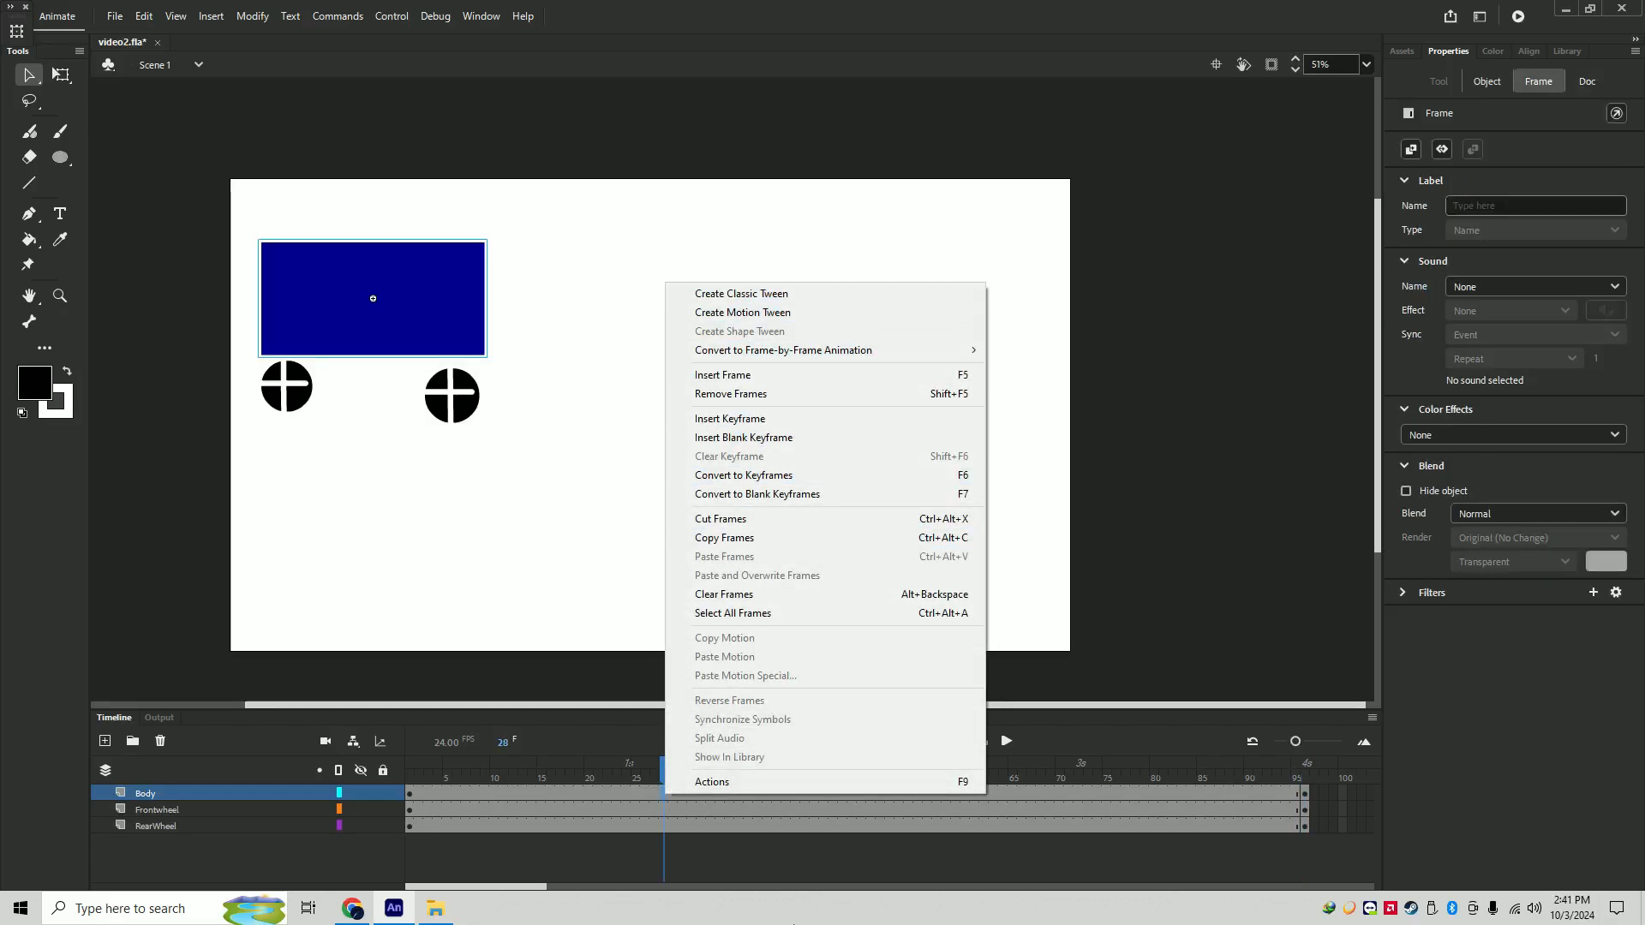
{"action": "left_click", "coordinate": [973, 848]}
{"action": "left_click_drag", "start_coordinate": [1332, 827], "coordinate": [4, 807]}
{"action": "left_click", "coordinate": [1324, 846]}
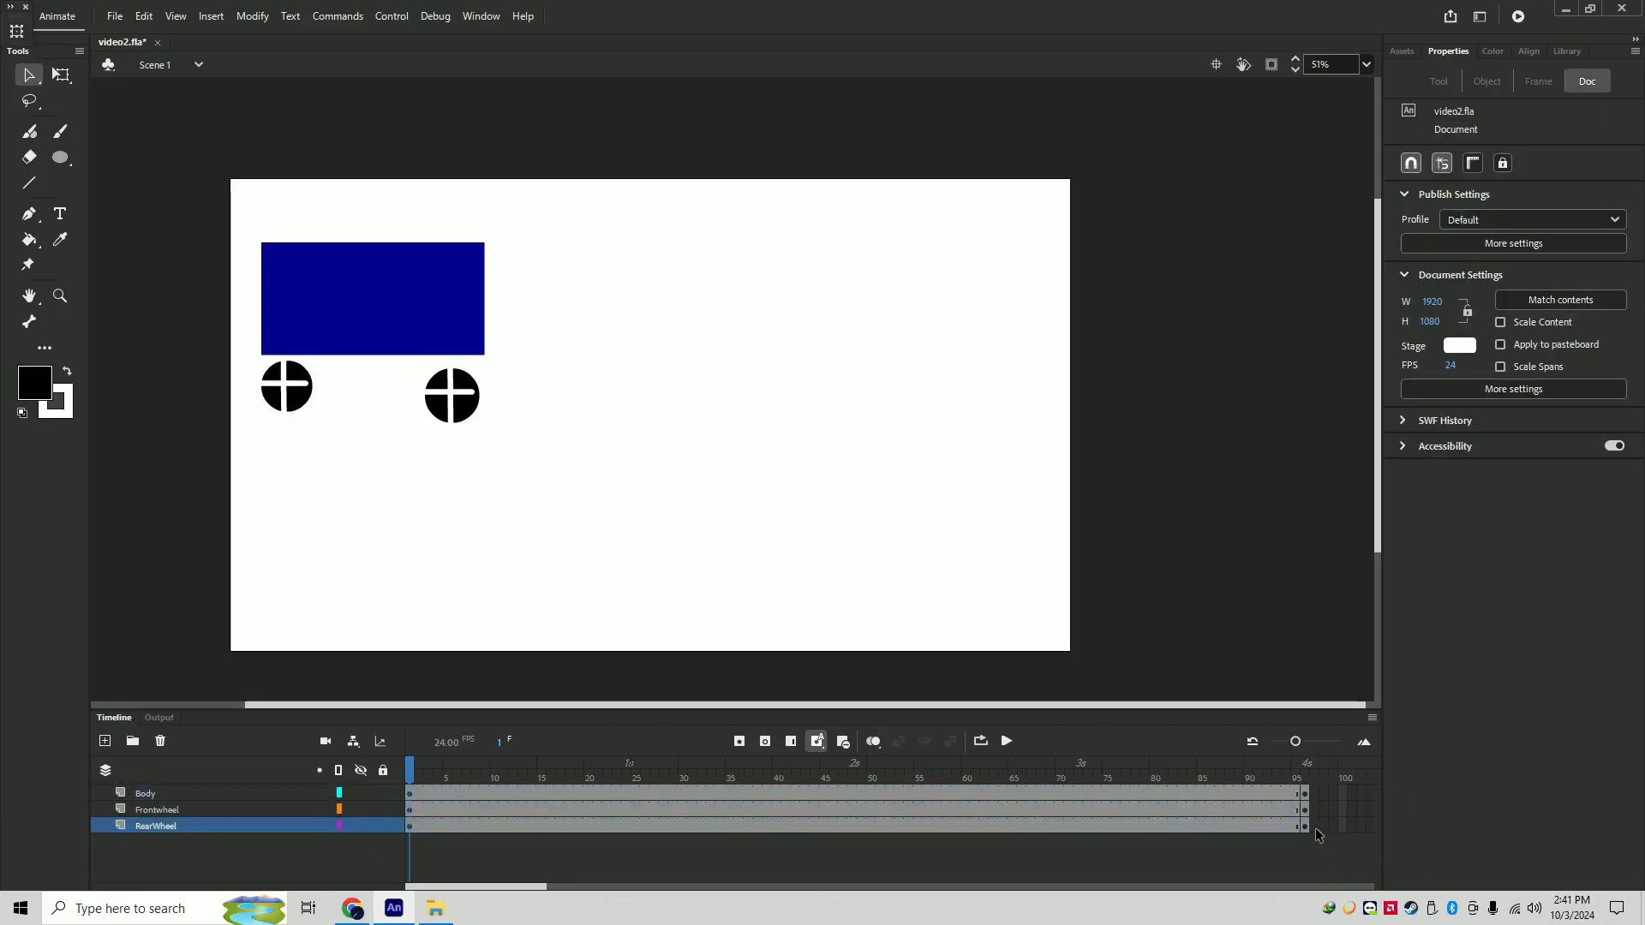
{"action": "left_click_drag", "start_coordinate": [1308, 828], "coordinate": [58, 802]}
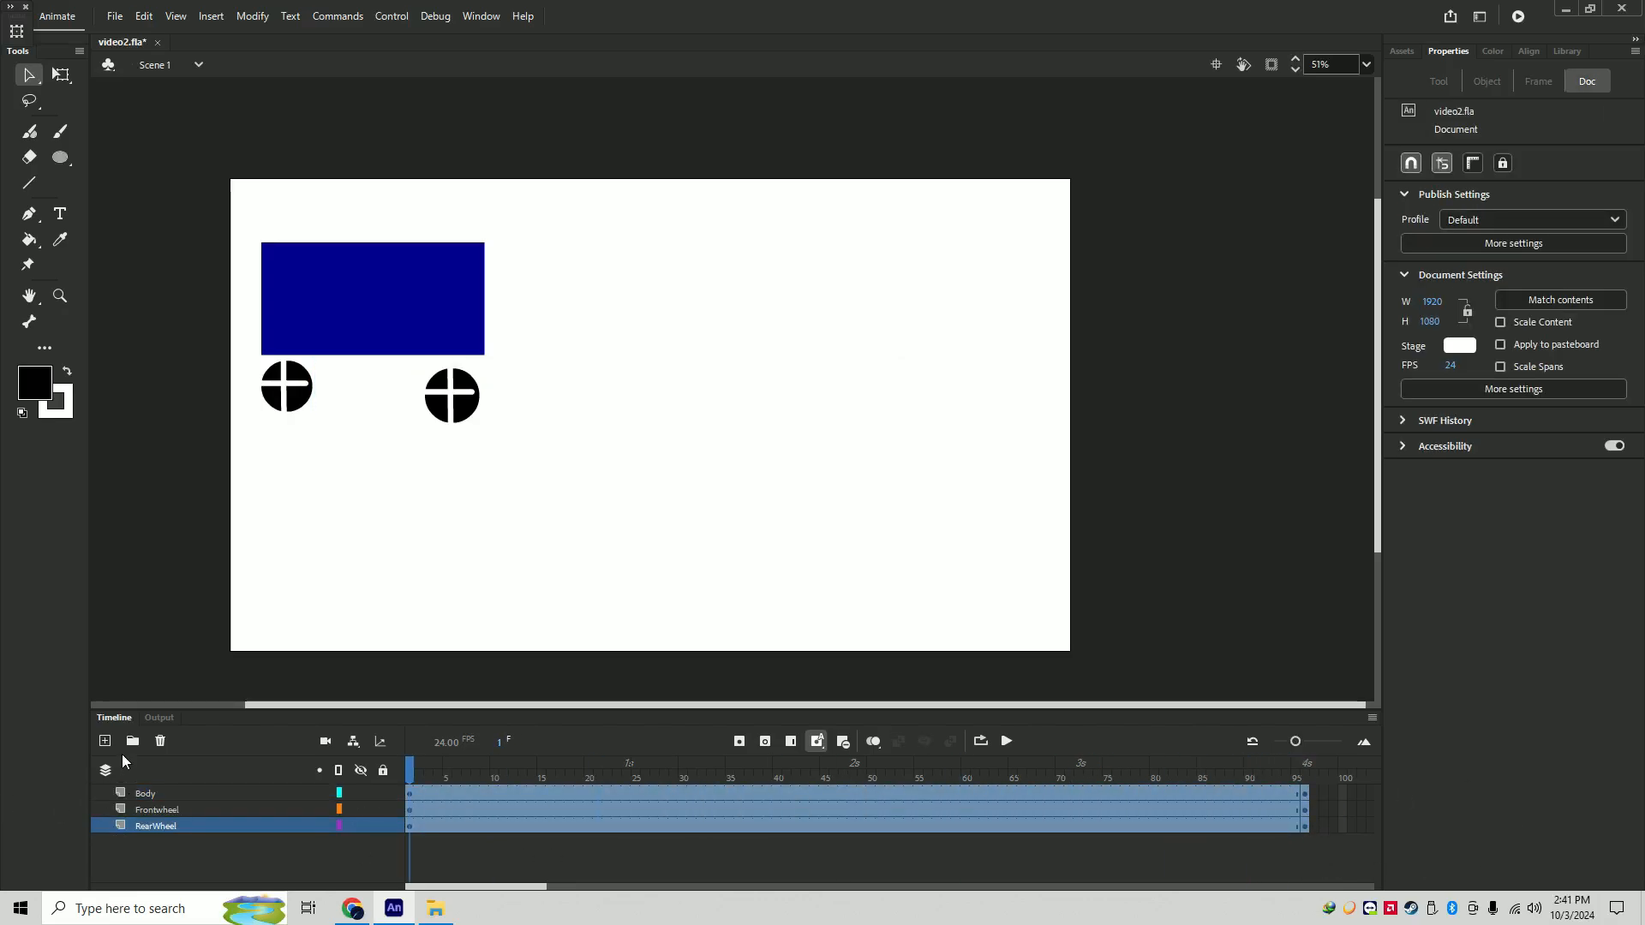
{"action": "right_click", "coordinate": [536, 795]}
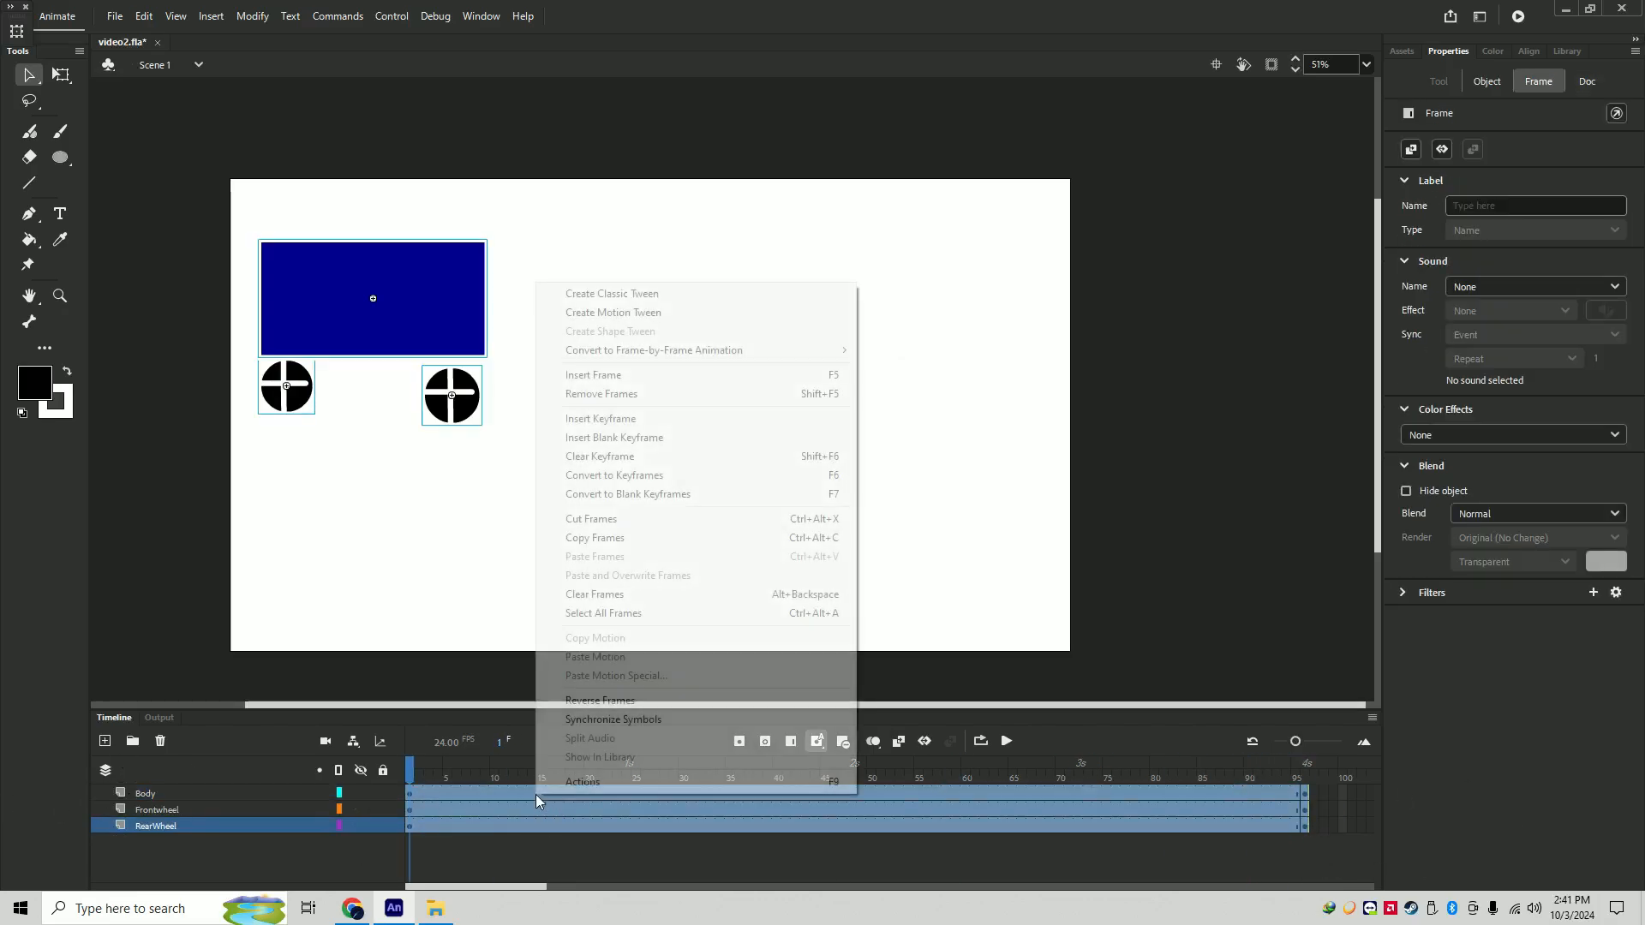
{"action": "left_click", "coordinate": [634, 293]}
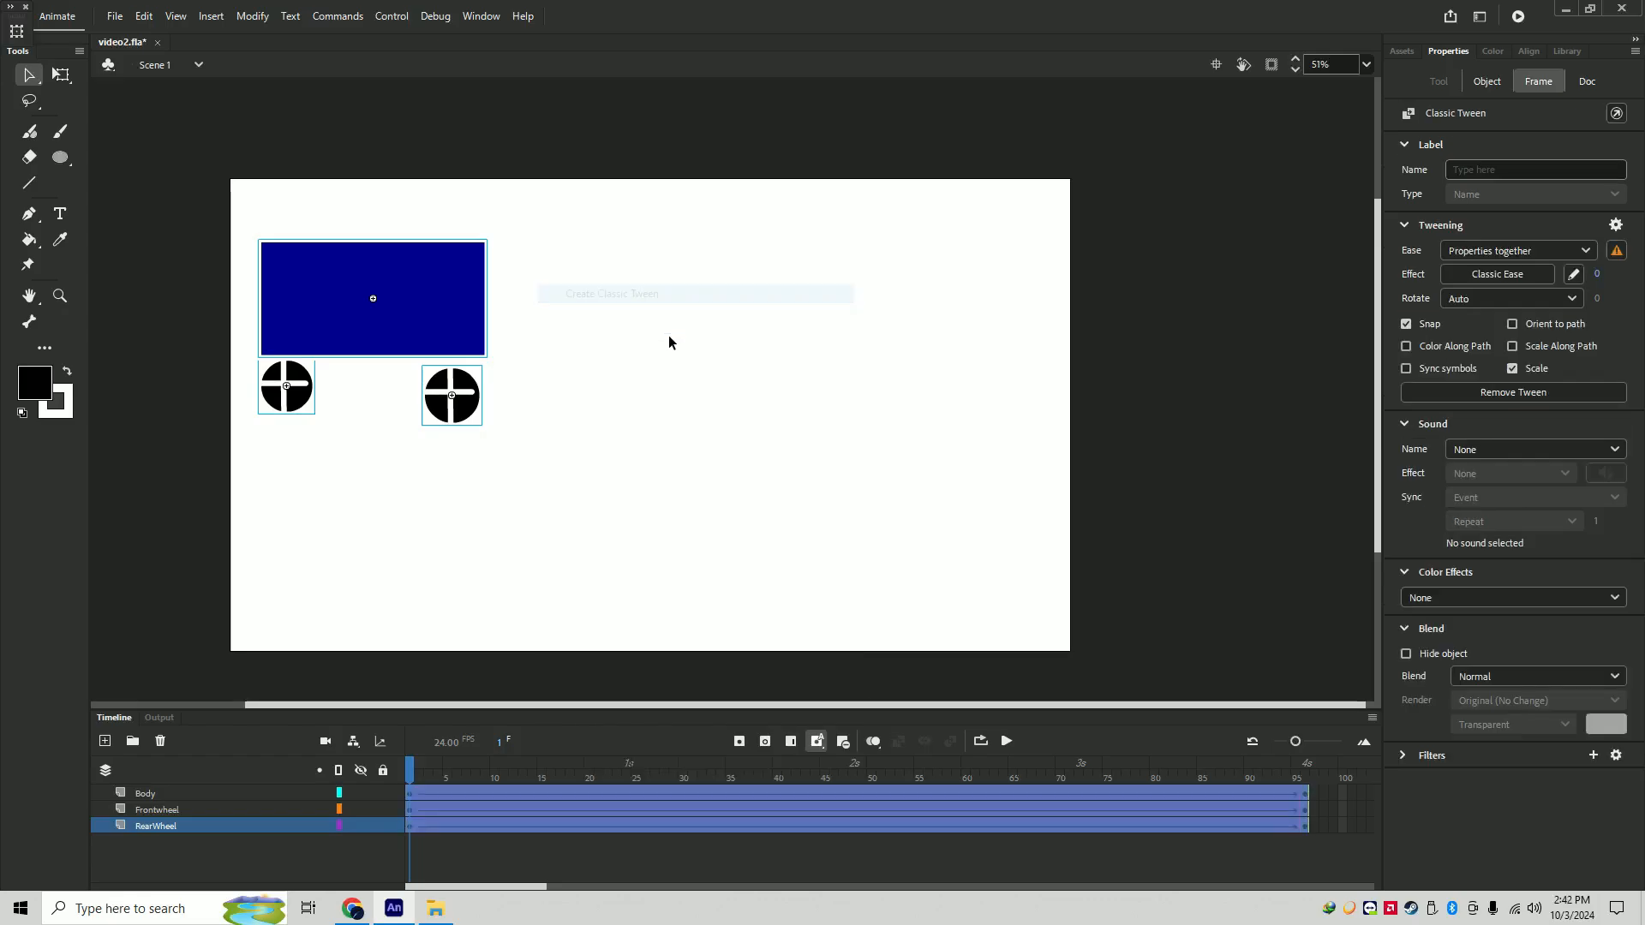
{"action": "left_click", "coordinate": [1009, 741]}
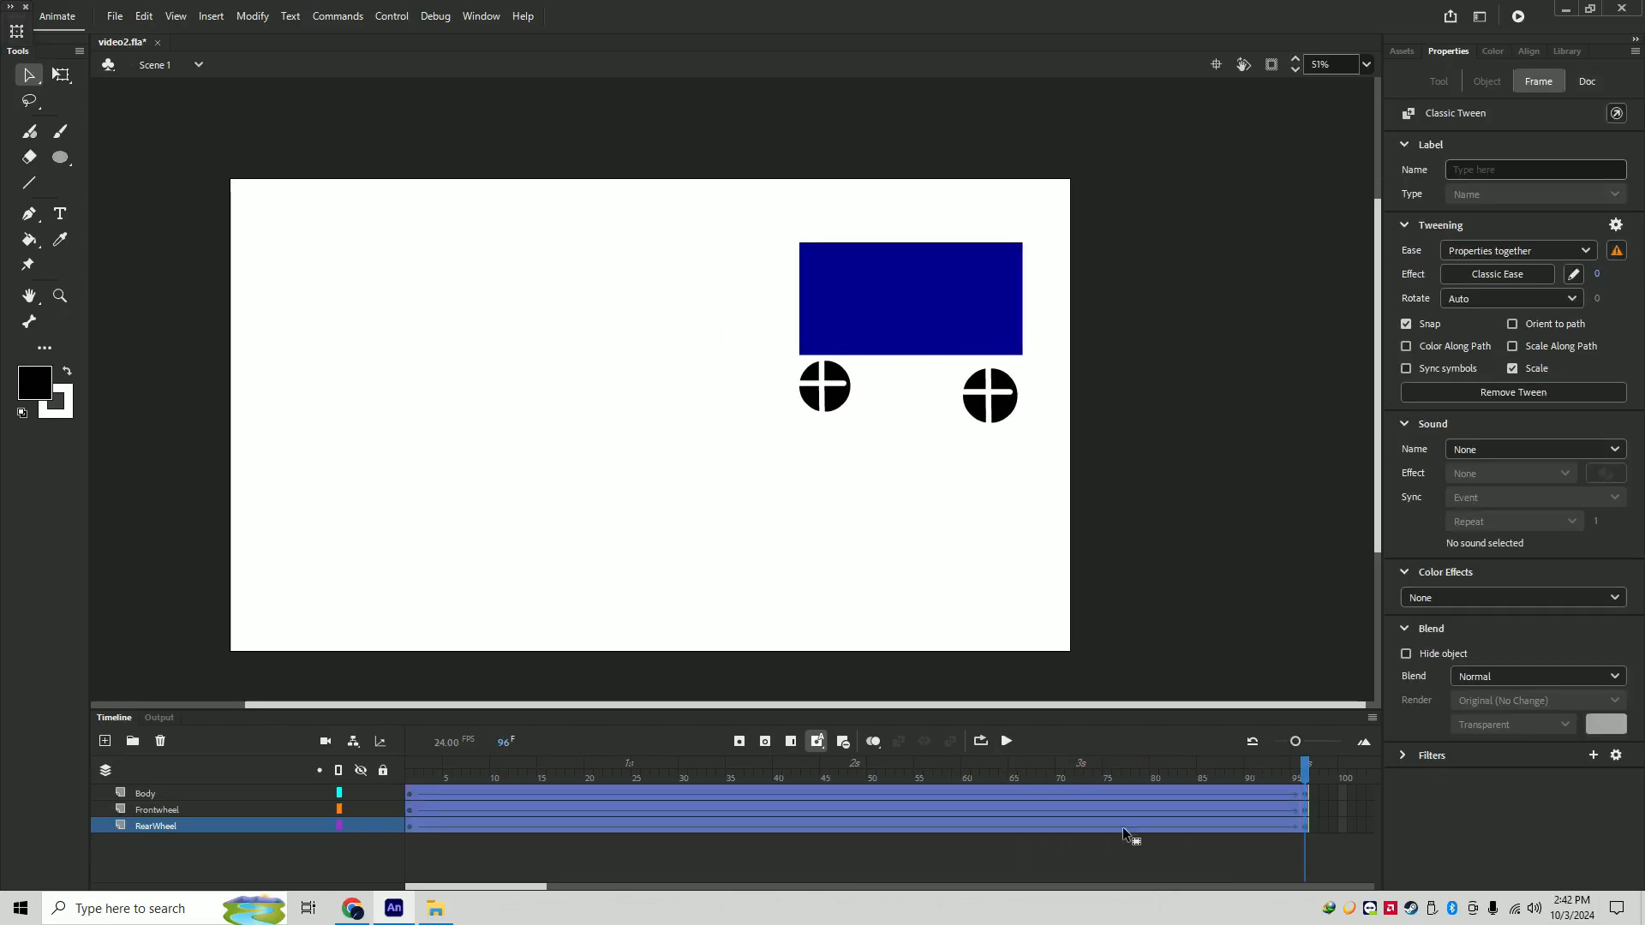
- On frame 96 of the Frontwheel layer, rotate the front wheel about a quarter turn clockwise with Free Transform
{"action": "left_click", "coordinate": [1277, 851]}
{"action": "left_click", "coordinate": [1304, 809]}
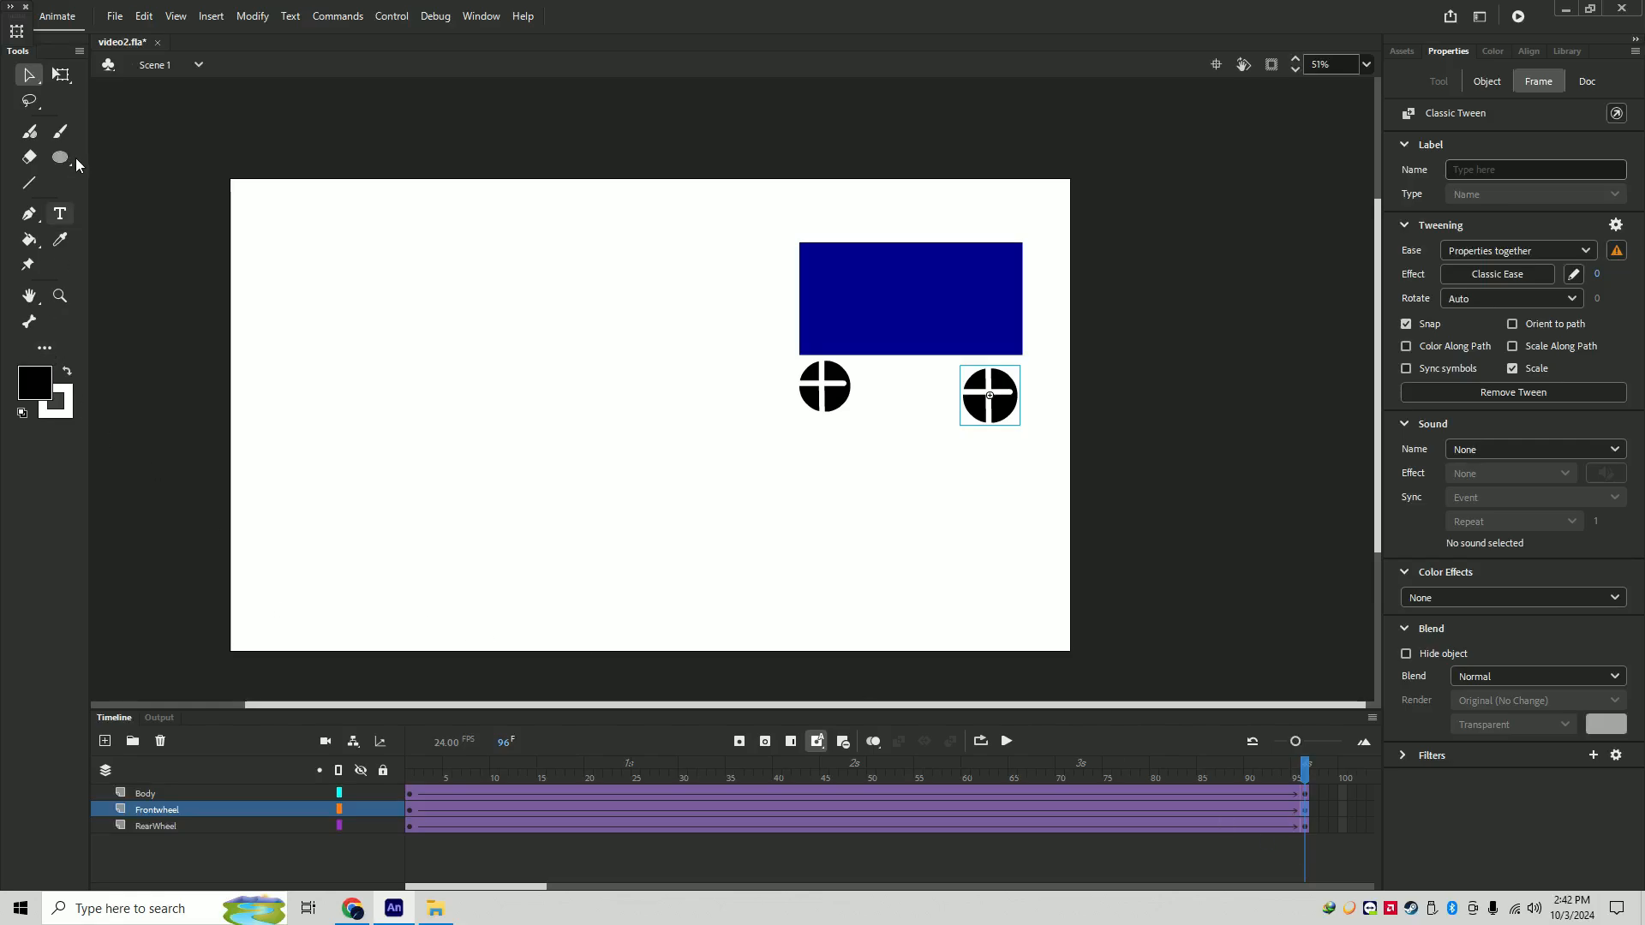
{"action": "left_click", "coordinate": [50, 79]}
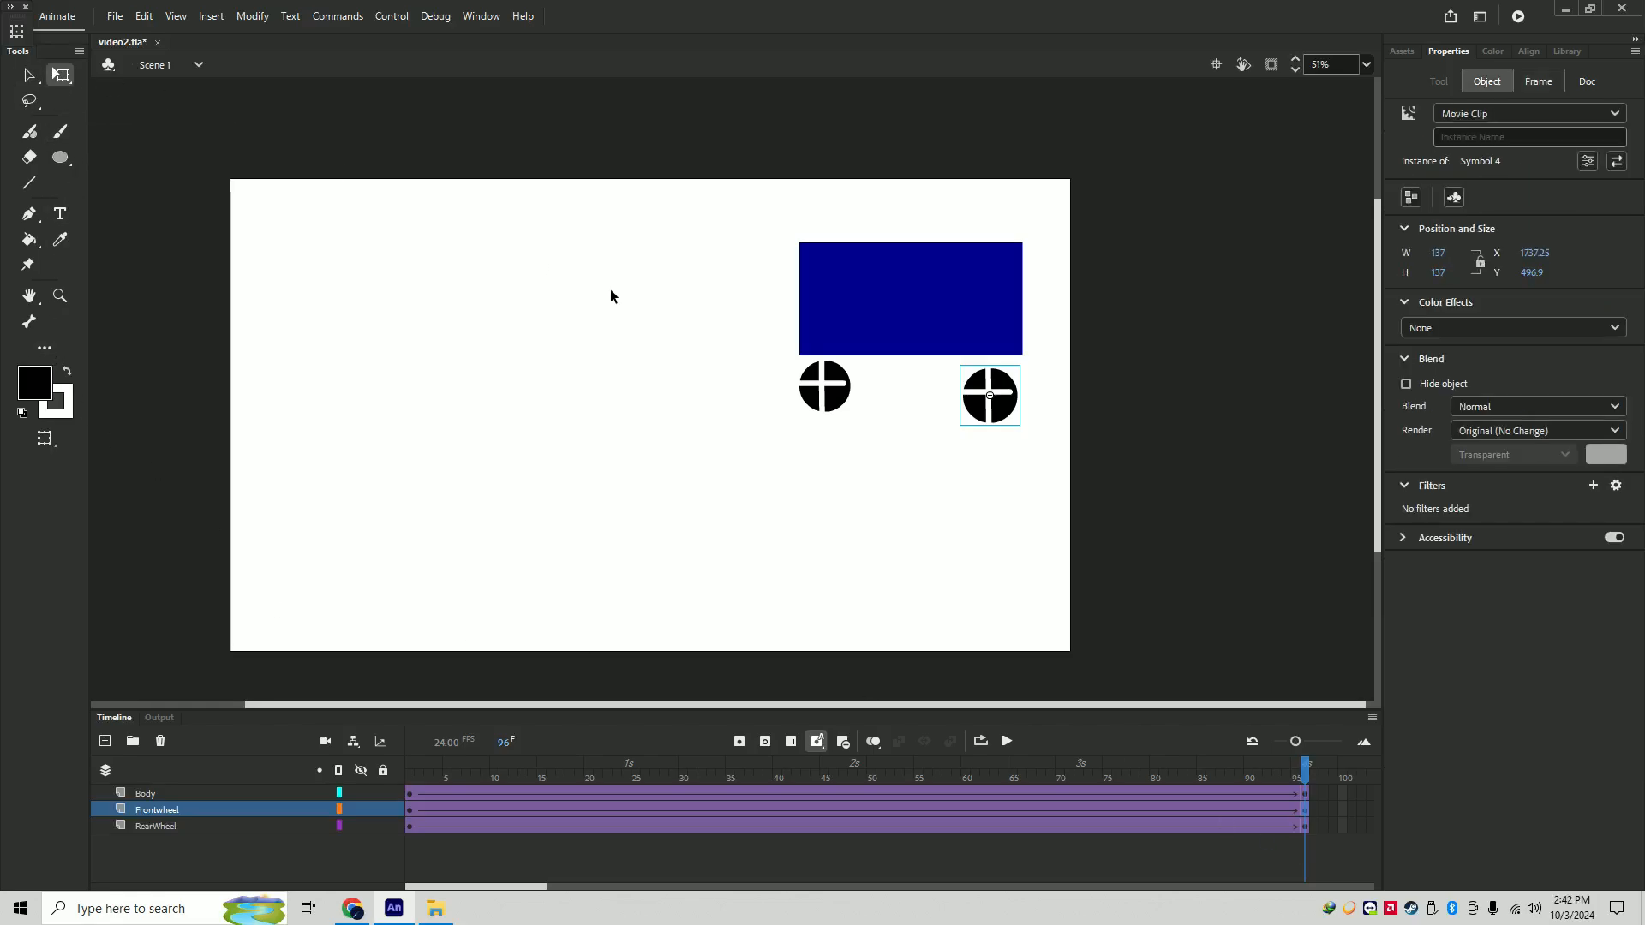
{"action": "left_click_drag", "start_coordinate": [1031, 362], "coordinate": [1030, 427]}
{"action": "key", "text": "ctrl+z"}
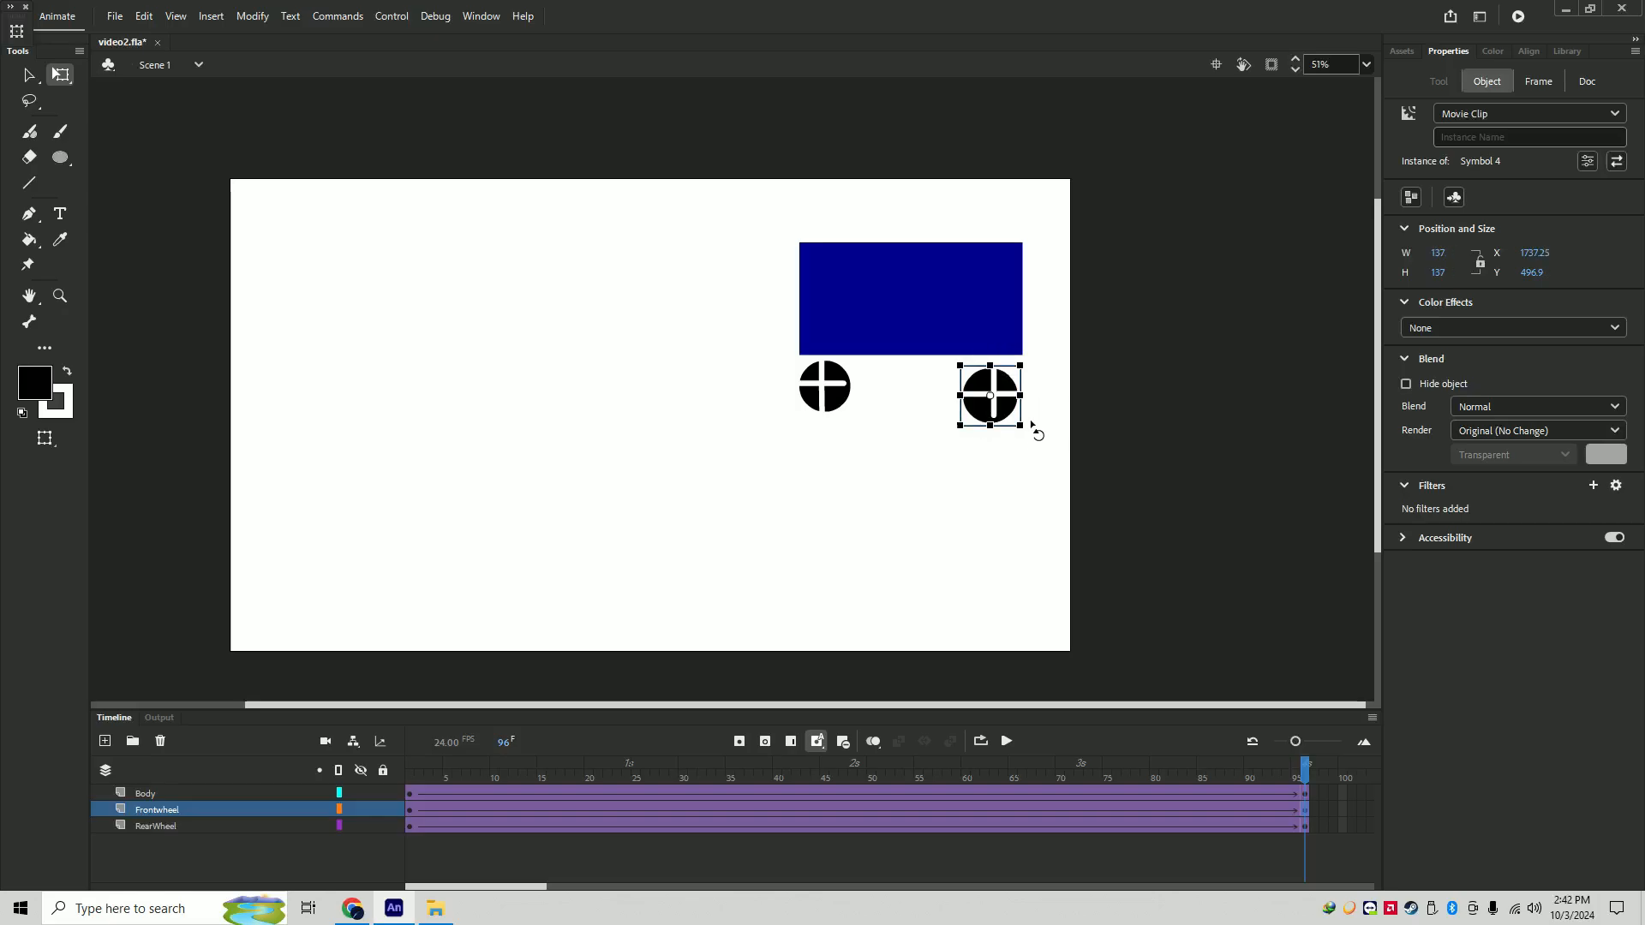
- On frame 96, rotate the rear wheel about a quarter turn clockwise and play the animation from the first frame
{"action": "left_click", "coordinate": [1307, 831]}
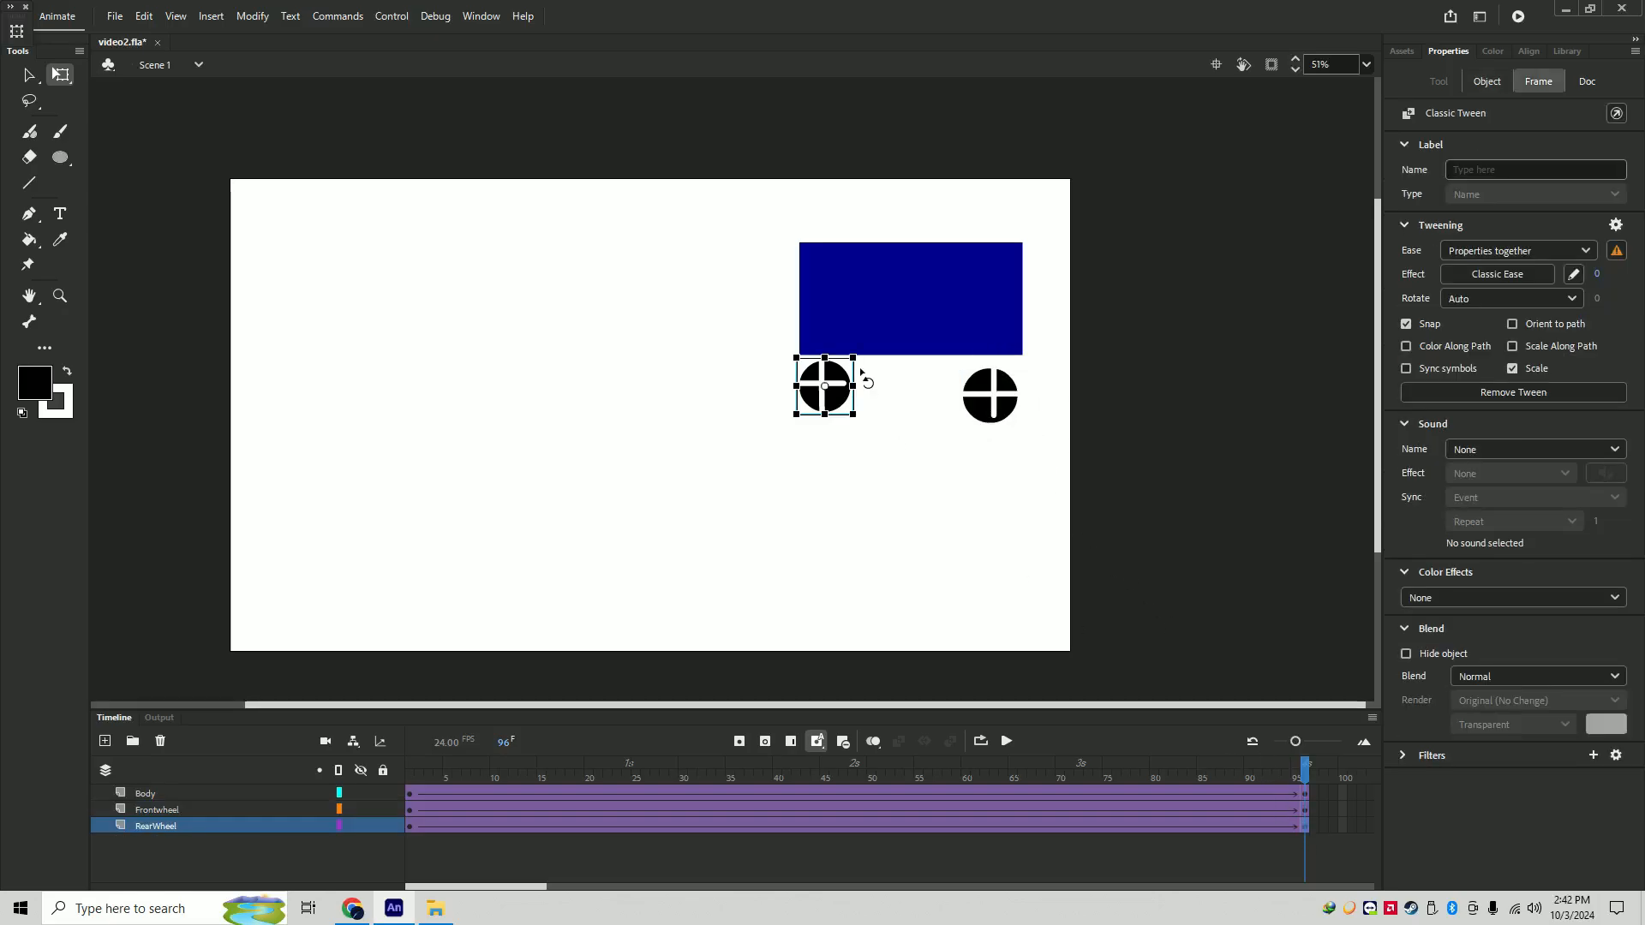
{"action": "left_click_drag", "start_coordinate": [866, 366], "coordinate": [882, 416]}
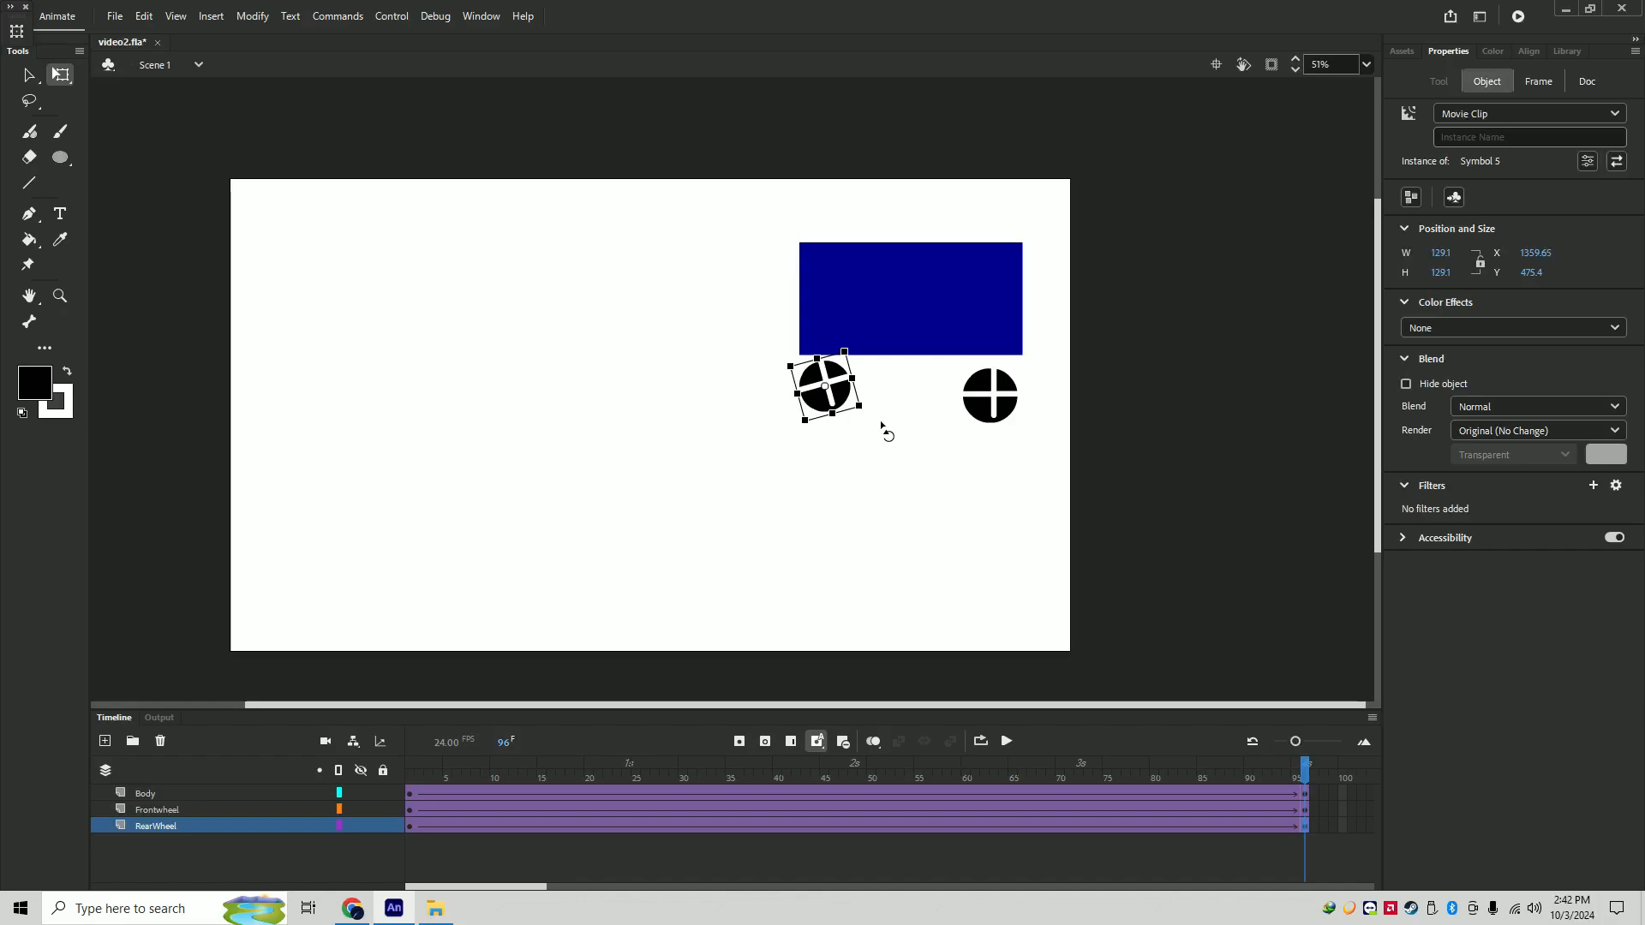
{"action": "left_click", "coordinate": [893, 529]}
{"action": "left_click_drag", "start_coordinate": [1297, 769], "coordinate": [411, 770]}
{"action": "left_click", "coordinate": [1006, 741]}
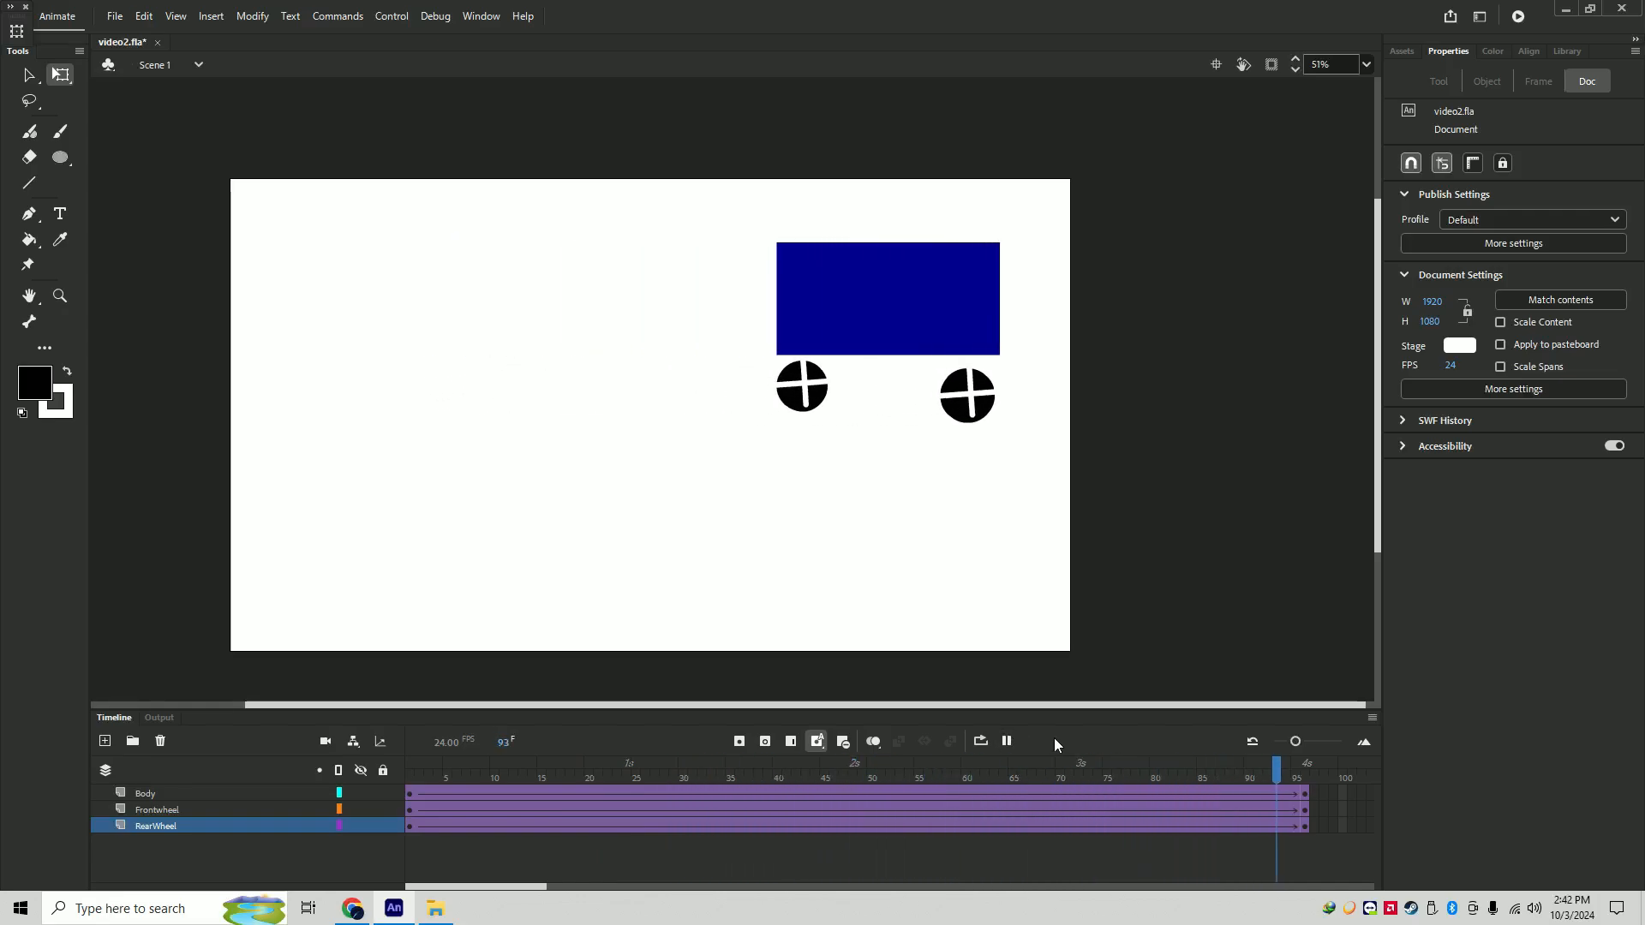
{"action": "left_click_drag", "start_coordinate": [1326, 835], "coordinate": [379, 731]}
{"action": "right_click", "coordinate": [459, 789]}
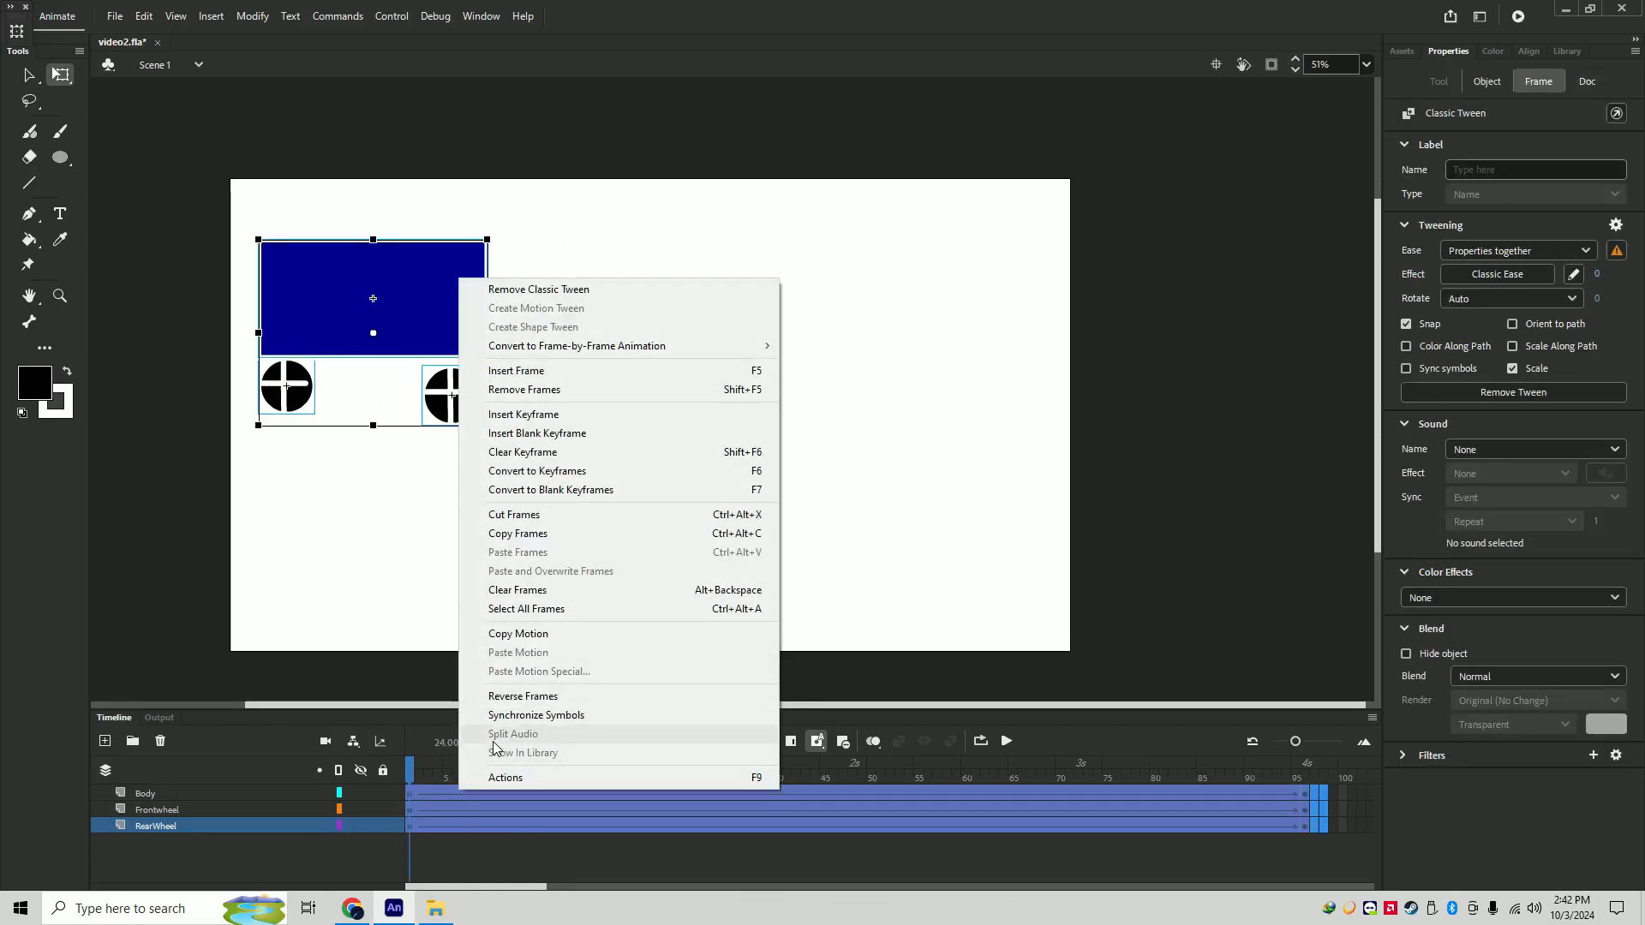
{"action": "left_click", "coordinate": [1191, 809]}
{"action": "left_click", "coordinate": [1160, 793]}
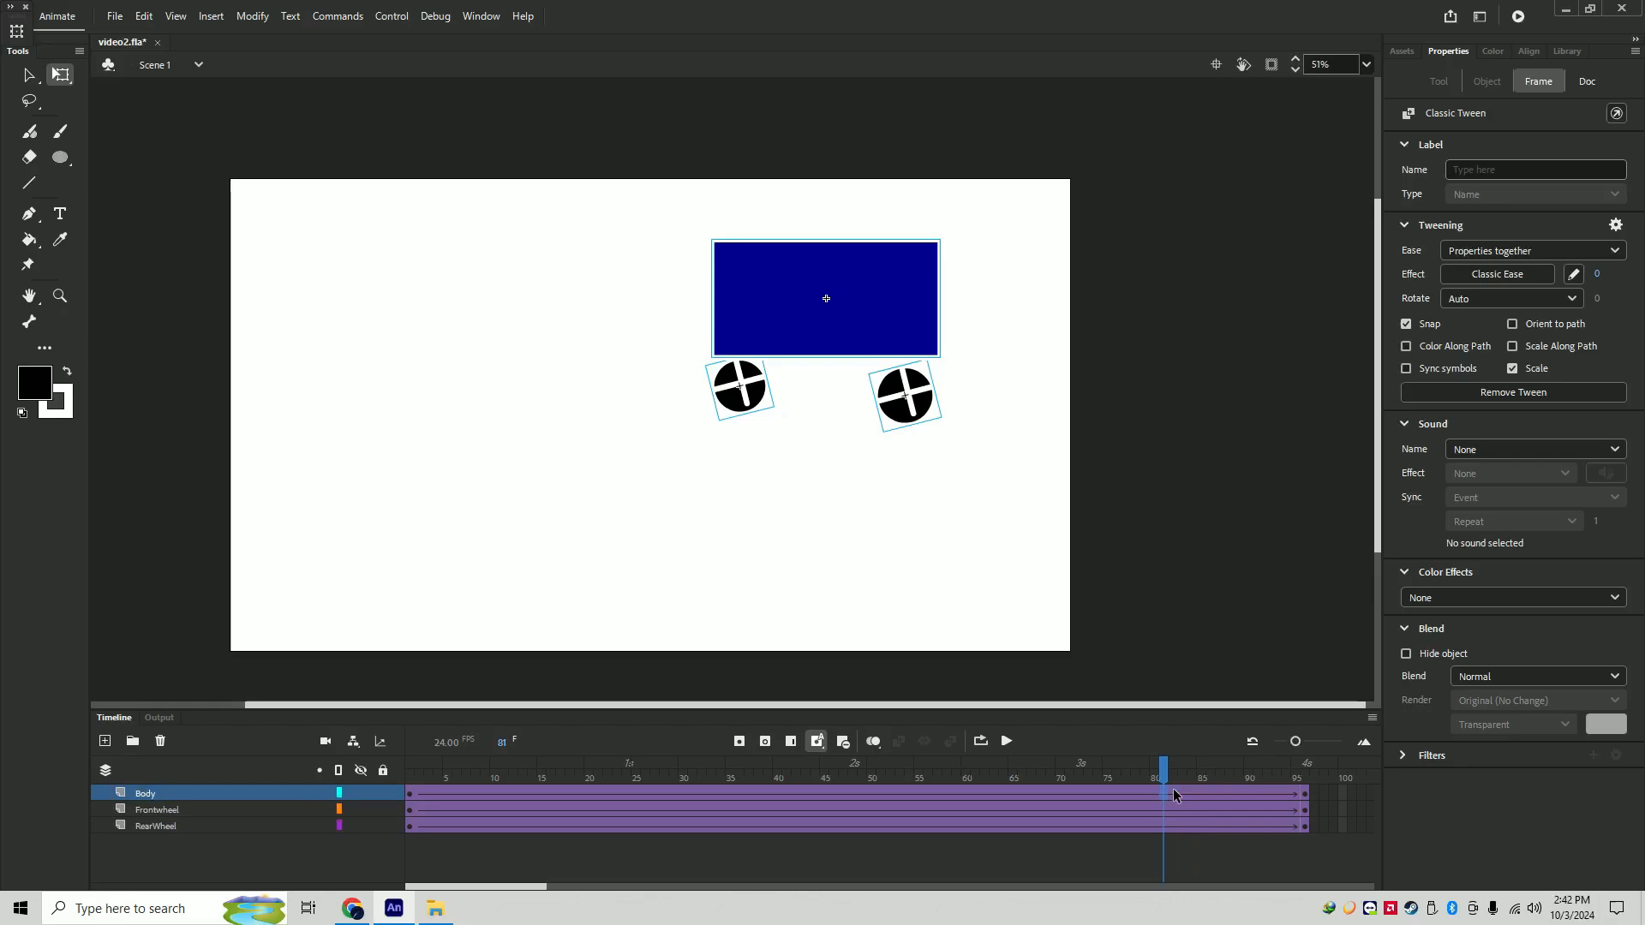
{"action": "left_click", "coordinate": [1071, 794]}
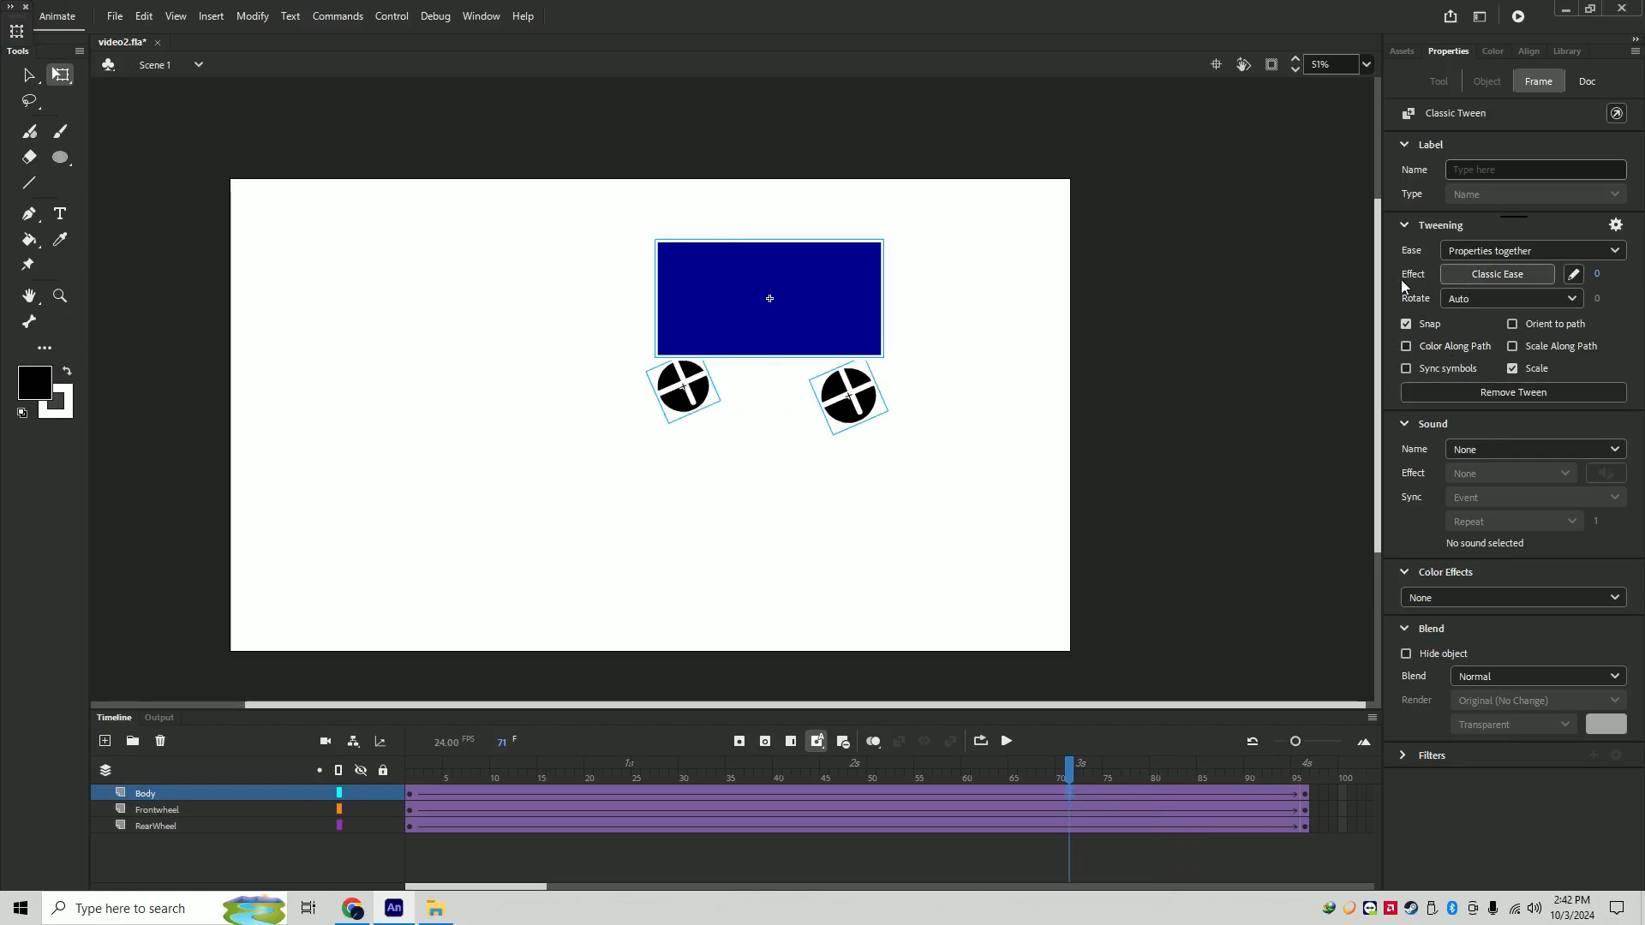
{"action": "left_click", "coordinate": [938, 791]}
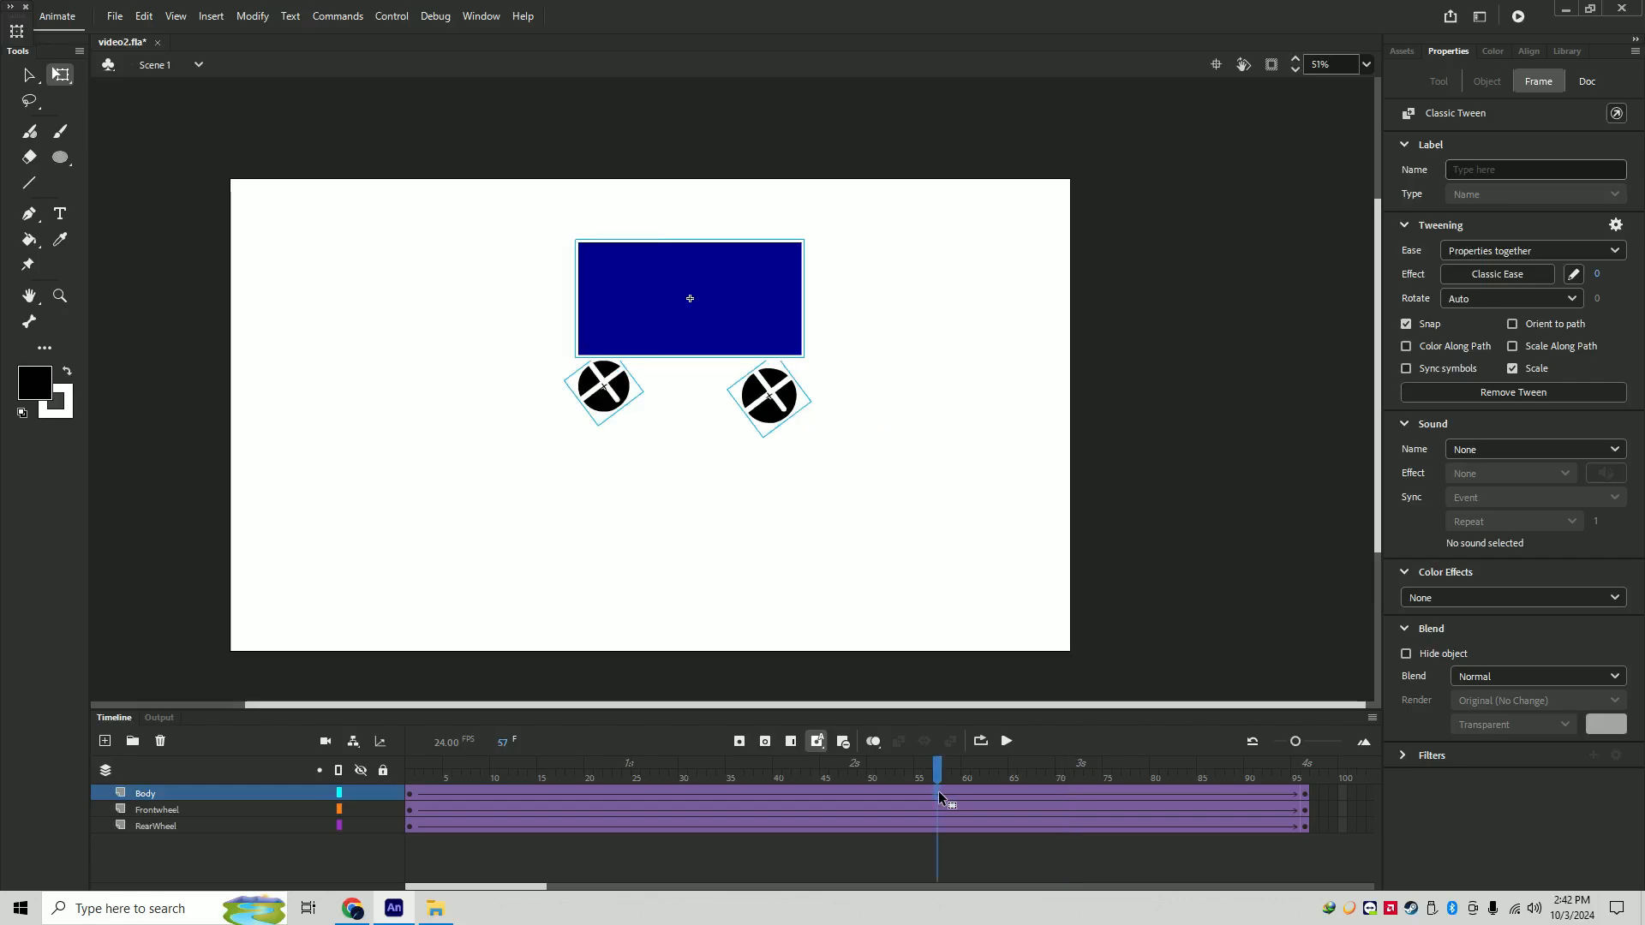
- Apply the Quint Ease-In effect to the Body layer's classic tween and play the animation from the first frame
{"action": "left_click", "coordinate": [785, 794]}
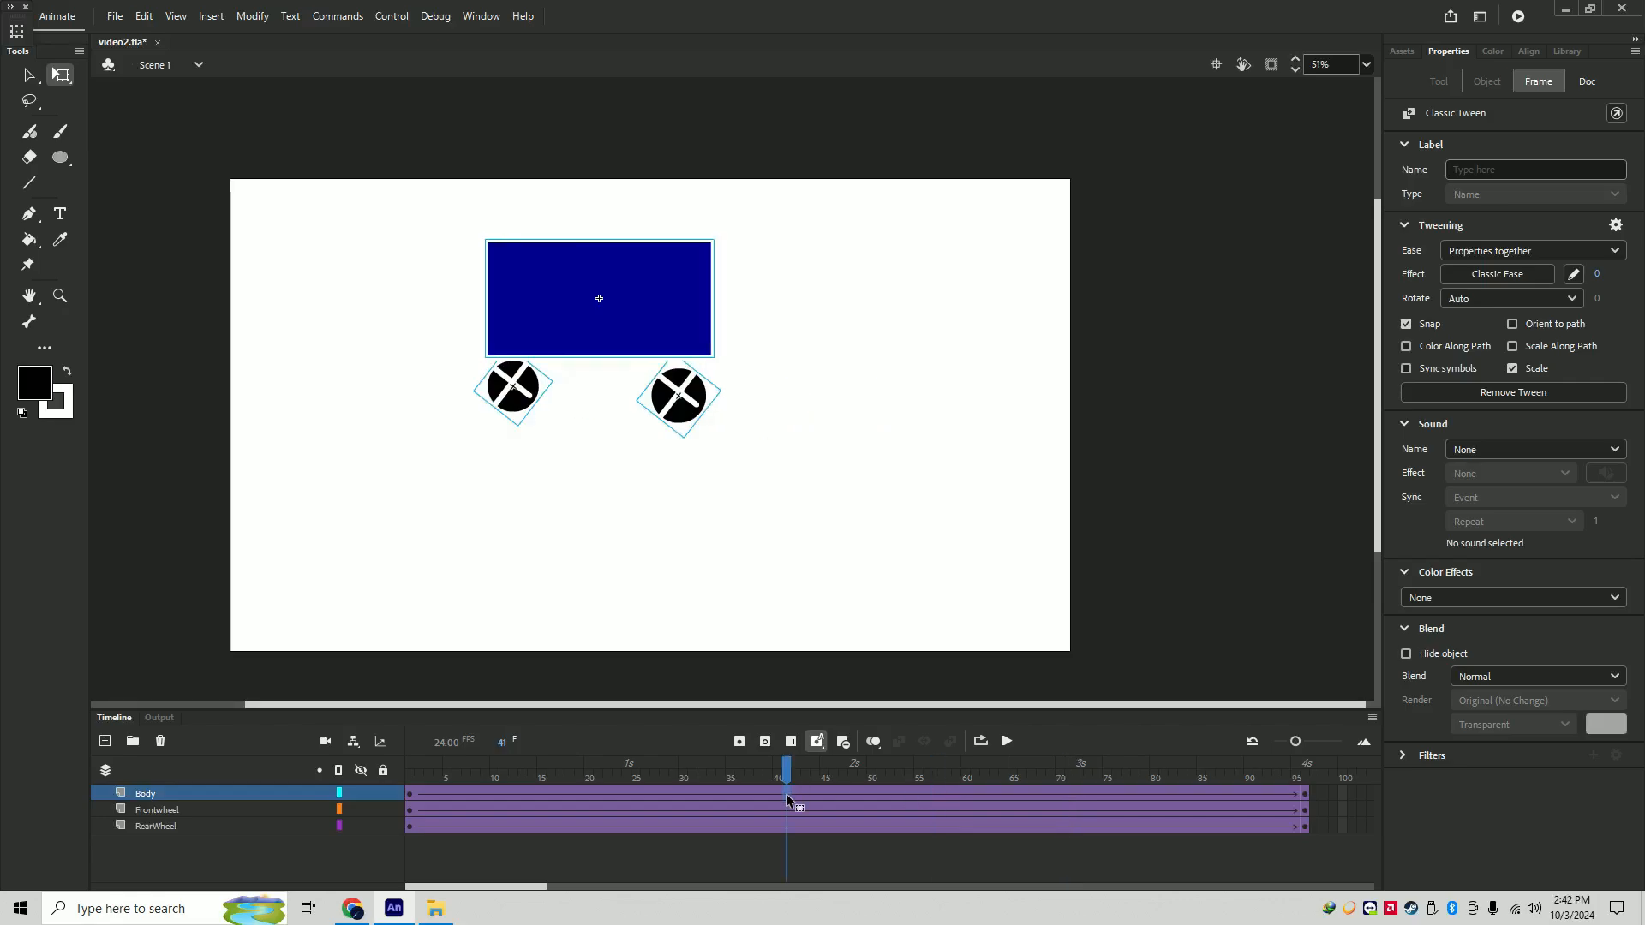
{"action": "left_click", "coordinate": [1471, 276]}
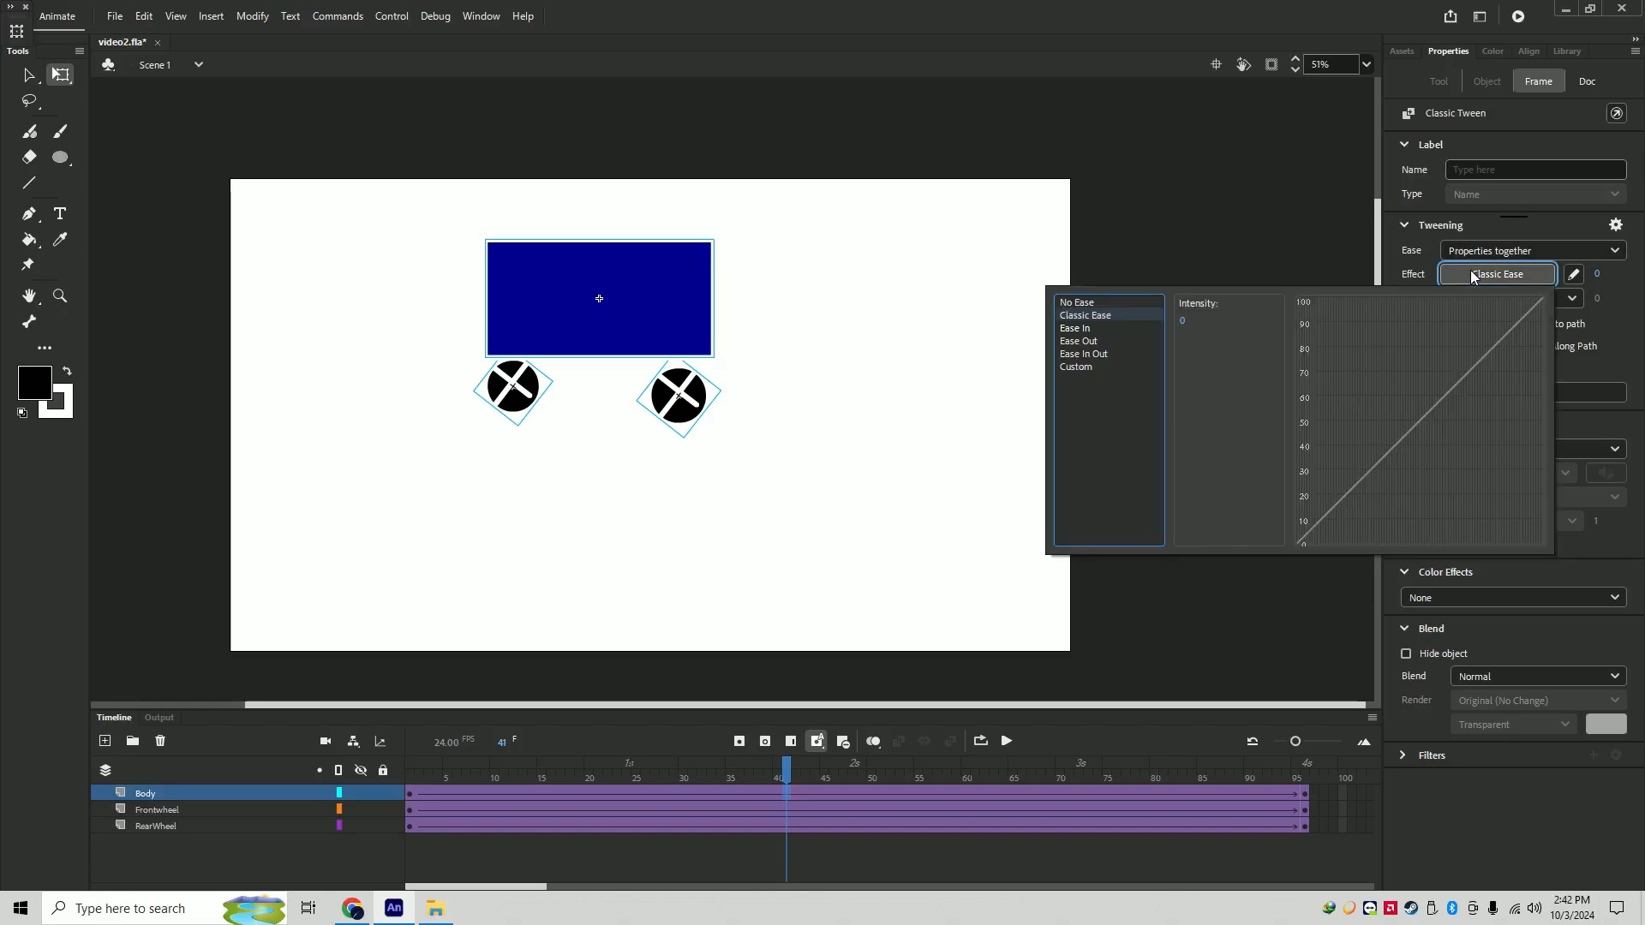
{"action": "left_click", "coordinate": [1080, 327]}
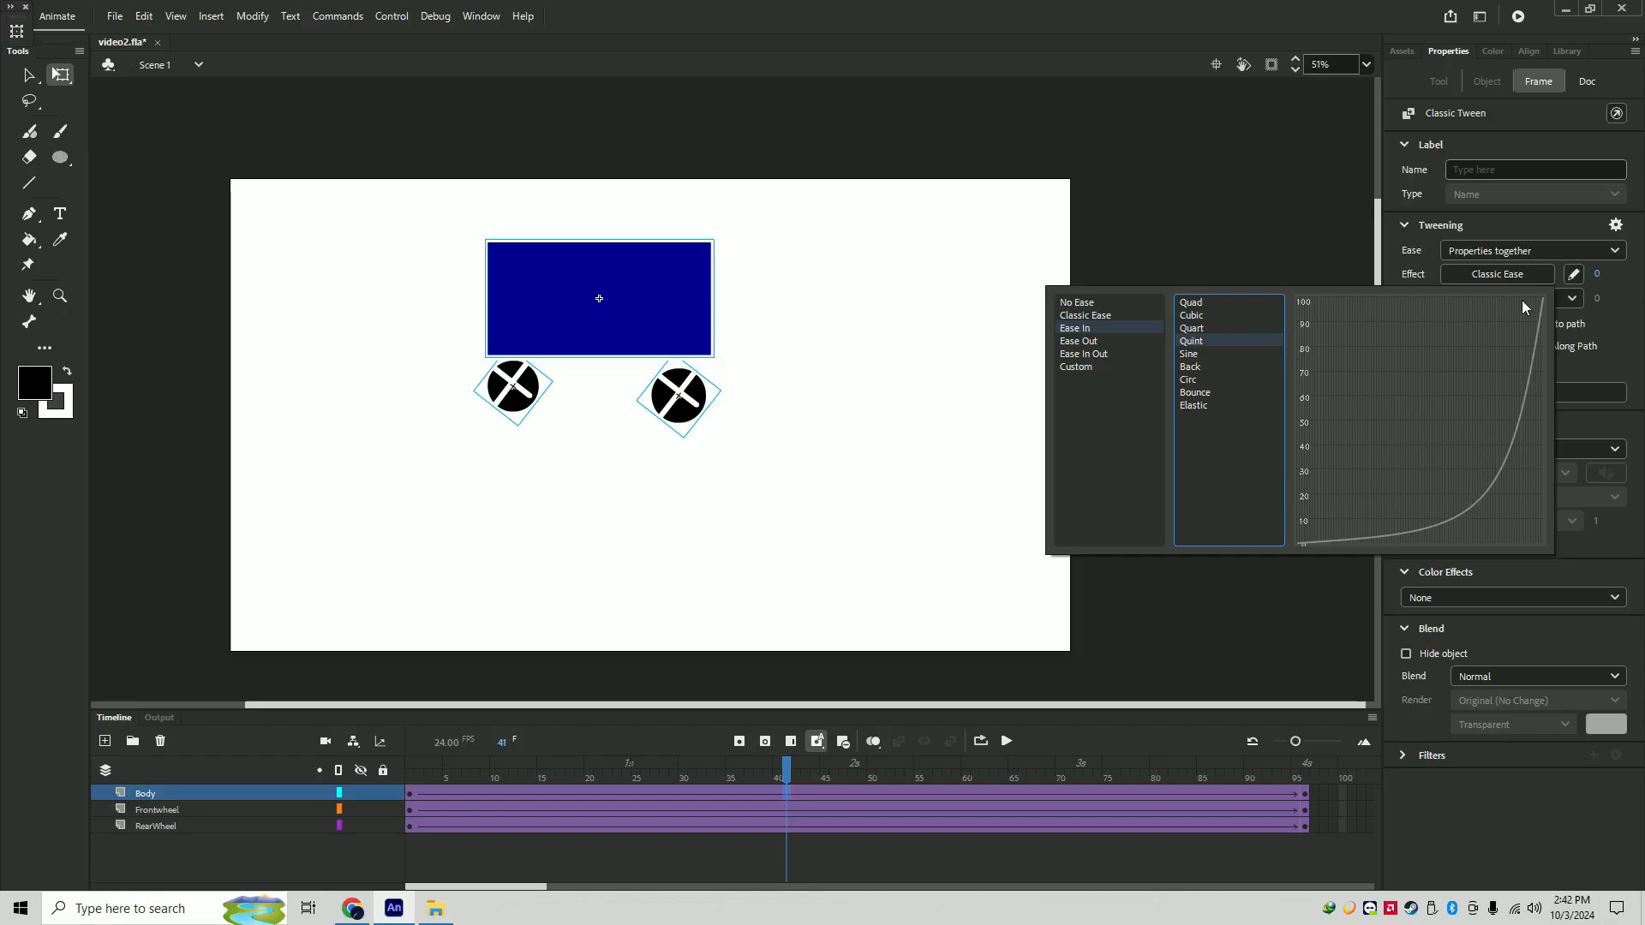
{"action": "double_click", "coordinate": [1210, 339]}
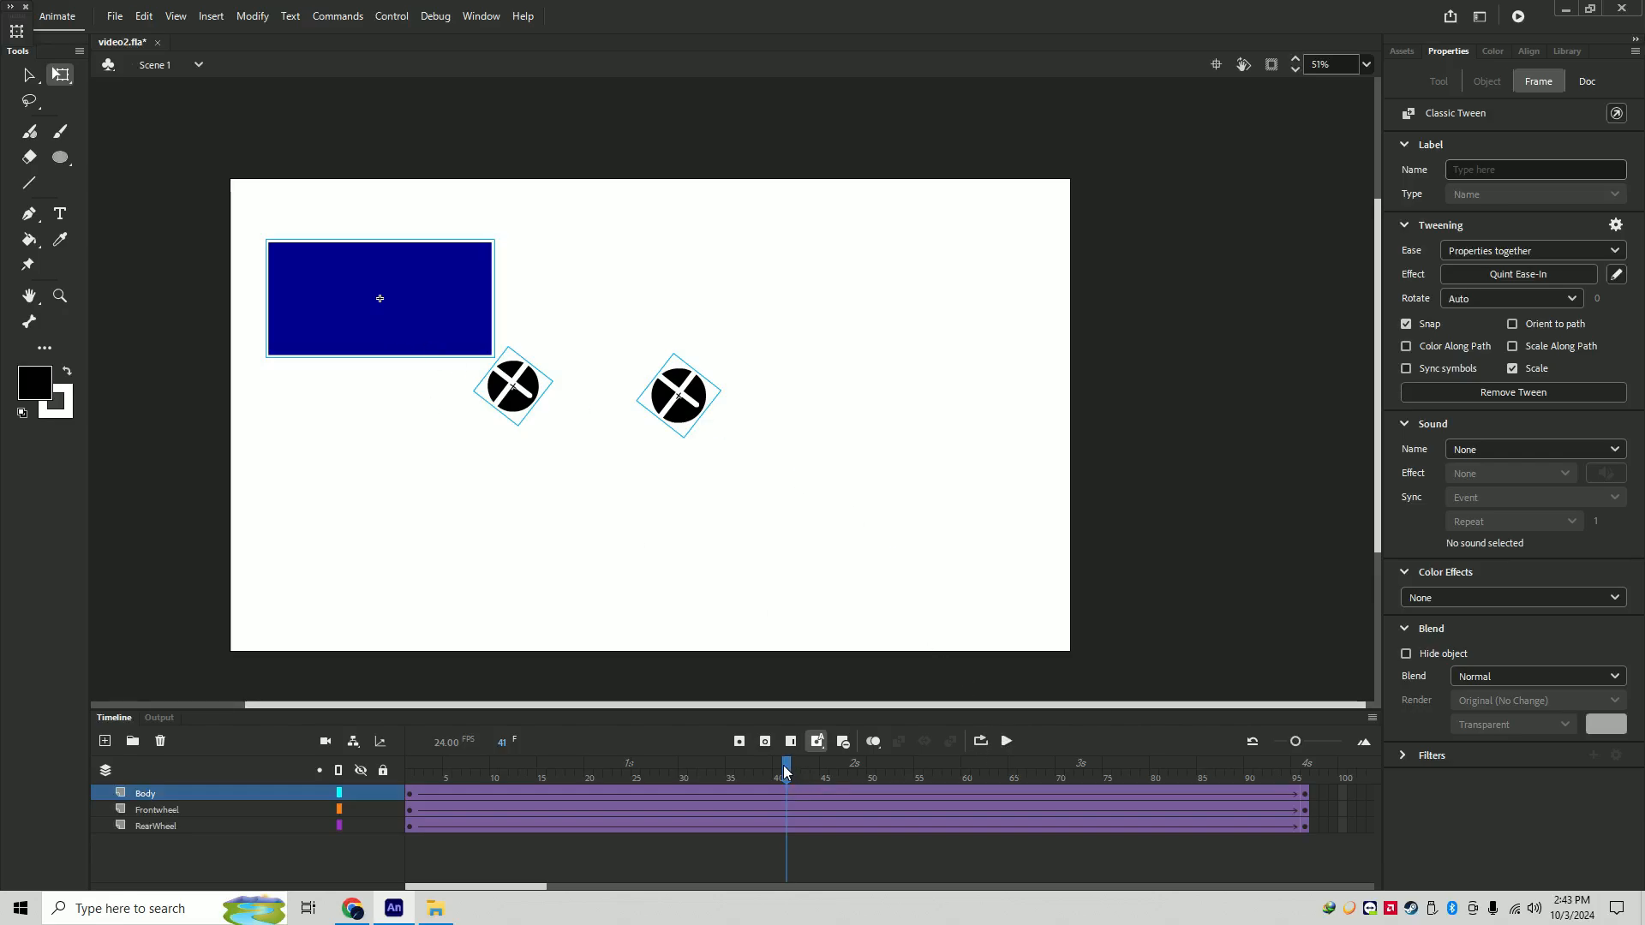
{"action": "left_click_drag", "start_coordinate": [785, 765], "coordinate": [409, 765]}
{"action": "left_click", "coordinate": [1006, 742]}
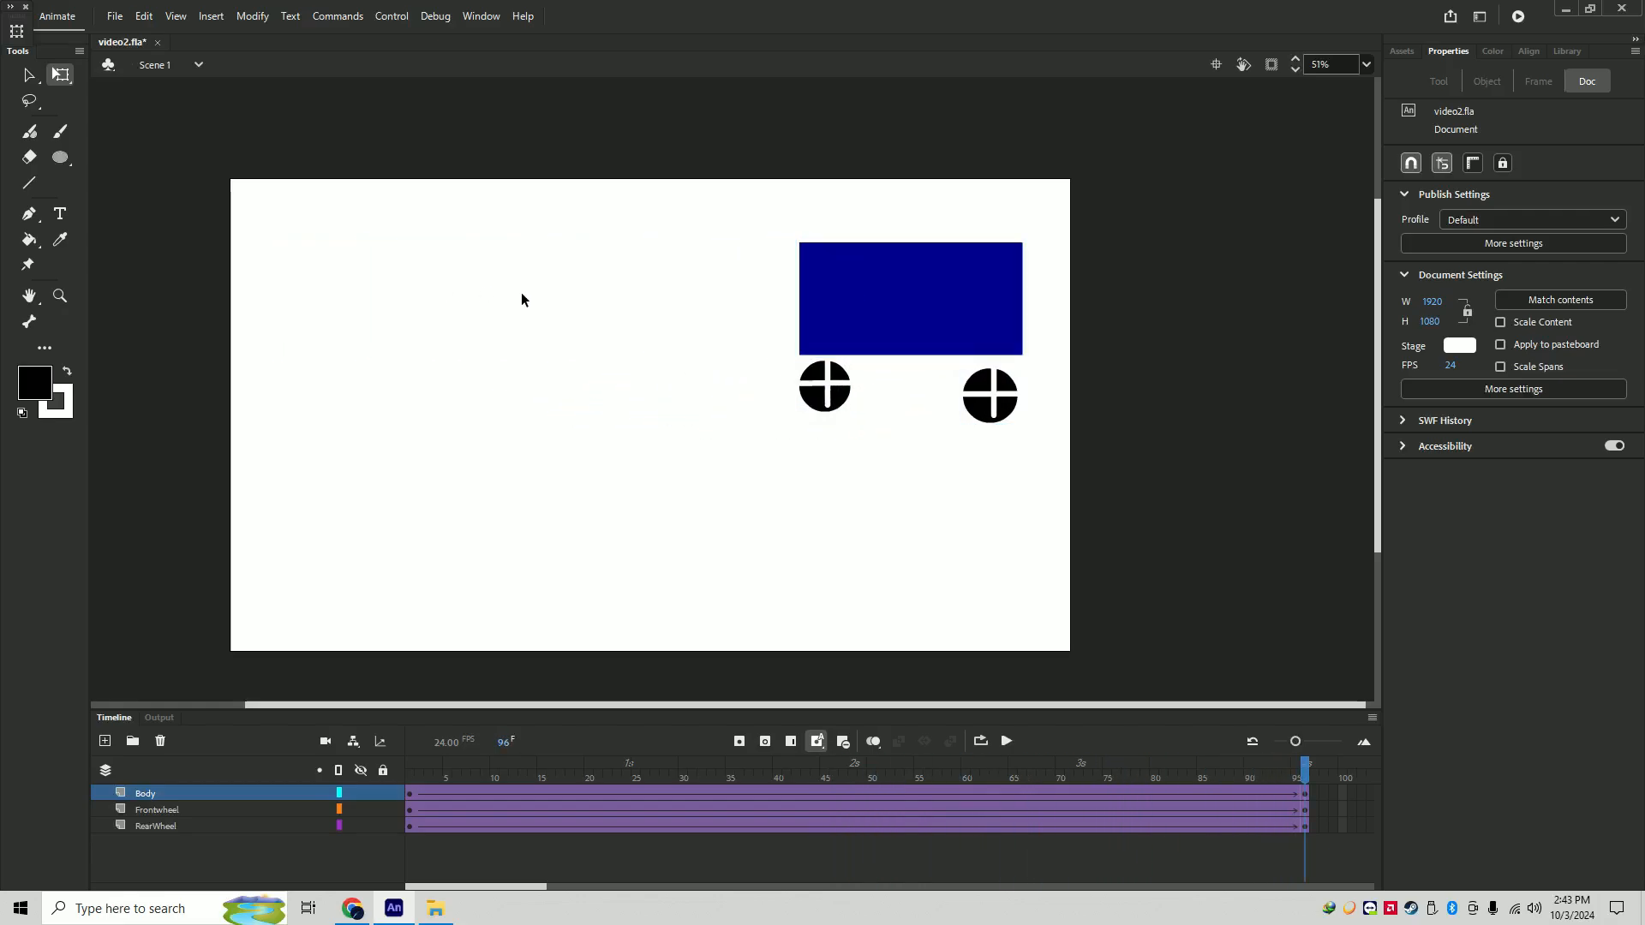
- Apply the Quint Ease-In effect to the Frontwheel layer's classic tween
{"action": "left_click", "coordinate": [183, 810]}
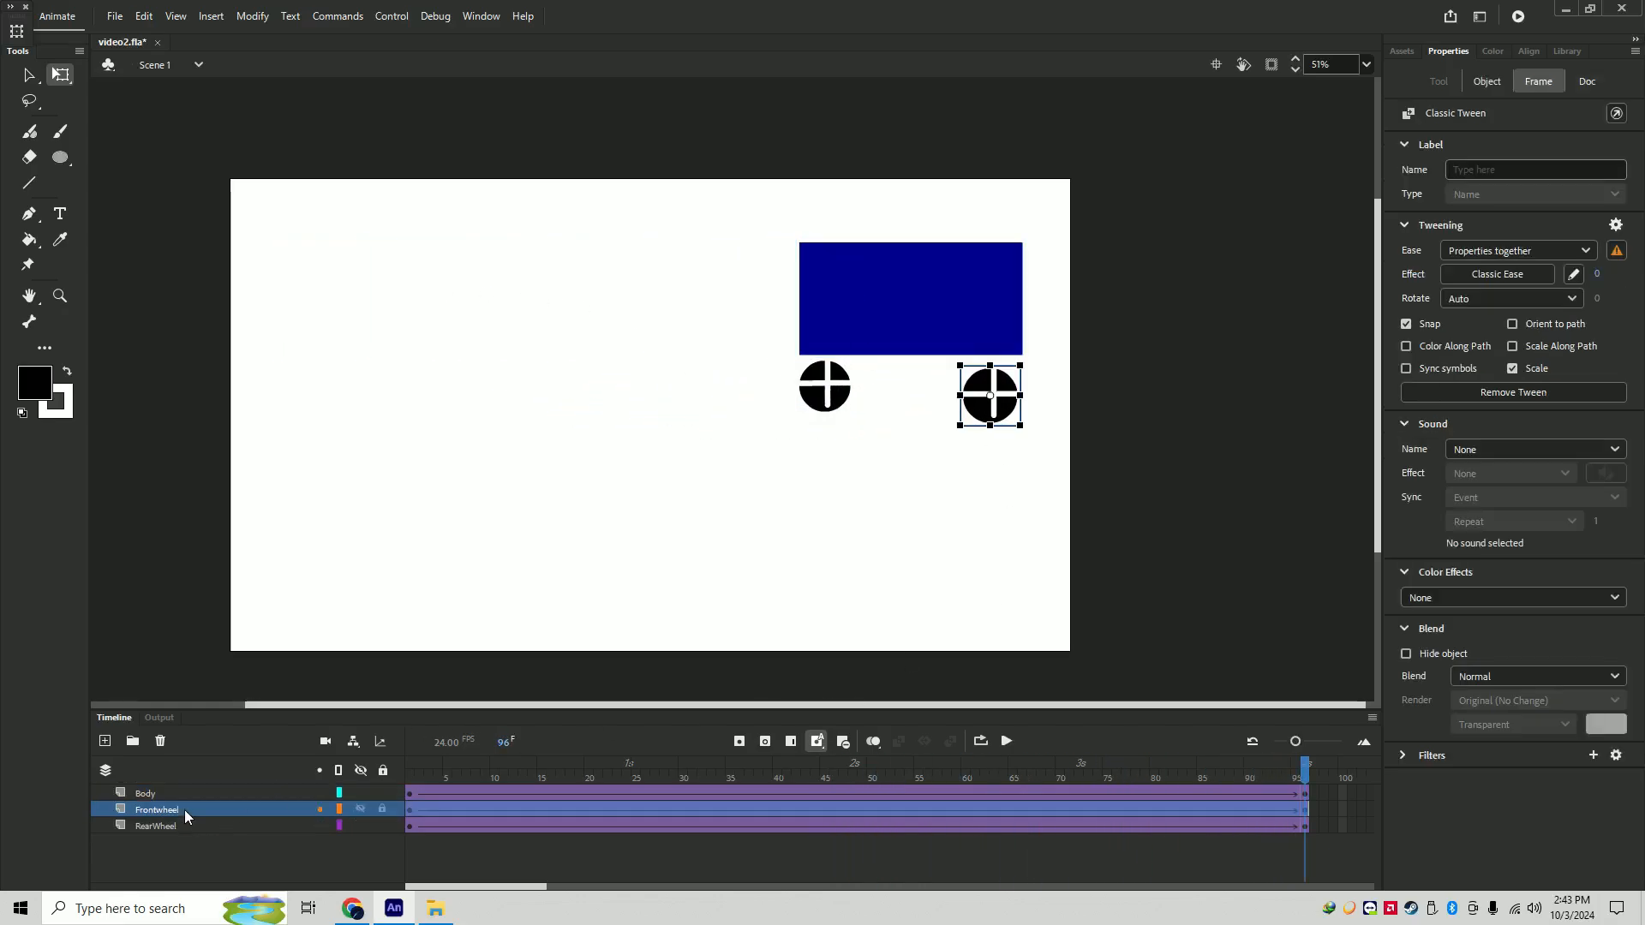
{"action": "right_click", "coordinate": [525, 807]}
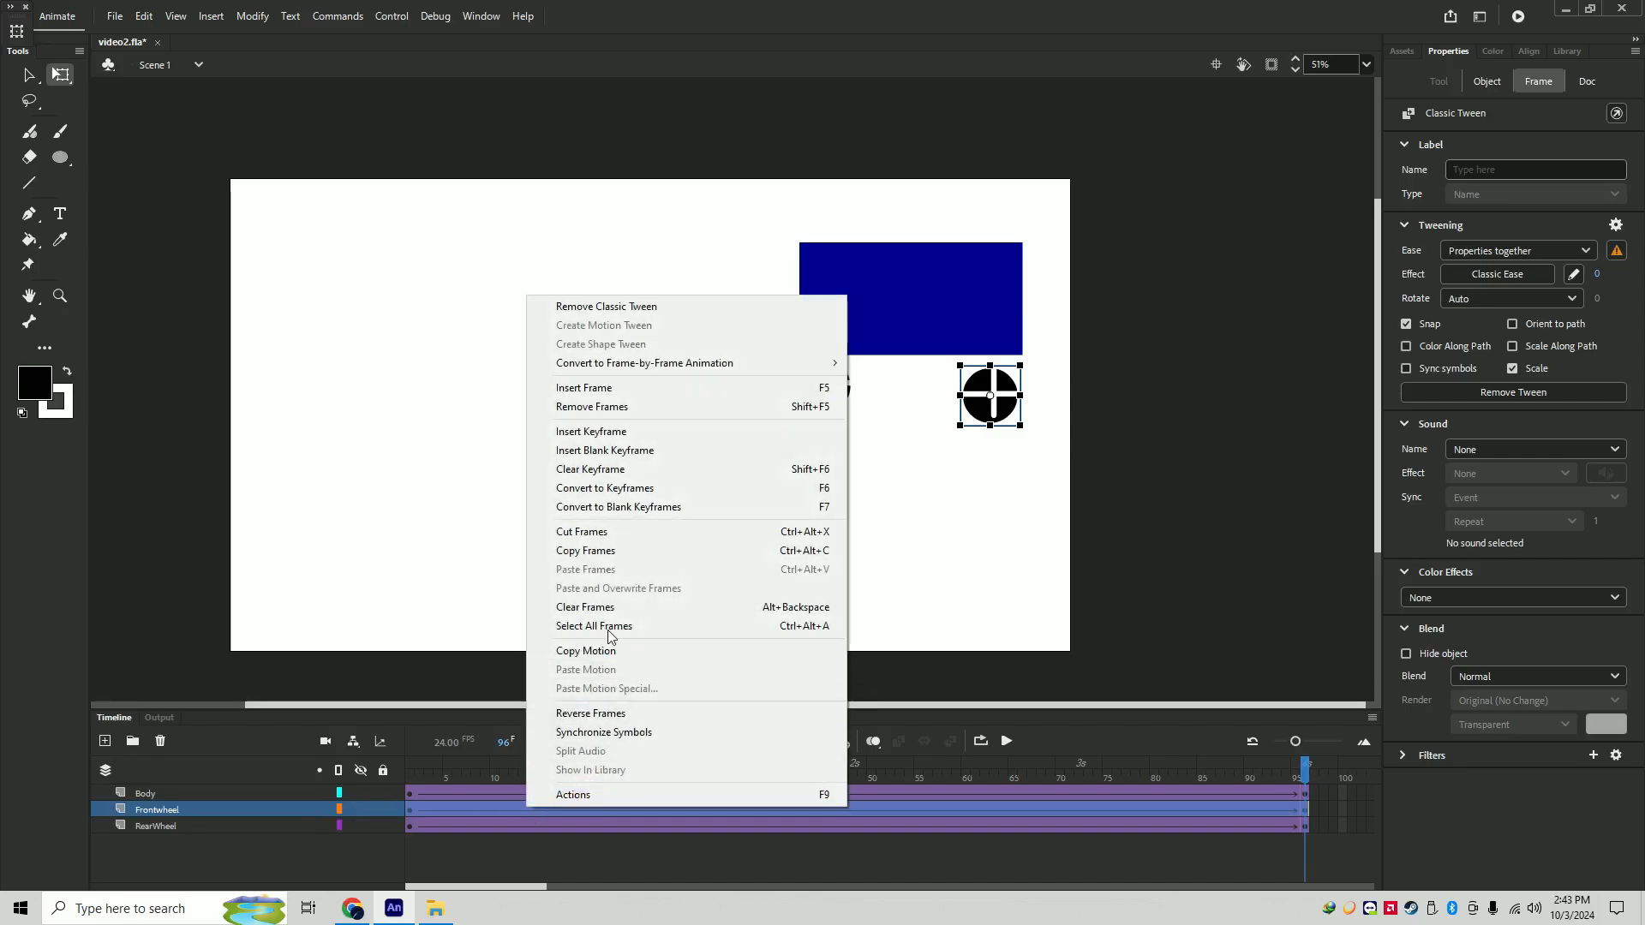
{"action": "left_click", "coordinate": [1512, 279]}
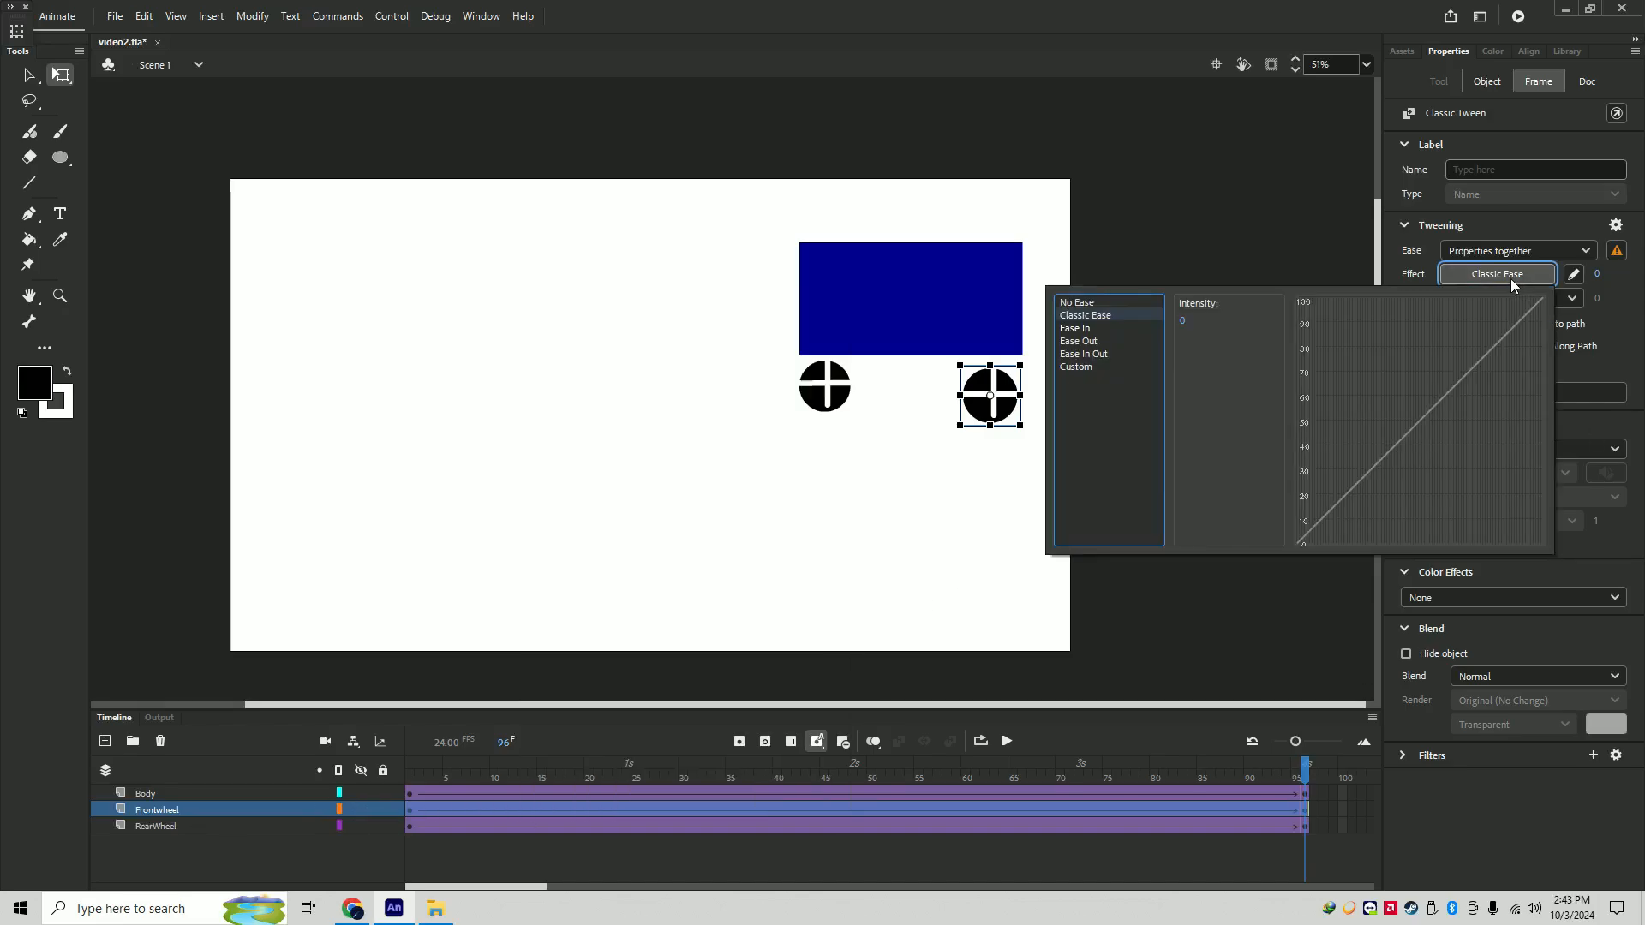
{"action": "left_click", "coordinate": [1077, 327]}
{"action": "left_click", "coordinate": [1214, 343]}
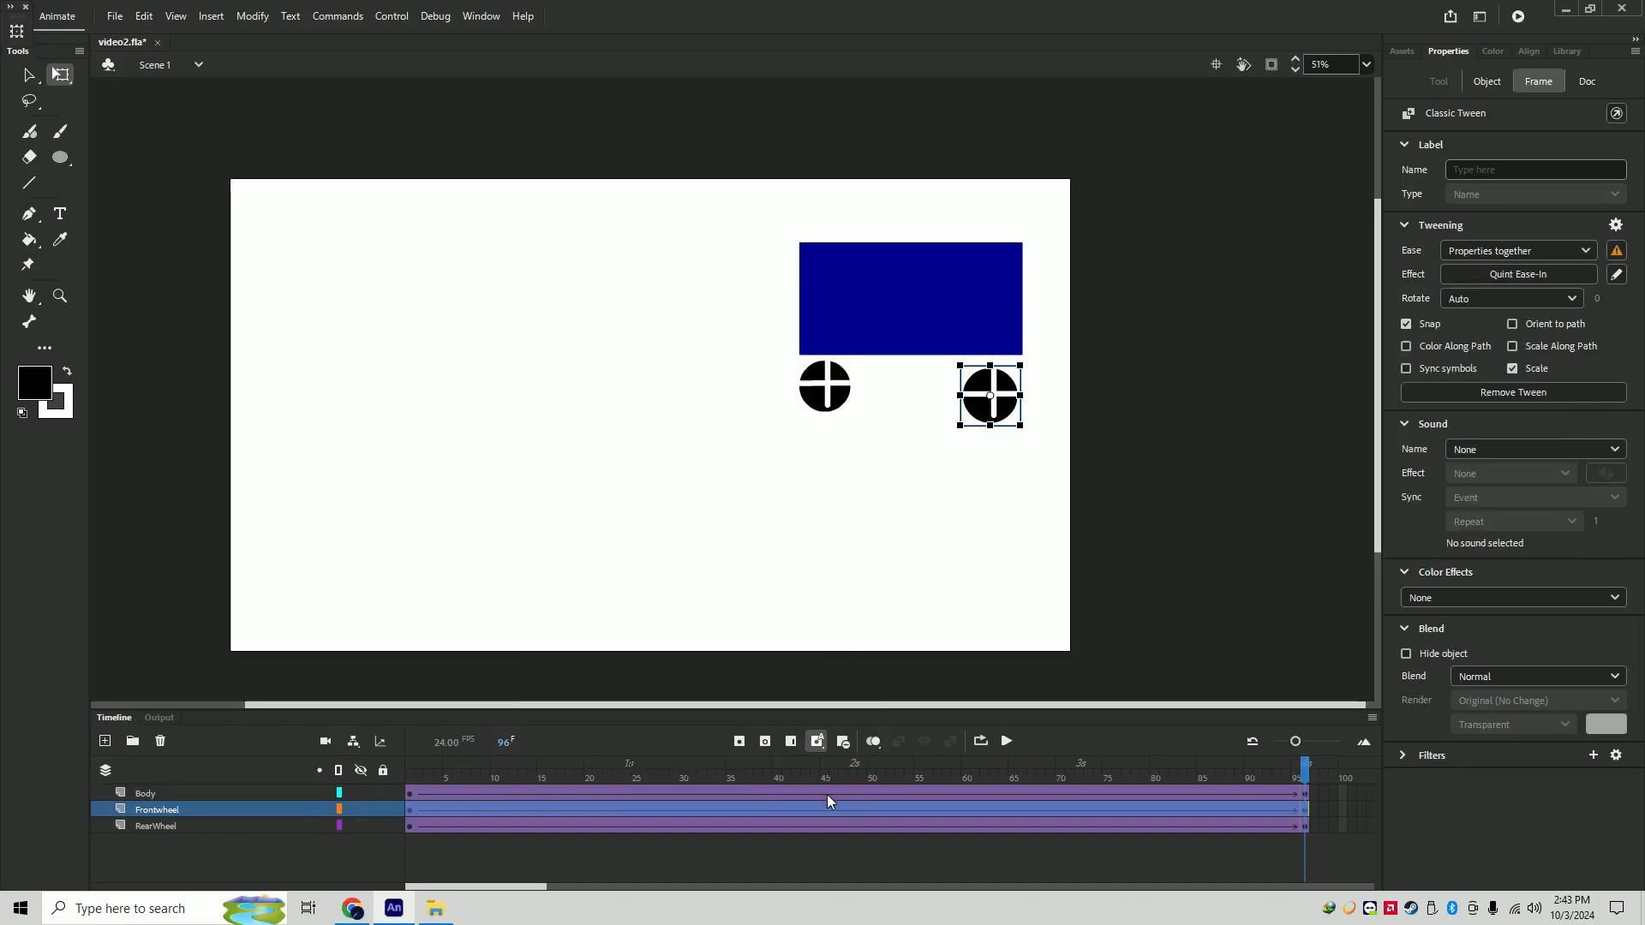
- Apply the Quint Ease-In effect to the RearWheel layer's classic tween
{"action": "right_click", "coordinate": [828, 829]}
{"action": "left_click", "coordinate": [784, 834]}
{"action": "left_click", "coordinate": [781, 828]}
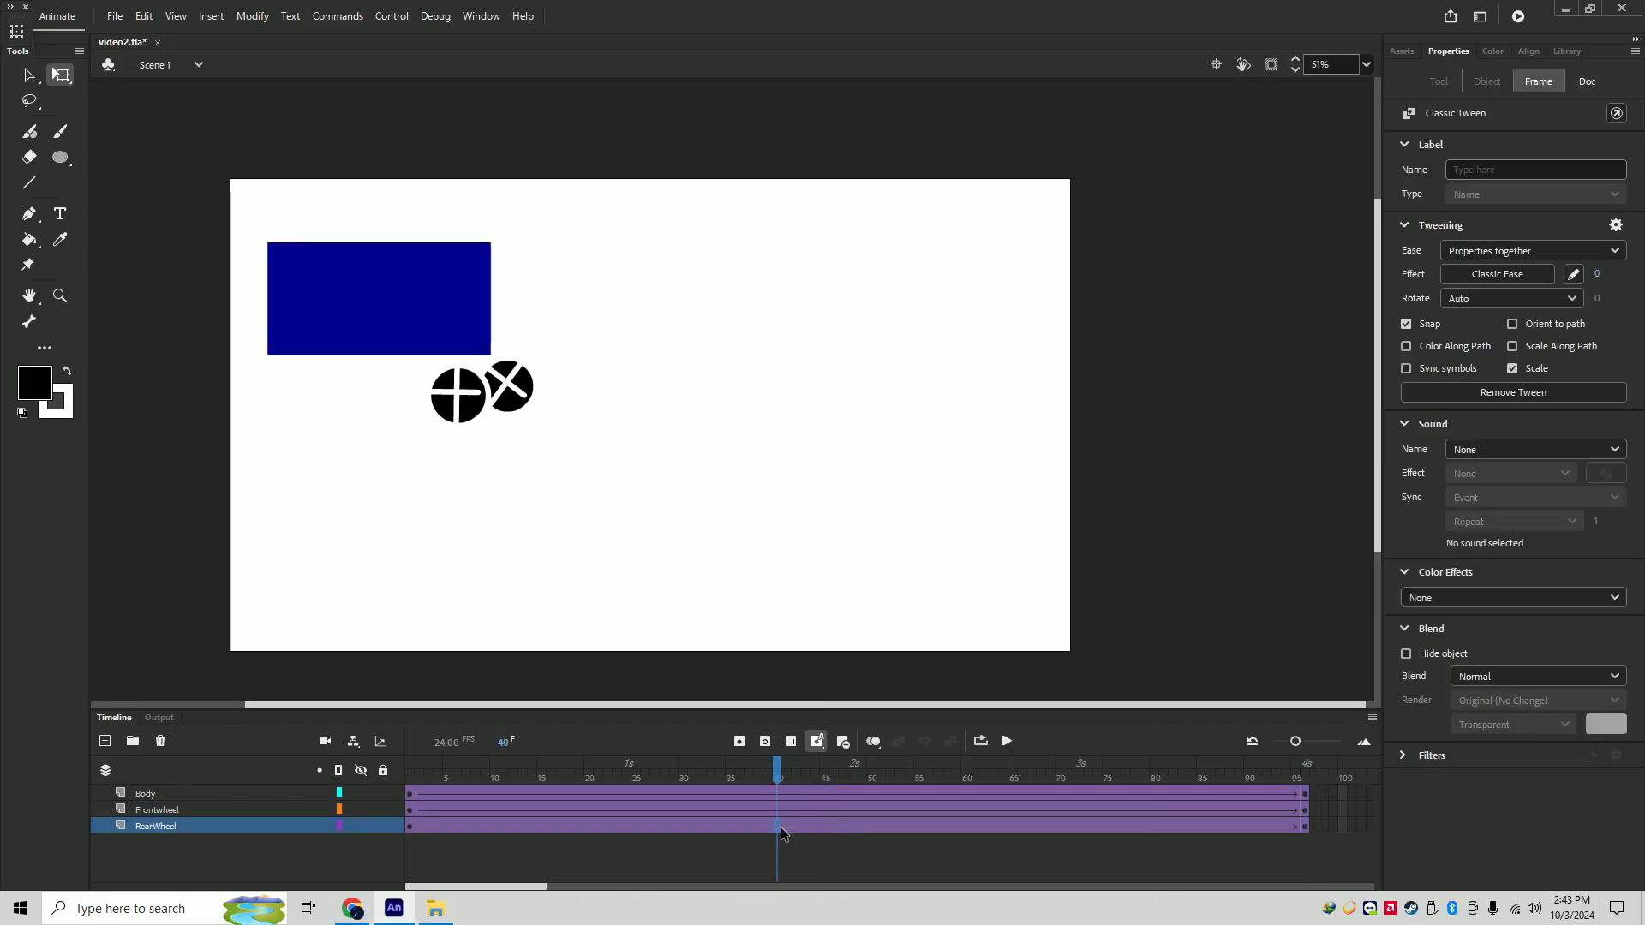
{"action": "left_click", "coordinate": [1484, 273]}
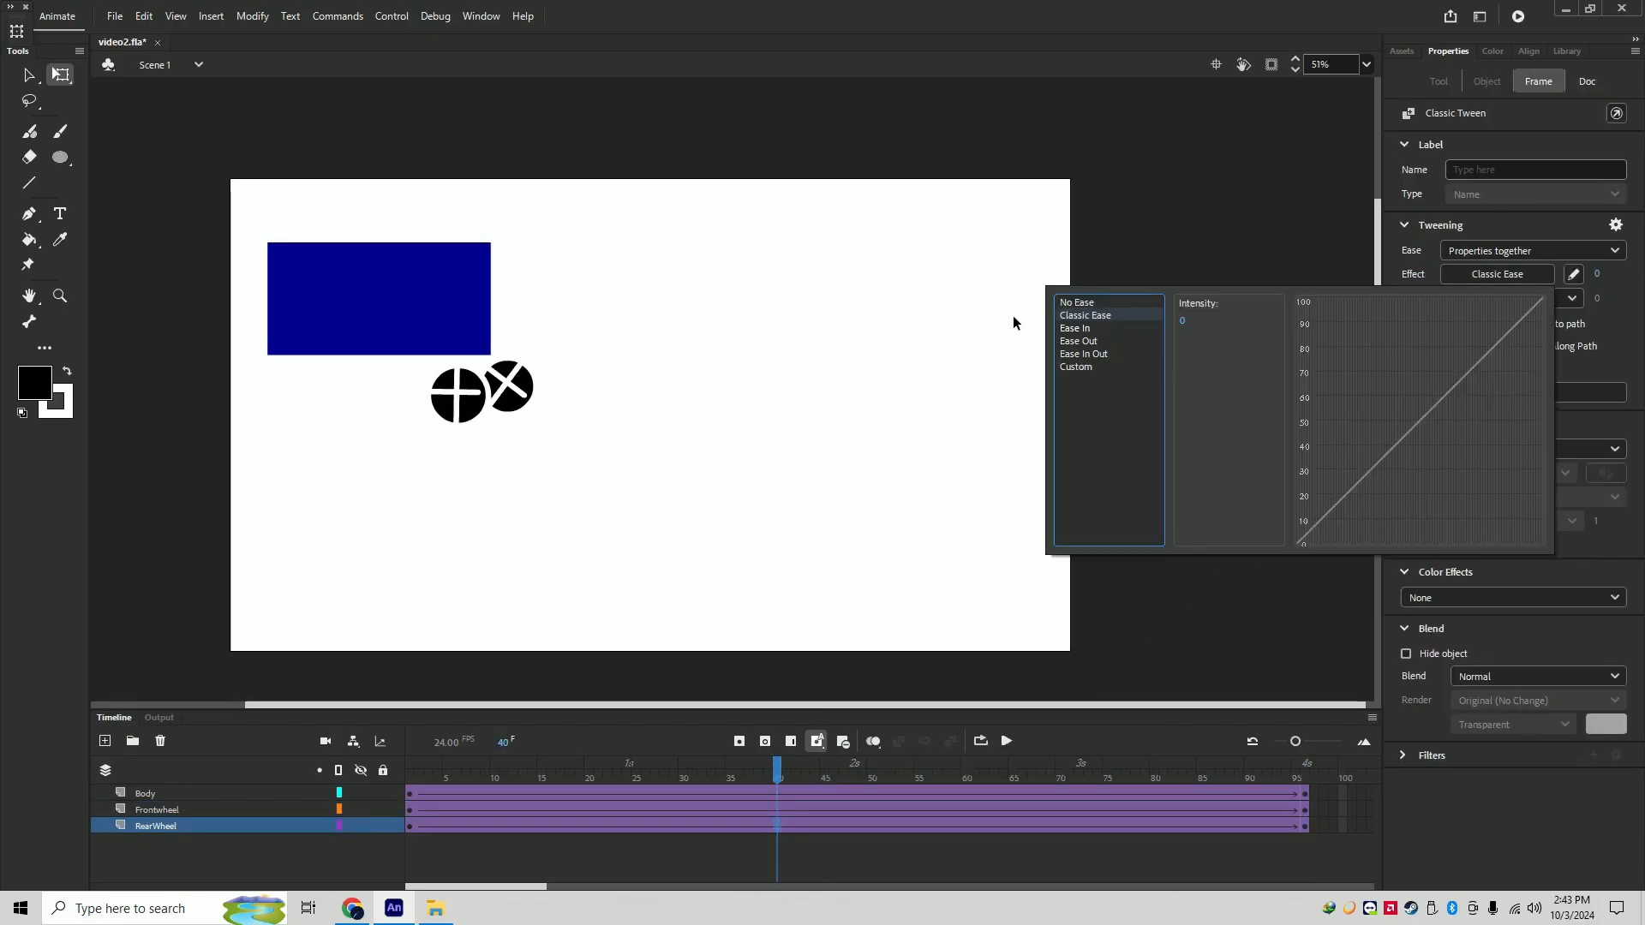
{"action": "left_click", "coordinate": [1066, 329]}
{"action": "left_click", "coordinate": [1216, 338]}
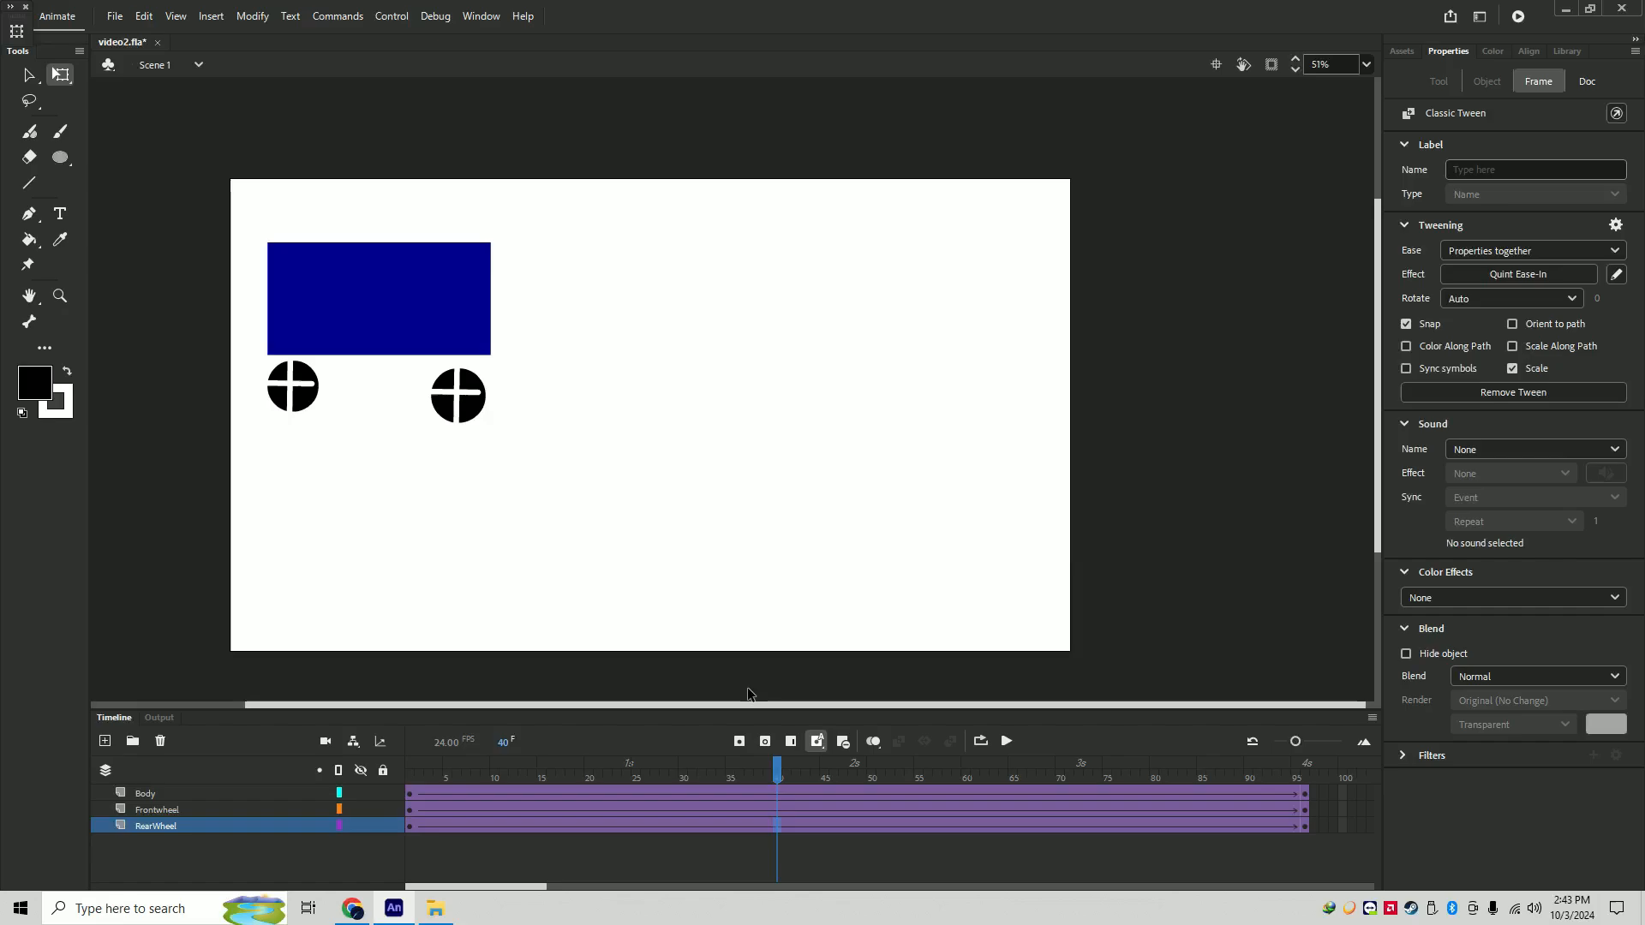
- Play the animation to check the easing of the body and both wheels
{"action": "key", "text": "ctrl+Return"}
{"action": "left_click", "coordinate": [1007, 741]}
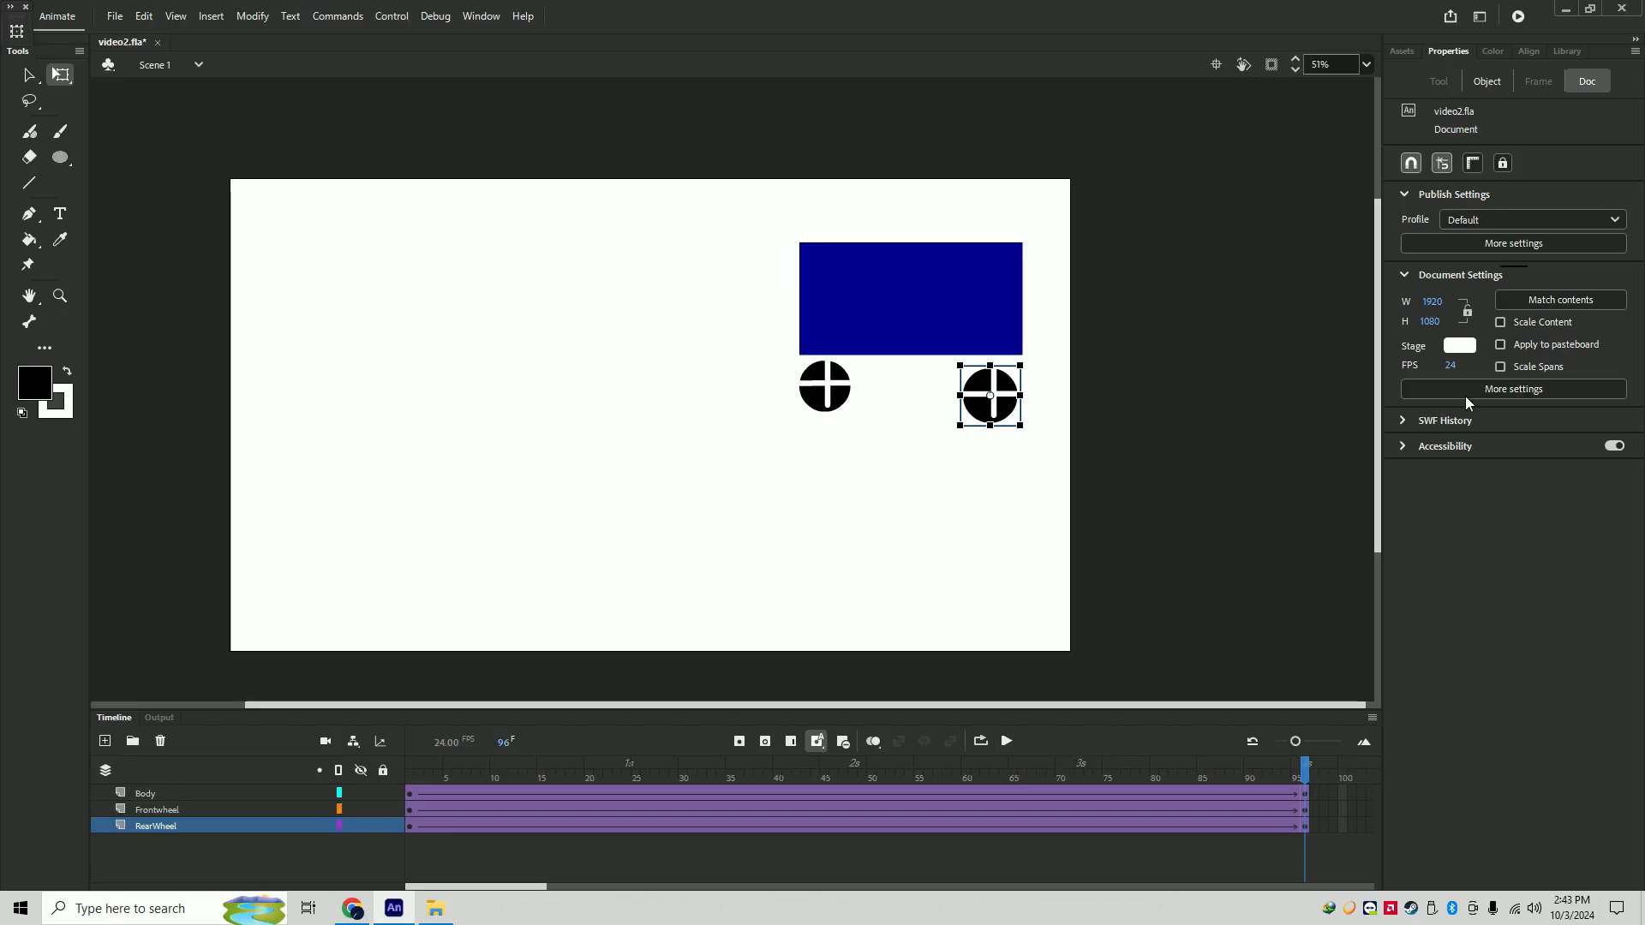
{"action": "right_click", "coordinate": [1014, 795]}
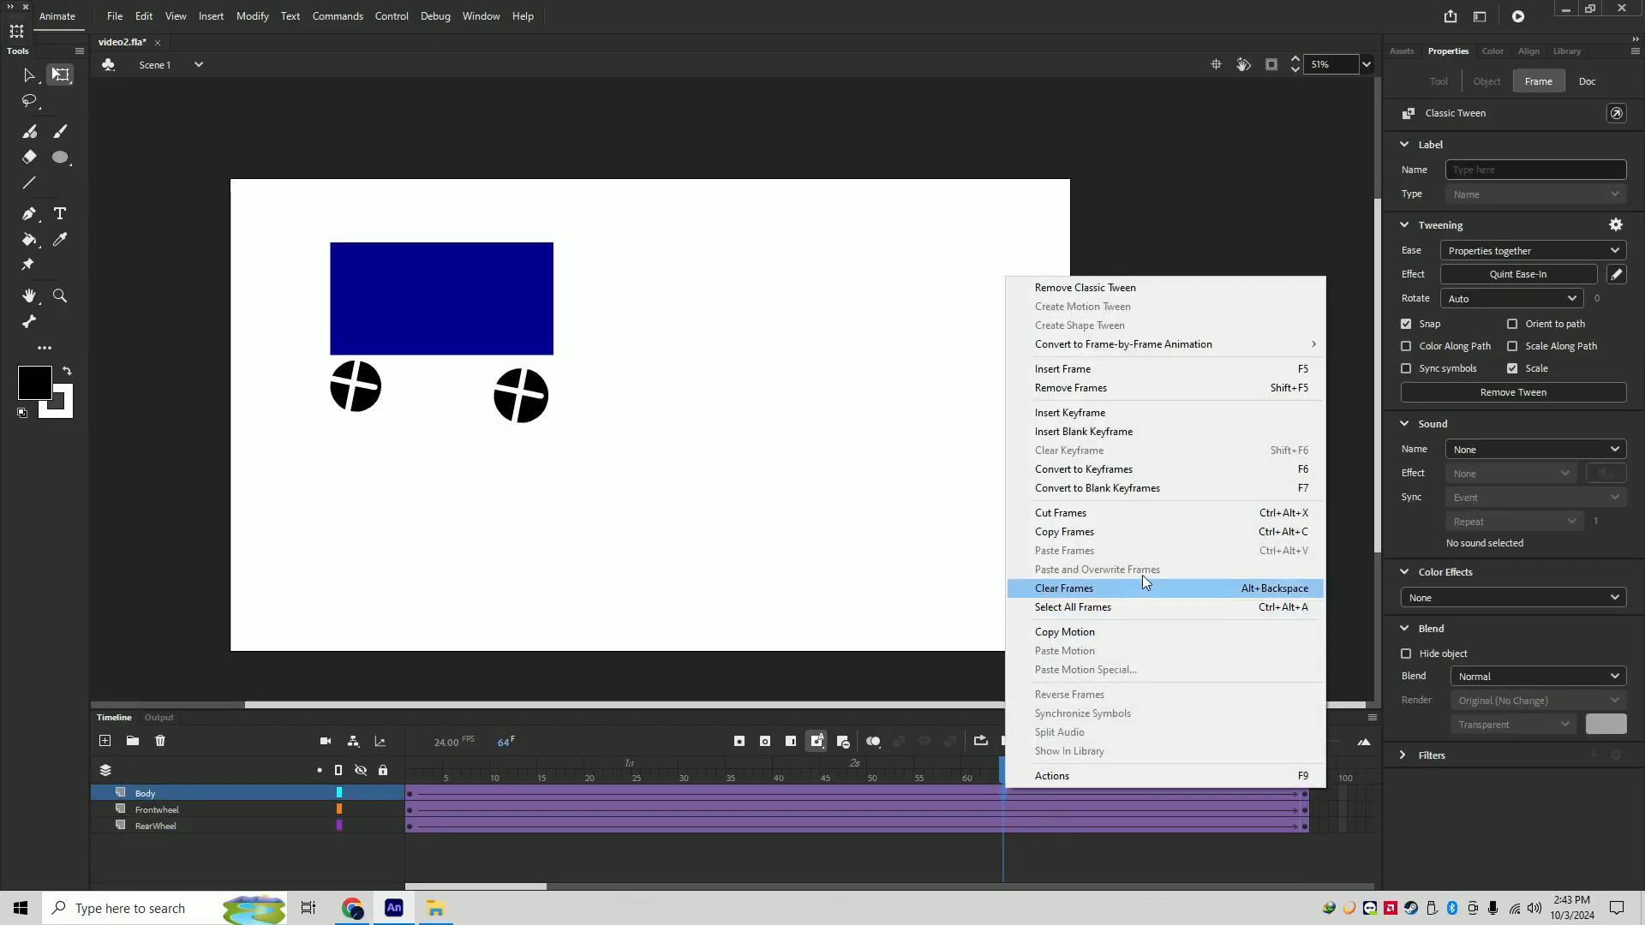
{"action": "left_click", "coordinate": [1379, 815]}
{"action": "left_click", "coordinate": [1163, 778]}
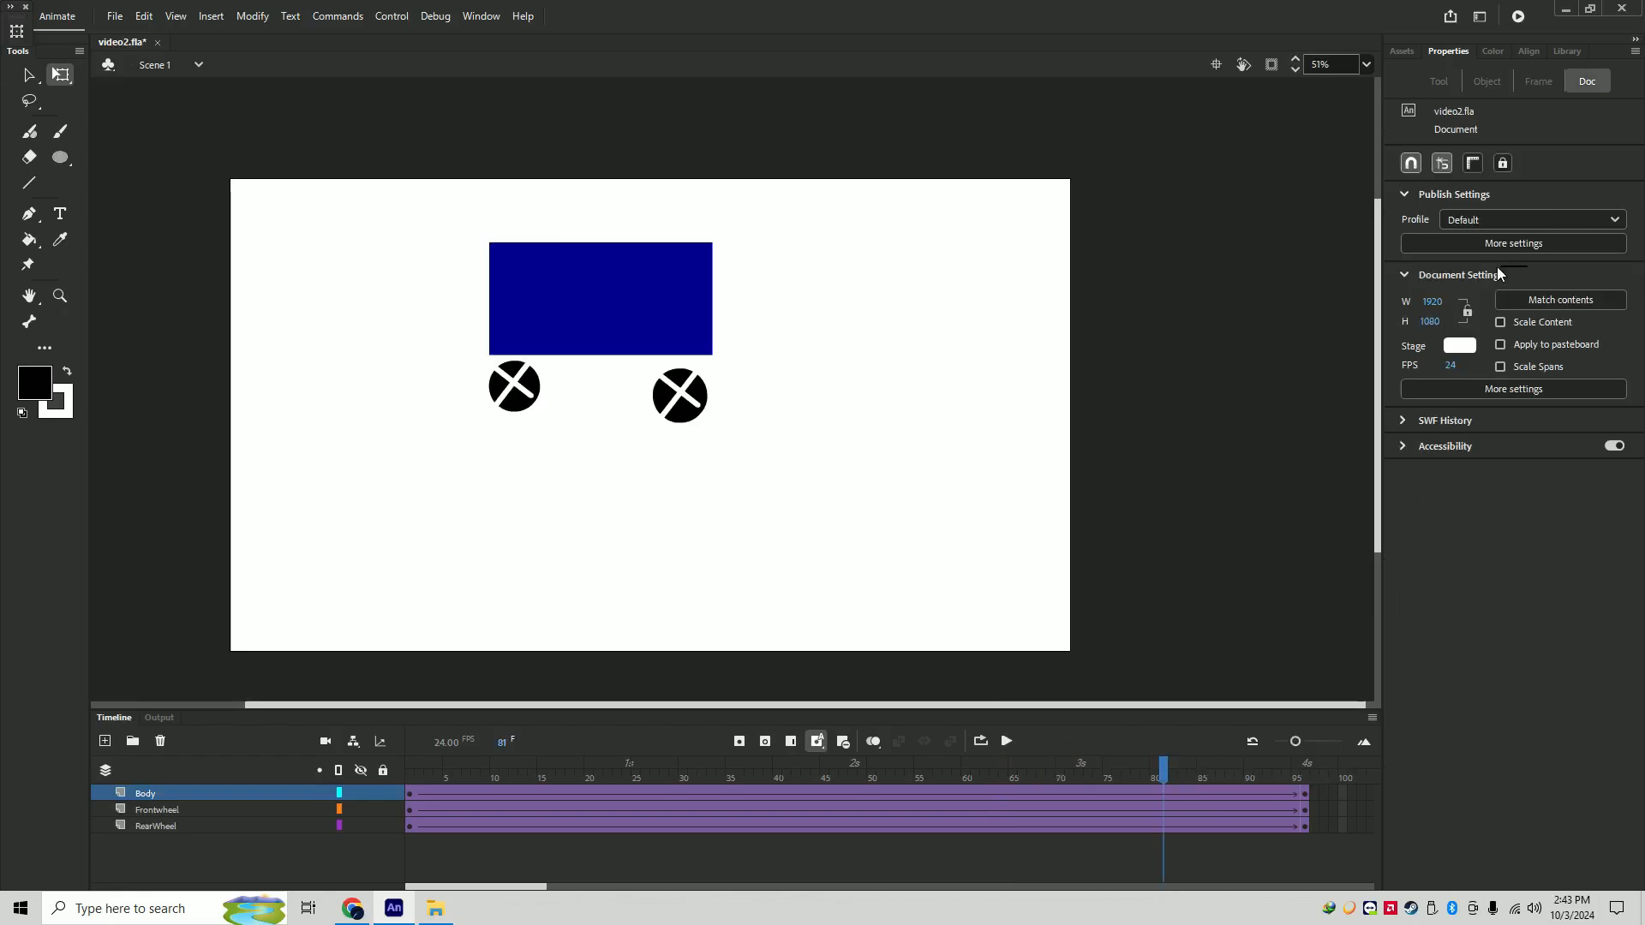
- Apply a new custom ease to the Body layer's tween, with the curve rising to about 95% by frame 20 and reaching 100% near frame 86
{"action": "left_click", "coordinate": [1117, 794]}
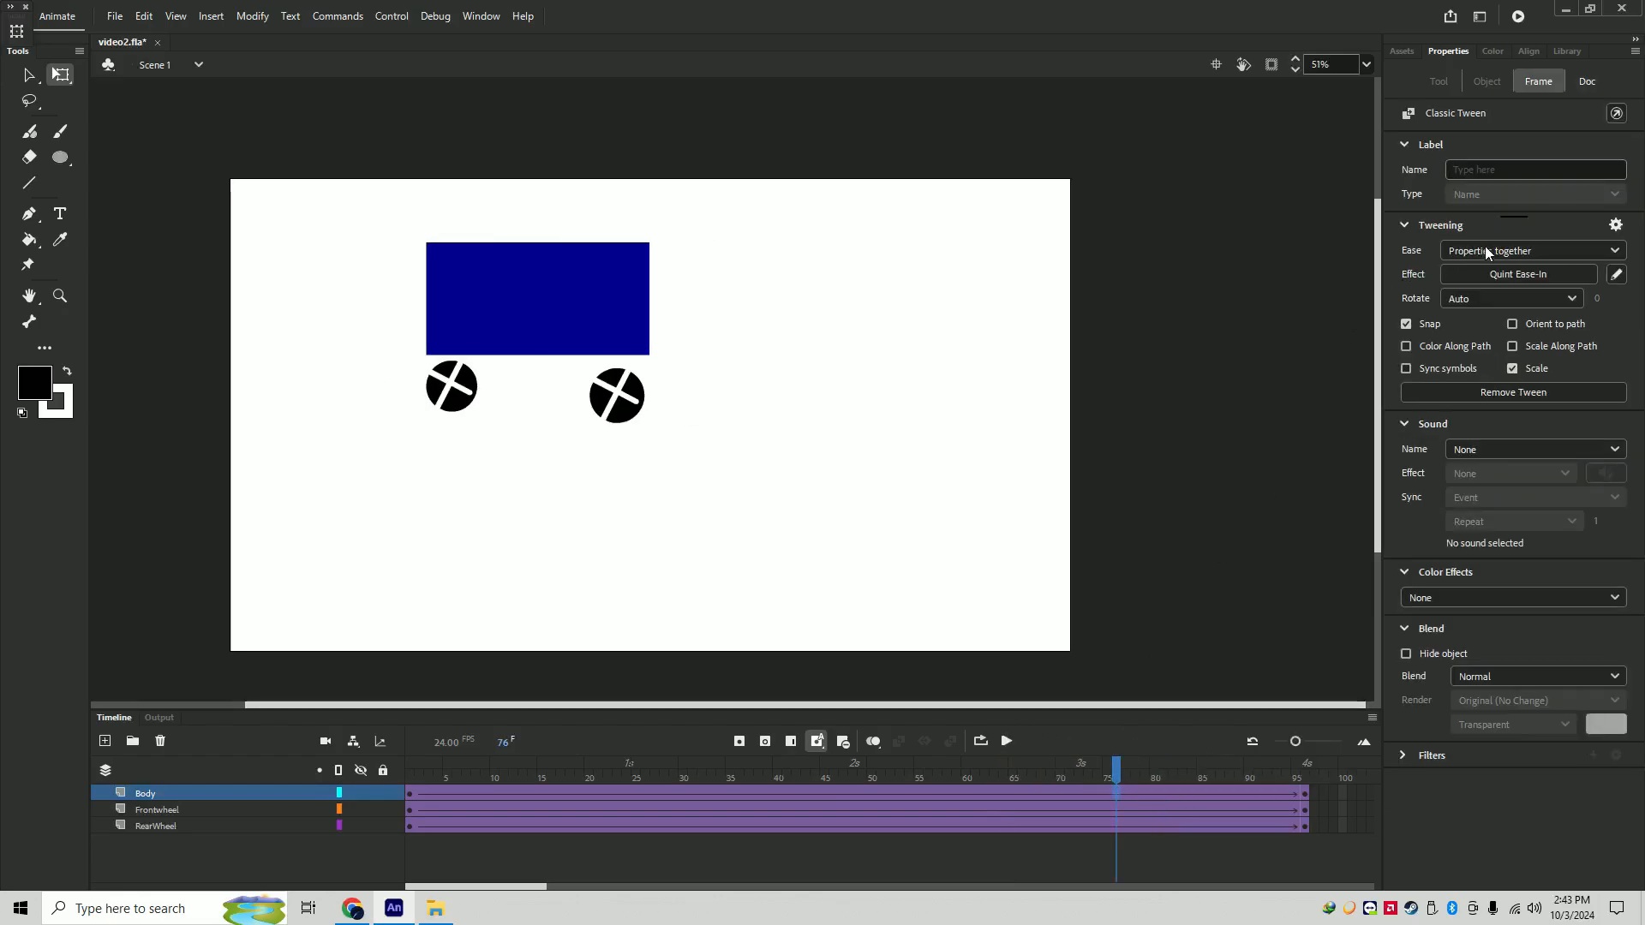
{"action": "left_click", "coordinate": [1477, 274]}
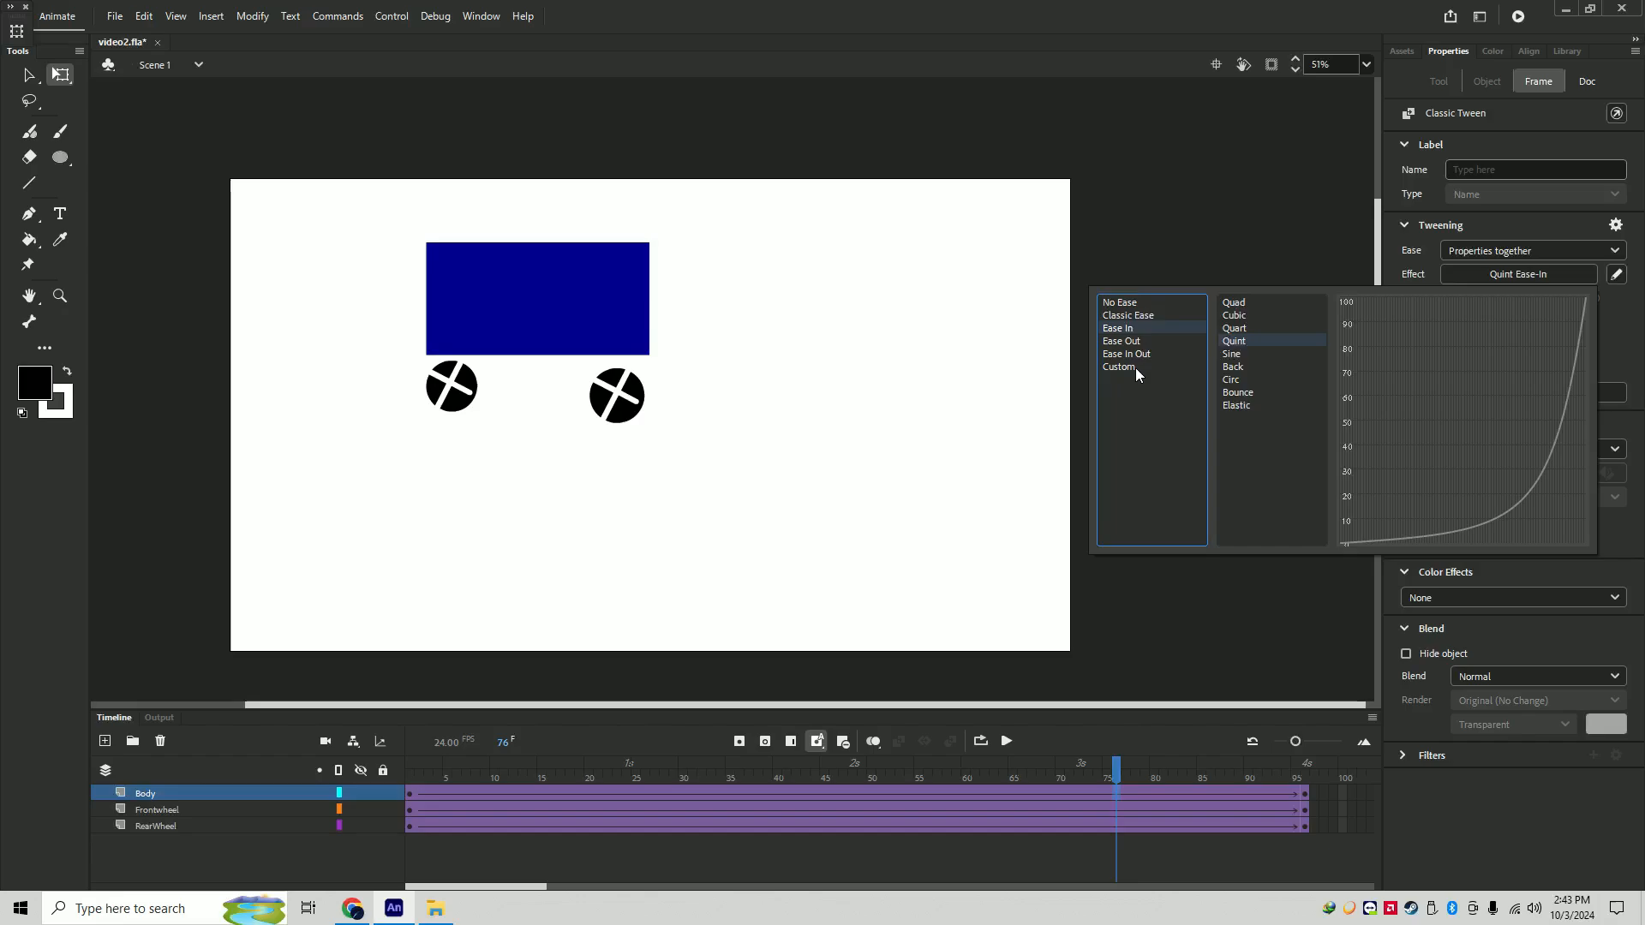
{"action": "left_click", "coordinate": [1137, 368]}
{"action": "left_click", "coordinate": [1244, 306]}
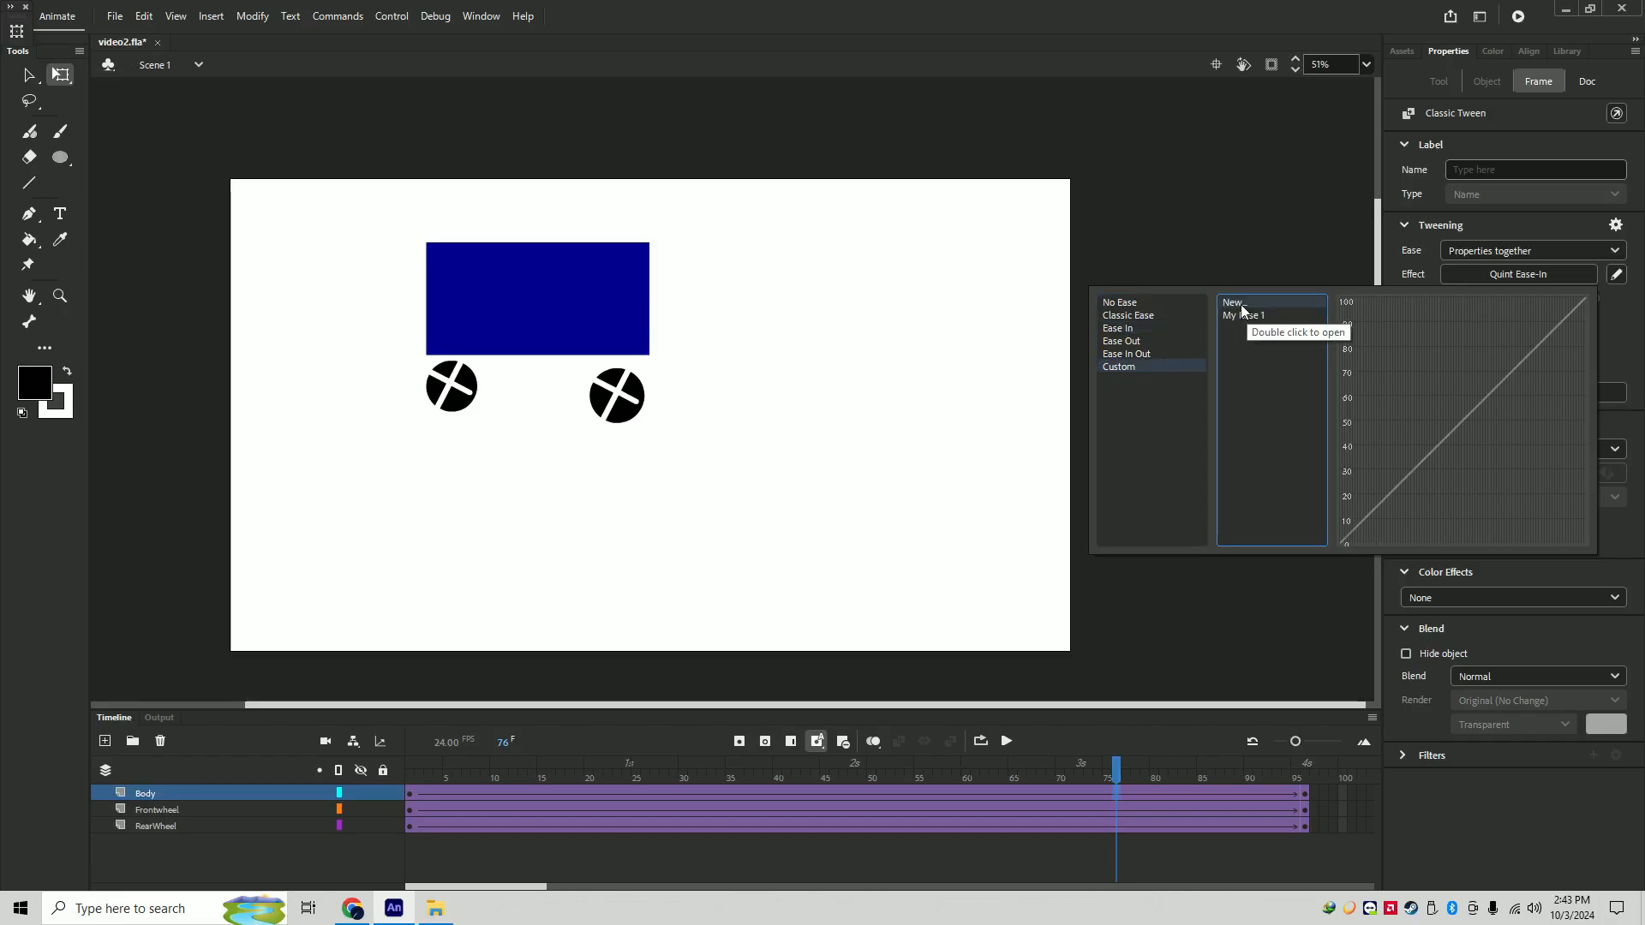
{"action": "double_click", "coordinate": [1244, 308]}
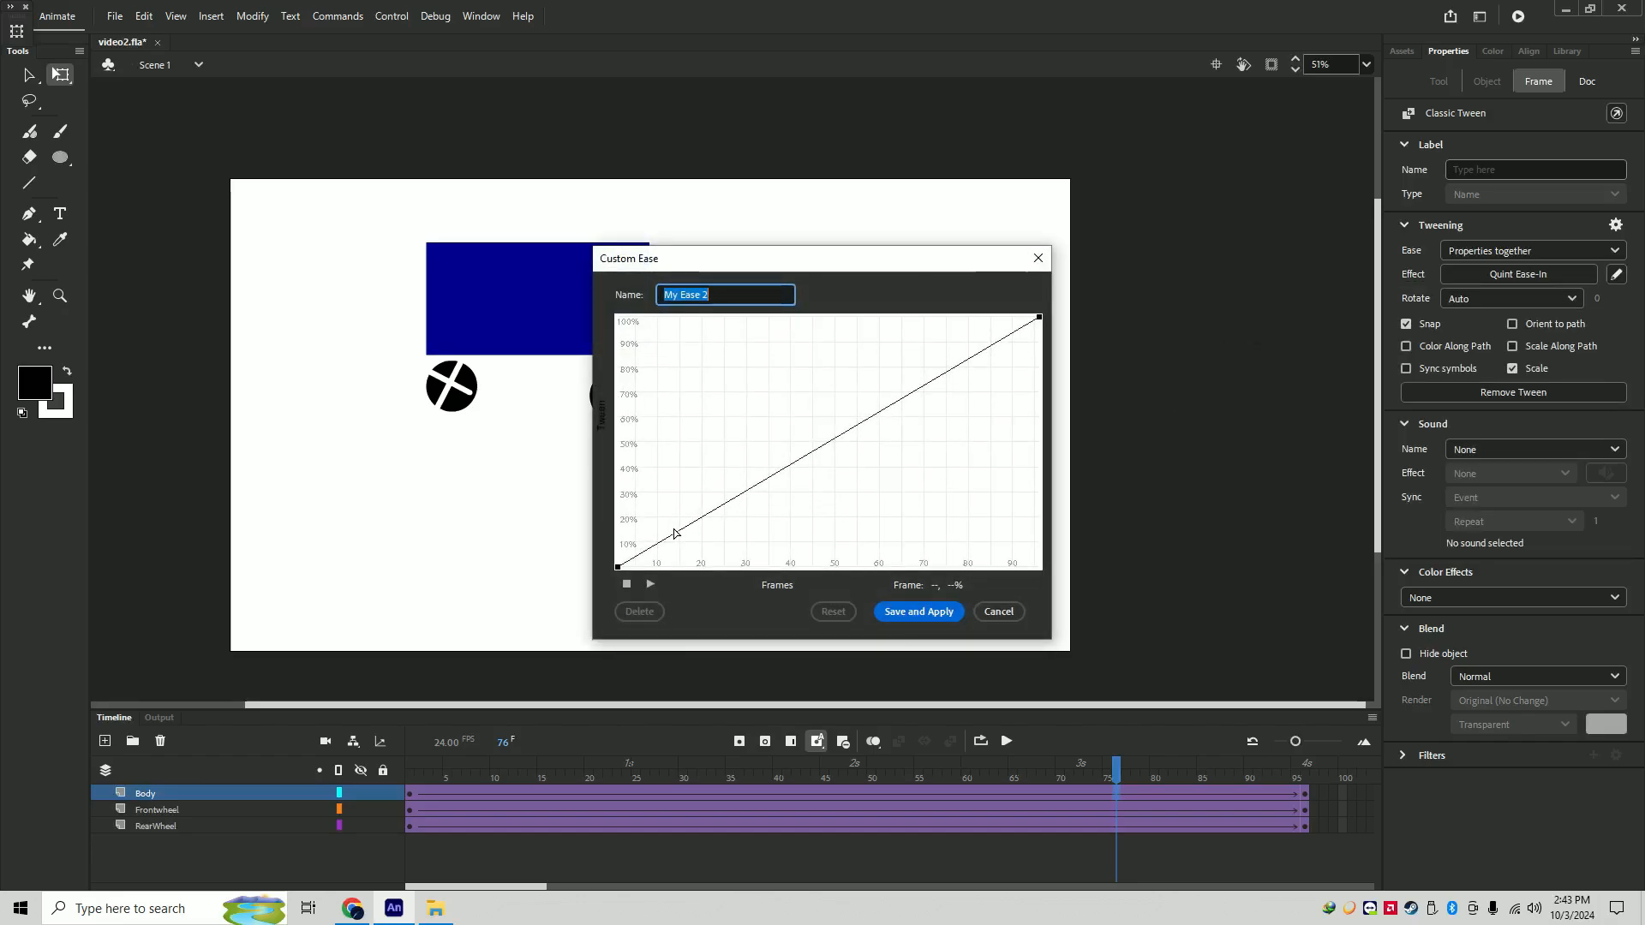
{"action": "left_click_drag", "start_coordinate": [675, 533], "coordinate": [677, 367]}
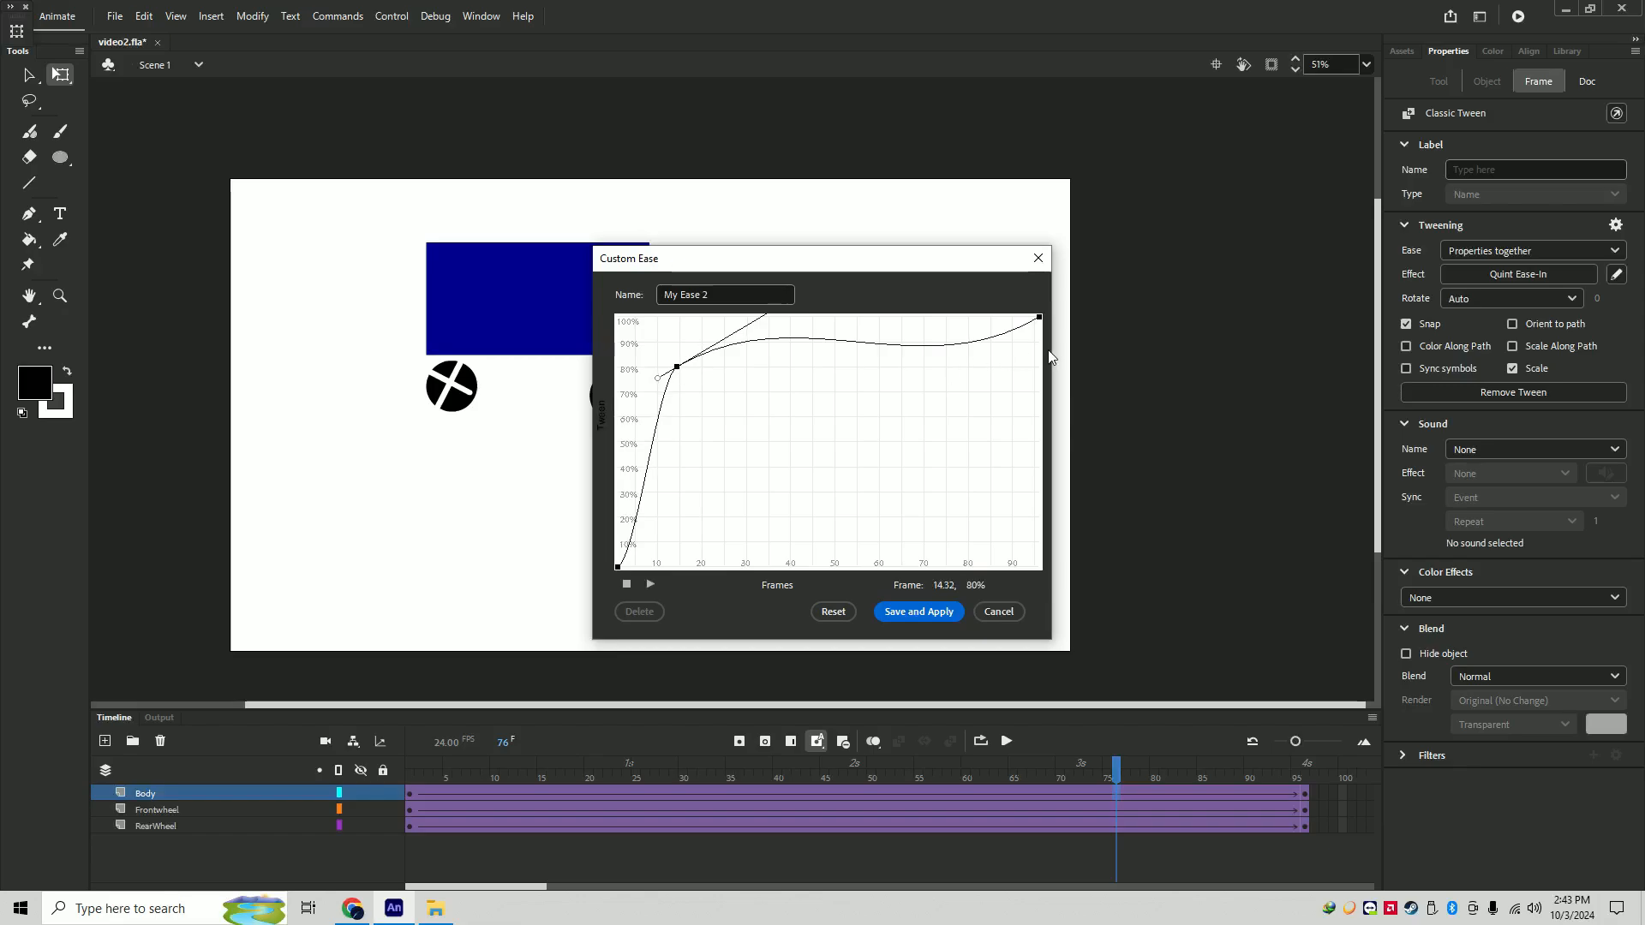
{"action": "left_click", "coordinate": [1040, 317]}
{"action": "left_click_drag", "start_coordinate": [1009, 329], "coordinate": [979, 317]}
{"action": "left_click_drag", "start_coordinate": [677, 367], "coordinate": [703, 332]}
{"action": "mouse_move", "coordinate": [978, 317]}
{"action": "left_mouse_down"}
{"action": "mouse_move", "coordinate": [986, 382]}
{"action": "mouse_move", "coordinate": [998, 319]}
{"action": "left_mouse_up"}
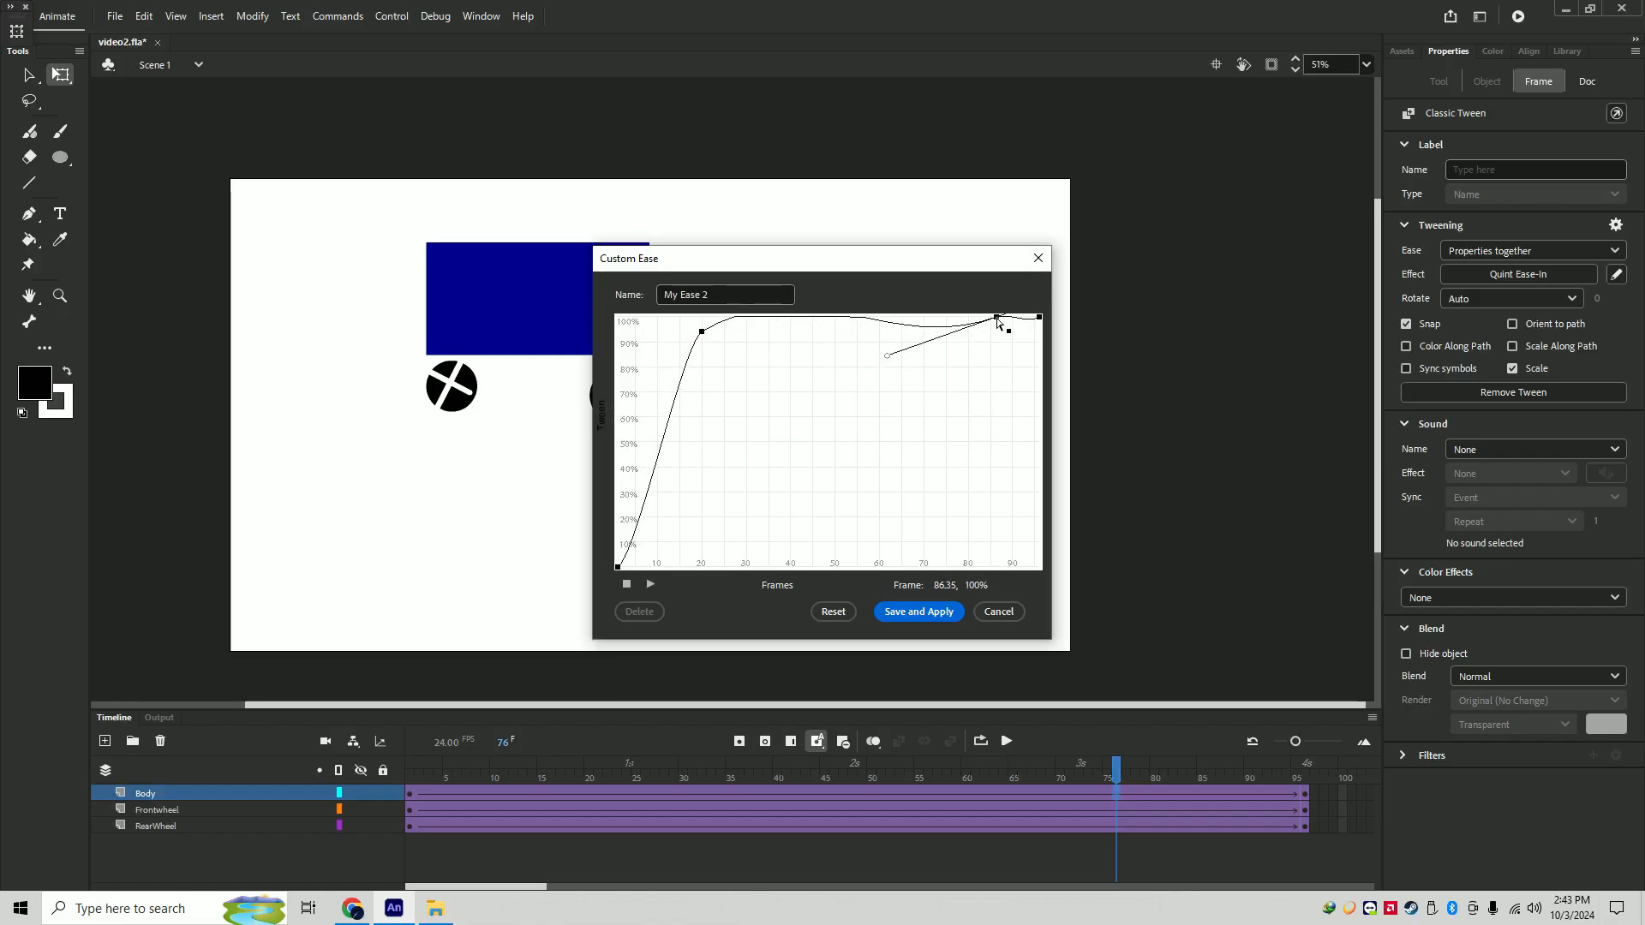
{"action": "left_click", "coordinate": [943, 610]}
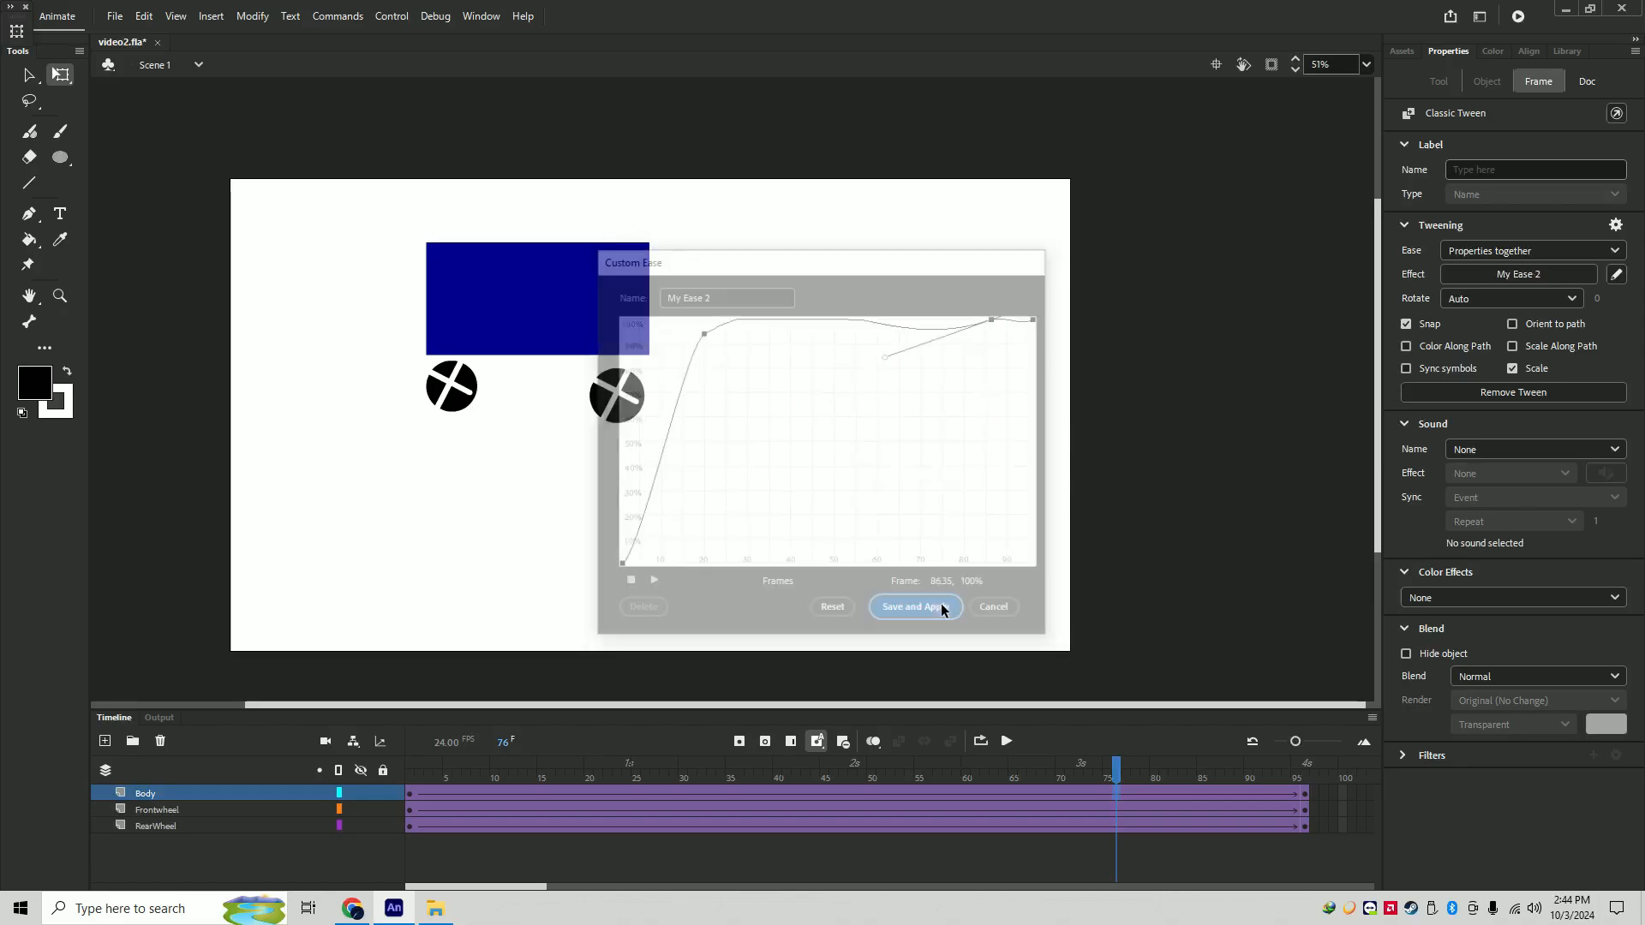
- Play the animation from the first frame to check the body's custom easing, and pause it partway
{"action": "left_click_drag", "start_coordinate": [1108, 769], "coordinate": [410, 770]}
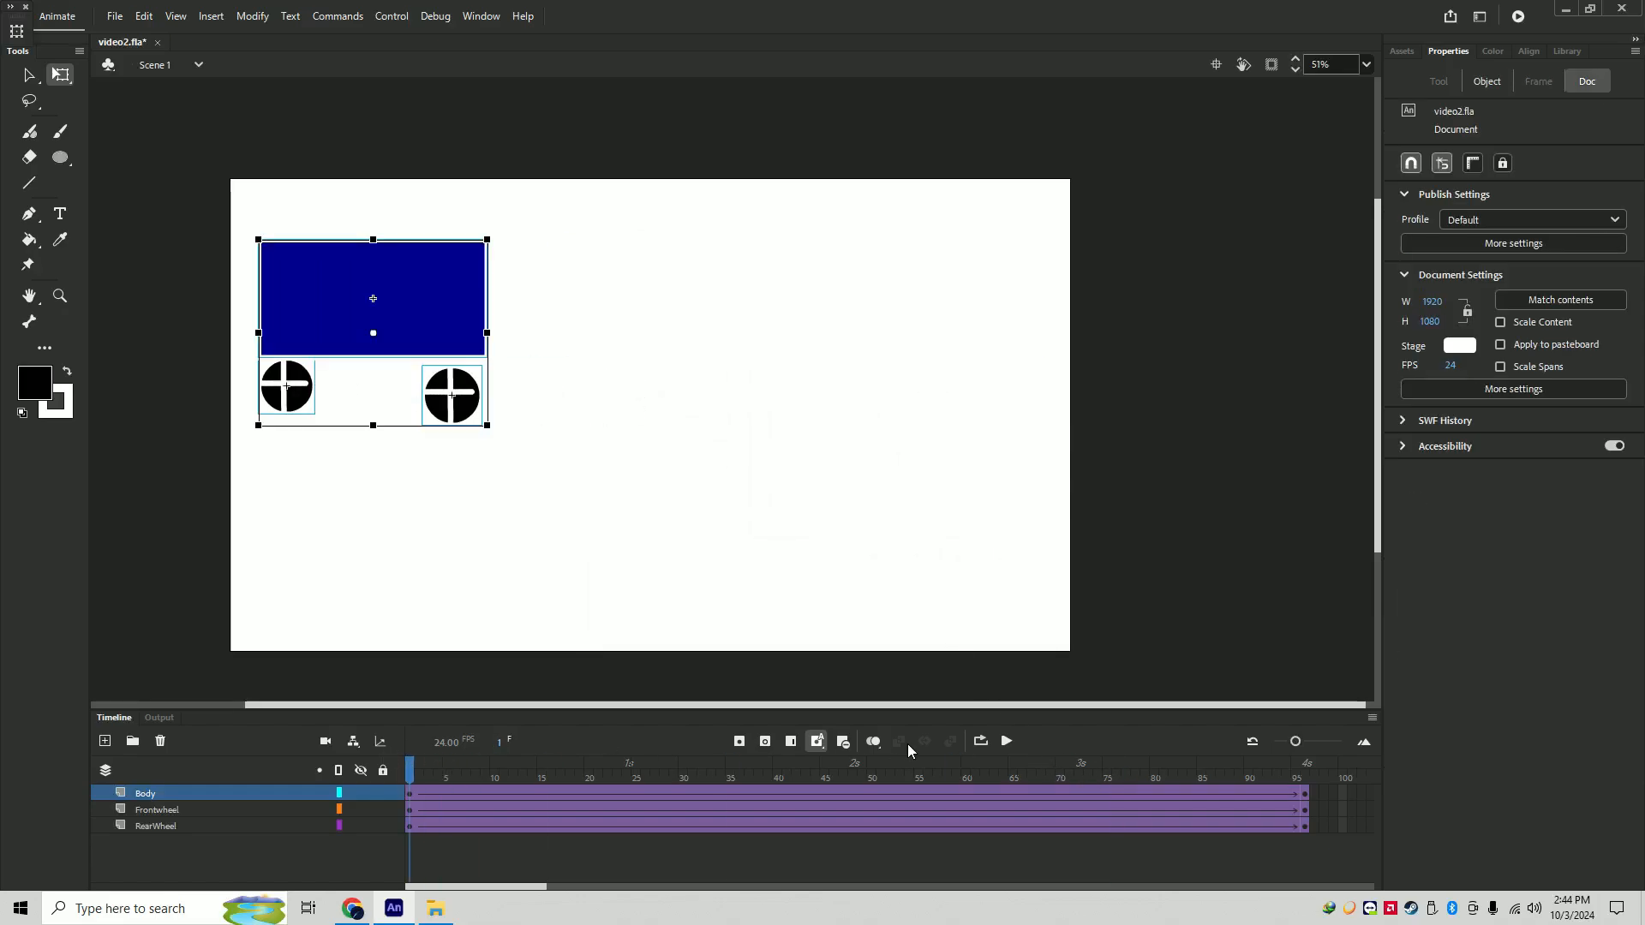
{"action": "left_click", "coordinate": [1008, 742]}
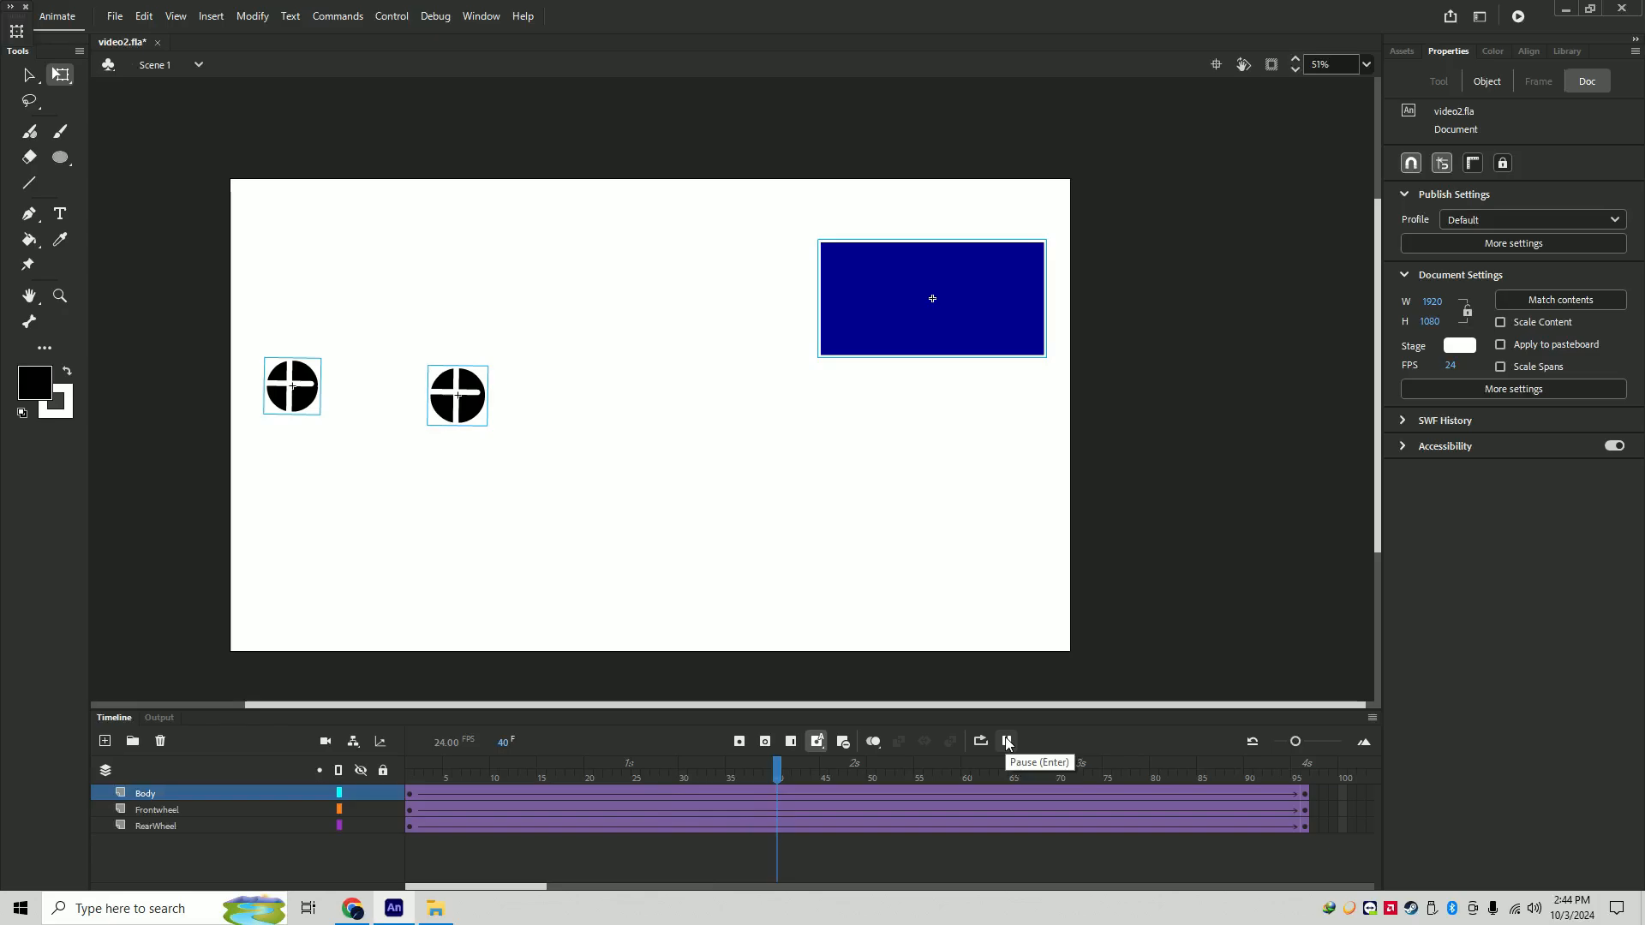
{"action": "left_click", "coordinate": [1008, 742]}
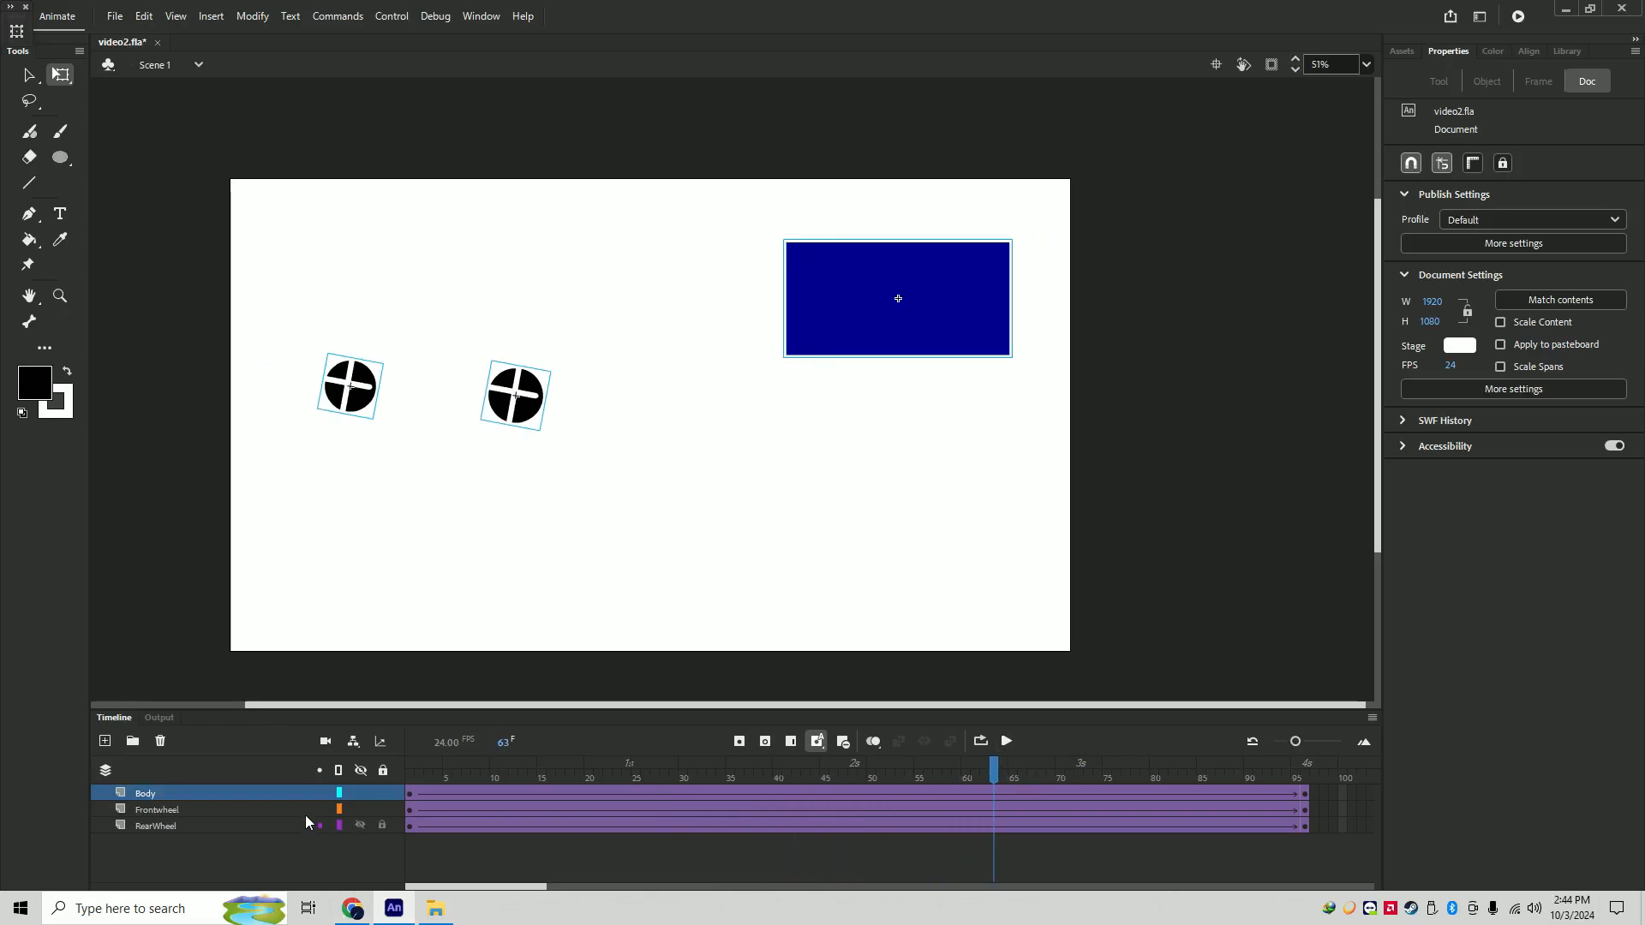
- Apply the My Ease 2 custom effect to the Frontwheel layer's classic tween
{"action": "left_click", "coordinate": [274, 811]}
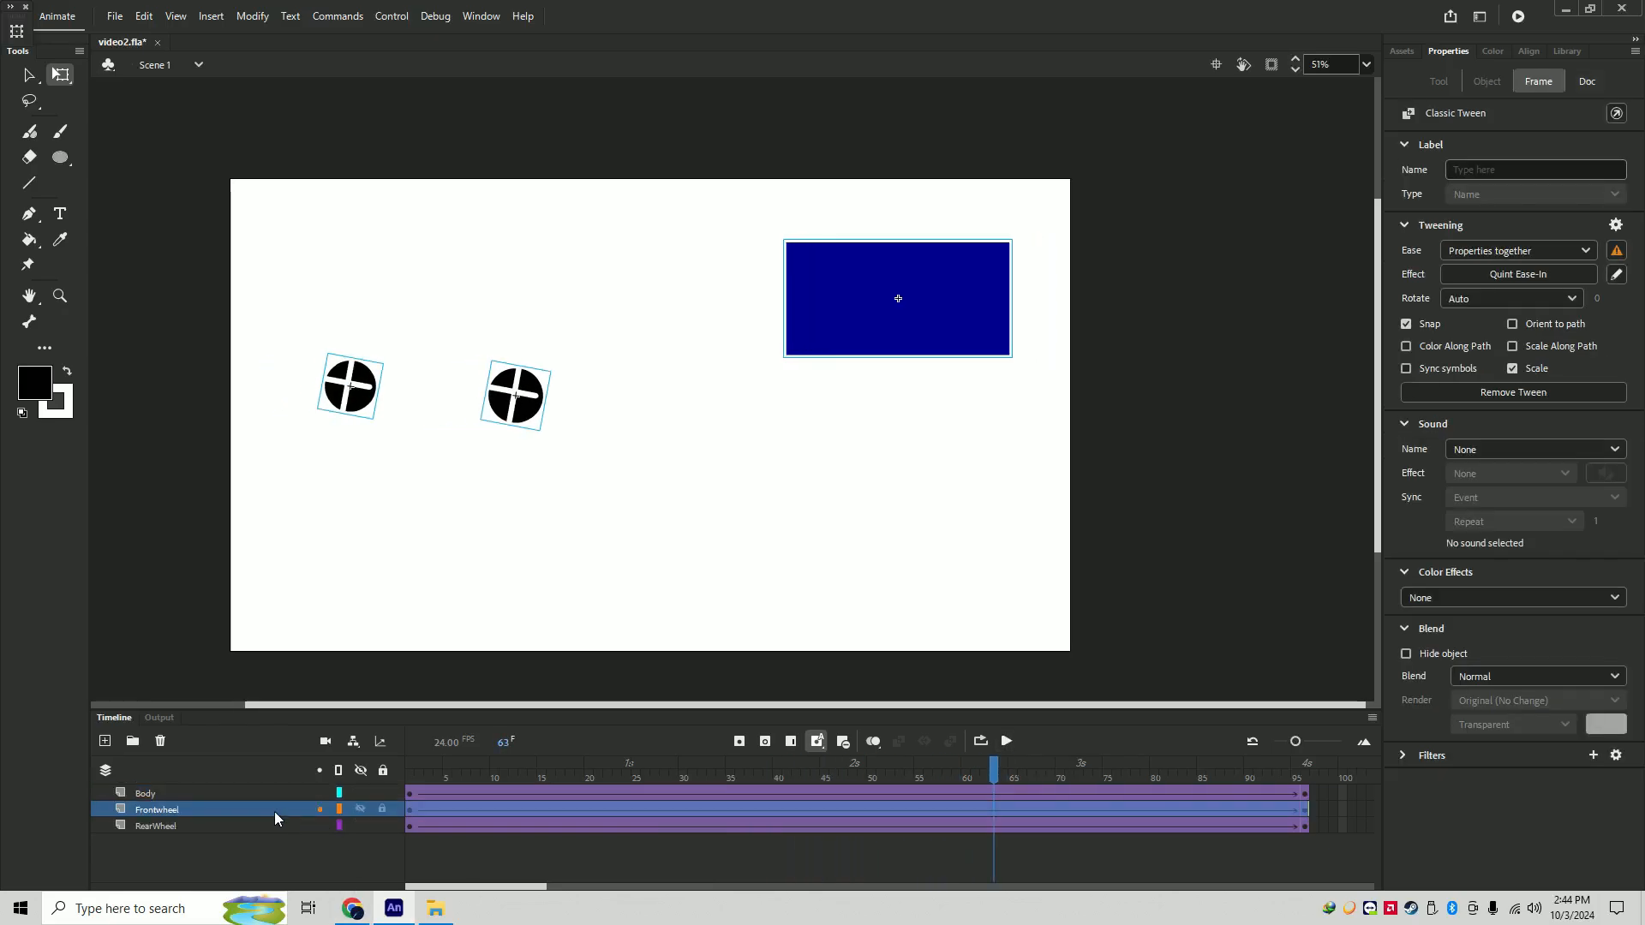
{"action": "right_click", "coordinate": [786, 810]}
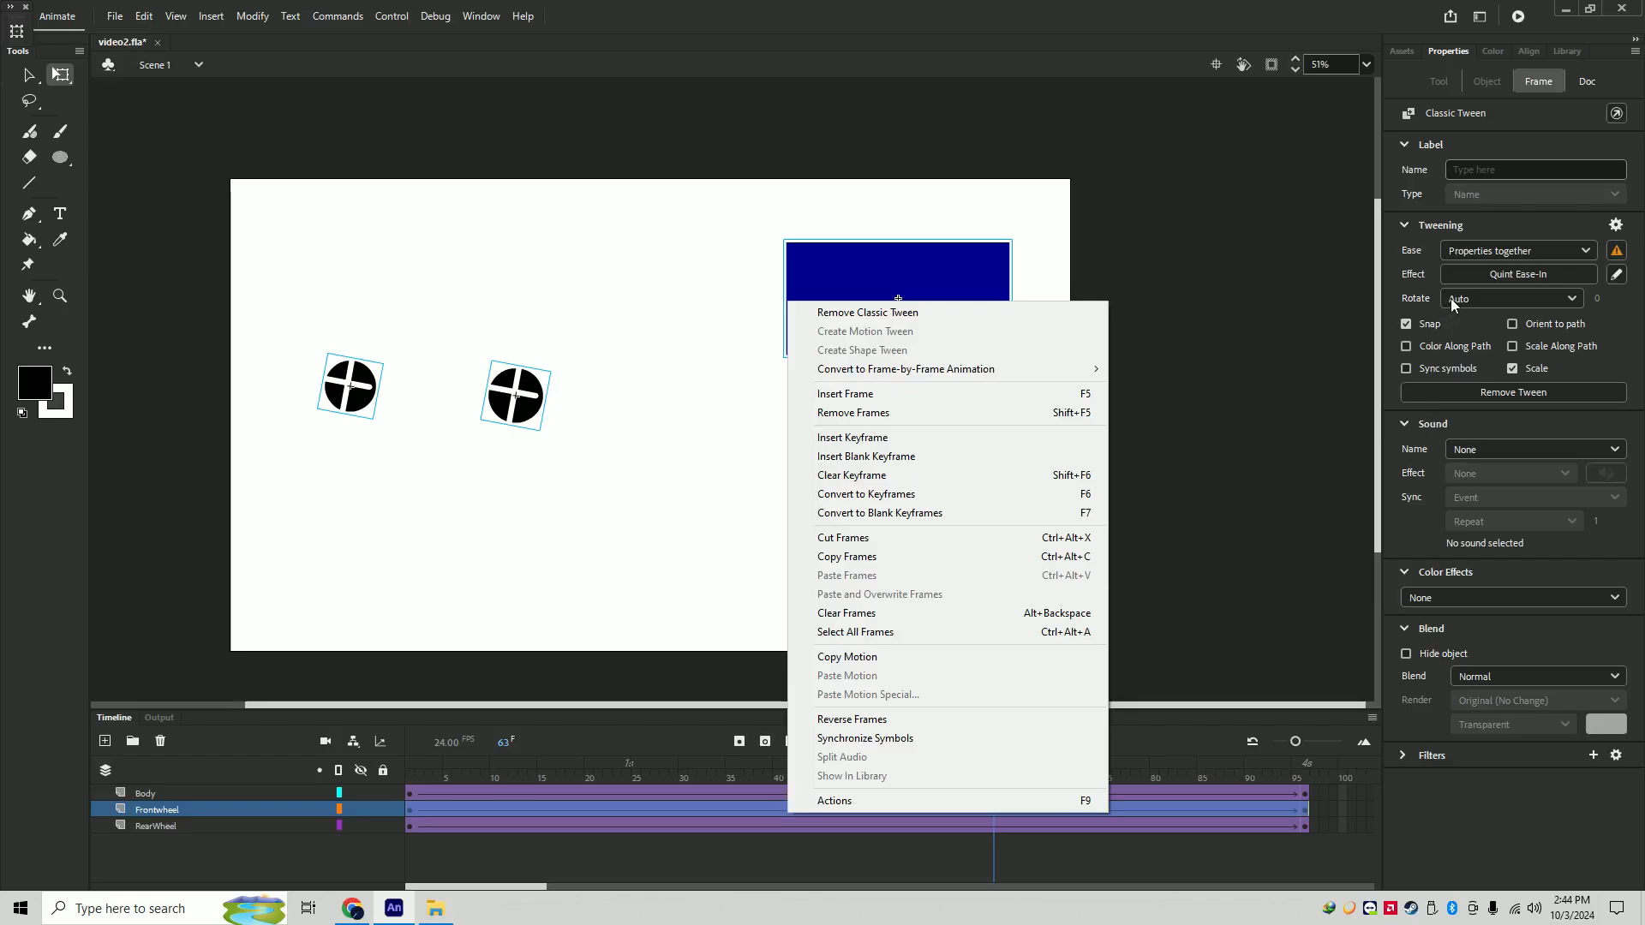
{"action": "left_click", "coordinate": [1493, 272]}
{"action": "left_click", "coordinate": [1491, 273]}
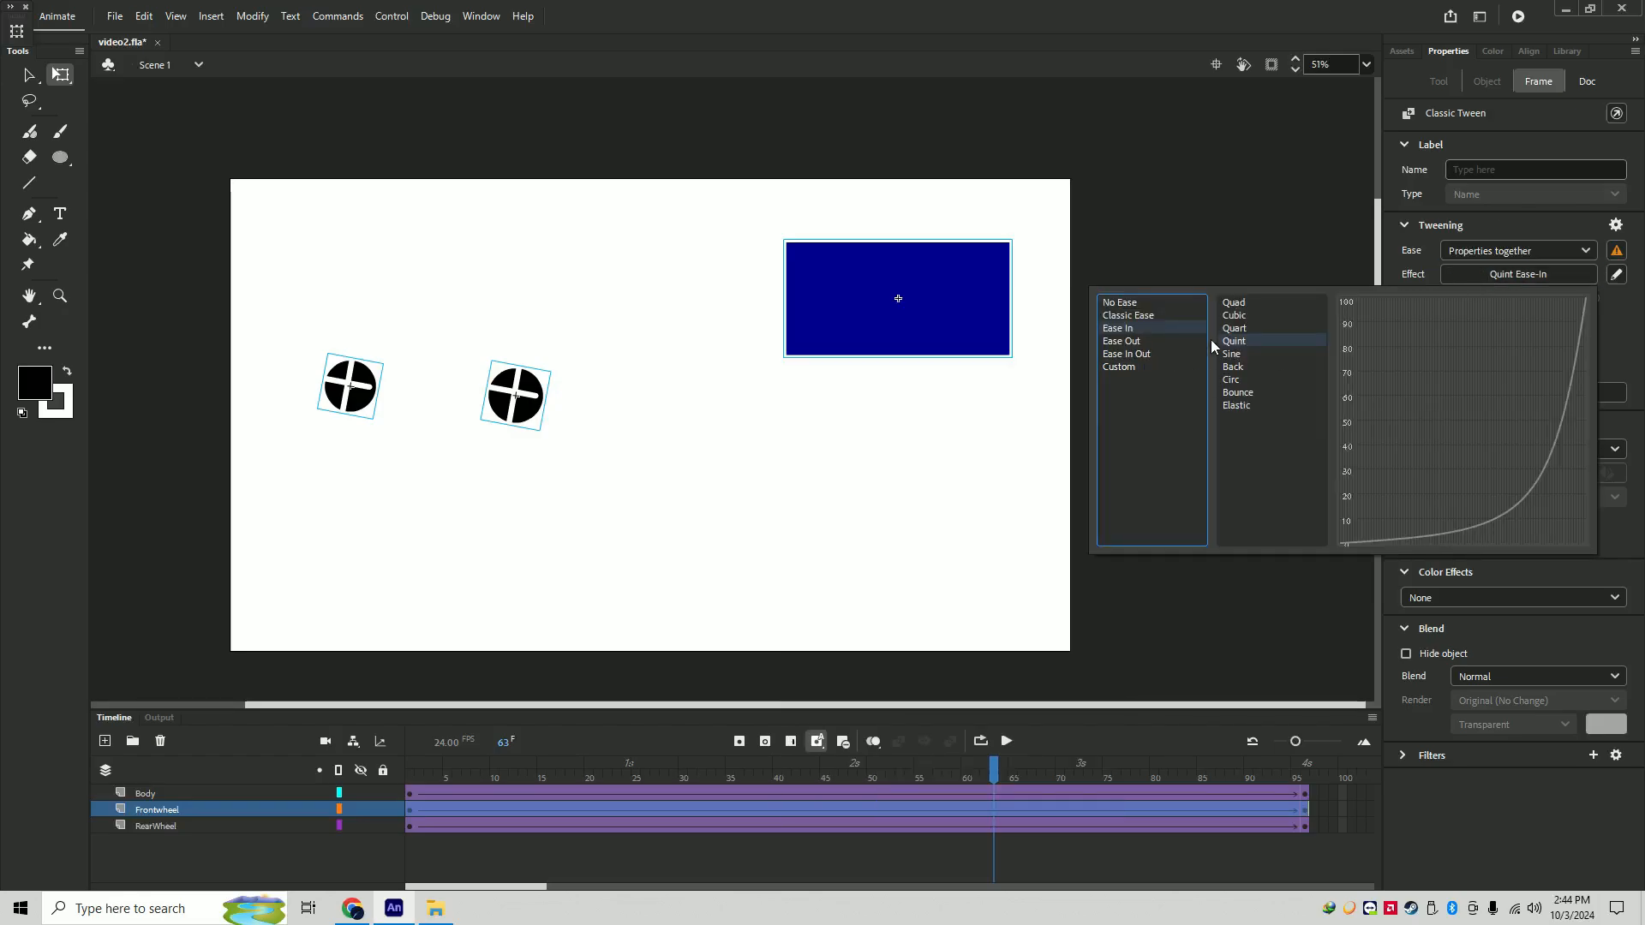
{"action": "left_click", "coordinate": [1240, 326]}
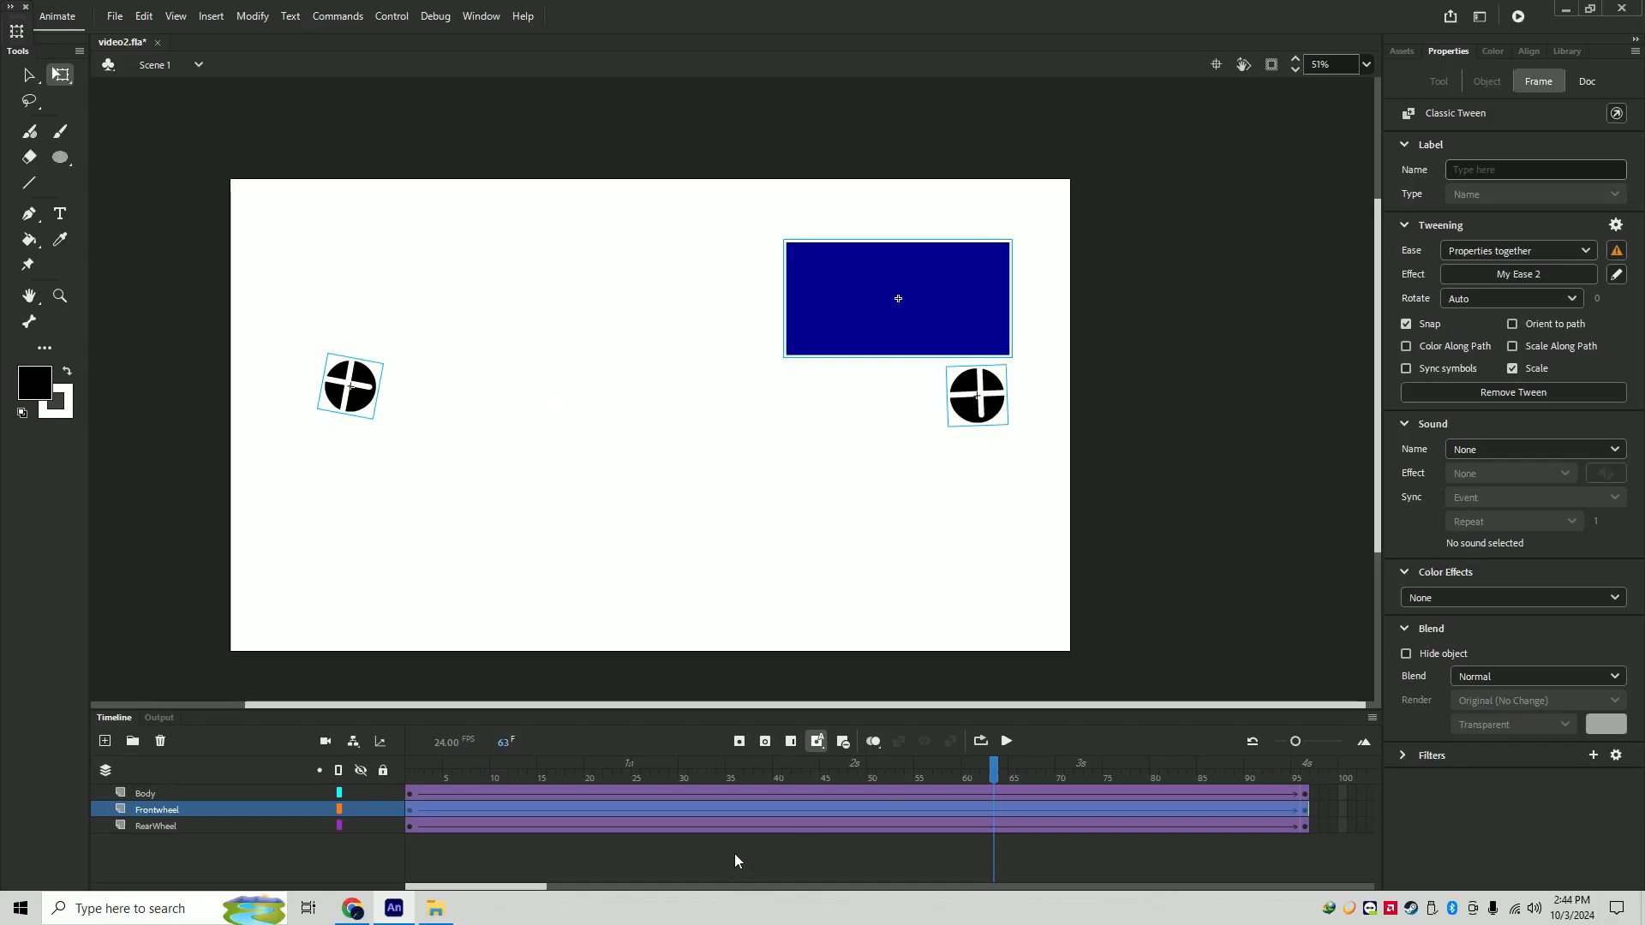
- Apply the My Ease 2 custom effect to the RearWheel layer's classic tween
{"action": "left_click", "coordinate": [749, 825]}
{"action": "left_click", "coordinate": [1484, 276]}
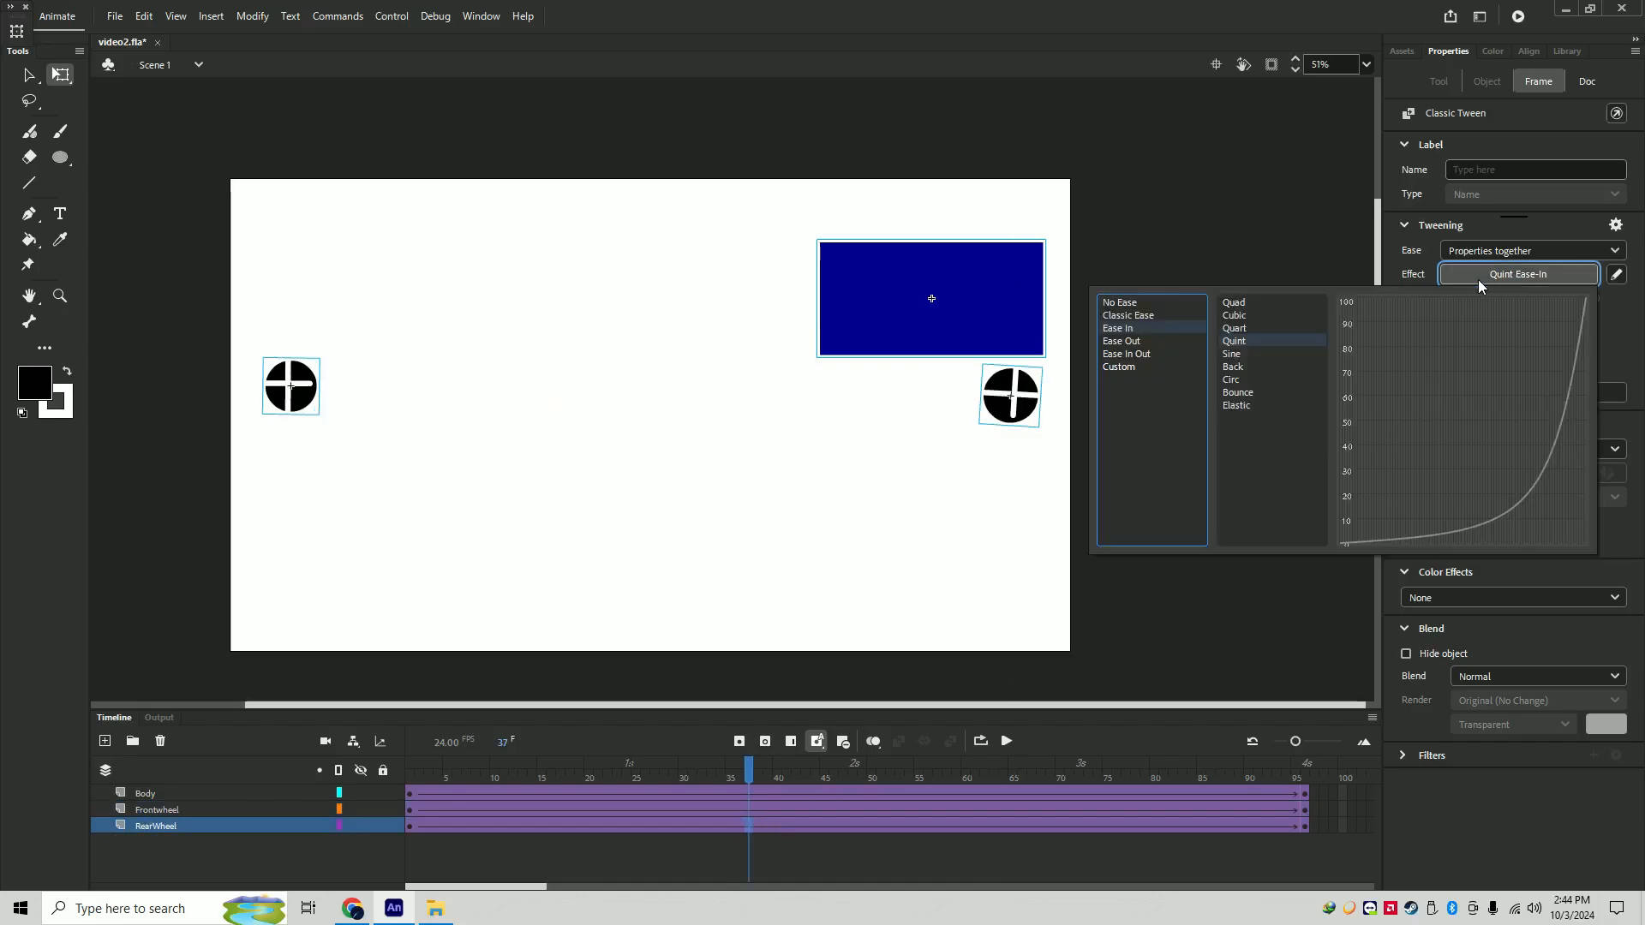
{"action": "left_click", "coordinate": [1122, 354]}
{"action": "left_click", "coordinate": [1119, 366]}
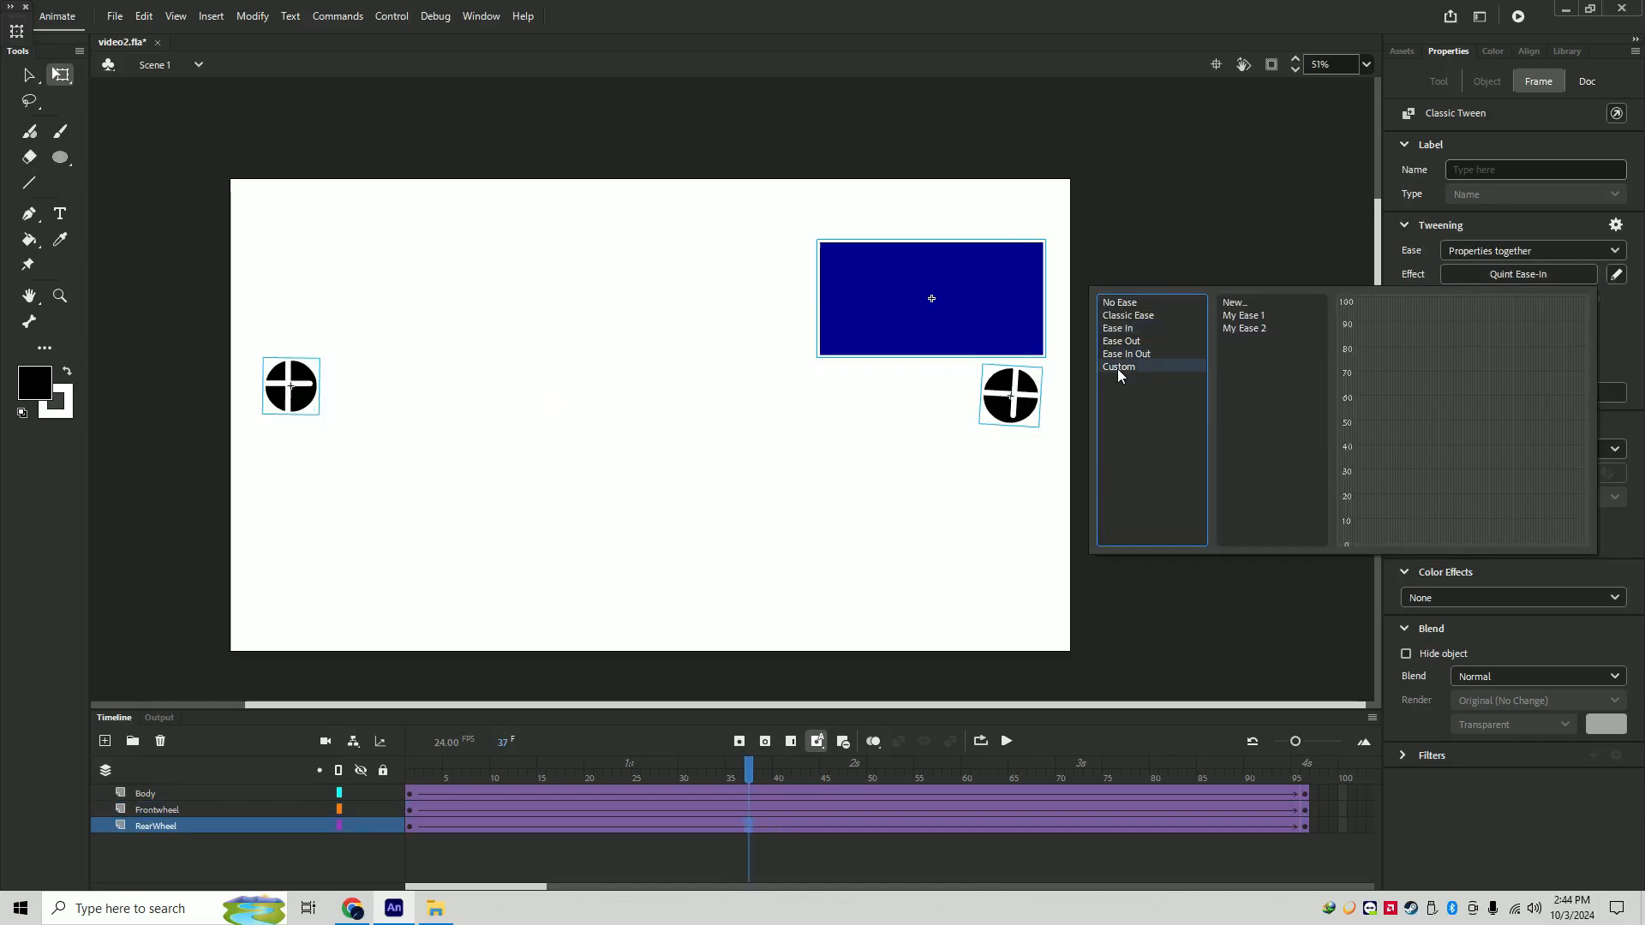
{"action": "double_click", "coordinate": [1242, 329]}
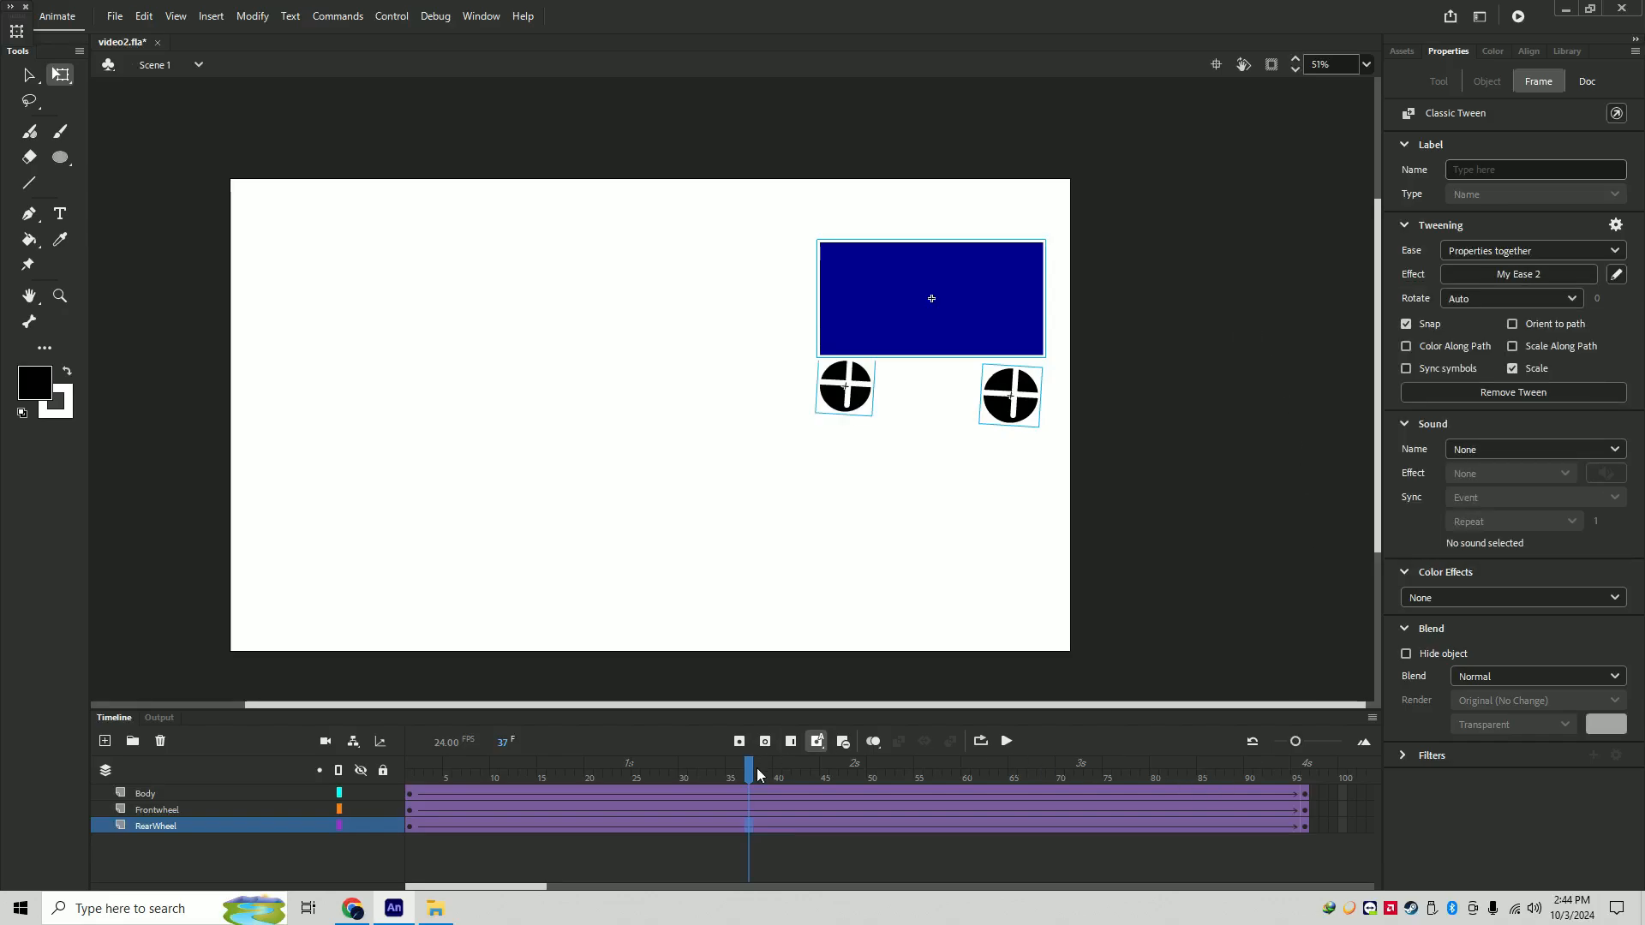
- Play the animation from the first frame to compare the motion of the body and both wheels
{"action": "left_click_drag", "start_coordinate": [753, 769], "coordinate": [26, 828]}
{"action": "left_click", "coordinate": [1001, 738]}
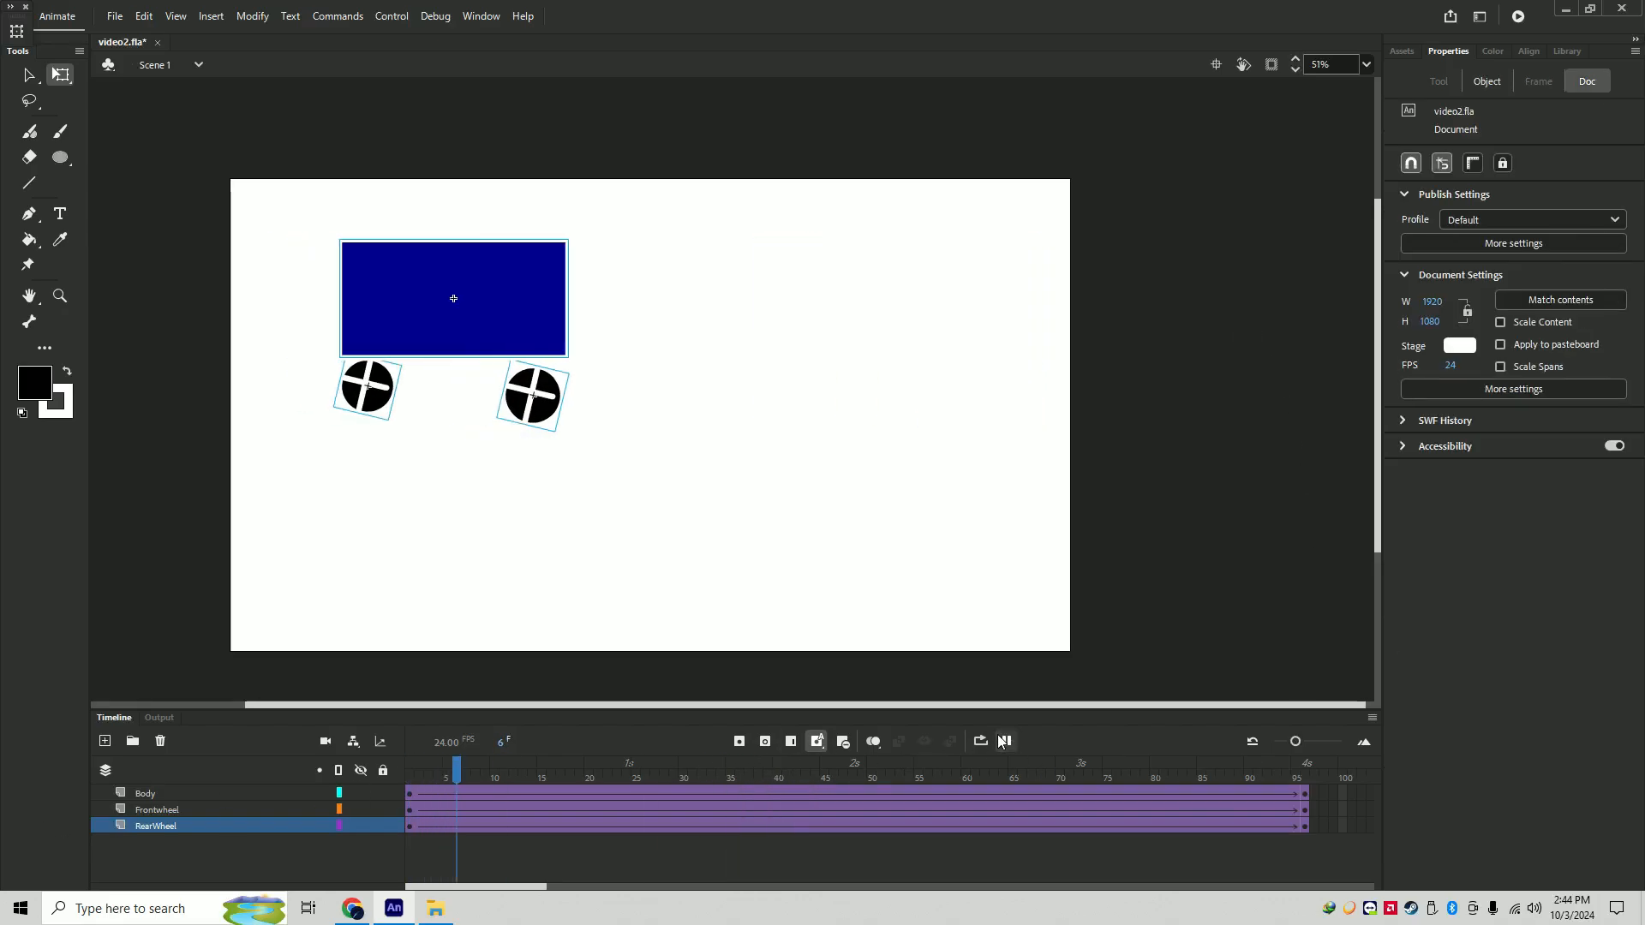
{"action": "left_click", "coordinate": [1005, 742]}
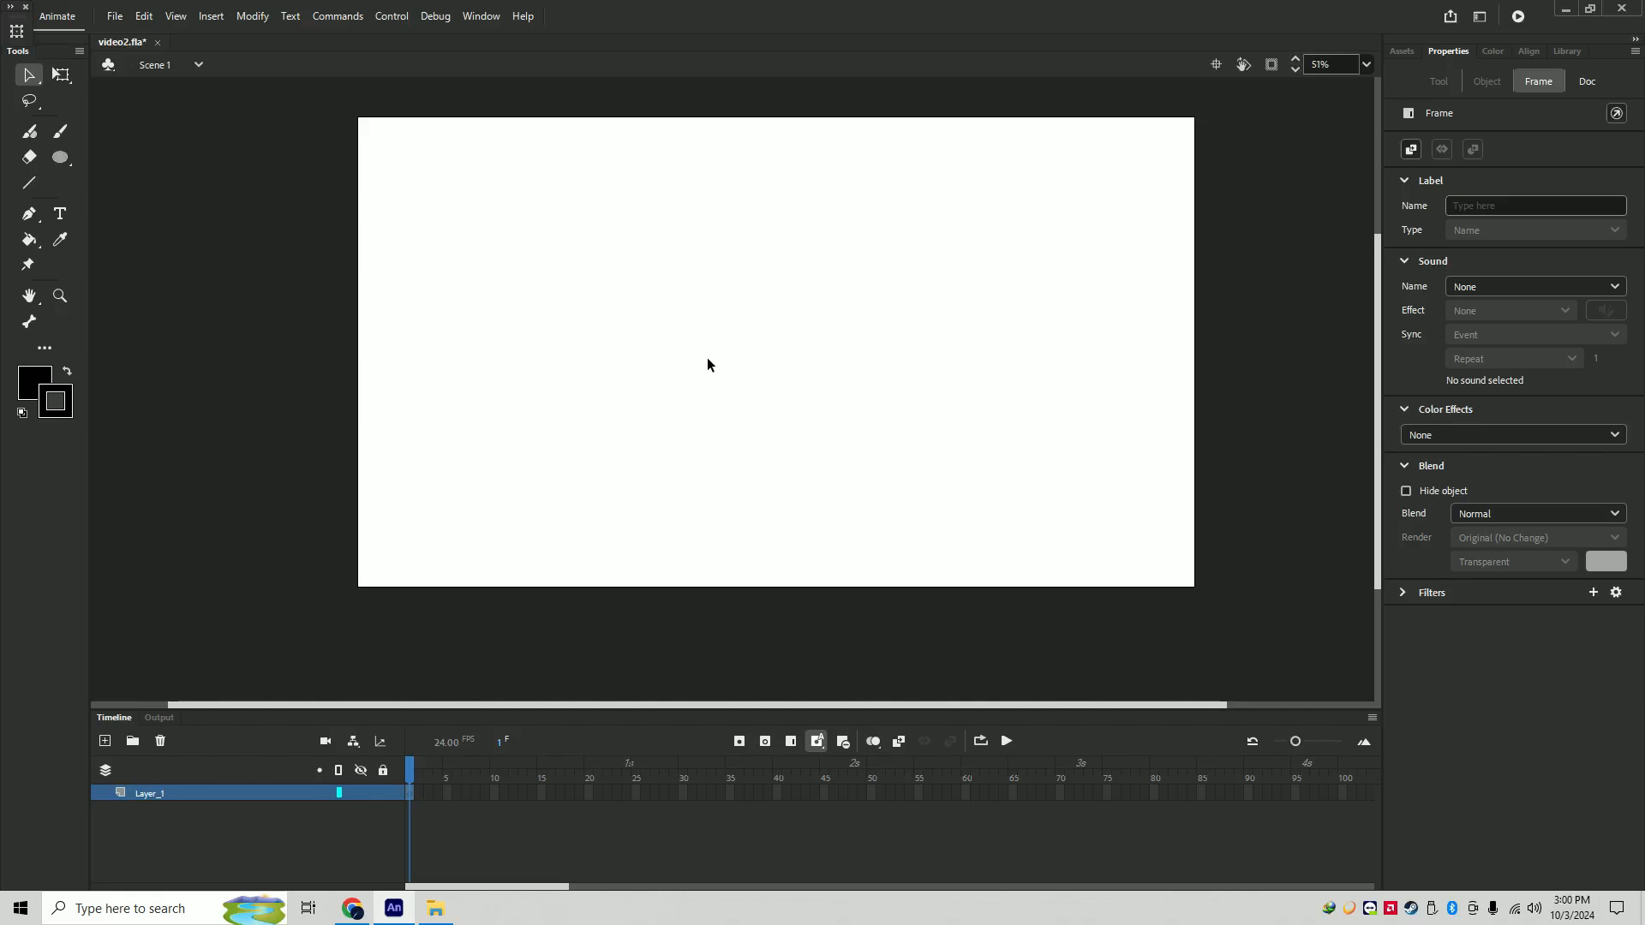
- Rename the empty scene's only layer as Stickman_body
{"action": "double_click", "coordinate": [178, 797]}
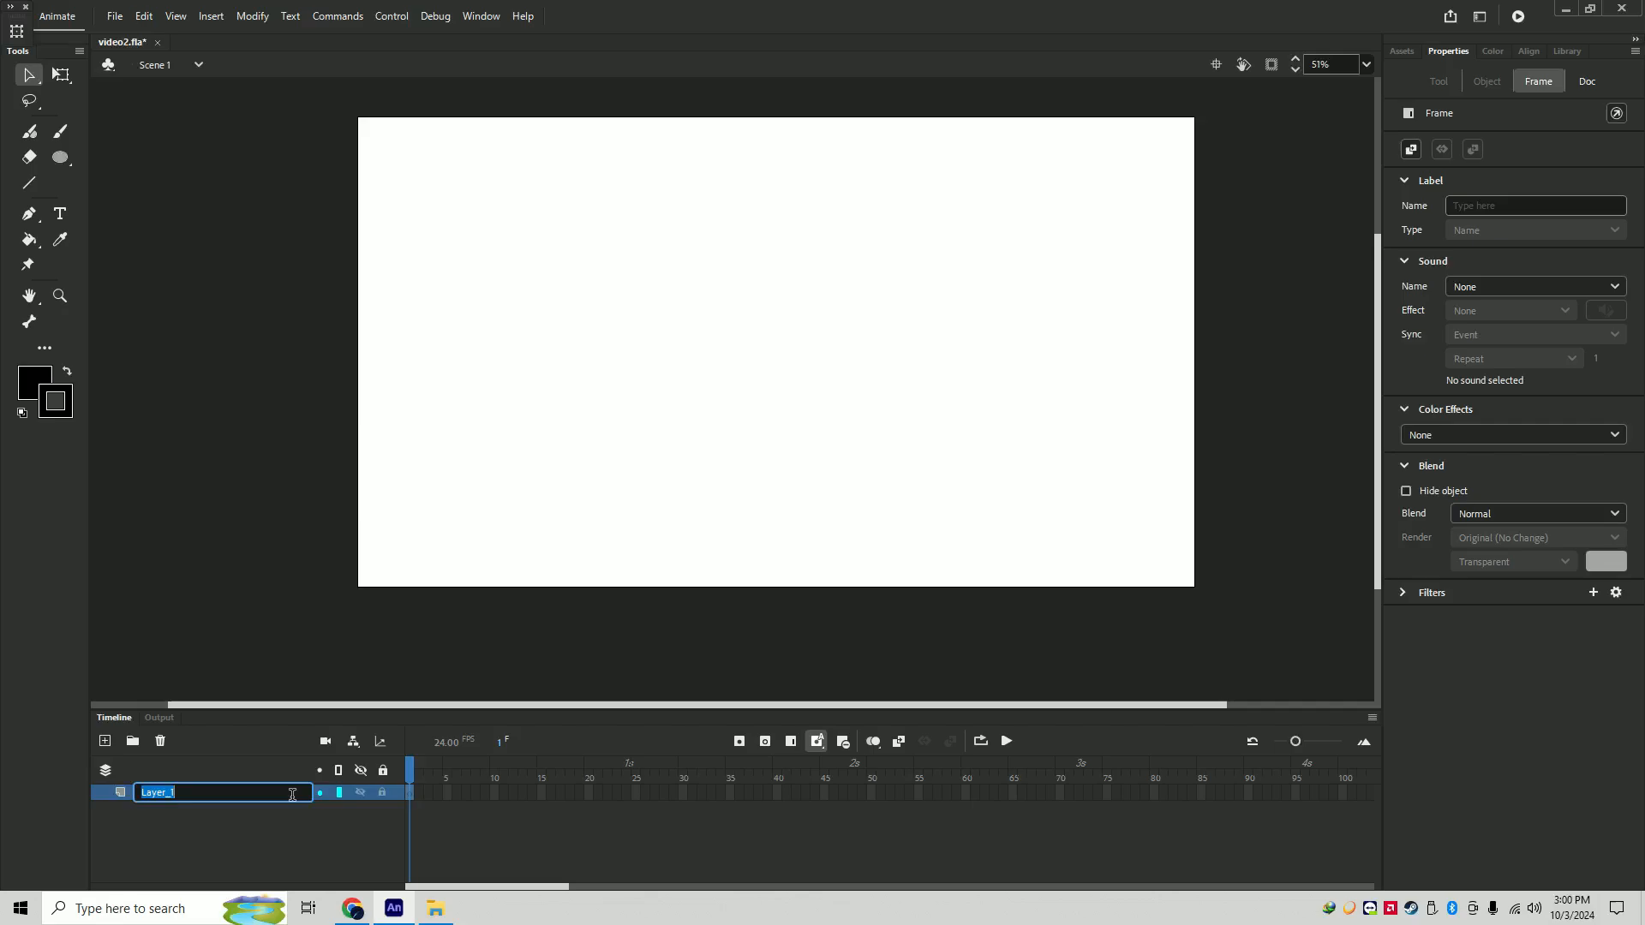
{"action": "type", "text": "Stickman_body"}
{"action": "key", "text": "Return"}
- Draw a stickman's black oval head, vertical torso line and two slanted arm lines in the stage's upper-left corner
{"action": "left_click", "coordinate": [76, 162]}
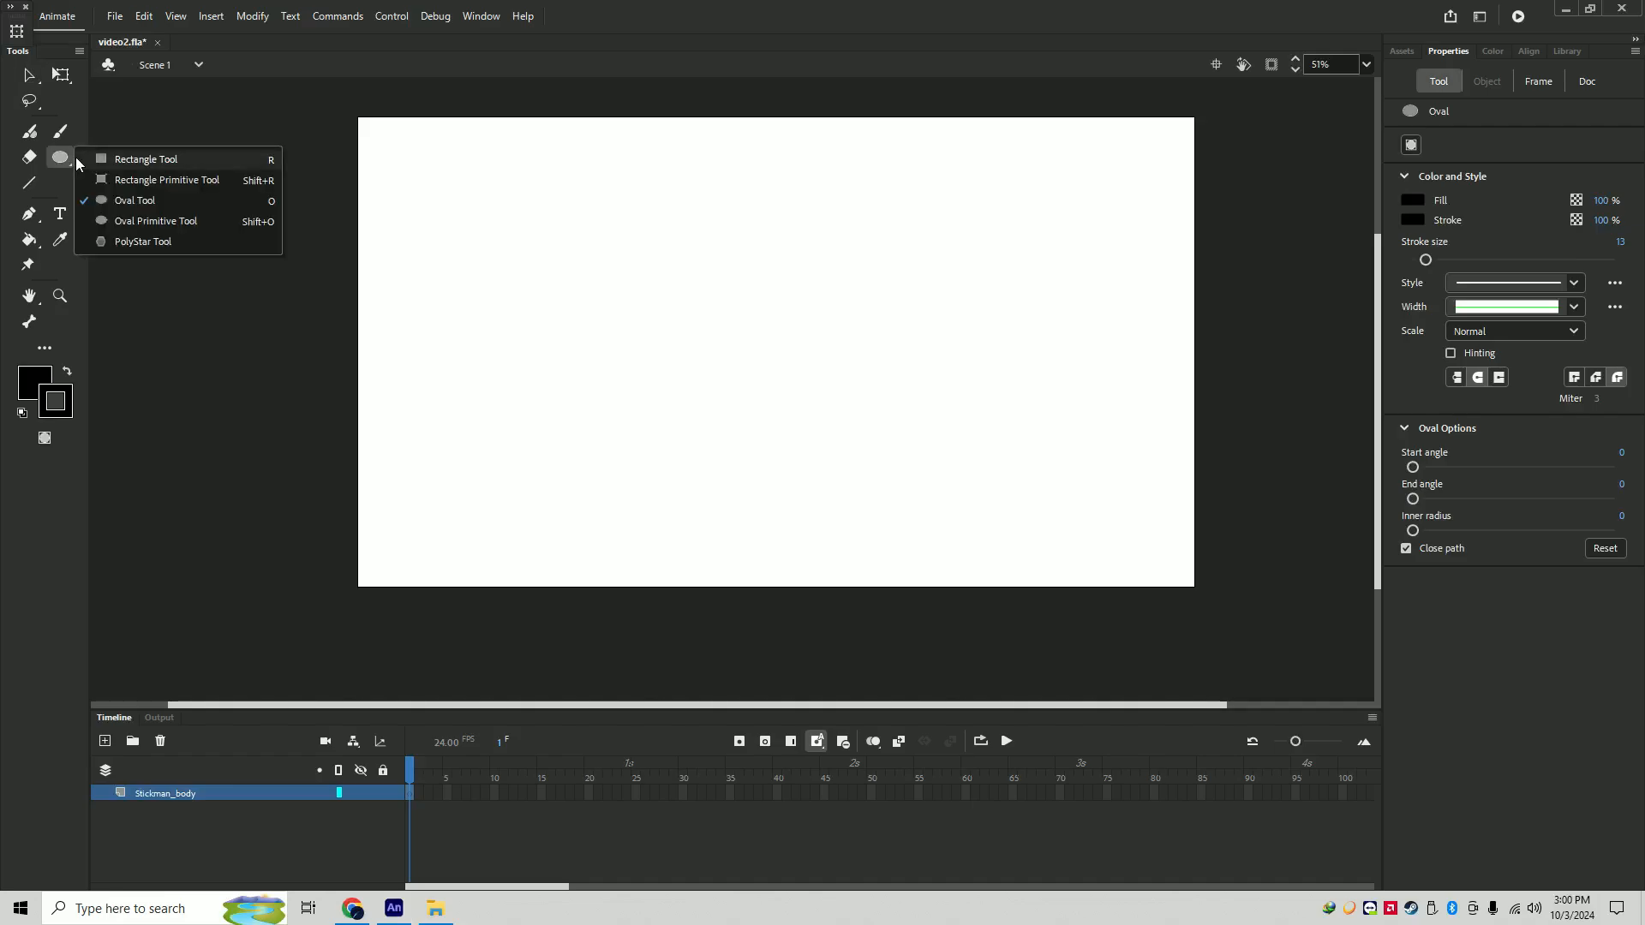
{"action": "mouse_move", "coordinate": [372, 134]}
{"action": "left_mouse_down"}
{"action": "mouse_move", "coordinate": [455, 203]}
{"action": "mouse_move", "coordinate": [415, 235]}
{"action": "mouse_move", "coordinate": [414, 268]}
{"action": "left_mouse_up"}
{"action": "left_click", "coordinate": [29, 183]}
{"action": "mouse_move", "coordinate": [416, 202]}
{"action": "left_mouse_down"}
{"action": "mouse_move", "coordinate": [380, 233]}
{"action": "mouse_move", "coordinate": [483, 183]}
{"action": "left_mouse_up"}
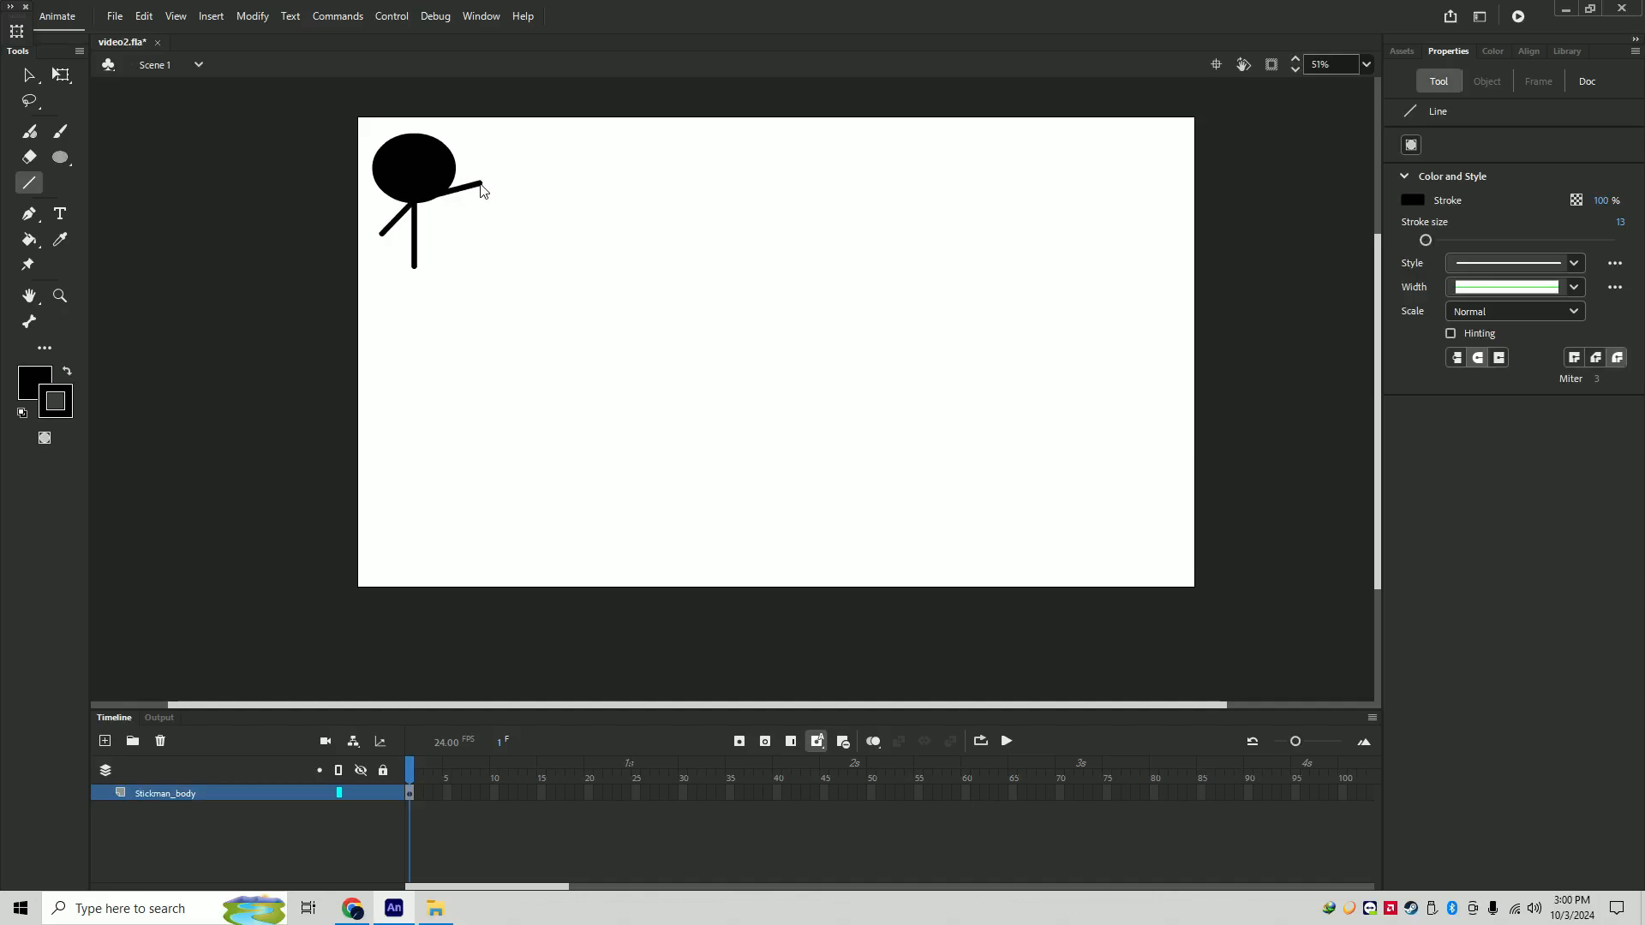
- Add a new layer named Stickman_foot
{"action": "left_click", "coordinate": [104, 740]}
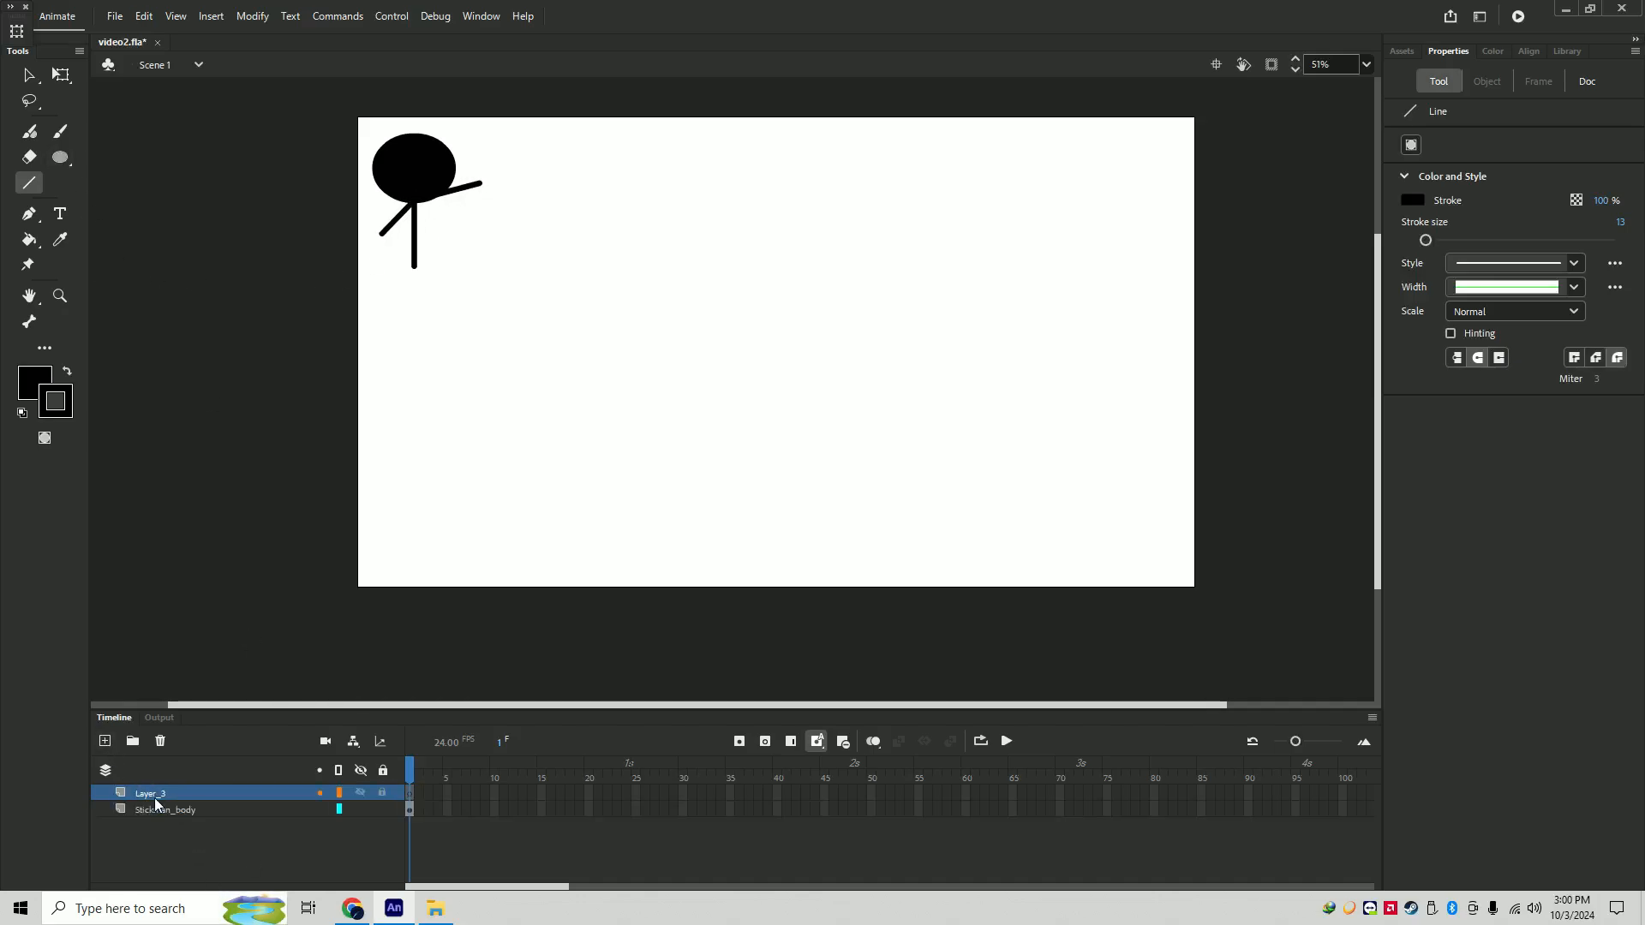
{"action": "double_click", "coordinate": [187, 792]}
{"action": "type", "text": "Stickman"}
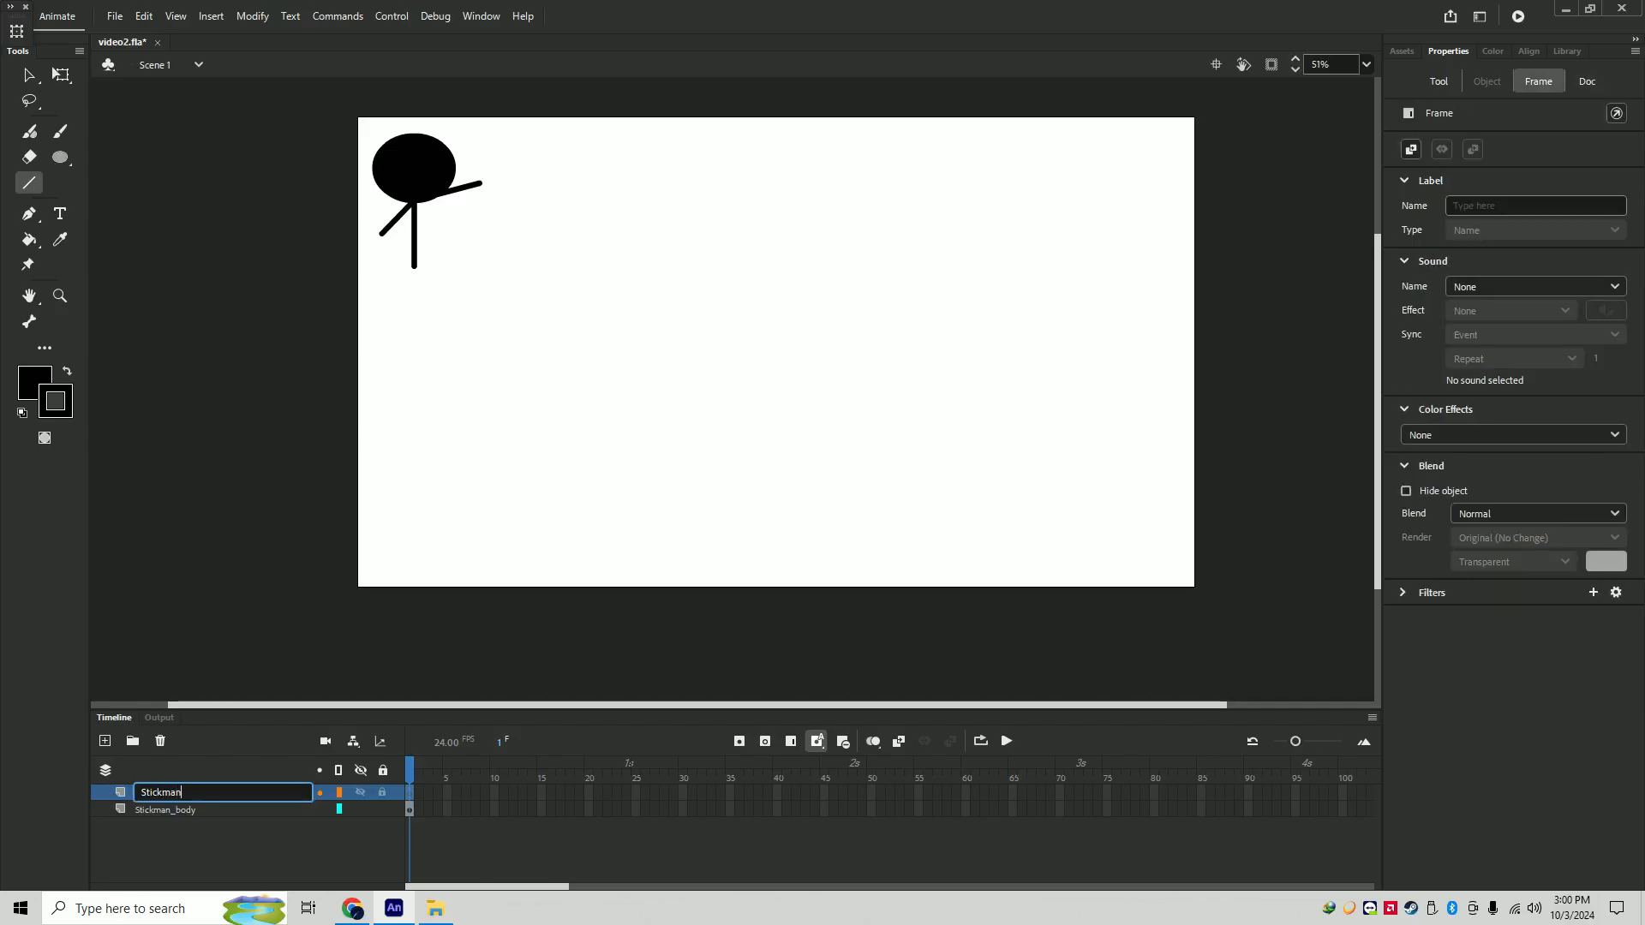
{"action": "type", "text": "t"}
{"action": "key", "text": "Return"}
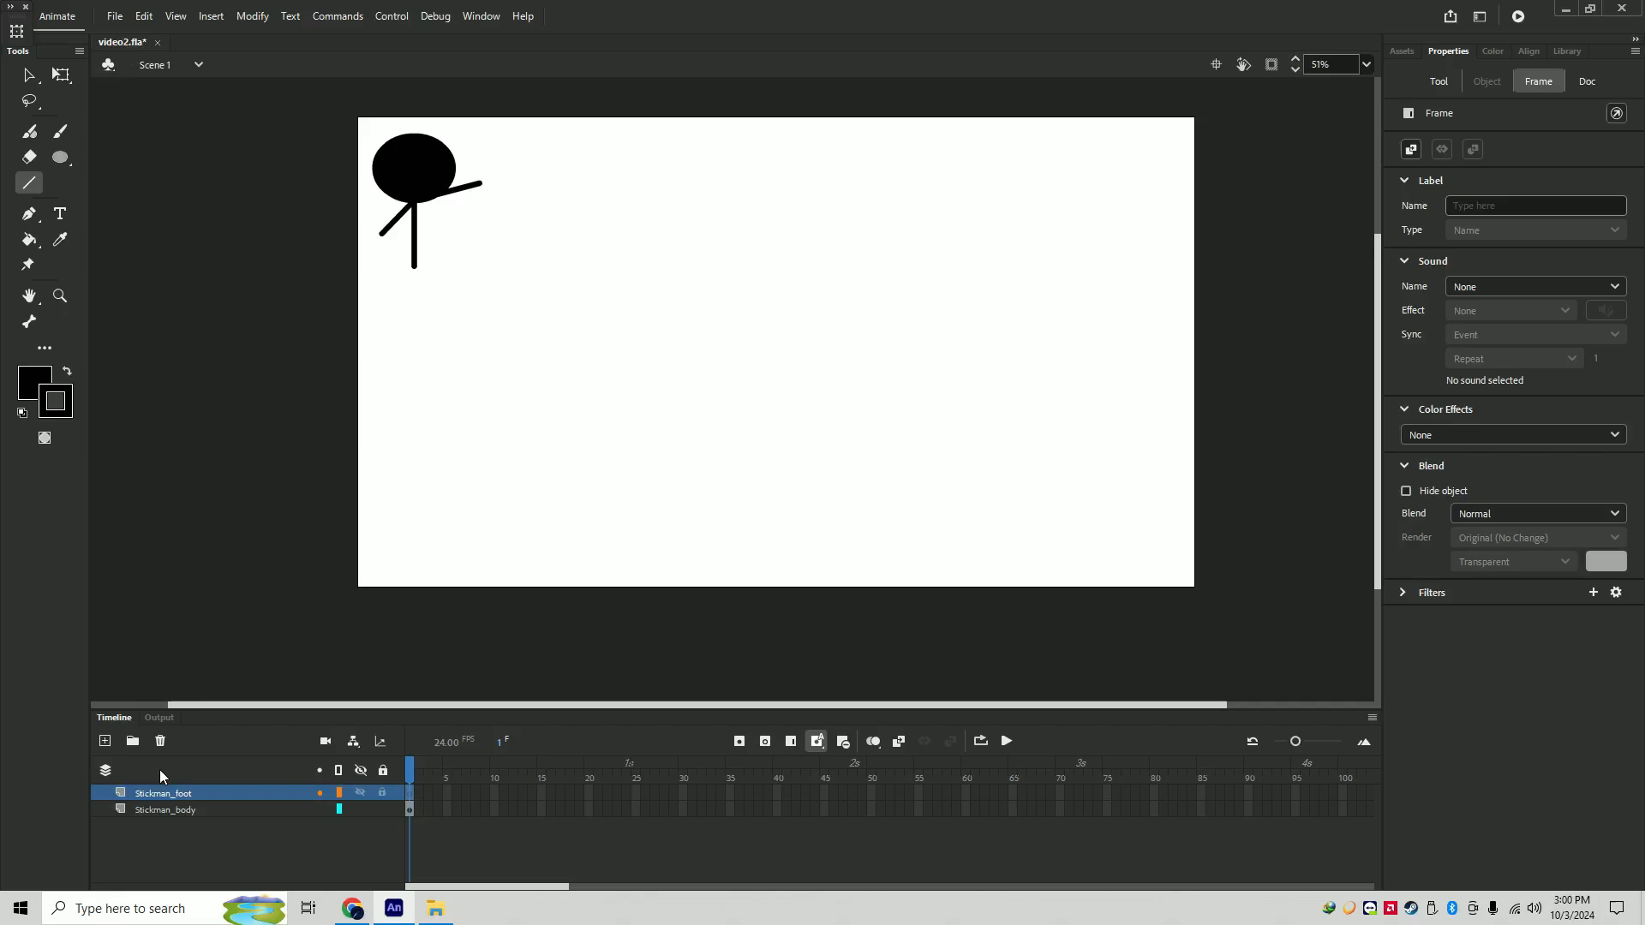
- Draw one slanted line across the torso's lower end as the legs, and move the Stickman_foot layer below Stickman_body
{"action": "left_click_drag", "start_coordinate": [371, 290], "coordinate": [463, 249]}
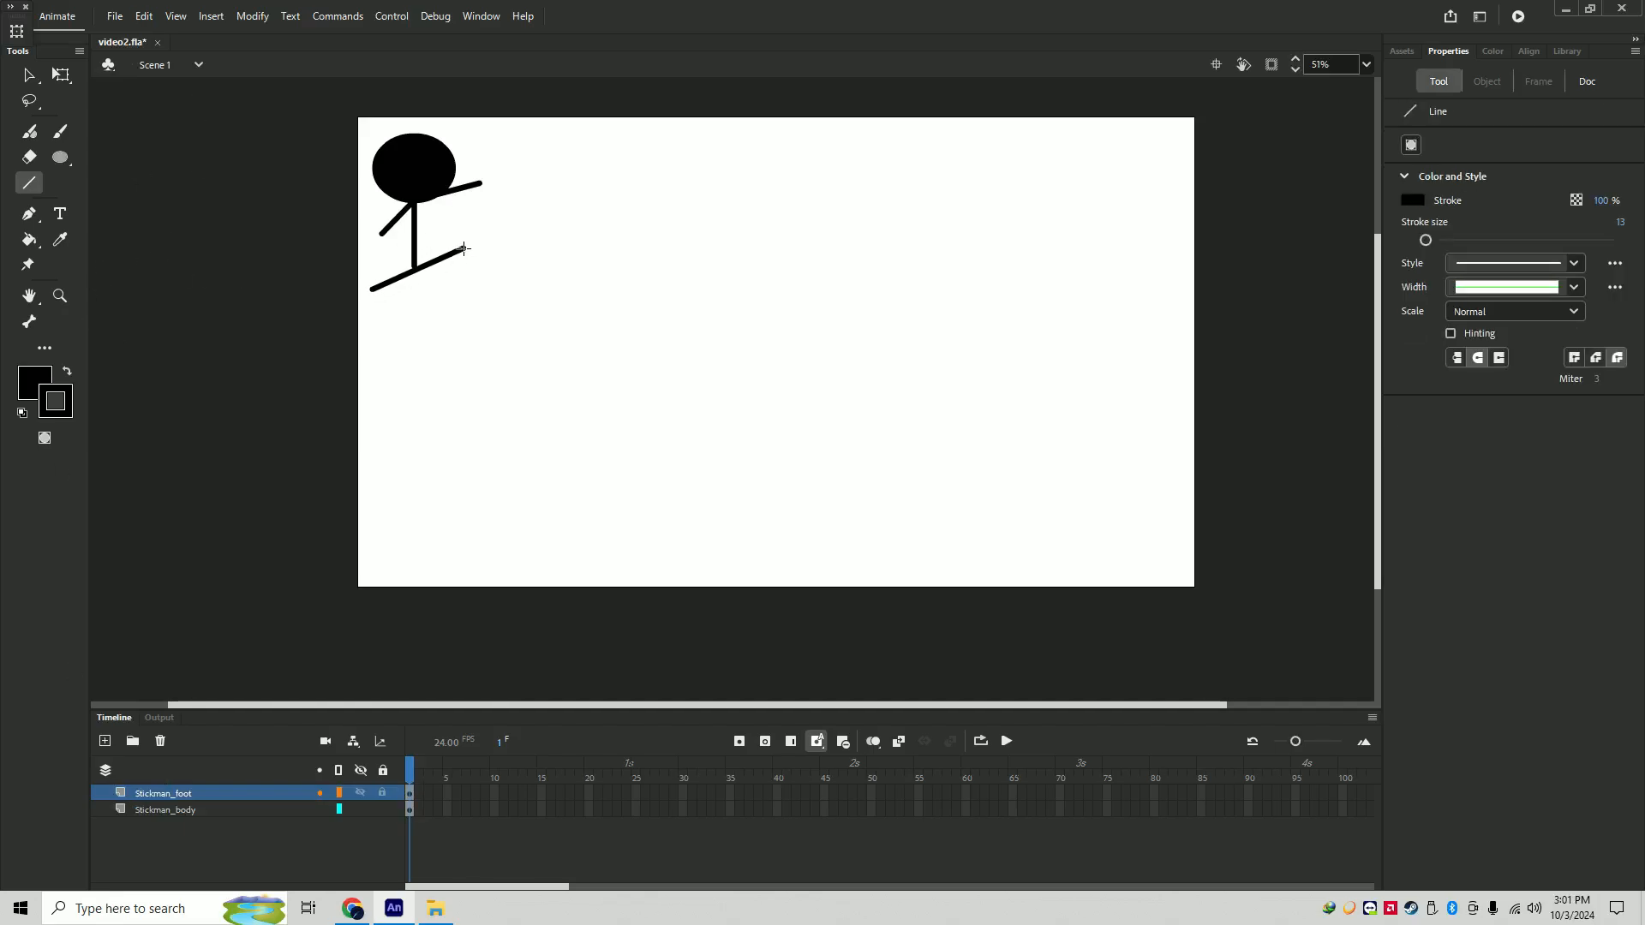
{"action": "left_click_drag", "start_coordinate": [185, 794], "coordinate": [183, 821]}
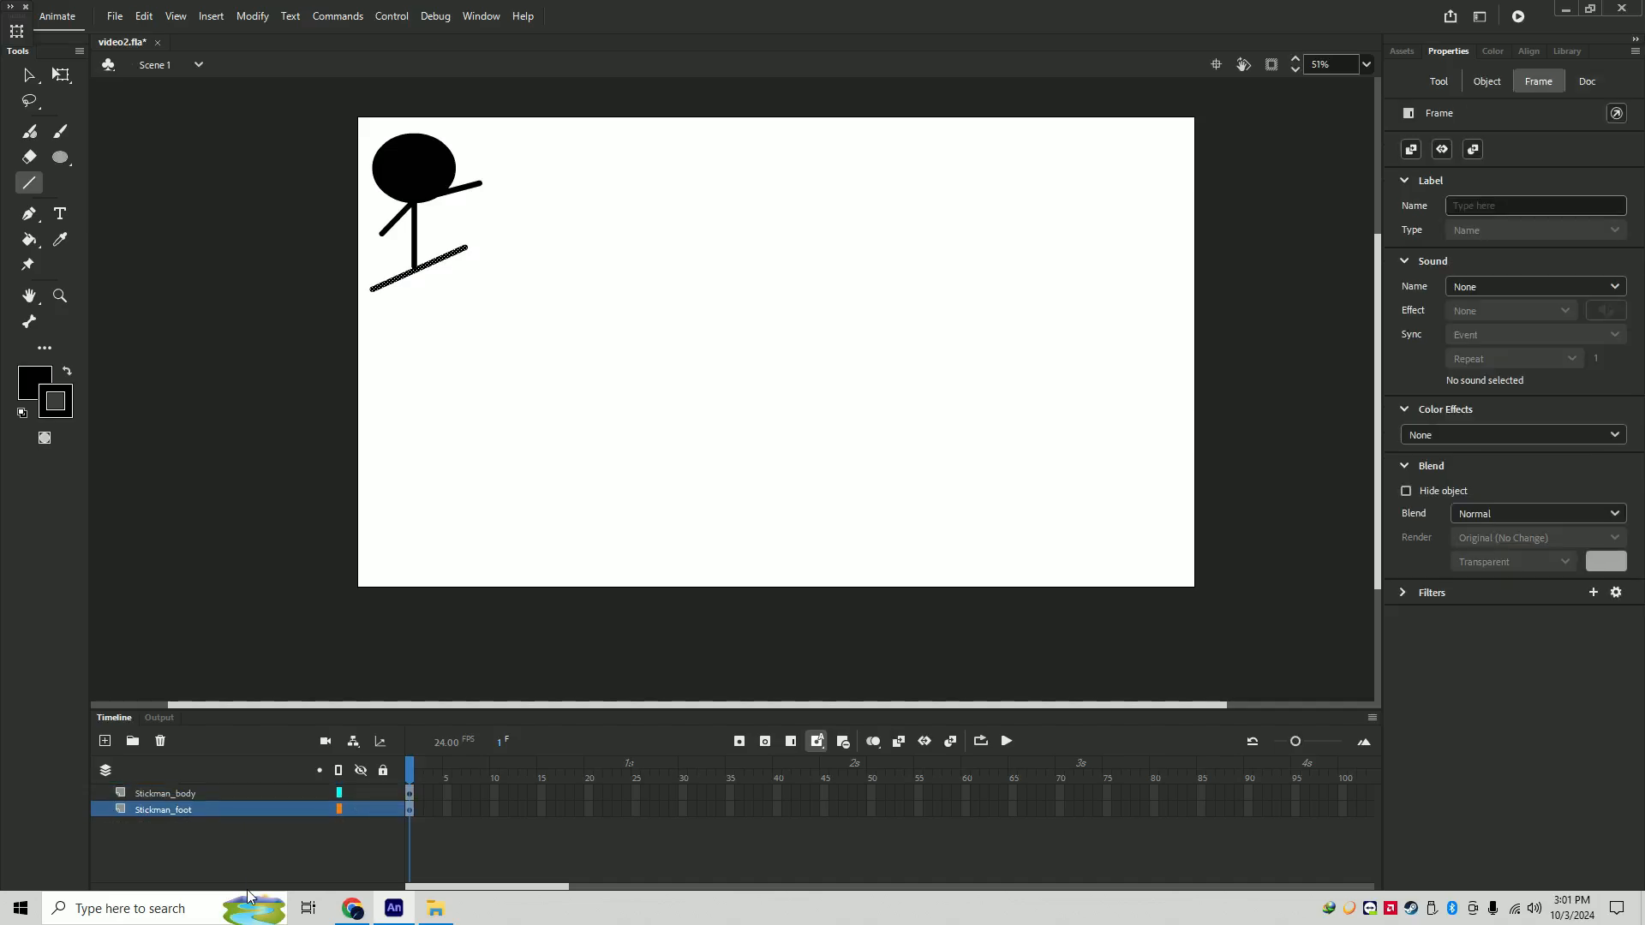
- Add a new layer named Floor and move it below the Stickman_foot layer
{"action": "left_click", "coordinate": [105, 742]}
{"action": "double_click", "coordinate": [164, 809]}
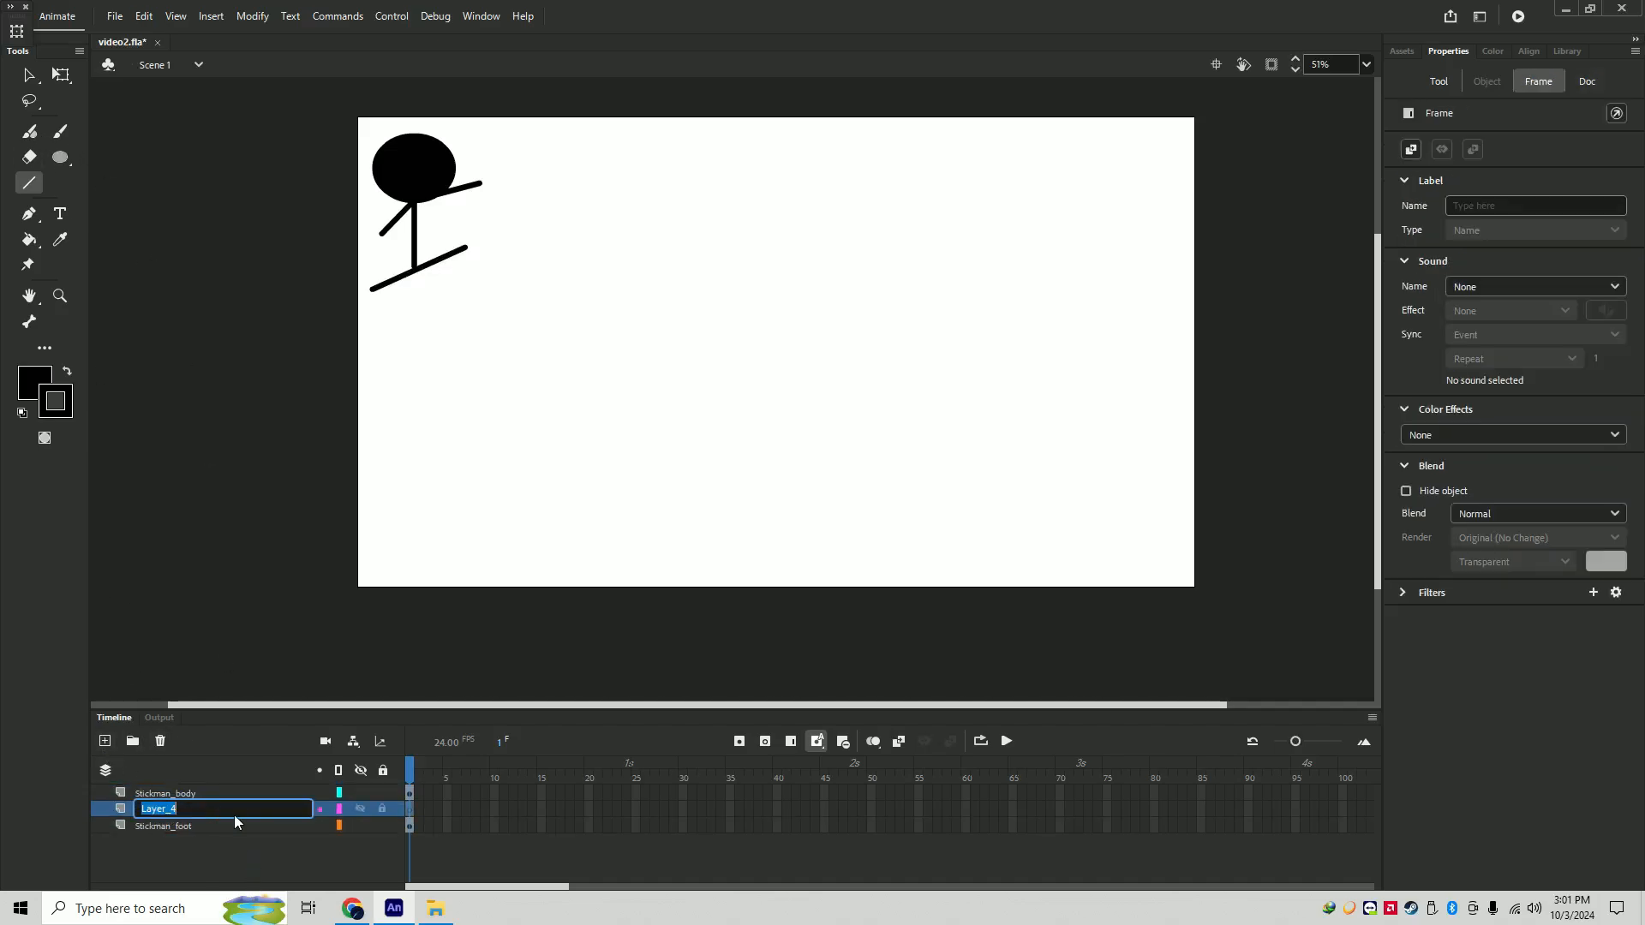
{"action": "type", "text": ";F"}
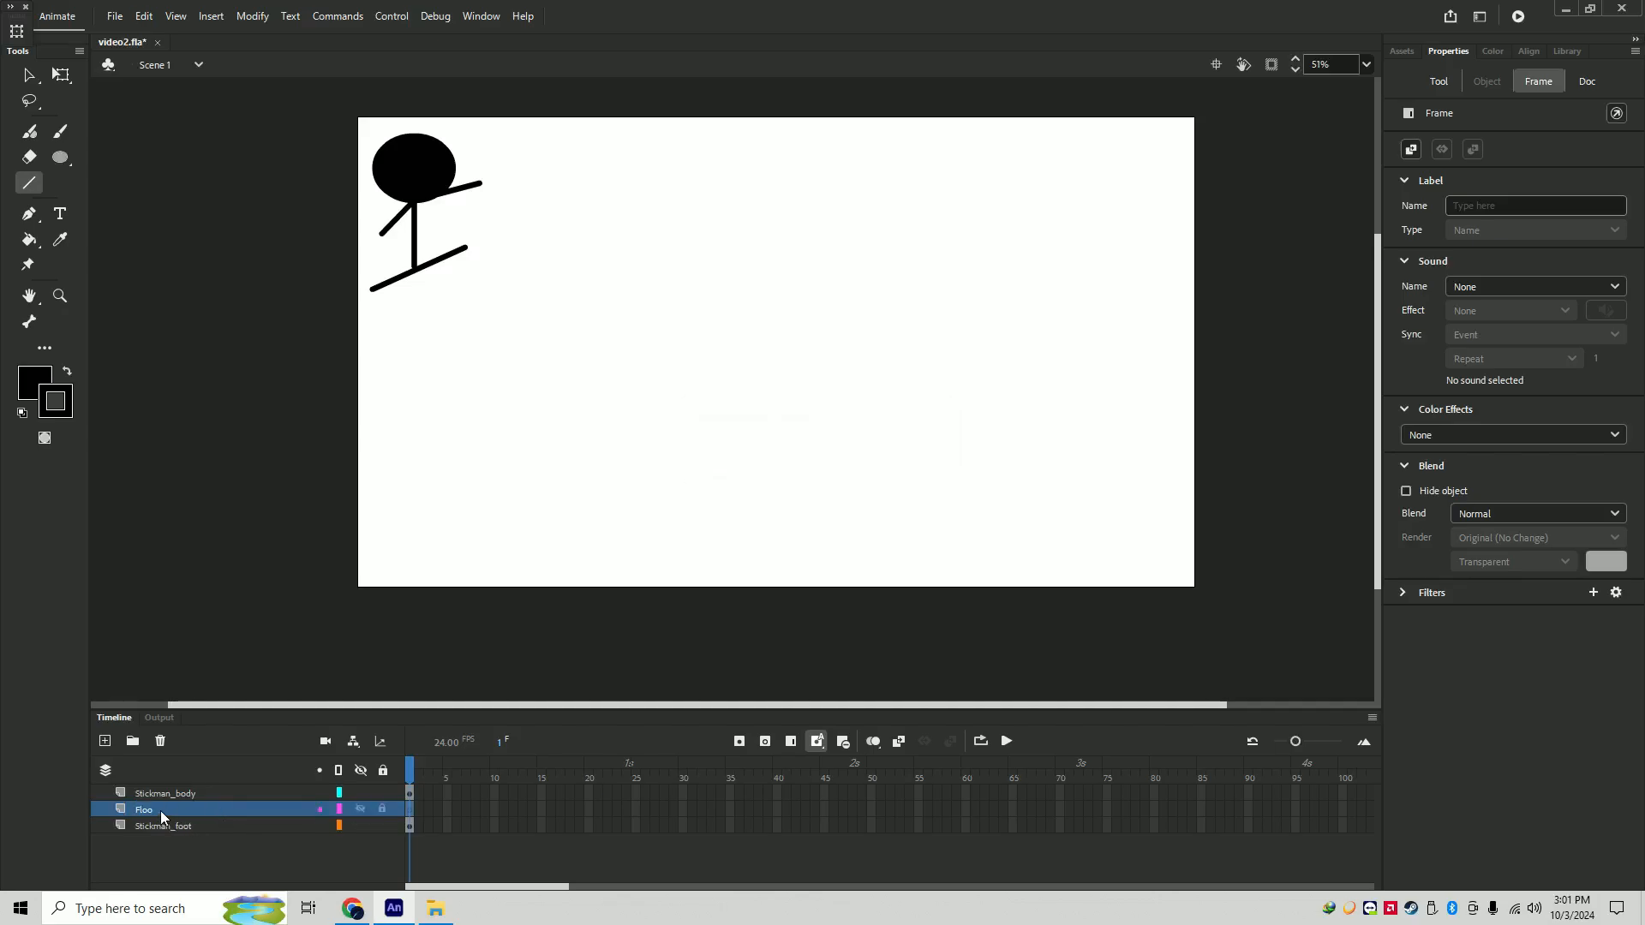
{"action": "double_click", "coordinate": [160, 809]}
{"action": "type", "text": "Floor"}
{"action": "left_click", "coordinate": [183, 865]}
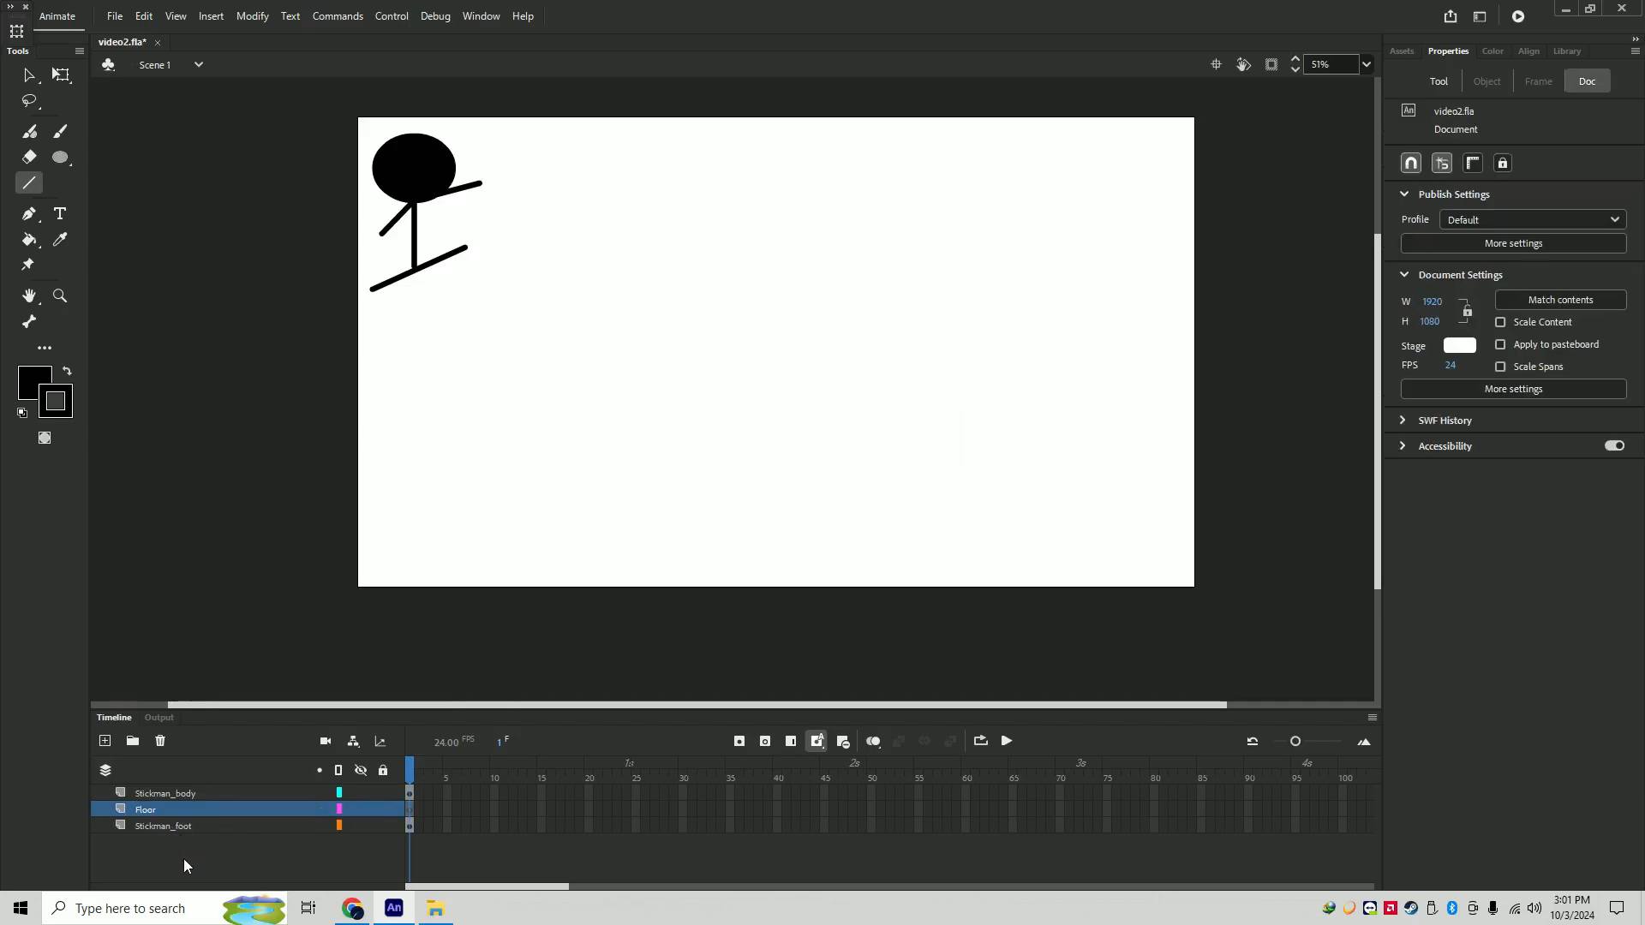
{"action": "left_click_drag", "start_coordinate": [161, 814], "coordinate": [166, 838]}
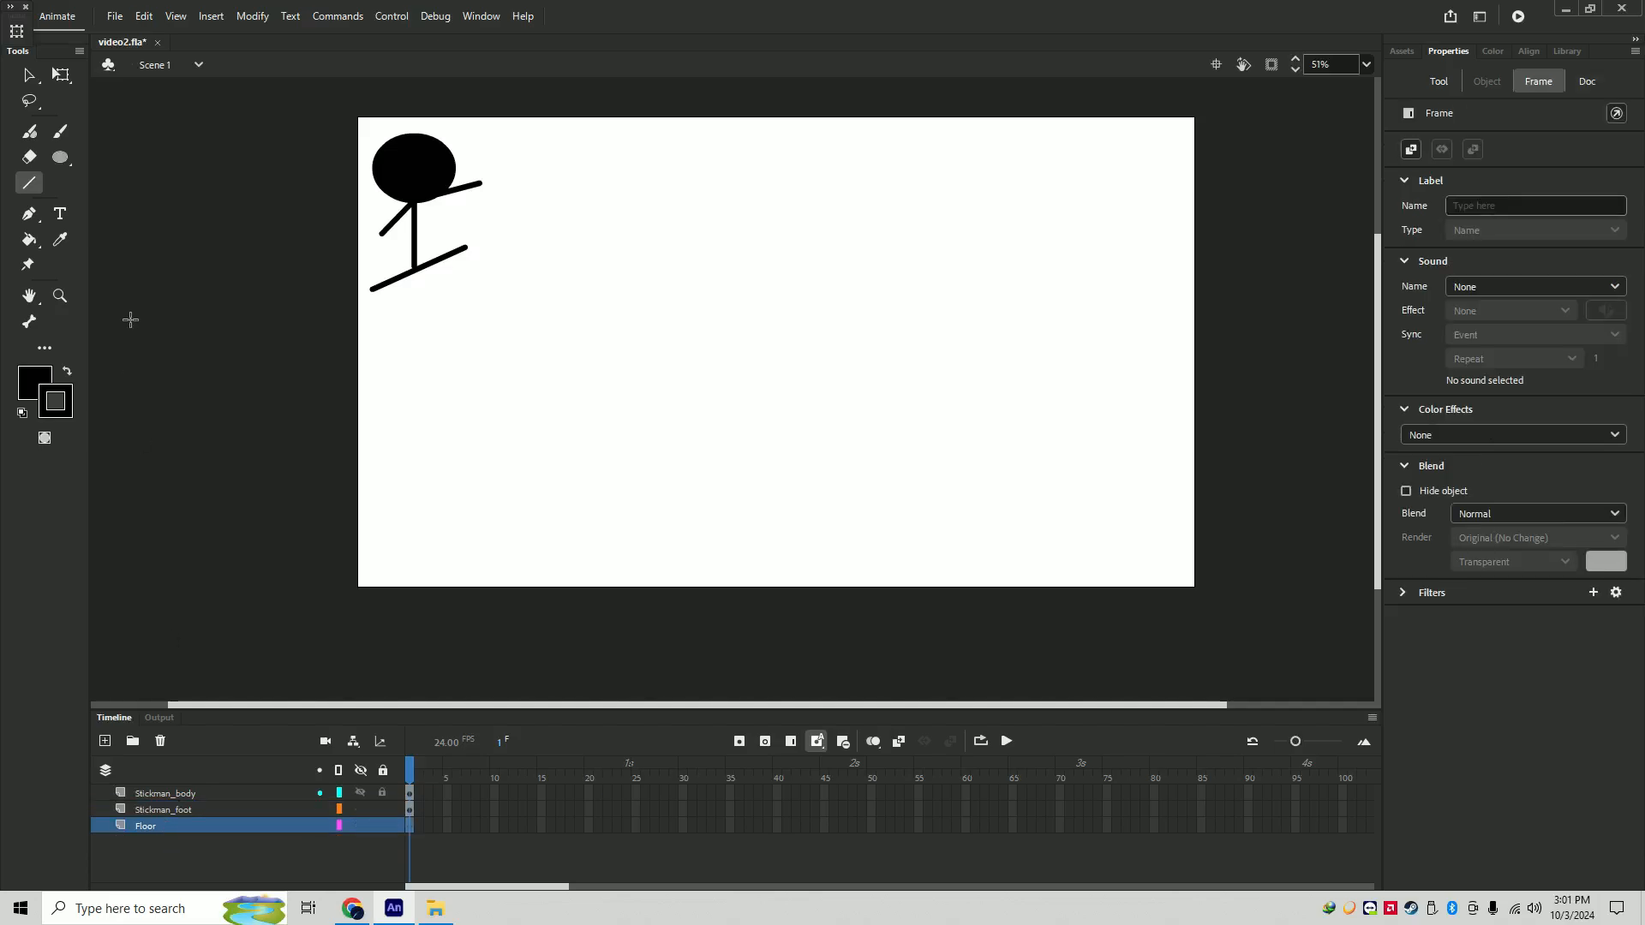
- Draw a dark green rectangle with a black outline across the stage's full width at its lower edge as the floor
{"action": "left_click_drag", "start_coordinate": [63, 154], "coordinate": [128, 158]}
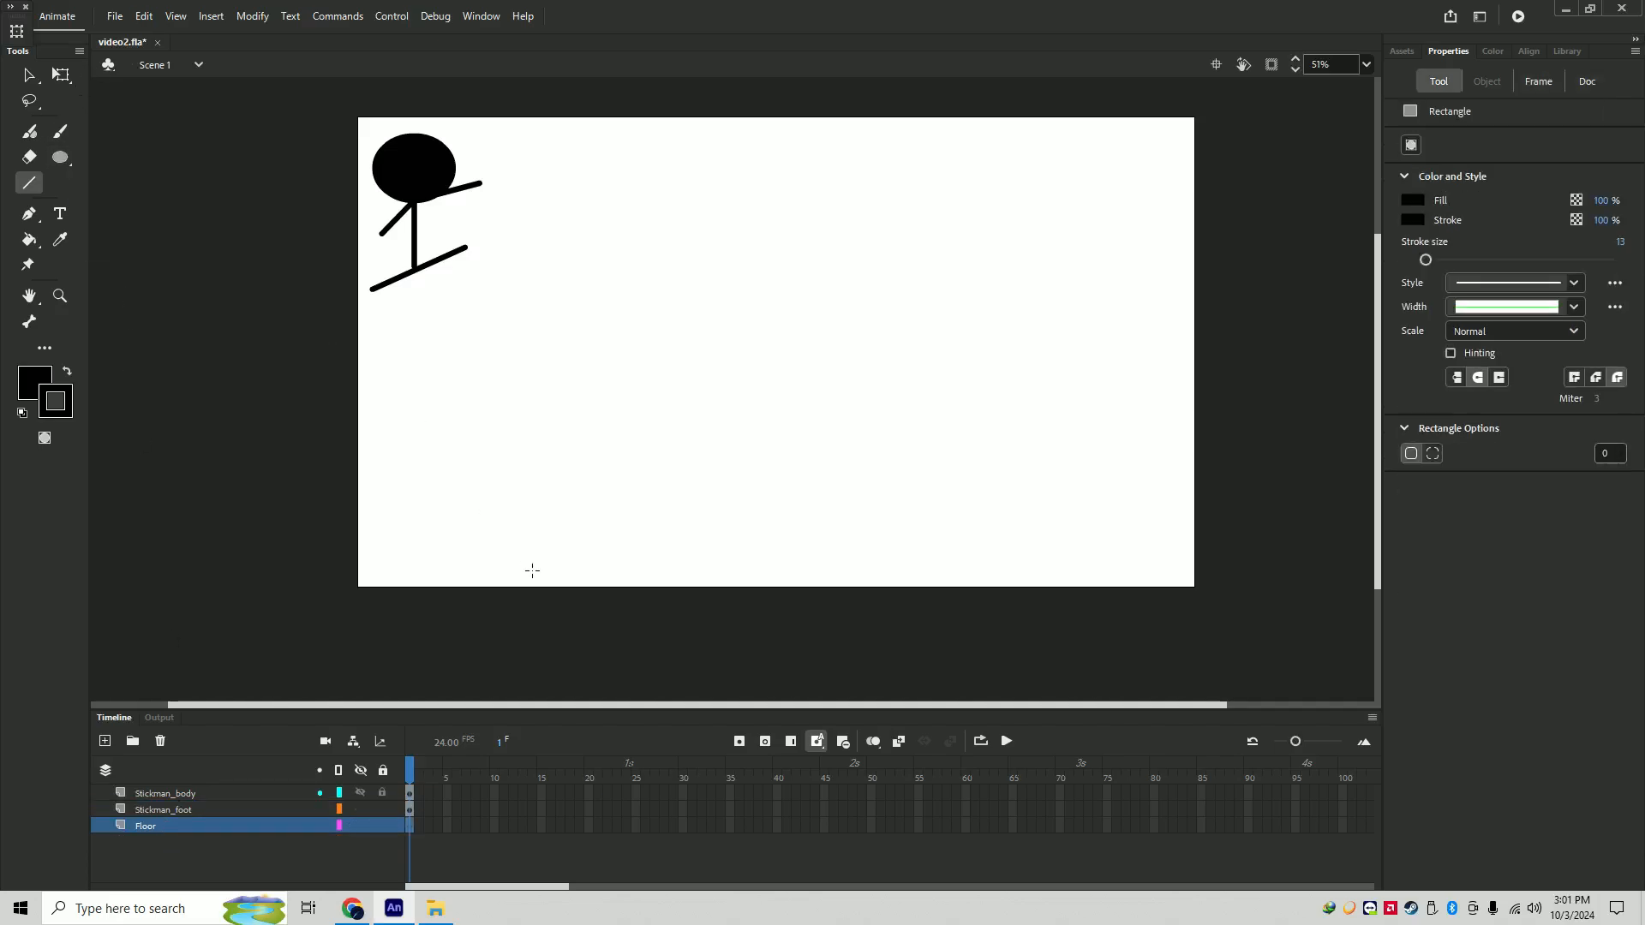
{"action": "left_click_drag", "start_coordinate": [355, 486], "coordinate": [1198, 572]}
{"action": "key", "text": "ctrl+z"}
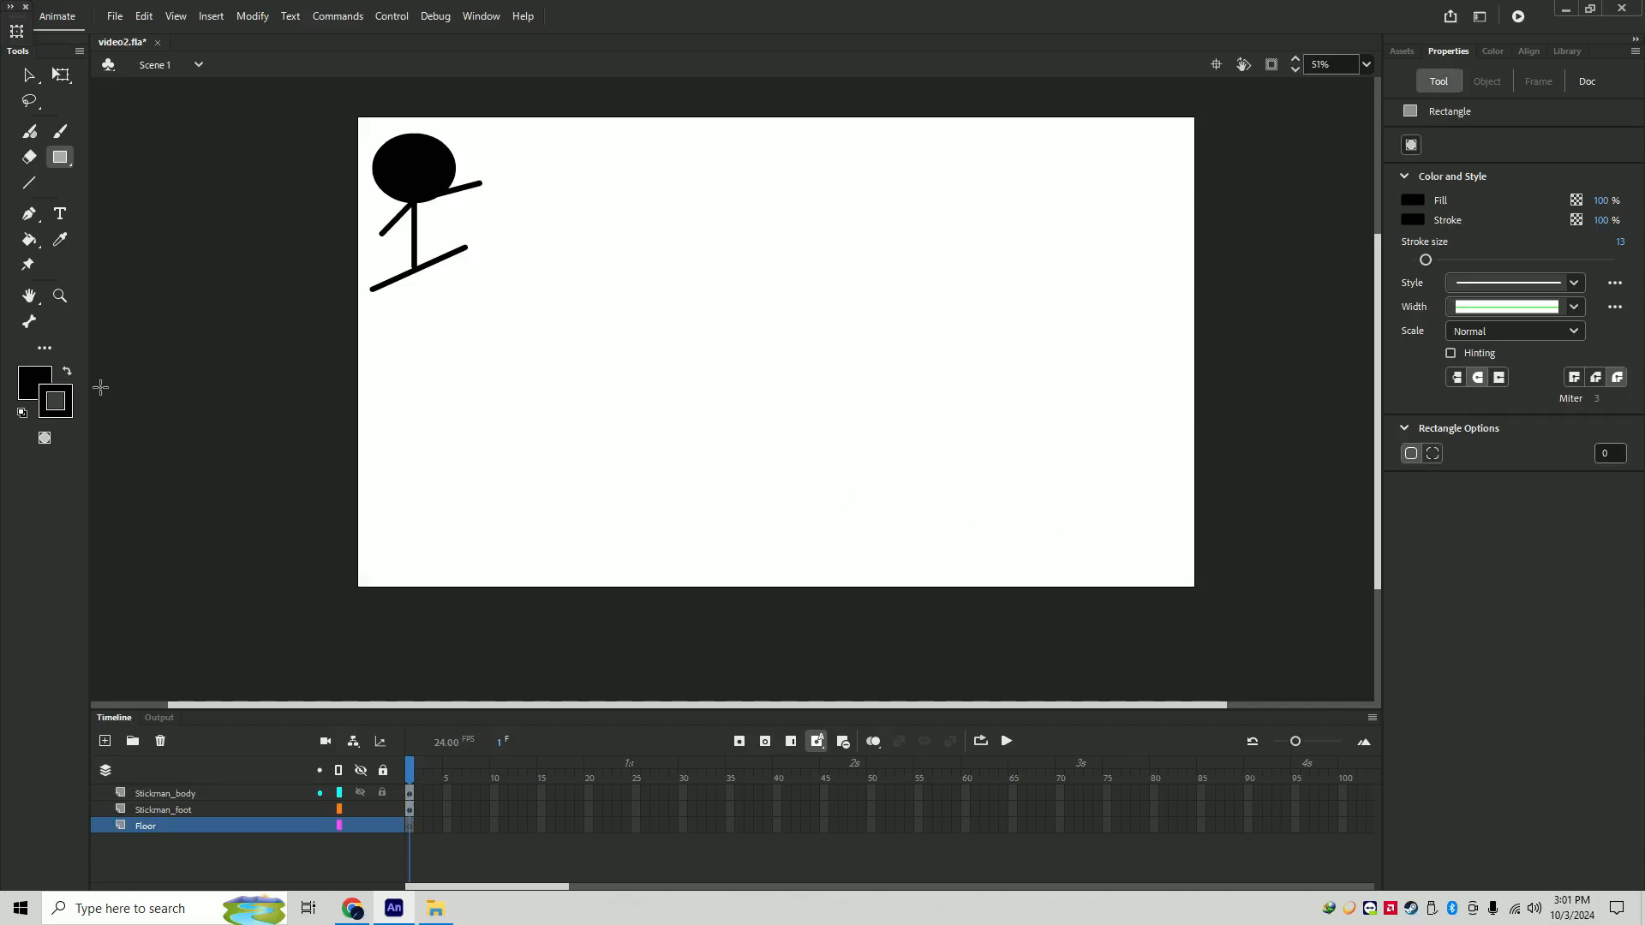
{"action": "left_click", "coordinate": [39, 379]}
{"action": "left_click", "coordinate": [211, 479]}
{"action": "left_click_drag", "start_coordinate": [359, 497], "coordinate": [1195, 589]}
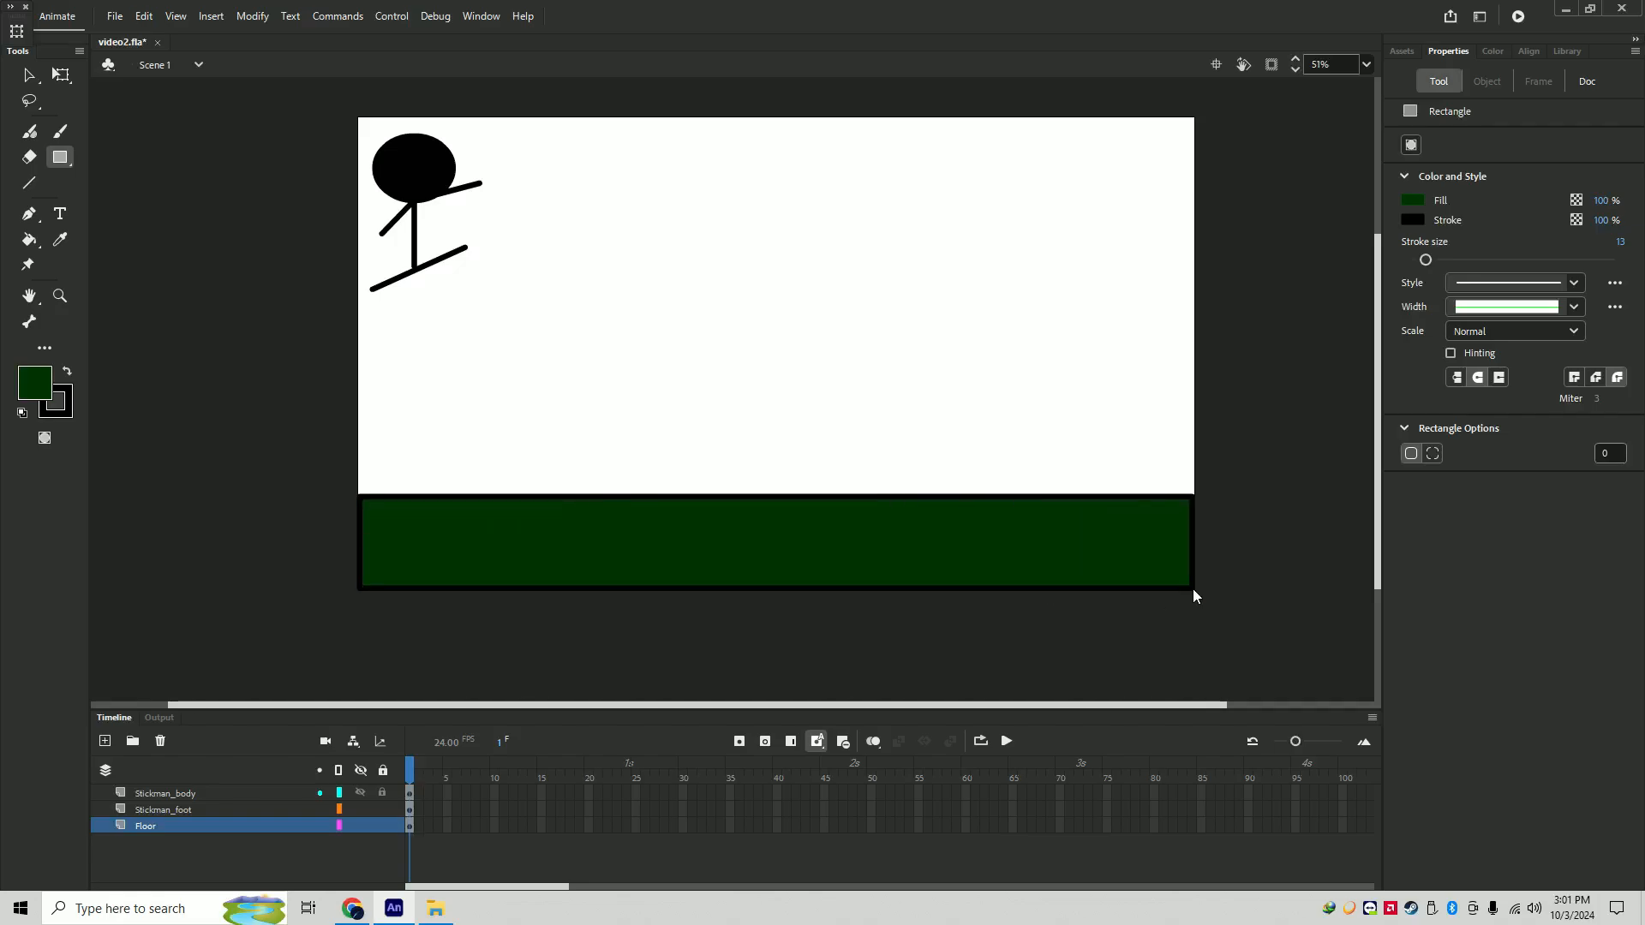
- Extend the Floor layer's frames to frame 97 and return to frame 1
{"action": "left_click", "coordinate": [223, 797]}
{"action": "left_click", "coordinate": [214, 809]}
{"action": "left_click", "coordinate": [217, 798]}
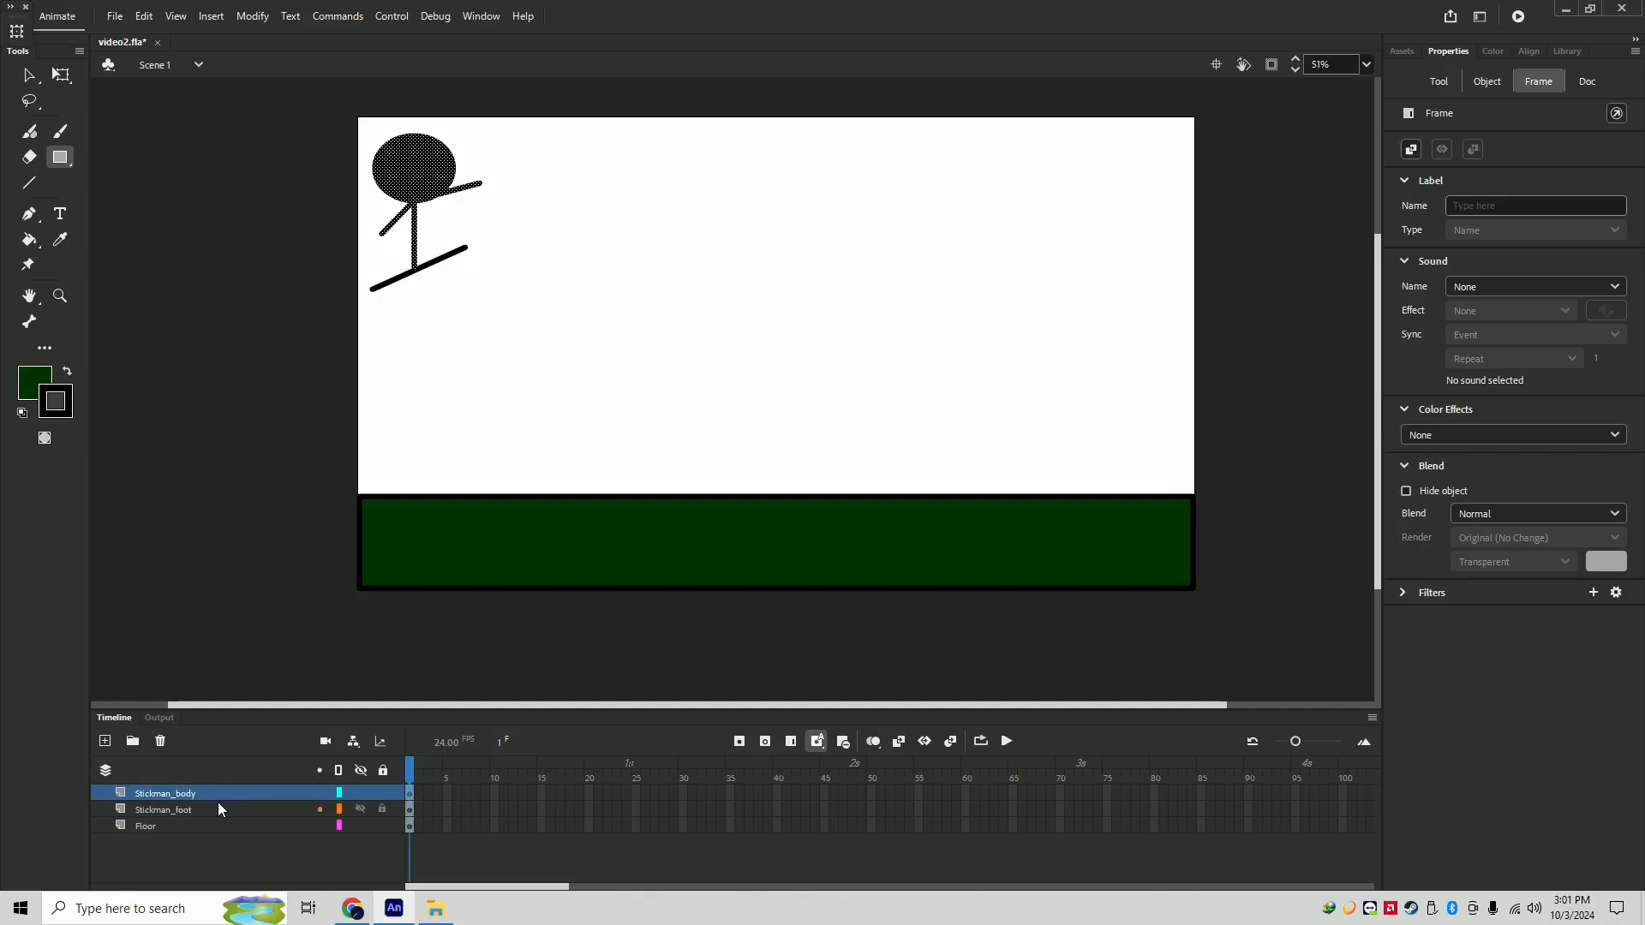
{"action": "left_click", "coordinate": [218, 805]}
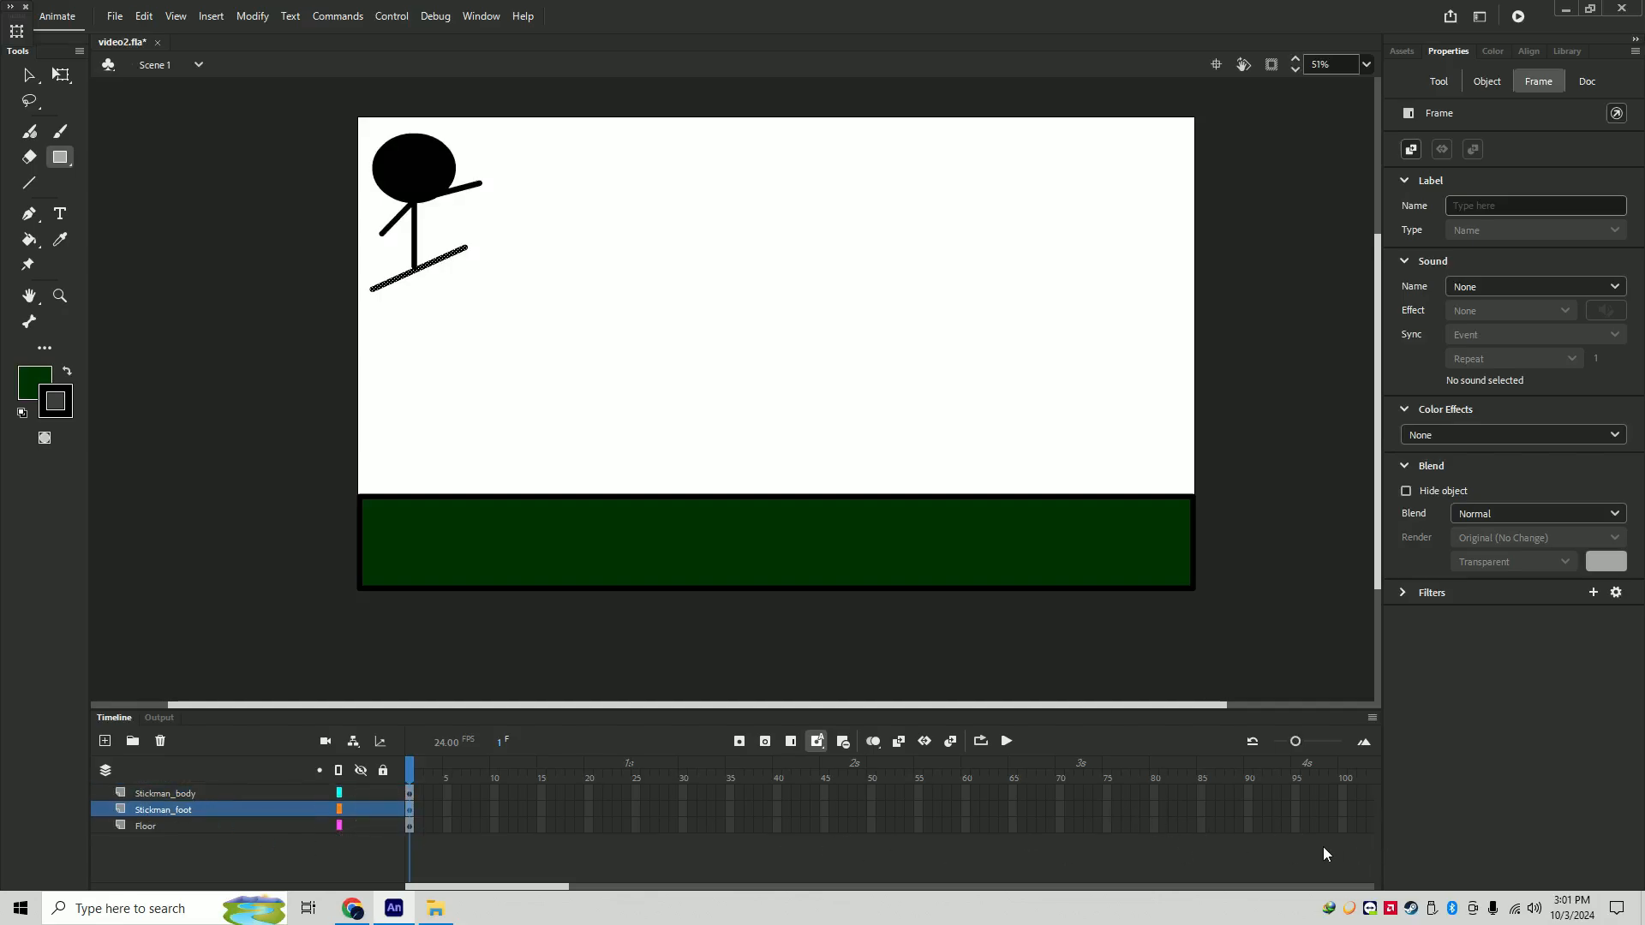
{"action": "left_click", "coordinate": [1296, 826]}
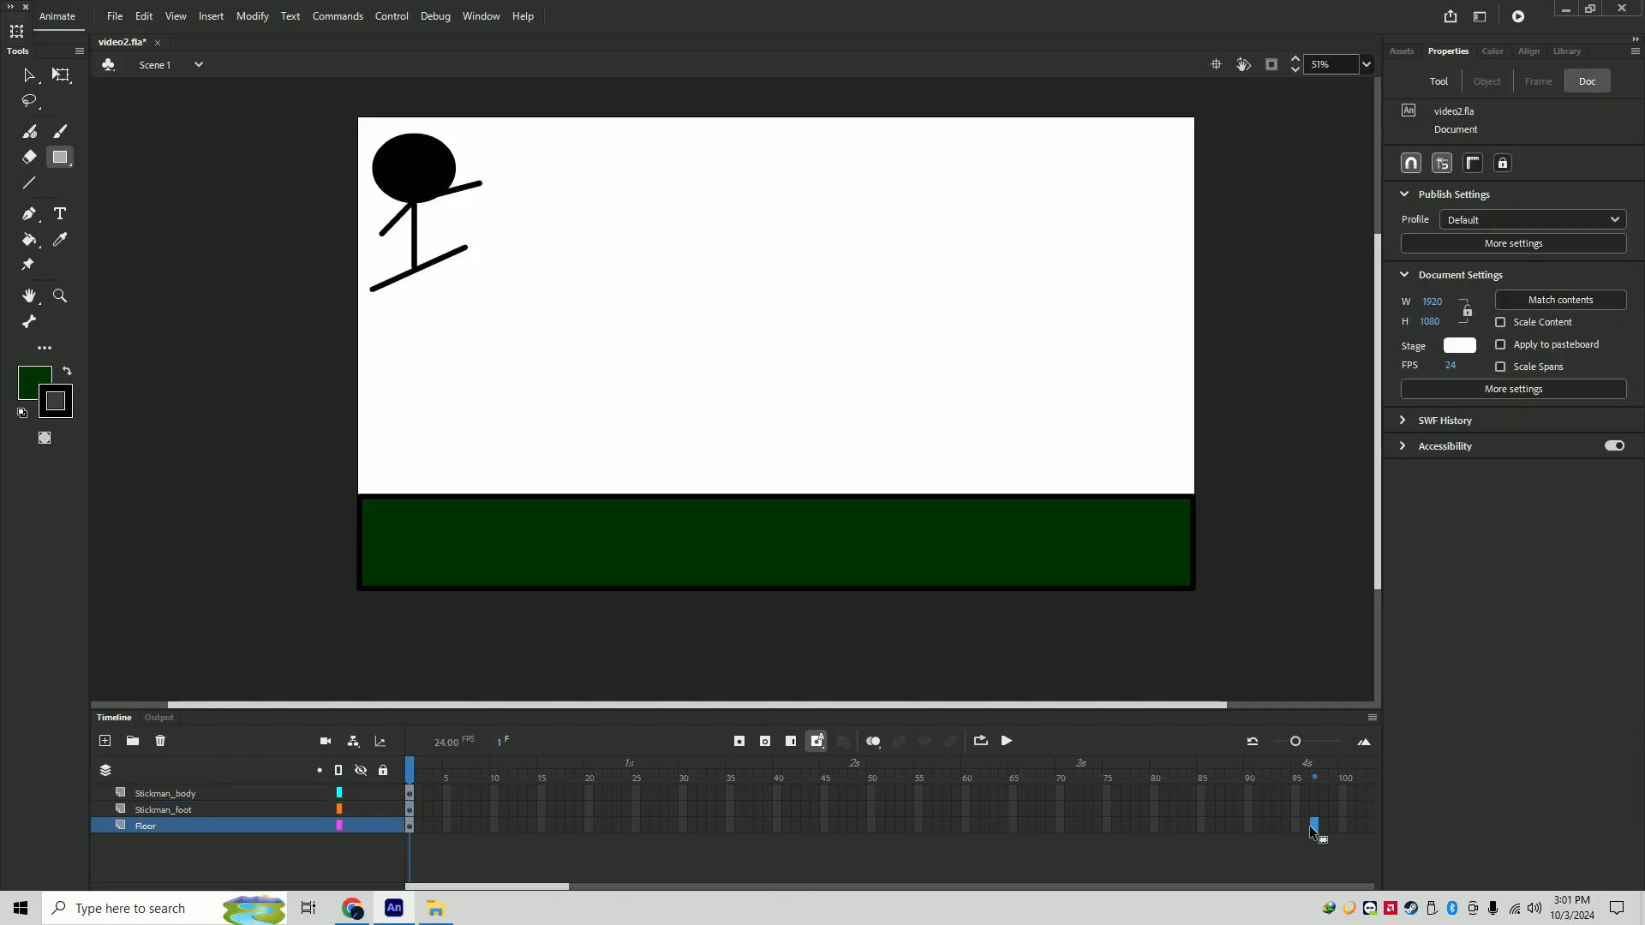
{"action": "key", "text": "F5"}
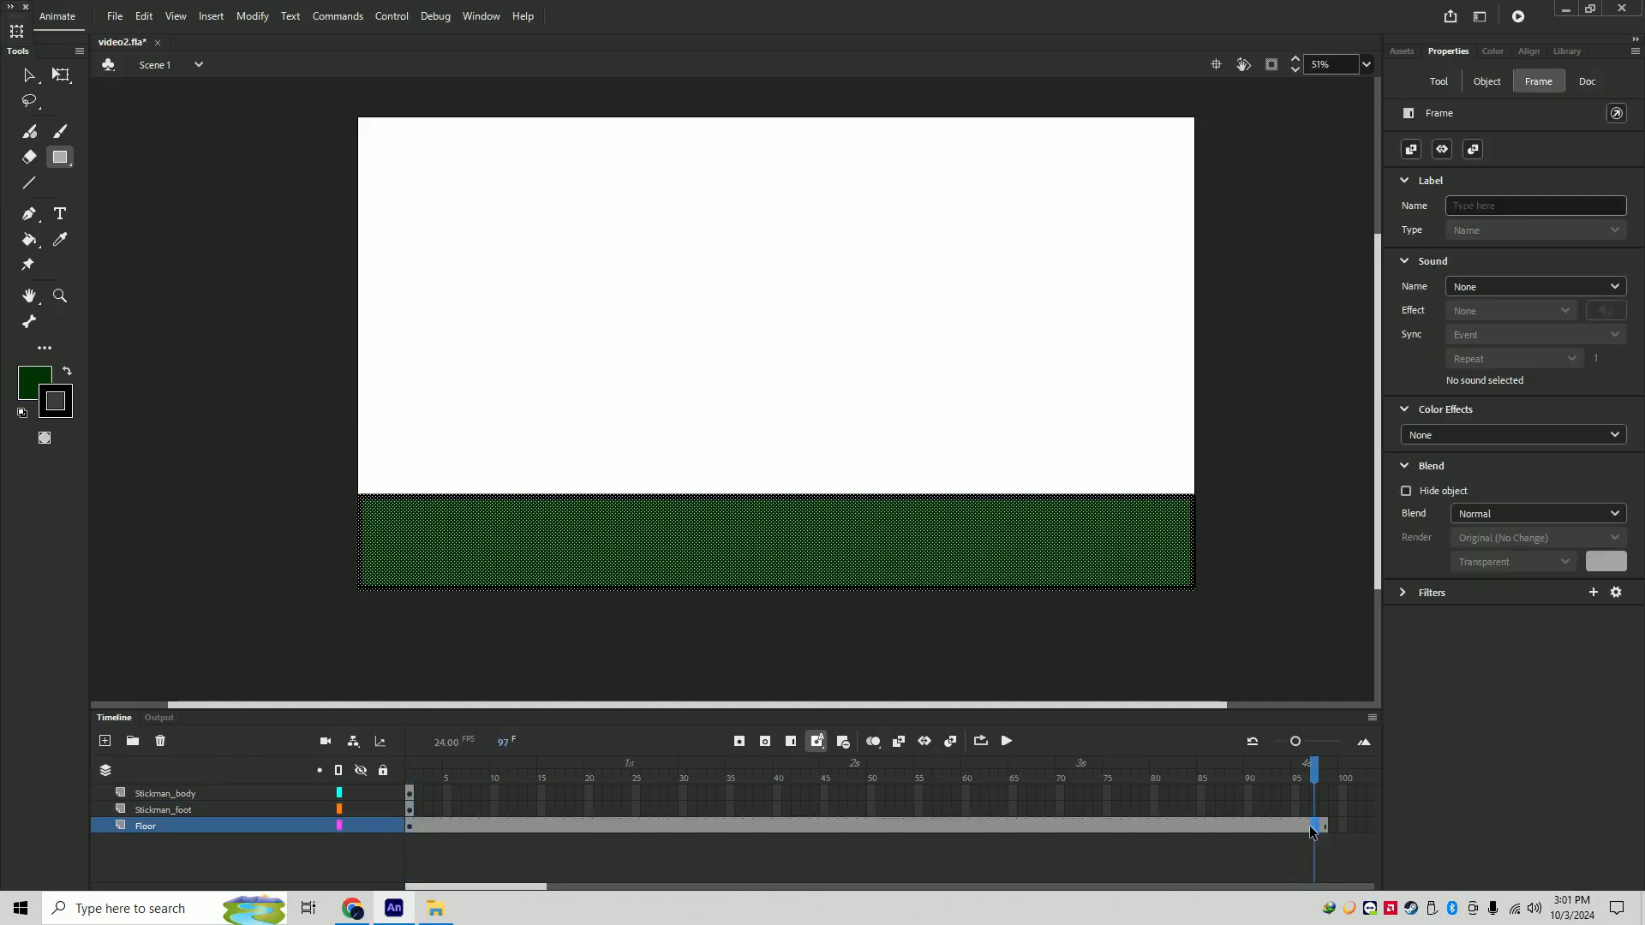
{"action": "left_click_drag", "start_coordinate": [1316, 769], "coordinate": [1290, 764]}
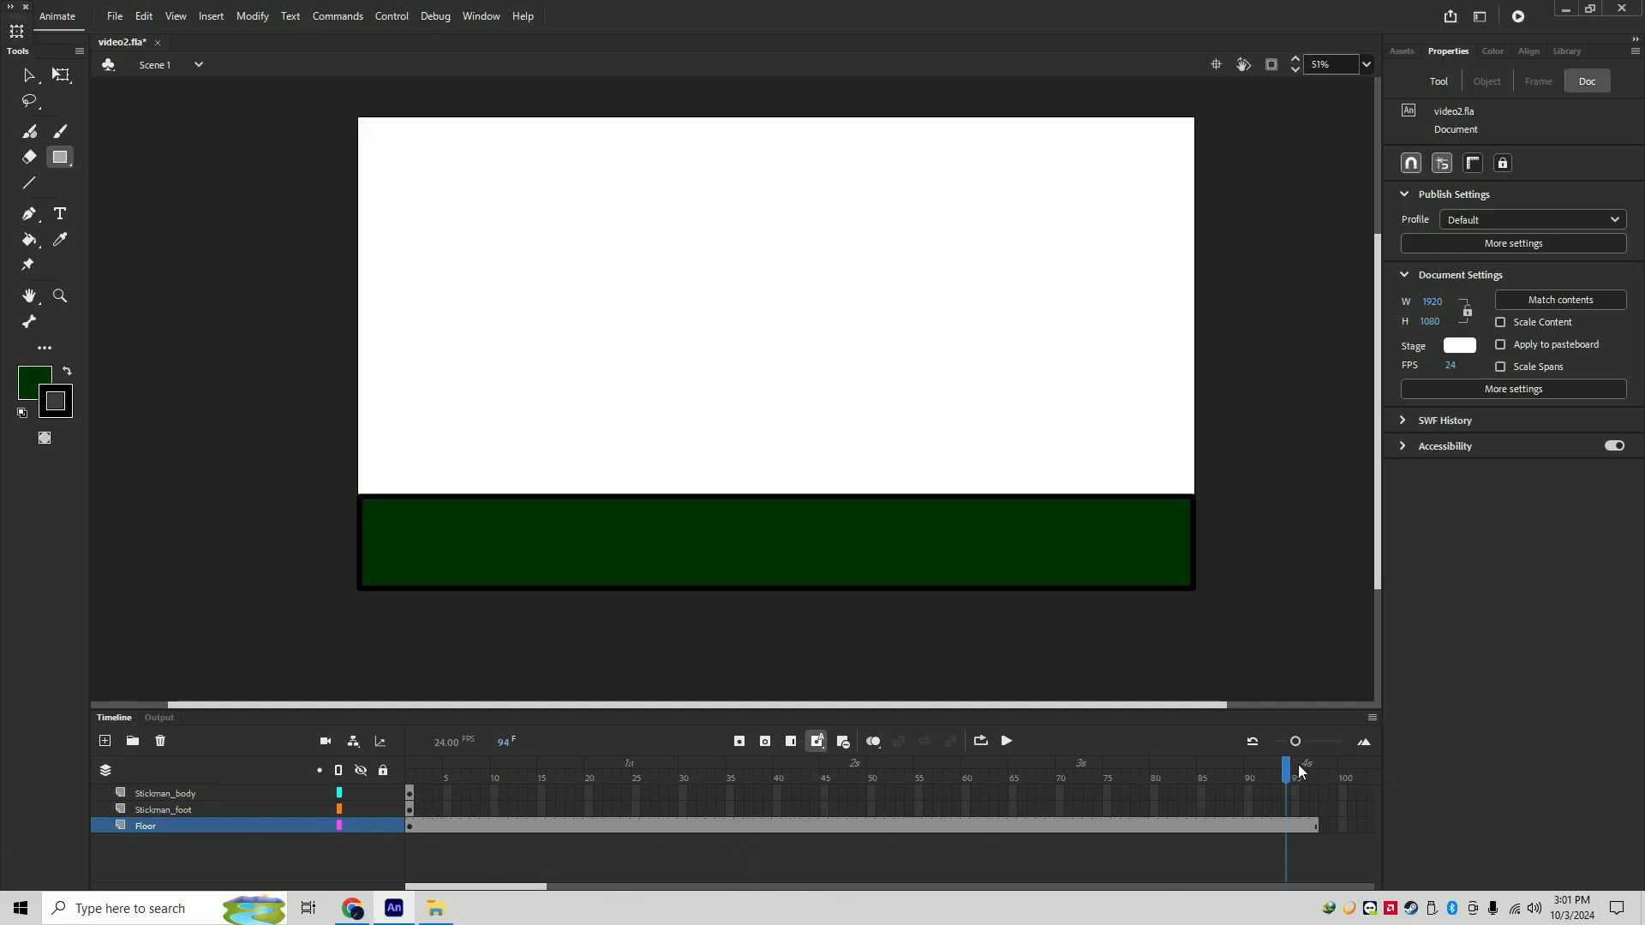
{"action": "left_click_drag", "start_coordinate": [1289, 771], "coordinate": [362, 768]}
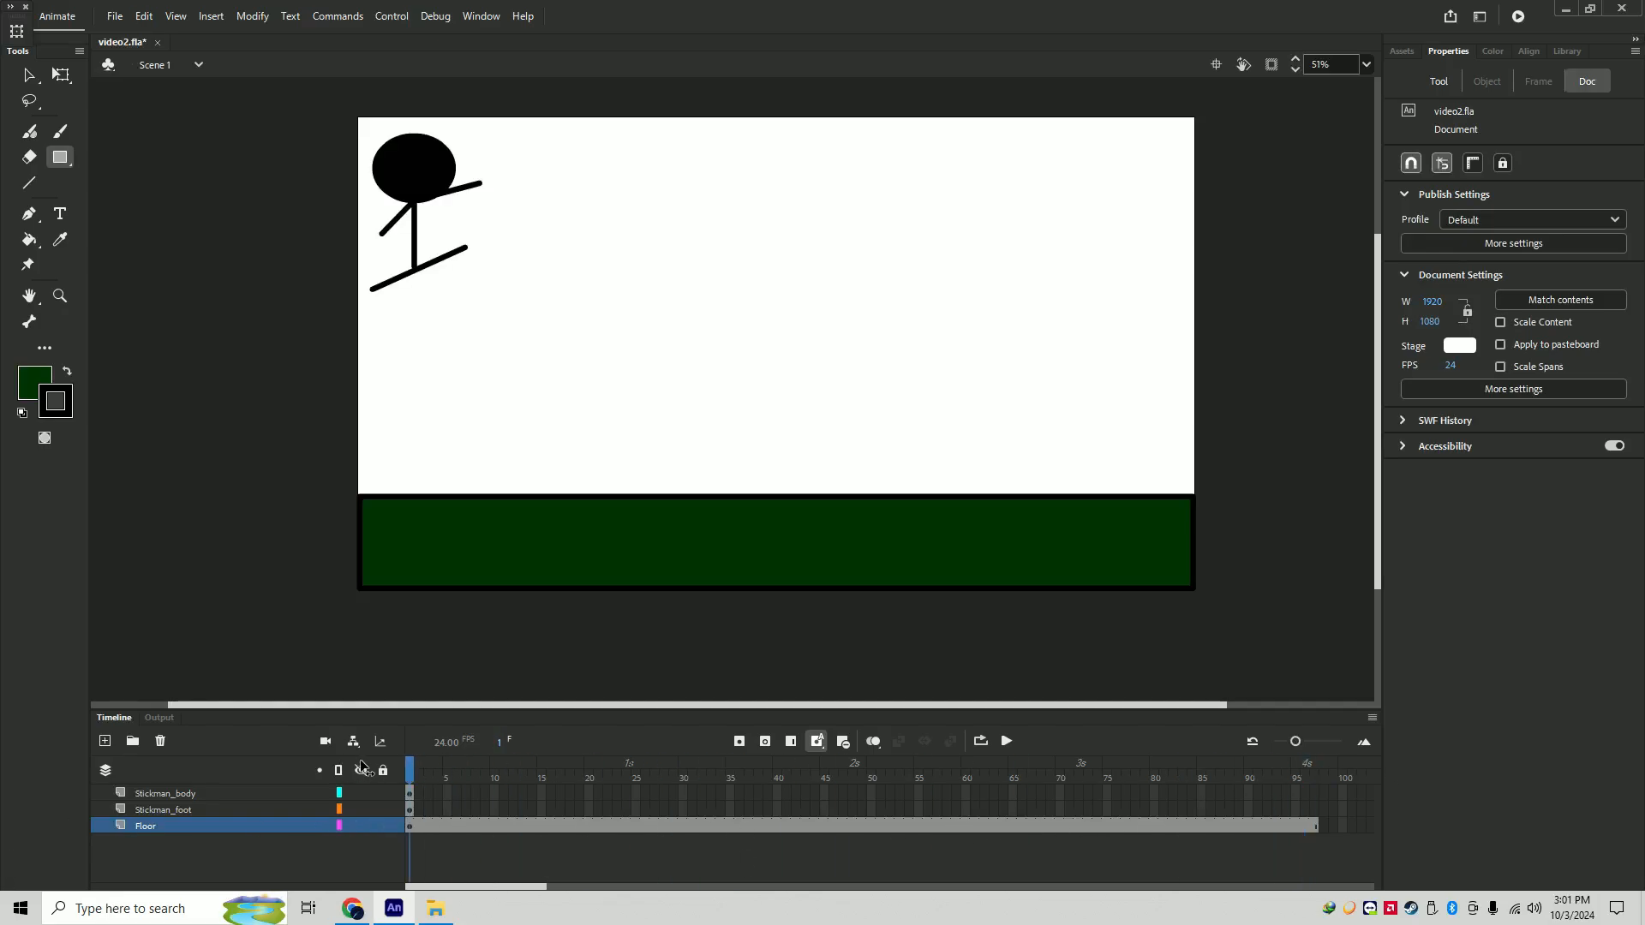
- Extend the Stickman_foot and Stickman_body layers to frame 97 and return to frame 1
{"action": "left_click", "coordinate": [1313, 810]}
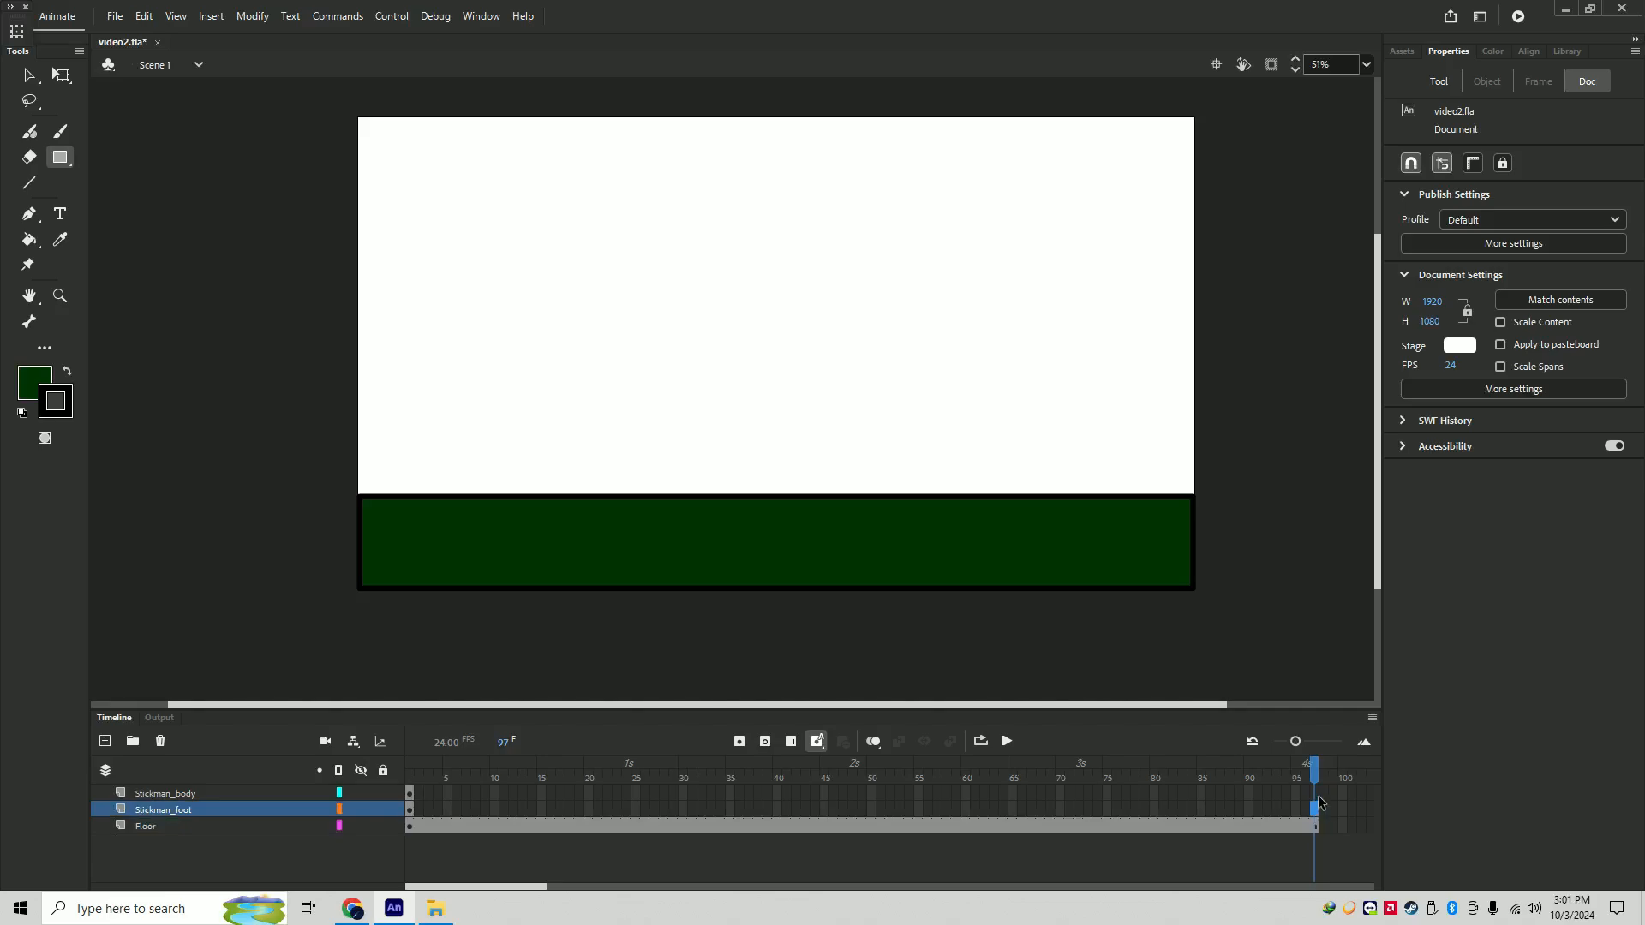
{"action": "left_click", "coordinate": [1313, 795]}
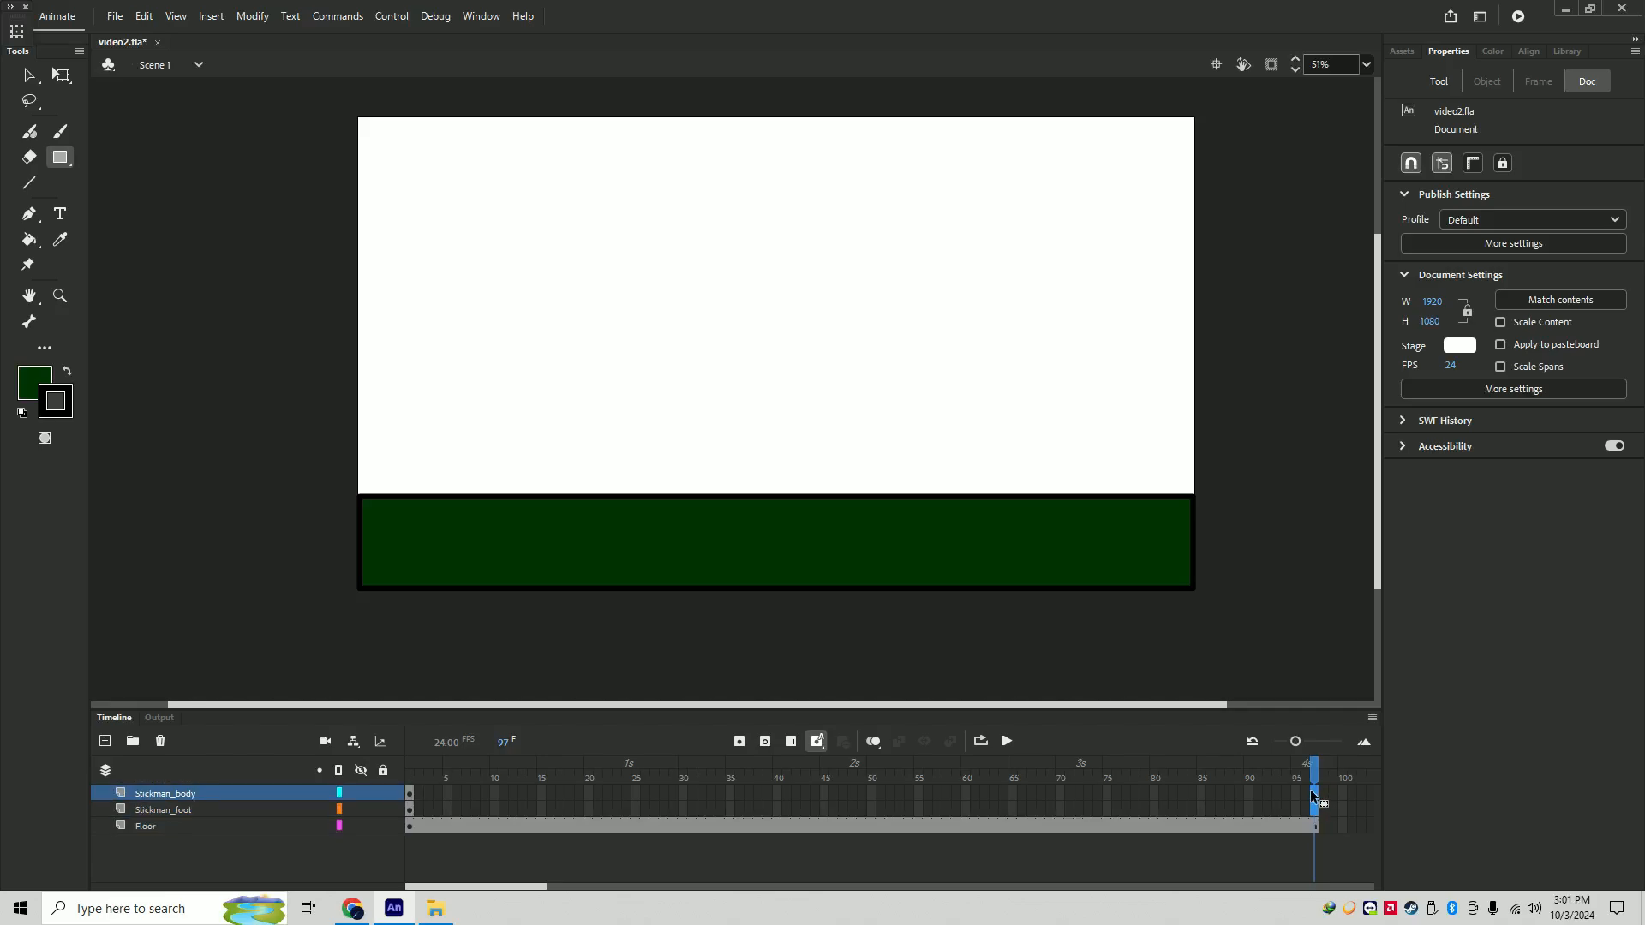
{"action": "key", "text": "F5"}
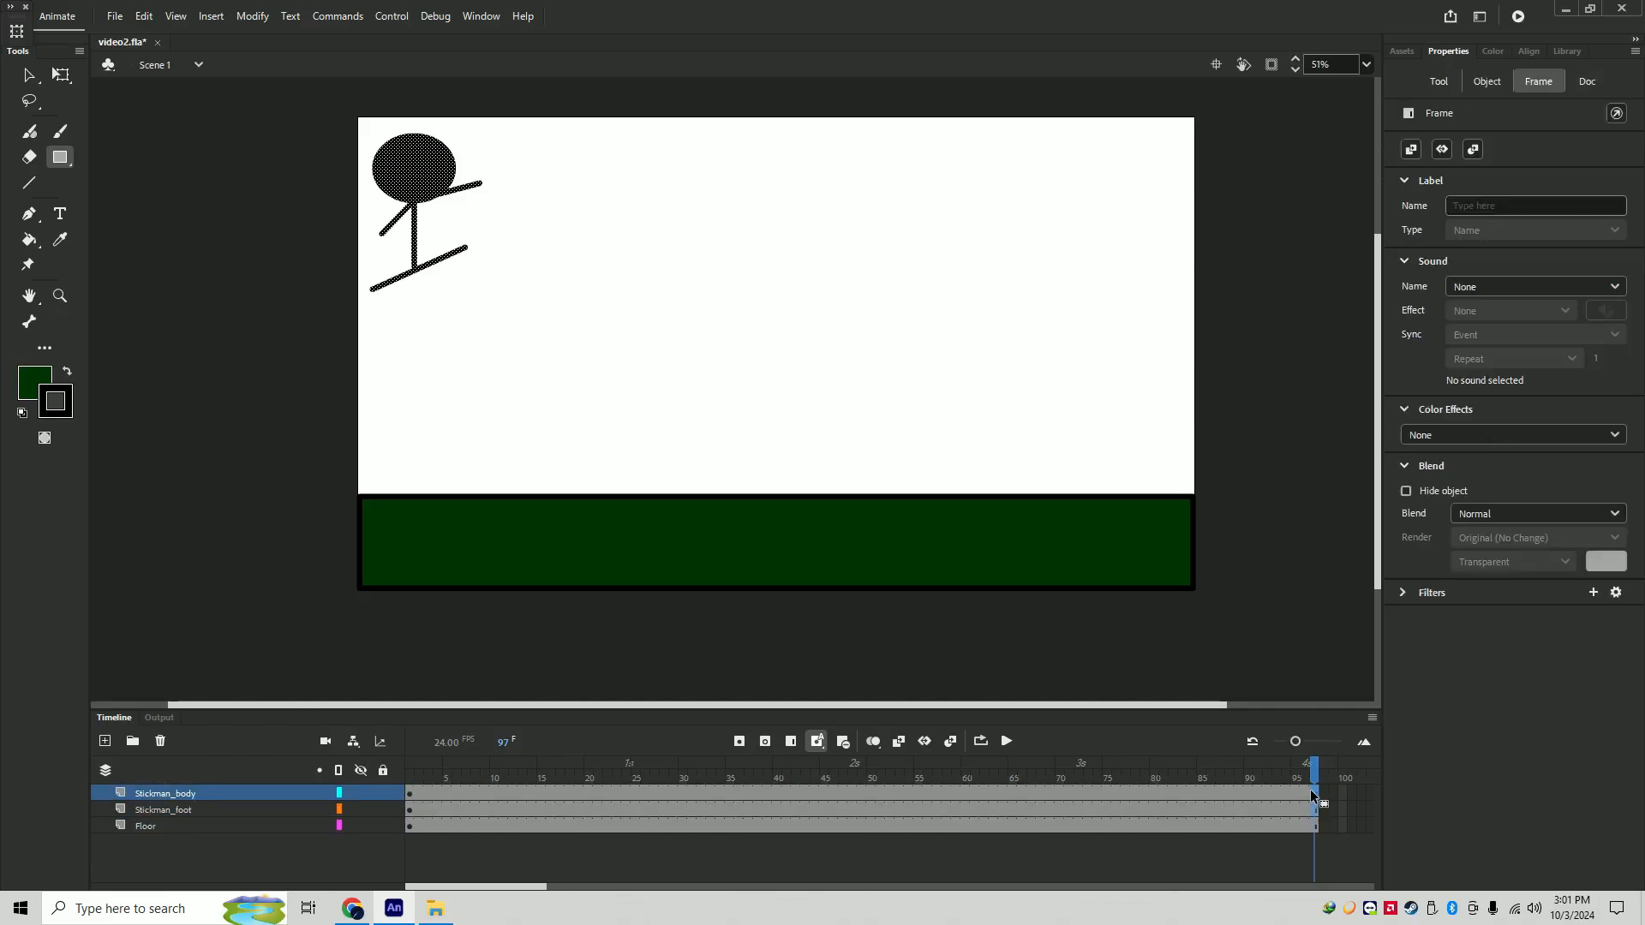
{"action": "left_click_drag", "start_coordinate": [1314, 769], "coordinate": [377, 770]}
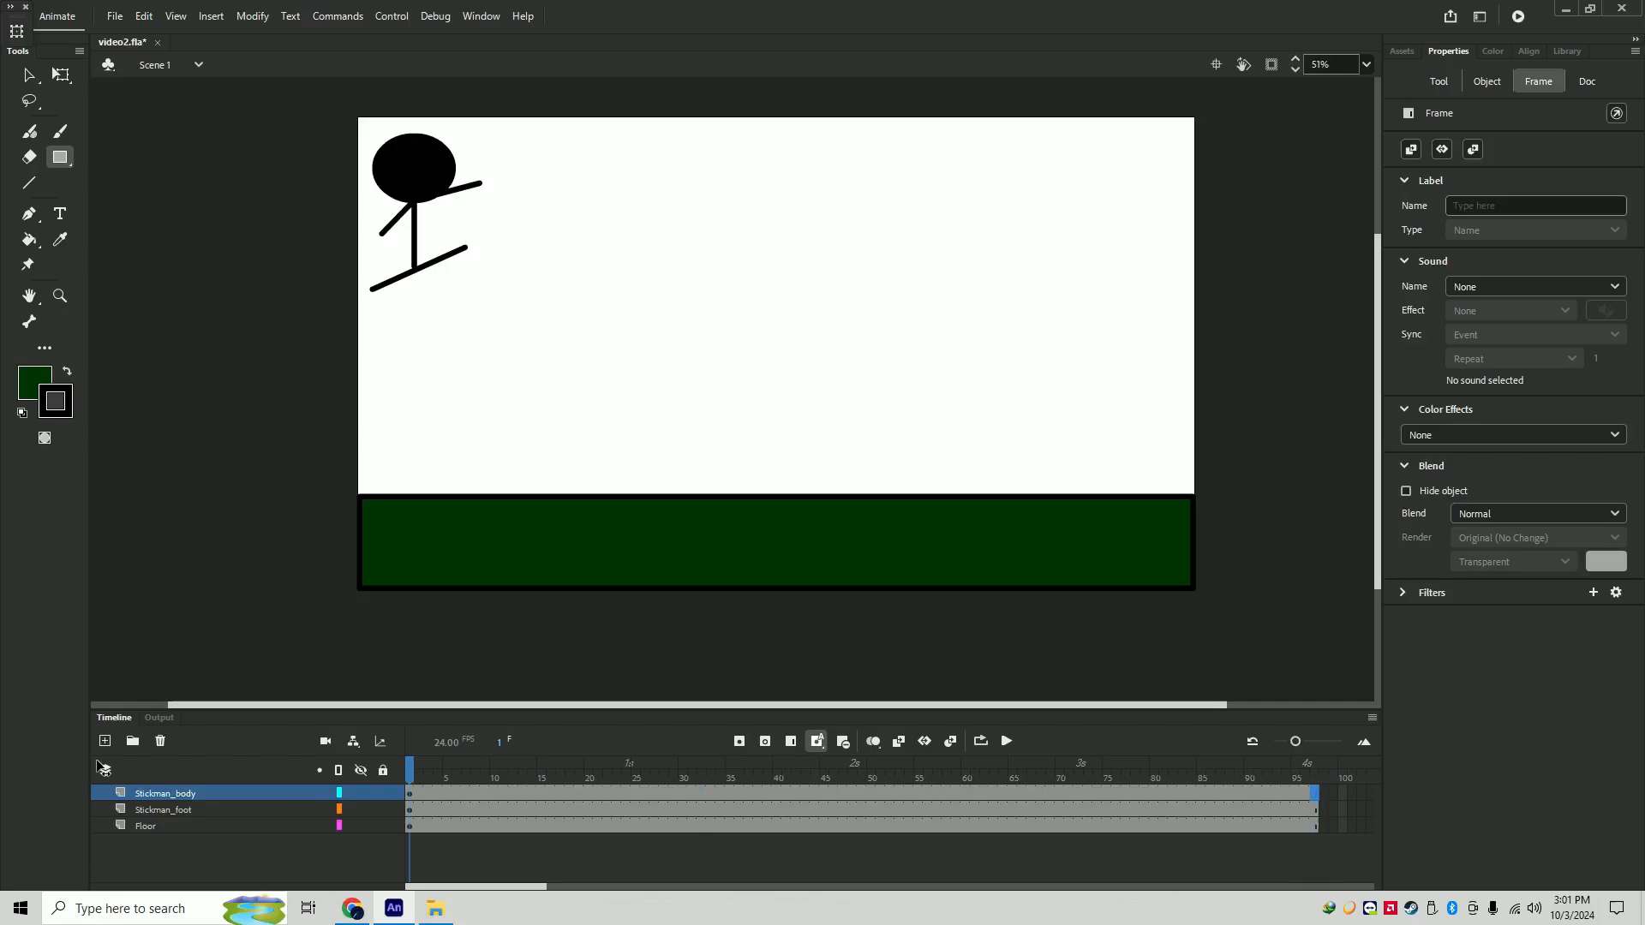
- Convert the Stickman_body drawing at frame 1 to a Movie Clip symbol, keeping the default name
{"action": "left_click", "coordinate": [178, 811]}
{"action": "left_click", "coordinate": [185, 796]}
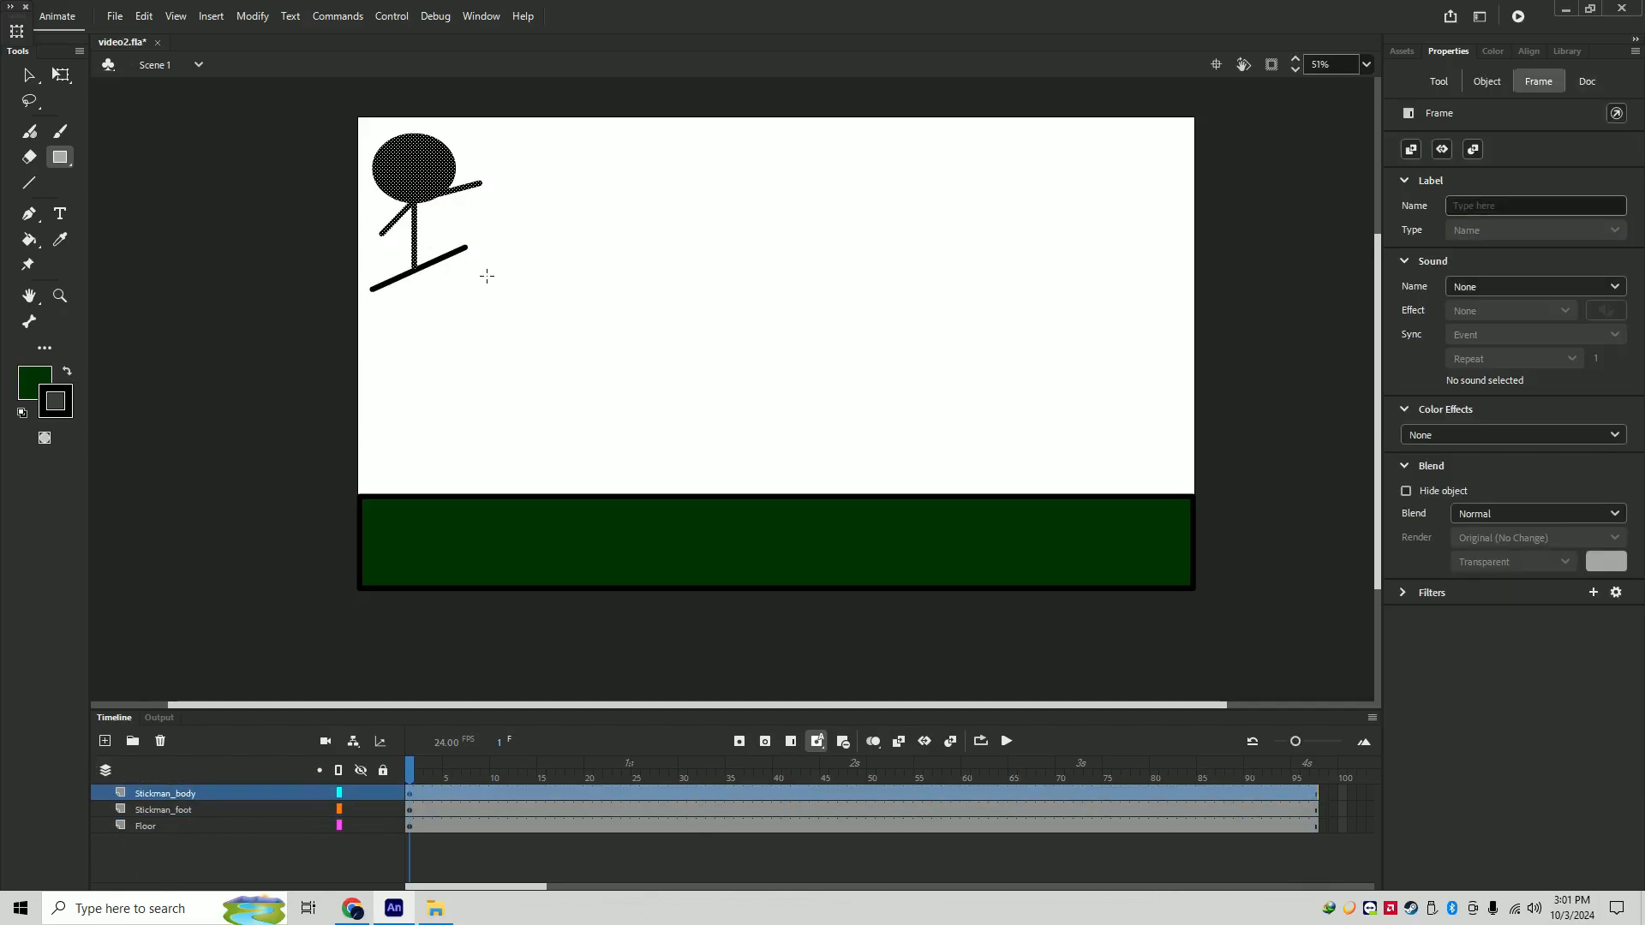
{"action": "left_click", "coordinate": [28, 75]}
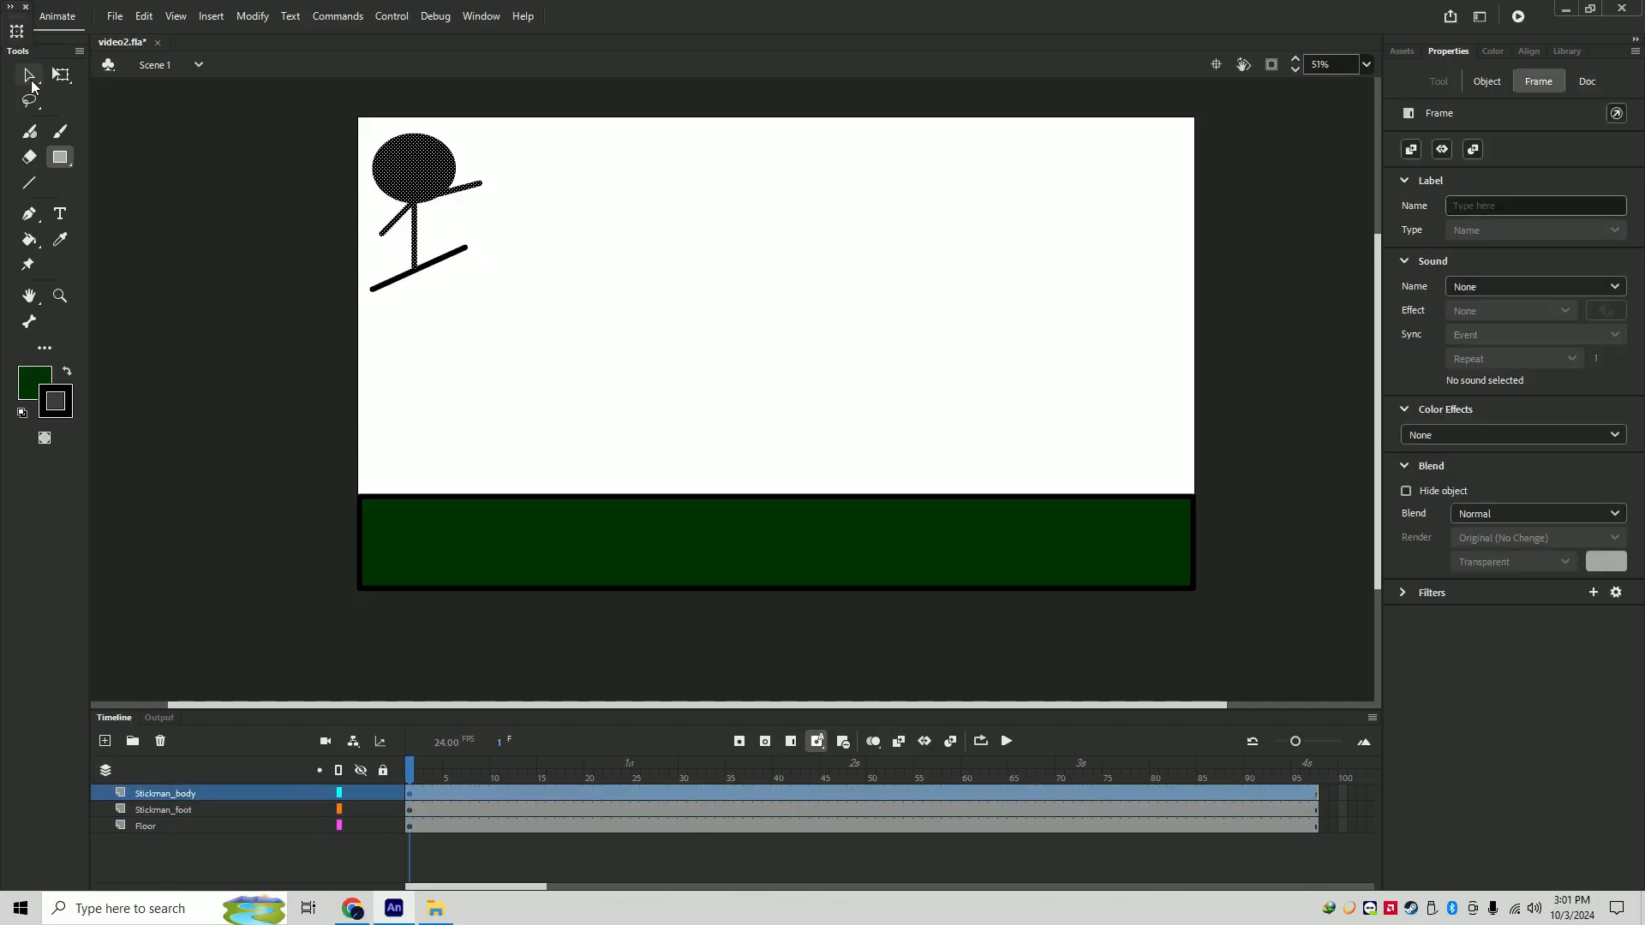
{"action": "right_click", "coordinate": [410, 163]}
{"action": "left_click", "coordinate": [535, 604]}
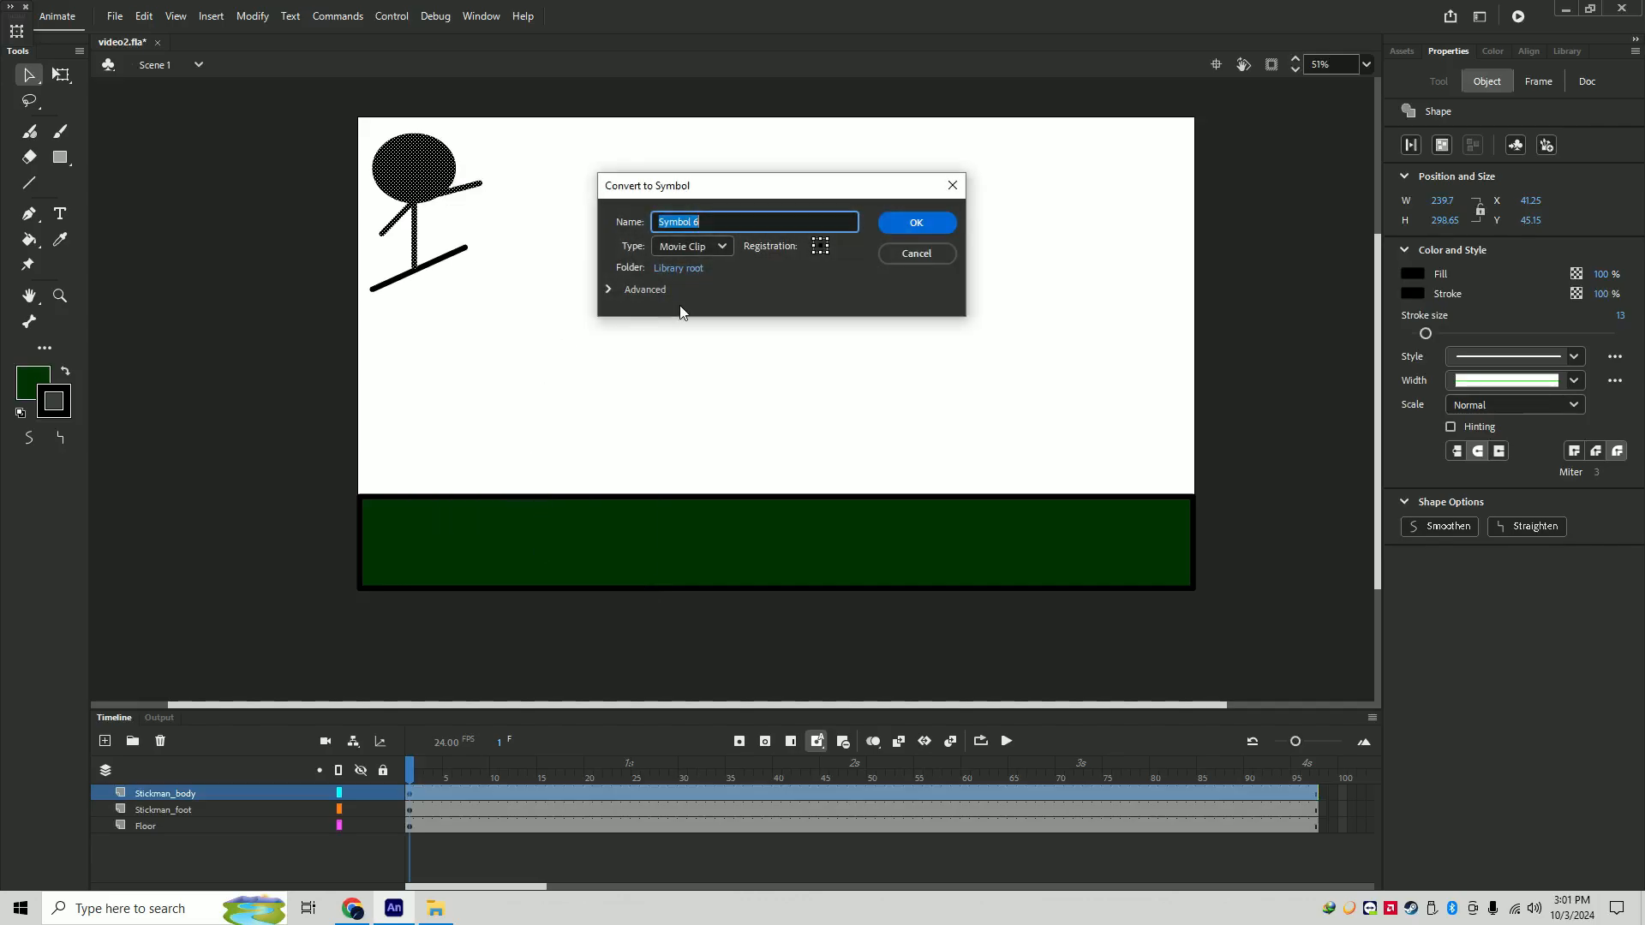
{"action": "left_click", "coordinate": [910, 224]}
- Convert the slanted leg line on the Stickman_foot layer to a Movie Clip symbol with the default name
{"action": "left_click", "coordinate": [225, 810]}
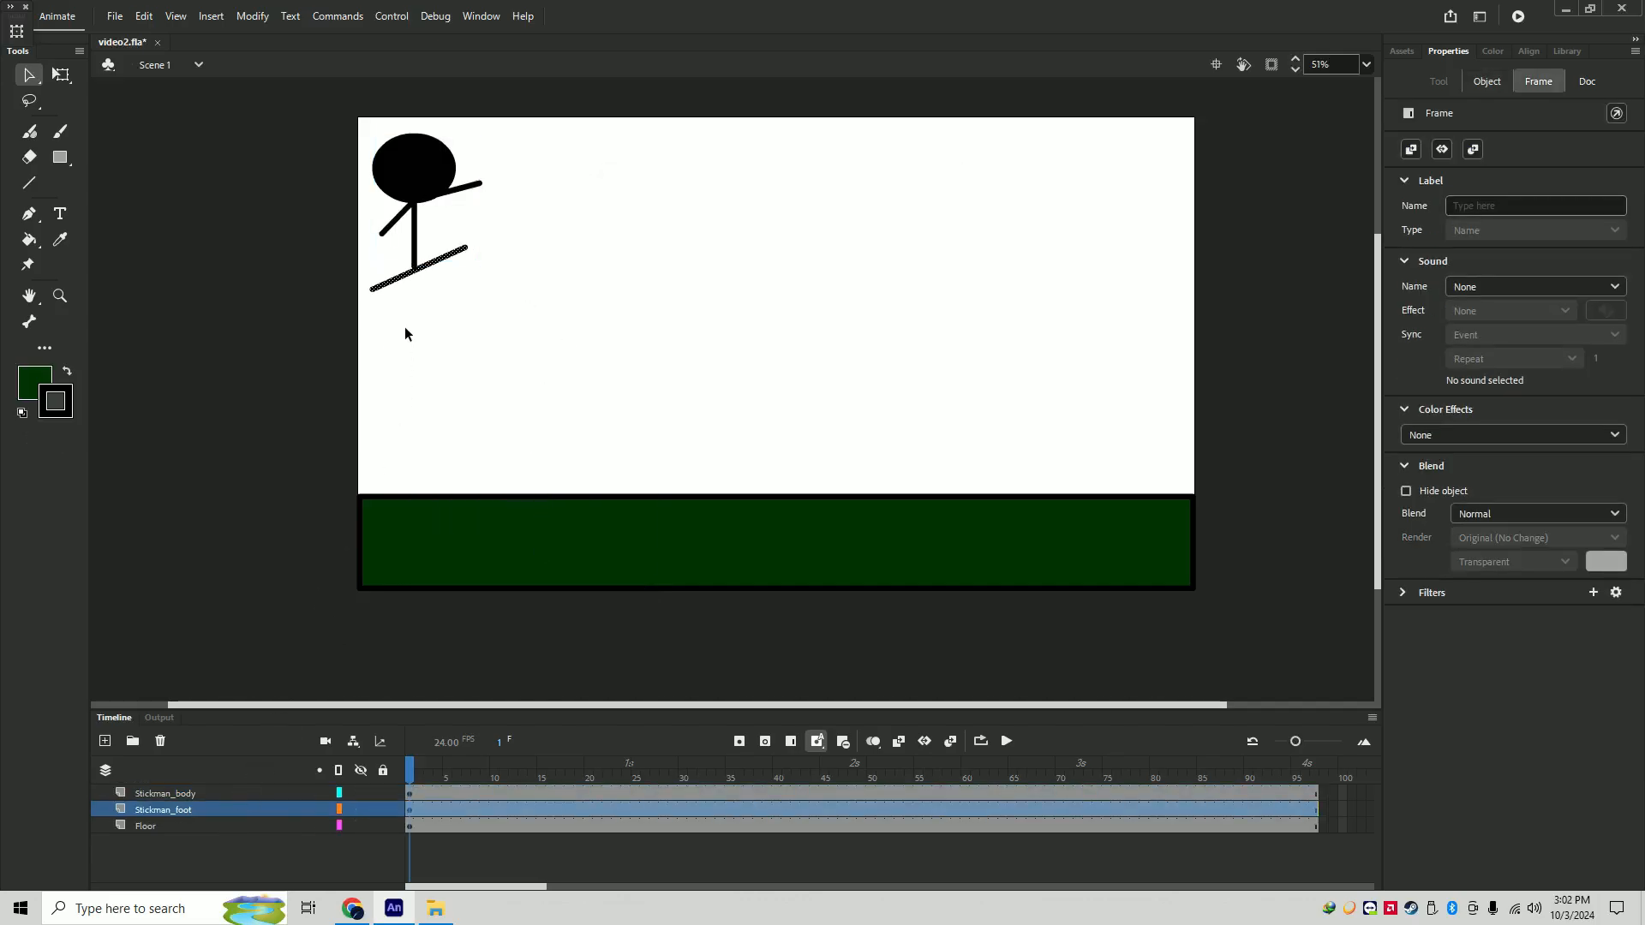
{"action": "right_click", "coordinate": [416, 277]}
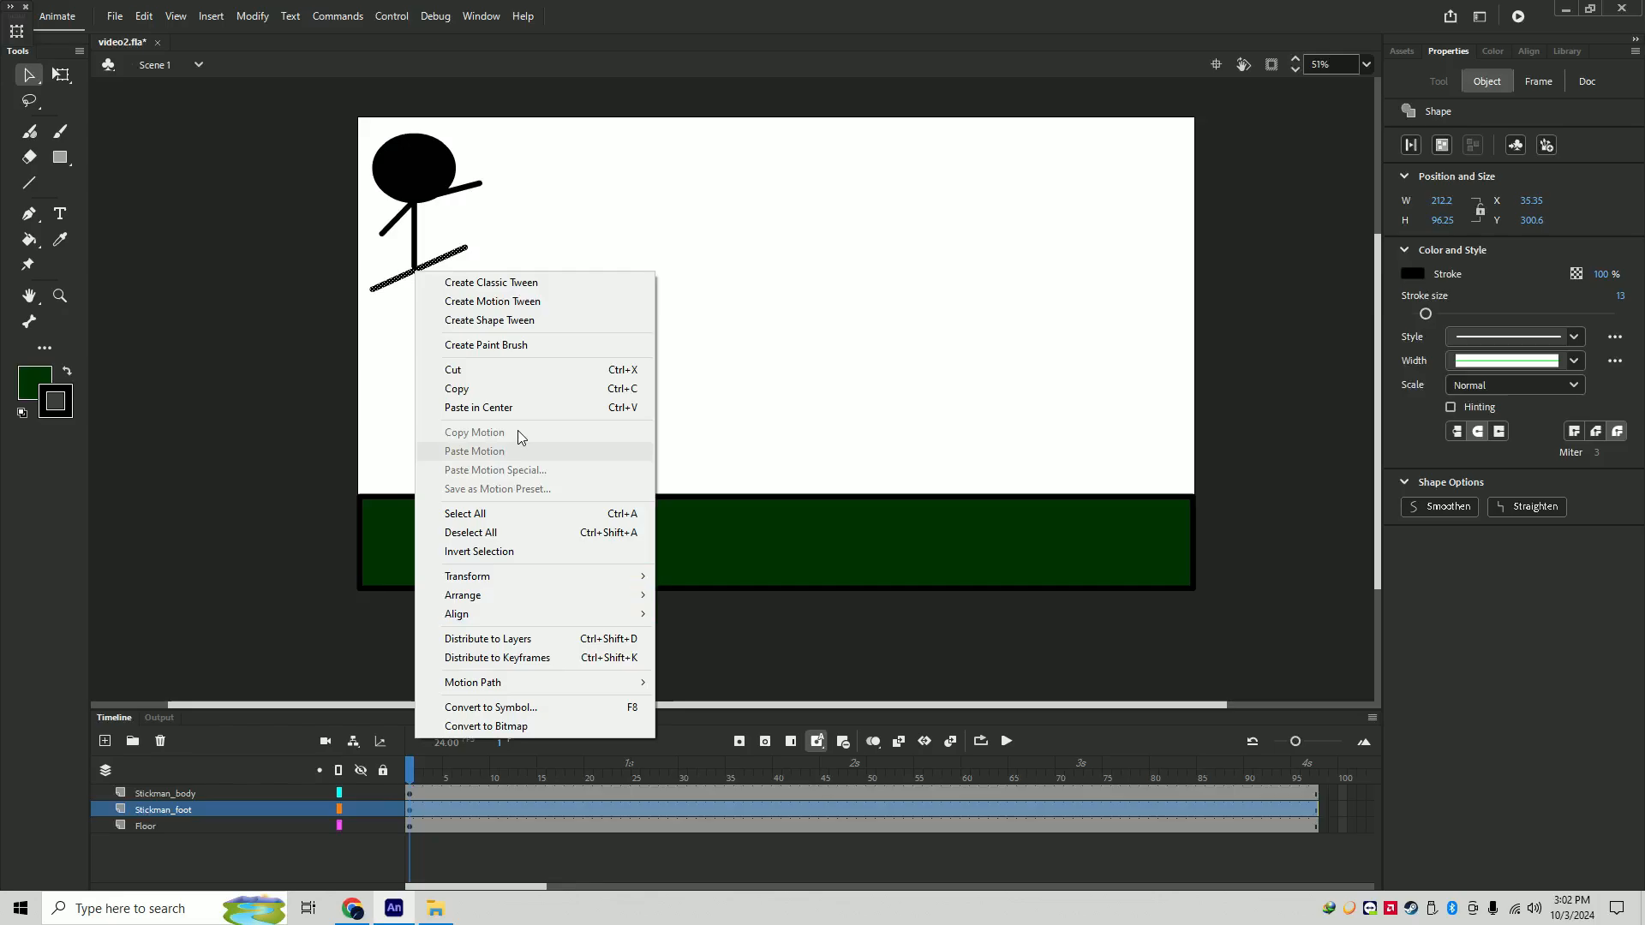
{"action": "left_click", "coordinate": [528, 708]}
{"action": "left_click", "coordinate": [909, 228]}
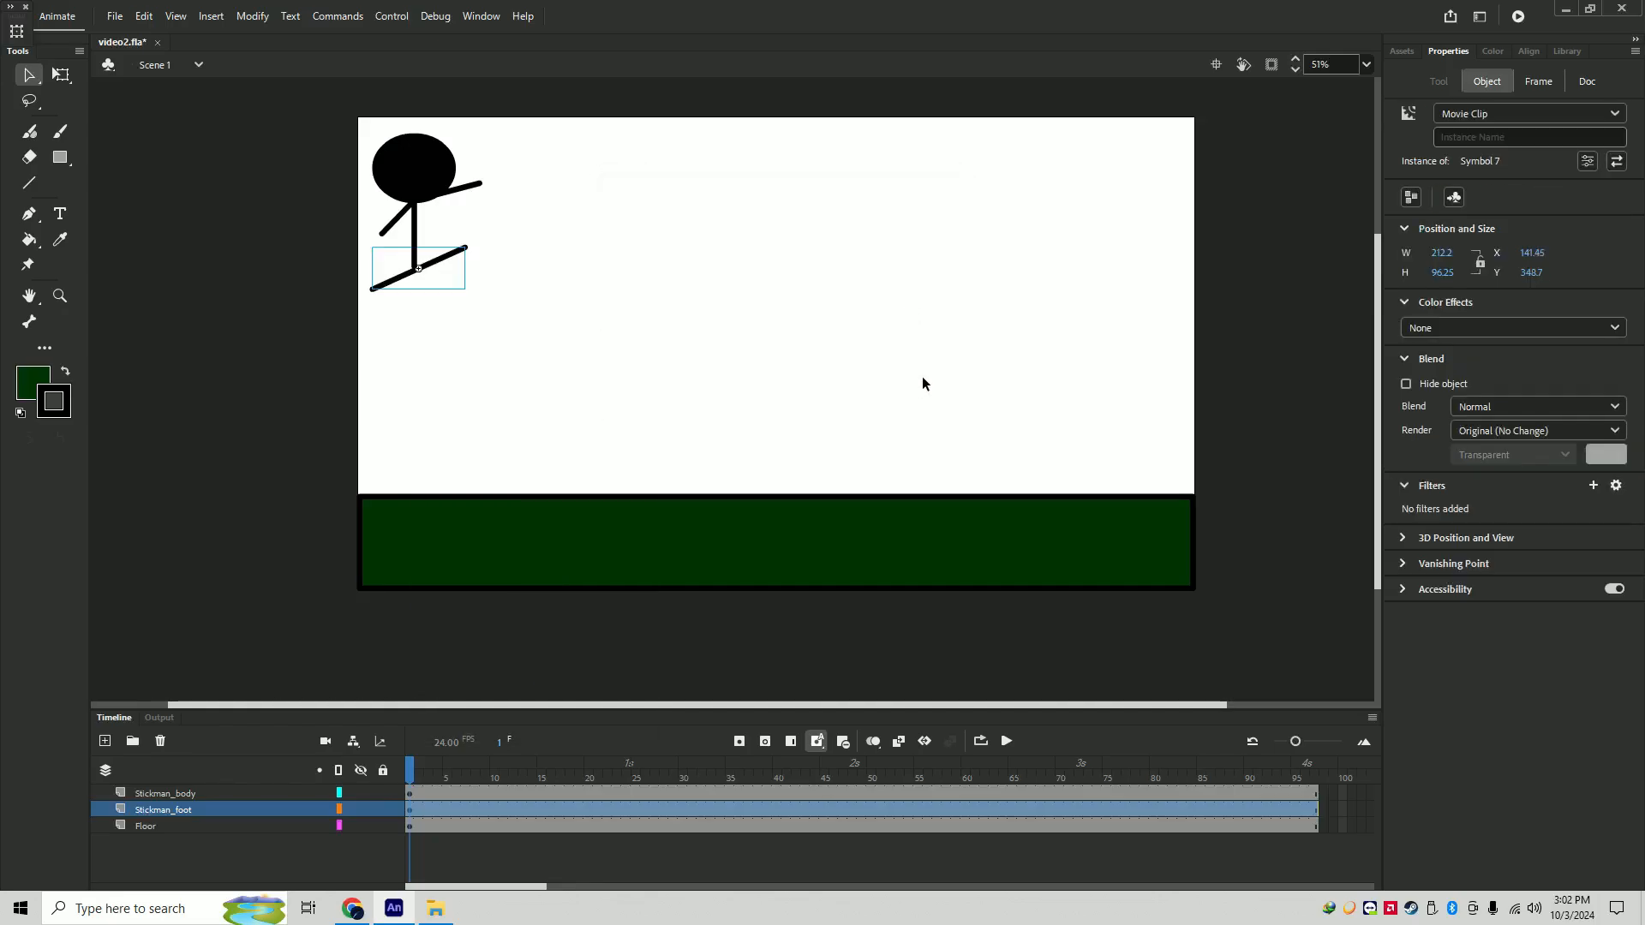
- Insert keyframes at frame 97 on both the Stickman_body and Stickman_foot layers
{"action": "left_click_drag", "start_coordinate": [406, 765], "coordinate": [408, 765]}
{"action": "left_click", "coordinate": [1315, 790]}
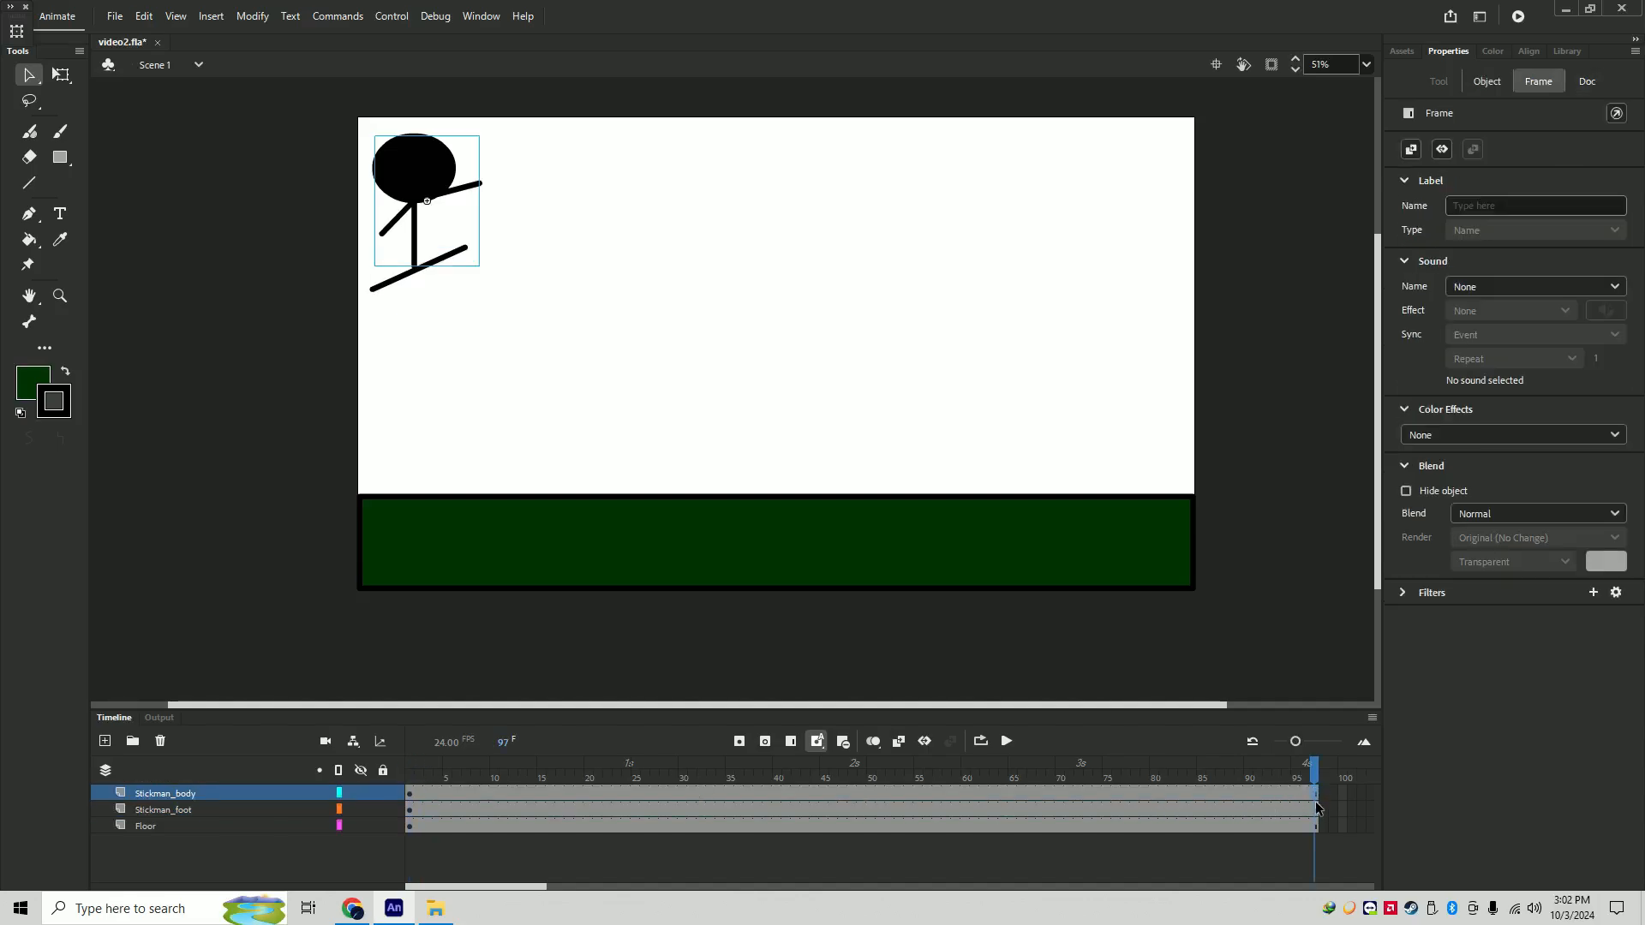
{"action": "left_click", "coordinate": [1316, 808]}
{"action": "left_click", "coordinate": [1313, 793]}
{"action": "left_click", "coordinate": [1310, 810]}
{"action": "right_click", "coordinate": [1315, 811]}
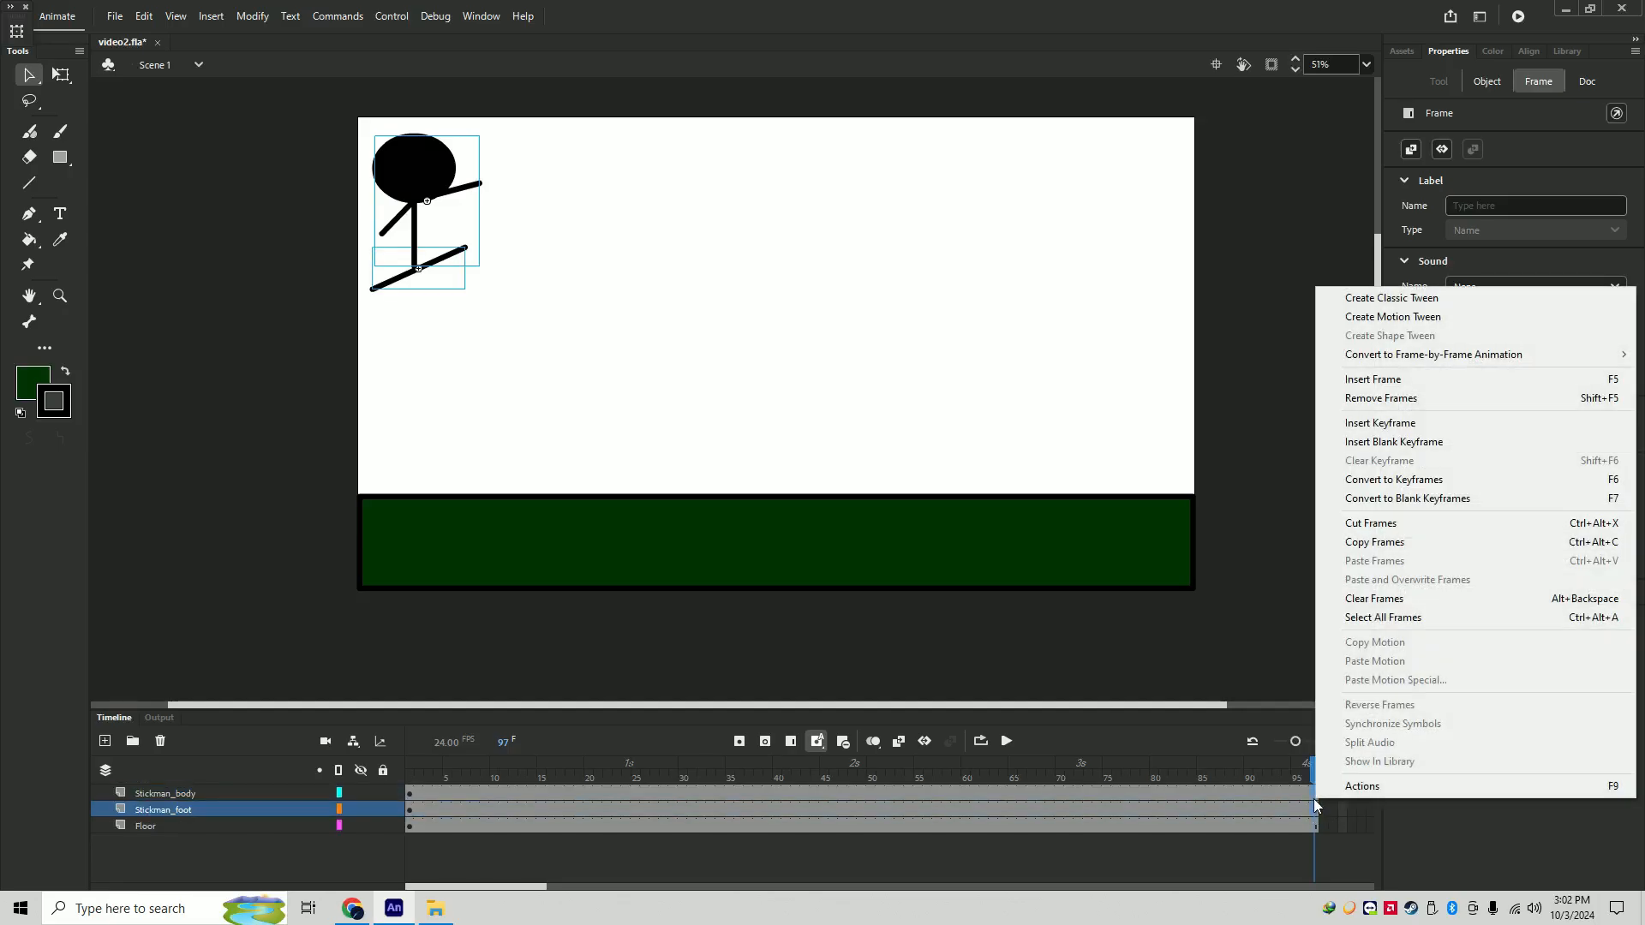
{"action": "left_click", "coordinate": [1365, 423]}
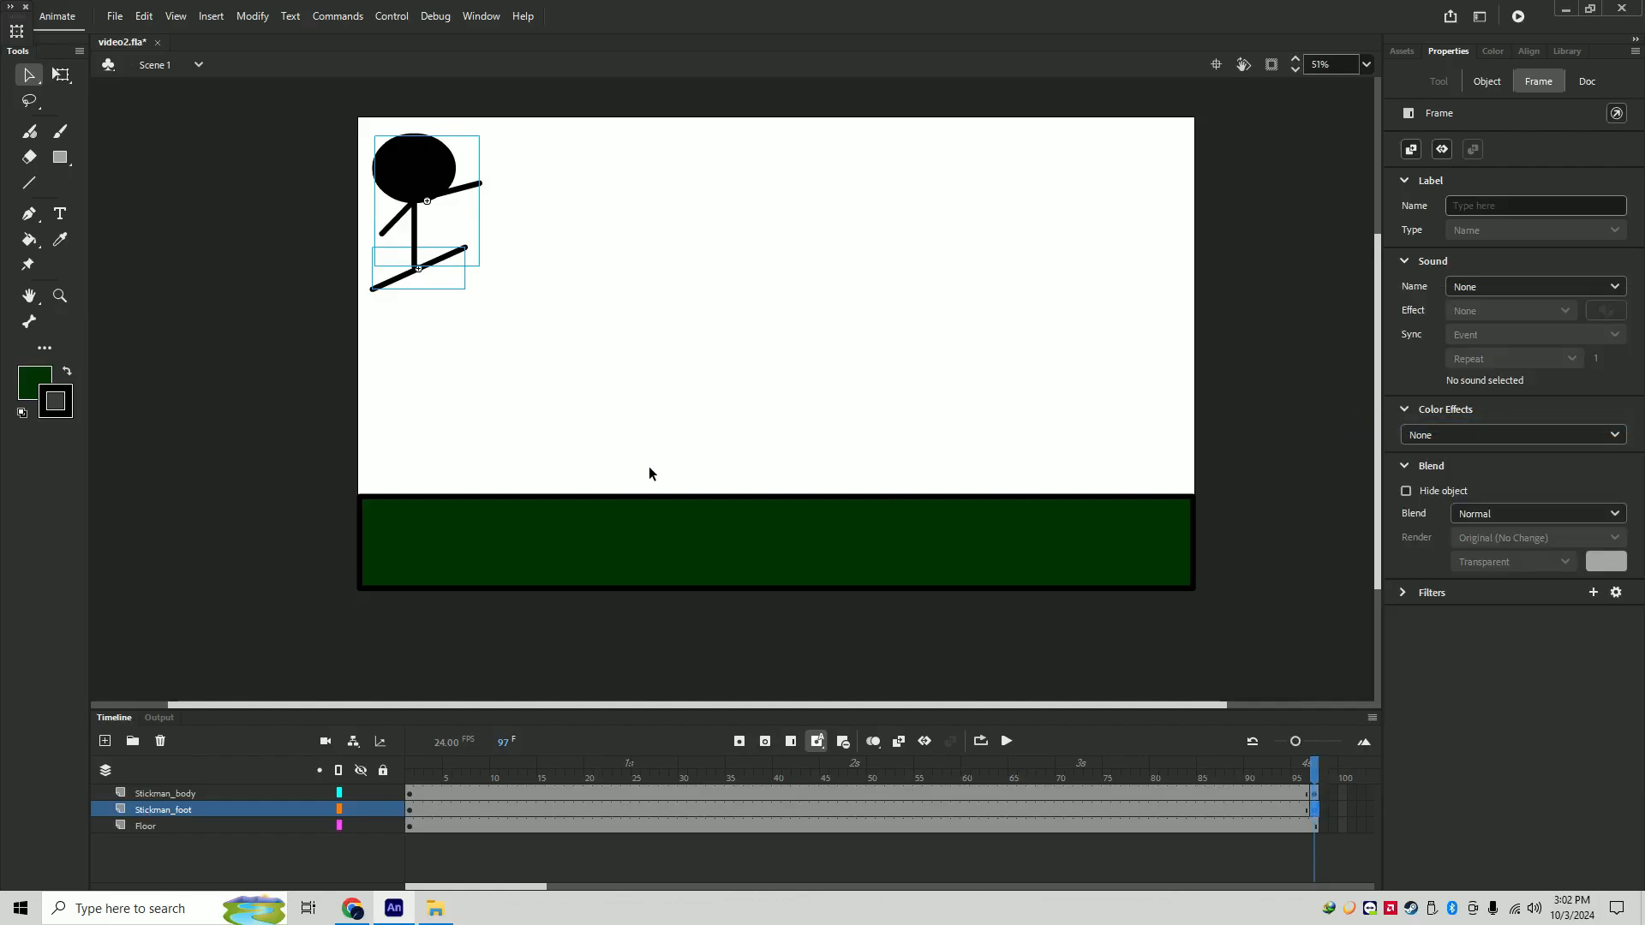
- At frame 97, move the stickman's body and foot together horizontally to the stage's upper-right corner
{"action": "left_click_drag", "start_coordinate": [641, 377], "coordinate": [187, 78]}
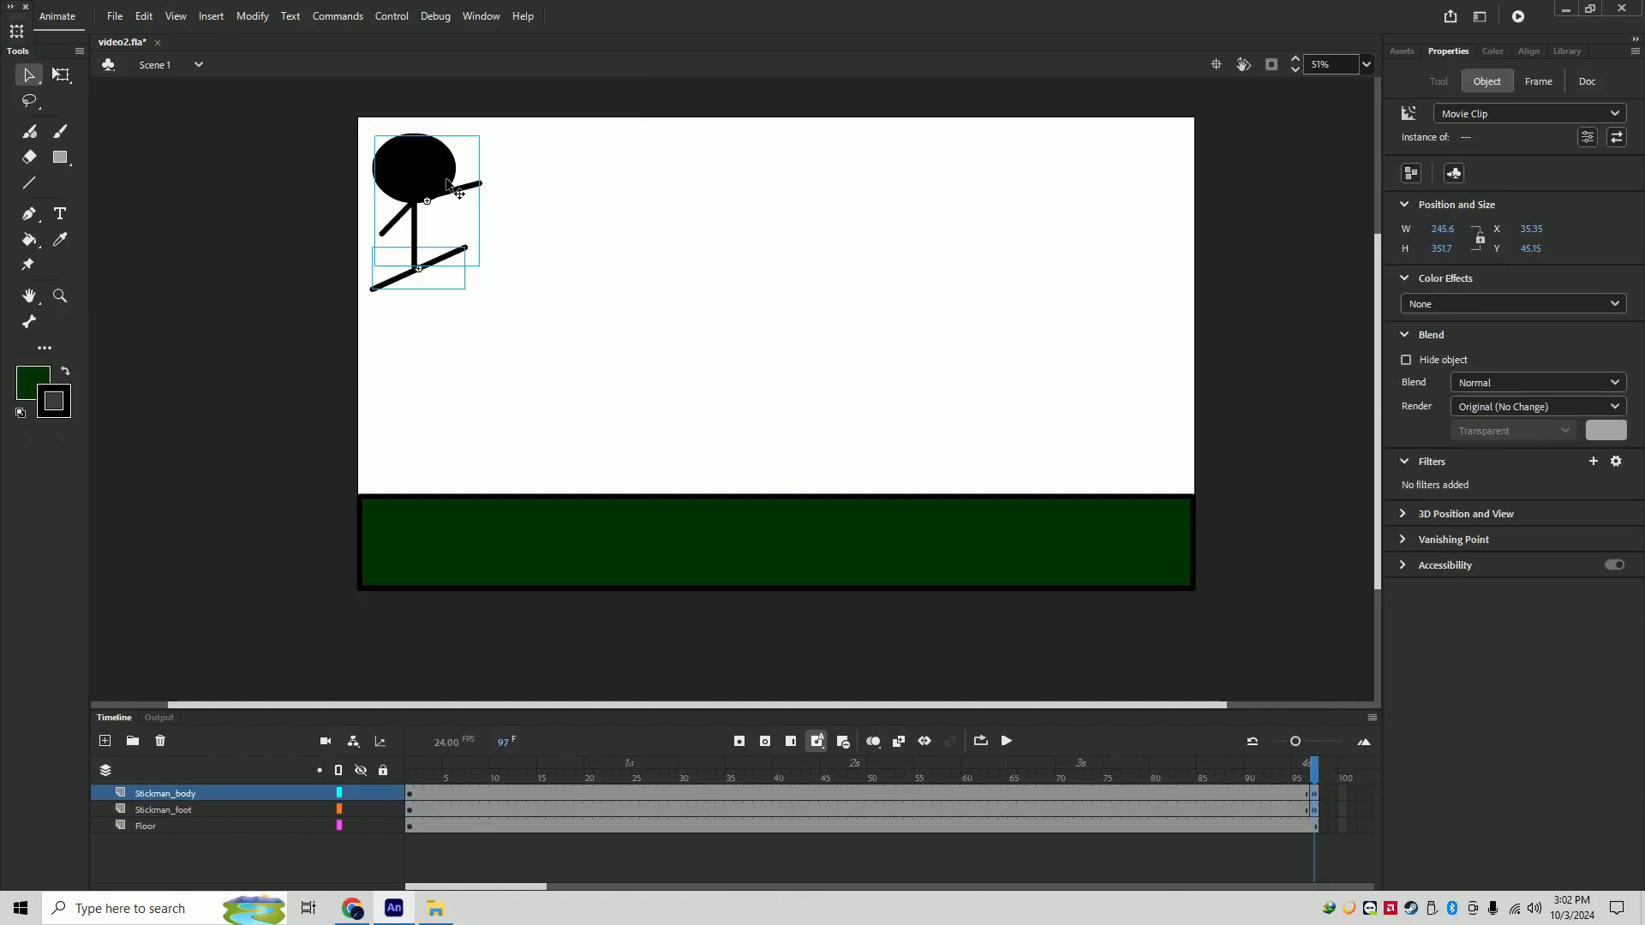
{"action": "left_click_drag", "start_coordinate": [446, 183], "coordinate": [1131, 175]}
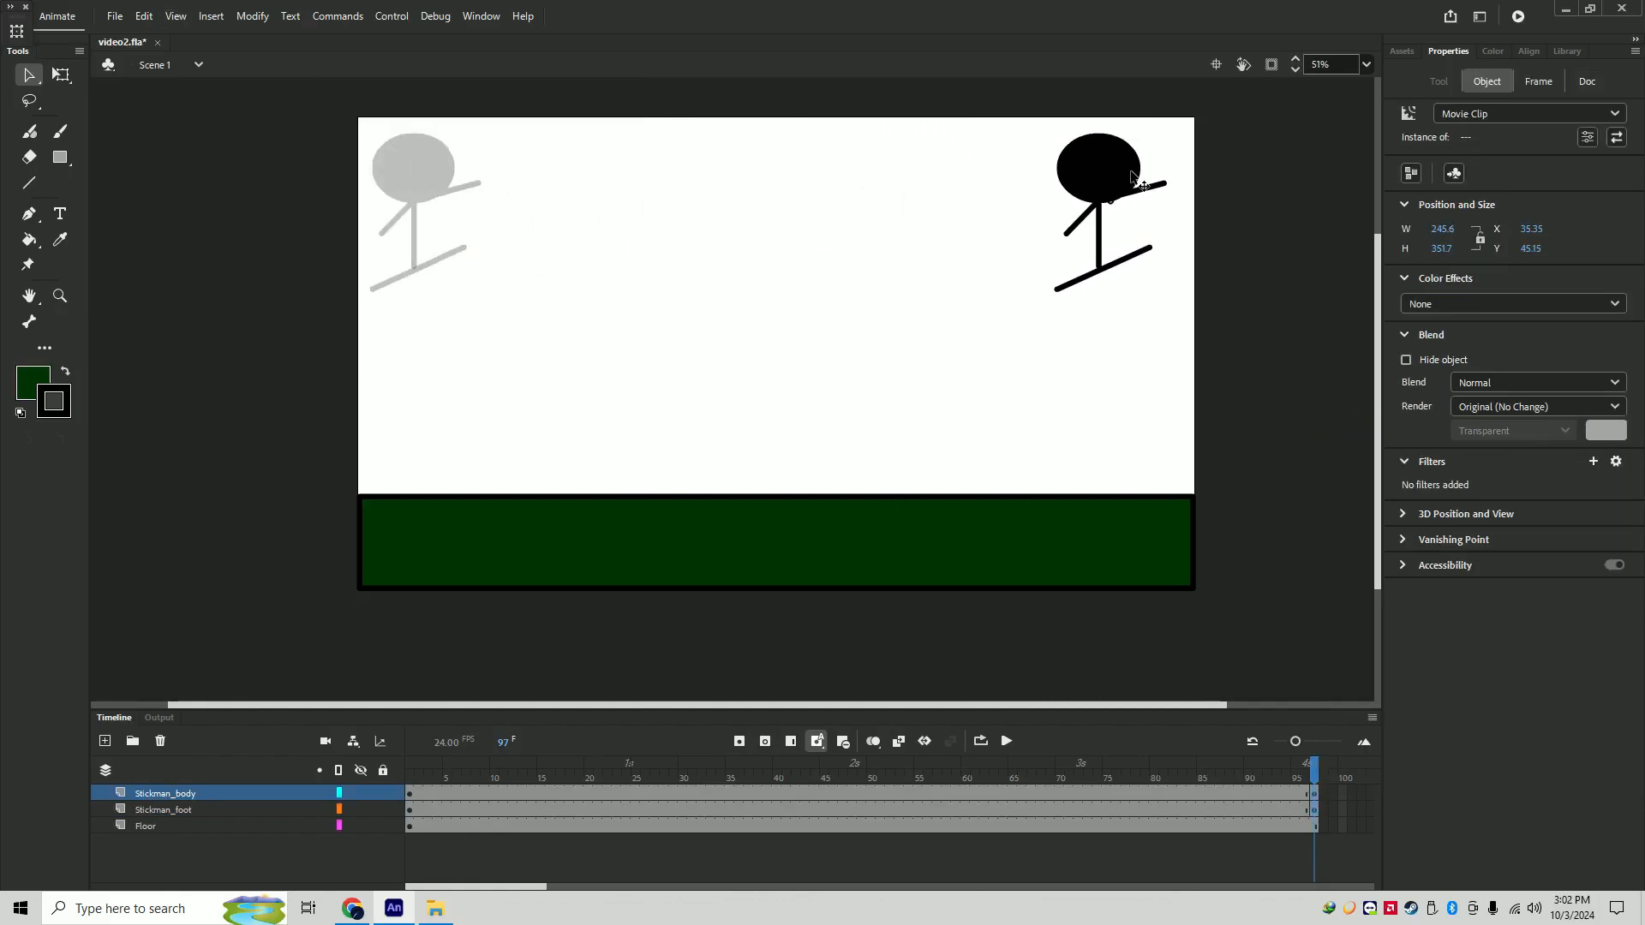
{"action": "left_click", "coordinate": [1119, 343]}
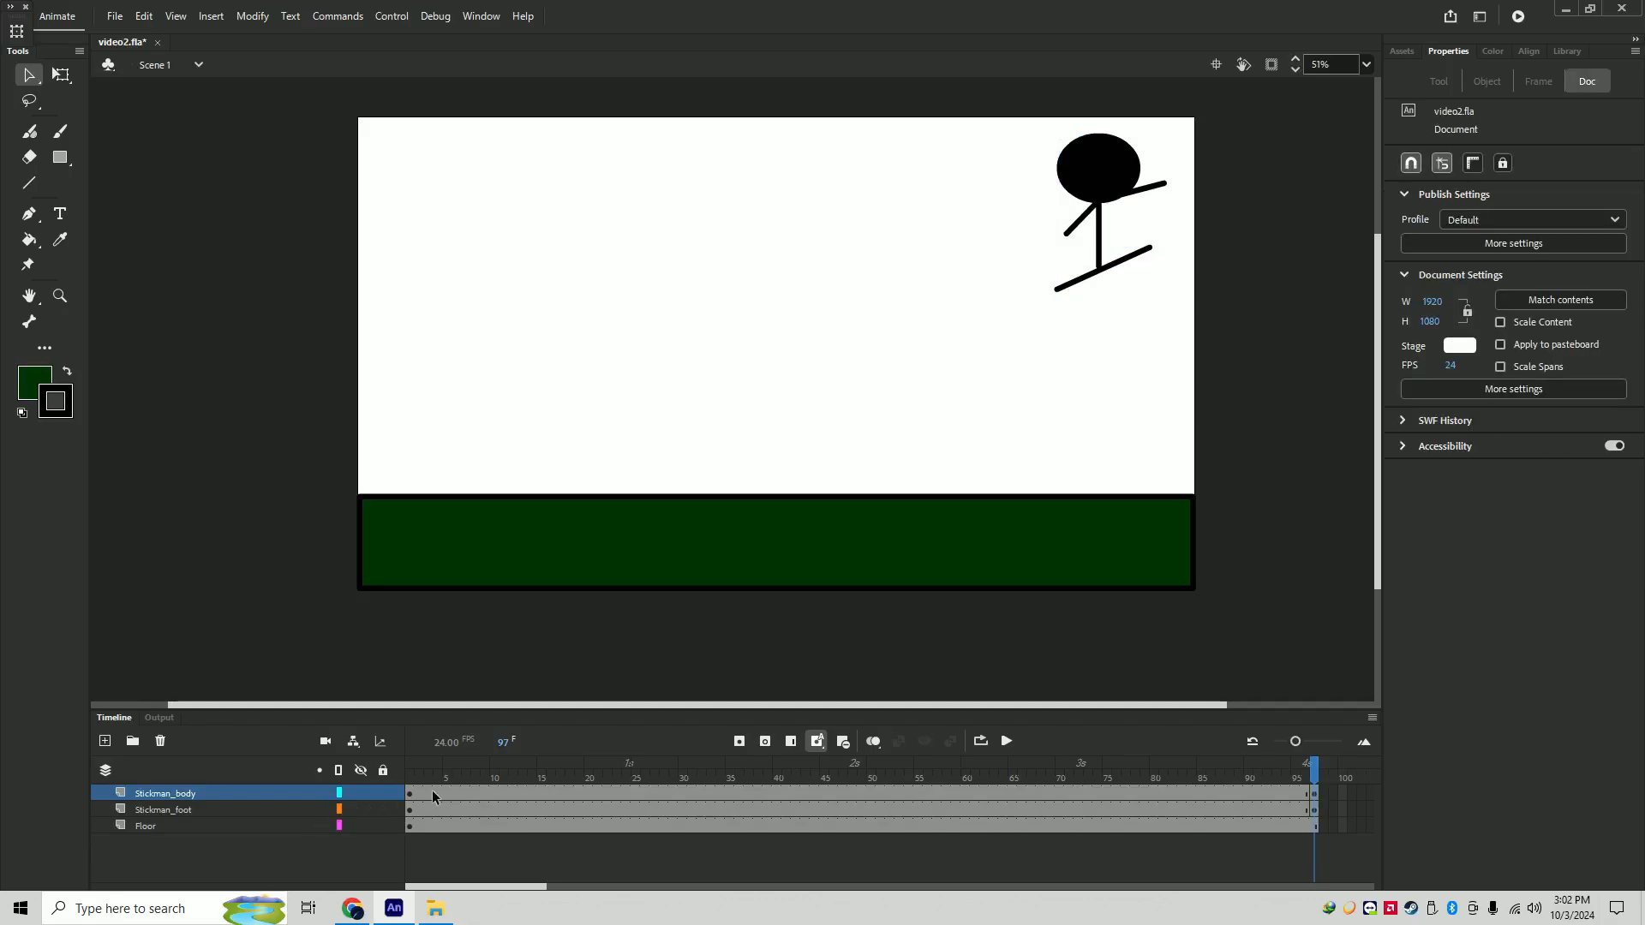
- Create a classic tween on the Stickman_foot layer between frames 1 and 97
{"action": "left_click", "coordinate": [214, 809]}
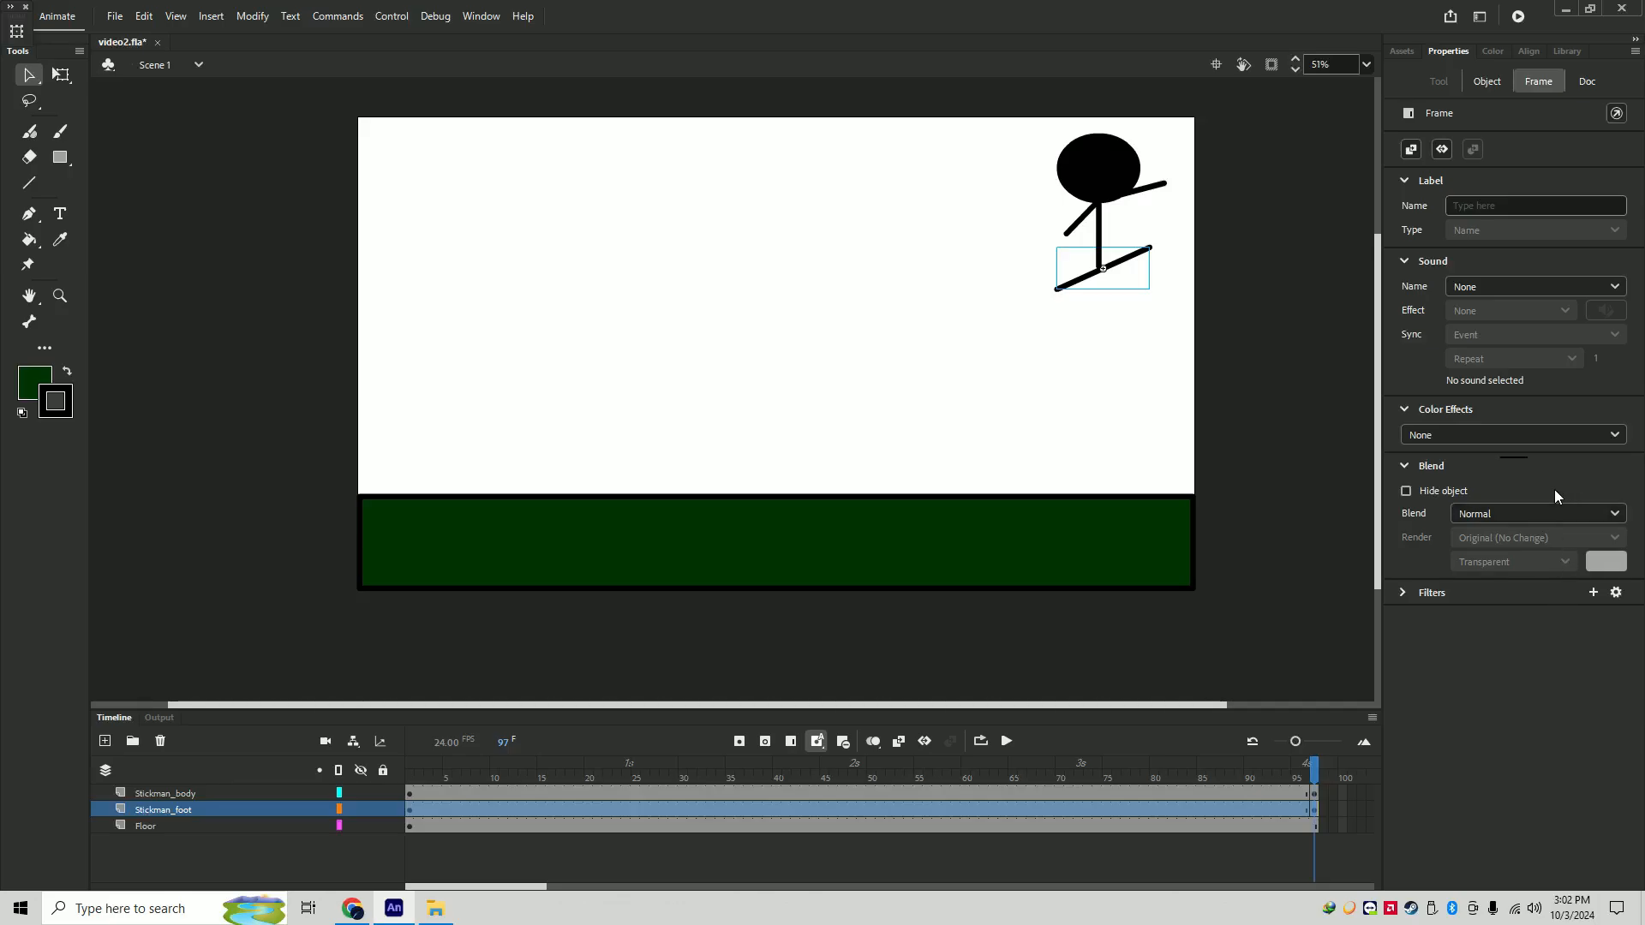
{"action": "right_click", "coordinate": [1181, 806]}
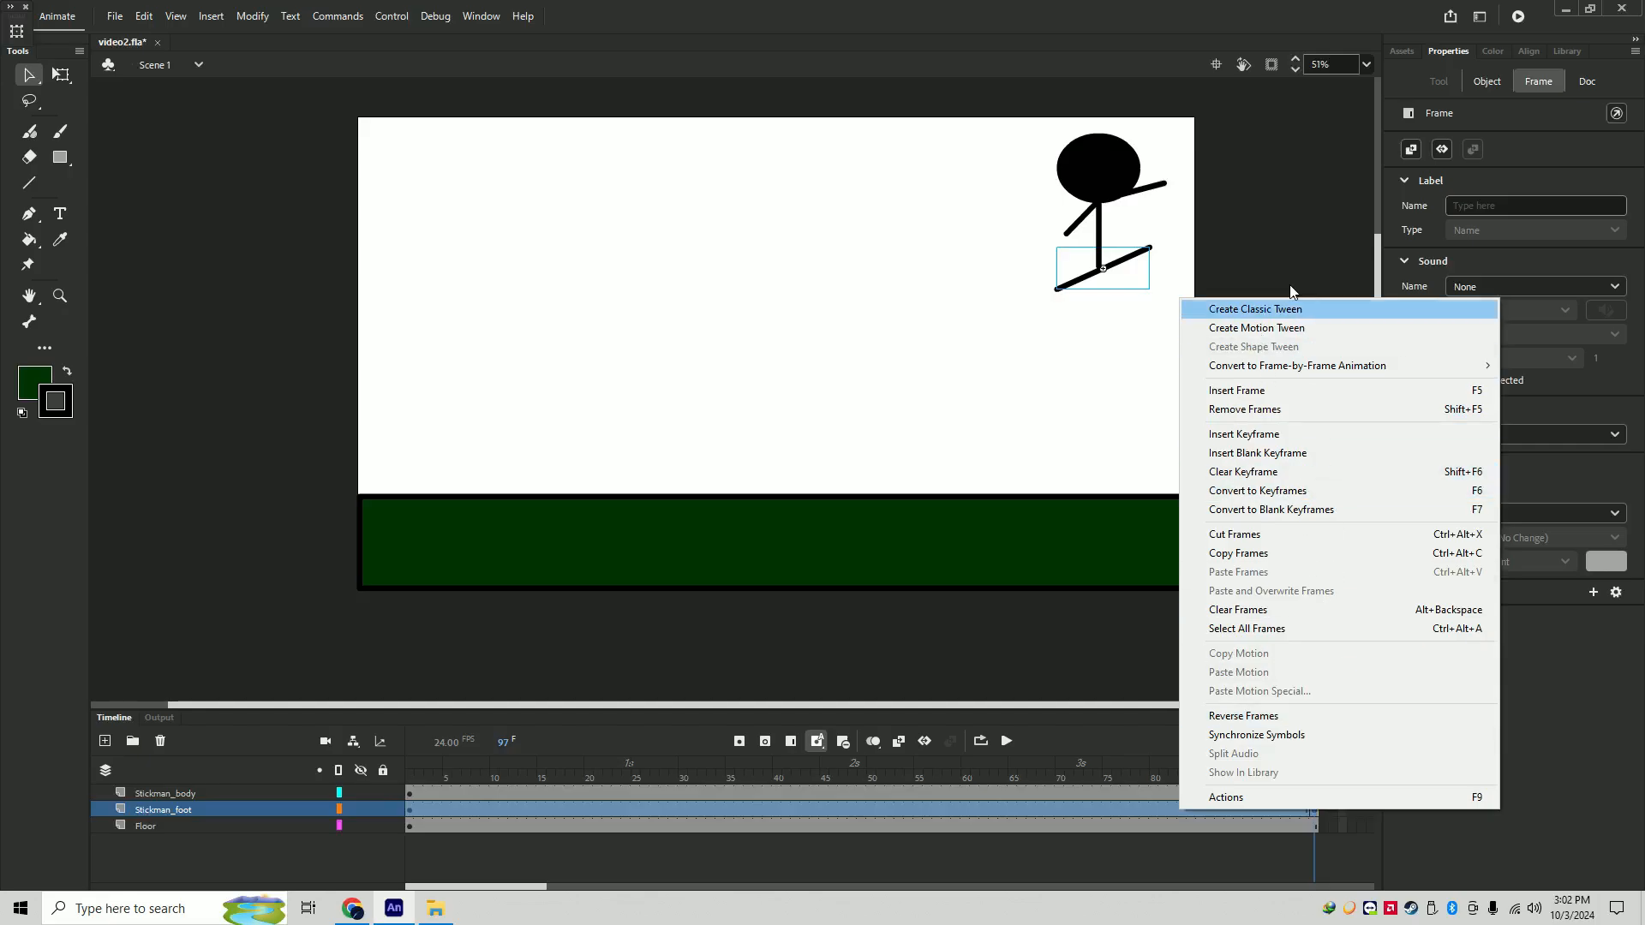
{"action": "left_click", "coordinate": [1292, 312]}
{"action": "right_click", "coordinate": [1117, 789]}
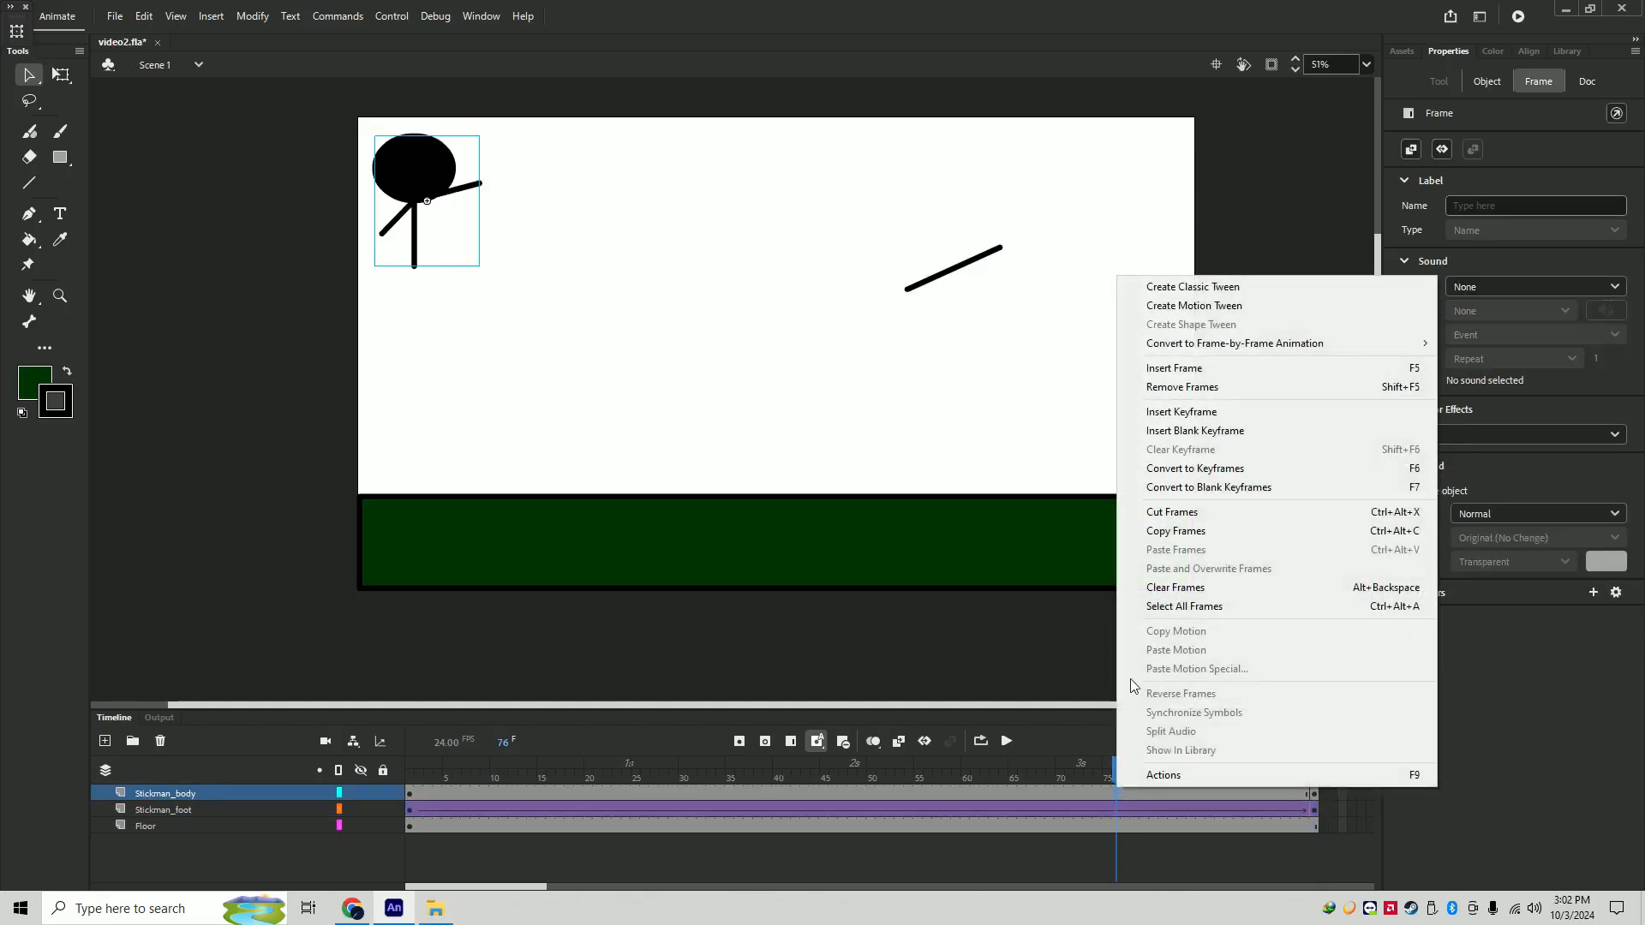
{"action": "left_click", "coordinate": [1206, 286]}
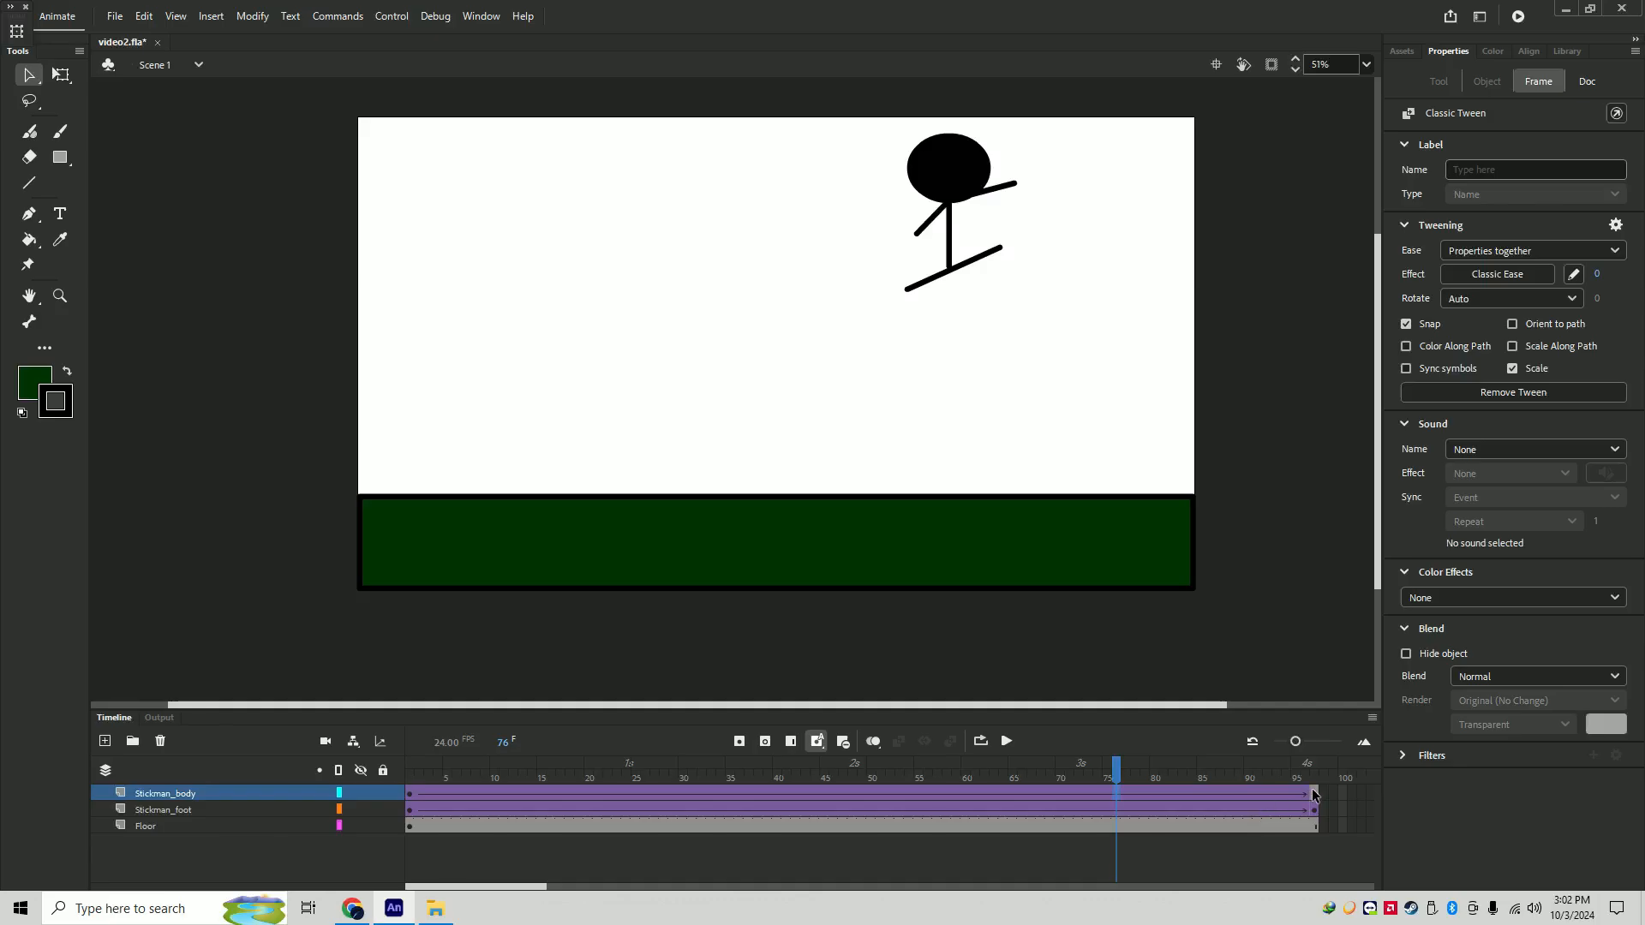
{"action": "key", "text": "ctrl+z"}
- Create a classic tween on the Stickman_body layer between frames 1 and 97 and scrub through the motion
{"action": "left_click_drag", "start_coordinate": [1323, 792], "coordinate": [274, 780]}
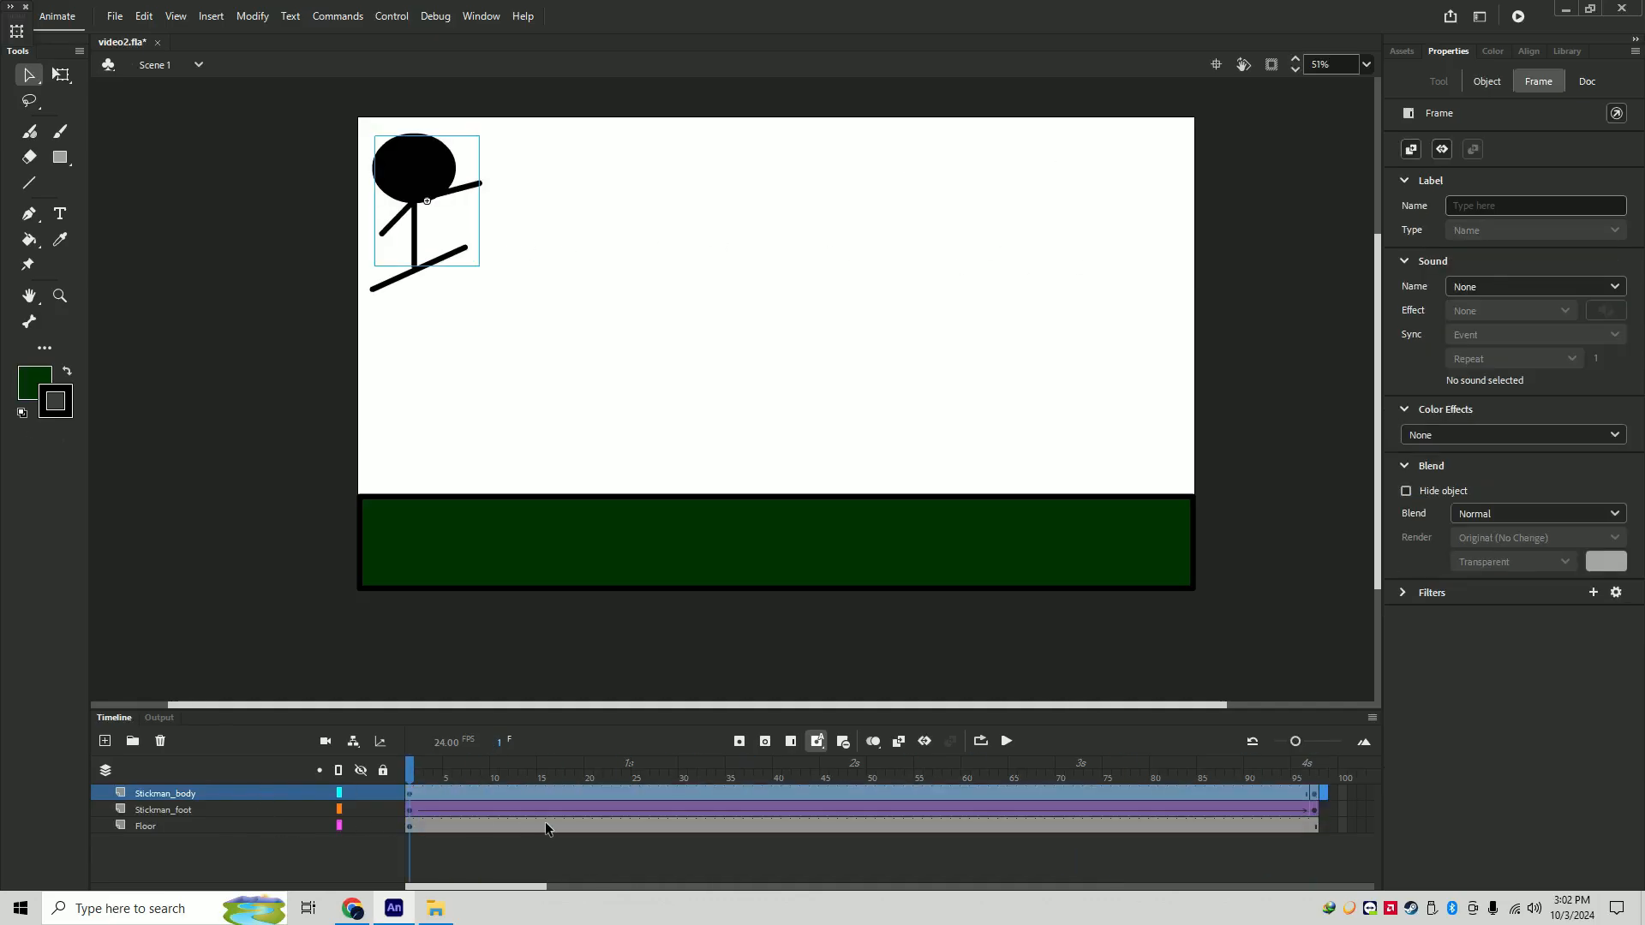
{"action": "right_click", "coordinate": [544, 789]}
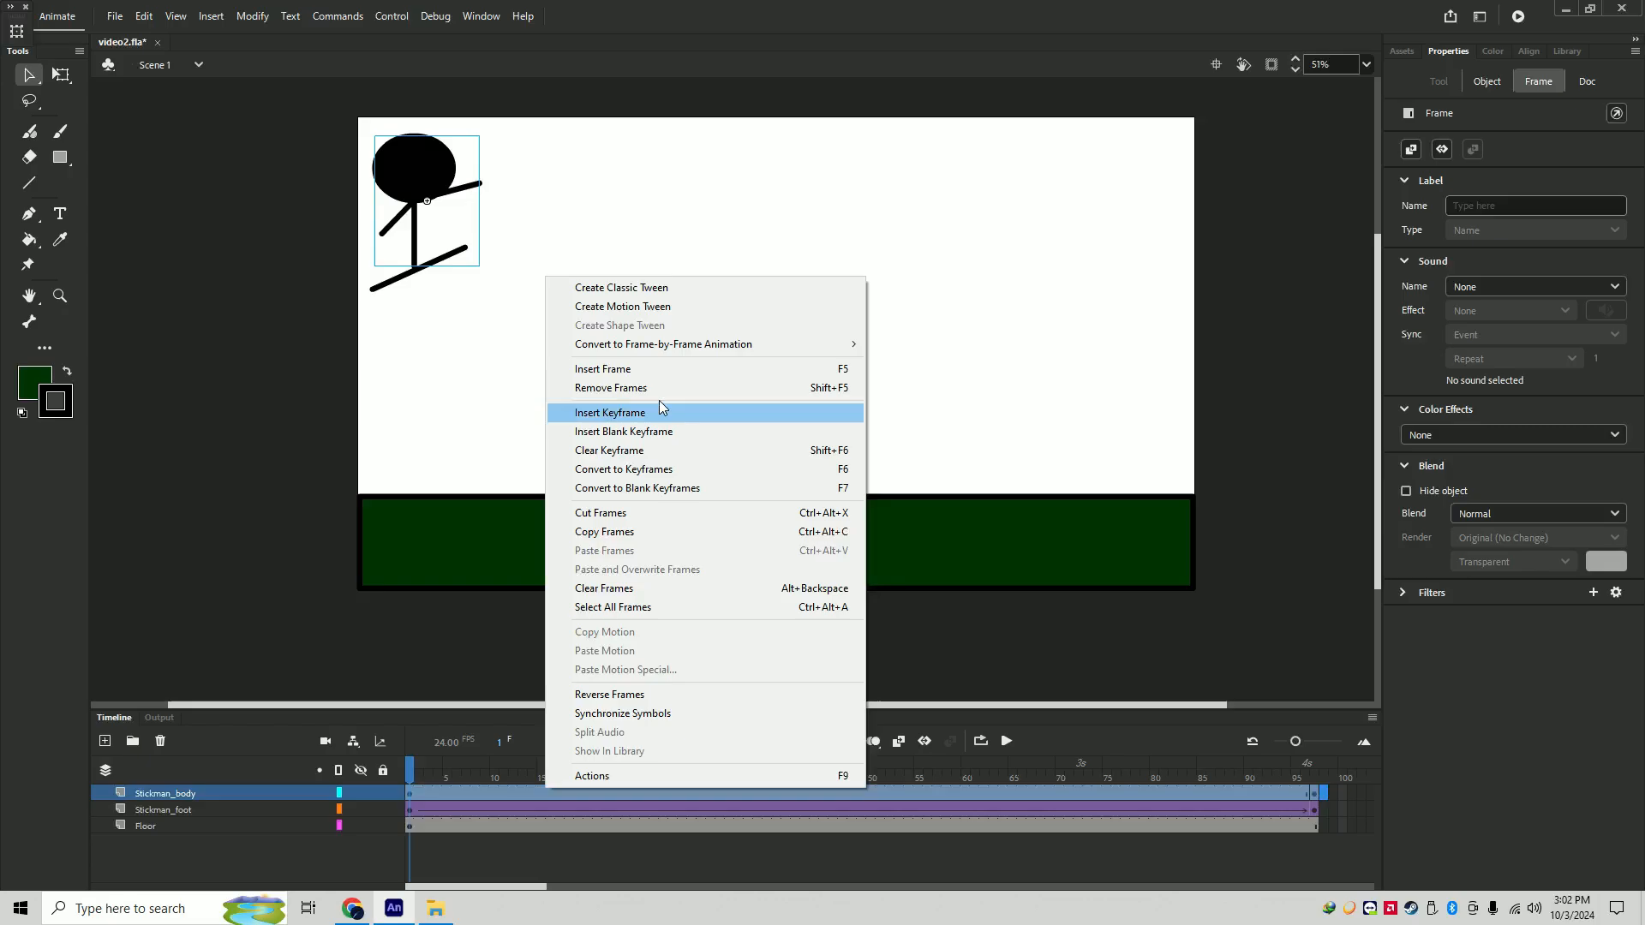
{"action": "left_click", "coordinate": [651, 288]}
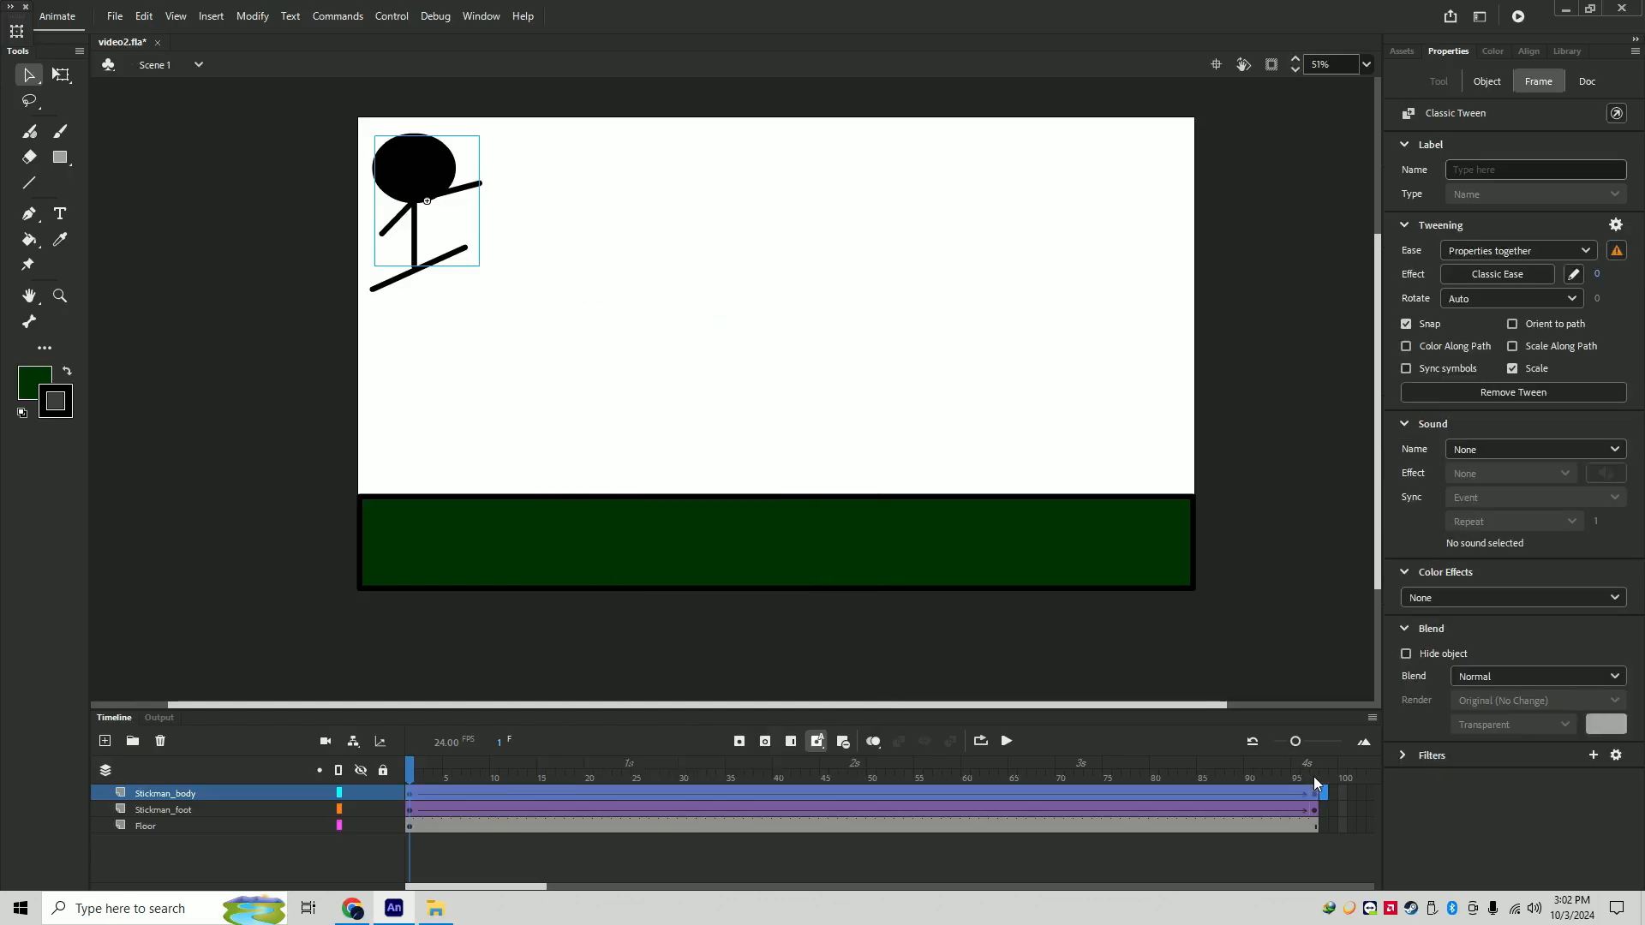
{"action": "left_click", "coordinate": [1334, 791]}
{"action": "left_click_drag", "start_coordinate": [1313, 771], "coordinate": [1239, 767]}
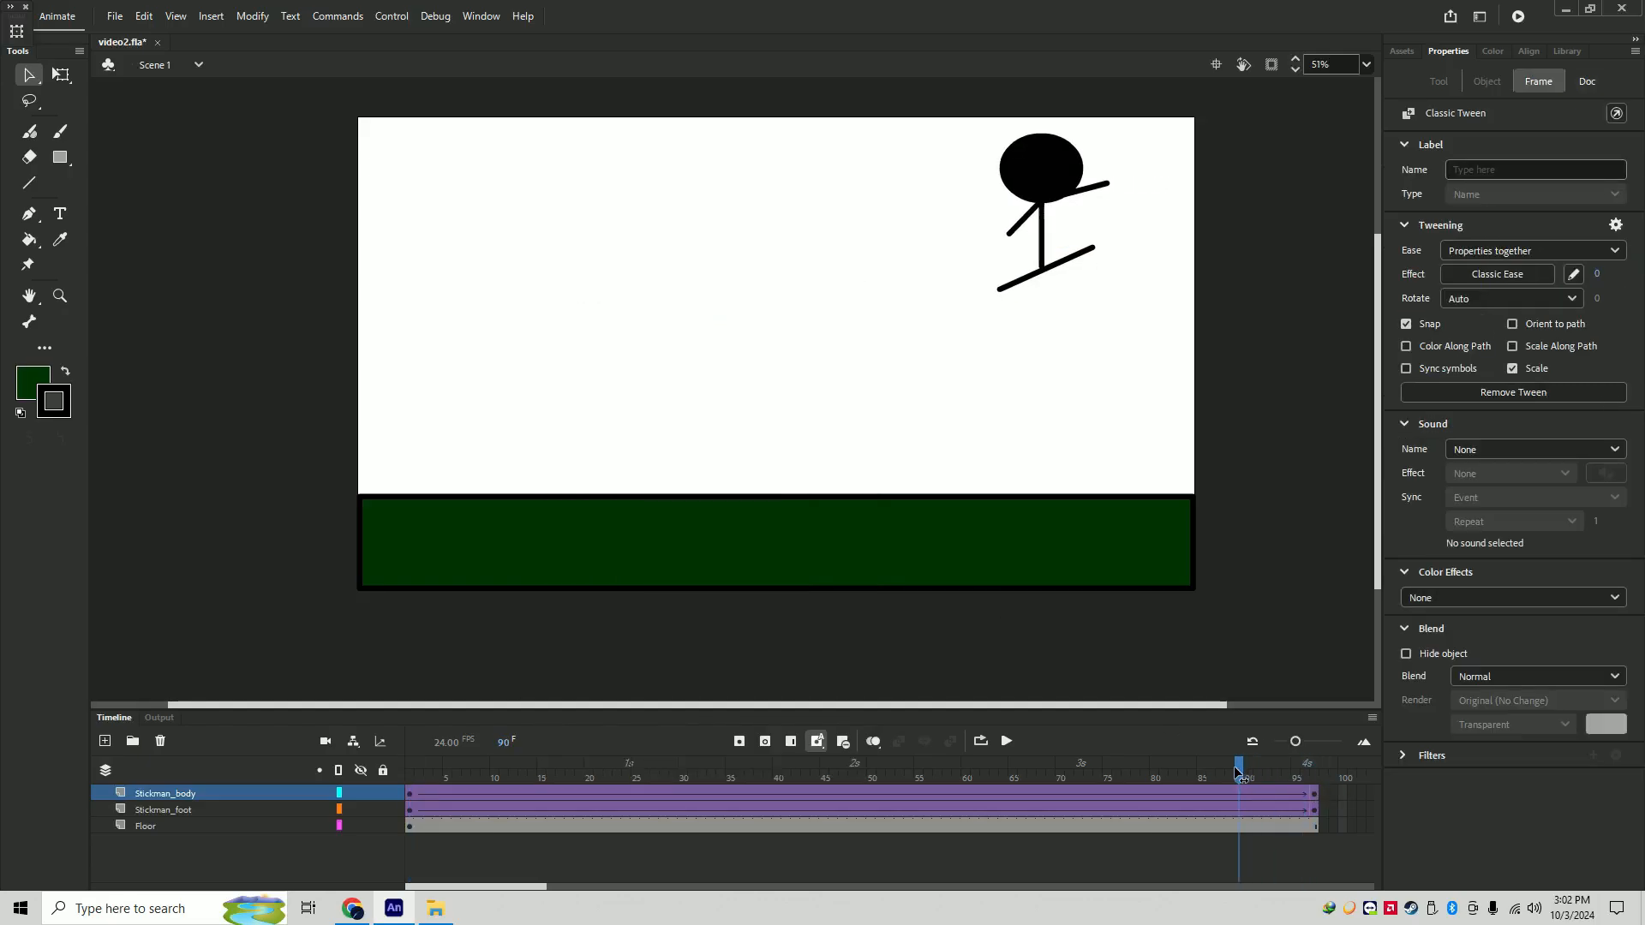
- Set the Stickman_foot layer's classic tween to rotate clockwise
{"action": "left_click", "coordinate": [1280, 810]}
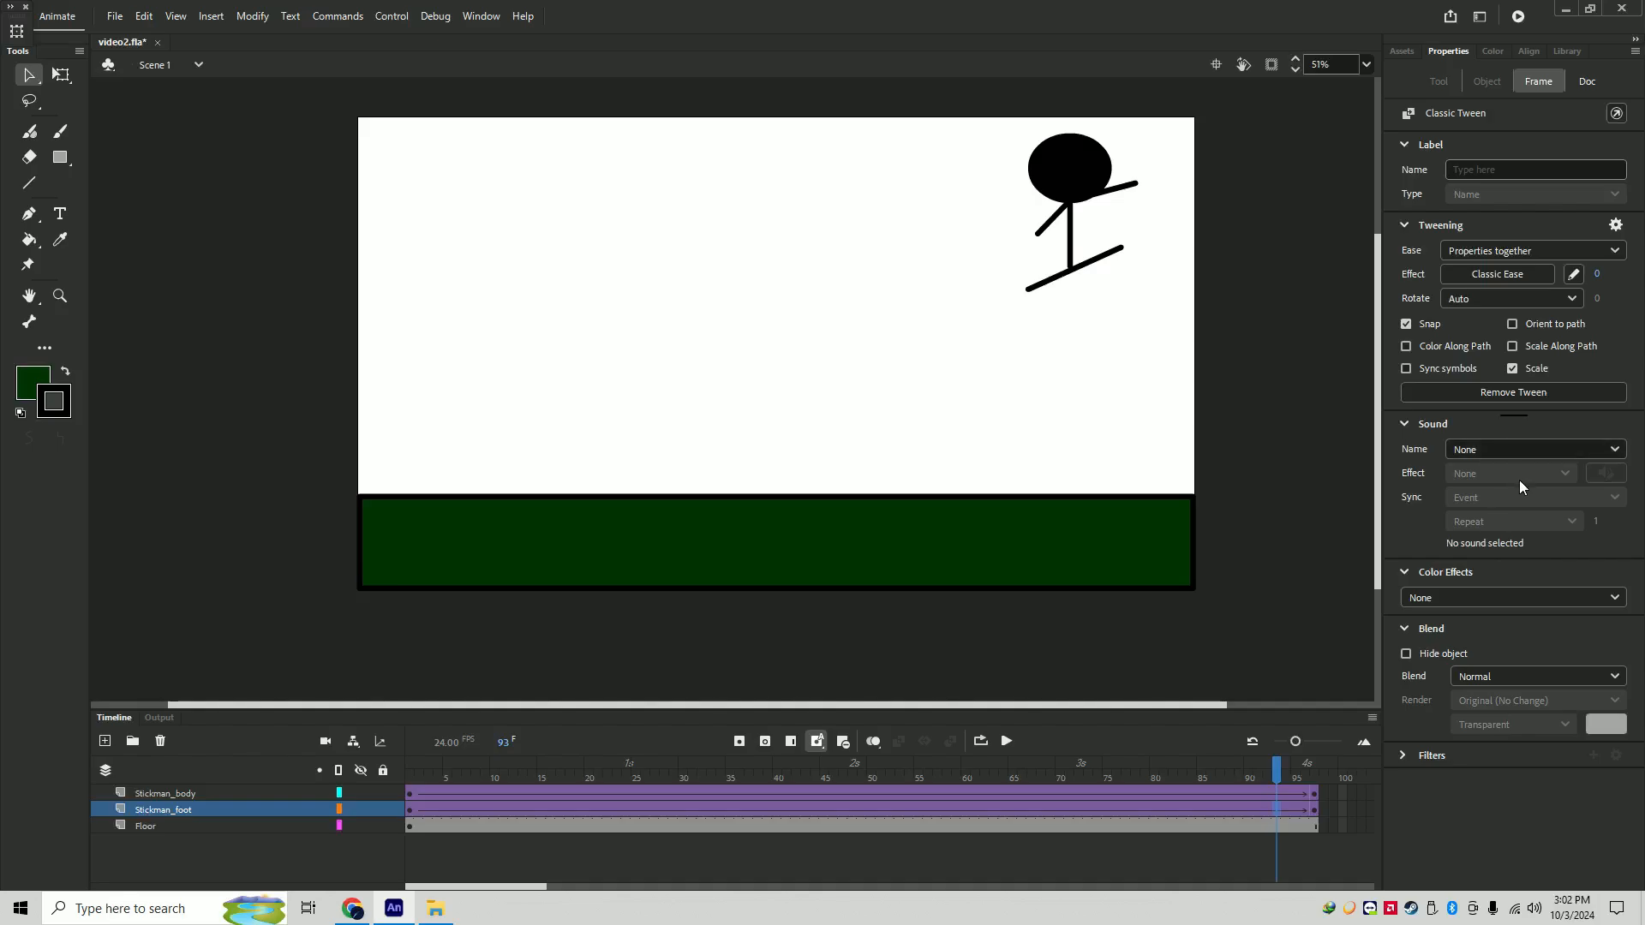
{"action": "left_click", "coordinate": [1494, 295]}
{"action": "left_click", "coordinate": [1498, 364]}
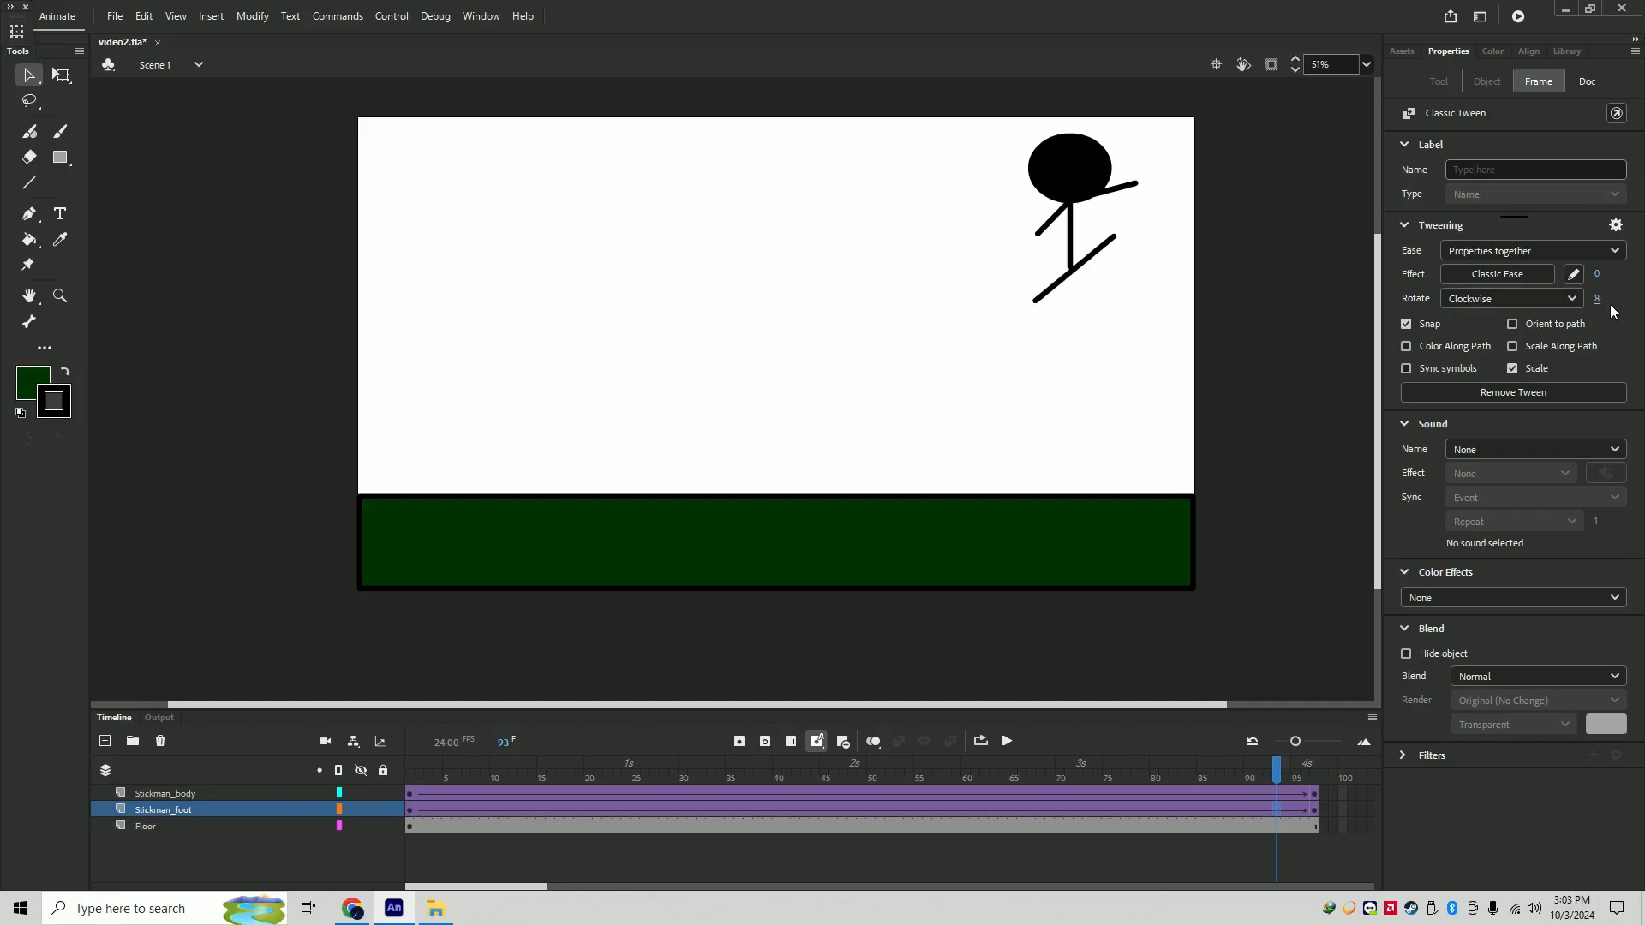
- Return to frame 1 and add a Camera layer to the stickman scene
{"action": "left_click_drag", "start_coordinate": [1277, 758], "coordinate": [410, 794]}
{"action": "left_click", "coordinate": [326, 859]}
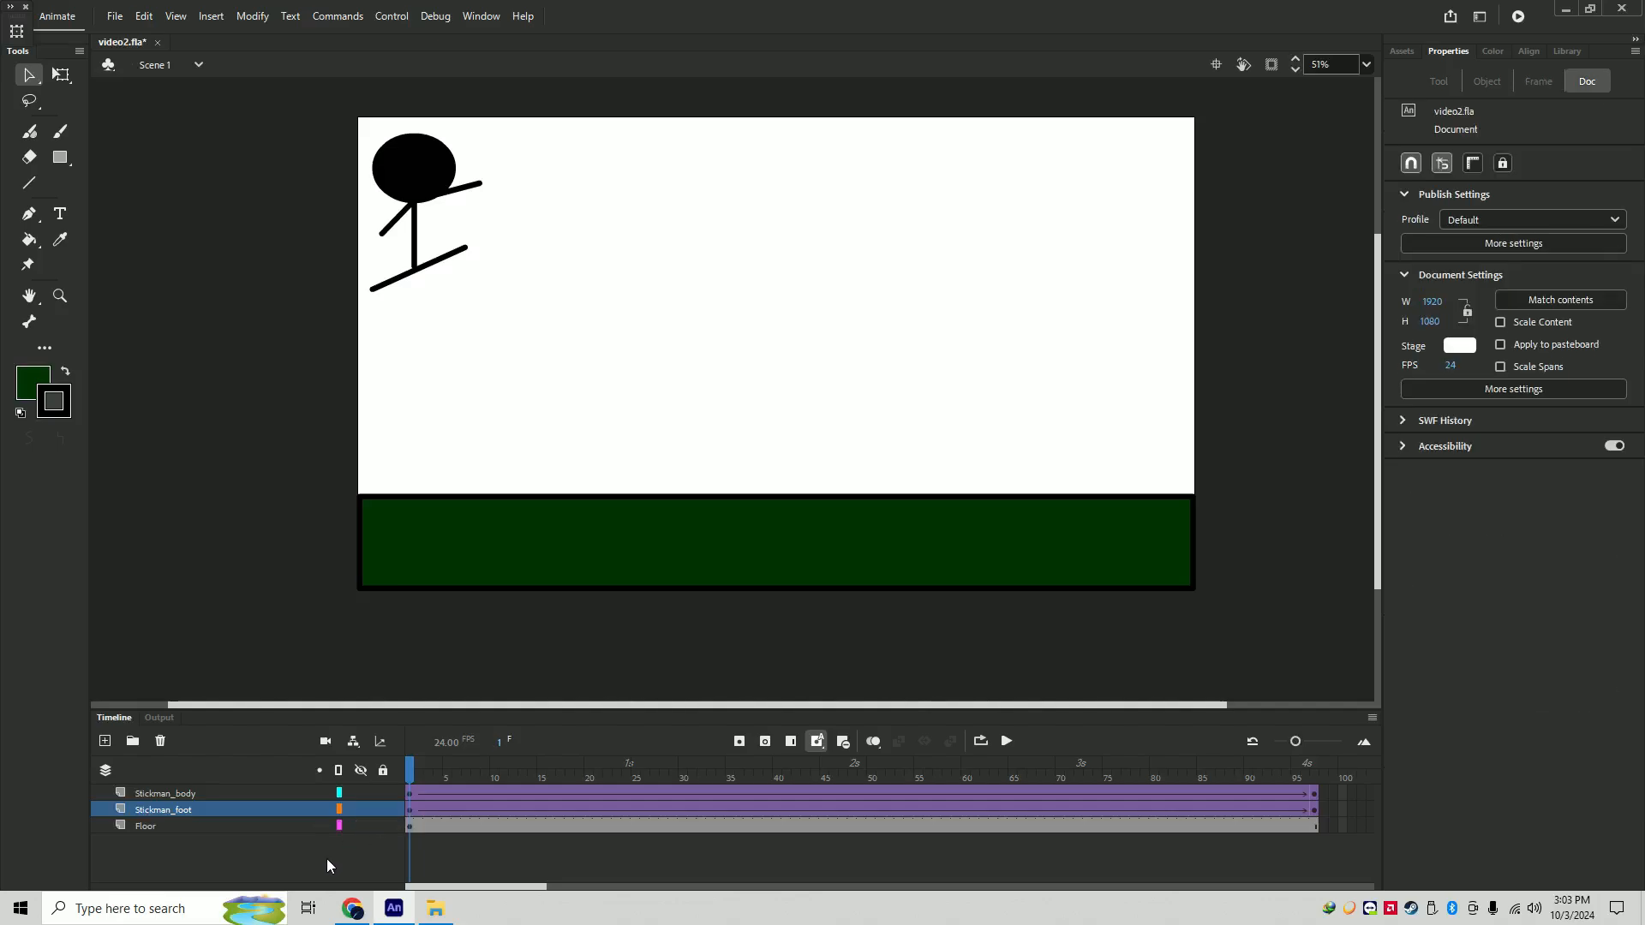
{"action": "left_click", "coordinate": [328, 742]}
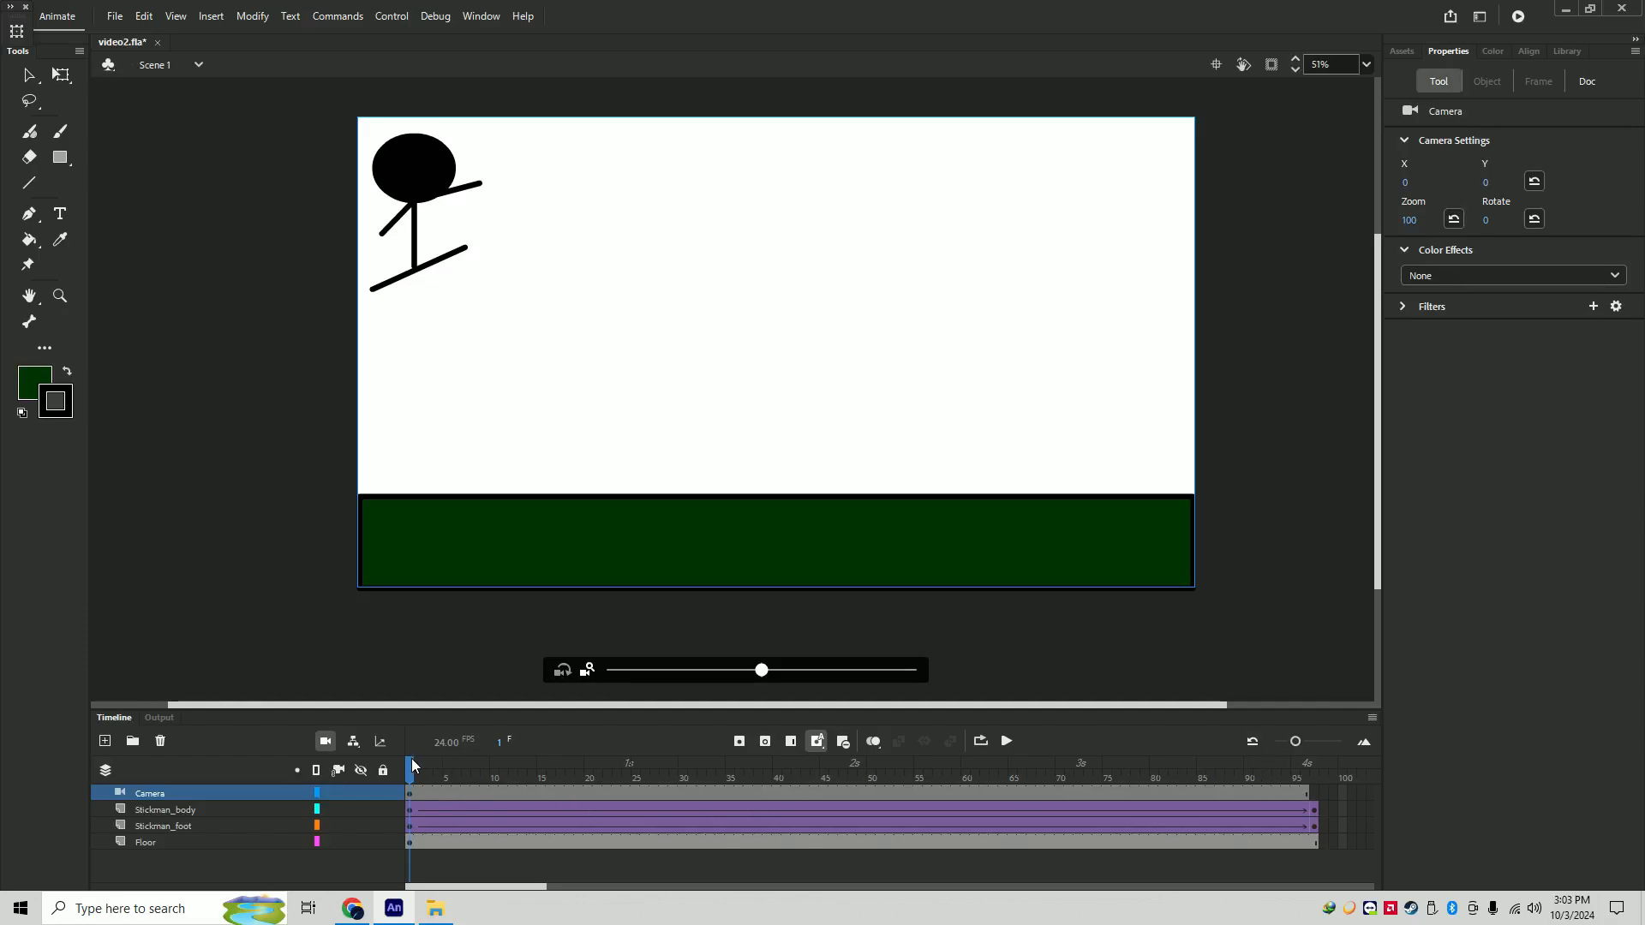
- Insert a Camera keyframe at frame 24, zoom the camera to 129 and reposition it to X 118, Y 185
{"action": "left_click_drag", "start_coordinate": [411, 759], "coordinate": [628, 766]}
{"action": "right_click", "coordinate": [631, 794]}
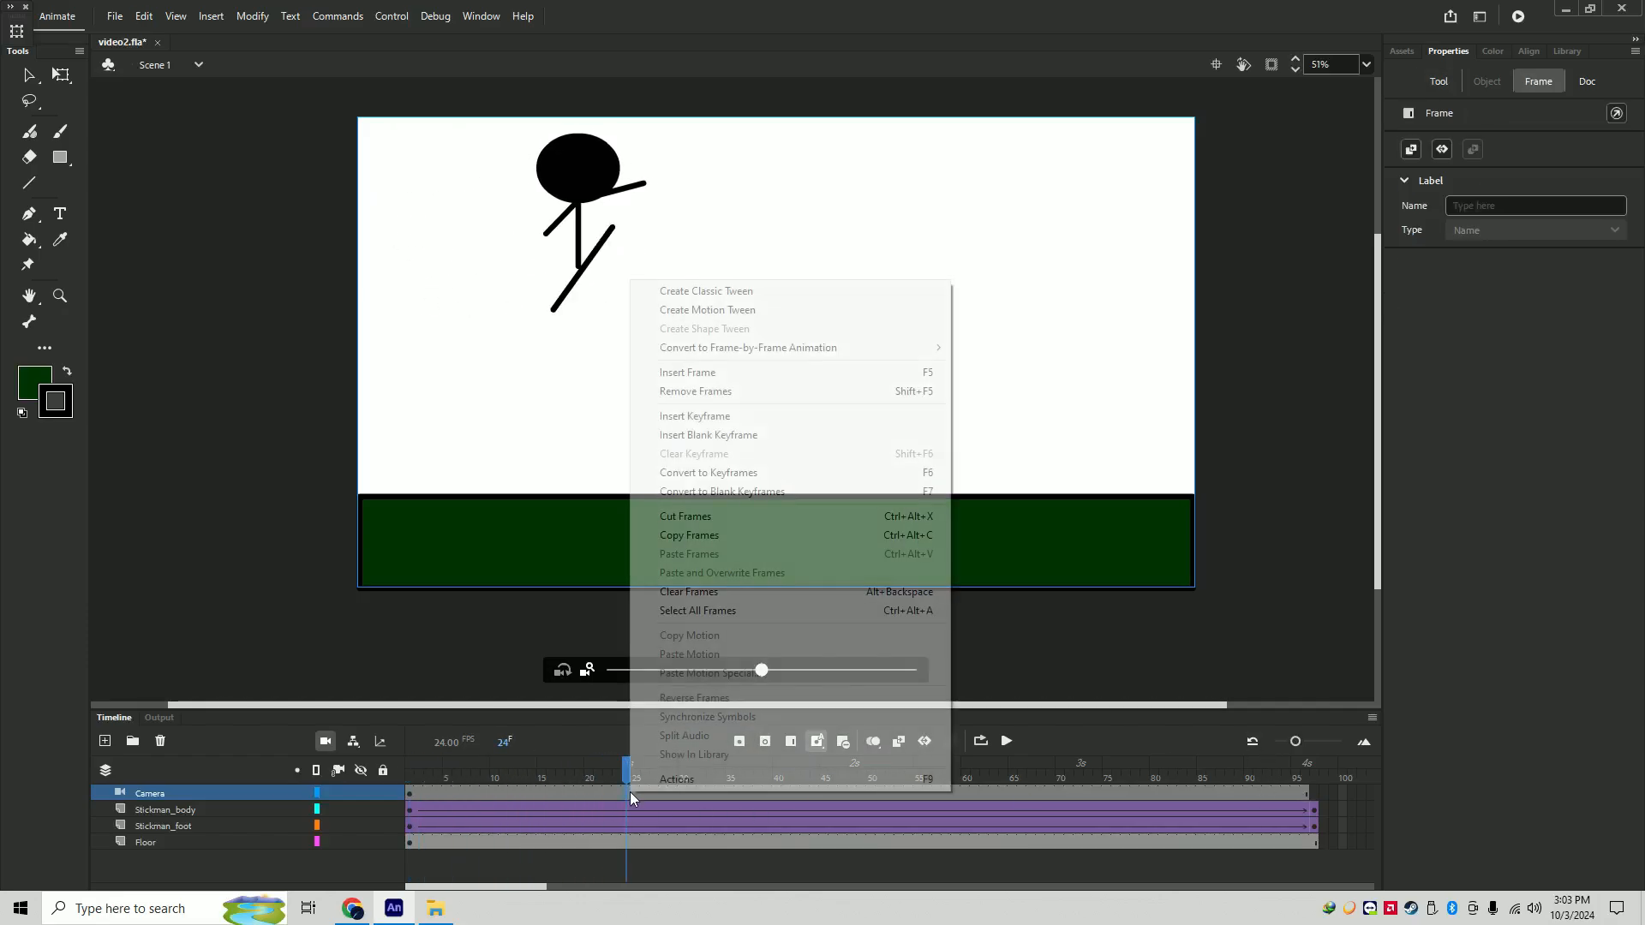
{"action": "left_click", "coordinate": [707, 418]}
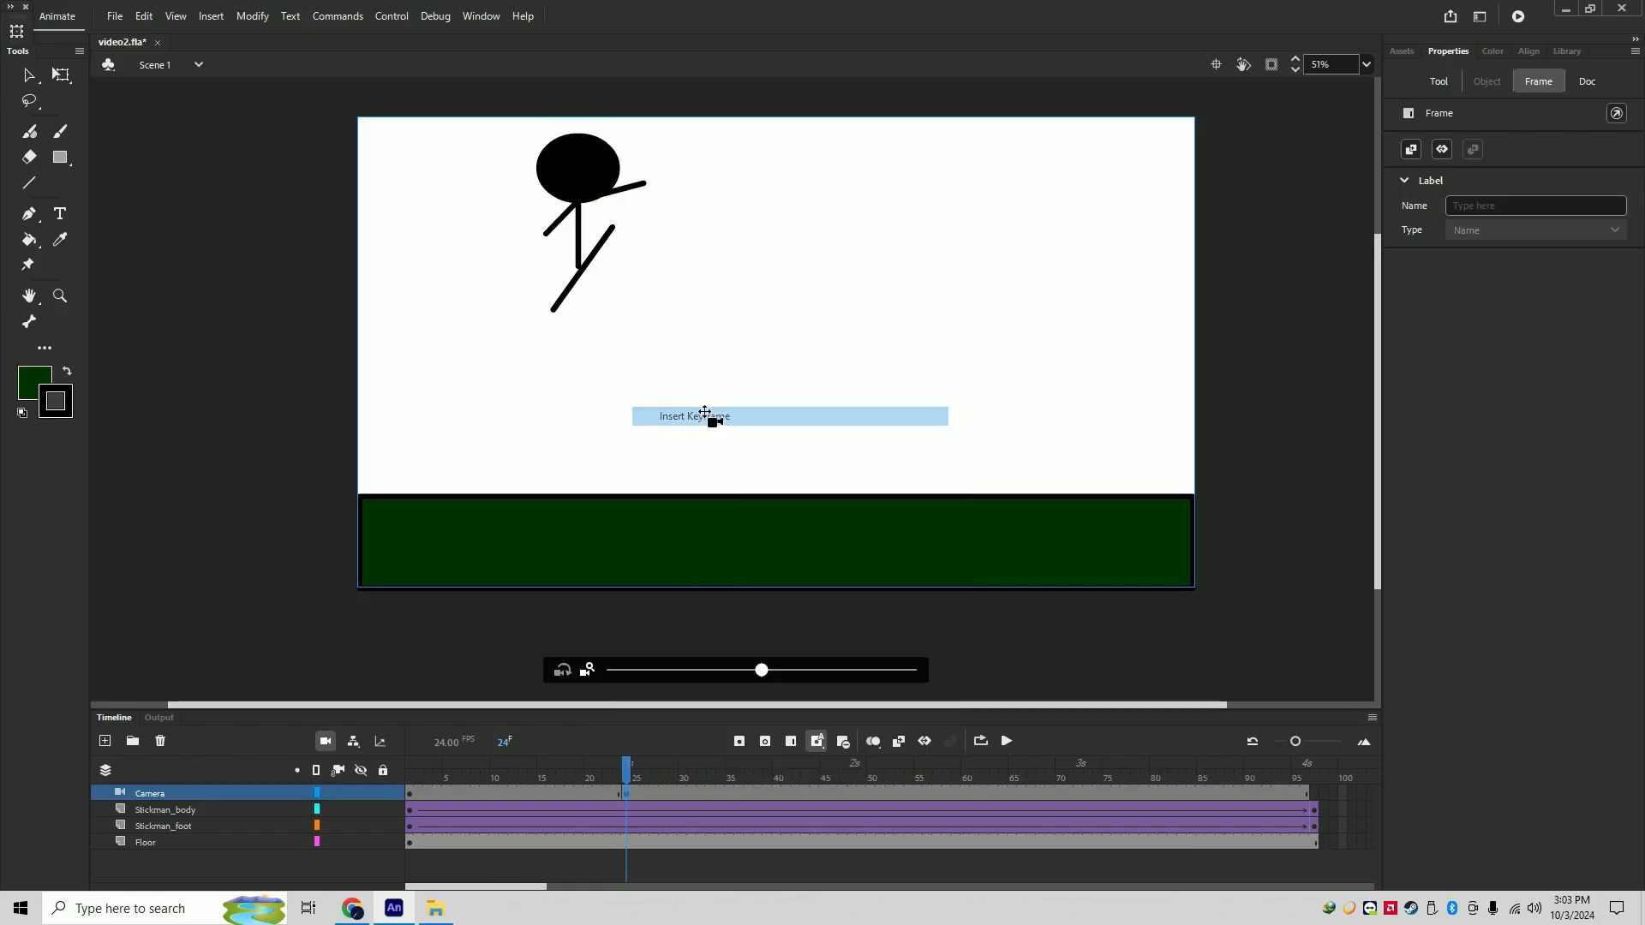
{"action": "left_click", "coordinate": [765, 673]}
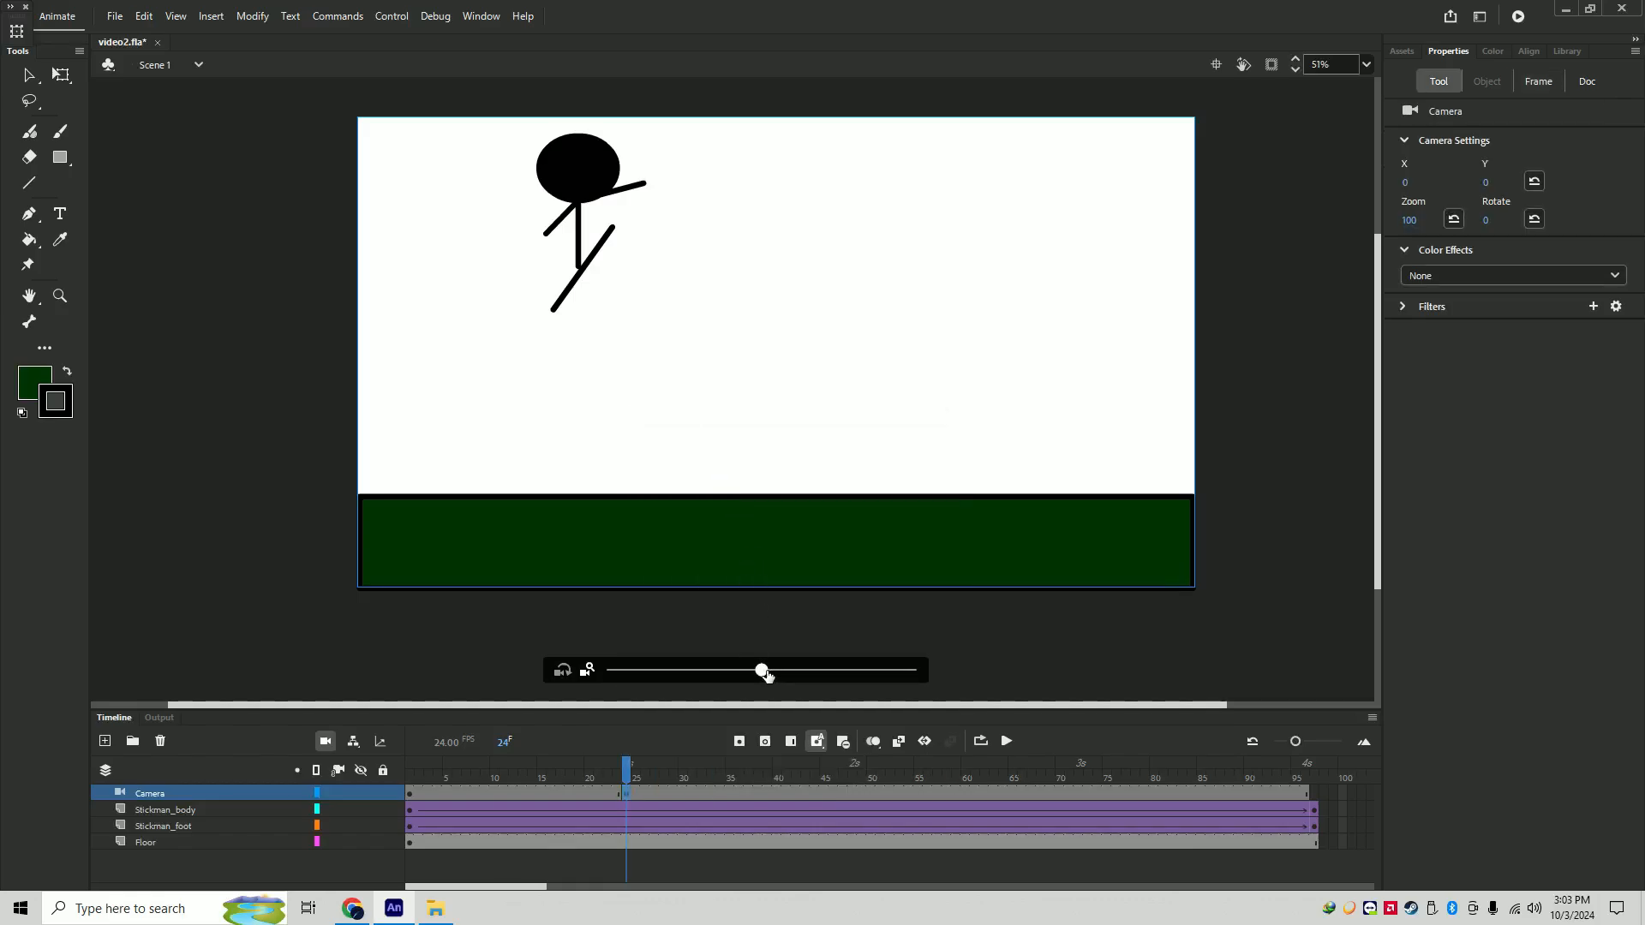
{"action": "left_click_drag", "start_coordinate": [765, 673], "coordinate": [802, 673]}
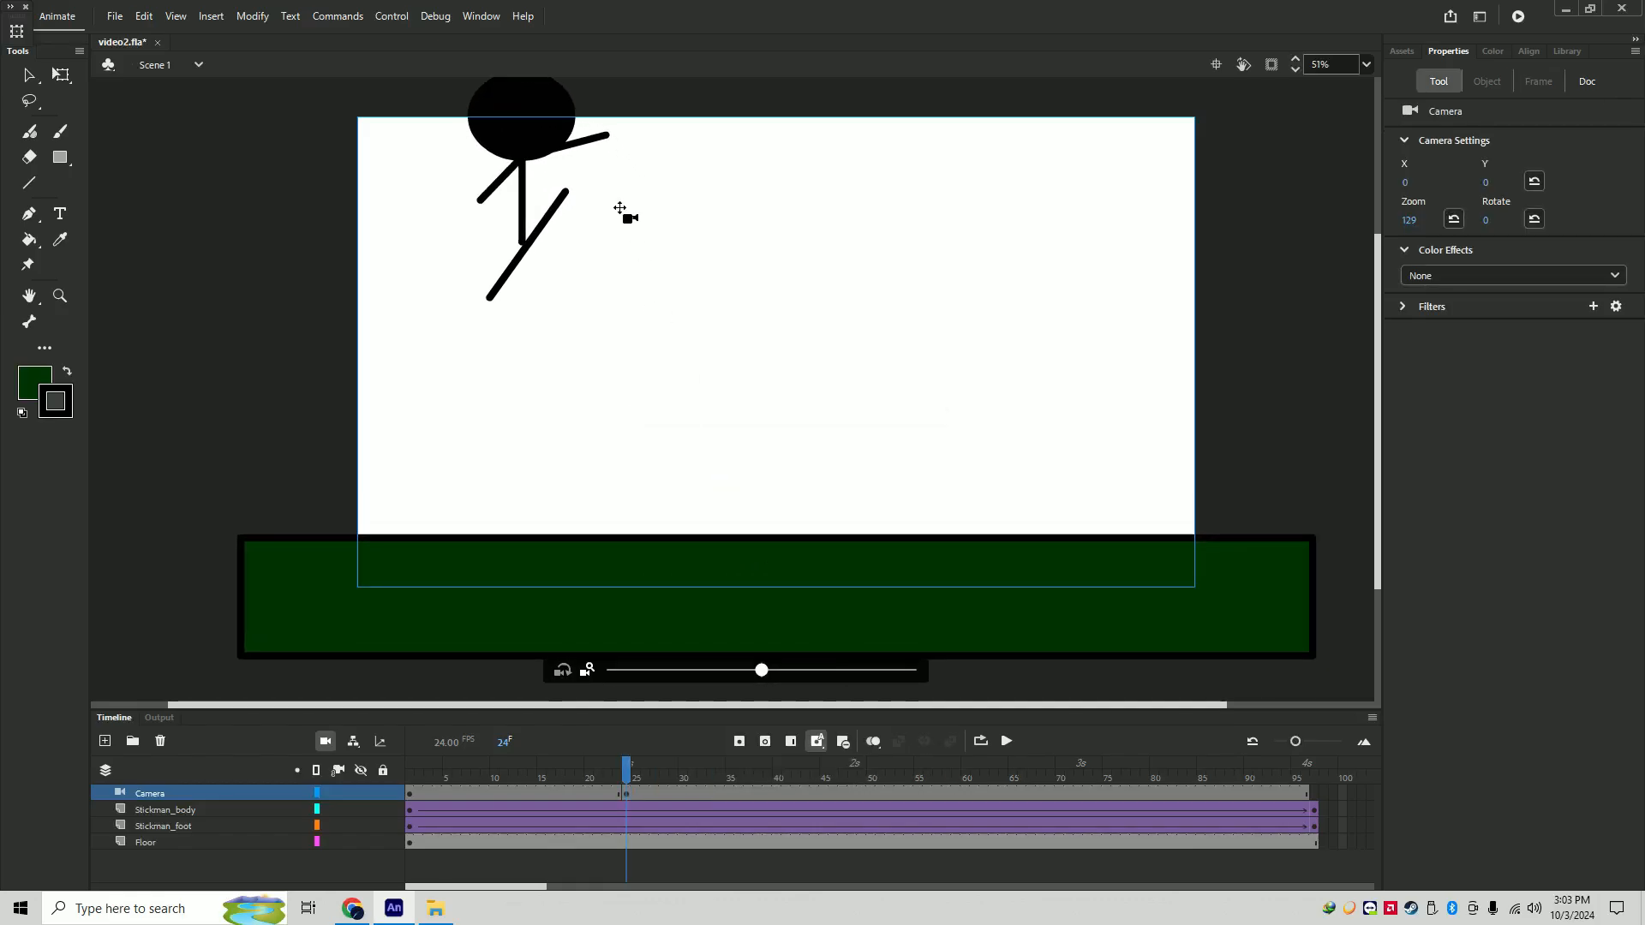
{"action": "left_click_drag", "start_coordinate": [620, 208], "coordinate": [636, 640]}
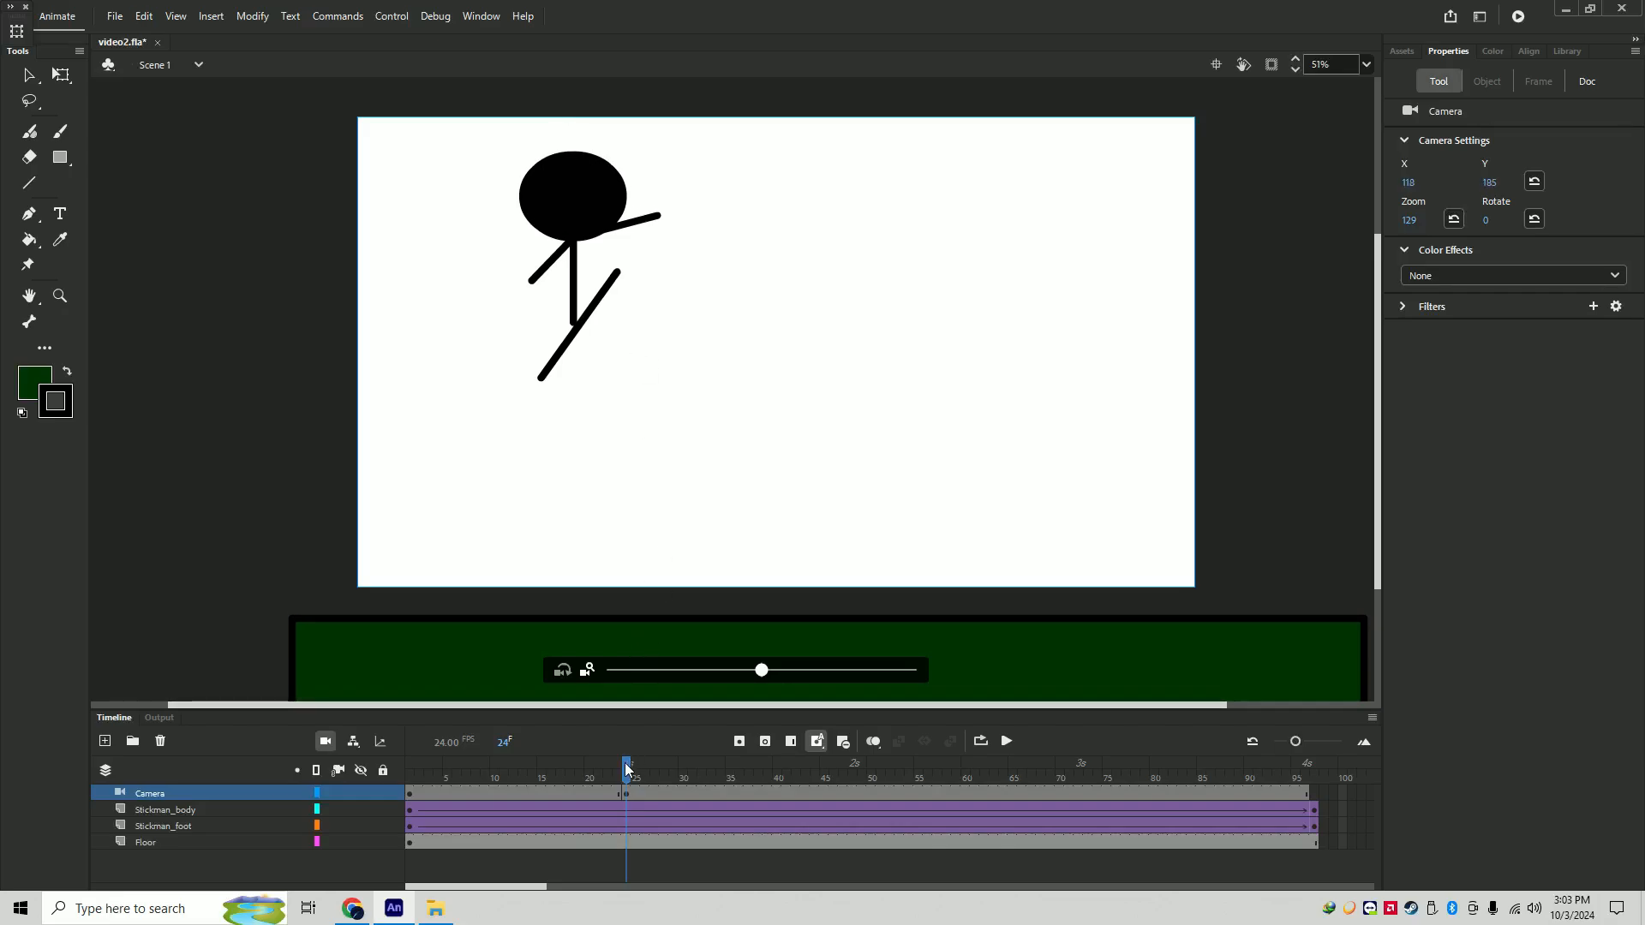
- Insert a Camera keyframe at frame 41 and zoom the camera out to 77
{"action": "left_click_drag", "start_coordinate": [628, 769], "coordinate": [790, 774]}
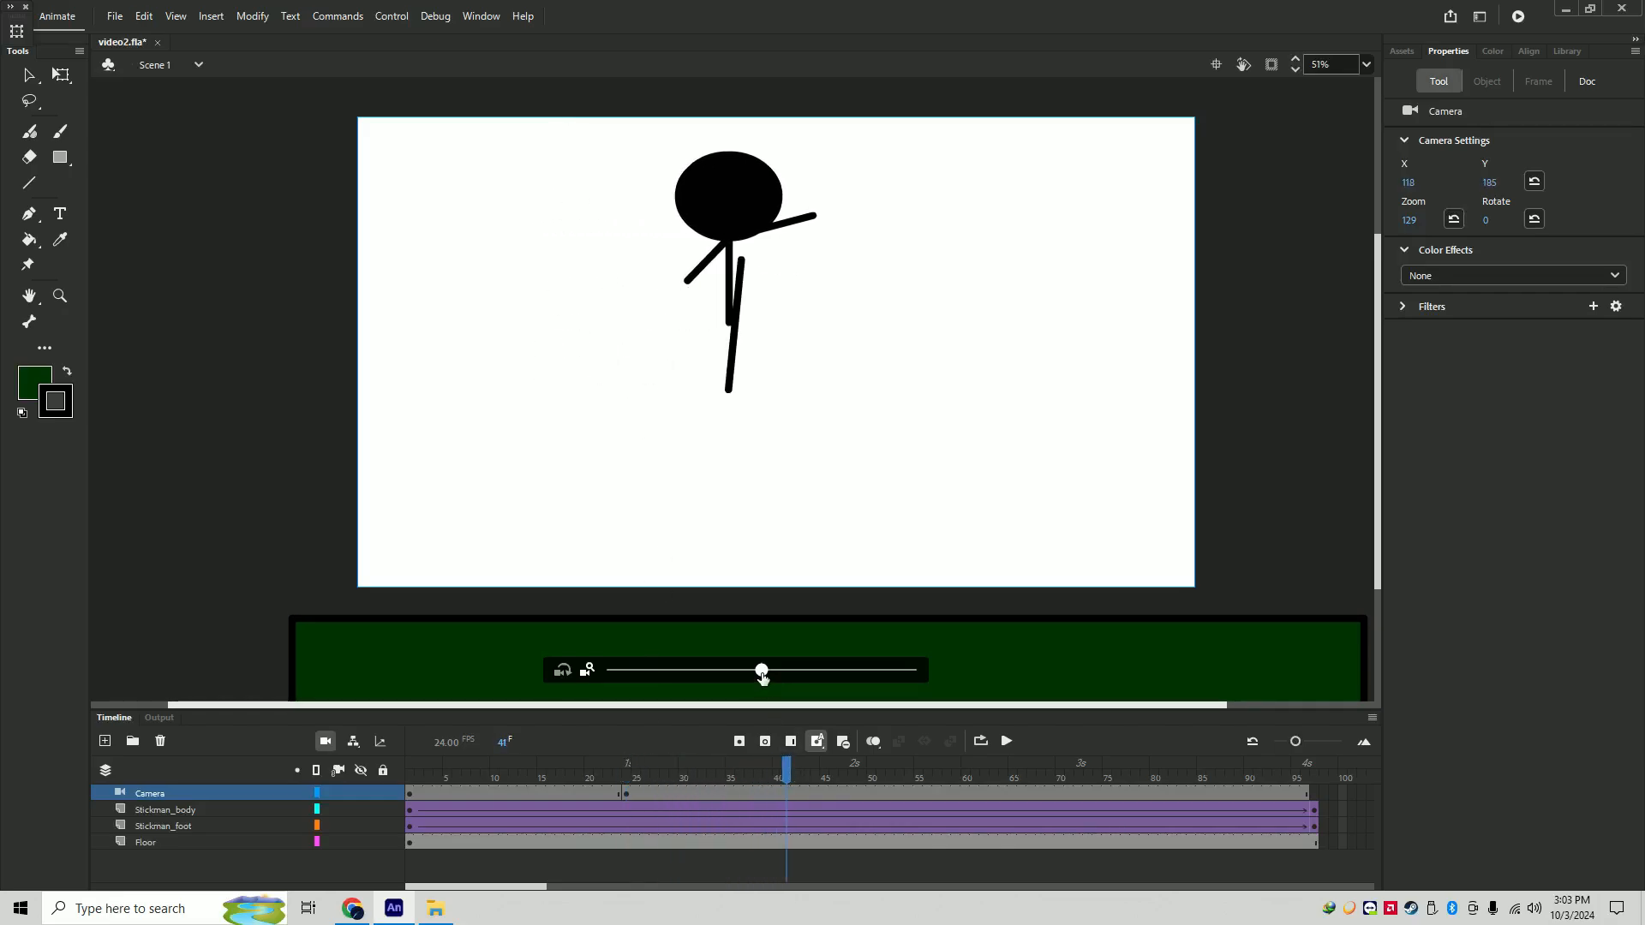
{"action": "right_click", "coordinate": [786, 795]}
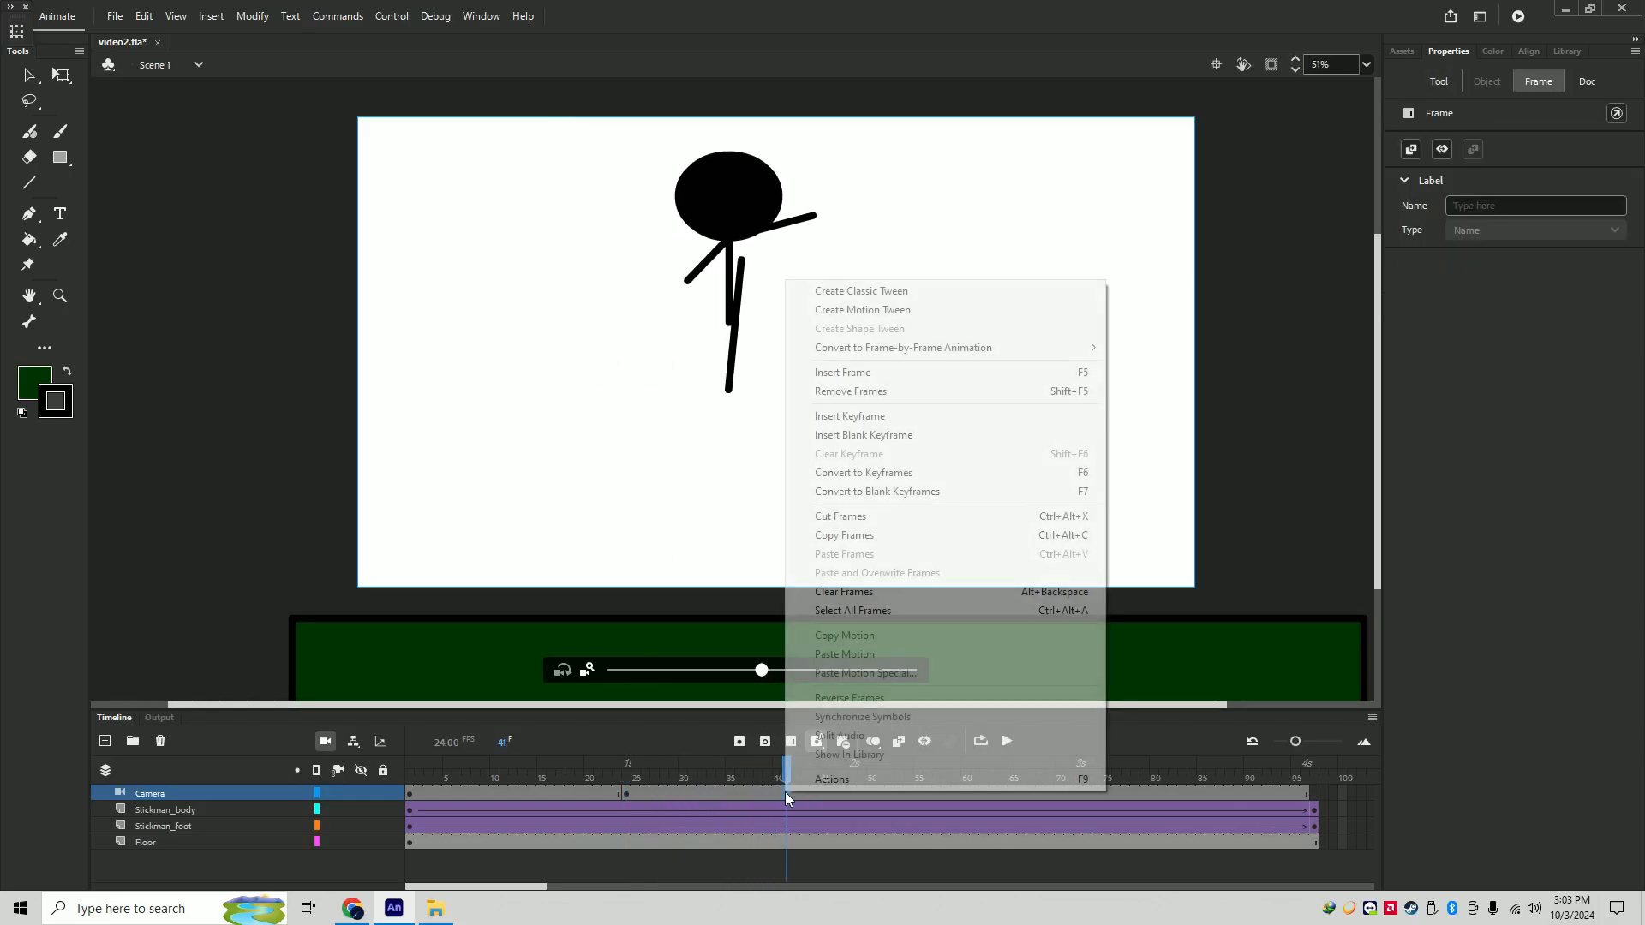
{"action": "left_click", "coordinate": [825, 417]}
{"action": "left_click_drag", "start_coordinate": [761, 670], "coordinate": [662, 672]}
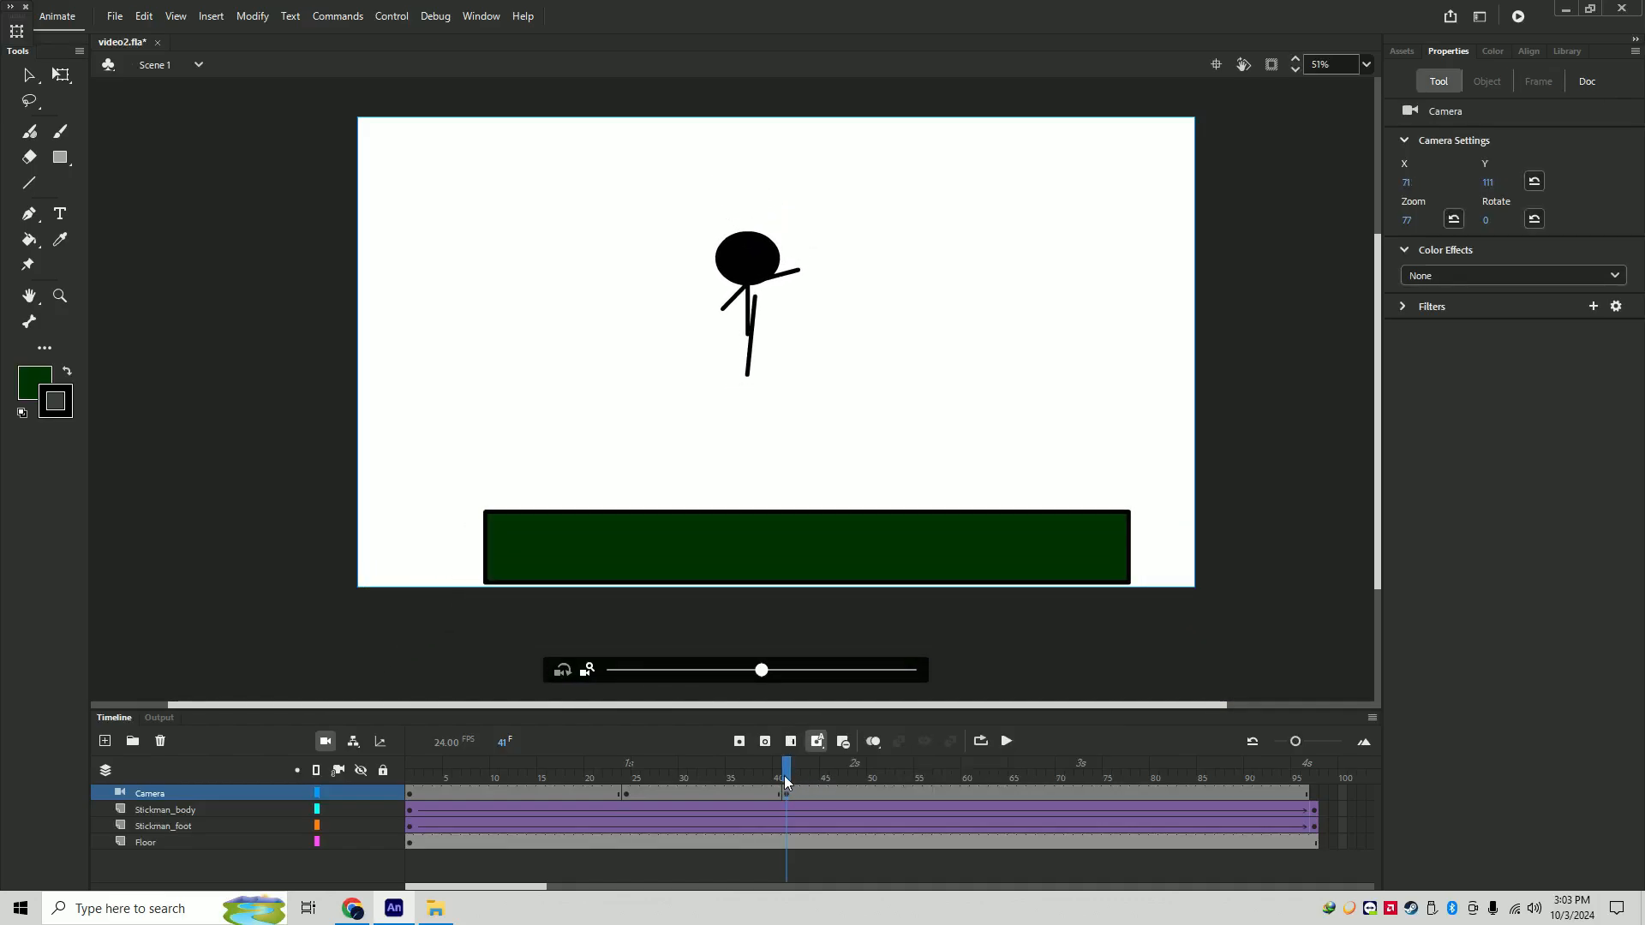
- Insert a Camera keyframe at frame 68 and rotate the camera to -20
{"action": "left_click_drag", "start_coordinate": [784, 774], "coordinate": [1057, 784]}
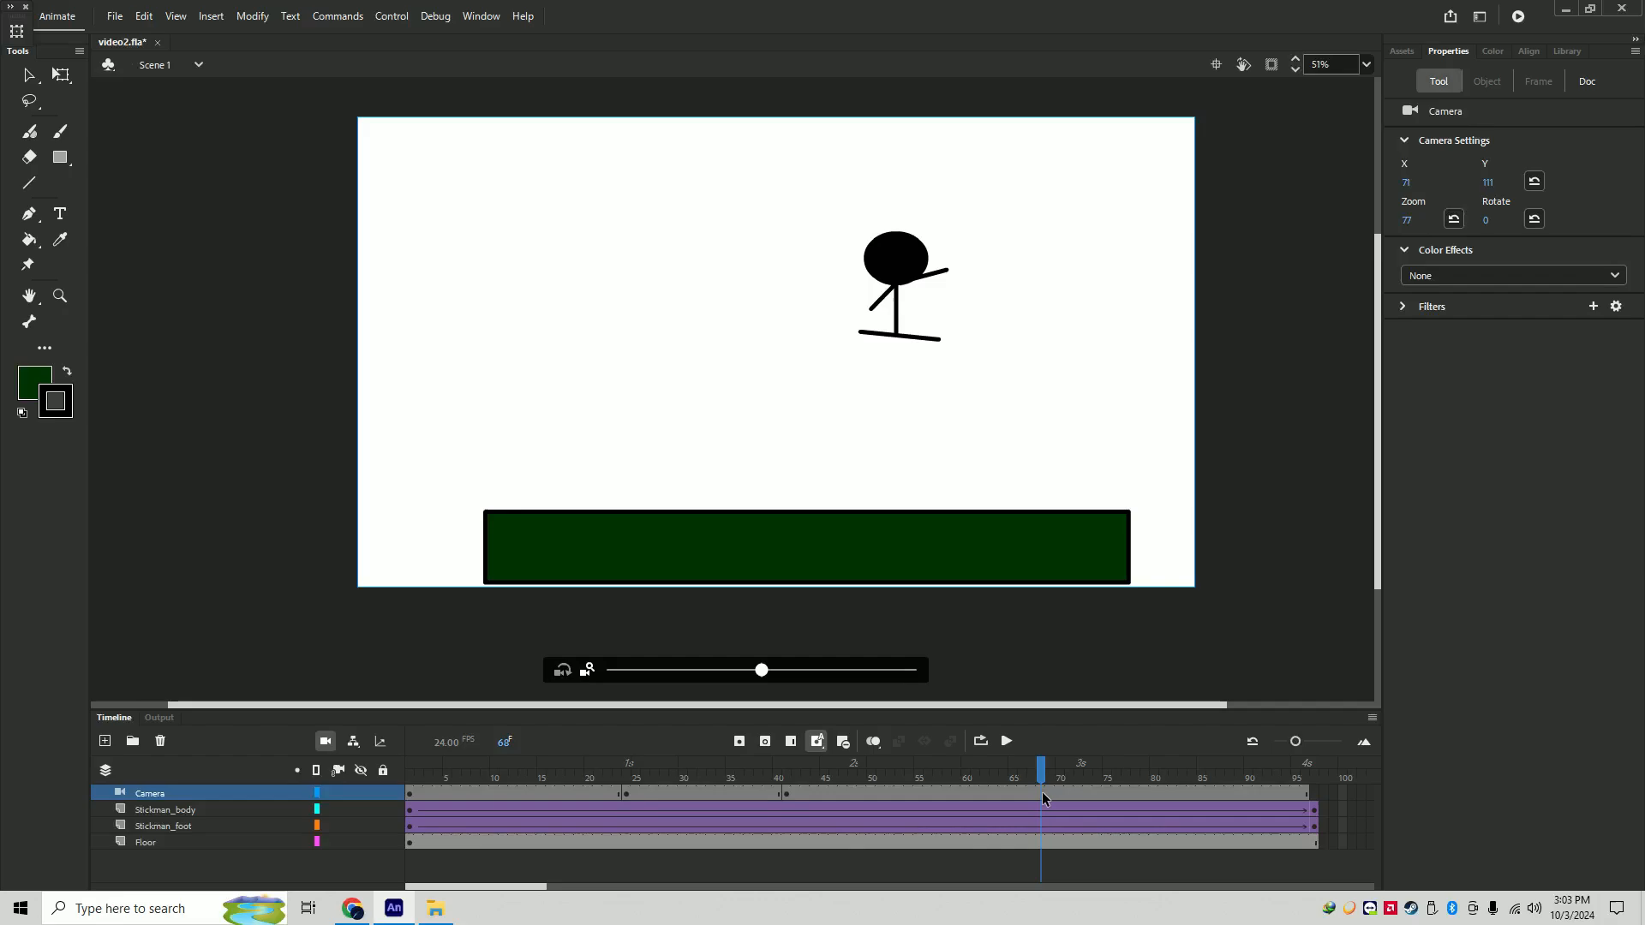
{"action": "right_click", "coordinate": [1042, 793]}
{"action": "left_click", "coordinate": [1119, 419]}
{"action": "left_click_drag", "start_coordinate": [763, 670], "coordinate": [859, 670]}
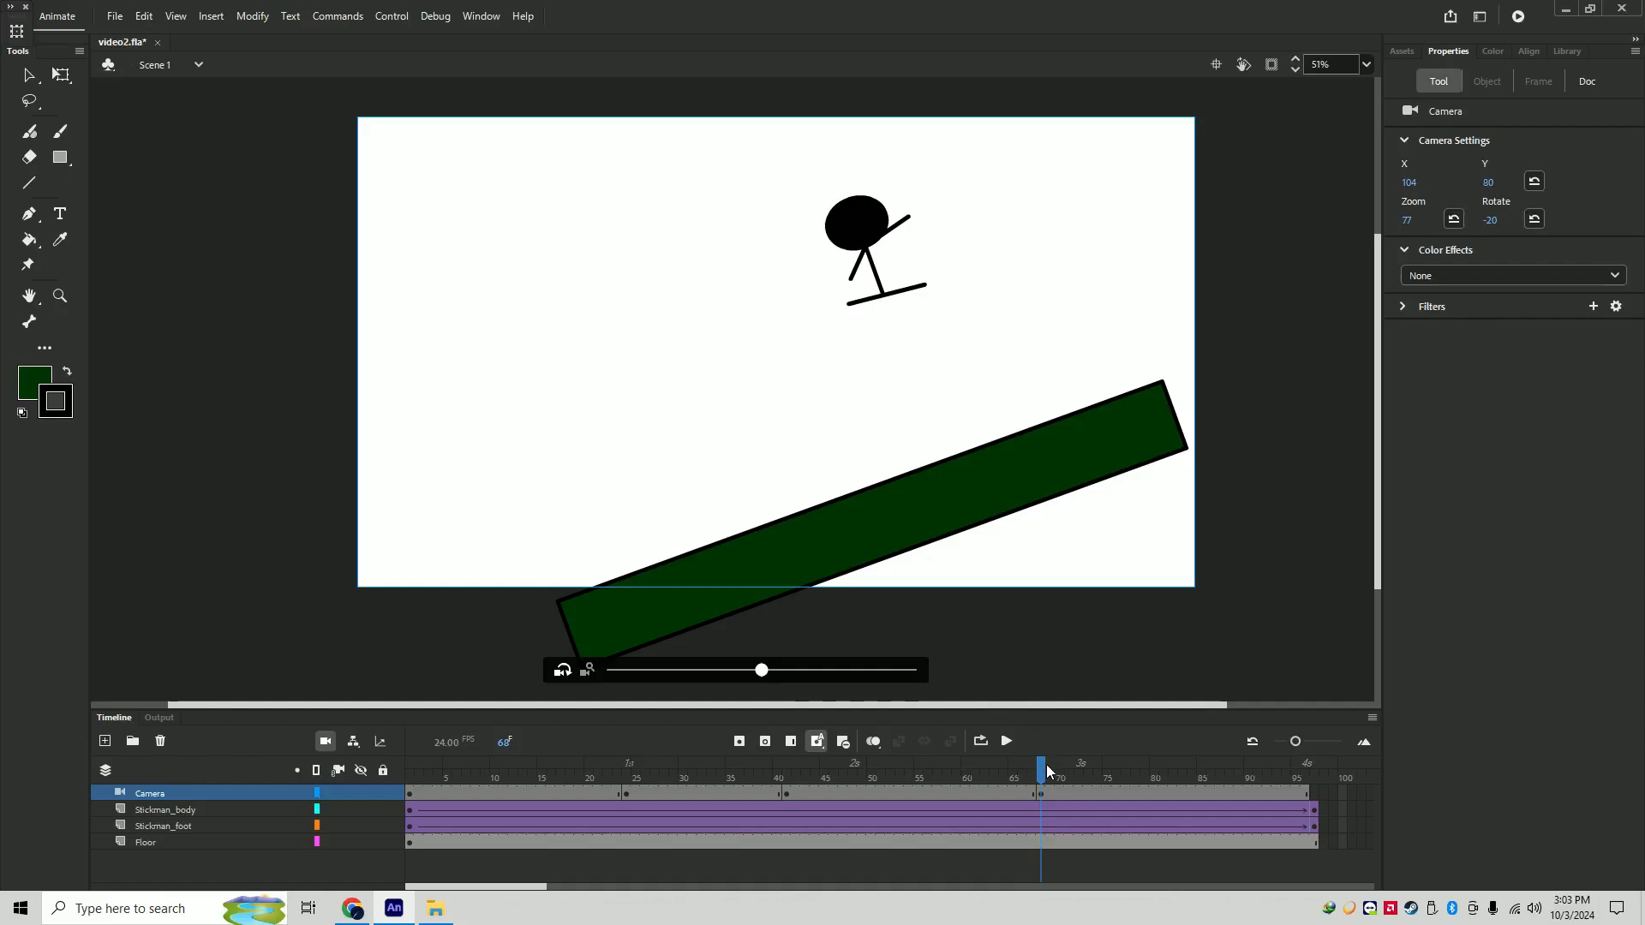
- Insert a Camera keyframe at frame 89 and rotate the camera to 10
{"action": "left_click_drag", "start_coordinate": [1041, 776], "coordinate": [1239, 790]}
{"action": "right_click", "coordinate": [1239, 790]}
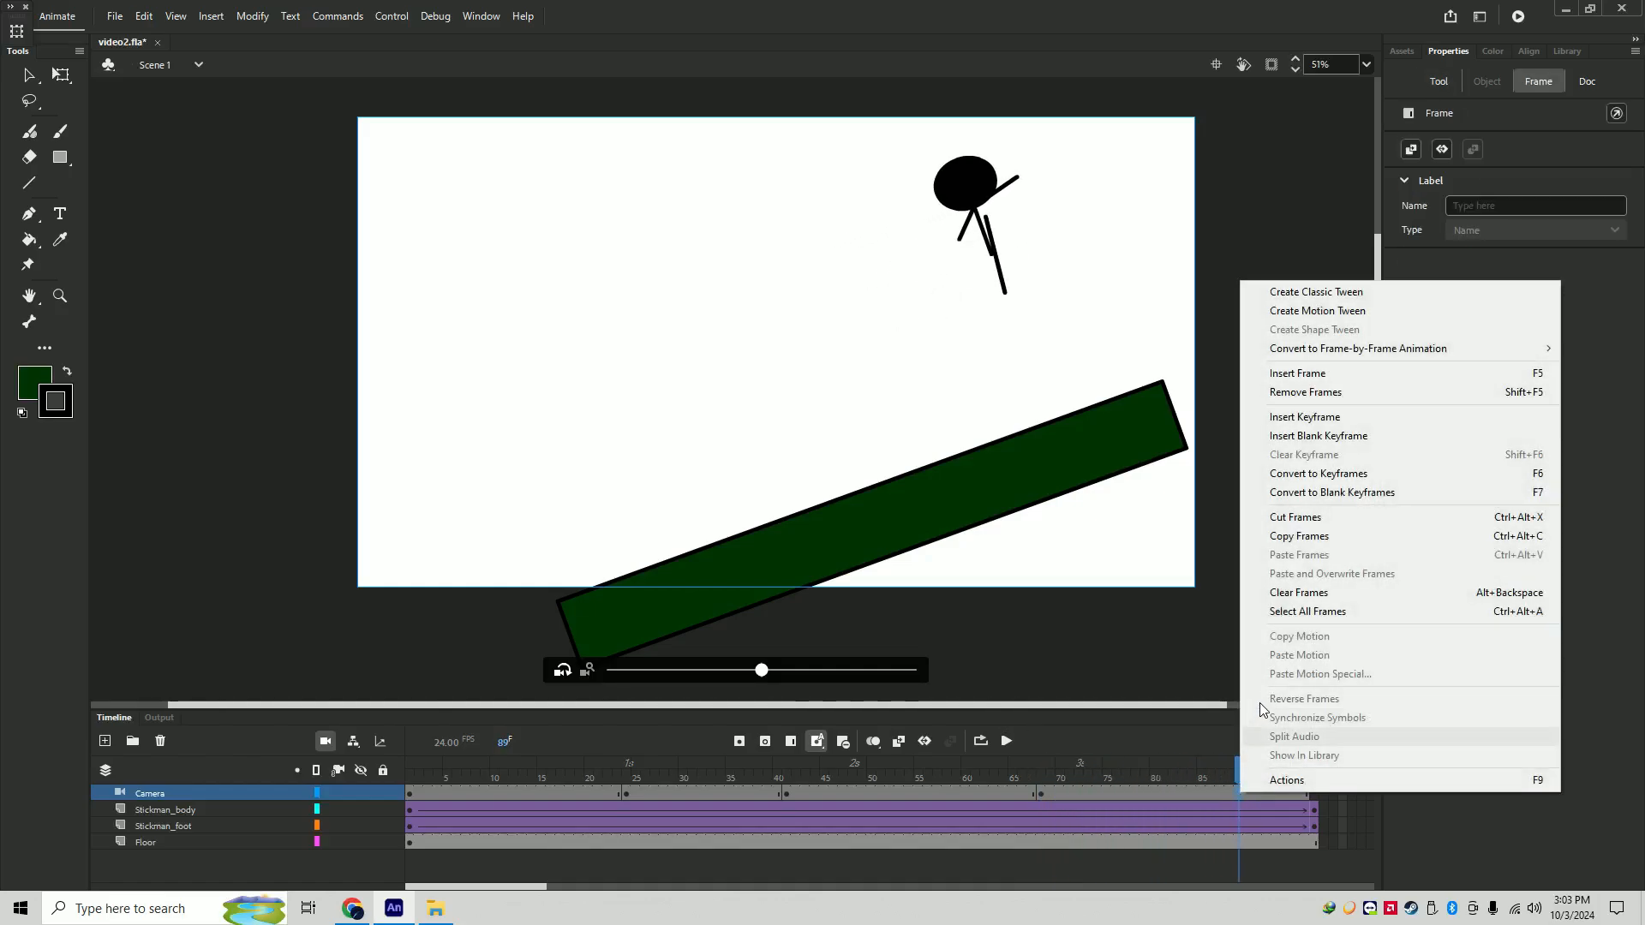
{"action": "left_click", "coordinate": [1308, 417]}
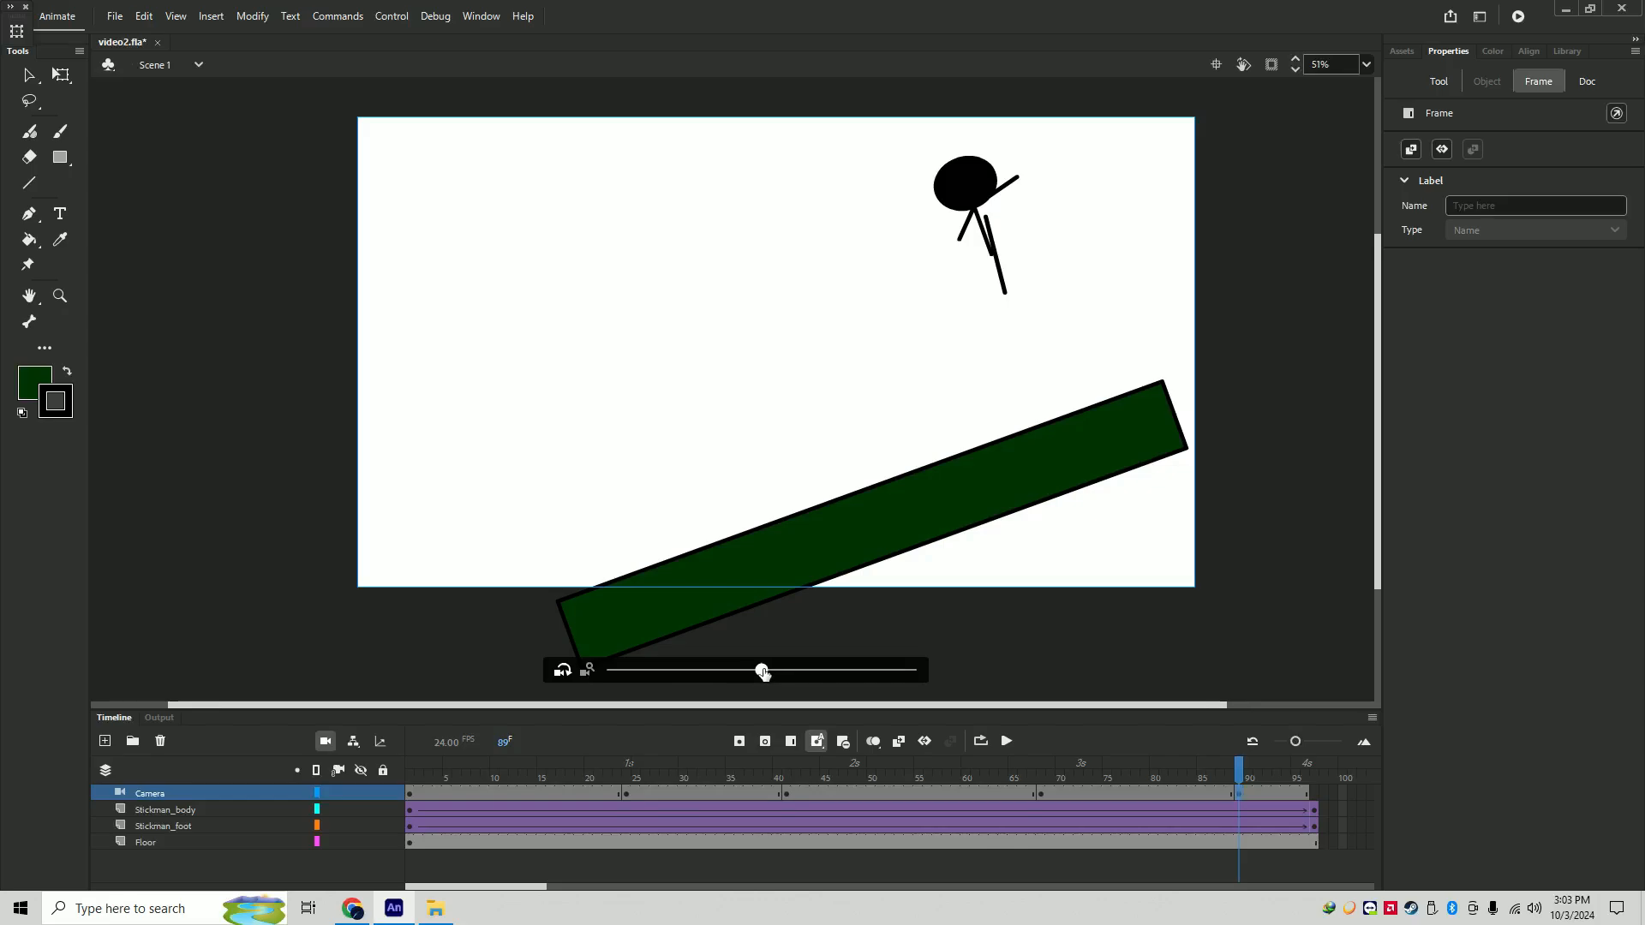
{"action": "left_click_drag", "start_coordinate": [763, 672], "coordinate": [597, 675]}
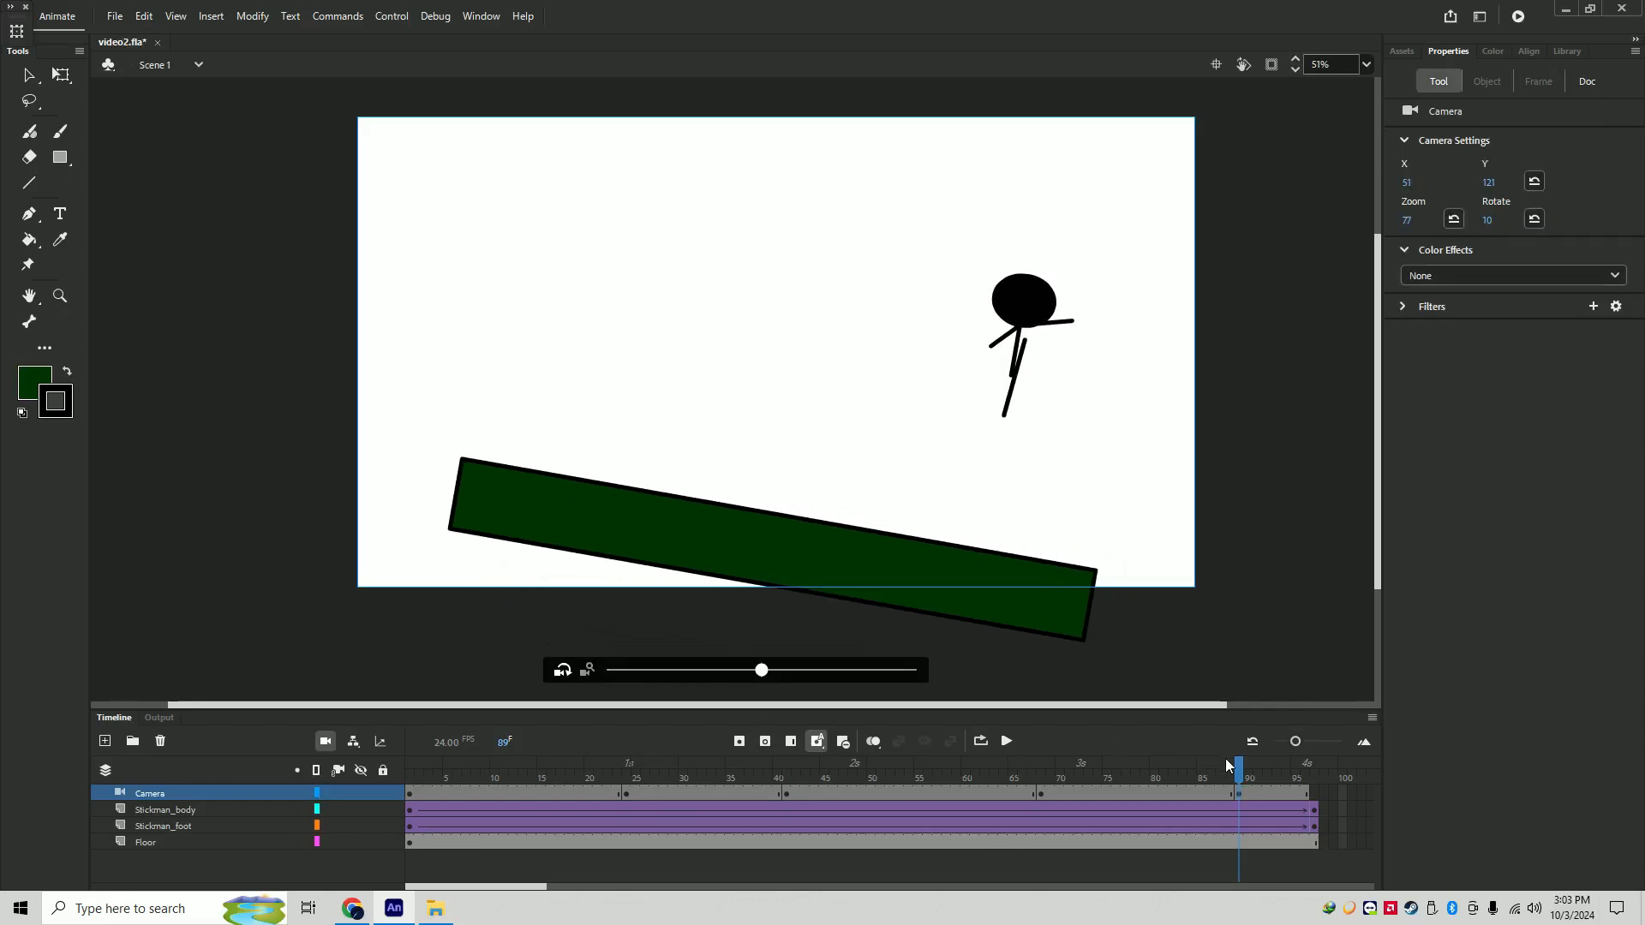
- Insert a Camera keyframe at frame 97, rotate the camera to about -7 and zoom it out to about 40
{"action": "left_click_drag", "start_coordinate": [1239, 768], "coordinate": [1311, 777]}
{"action": "right_click", "coordinate": [1308, 790]}
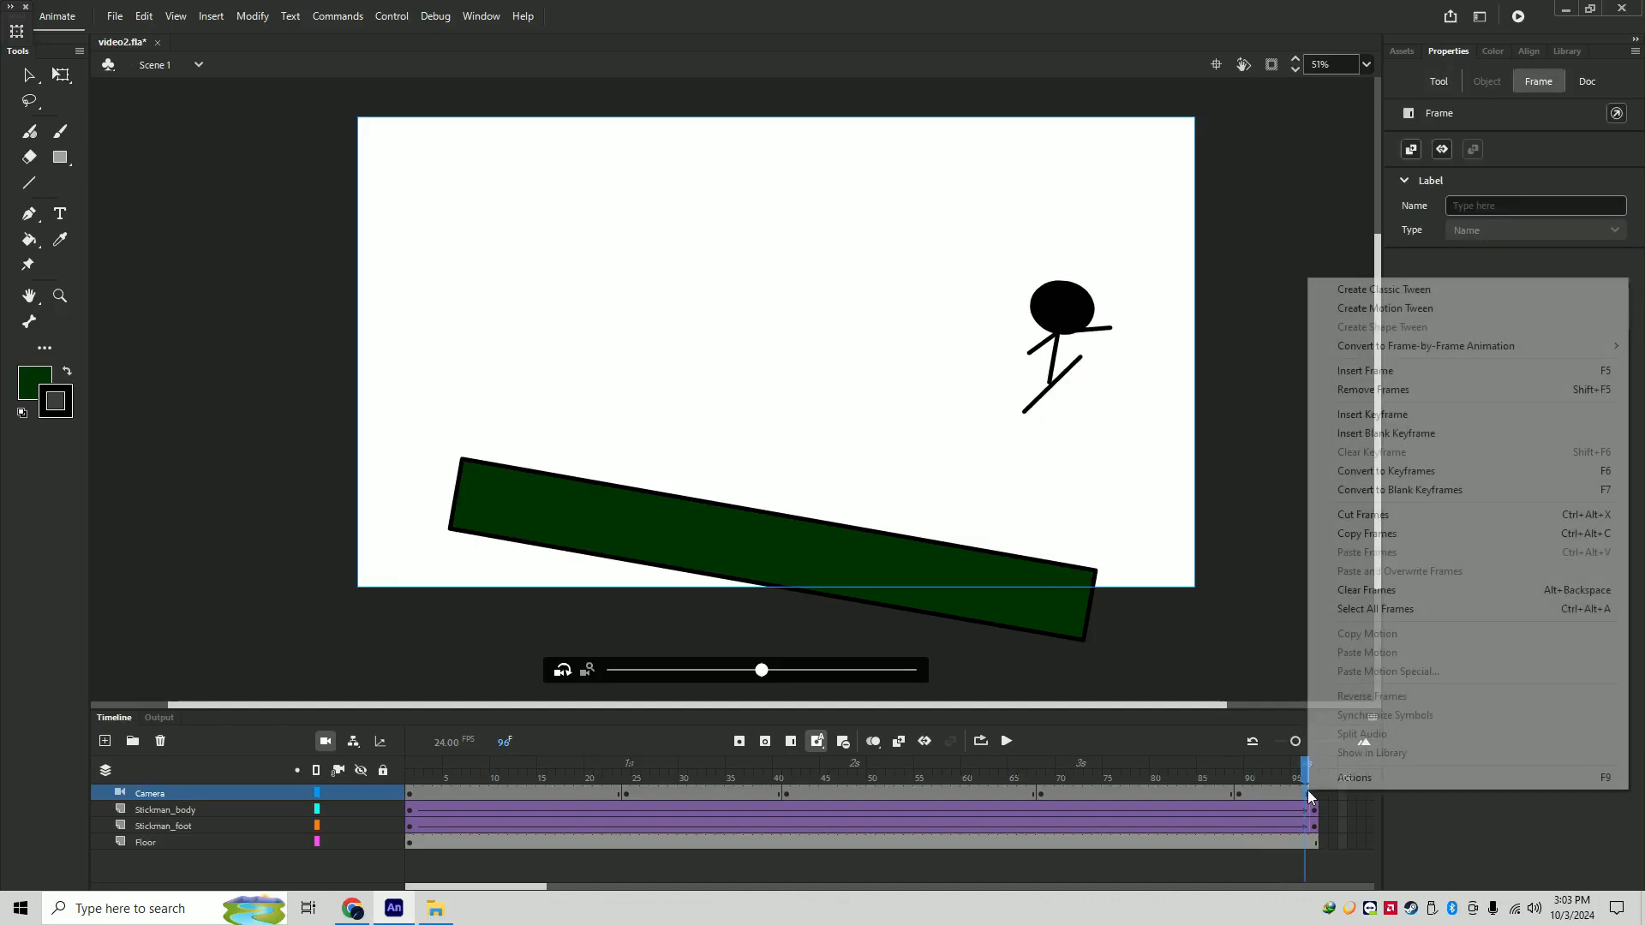
{"action": "left_click", "coordinate": [1288, 795]}
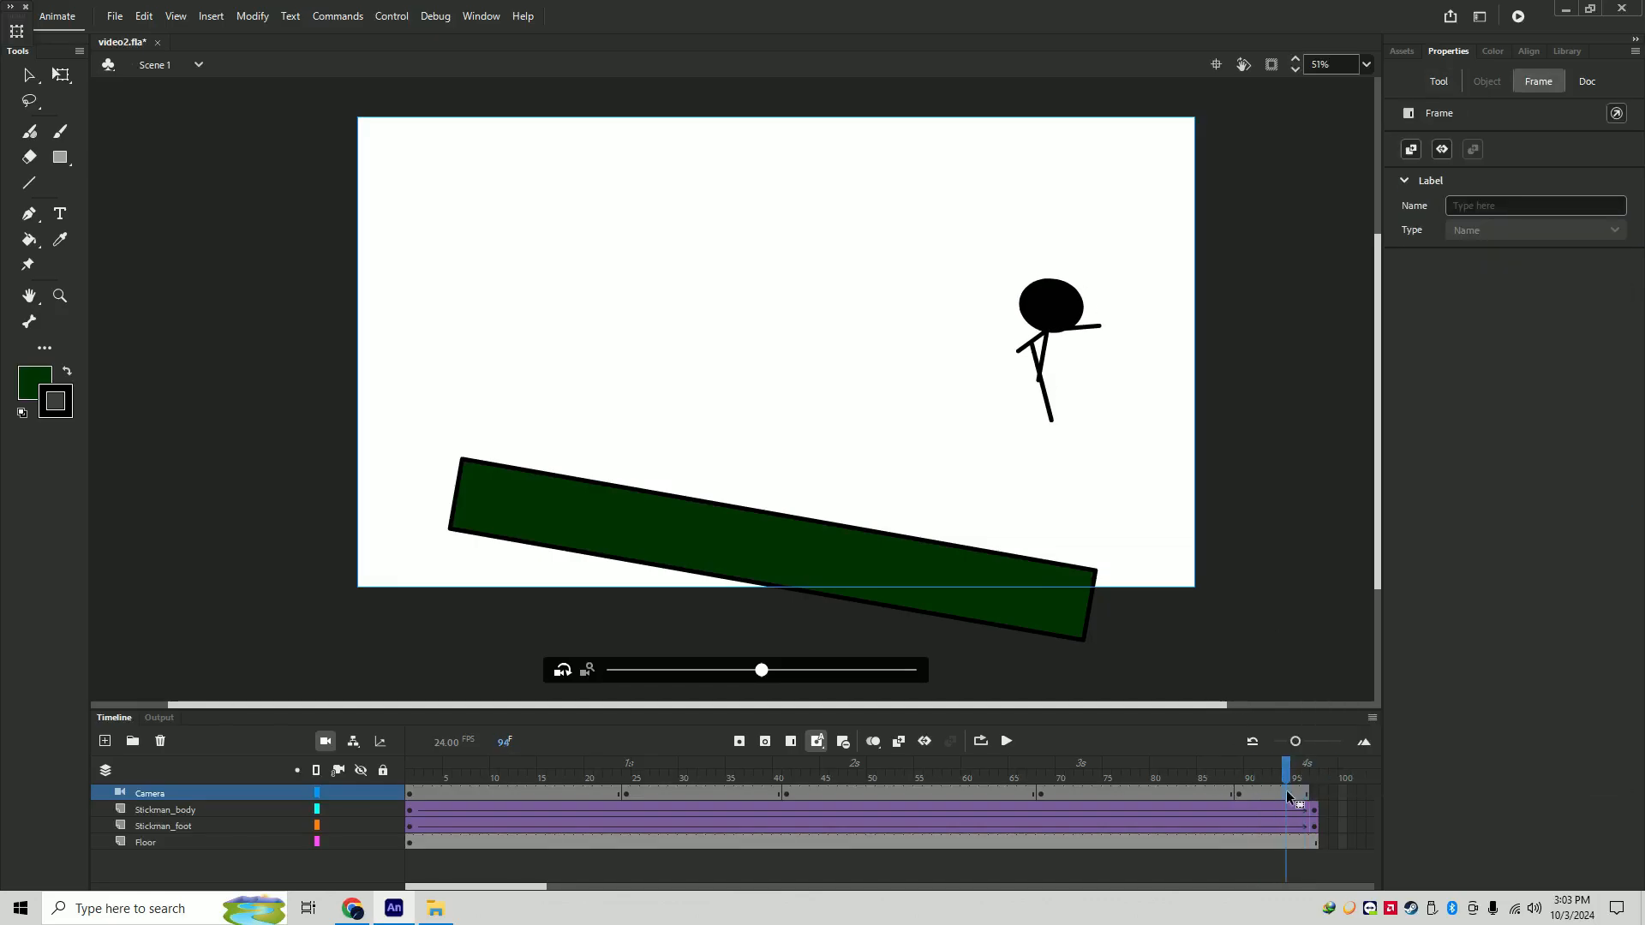
{"action": "right_click", "coordinate": [1314, 793]}
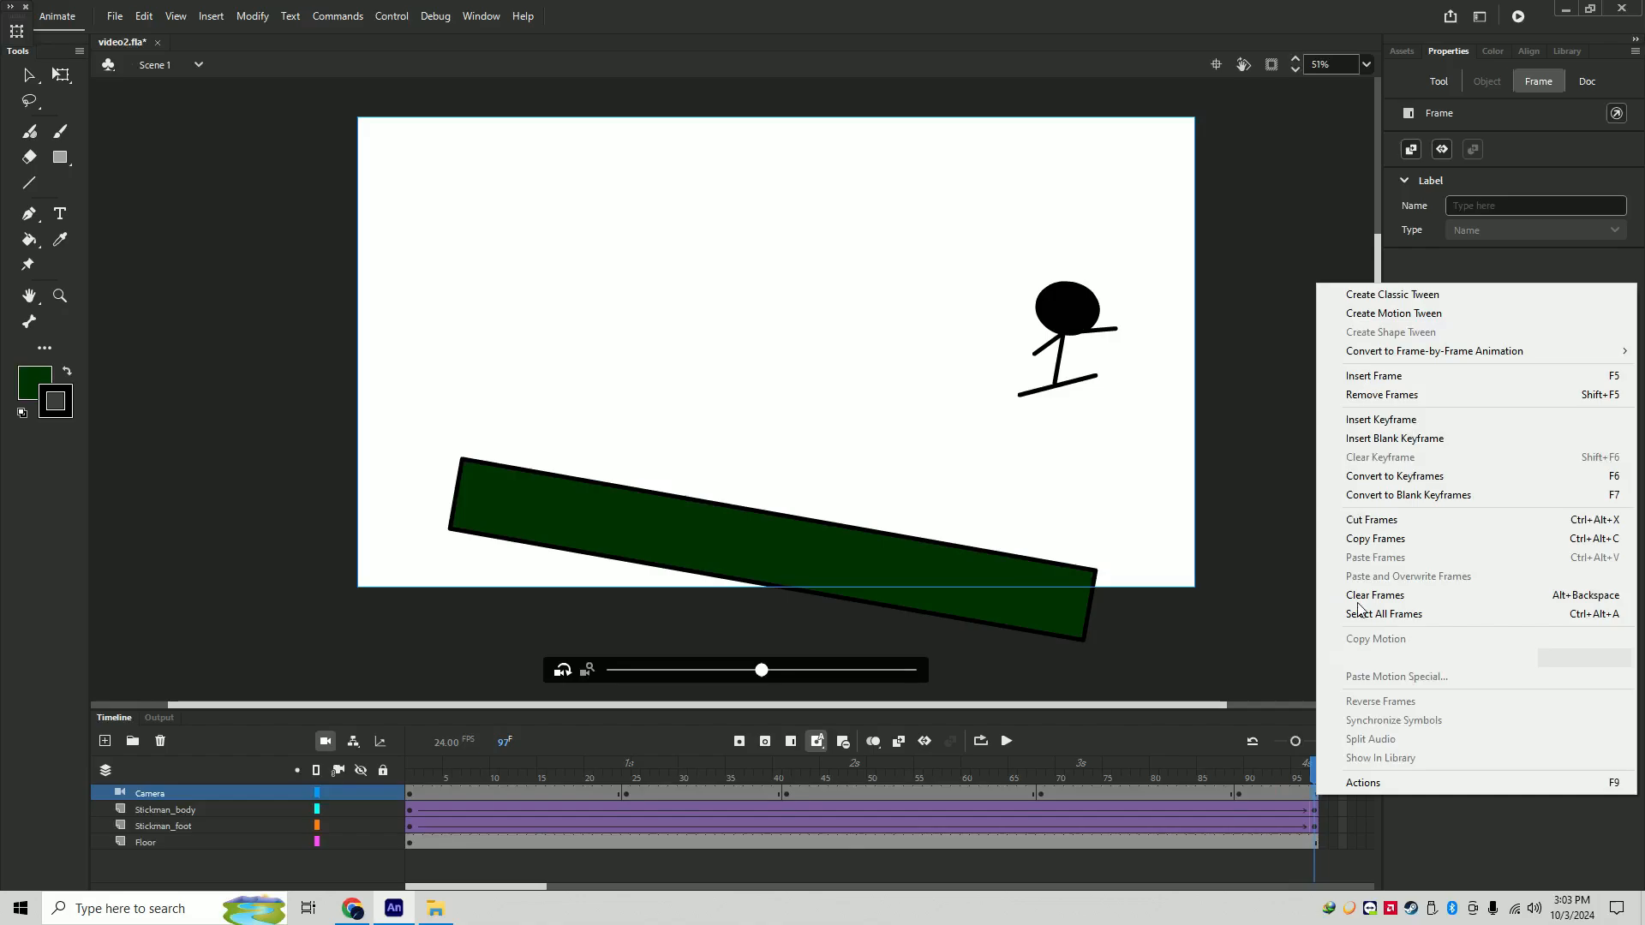
{"action": "left_click", "coordinate": [1419, 423]}
{"action": "left_click_drag", "start_coordinate": [762, 670], "coordinate": [624, 672]}
{"action": "left_click", "coordinate": [587, 669]}
- Create classic tweens between the Camera layer's keyframes at frames 1, 24, 41, 68 and 89
{"action": "right_click", "coordinate": [521, 792]}
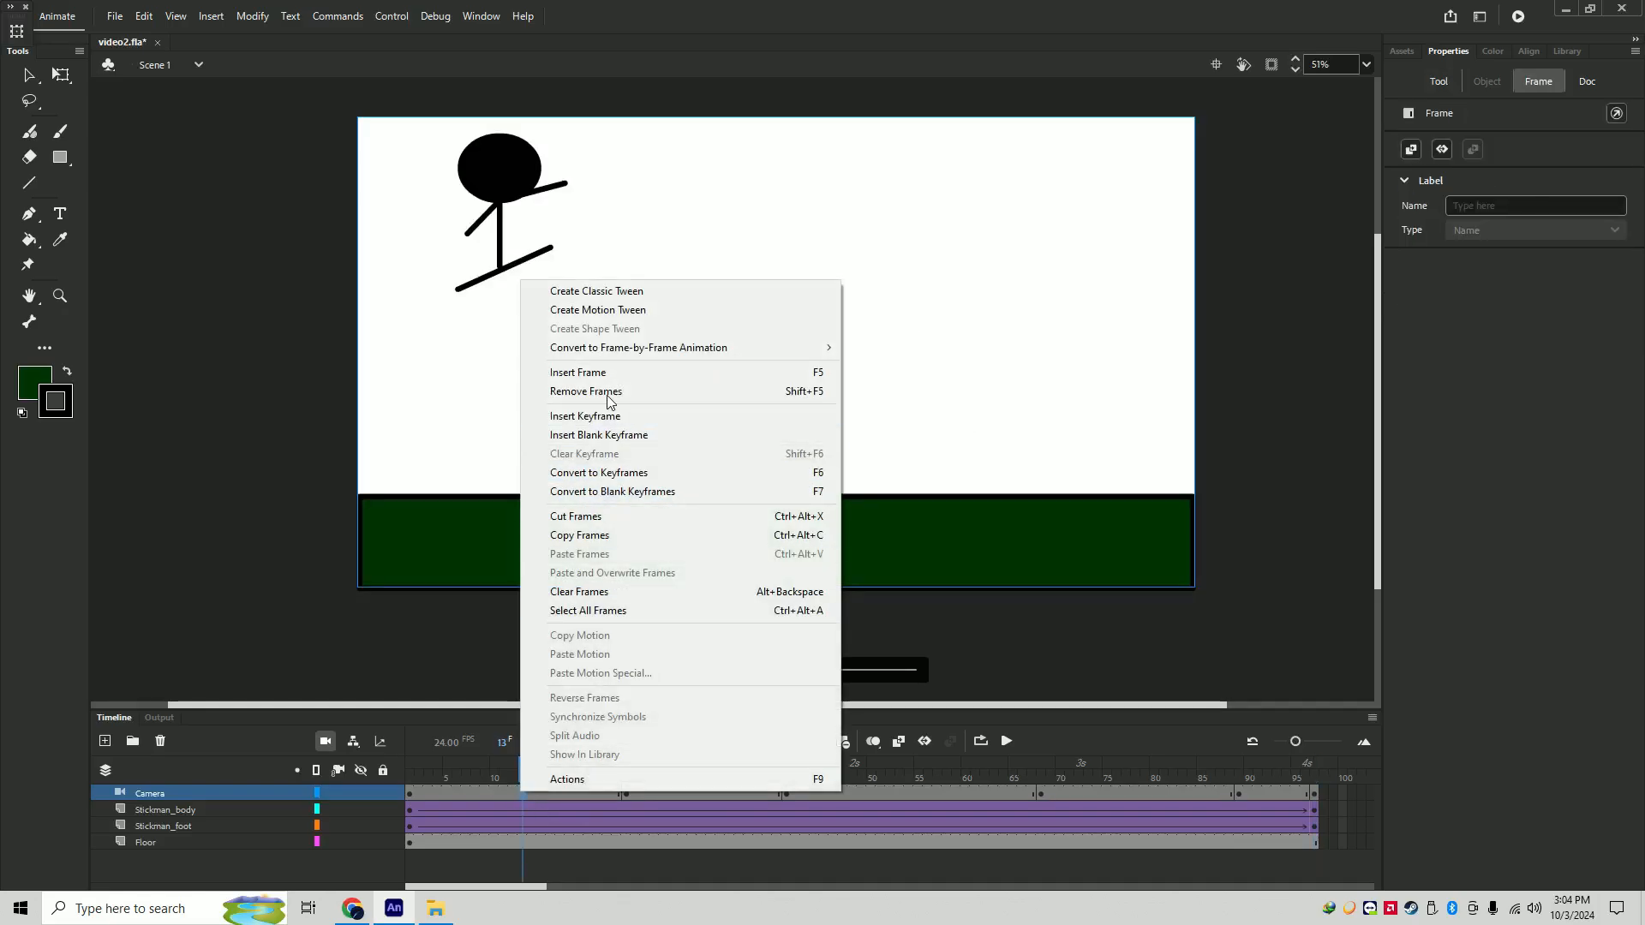
{"action": "left_click", "coordinate": [604, 292]}
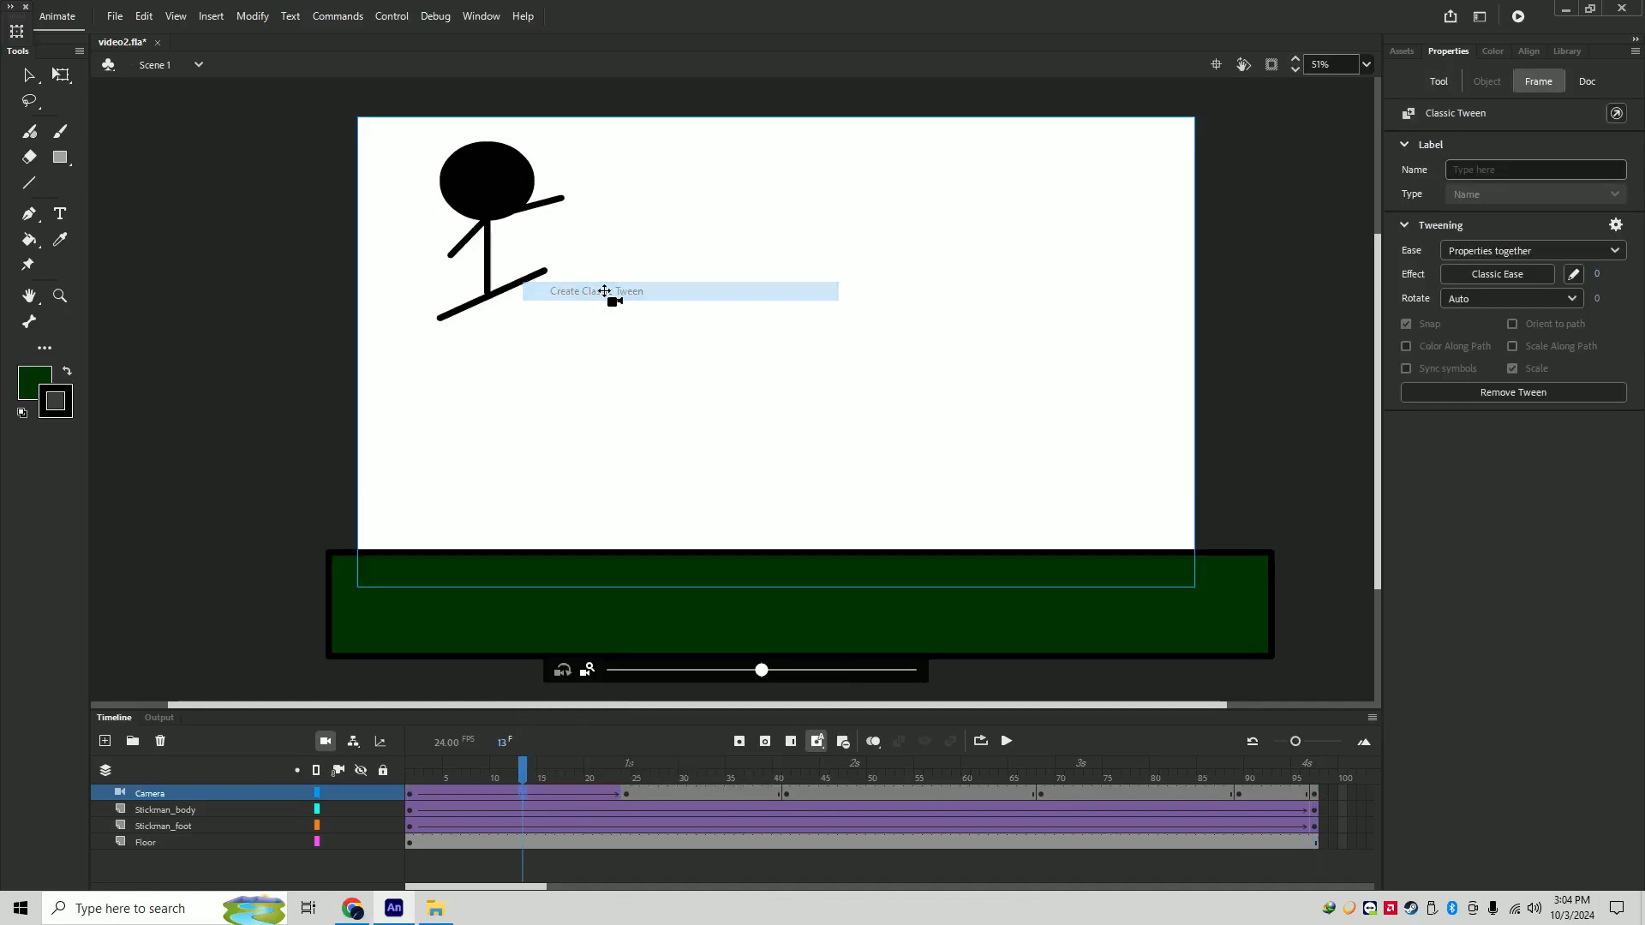
{"action": "right_click", "coordinate": [685, 794]}
{"action": "left_click", "coordinate": [765, 290]}
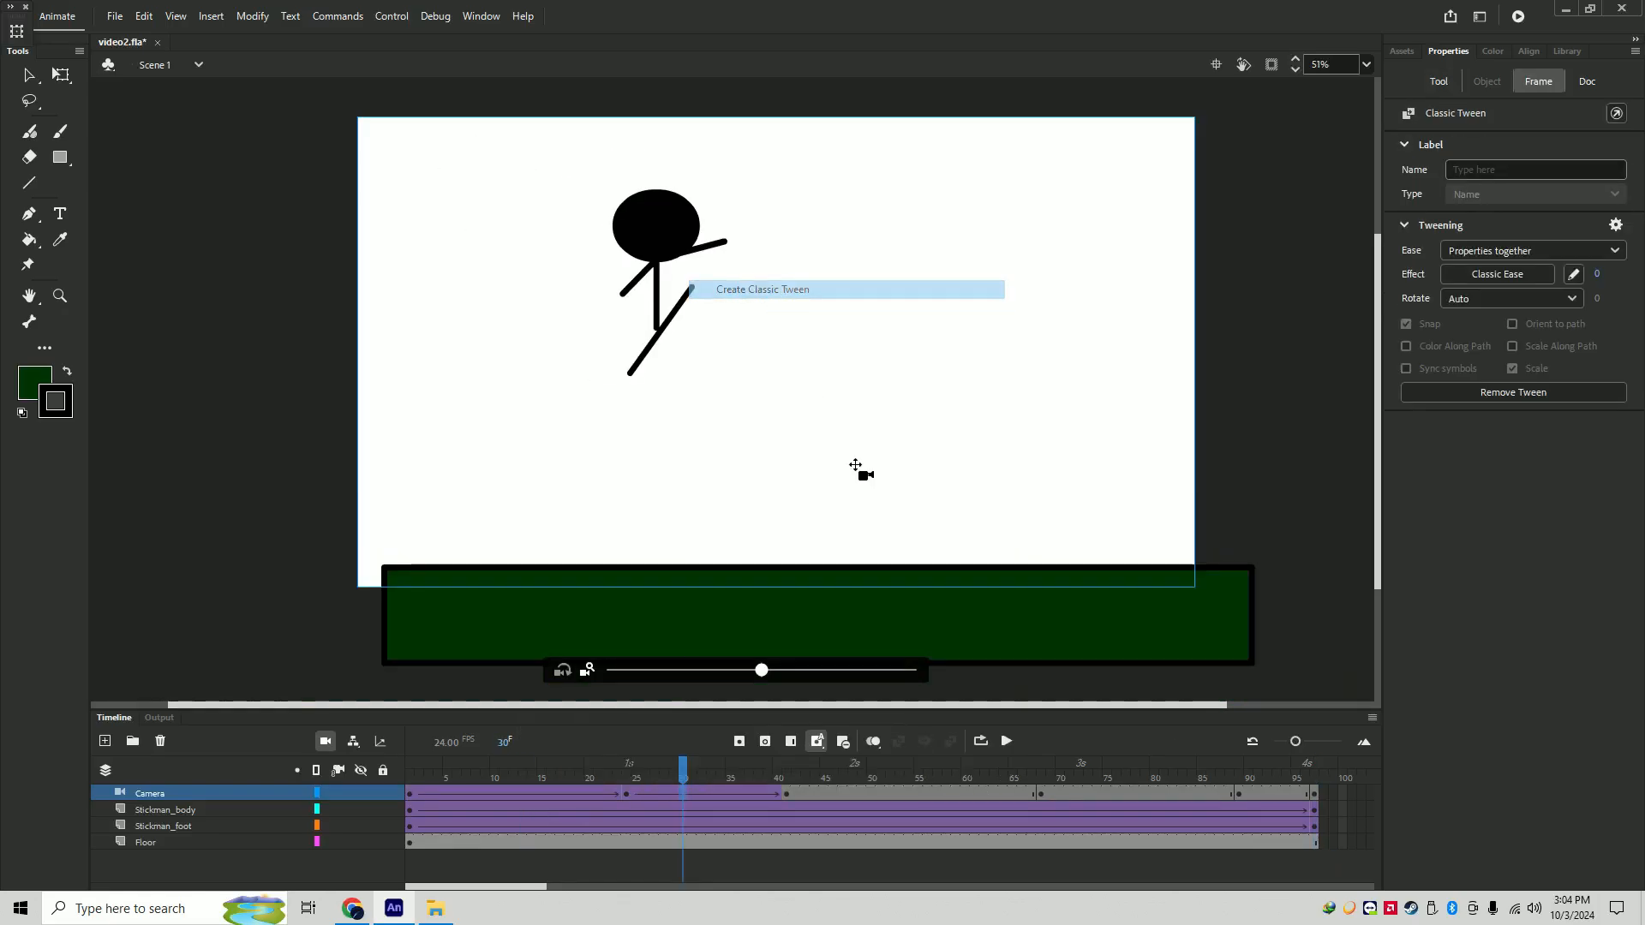
{"action": "right_click", "coordinate": [864, 794]}
{"action": "left_click", "coordinate": [939, 289]}
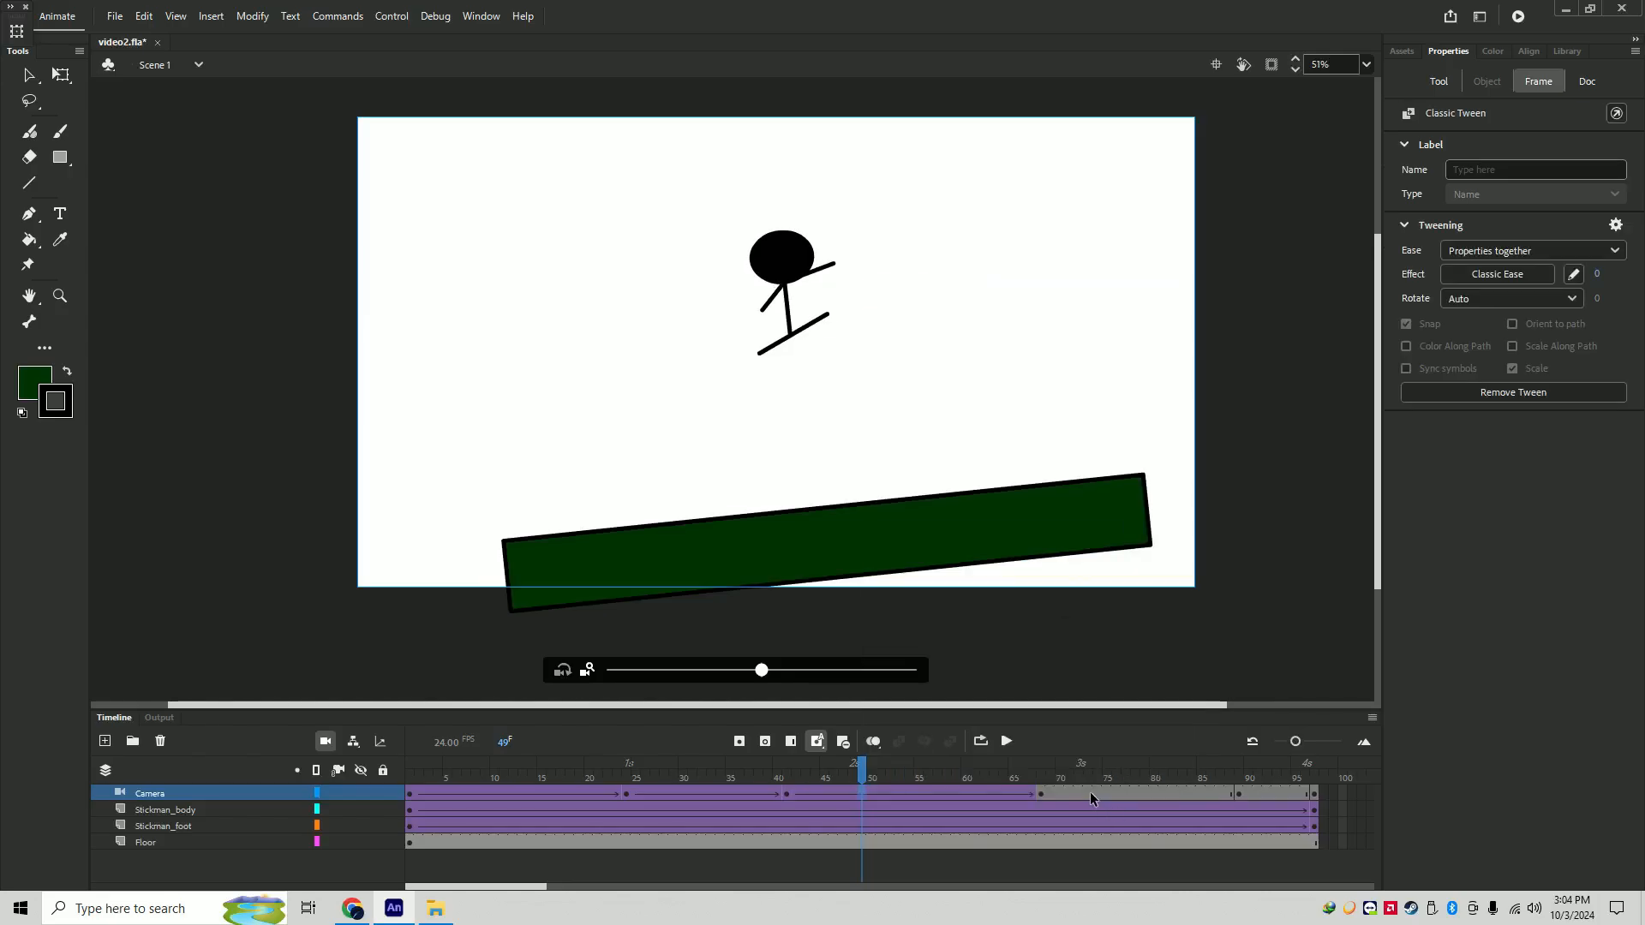
{"action": "right_click", "coordinate": [1088, 792]}
{"action": "left_click", "coordinate": [1191, 289]}
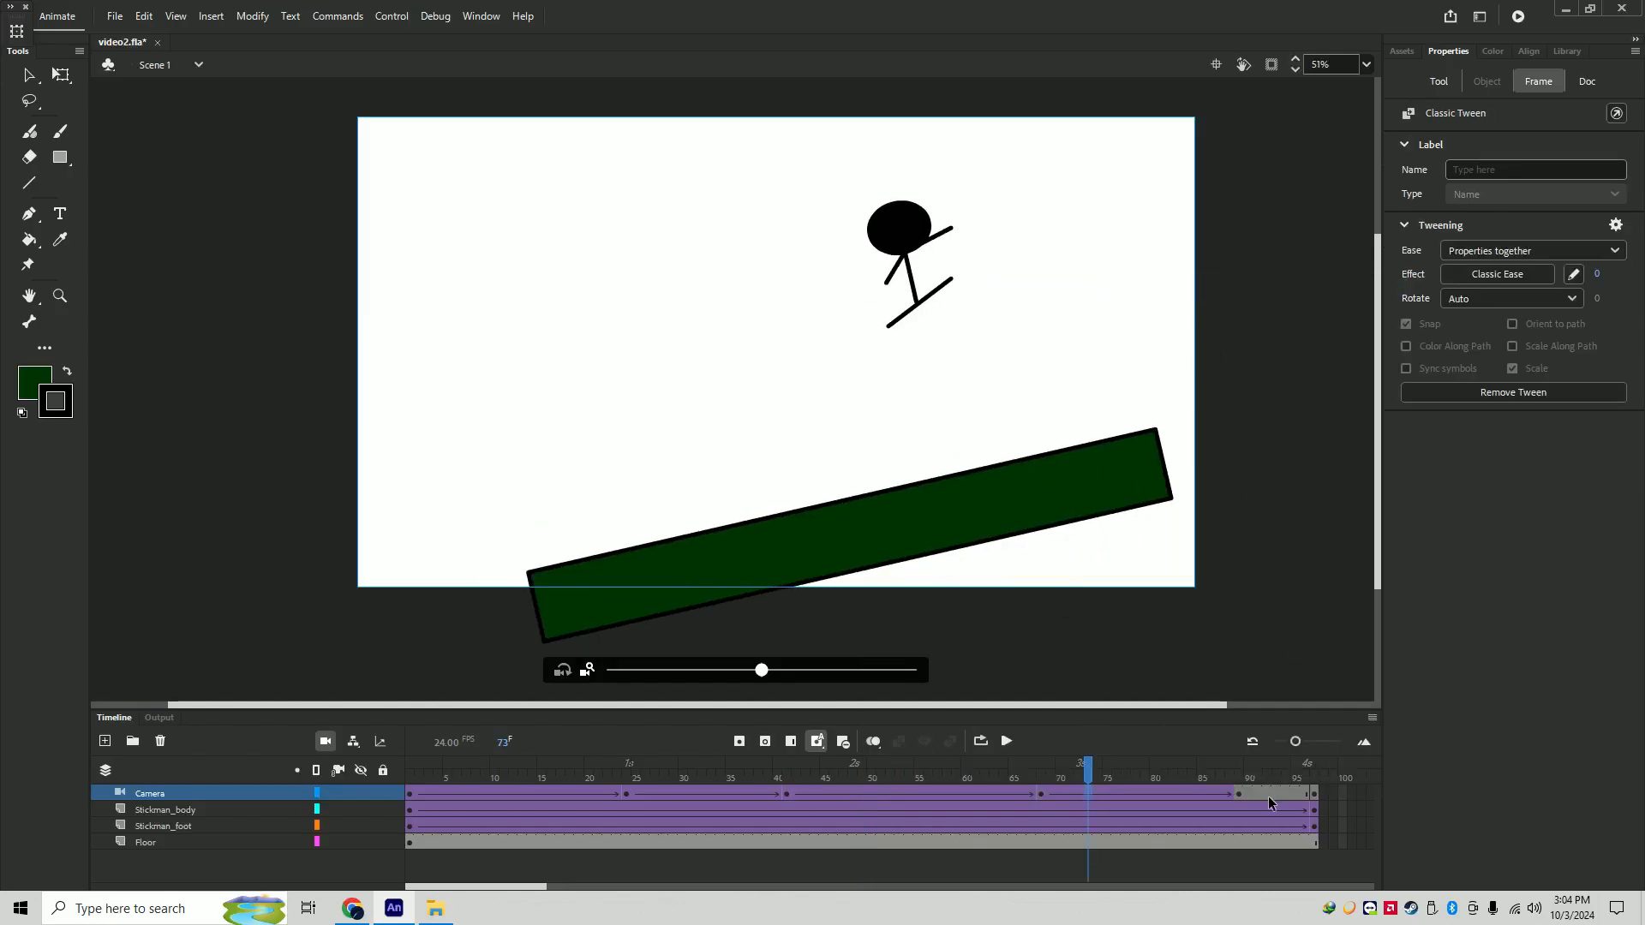
- Create a classic tween between the Camera keyframes at frames 89 and 97, and play the animation from frame 1
{"action": "left_click_drag", "start_coordinate": [1337, 795], "coordinate": [1256, 793]}
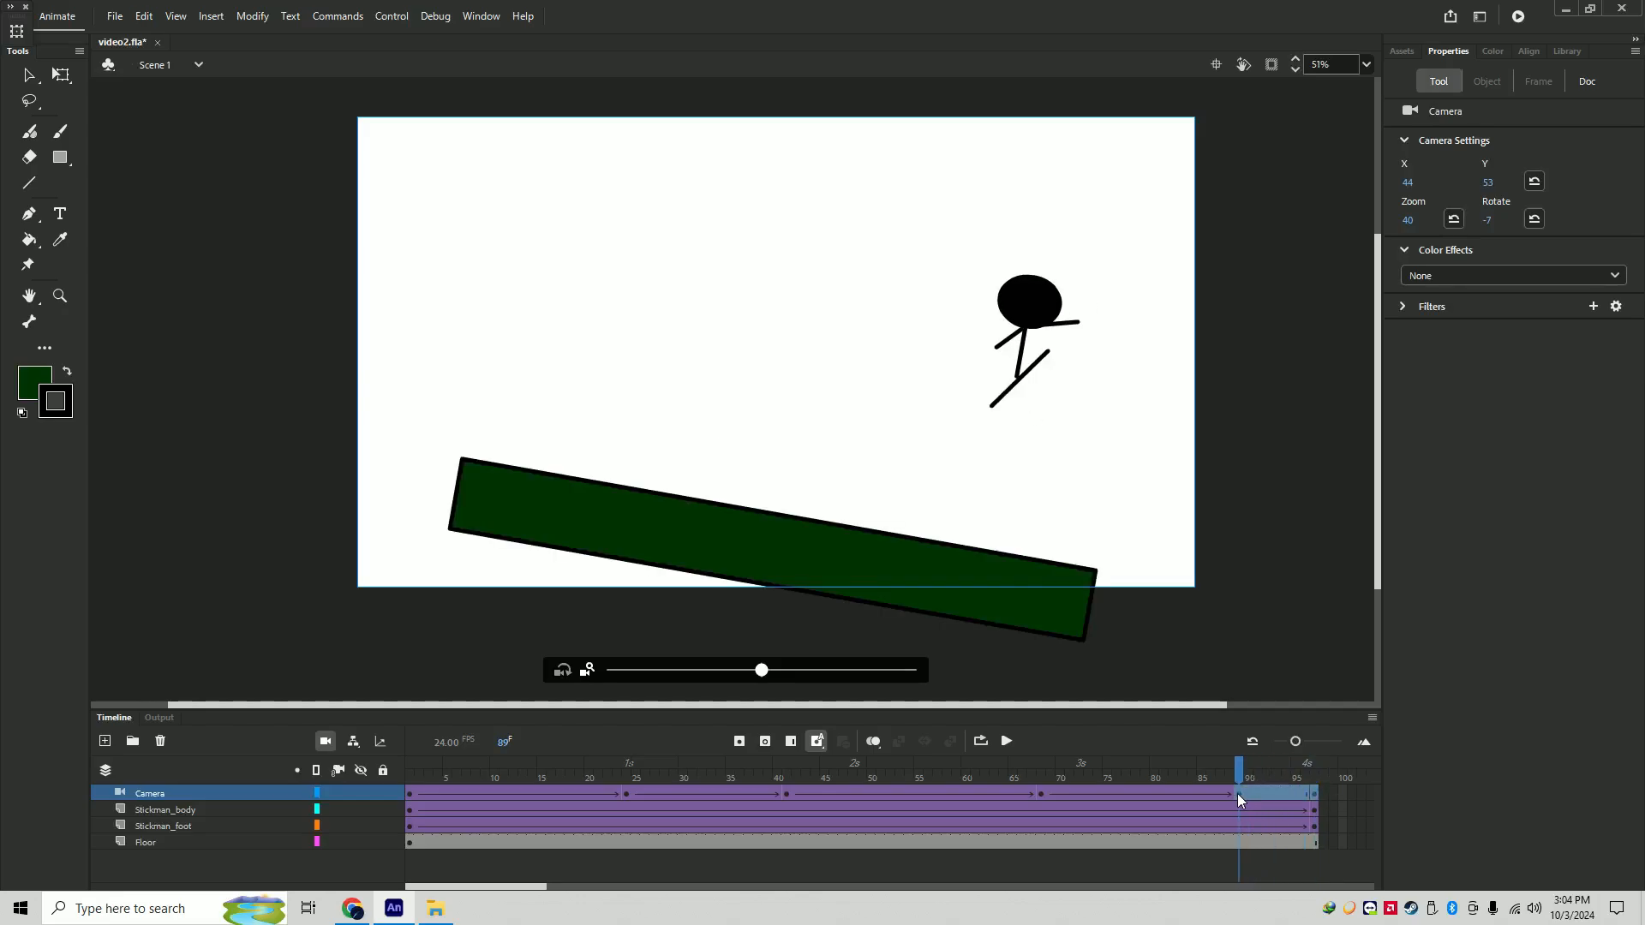
{"action": "right_click", "coordinate": [1237, 794]}
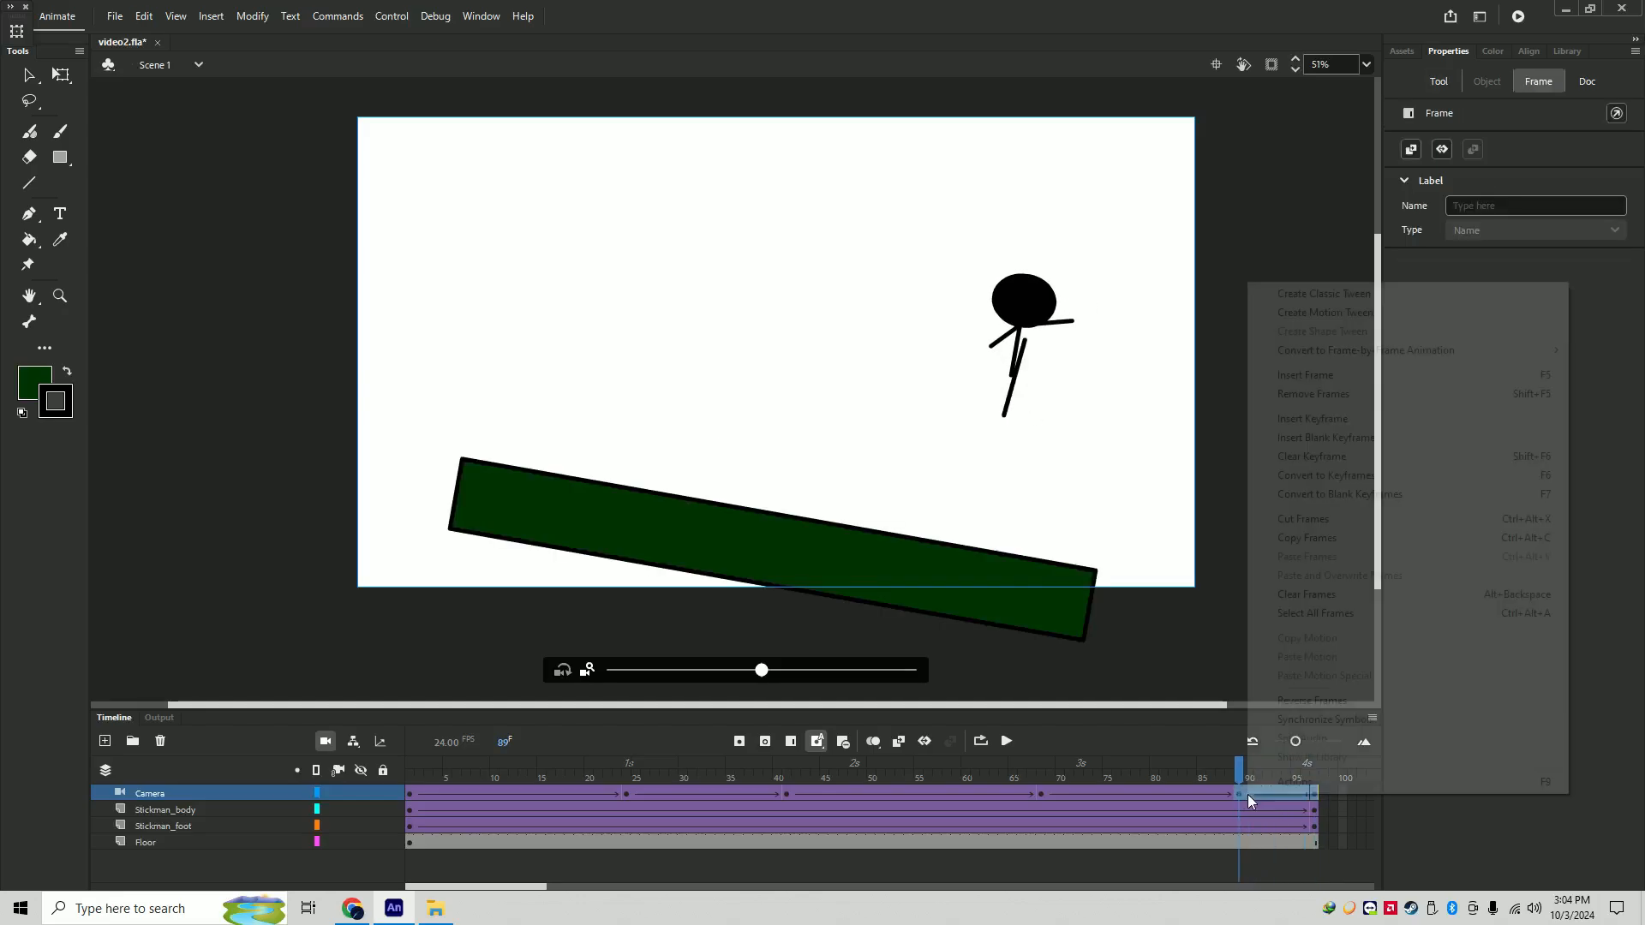
{"action": "left_click", "coordinate": [1320, 323]}
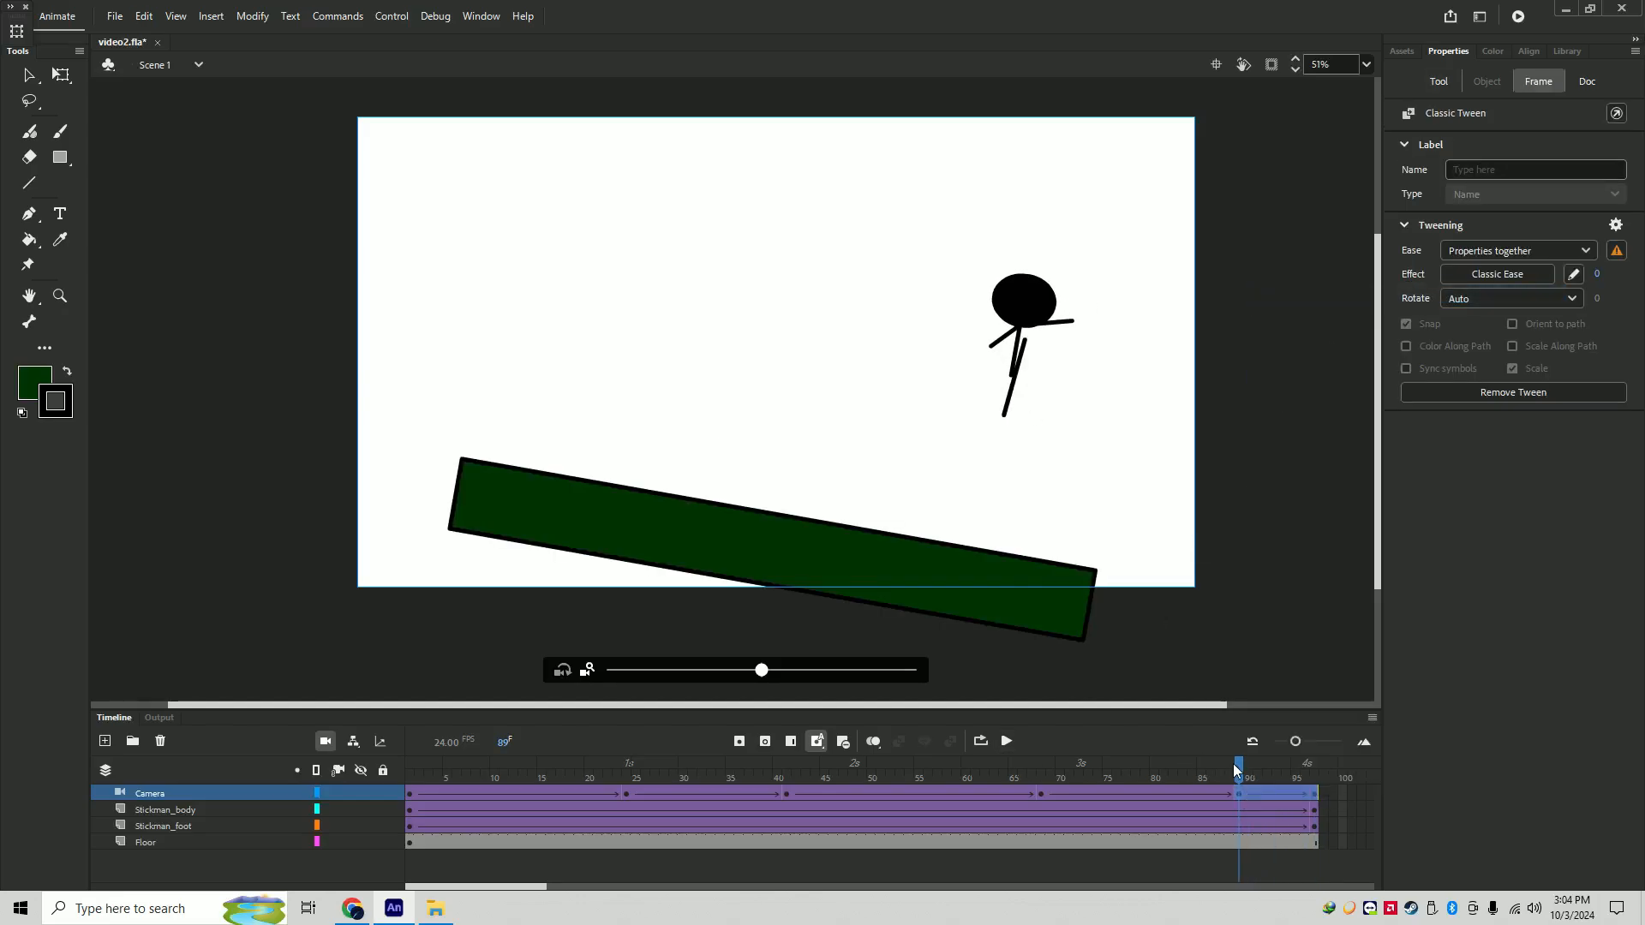
{"action": "left_click_drag", "start_coordinate": [1234, 764], "coordinate": [118, 777]}
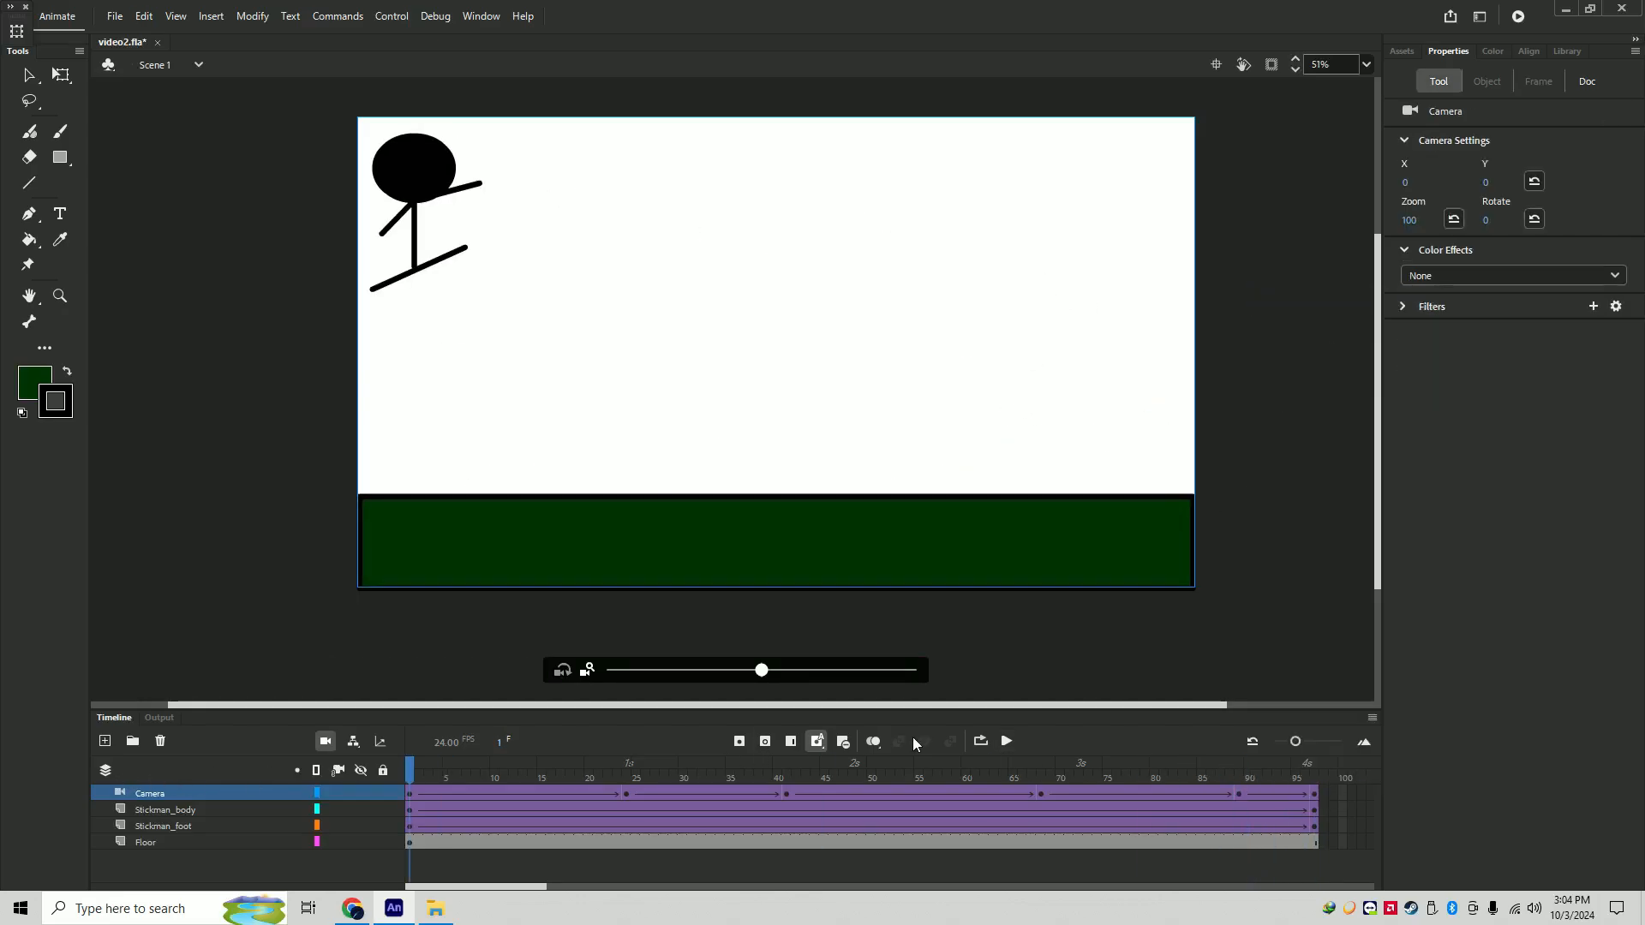
{"action": "left_click", "coordinate": [1007, 742]}
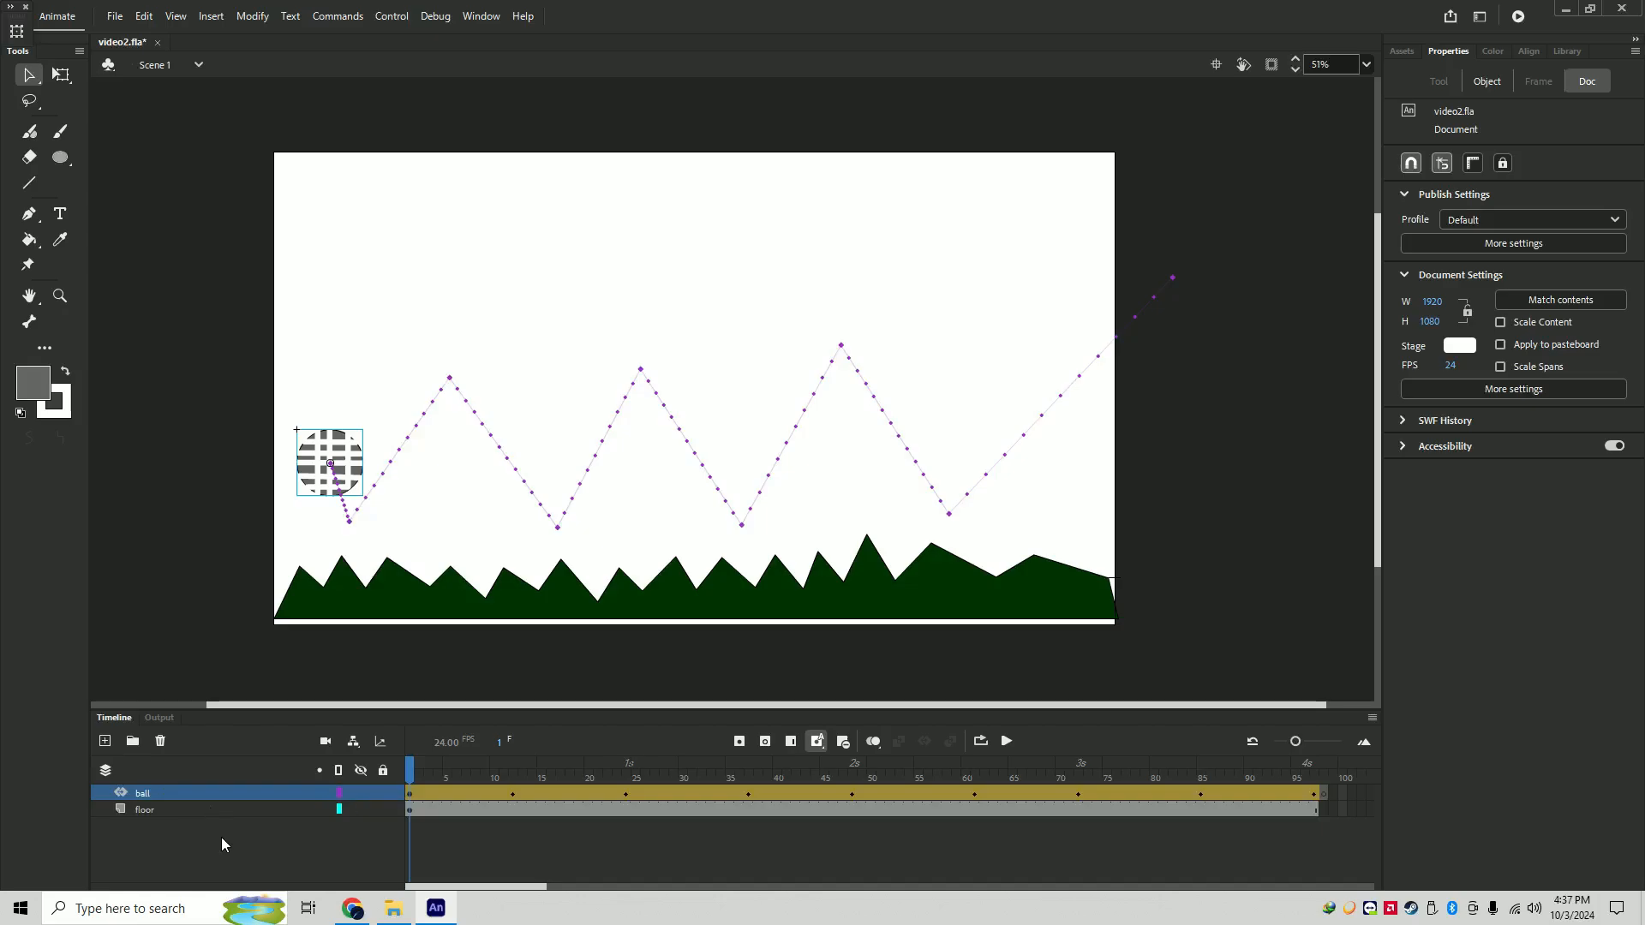
- Add a second scene to the bouncing-ball document and rename it "new scene"
{"action": "left_click", "coordinate": [480, 16]}
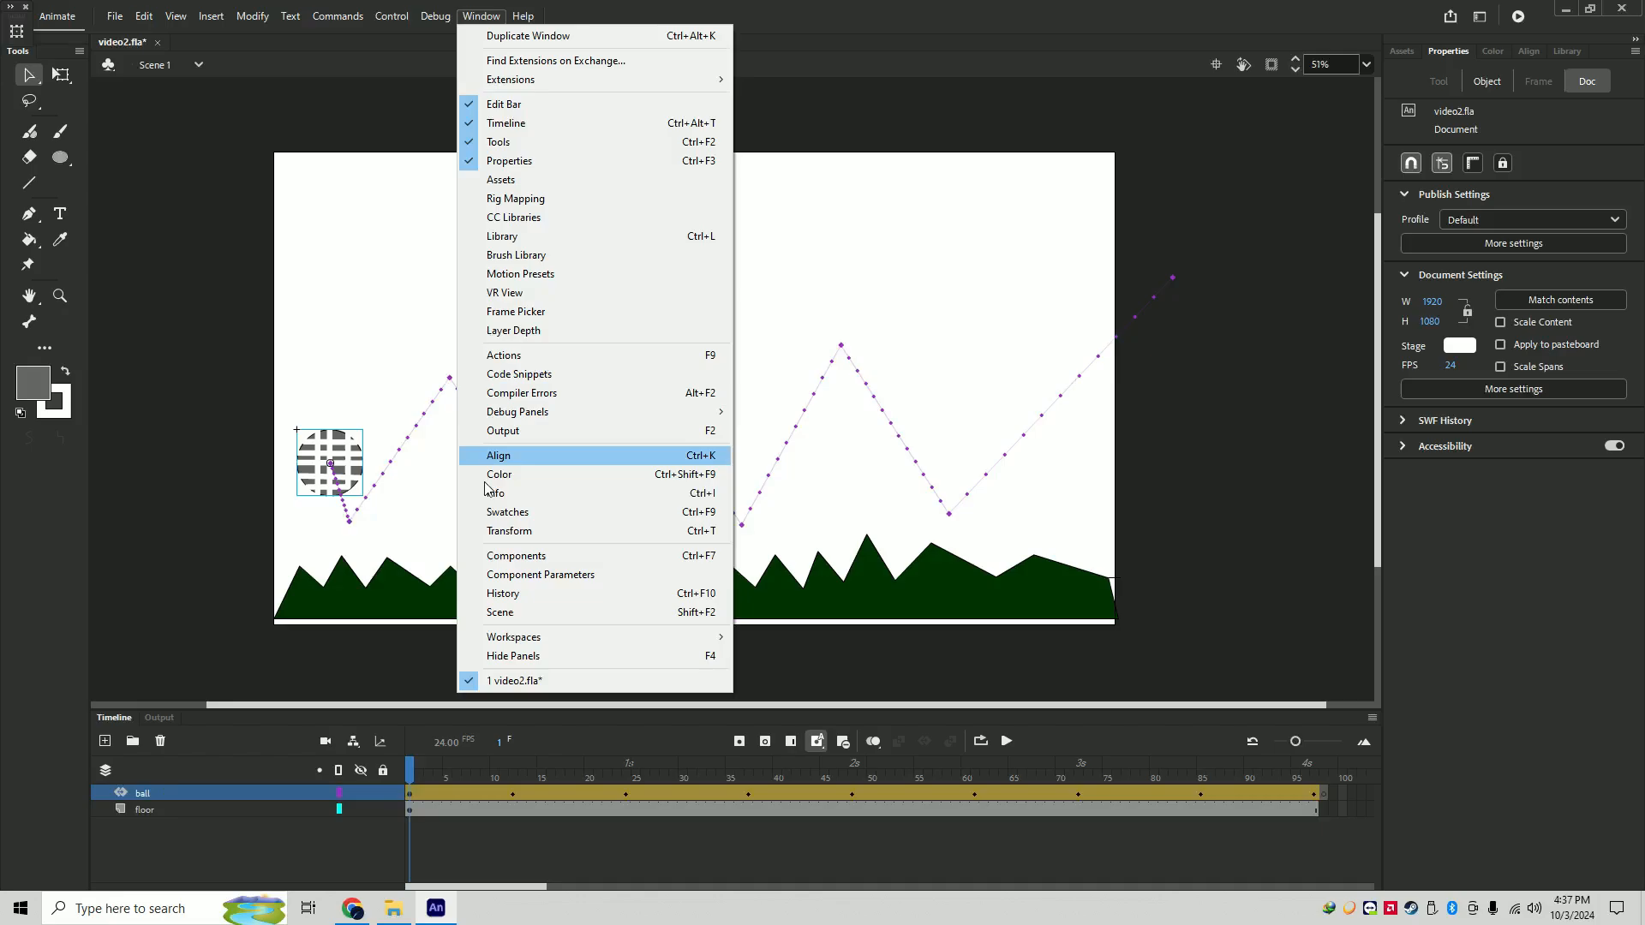
{"action": "left_click", "coordinate": [545, 614]}
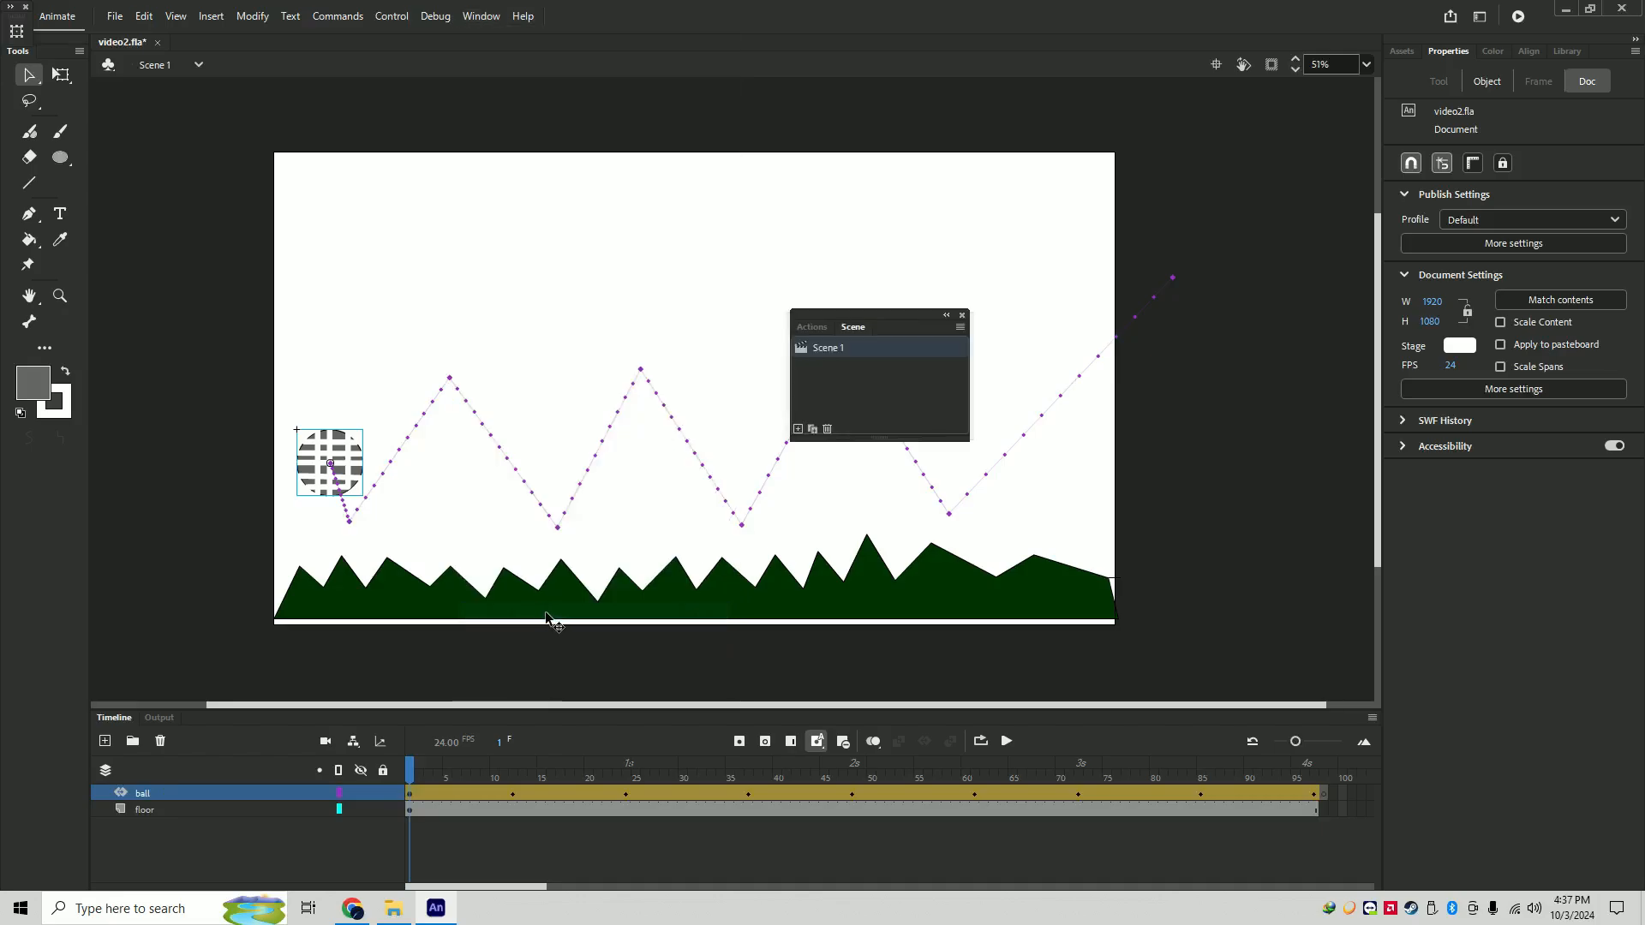
{"action": "left_click", "coordinate": [797, 430]}
{"action": "double_click", "coordinate": [850, 369]}
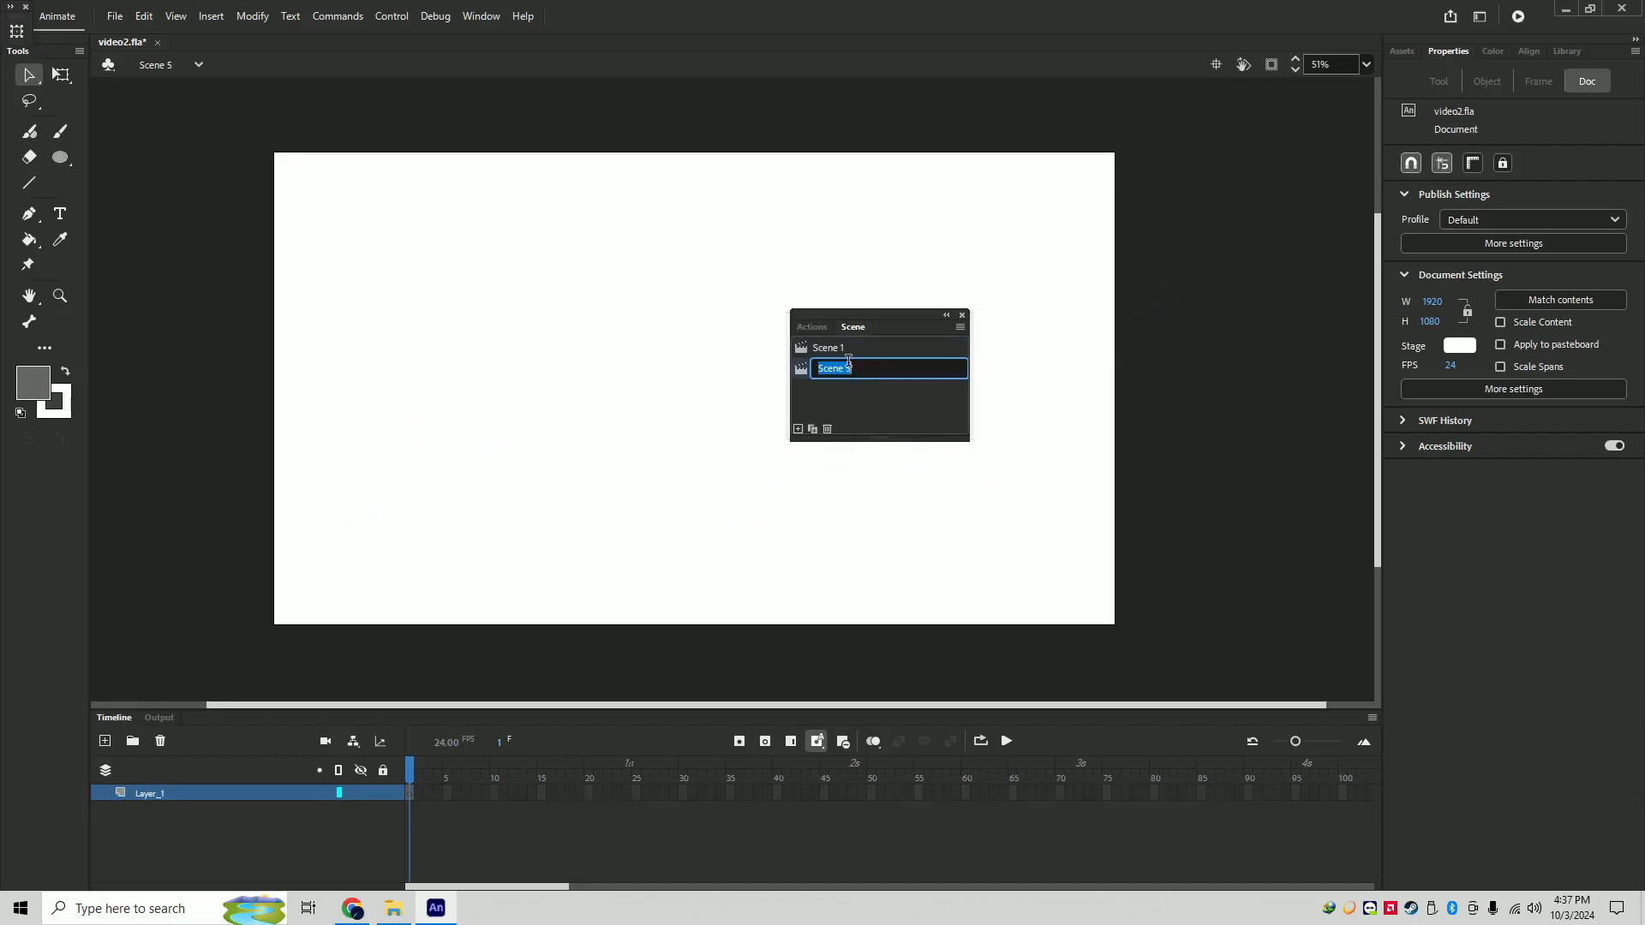
{"action": "type", "text": "new scene"}
{"action": "key", "text": "Return"}
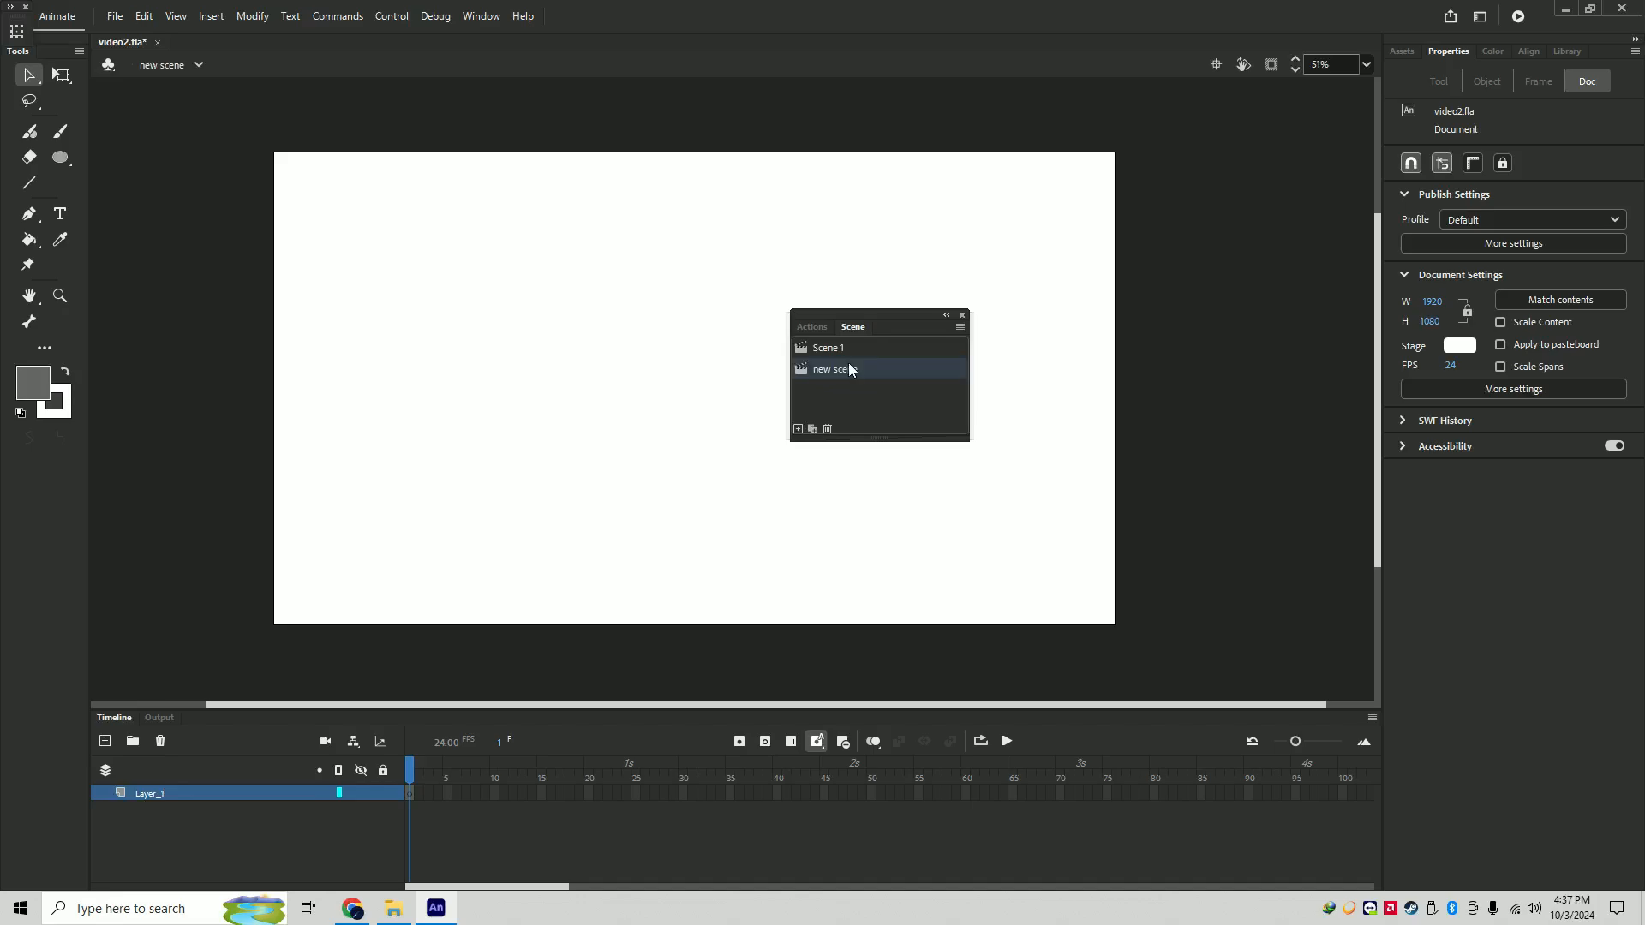
{"action": "left_click", "coordinate": [962, 316]}
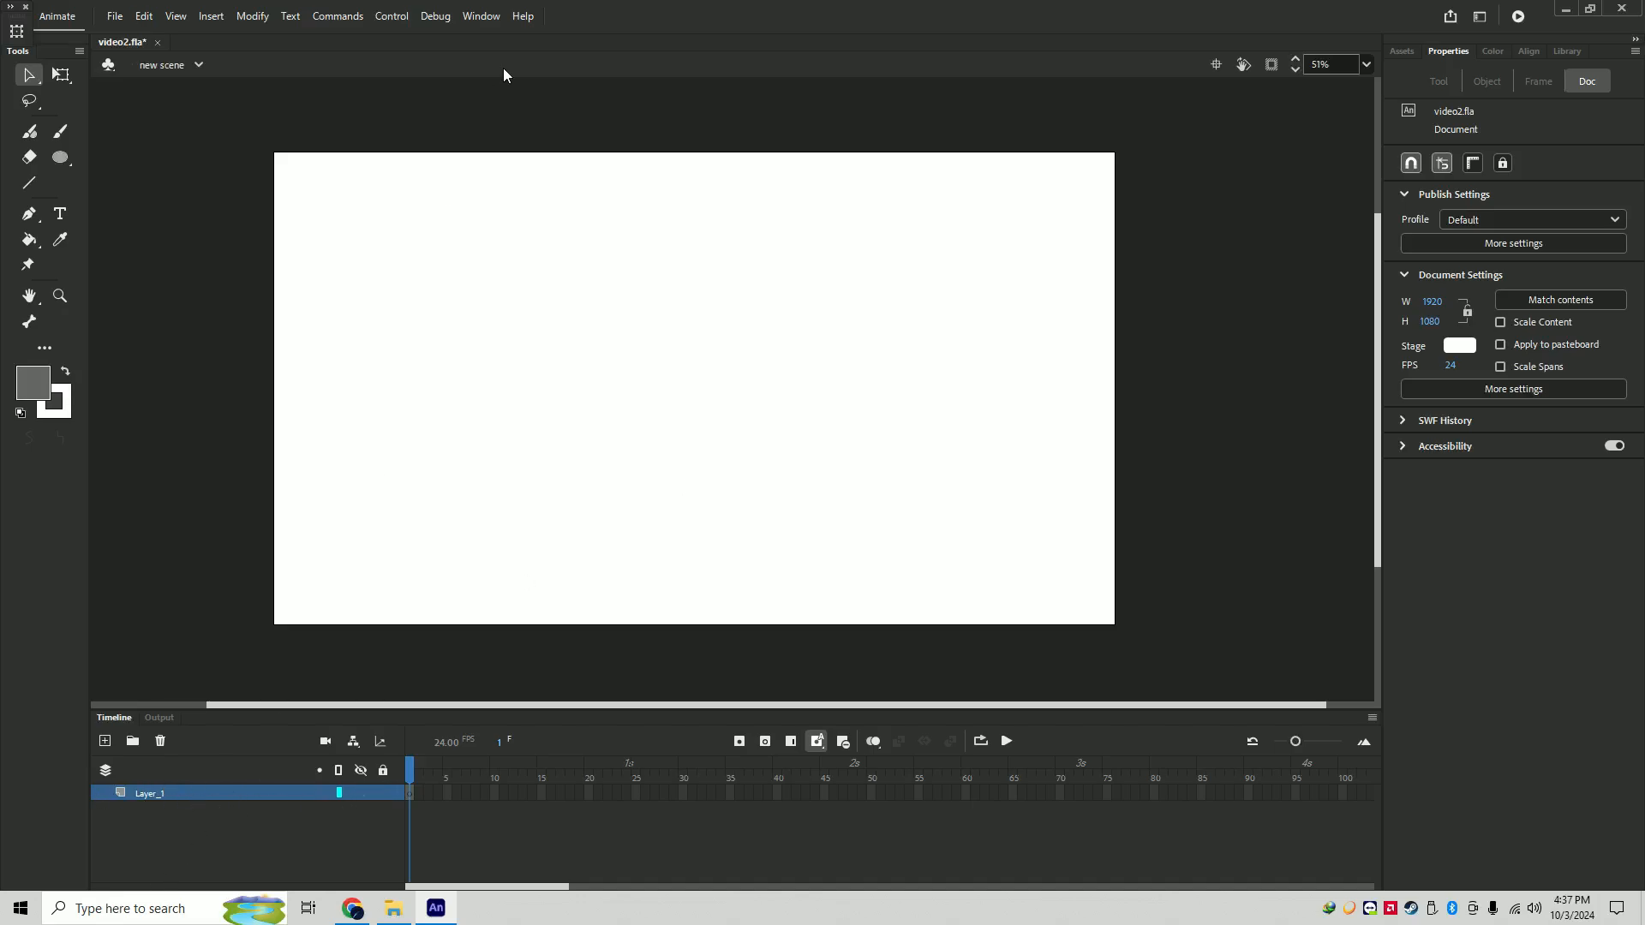
- Reopen the list of scenes and switch back to Scene 1
{"action": "left_click", "coordinate": [481, 16]}
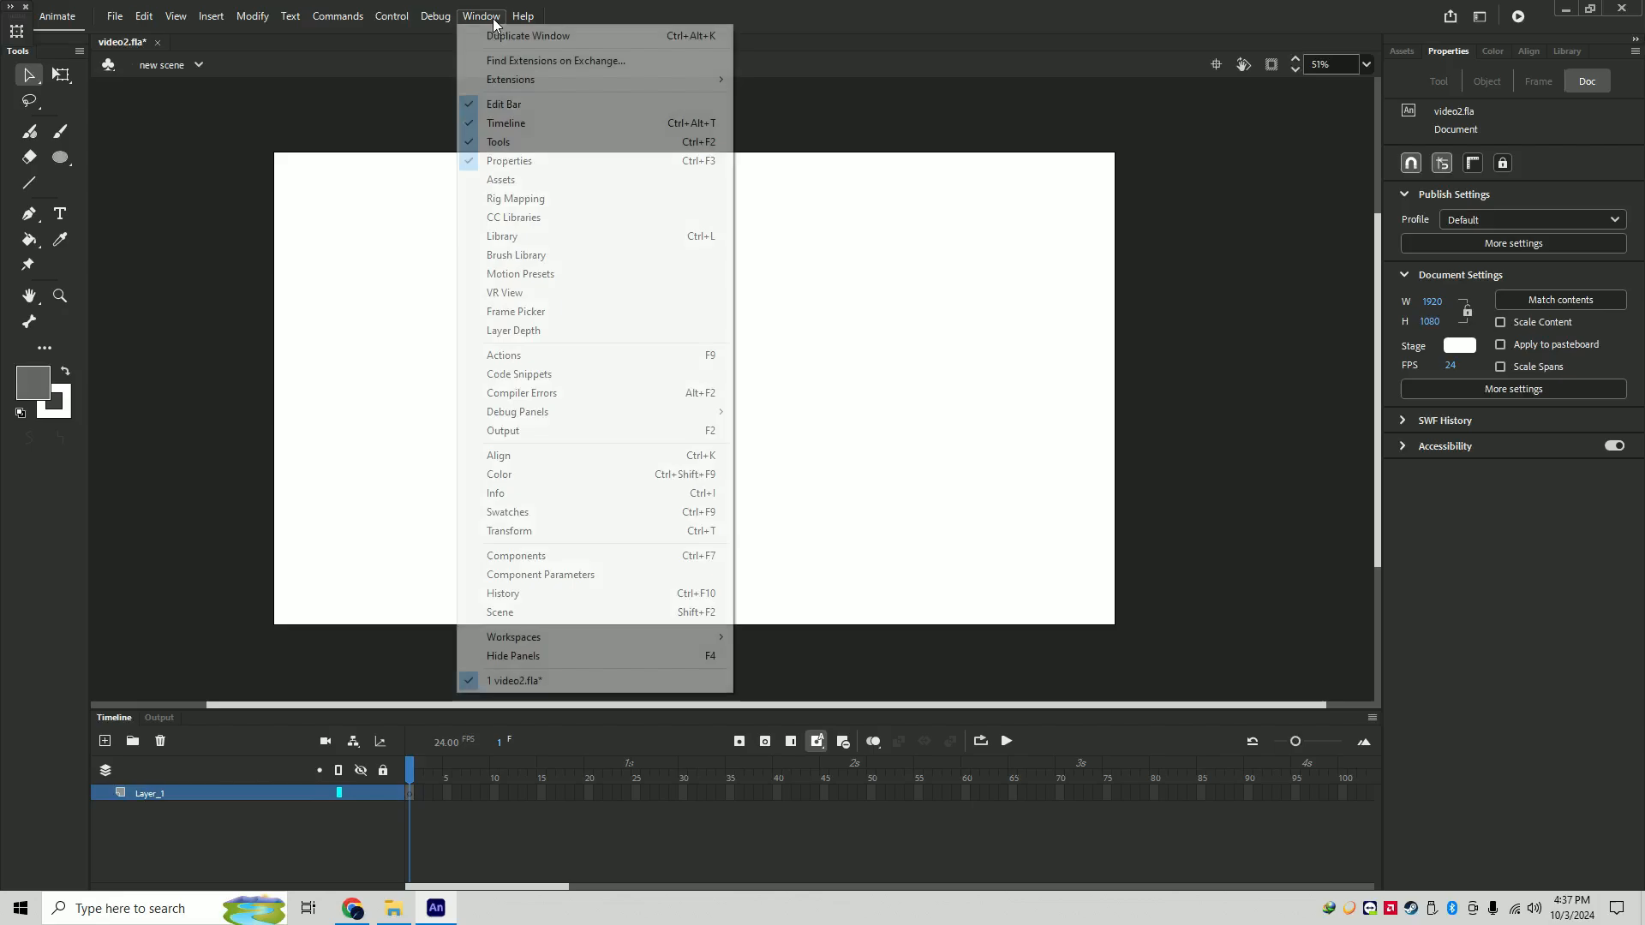
{"action": "left_click", "coordinate": [562, 612]}
{"action": "left_click", "coordinate": [849, 347]}
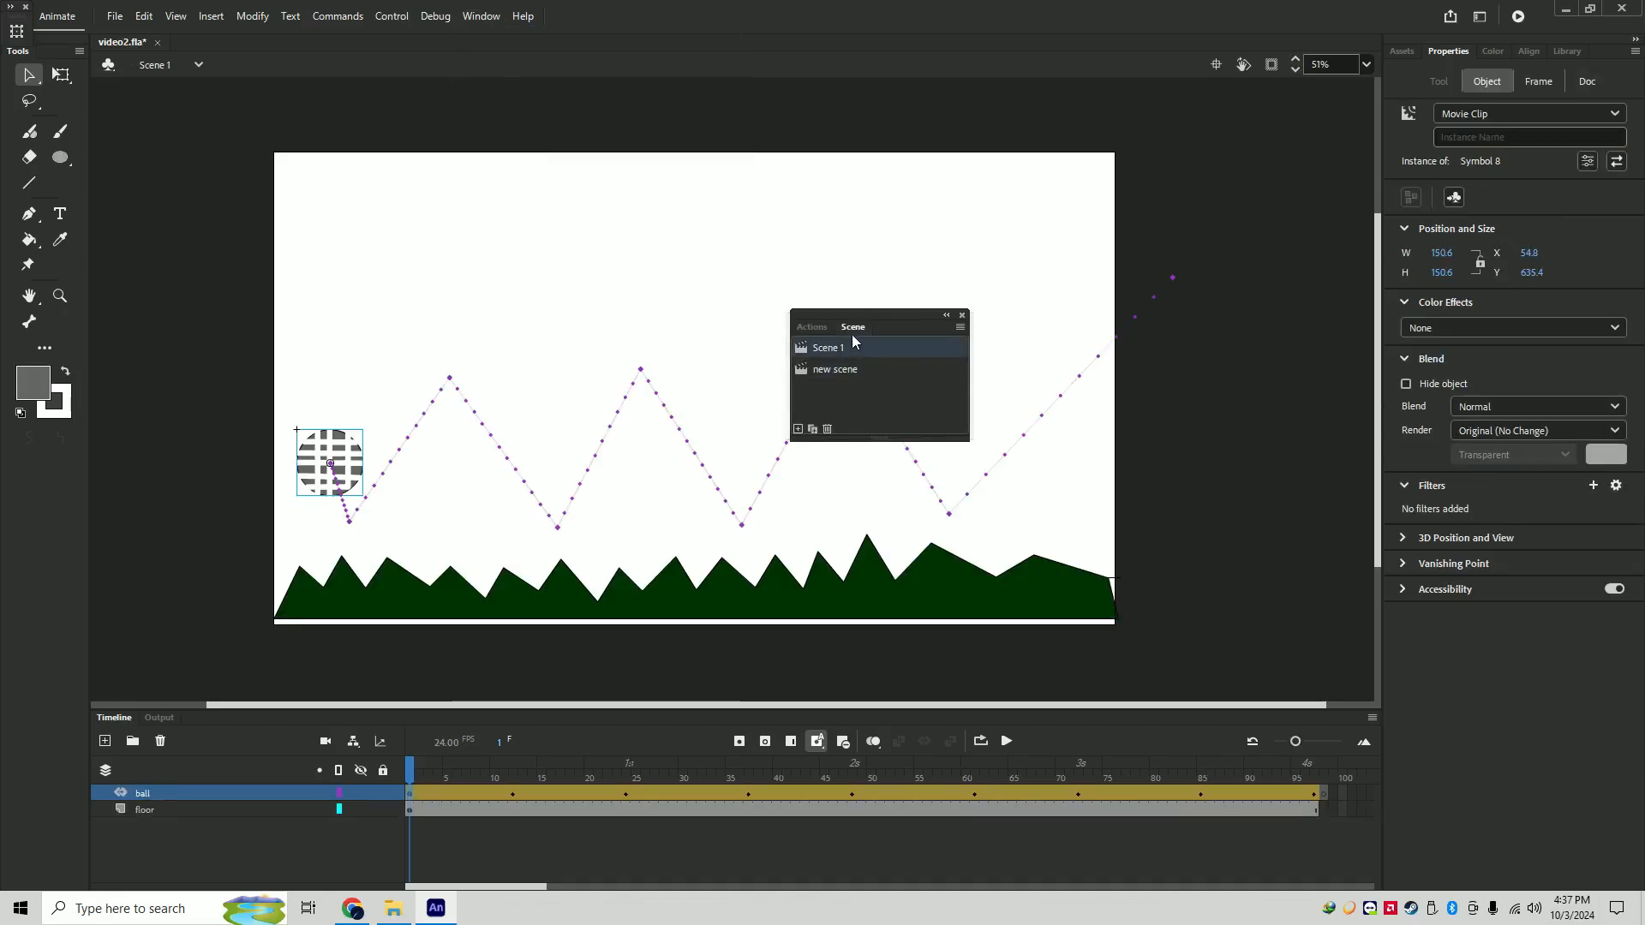
- Copy the ball layer from Scene 1 and paste it into the scene named new scene
{"action": "left_click_drag", "start_coordinate": [883, 324], "coordinate": [960, 319]}
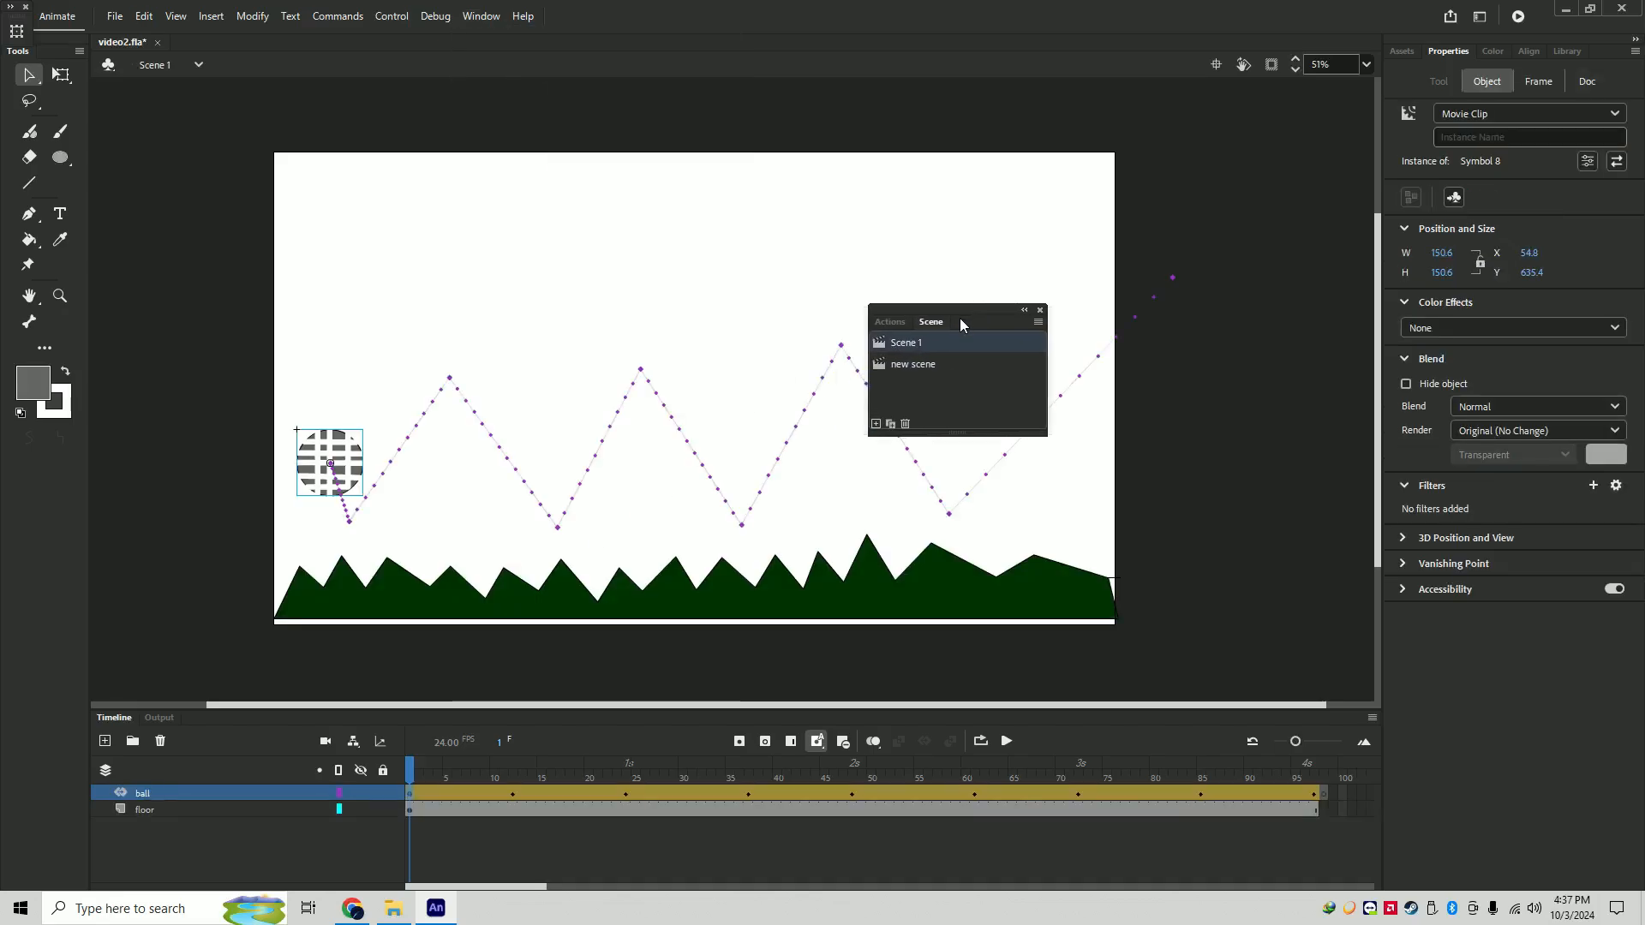
{"action": "right_click", "coordinate": [140, 792]}
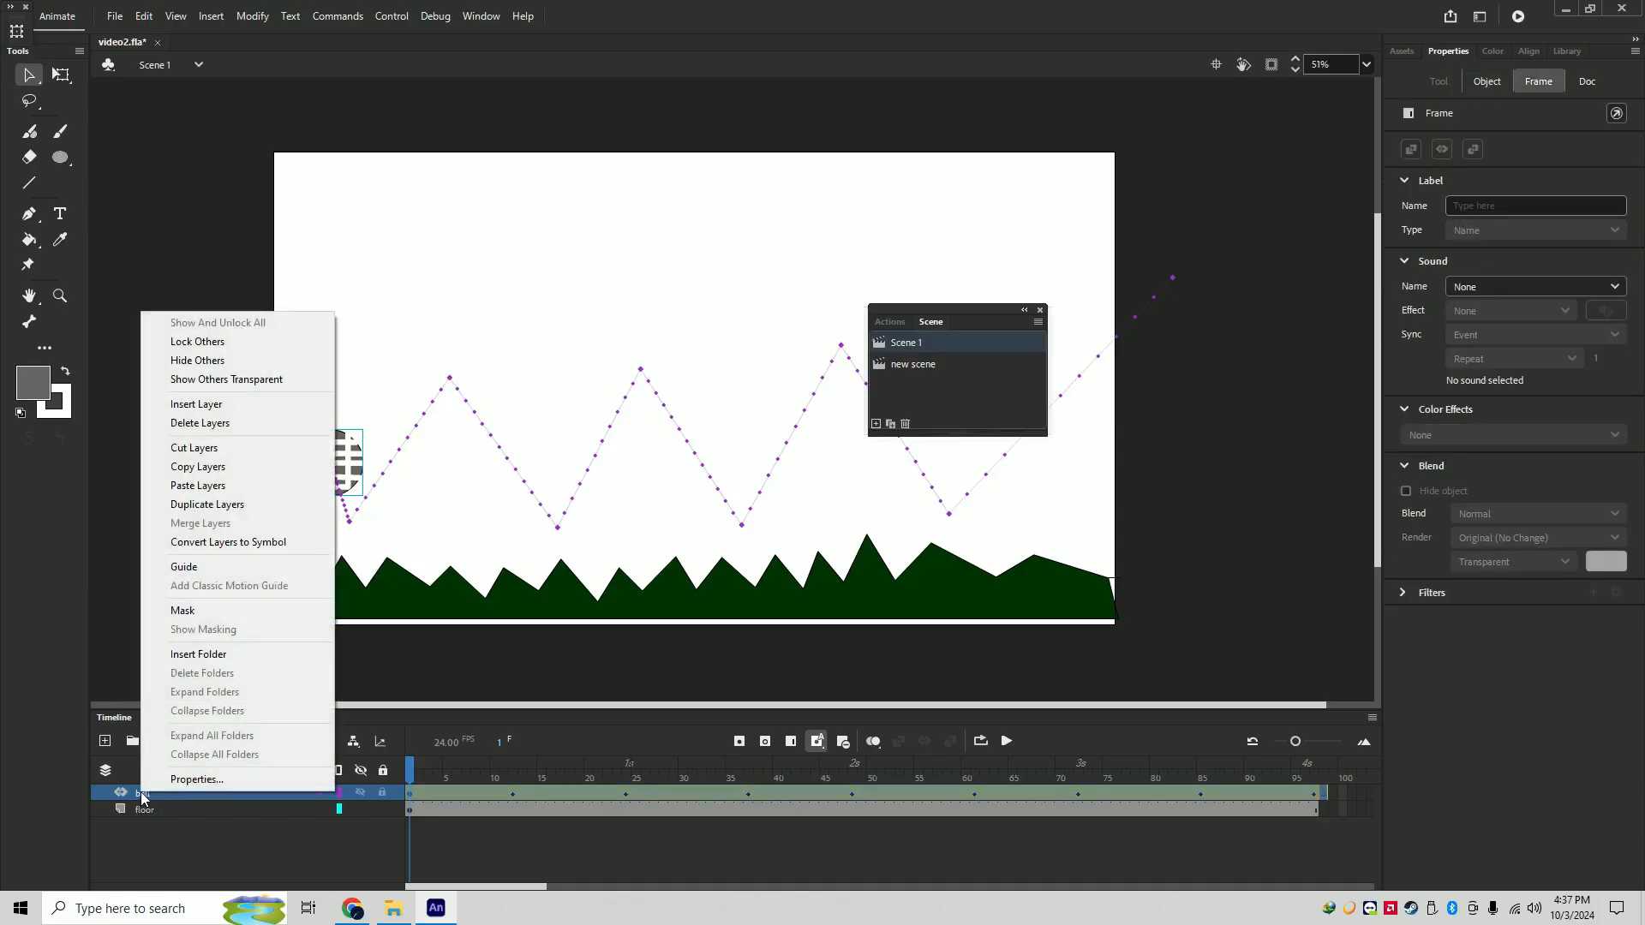
{"action": "left_click", "coordinate": [256, 468]}
{"action": "double_click", "coordinate": [913, 365]}
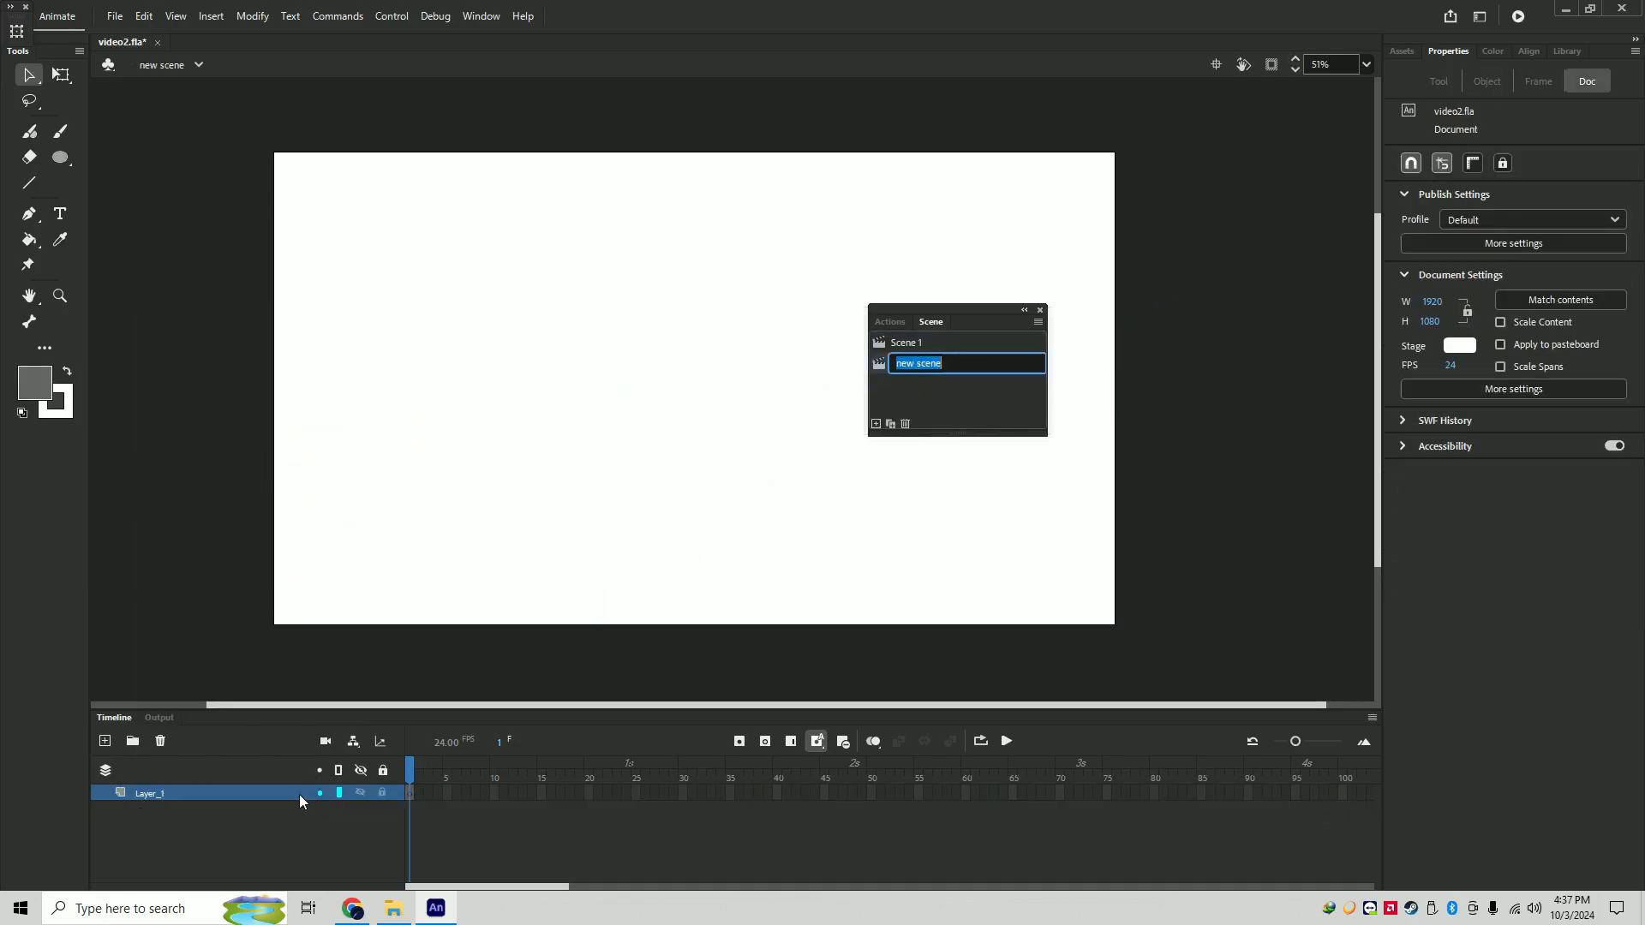
{"action": "right_click", "coordinate": [169, 794]}
{"action": "left_click", "coordinate": [280, 488]}
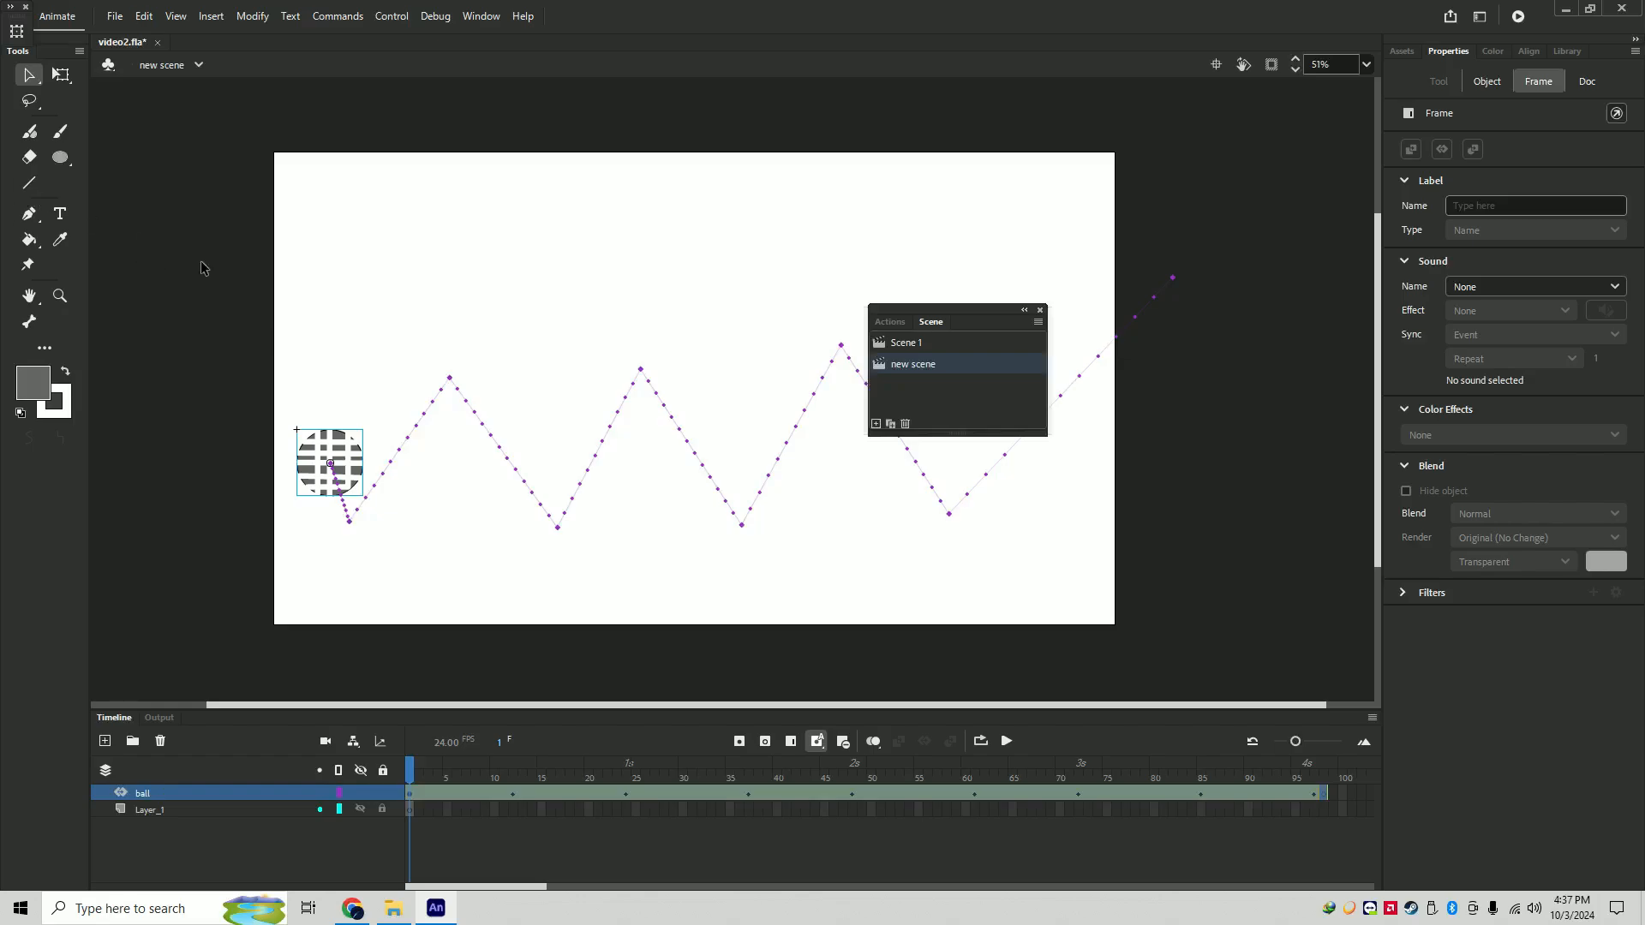
- Draw white lines across the lower part of the stage on Layer_1 with the Line tool
{"action": "left_click", "coordinate": [29, 182]}
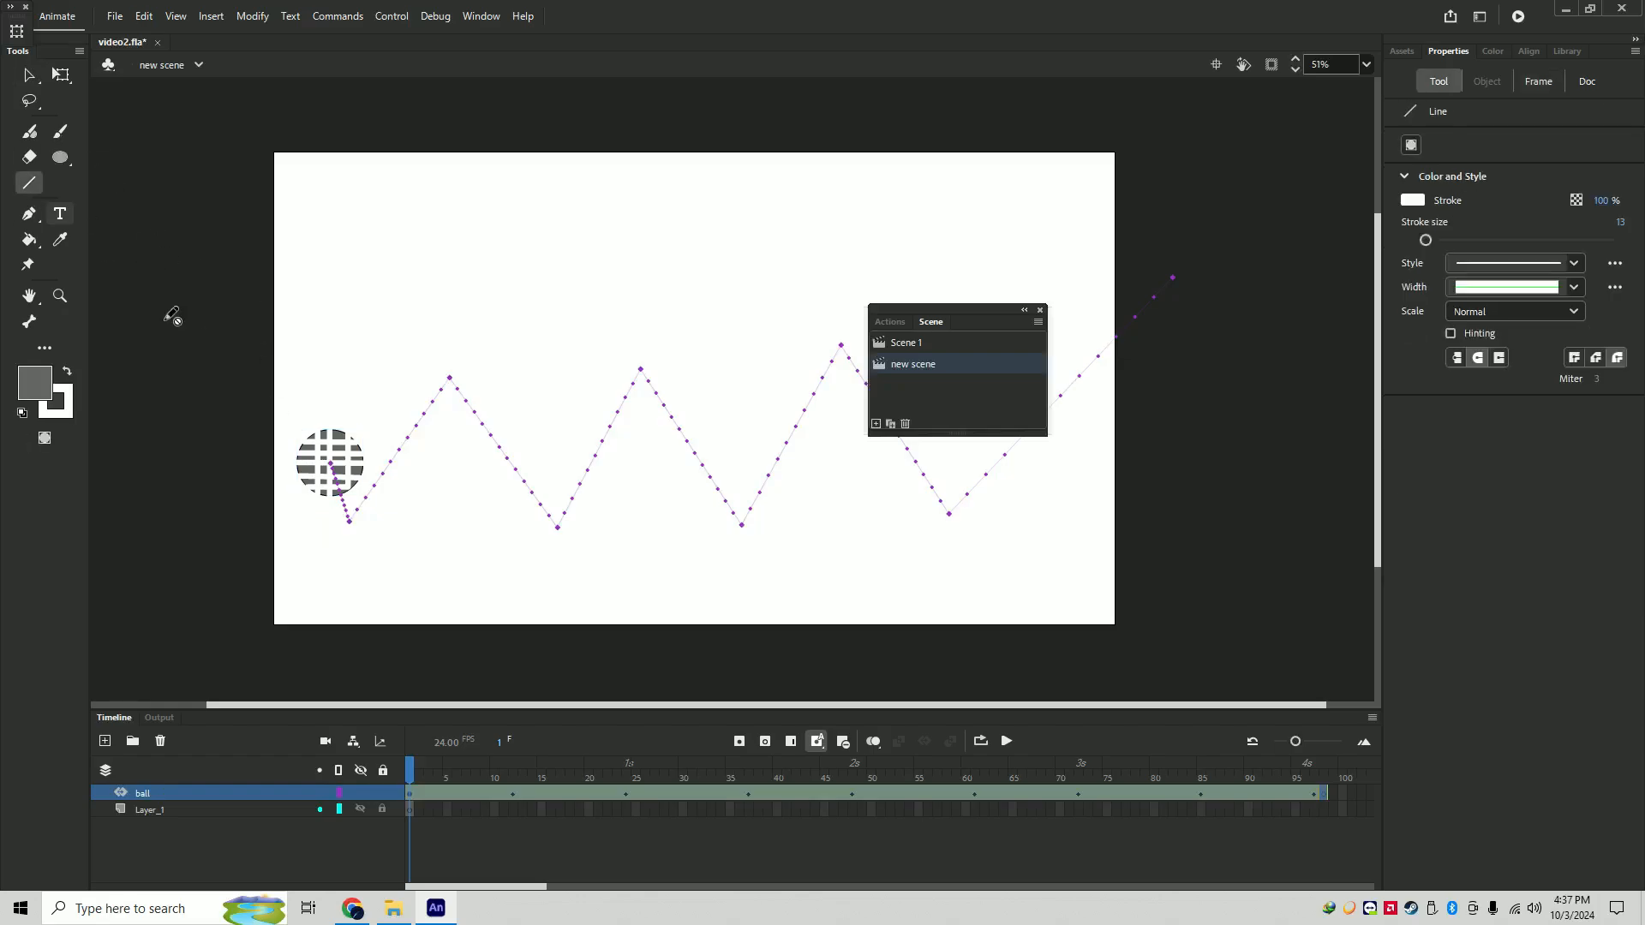
{"action": "left_click", "coordinate": [298, 625]}
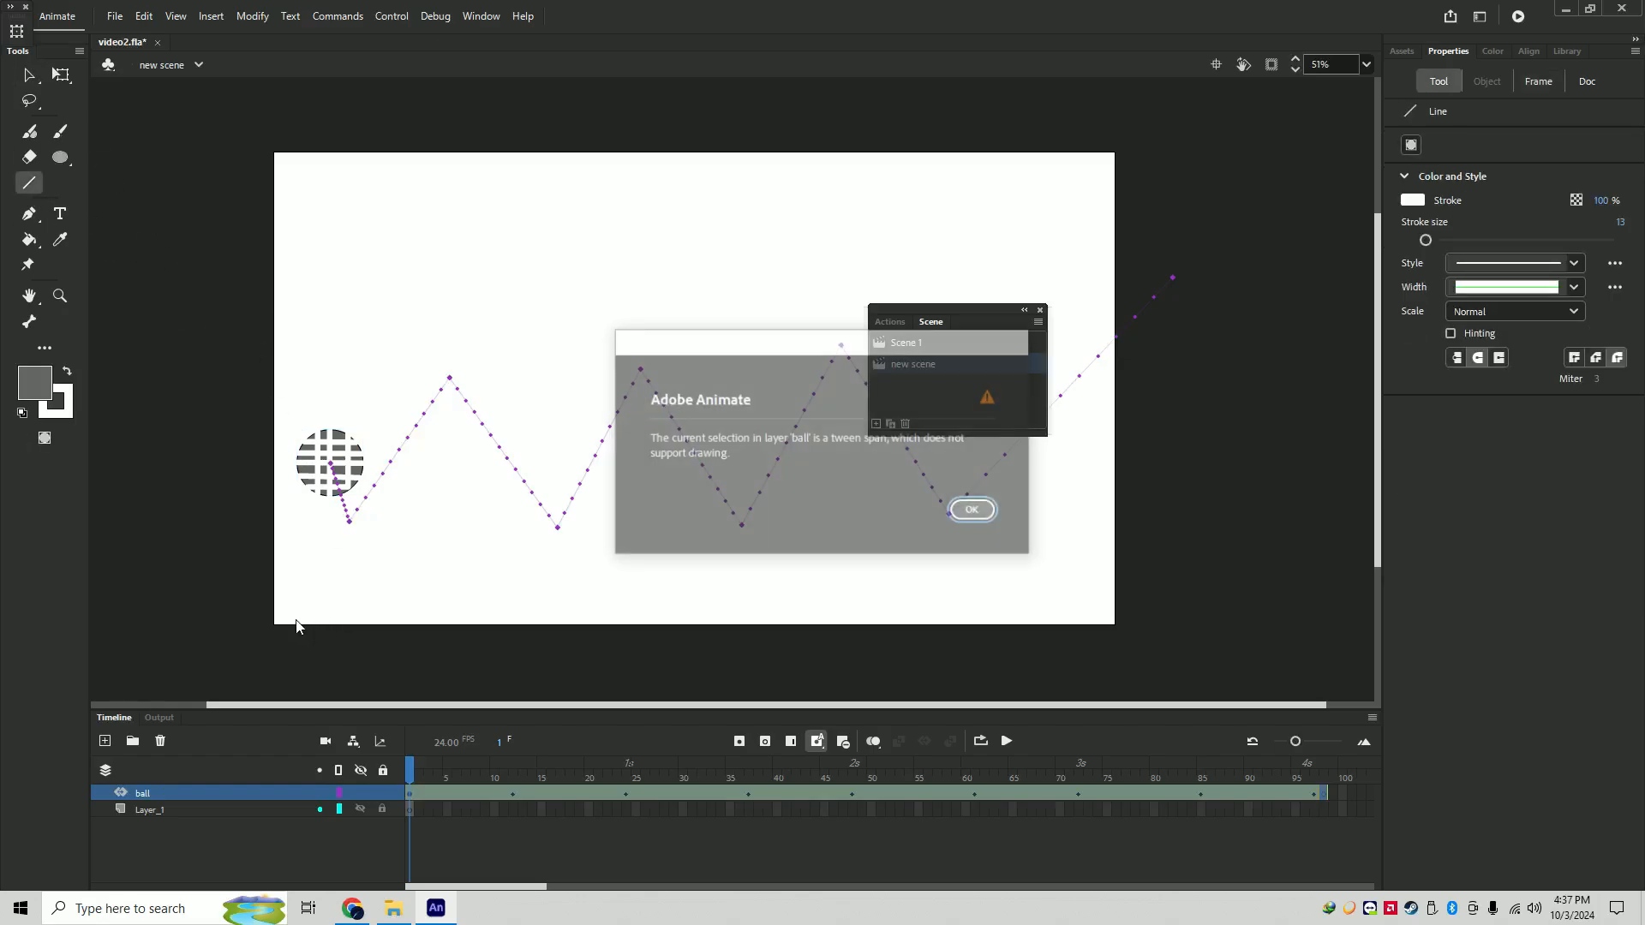
{"action": "left_click", "coordinate": [972, 509]}
{"action": "left_click", "coordinate": [201, 810]}
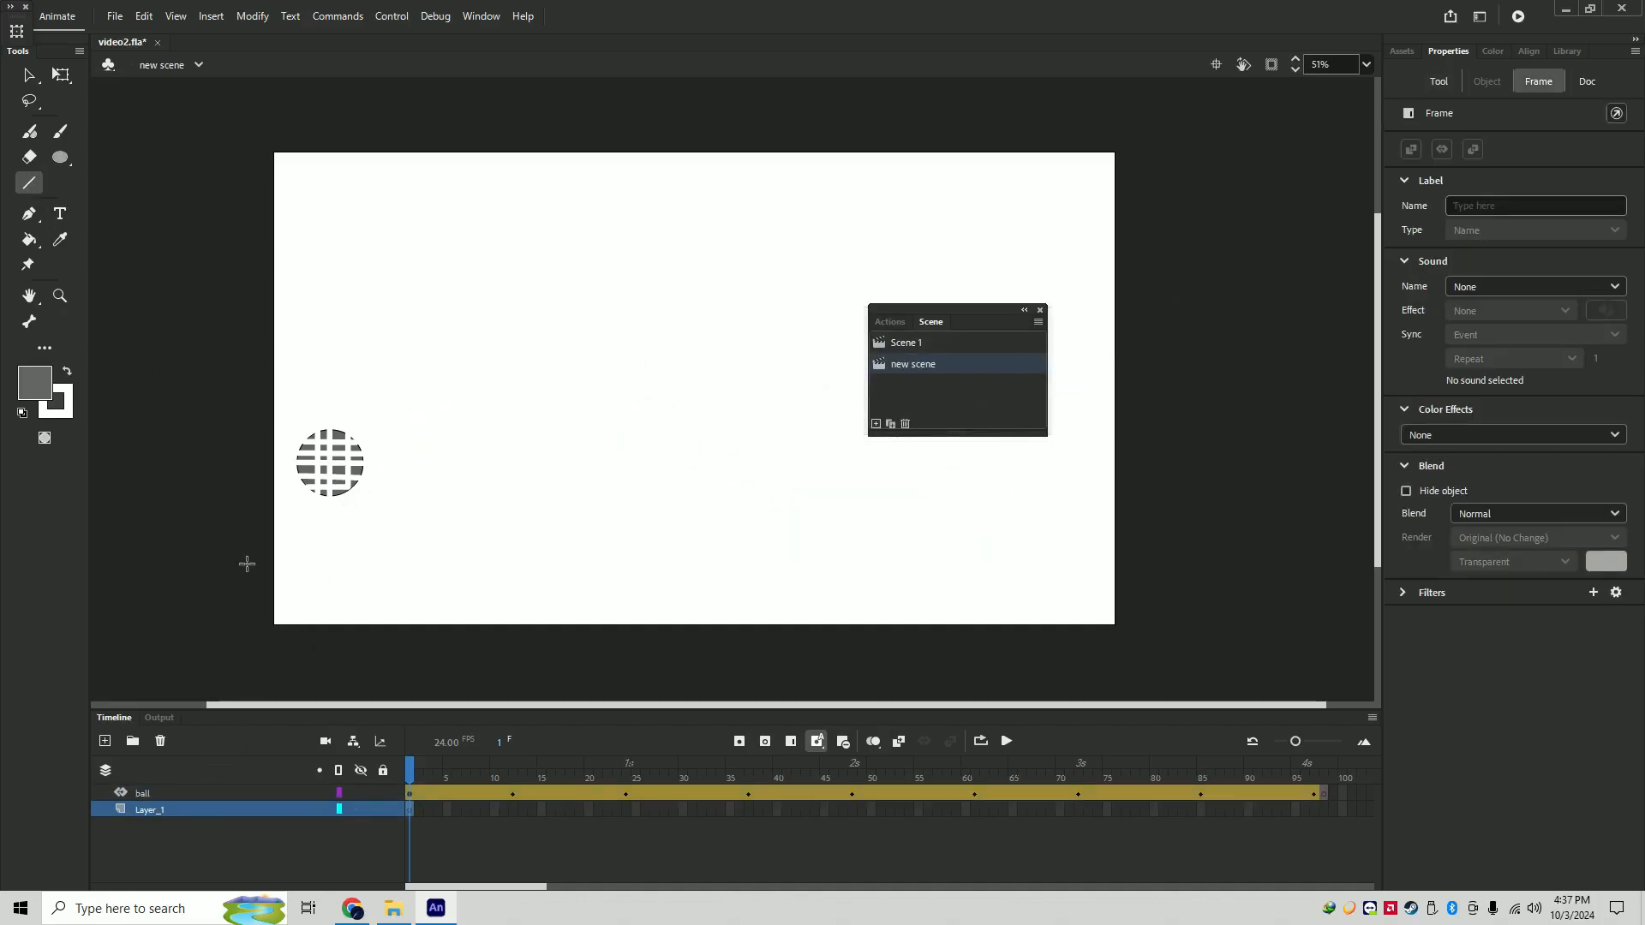
{"action": "mouse_move", "coordinate": [278, 623]}
{"action": "left_mouse_down"}
{"action": "mouse_move", "coordinate": [393, 613]}
{"action": "mouse_move", "coordinate": [525, 566]}
{"action": "left_mouse_up"}
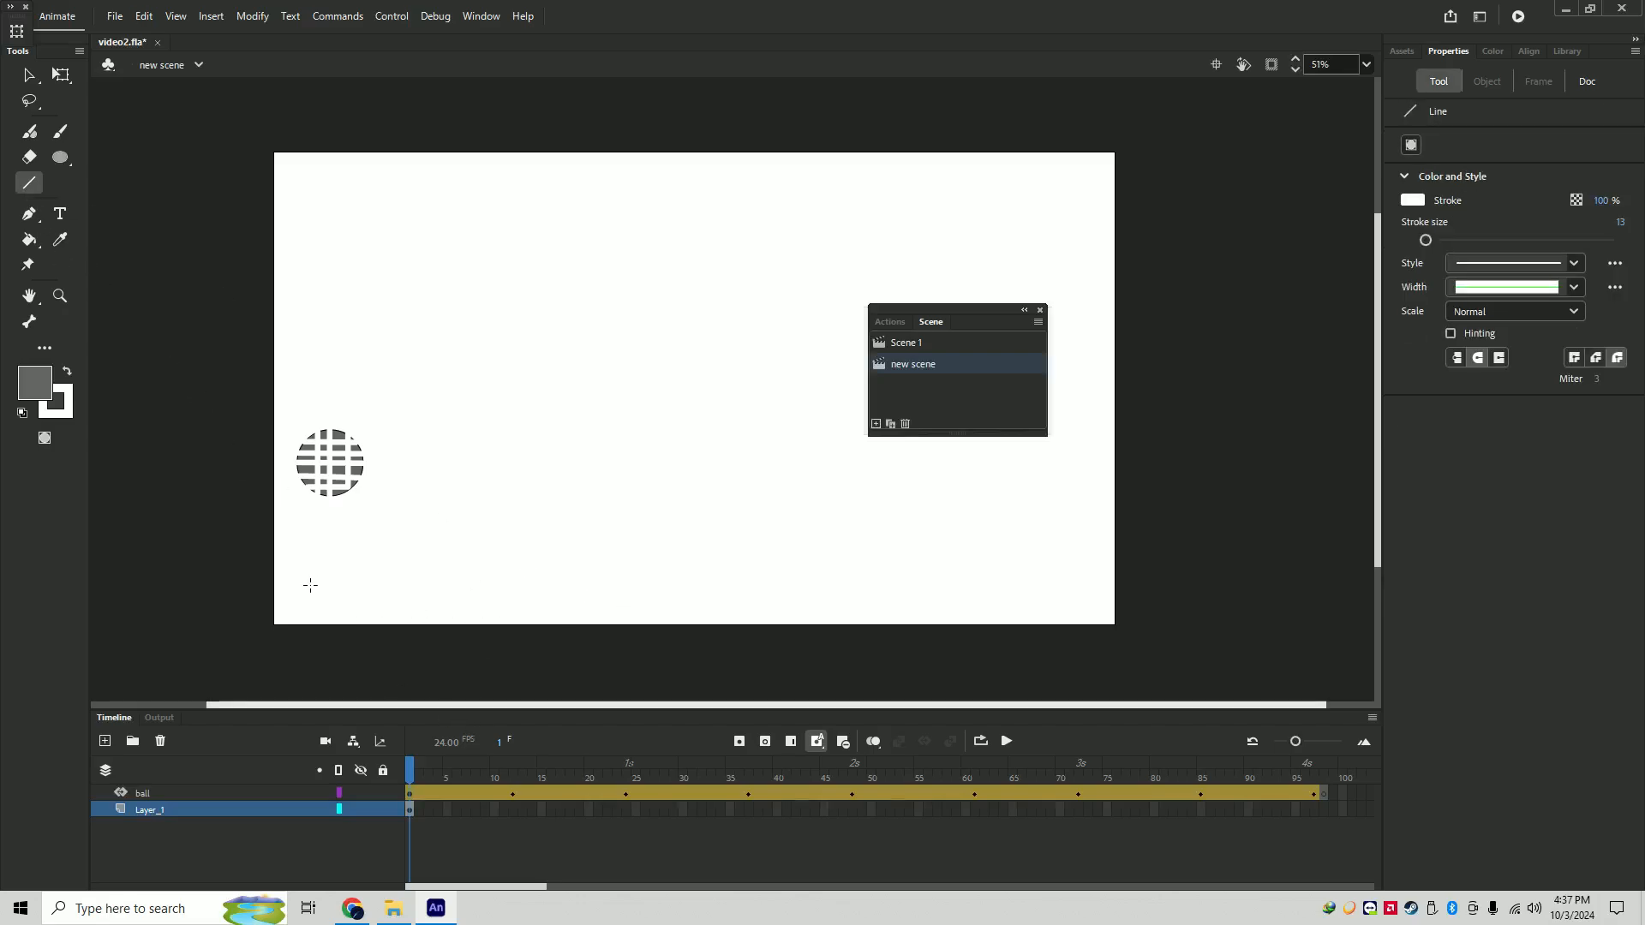
{"action": "left_click_drag", "start_coordinate": [272, 602], "coordinate": [1109, 598]}
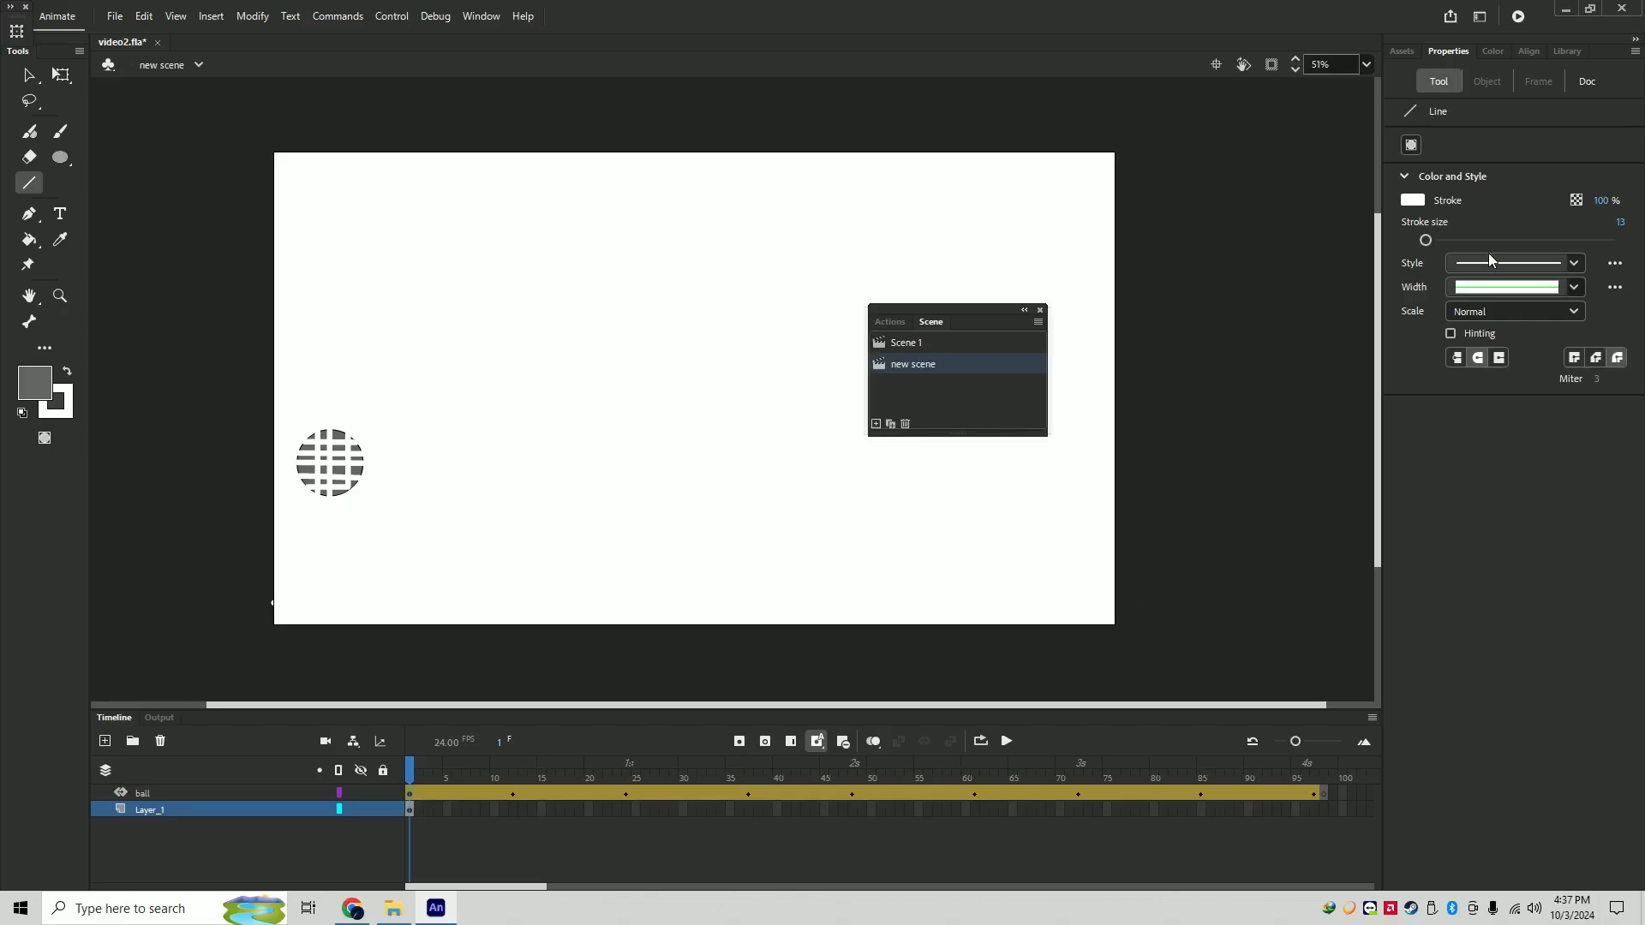
- Set the stroke to dark red and draw a full-width baseline with a closed jagged mountain outline above it on Layer_1
{"action": "left_click", "coordinate": [1415, 204]}
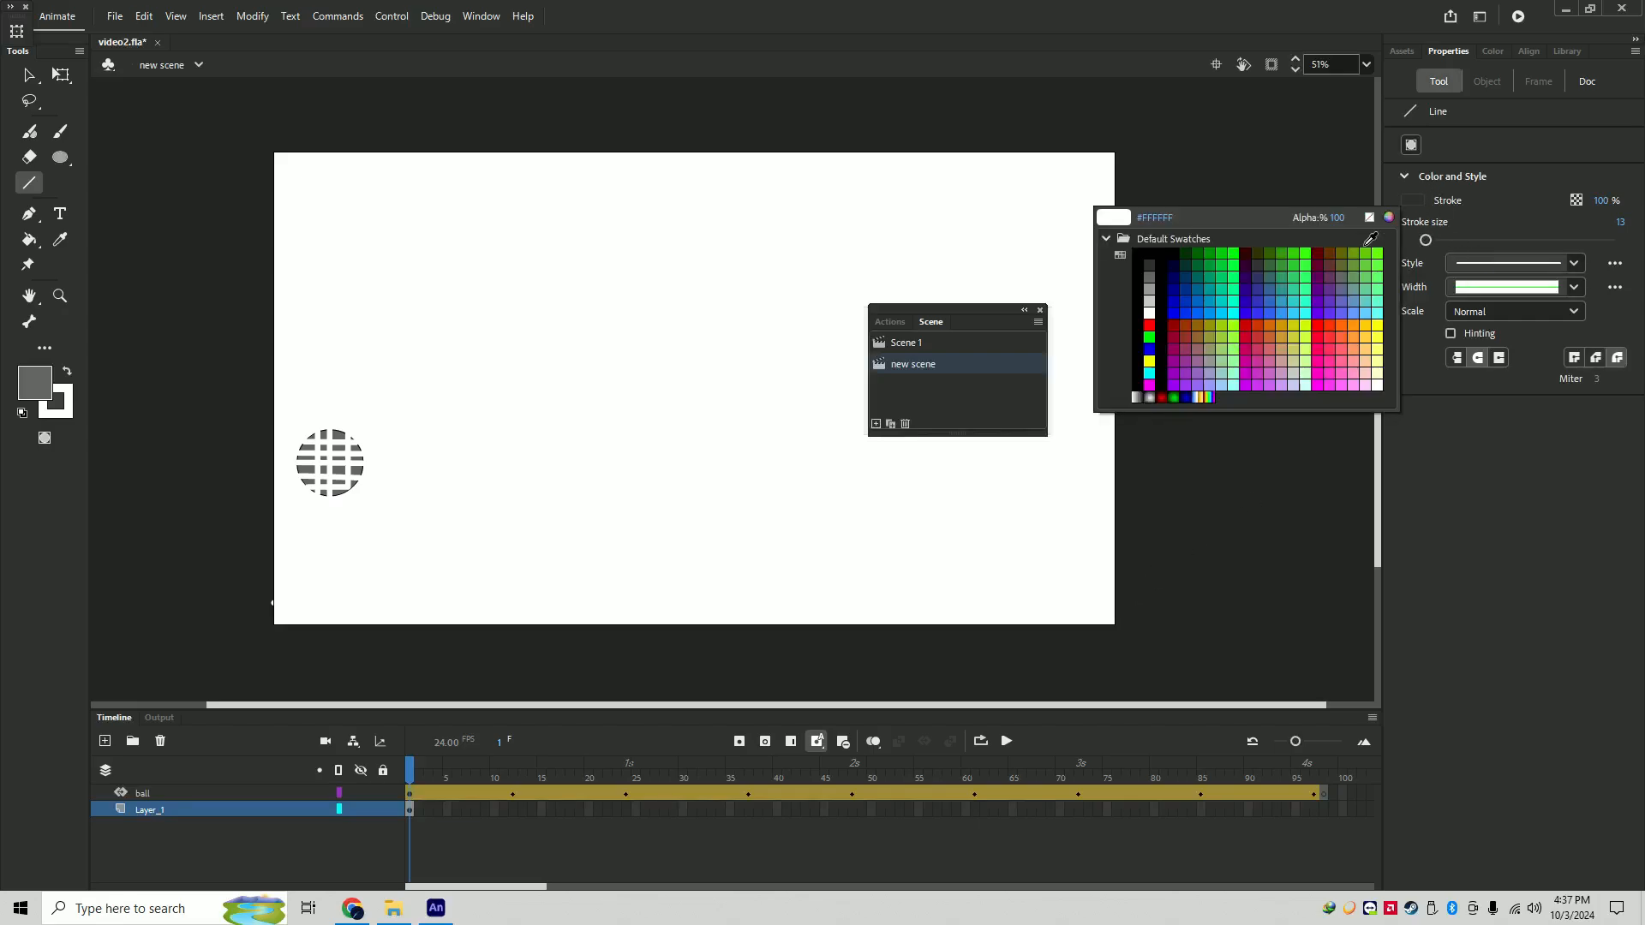
{"action": "left_click", "coordinate": [1242, 253]}
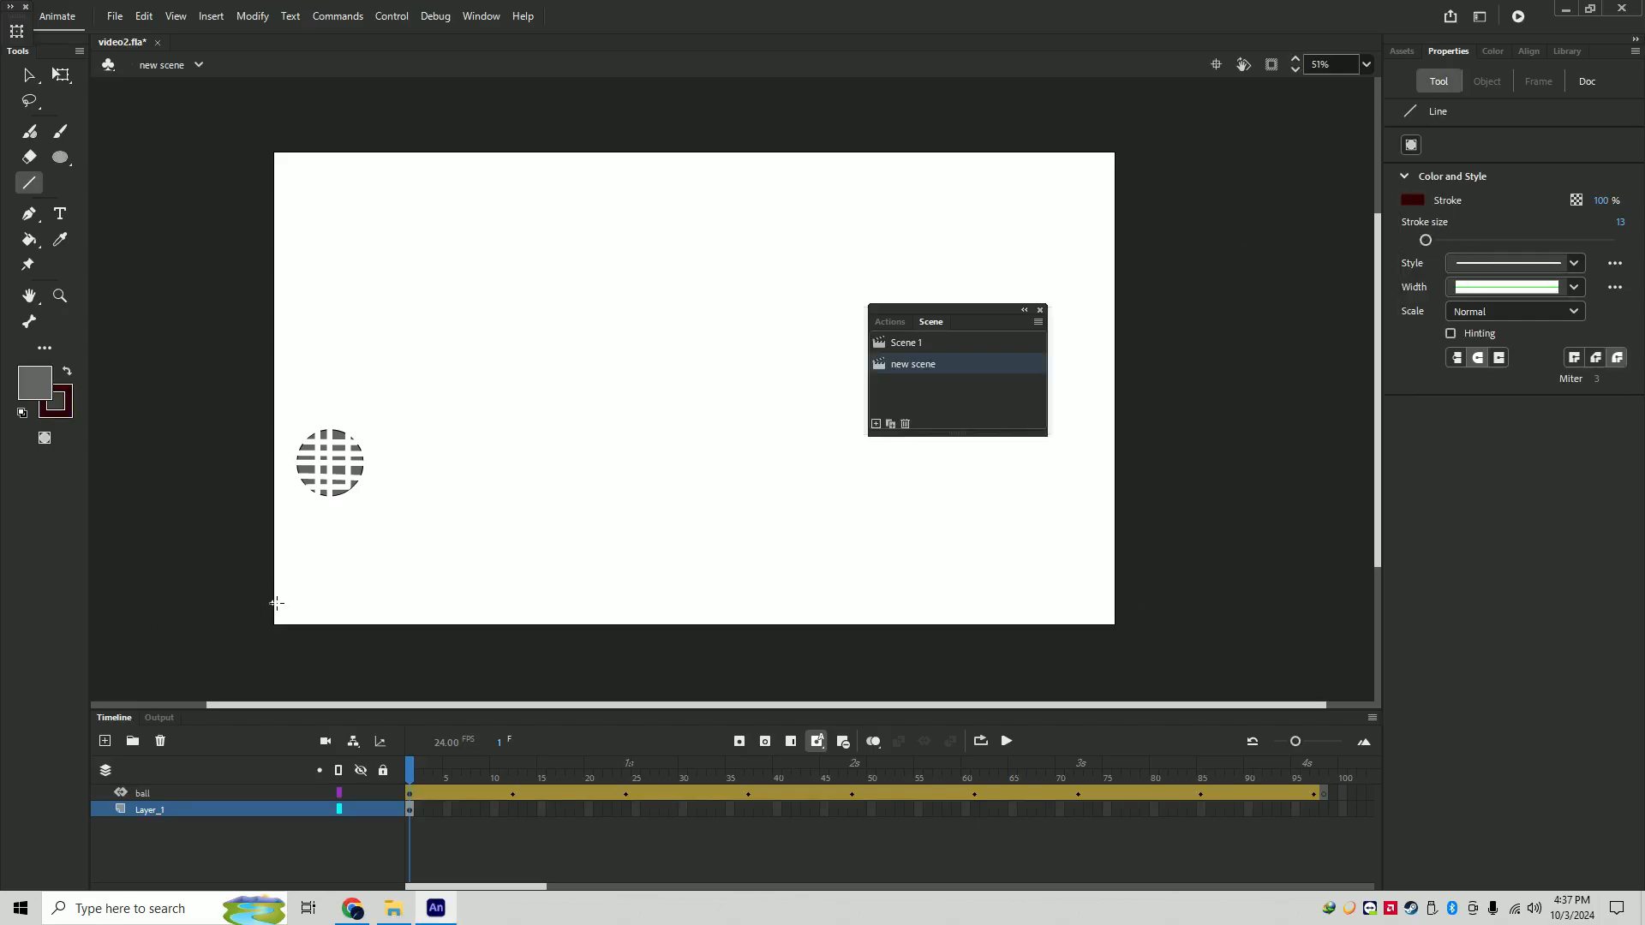
{"action": "left_click_drag", "start_coordinate": [276, 604], "coordinate": [1120, 608]}
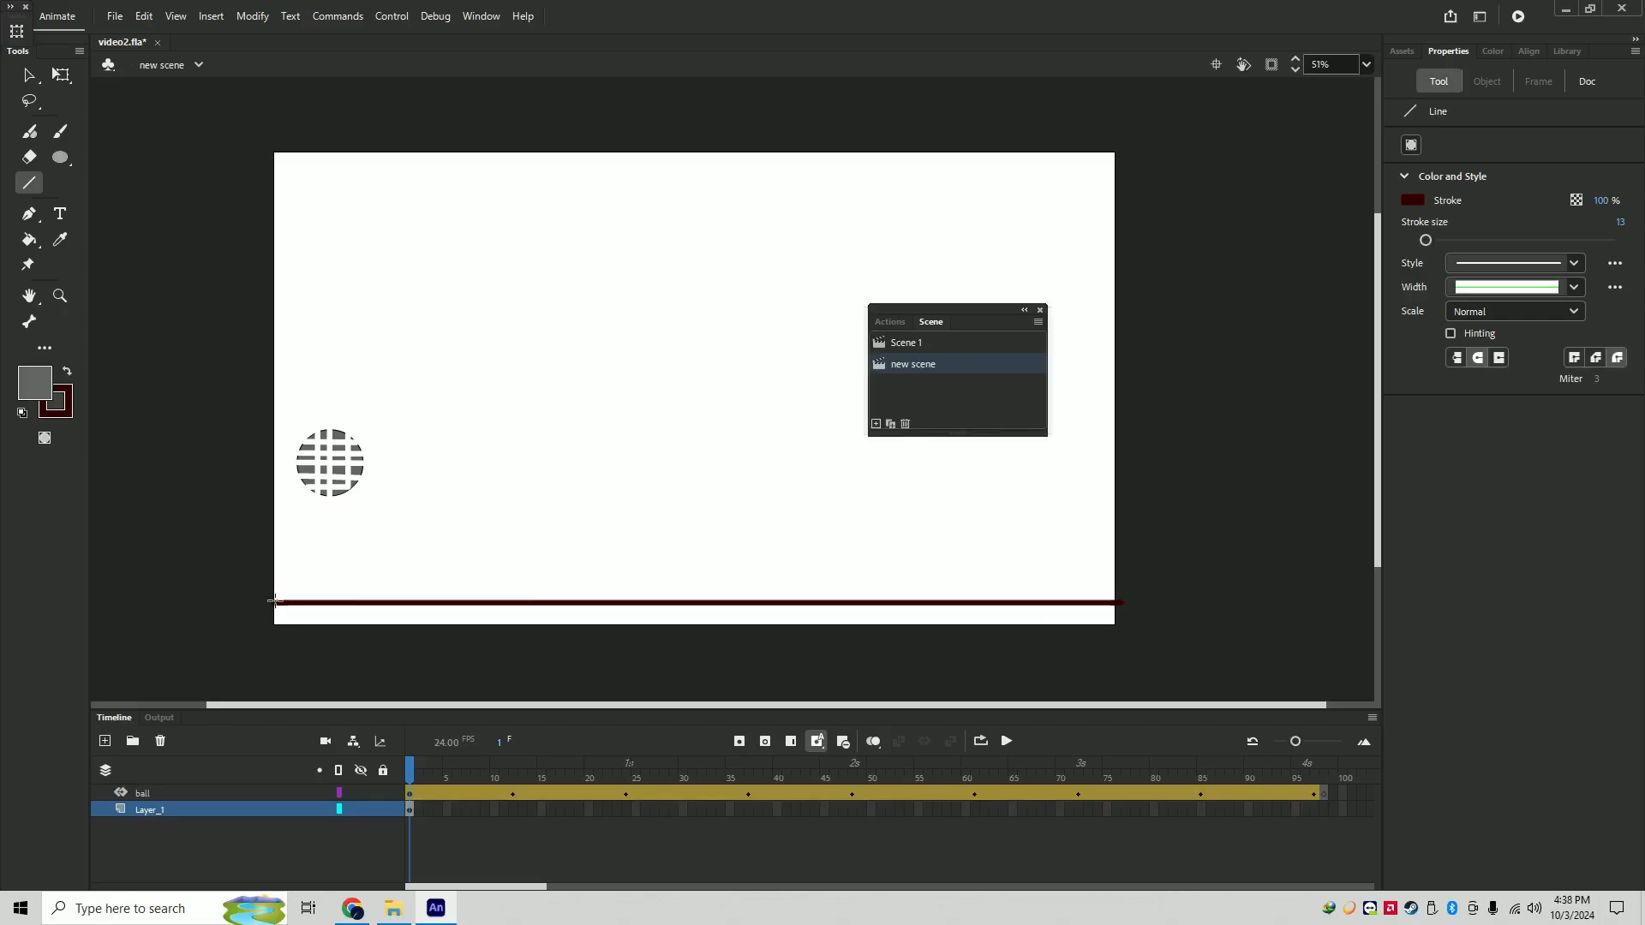
{"action": "mouse_move", "coordinate": [278, 603]}
{"action": "left_mouse_down"}
{"action": "mouse_move", "coordinate": [293, 569]}
{"action": "mouse_move", "coordinate": [344, 593]}
{"action": "left_mouse_up"}
{"action": "left_click_drag", "start_coordinate": [344, 593], "coordinate": [412, 553]}
{"action": "left_click_drag", "start_coordinate": [412, 553], "coordinate": [480, 577]}
{"action": "left_click_drag", "start_coordinate": [481, 577], "coordinate": [1121, 604]}
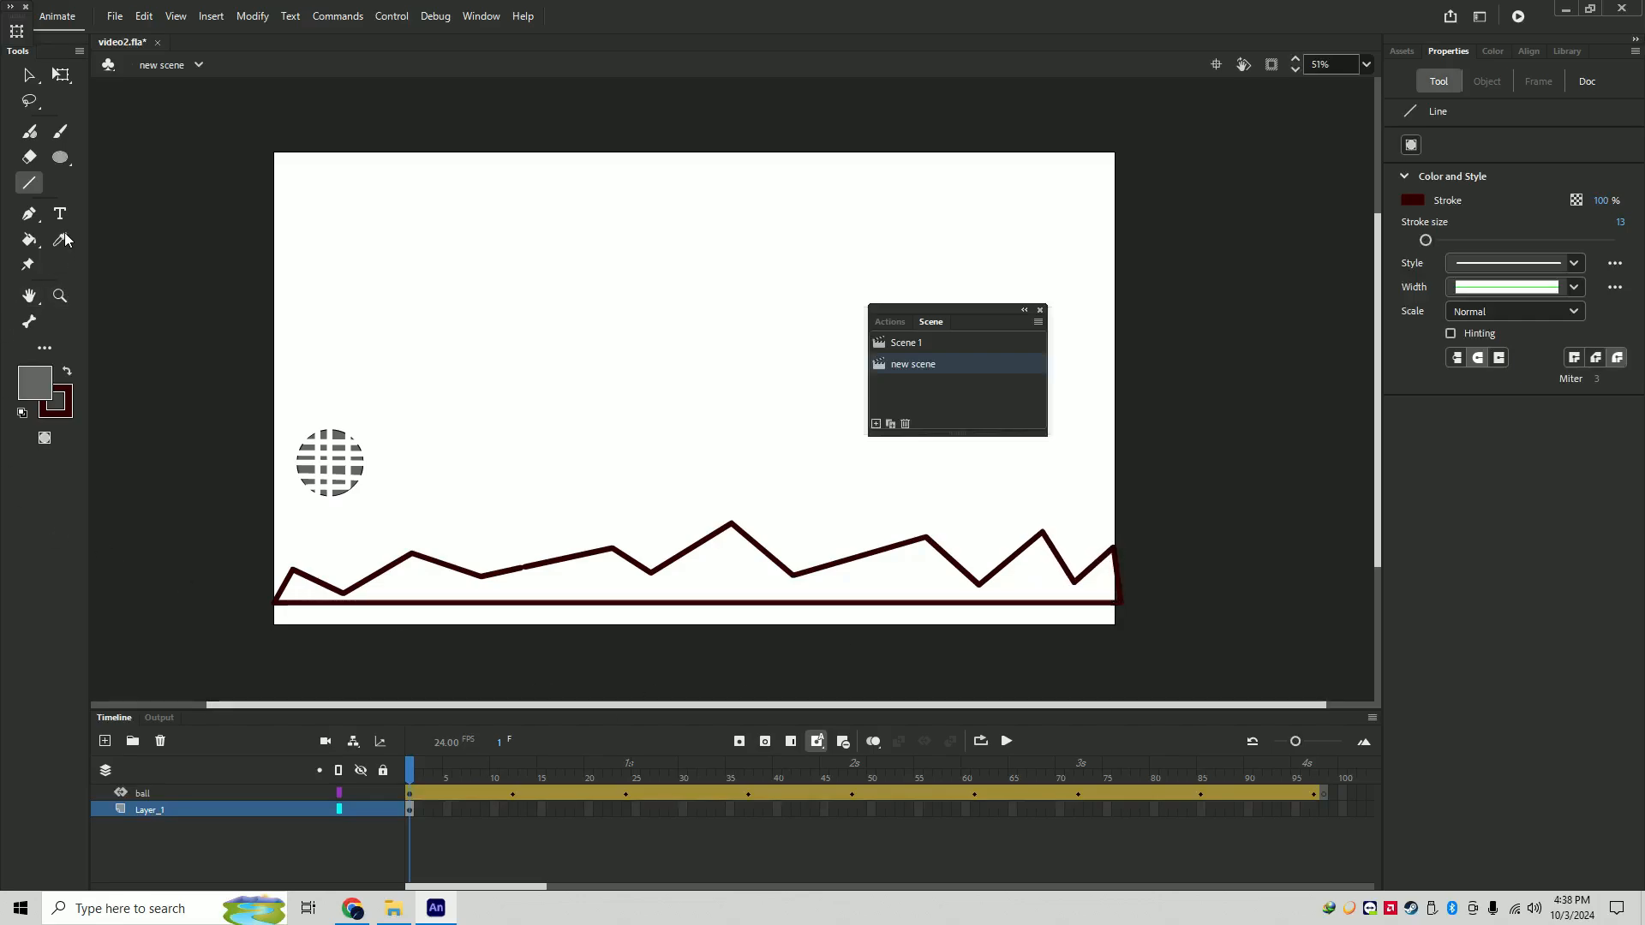
- Fill the mountain outline with grey using the Paint Bucket and extend Layer_1 to frame 97
{"action": "left_click", "coordinate": [29, 242]}
{"action": "left_click", "coordinate": [406, 575]}
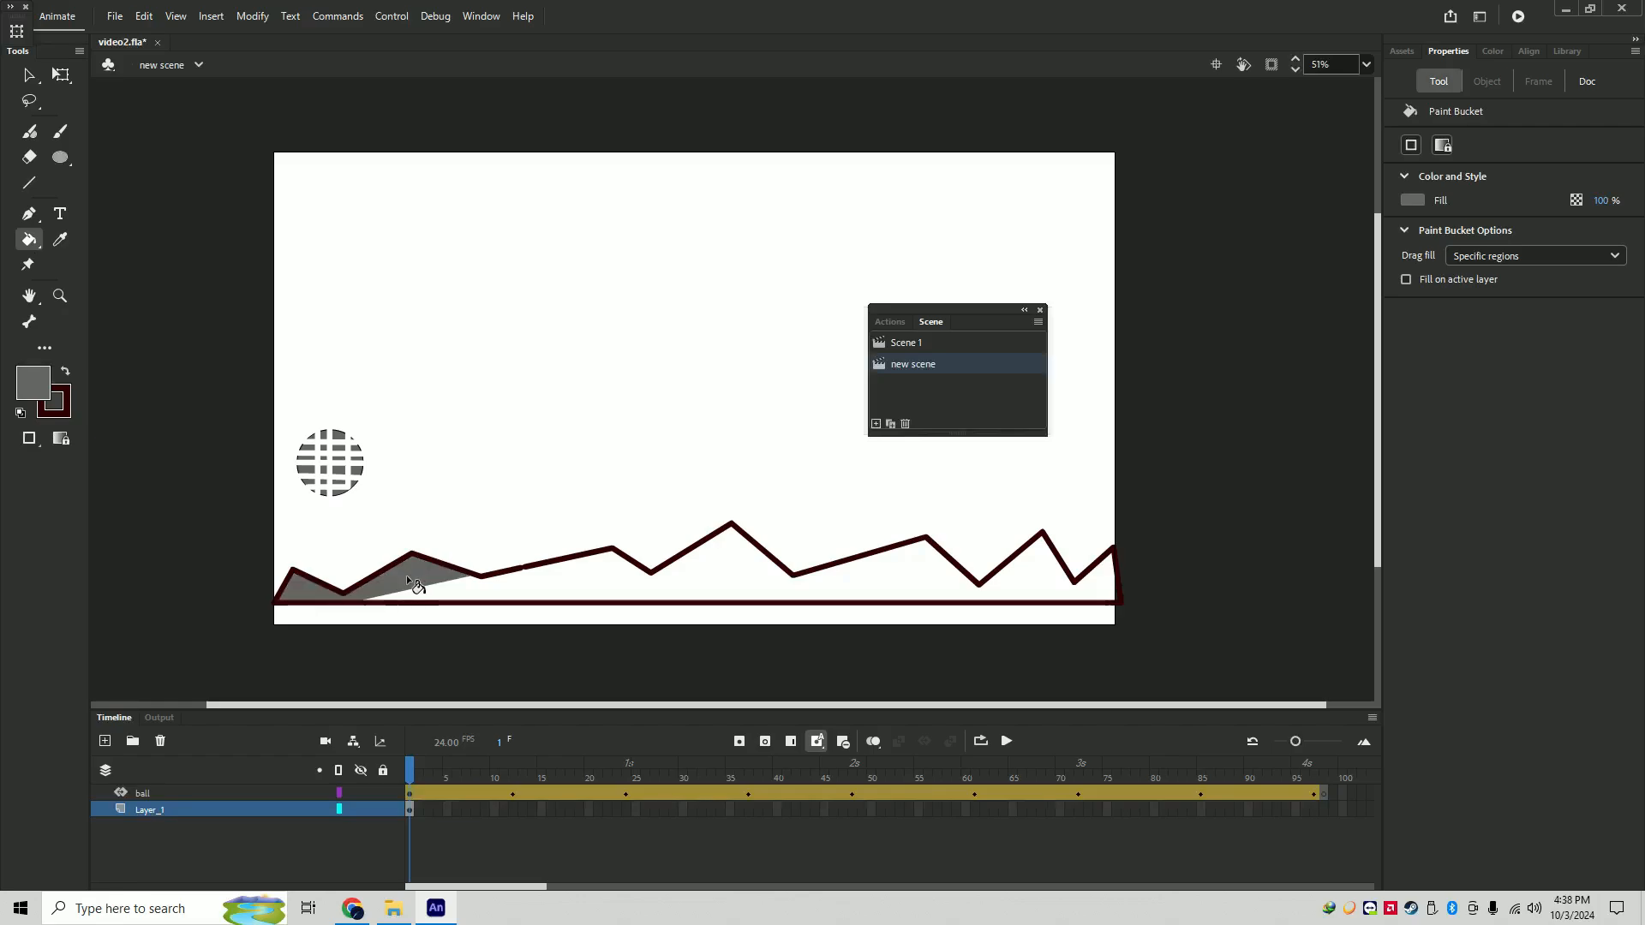
{"action": "left_click", "coordinate": [549, 583]}
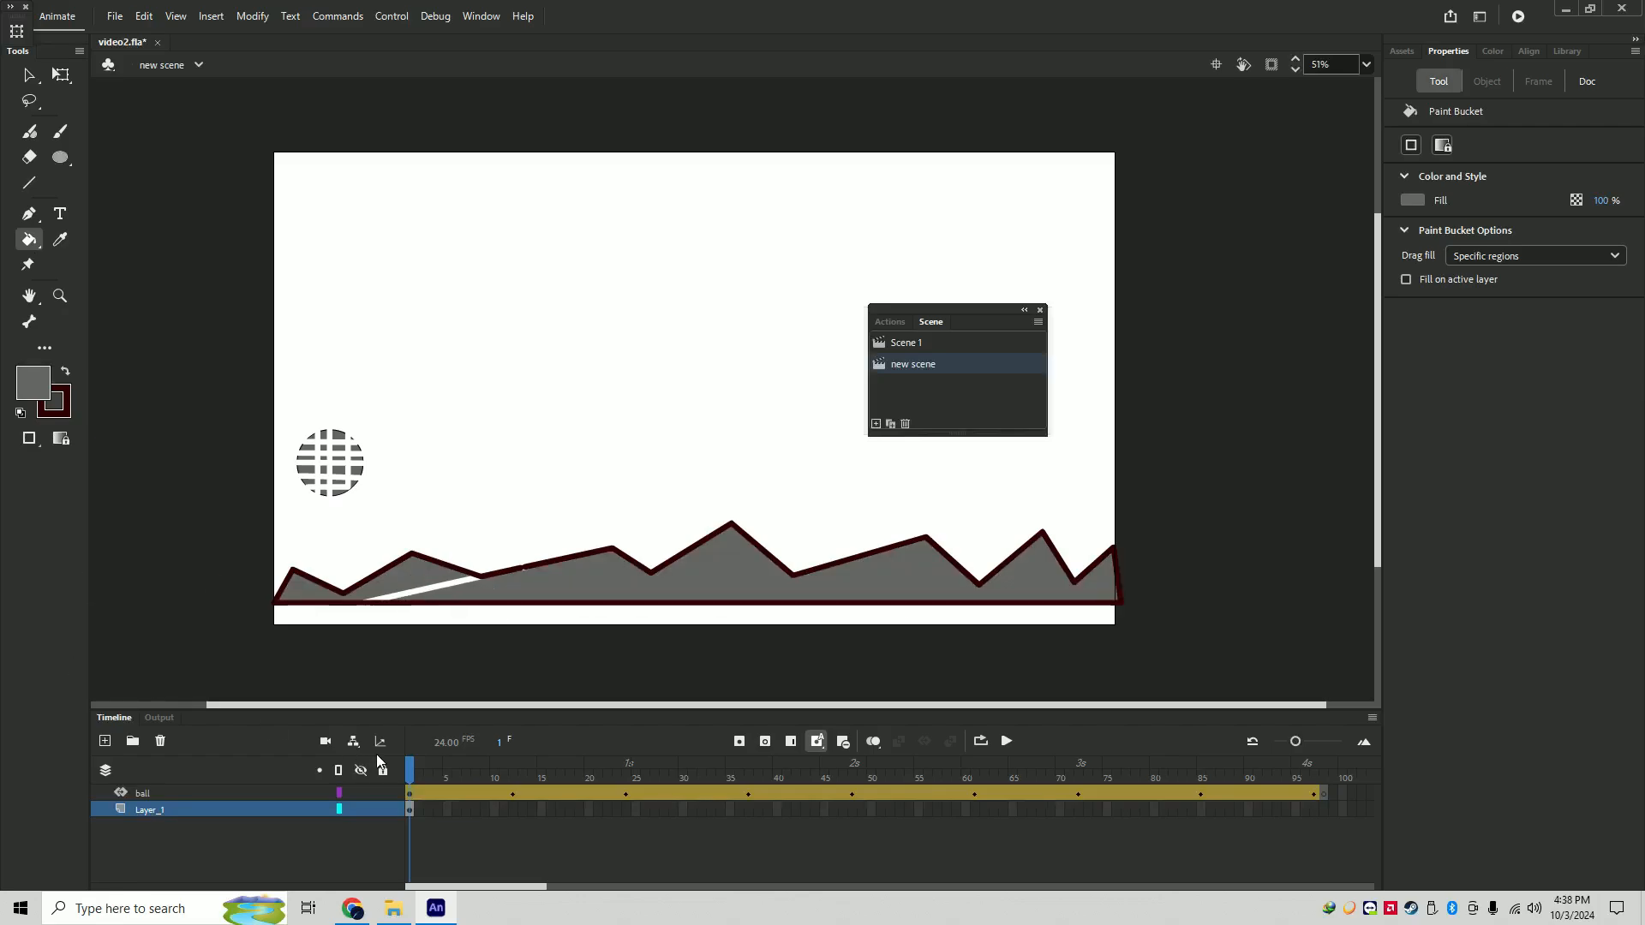
{"action": "left_click", "coordinate": [1315, 809]}
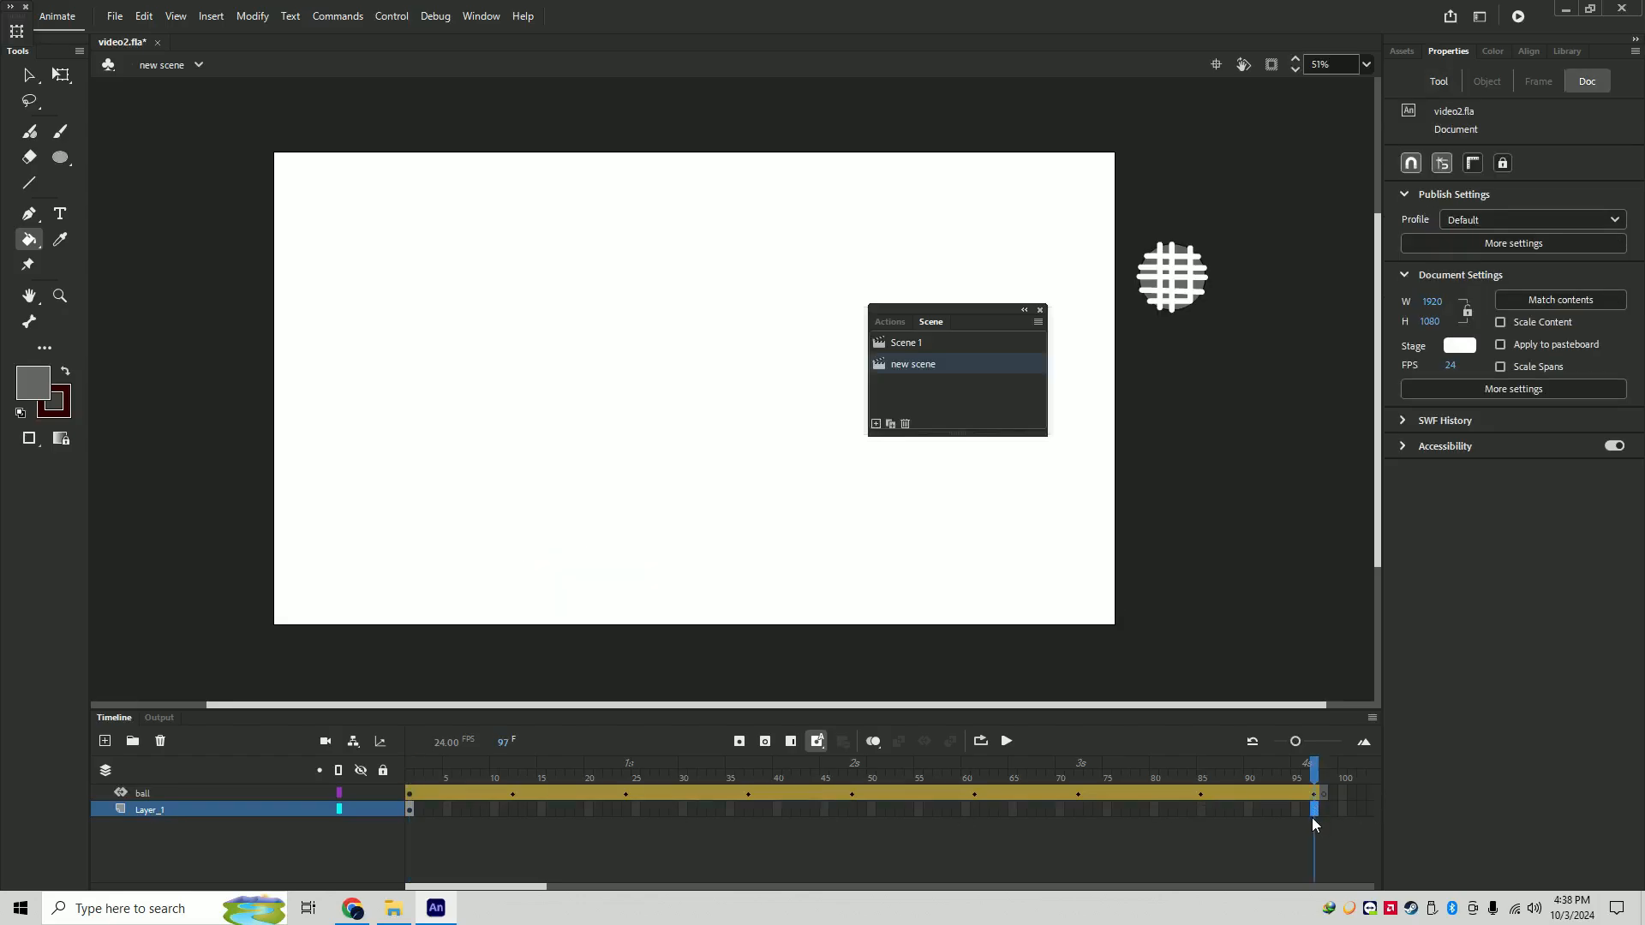
{"action": "key", "text": "F5"}
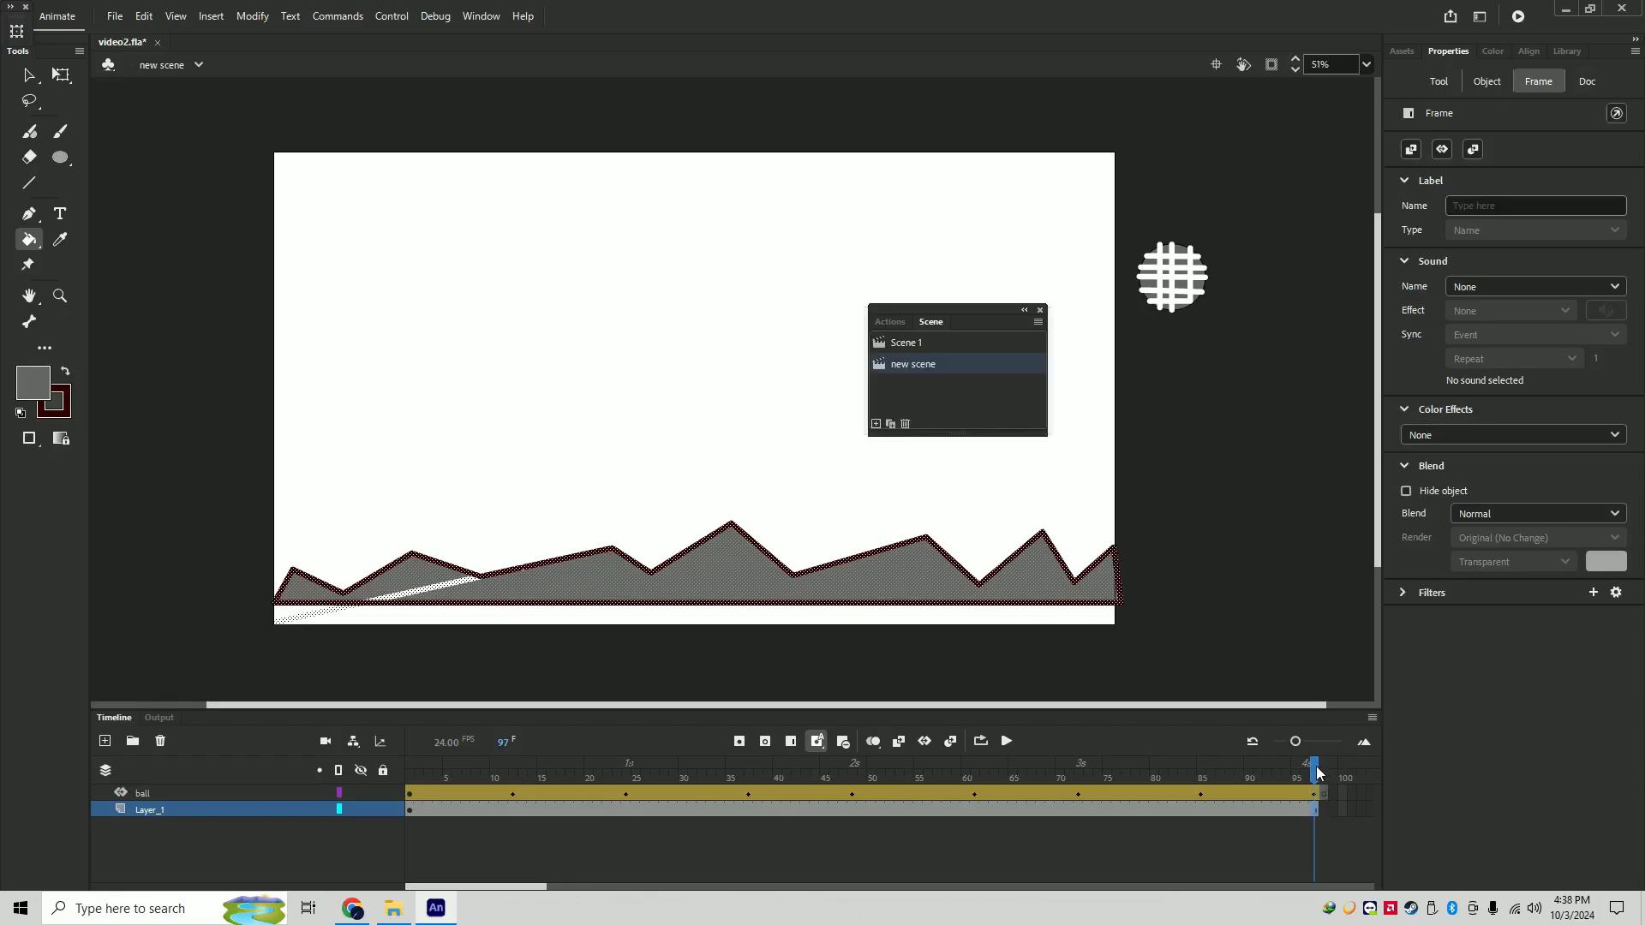
- Play the new scene's animation from frame 1, and switch to Scene 1 to play its animation
{"action": "left_click_drag", "start_coordinate": [1317, 773], "coordinate": [409, 773]}
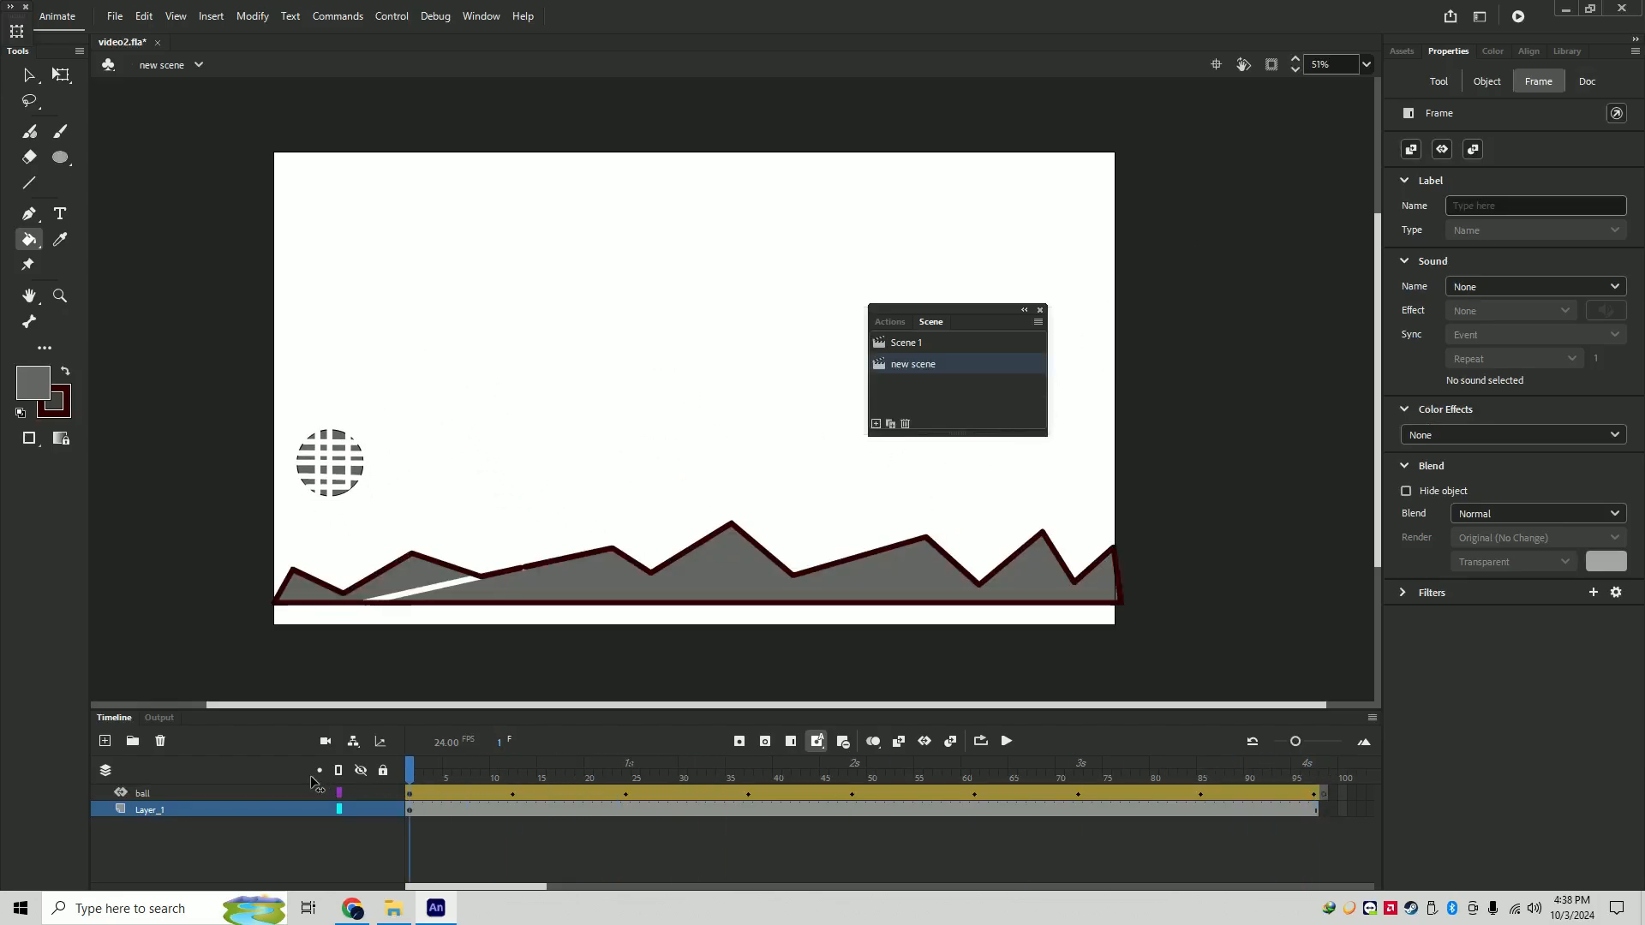
{"action": "left_click", "coordinate": [1006, 742]}
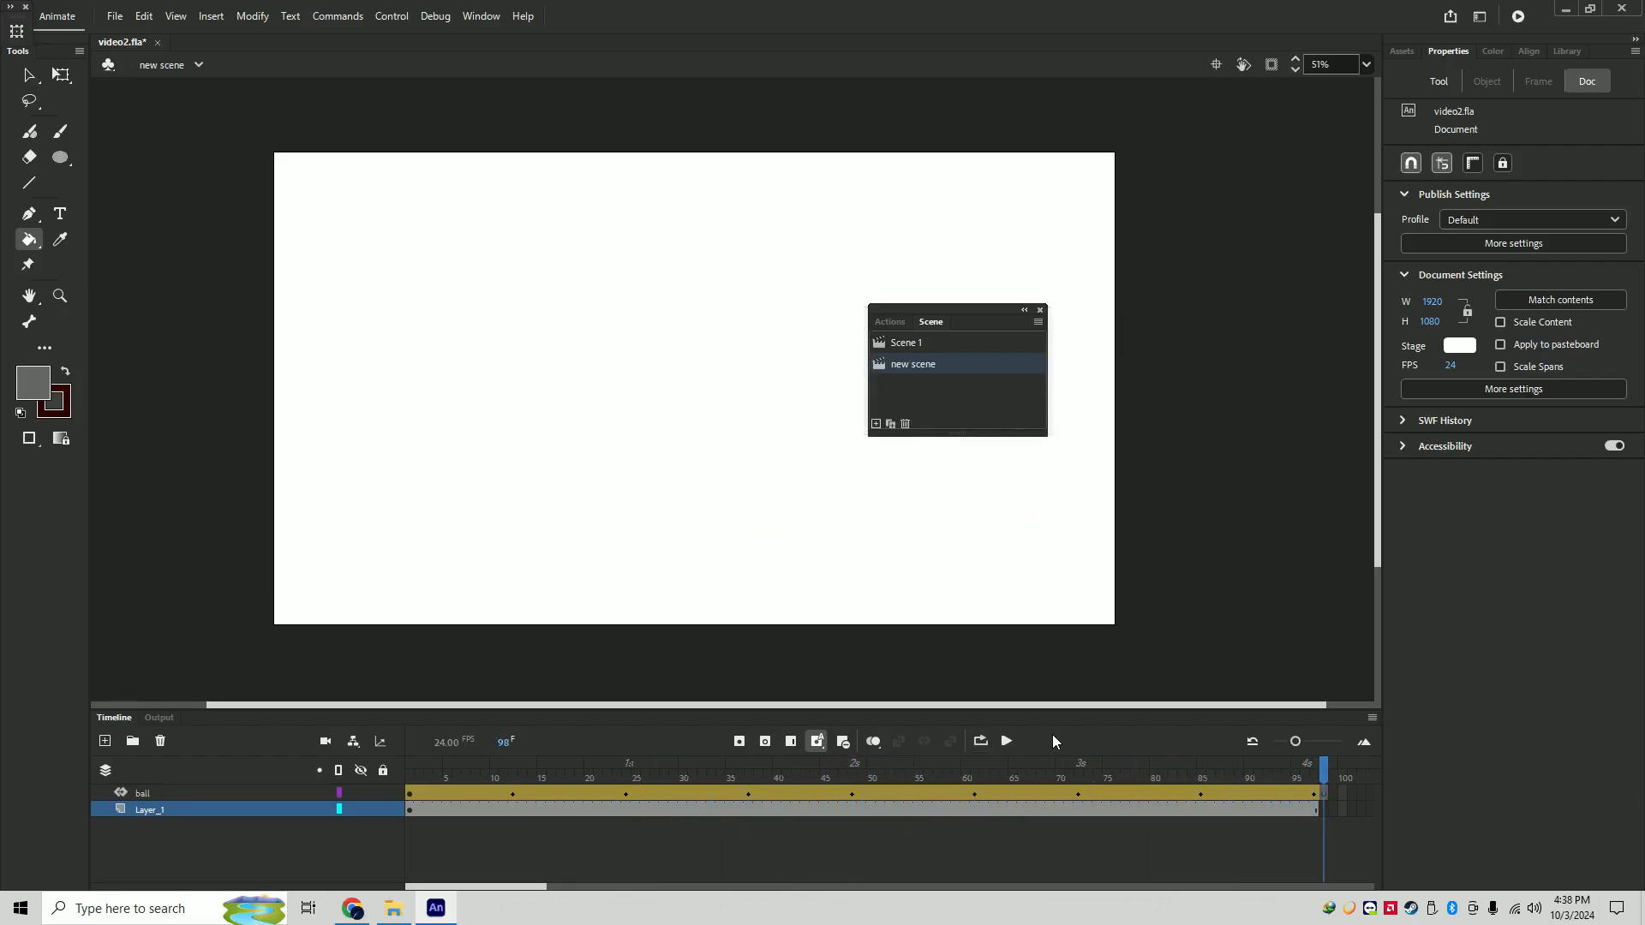
{"action": "left_click", "coordinate": [922, 344]}
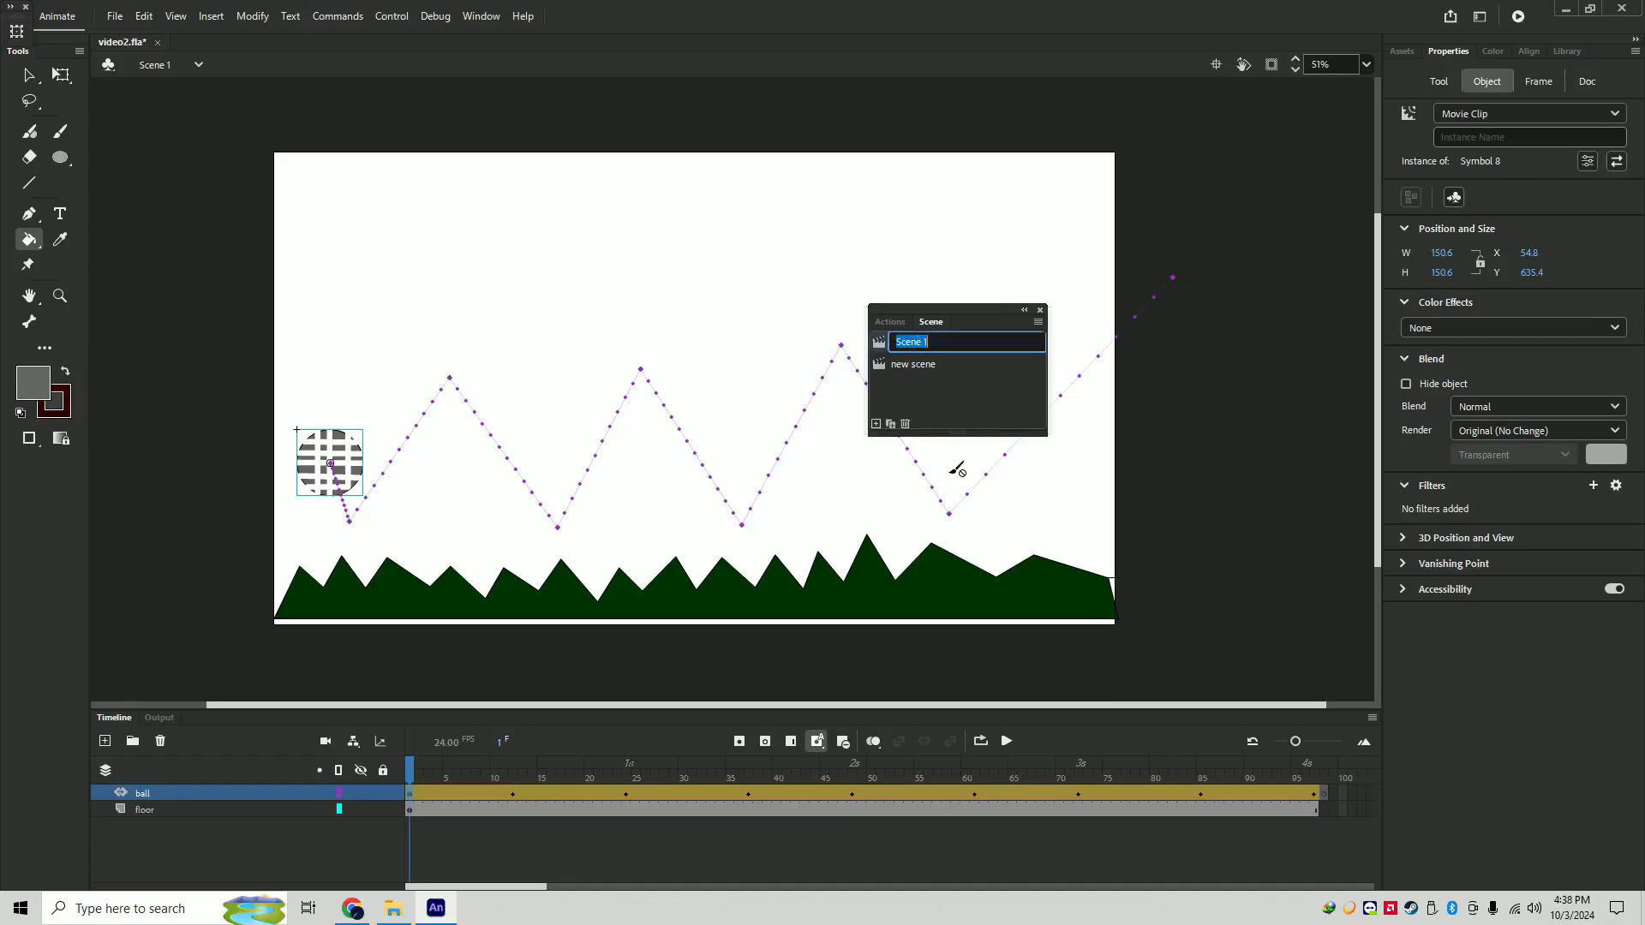
{"action": "left_click", "coordinate": [1013, 742]}
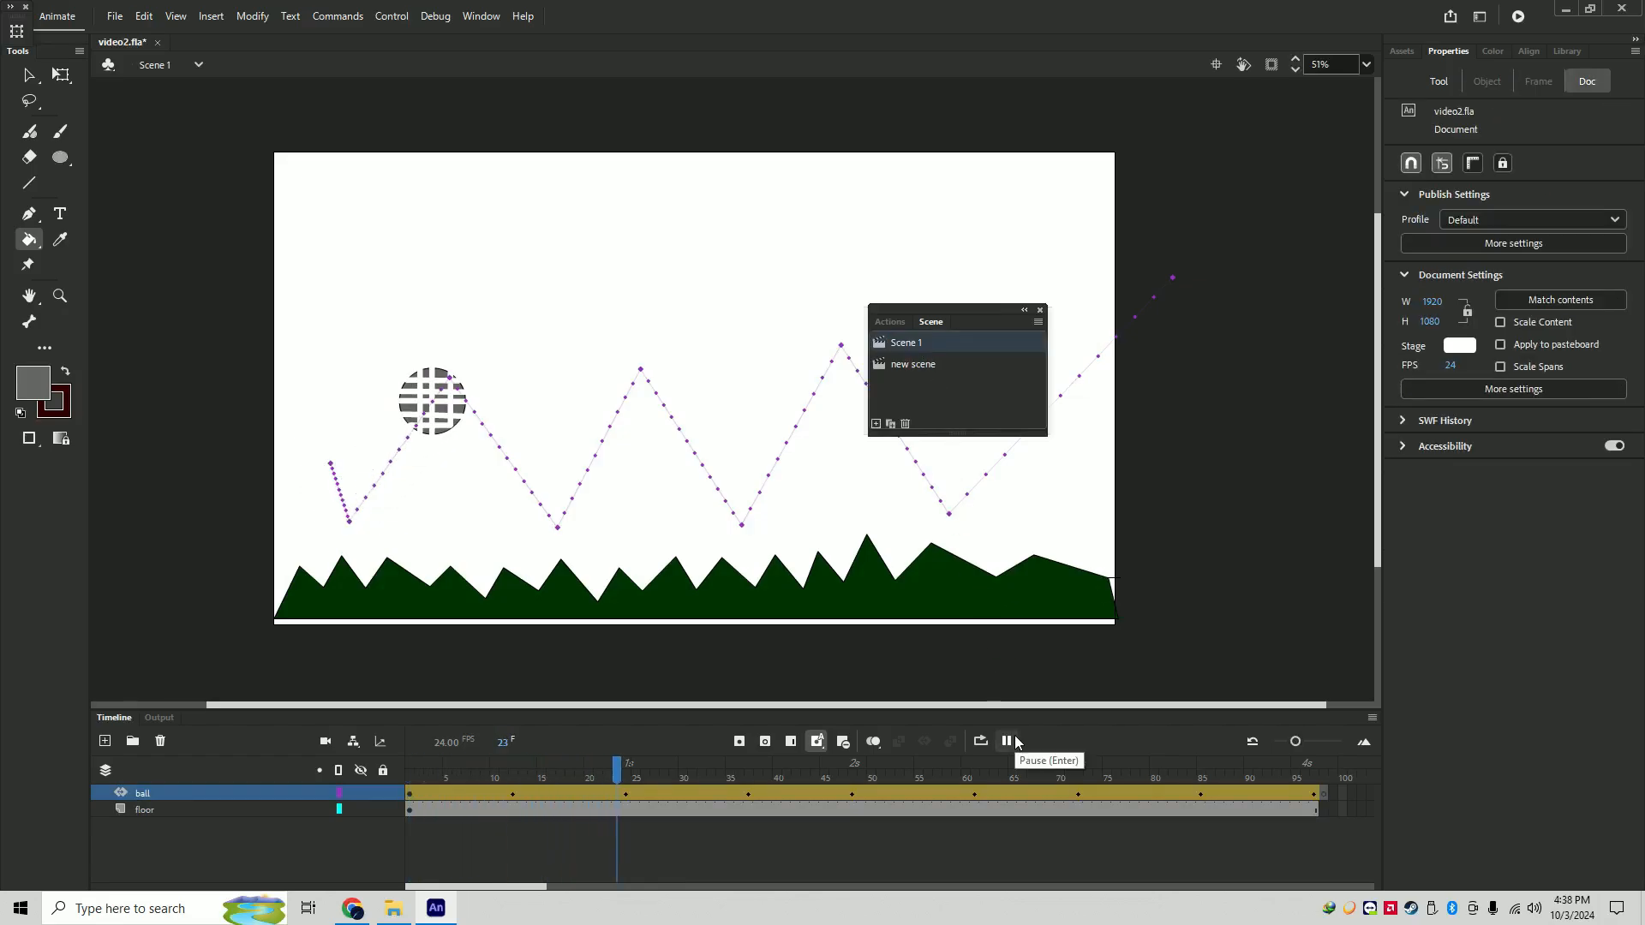
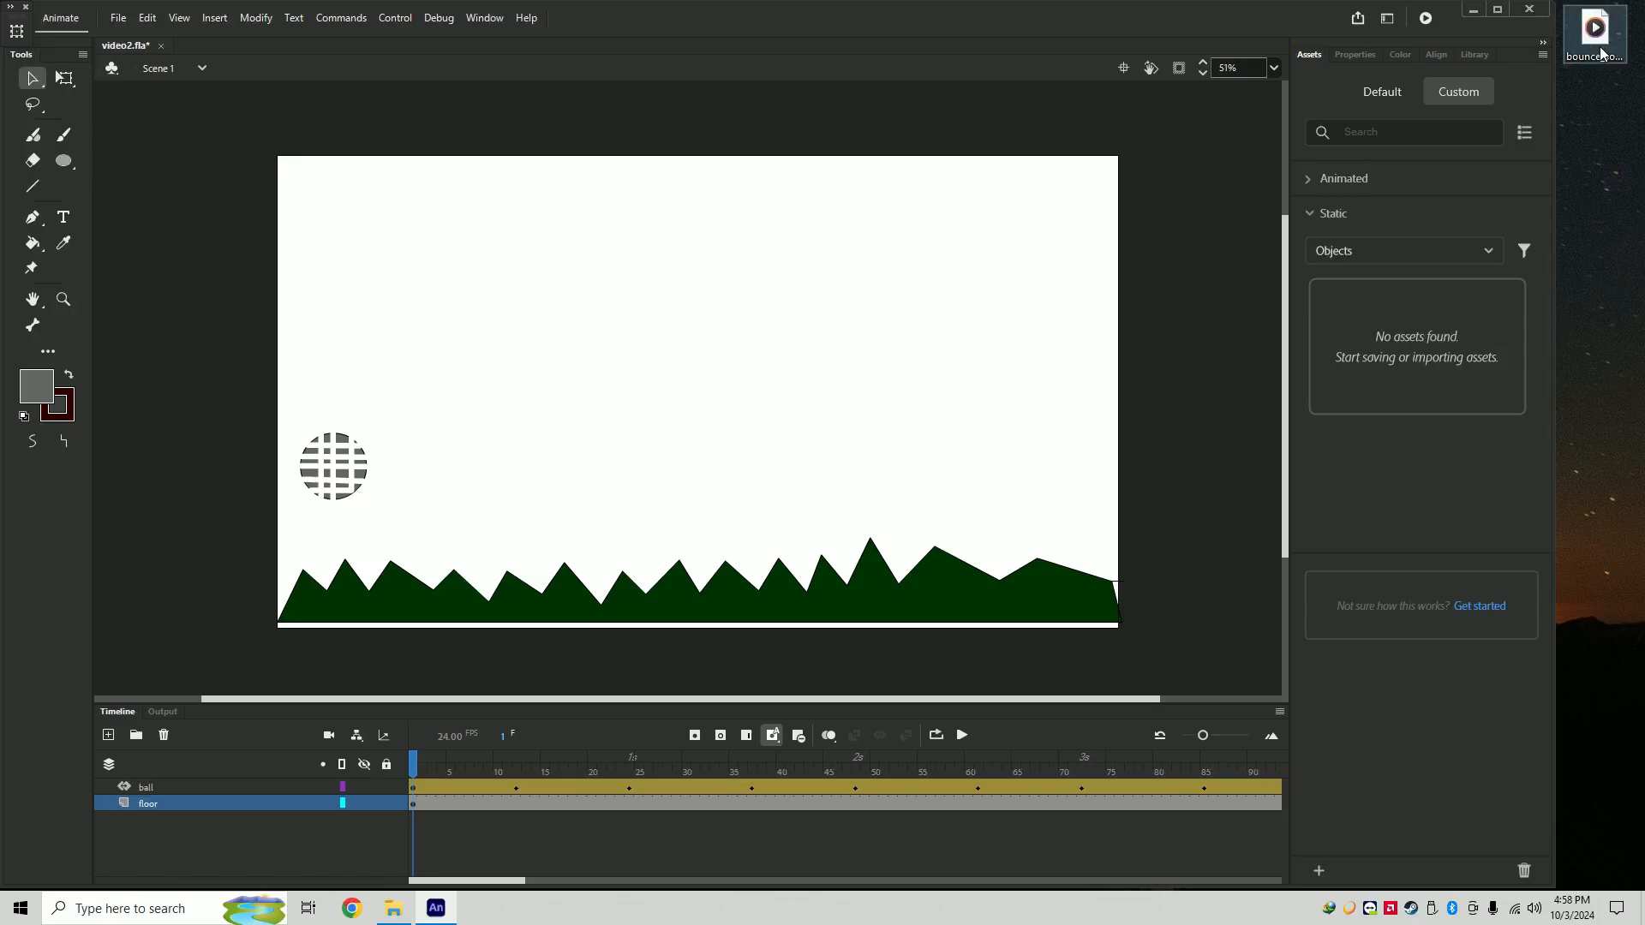
- Check the file type of the bounce_sound file on the desktop in its properties
{"action": "right_click", "coordinate": [1600, 51]}
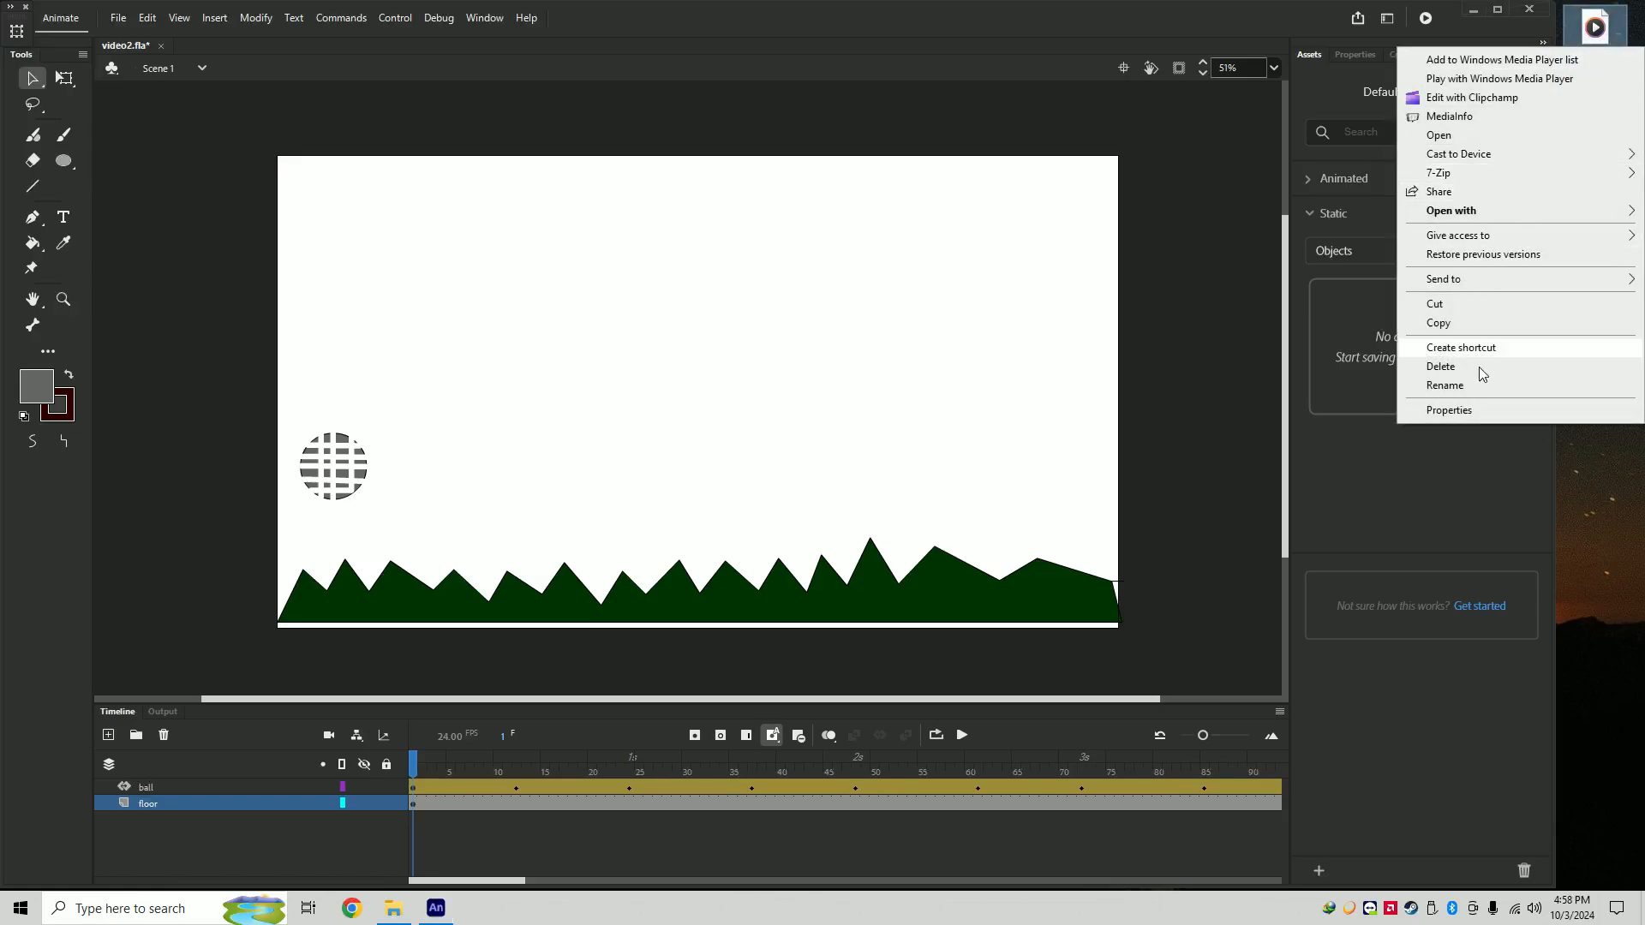
{"action": "left_click", "coordinate": [1448, 409]}
{"action": "left_click_drag", "start_coordinate": [1470, 160], "coordinate": [1420, 159]}
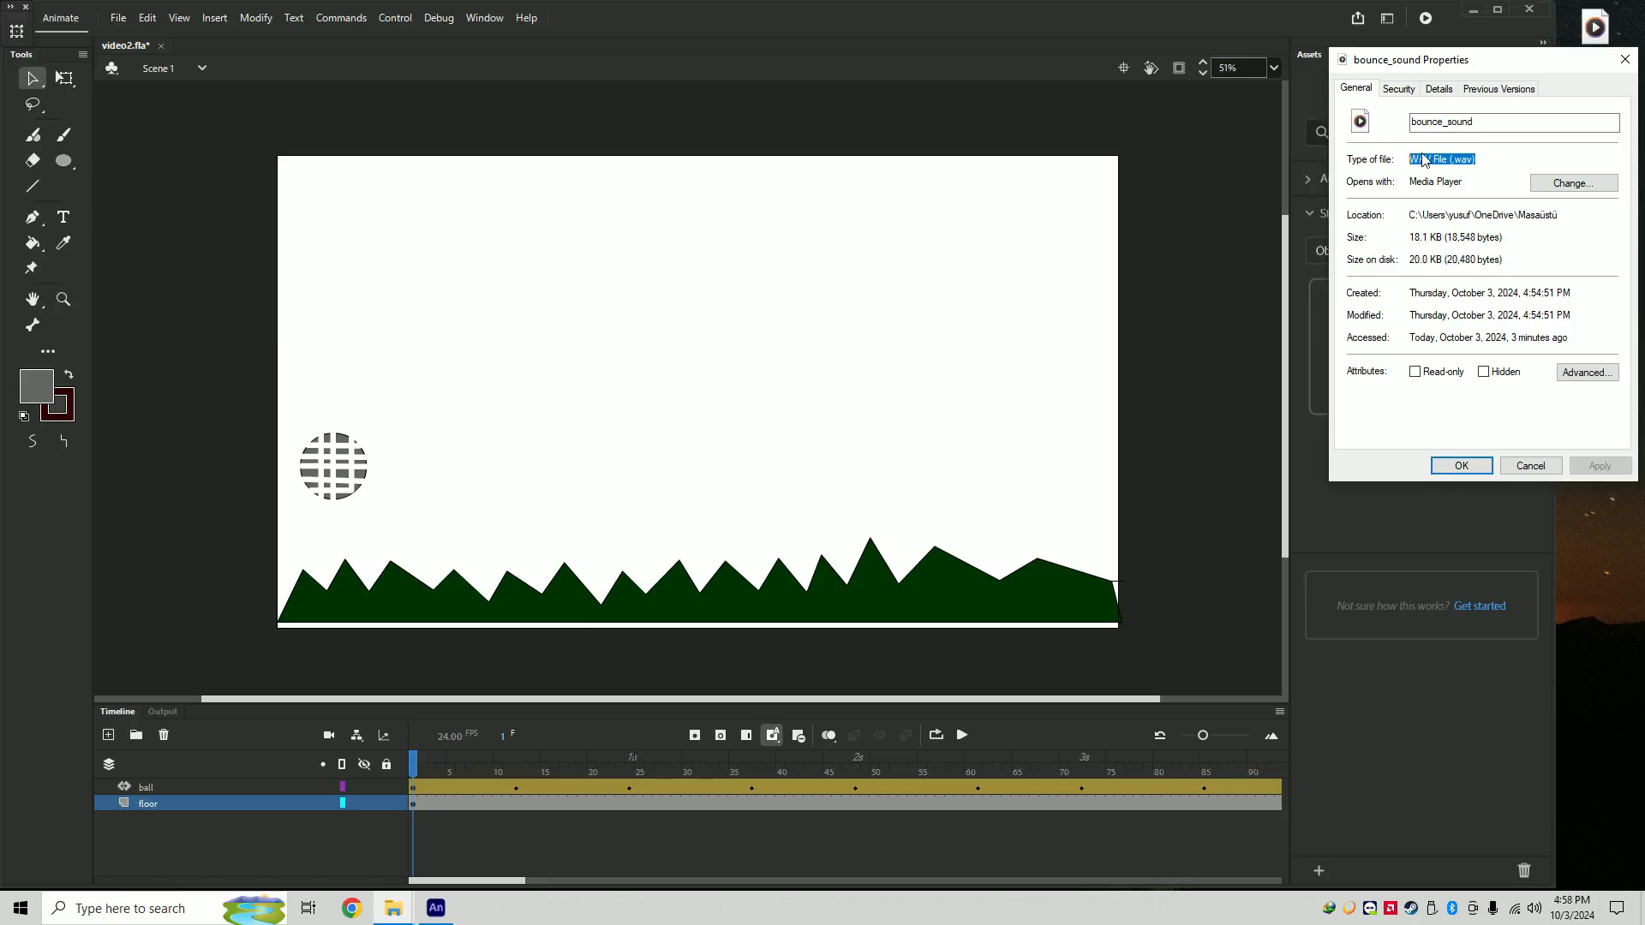
{"action": "left_click", "coordinate": [1465, 466]}
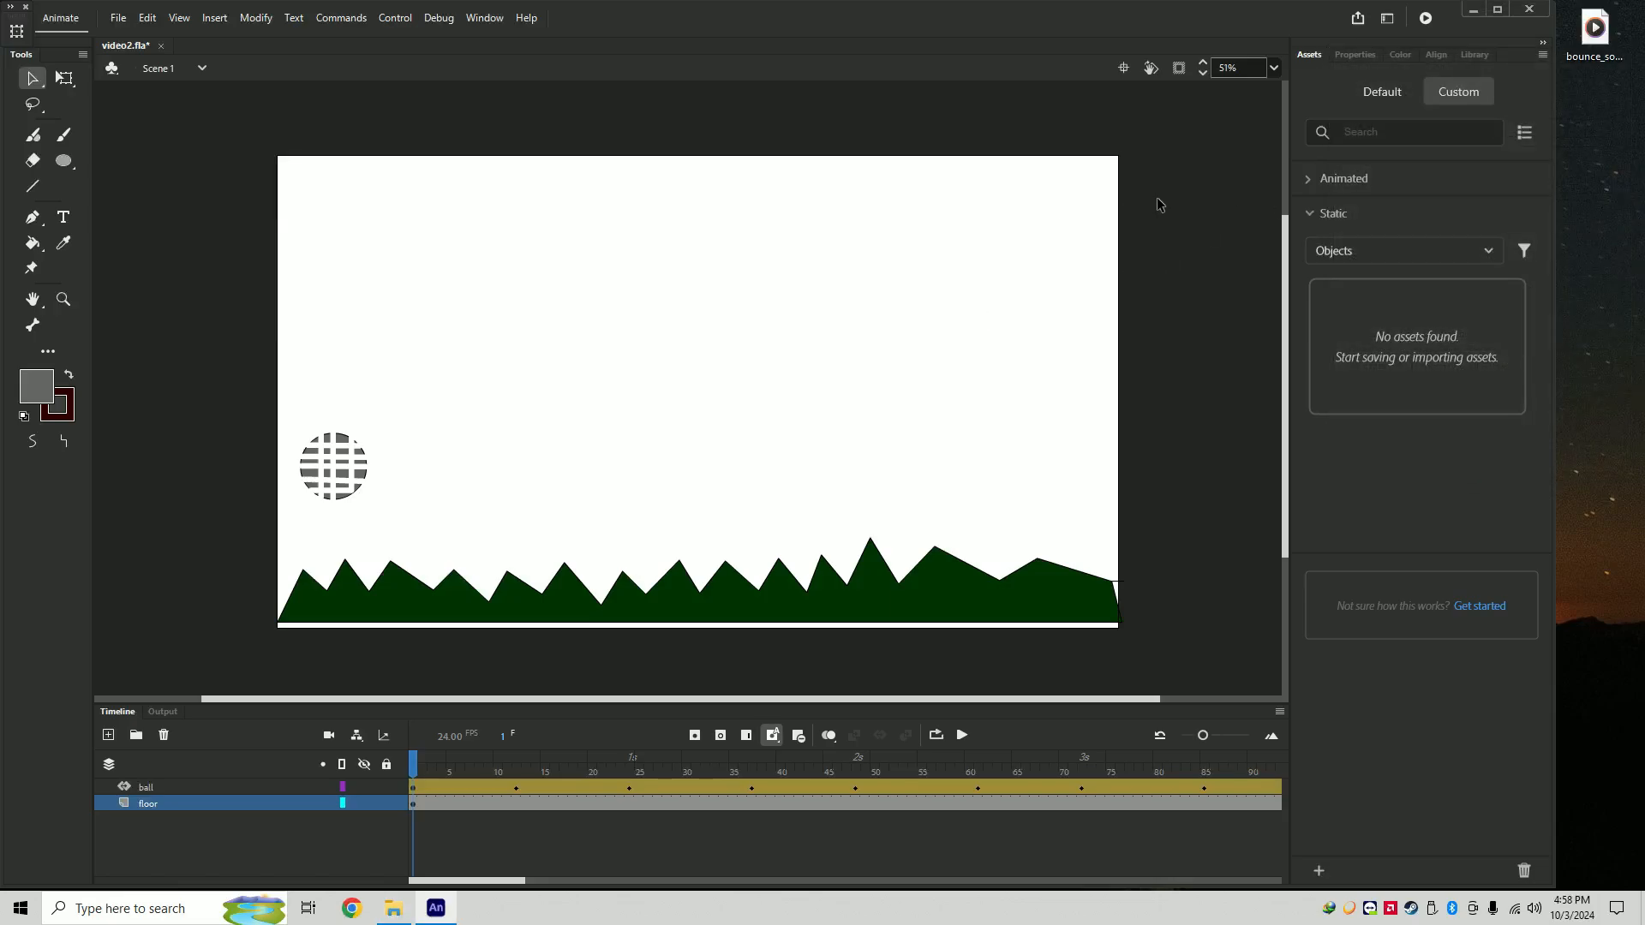
- Import bounce_sound.wav from the desktop into the library of video2.fla, select it and maximize the window
{"action": "left_click", "coordinate": [1472, 54]}
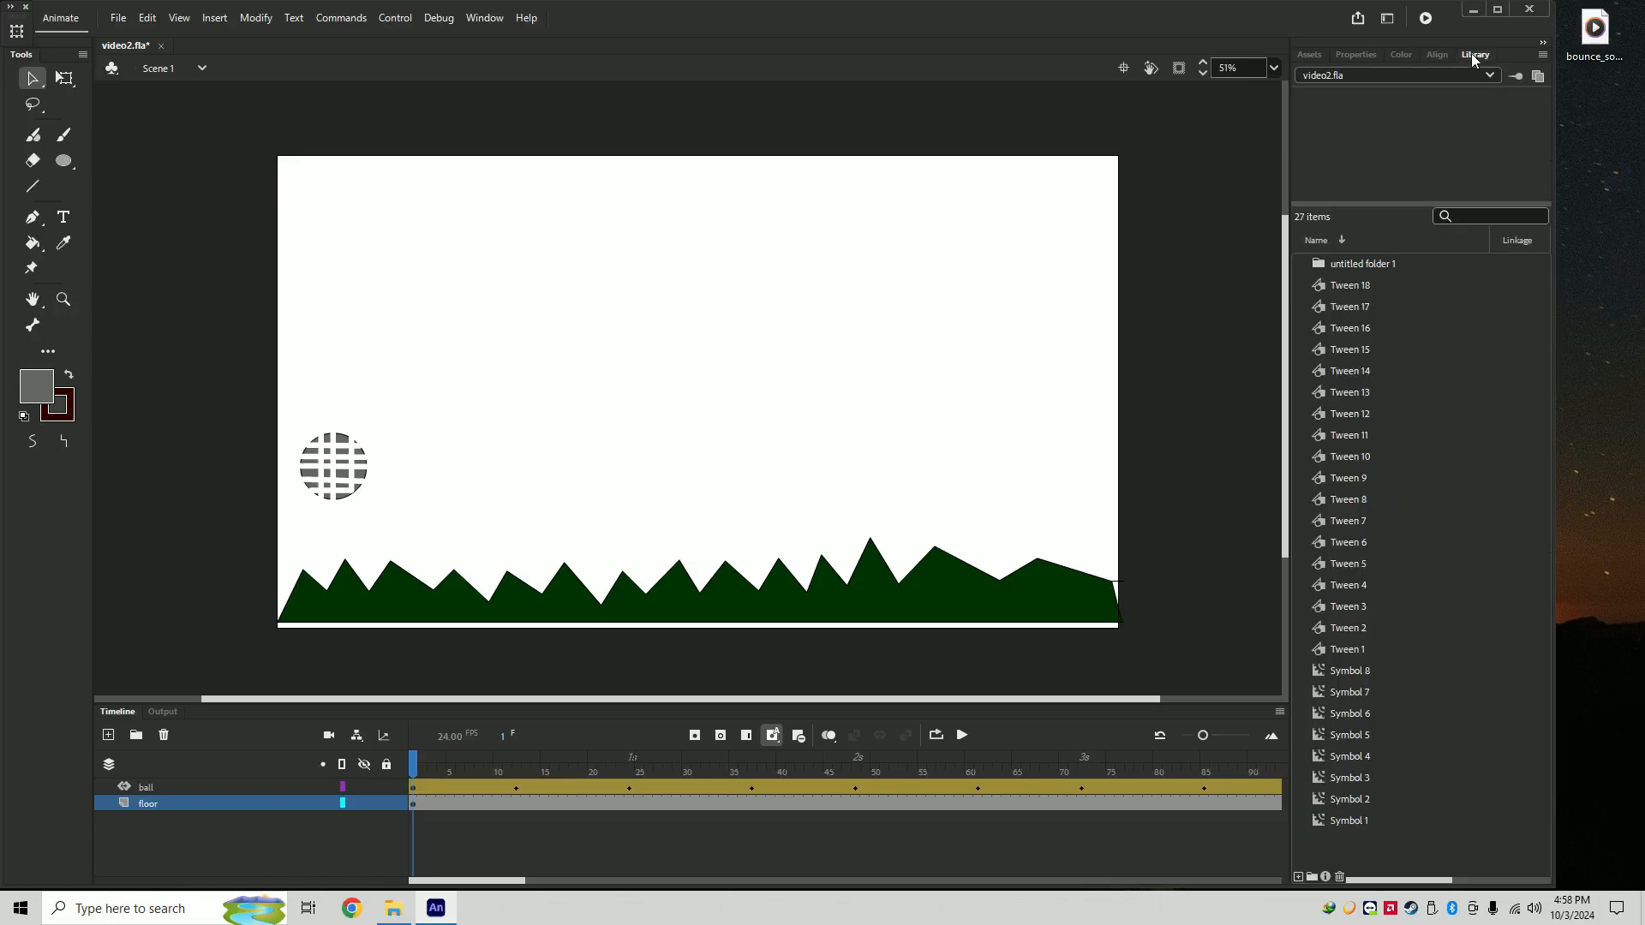
{"action": "left_click_drag", "start_coordinate": [1594, 35], "coordinate": [1332, 471]}
{"action": "left_click", "coordinate": [1361, 845]}
{"action": "left_click", "coordinate": [1497, 10]}
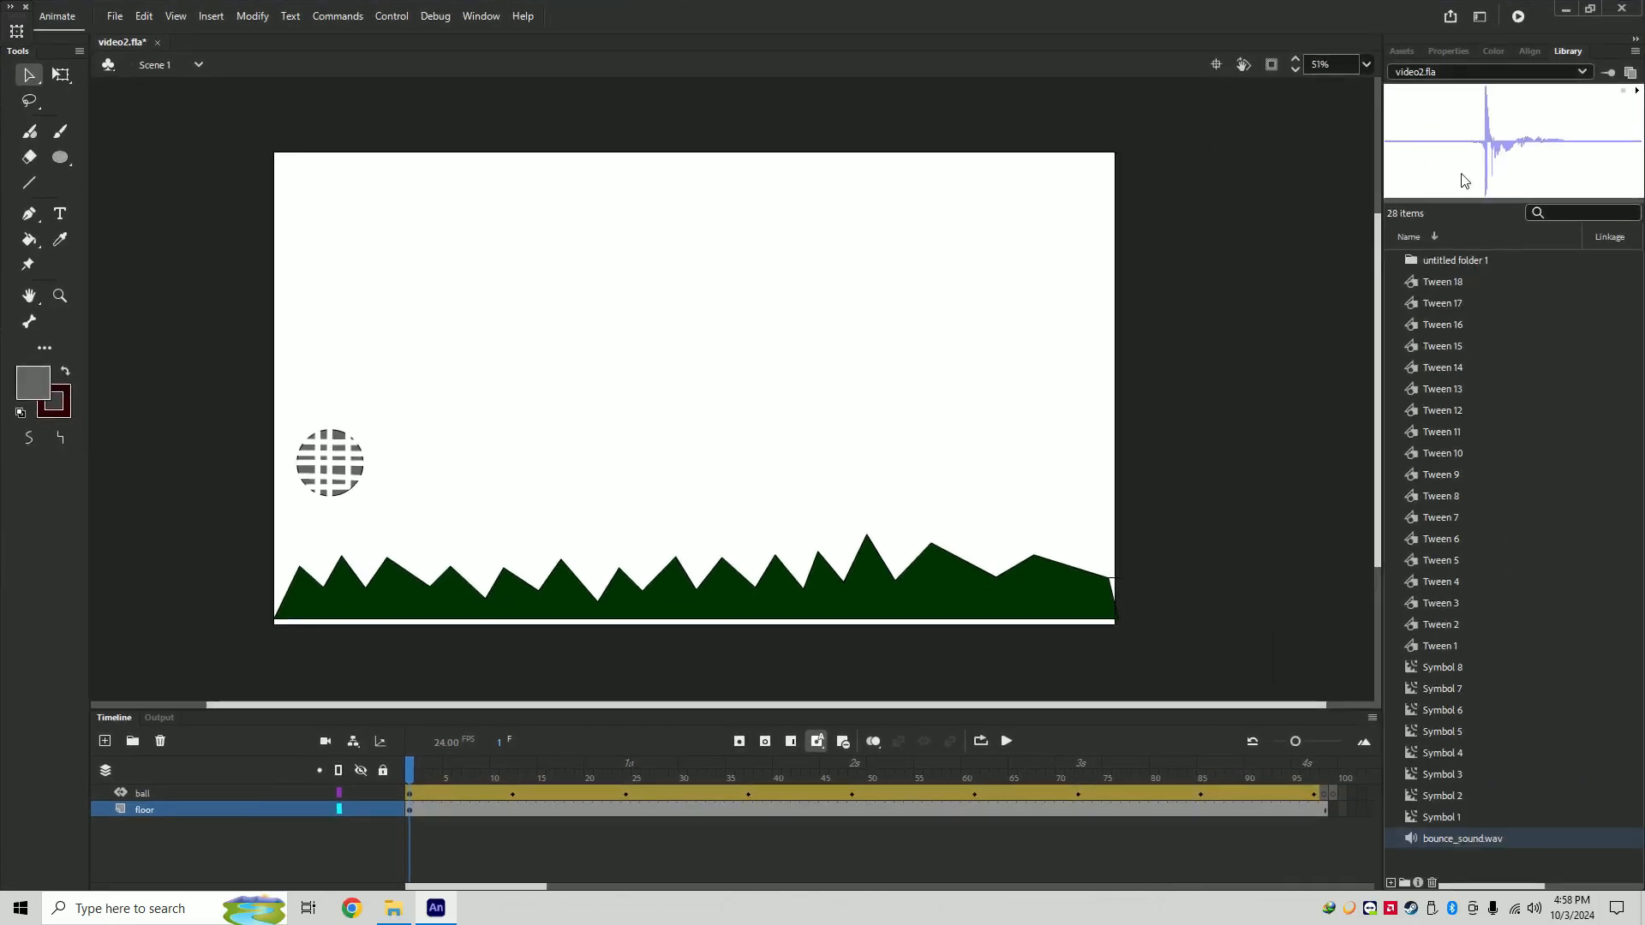
- Insert a keyframe on the floor layer at frame 12 and assign bounce_sound.wav as its sound
{"action": "left_click_drag", "start_coordinate": [409, 773], "coordinate": [513, 807]}
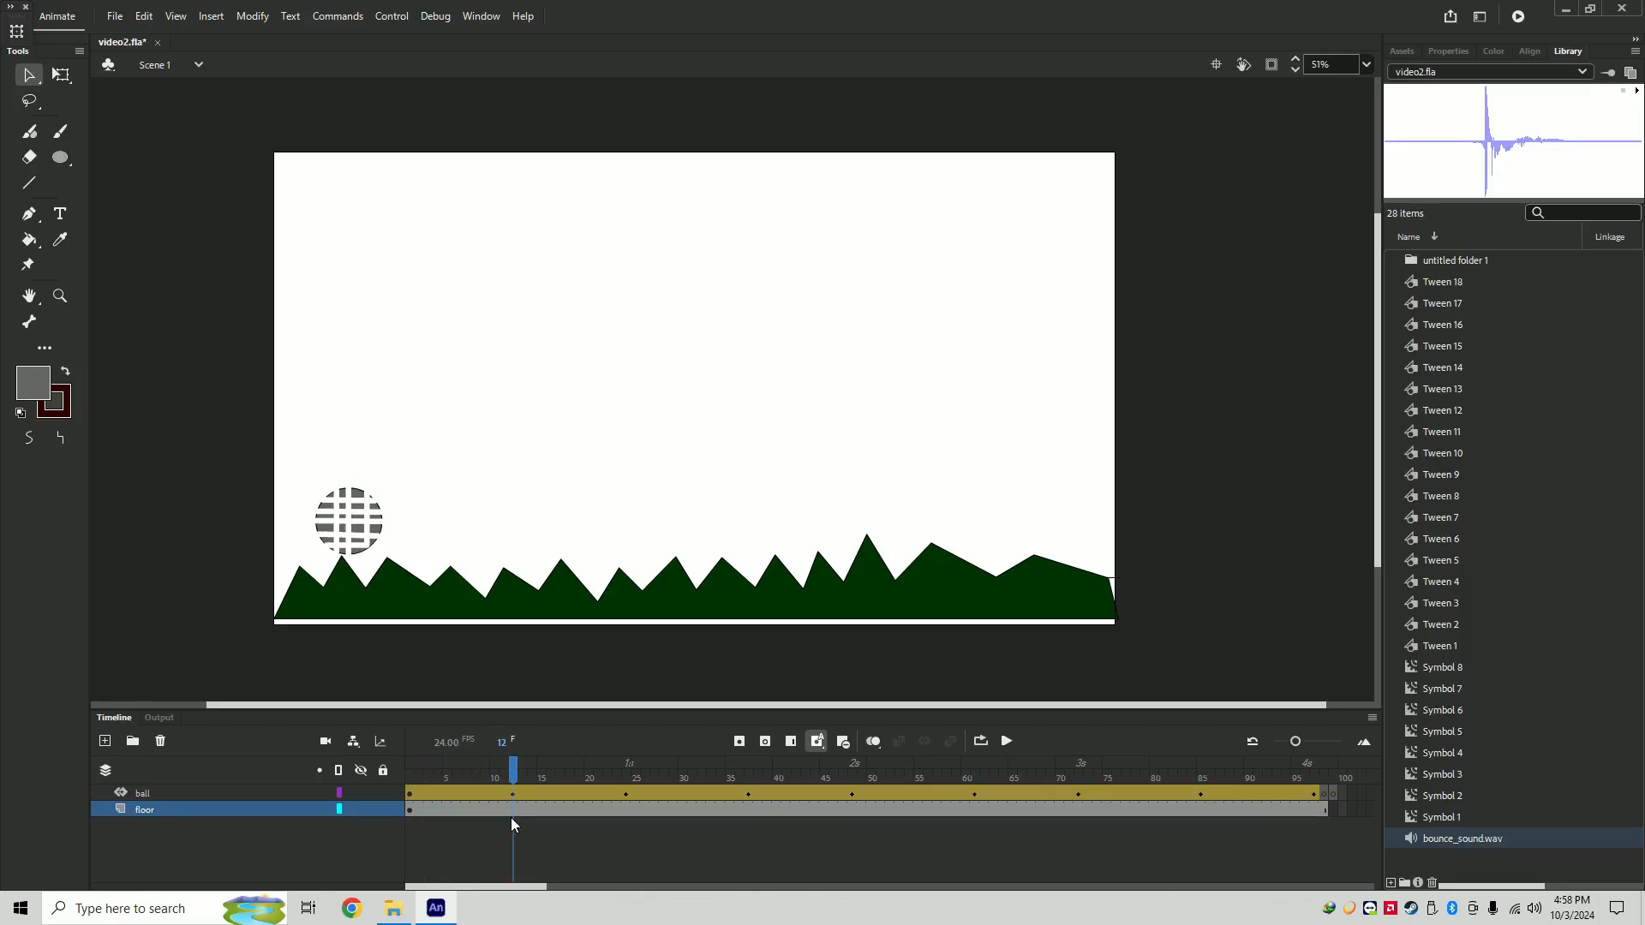
{"action": "right_click", "coordinate": [511, 810]}
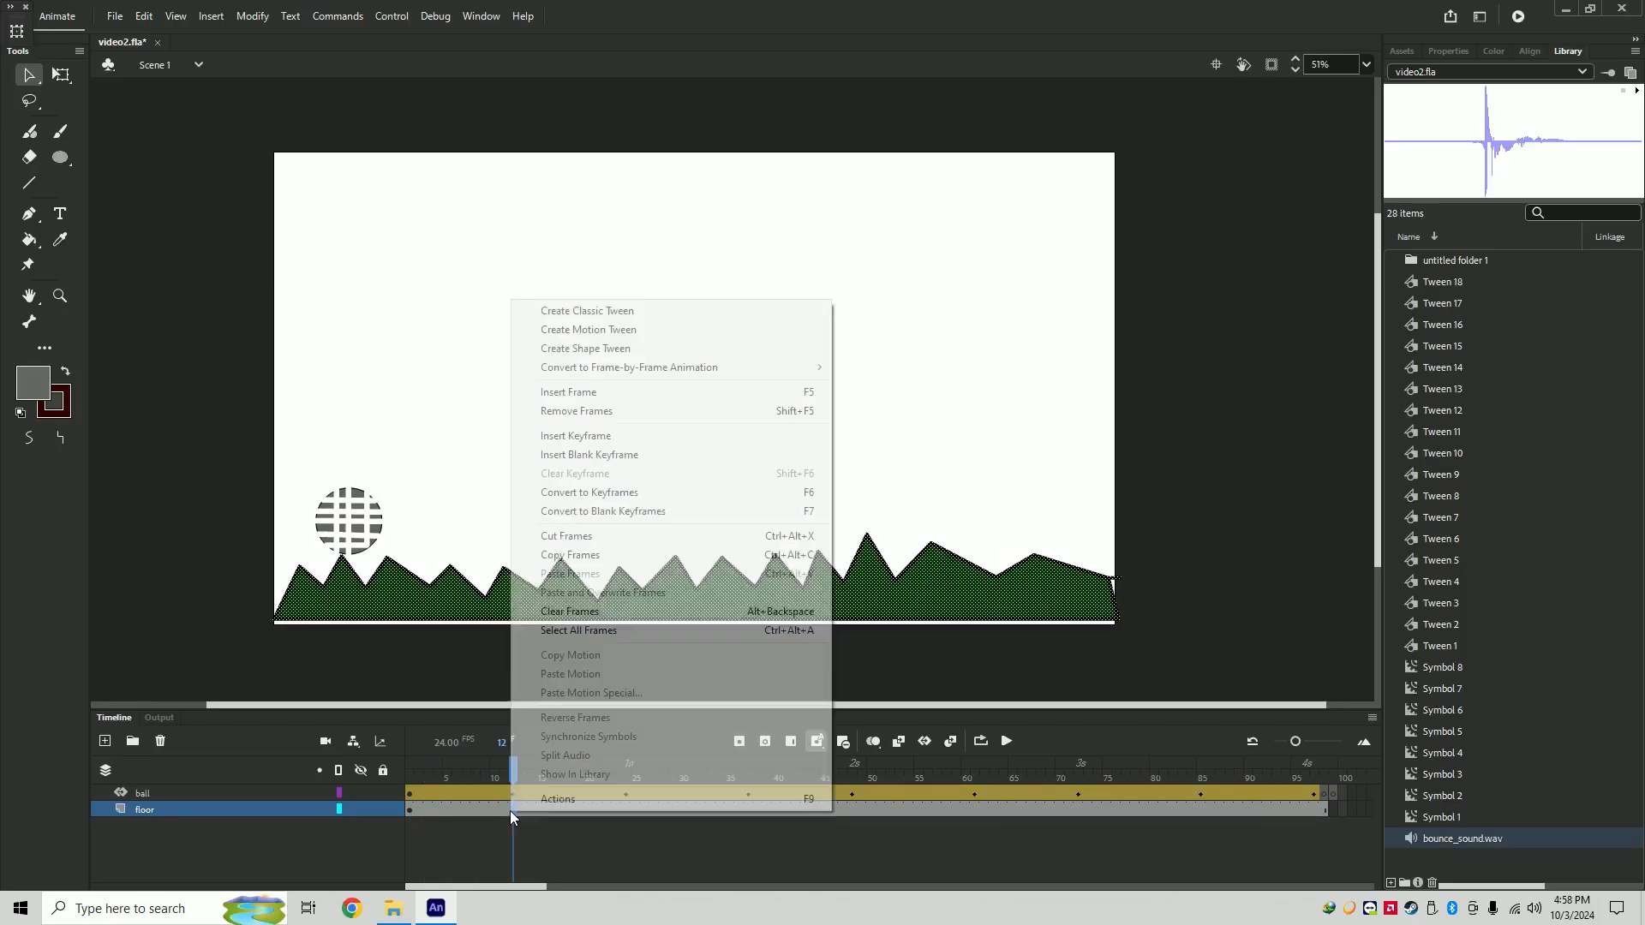
{"action": "left_click", "coordinate": [586, 436]}
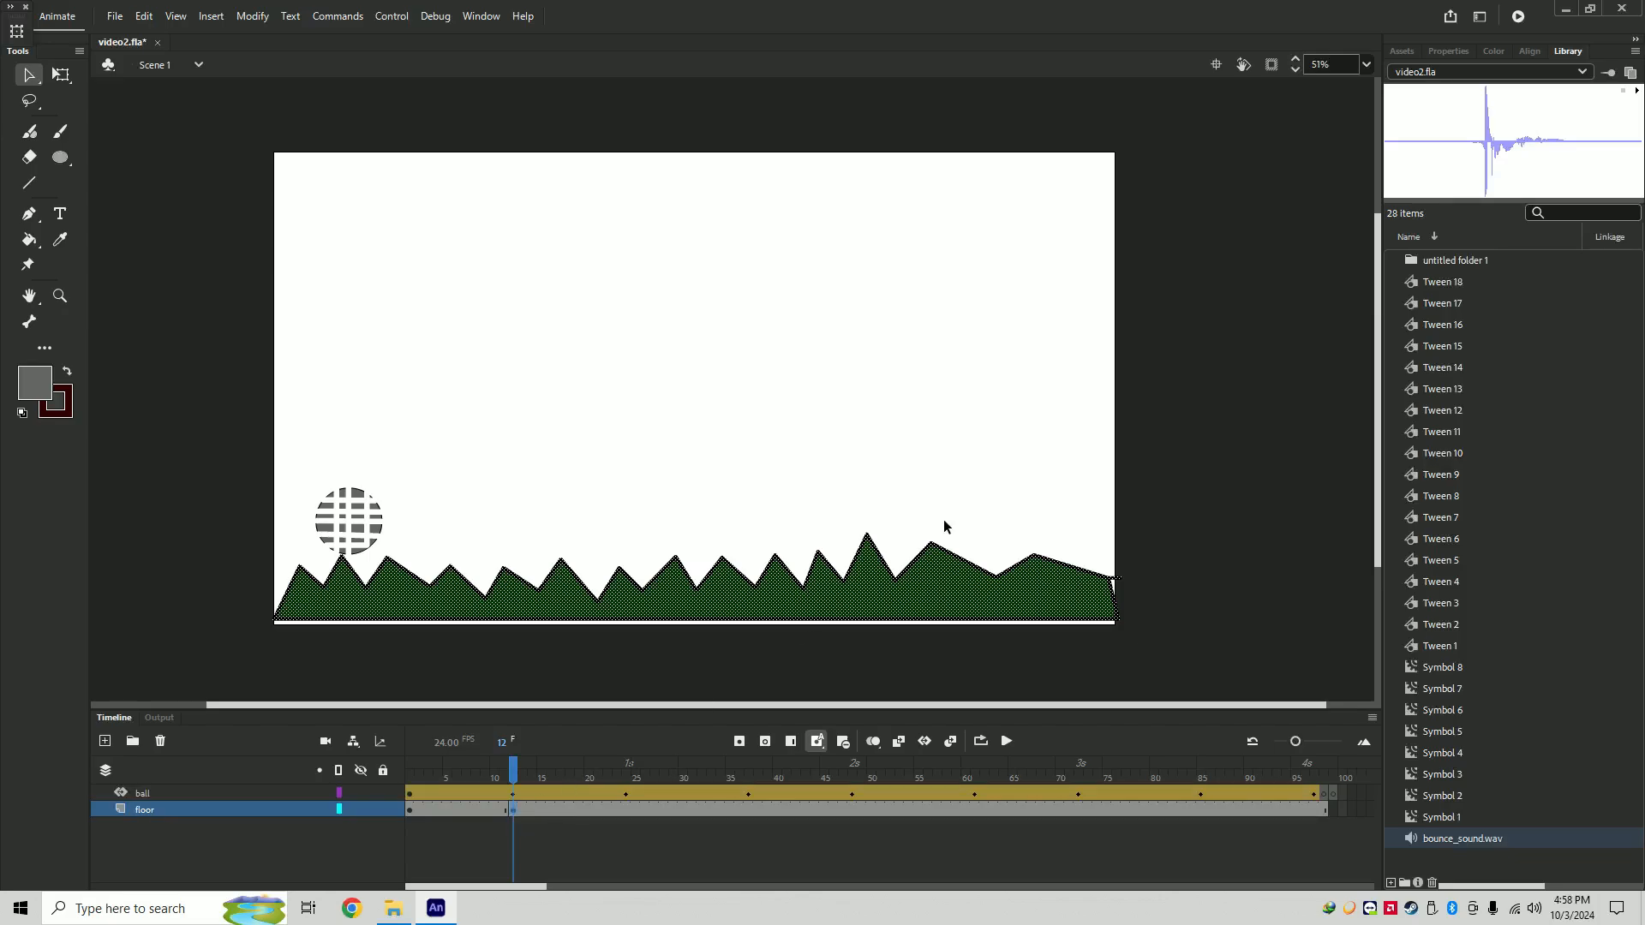
{"action": "left_click", "coordinate": [1441, 53]}
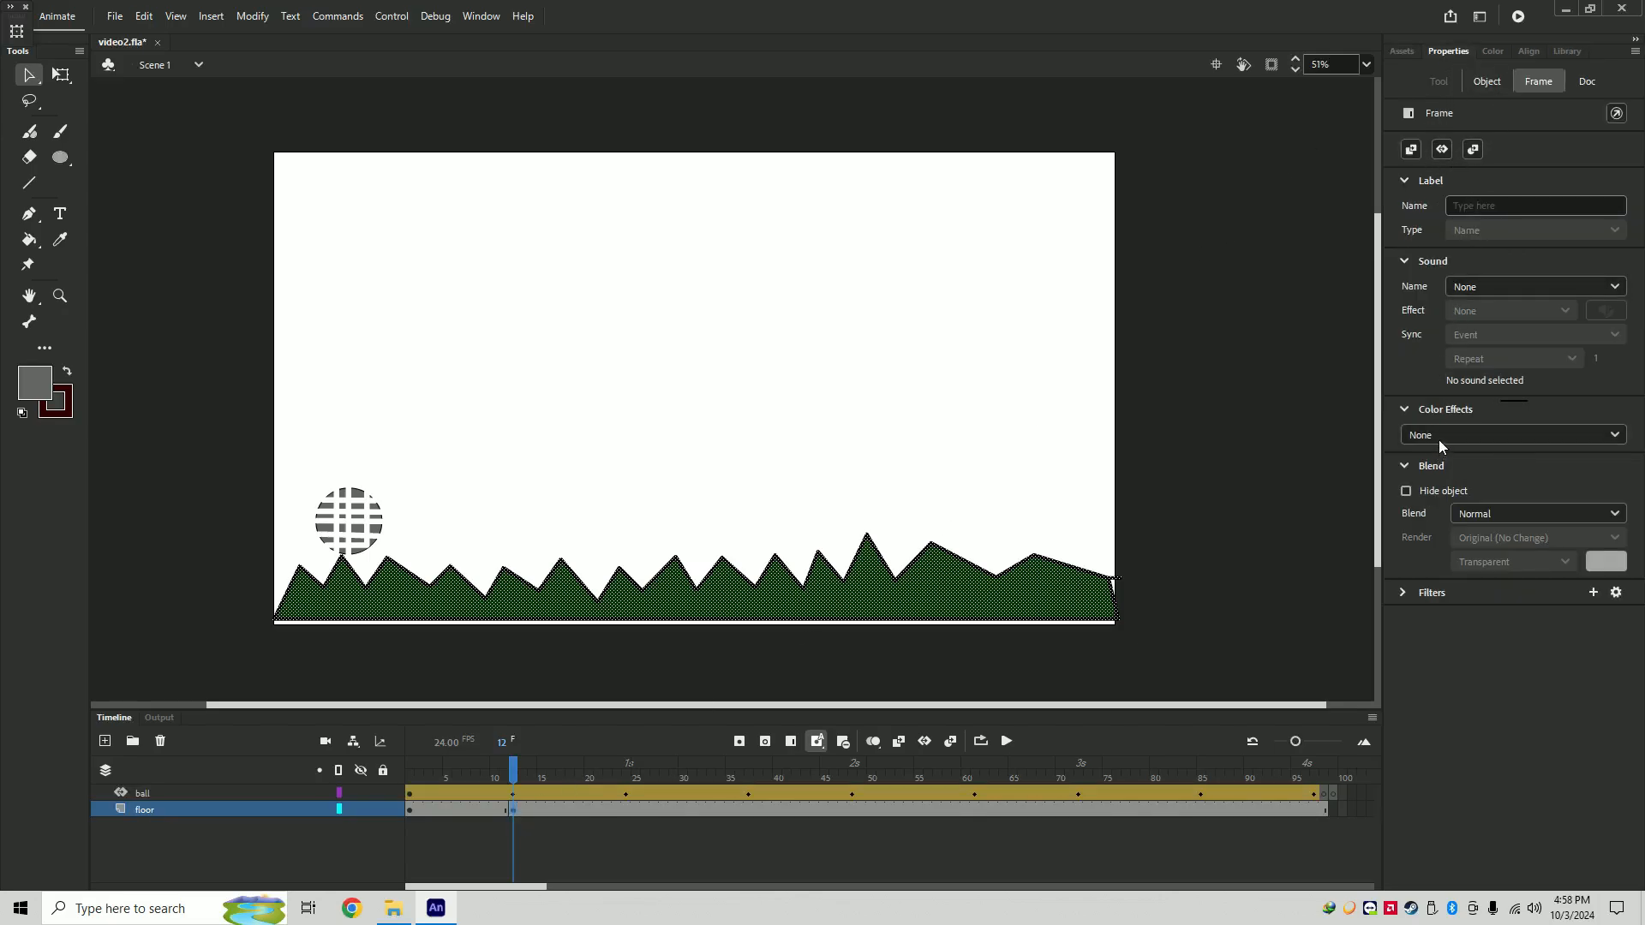
{"action": "left_click", "coordinate": [1474, 289]}
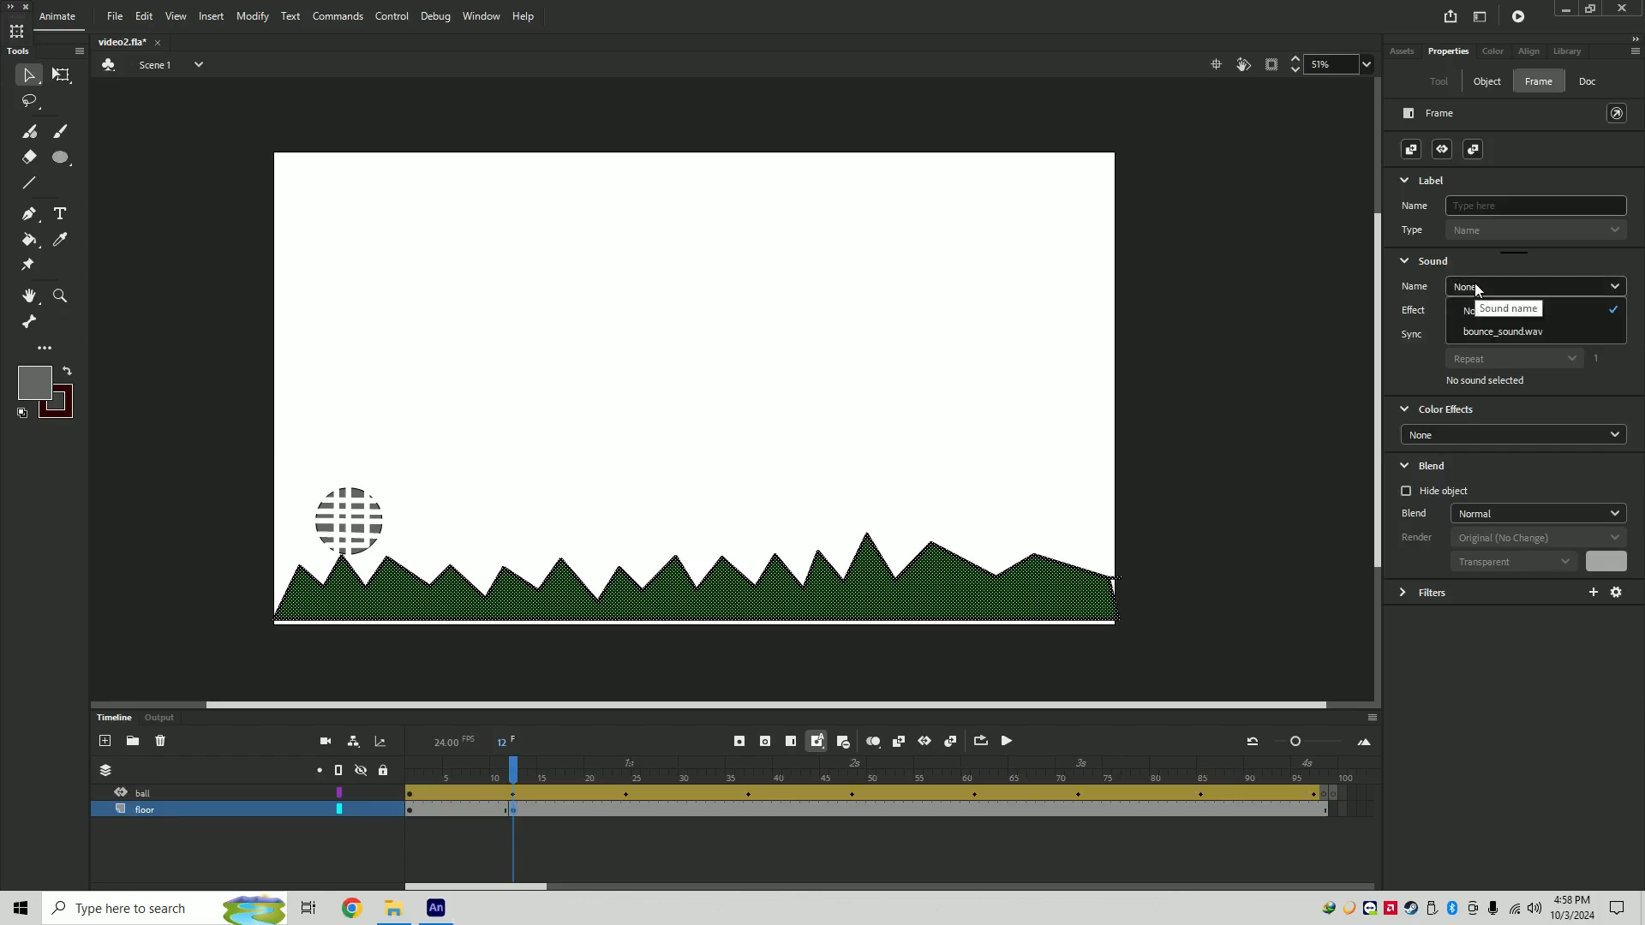
{"action": "left_click", "coordinate": [1489, 332]}
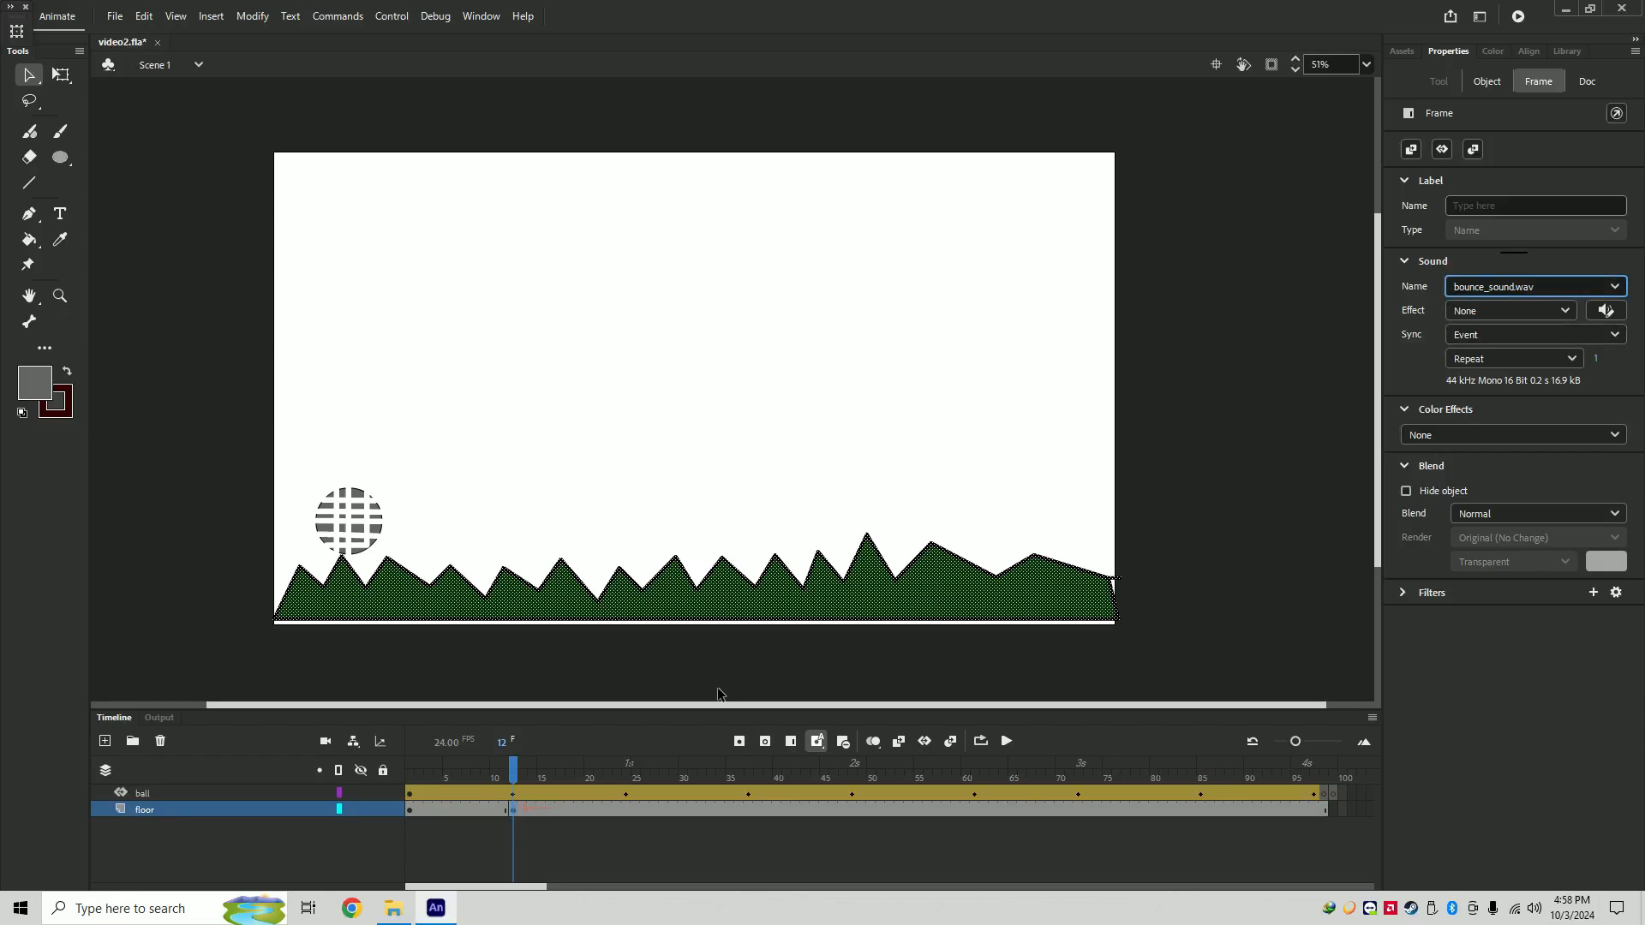
- Insert a keyframe on the floor layer at frame 37, where the ball lands again
{"action": "left_click_drag", "start_coordinate": [515, 782], "coordinate": [748, 780]}
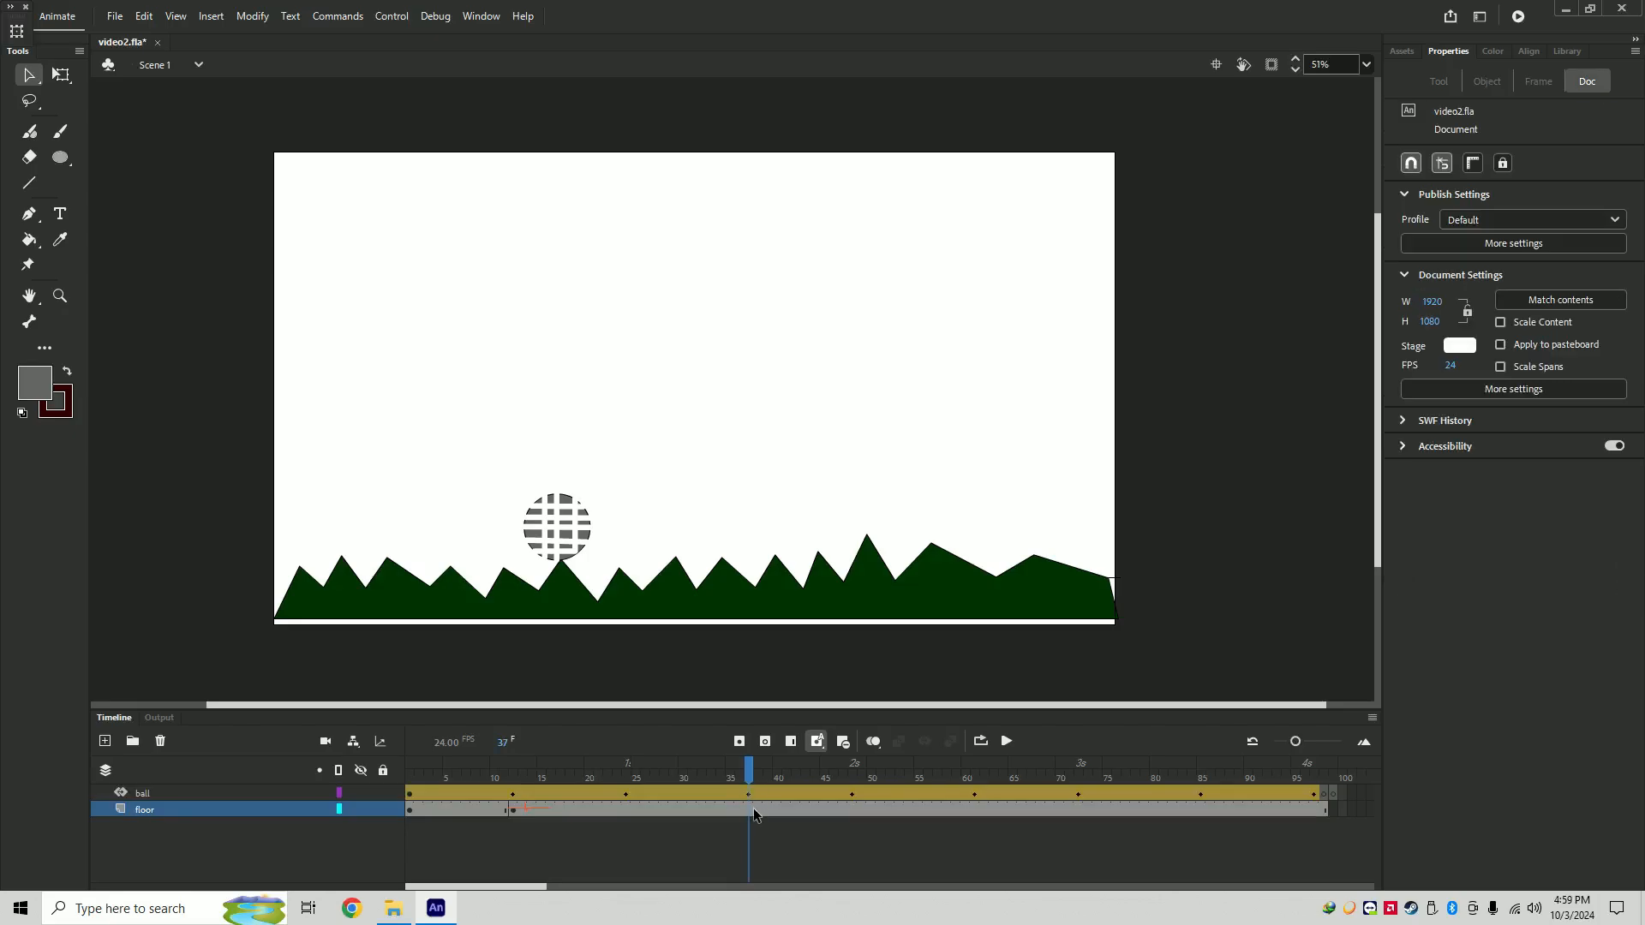
{"action": "right_click", "coordinate": [749, 810]}
{"action": "left_click", "coordinate": [851, 435]}
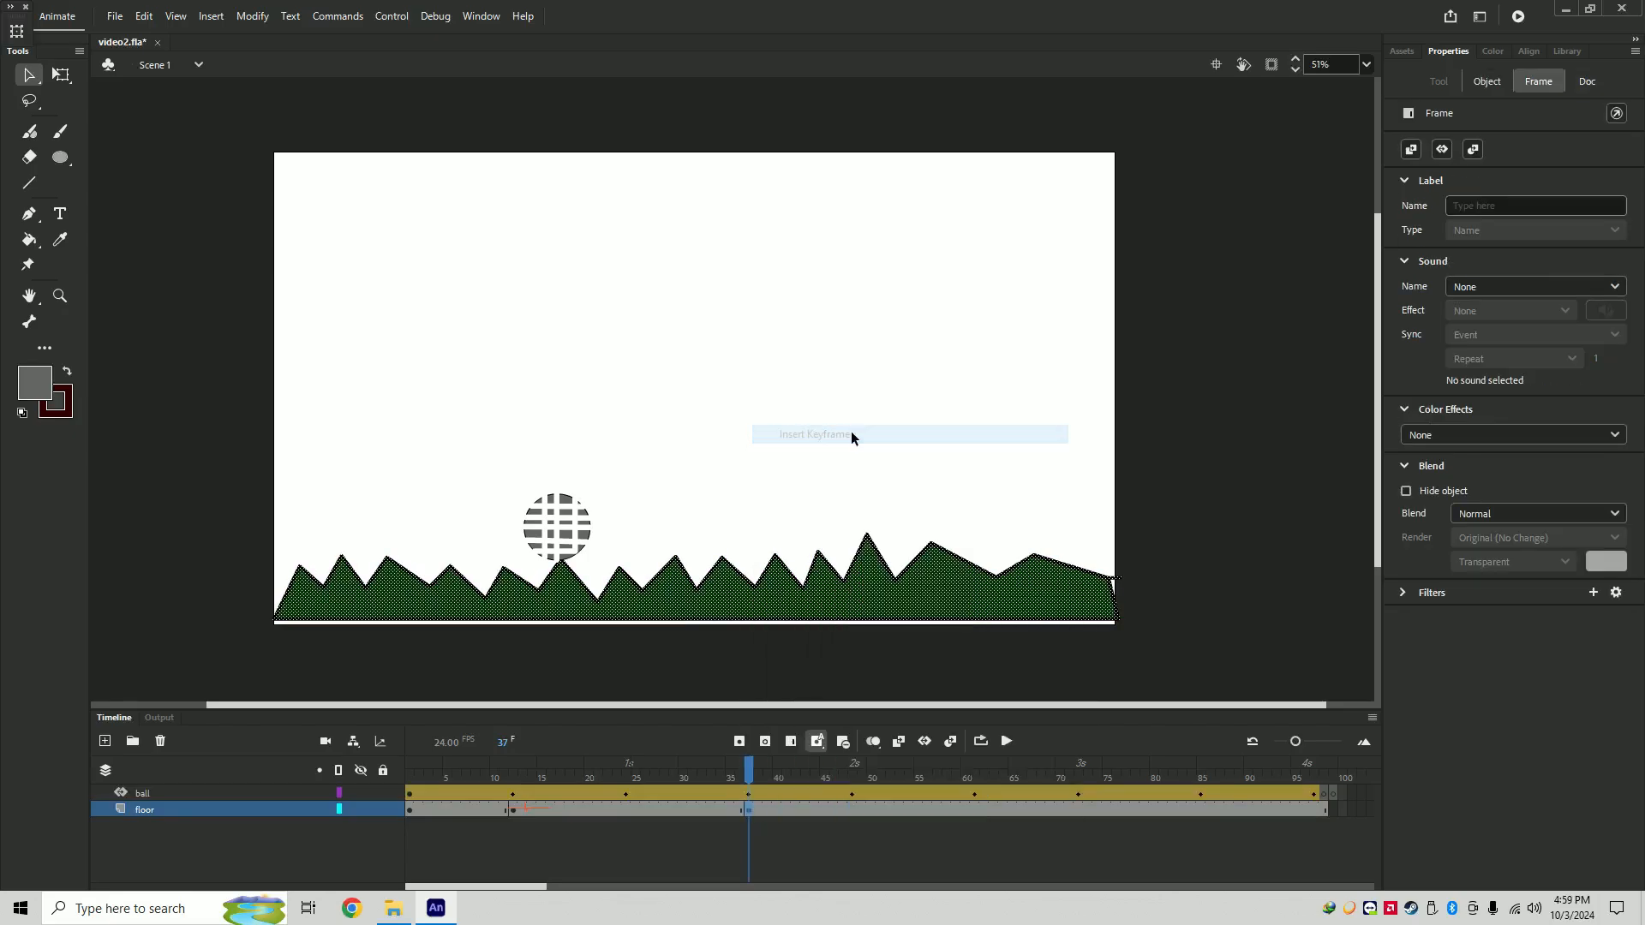
- Assign bounce_sound.wav to the floor layer's keyframe at frame 37 and to a new keyframe at frame 61
{"action": "left_click", "coordinate": [1481, 286]}
{"action": "left_click", "coordinate": [1489, 331]}
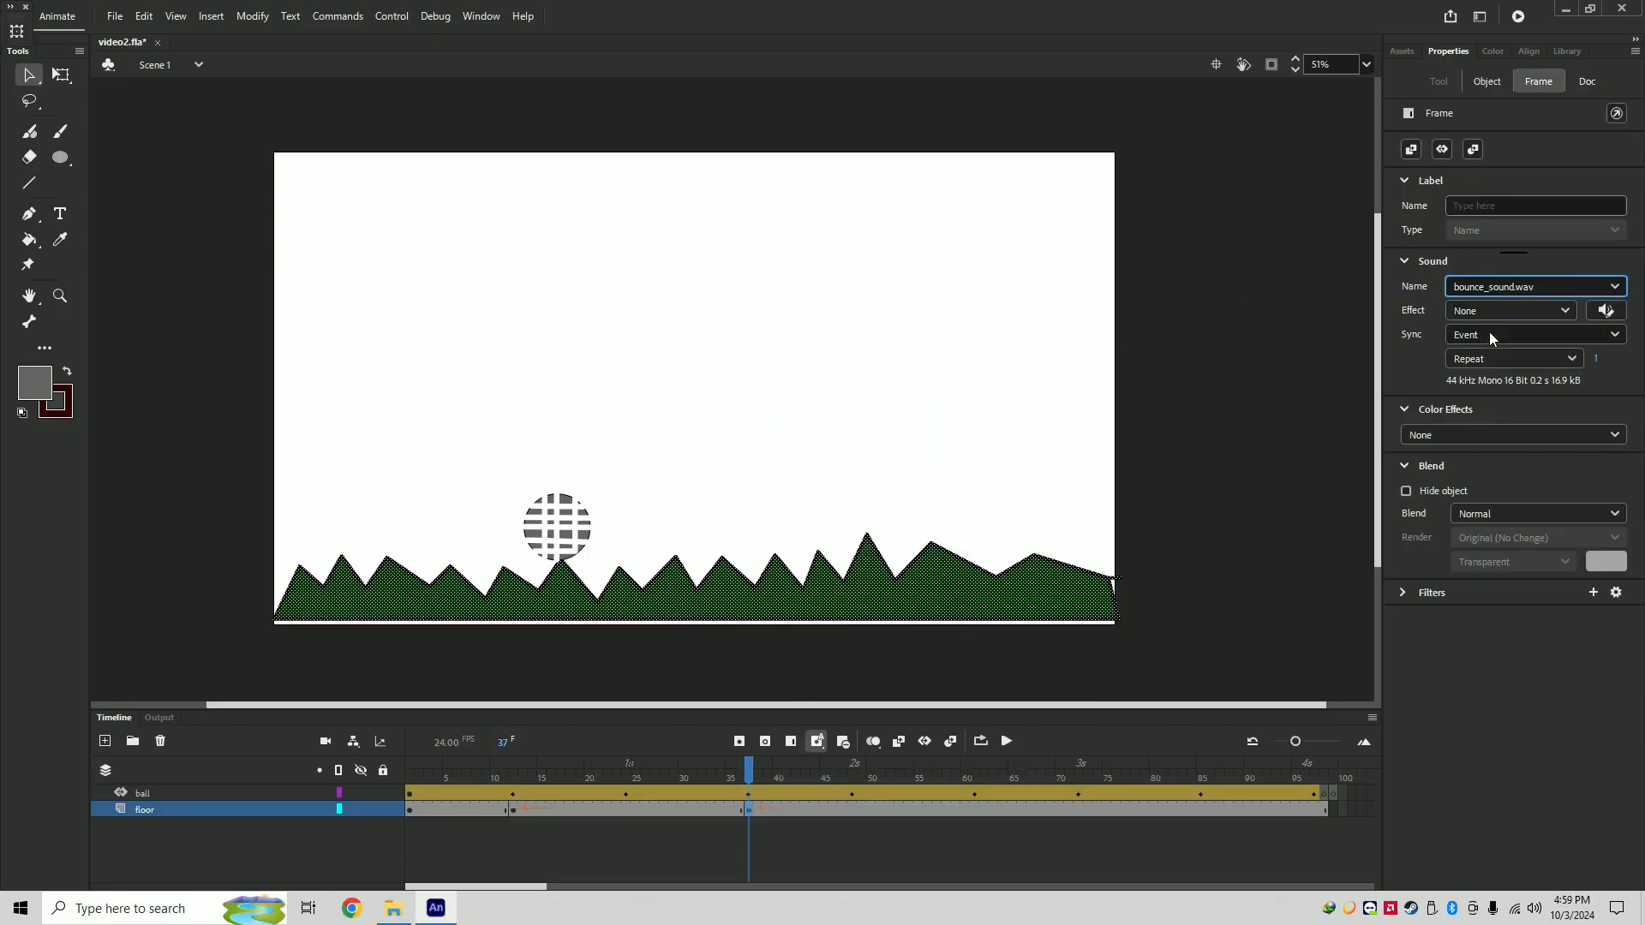
{"action": "left_click_drag", "start_coordinate": [748, 771], "coordinate": [975, 810]}
{"action": "right_click", "coordinate": [975, 809]}
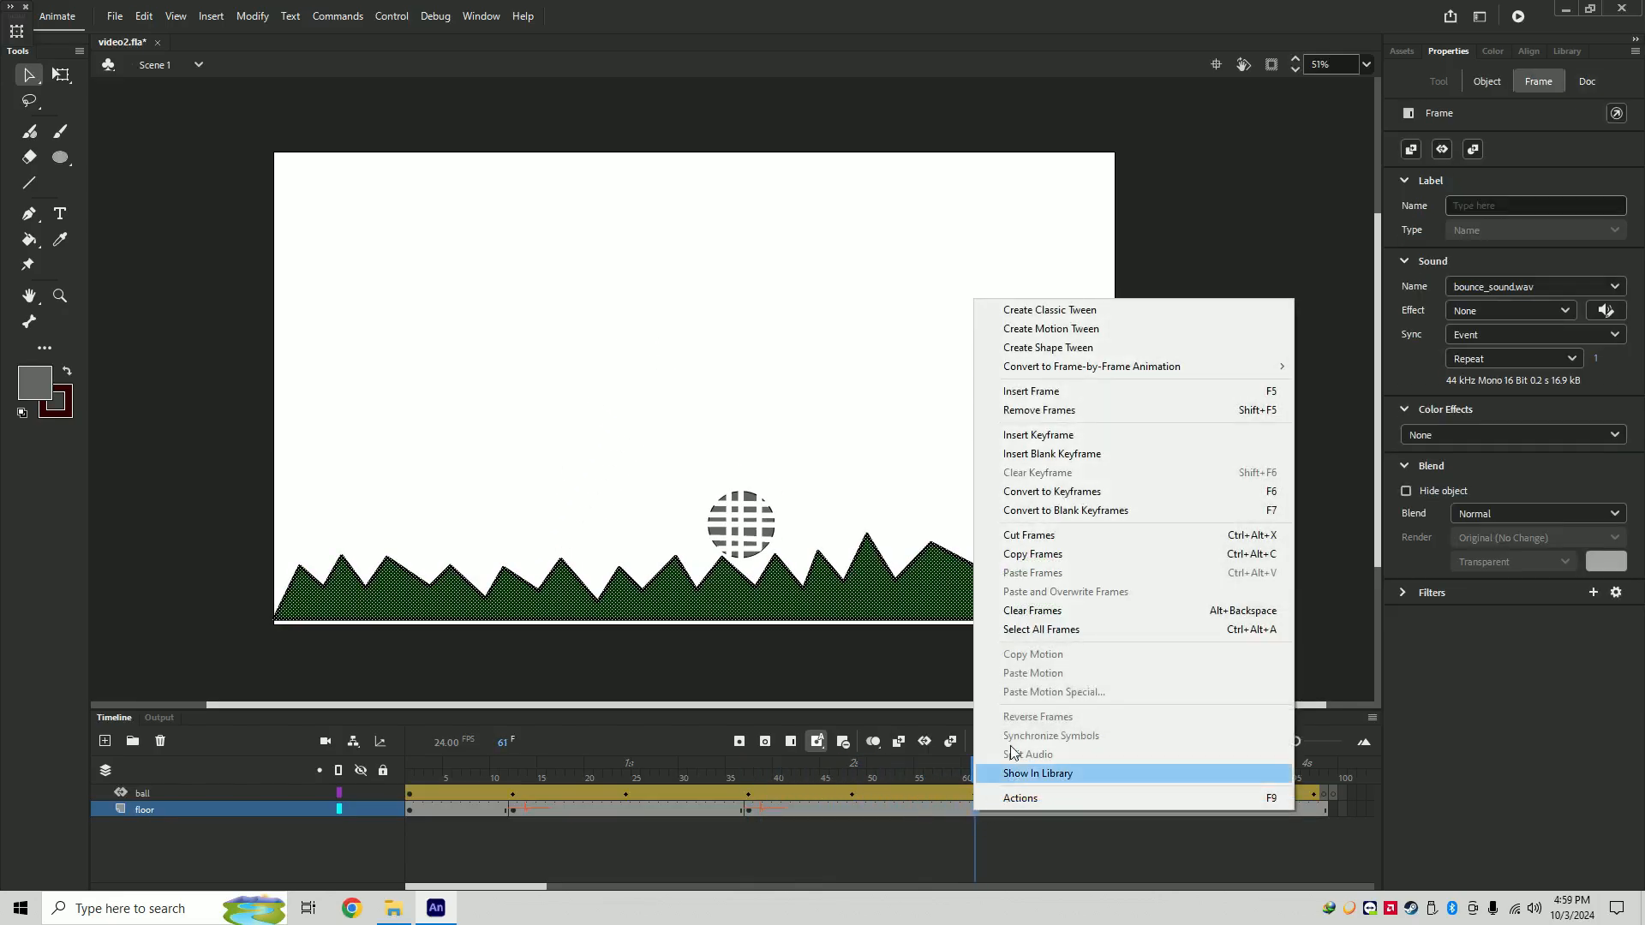
{"action": "left_click", "coordinate": [1059, 434]}
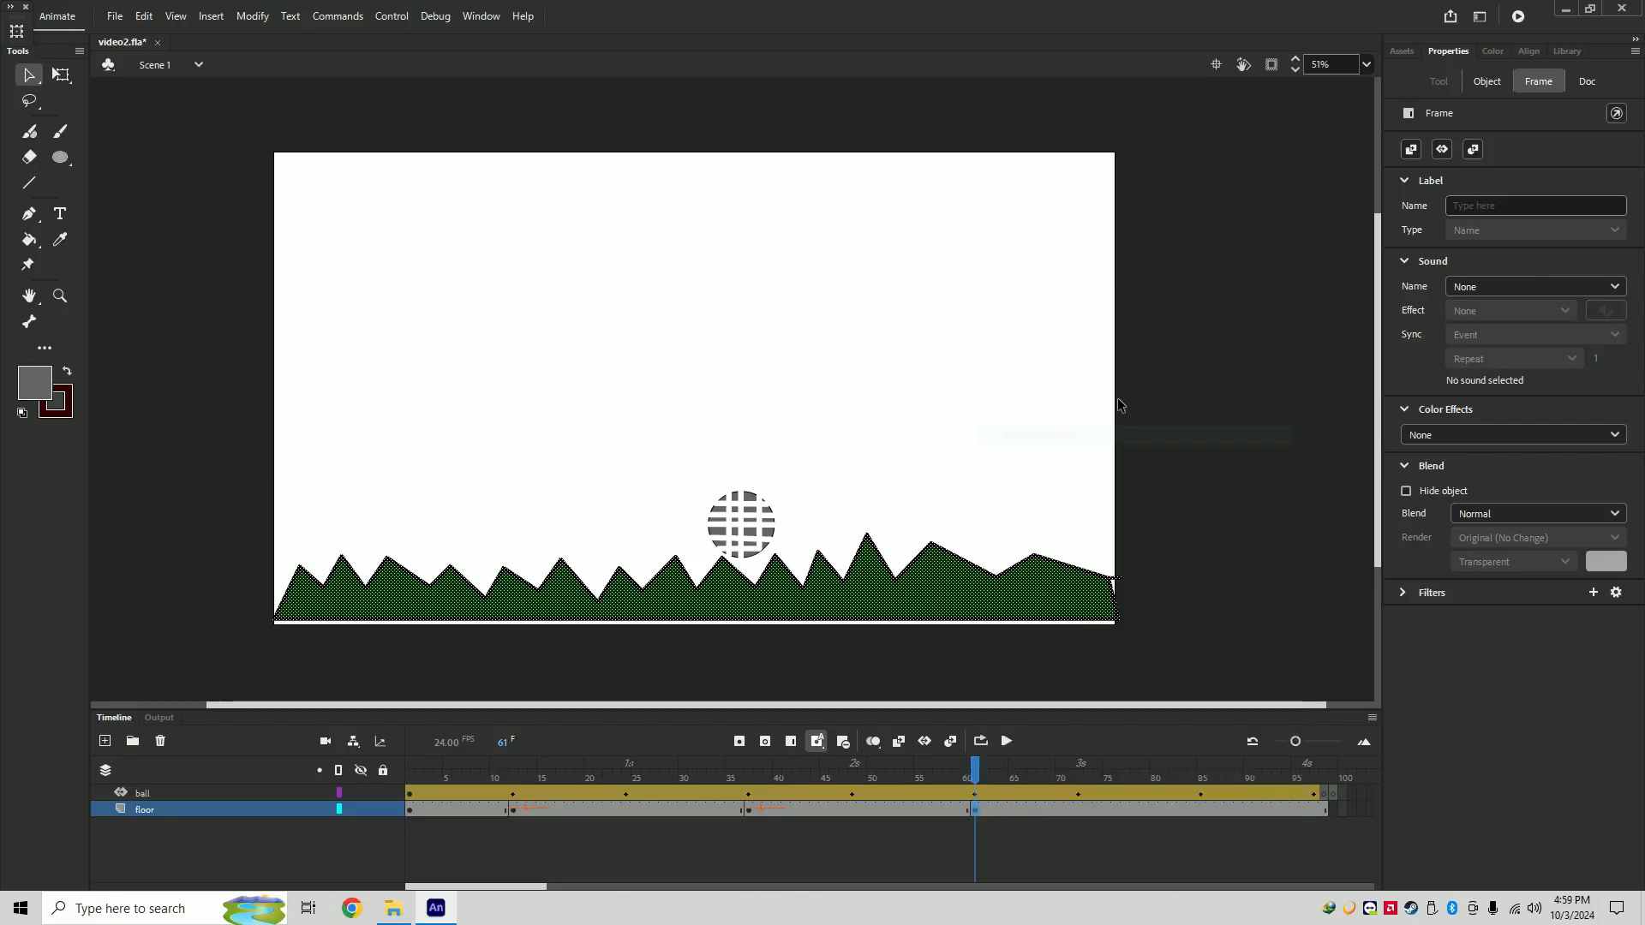
{"action": "left_click", "coordinate": [1532, 288]}
{"action": "left_click", "coordinate": [1528, 332]}
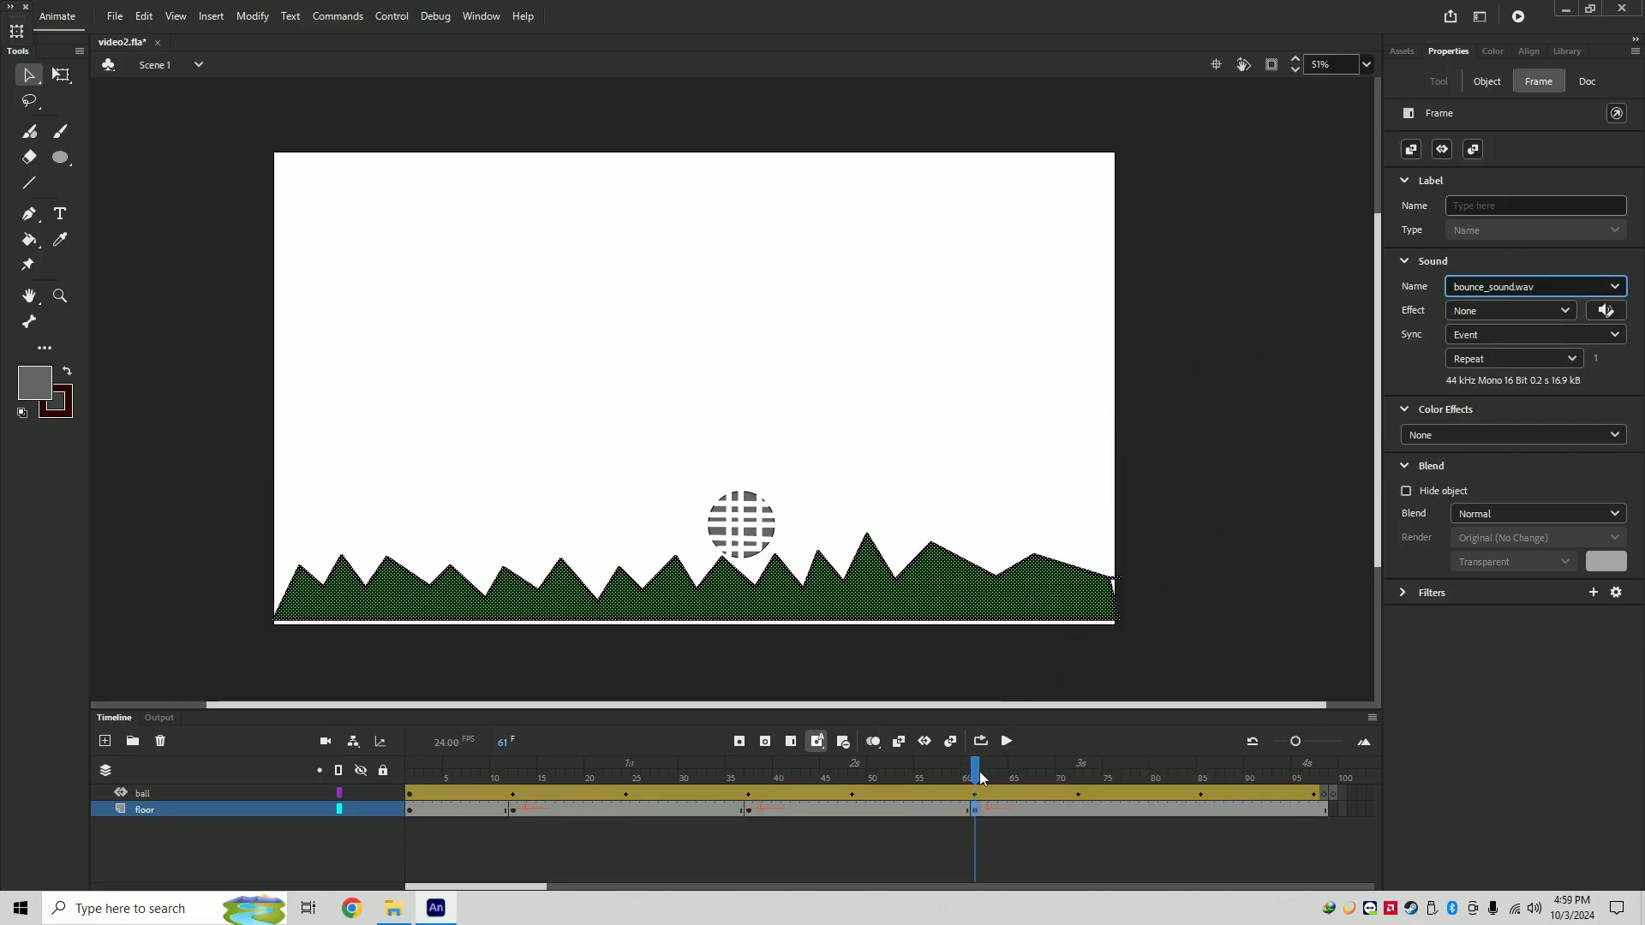
- Insert a keyframe on the floor layer at frame 85 and assign bounce_sound.wav as its sound
{"action": "left_click_drag", "start_coordinate": [987, 771], "coordinate": [1201, 797]}
{"action": "right_click", "coordinate": [1203, 812]}
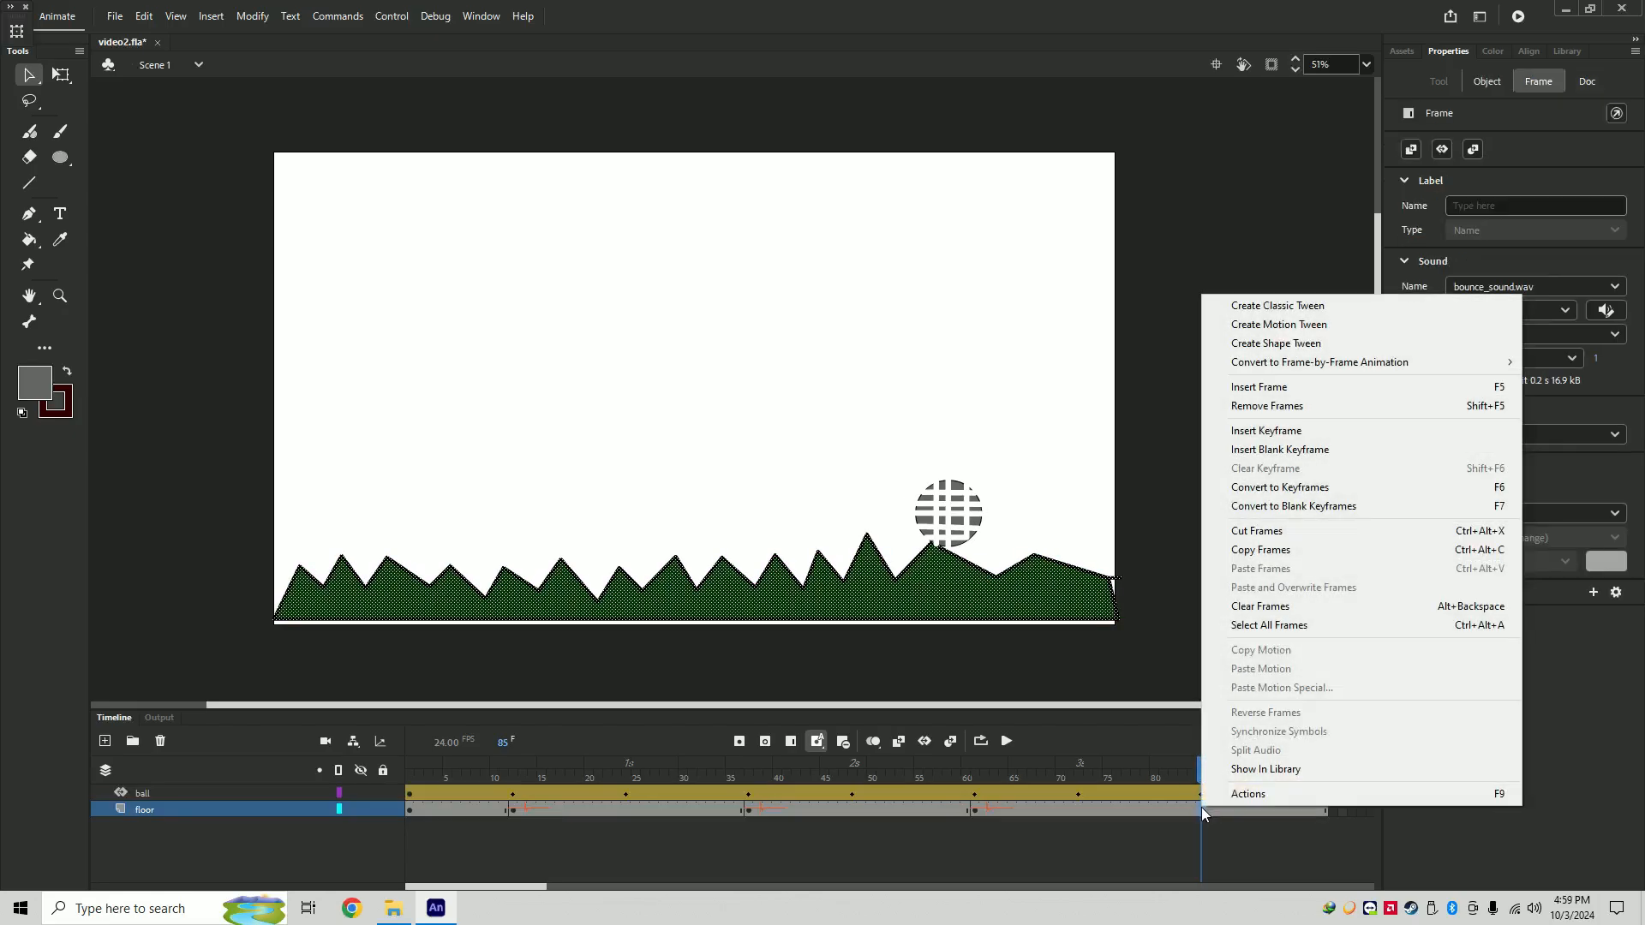
{"action": "left_click", "coordinate": [1280, 450]}
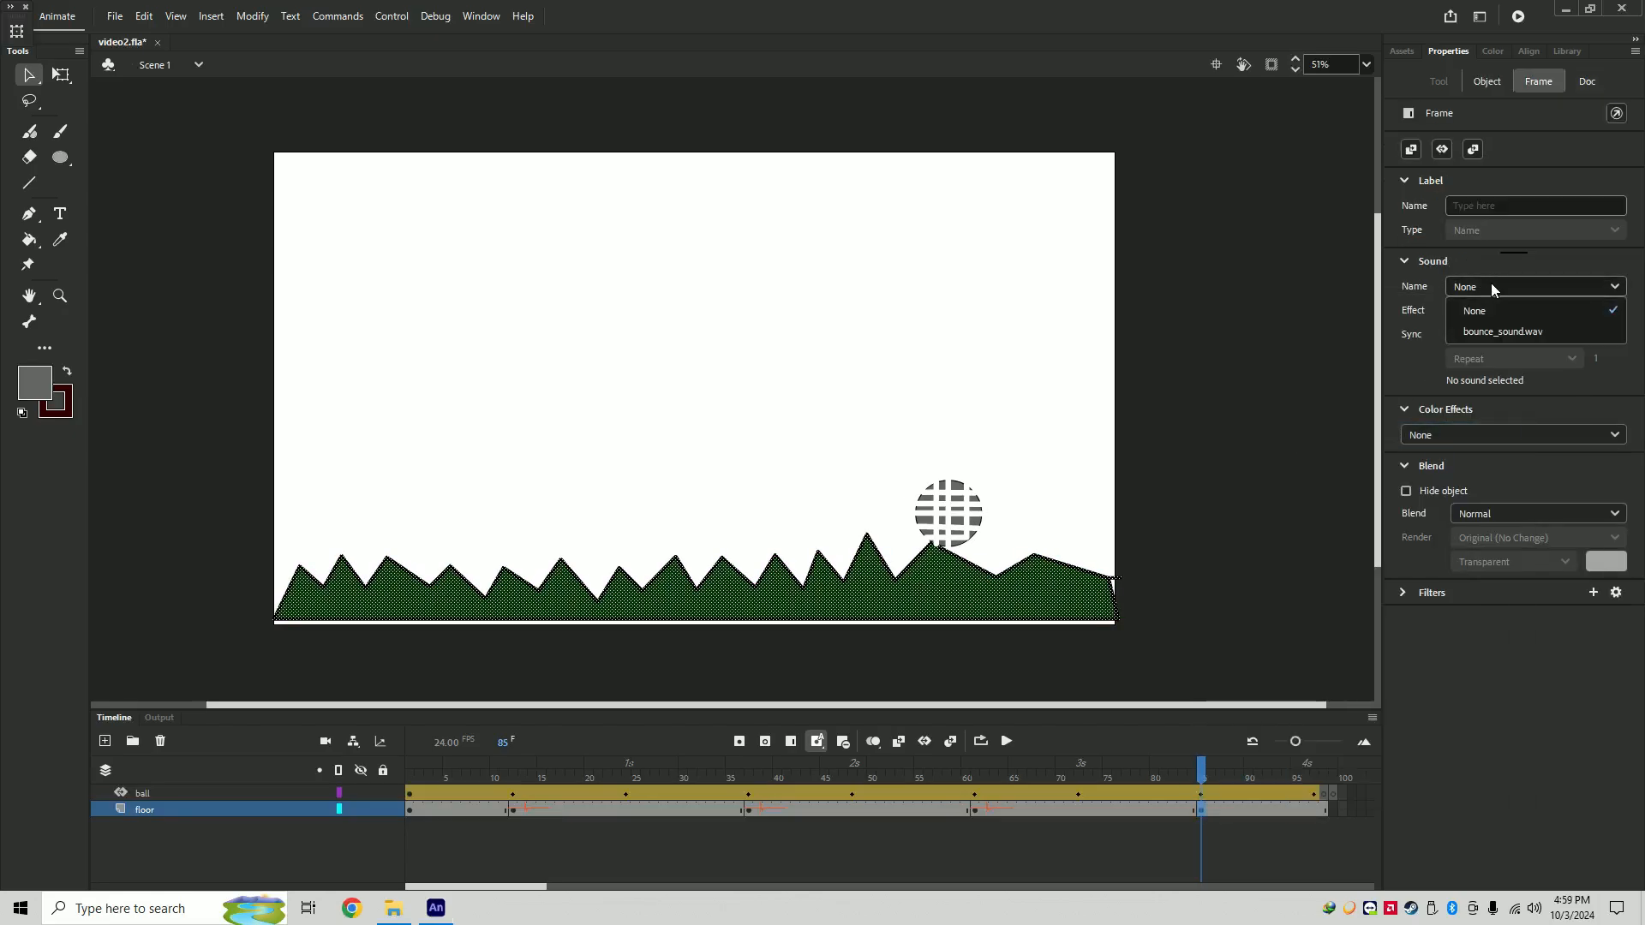
{"action": "left_click", "coordinate": [1503, 332]}
- Play the bouncing-ball animation from frame 1 to check the bounce sounds
{"action": "left_click", "coordinate": [665, 776]}
{"action": "left_click_drag", "start_coordinate": [638, 784], "coordinate": [407, 780]}
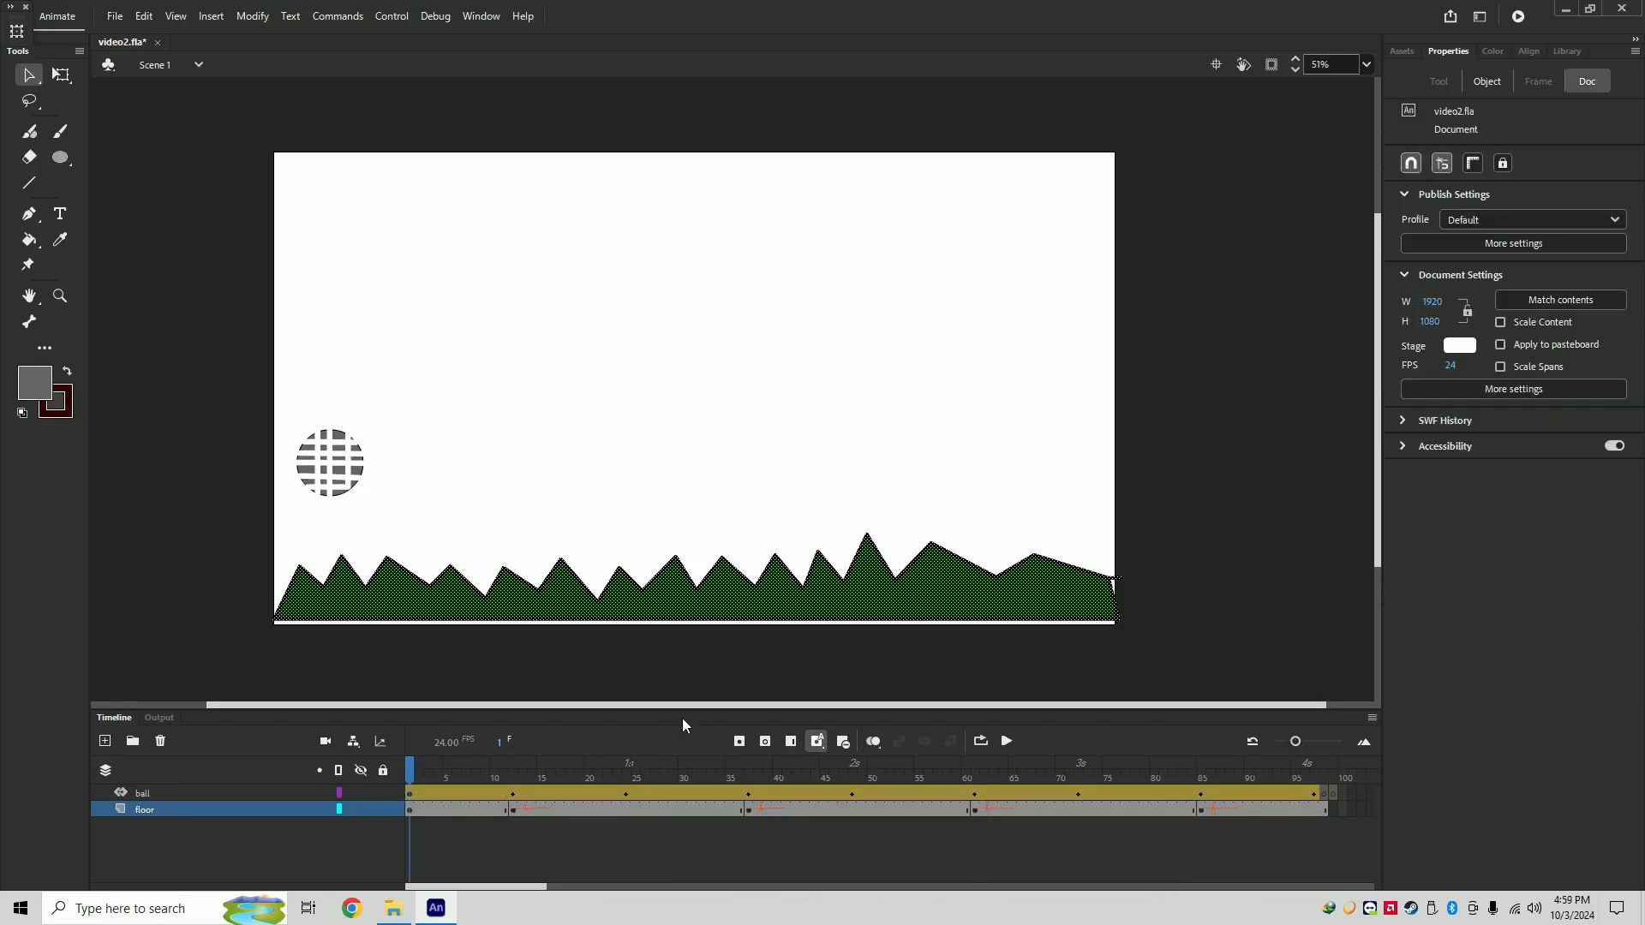
{"action": "left_click", "coordinate": [1006, 745]}
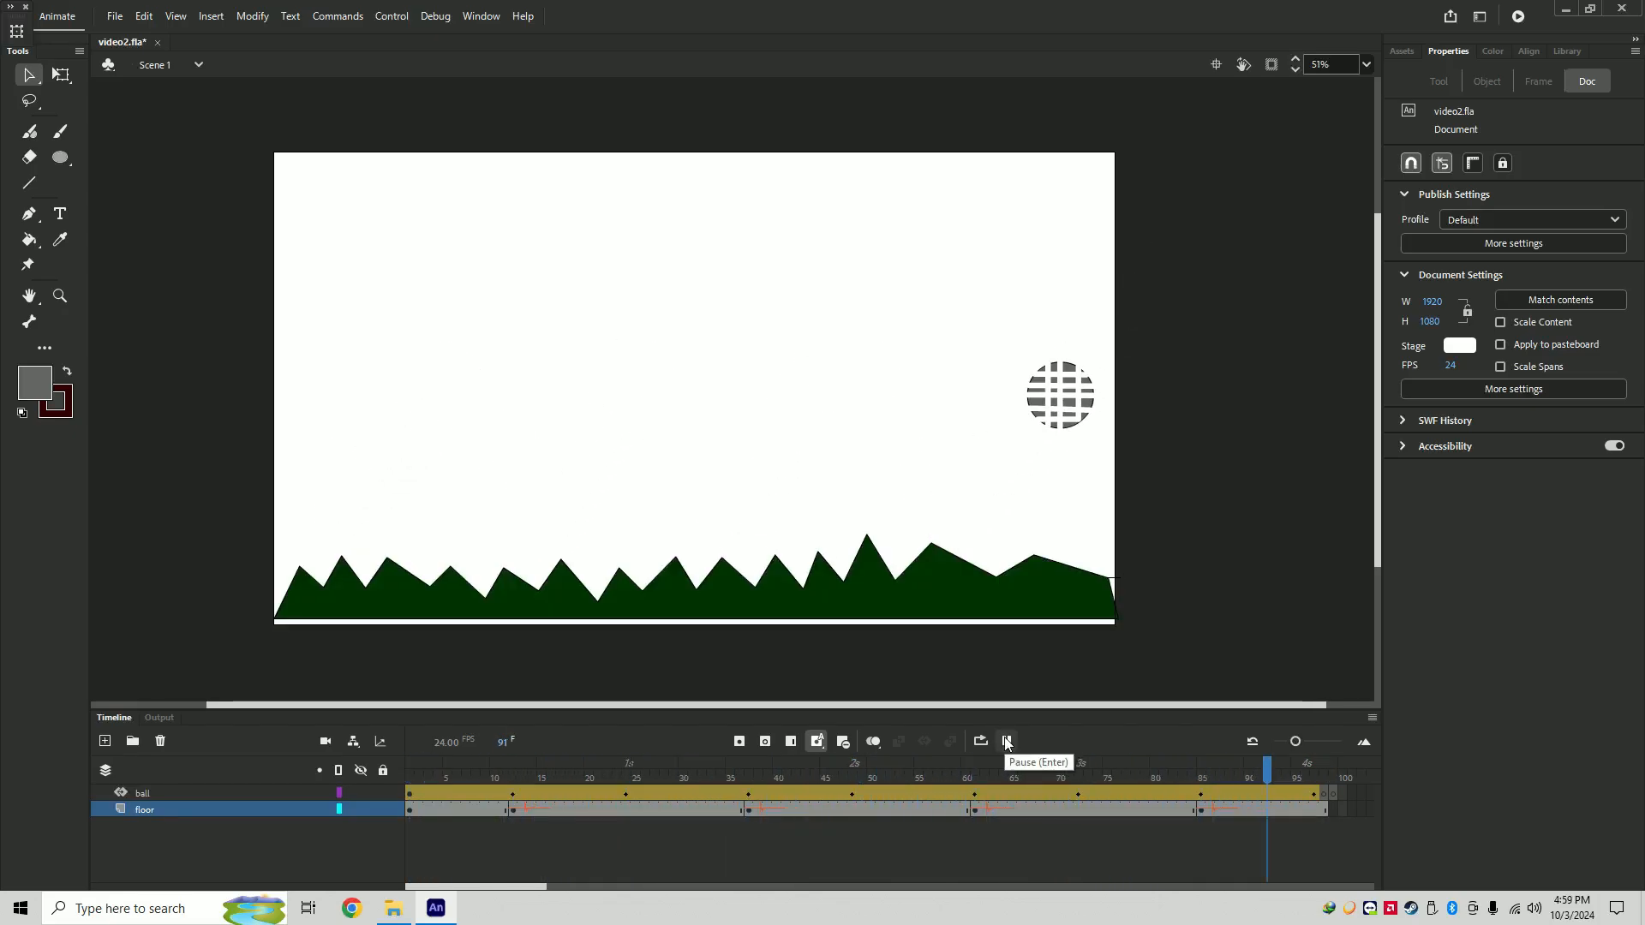
{"action": "left_click", "coordinate": [1007, 741]}
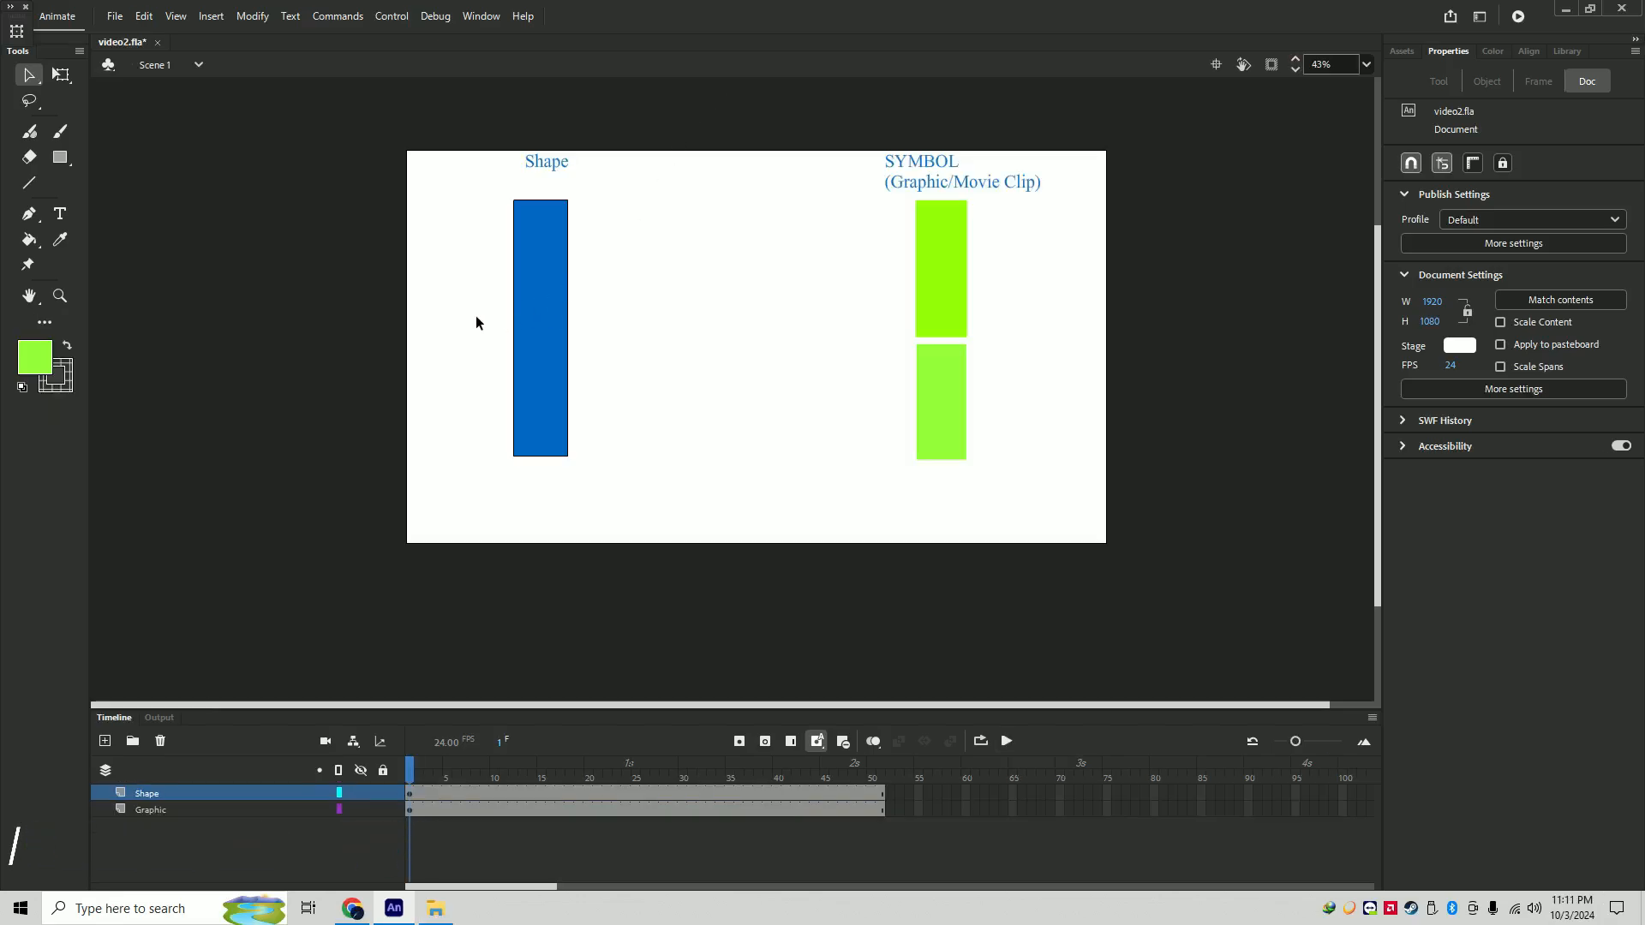
- Add the Bone tool from the extra tools to the toolbar
{"action": "left_click", "coordinate": [53, 325]}
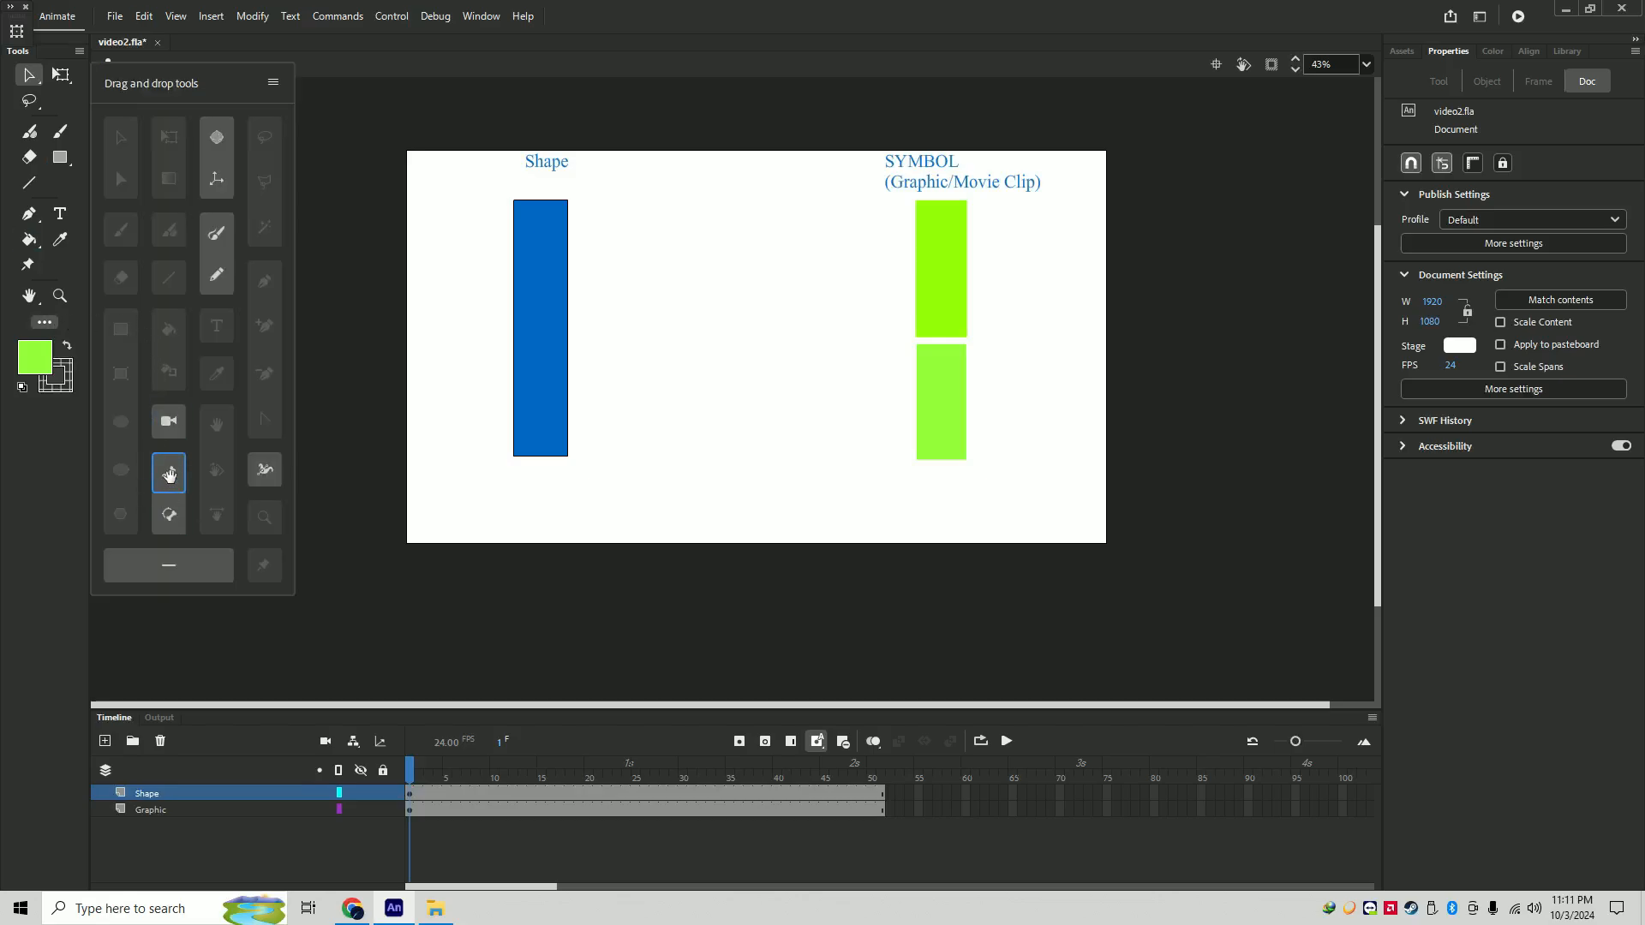
{"action": "left_click_drag", "start_coordinate": [168, 475], "coordinate": [75, 316]}
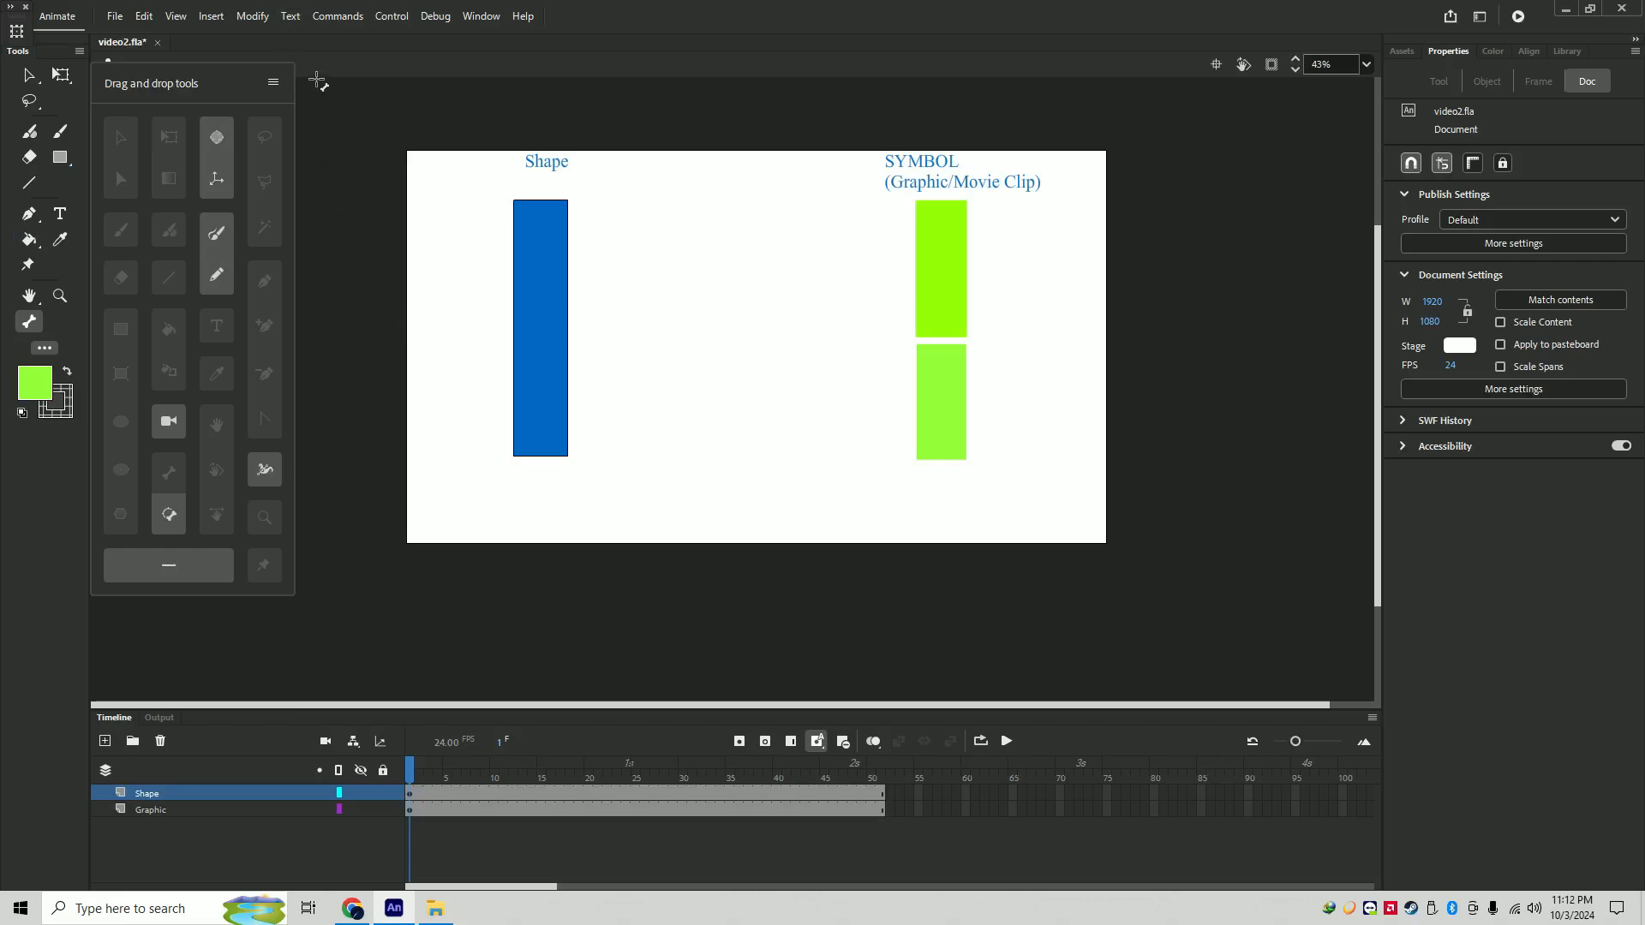
{"action": "left_click", "coordinate": [317, 80]}
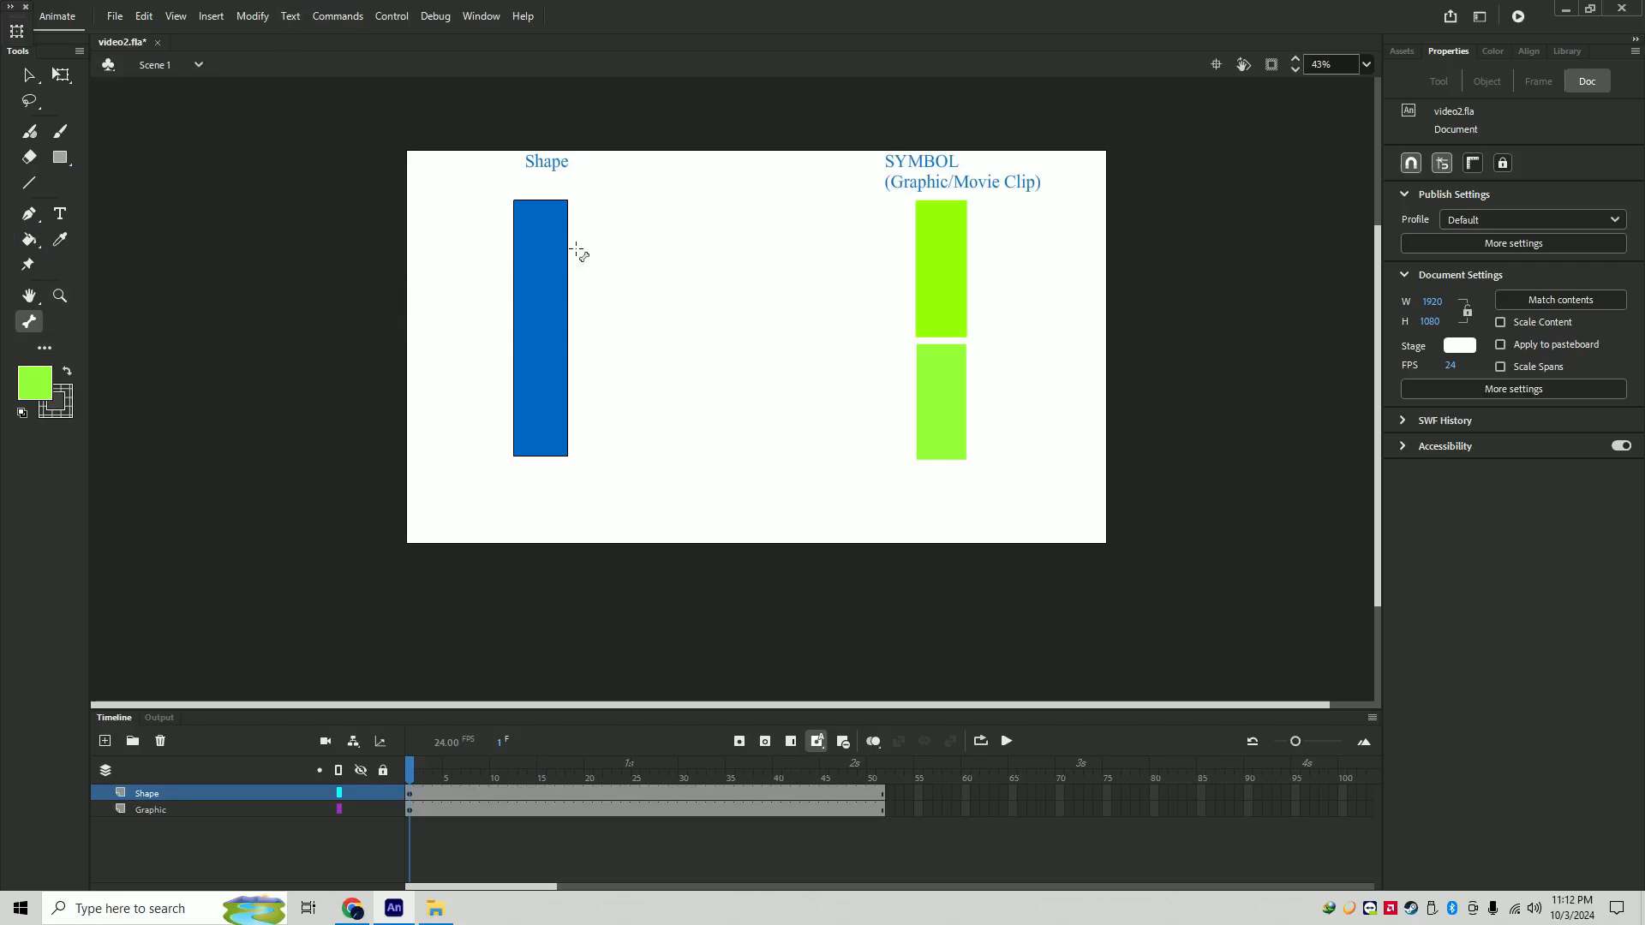
- Select the blue rectangle and the upper green rectangle in turn to check their object types
{"action": "left_click", "coordinate": [24, 73]}
{"action": "left_click", "coordinate": [527, 257]}
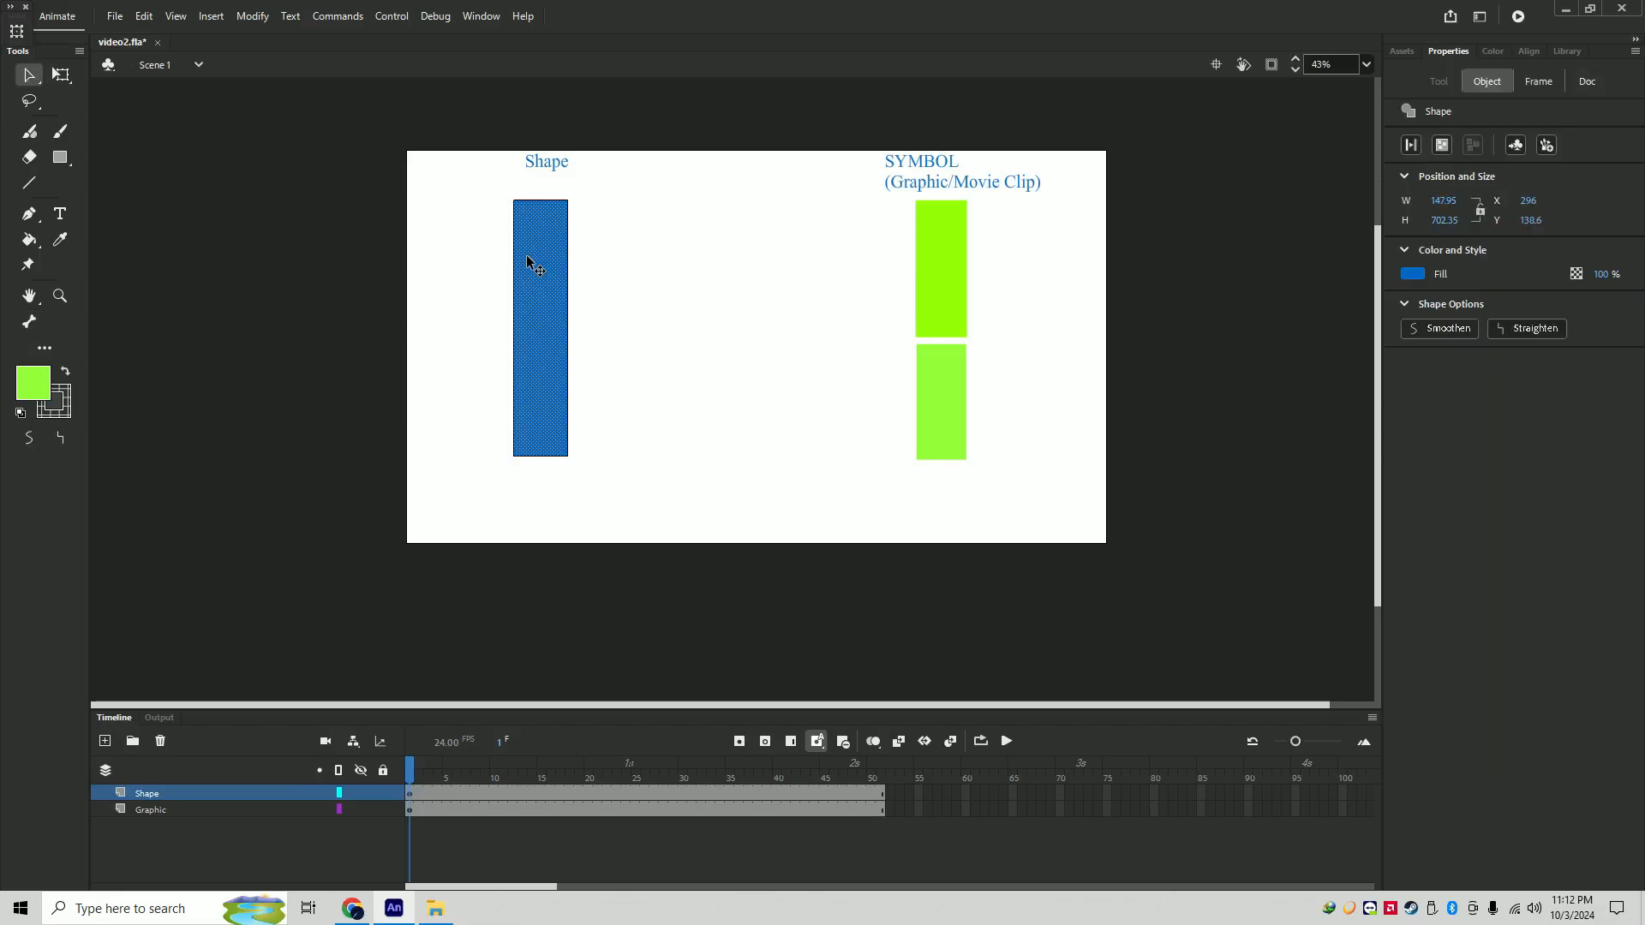
{"action": "left_click", "coordinate": [934, 265]}
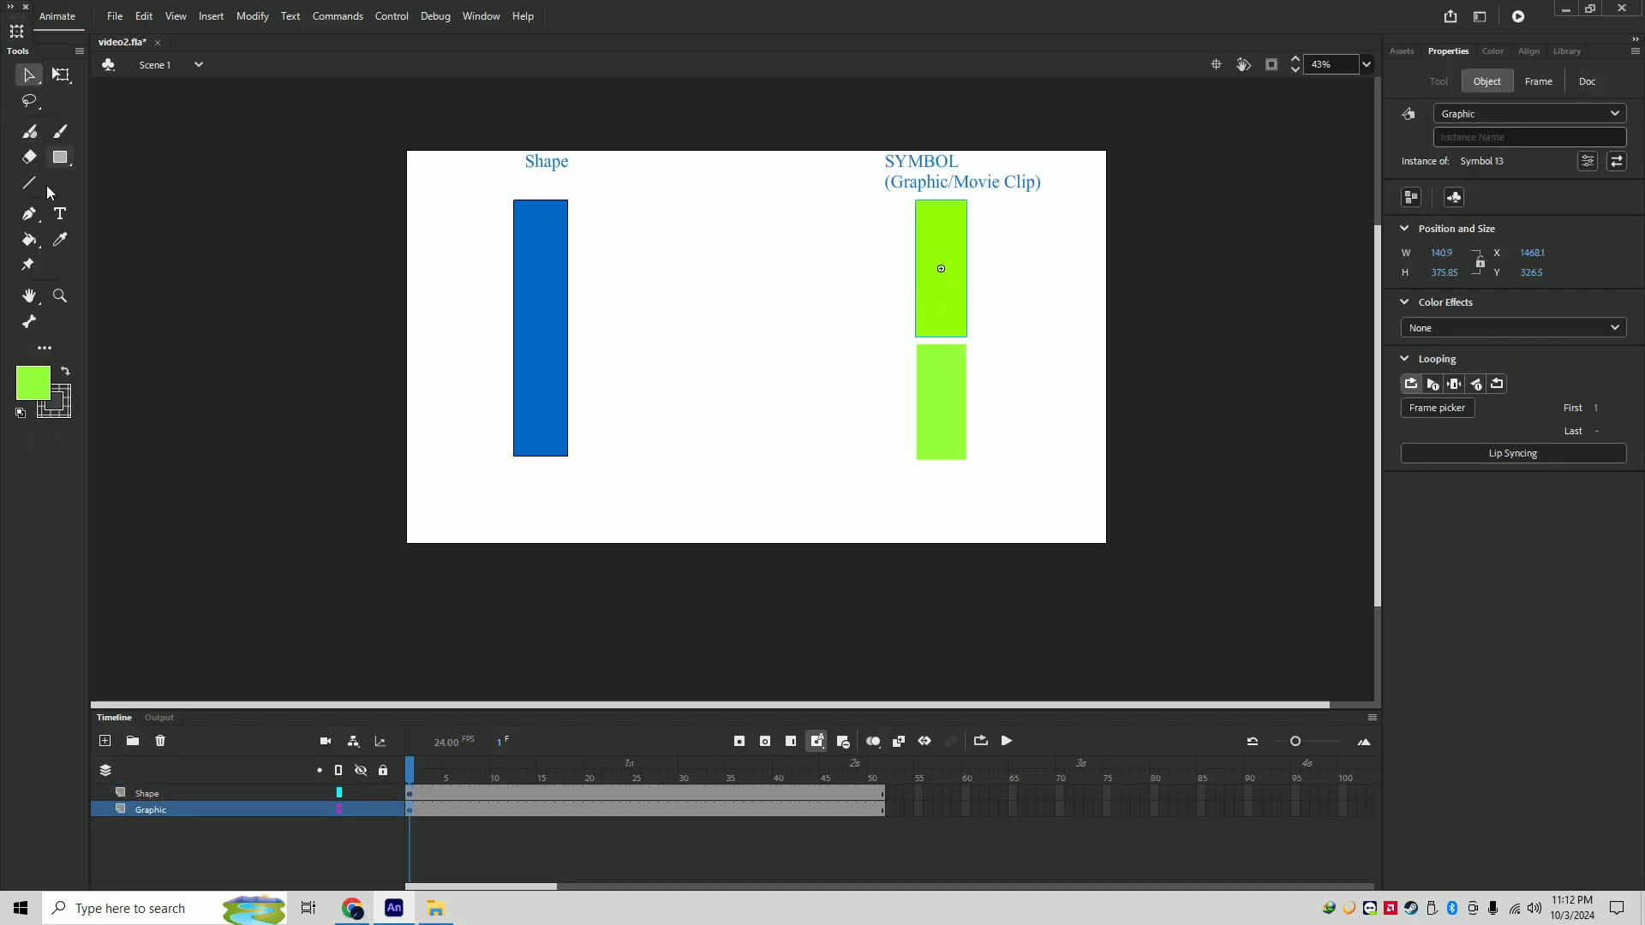
- Add a chain of two bones down the blue shape and one bone linking the two green symbols
{"action": "left_click", "coordinate": [30, 322]}
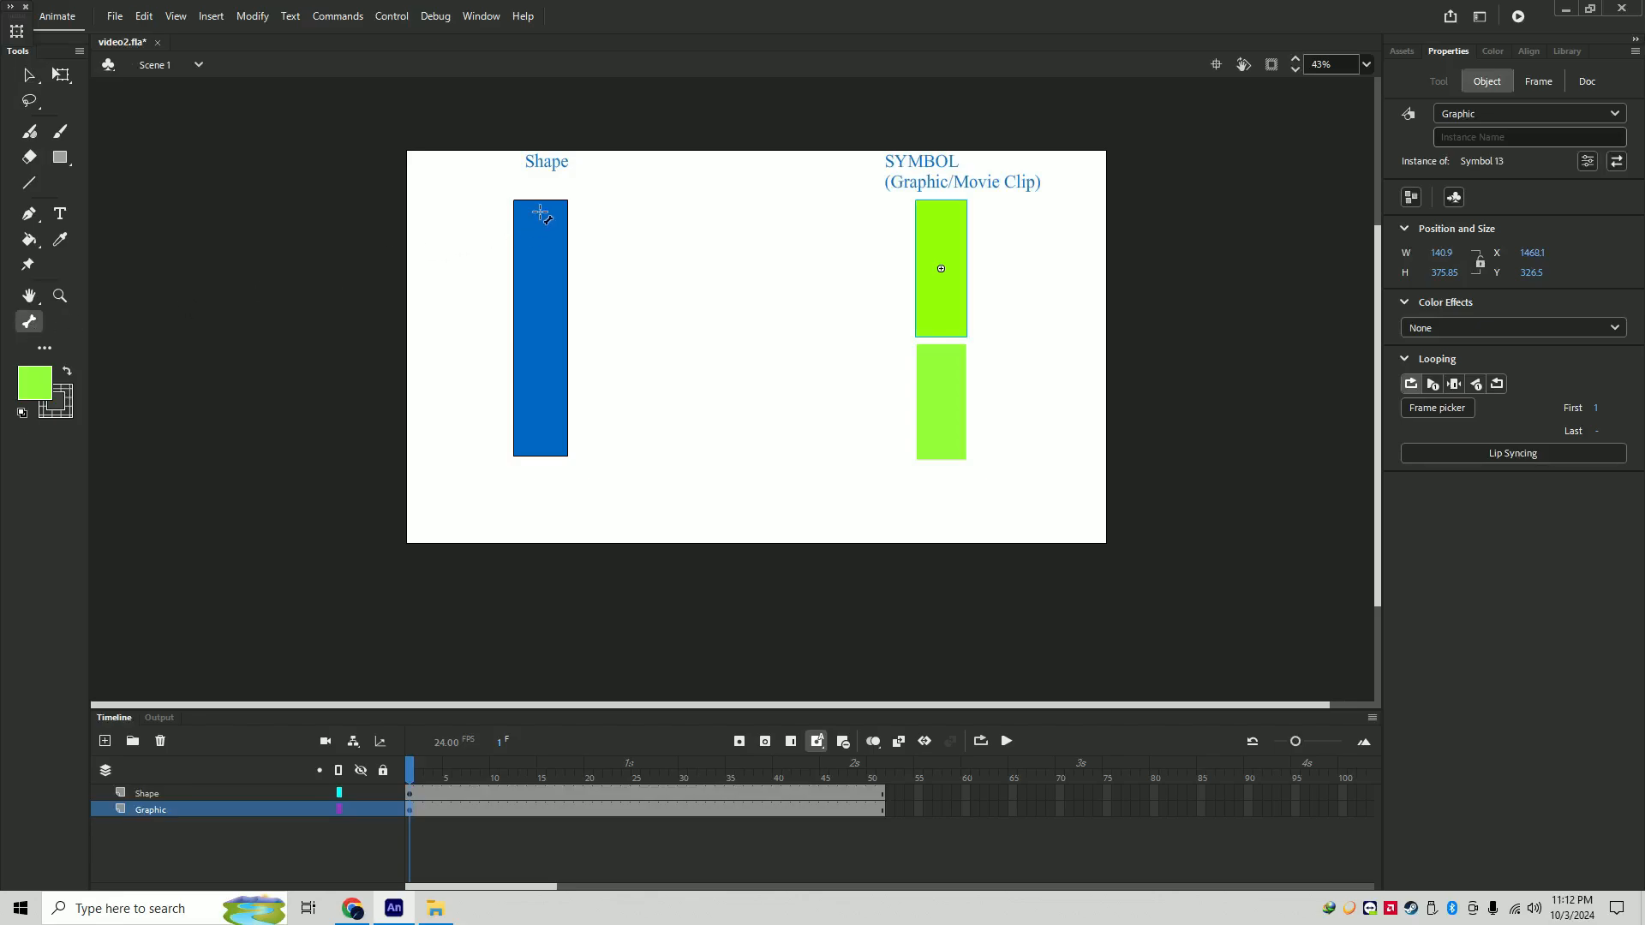
{"action": "left_click_drag", "start_coordinate": [538, 212], "coordinate": [542, 423]}
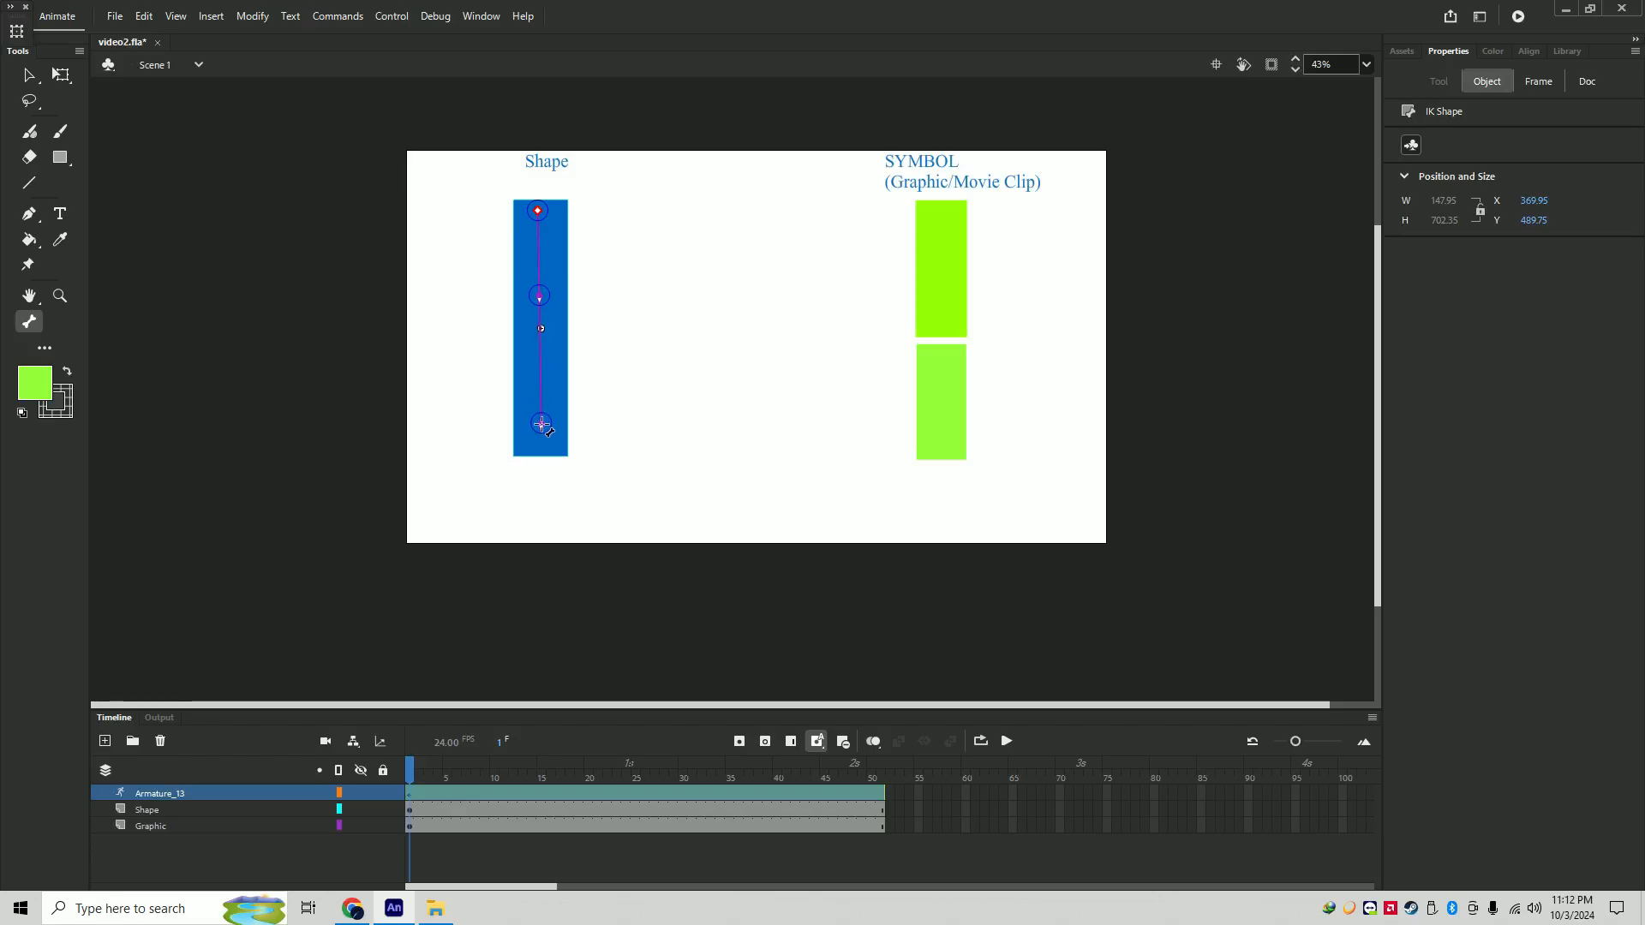
{"action": "left_click_drag", "start_coordinate": [940, 216], "coordinate": [952, 383]}
{"action": "left_click", "coordinate": [734, 352]}
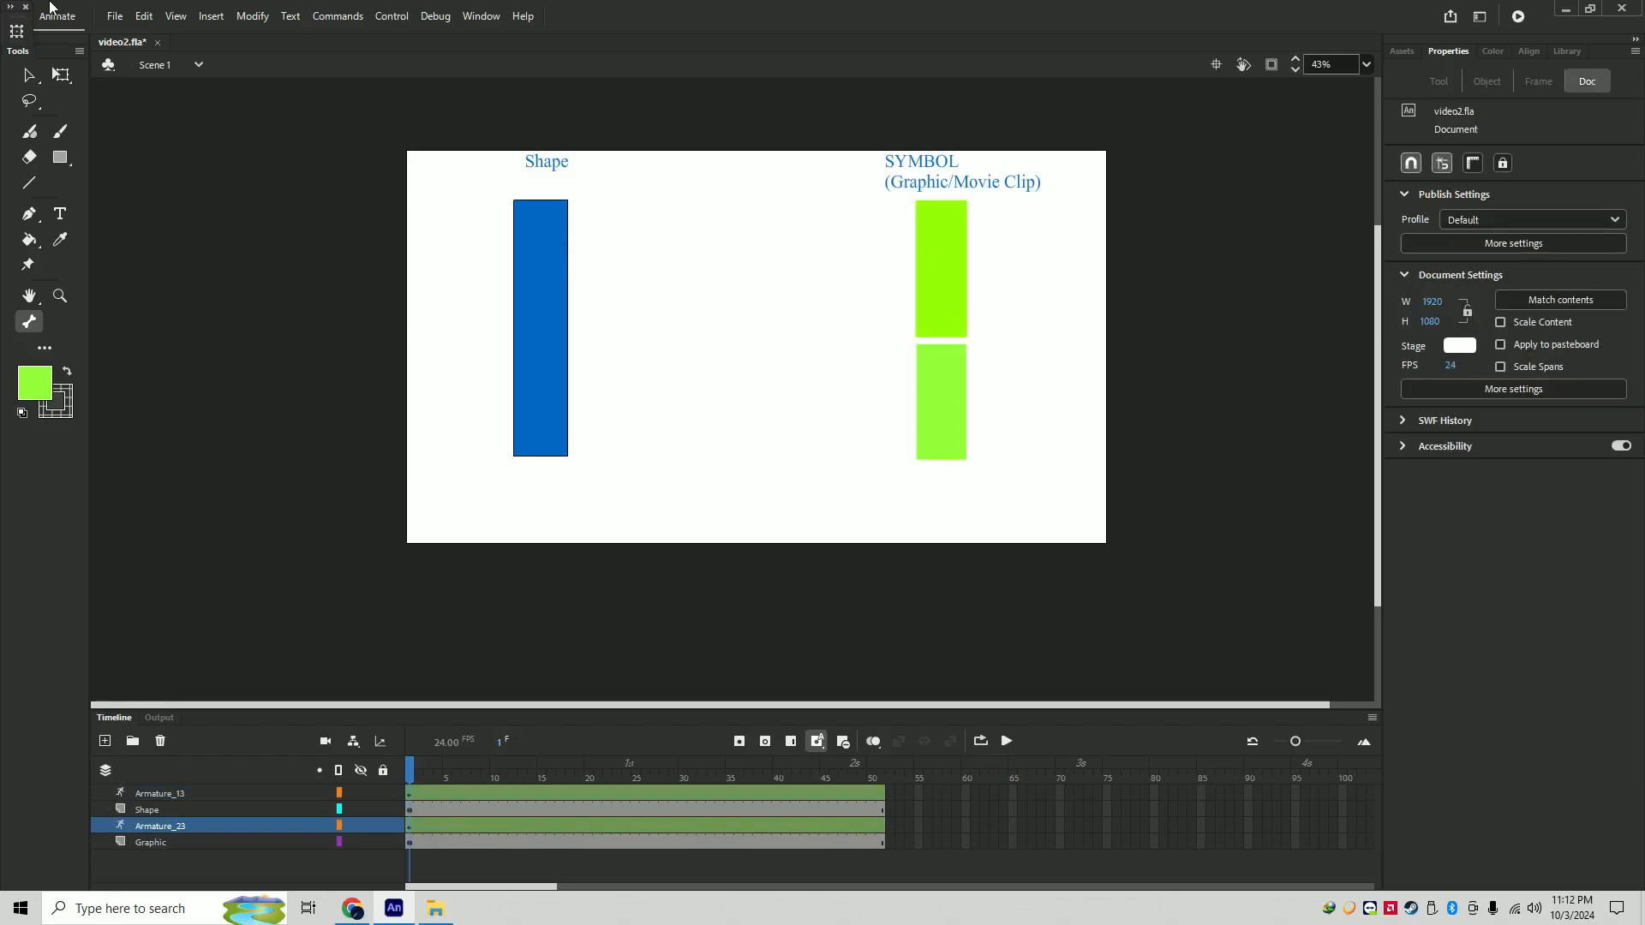
- Select the two armature layers in turn to examine the bones of the green symbols and the blue shape
{"action": "left_click", "coordinate": [27, 74]}
{"action": "left_click", "coordinate": [420, 797]}
{"action": "left_click", "coordinate": [424, 828]}
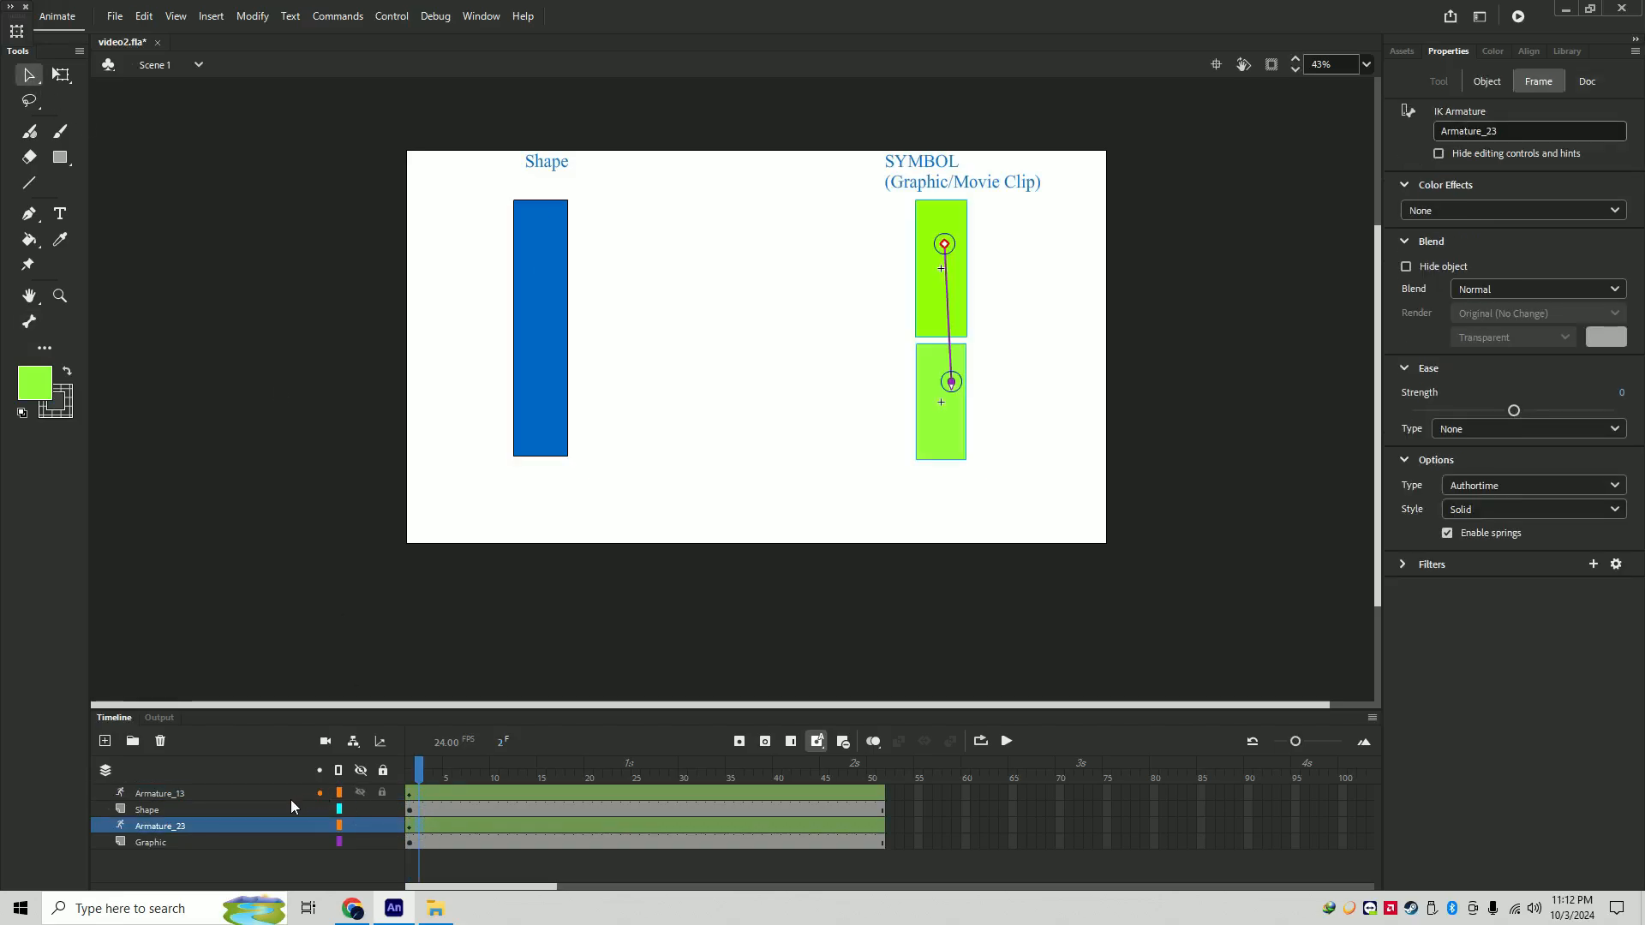
{"action": "left_click", "coordinate": [288, 797]}
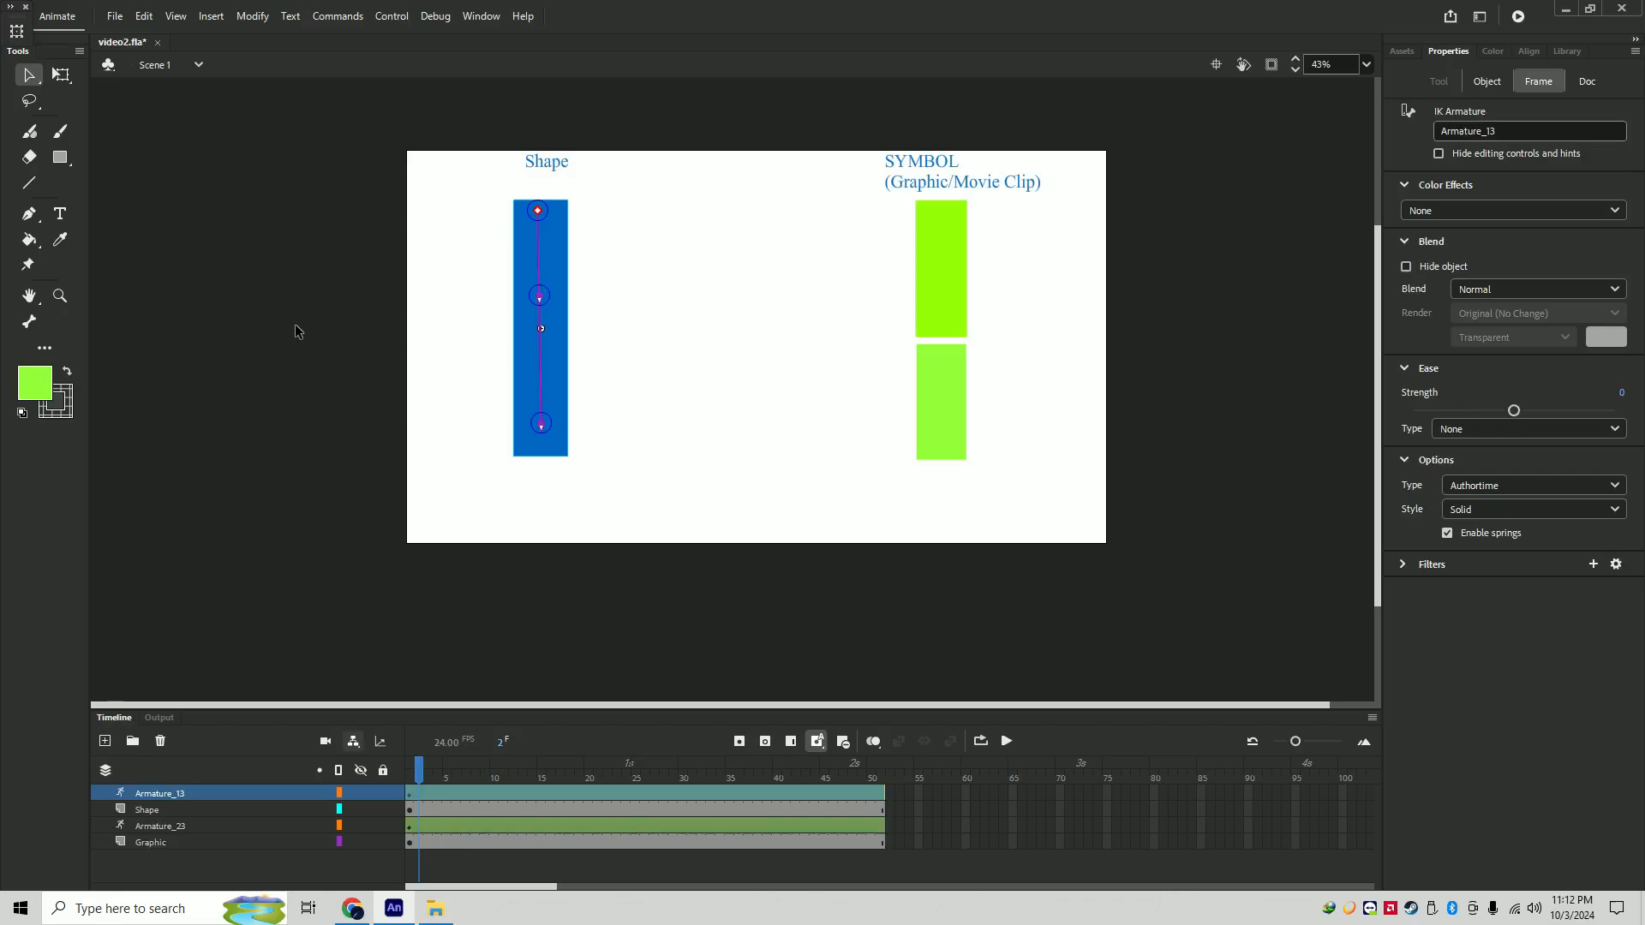
- Pose both armatures at frame 15, bending the blue shape and swinging the green symbols to the right
{"action": "left_click_drag", "start_coordinate": [422, 783], "coordinate": [587, 788]}
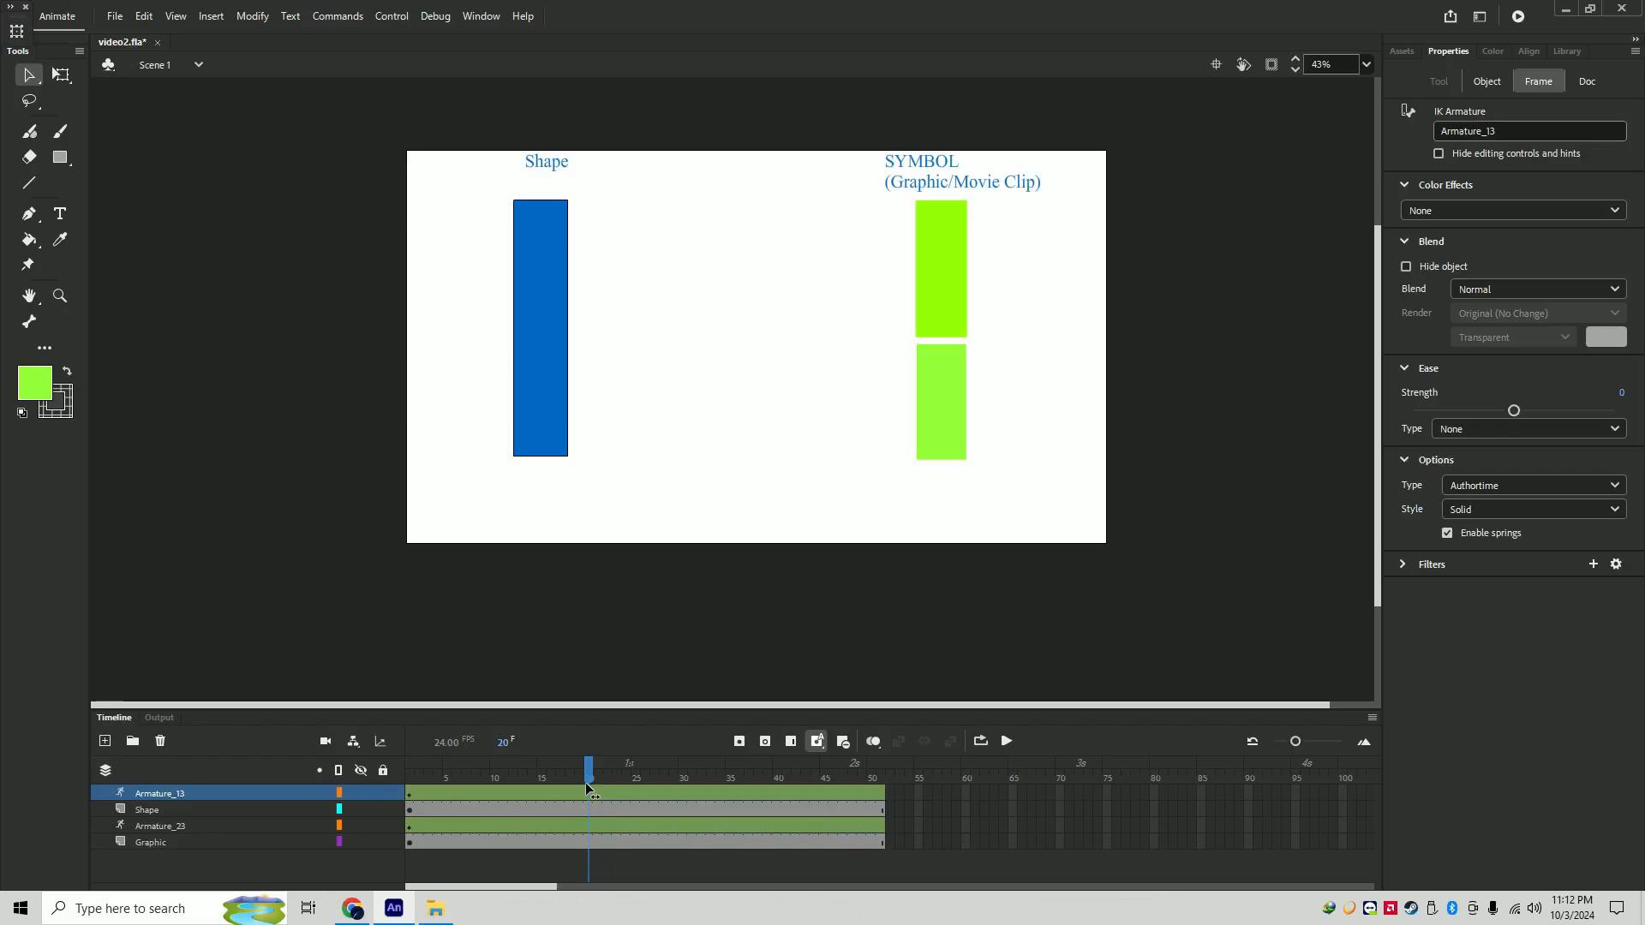
{"action": "left_click_drag", "start_coordinate": [587, 788], "coordinate": [544, 780]}
{"action": "left_click", "coordinate": [542, 775]}
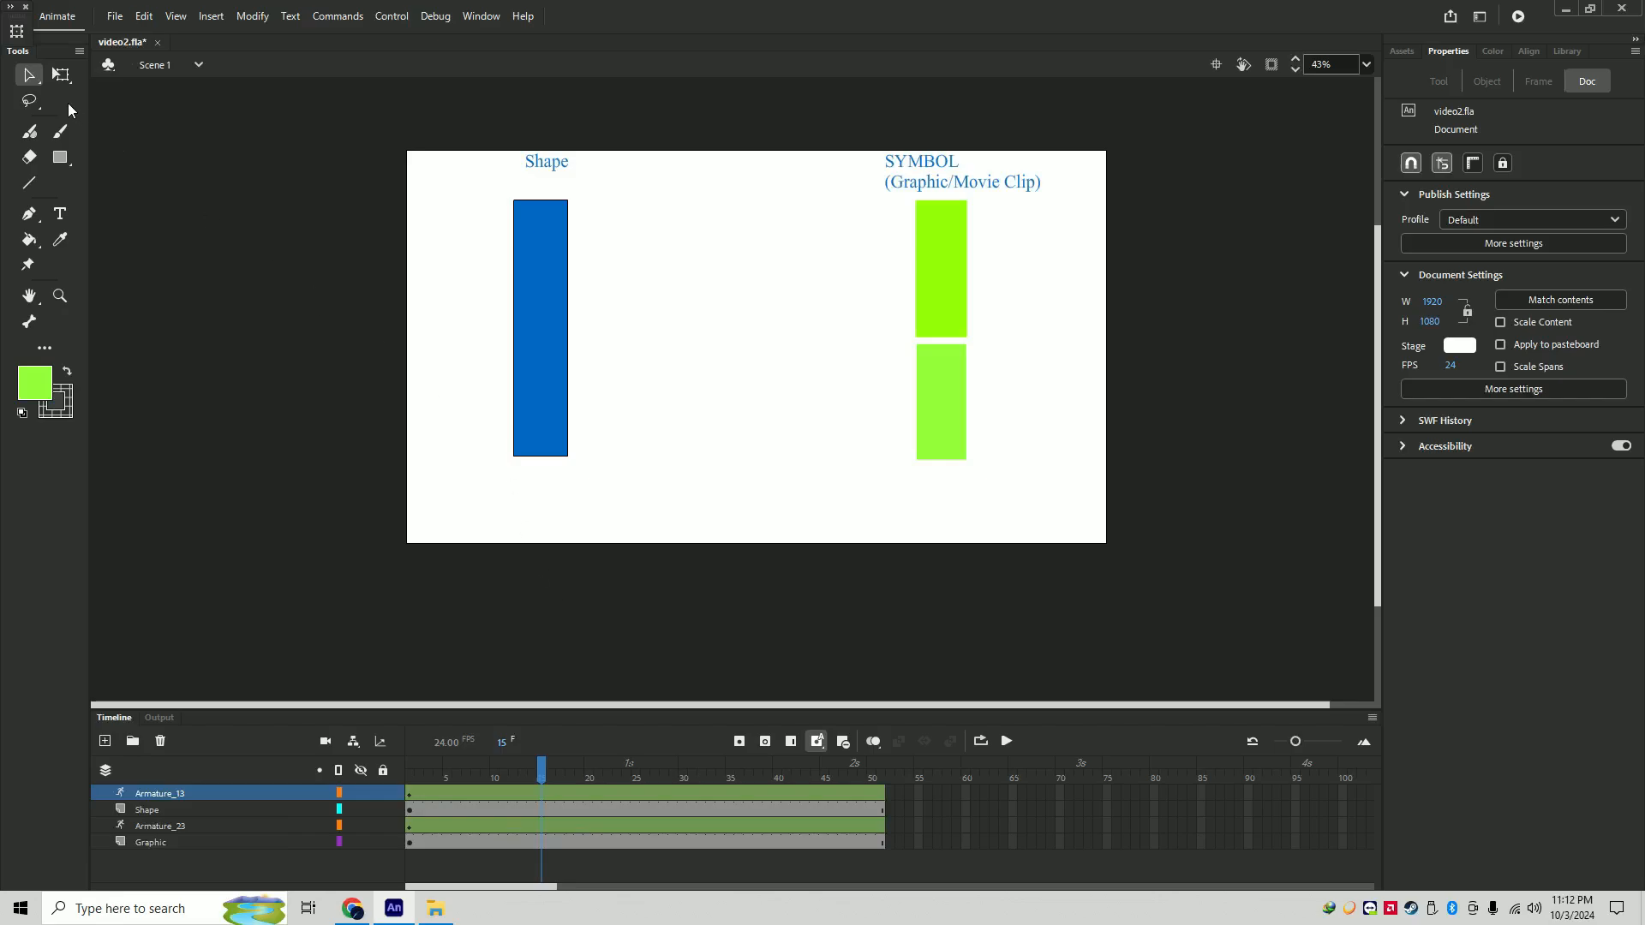
{"action": "left_click", "coordinate": [552, 420]}
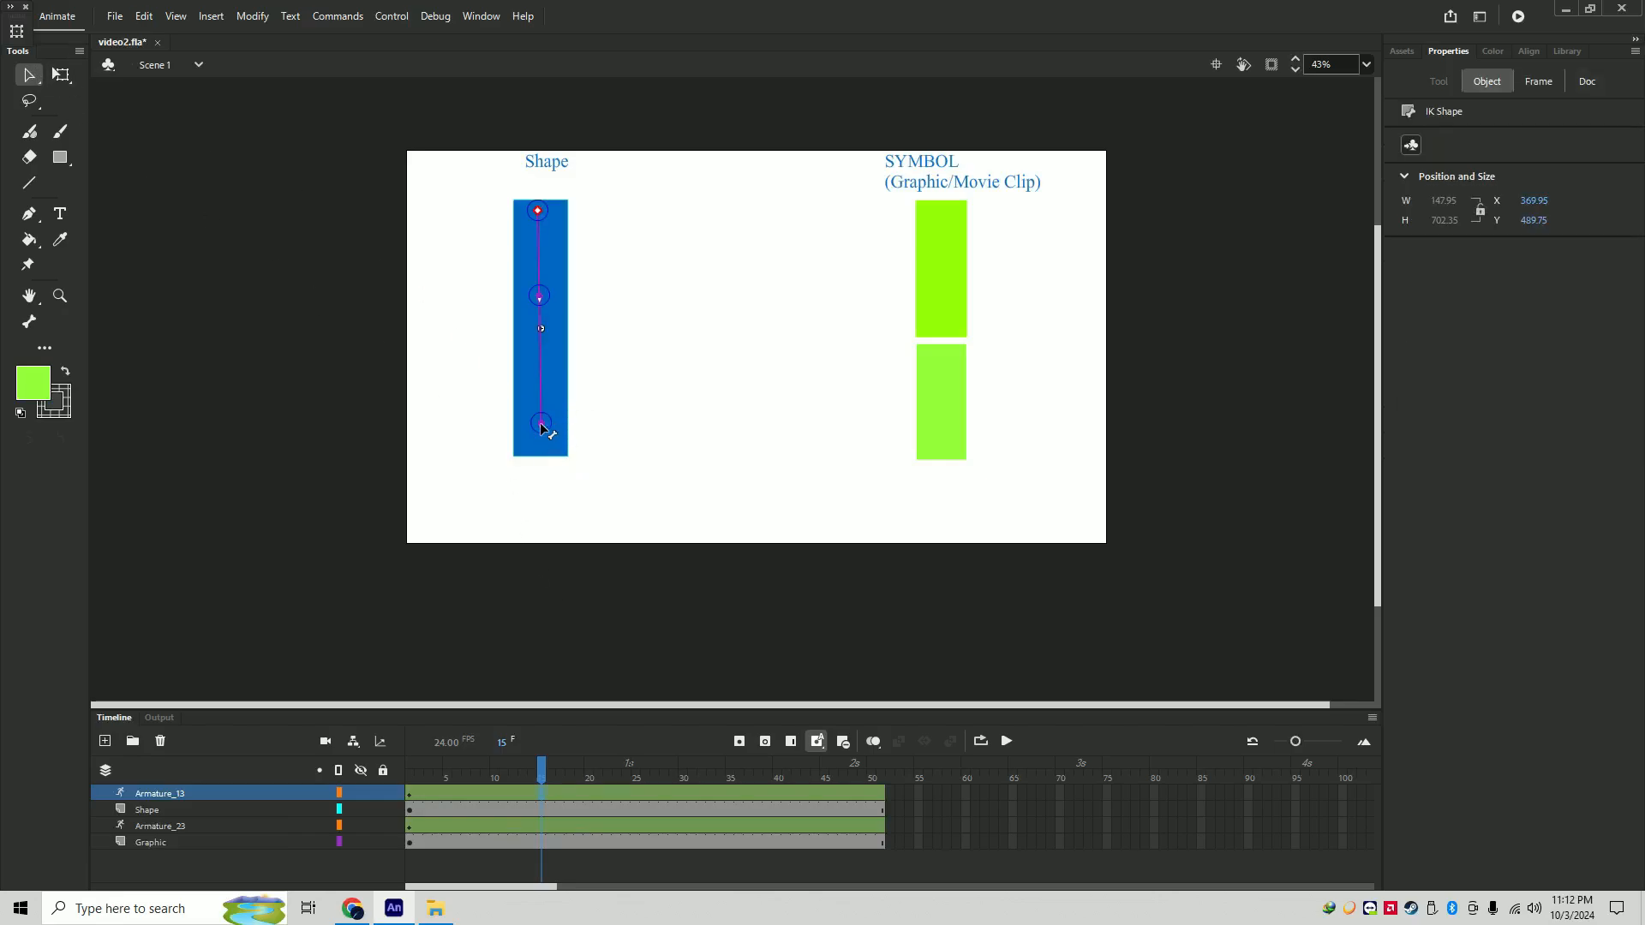
{"action": "left_click_drag", "start_coordinate": [542, 428], "coordinate": [630, 419]}
{"action": "left_click", "coordinate": [951, 429]}
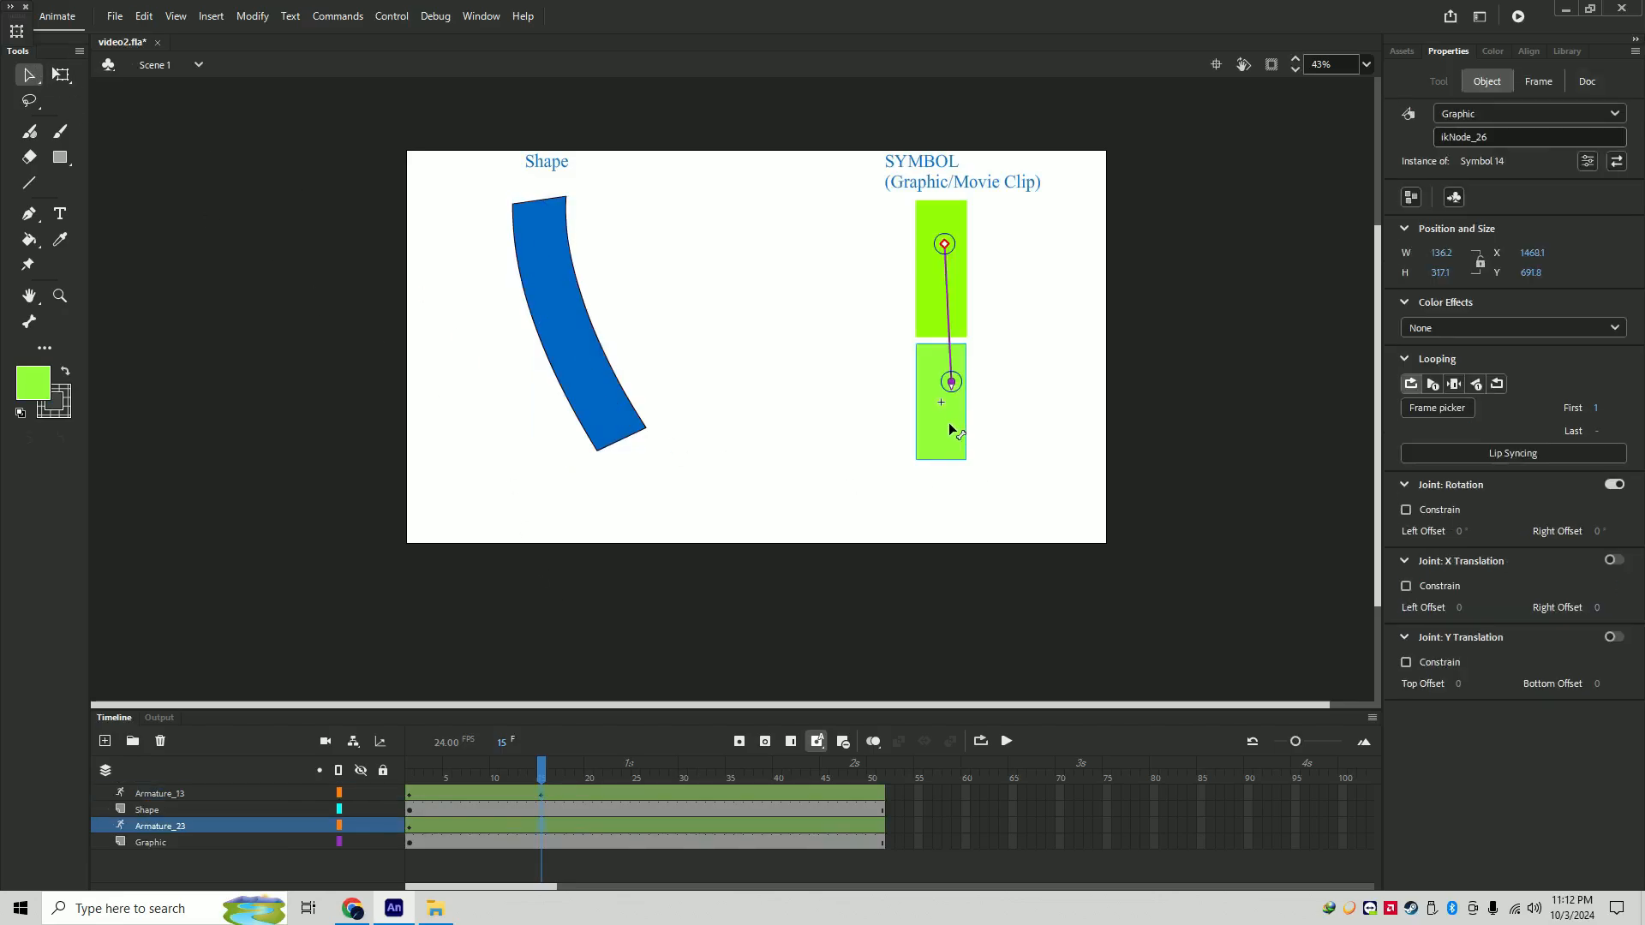
{"action": "left_click_drag", "start_coordinate": [951, 389], "coordinate": [1009, 377]}
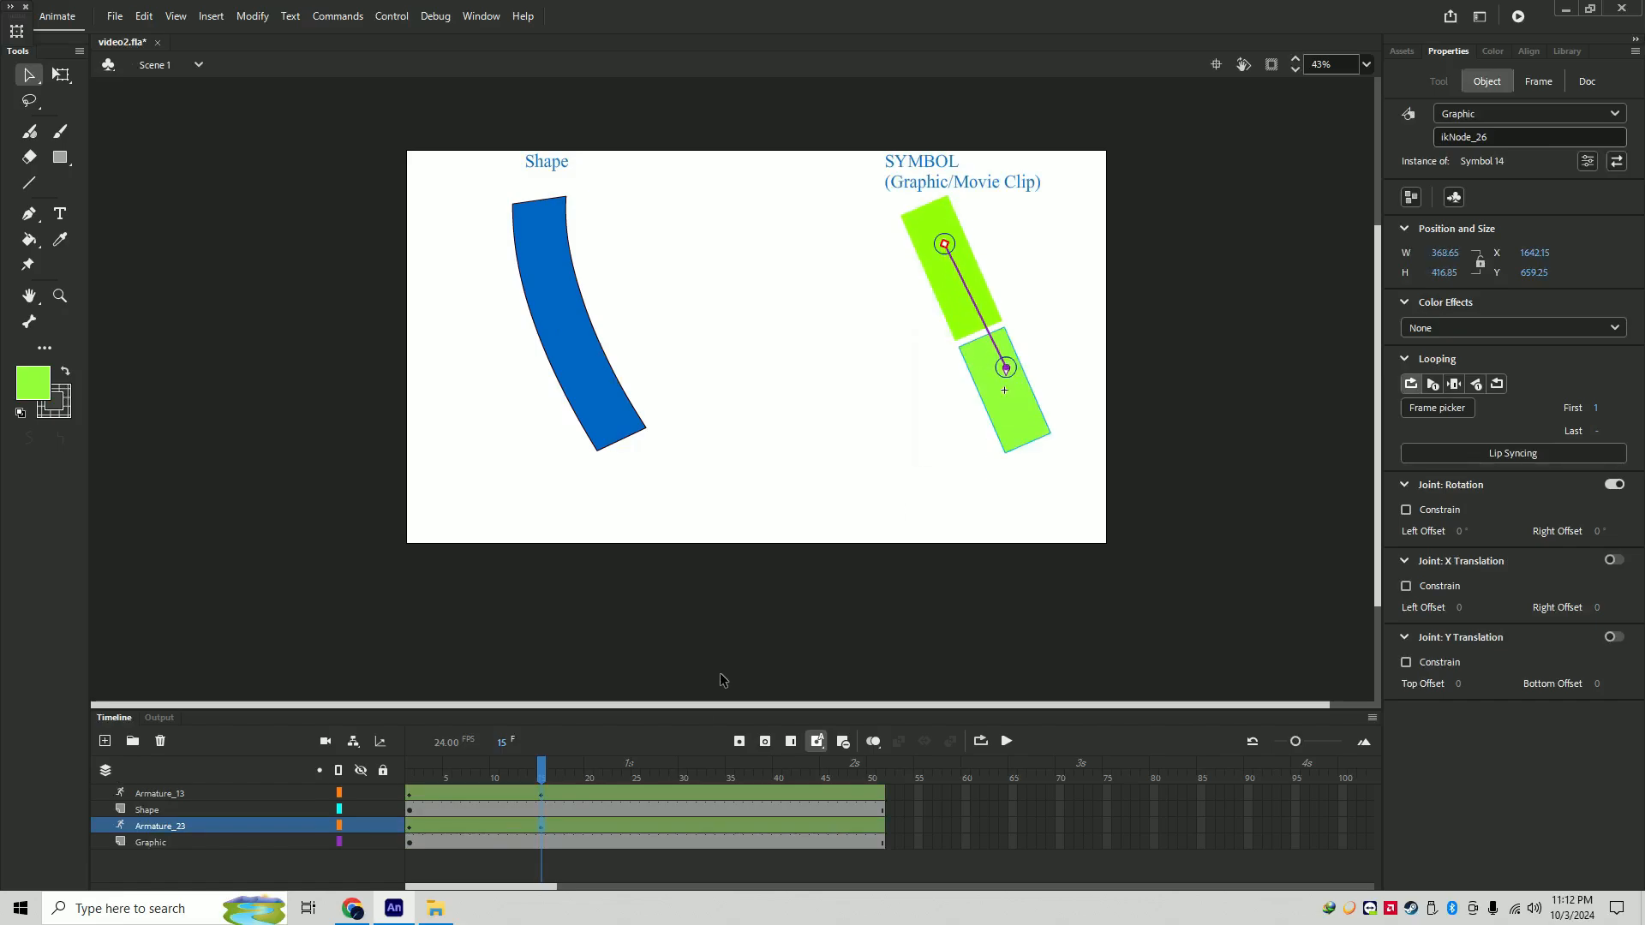
- Pose both armatures at frame 28, bending the blue shape and swinging the green symbols to the left
{"action": "left_click_drag", "start_coordinate": [549, 769], "coordinate": [664, 768]}
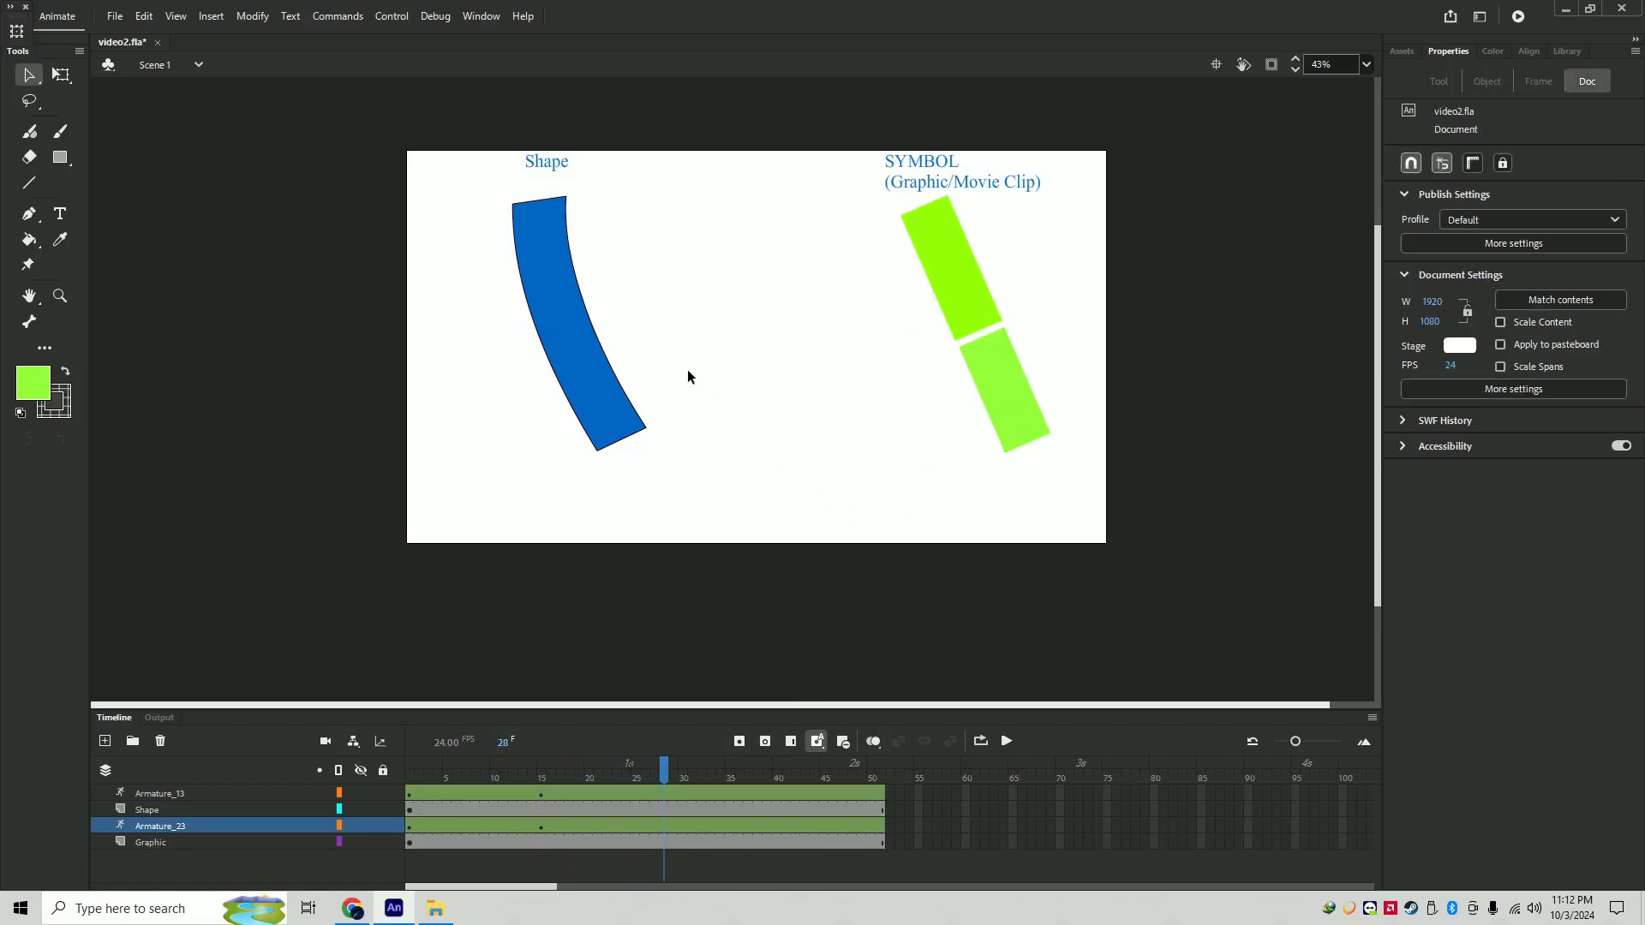
{"action": "left_click", "coordinate": [615, 406]}
{"action": "left_click_drag", "start_coordinate": [583, 434], "coordinate": [503, 428]}
{"action": "left_click", "coordinate": [1022, 383]}
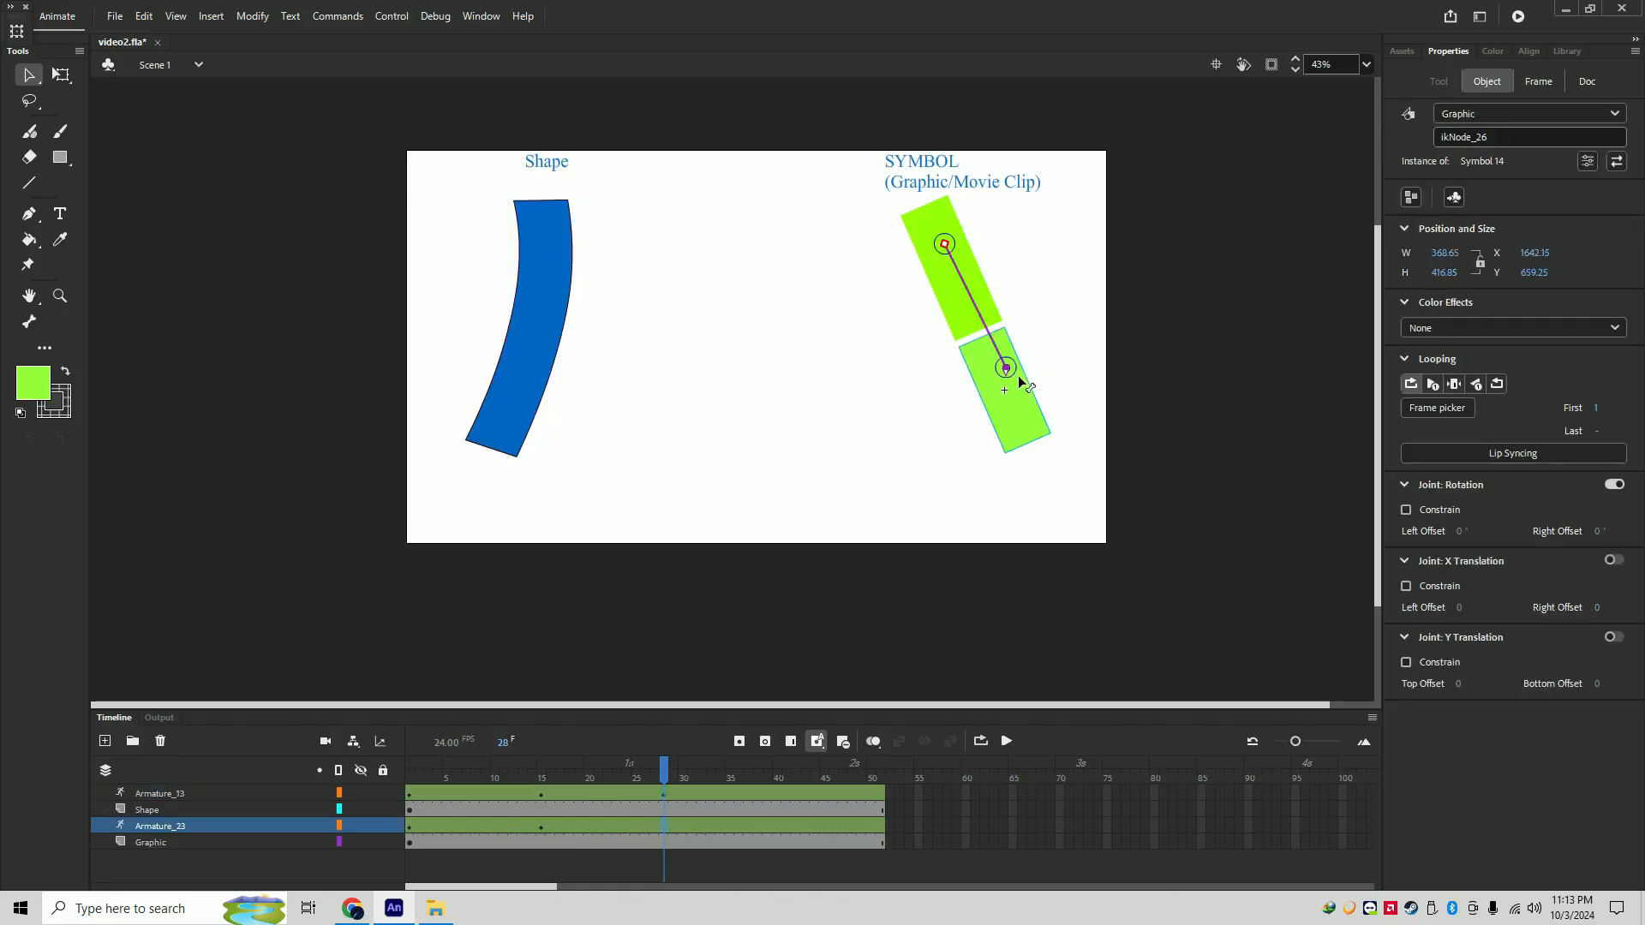
{"action": "left_click_drag", "start_coordinate": [1007, 370], "coordinate": [914, 379]}
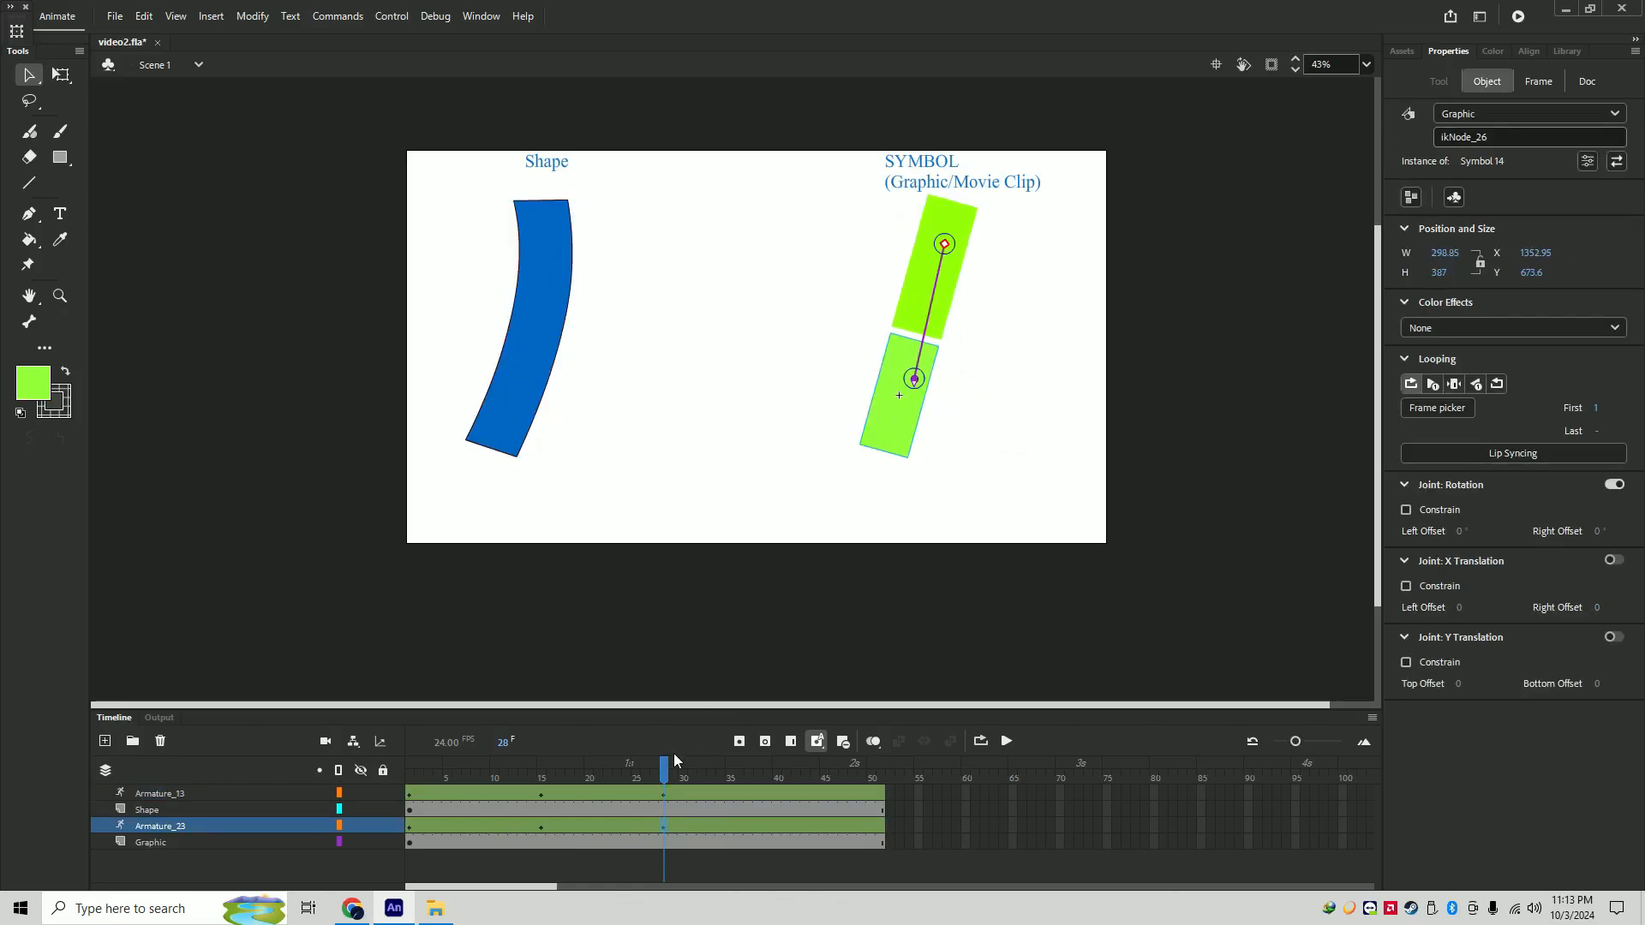
- Pose both armatures at frame 40, bending the blue shape right and turning the lower green symbol nearly horizontal
{"action": "left_click_drag", "start_coordinate": [669, 774], "coordinate": [777, 774]}
{"action": "left_click", "coordinate": [892, 485]}
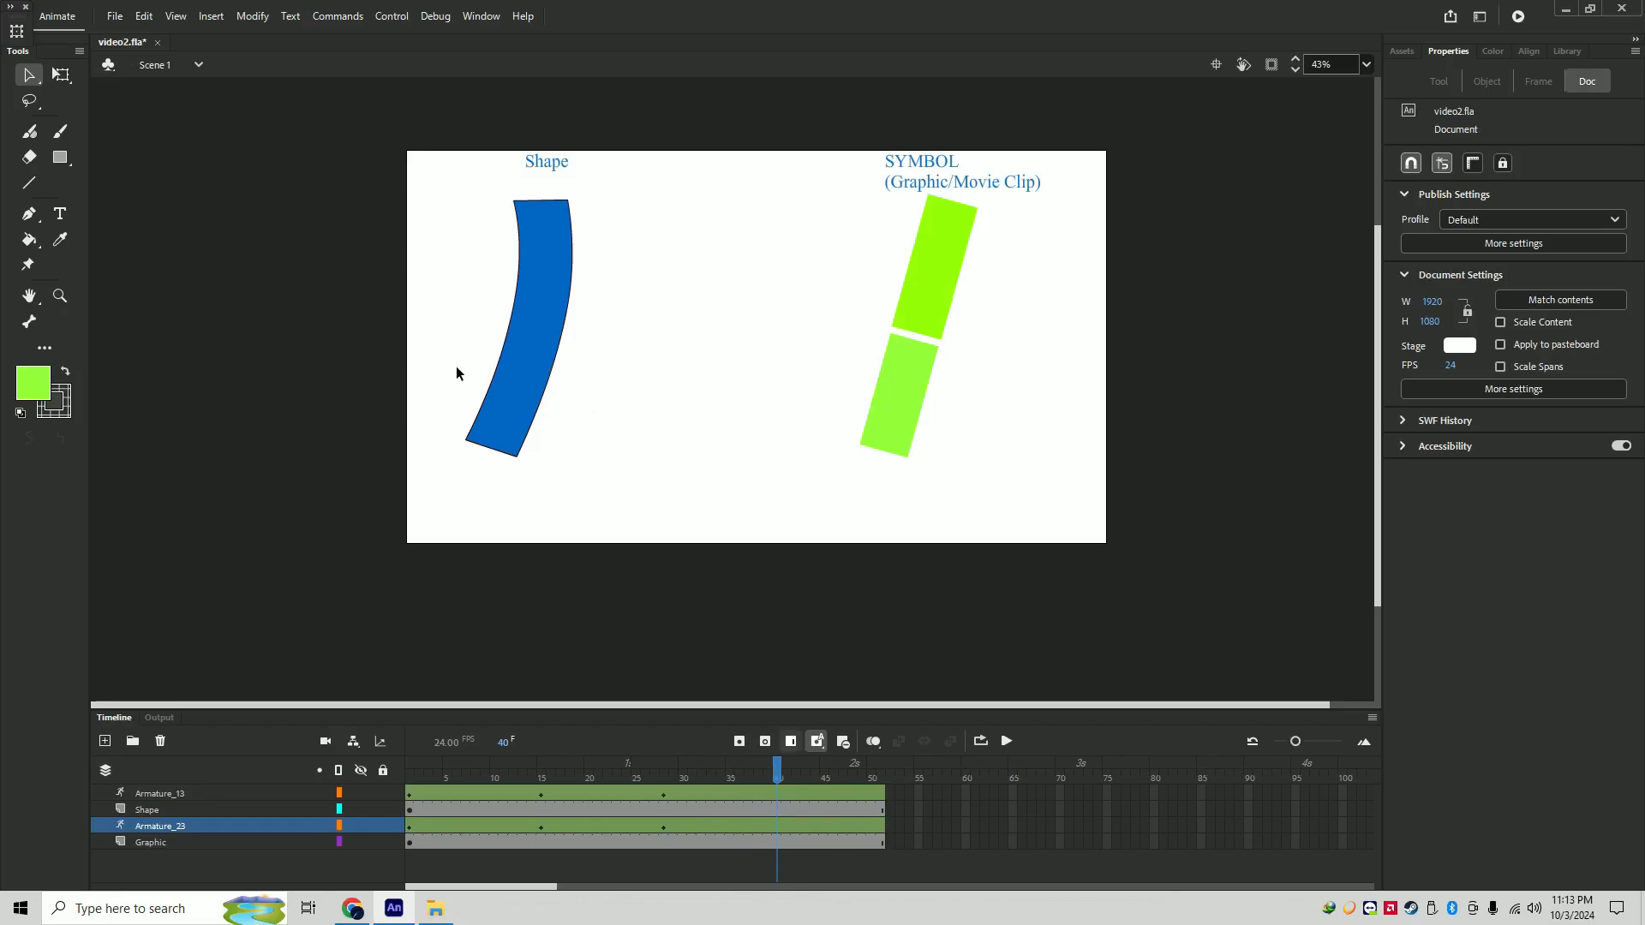
{"action": "left_click_drag", "start_coordinate": [513, 394], "coordinate": [696, 624]}
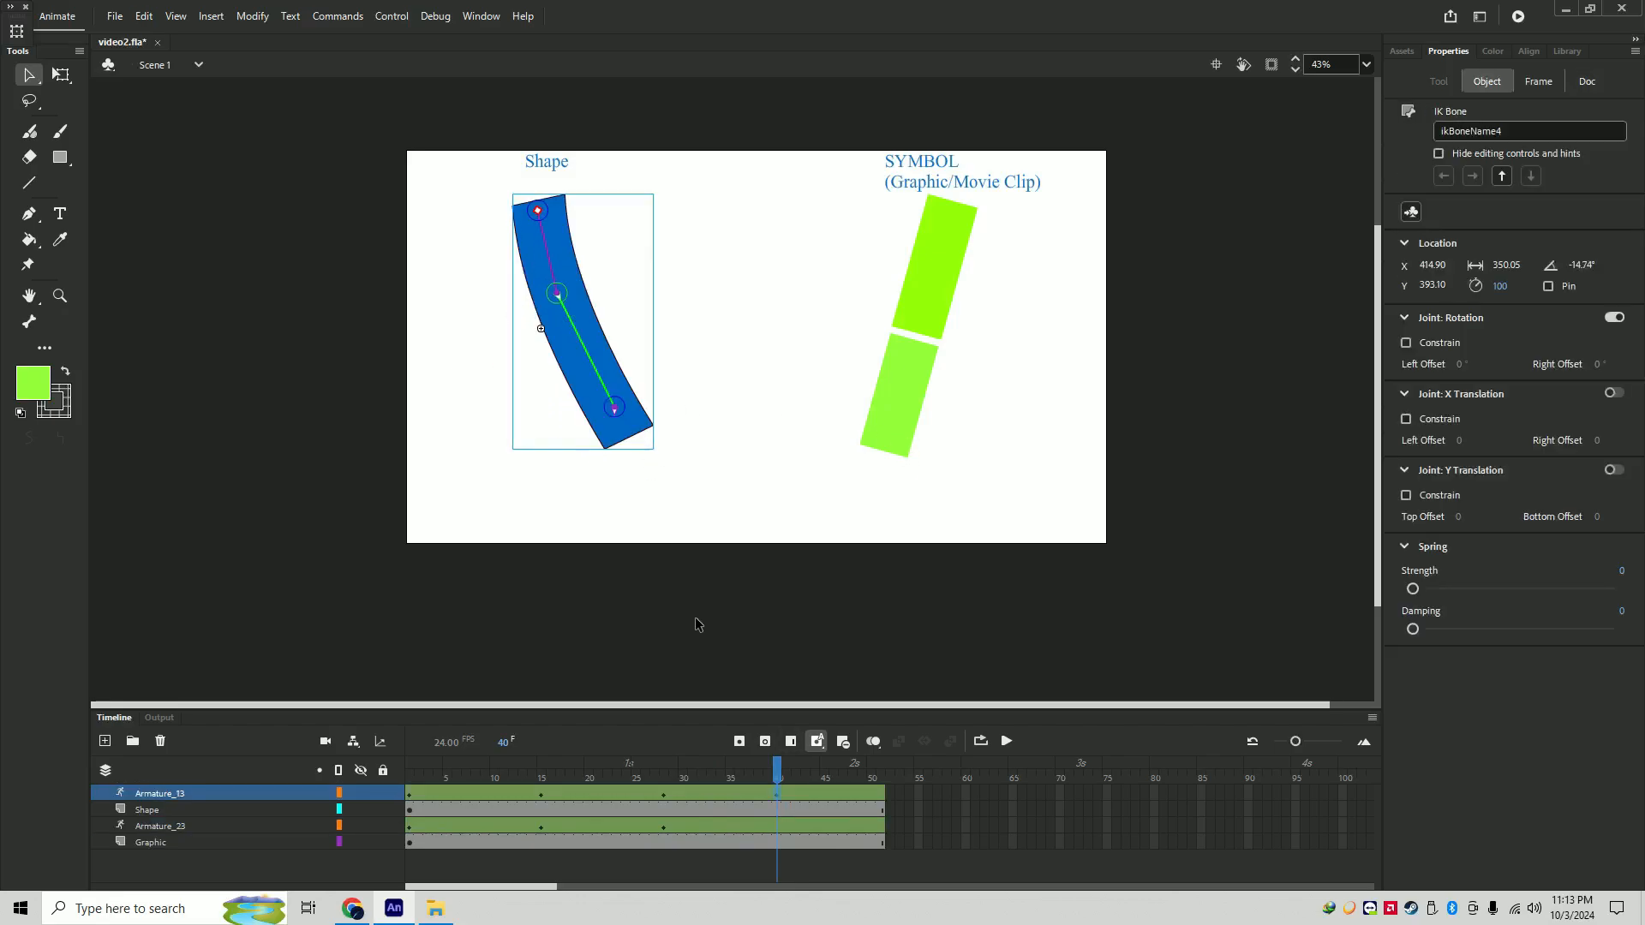
{"action": "mouse_move", "coordinate": [781, 778]}
{"action": "left_mouse_down"}
{"action": "mouse_move", "coordinate": [816, 775]}
{"action": "mouse_move", "coordinate": [778, 774]}
{"action": "left_mouse_up"}
{"action": "left_click_drag", "start_coordinate": [883, 393], "coordinate": [985, 468]}
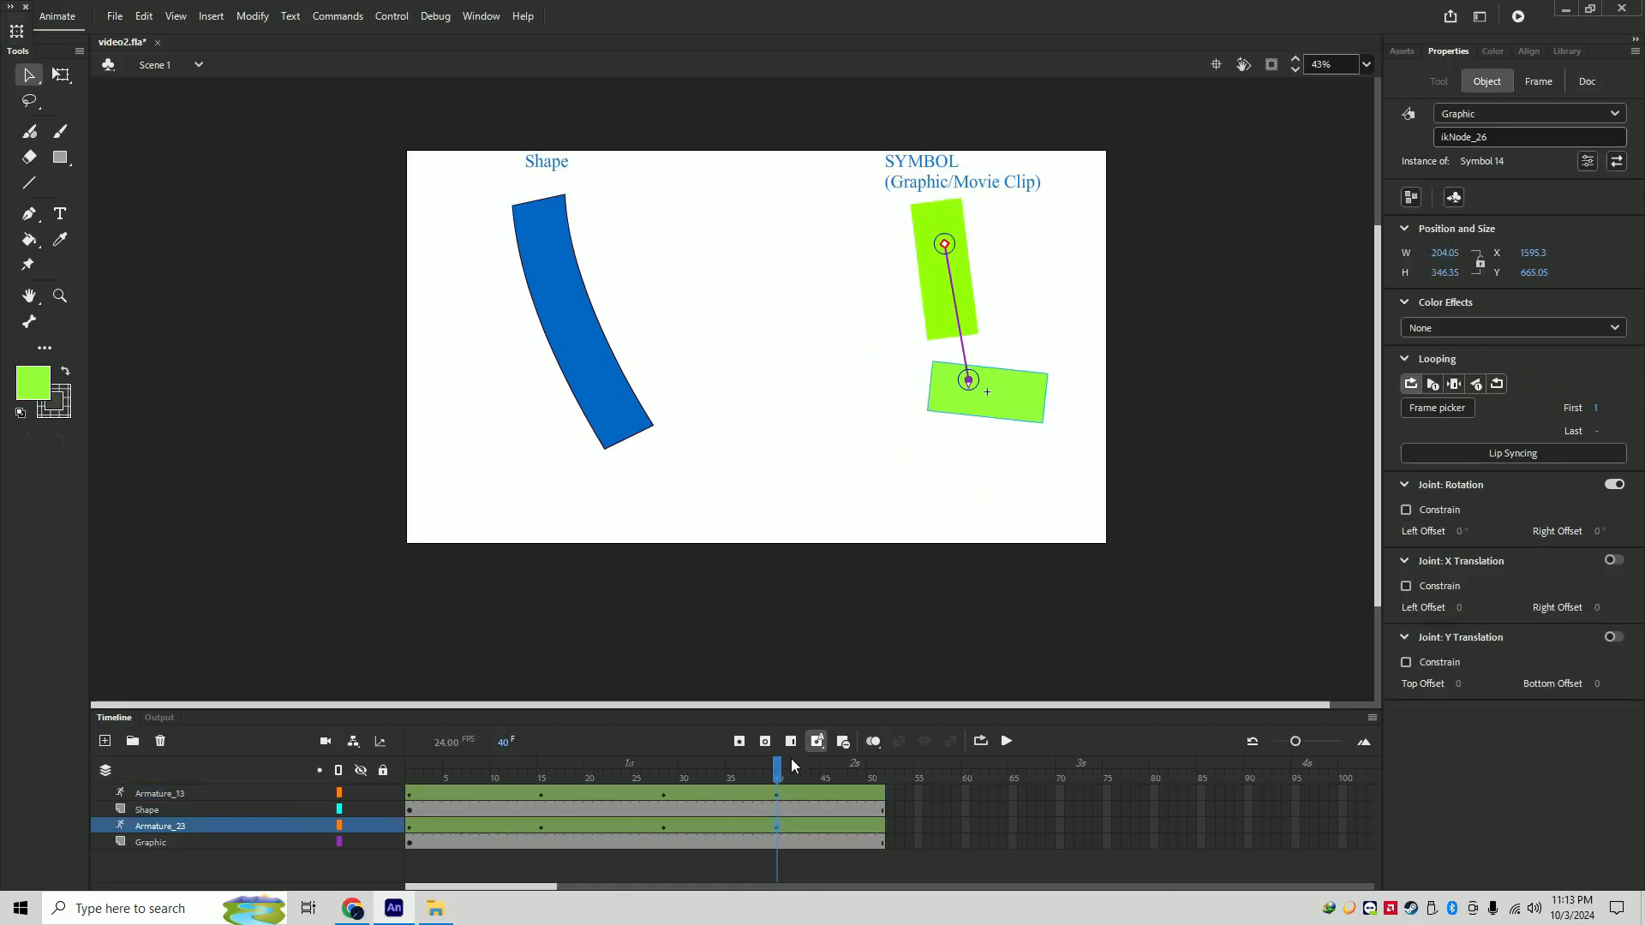
- Pose both armatures at frame 49, bending the blue shape left and swinging the green symbols to the lower left
{"action": "left_click_drag", "start_coordinate": [780, 776], "coordinate": [861, 776]}
{"action": "left_click_drag", "start_coordinate": [594, 411], "coordinate": [515, 419]}
{"action": "left_click", "coordinate": [1025, 415]}
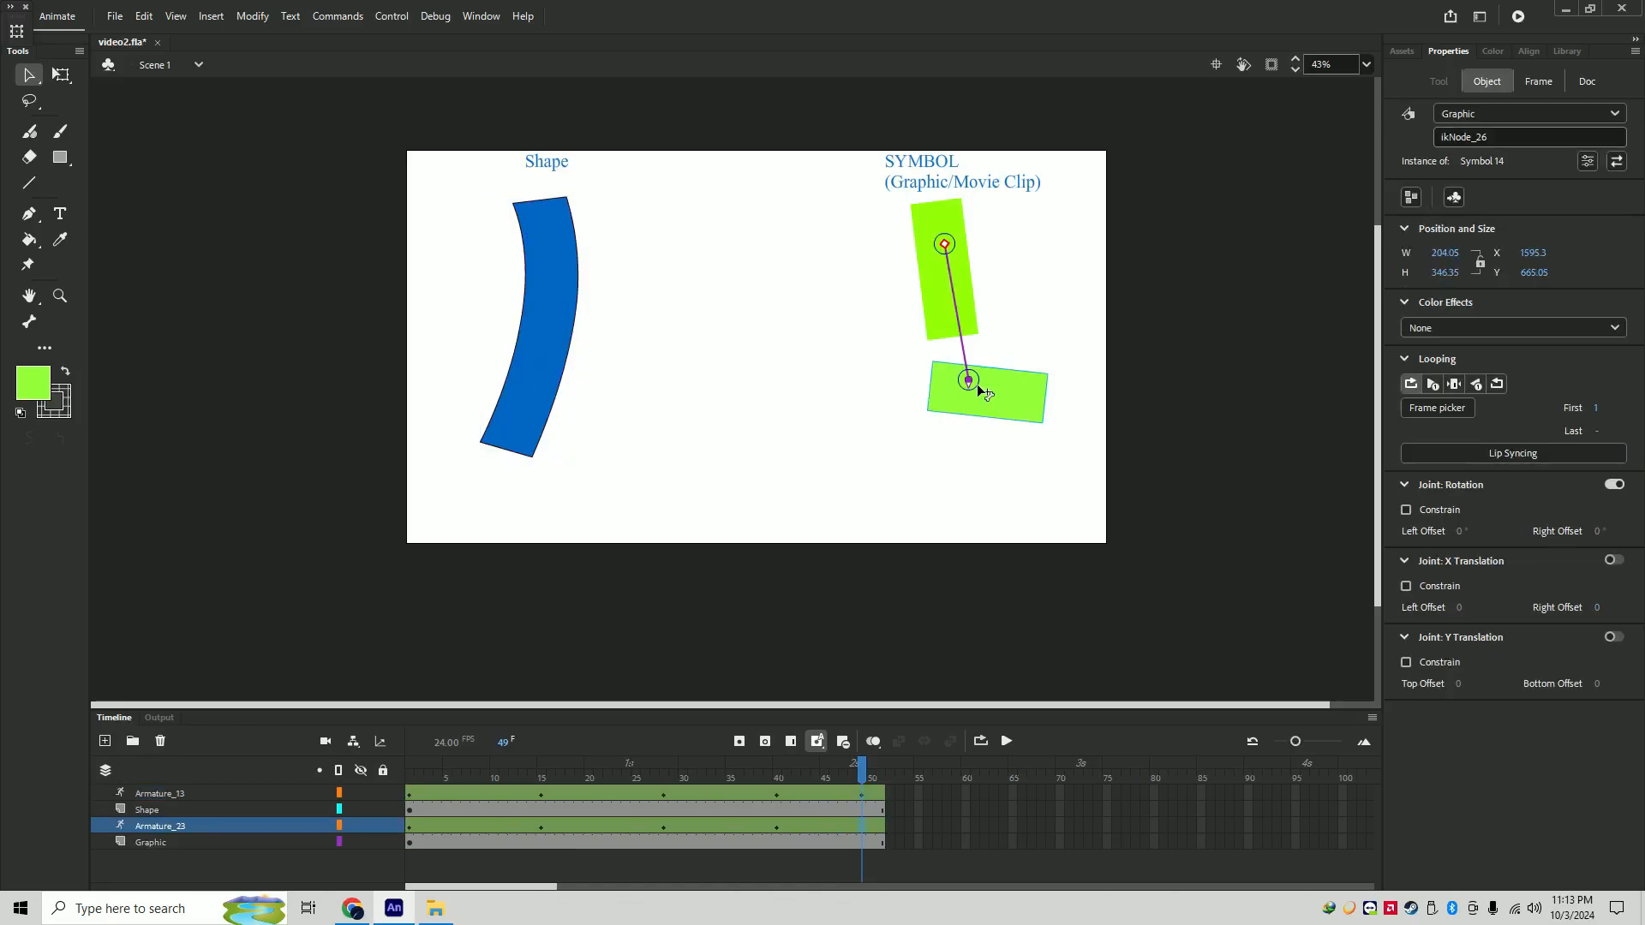
{"action": "left_click_drag", "start_coordinate": [974, 388], "coordinate": [814, 480]}
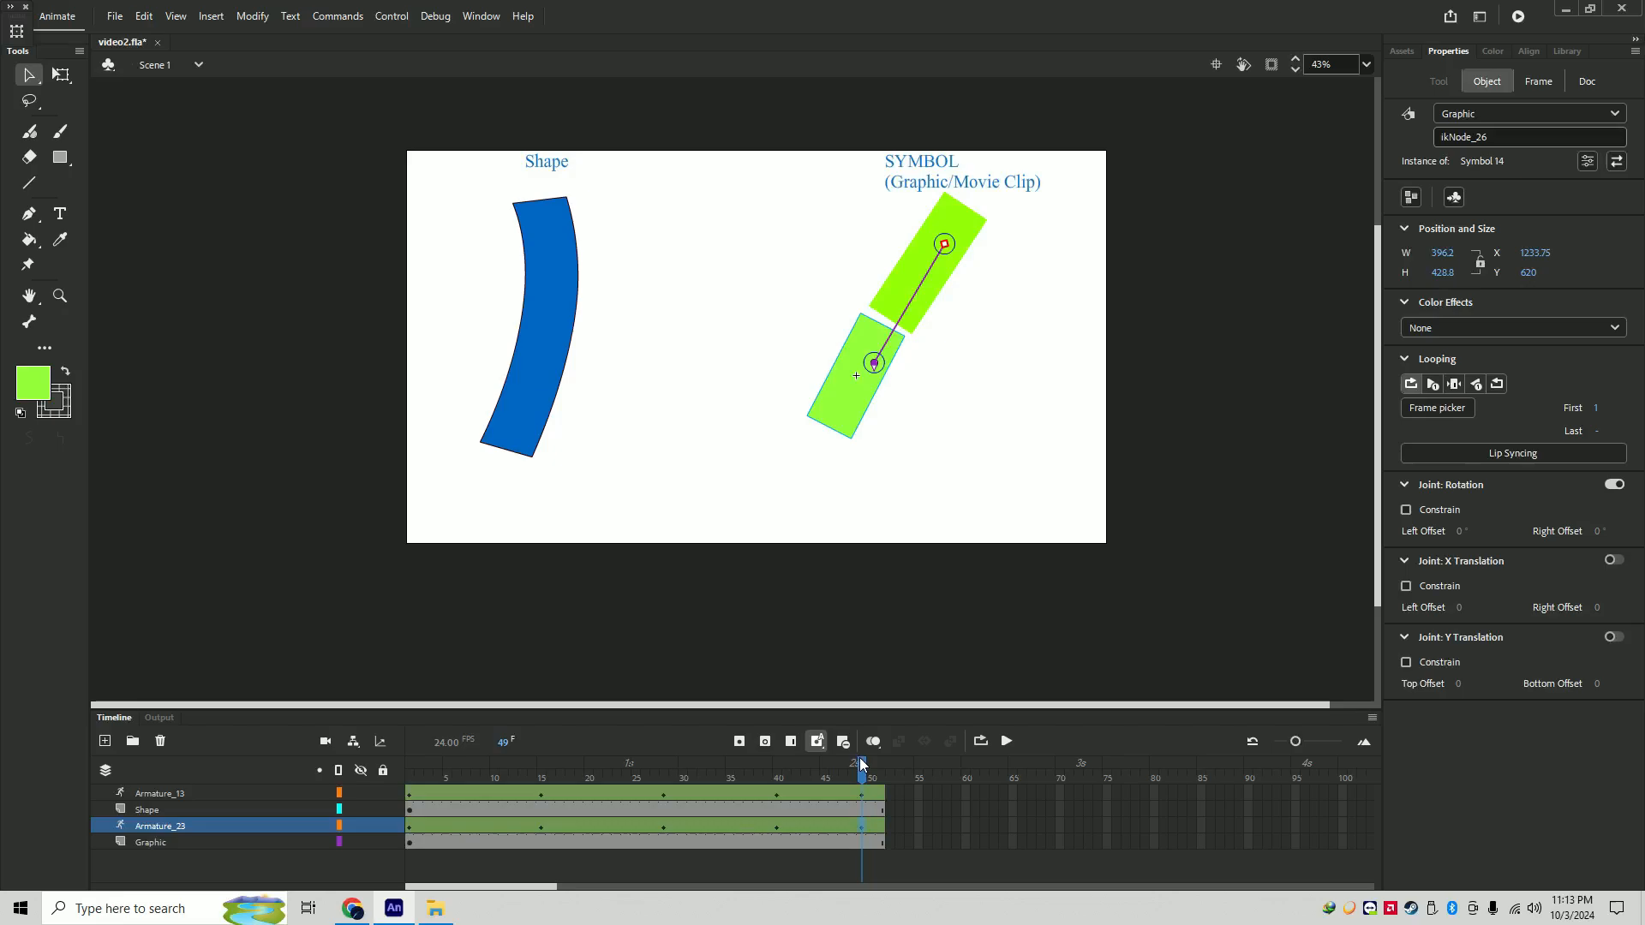
- Play the bone animation from frame 1 to compare the shape and symbol armatures
{"action": "left_click", "coordinate": [310, 823]}
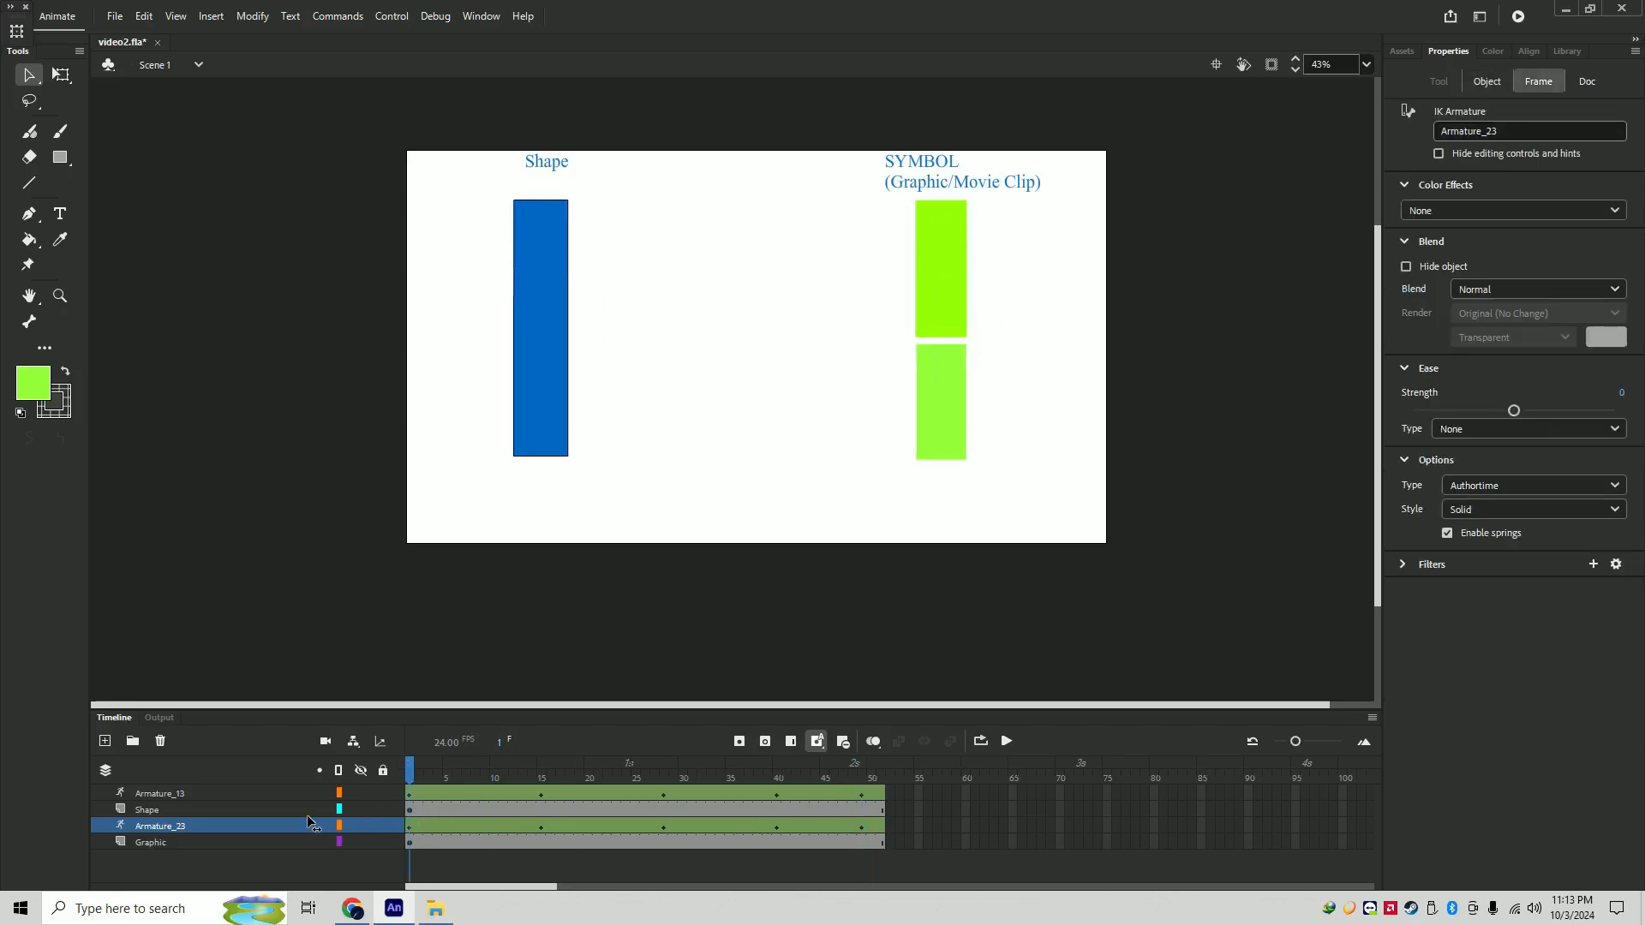
{"action": "left_click", "coordinate": [1009, 742]}
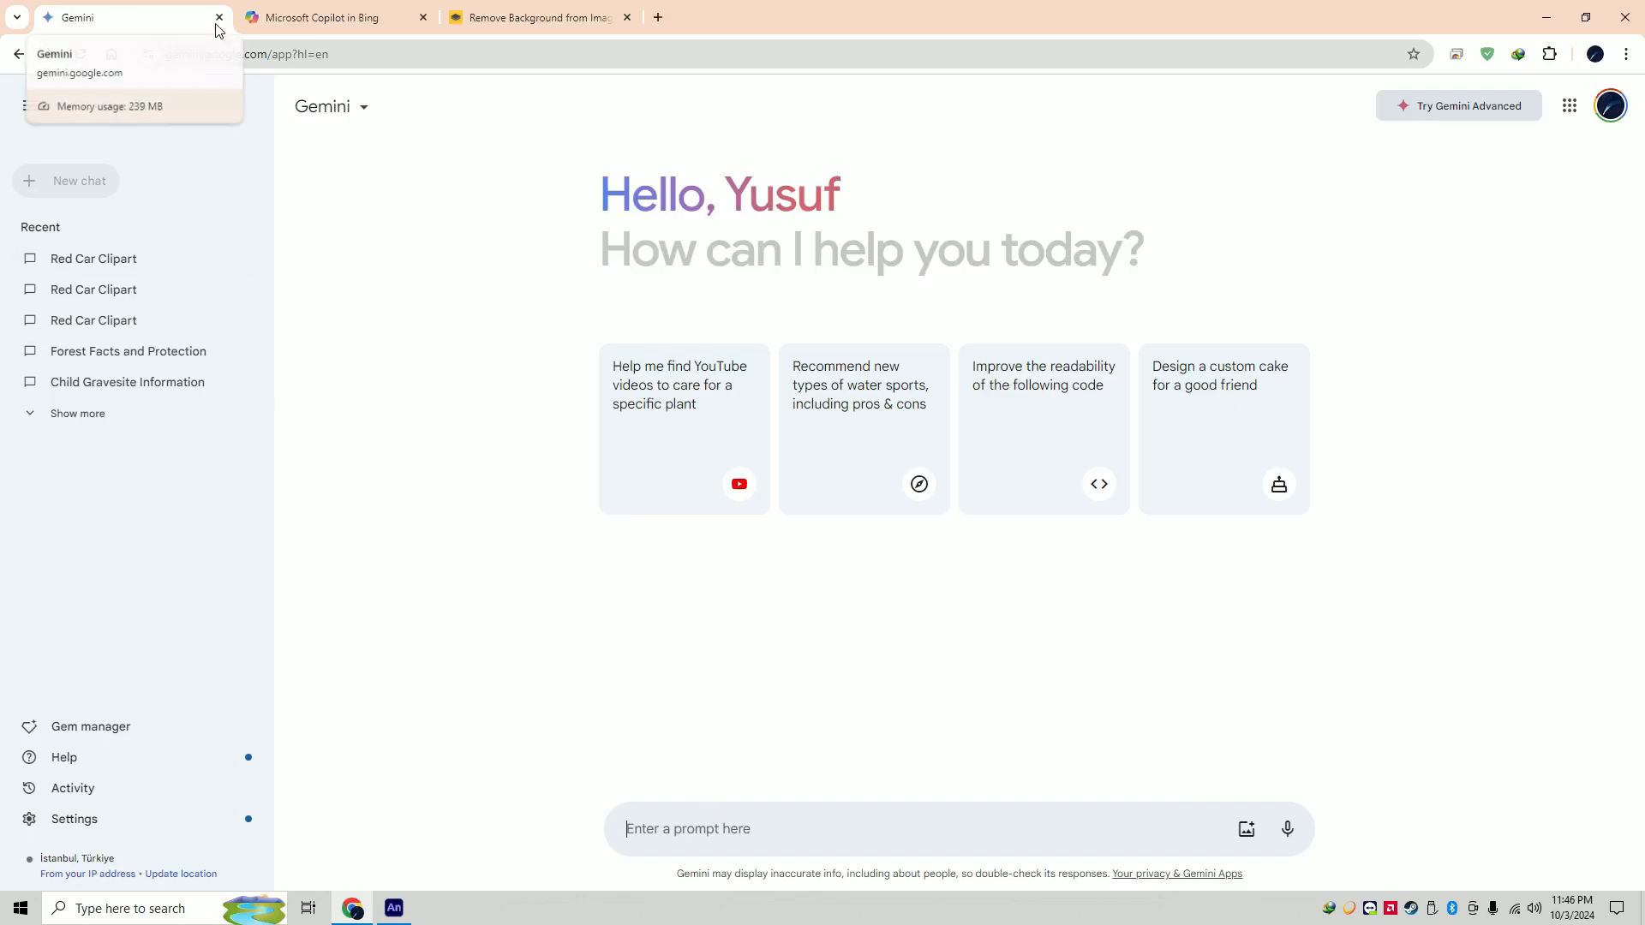
- Switch to the Microsoft Copilot page in the web browser
{"action": "left_click", "coordinate": [334, 18]}
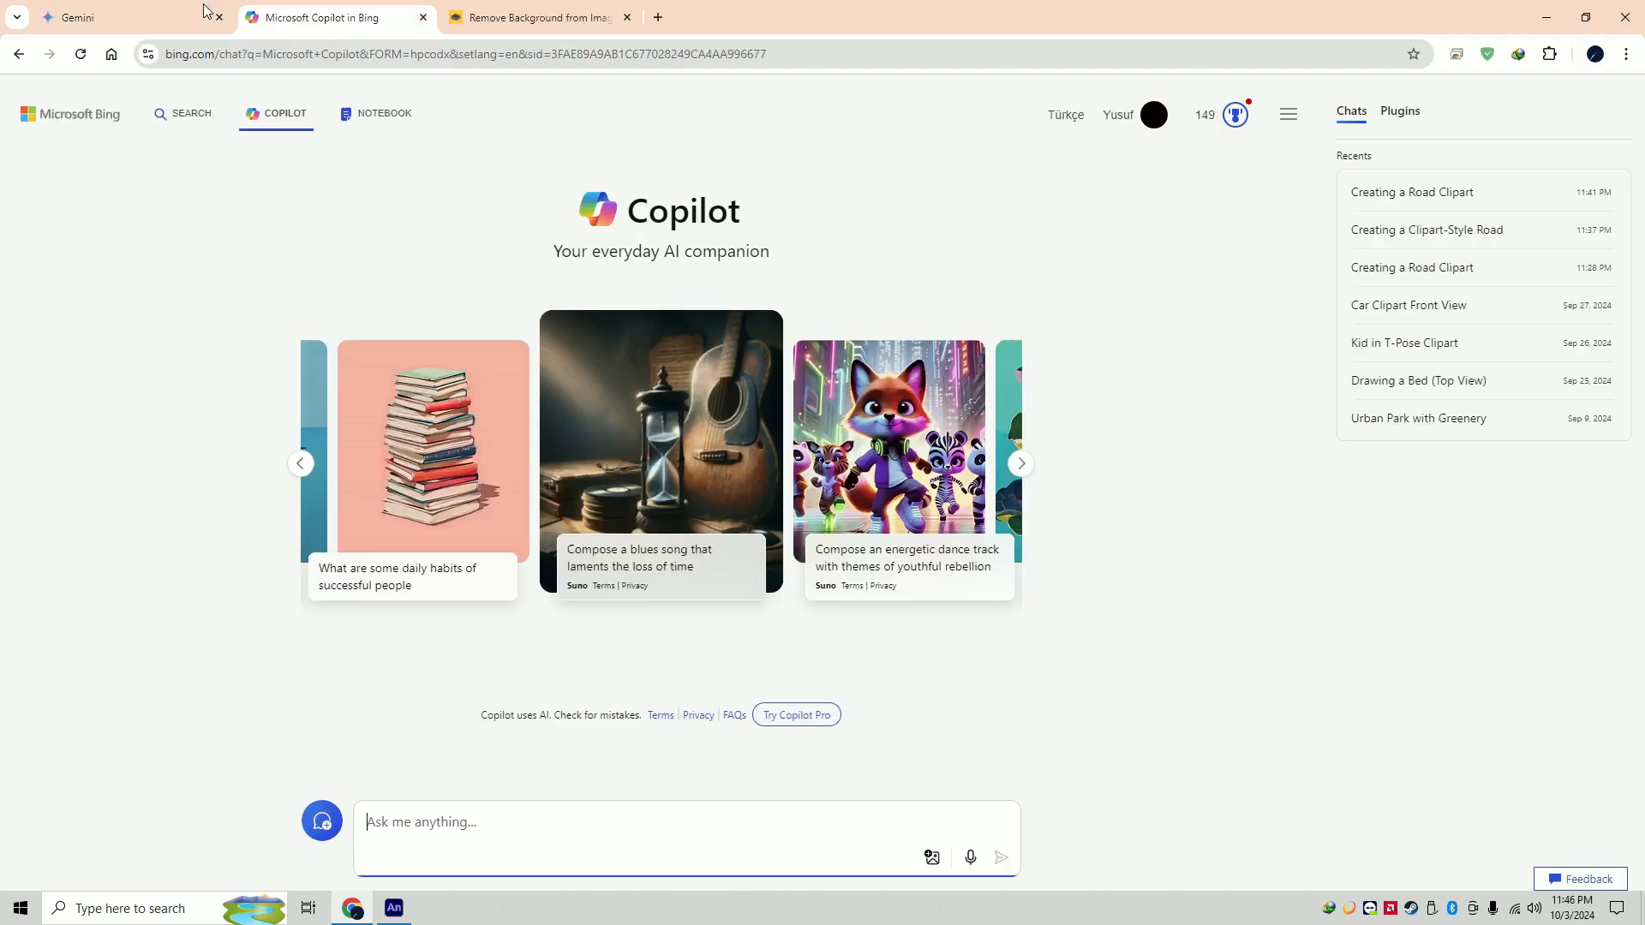
- Switch to Gemini and request an image with the prompt "draw a red car clipart style from front"
{"action": "left_click", "coordinate": [131, 10]}
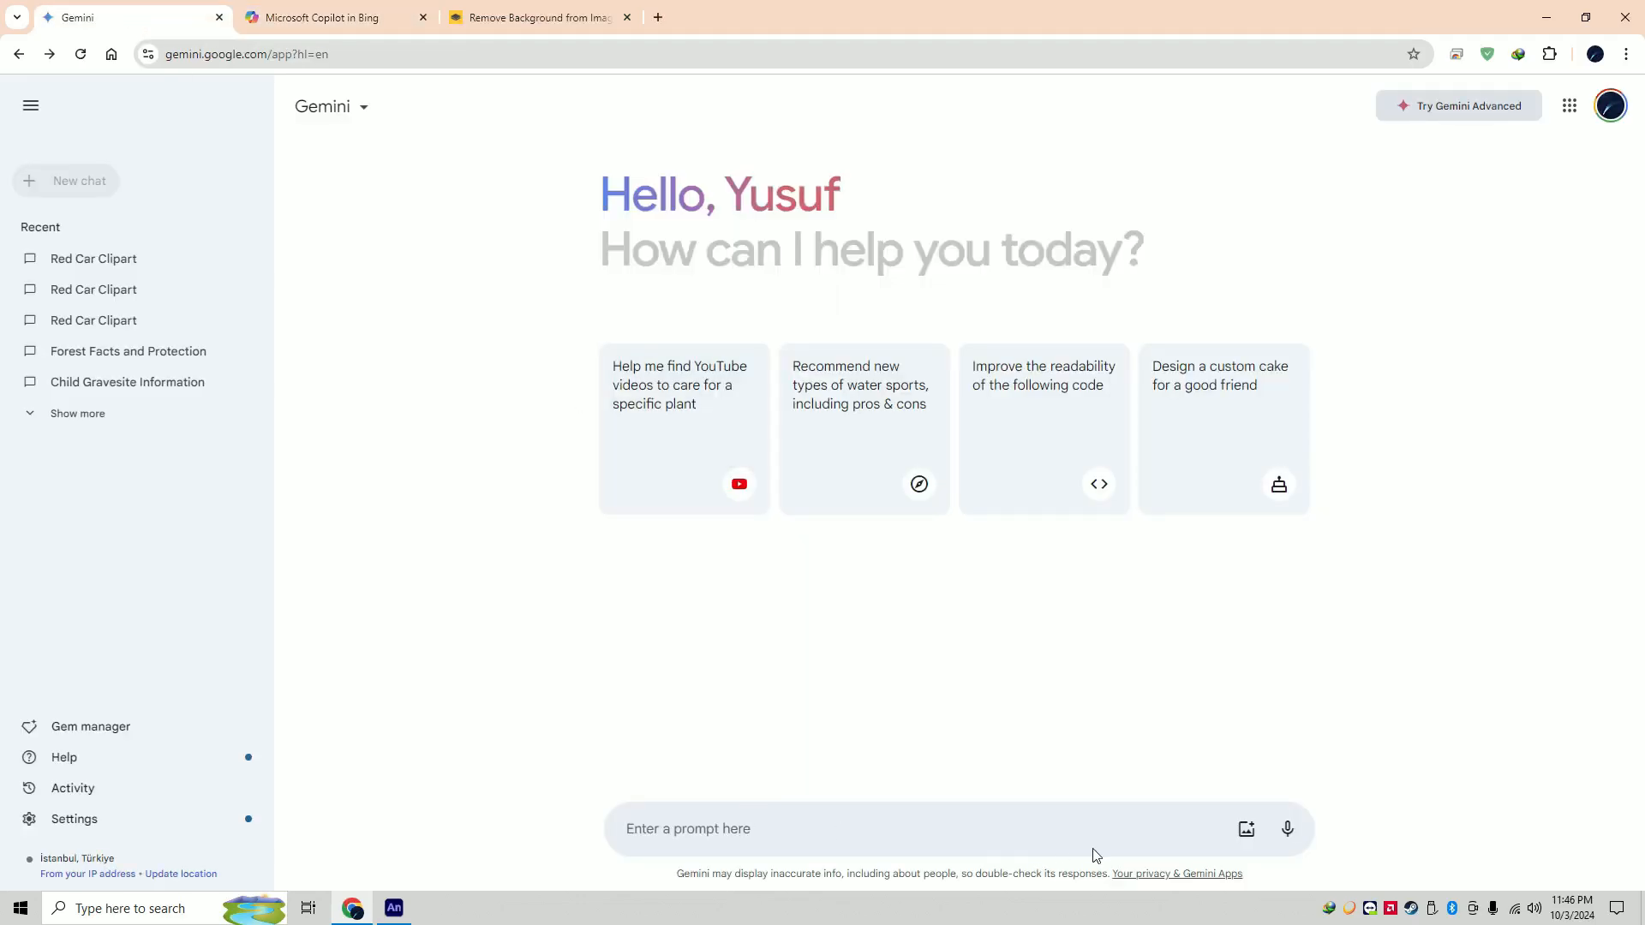
{"action": "type", "text": "draw a red car clipart style from front"}
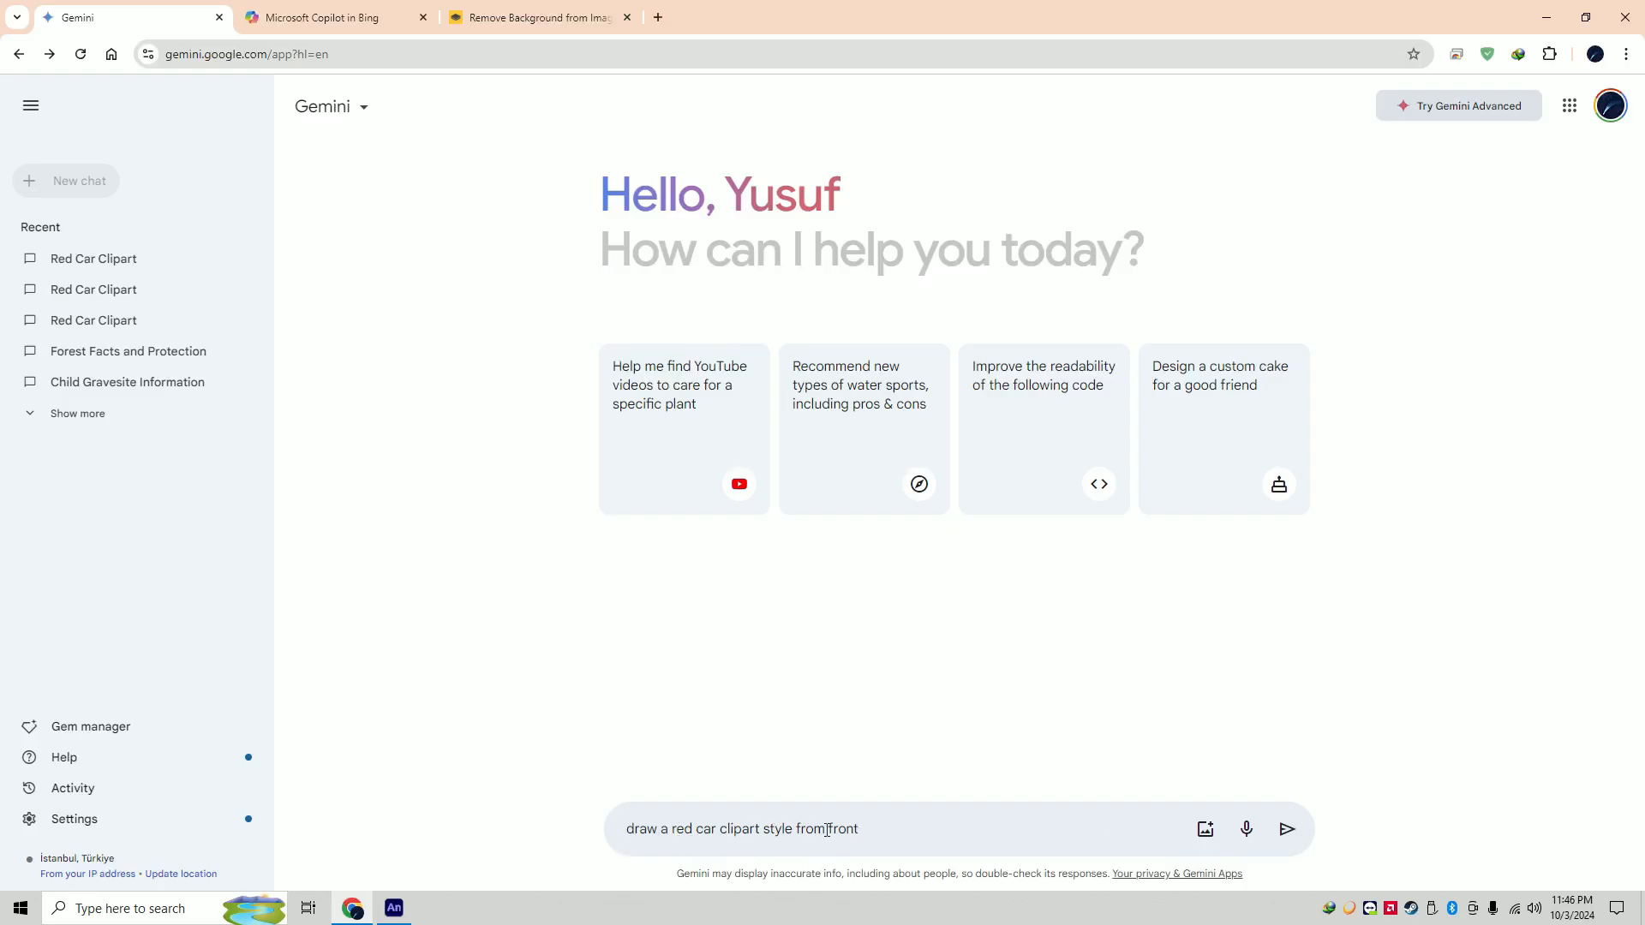
{"action": "left_click", "coordinate": [1287, 829]}
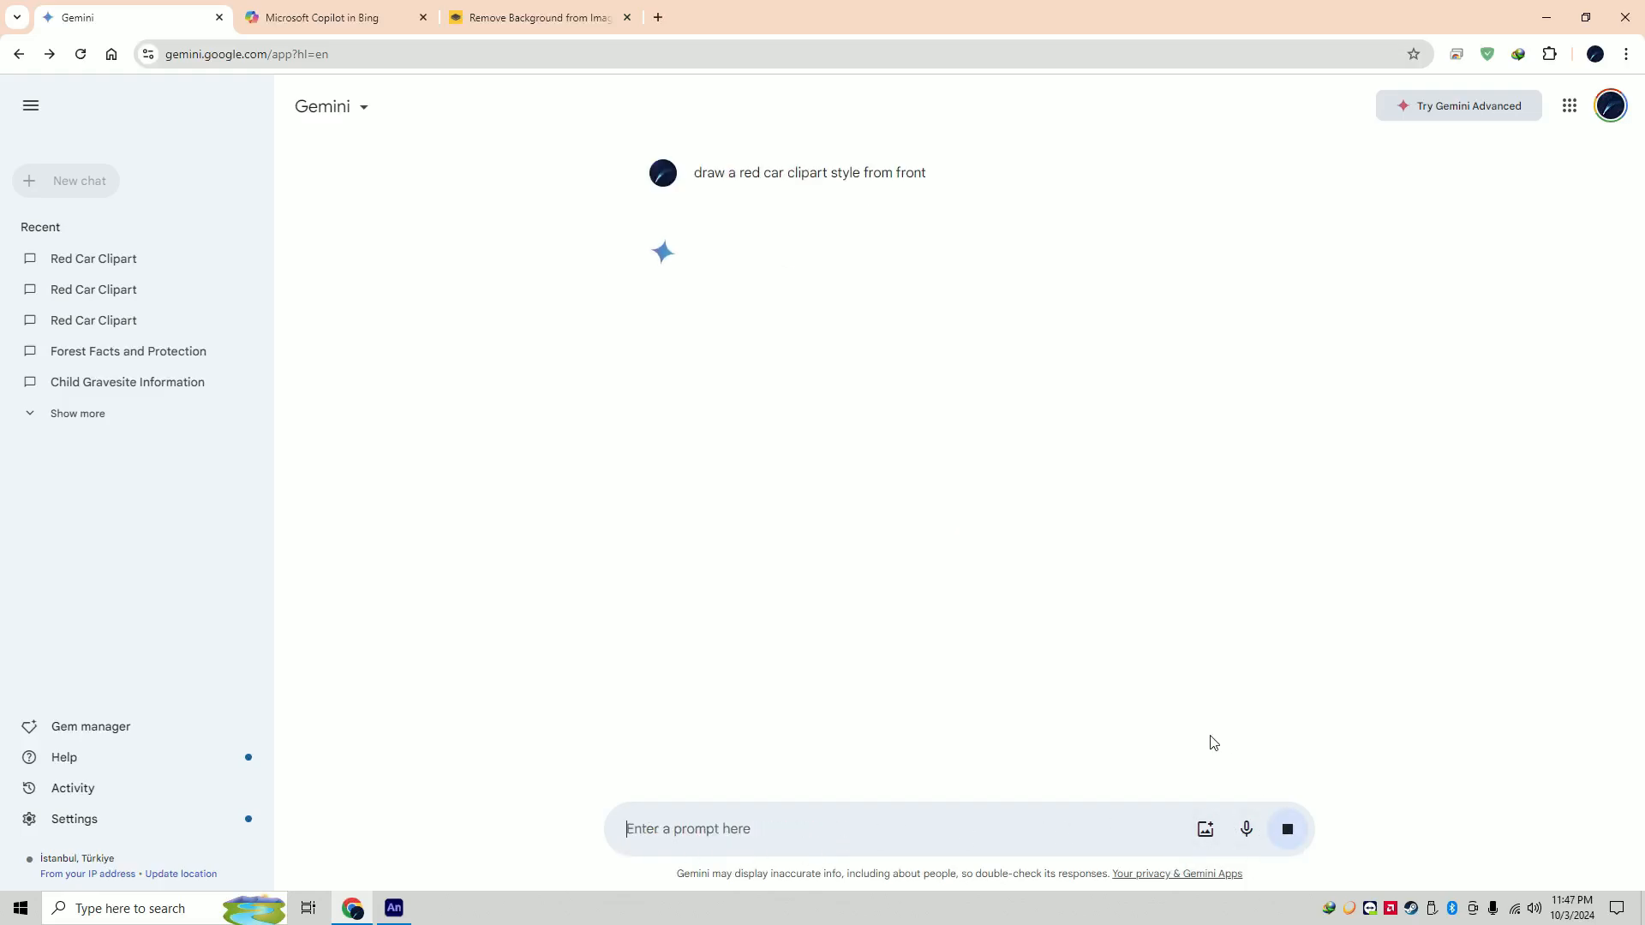
- Switch to Microsoft Copilot and request an image with the prompt "draw a straight road among trees"
{"action": "left_click", "coordinate": [295, 16]}
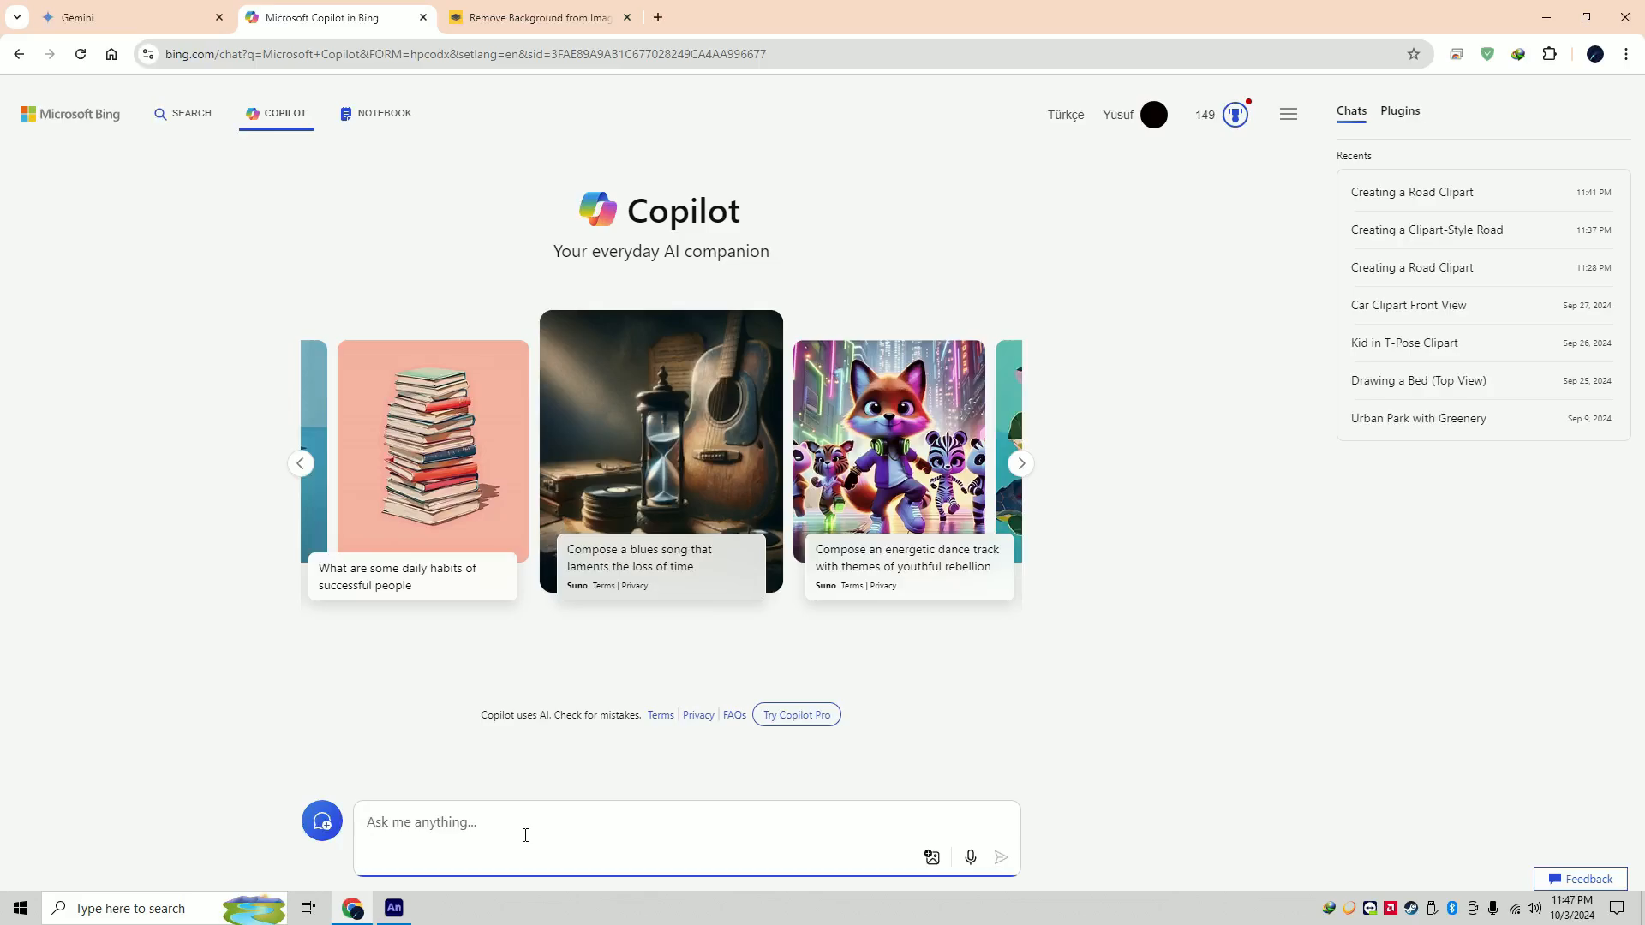
{"action": "type", "text": "draw a straight road among "}
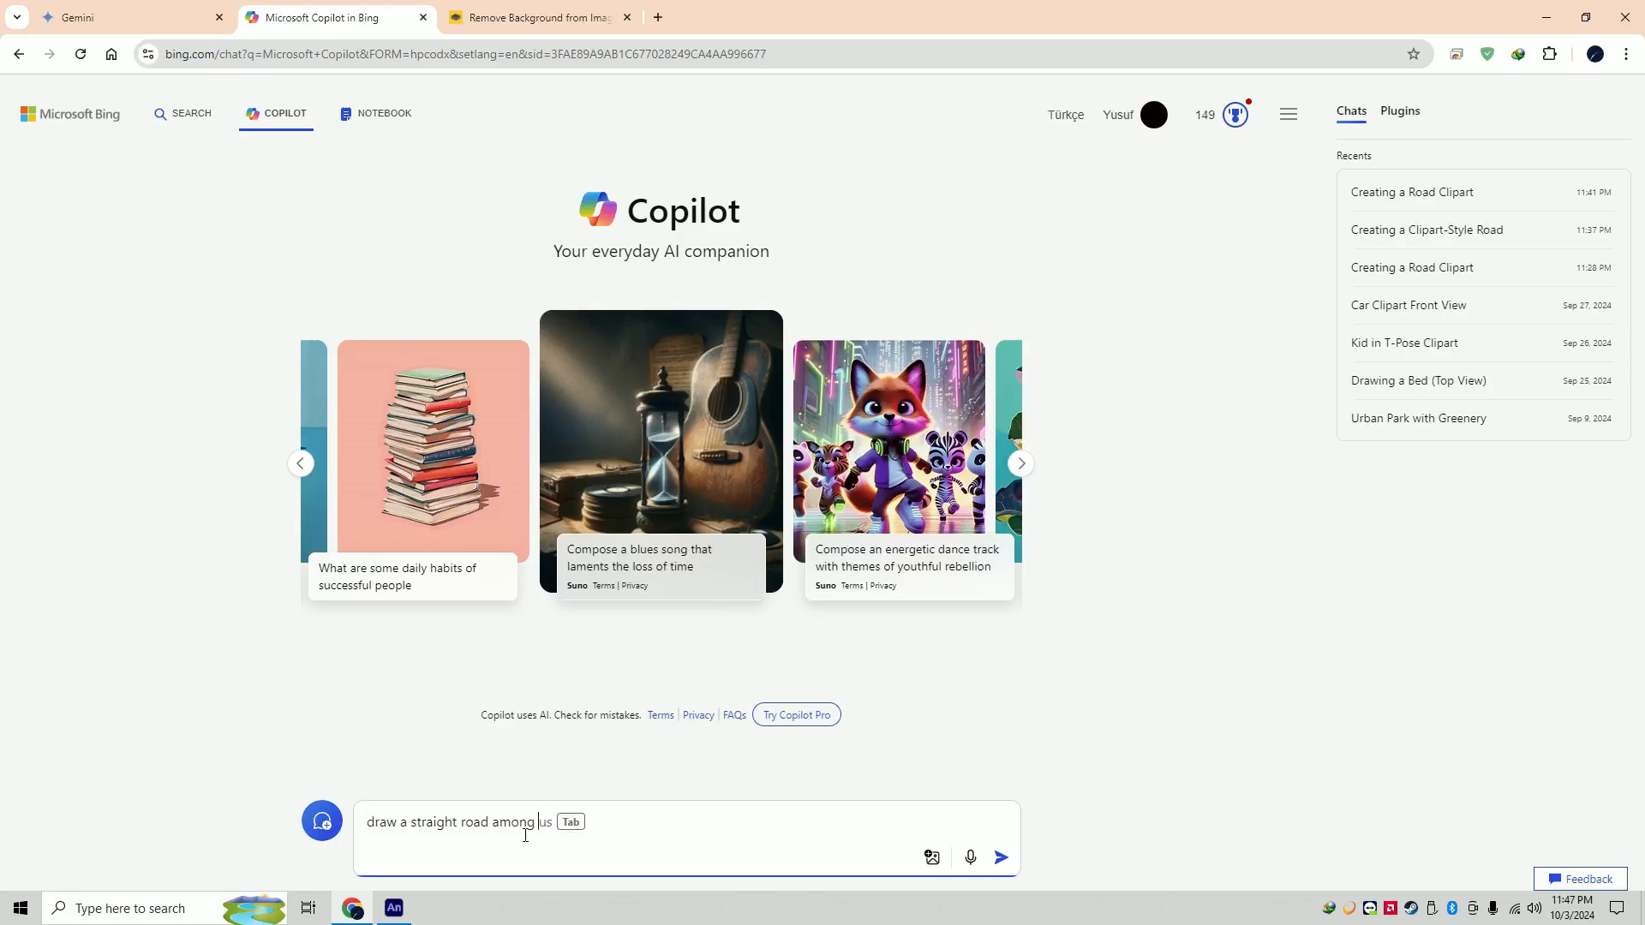
{"action": "type", "text": "trees"}
{"action": "key", "text": "Return"}
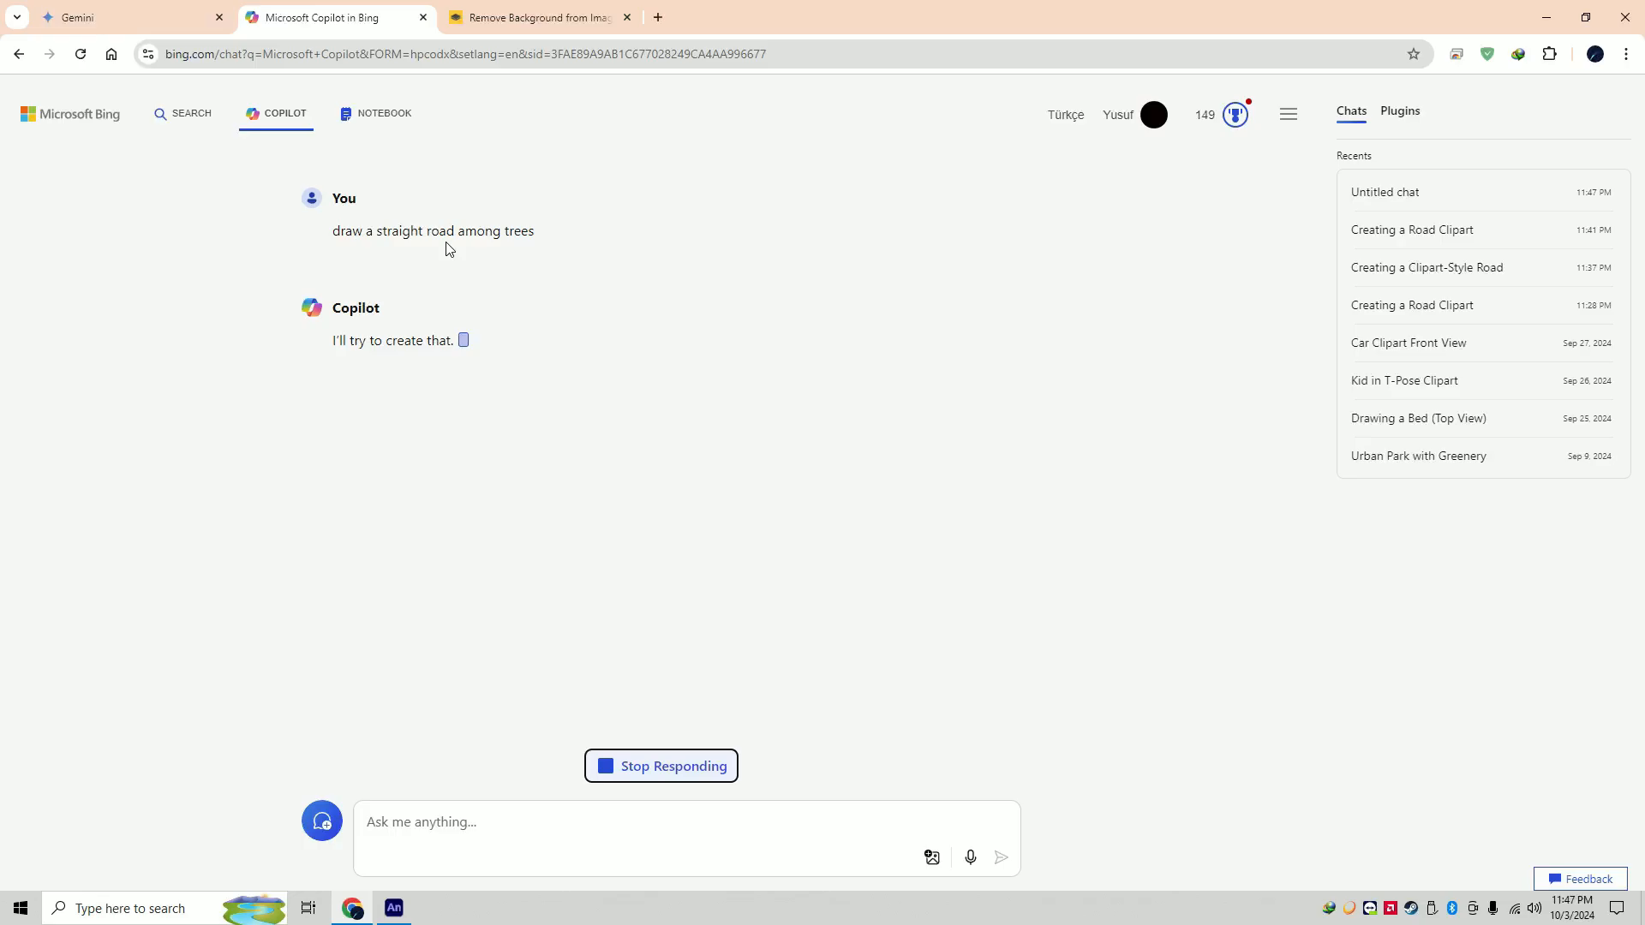
- Save the generated red car image from Gemini to the Desktop as a PNG image
{"action": "left_click", "coordinate": [118, 16]}
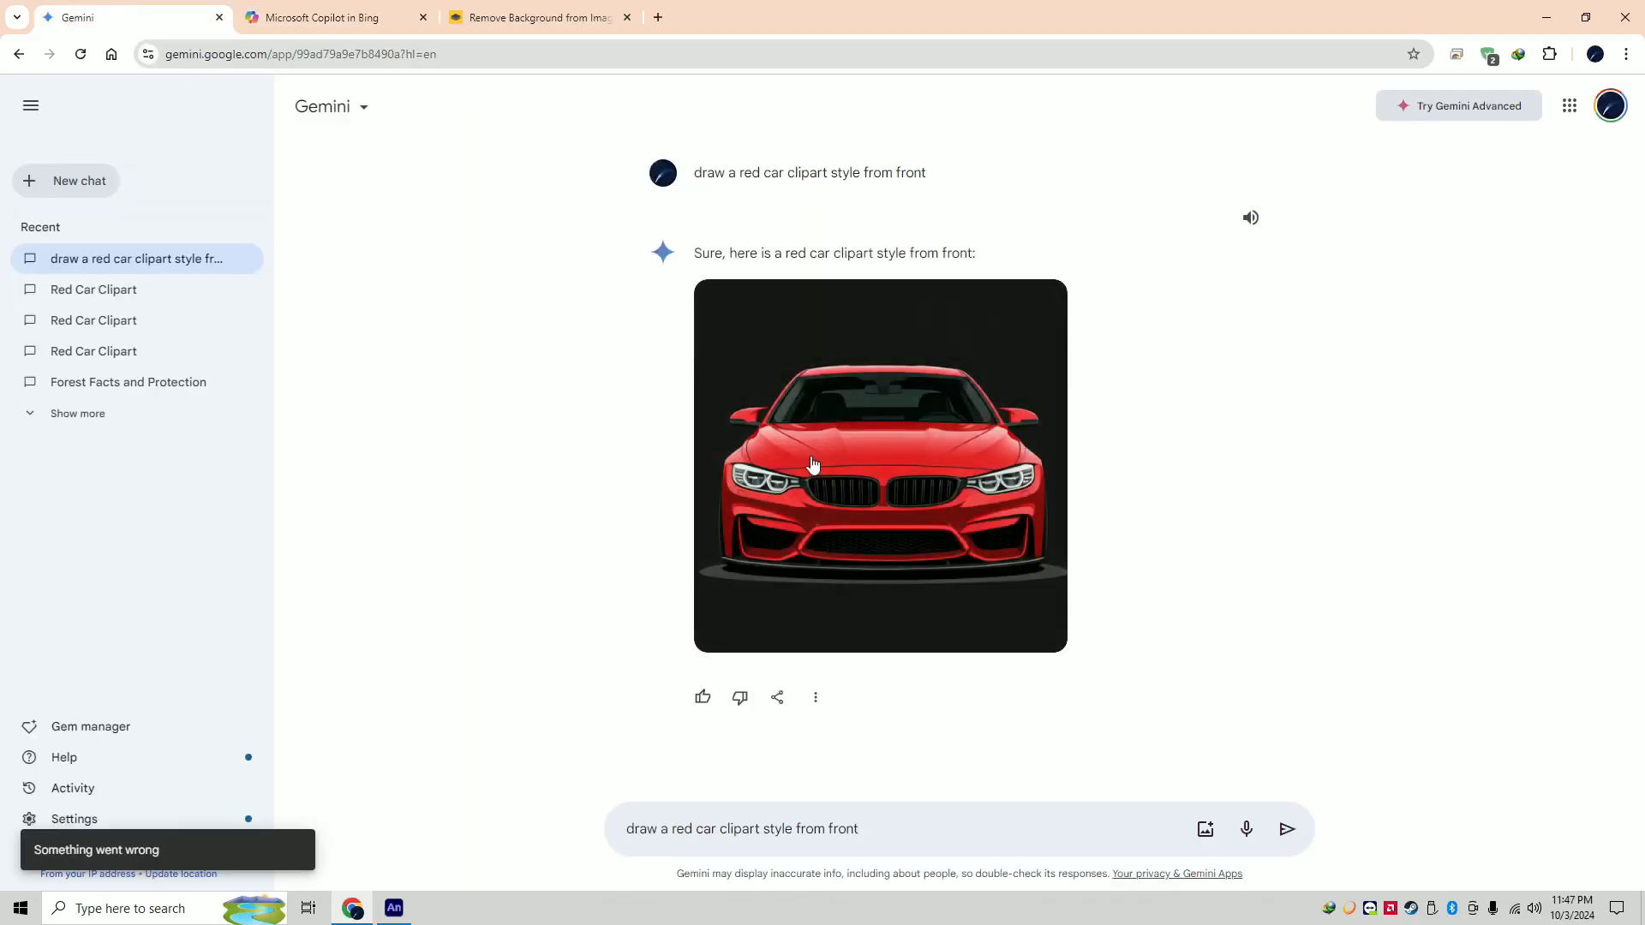
{"action": "mouse_move", "coordinate": [1047, 286]}
{"action": "left_click", "coordinate": [1045, 304]}
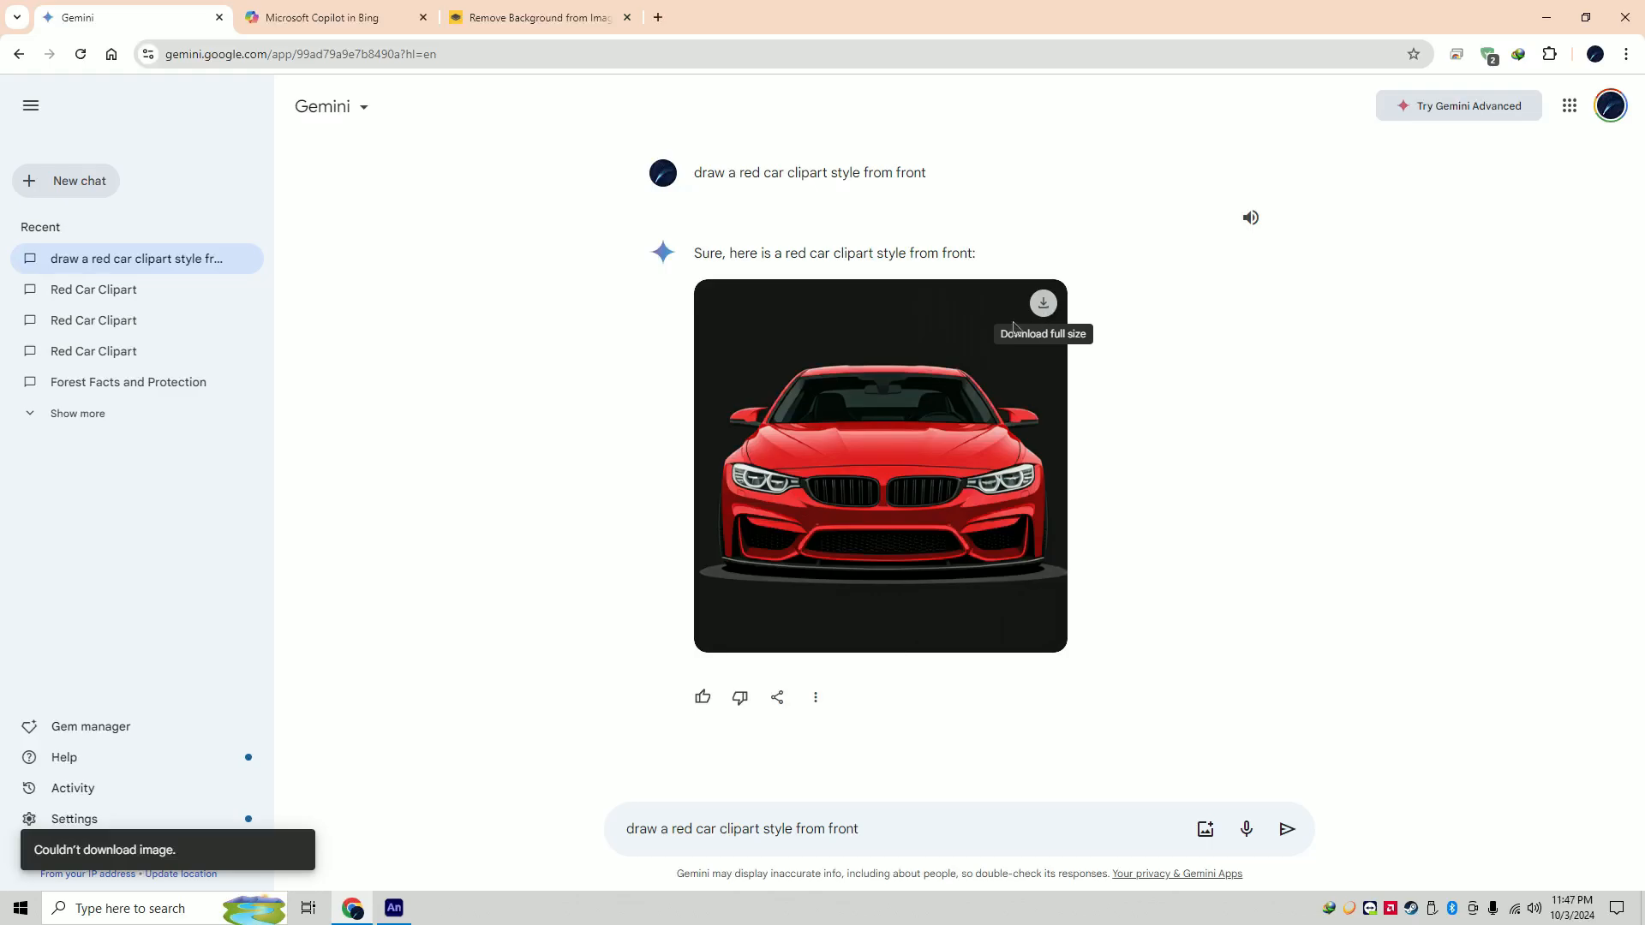
{"action": "left_click", "coordinate": [964, 370]}
{"action": "right_click", "coordinate": [845, 365]}
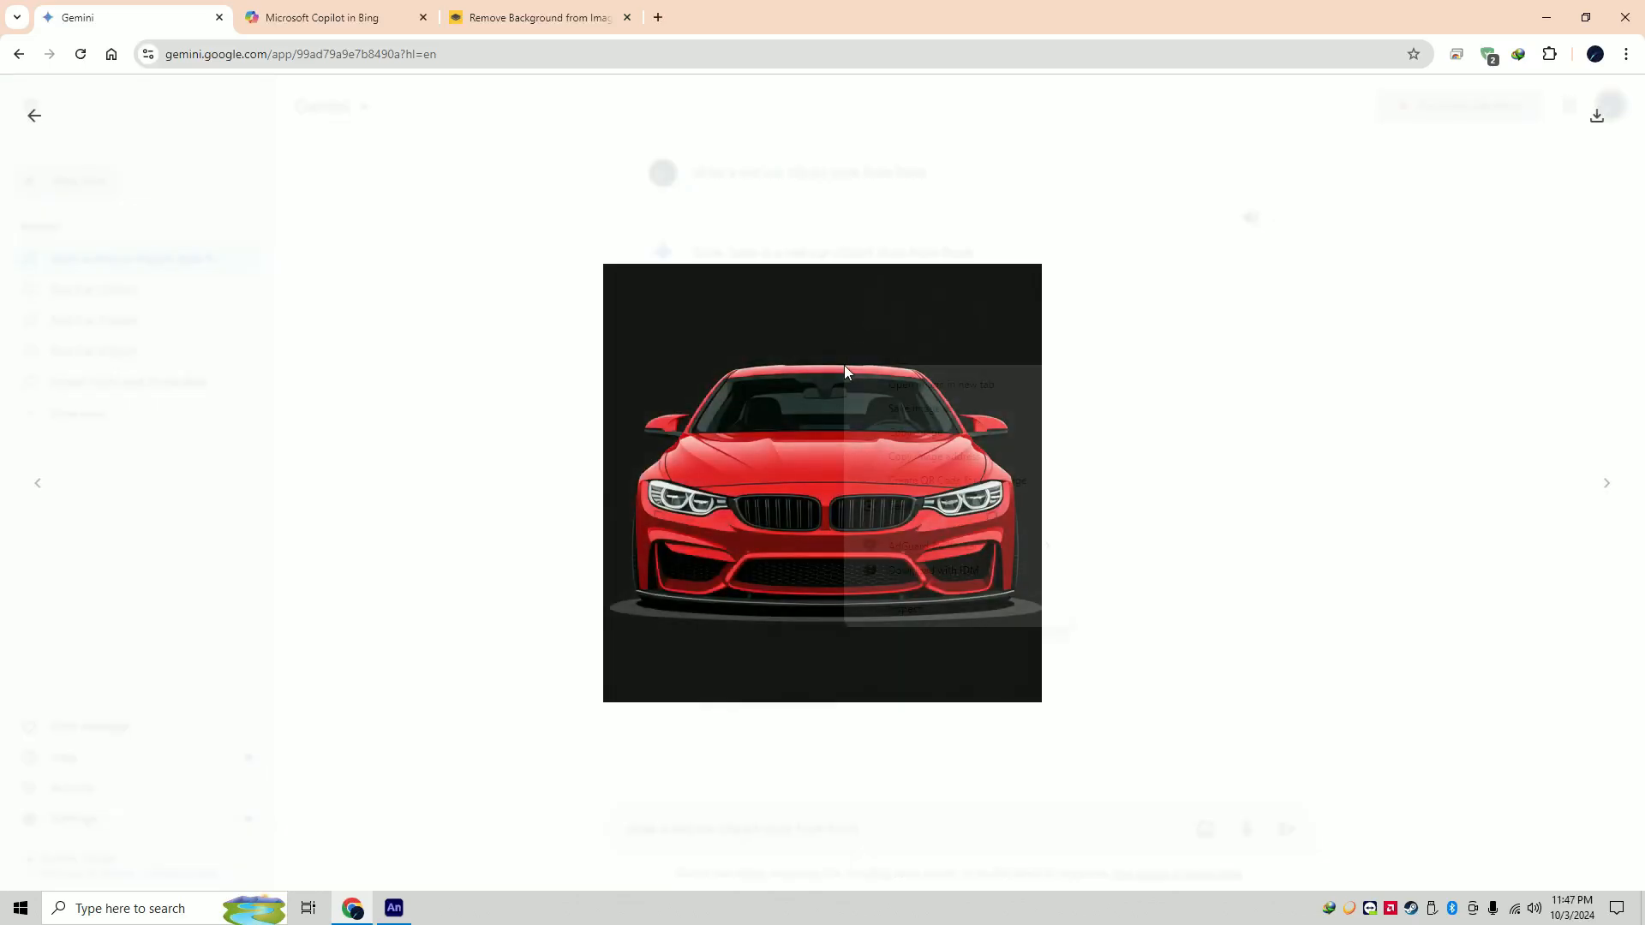
{"action": "left_click", "coordinate": [939, 410]}
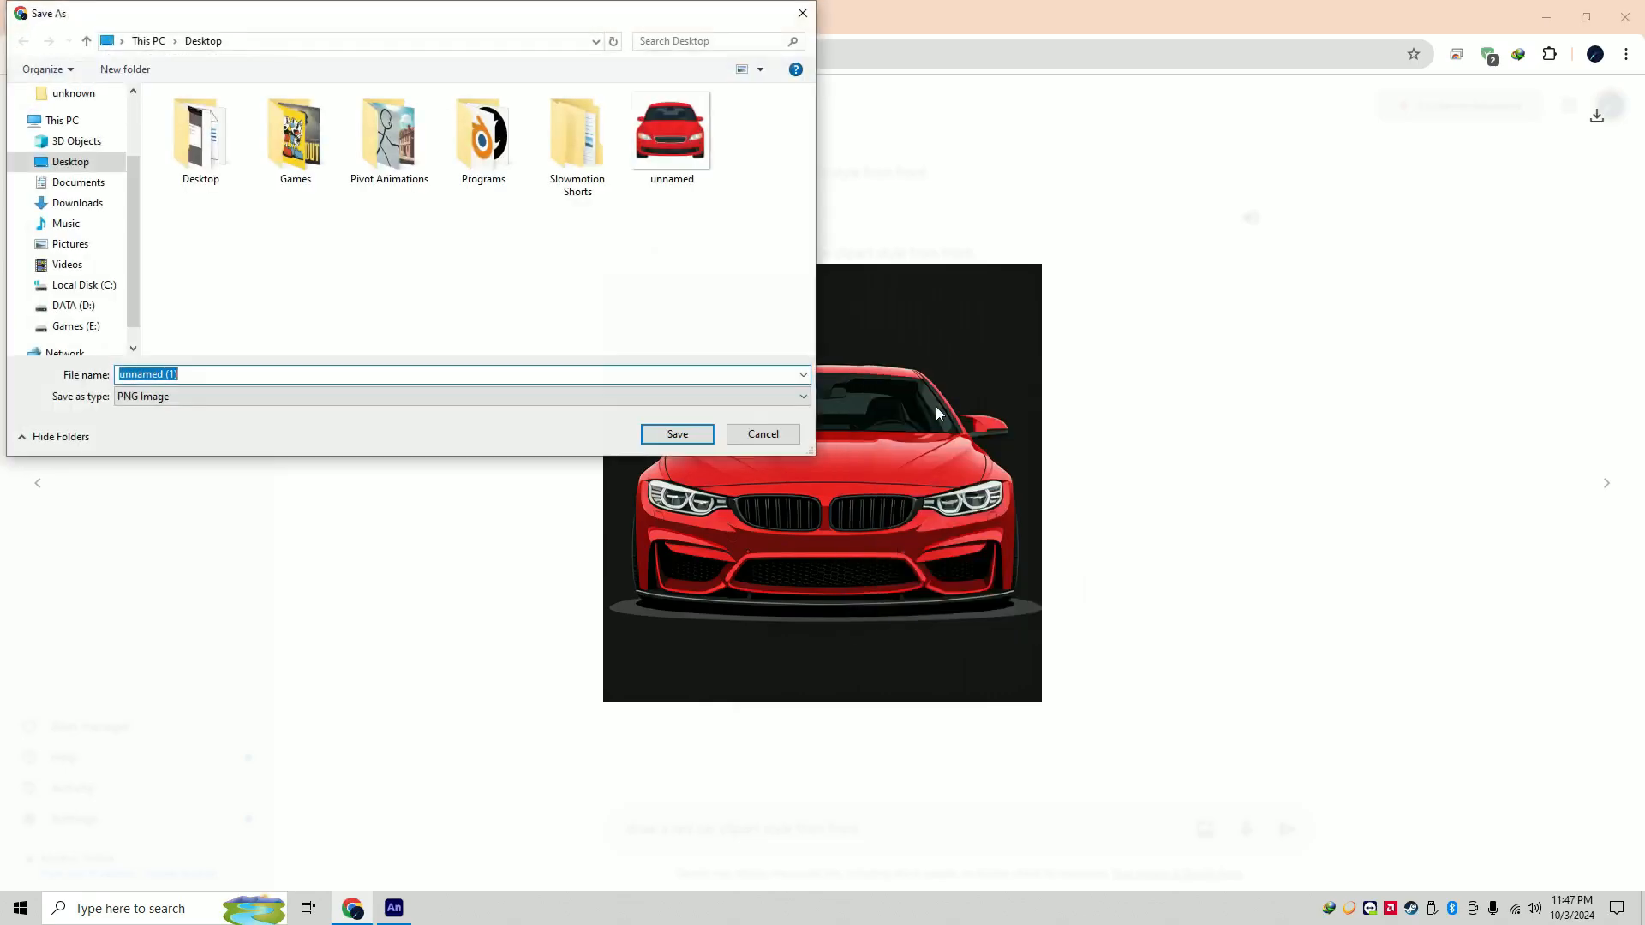
{"action": "left_click", "coordinate": [671, 433]}
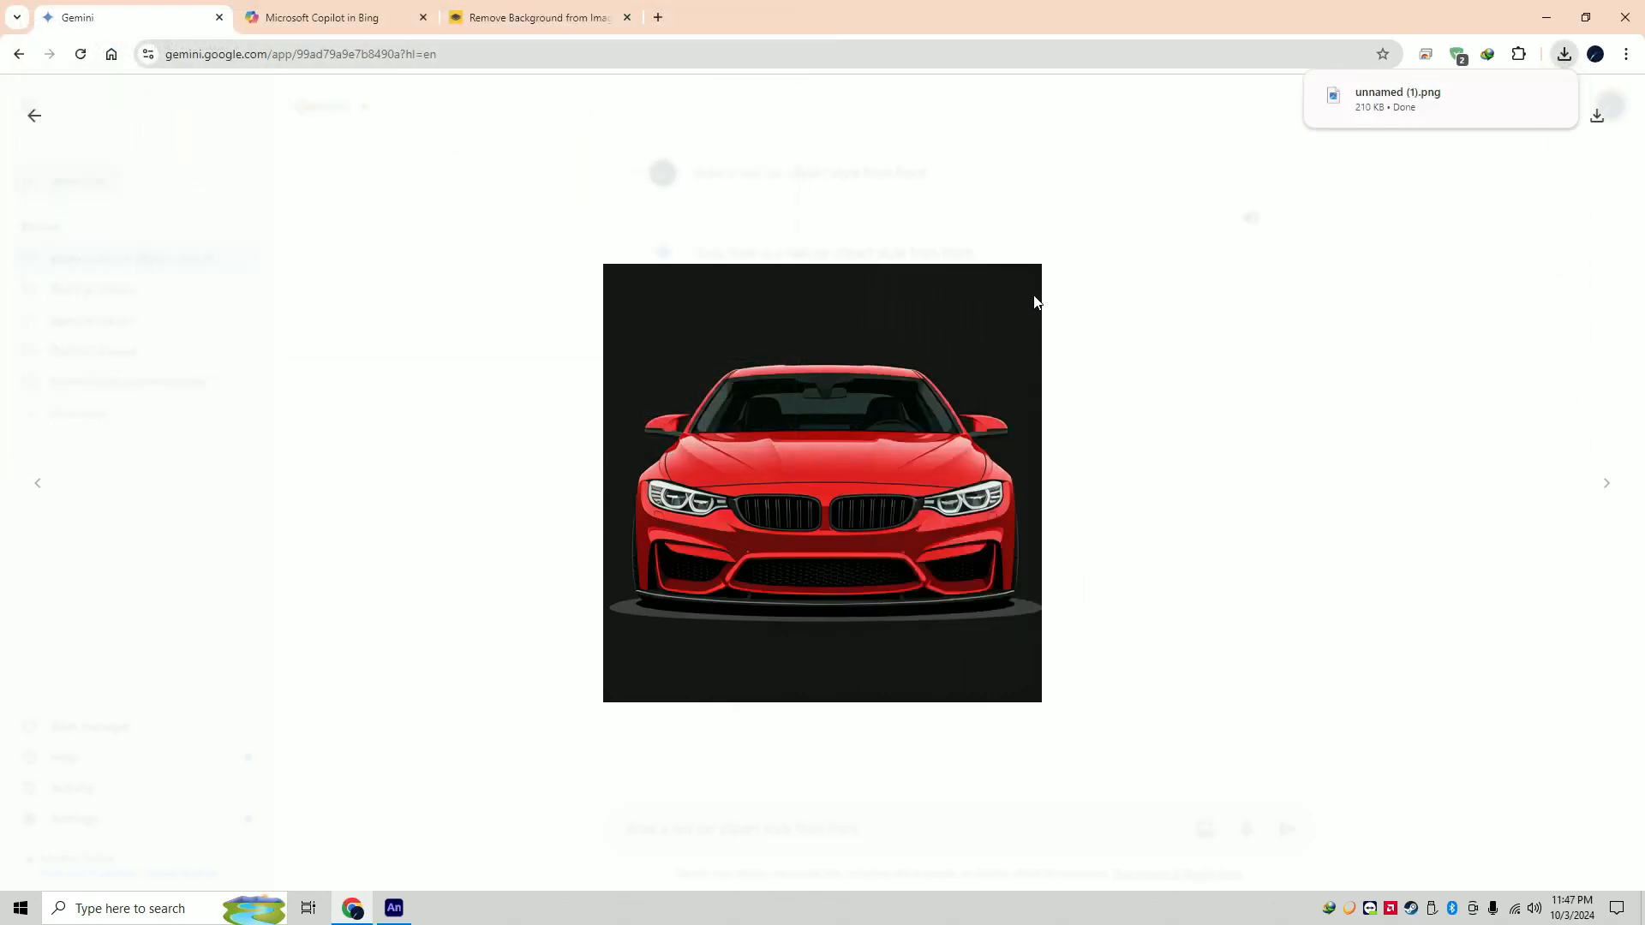
{"action": "left_click", "coordinate": [1071, 238]}
- Download the Copilot image of the empty forest road without animals and close its detail view
{"action": "left_click", "coordinate": [338, 12]}
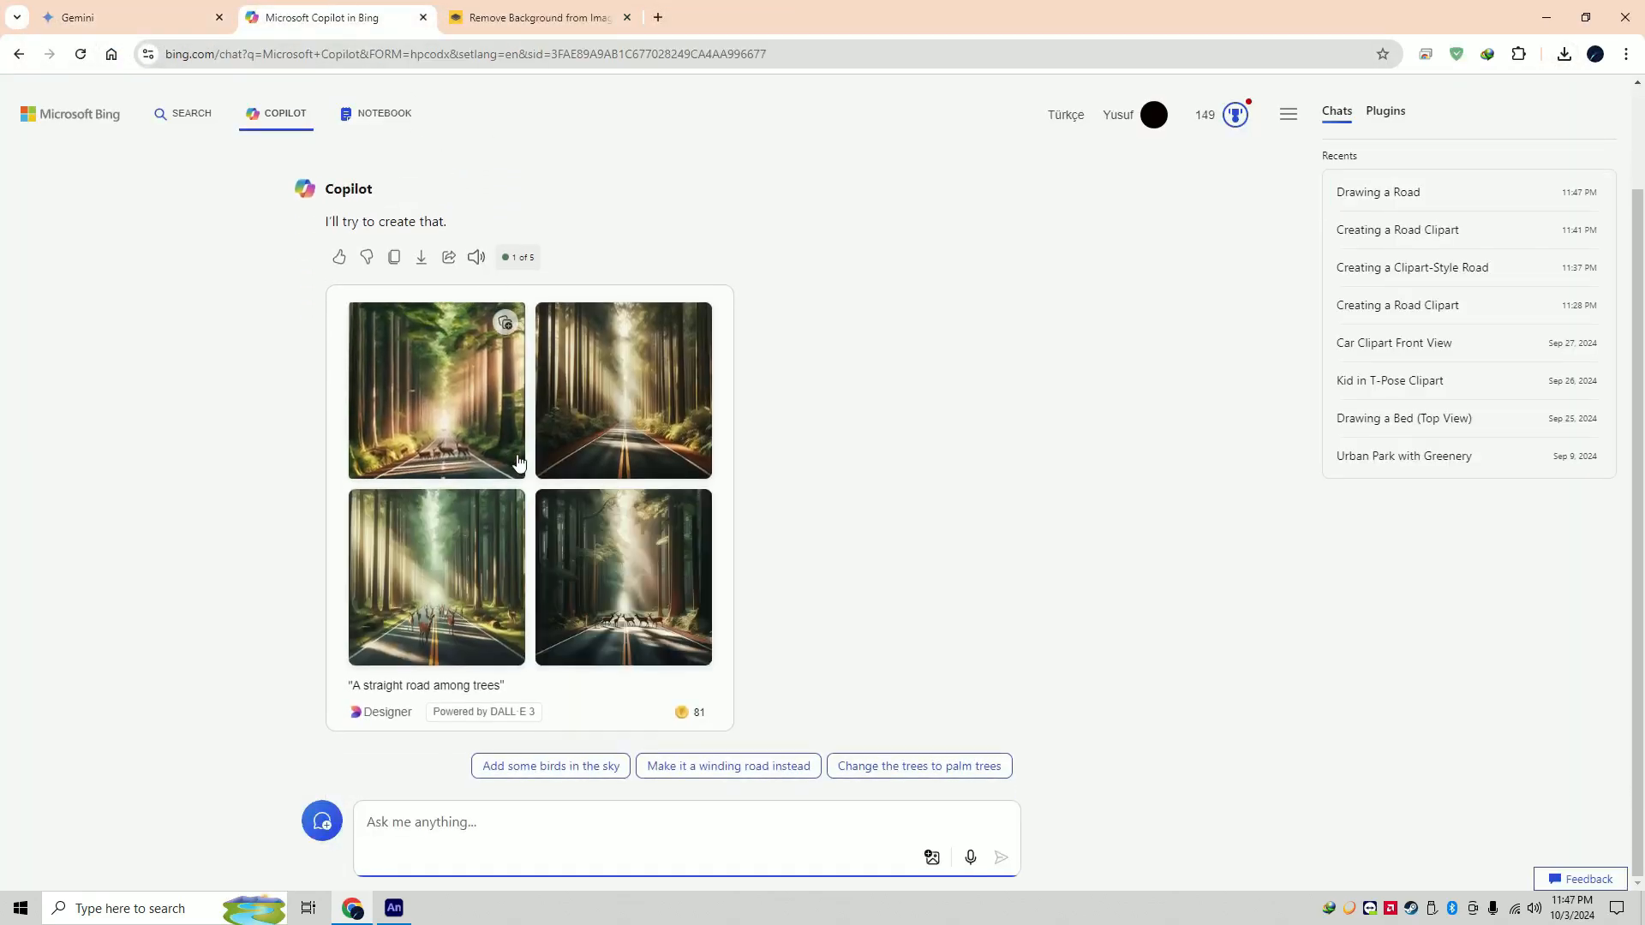
{"action": "left_click", "coordinate": [699, 415]}
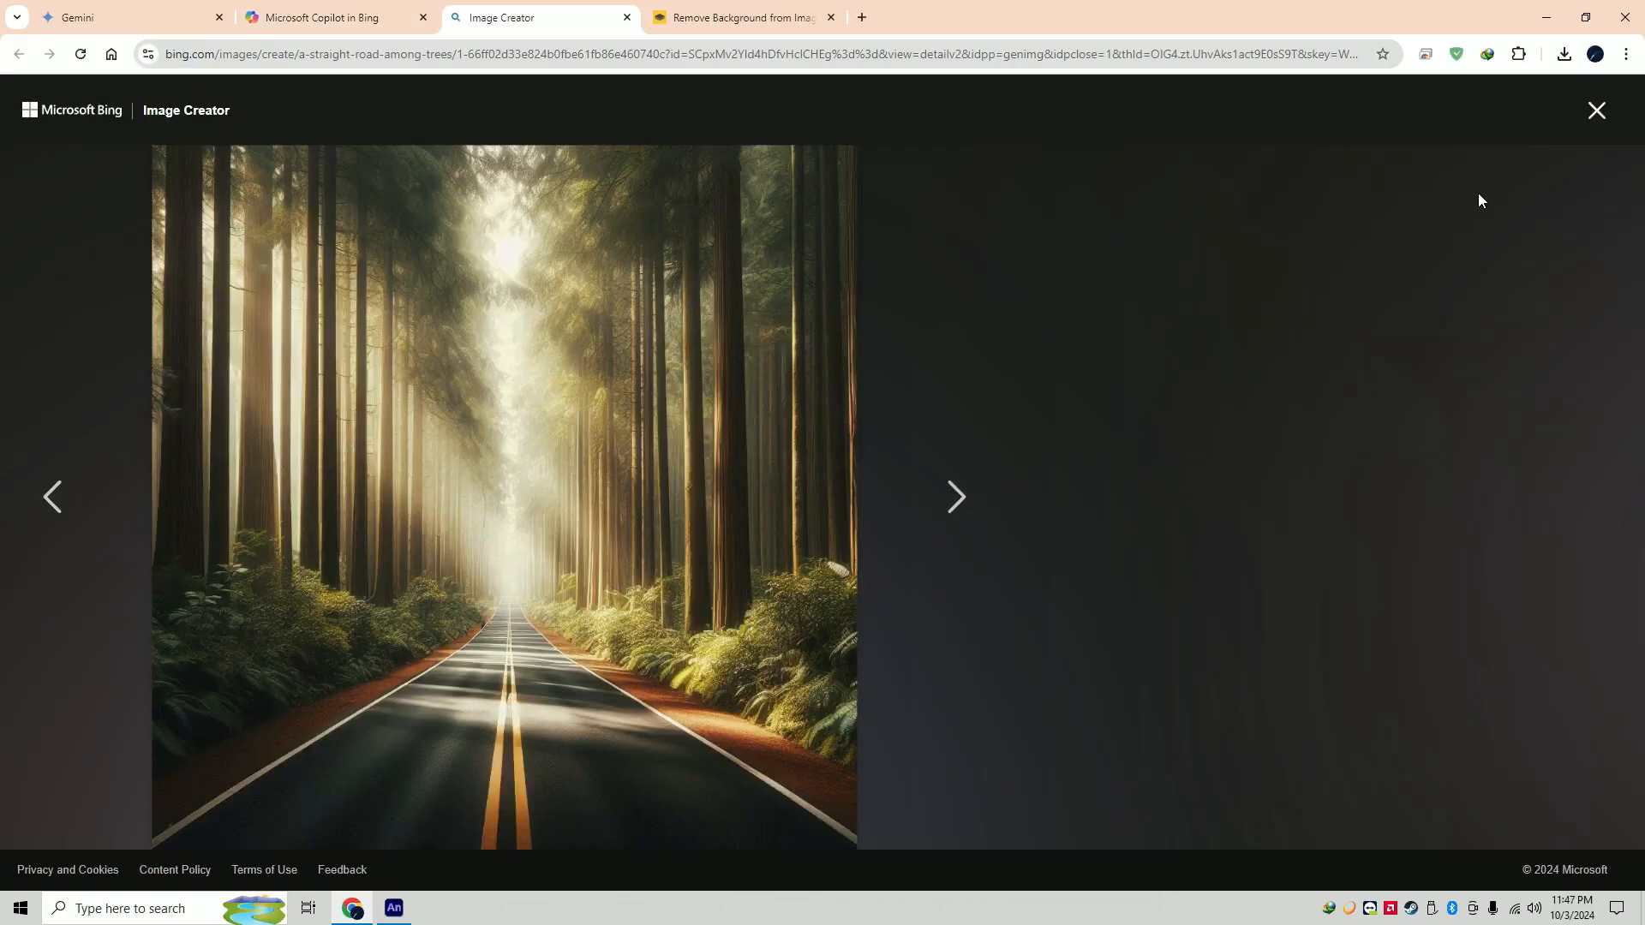
{"action": "left_click", "coordinate": [1236, 513]}
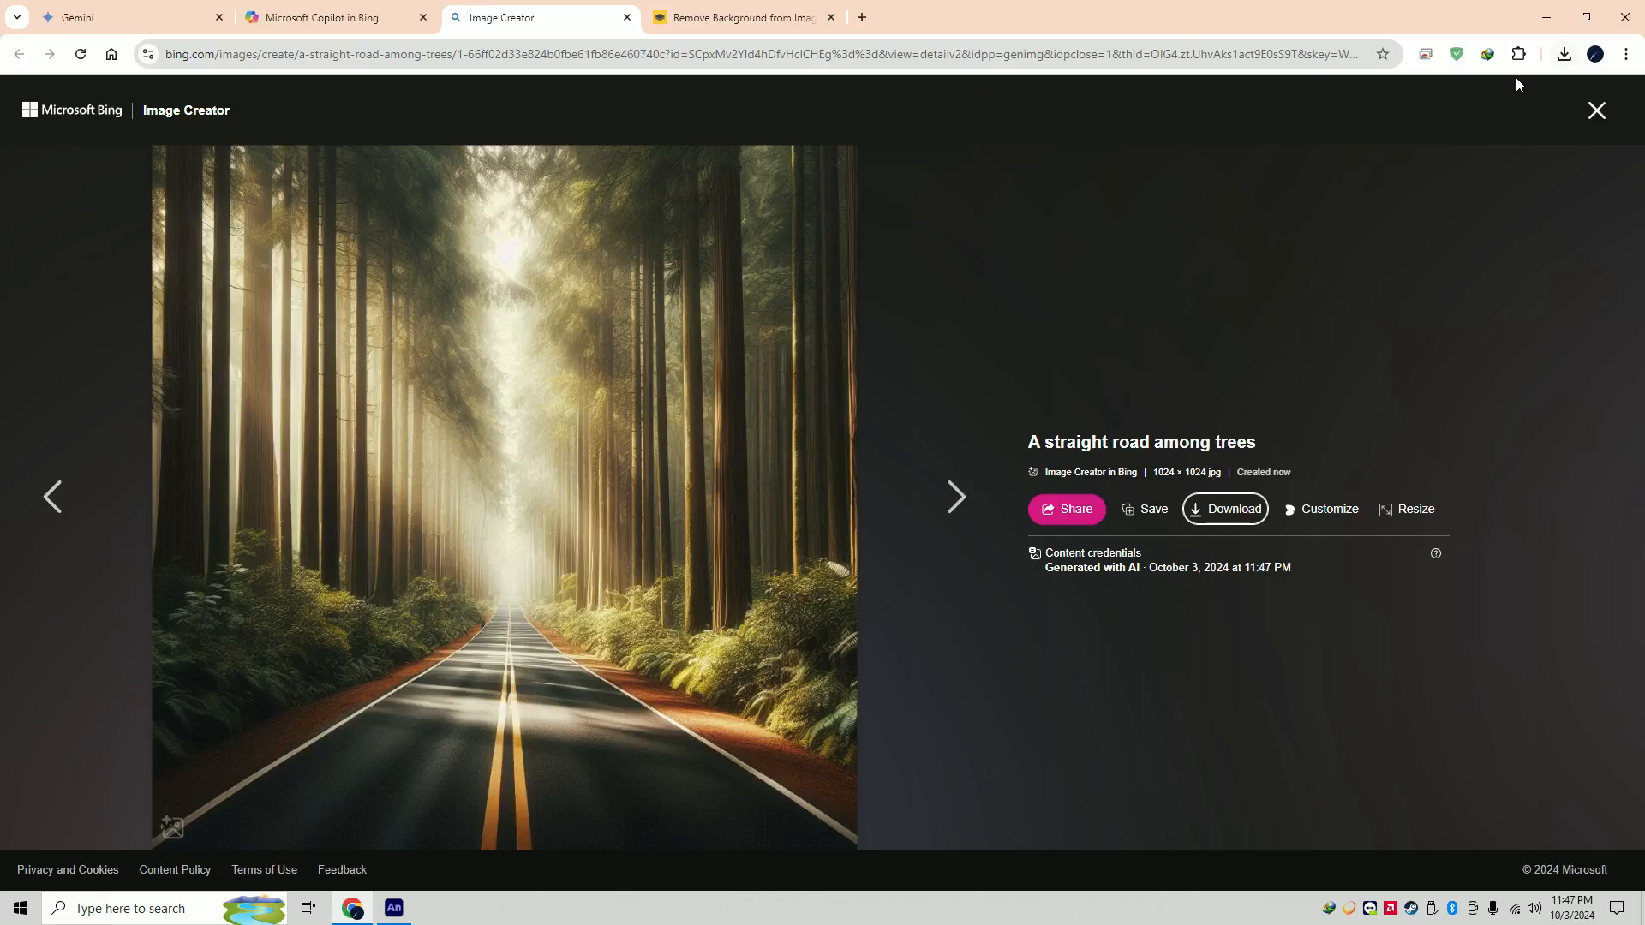
{"action": "left_click", "coordinate": [1597, 112]}
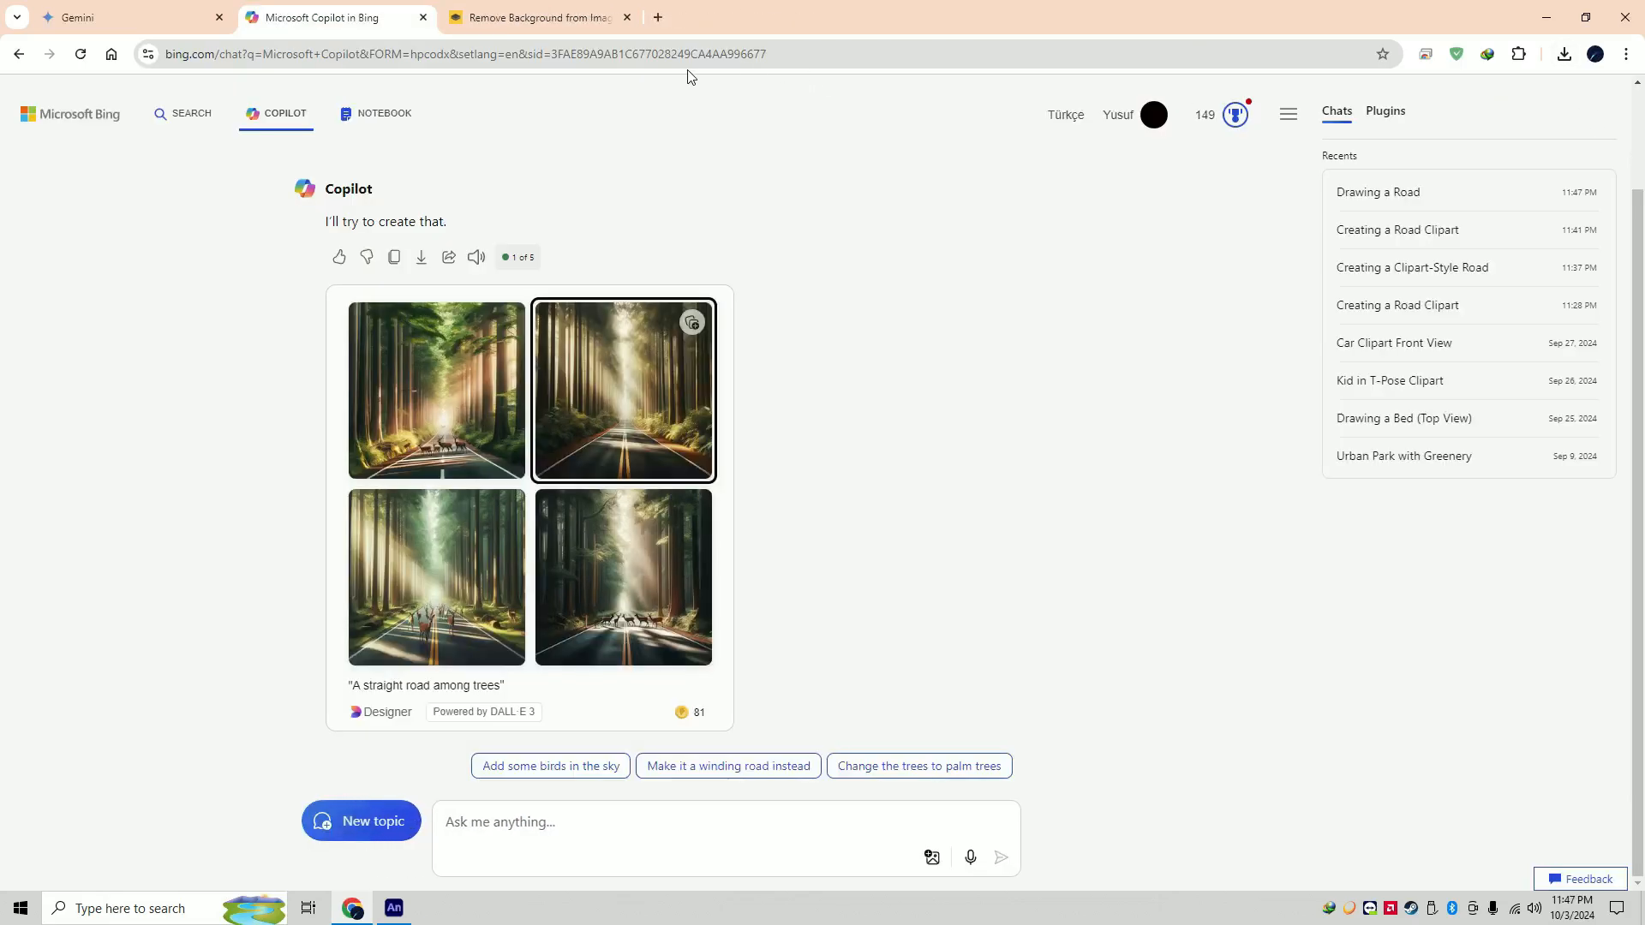
- Remove the background of the downloaded car image unnamed (1).png on remove.bg and download the 500 × 500 px result
{"action": "left_click", "coordinate": [549, 23]}
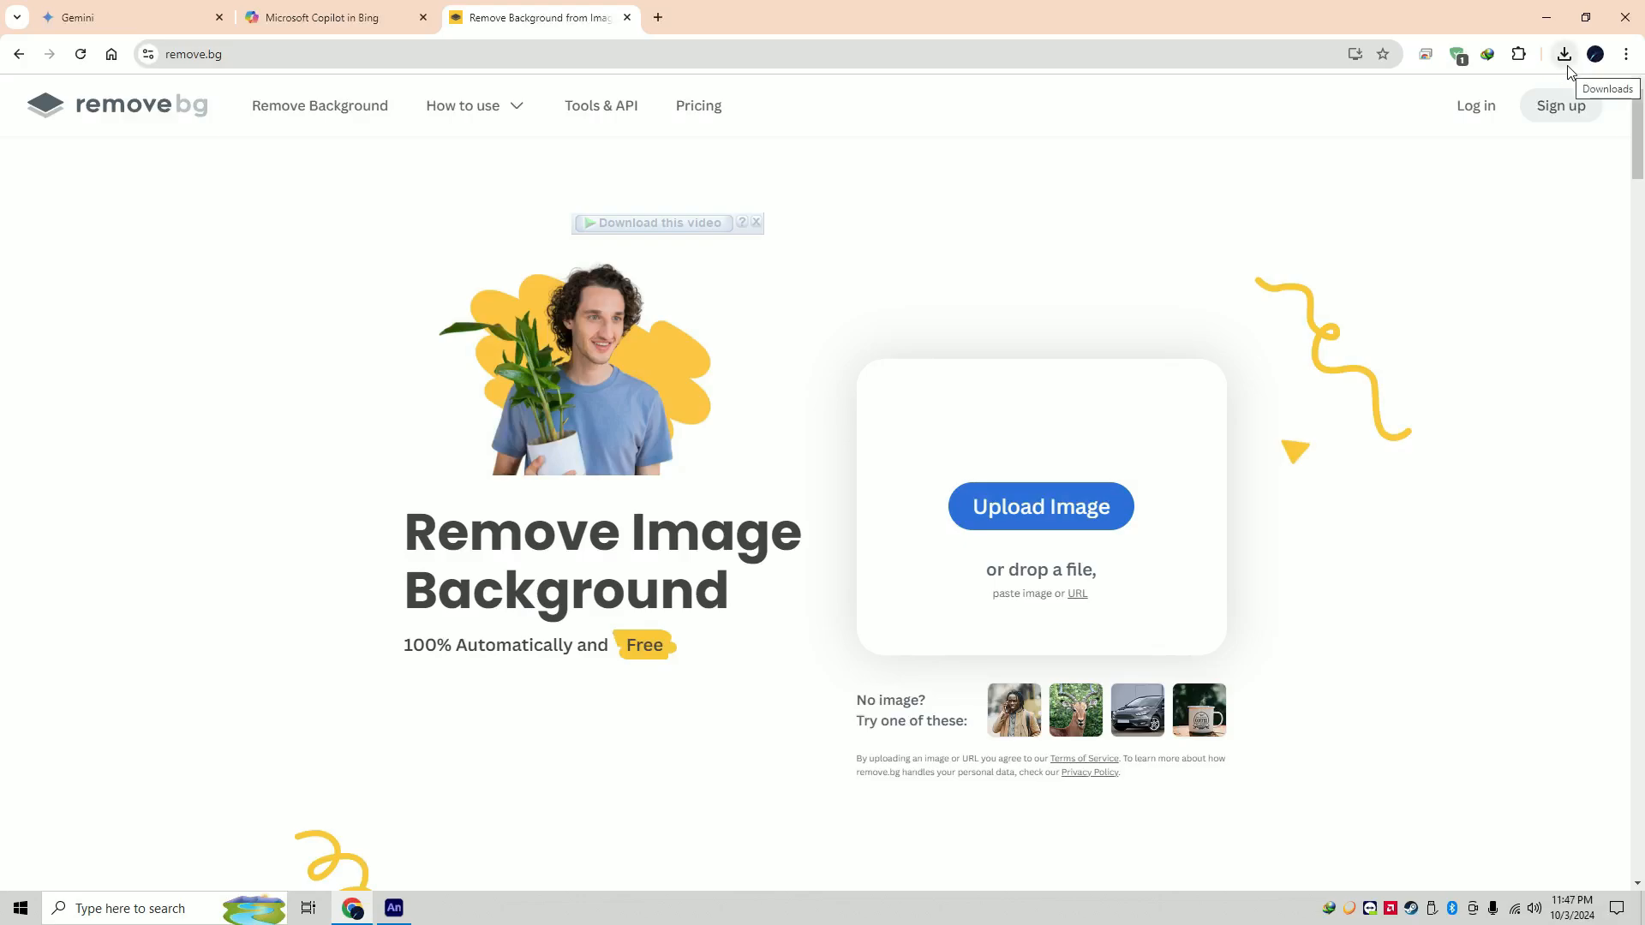
{"action": "left_click", "coordinate": [1568, 67]}
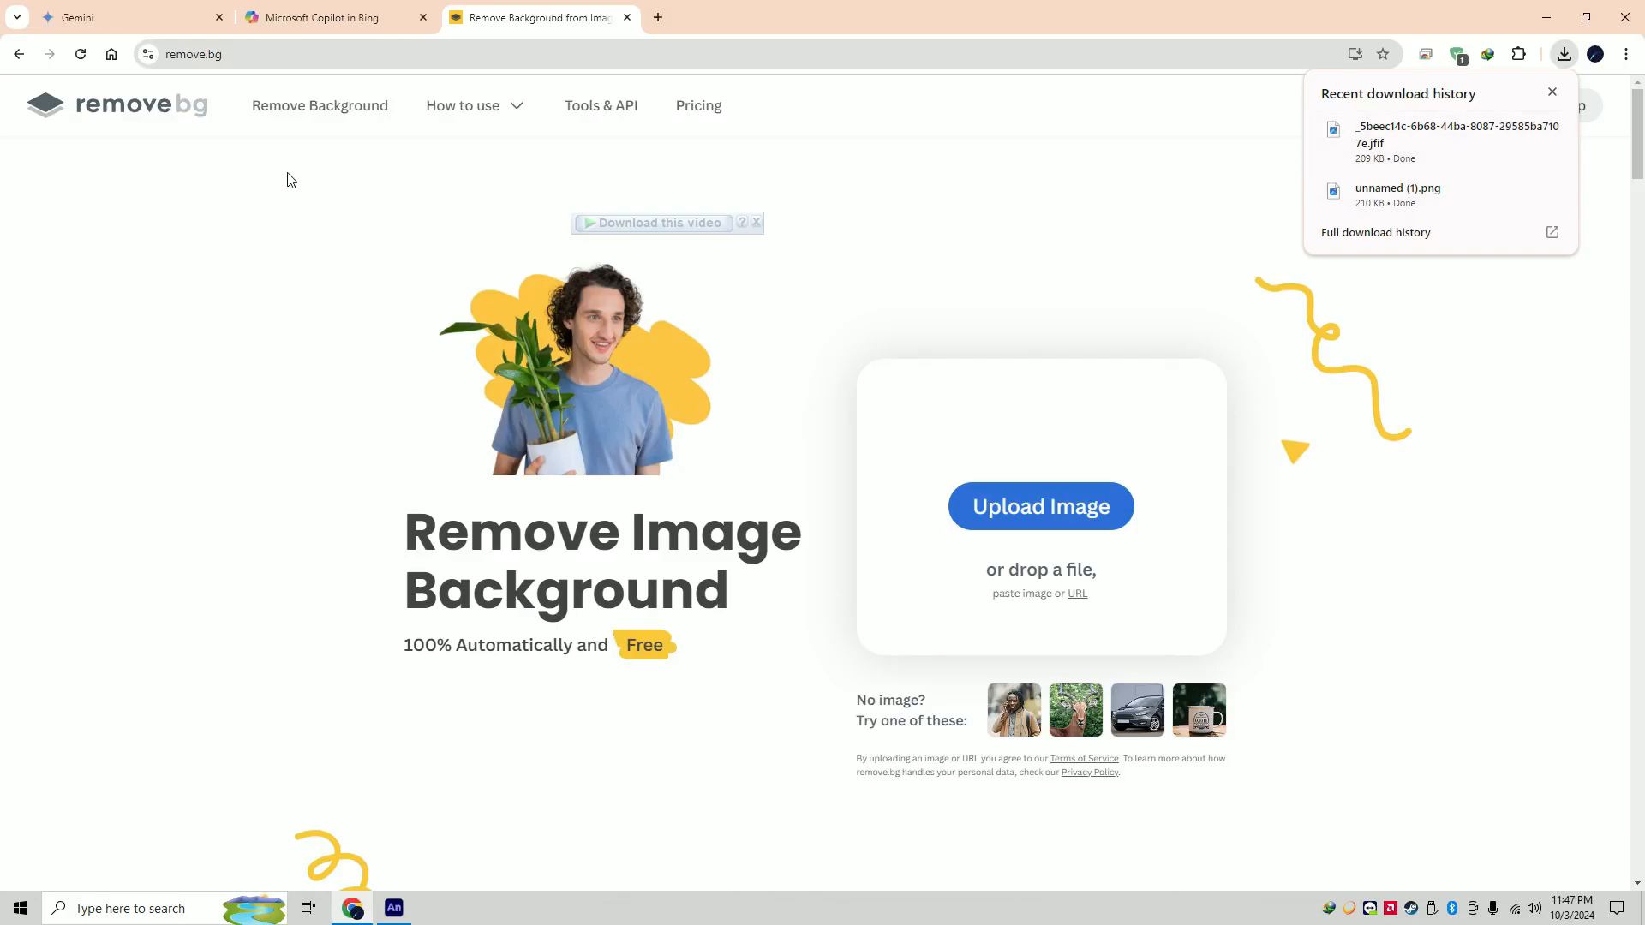
{"action": "left_click_drag", "start_coordinate": [1348, 139], "coordinate": [1418, 129]}
{"action": "left_click_drag", "start_coordinate": [1413, 193], "coordinate": [1047, 427]}
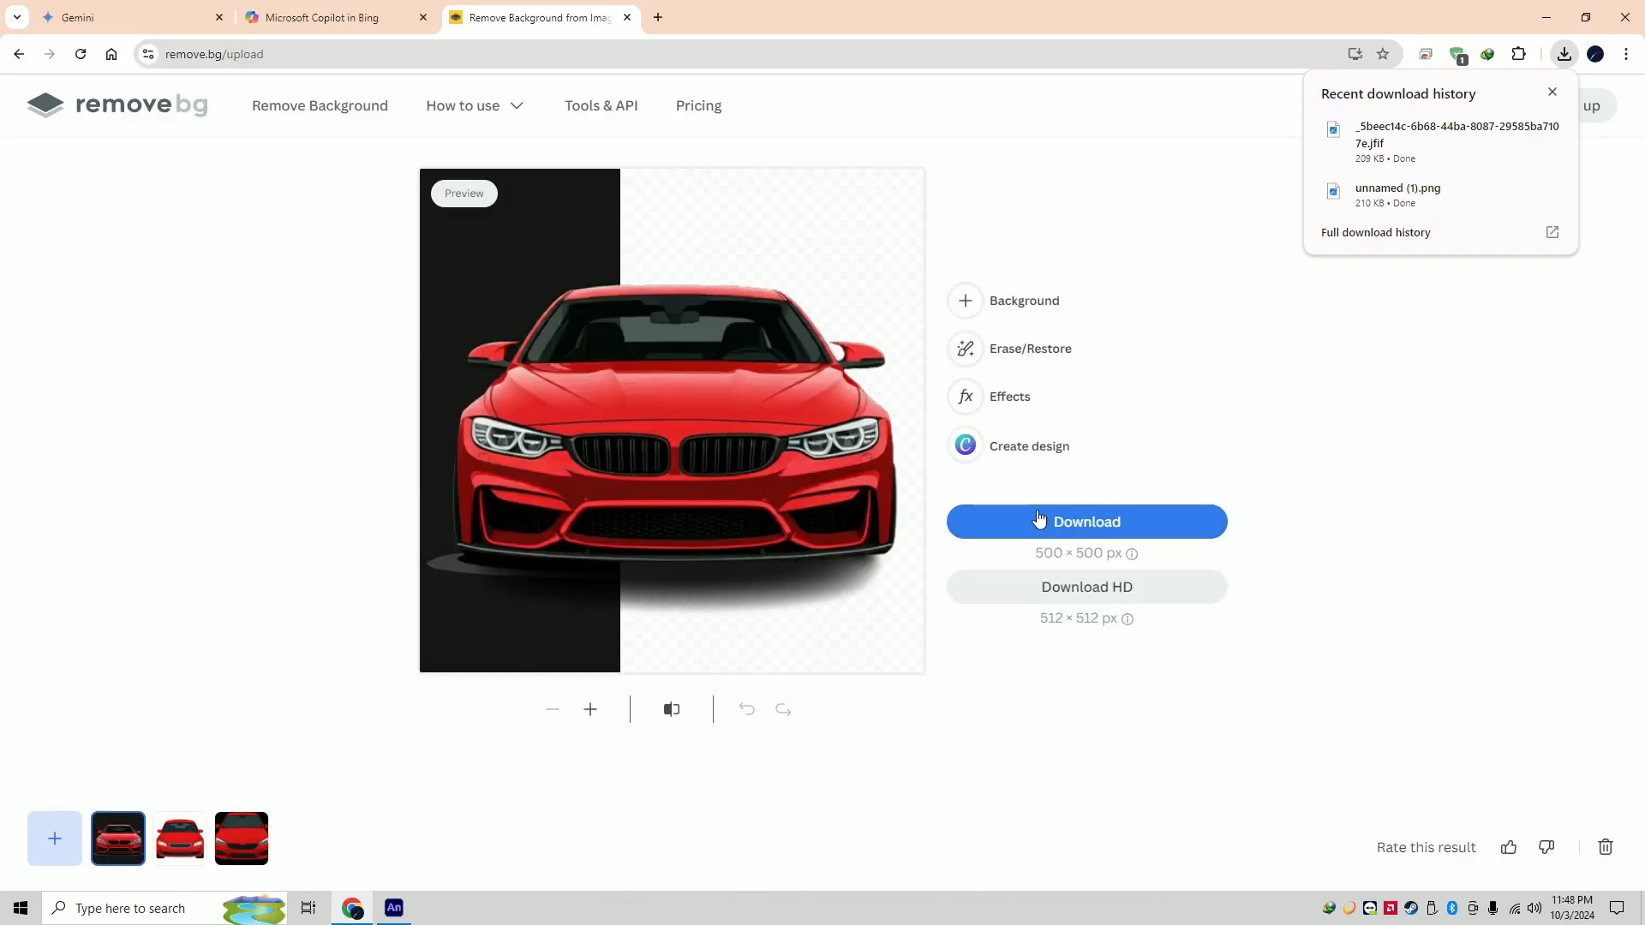
{"action": "left_click", "coordinate": [1046, 524]}
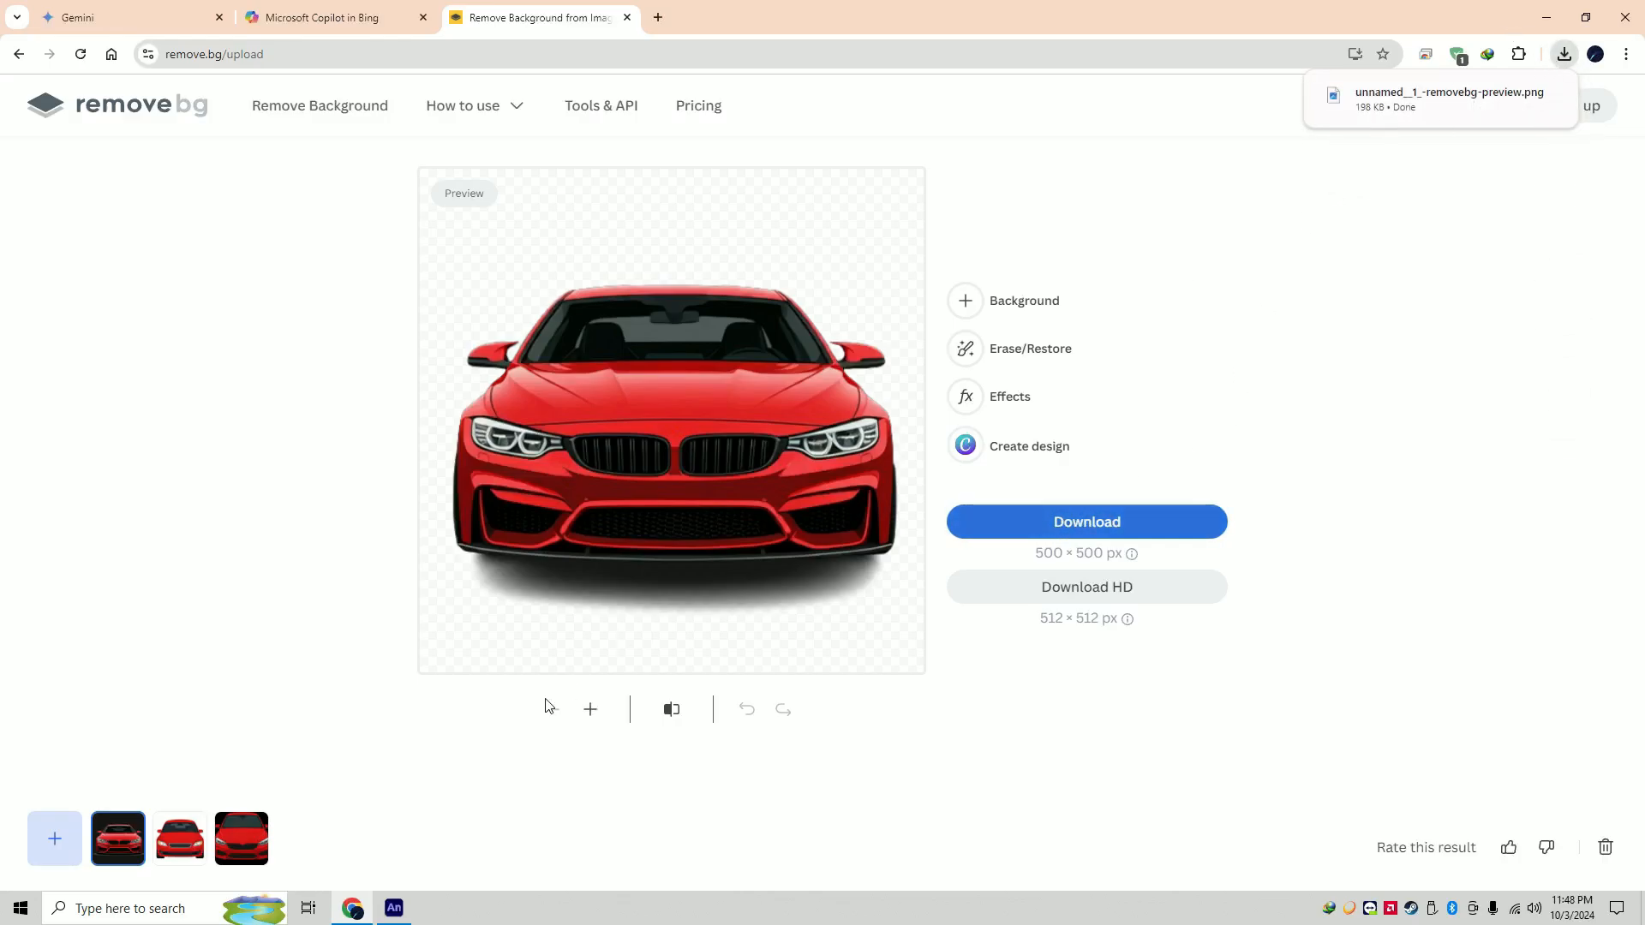
- Import the downloaded car cutout from the browser into the library of video2.fla in Adobe Animate
{"action": "left_click", "coordinate": [398, 910]}
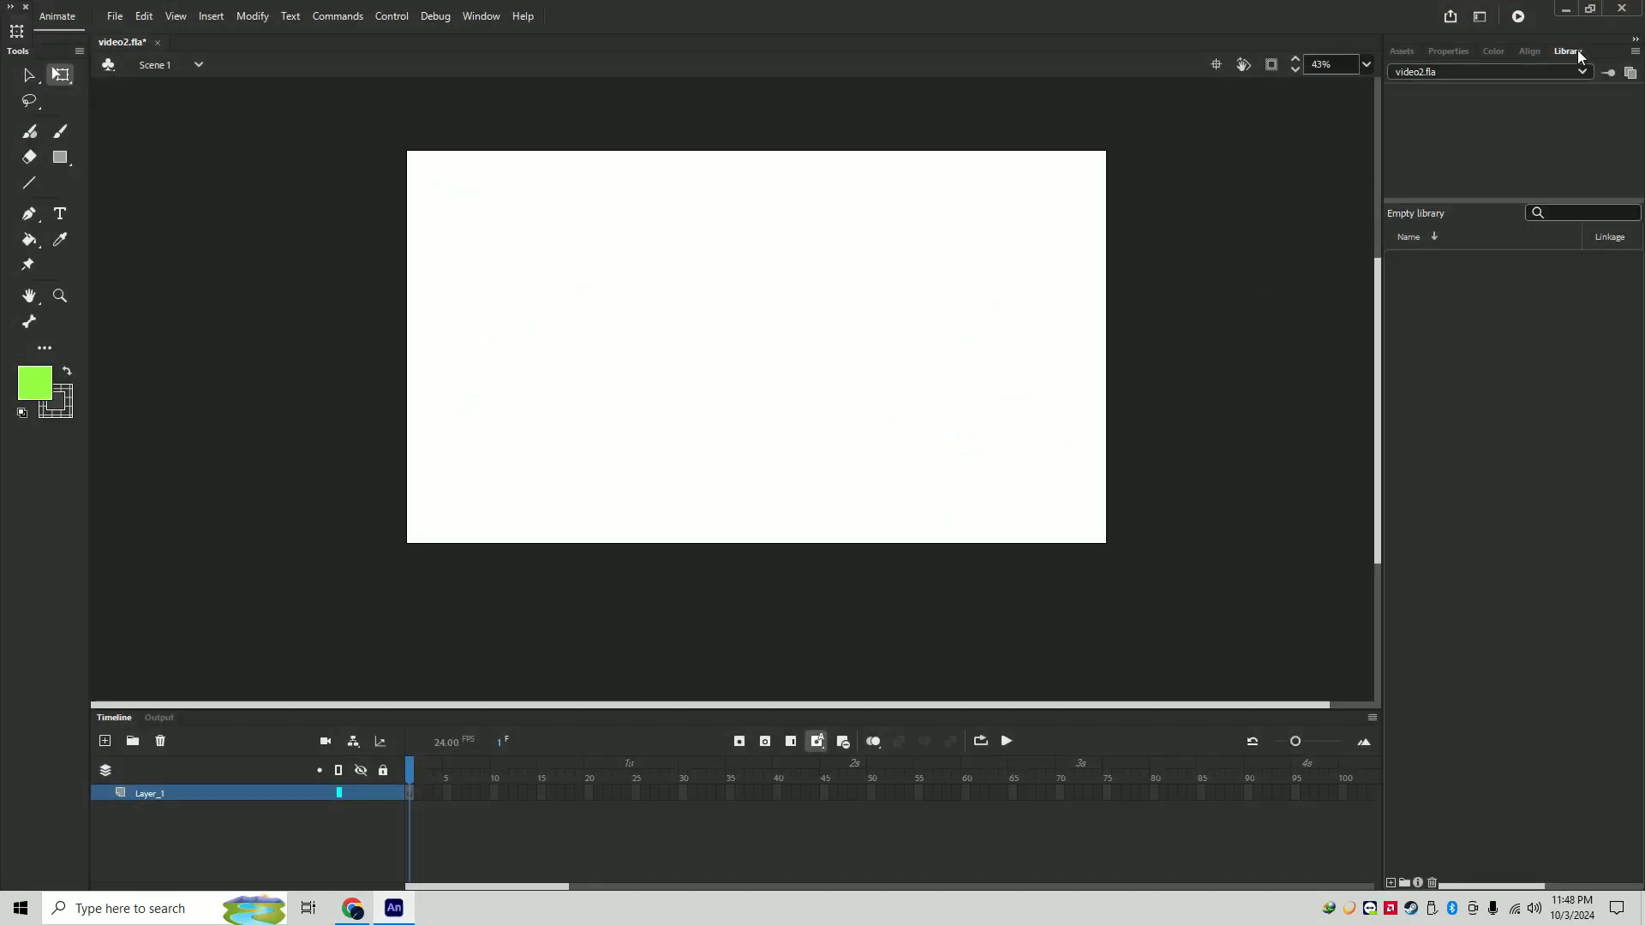
{"action": "left_click", "coordinate": [363, 917]}
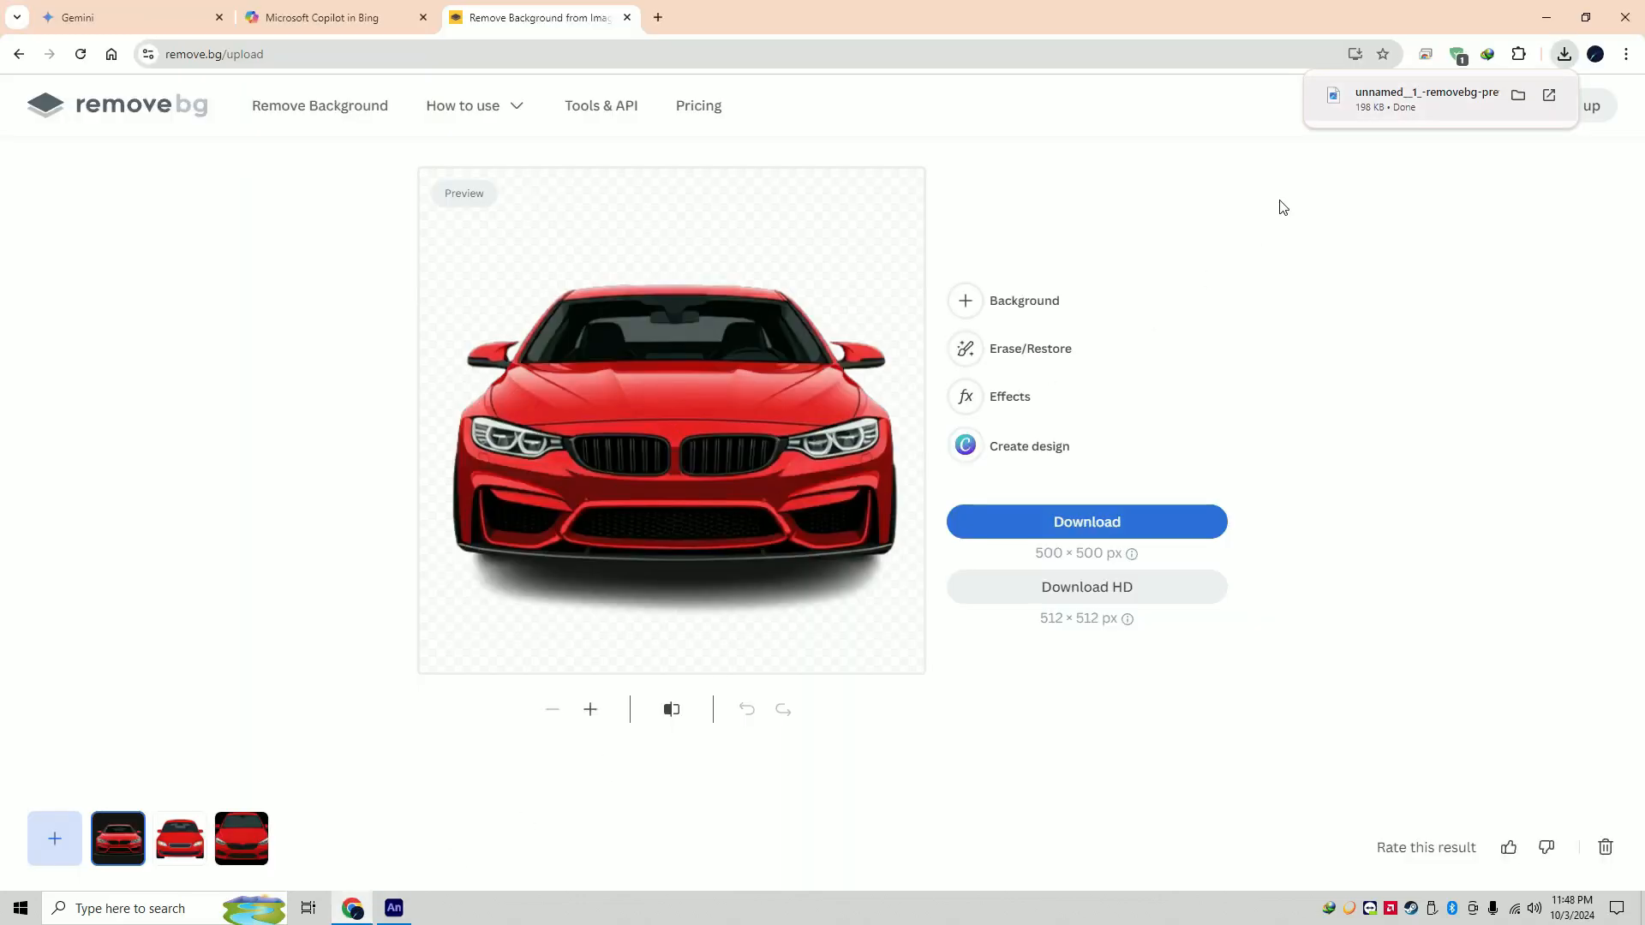
{"action": "left_click_drag", "start_coordinate": [1388, 99], "coordinate": [1536, 183]}
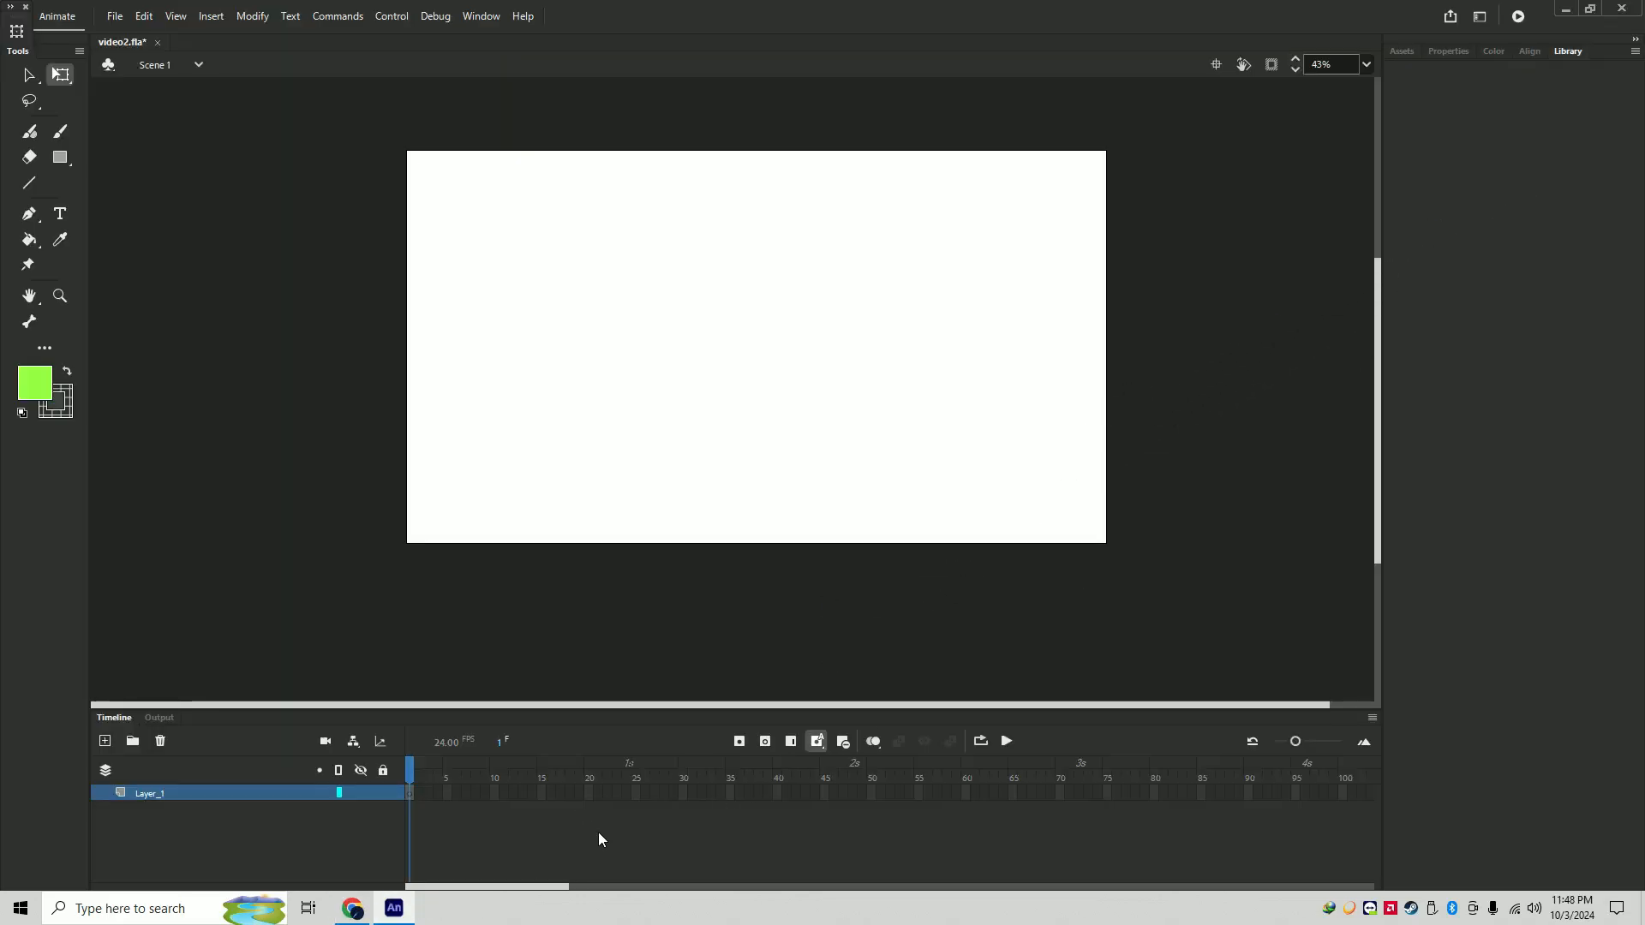
{"action": "left_click", "coordinate": [1564, 51]}
{"action": "left_click", "coordinate": [353, 908]}
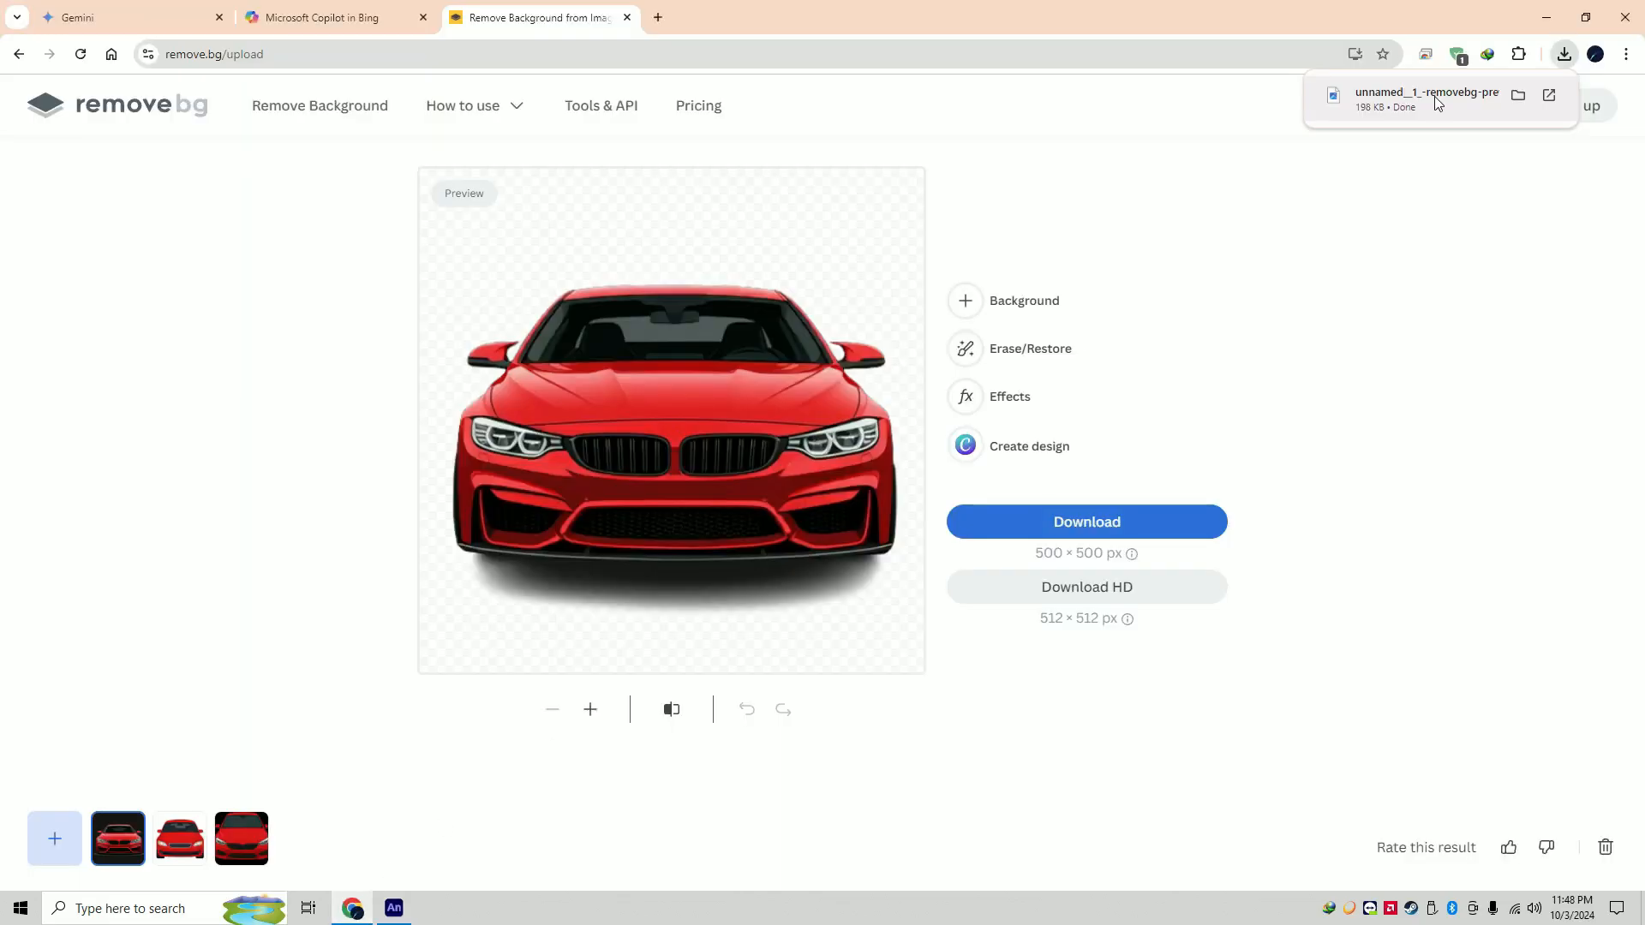
{"action": "left_click_drag", "start_coordinate": [1448, 99], "coordinate": [1583, 353]}
- Rename the imported car image in the library as Car
{"action": "left_click", "coordinate": [1489, 261]}
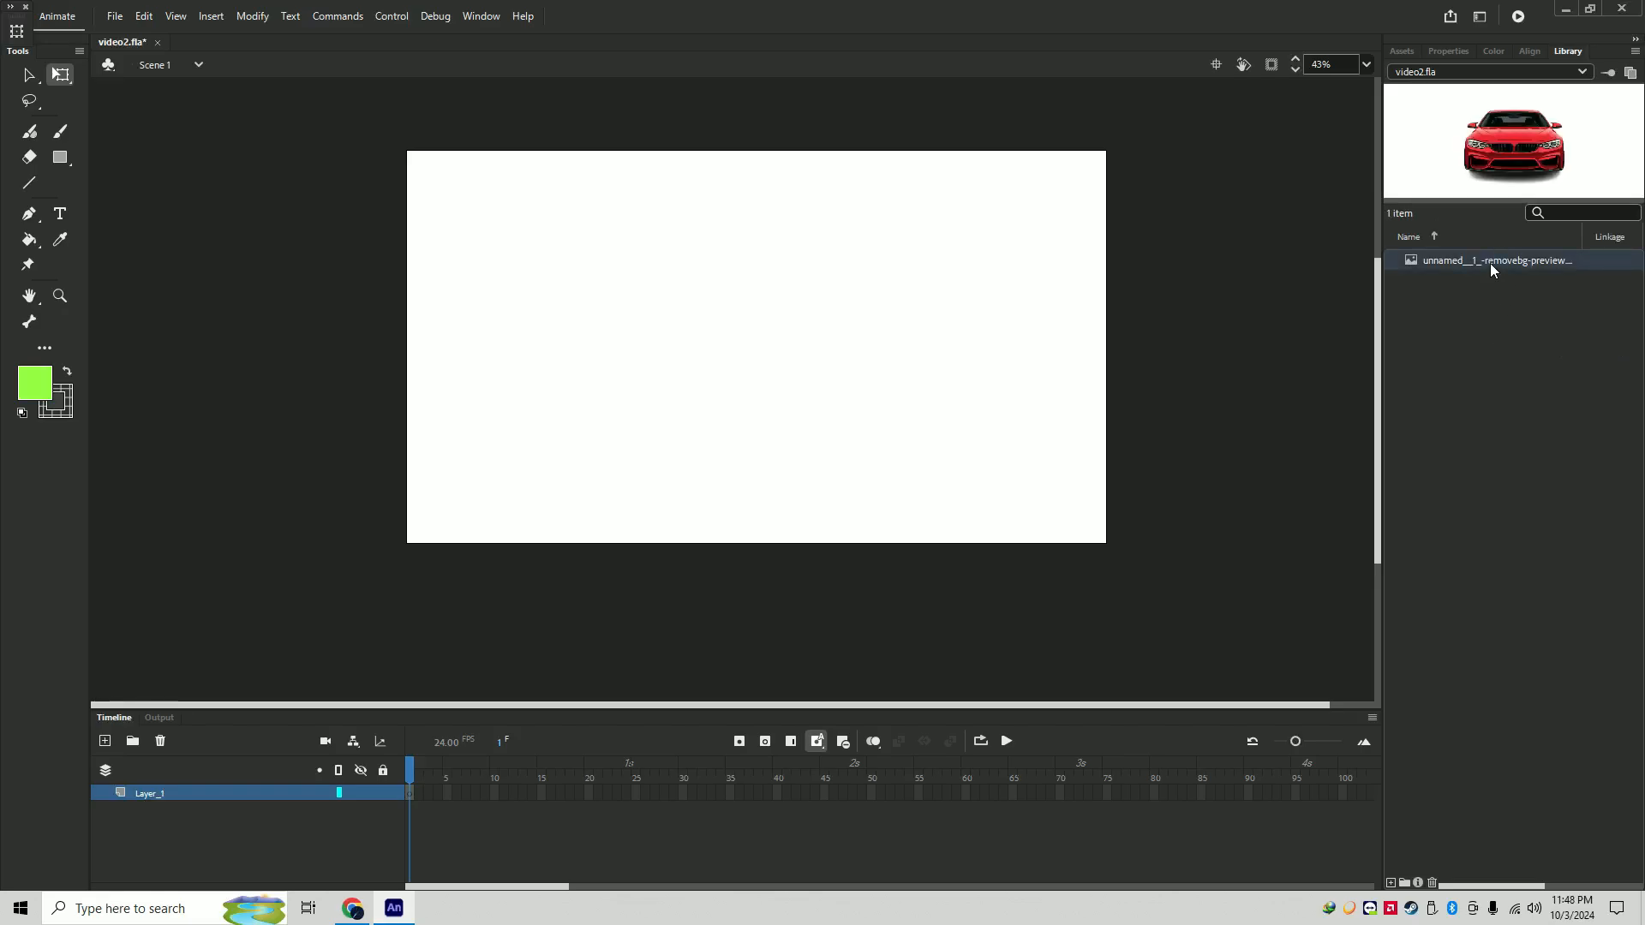
{"action": "double_click", "coordinate": [1489, 261]}
{"action": "type", "text": "Car"}
{"action": "key", "text": "Return"}
- Import the downloaded forest road .jfif image from the browser into the Adobe Animate library
{"action": "left_click", "coordinate": [352, 908]}
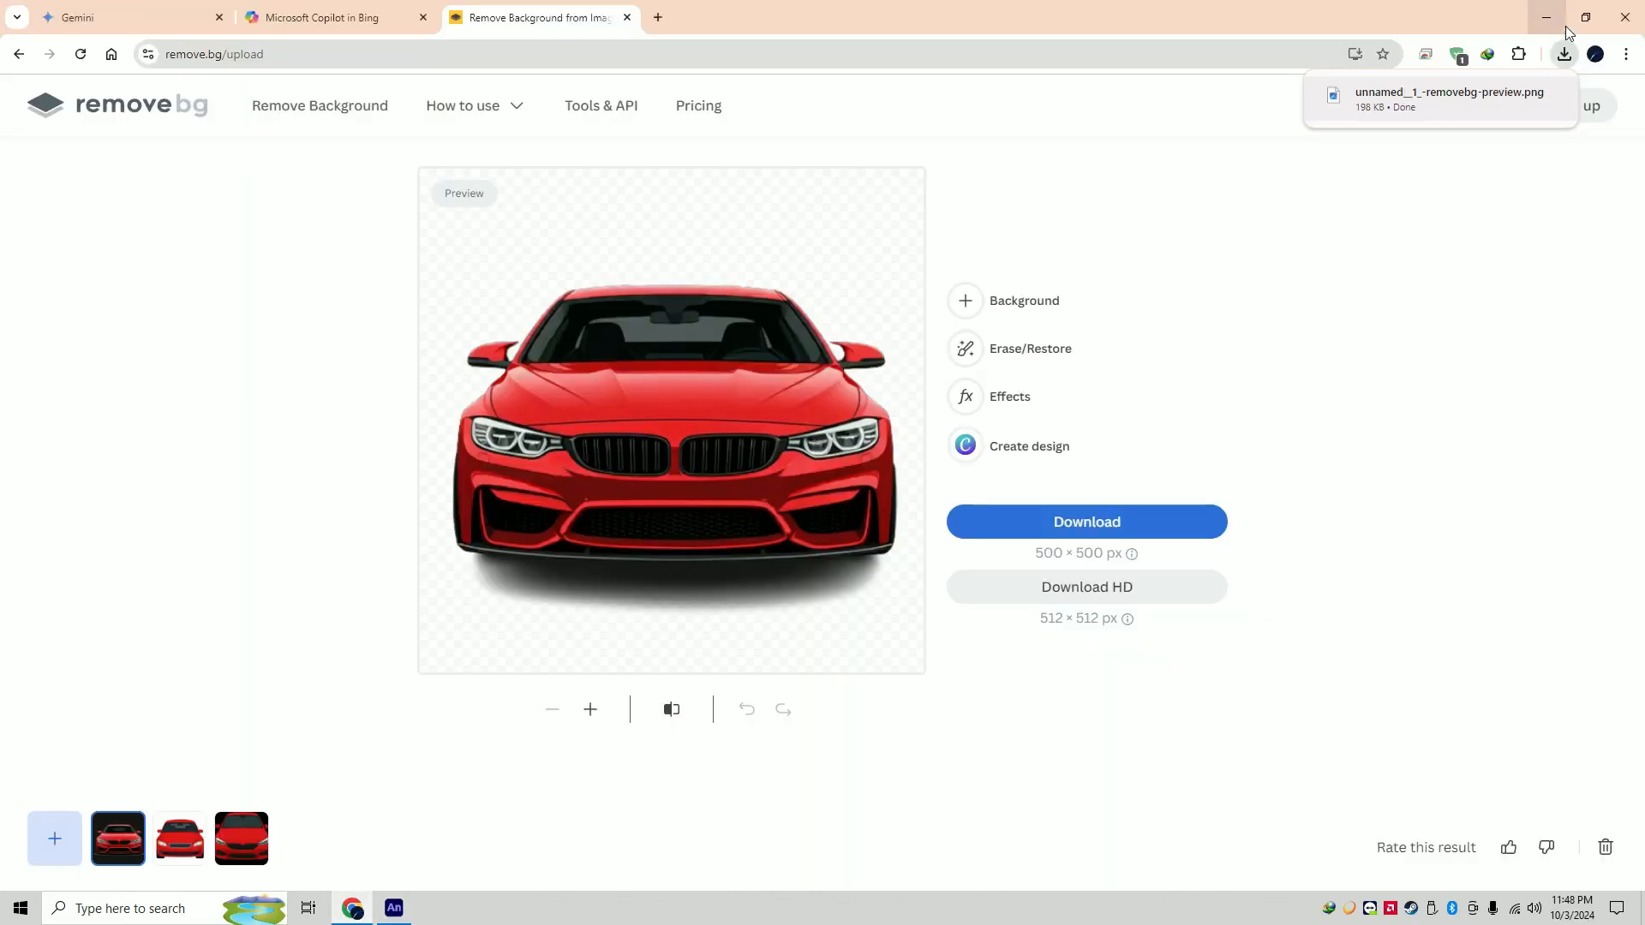
{"action": "left_click", "coordinate": [1561, 57]}
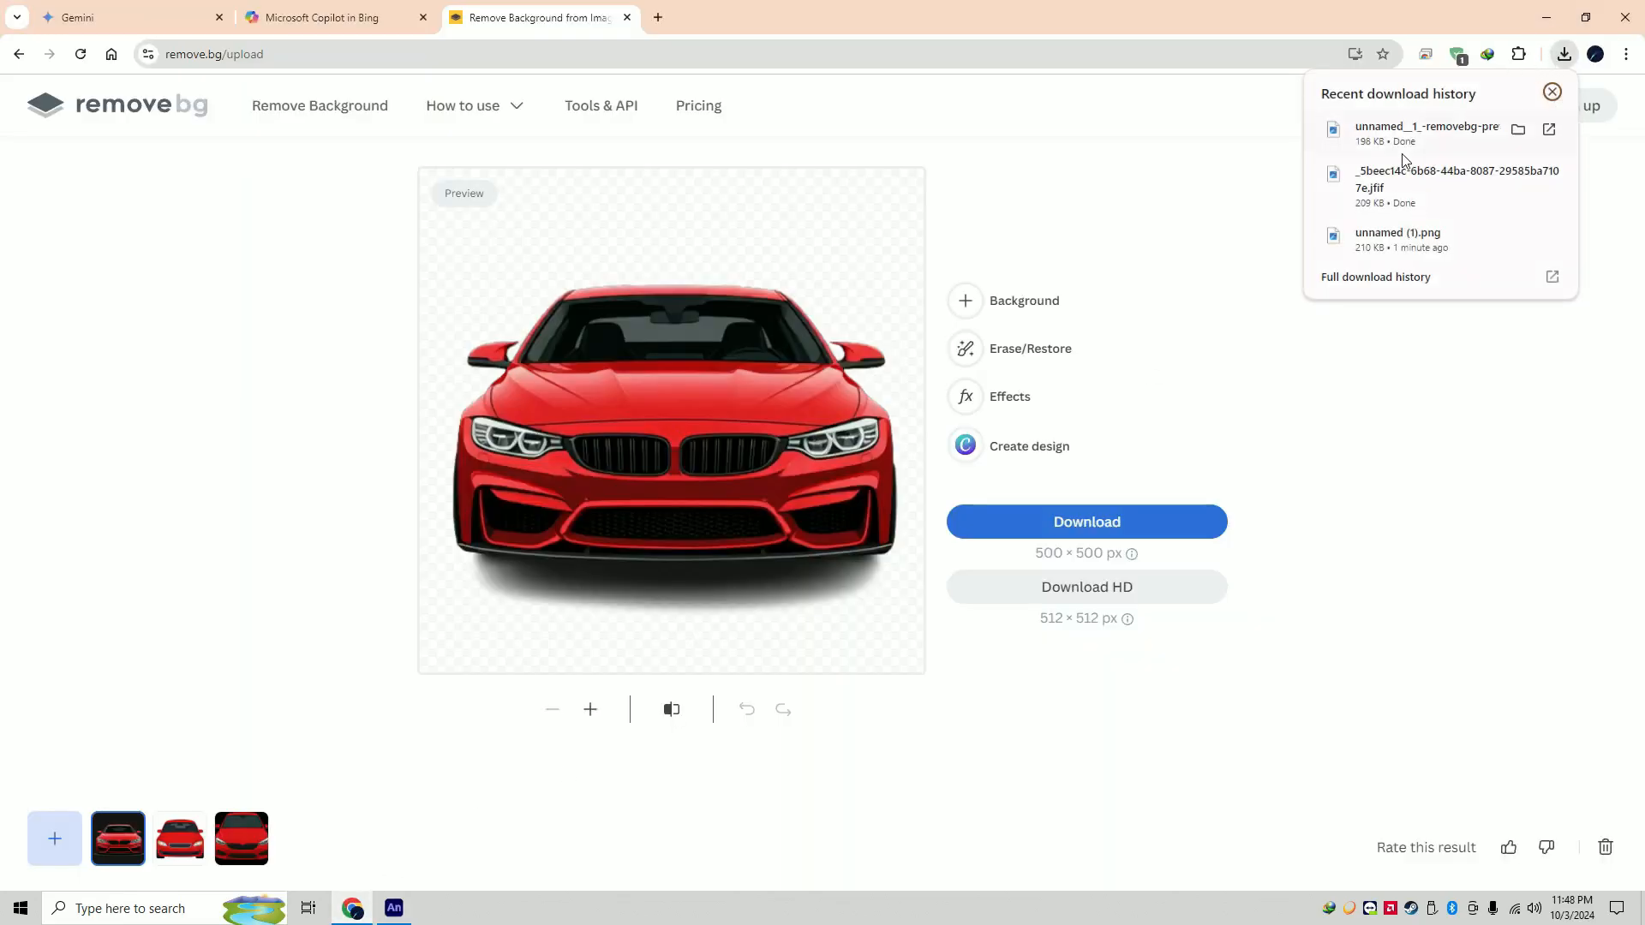
{"action": "left_click_drag", "start_coordinate": [1405, 176], "coordinate": [1592, 353]}
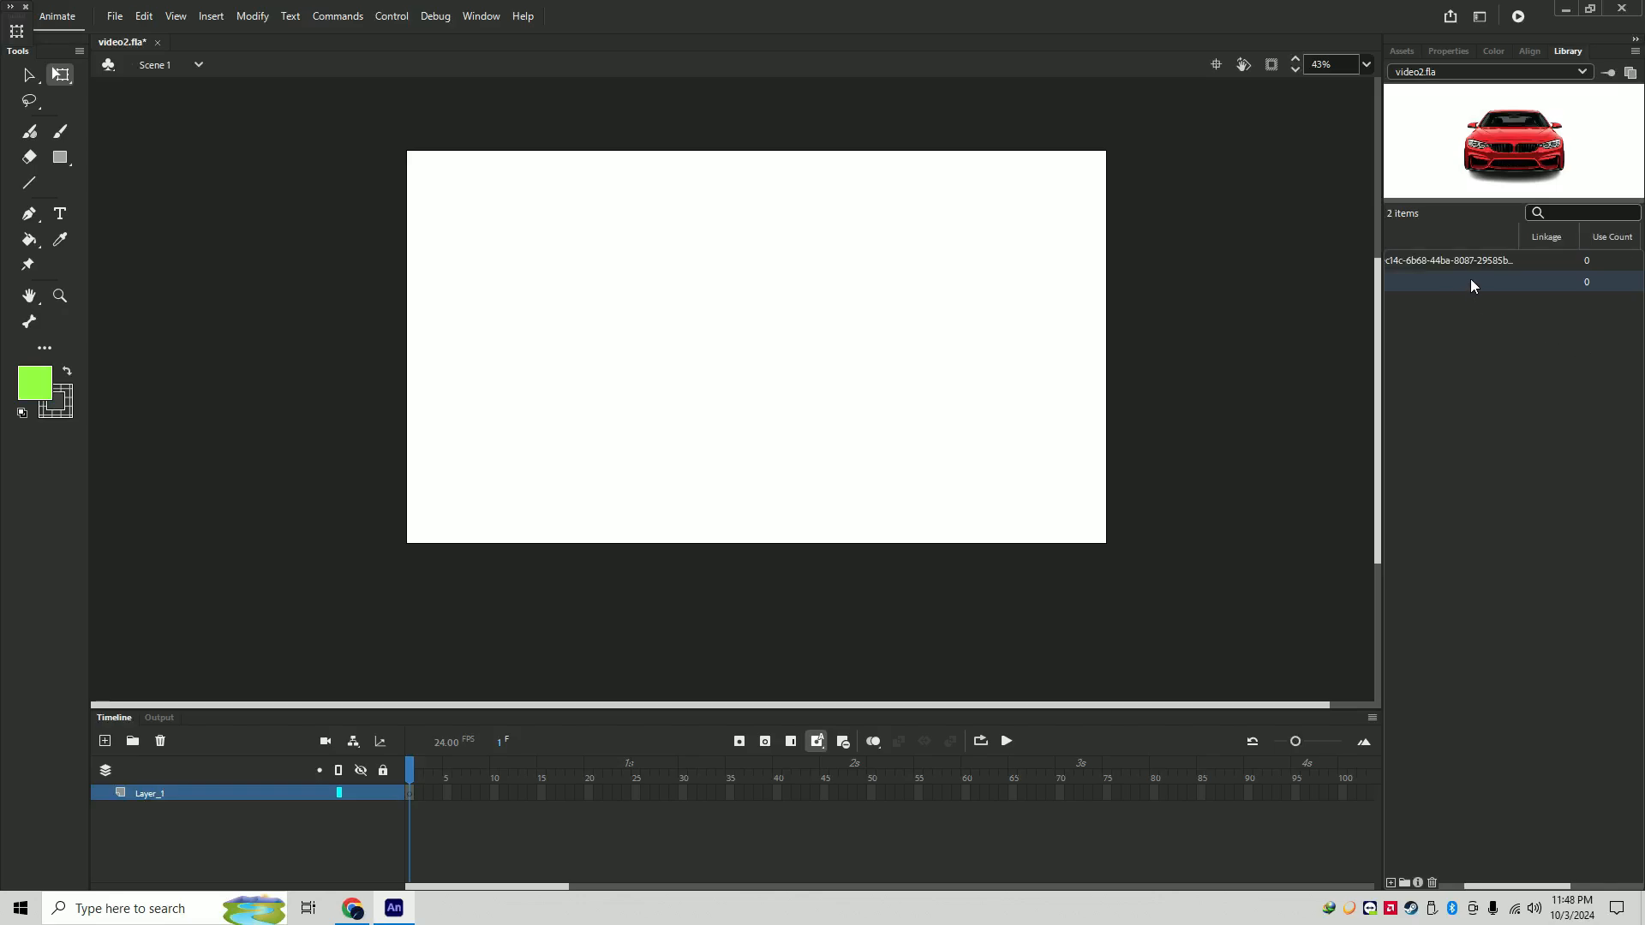
{"action": "left_click_drag", "start_coordinate": [1514, 886], "coordinate": [1427, 884]}
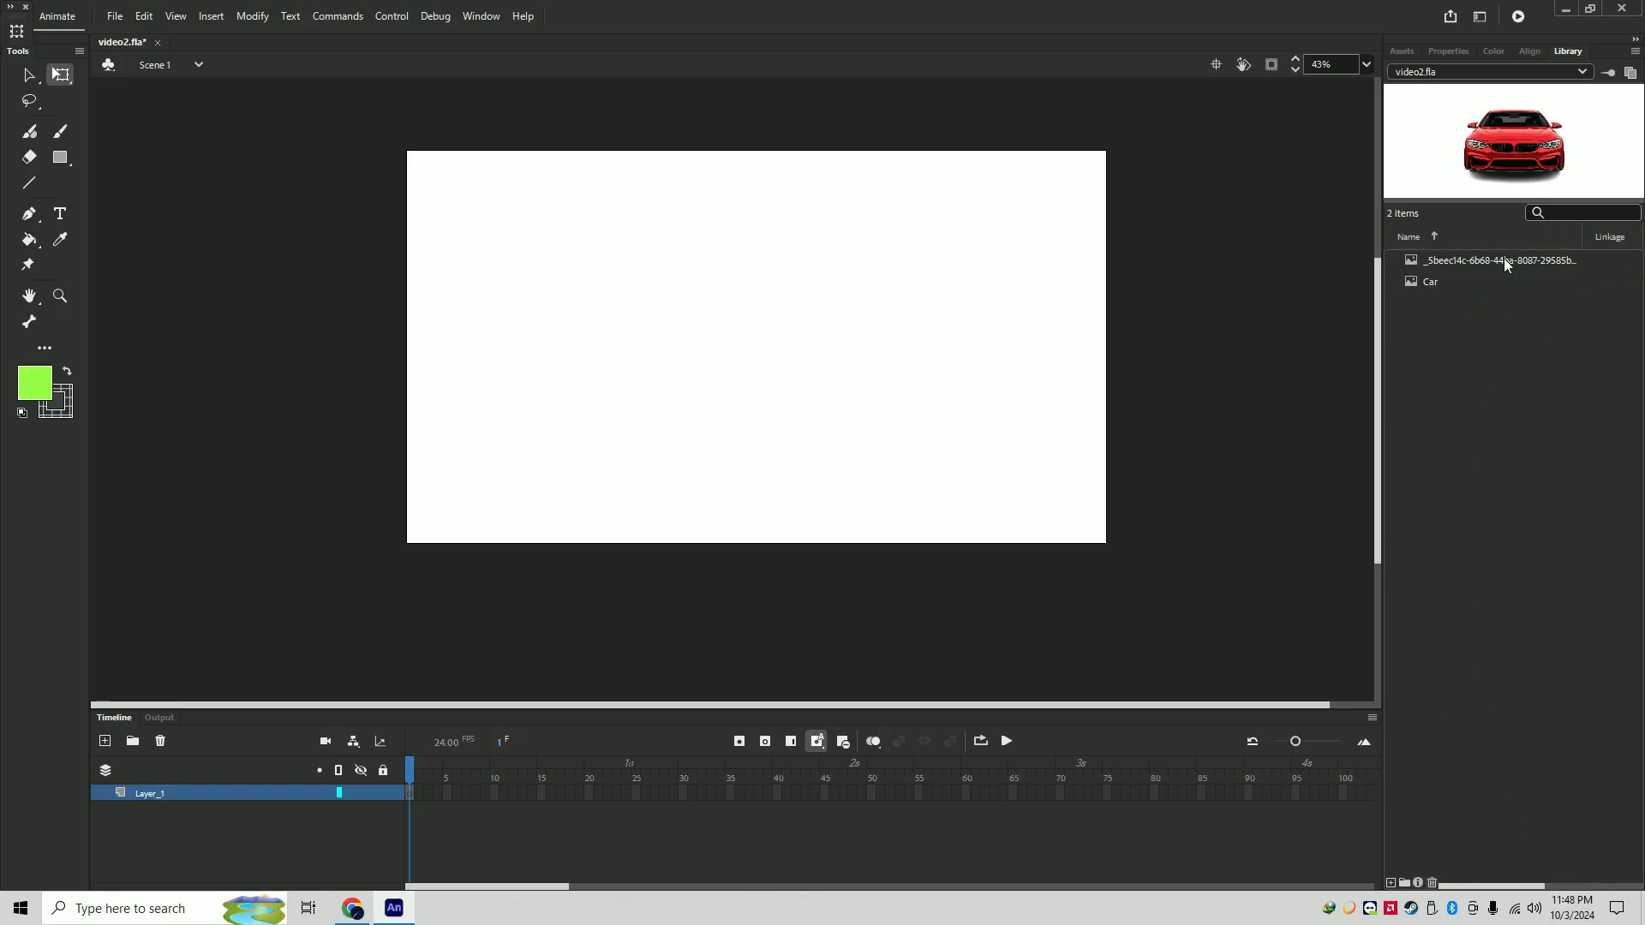
- Rename the road image in the library as Background
{"action": "double_click", "coordinate": [1470, 262]}
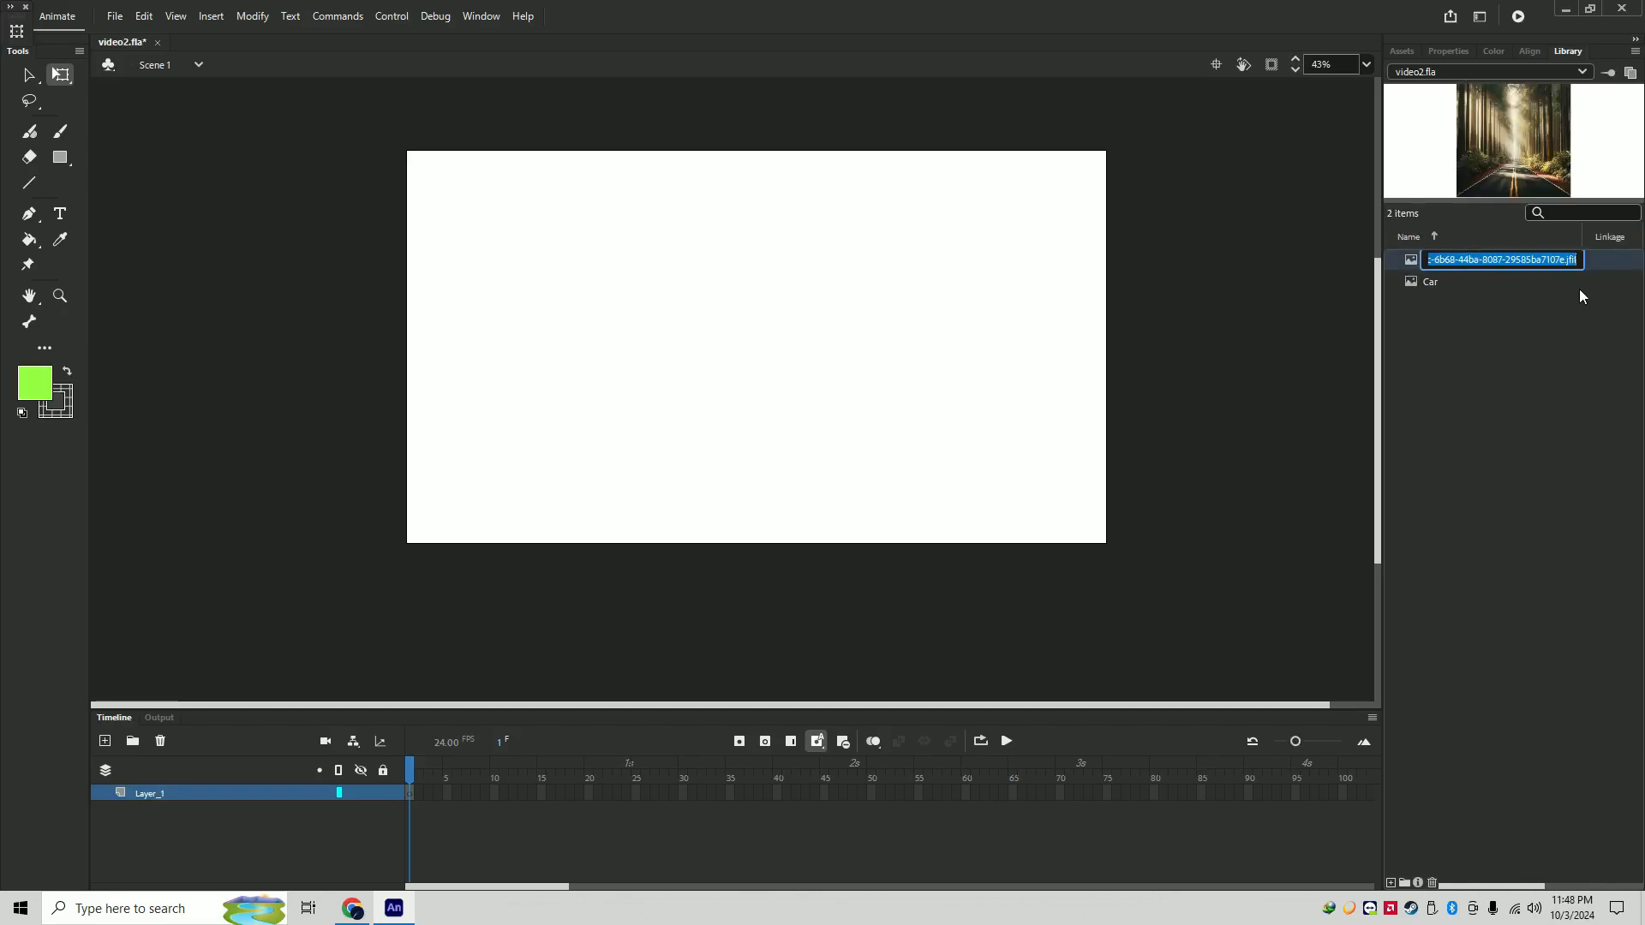
{"action": "type", "text": "Backgr"}
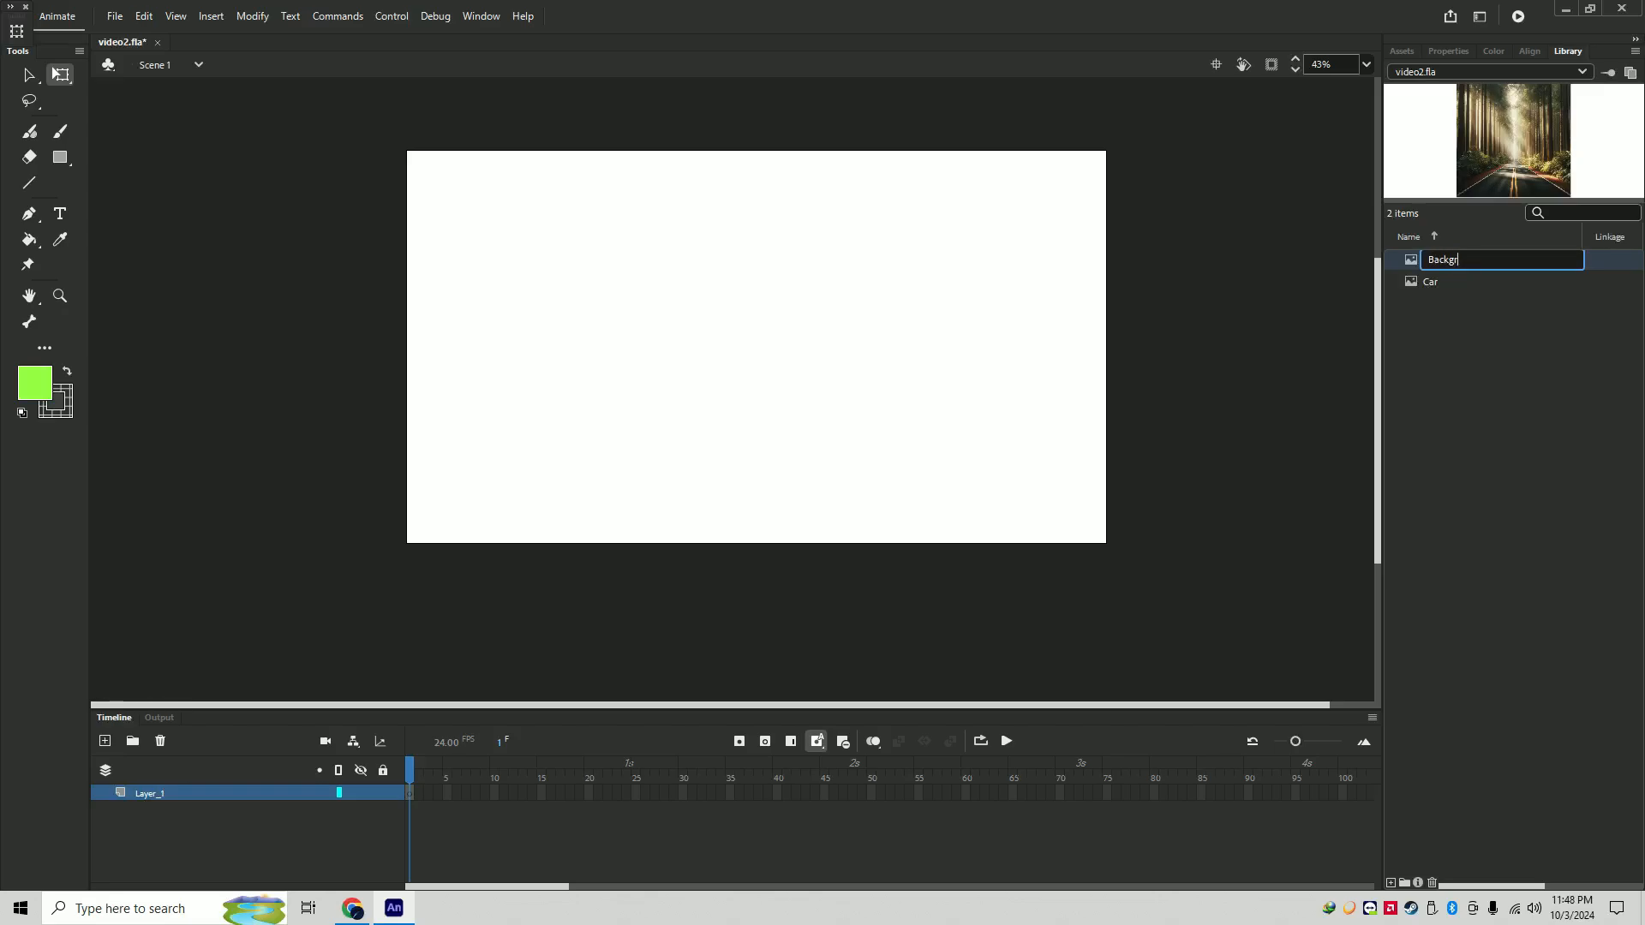
{"action": "type", "text": "ound"}
{"action": "key", "text": "Return"}
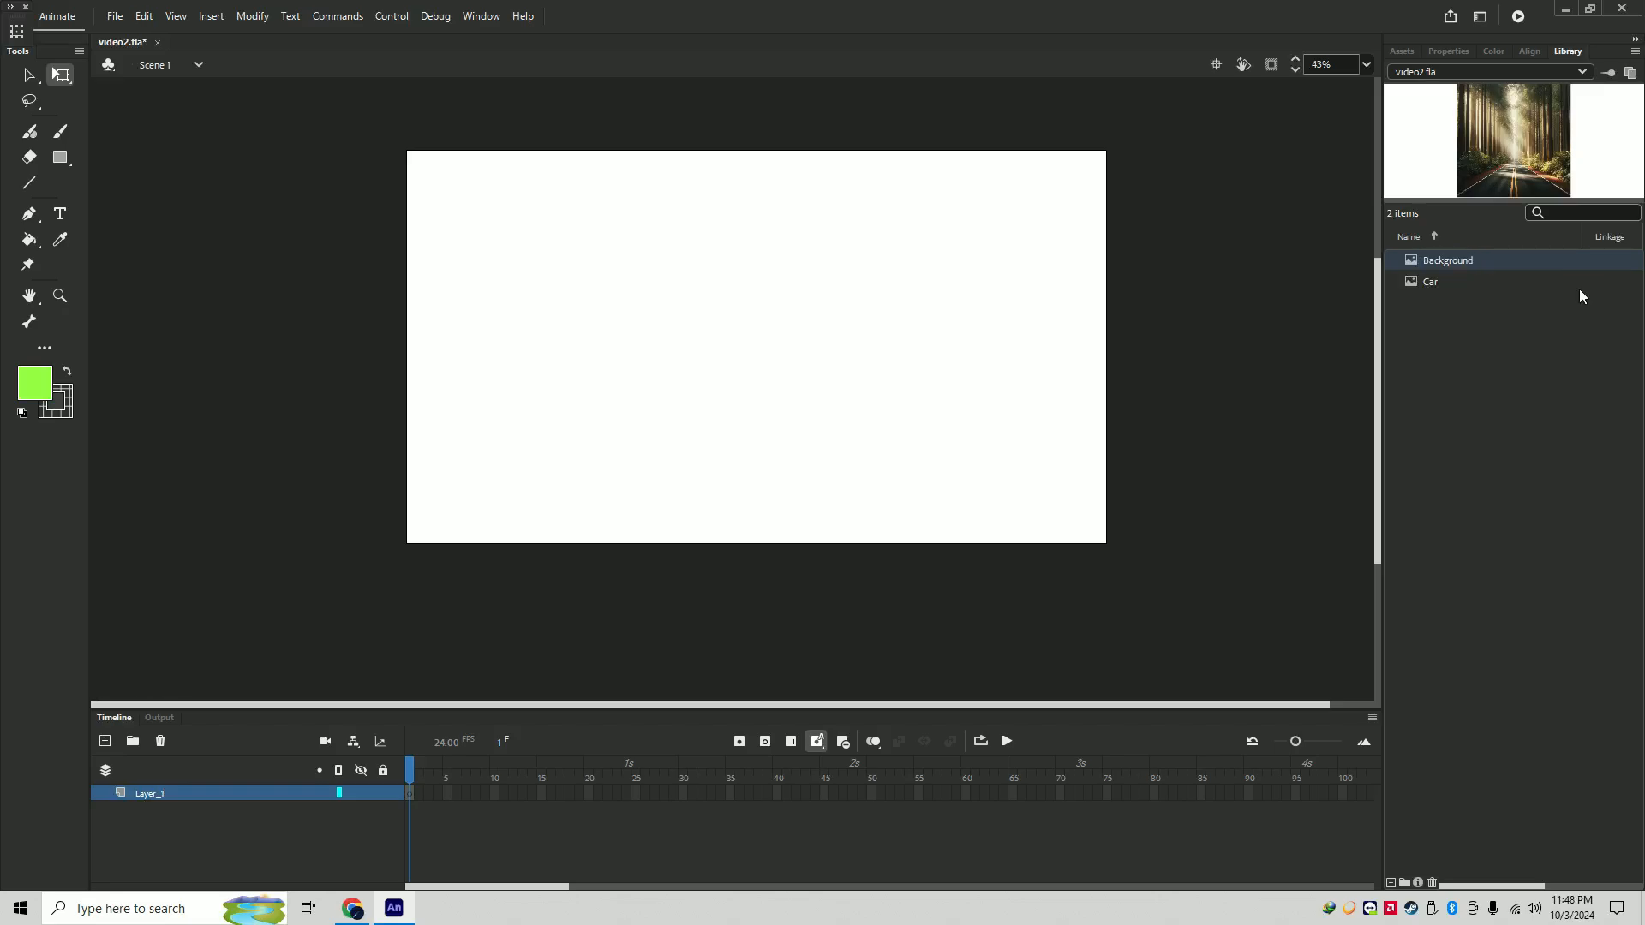
- Rename the existing timeline layer Layer_1 as Car
{"action": "double_click", "coordinate": [162, 790]}
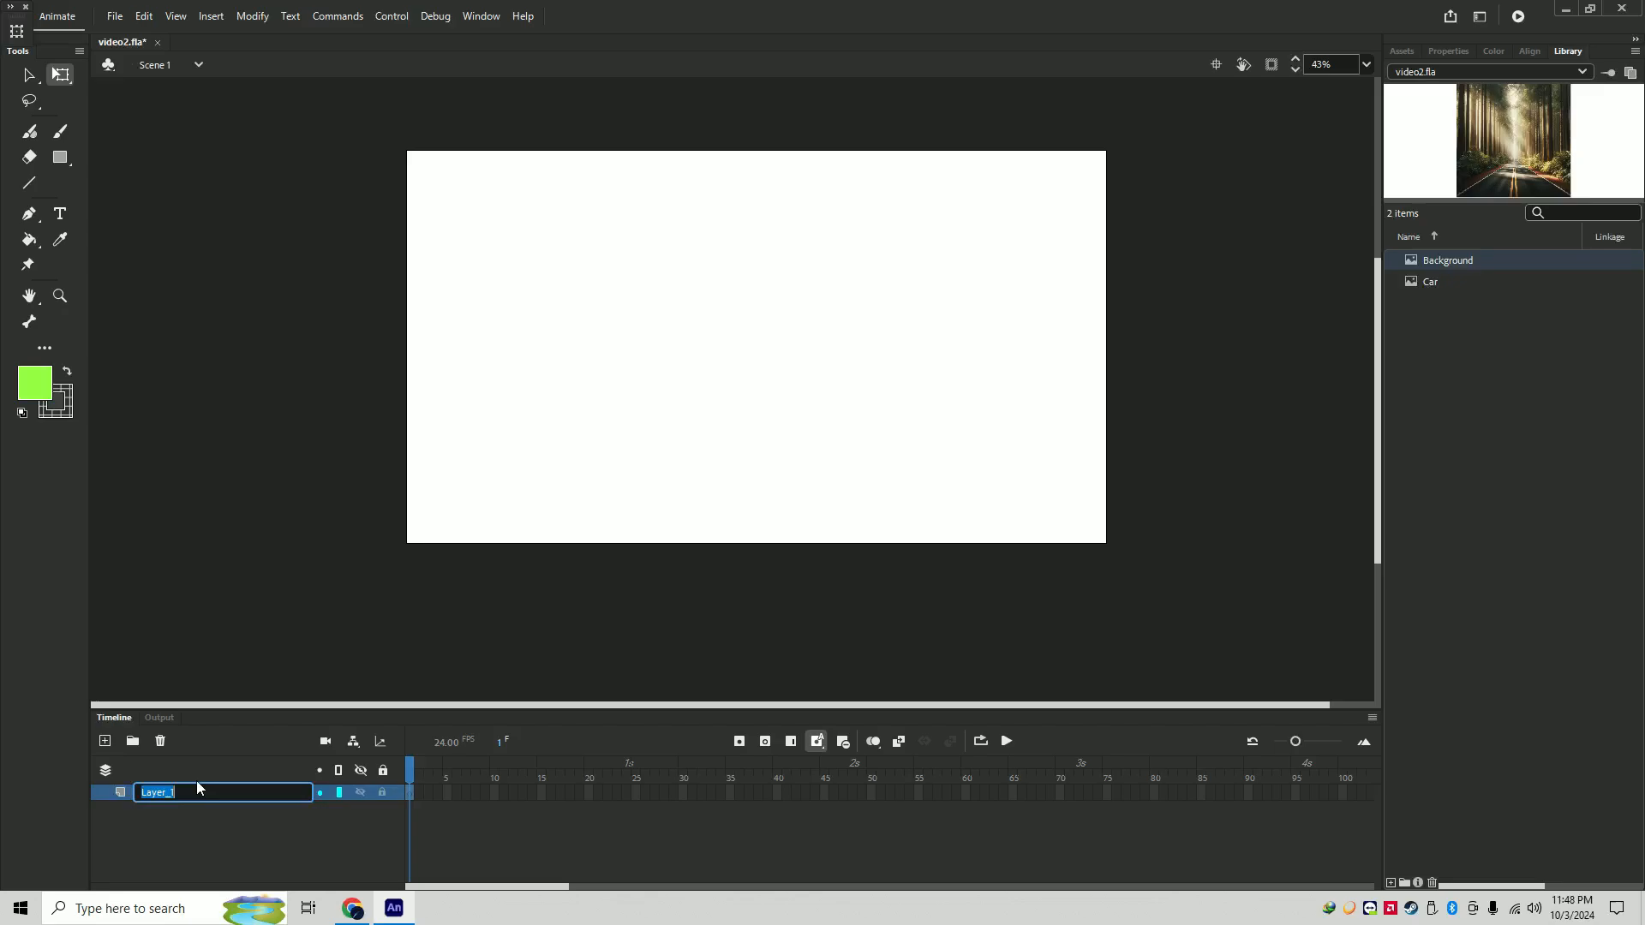
{"action": "type", "text": "Car"}
{"action": "key", "text": "Return"}
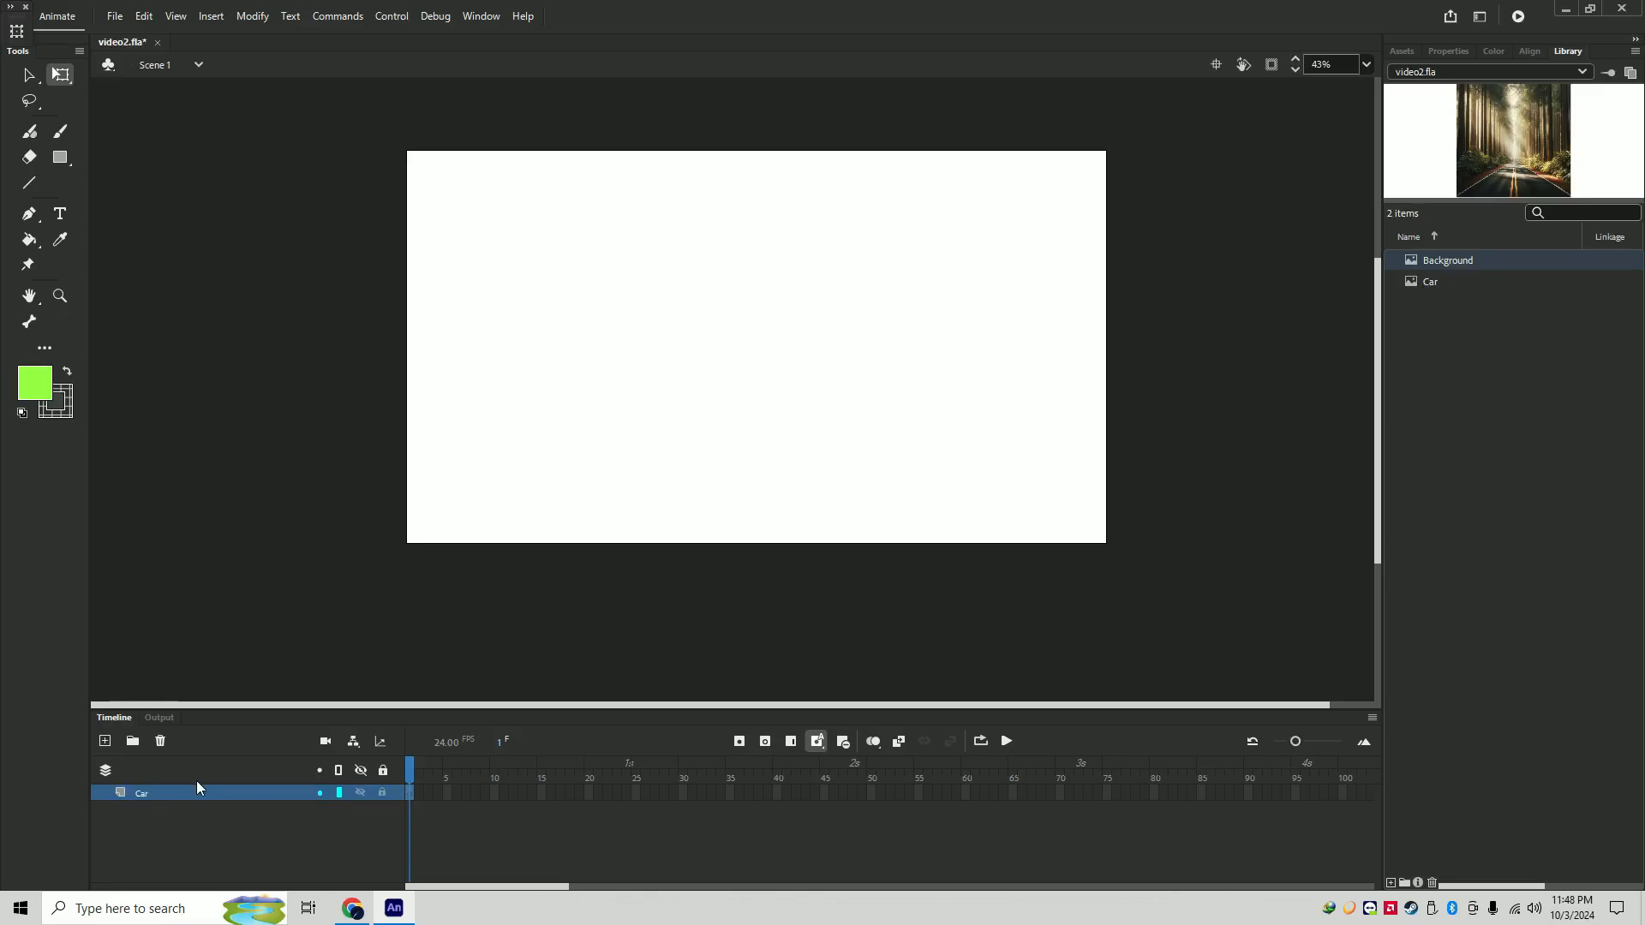
- Add a new layer named Background, place it below the Car layer, and make Car the active layer
{"action": "left_click", "coordinate": [105, 741]}
{"action": "double_click", "coordinate": [151, 792]}
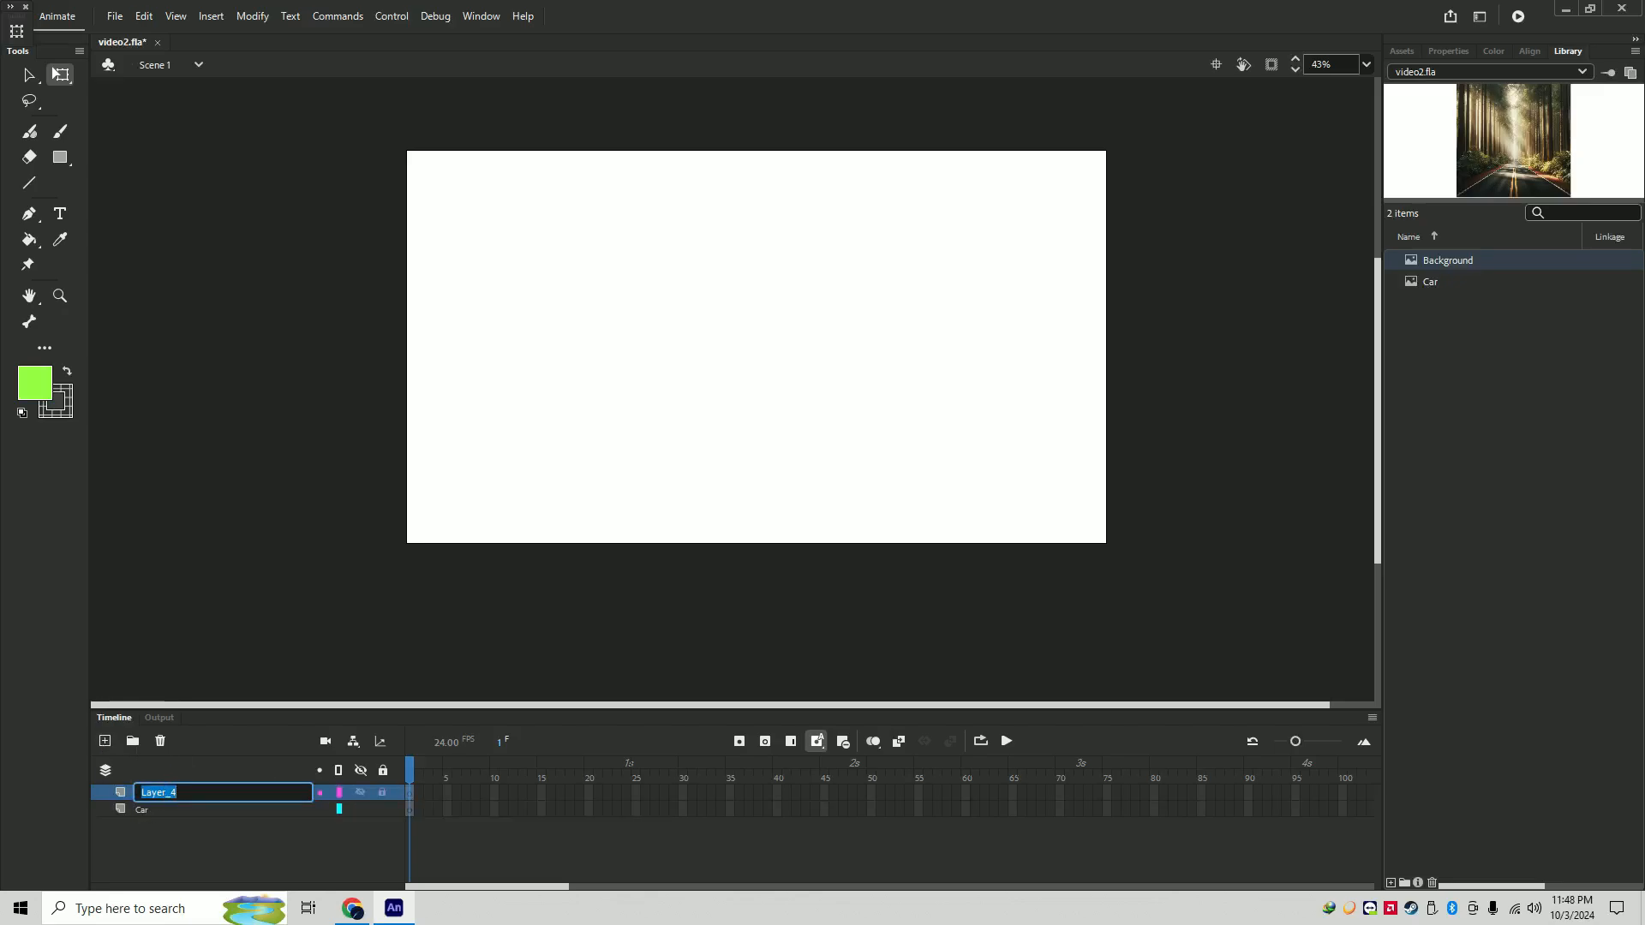
{"action": "type", "text": "Background"}
{"action": "key", "text": "Return"}
{"action": "left_click_drag", "start_coordinate": [250, 790], "coordinate": [224, 819]}
{"action": "left_click", "coordinate": [206, 794]}
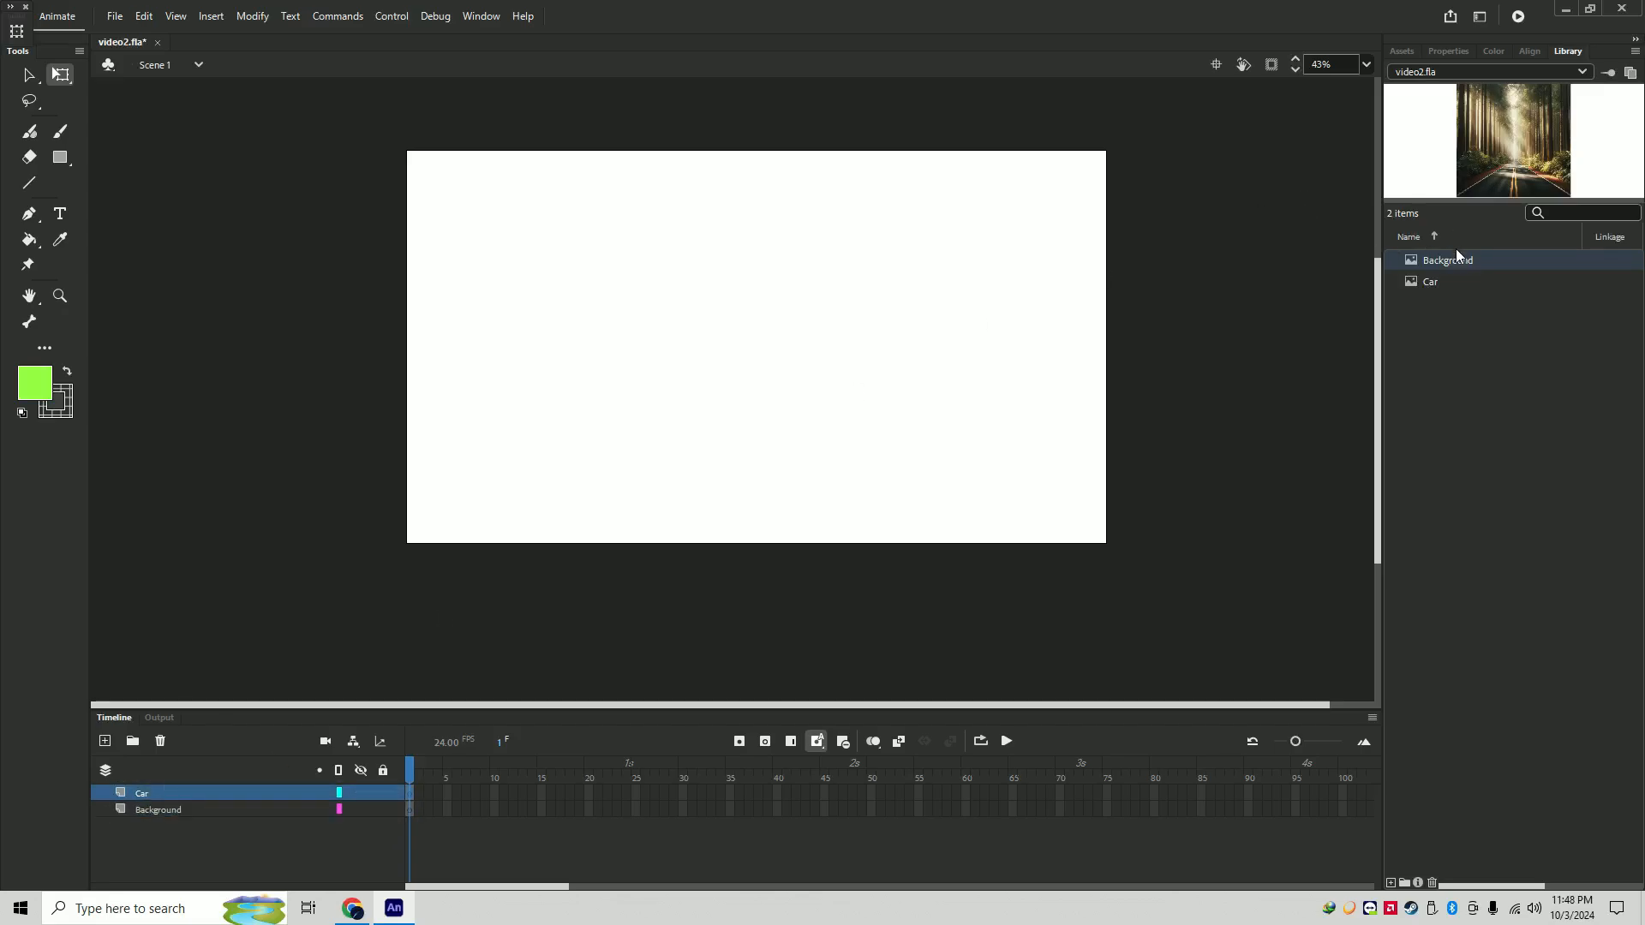
- Place the Background library image on the stage in the Background layer and scale it proportionally to a height of 1080
{"action": "left_click", "coordinate": [181, 810]}
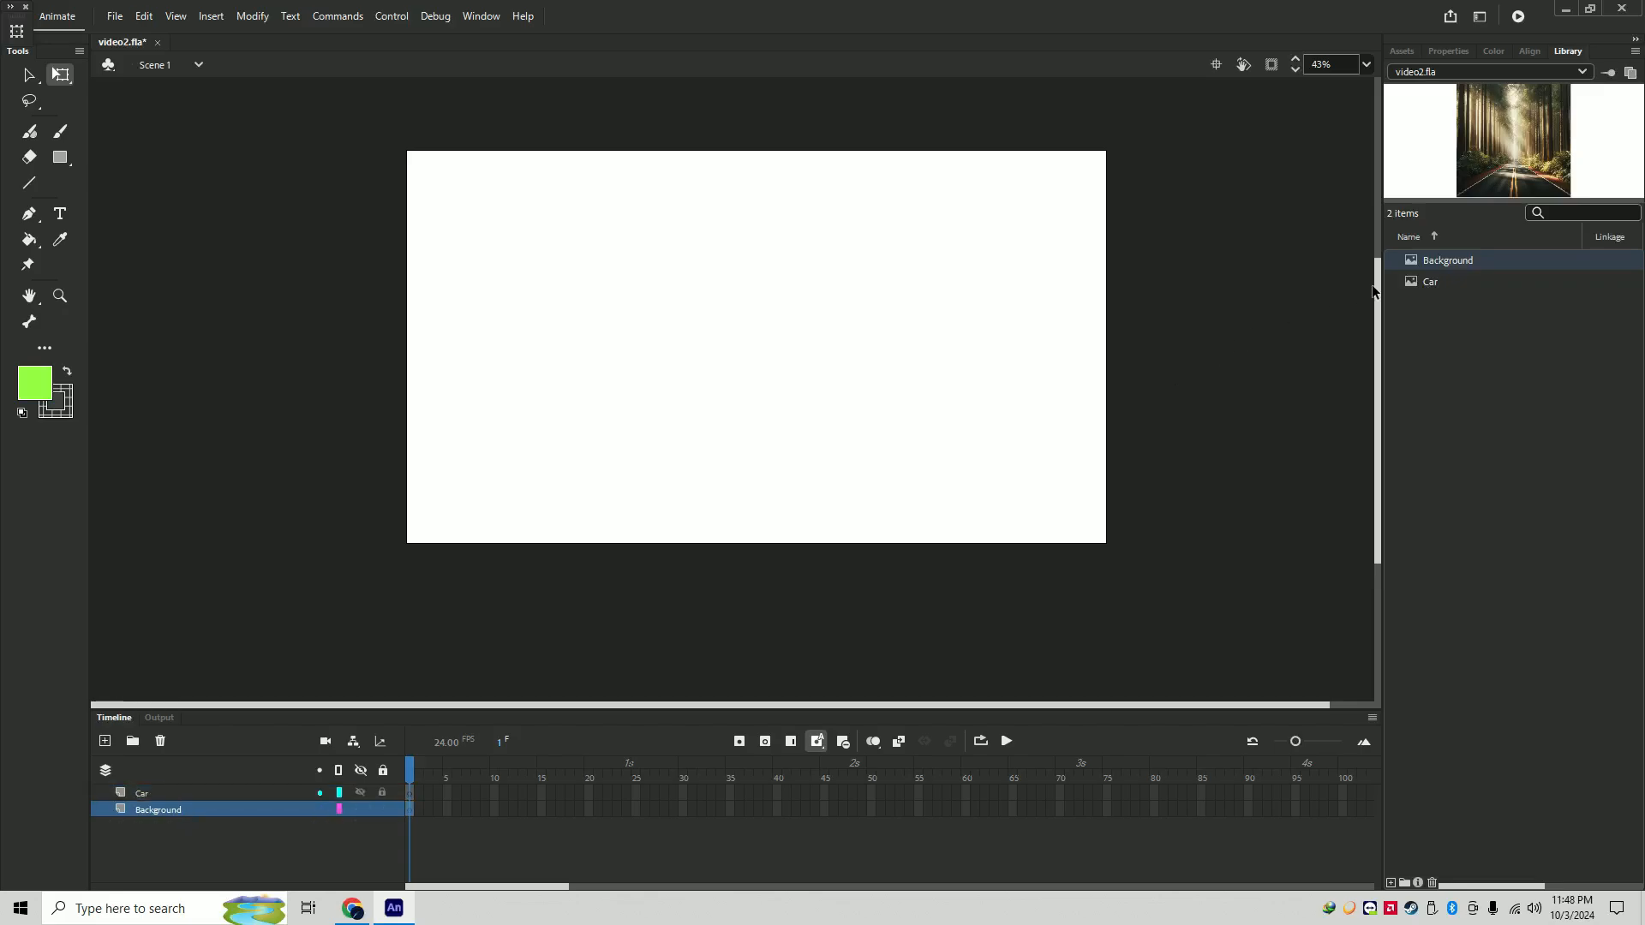
{"action": "left_click_drag", "start_coordinate": [1467, 259], "coordinate": [783, 317]}
{"action": "left_click", "coordinate": [1448, 51]}
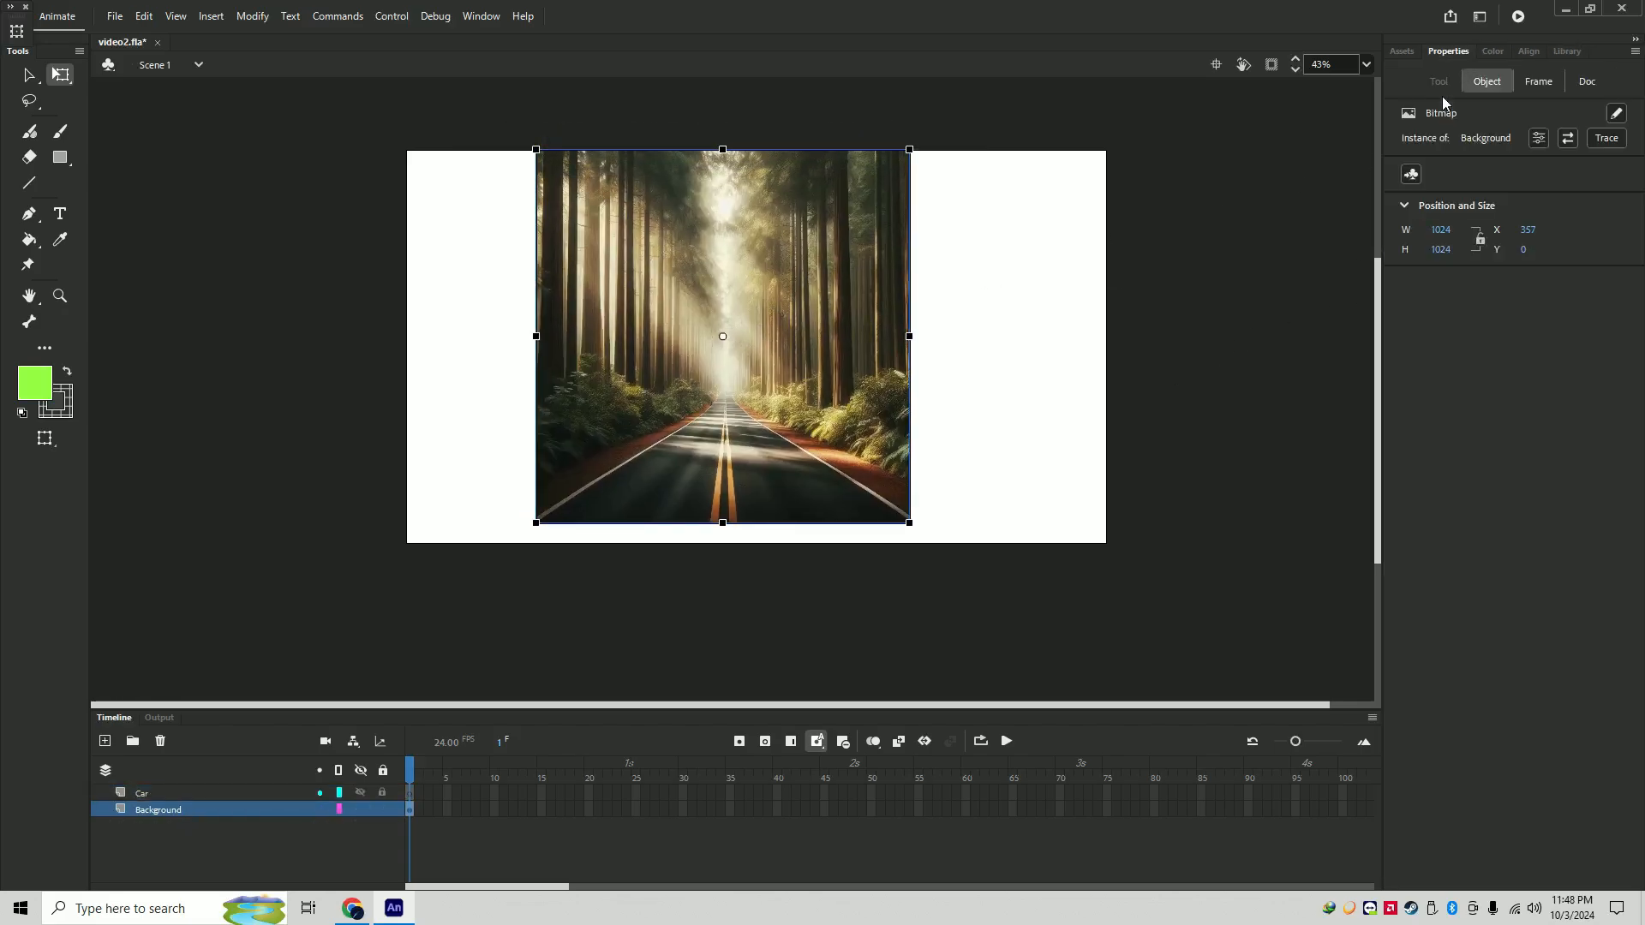
{"action": "left_click", "coordinate": [1481, 240]}
{"action": "left_click", "coordinate": [1443, 229]}
{"action": "type", "text": "1920"}
{"action": "key", "text": "Tab"}
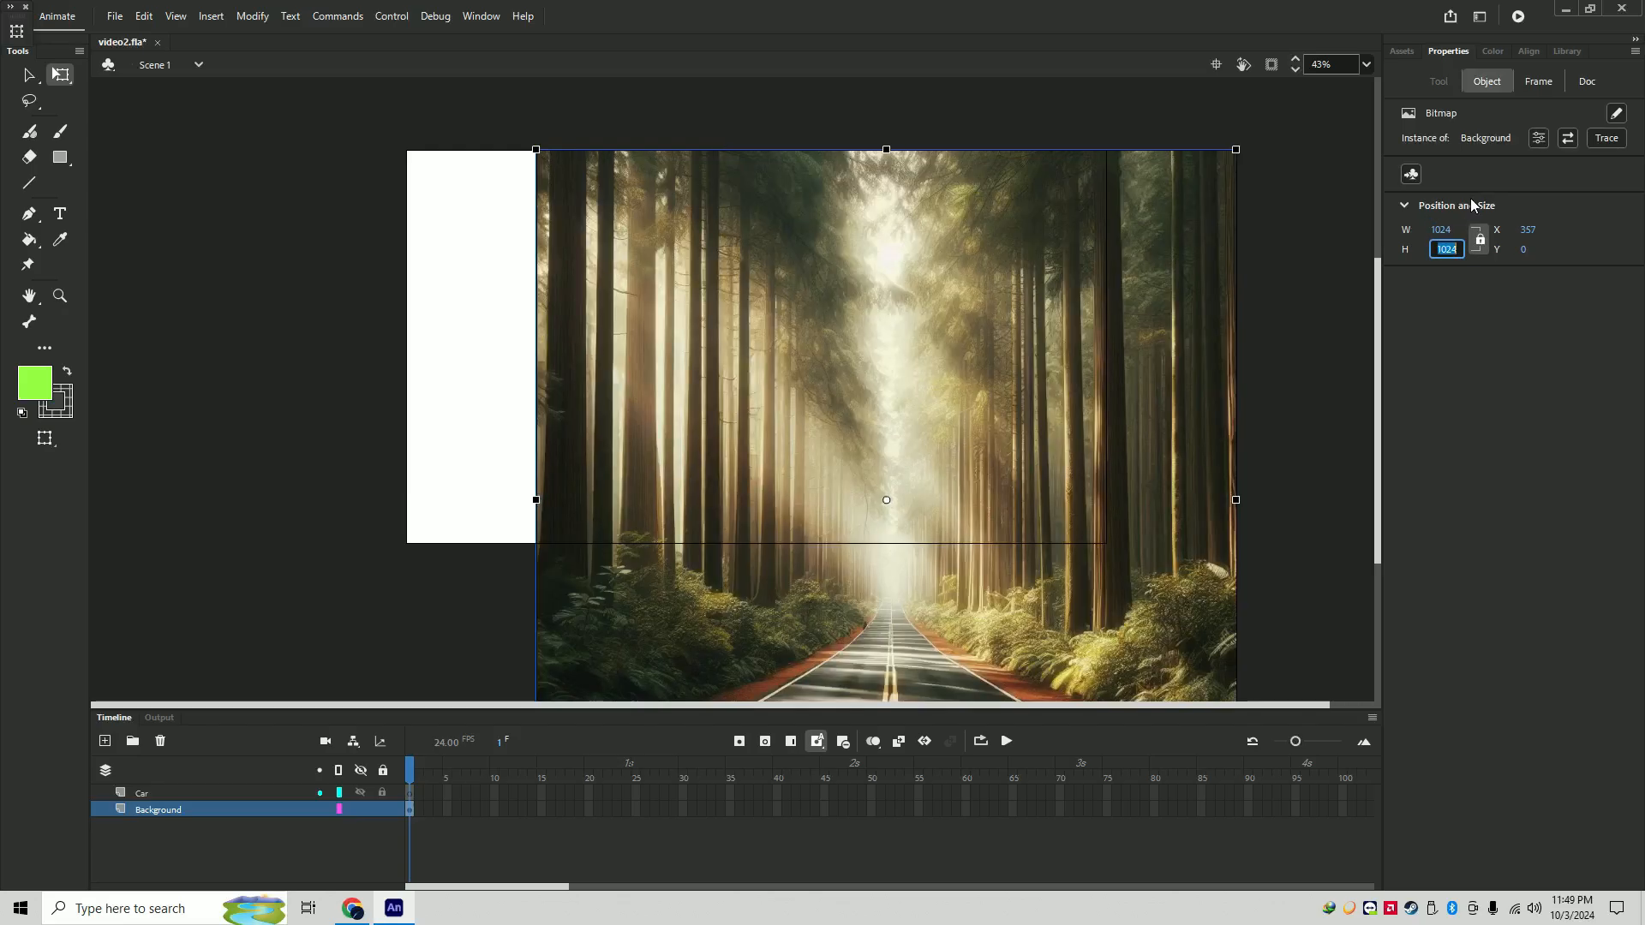
{"action": "type", "text": "1080"}
{"action": "key", "text": "Return"}
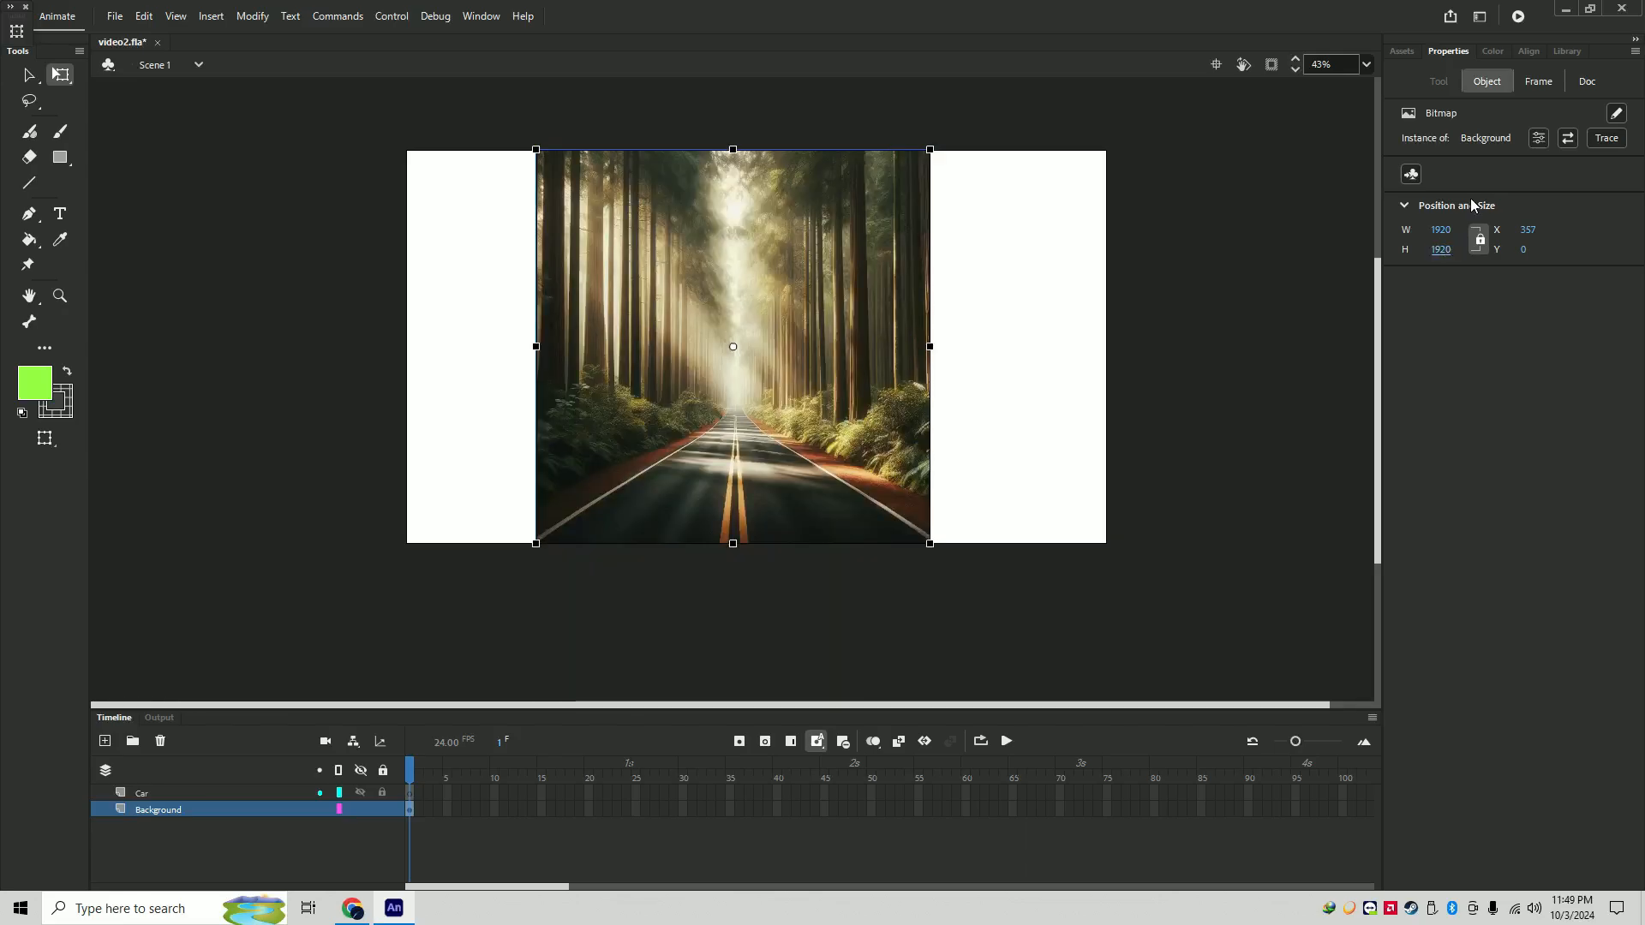
- Unlink the road image's proportions, set its width to 1920, and move it to X 0, Y 0 to cover the stage
{"action": "left_click", "coordinate": [1479, 240]}
{"action": "left_click", "coordinate": [1440, 229]}
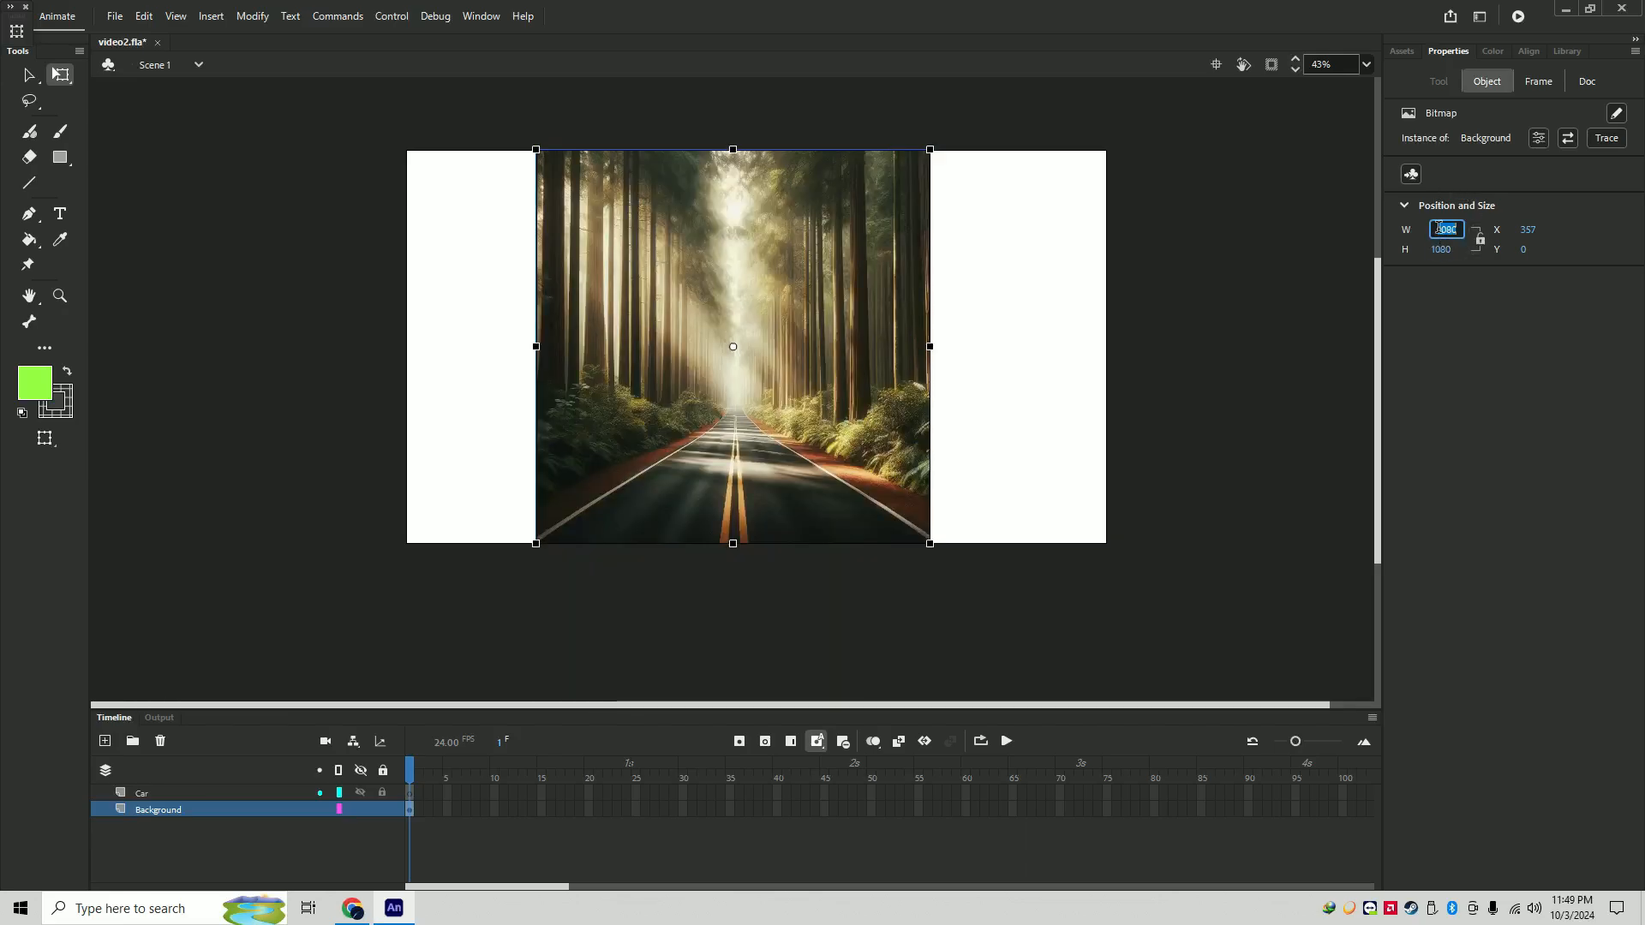
{"action": "type", "text": "1920"}
{"action": "key", "text": "Return"}
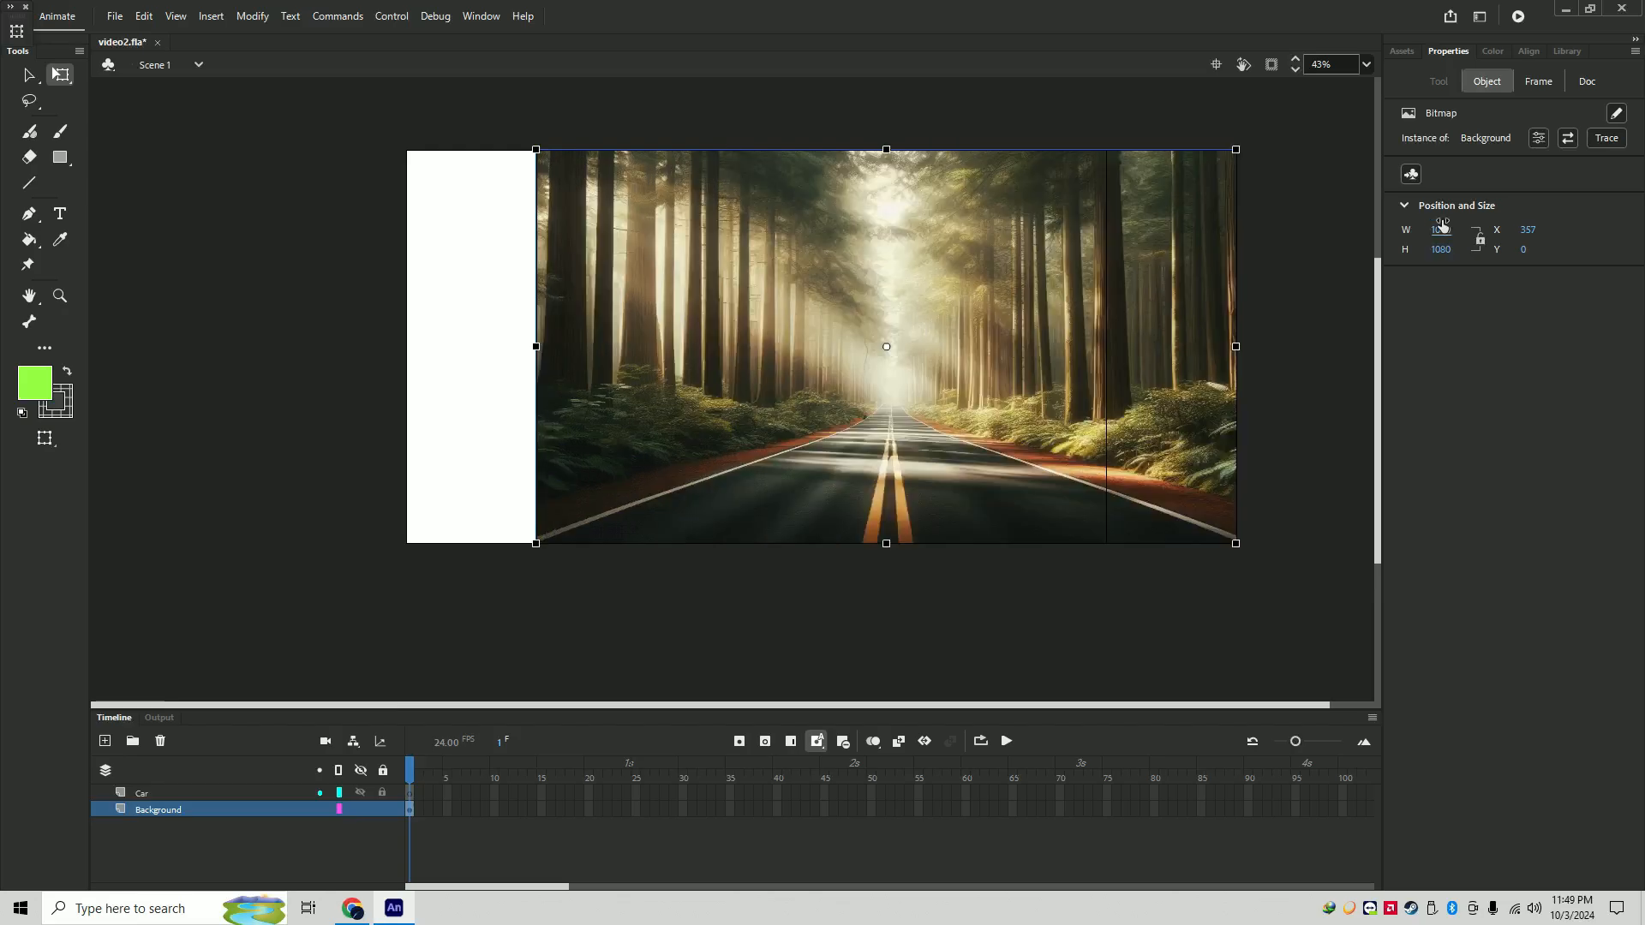
{"action": "left_click_drag", "start_coordinate": [1135, 315], "coordinate": [1005, 315]}
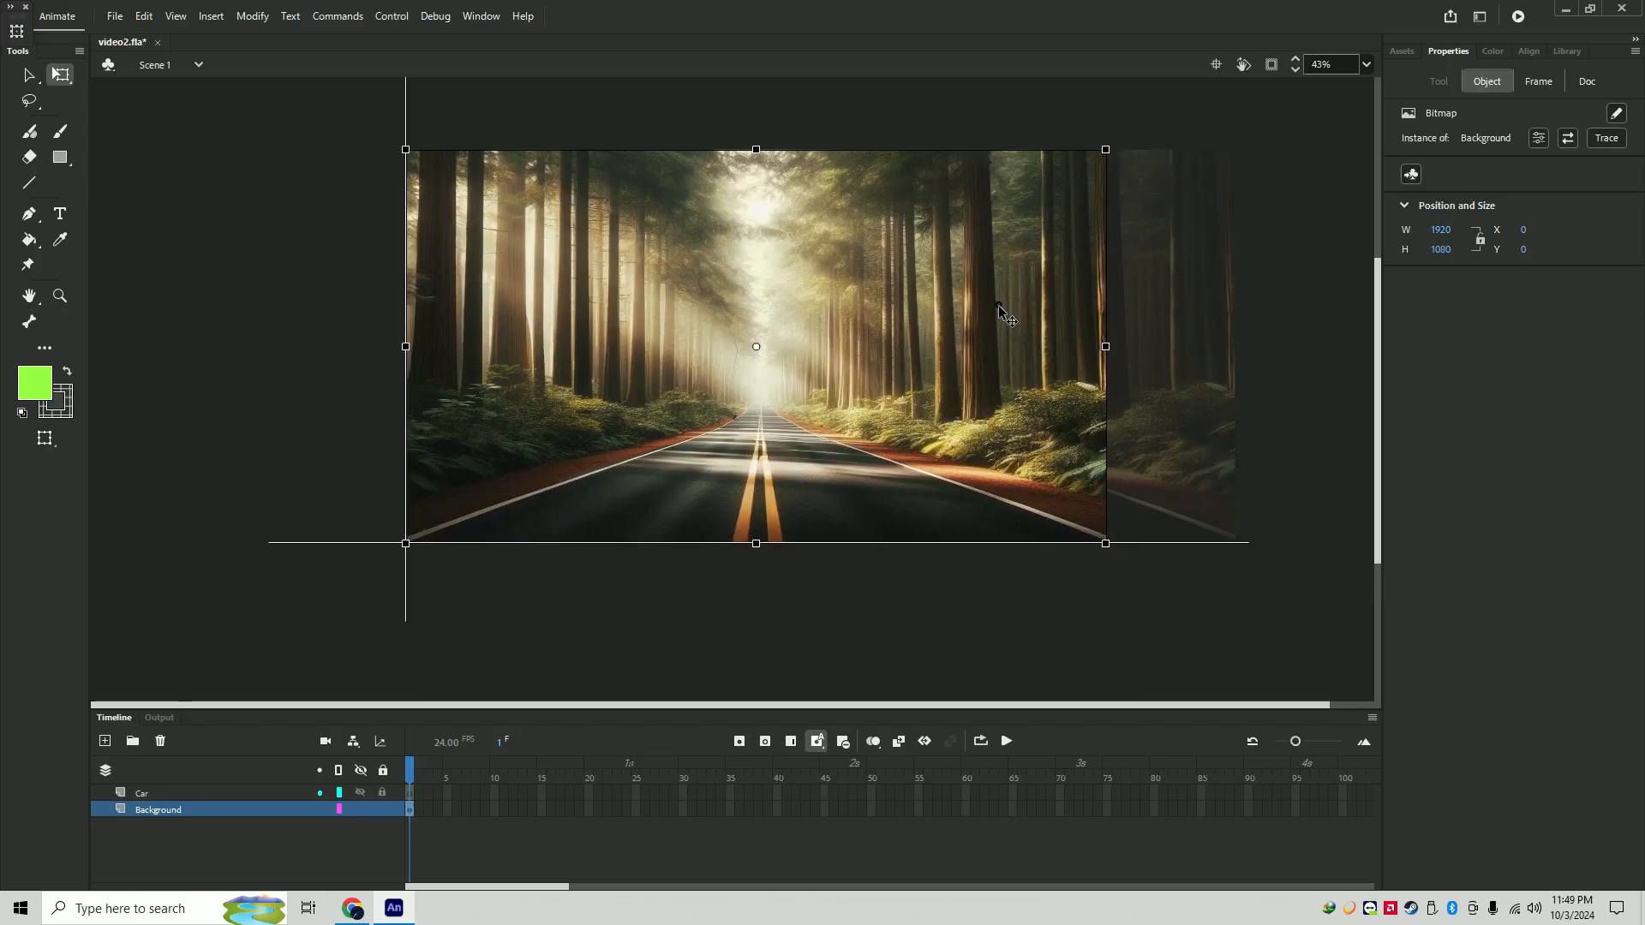
{"action": "left_click", "coordinate": [1179, 369]}
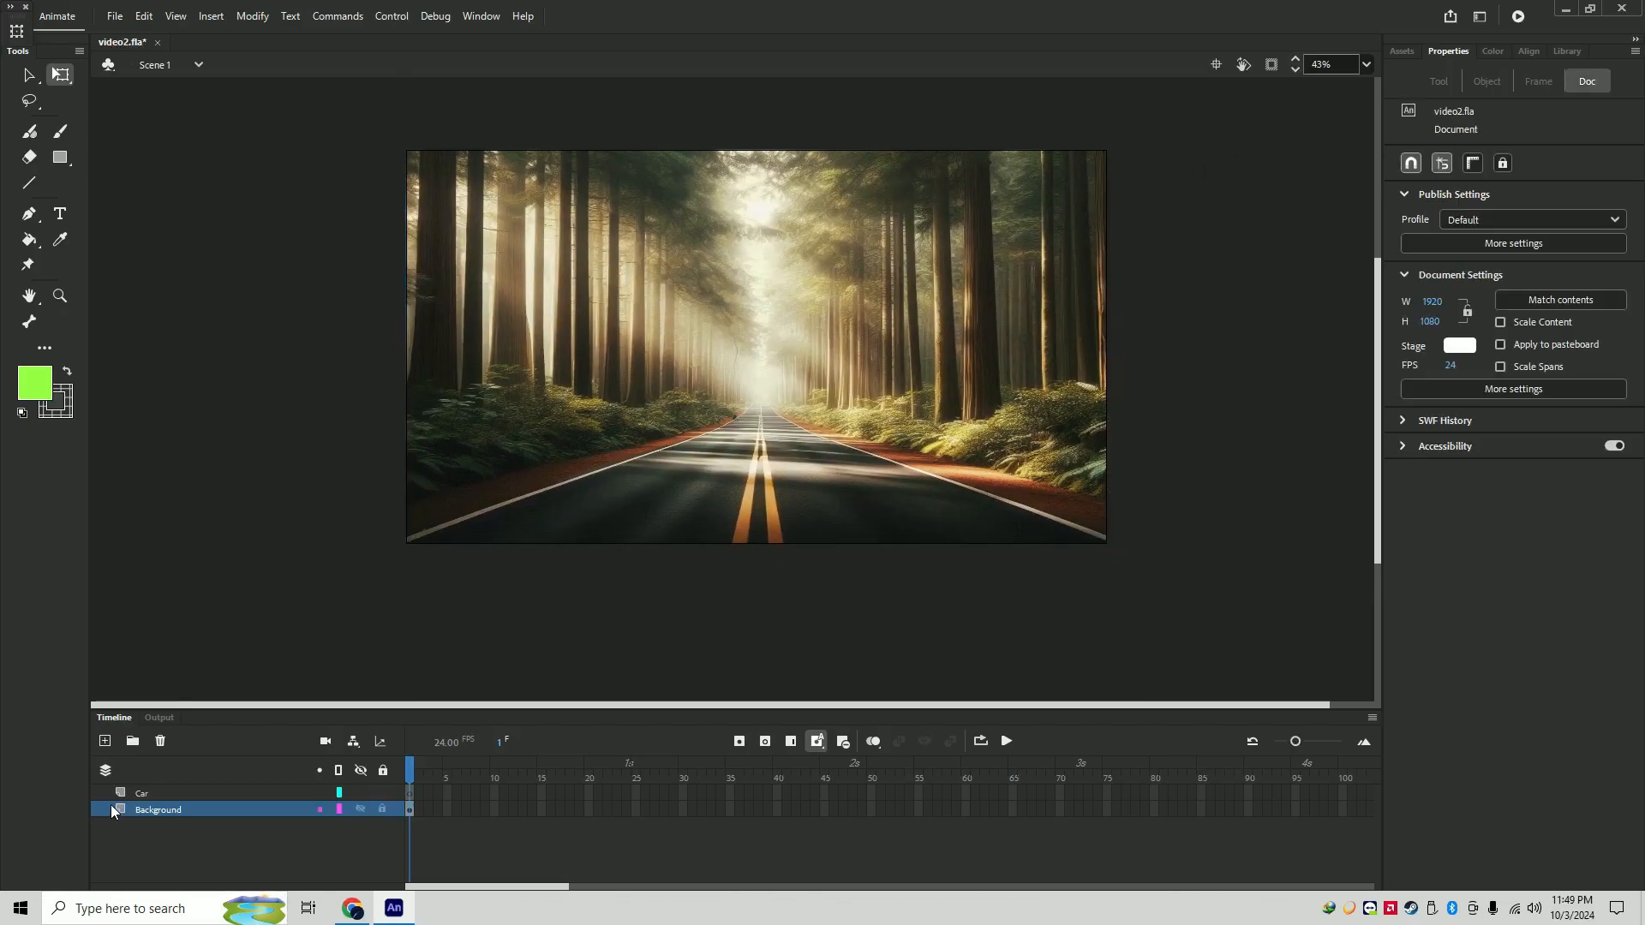
- Lock the Background layer
{"action": "left_click", "coordinate": [147, 797]}
{"action": "left_click", "coordinate": [254, 809]}
{"action": "left_click", "coordinate": [383, 809]}
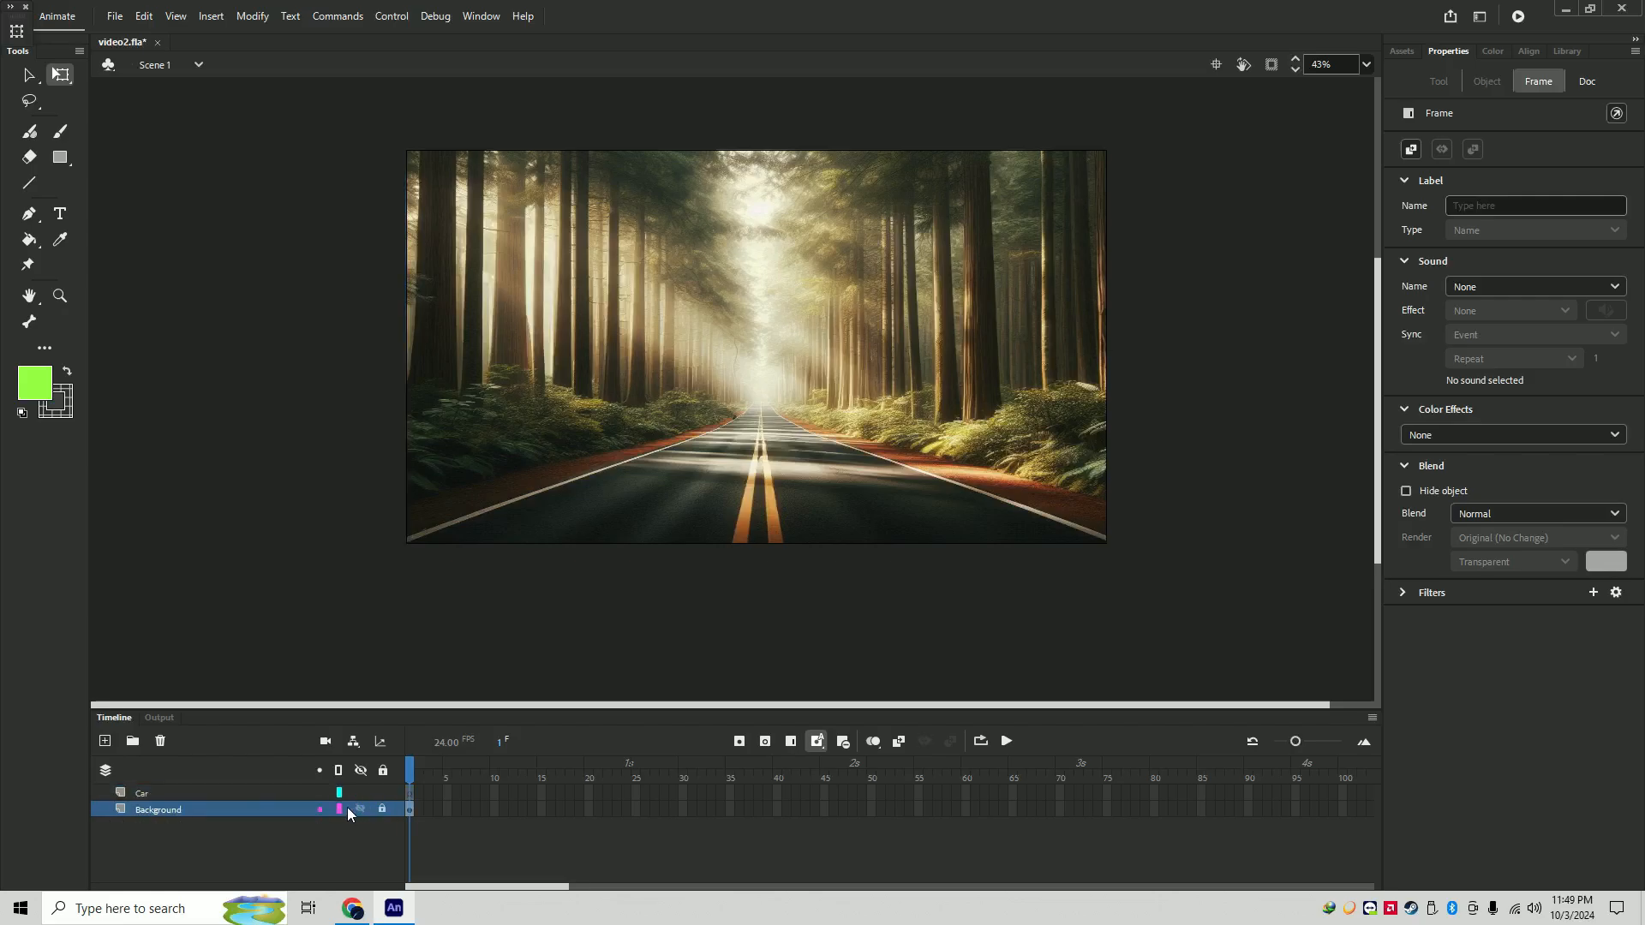
- Place the Car library image on the Car layer, shrunk to a small car at the far end of the road
{"action": "left_click", "coordinate": [228, 791]}
{"action": "left_click", "coordinate": [1573, 53]}
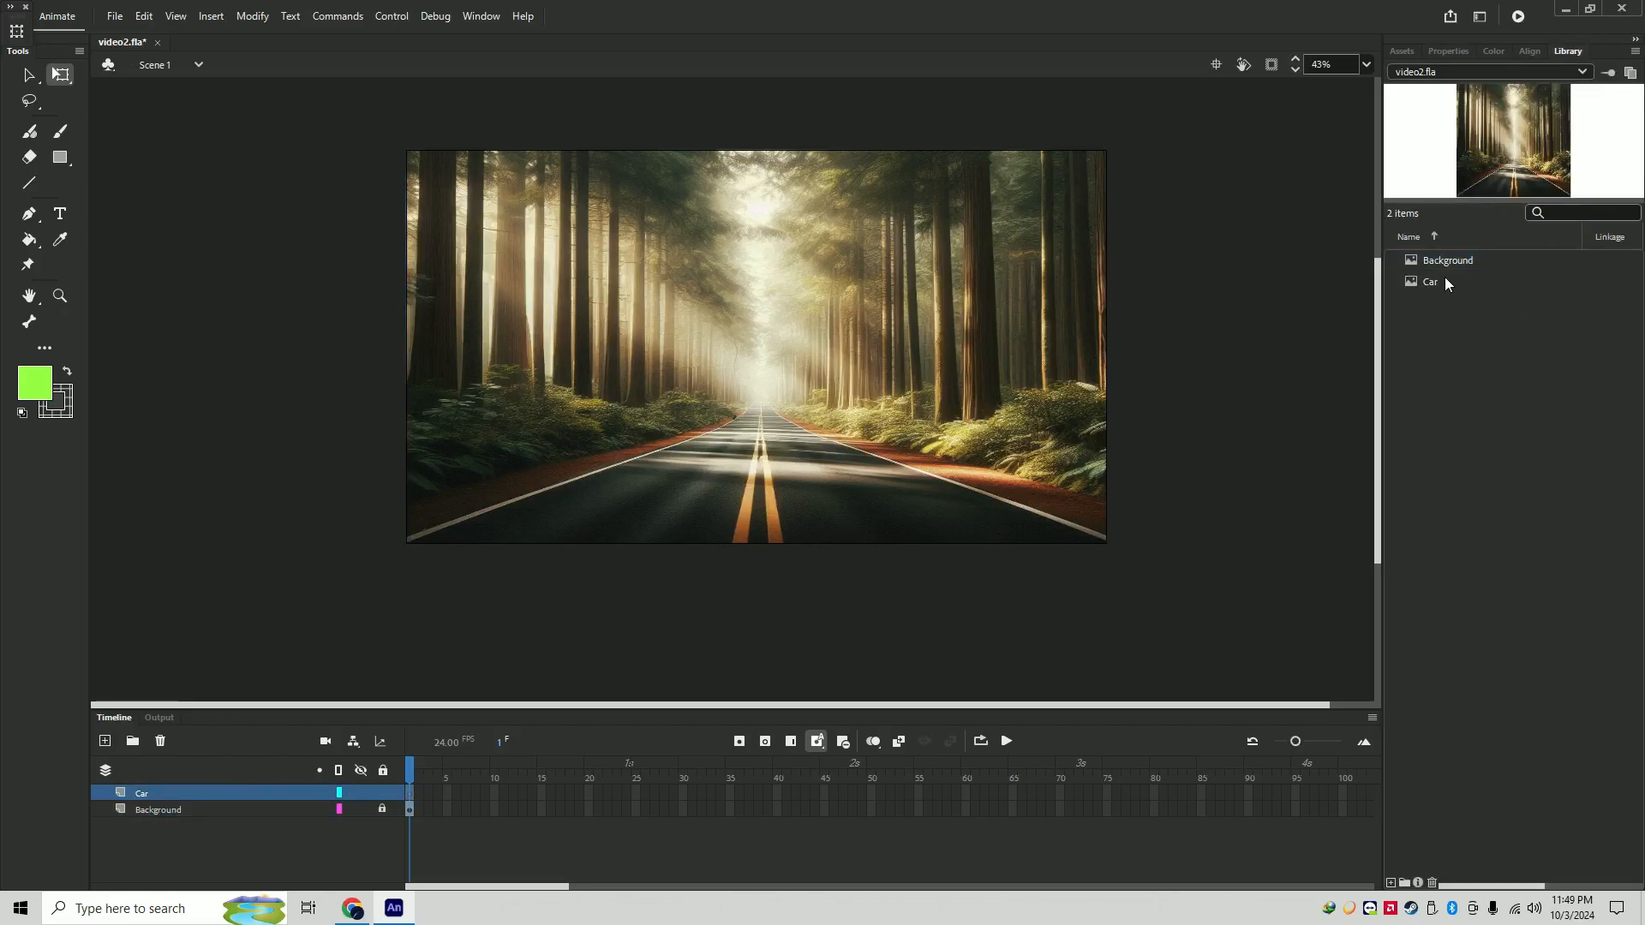
{"action": "left_click_drag", "start_coordinate": [1445, 283], "coordinate": [758, 275]}
{"action": "left_click_drag", "start_coordinate": [845, 360], "coordinate": [772, 405]}
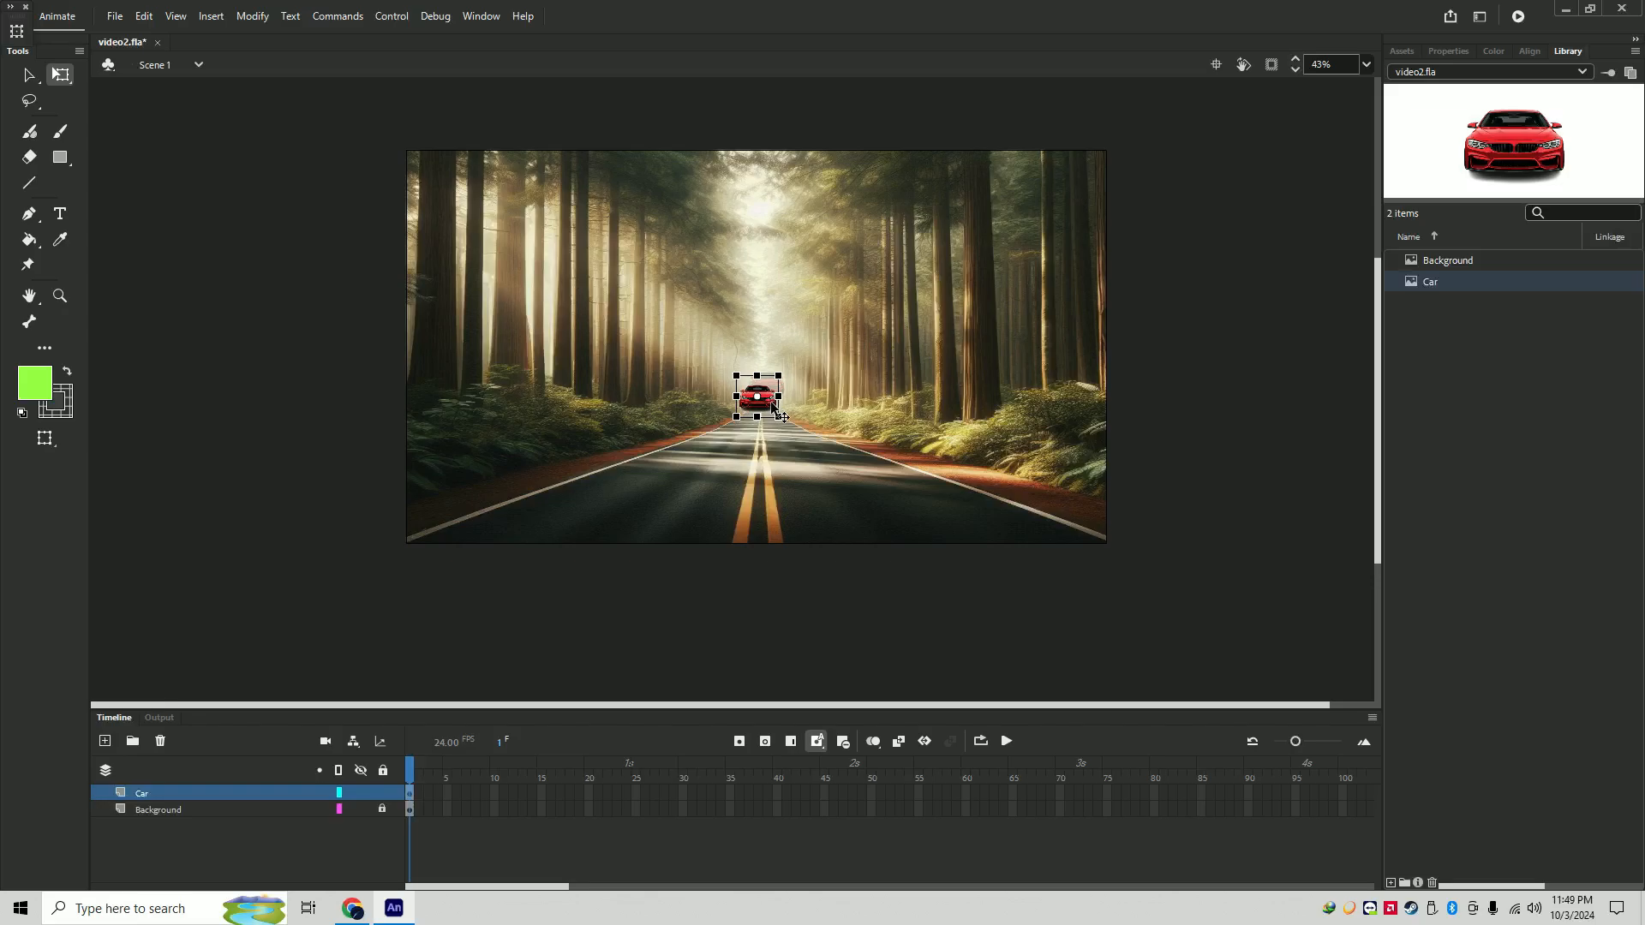
{"action": "left_click", "coordinate": [603, 686]}
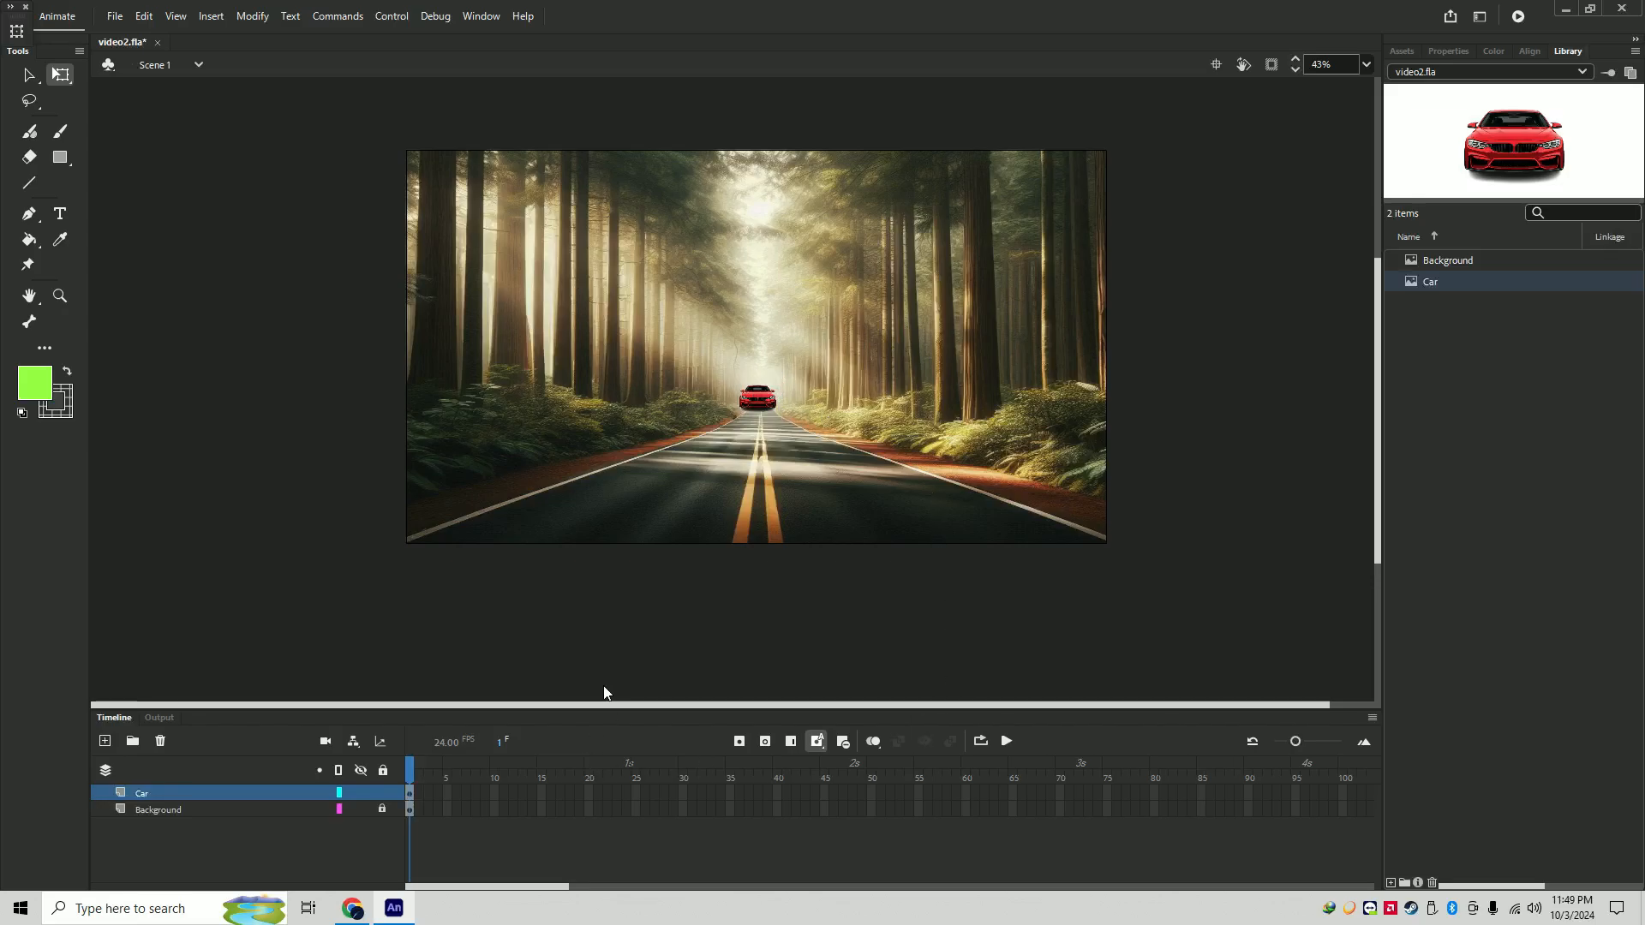
- Convert the car image on the stage to a Movie Clip symbol with the default name
{"action": "left_click", "coordinate": [753, 396]}
{"action": "key", "text": "v"}
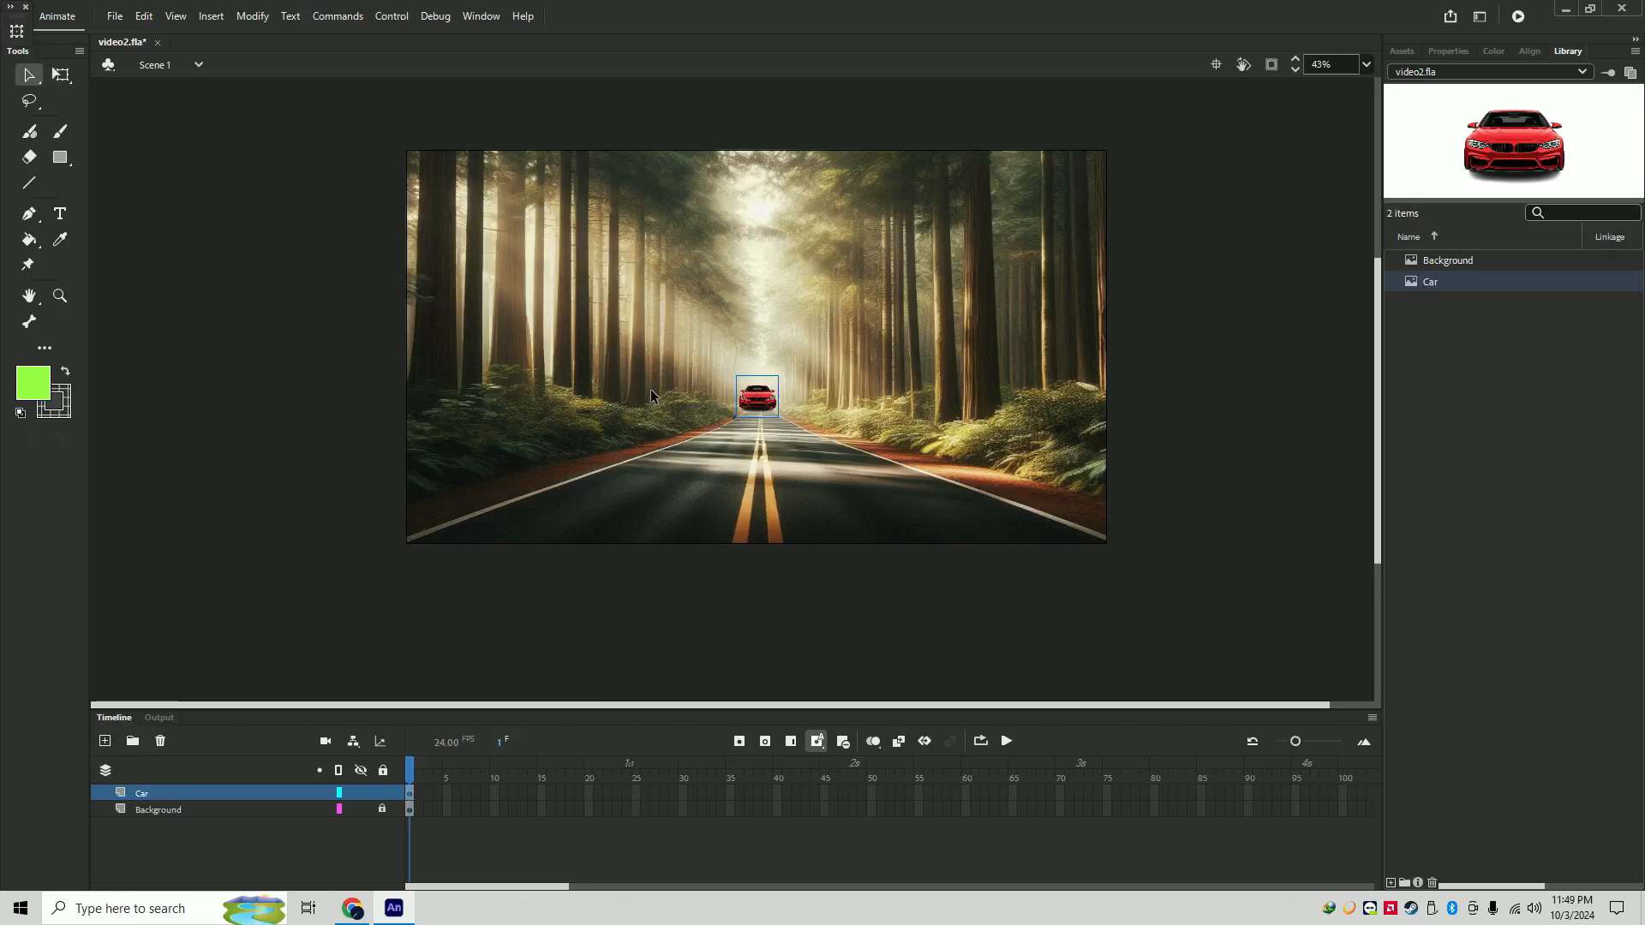
{"action": "right_click", "coordinate": [758, 398]}
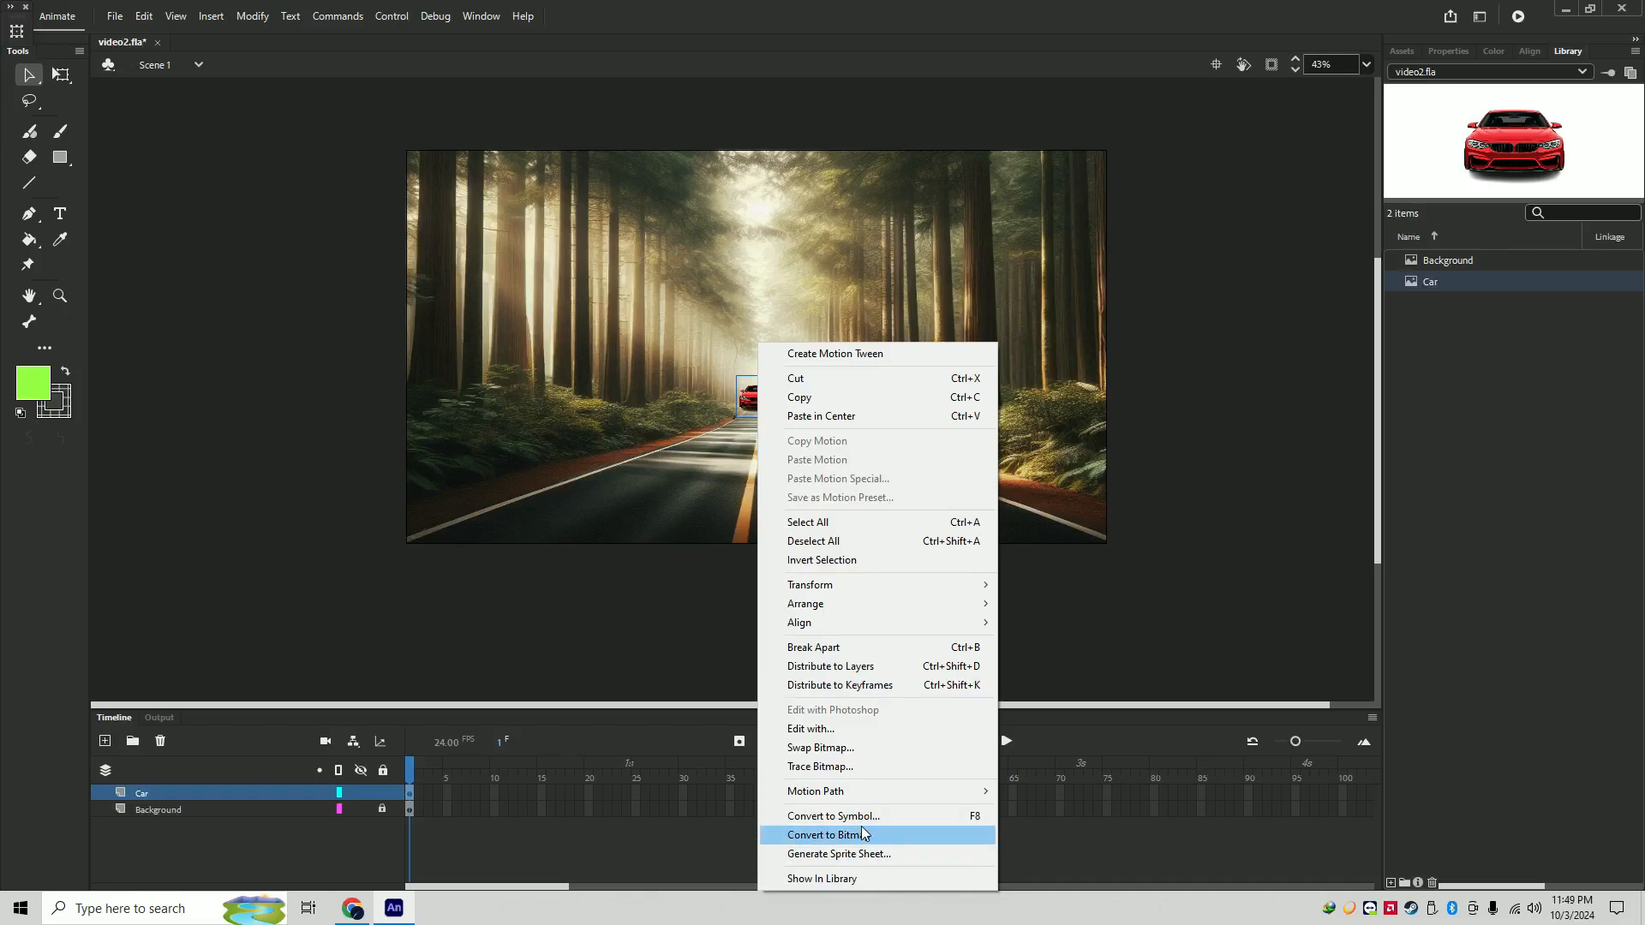
{"action": "left_click", "coordinate": [863, 817]}
{"action": "left_click", "coordinate": [697, 248]}
{"action": "left_click", "coordinate": [697, 247]}
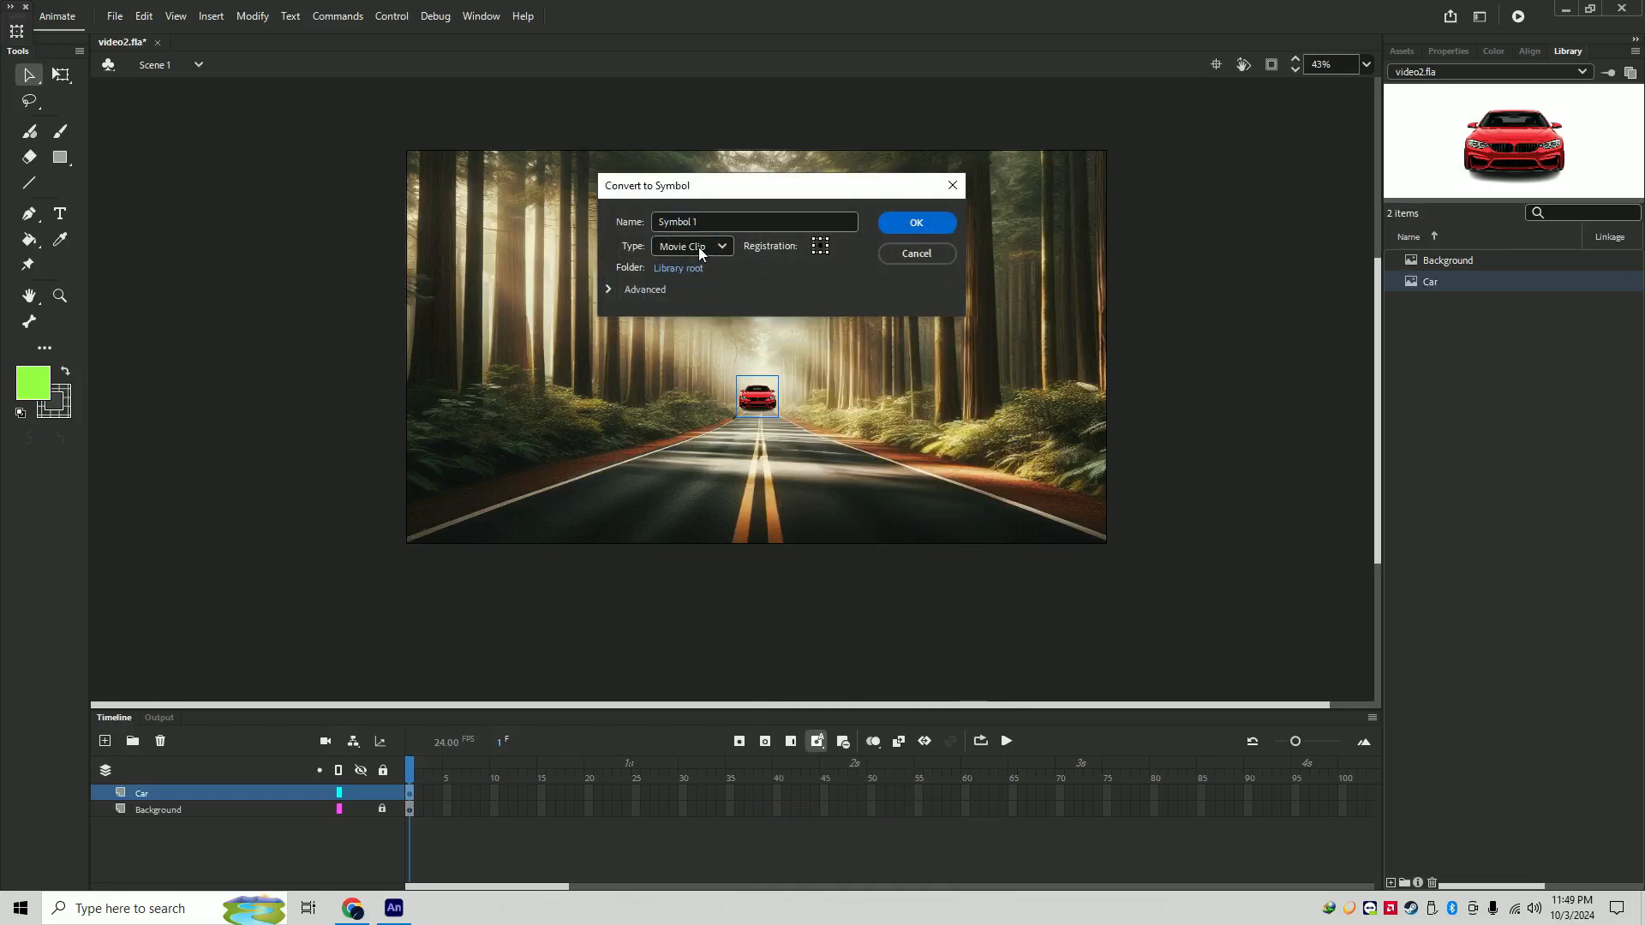
{"action": "left_click", "coordinate": [907, 222]}
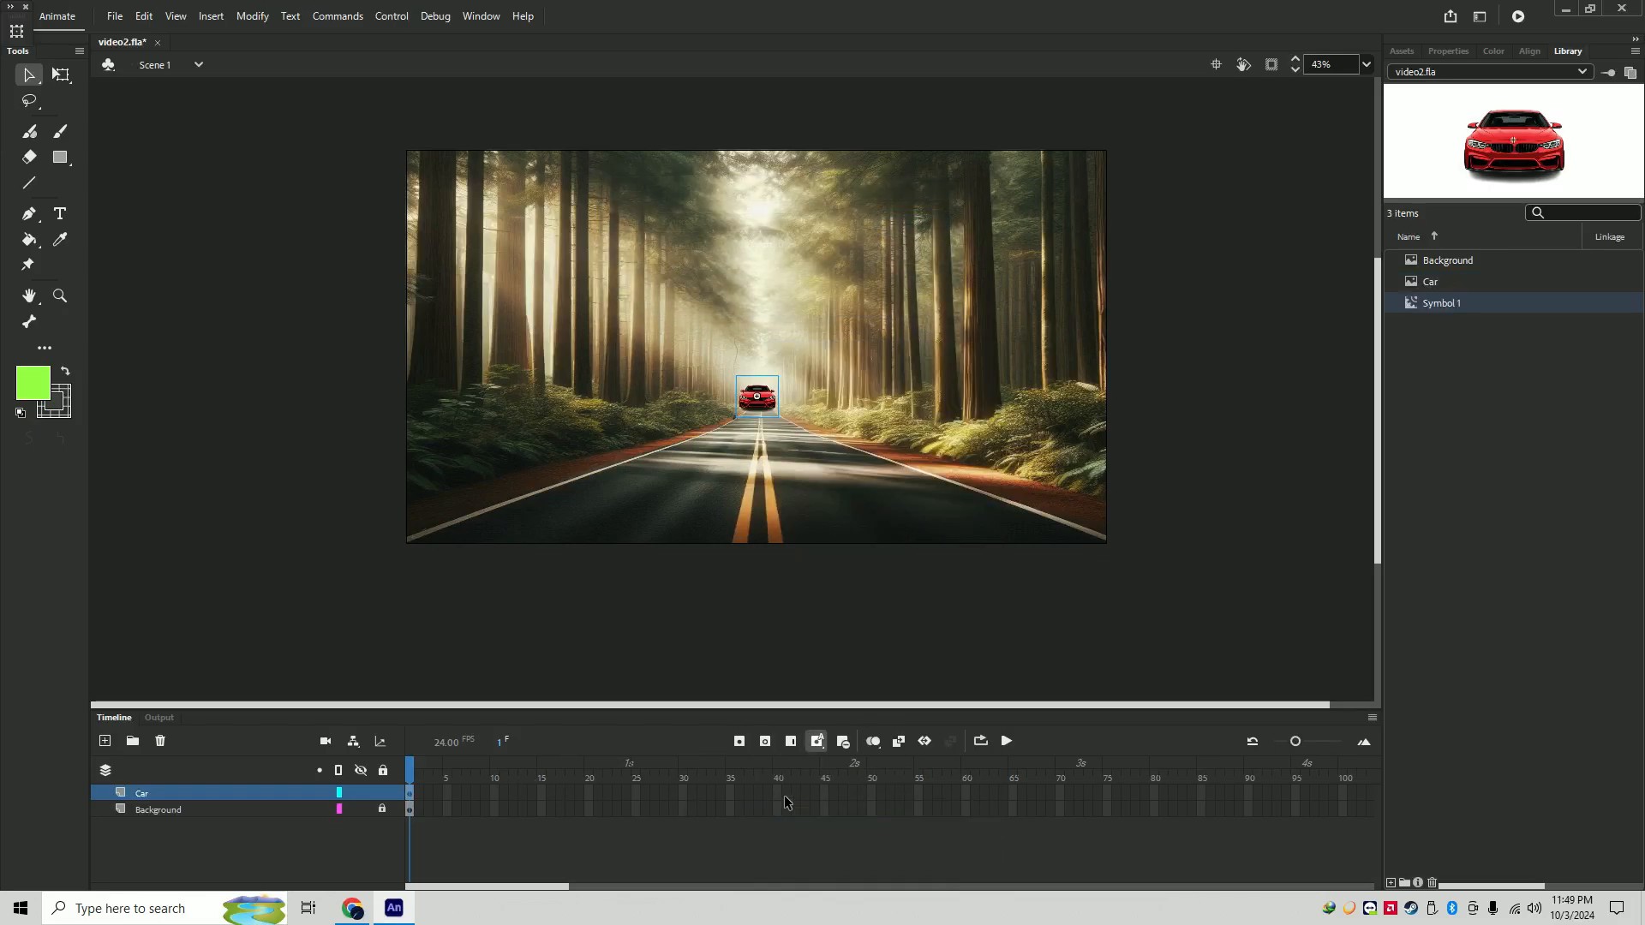
- Insert a keyframe at frame 72 of the Car layer and extend the Background layer to the same frame
{"action": "left_click", "coordinate": [1082, 793]}
{"action": "right_click", "coordinate": [1081, 793]}
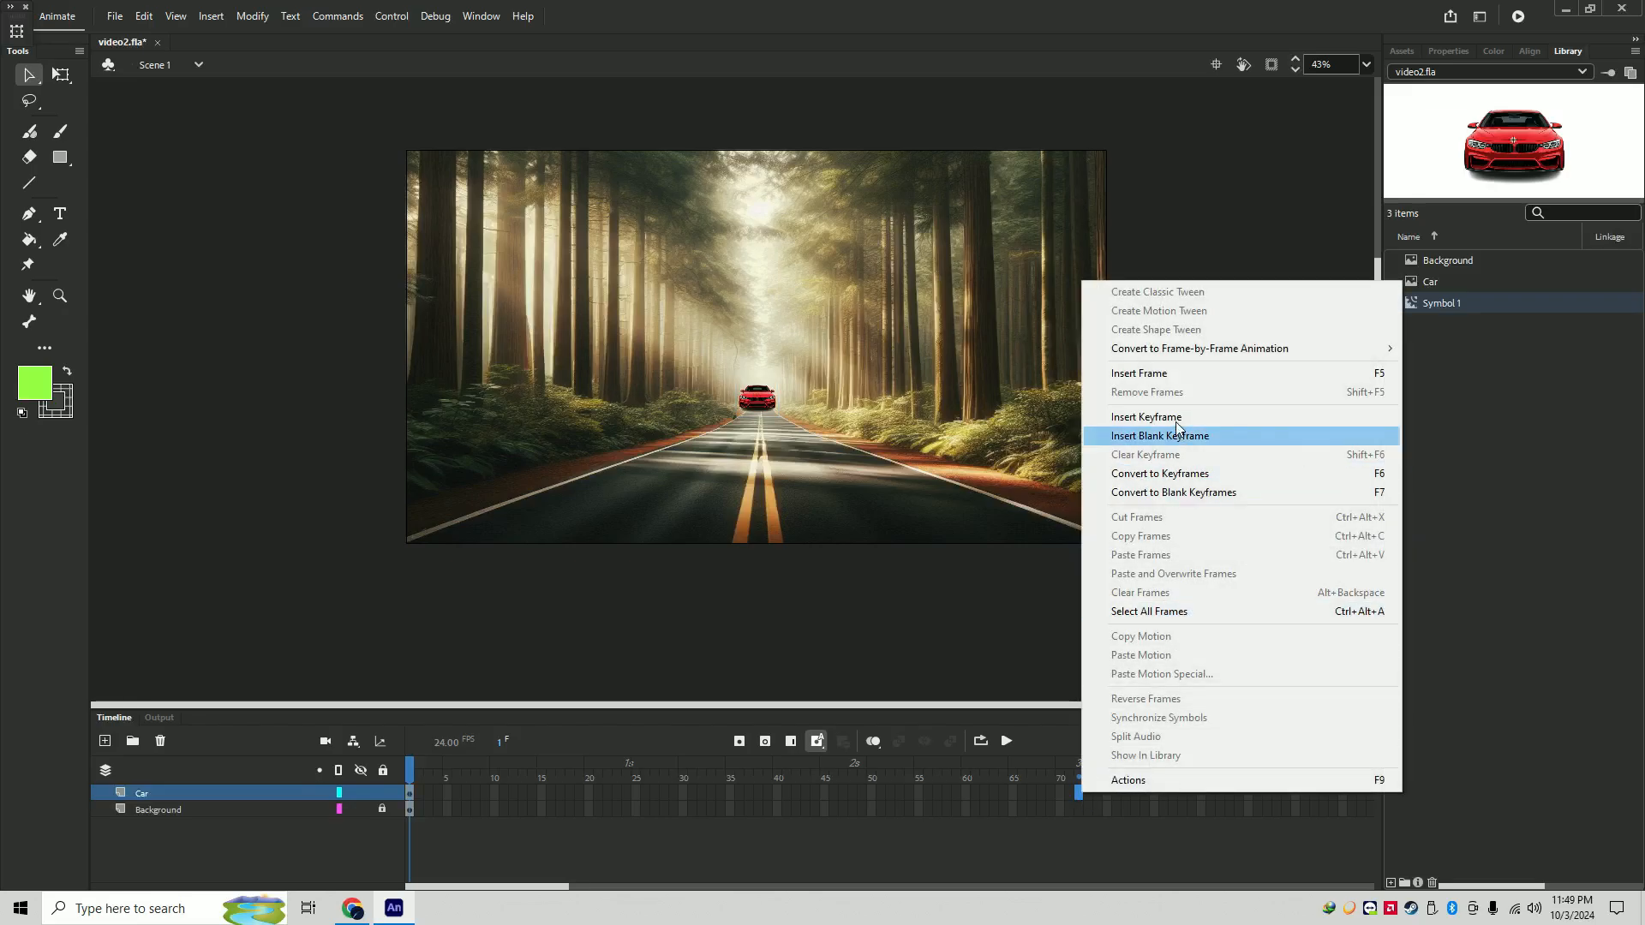
{"action": "left_click", "coordinate": [1153, 417]}
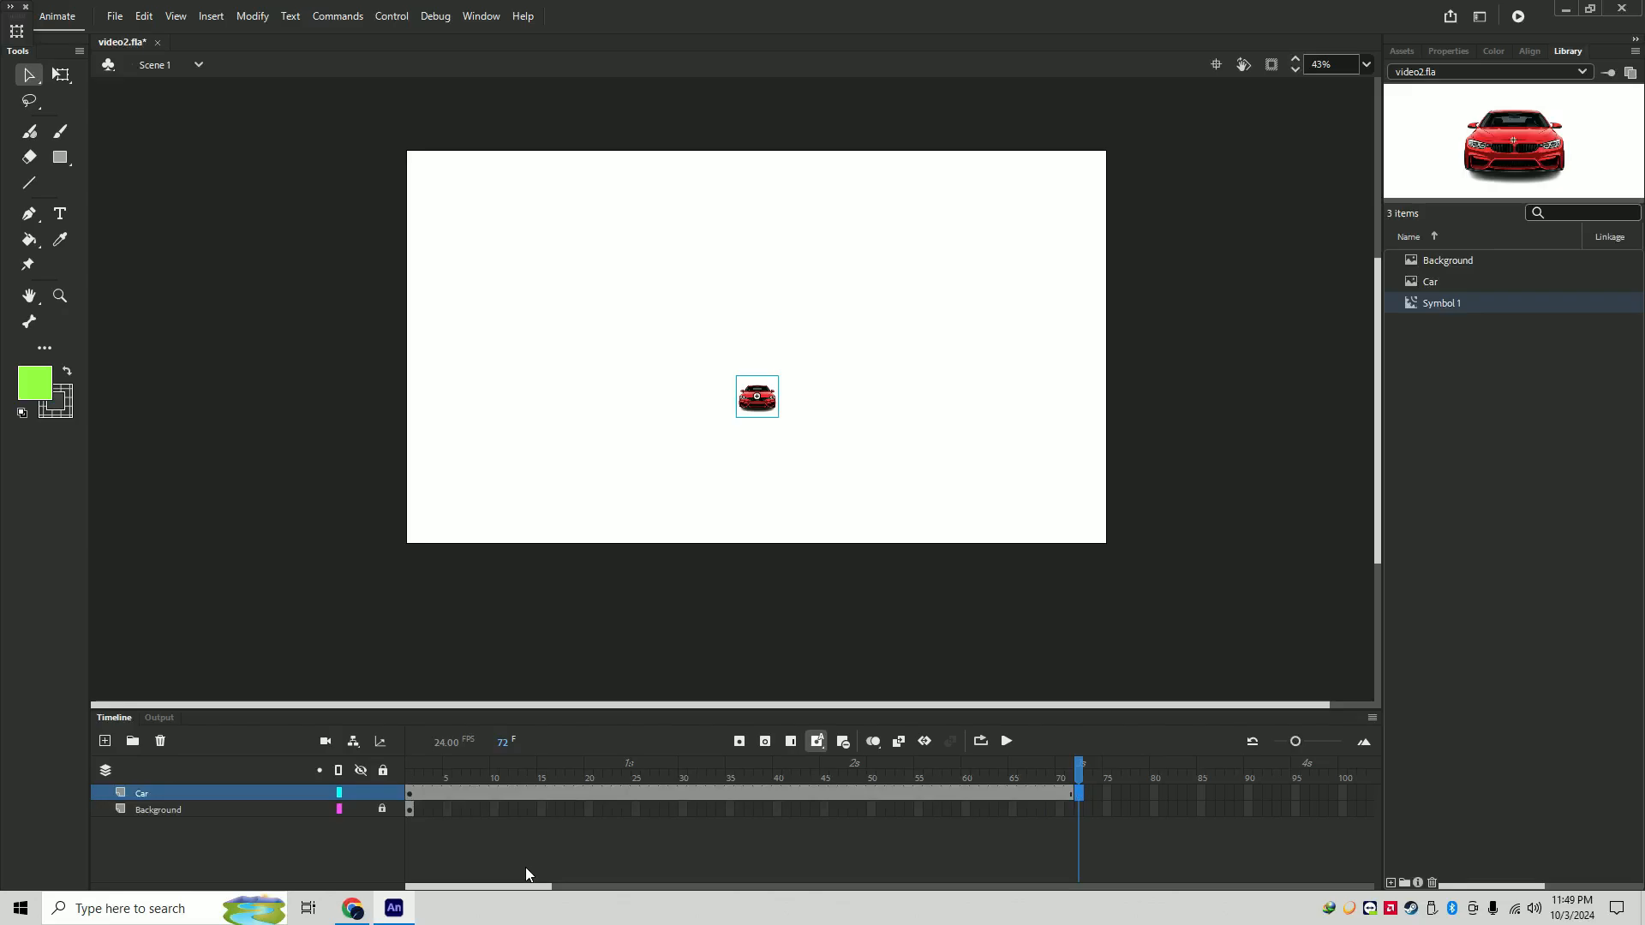
{"action": "left_click", "coordinate": [1074, 809]}
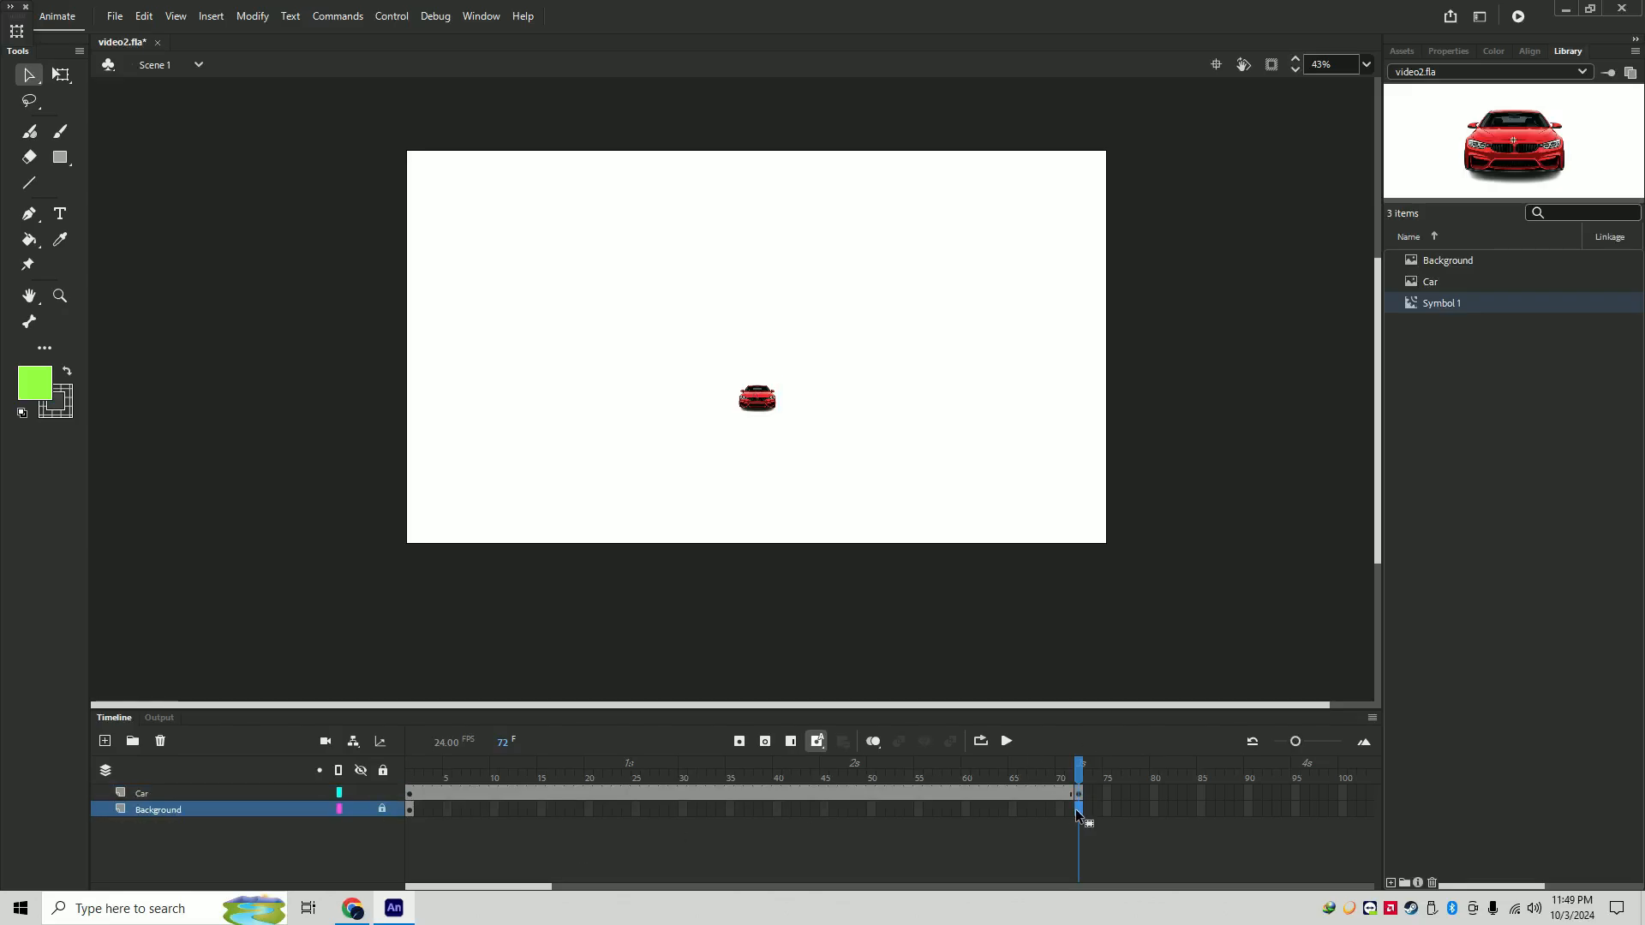
{"action": "key", "text": "F5"}
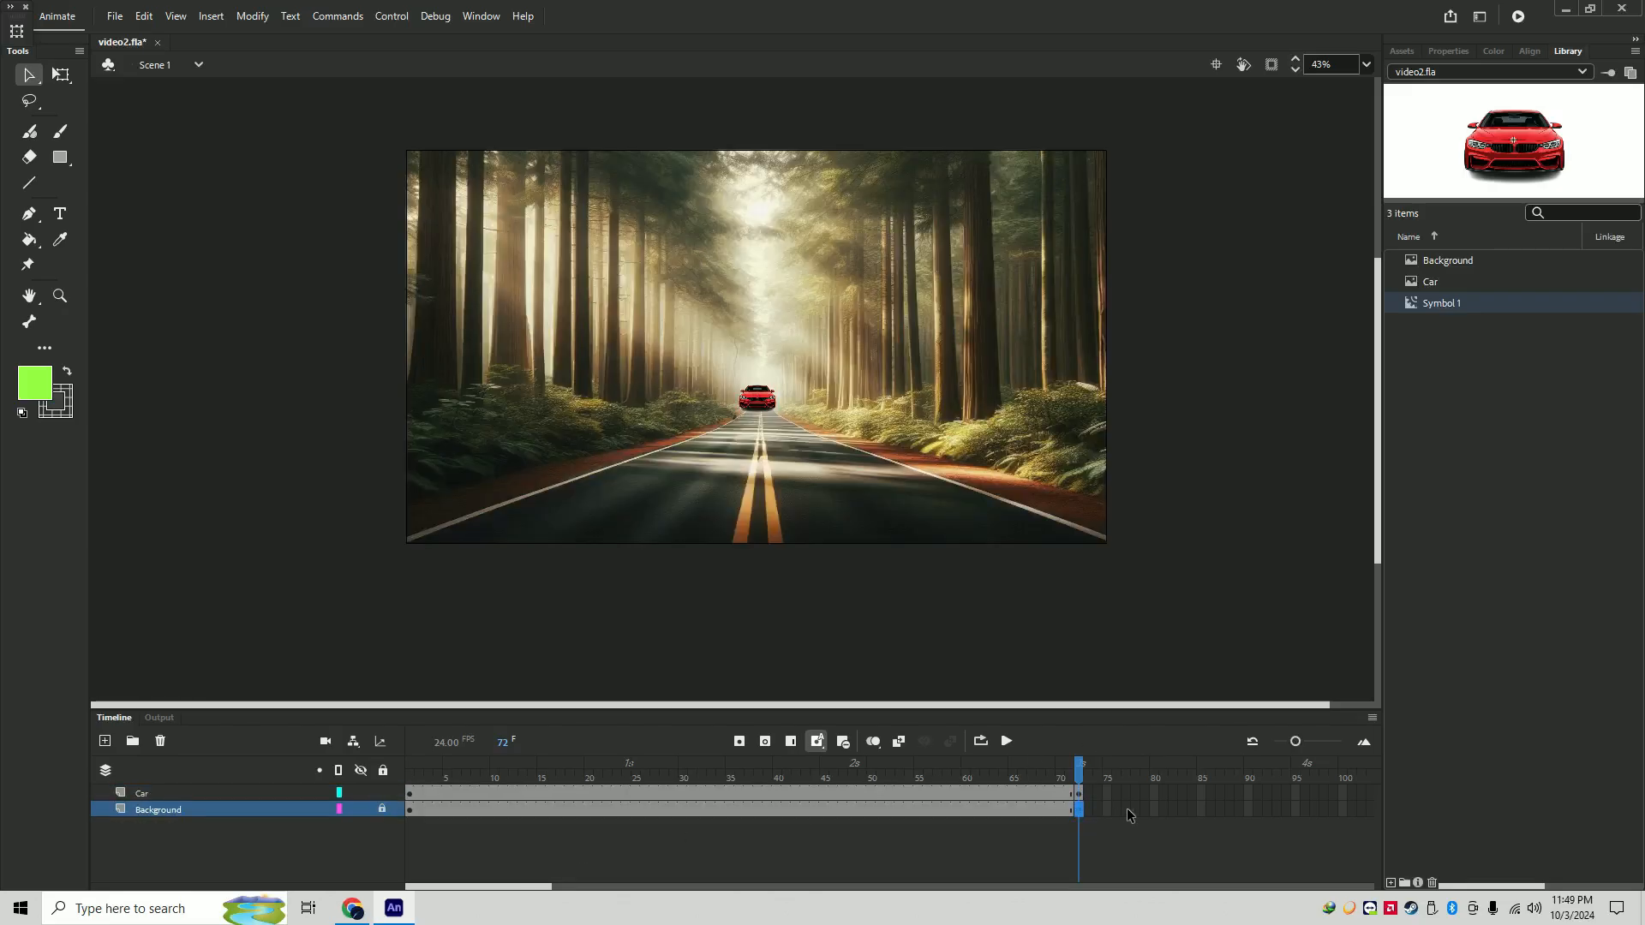
- At frame 72, move the car straight down below the stage and enlarge it proportionally so it sits outside the road image
{"action": "left_click", "coordinate": [1078, 795]}
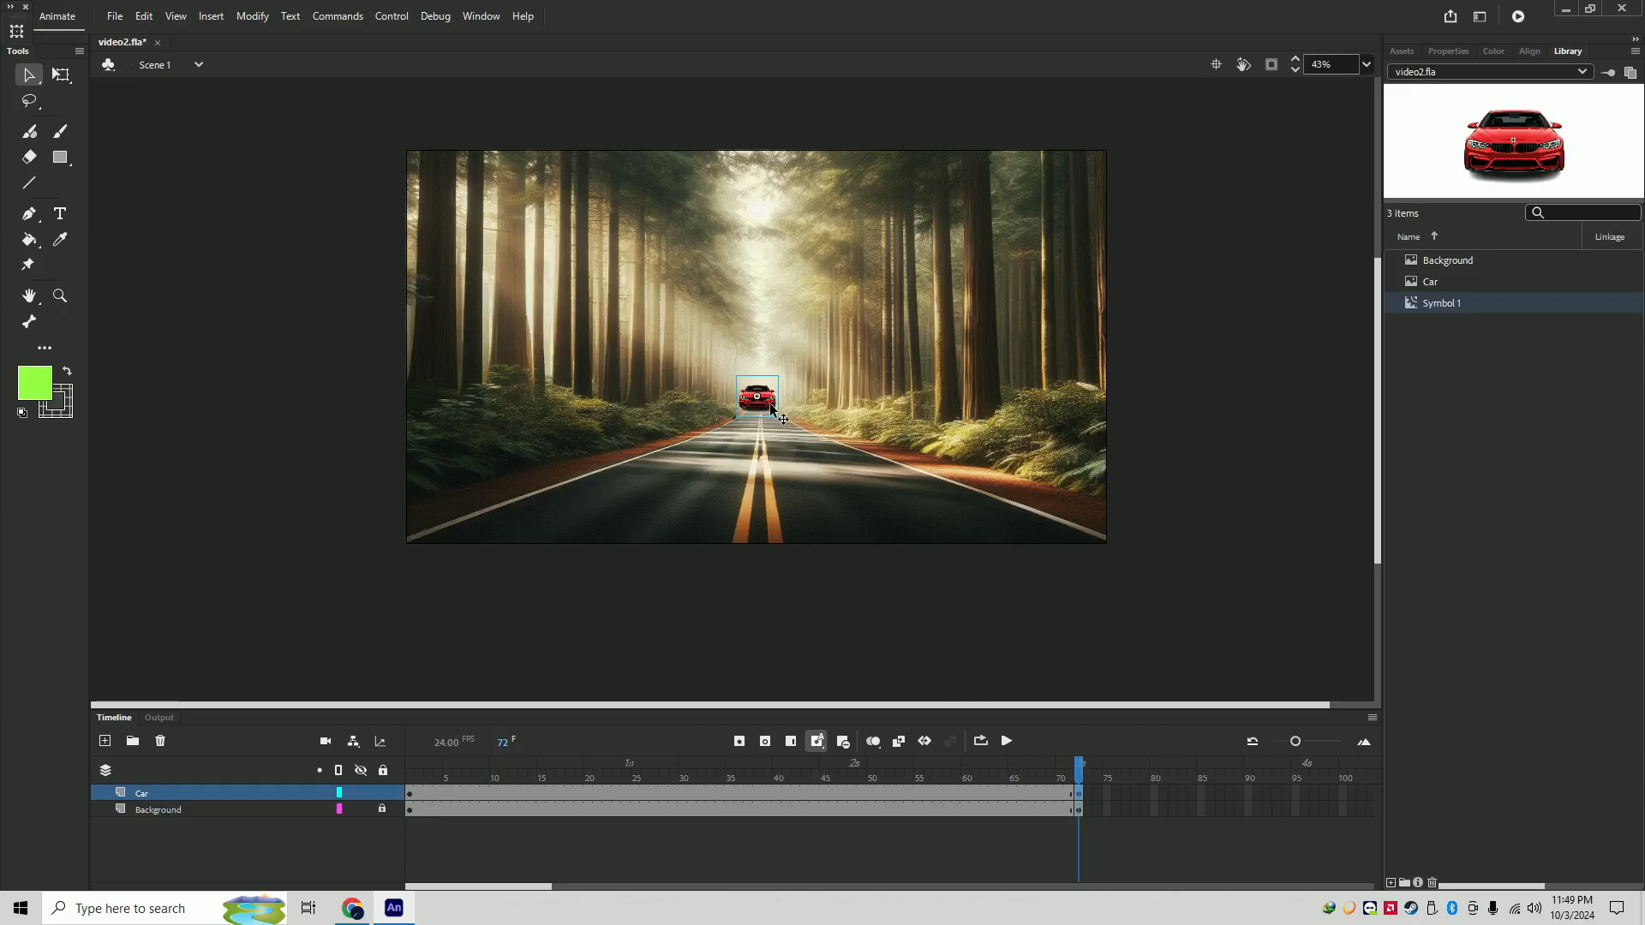
{"action": "left_click_drag", "start_coordinate": [771, 402], "coordinate": [778, 599]}
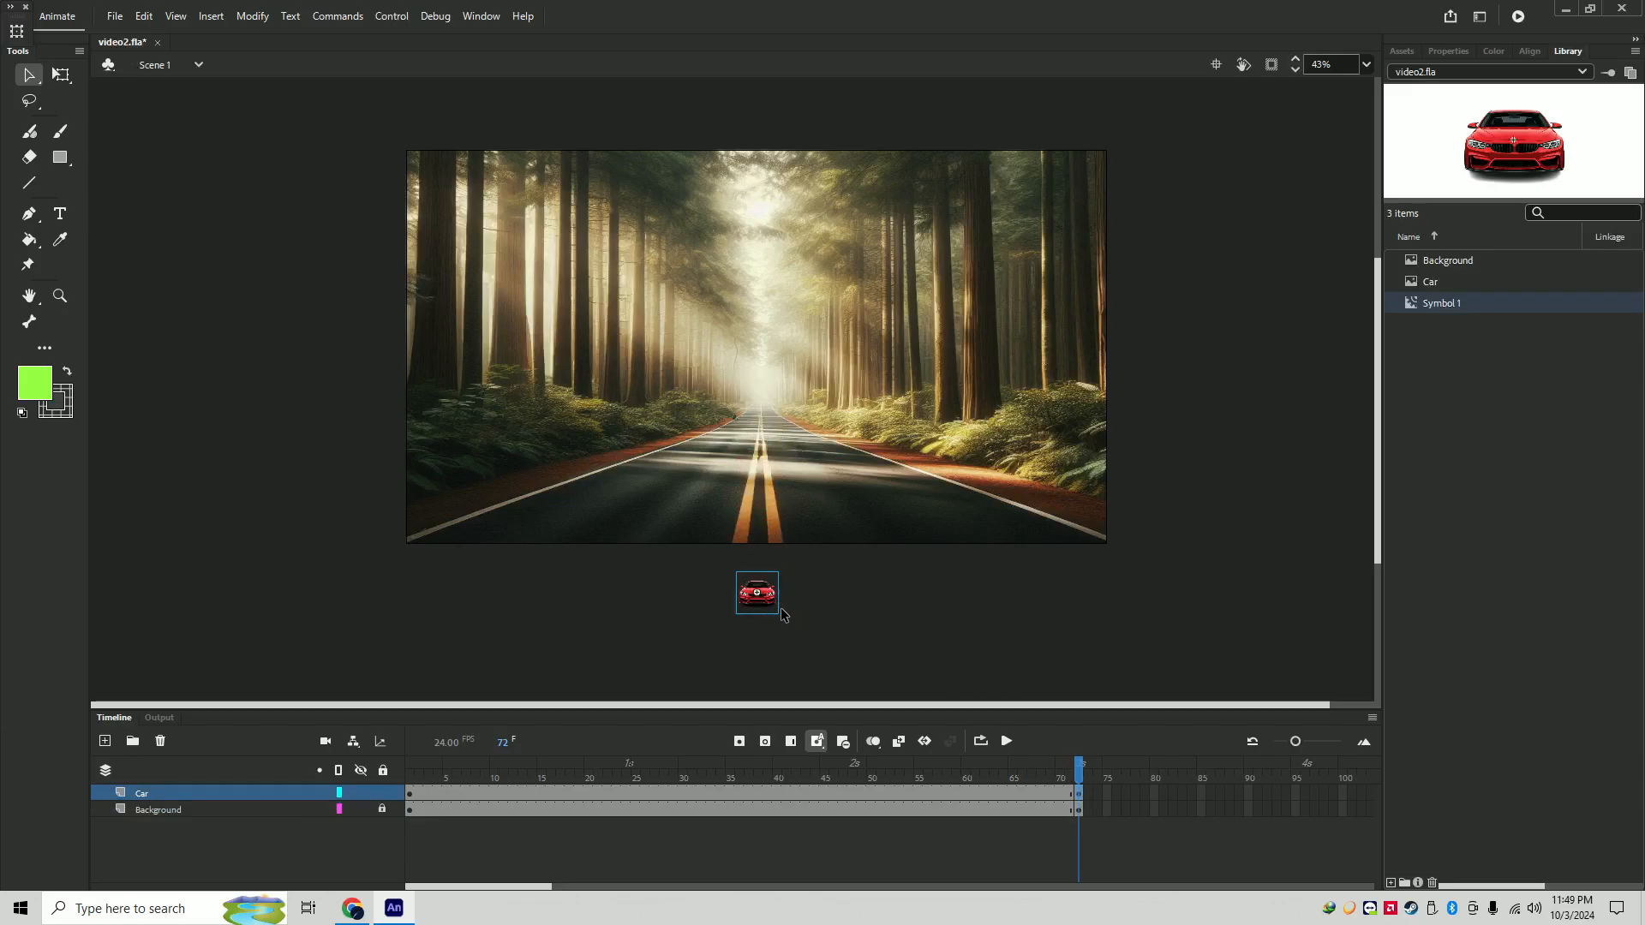
{"action": "left_click", "coordinate": [60, 75]}
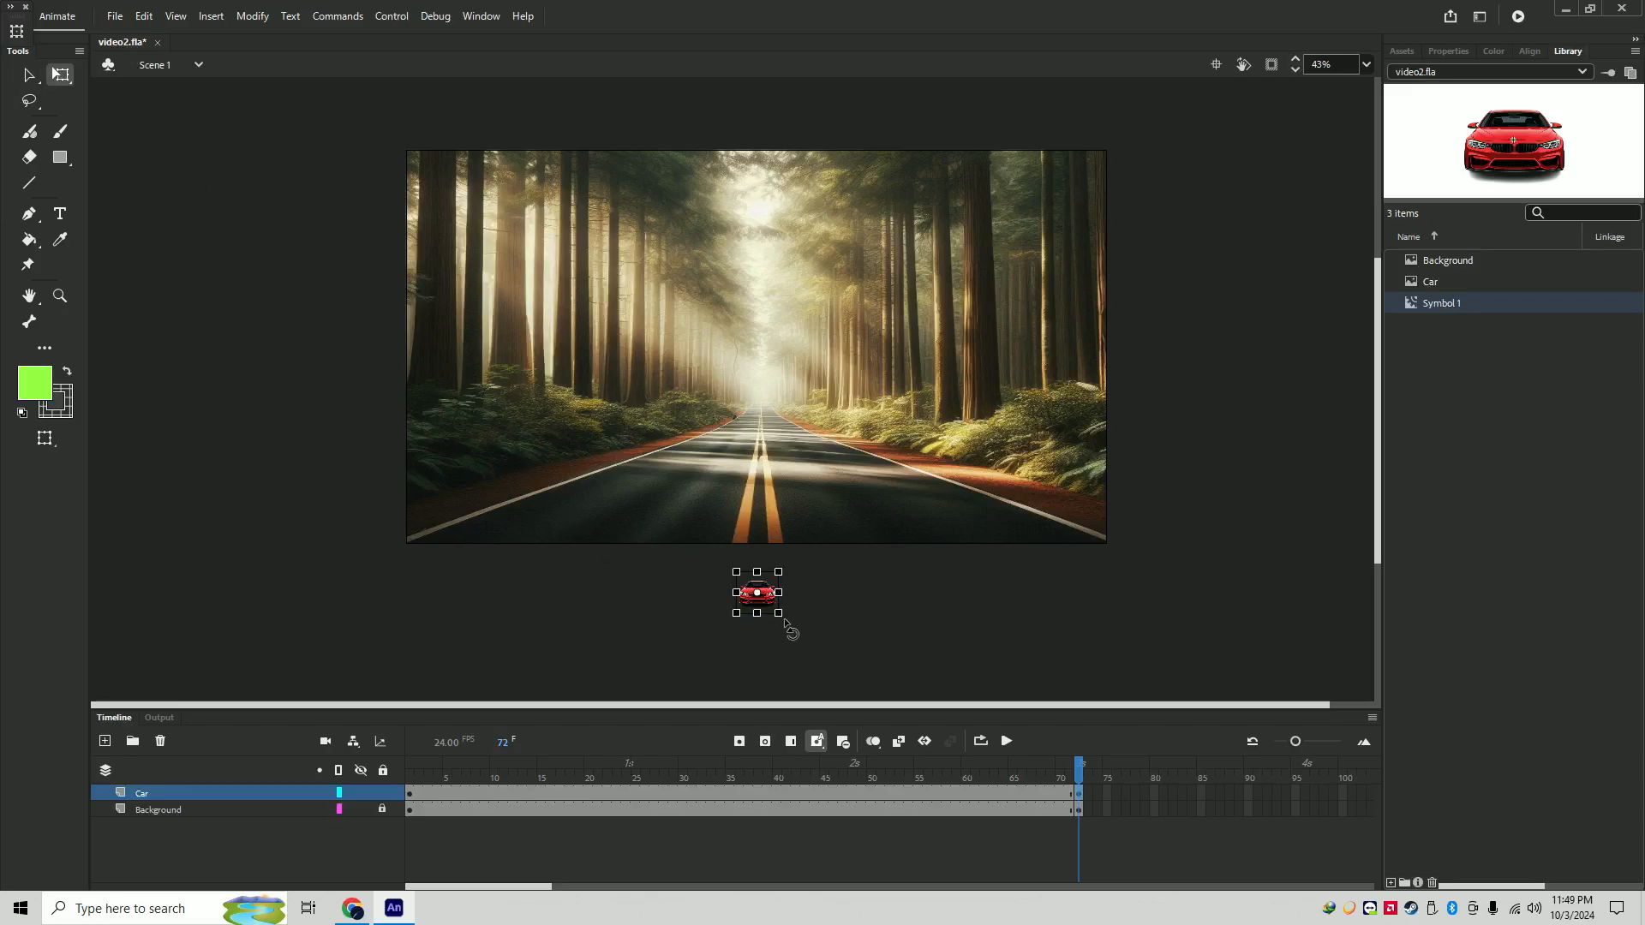
{"action": "left_click_drag", "start_coordinate": [777, 614], "coordinate": [856, 674]}
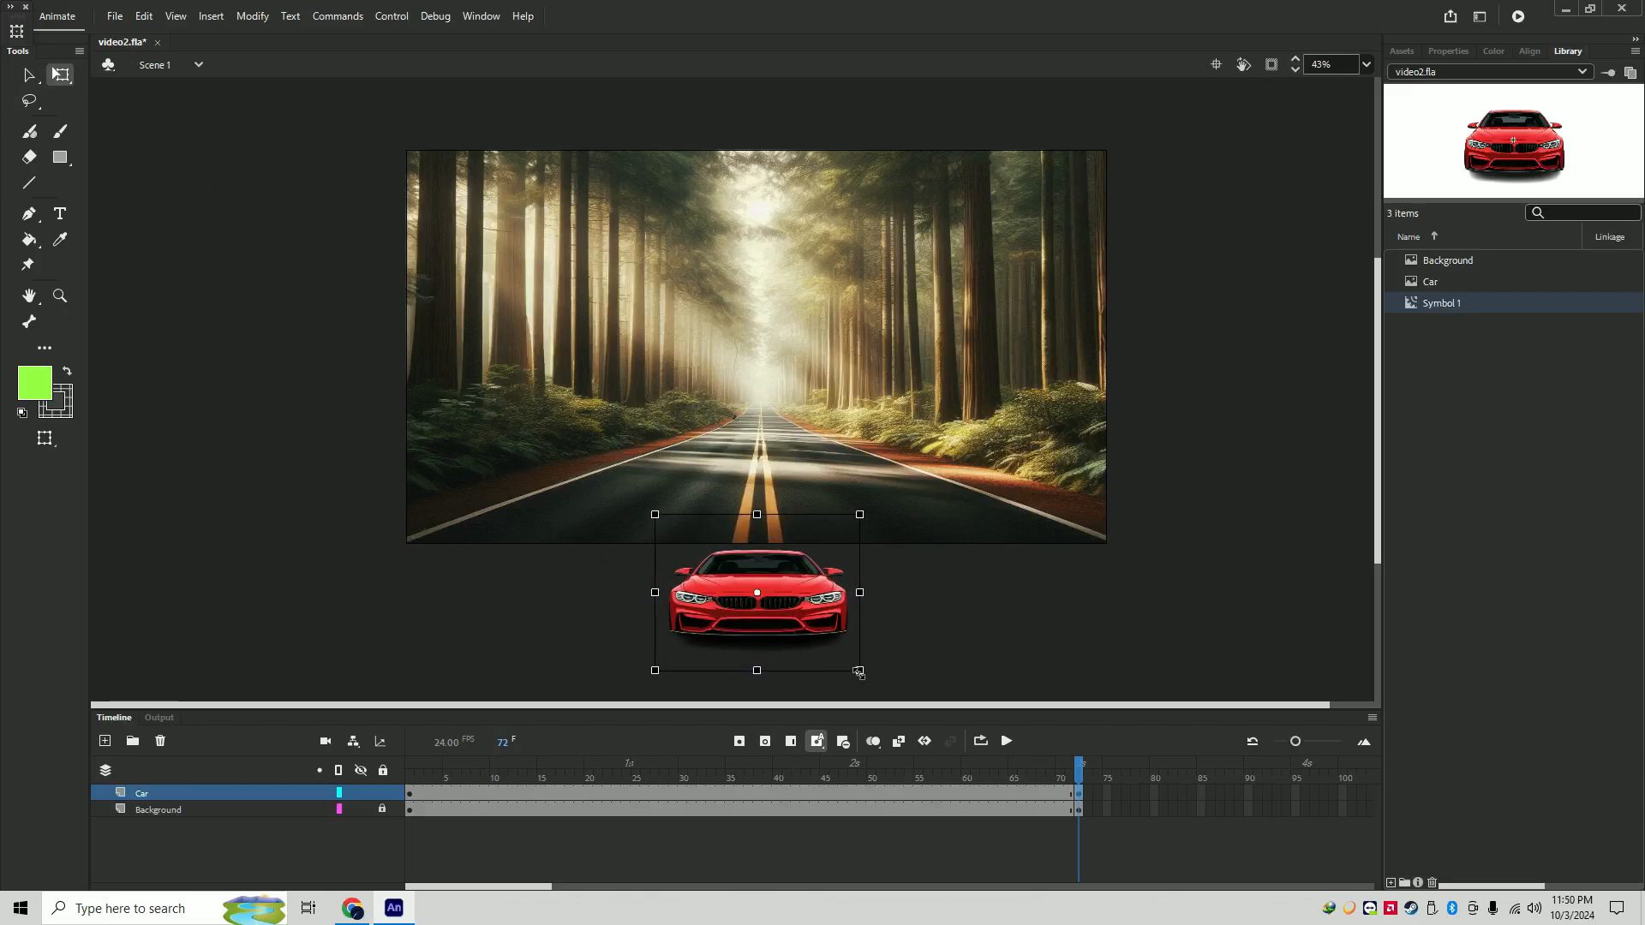
{"action": "key", "text": "ctrl+z"}
{"action": "left_click_drag", "start_coordinate": [778, 613], "coordinate": [992, 704]}
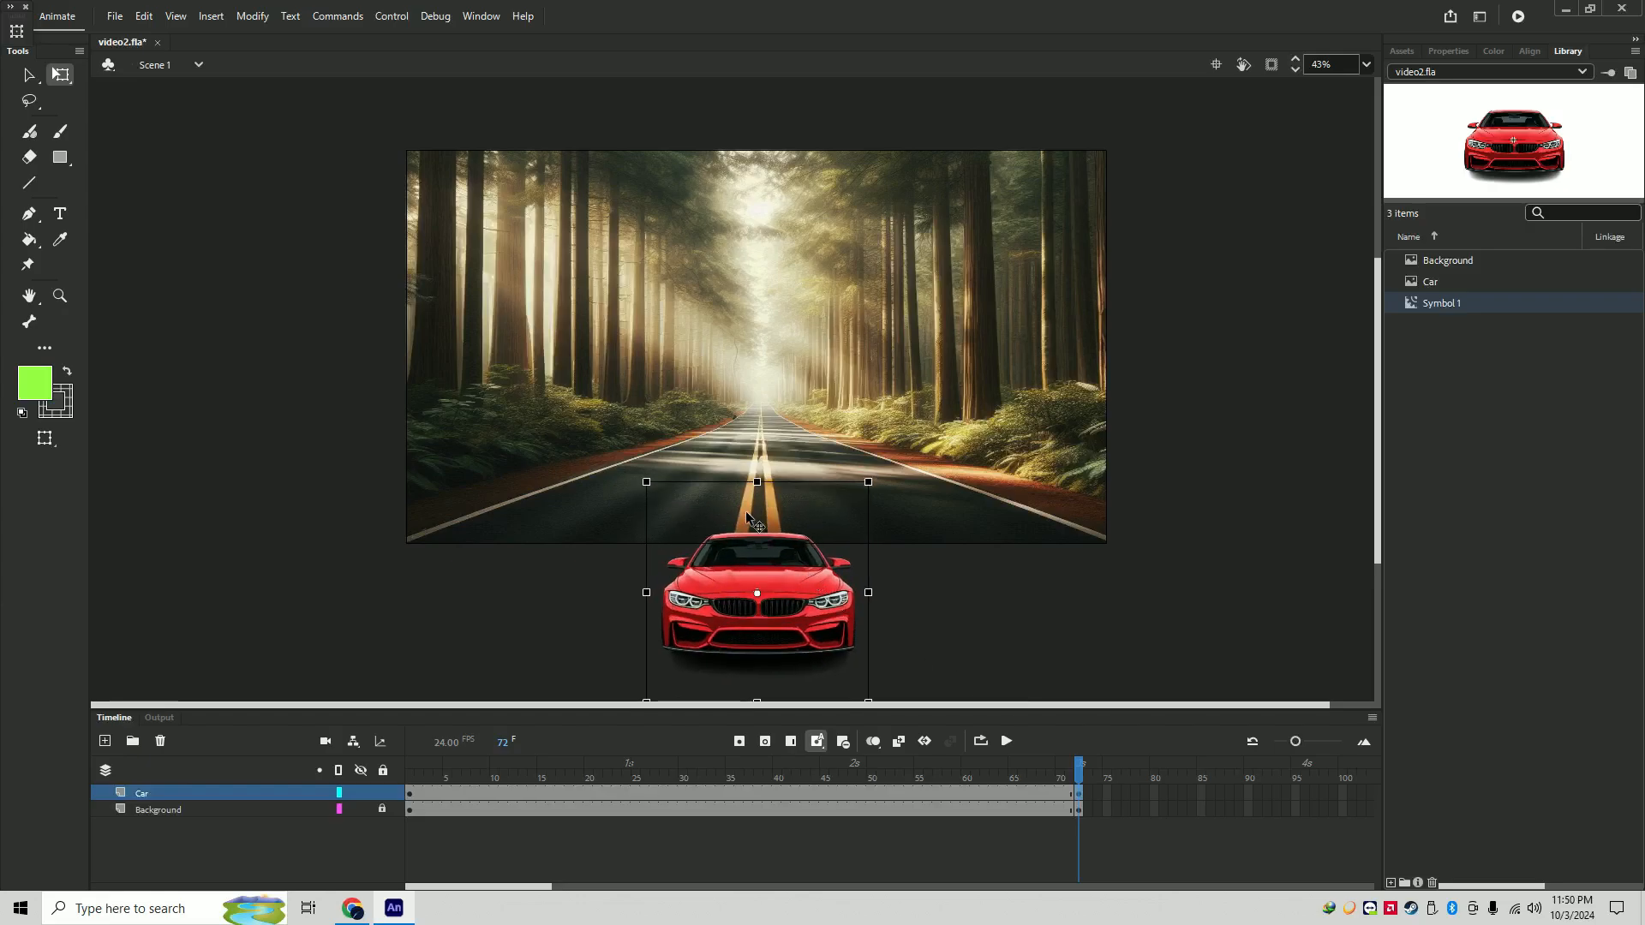
{"action": "left_click", "coordinate": [29, 75]}
{"action": "left_click_drag", "start_coordinate": [781, 543], "coordinate": [798, 581]}
- Create a classic tween between the Car layer's two keyframes and play the animation from frame 1
{"action": "right_click", "coordinate": [948, 795]}
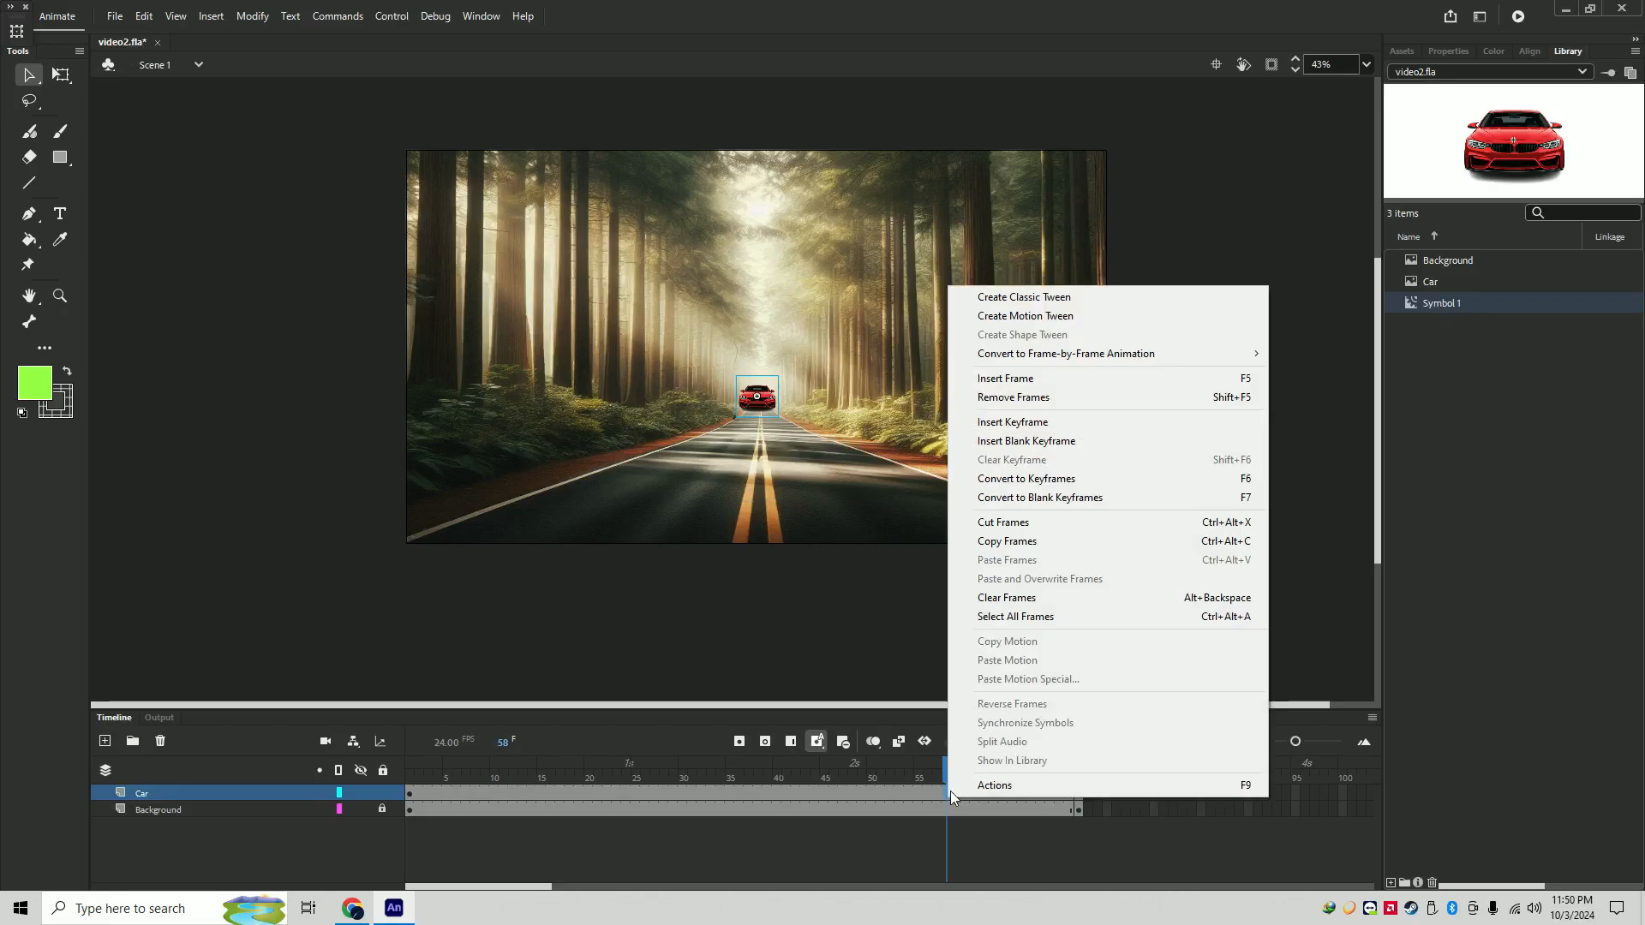
{"action": "left_click", "coordinate": [1030, 298]}
{"action": "left_click_drag", "start_coordinate": [942, 762], "coordinate": [360, 770]}
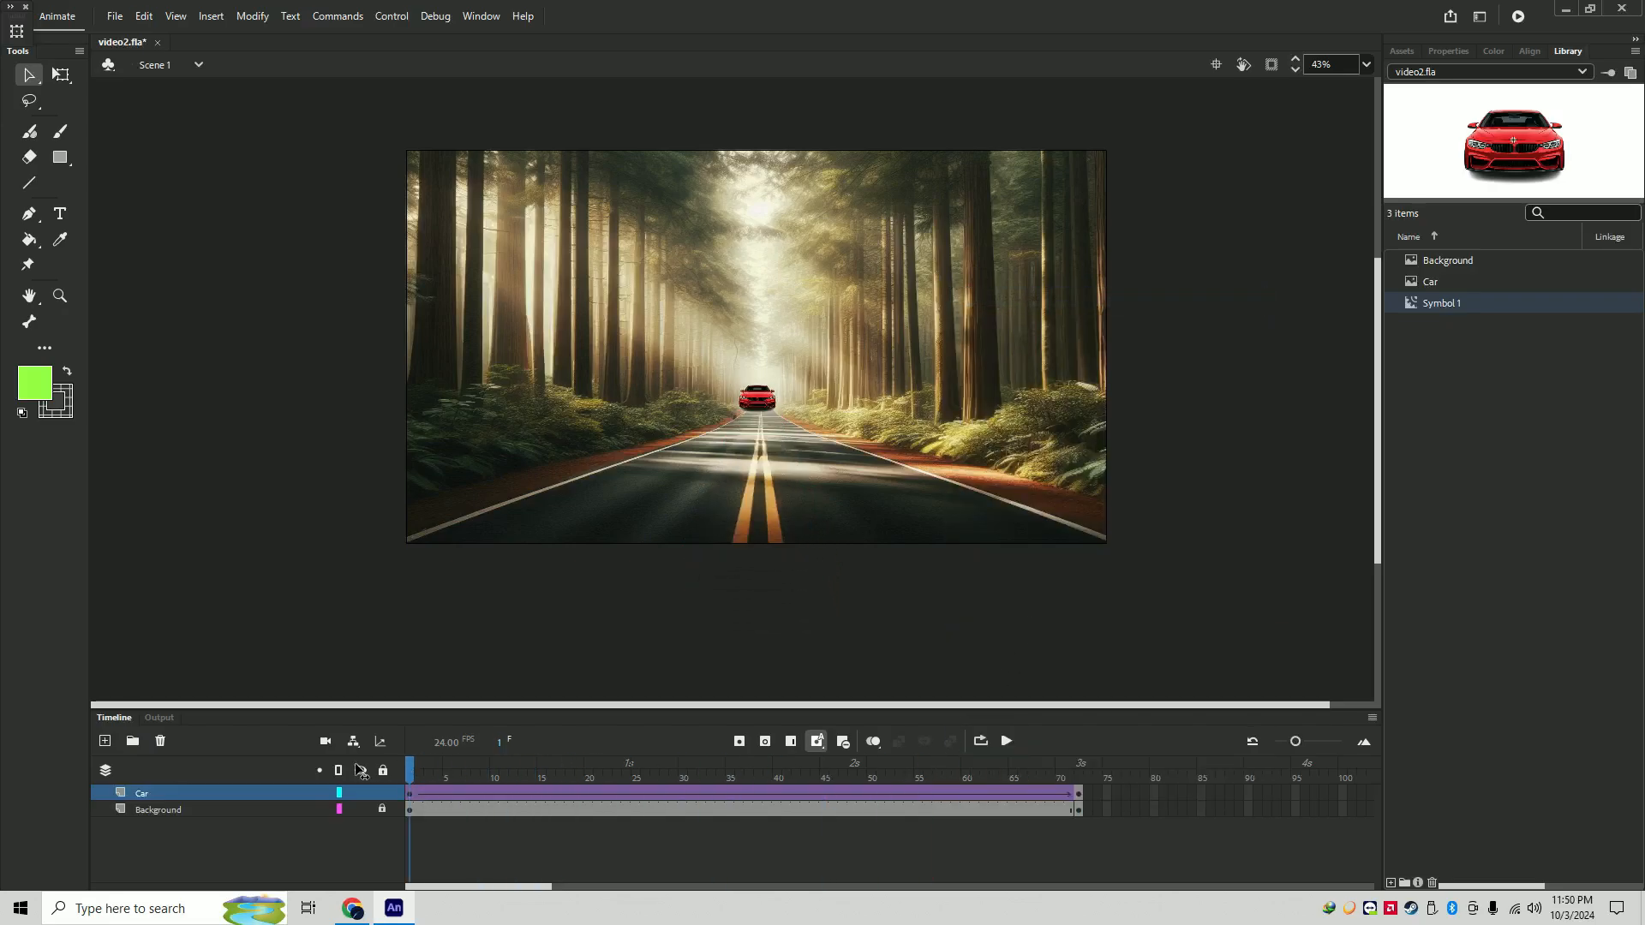
{"action": "left_click", "coordinate": [1007, 741]}
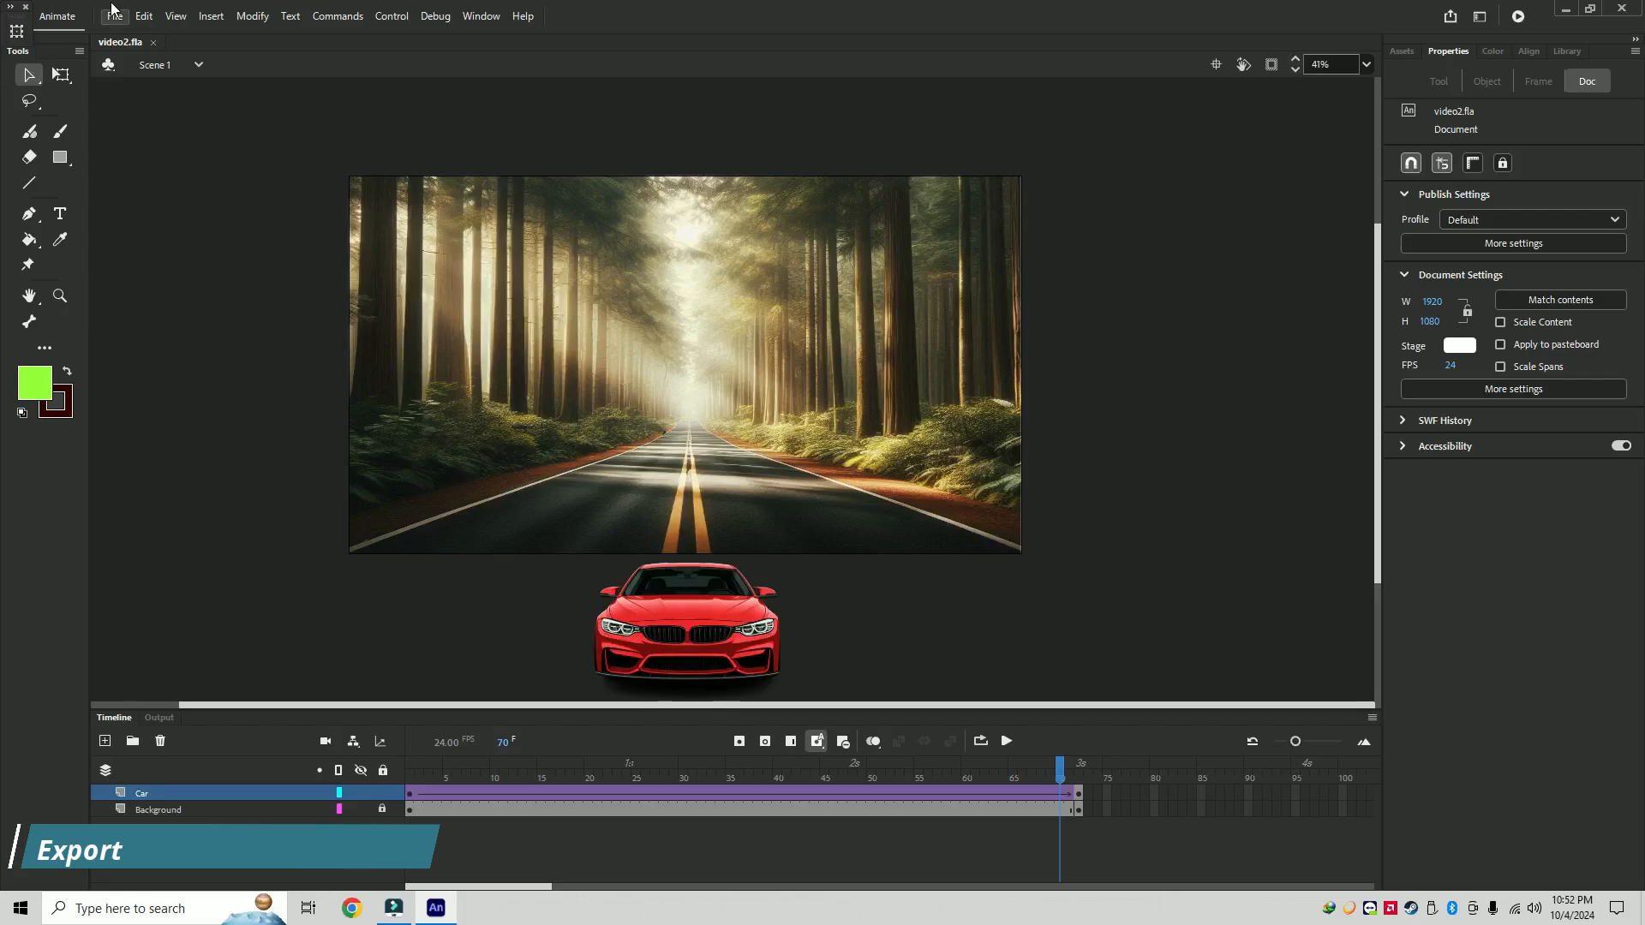
- Open the video/media export settings and go through the Entire Movie and Scene span options, ending on Time
{"action": "left_click", "coordinate": [114, 17]}
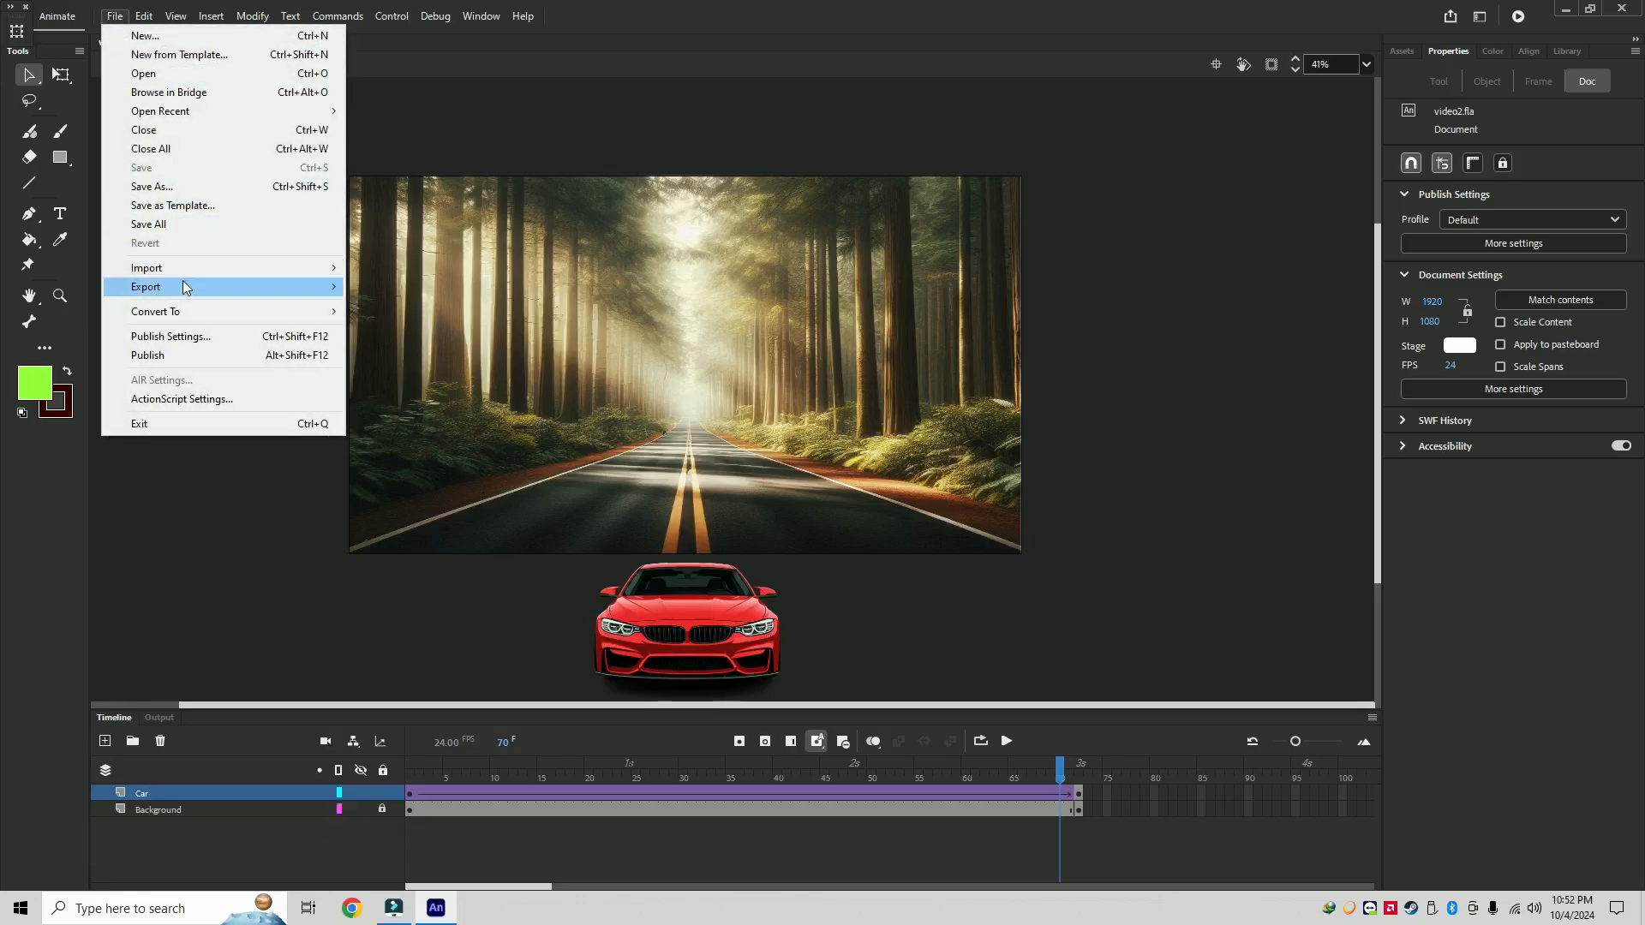
{"action": "mouse_move", "coordinate": [186, 288]}
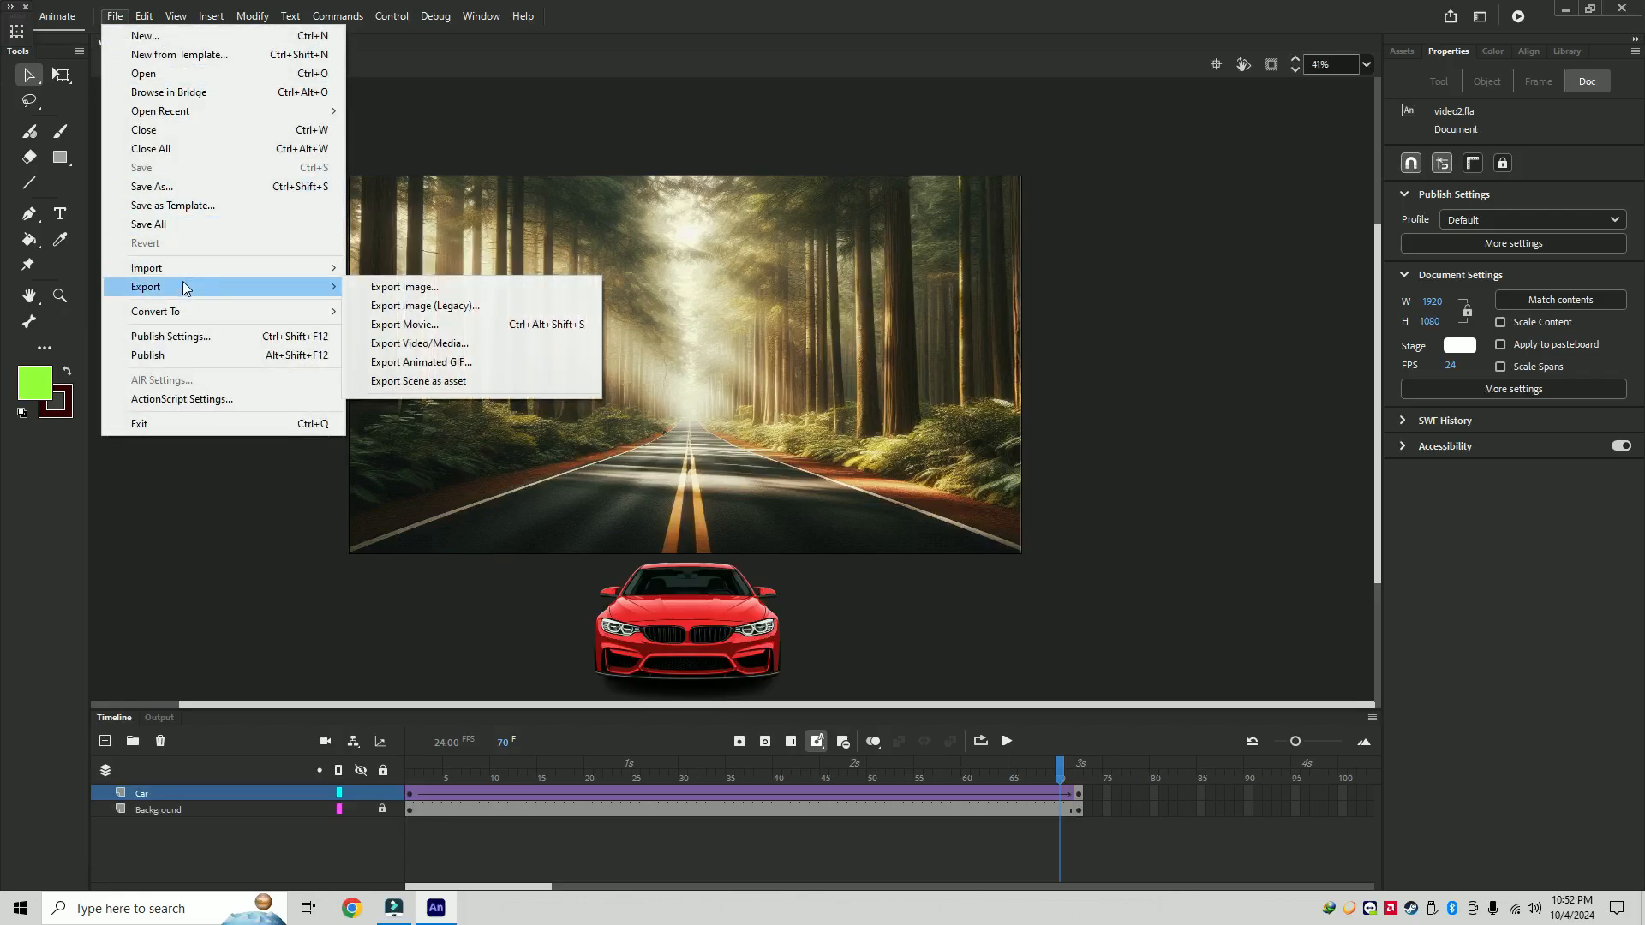
{"action": "left_click", "coordinate": [441, 346]}
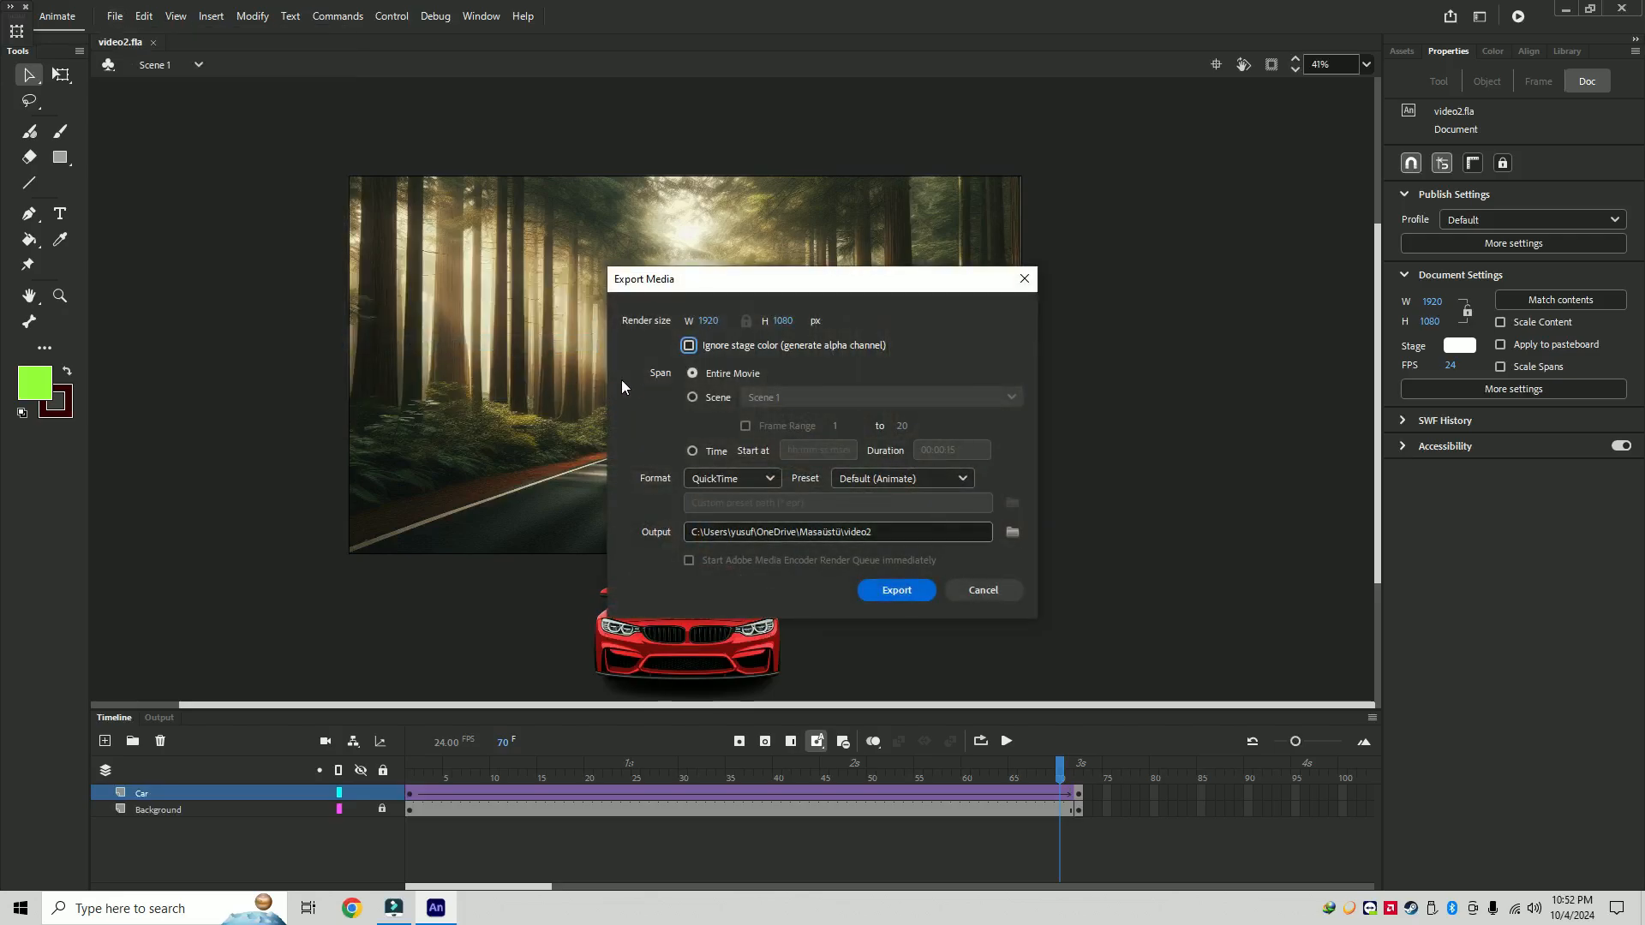
{"action": "left_click", "coordinate": [697, 373]}
{"action": "left_click", "coordinate": [693, 397]}
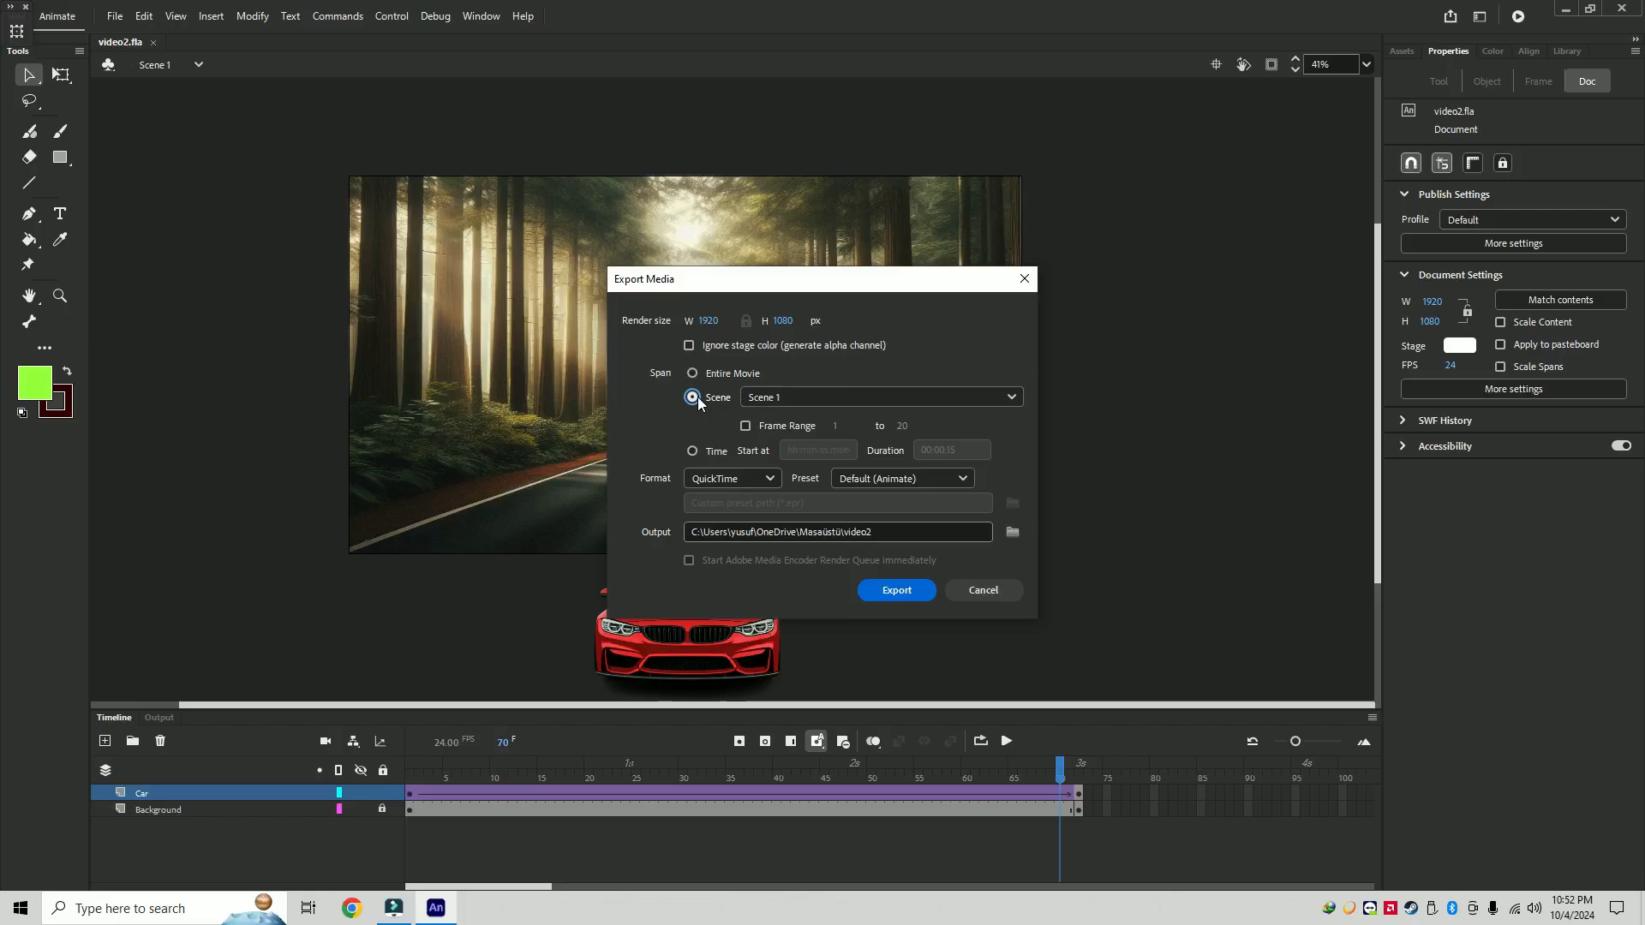
{"action": "left_click", "coordinate": [704, 451]}
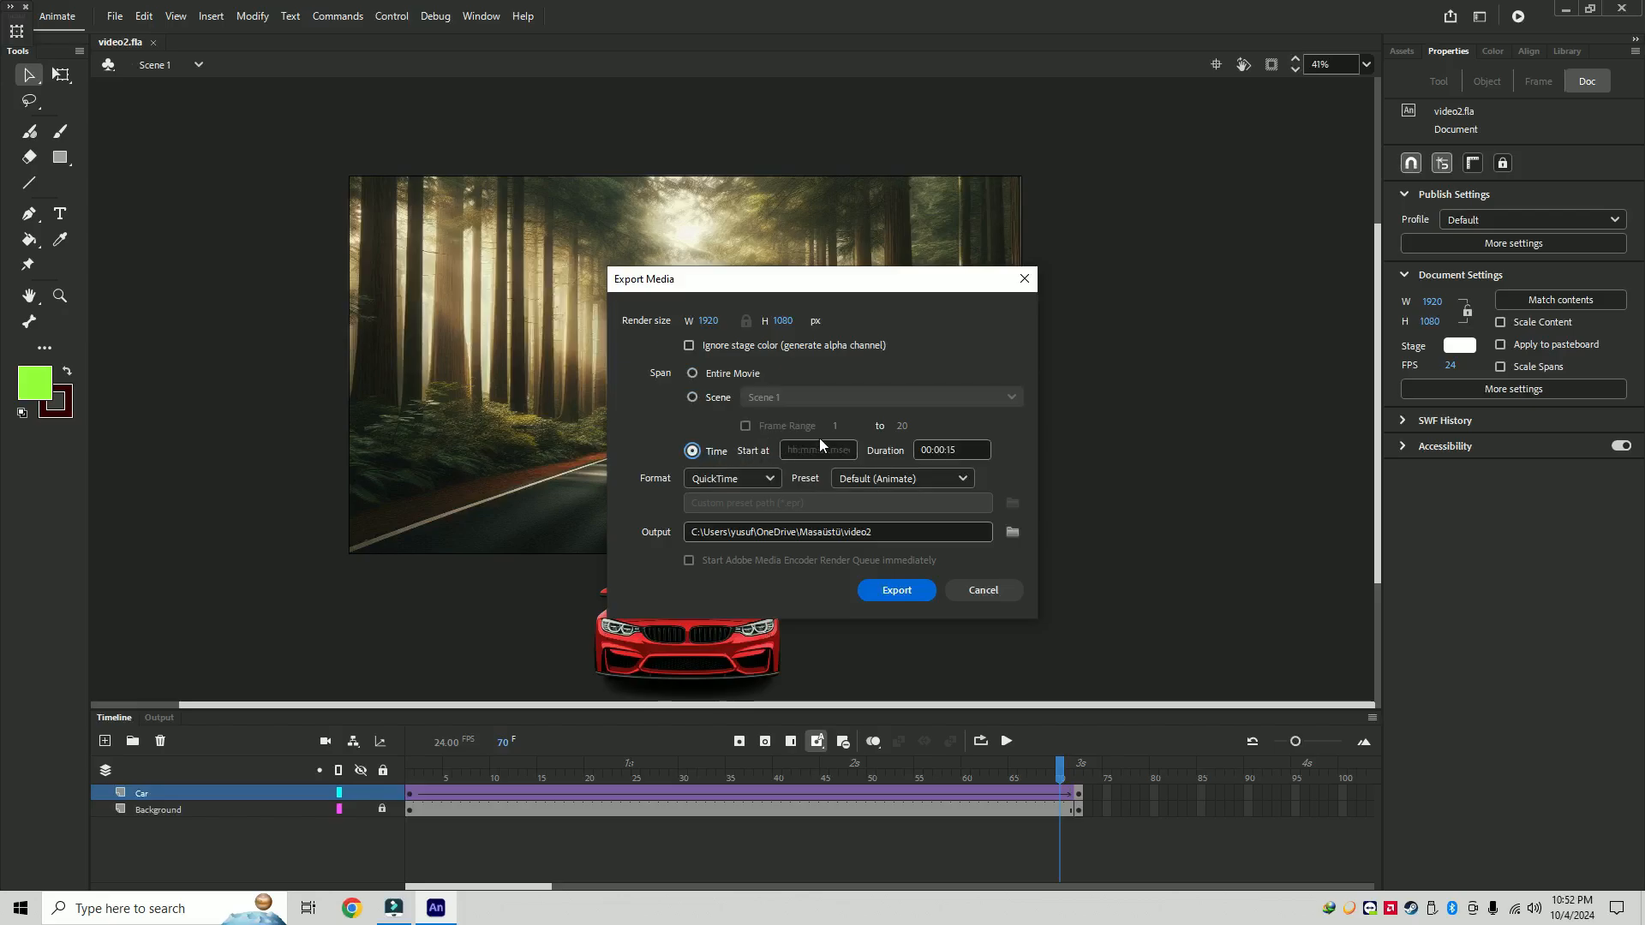